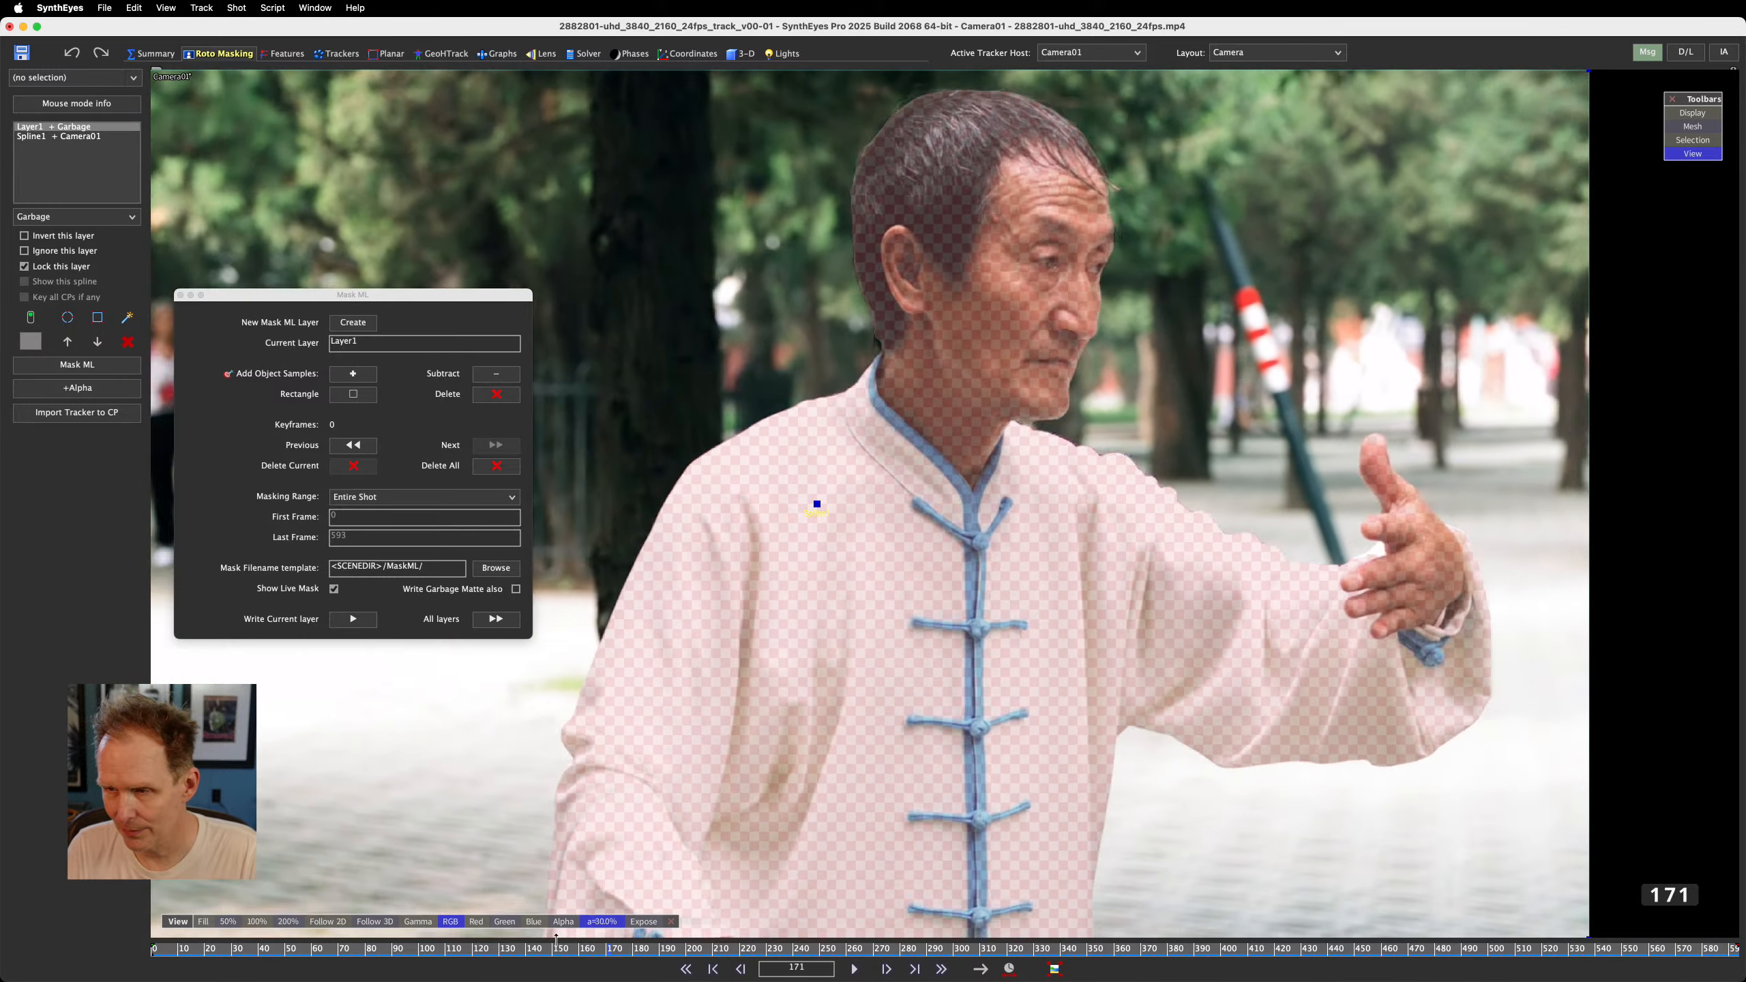
Go to frame 0, show the alpha channel and examine the mask edges around the man's neck and shoulders
{"action": "left_click_drag", "start_coordinate": [556, 940], "coordinate": [153, 945]}
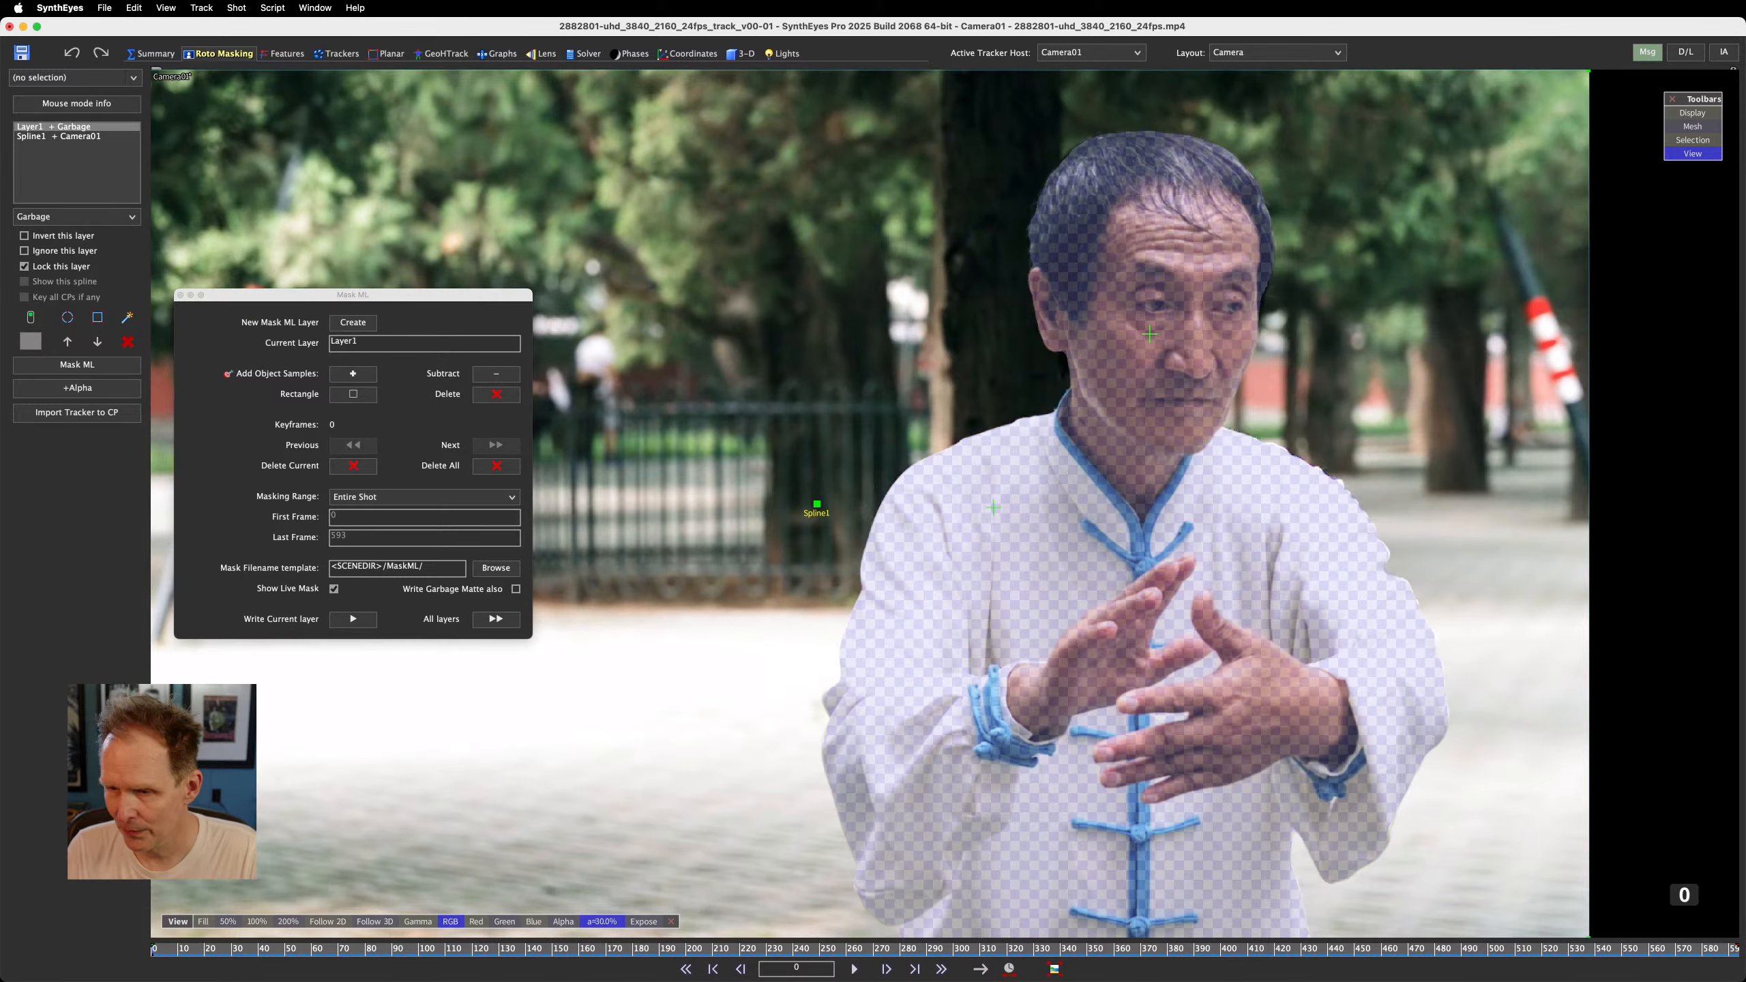
{"action": "left_click", "coordinate": [576, 923]}
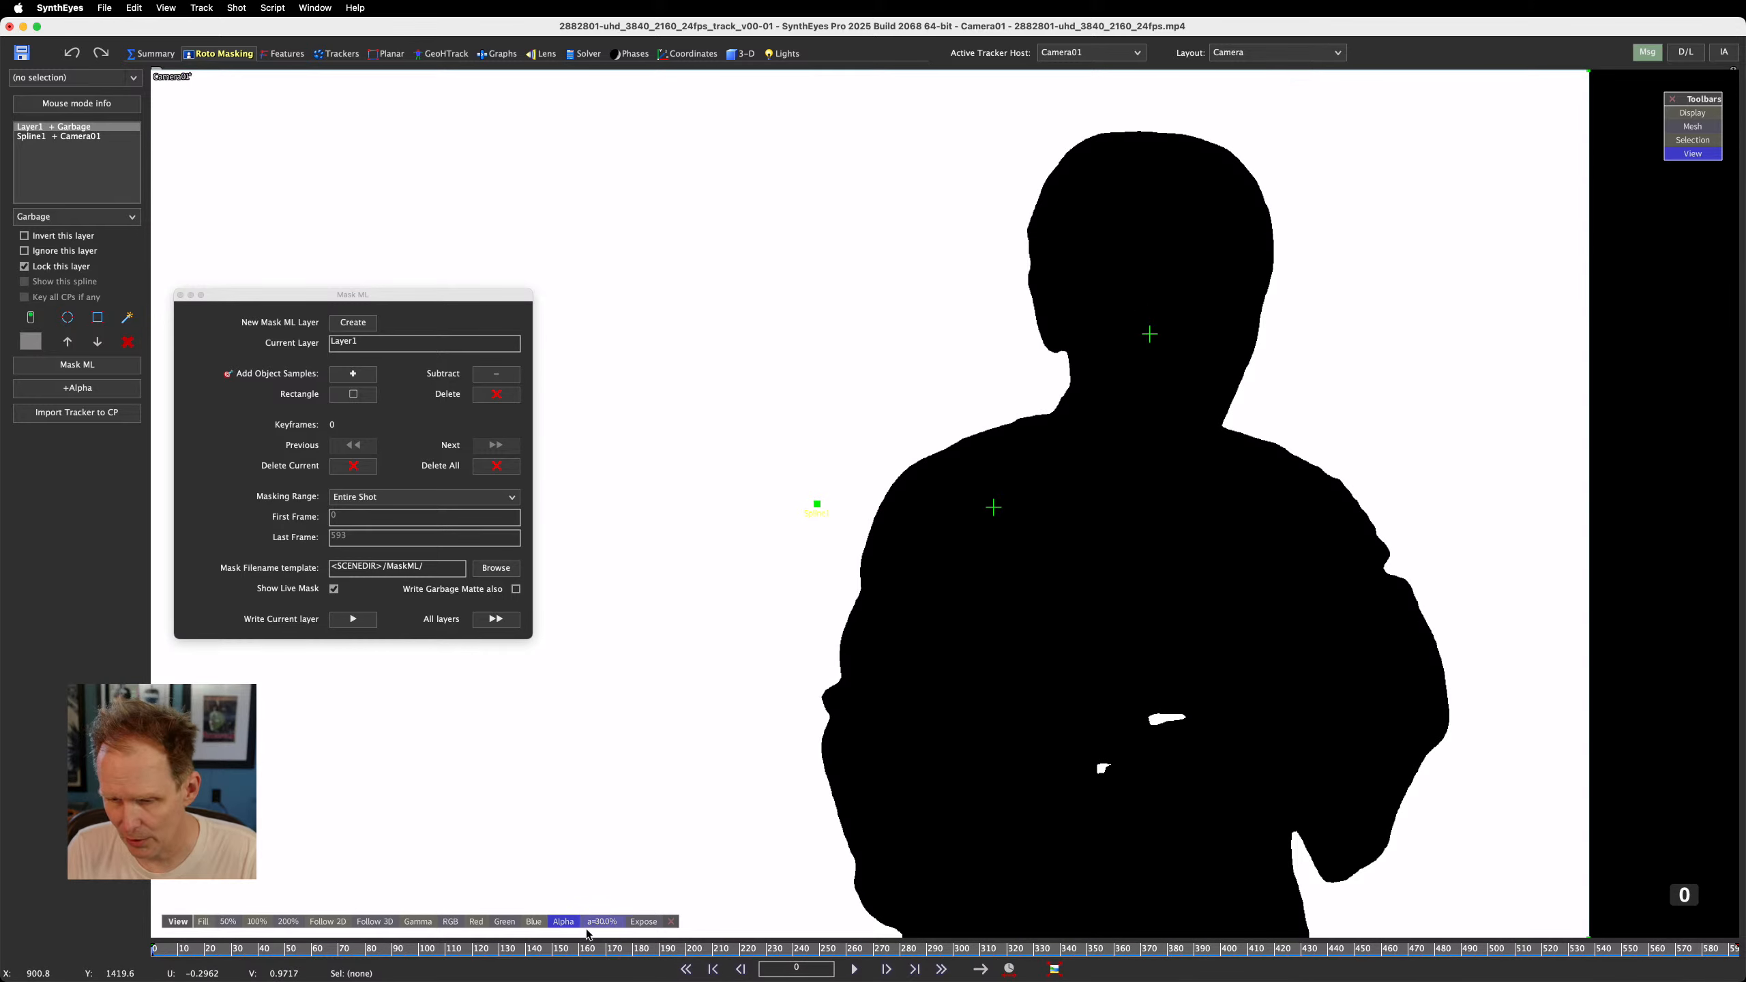
{"action": "scroll", "coordinate": [1098, 364], "scroll_direction": "up", "scroll_amount": 5}
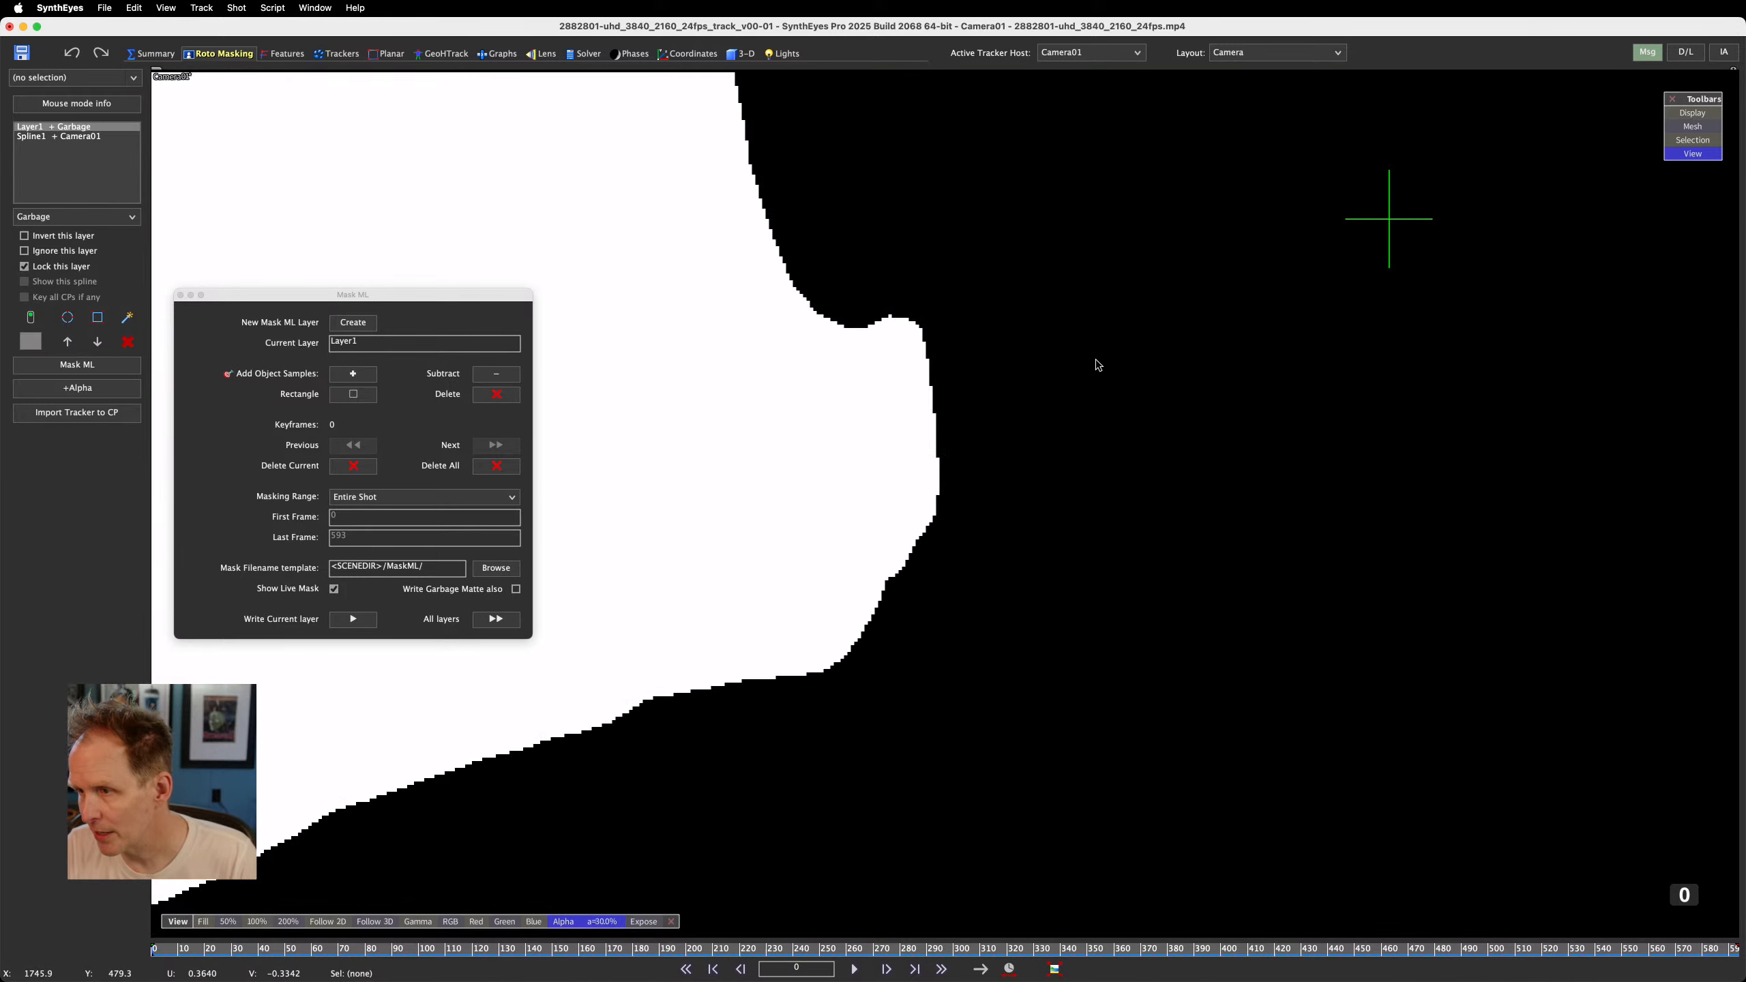
{"action": "scroll", "coordinate": [997, 378], "scroll_direction": "up", "scroll_amount": 2}
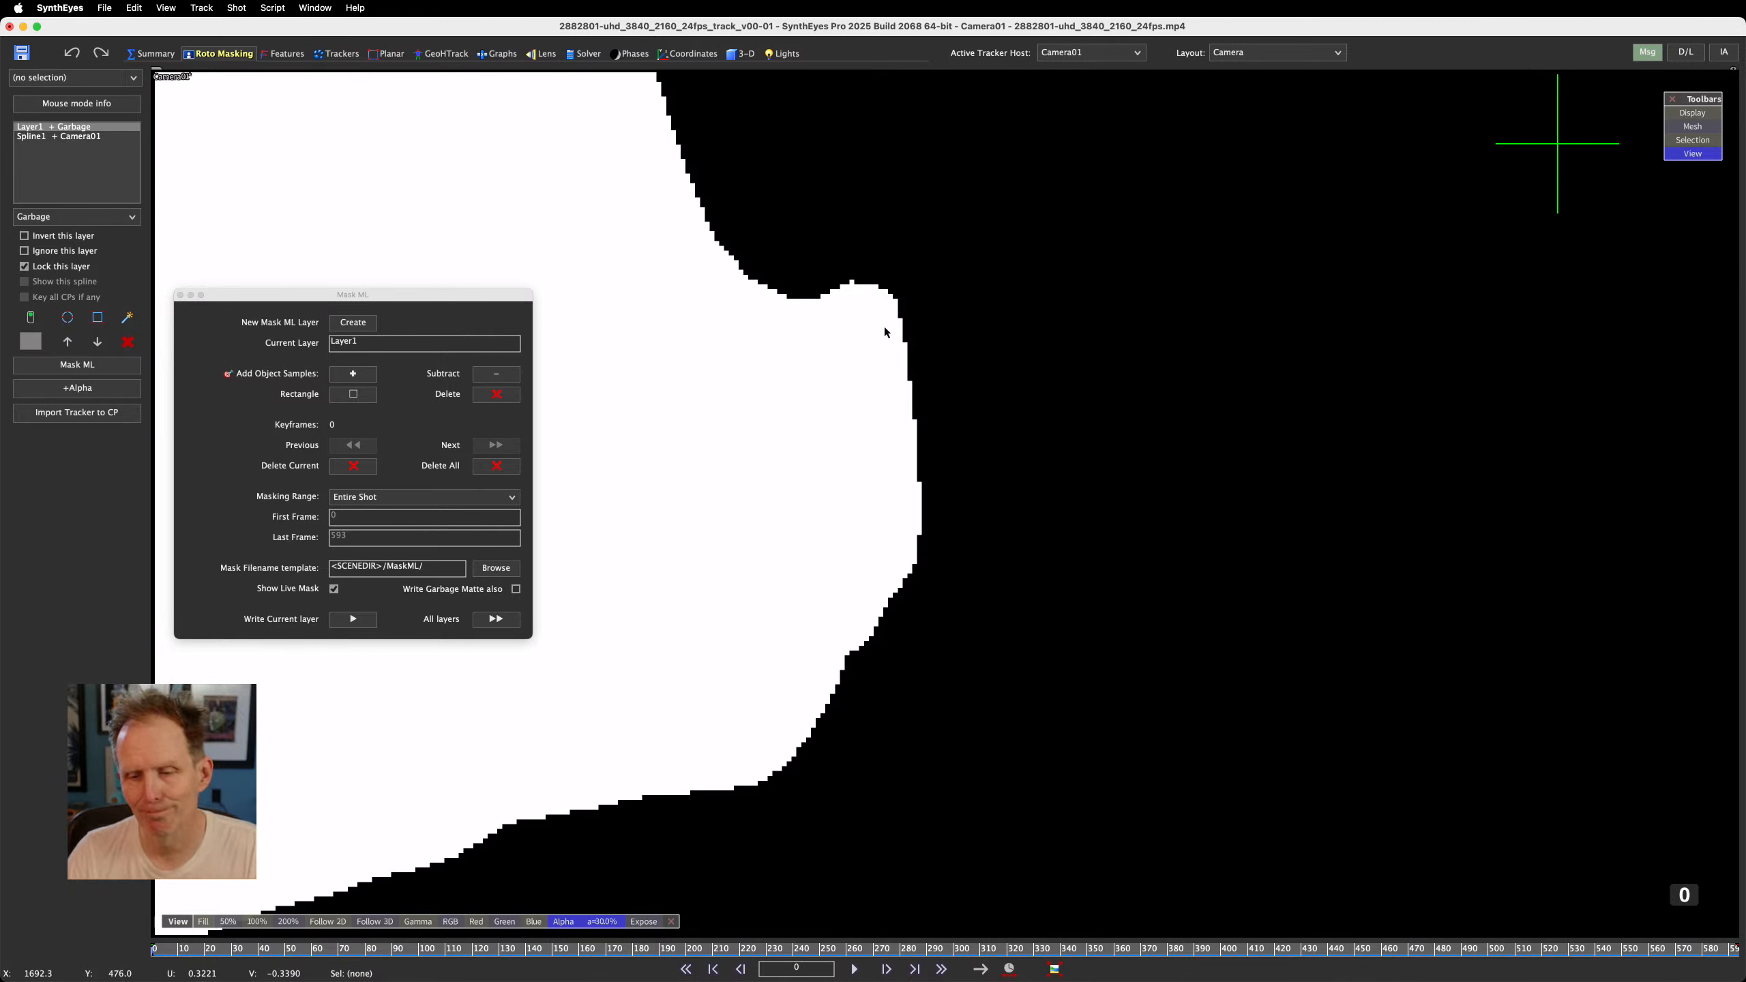
{"action": "scroll", "coordinate": [817, 428], "scroll_direction": "down", "scroll_amount": 6}
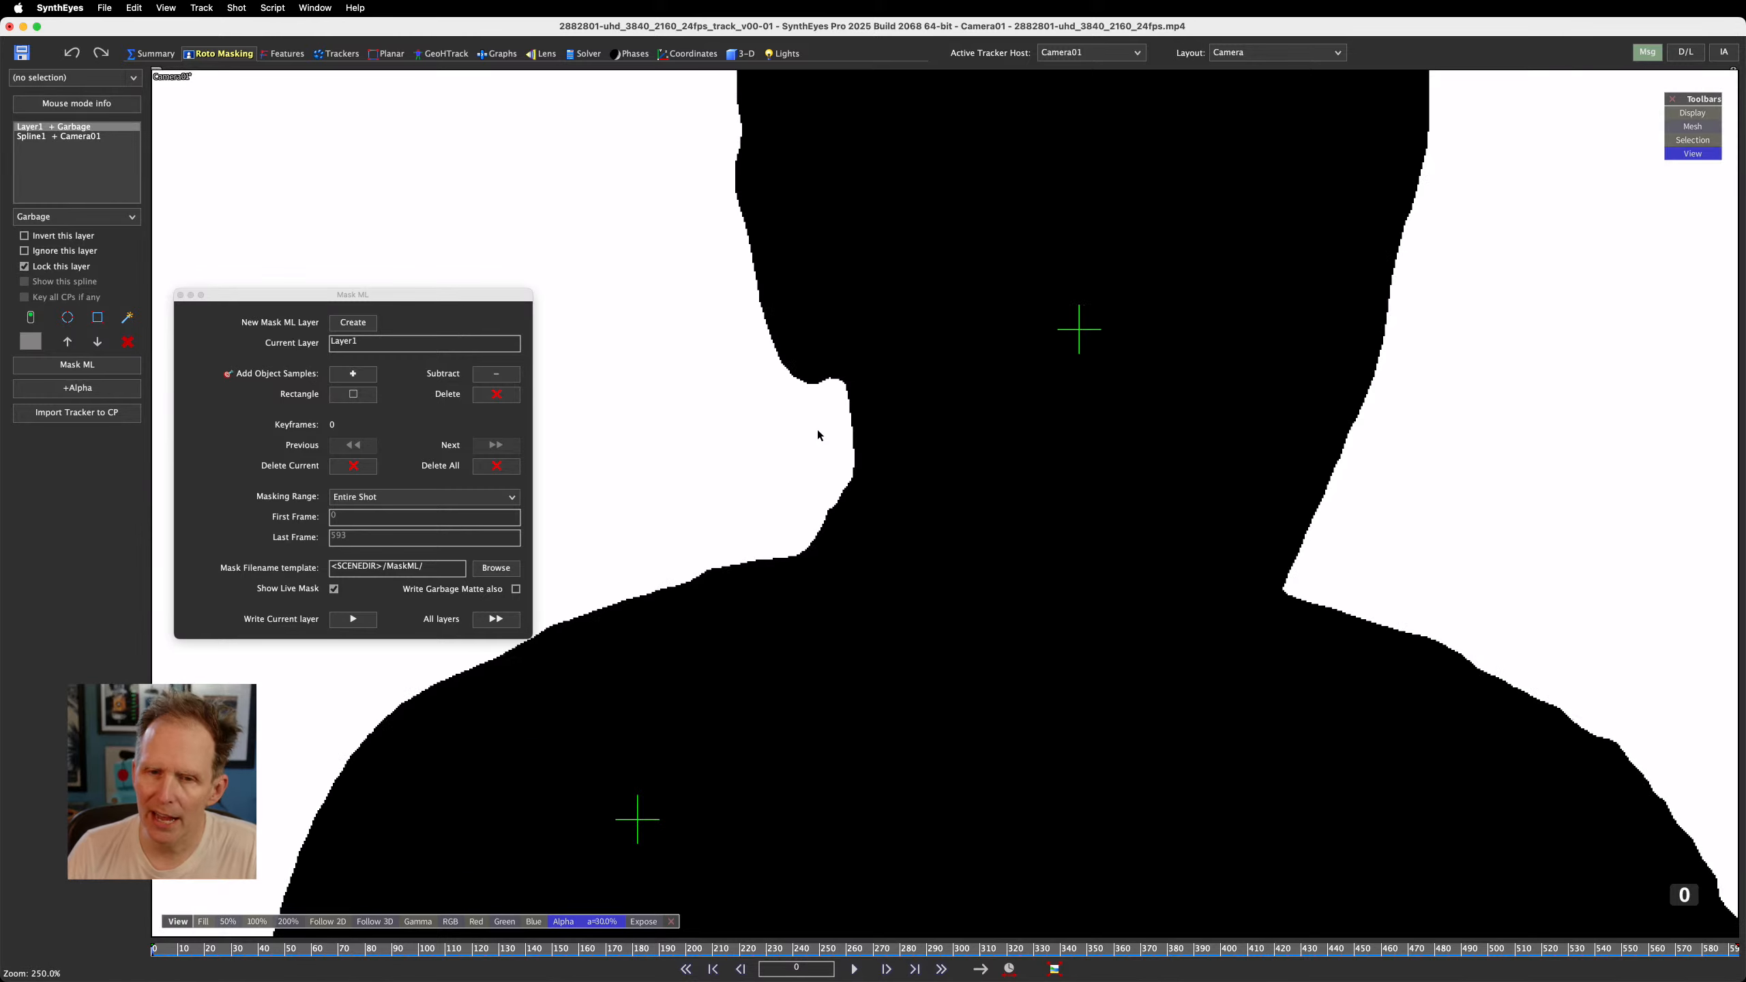
{"action": "scroll", "coordinate": [720, 428], "scroll_direction": "down", "scroll_amount": 4}
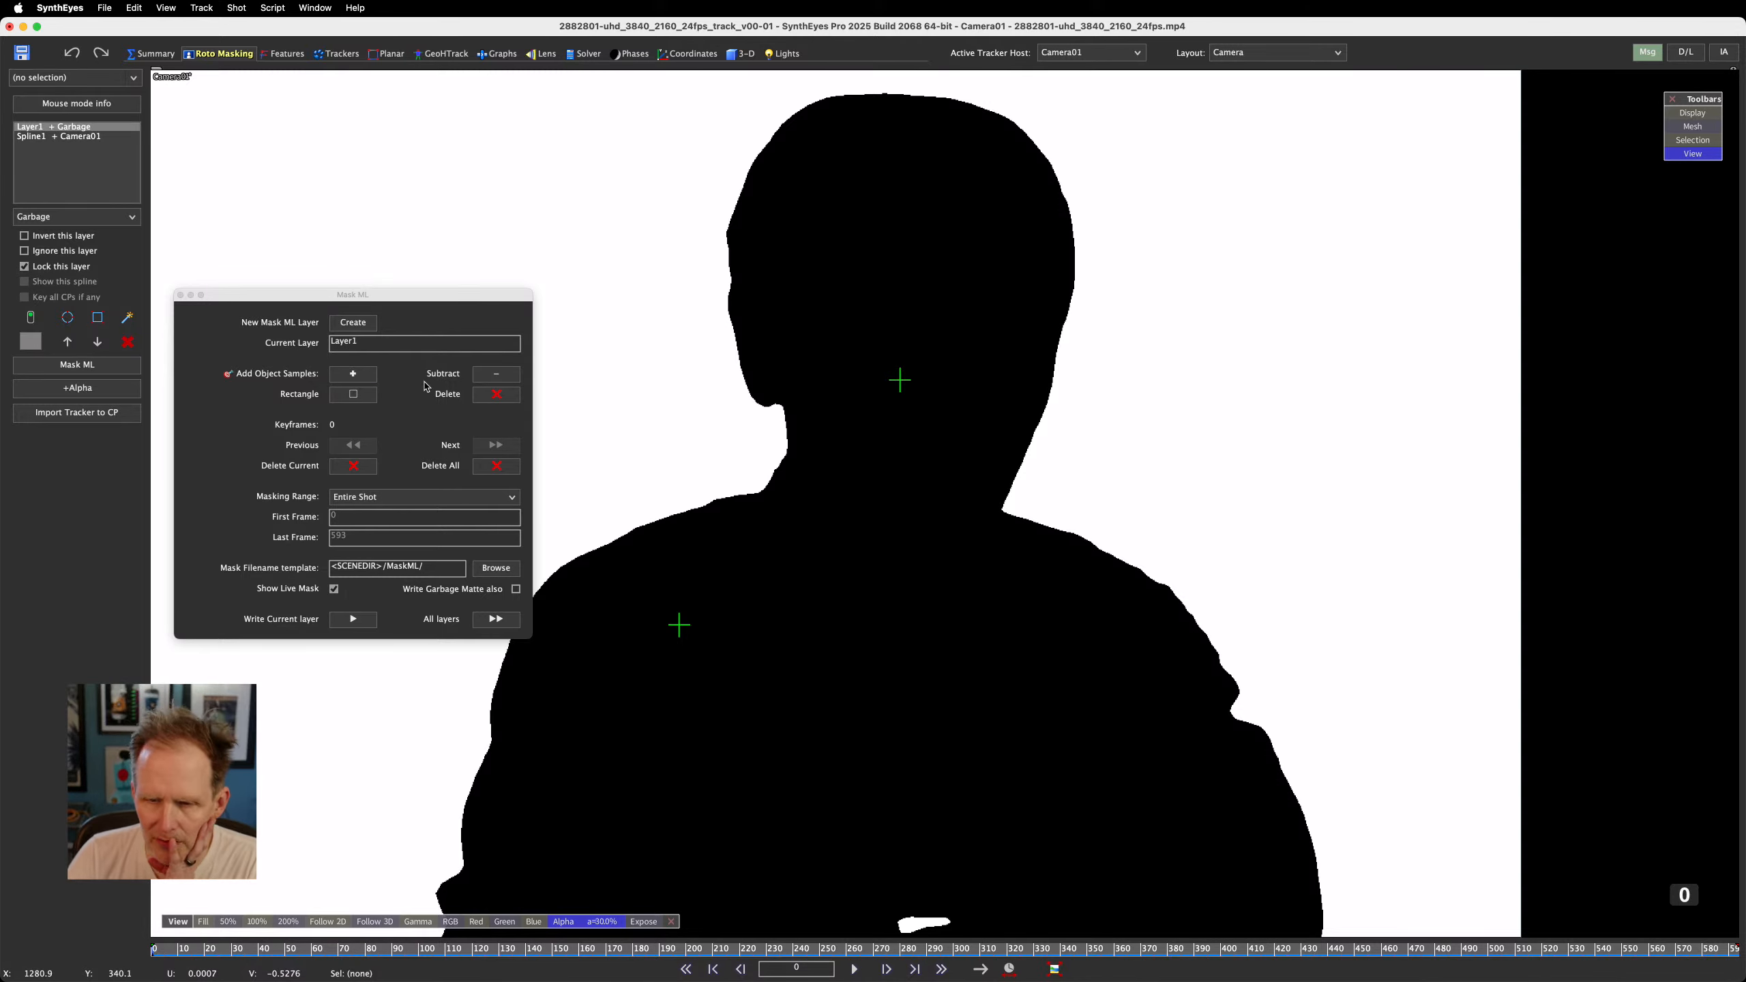
Close the Mask ML window, return to the RGB image and set the mask overlay opacity to about 44.6%
{"action": "left_click", "coordinate": [180, 295]}
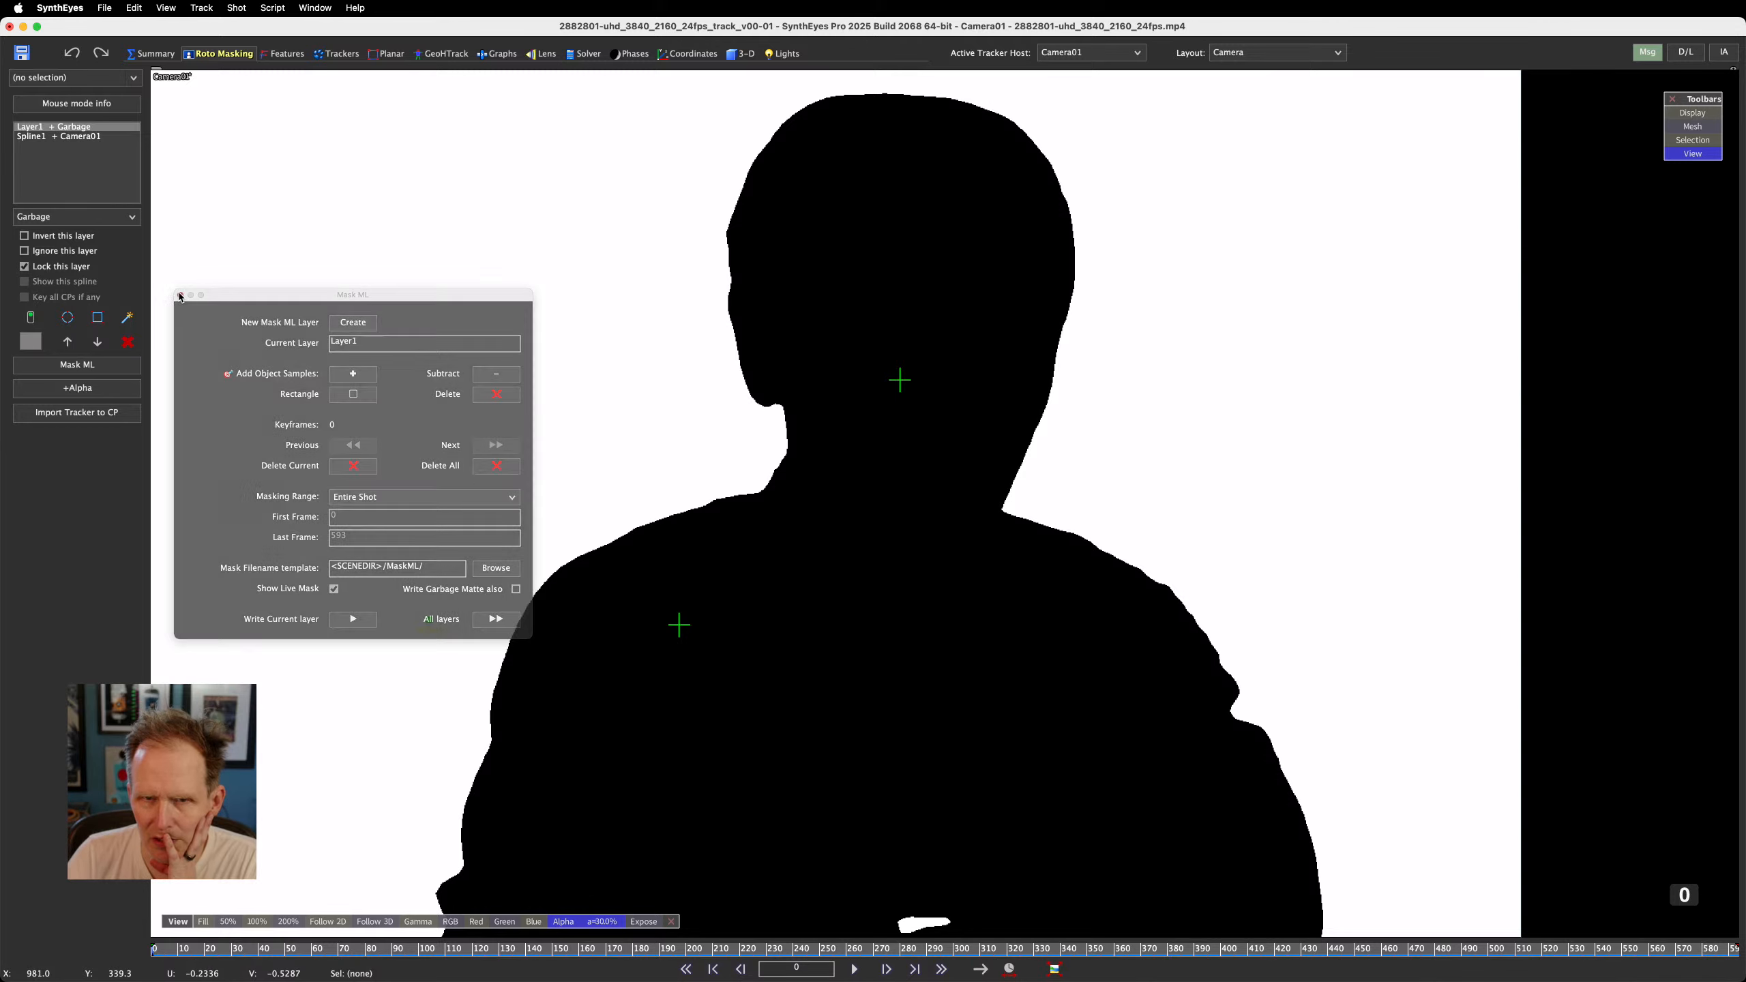
{"action": "left_click", "coordinate": [568, 925]}
{"action": "left_click_drag", "start_coordinate": [602, 922], "coordinate": [965, 905]}
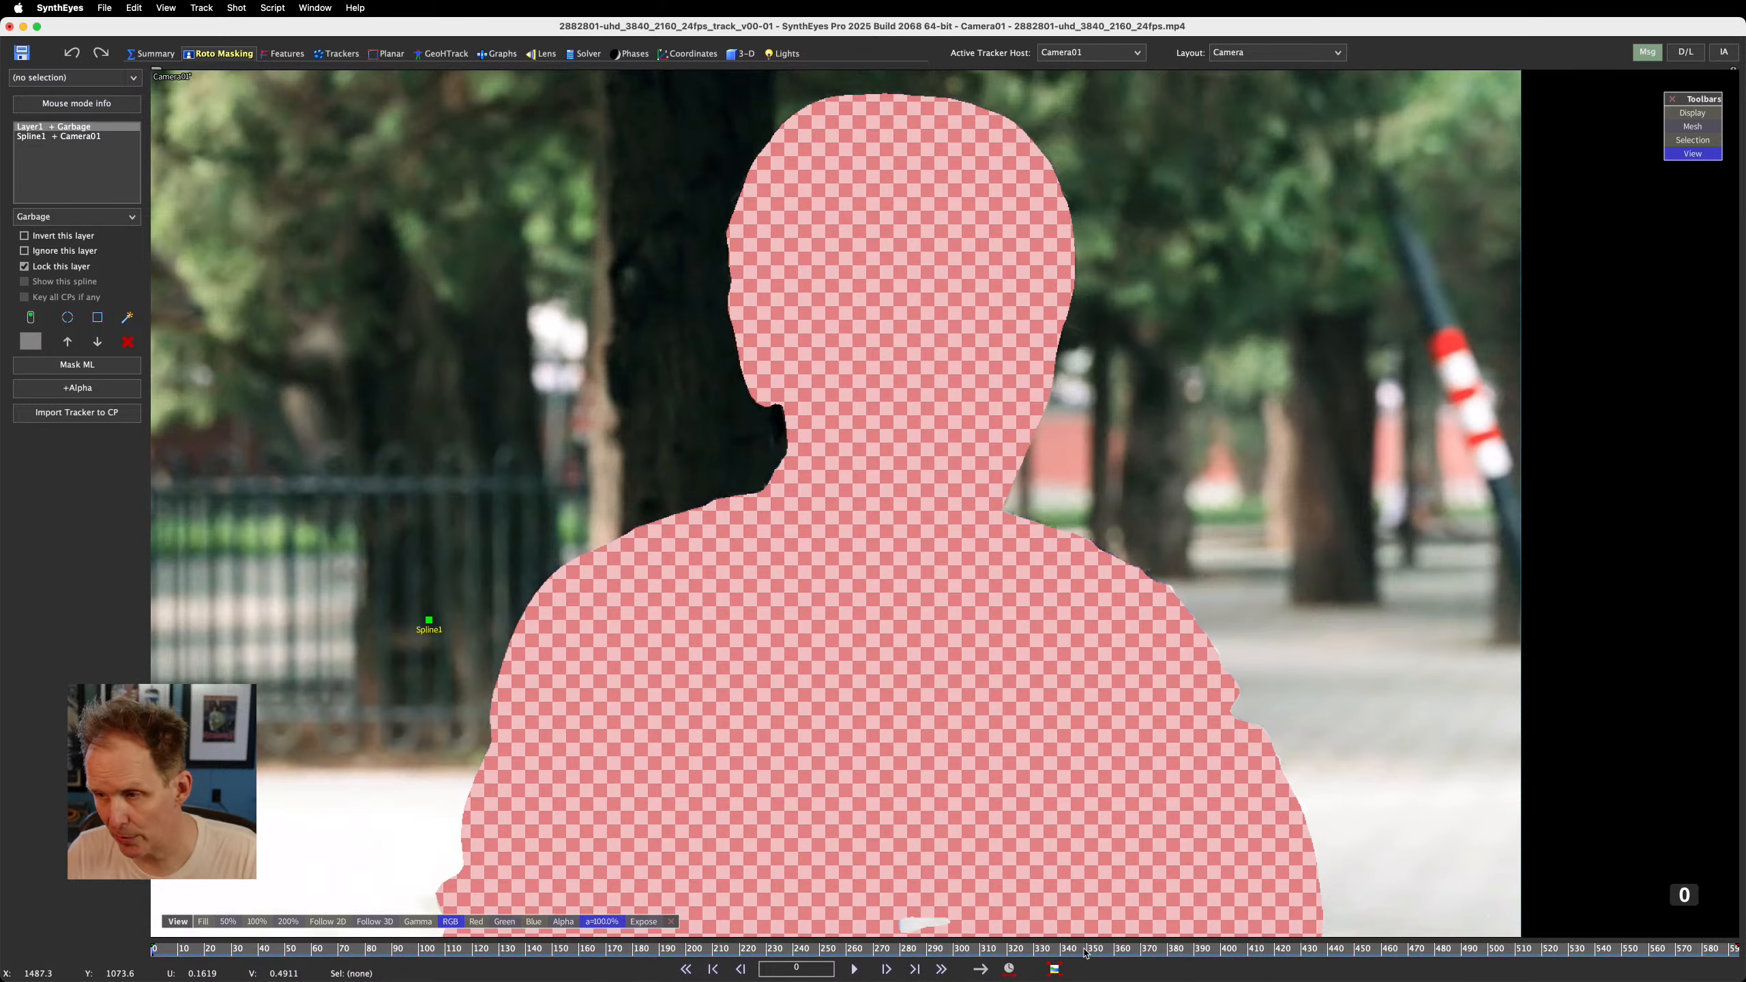
{"action": "left_click_drag", "start_coordinate": [601, 922], "coordinate": [633, 898]}
{"action": "scroll", "coordinate": [821, 440], "scroll_direction": "down", "scroll_amount": 2}
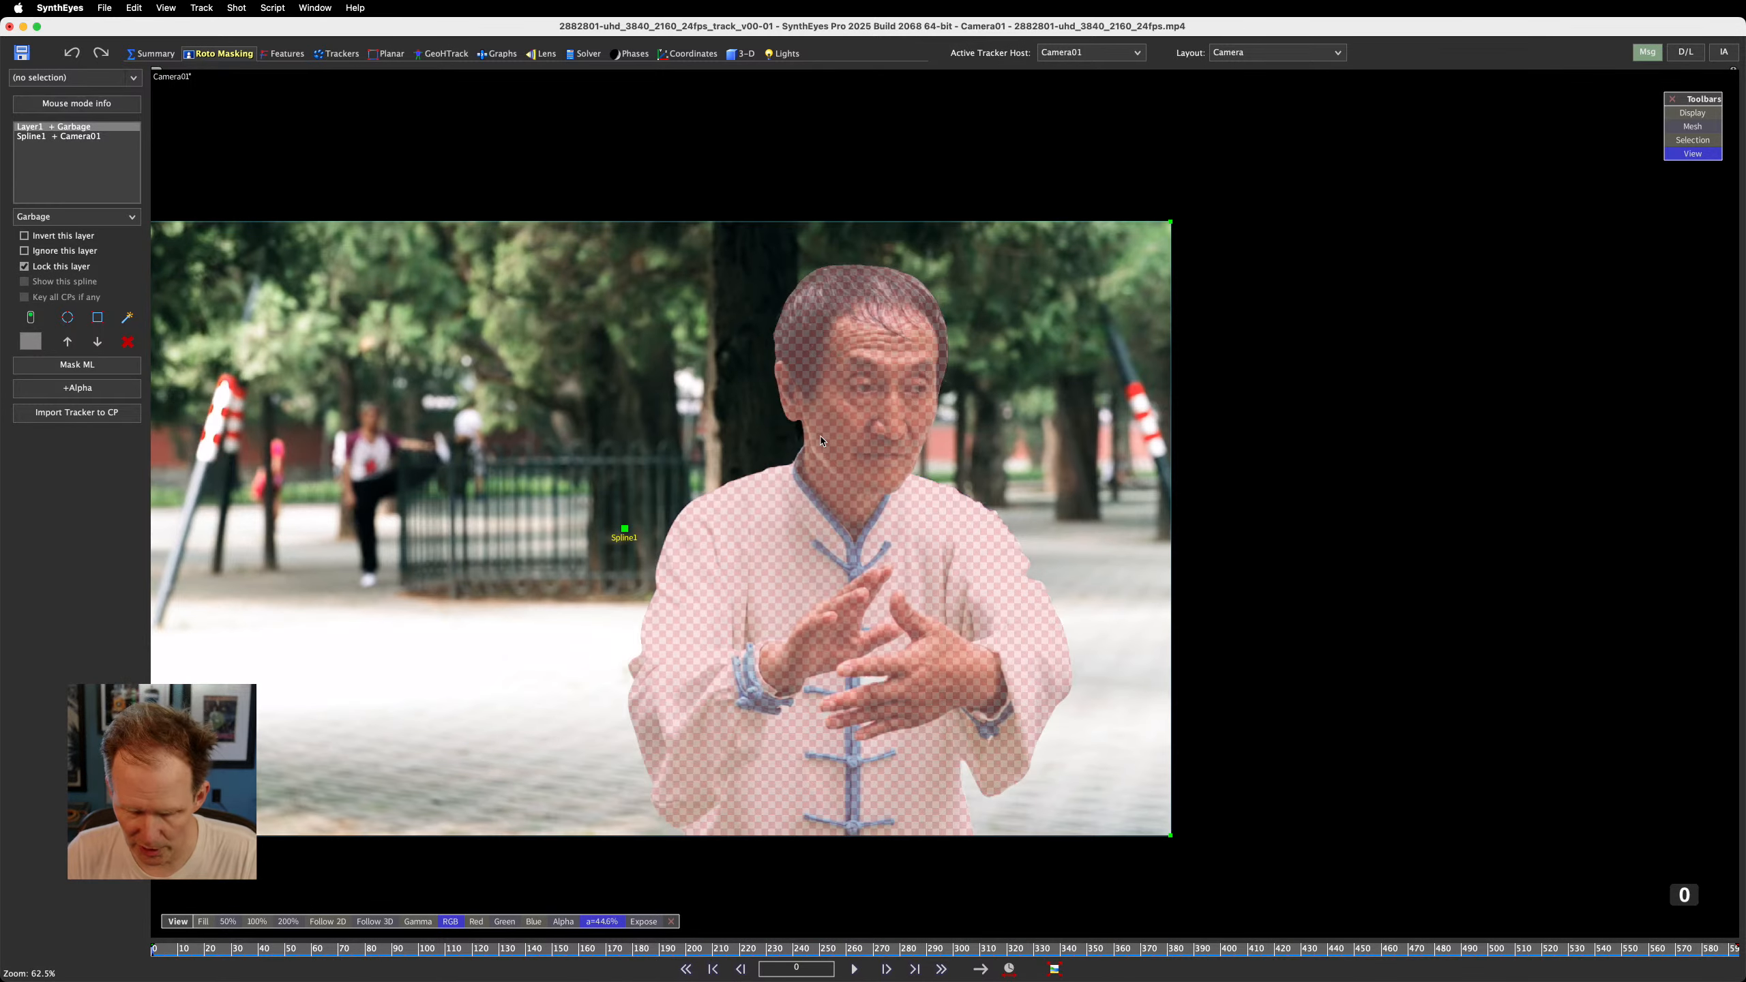
{"action": "scroll", "coordinate": [822, 440], "scroll_direction": "up", "scroll_amount": 2}
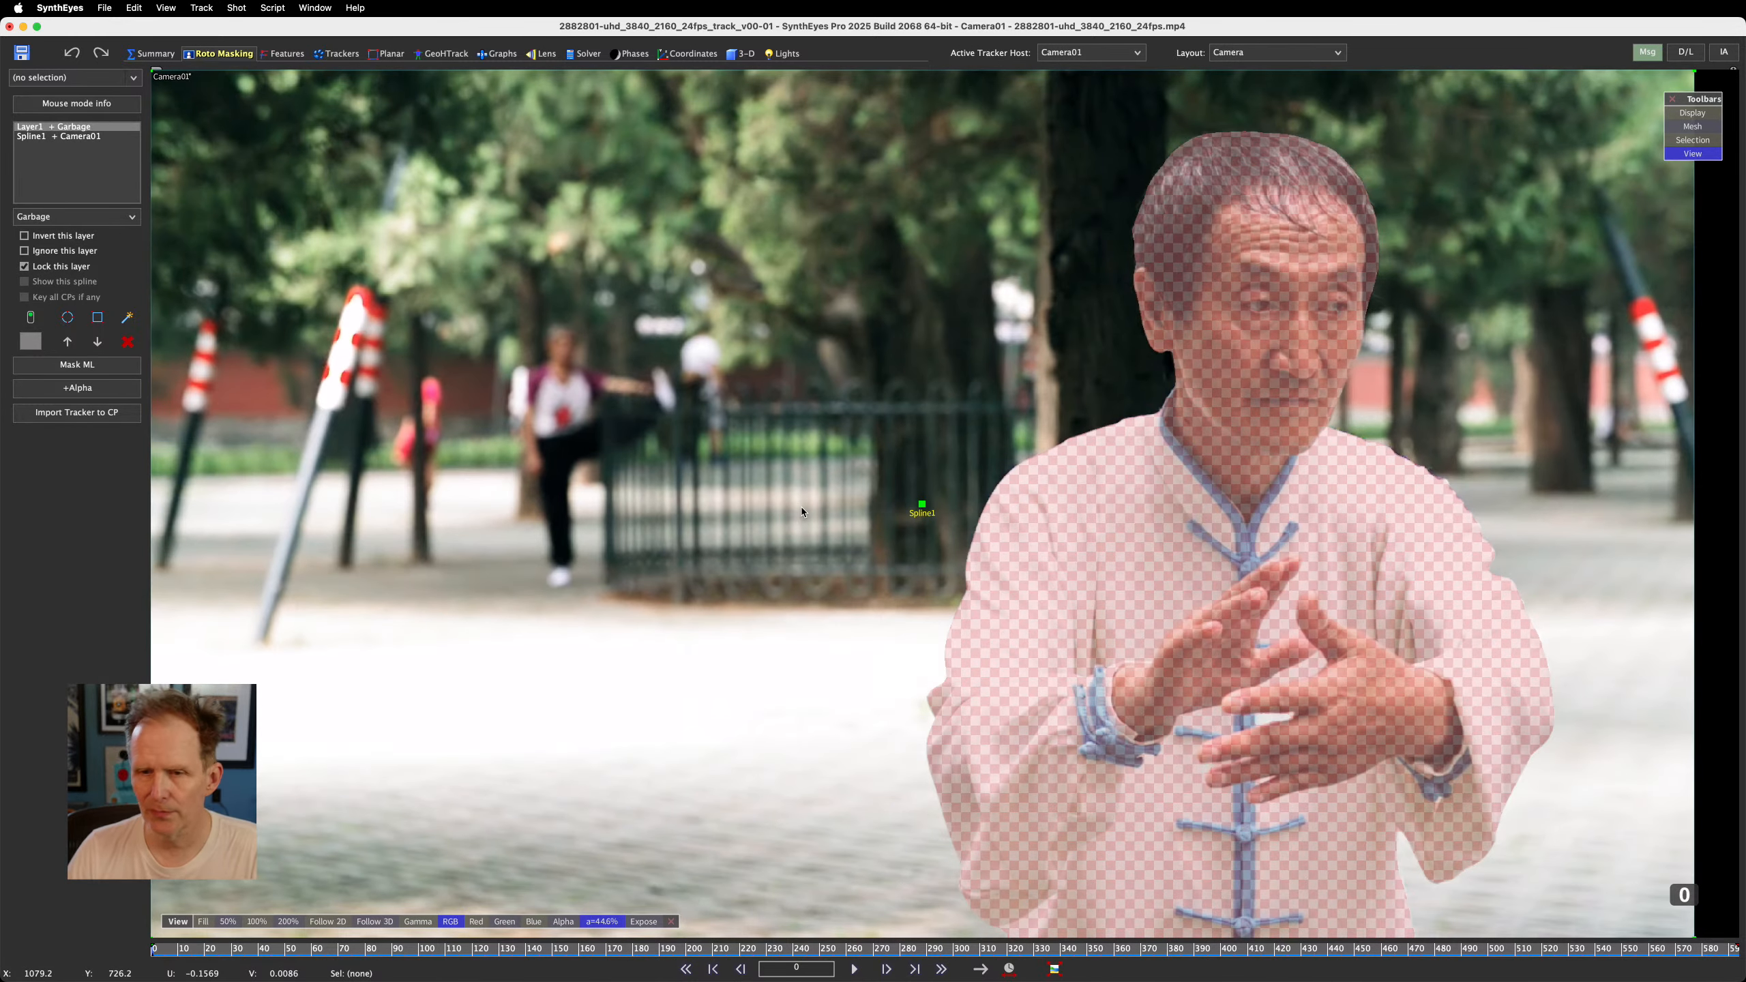
Limit the playback range to frames 374–544 and fit the timeline to that range
{"action": "left_click", "coordinate": [246, 948]}
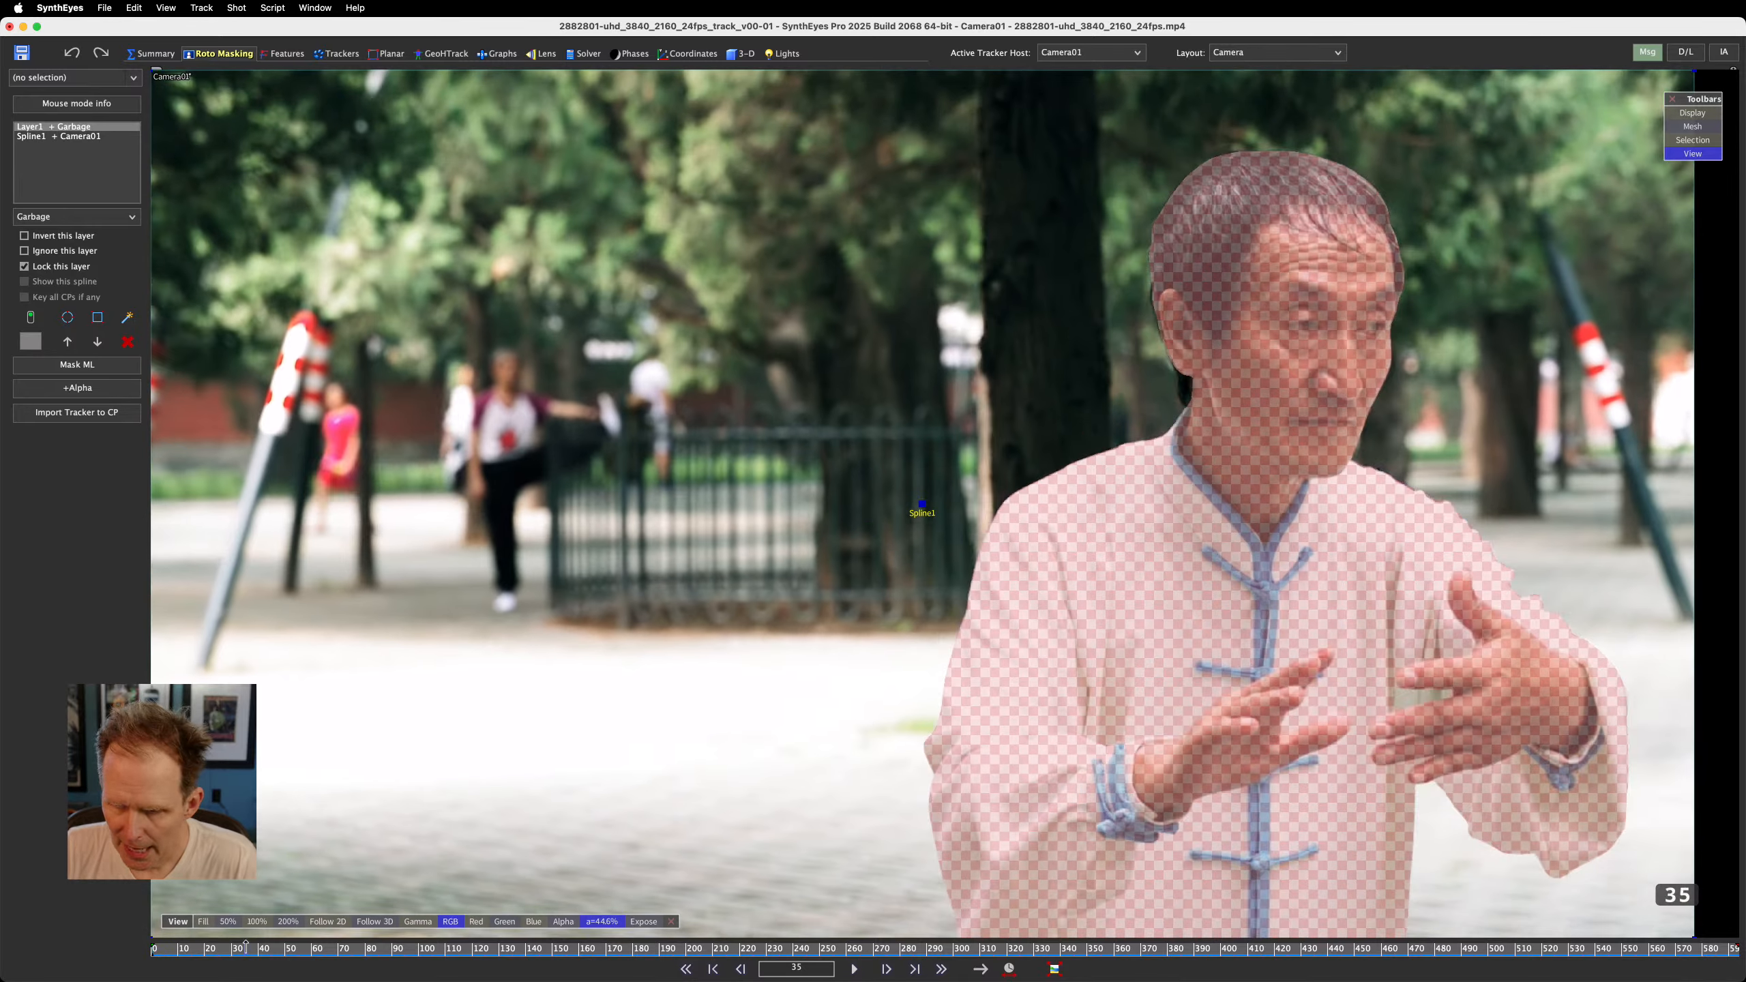
{"action": "left_click_drag", "start_coordinate": [246, 948], "coordinate": [1153, 976]}
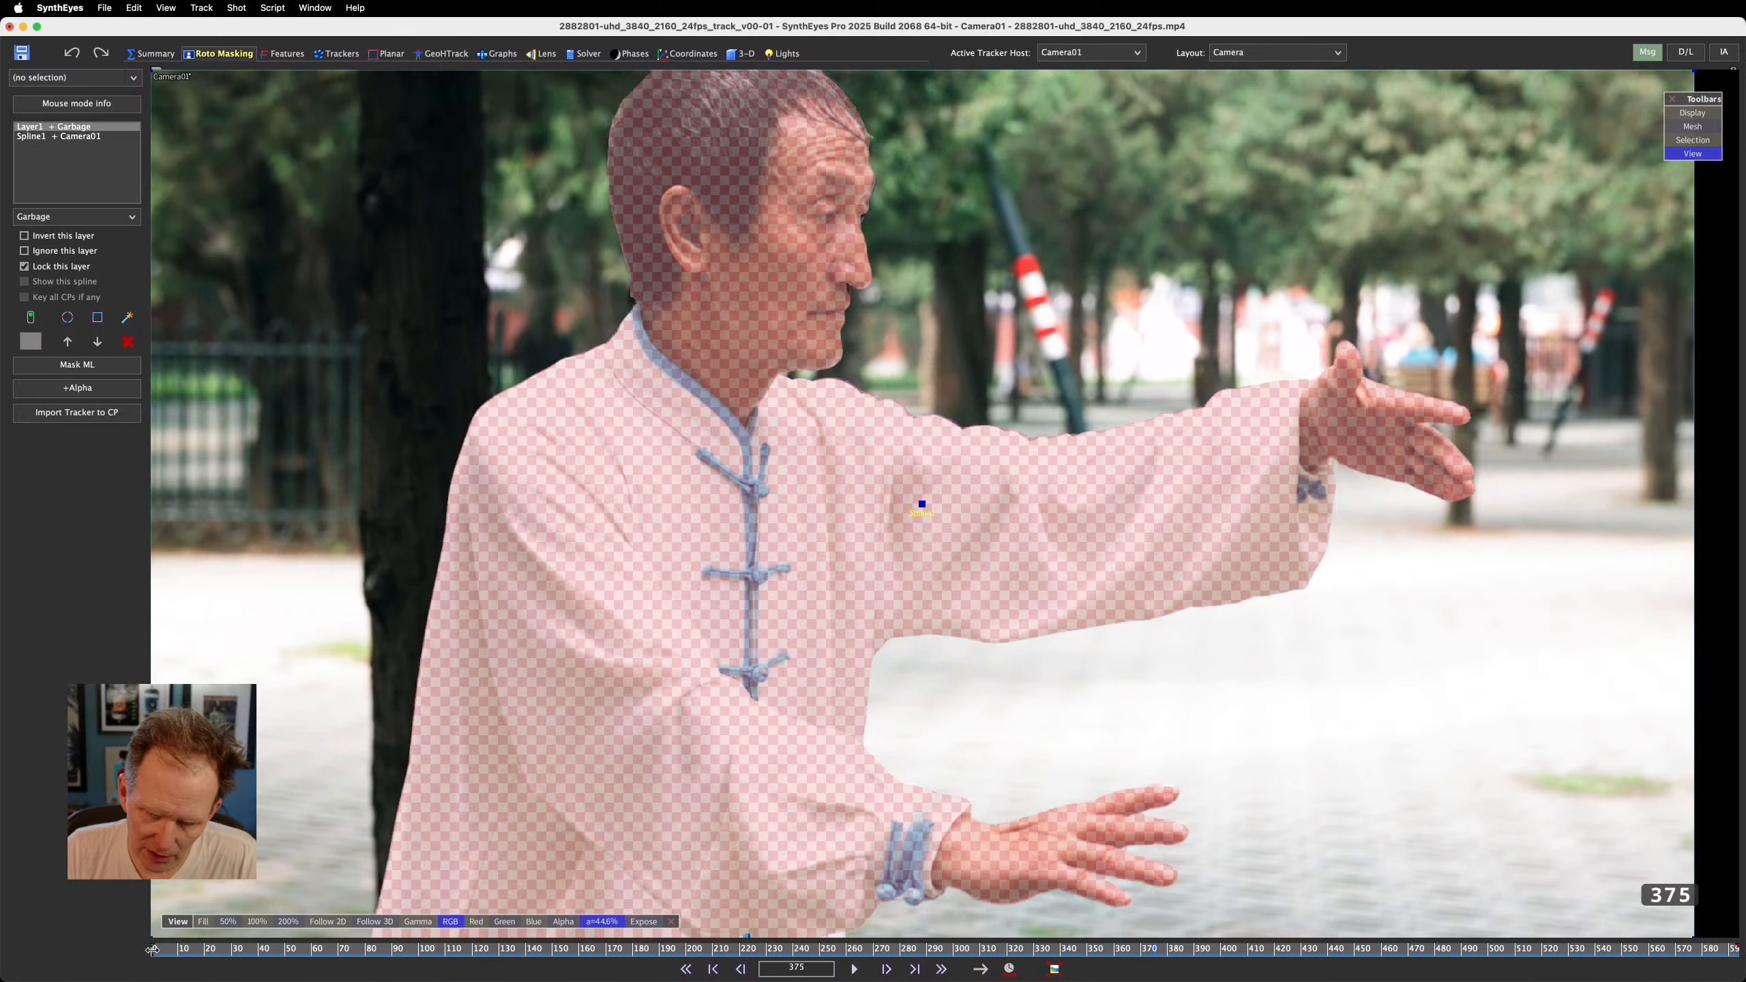
{"action": "mouse_move", "coordinate": [152, 950]}
{"action": "left_mouse_down"}
{"action": "mouse_move", "coordinate": [316, 970]}
{"action": "mouse_move", "coordinate": [1161, 980]}
{"action": "mouse_move", "coordinate": [1153, 953]}
{"action": "left_mouse_up"}
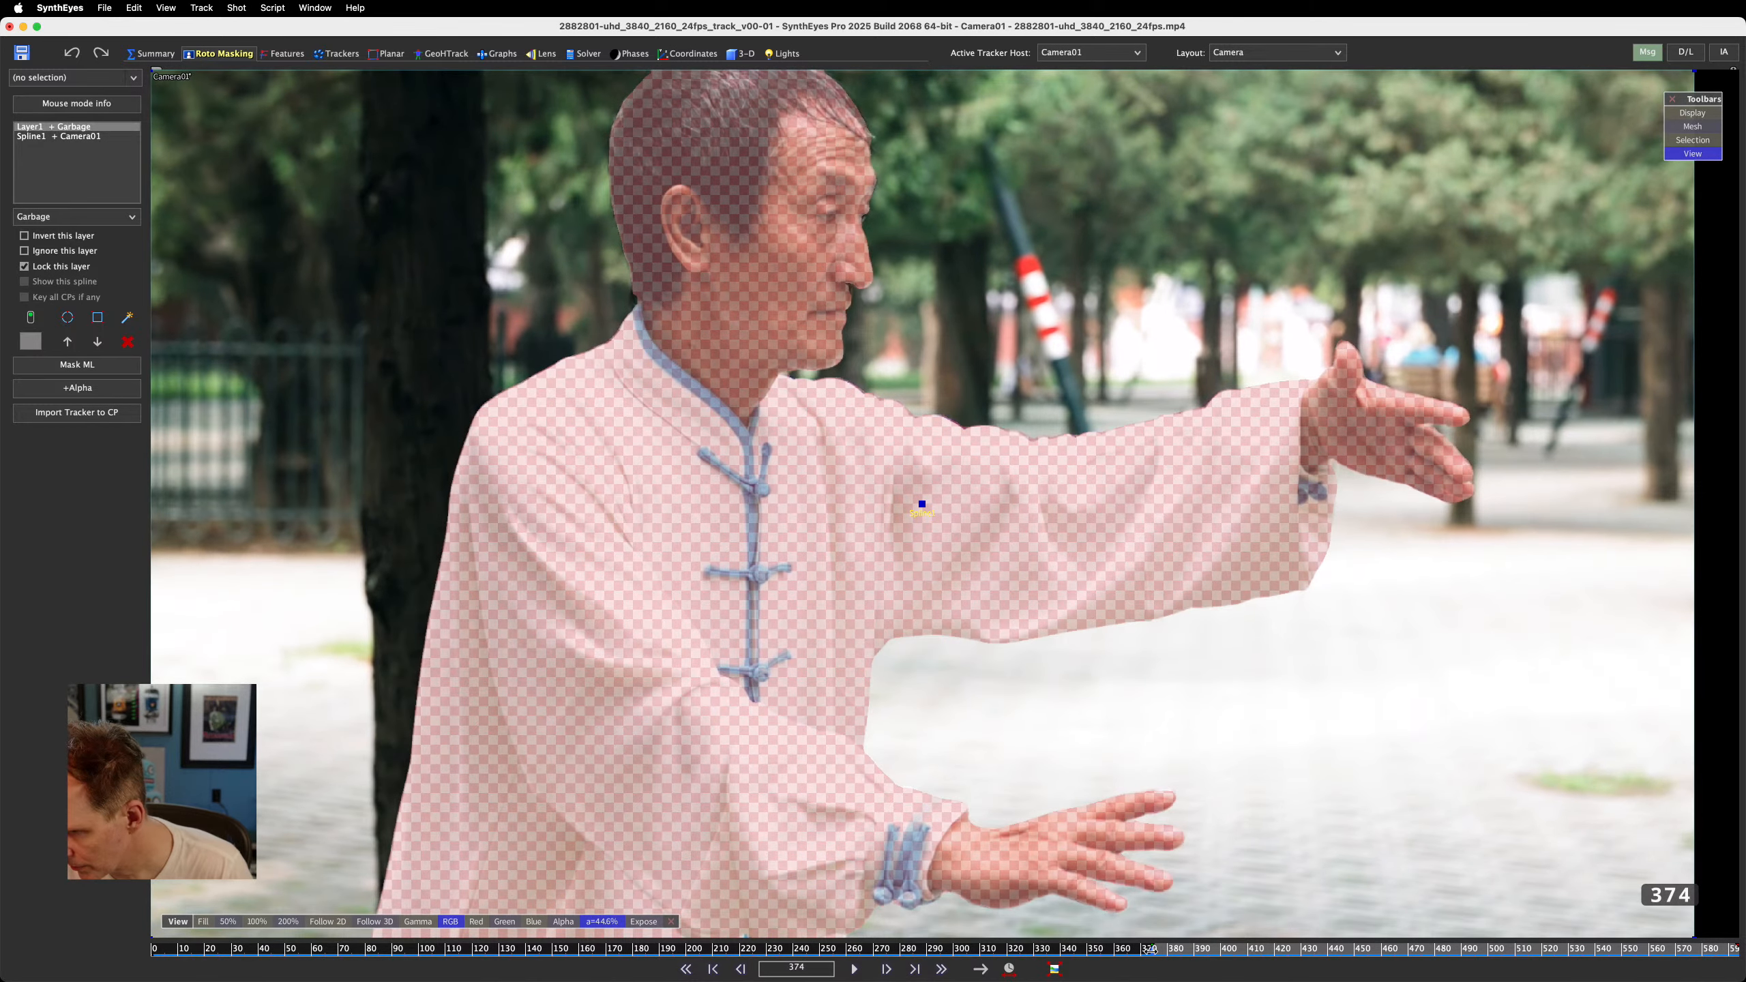
{"action": "left_click_drag", "start_coordinate": [1163, 956], "coordinate": [1606, 975]}
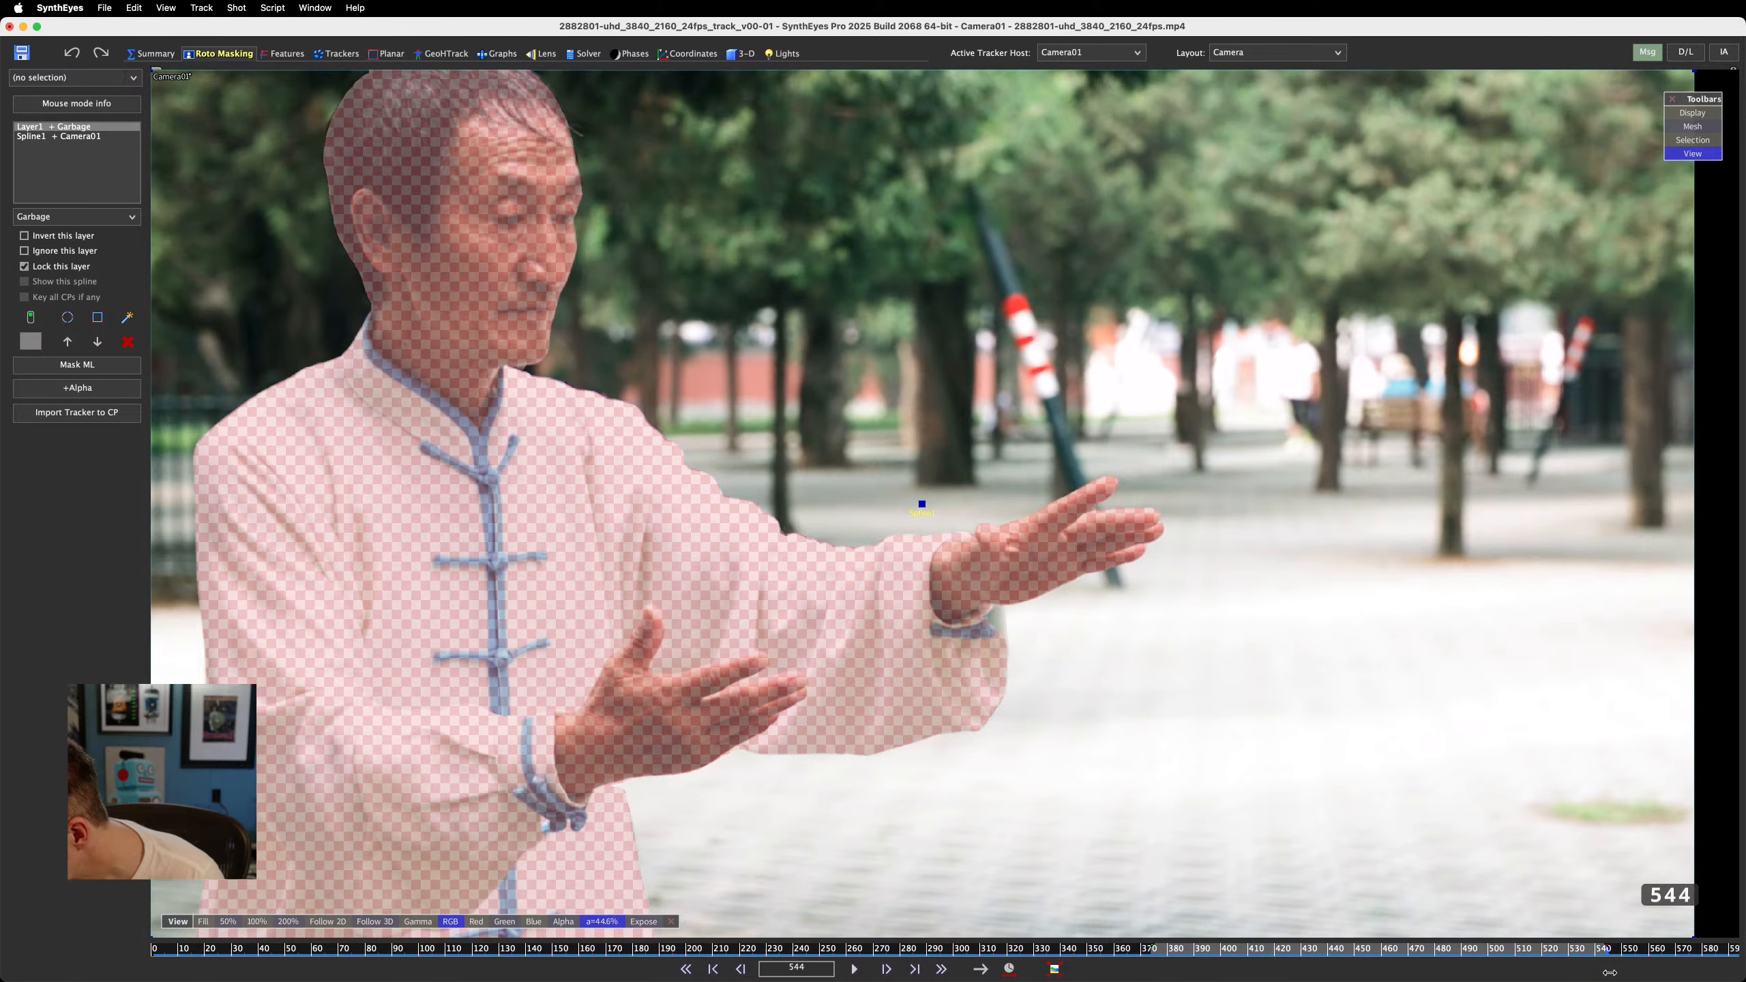
{"action": "left_click_drag", "start_coordinate": [1581, 952], "coordinate": [1744, 973]}
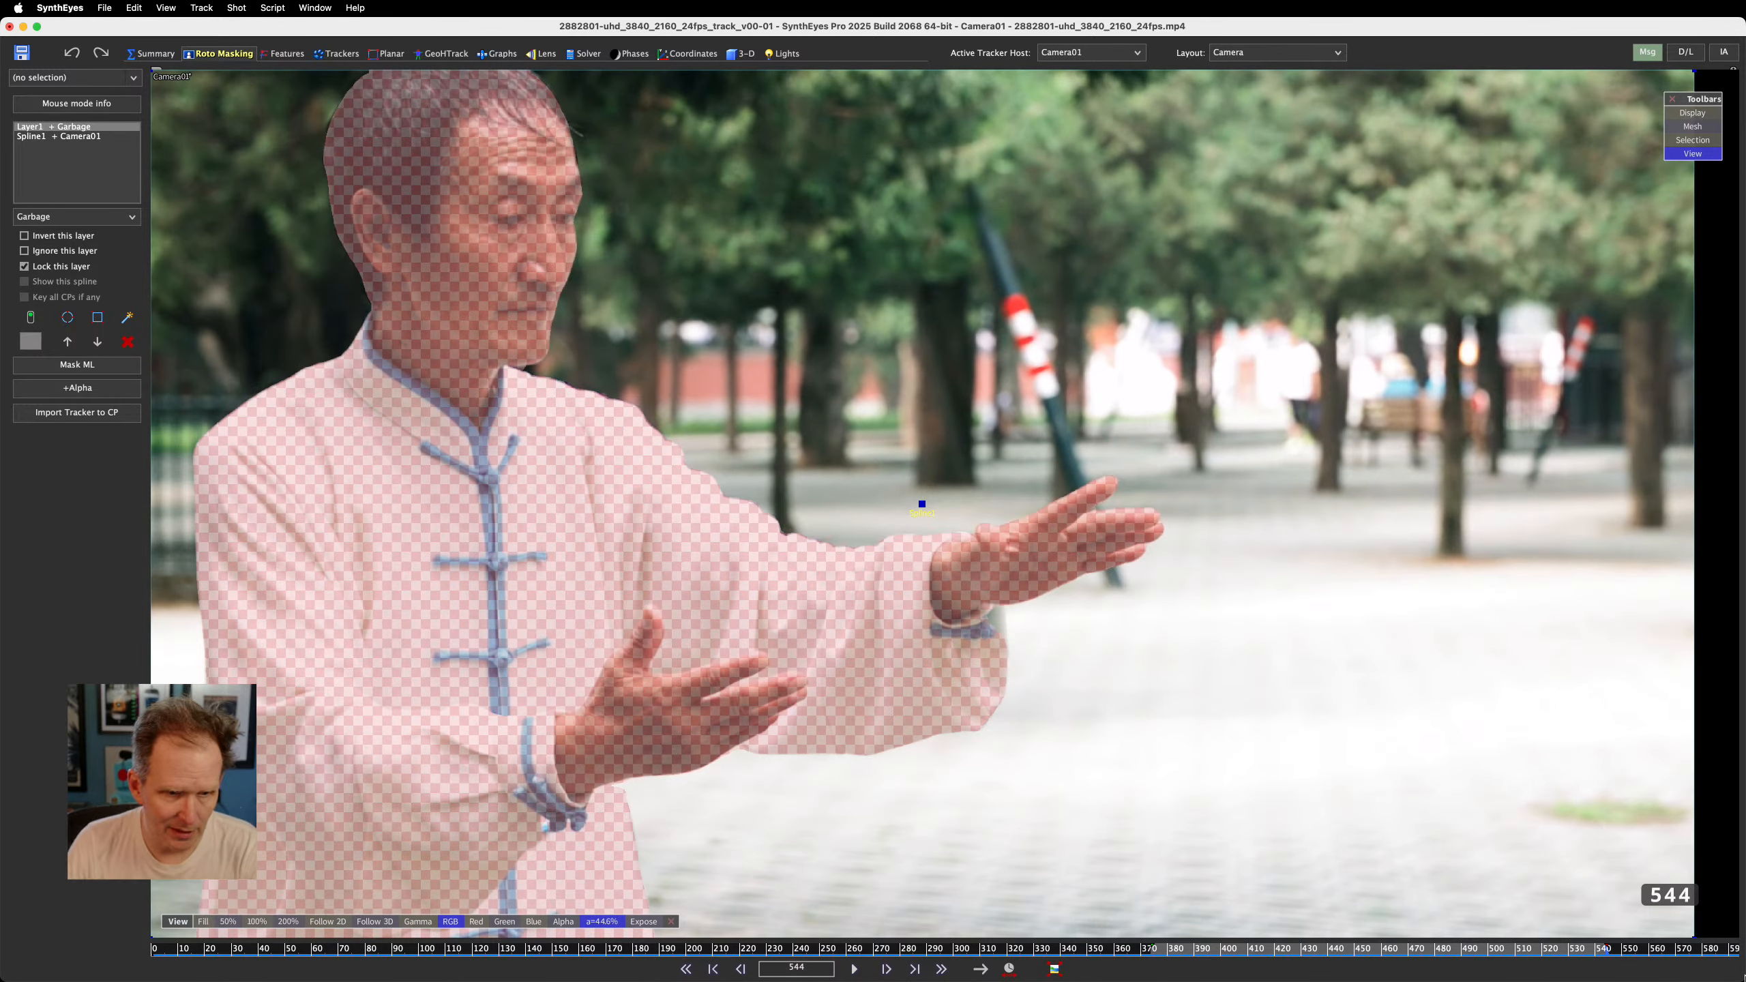
{"action": "mouse_move", "coordinate": [1744, 980]}
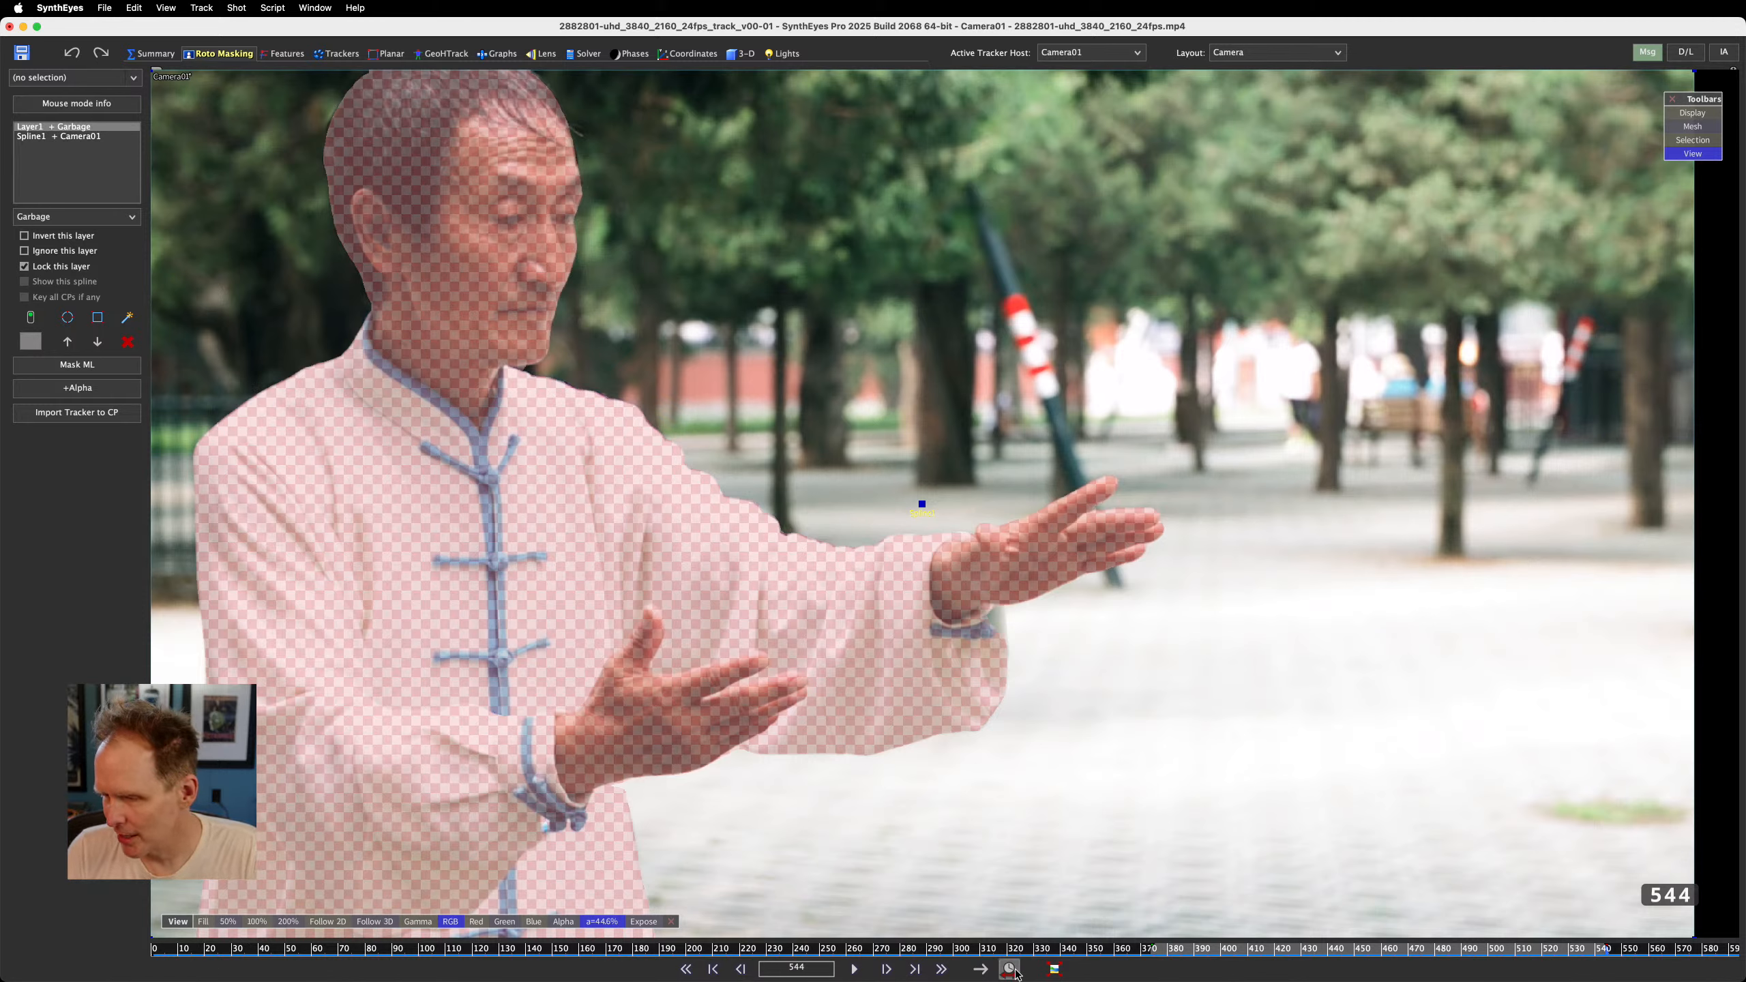
{"action": "left_click", "coordinate": [1011, 970]}
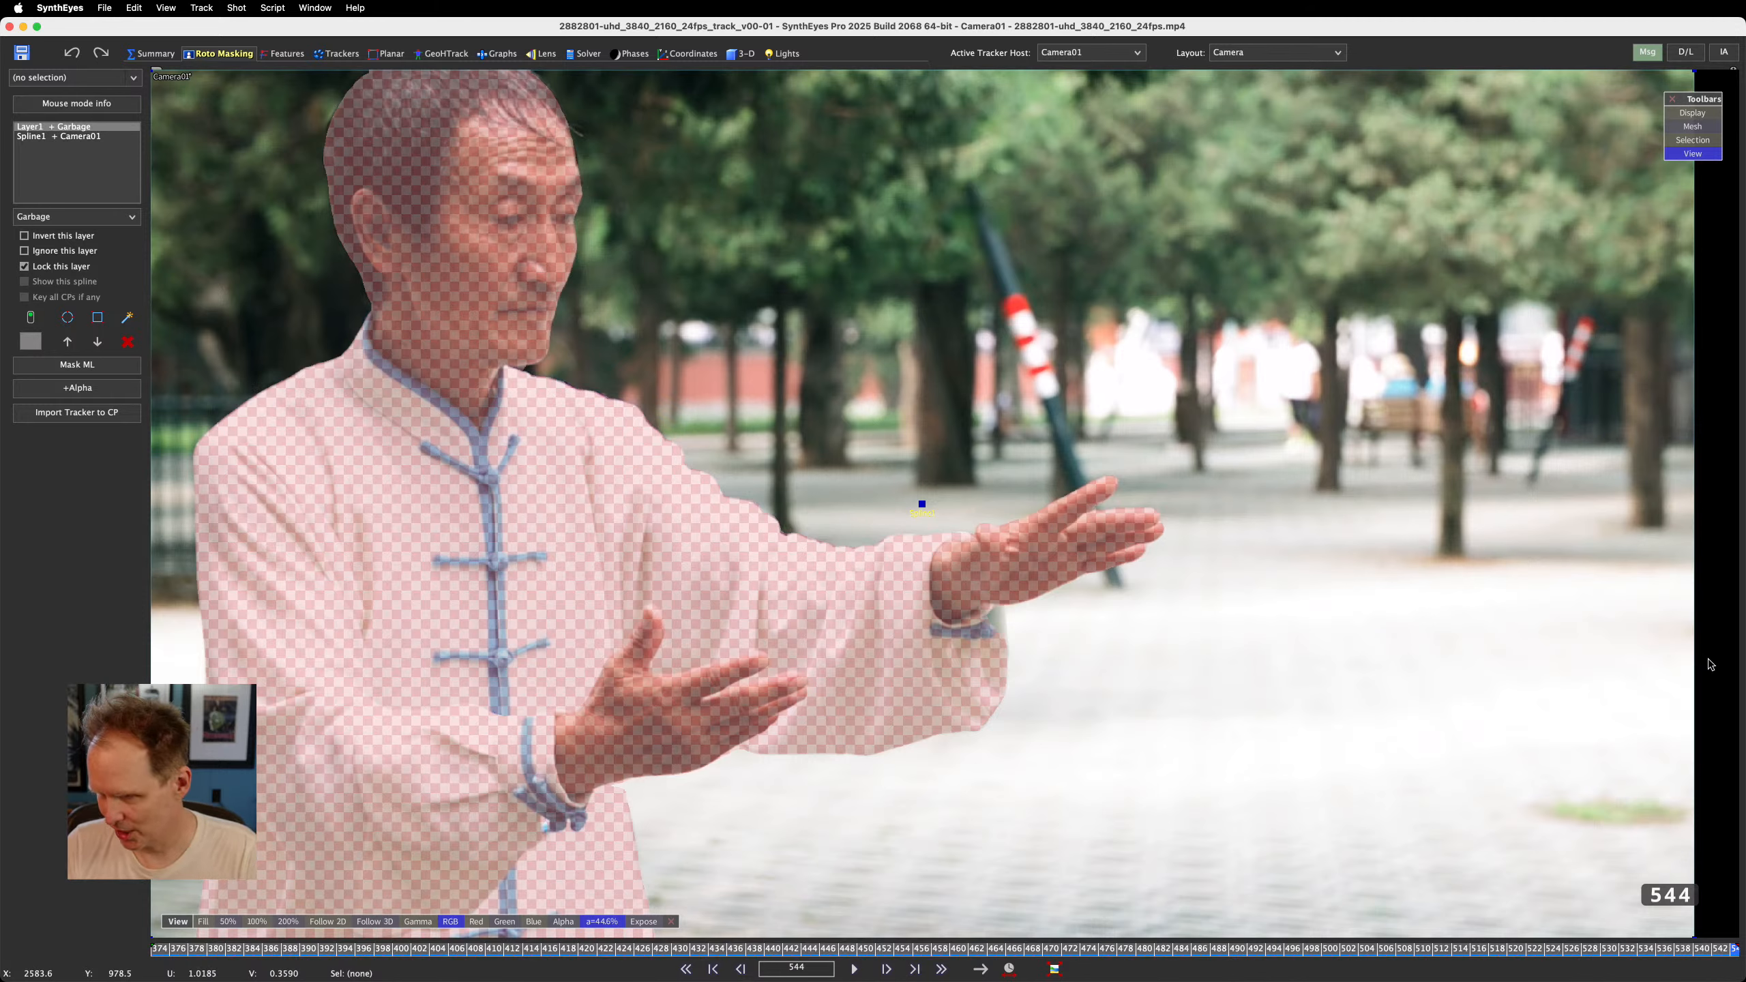
Place a tracker on the dark tree trunk at frame 374, with size about 0.0137 and search area about 0.067 by 0.107
{"action": "left_click_drag", "start_coordinate": [155, 950], "coordinate": [808, 971]}
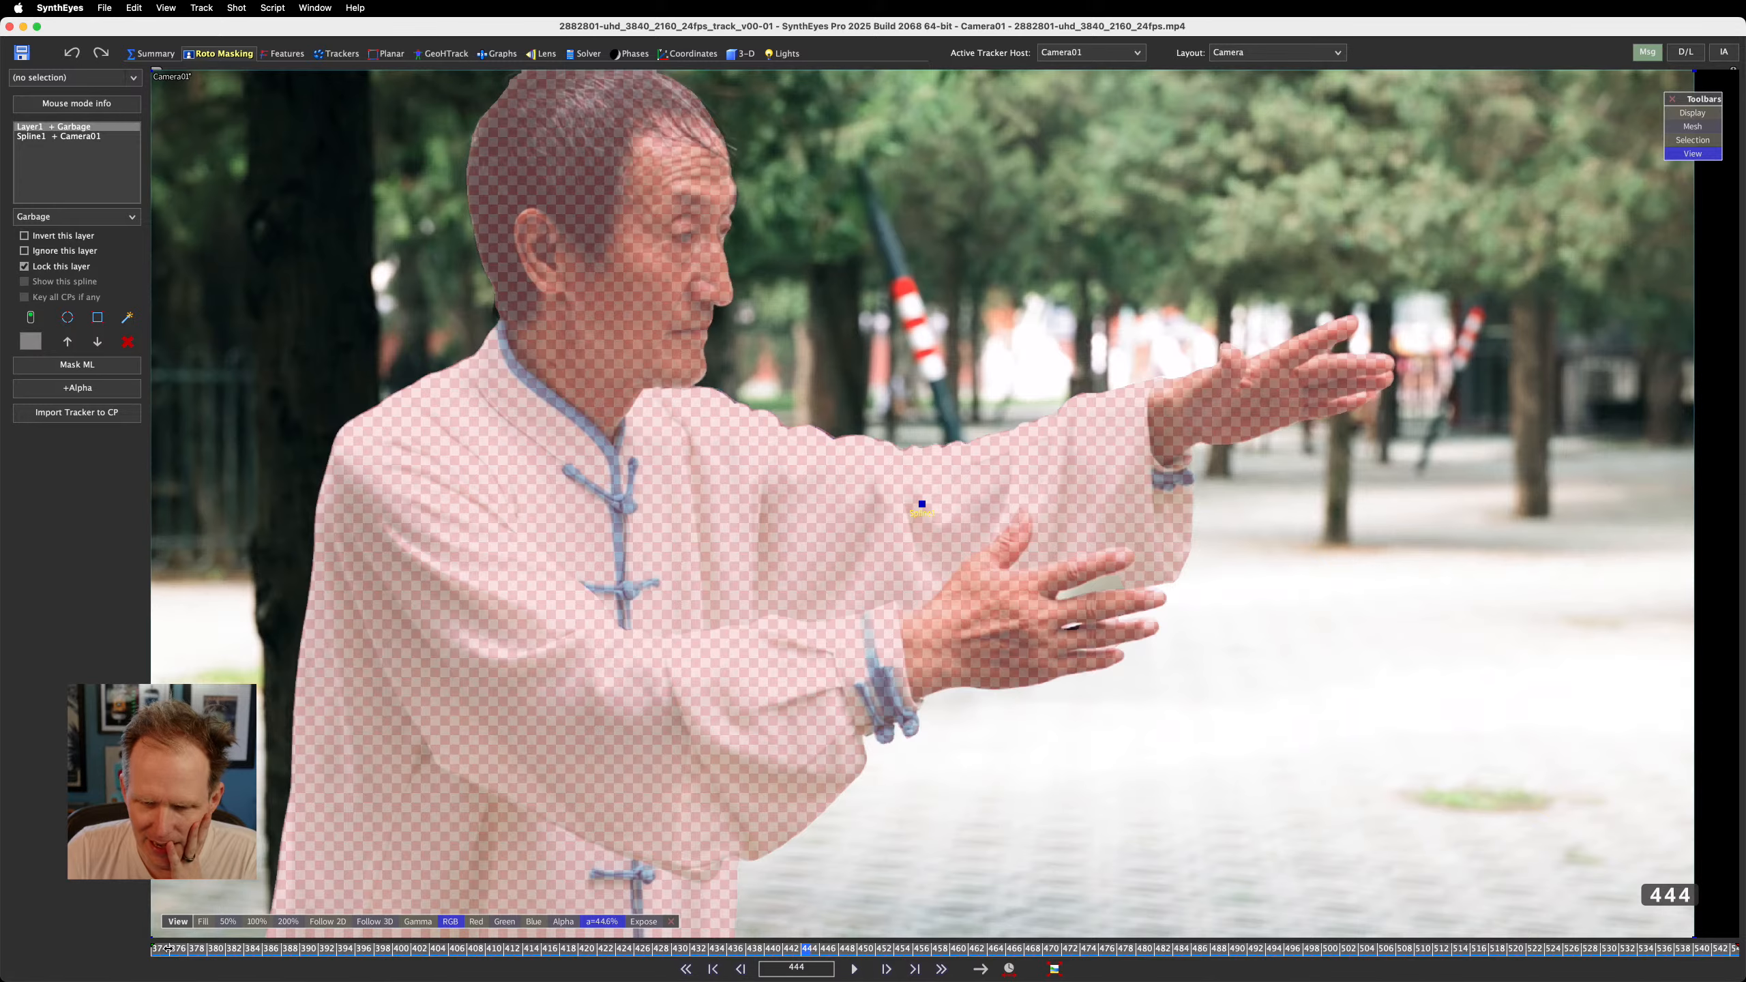
{"action": "left_click", "coordinate": [157, 950]}
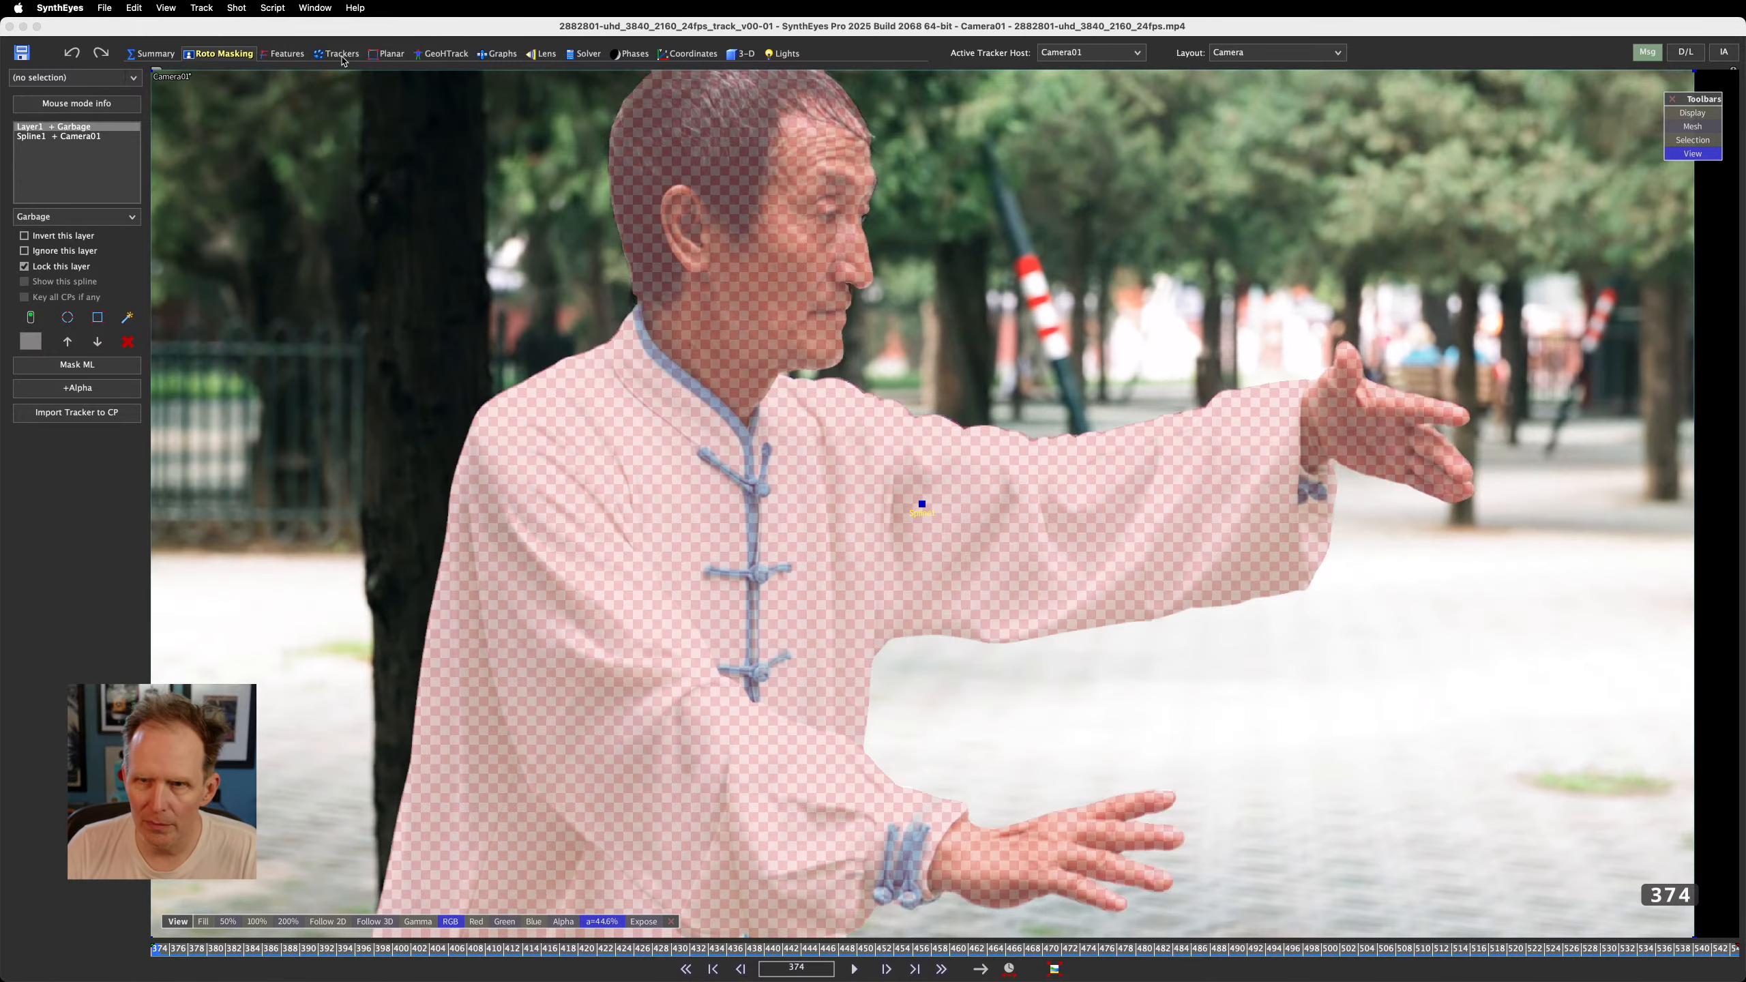
{"action": "left_click", "coordinate": [338, 54]}
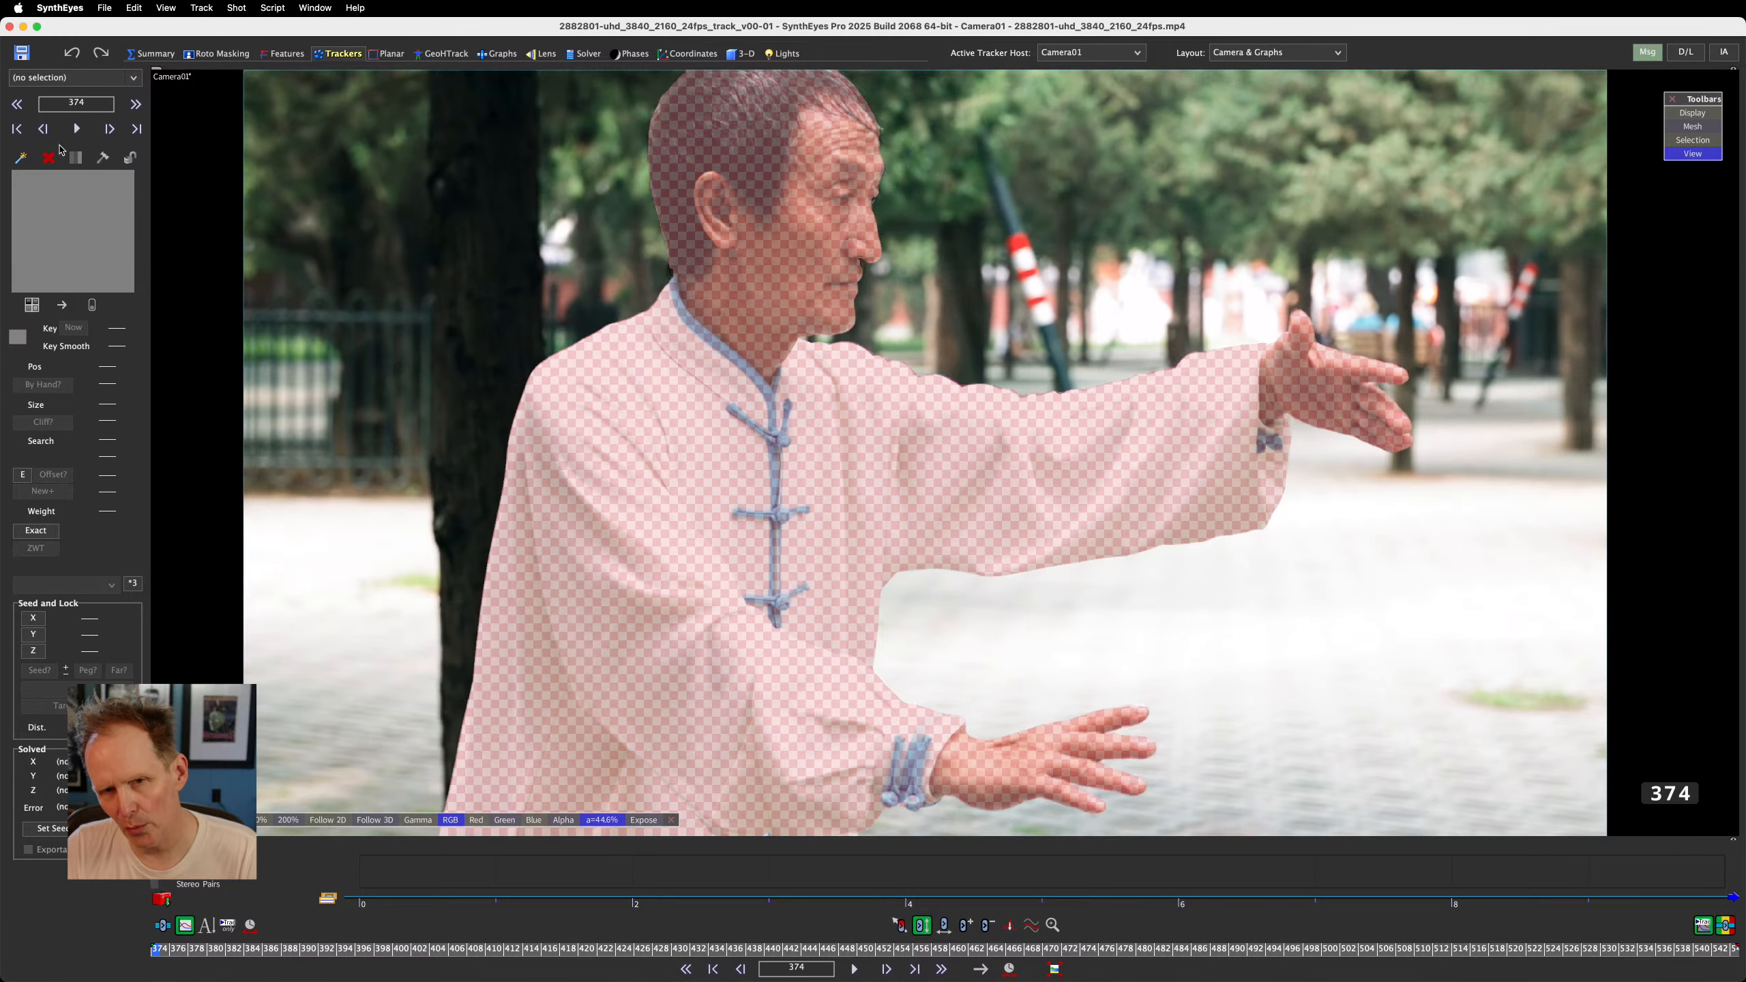
{"action": "left_click", "coordinate": [21, 159]}
{"action": "left_click", "coordinate": [21, 160]}
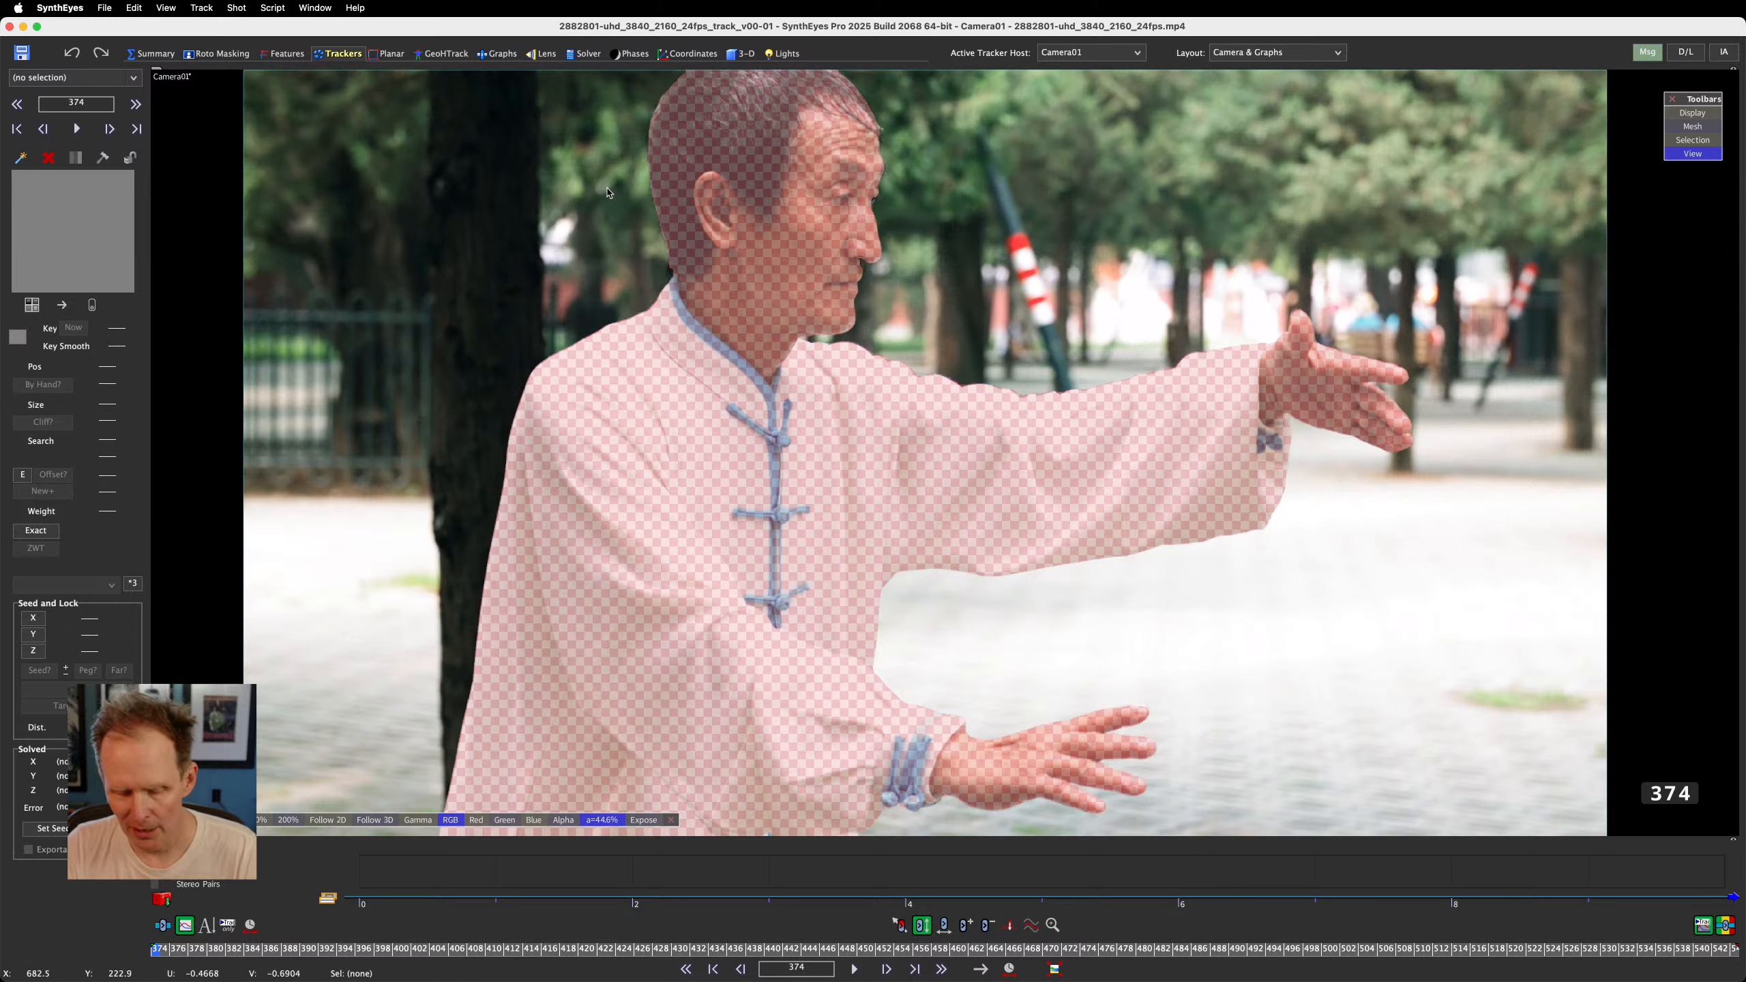
{"action": "left_click", "coordinate": [441, 185]}
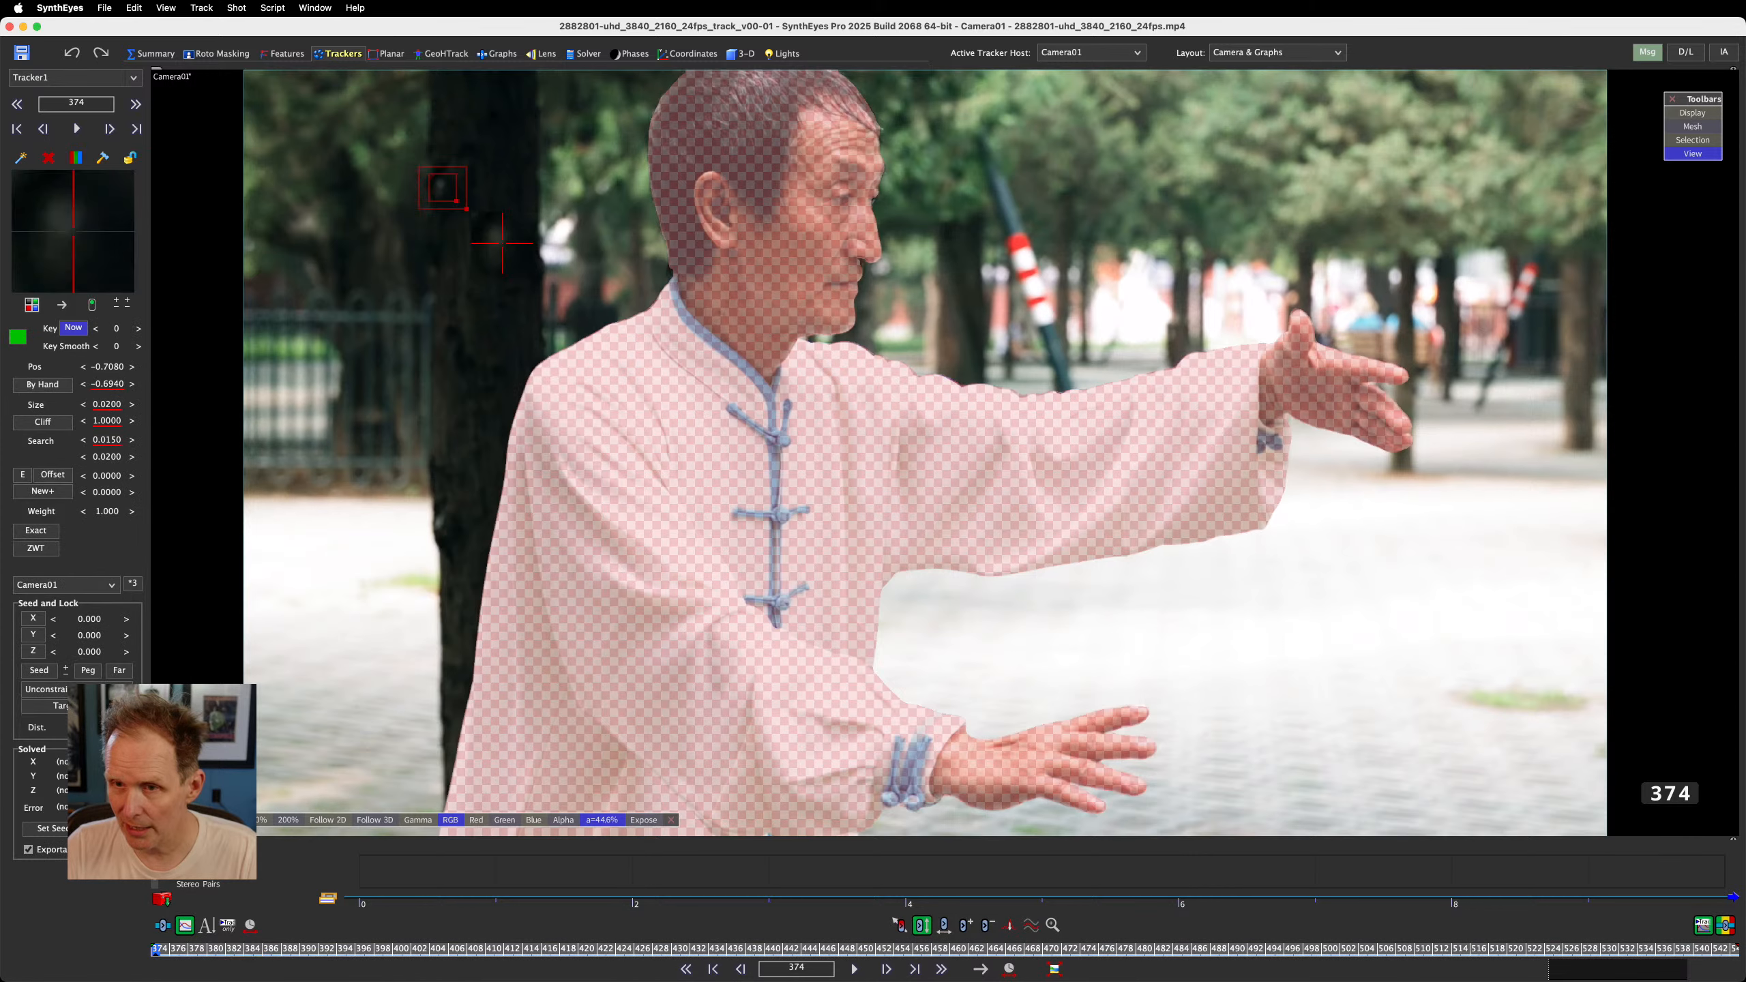
{"action": "left_click_drag", "start_coordinate": [435, 176], "coordinate": [436, 176]}
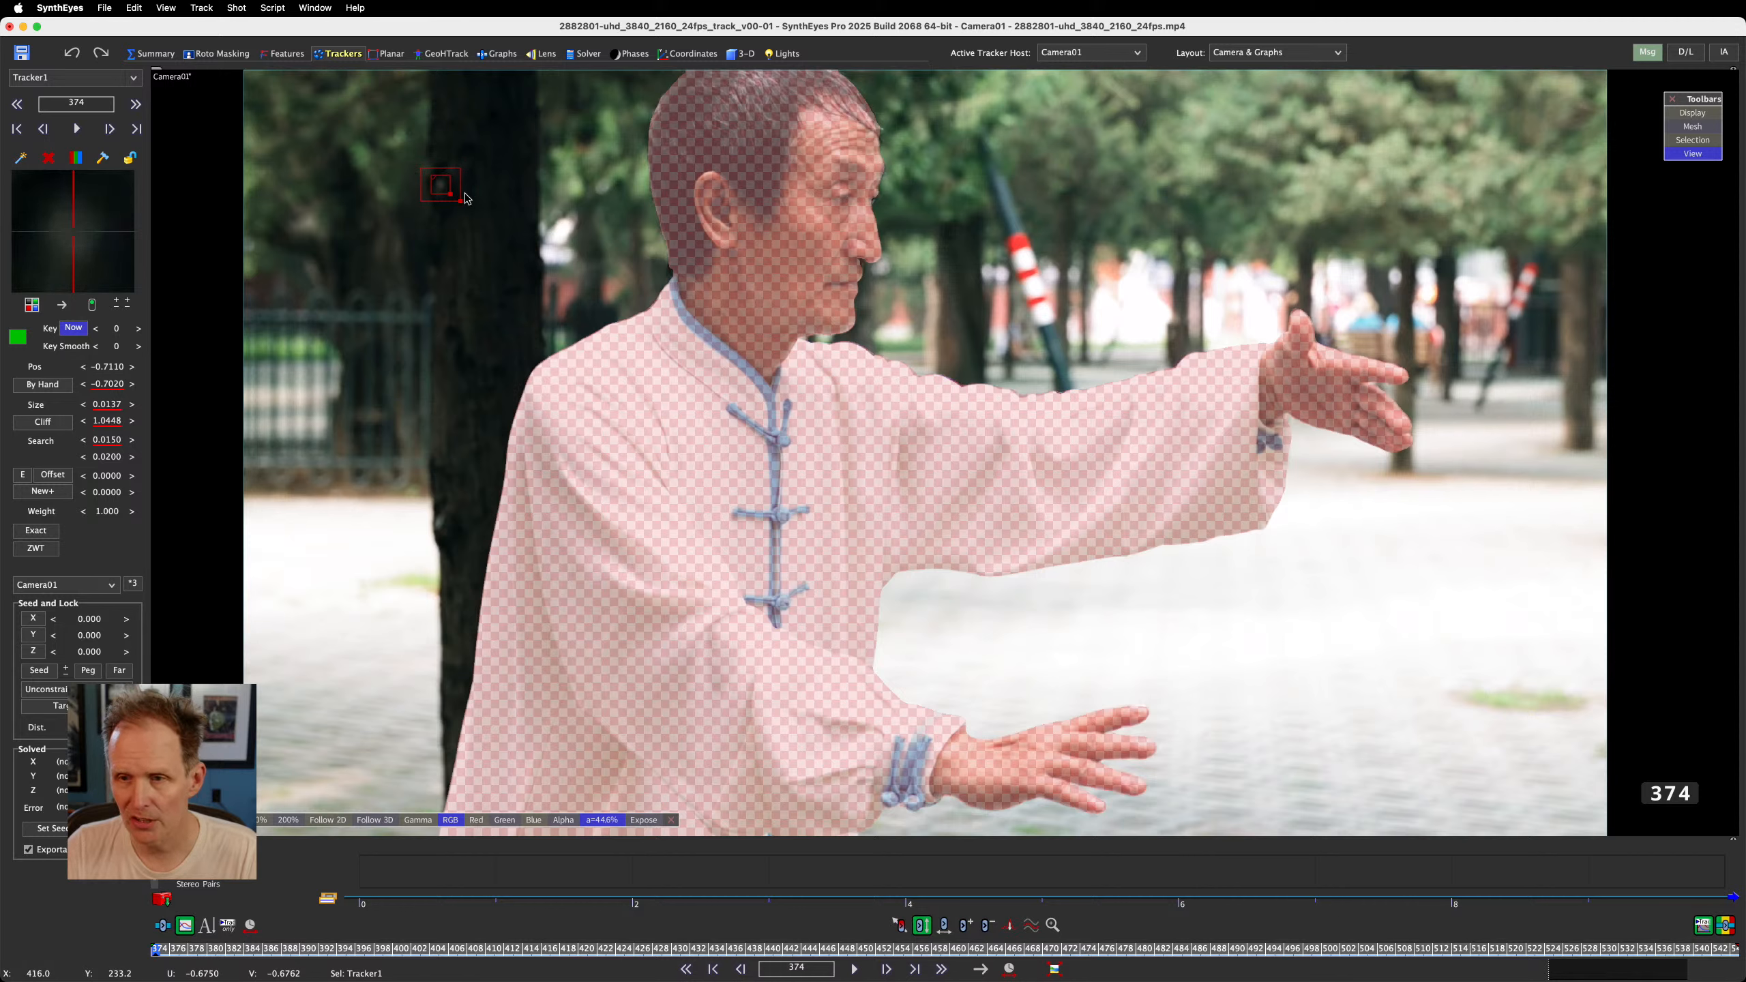
{"action": "left_click_drag", "start_coordinate": [460, 200], "coordinate": [495, 233]}
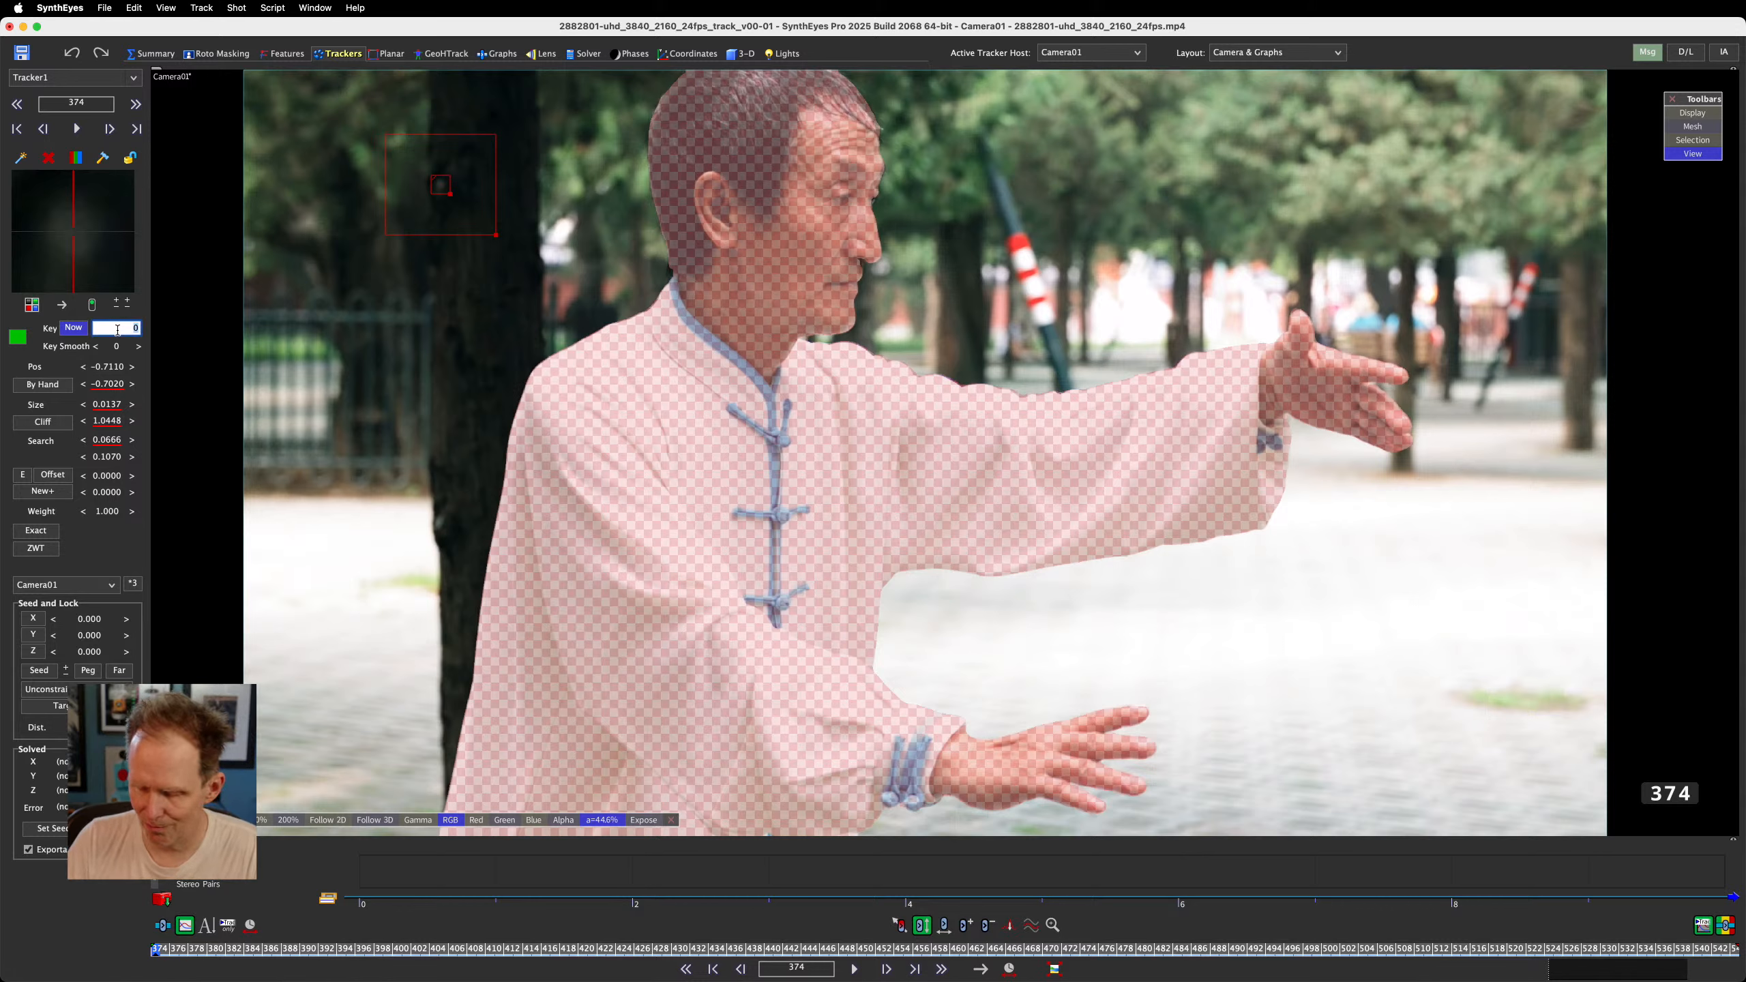
Set the tracker's Key and Key Smooth values to 8 and track it forward to frame 516
{"action": "key", "text": "Tab"}
{"action": "type", "text": "8"}
{"action": "key", "text": "Tab"}
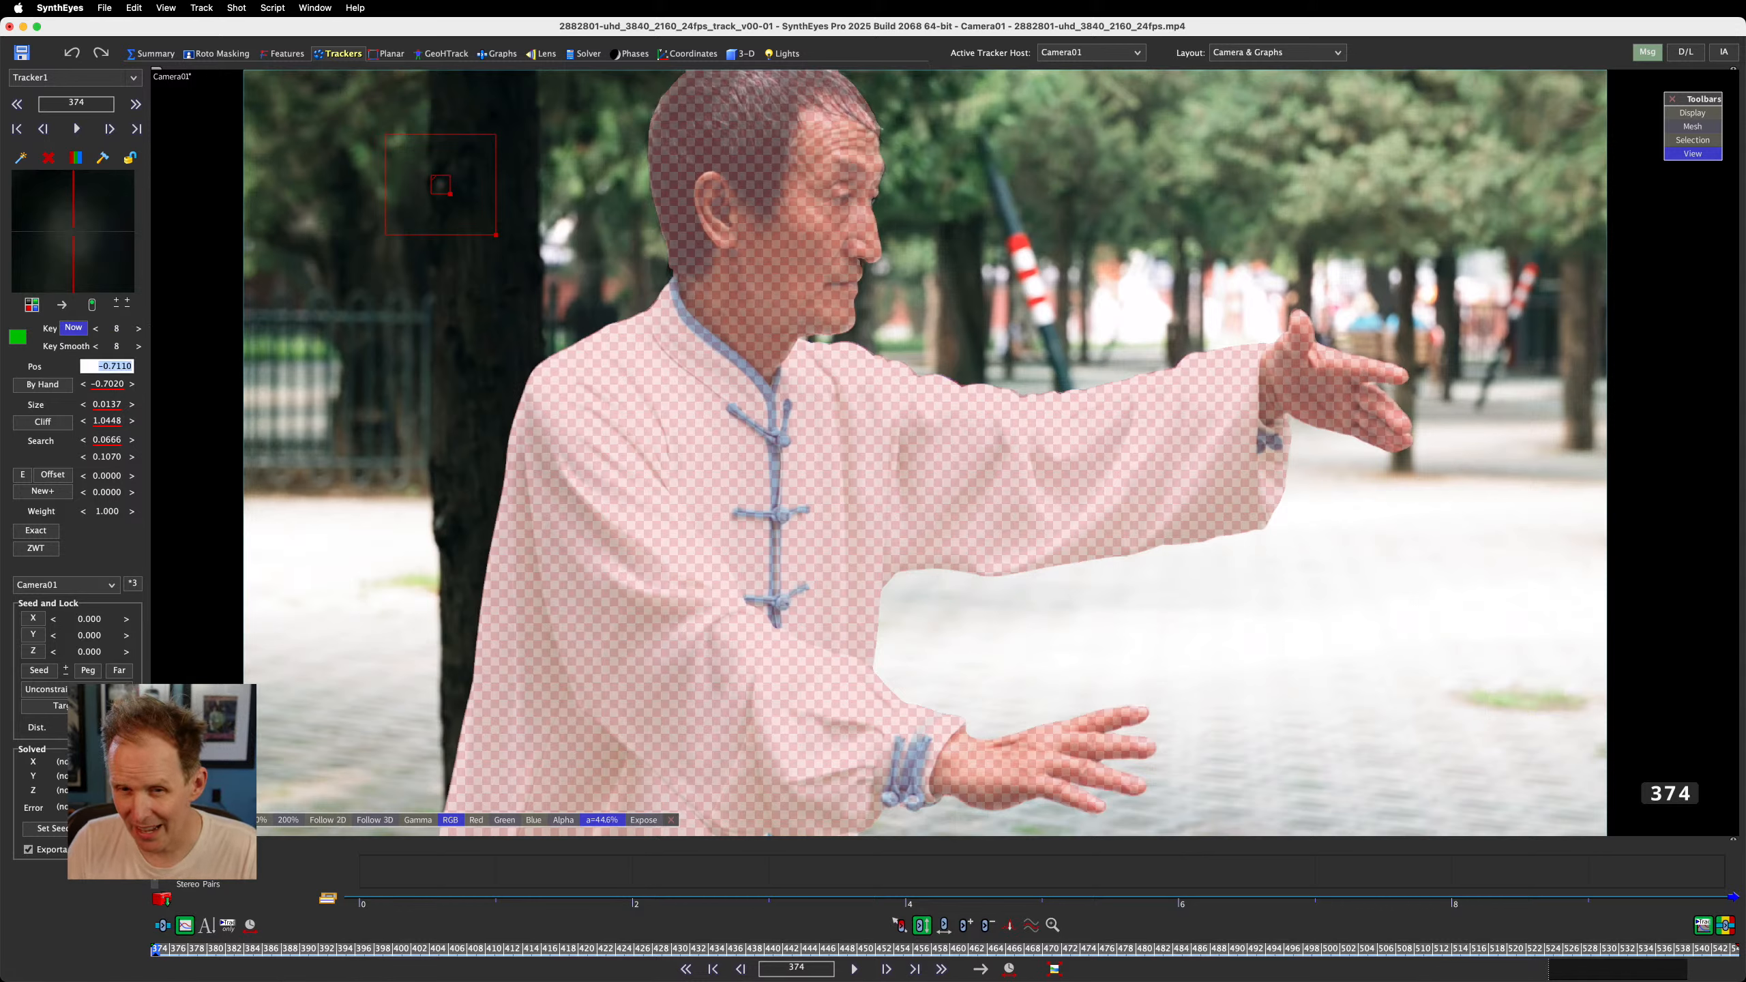
{"action": "key", "text": "Return"}
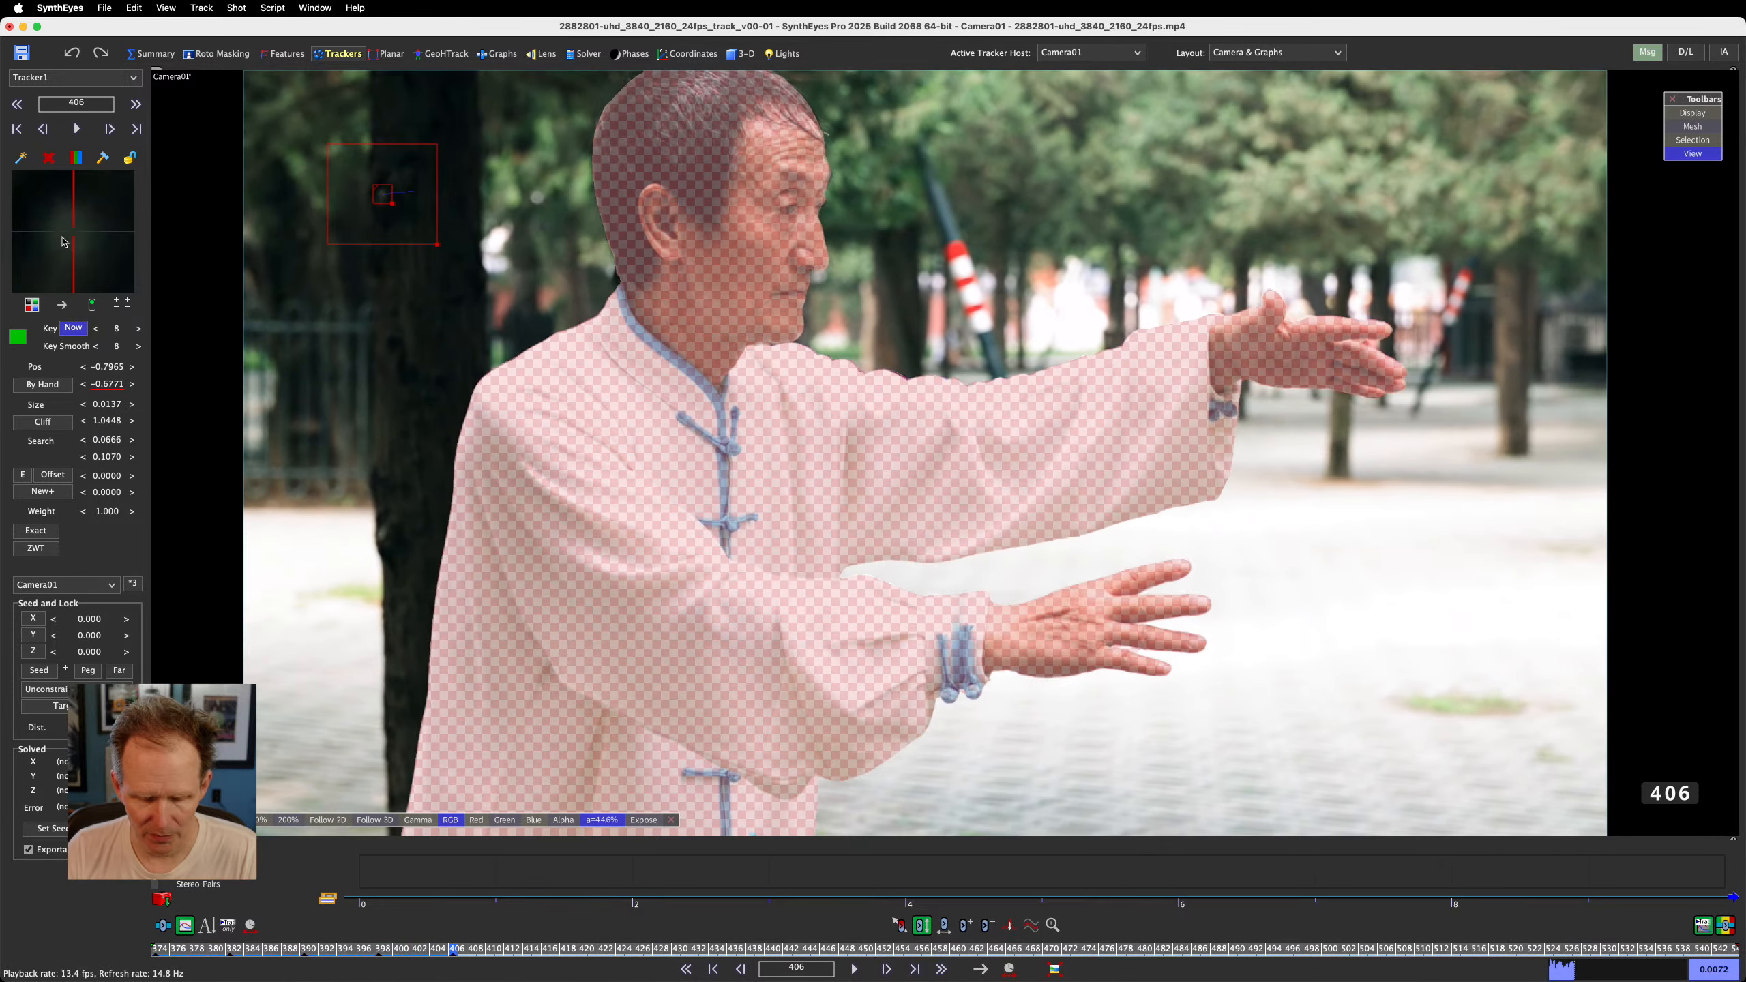
{"action": "scroll", "coordinate": [62, 242], "scroll_direction": "down", "scroll_amount": 20}
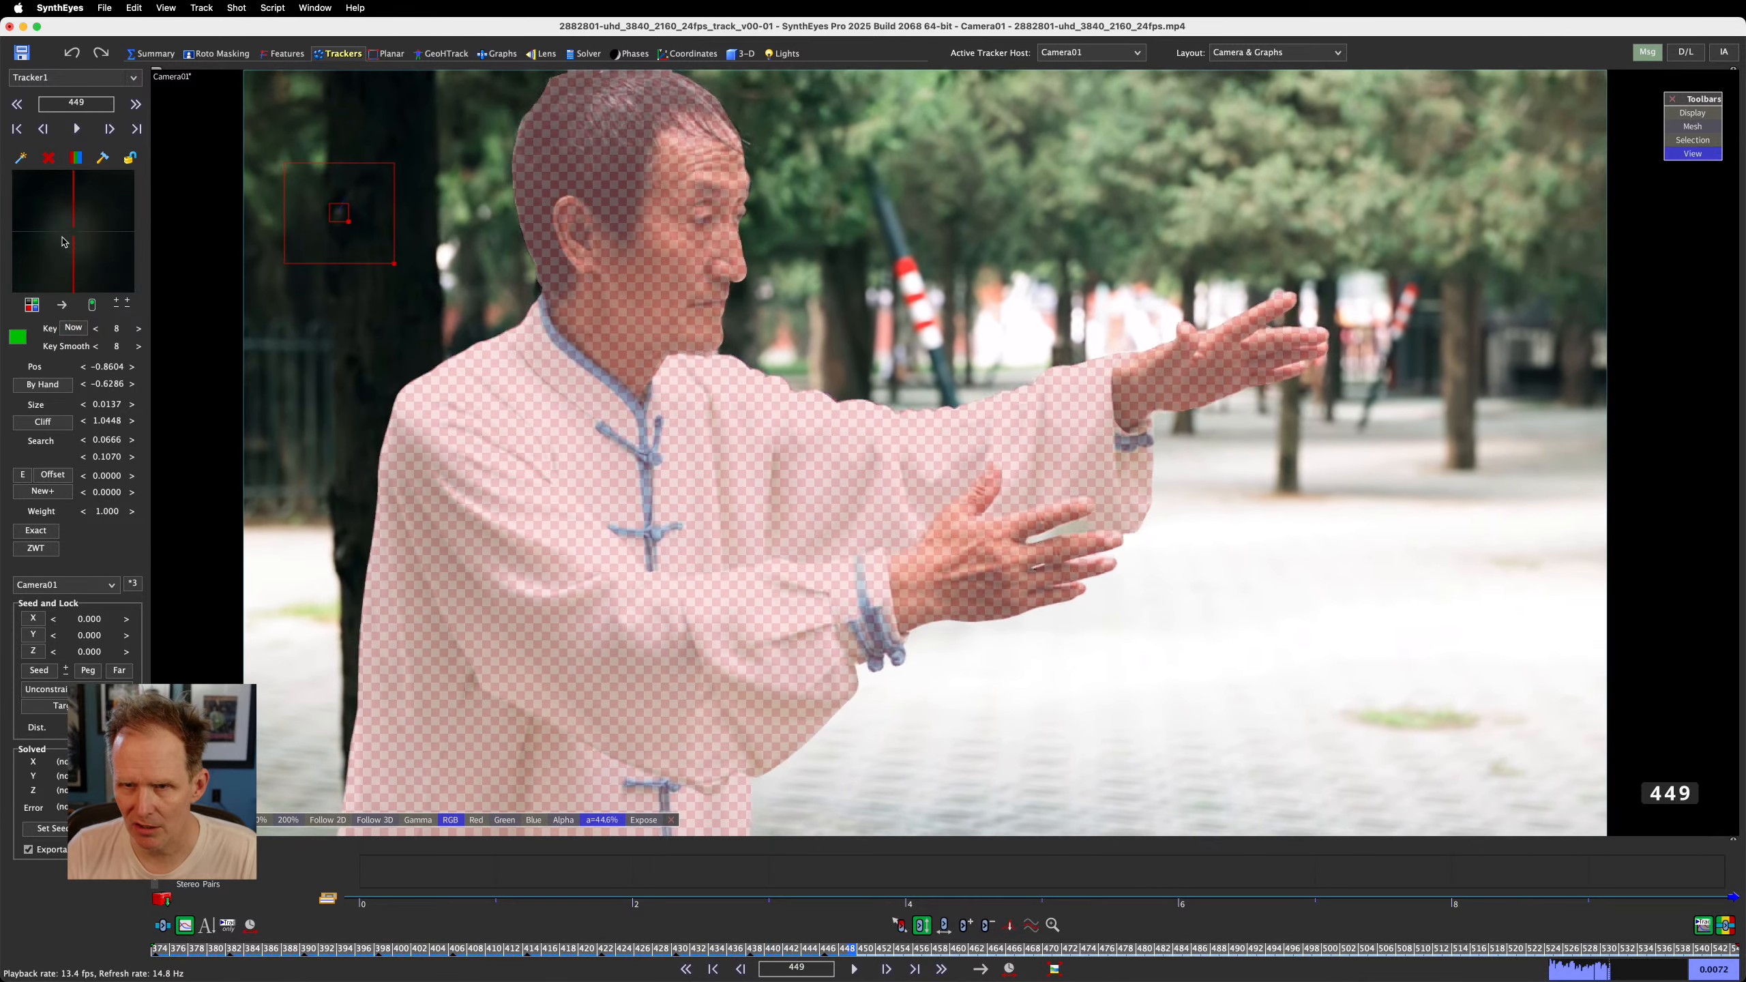
{"action": "scroll", "coordinate": [62, 242], "scroll_direction": "down", "scroll_amount": 20}
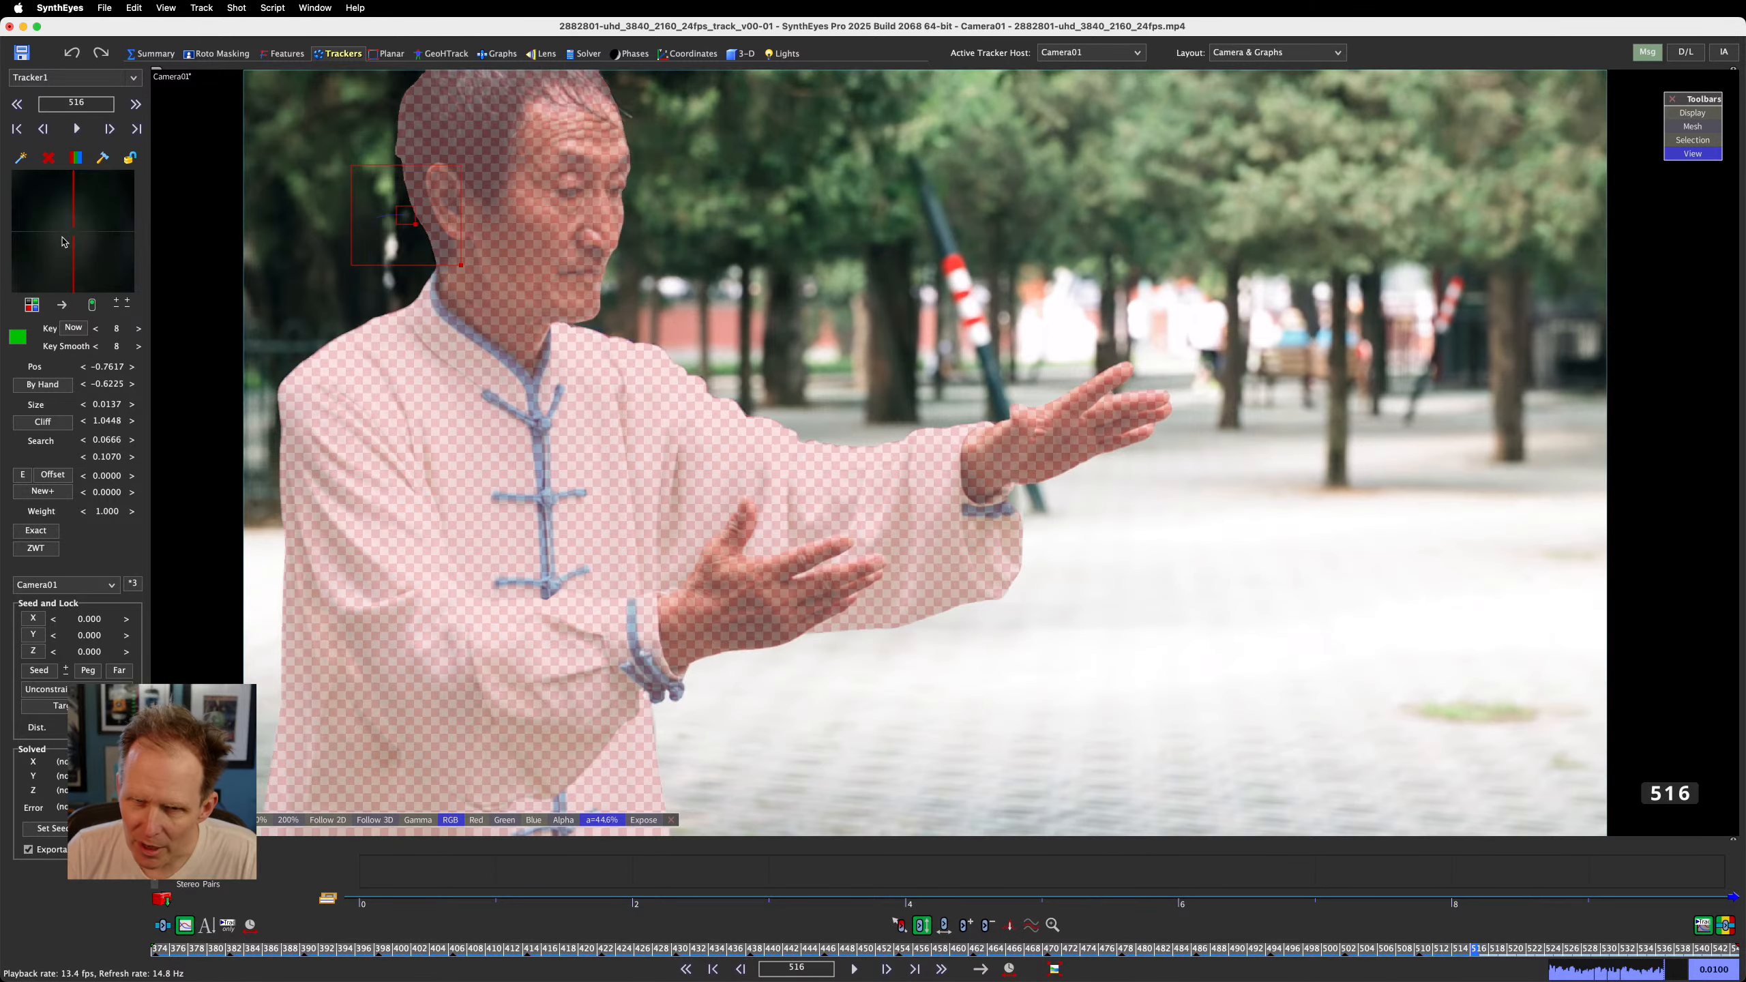
Disable the trunk tracker at frame 517, where the man's head covers it, and lock it after returning to frame 374
{"action": "scroll", "coordinate": [62, 242], "scroll_direction": "up", "scroll_amount": 1}
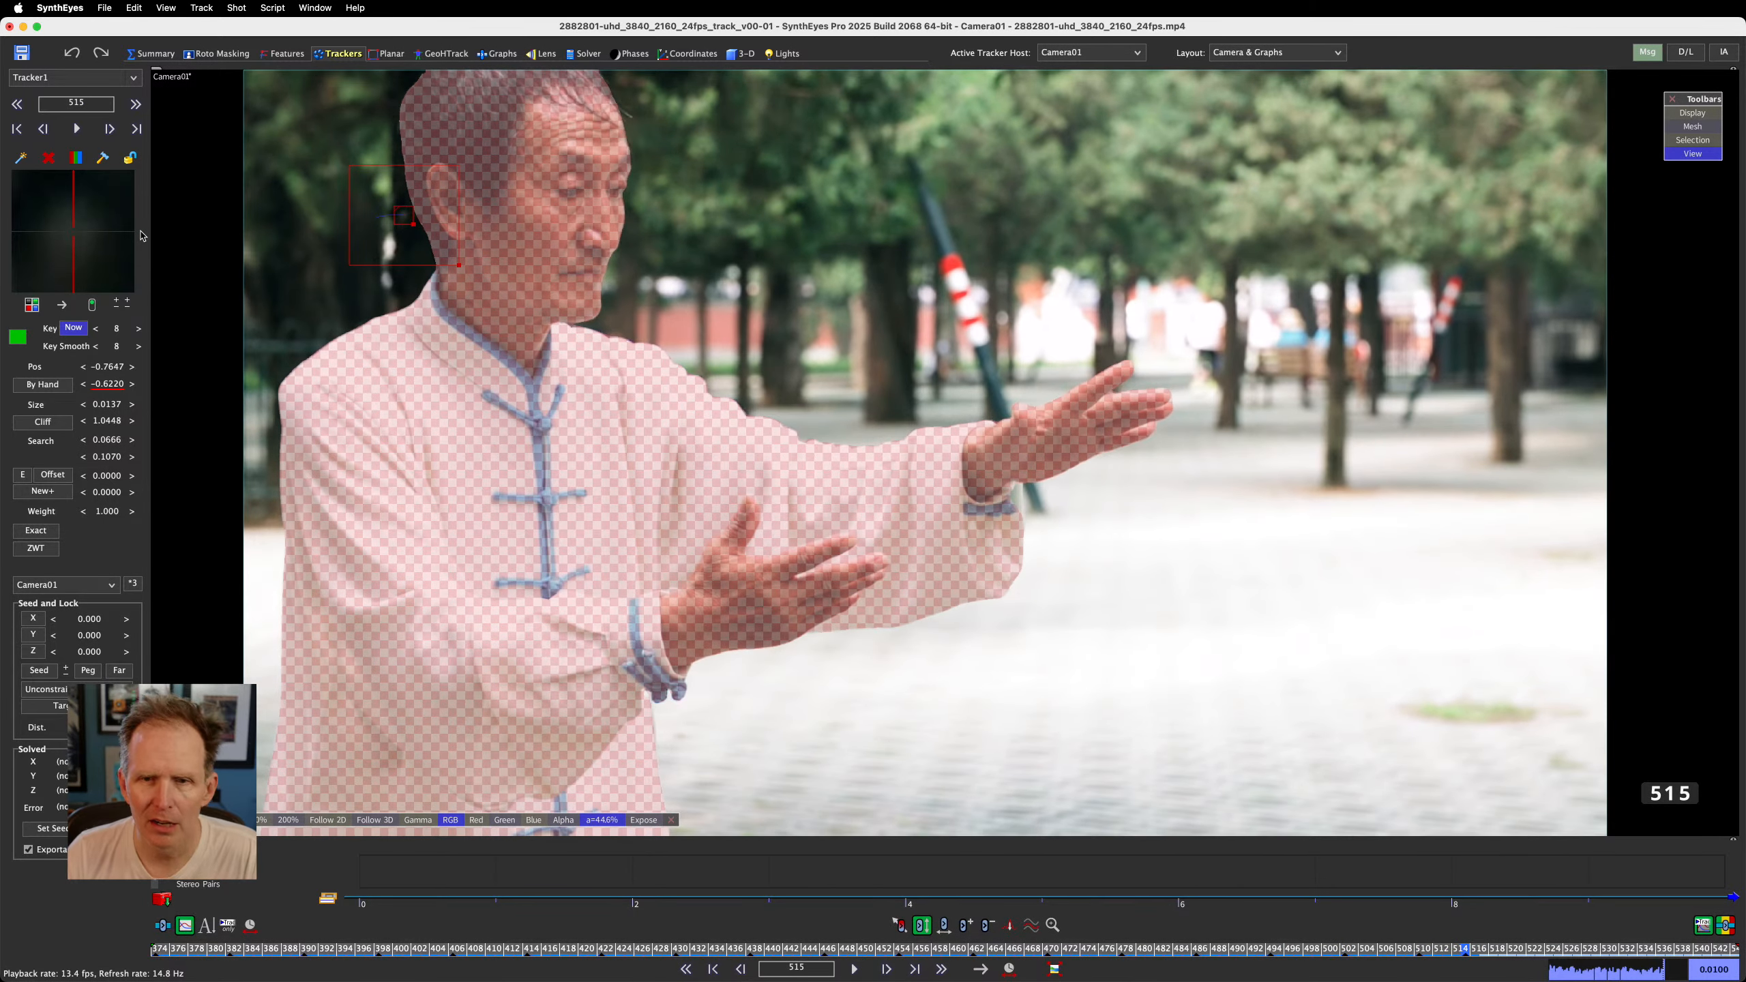
{"action": "scroll", "coordinate": [97, 252], "scroll_direction": "down", "scroll_amount": 1}
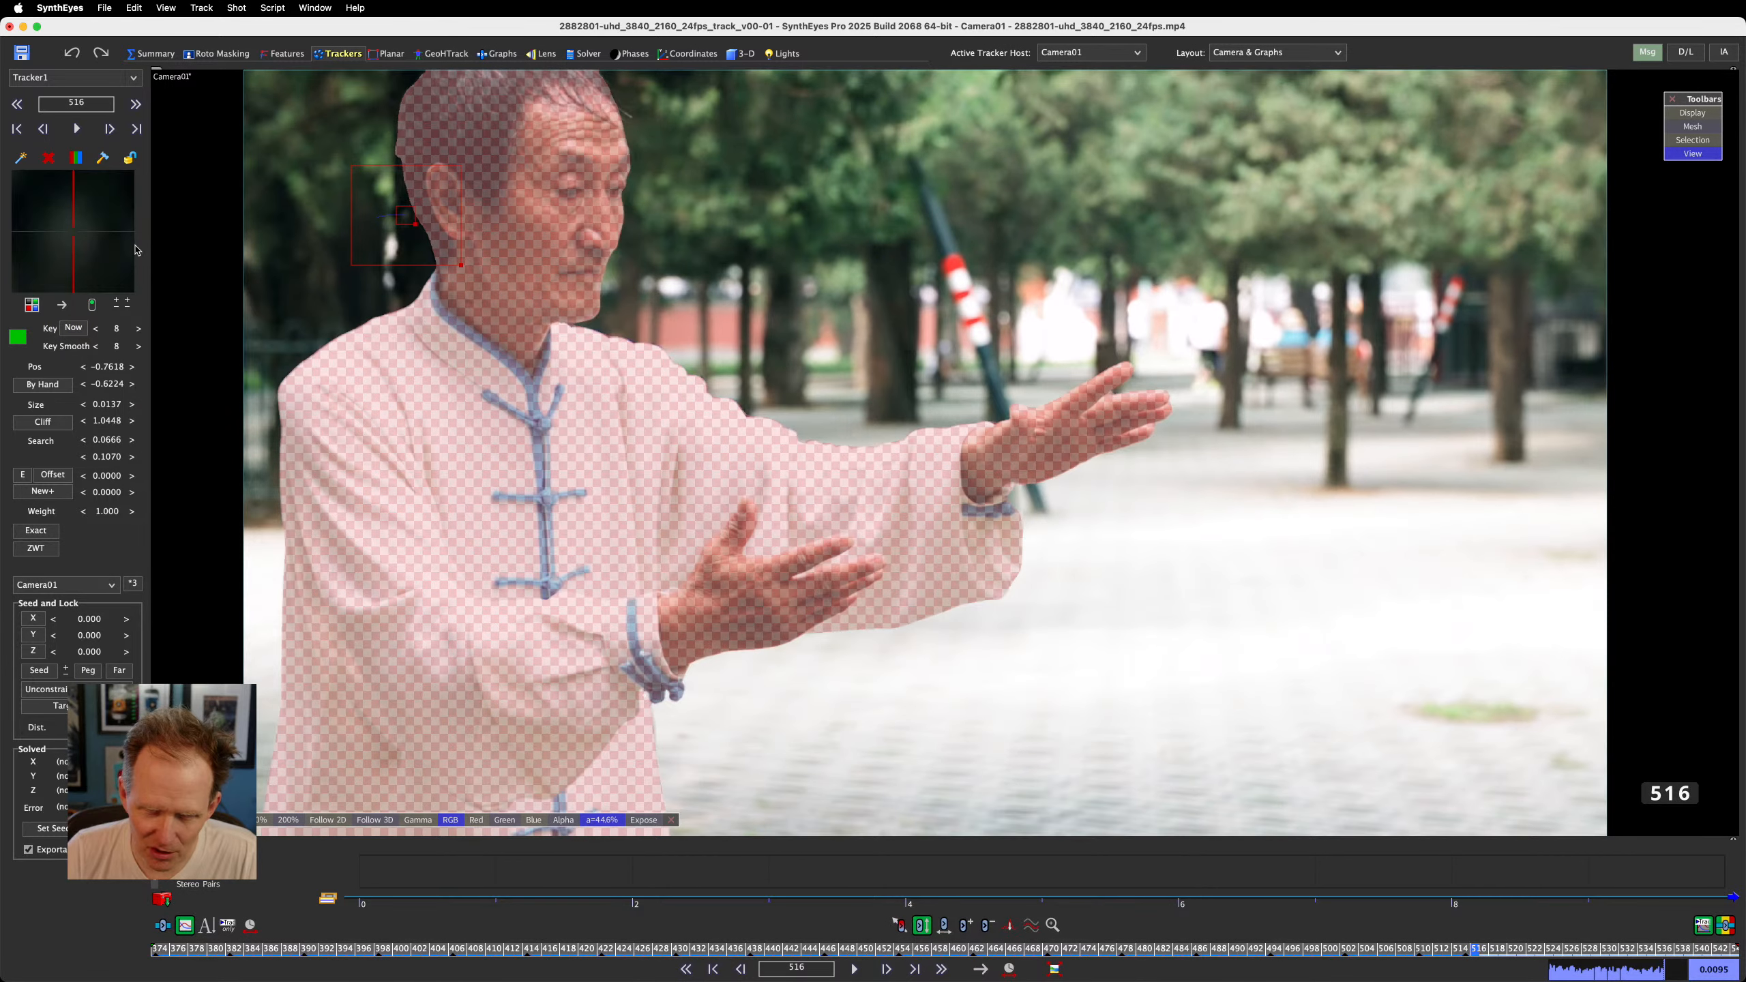
{"action": "scroll", "coordinate": [131, 258], "scroll_direction": "up", "scroll_amount": 1}
{"action": "scroll", "coordinate": [120, 244], "scroll_direction": "down", "scroll_amount": 1}
{"action": "scroll", "coordinate": [118, 270], "scroll_direction": "up", "scroll_amount": 1}
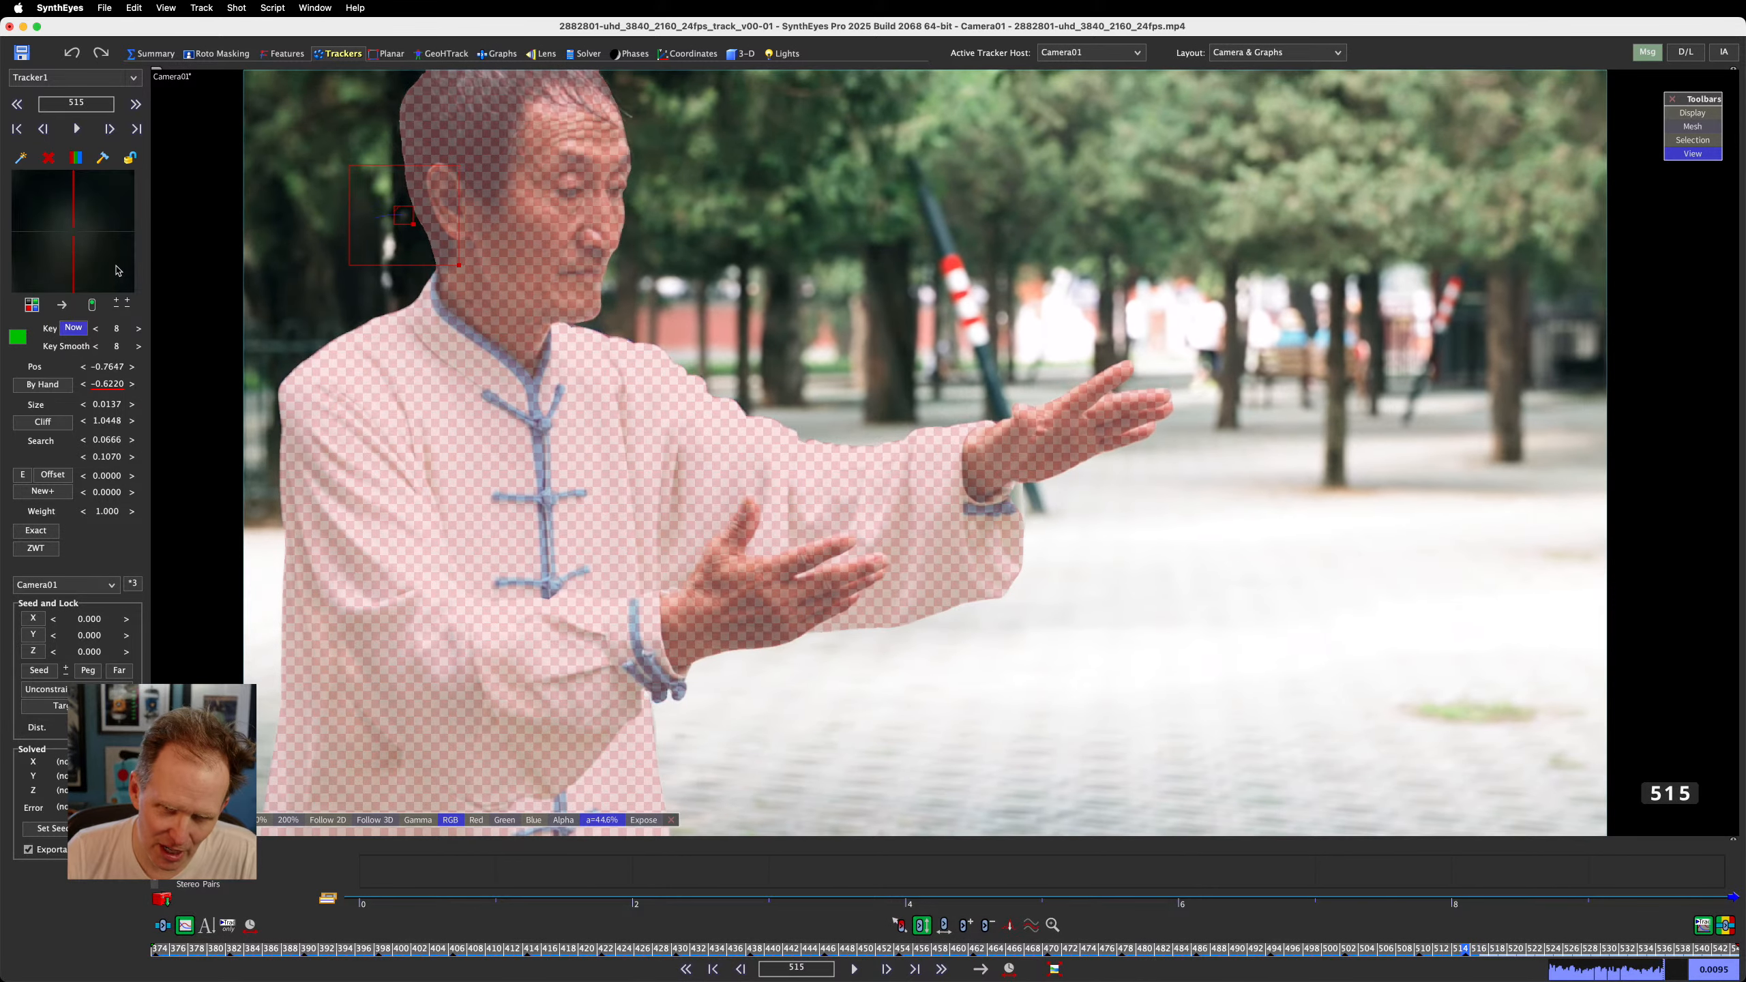
{"action": "scroll", "coordinate": [118, 270], "scroll_direction": "down", "scroll_amount": 1}
{"action": "scroll", "coordinate": [76, 247], "scroll_direction": "down", "scroll_amount": 1}
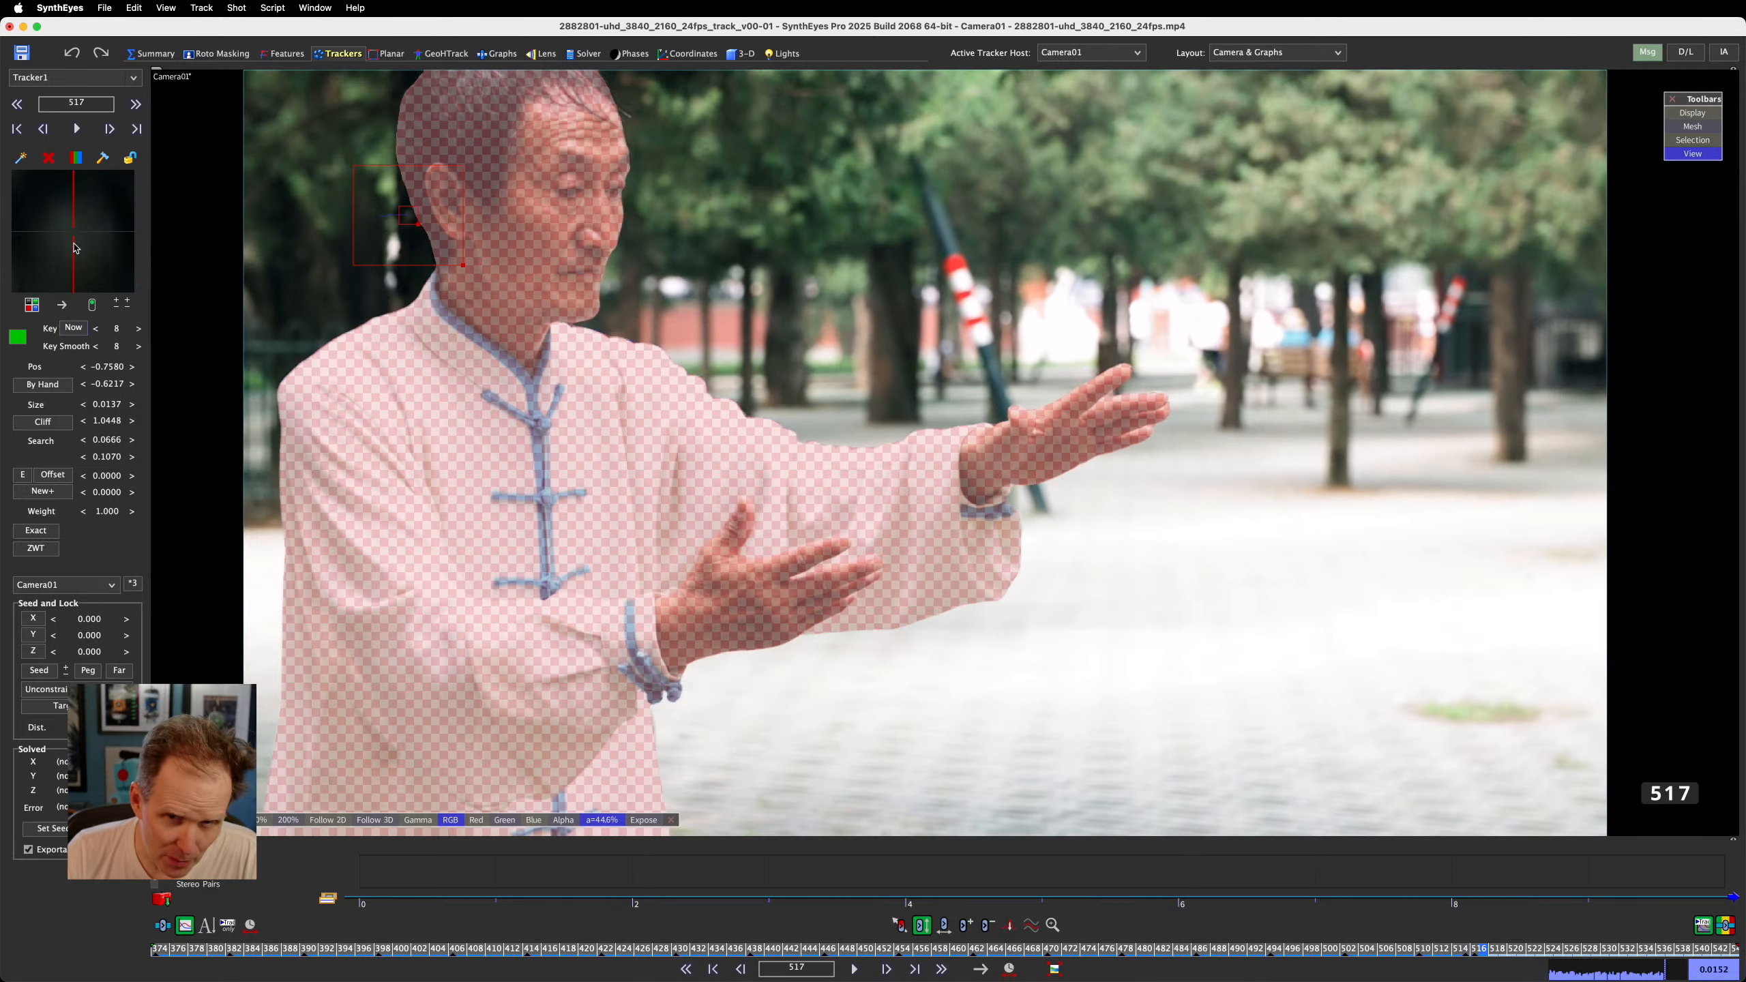
{"action": "left_click", "coordinate": [92, 308]}
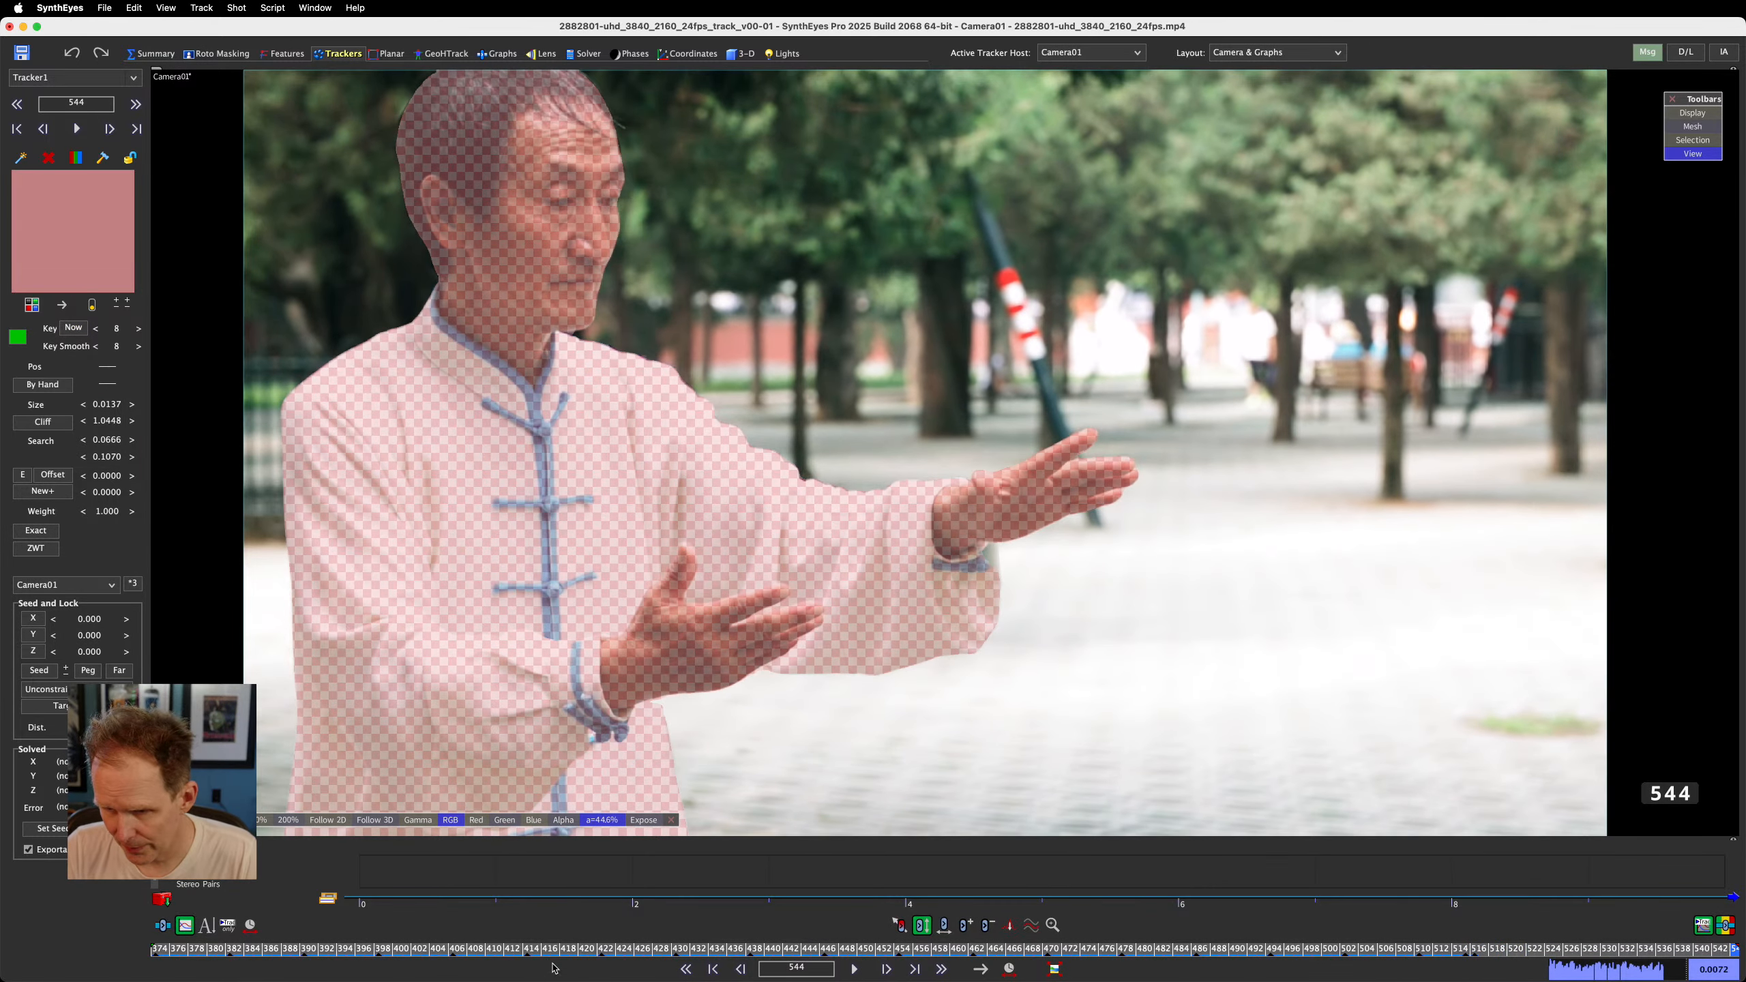
{"action": "left_click_drag", "start_coordinate": [569, 955], "coordinate": [157, 952]}
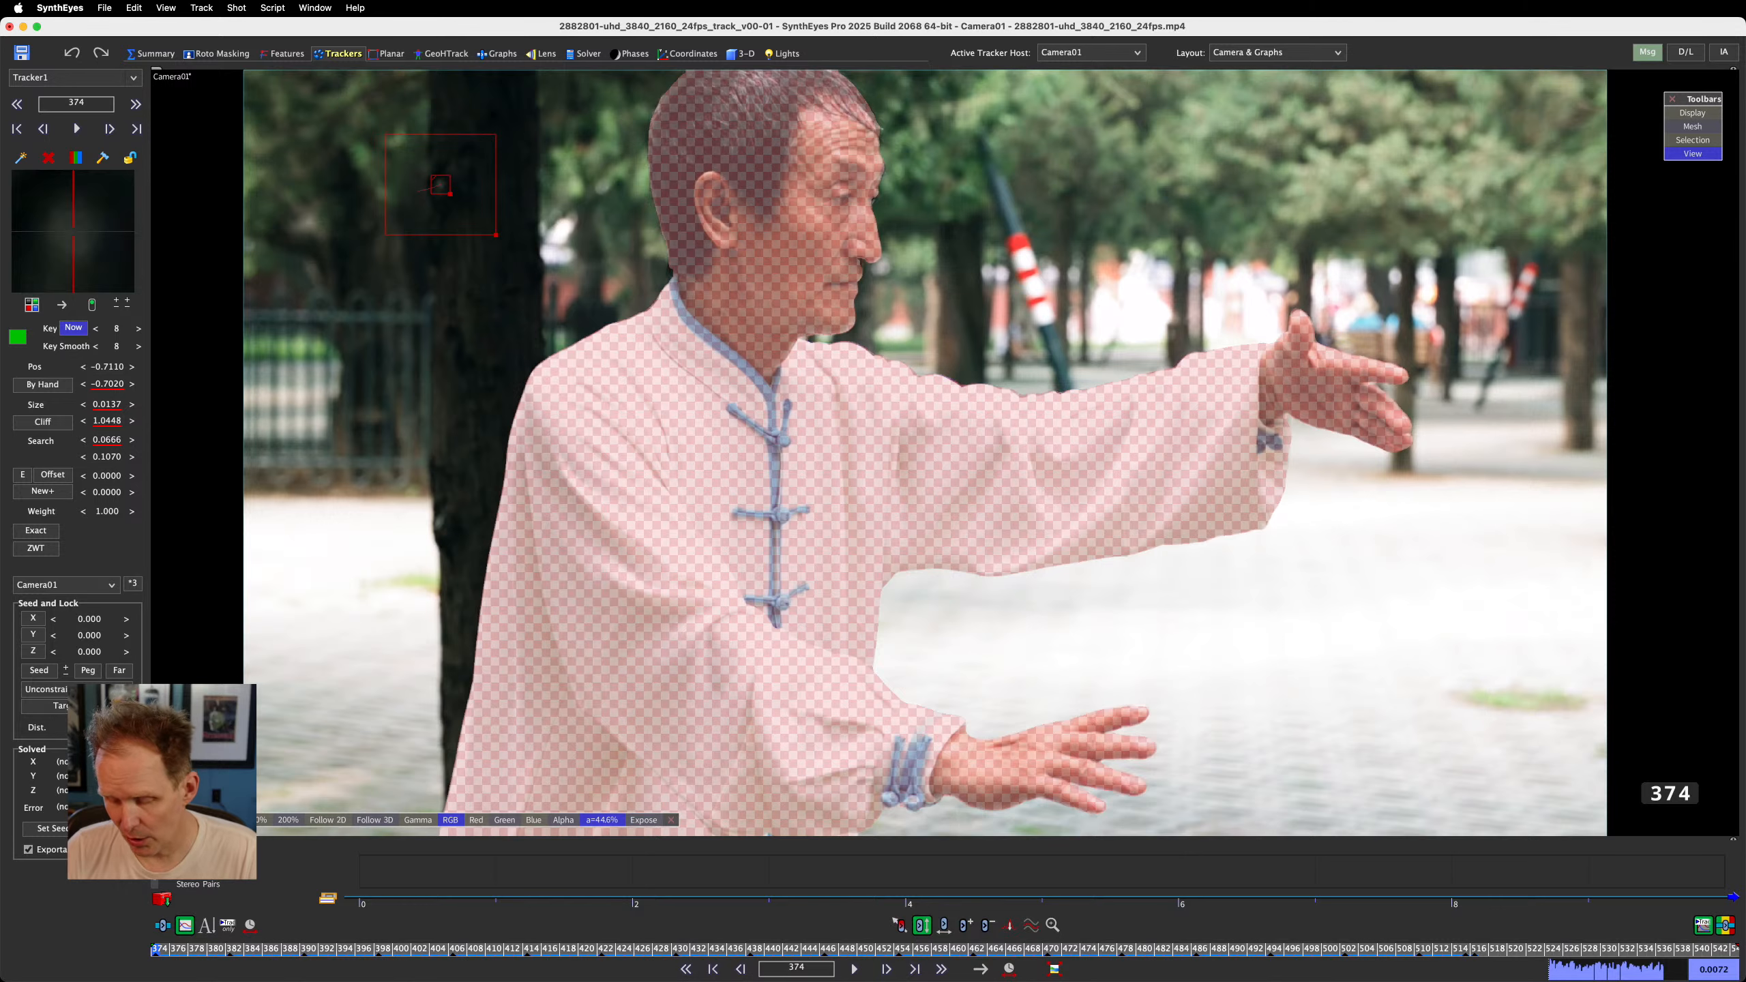
{"action": "key", "text": "l"}
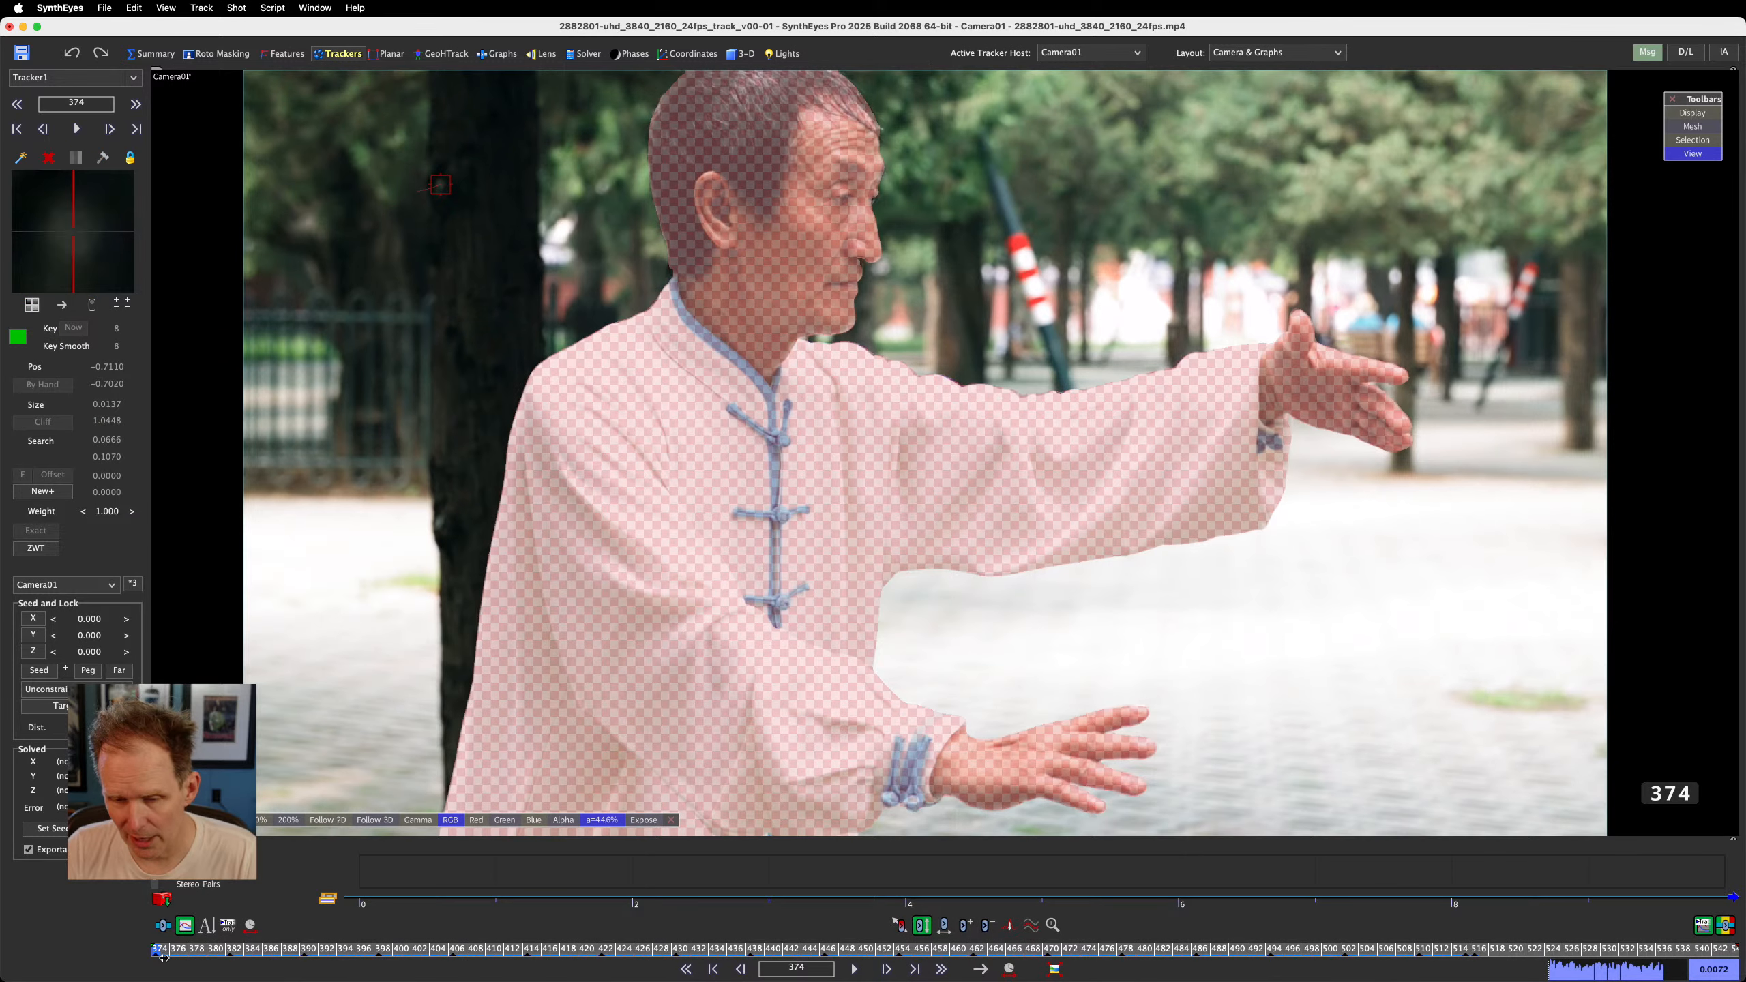
At frame 374, place a tracker on the red-and-white pole behind the outstretched arm and track it forward to frame 544
{"action": "mouse_move", "coordinate": [165, 951]}
{"action": "left_mouse_down"}
{"action": "mouse_move", "coordinate": [1552, 977]}
{"action": "mouse_move", "coordinate": [160, 971]}
{"action": "left_mouse_up"}
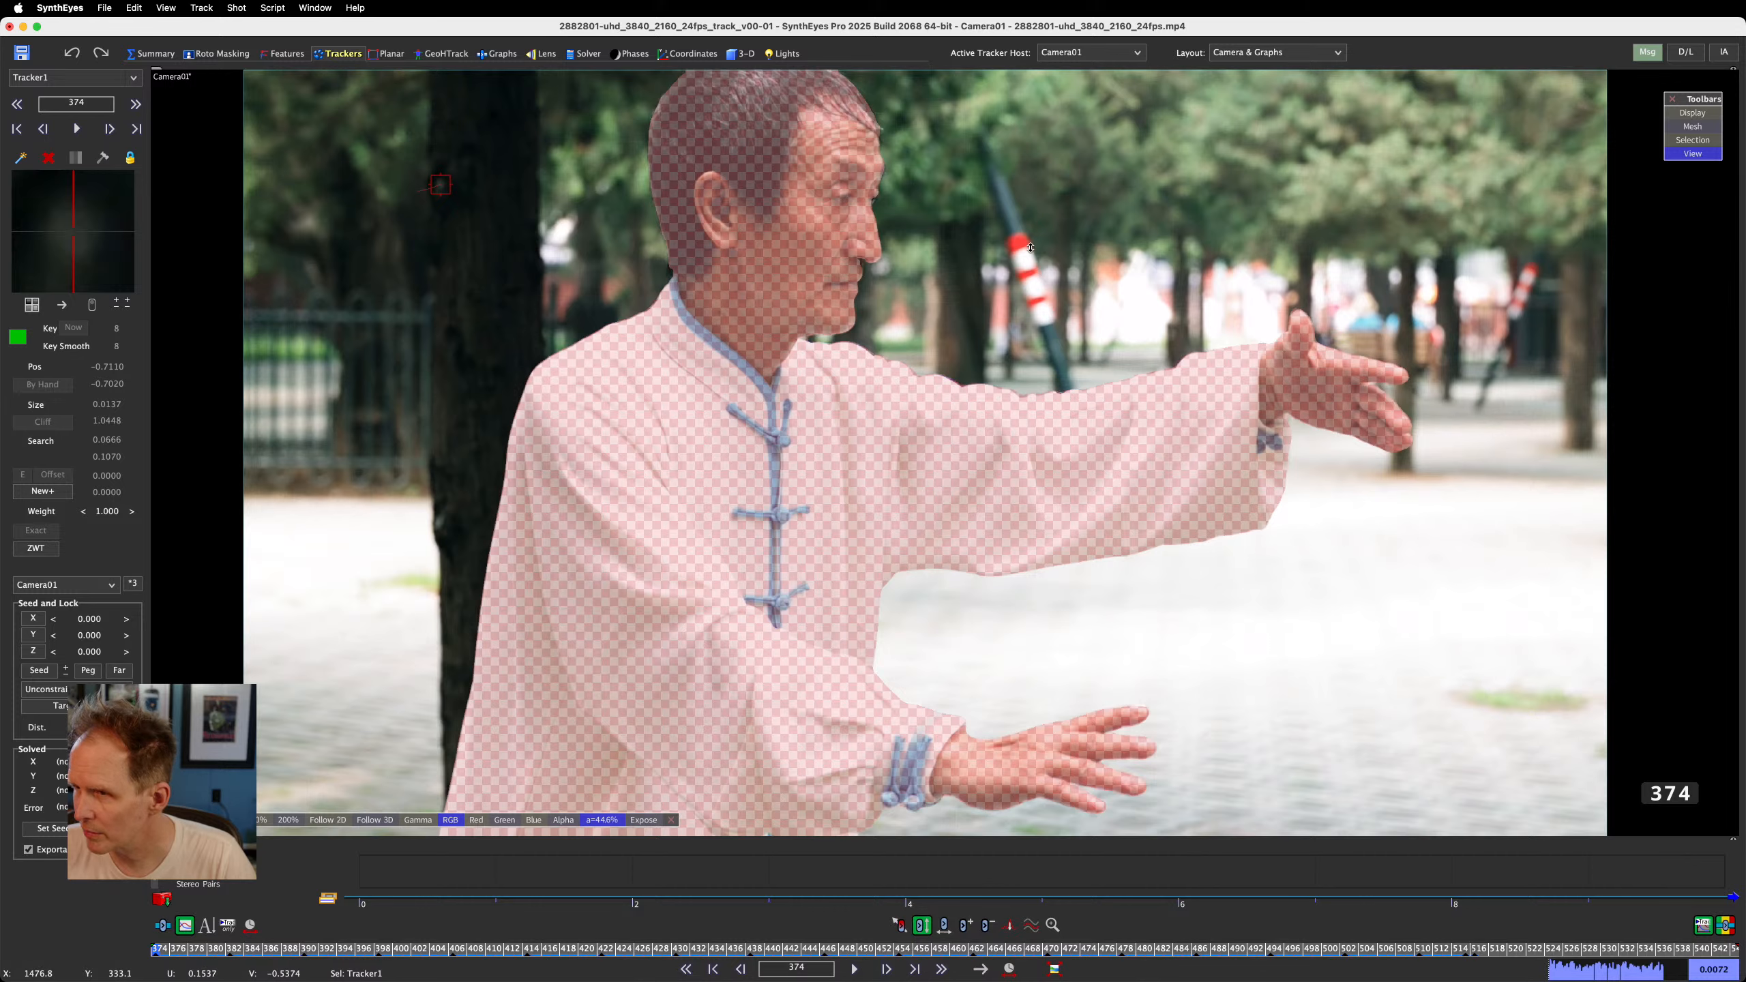
{"action": "left_click_drag", "start_coordinate": [1030, 248], "coordinate": [1024, 255]}
{"action": "key", "text": "space"}
{"action": "key", "text": "space"}
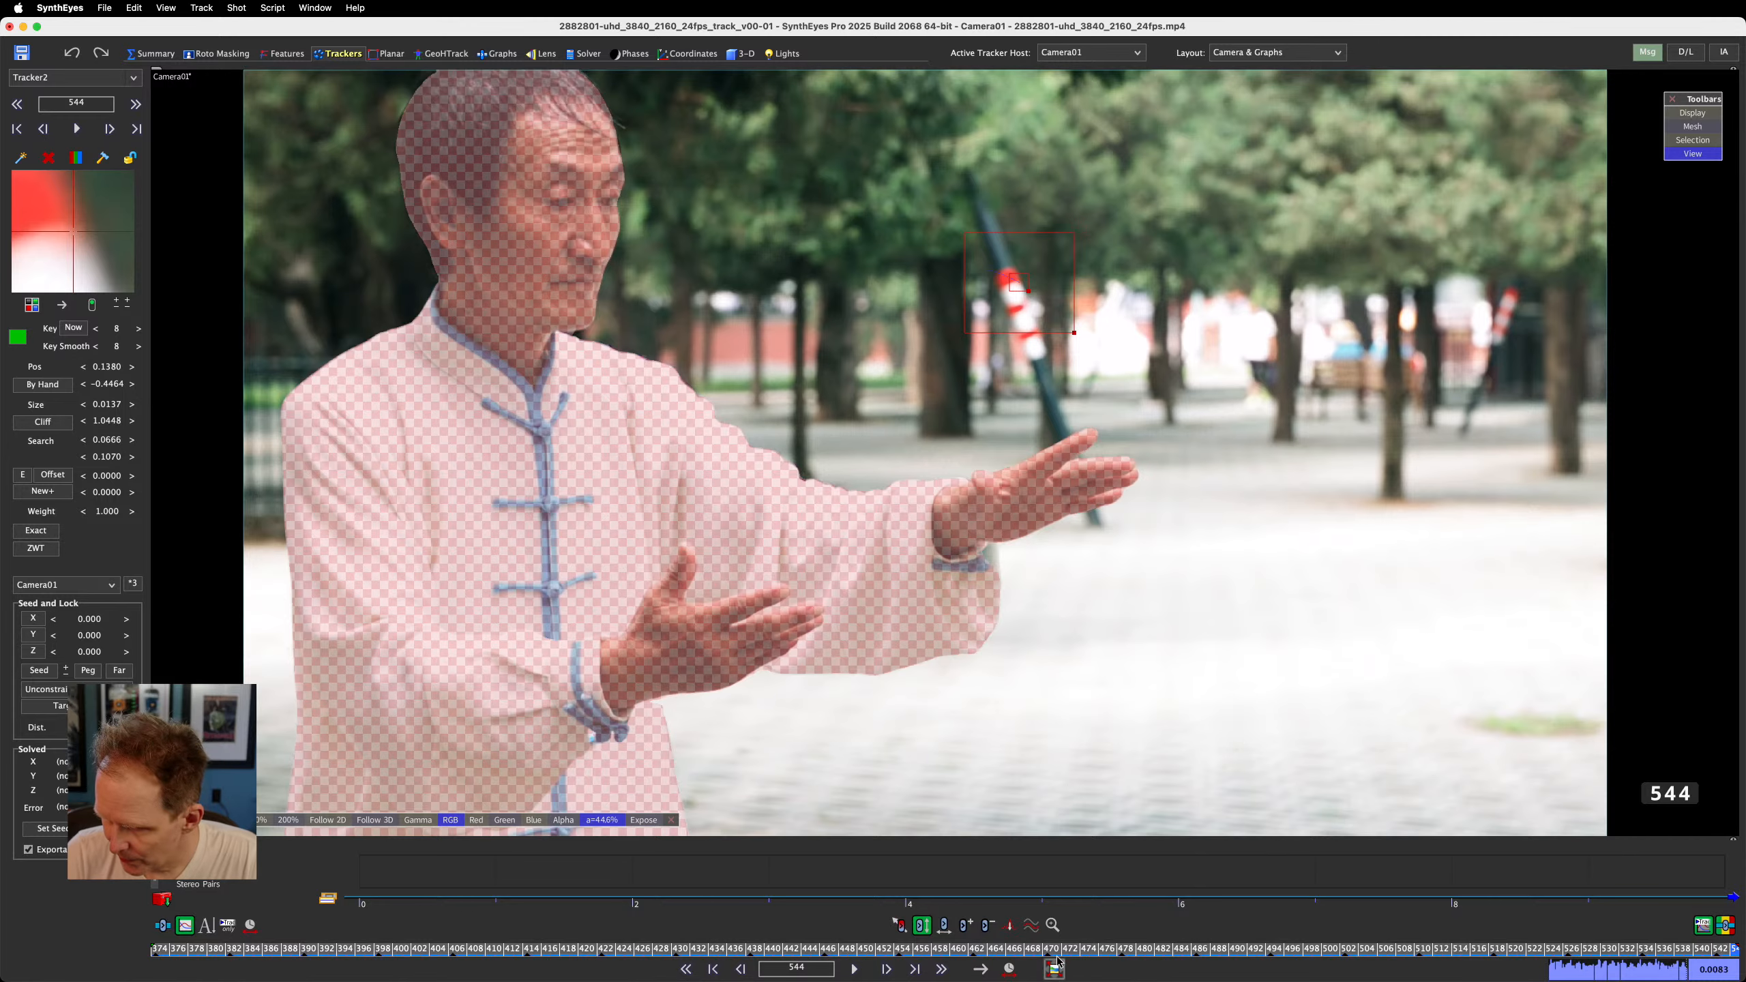
Return to frame 374 and lock the pole tracker
{"action": "left_click", "coordinate": [1033, 953]}
{"action": "left_click_drag", "start_coordinate": [1034, 953], "coordinate": [157, 949]}
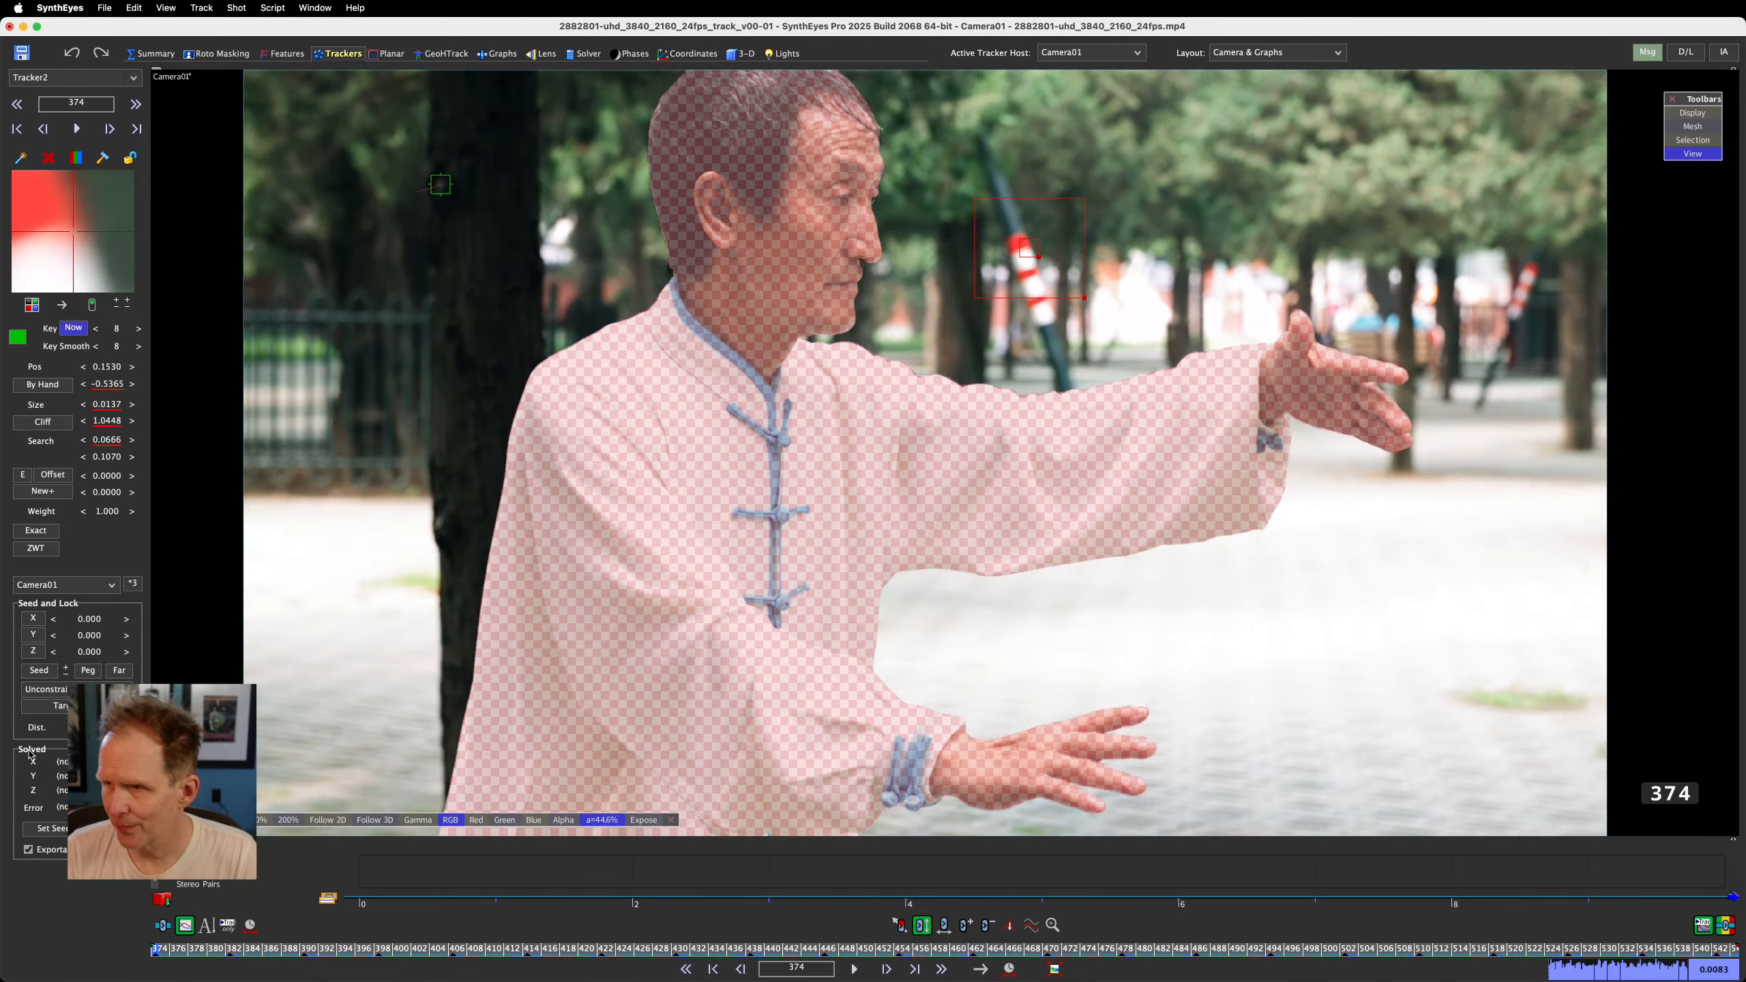
{"action": "key", "text": "l"}
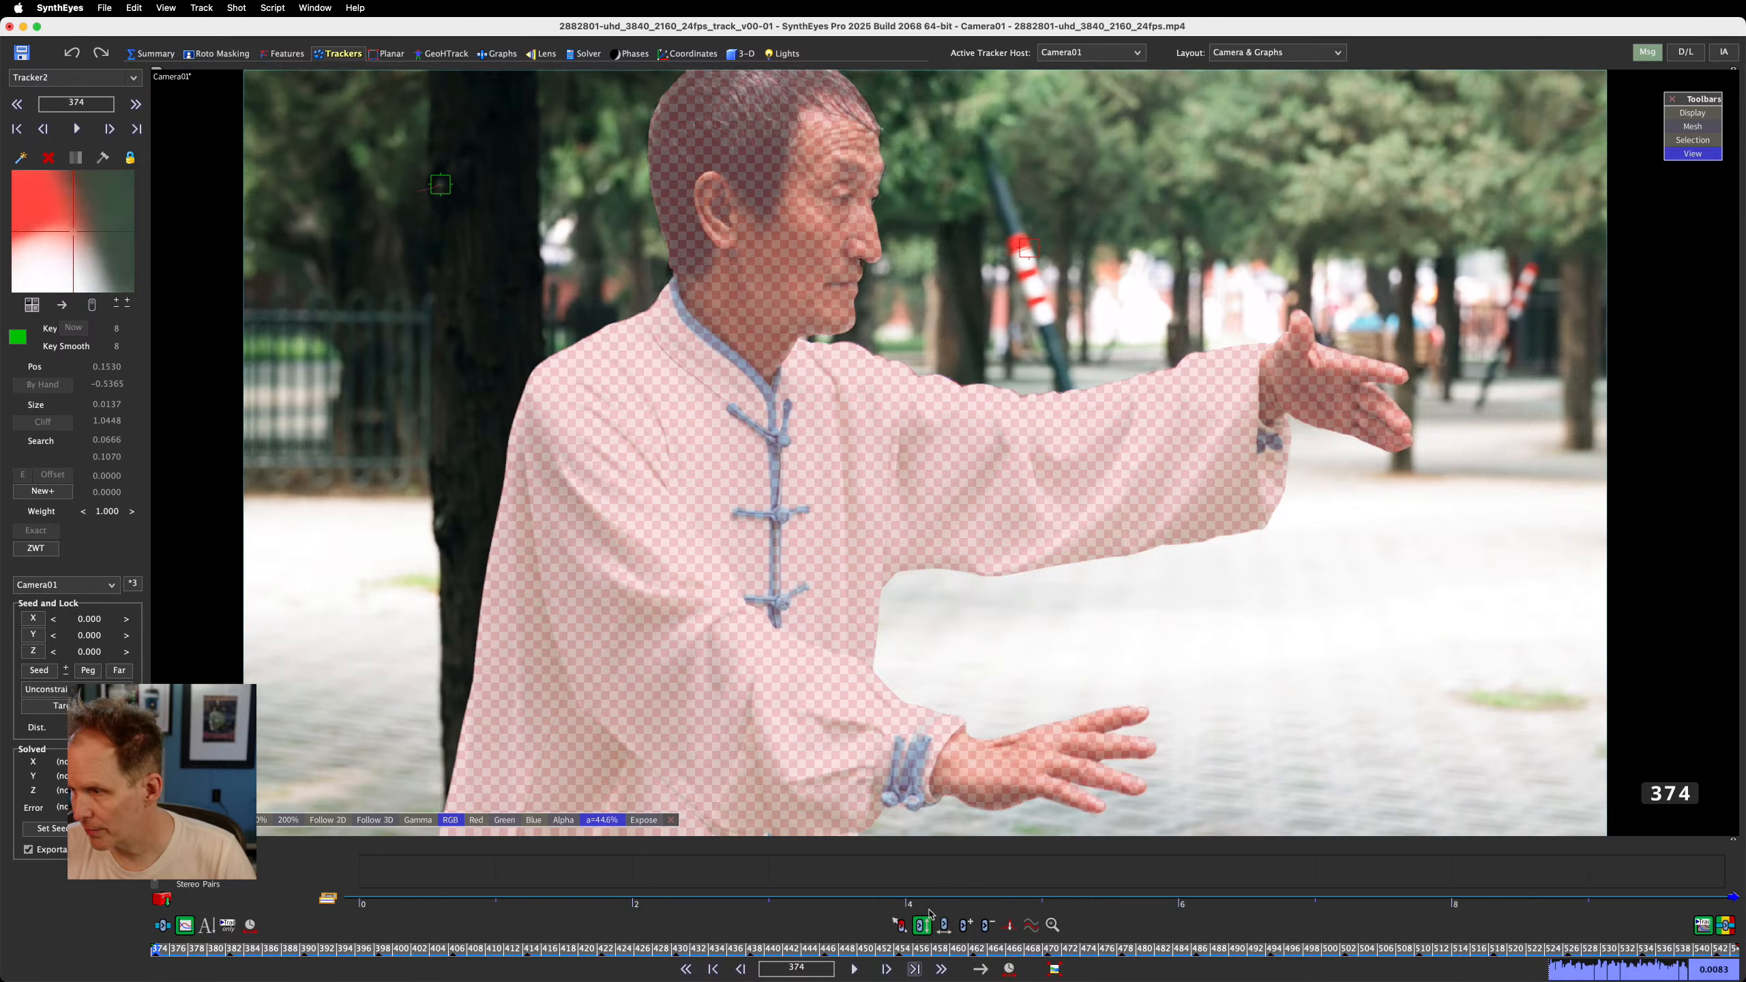
{"action": "left_click_drag", "start_coordinate": [916, 954], "coordinate": [157, 950]}
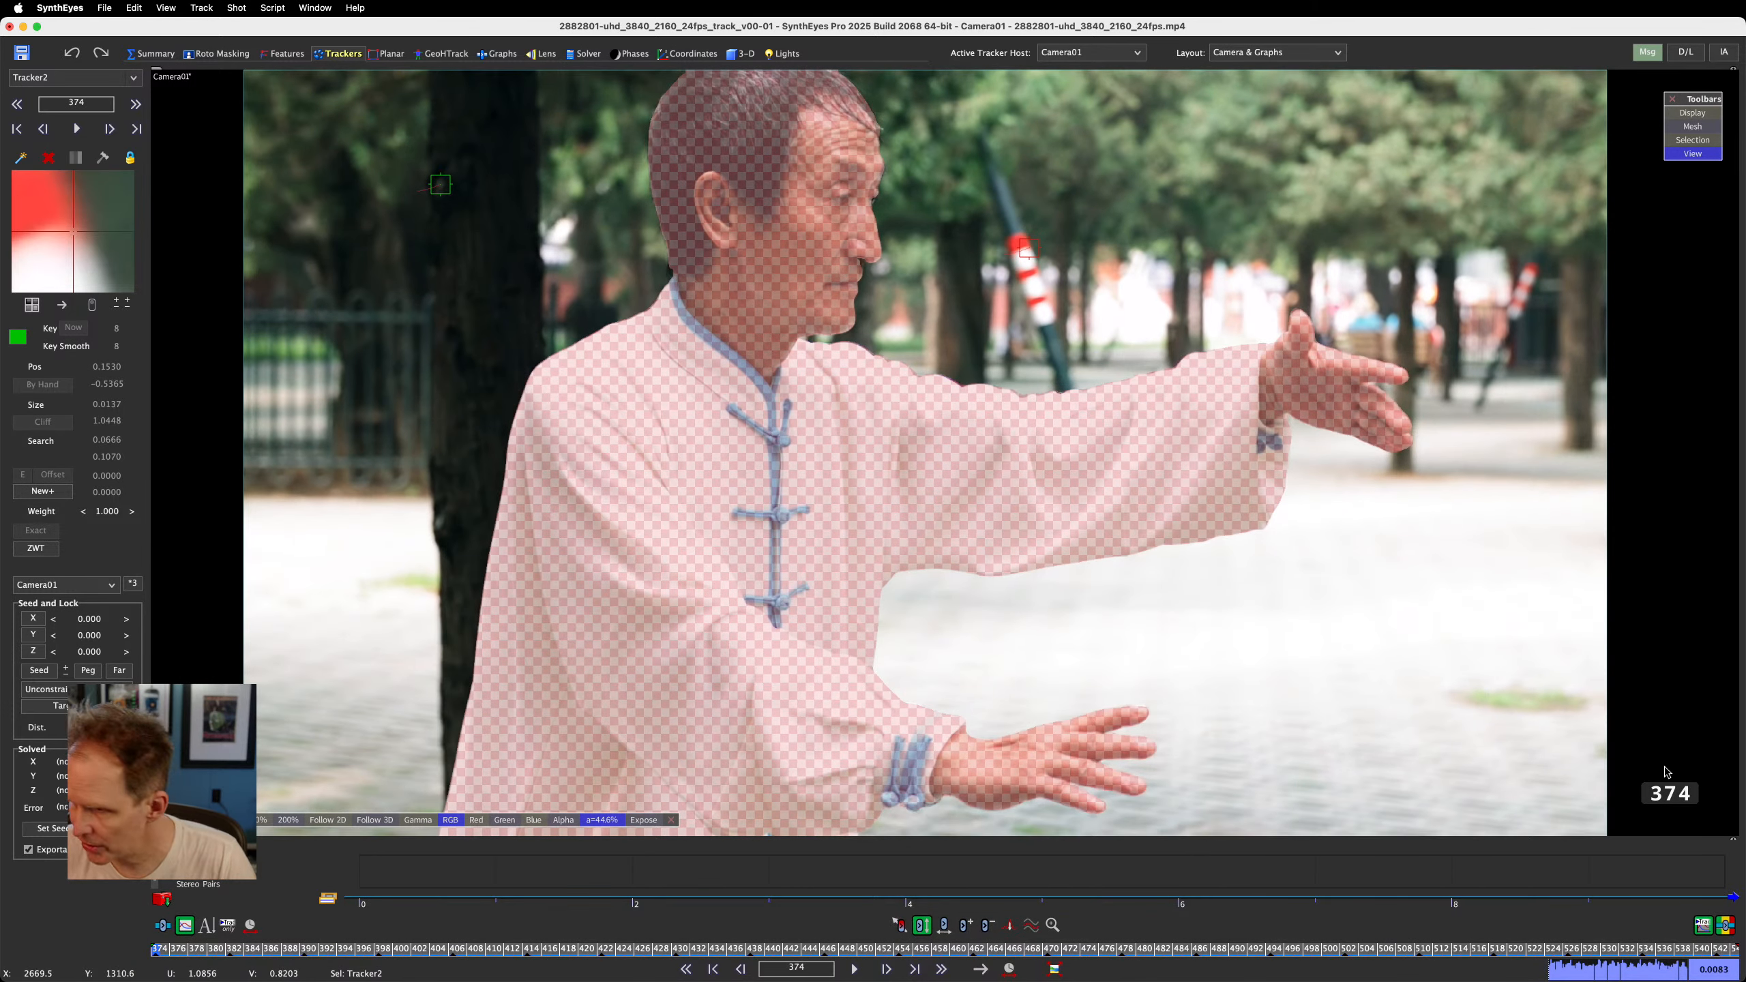
Track the grass patch's near edge from frame 374 to 544, with size about 0.0164 and search about 0.046 by 0.070, and lock the tracker
{"action": "left_click", "coordinate": [1456, 693]}
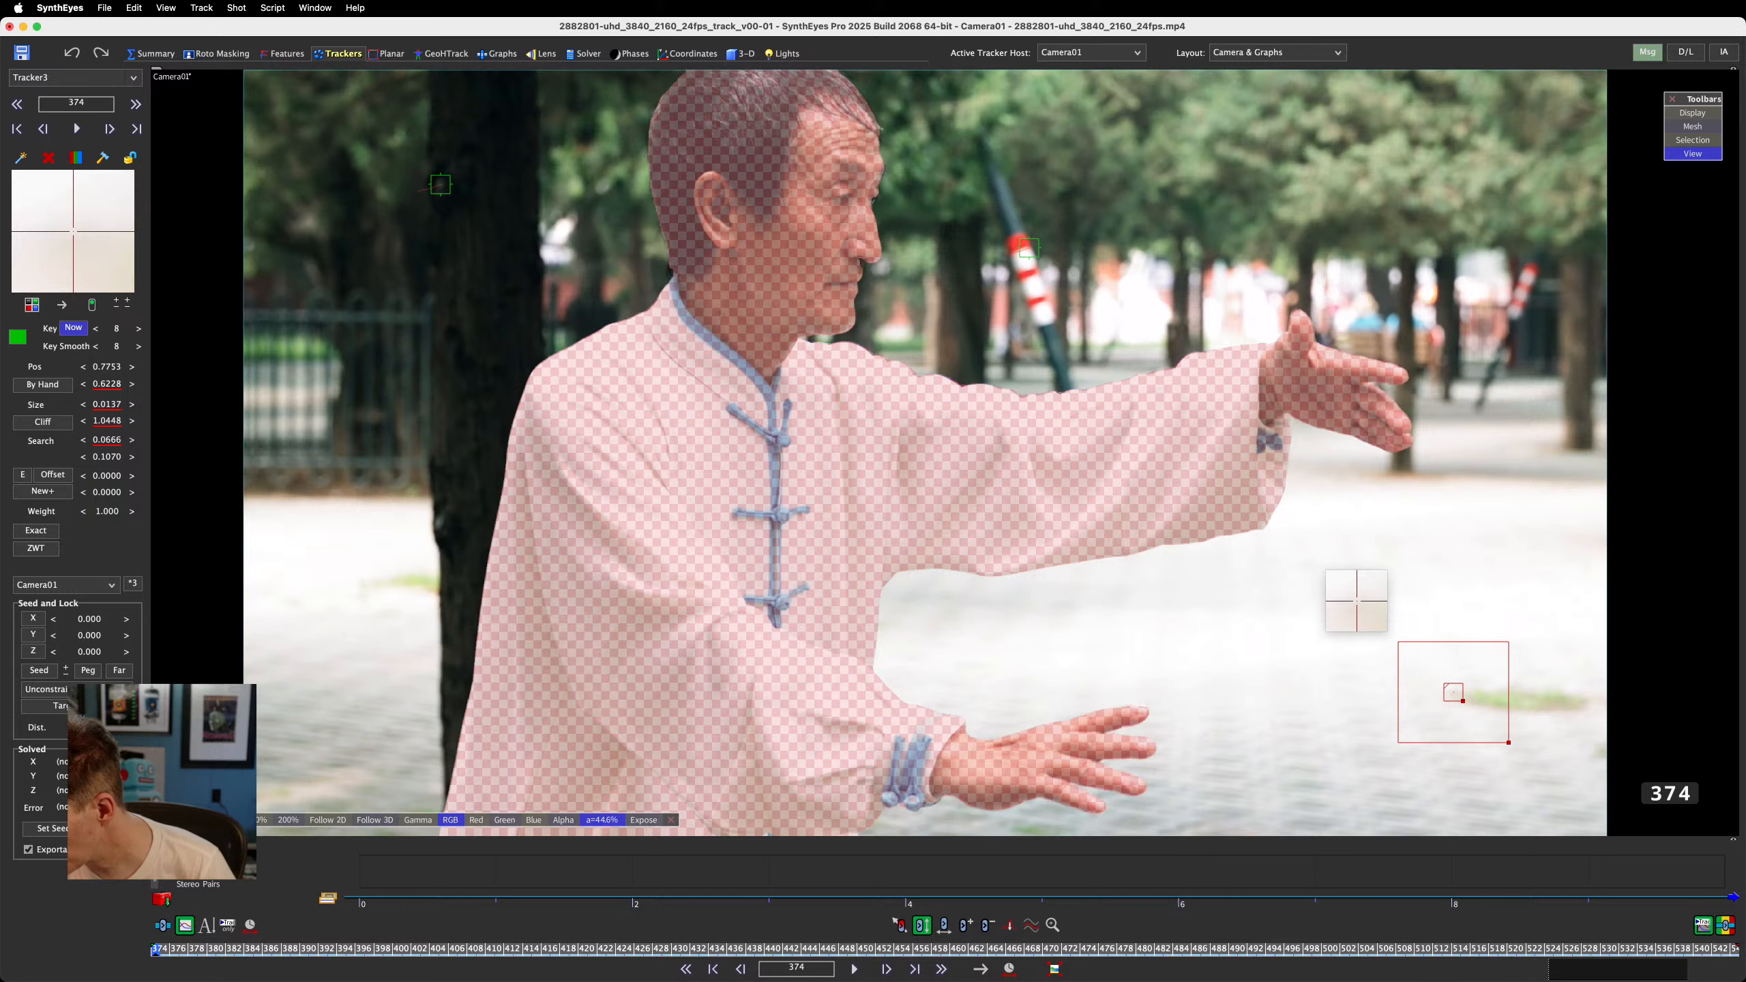
{"action": "left_click_drag", "start_coordinate": [1464, 702], "coordinate": [1497, 731]}
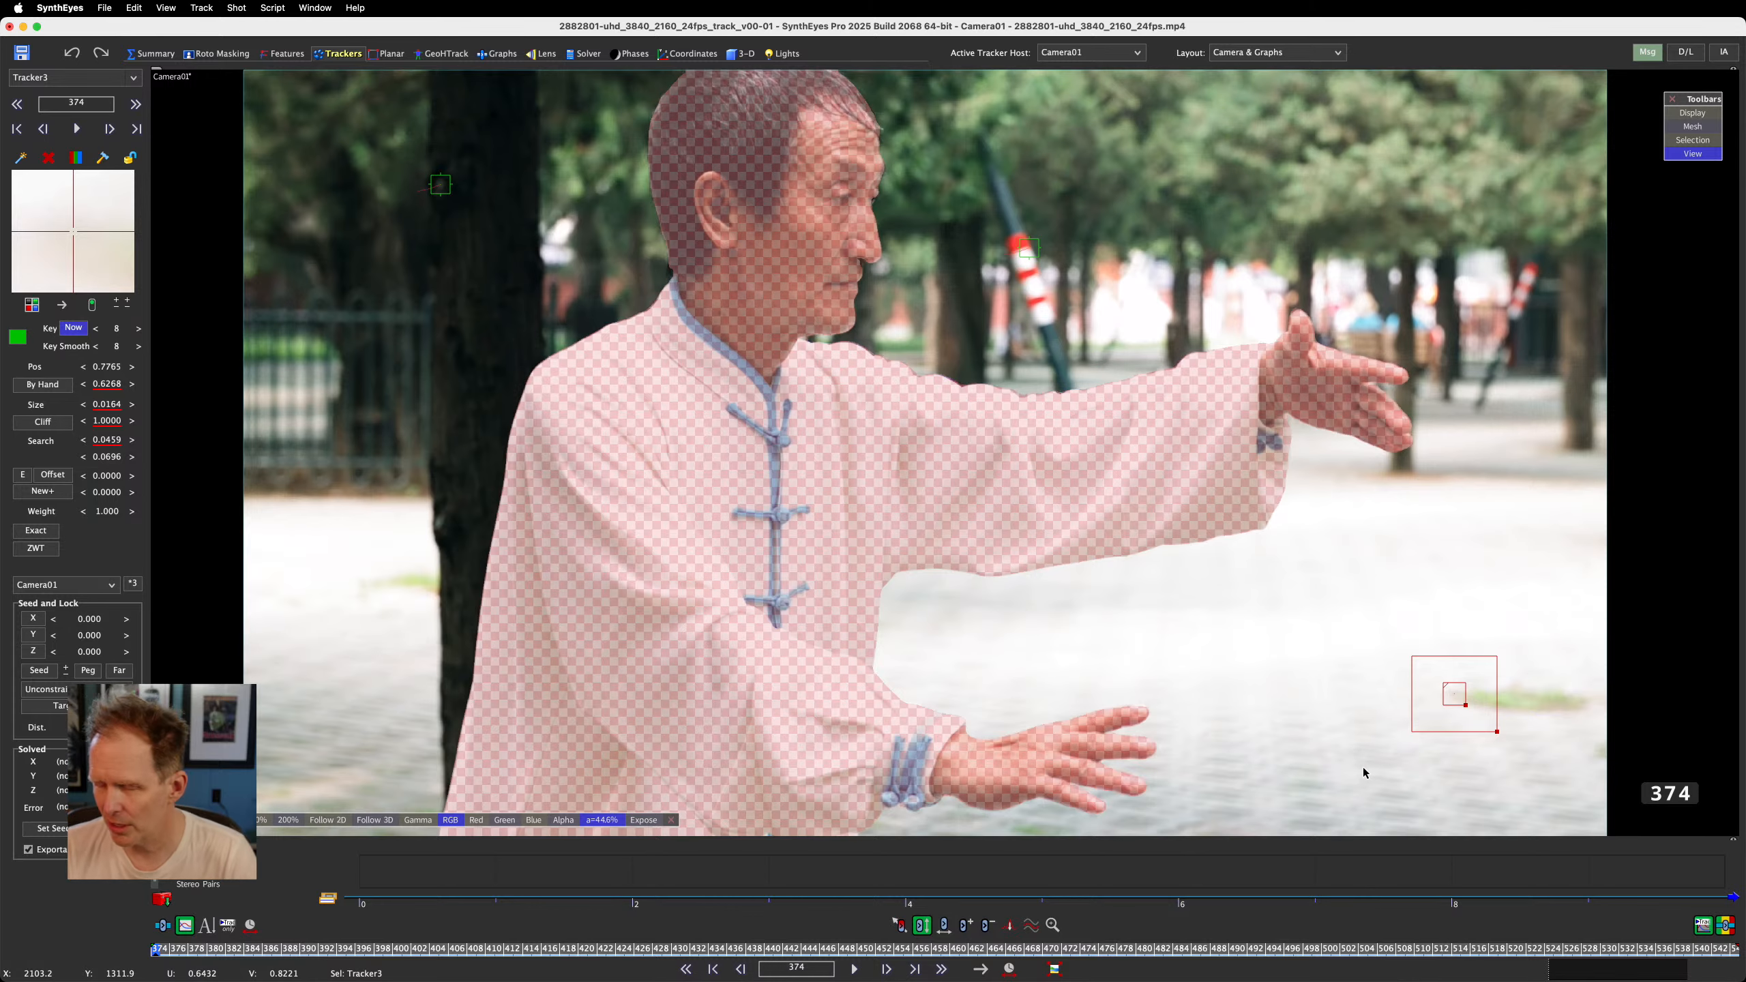
{"action": "key", "text": "space"}
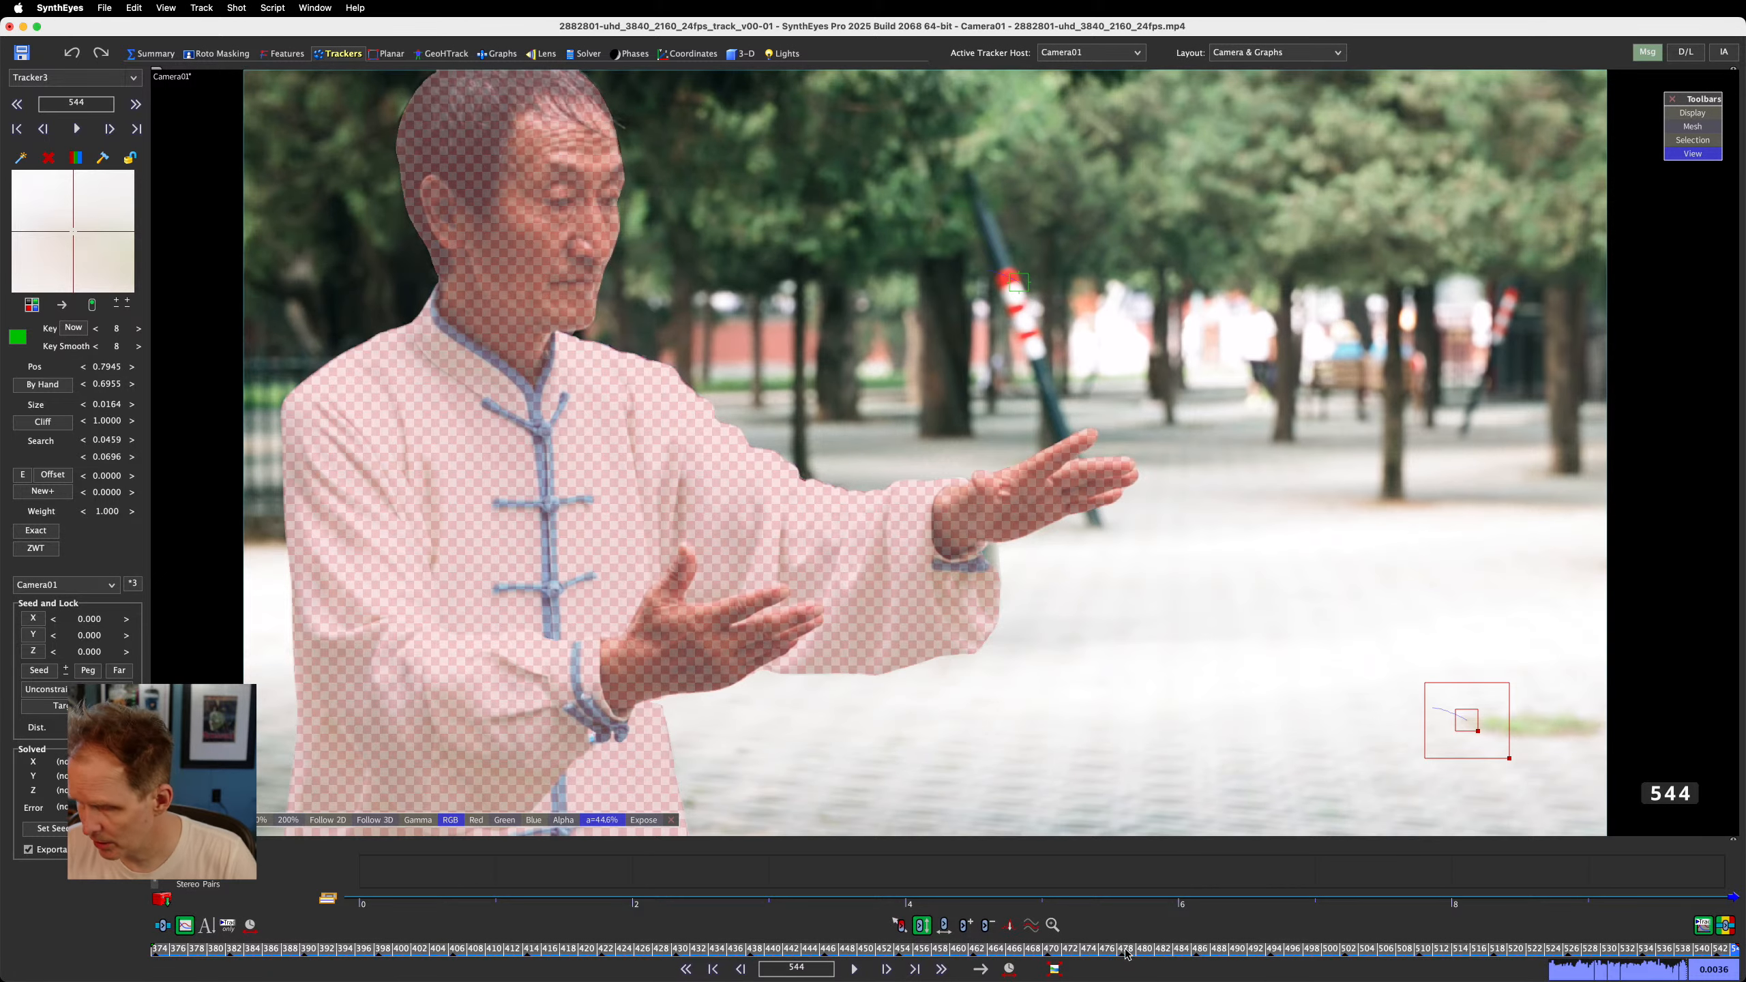
{"action": "key", "text": "l"}
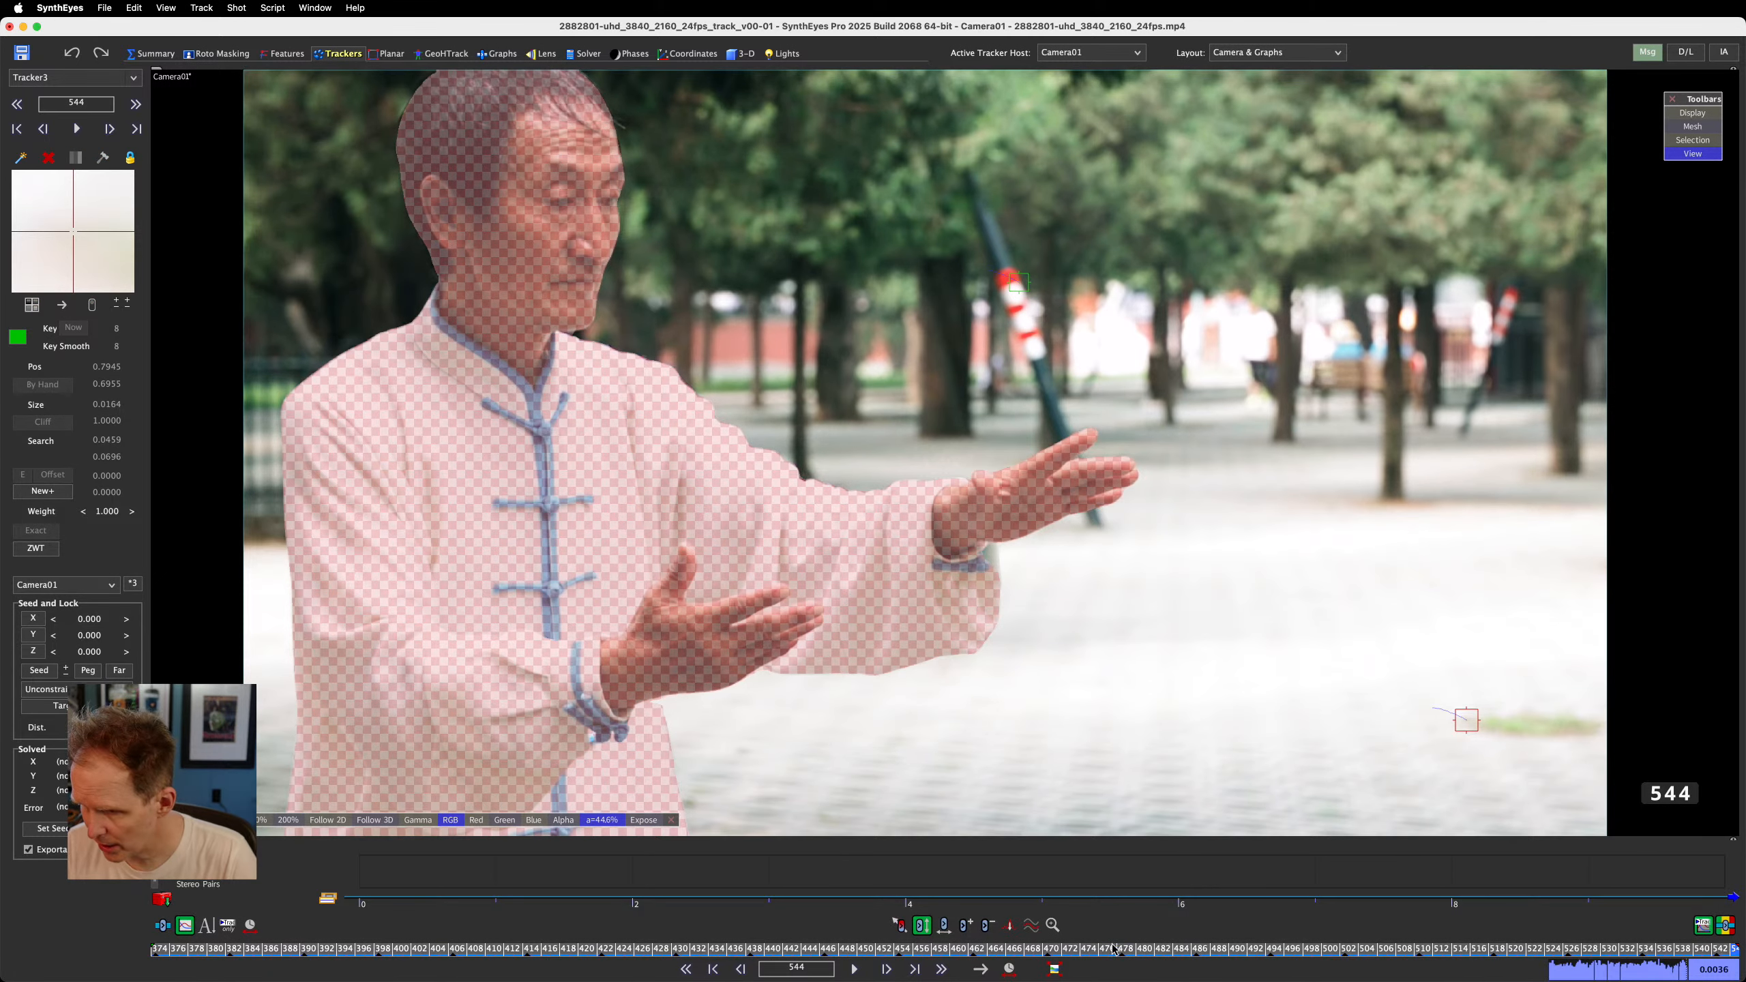
Examine the grass tracker's path up close around frame 447
{"action": "left_click_drag", "start_coordinate": [1113, 949], "coordinate": [887, 976]}
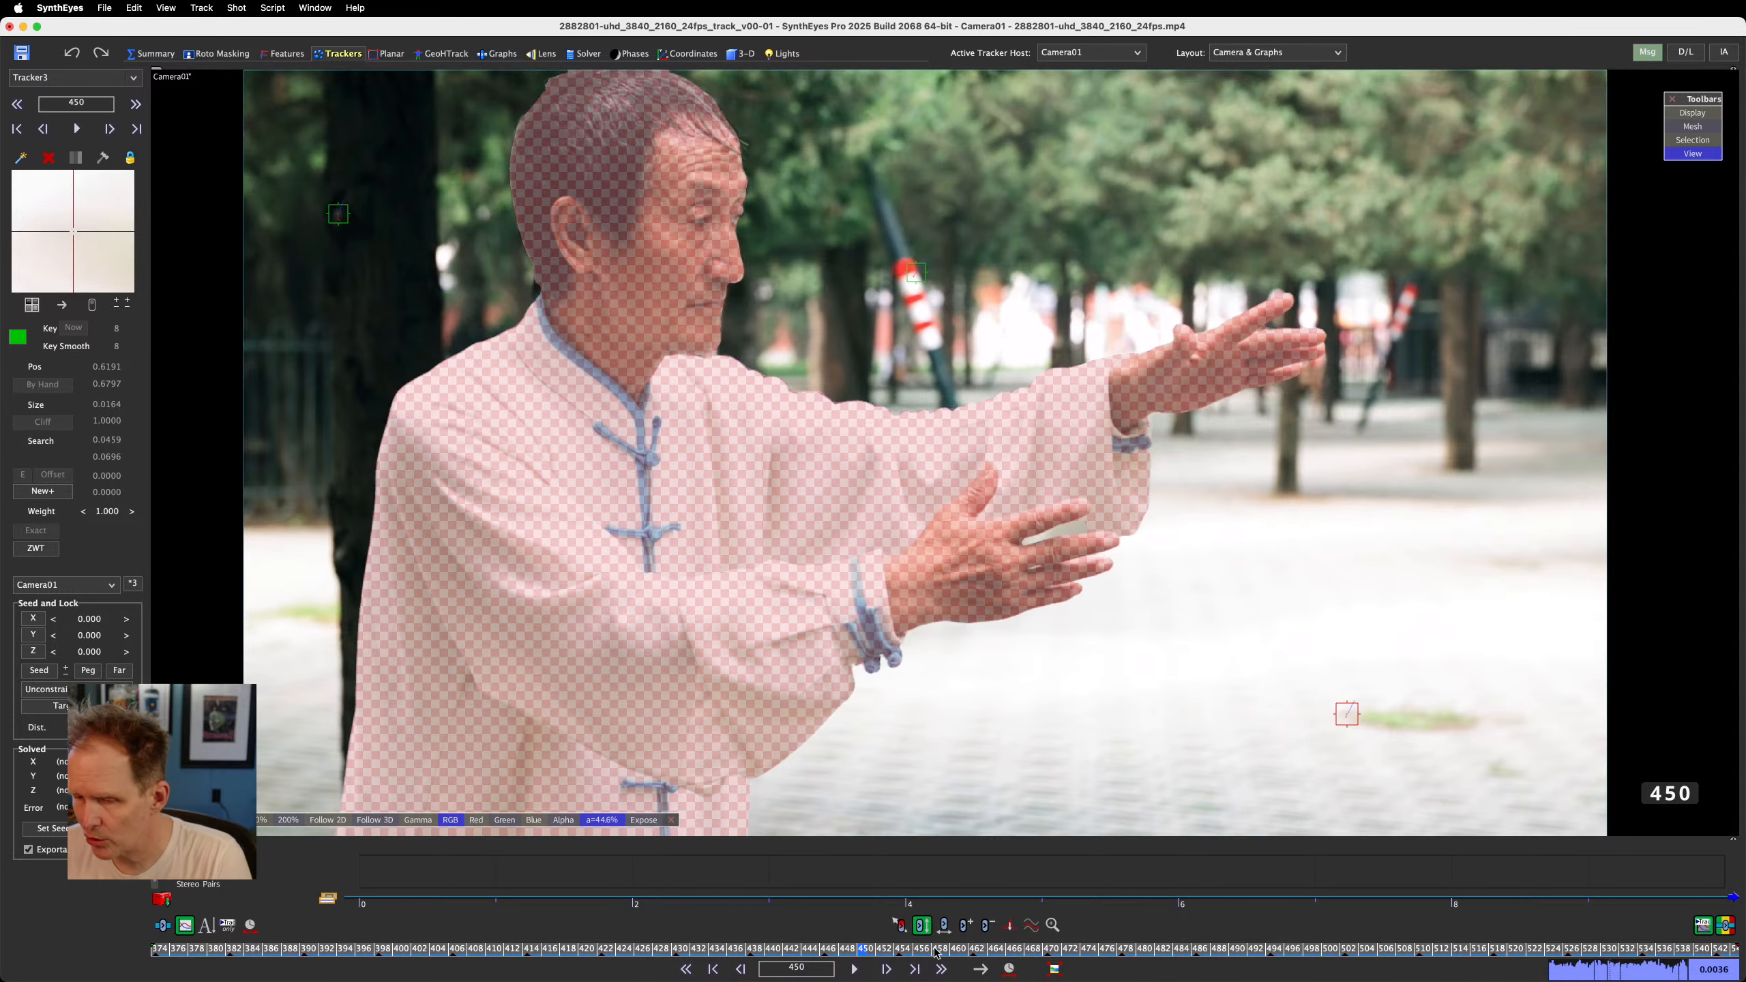
{"action": "key", "text": "Left"}
{"action": "key", "text": "Left"}
{"action": "key", "text": "Left"}
{"action": "scroll", "coordinate": [1375, 722], "scroll_direction": "up", "scroll_amount": 6}
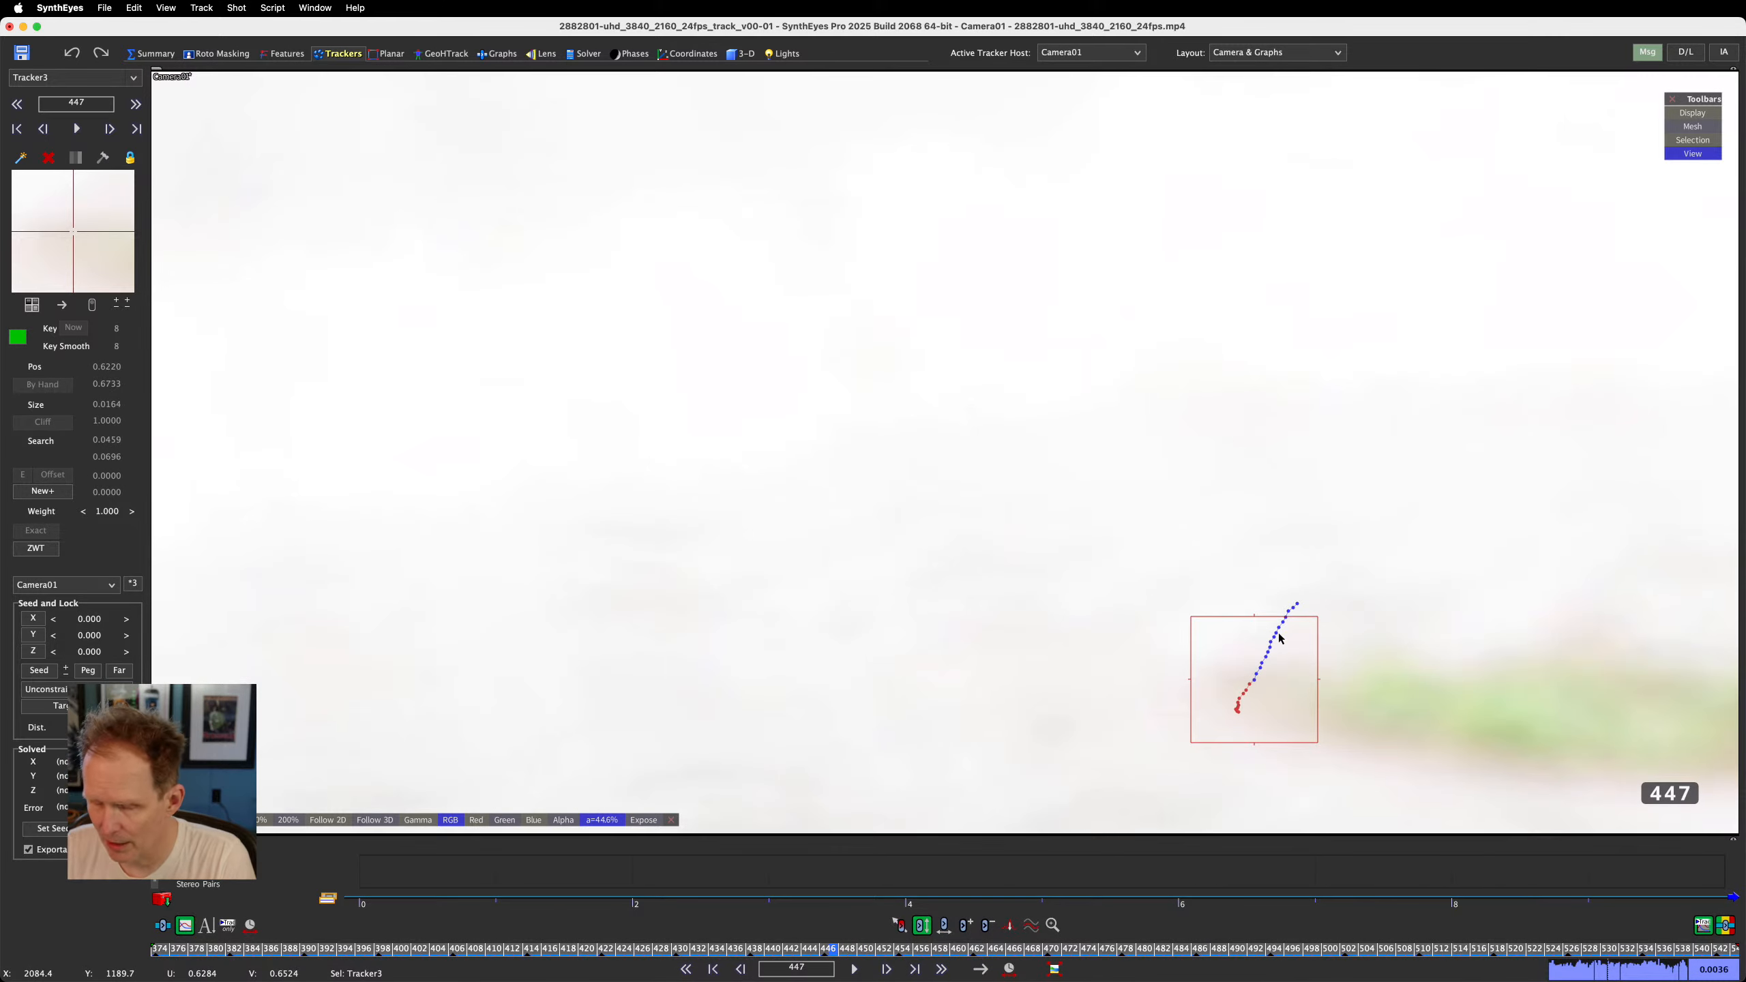
{"action": "scroll", "coordinate": [1280, 637], "scroll_direction": "down", "scroll_amount": 2}
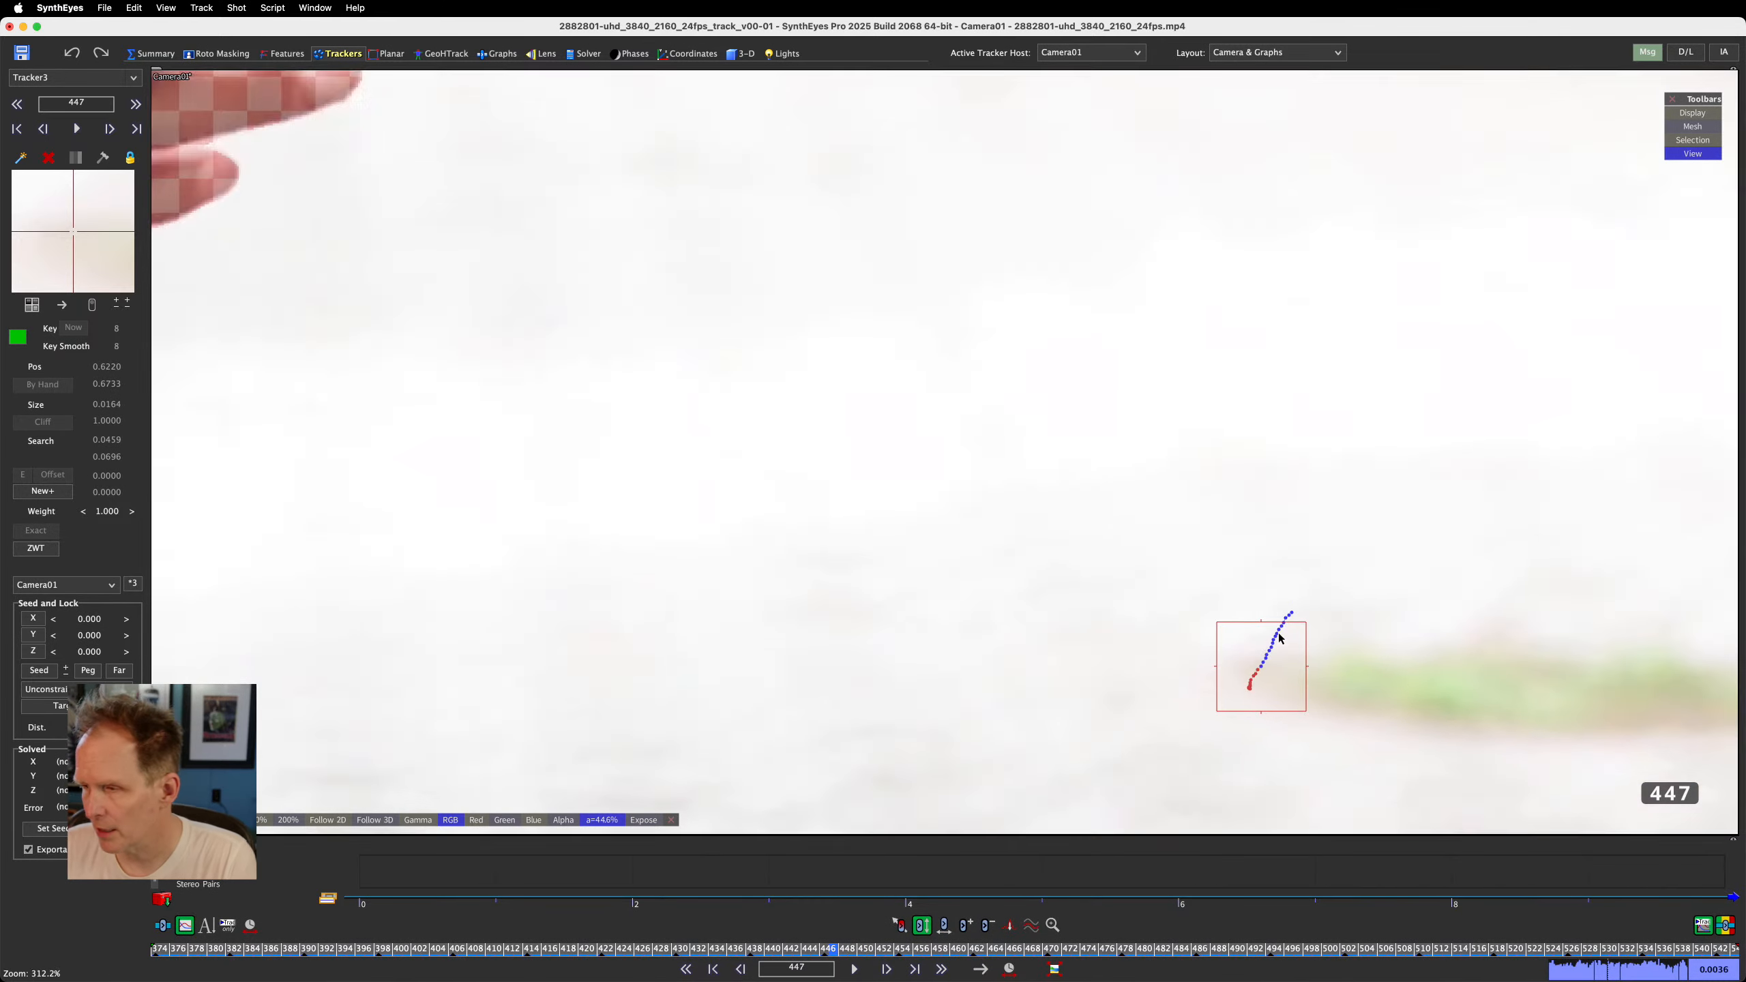
{"action": "scroll", "coordinate": [1280, 637], "scroll_direction": "down", "scroll_amount": 5}
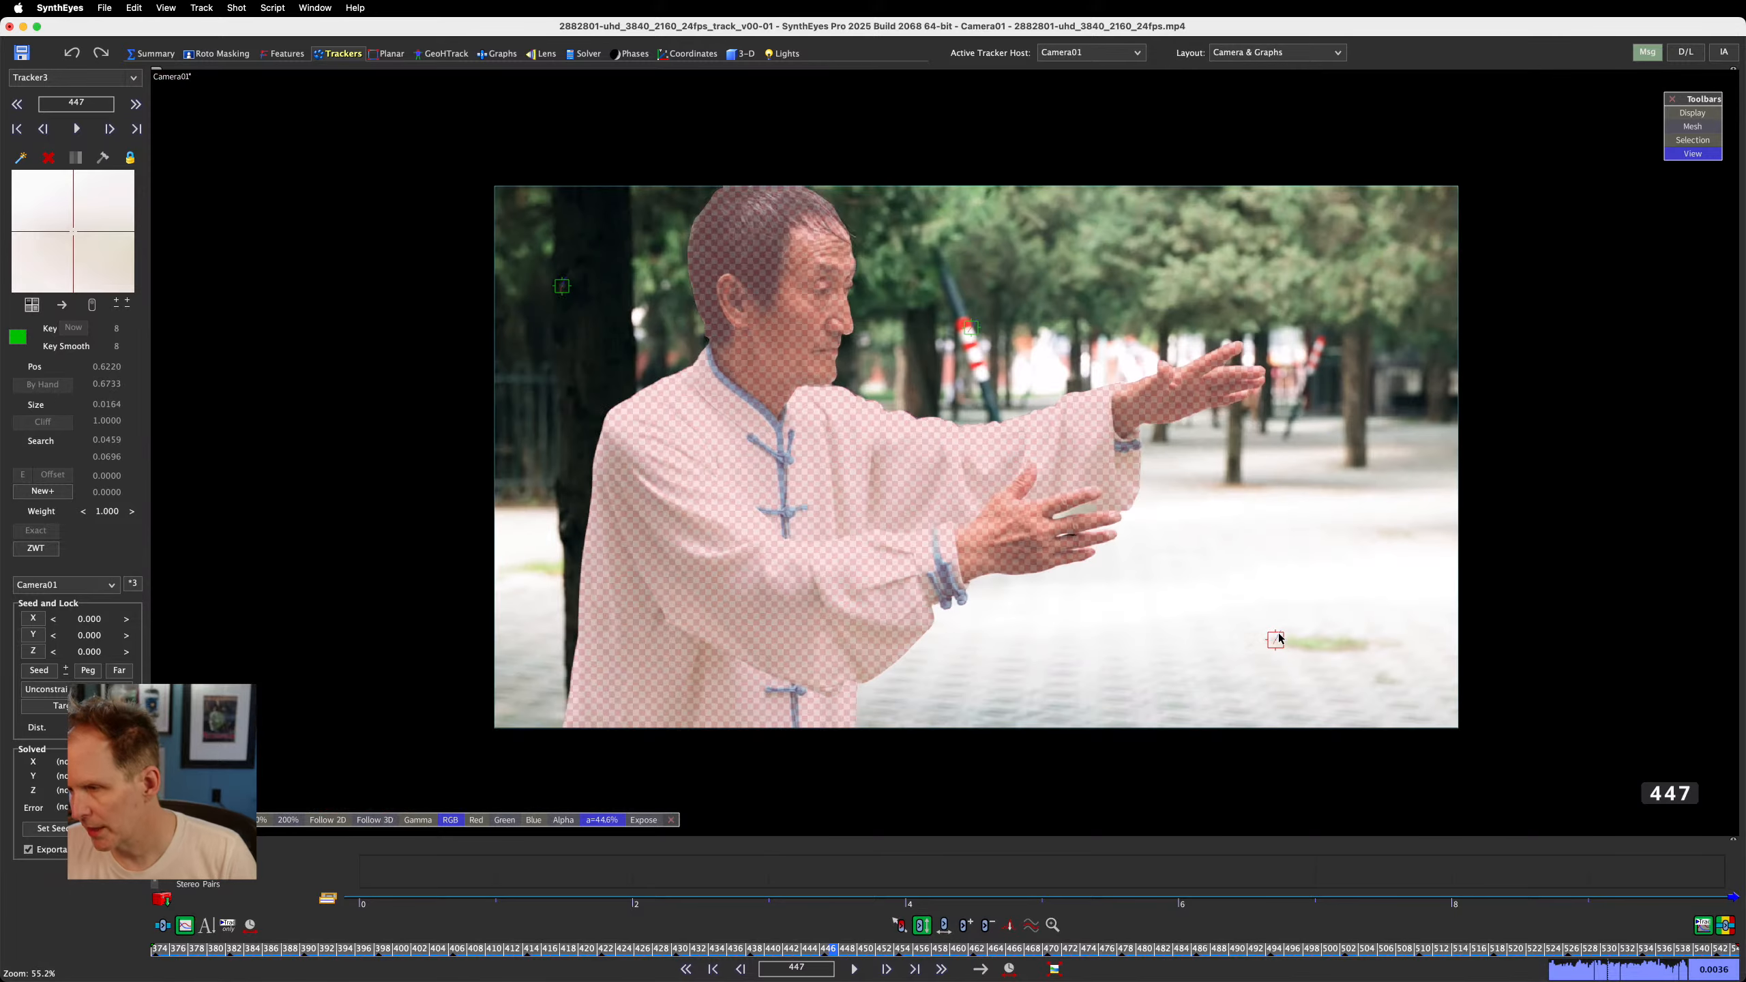
{"action": "scroll", "coordinate": [1278, 637], "scroll_direction": "up", "scroll_amount": 2}
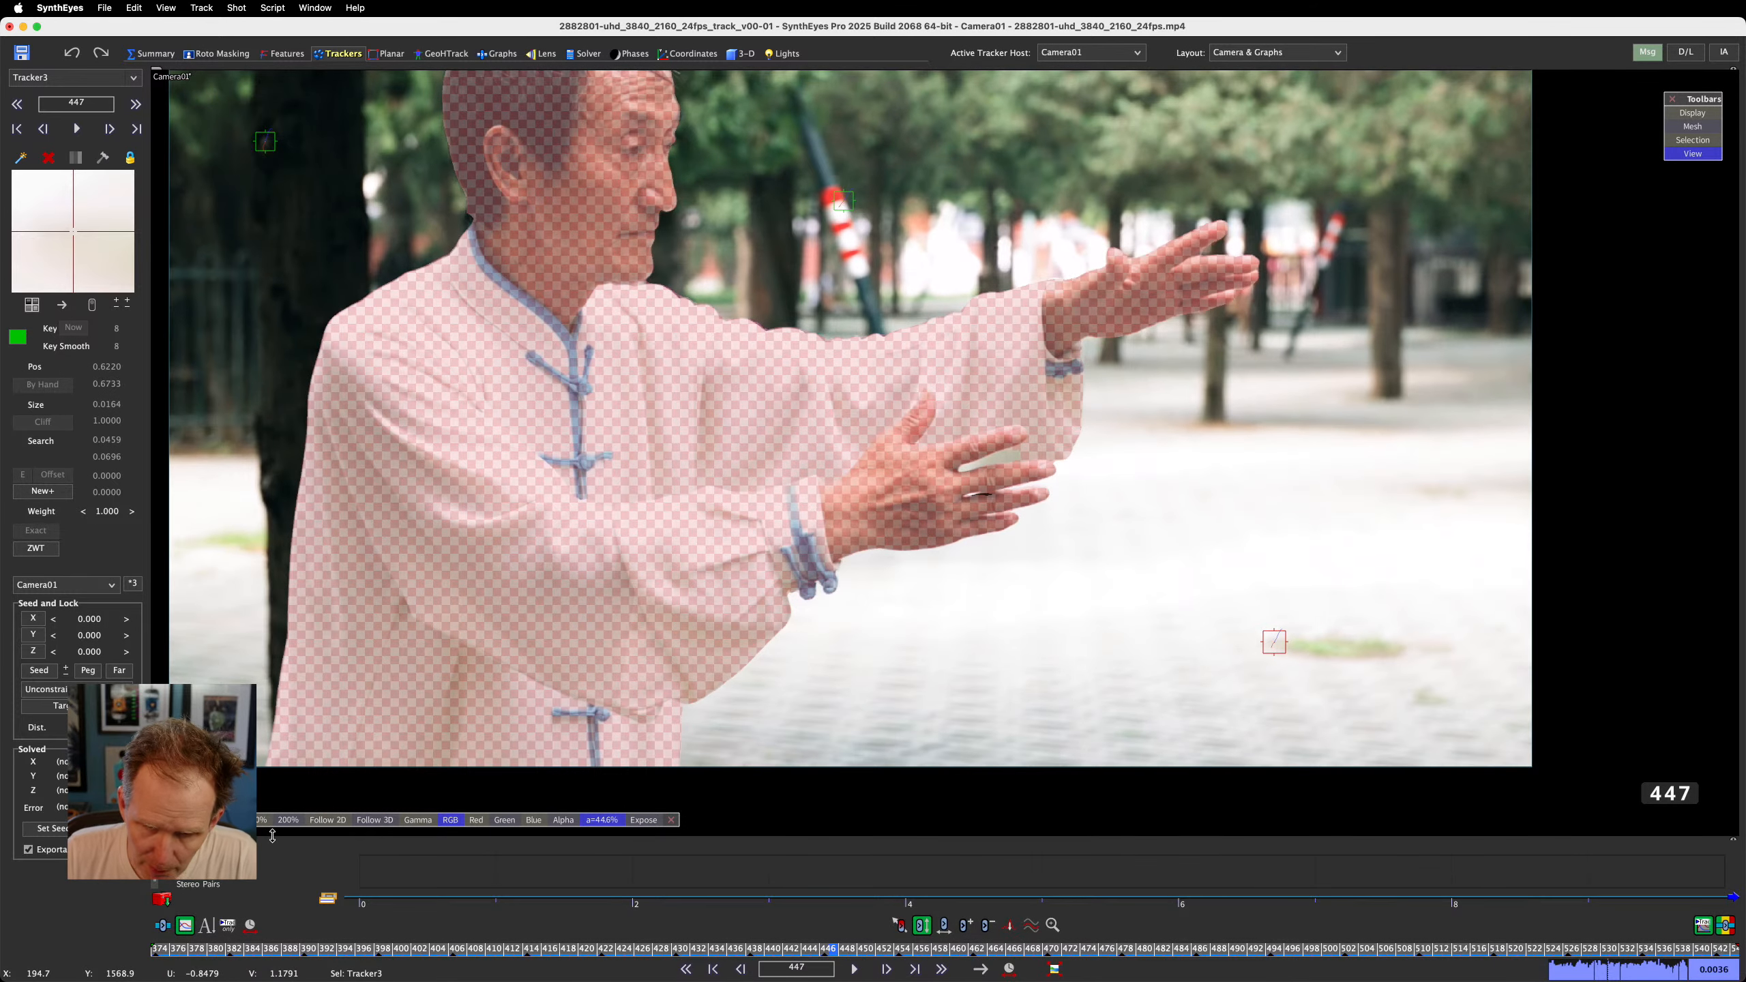
Enlarge the graph pane and reset its channel zooms and time axis to show the grass tracker's curves
{"action": "left_click_drag", "start_coordinate": [271, 835], "coordinate": [278, 645]}
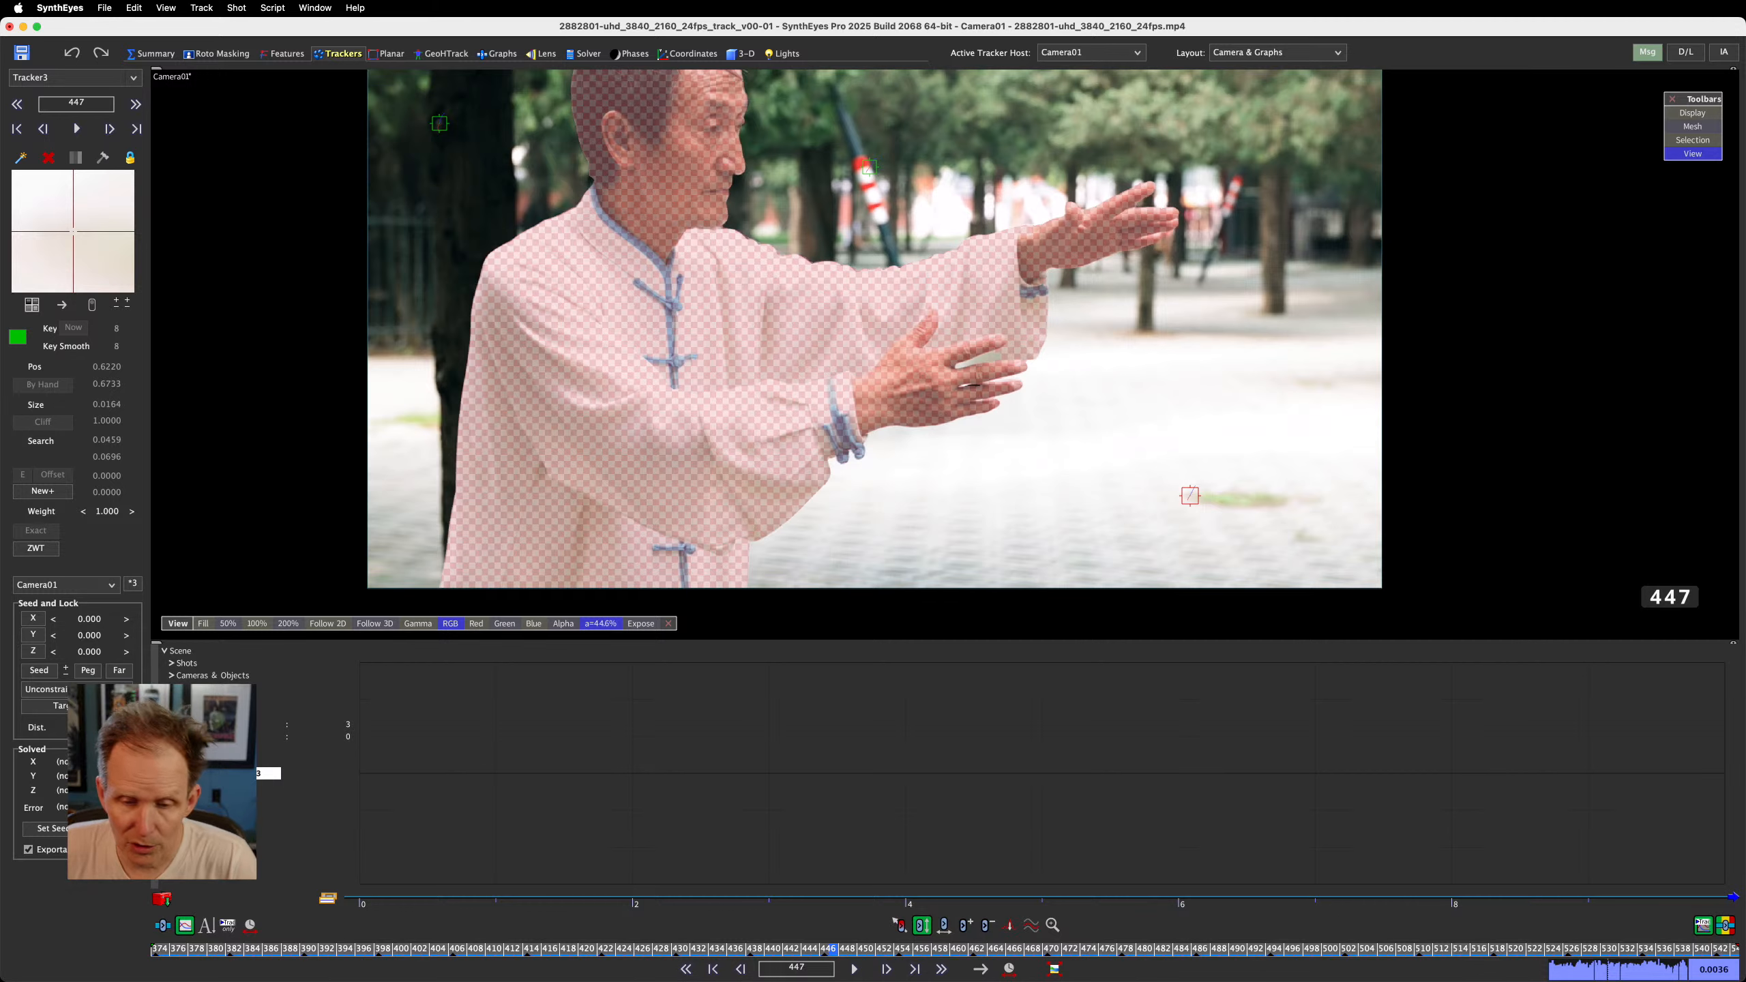
{"action": "left_click", "coordinate": [178, 923]}
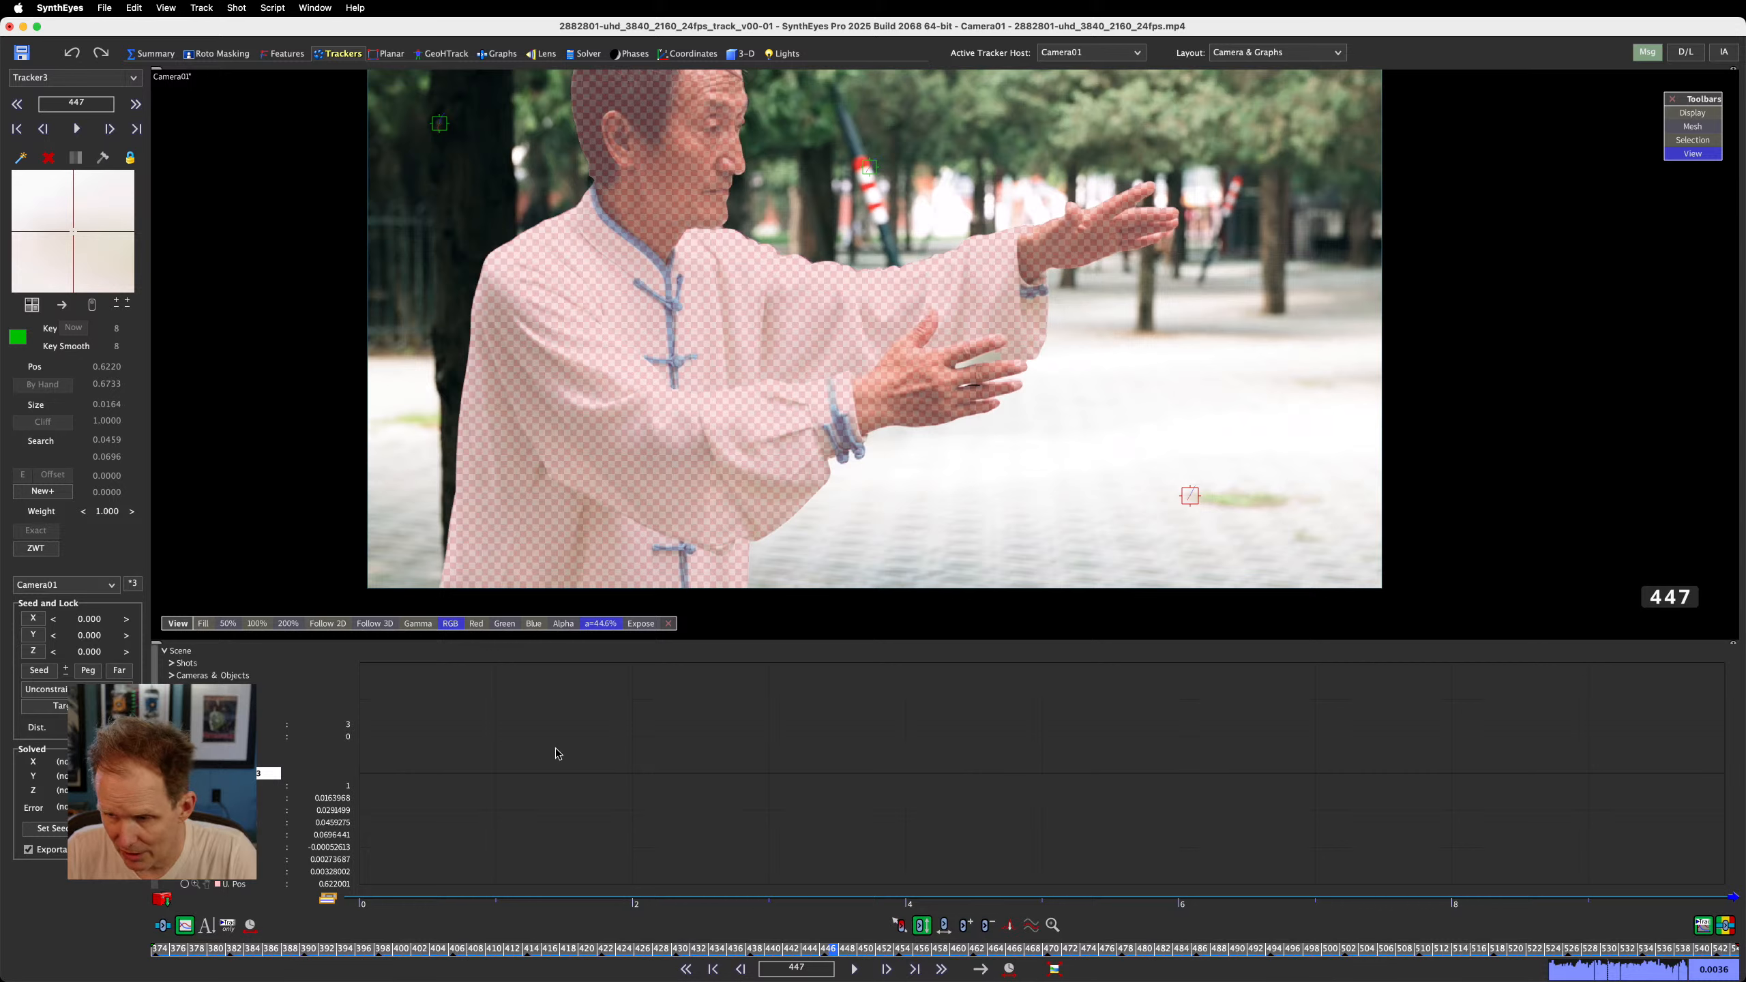
{"action": "right_click", "coordinate": [590, 764]}
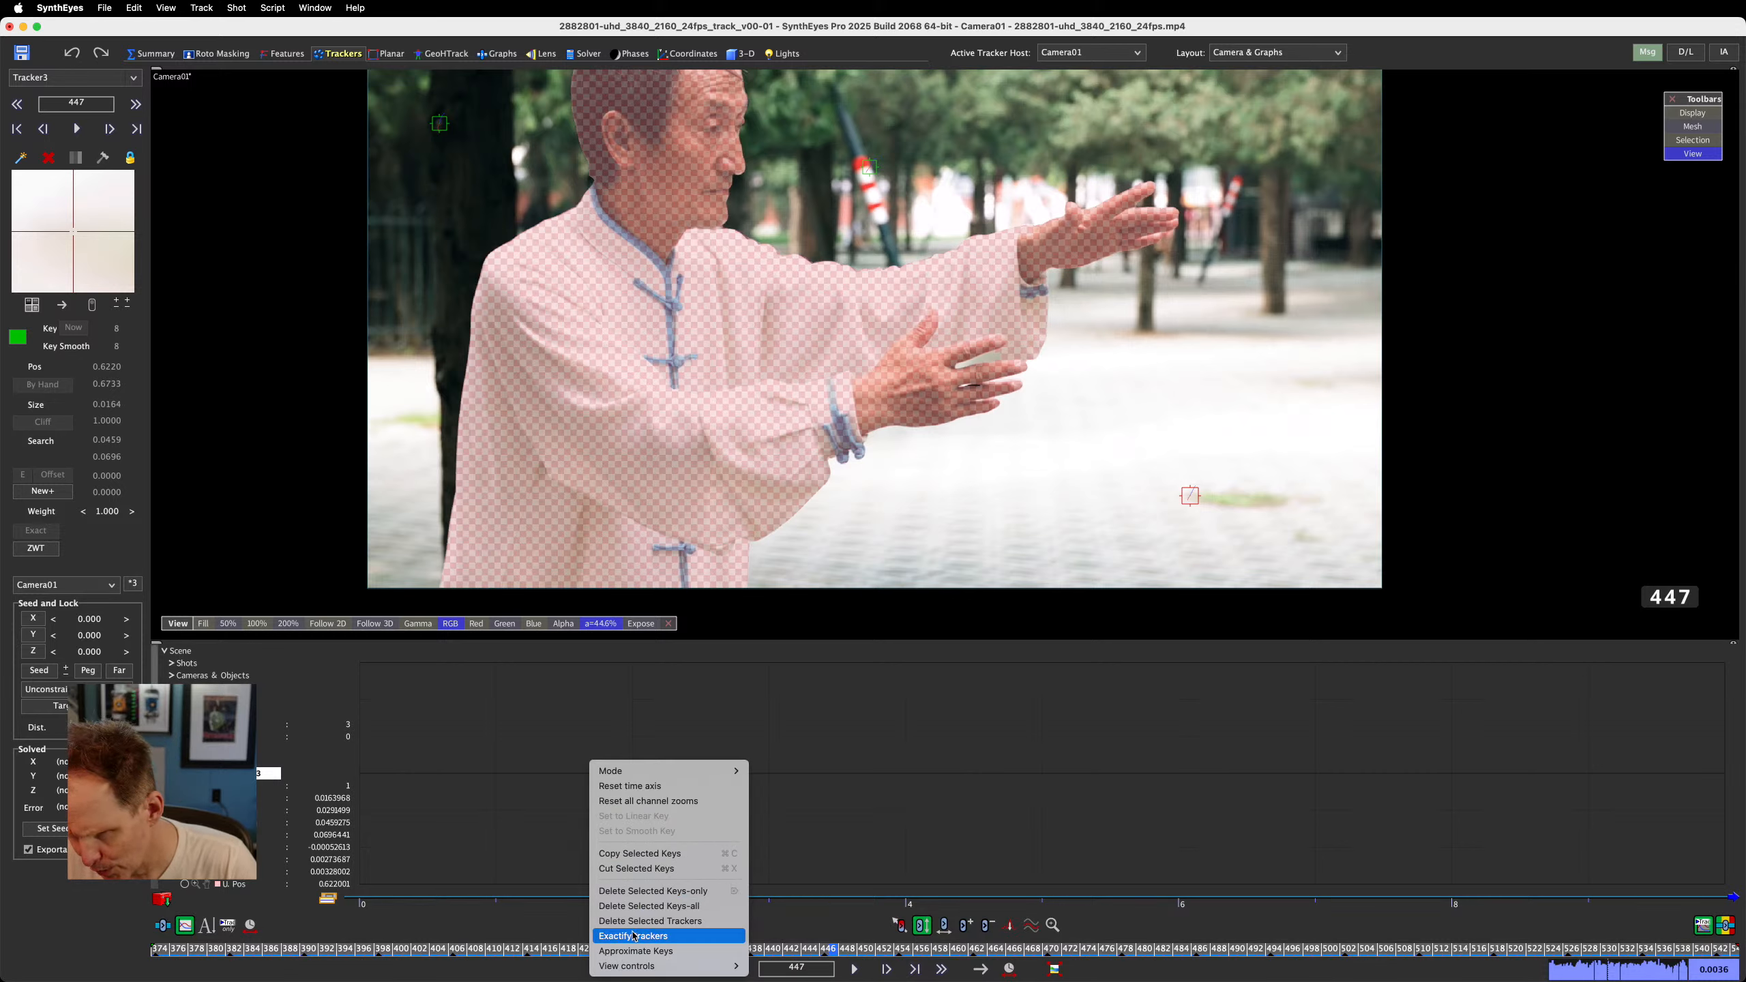
{"action": "left_click", "coordinate": [653, 801]}
{"action": "right_click", "coordinate": [653, 788]}
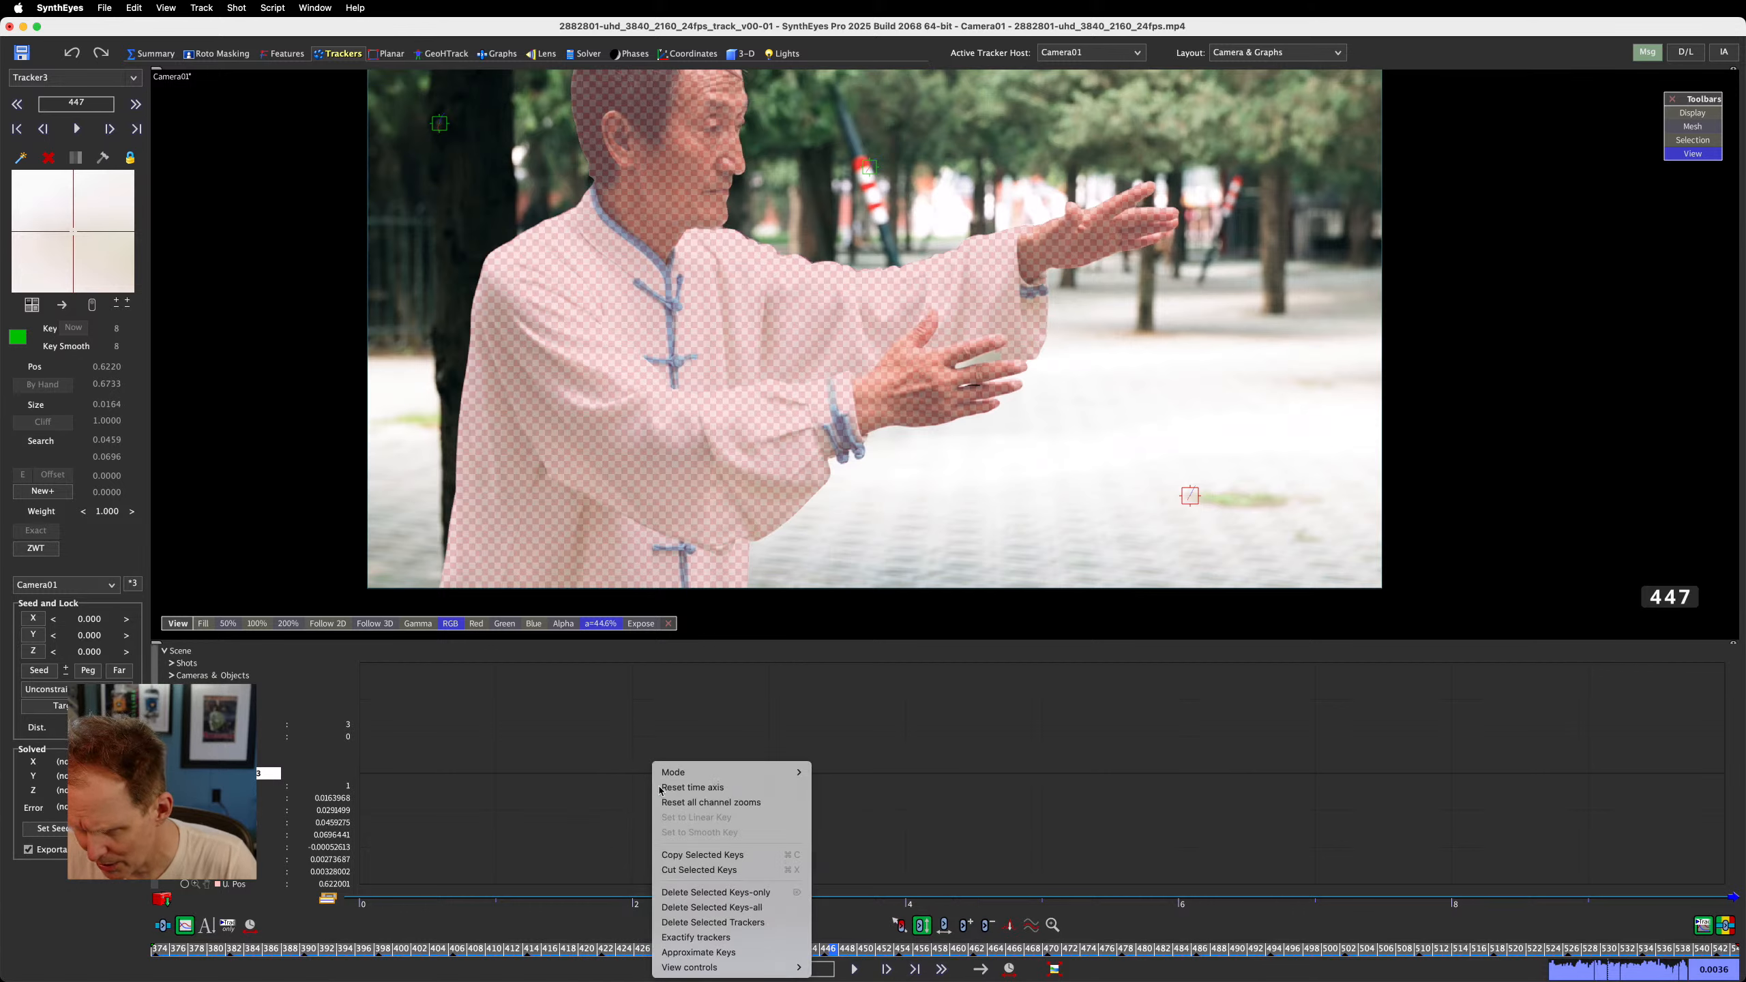
{"action": "left_click", "coordinate": [664, 787]}
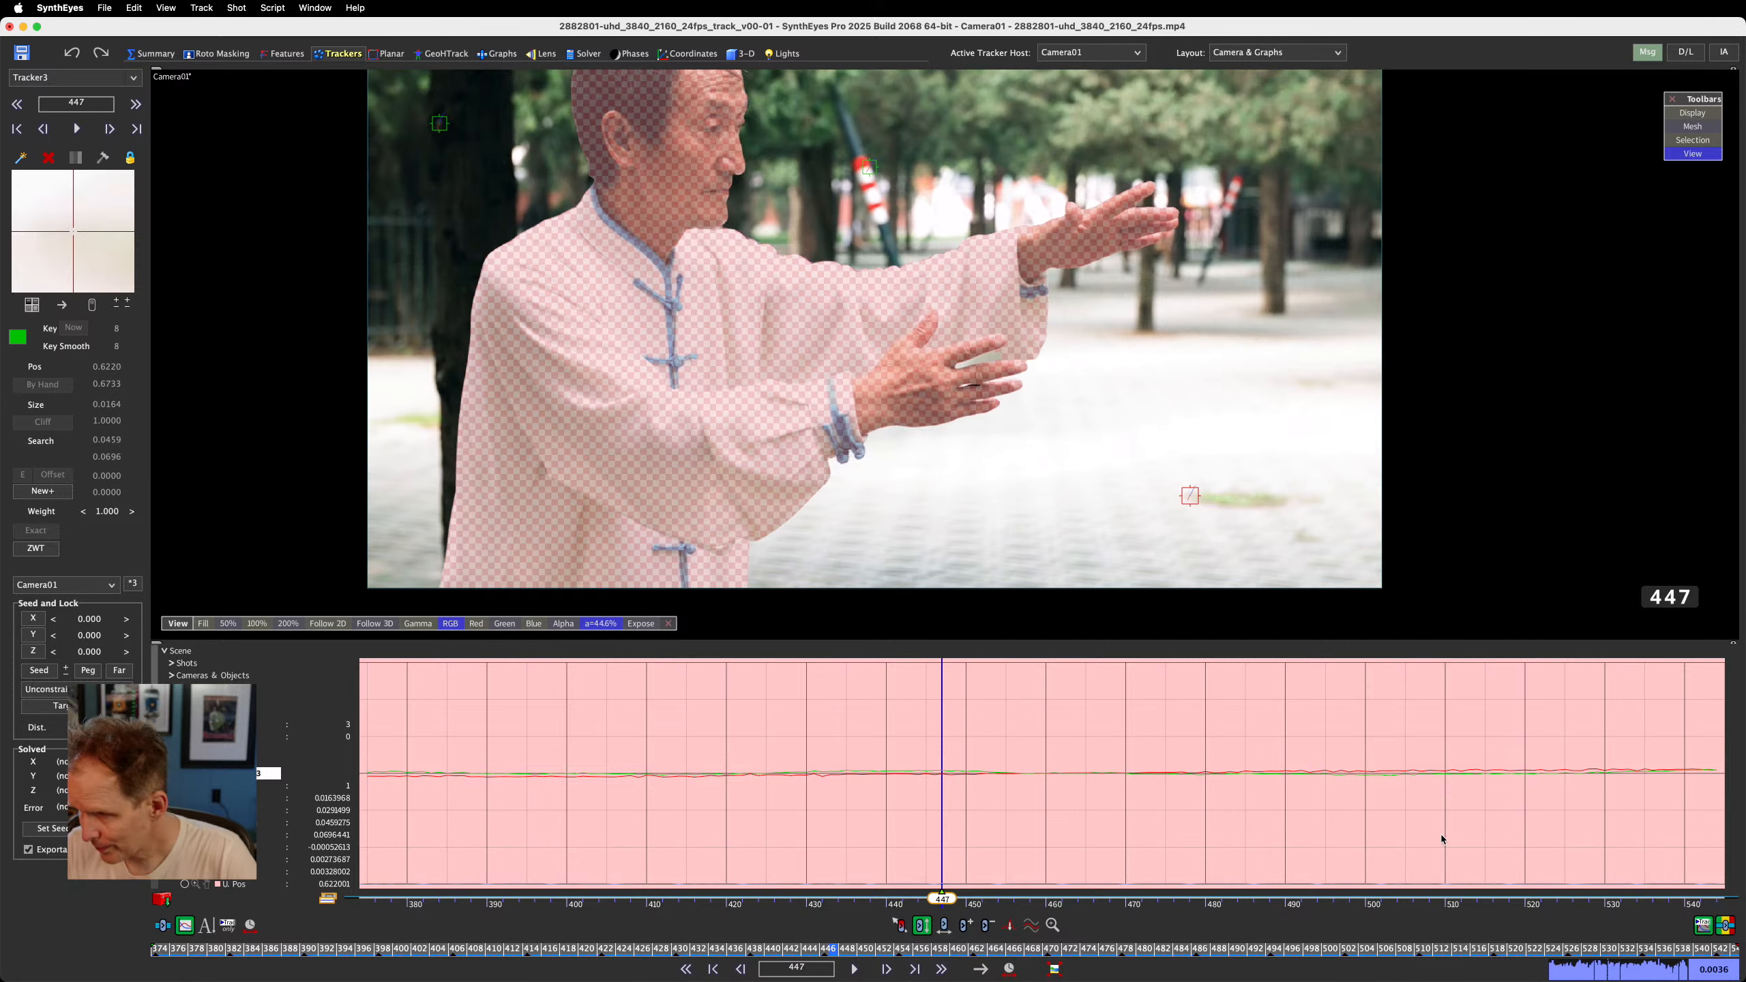
Switch the graph's coloured background off and back on, and shrink the graph pane with no tracker selected
{"action": "left_click", "coordinate": [1725, 926]}
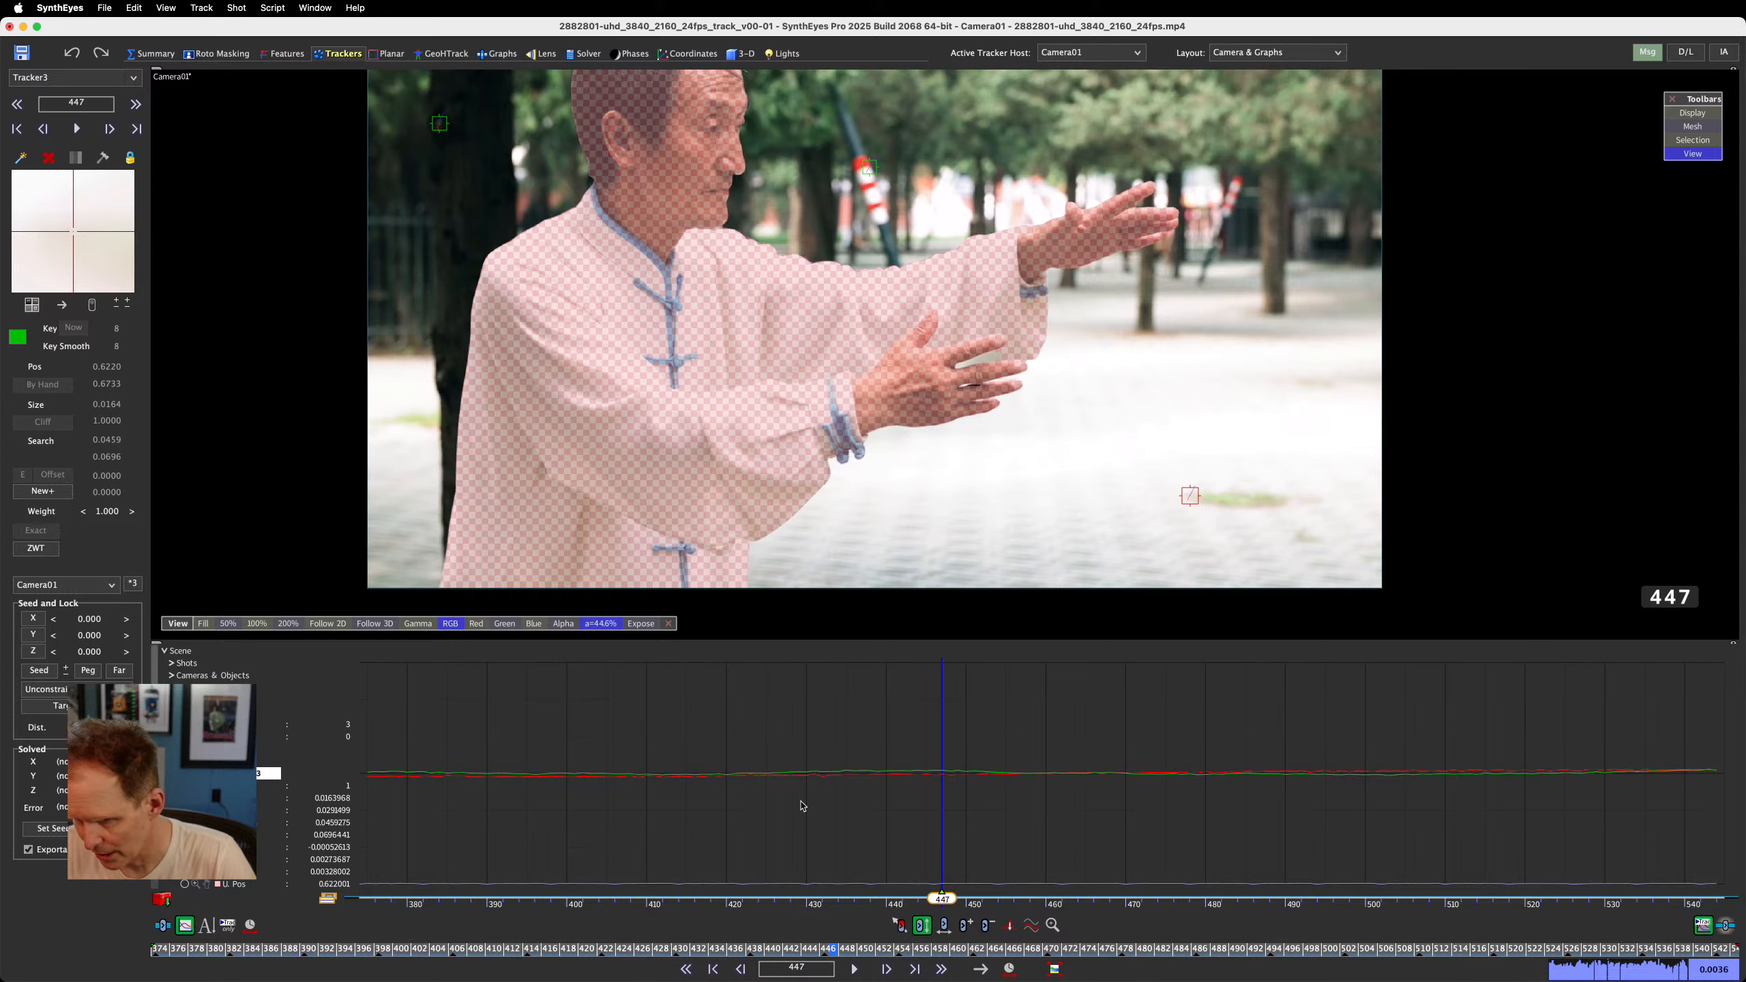
{"action": "left_click", "coordinate": [1725, 927]}
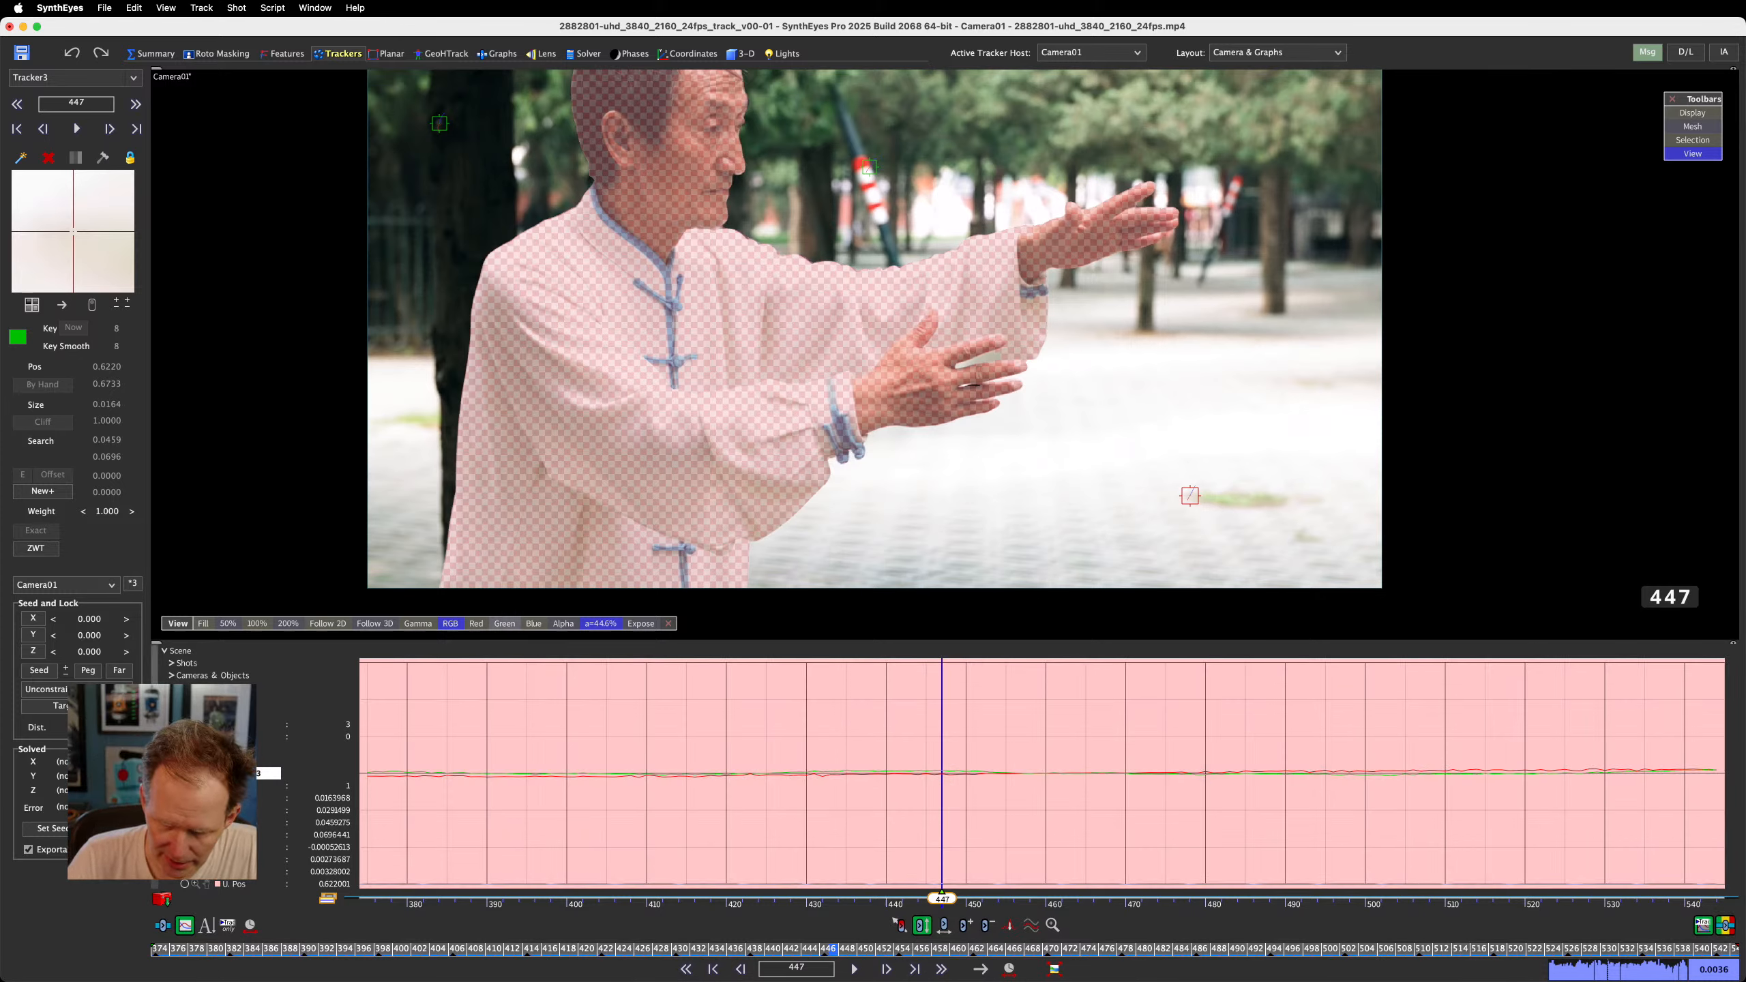
{"action": "left_click", "coordinate": [180, 774]}
{"action": "left_click", "coordinate": [273, 502]}
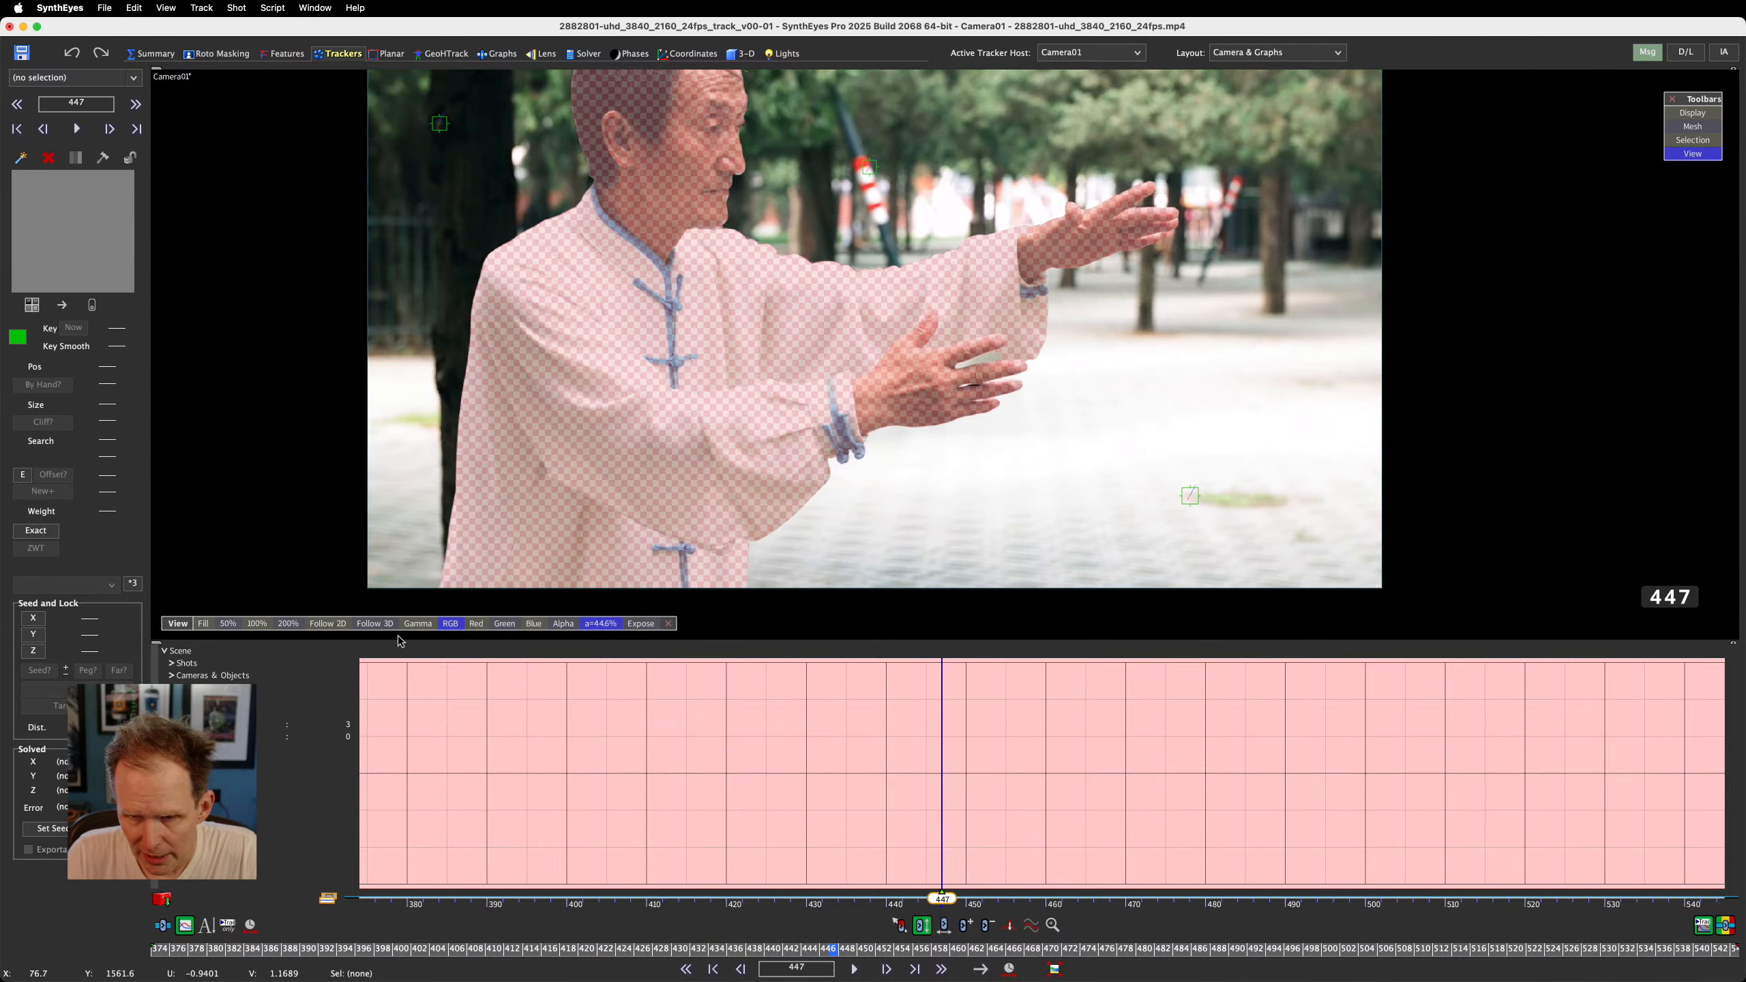
{"action": "left_click_drag", "start_coordinate": [398, 643], "coordinate": [387, 826]}
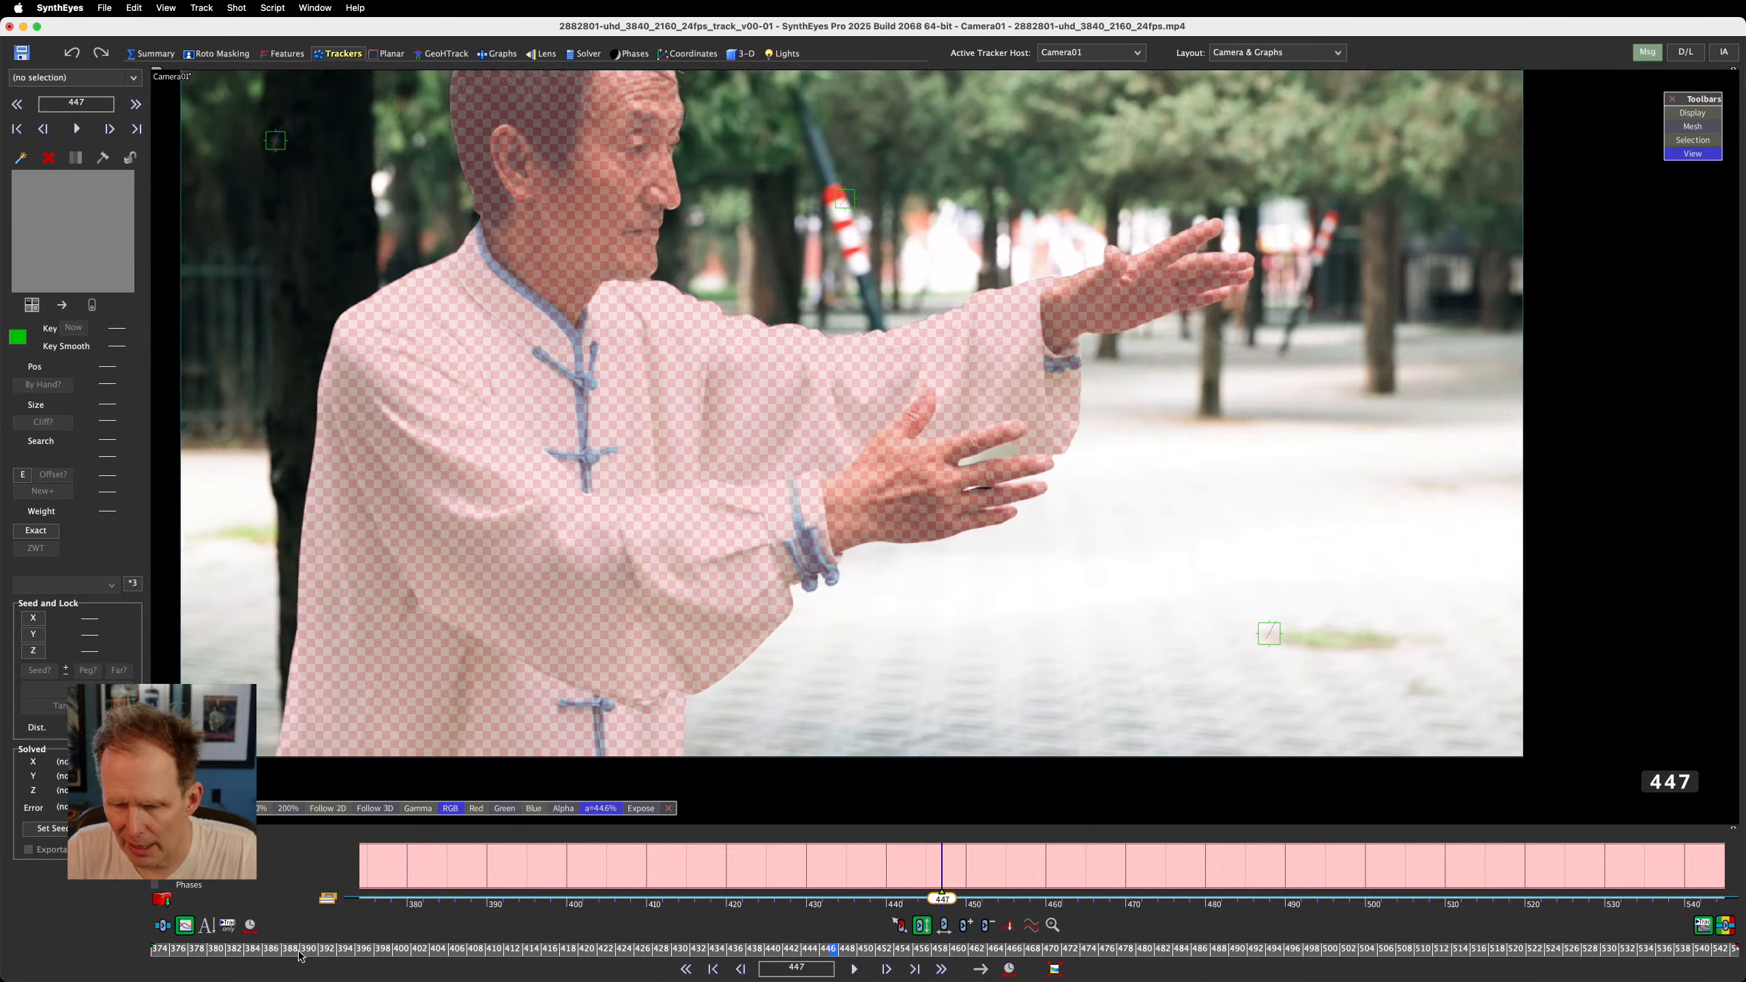
Track the far red-and-white pole from frame 374 to 544, with size about 0.011 and search about 0.038 by 0.058, and lock the tracker
{"action": "left_click_drag", "start_coordinate": [300, 956], "coordinate": [159, 952]}
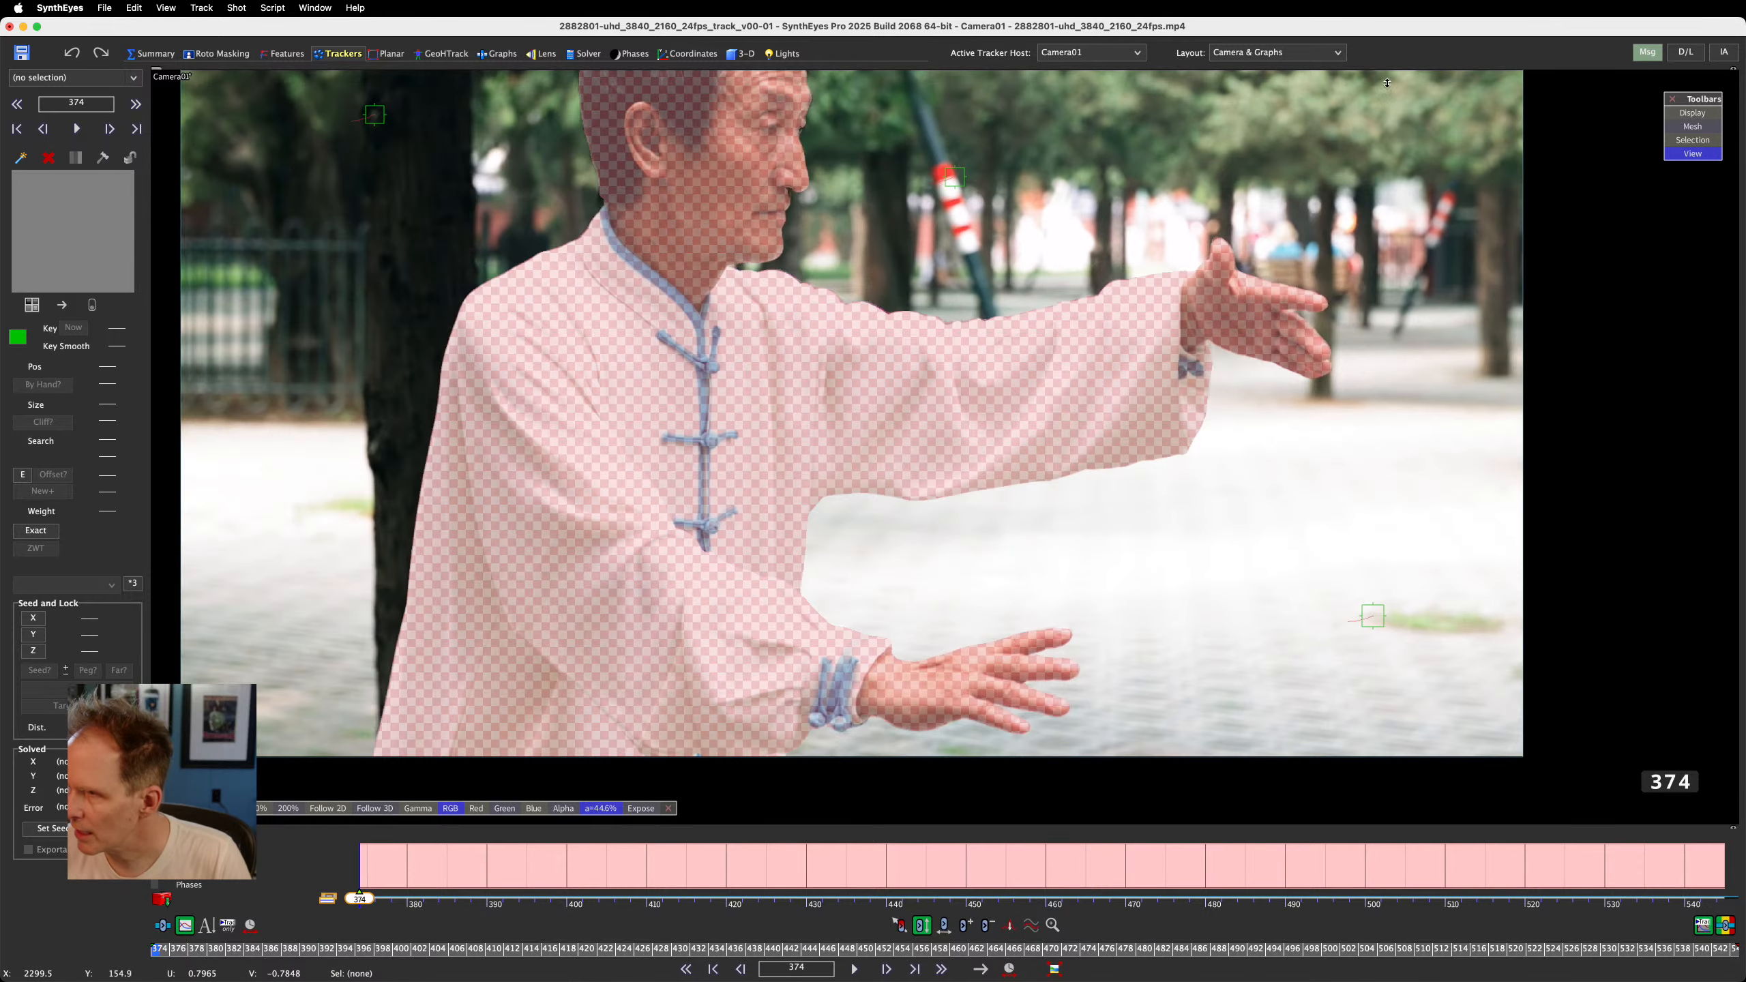
{"action": "left_click", "coordinate": [959, 185]}
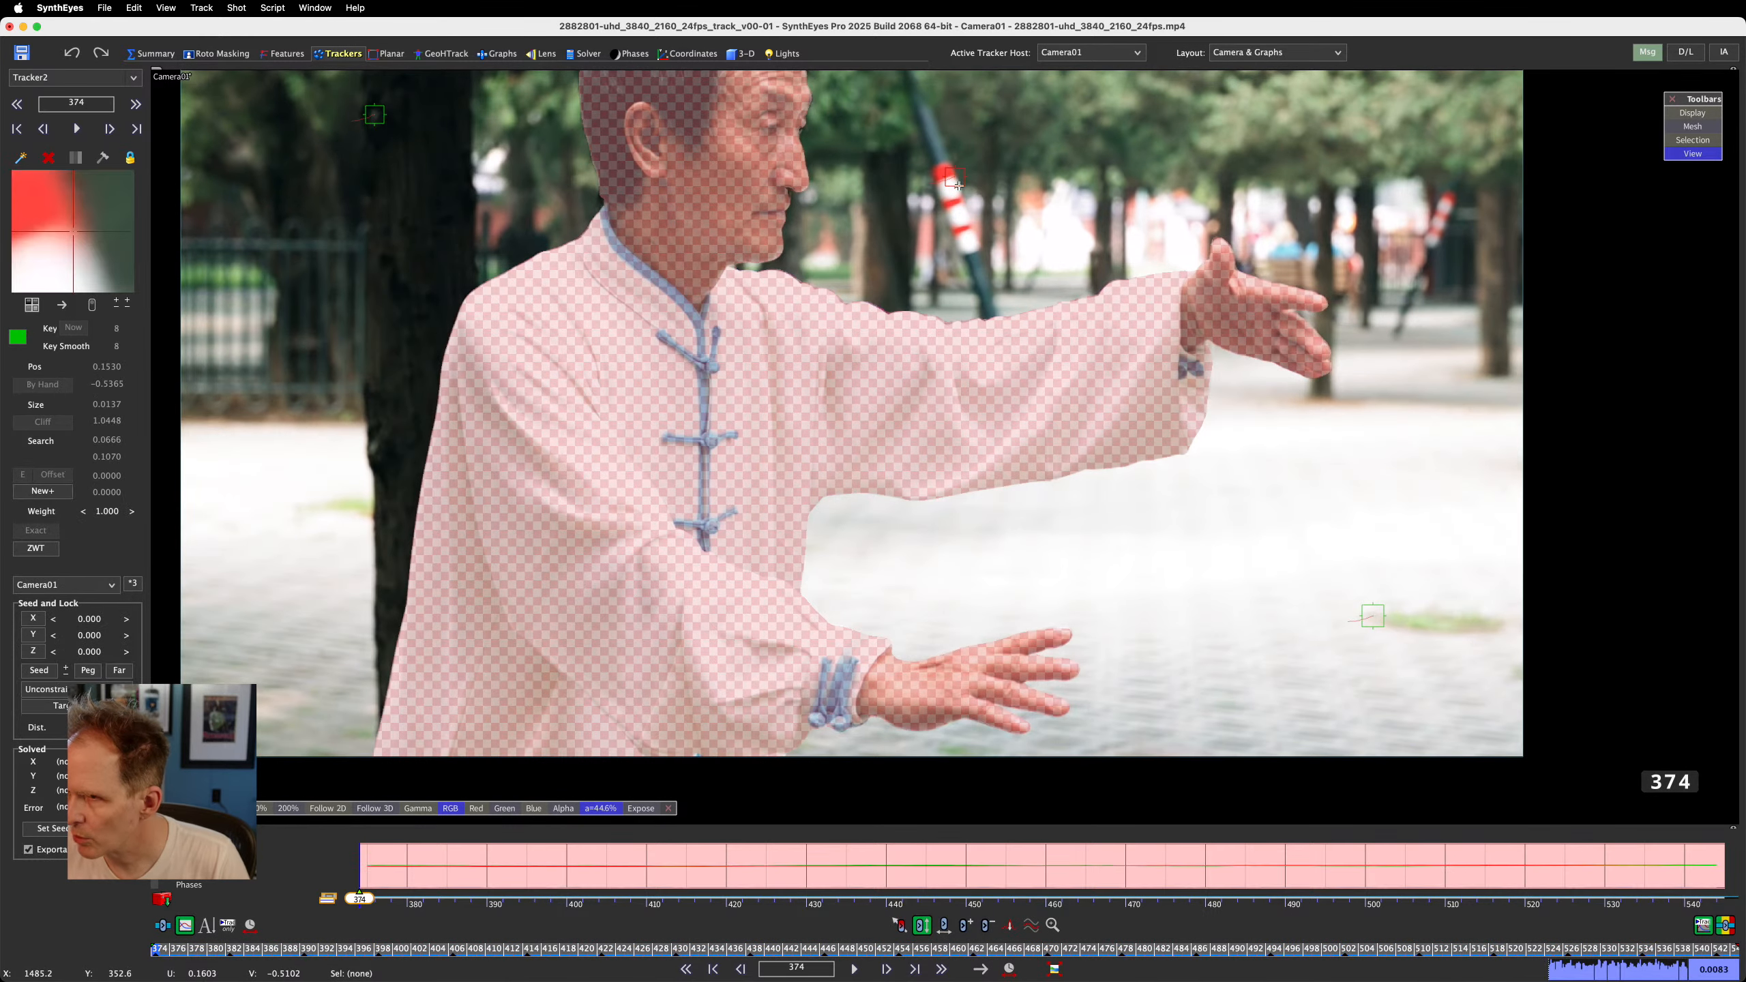
{"action": "left_click", "coordinate": [1441, 199]}
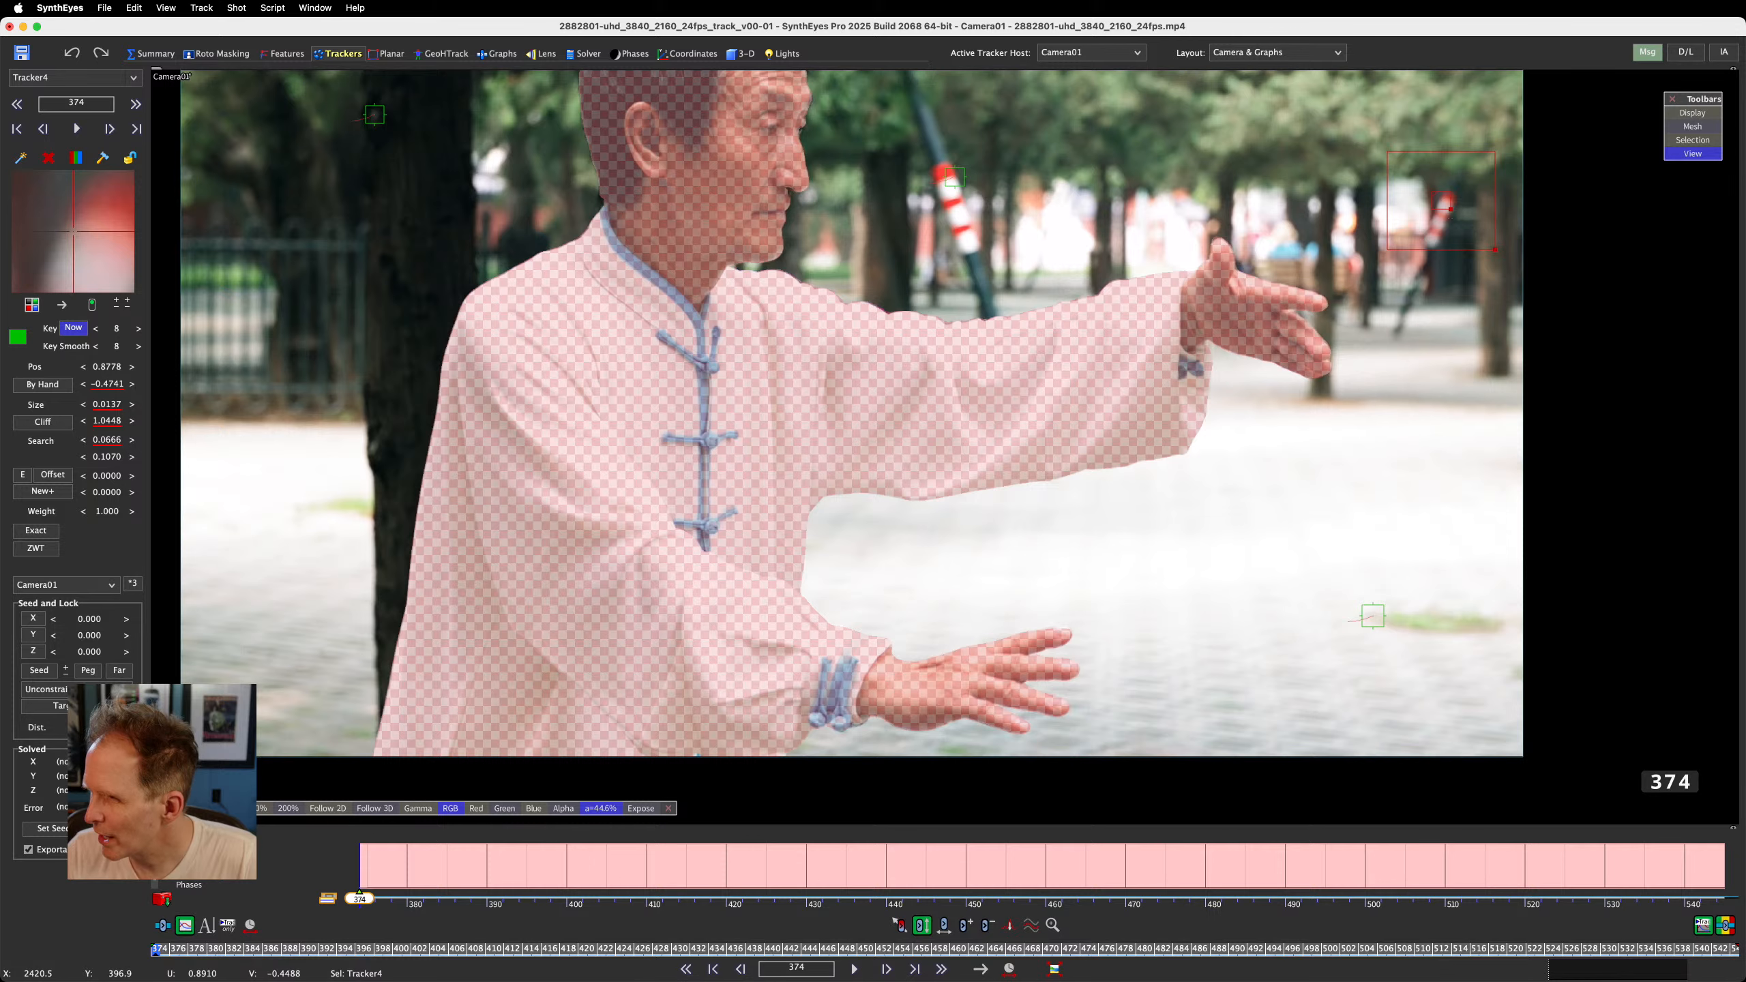
{"action": "left_click_drag", "start_coordinate": [1450, 210], "coordinate": [1475, 229]}
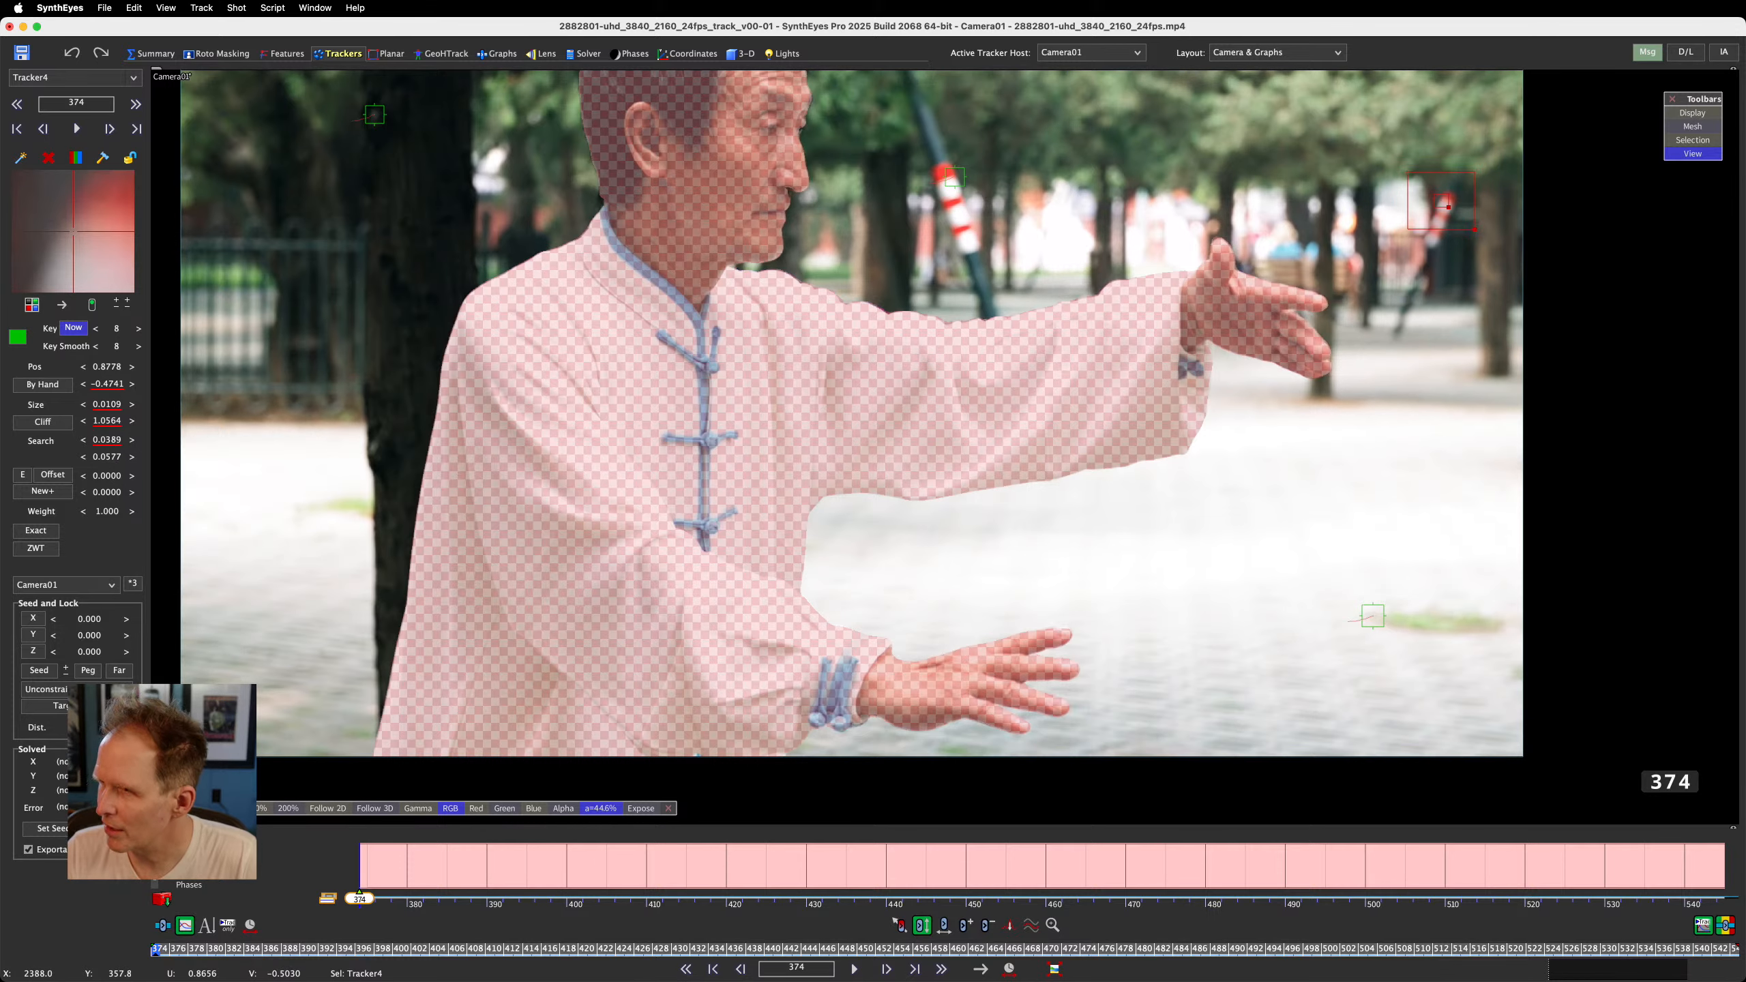
{"action": "key", "text": "space"}
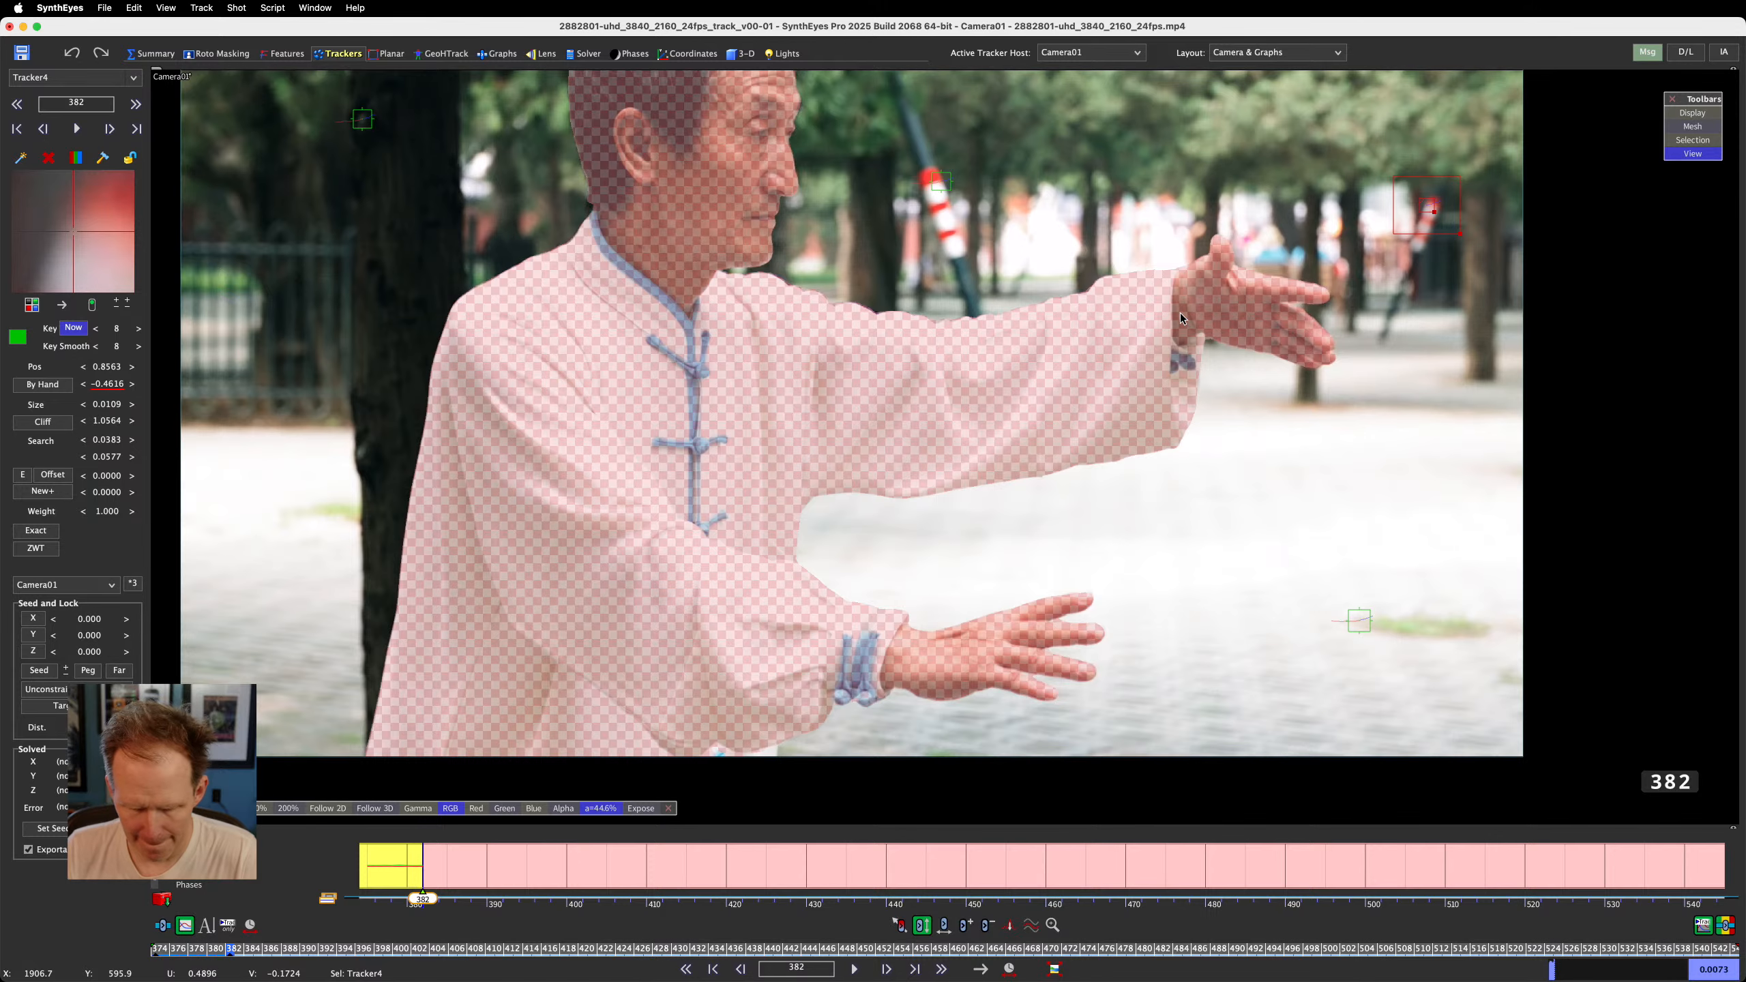
{"action": "key", "text": "space"}
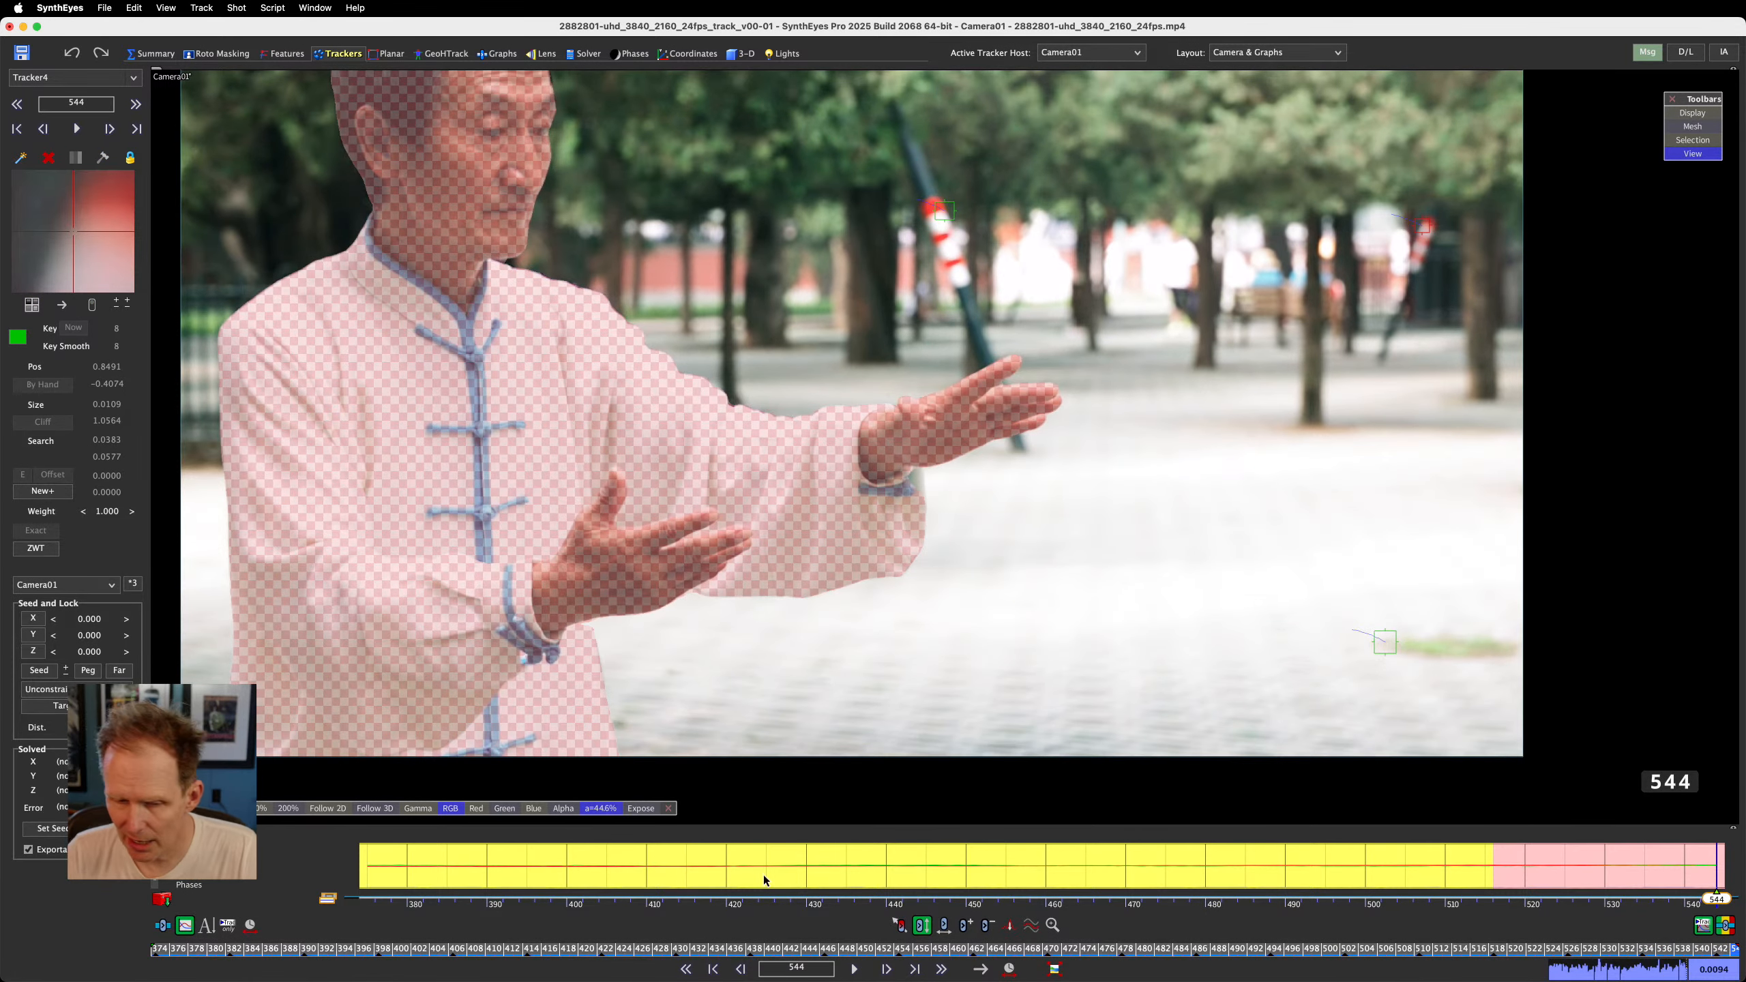
At frame 386, place a tracker on the paving just below the lower hand and track it forward to frame 438
{"action": "left_click_drag", "start_coordinate": [570, 955], "coordinate": [271, 896]}
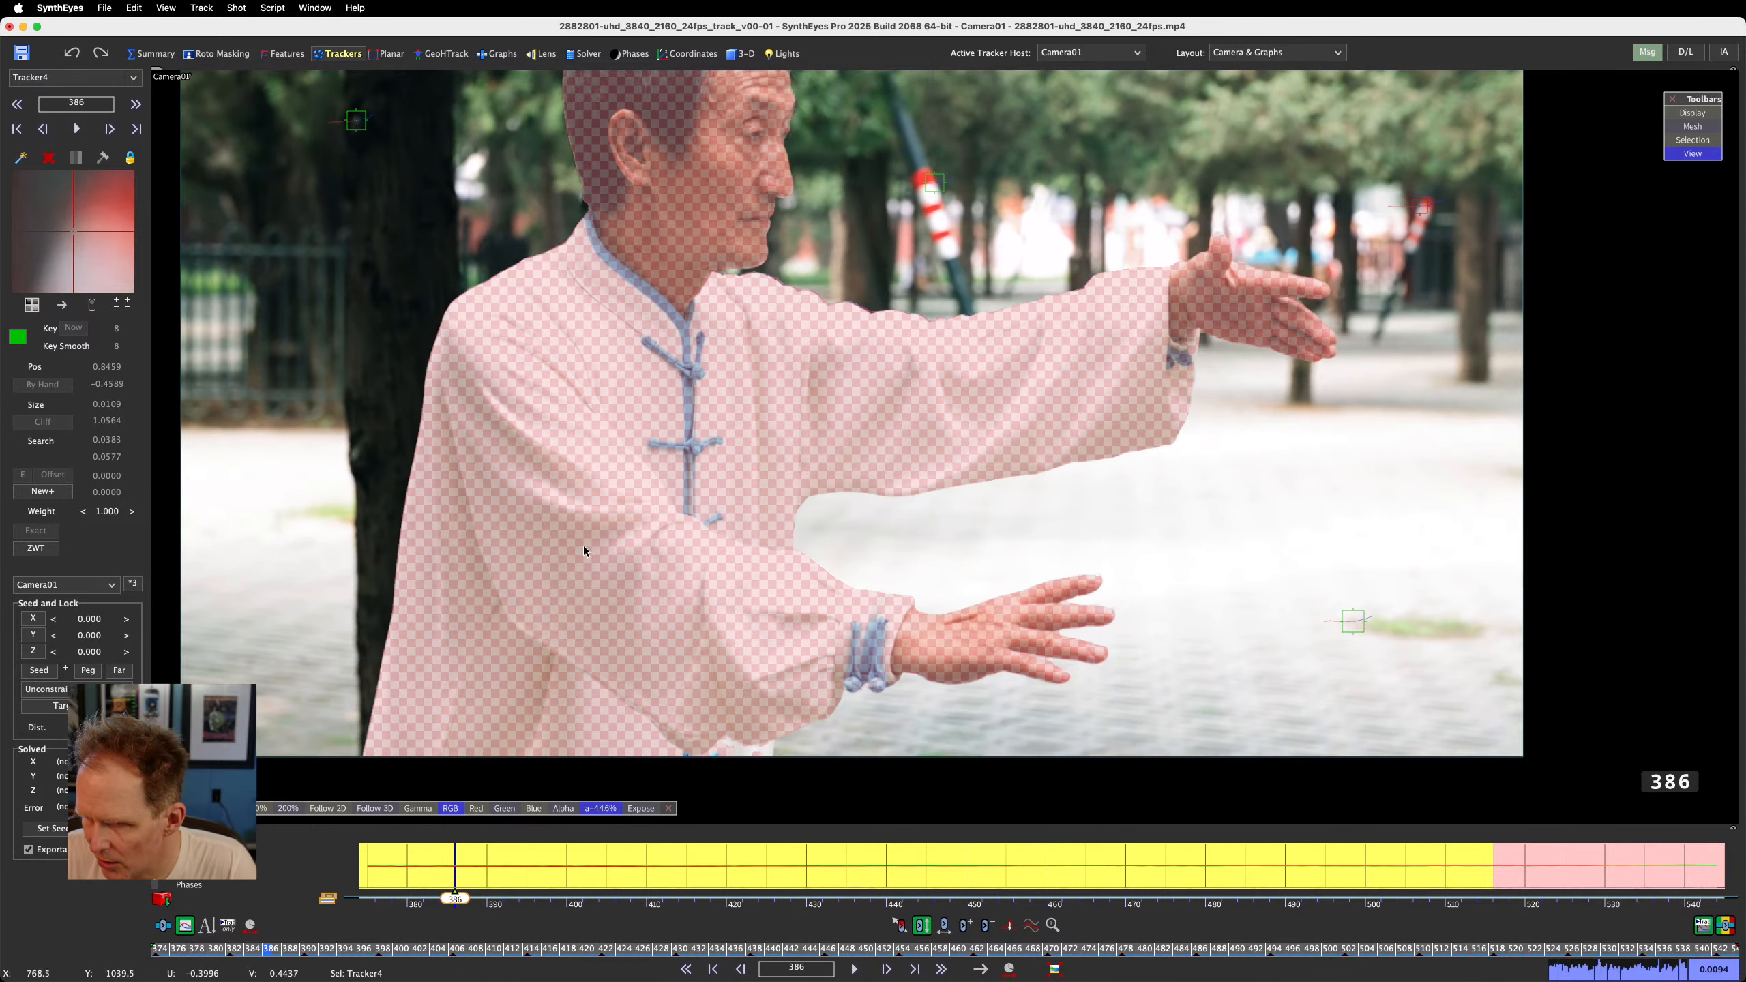
{"action": "left_click", "coordinate": [943, 703]}
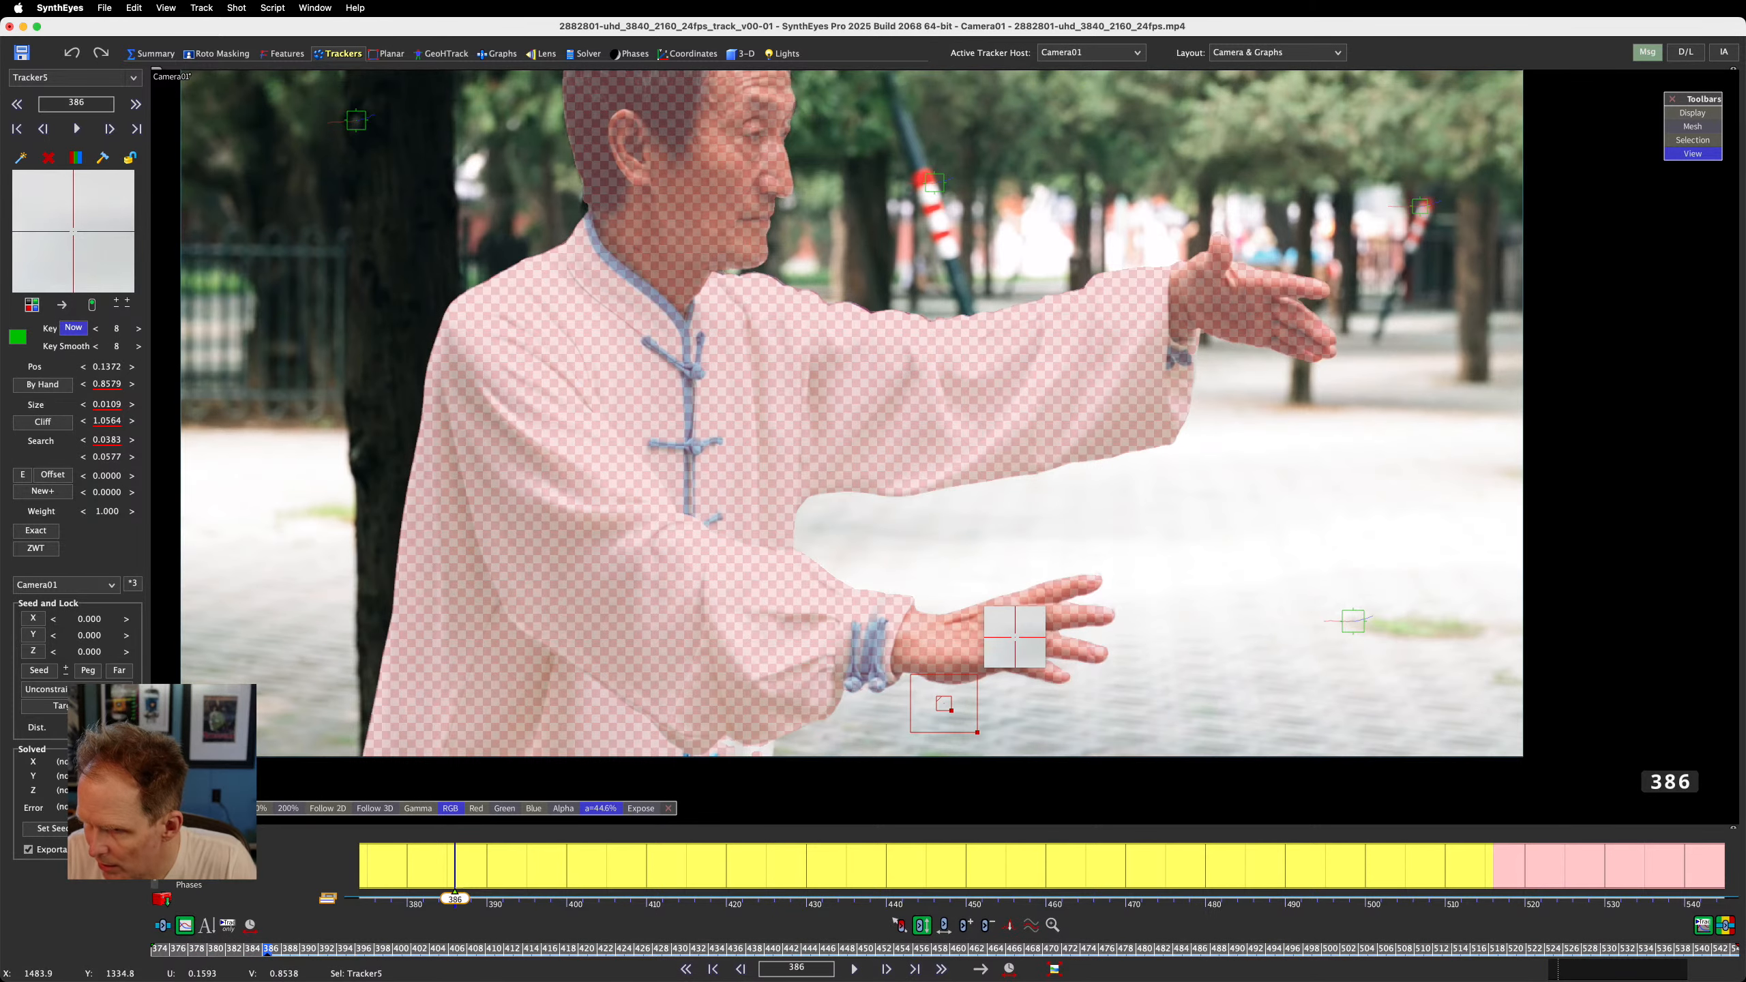
{"action": "left_click_drag", "start_coordinate": [944, 703], "coordinate": [947, 703]}
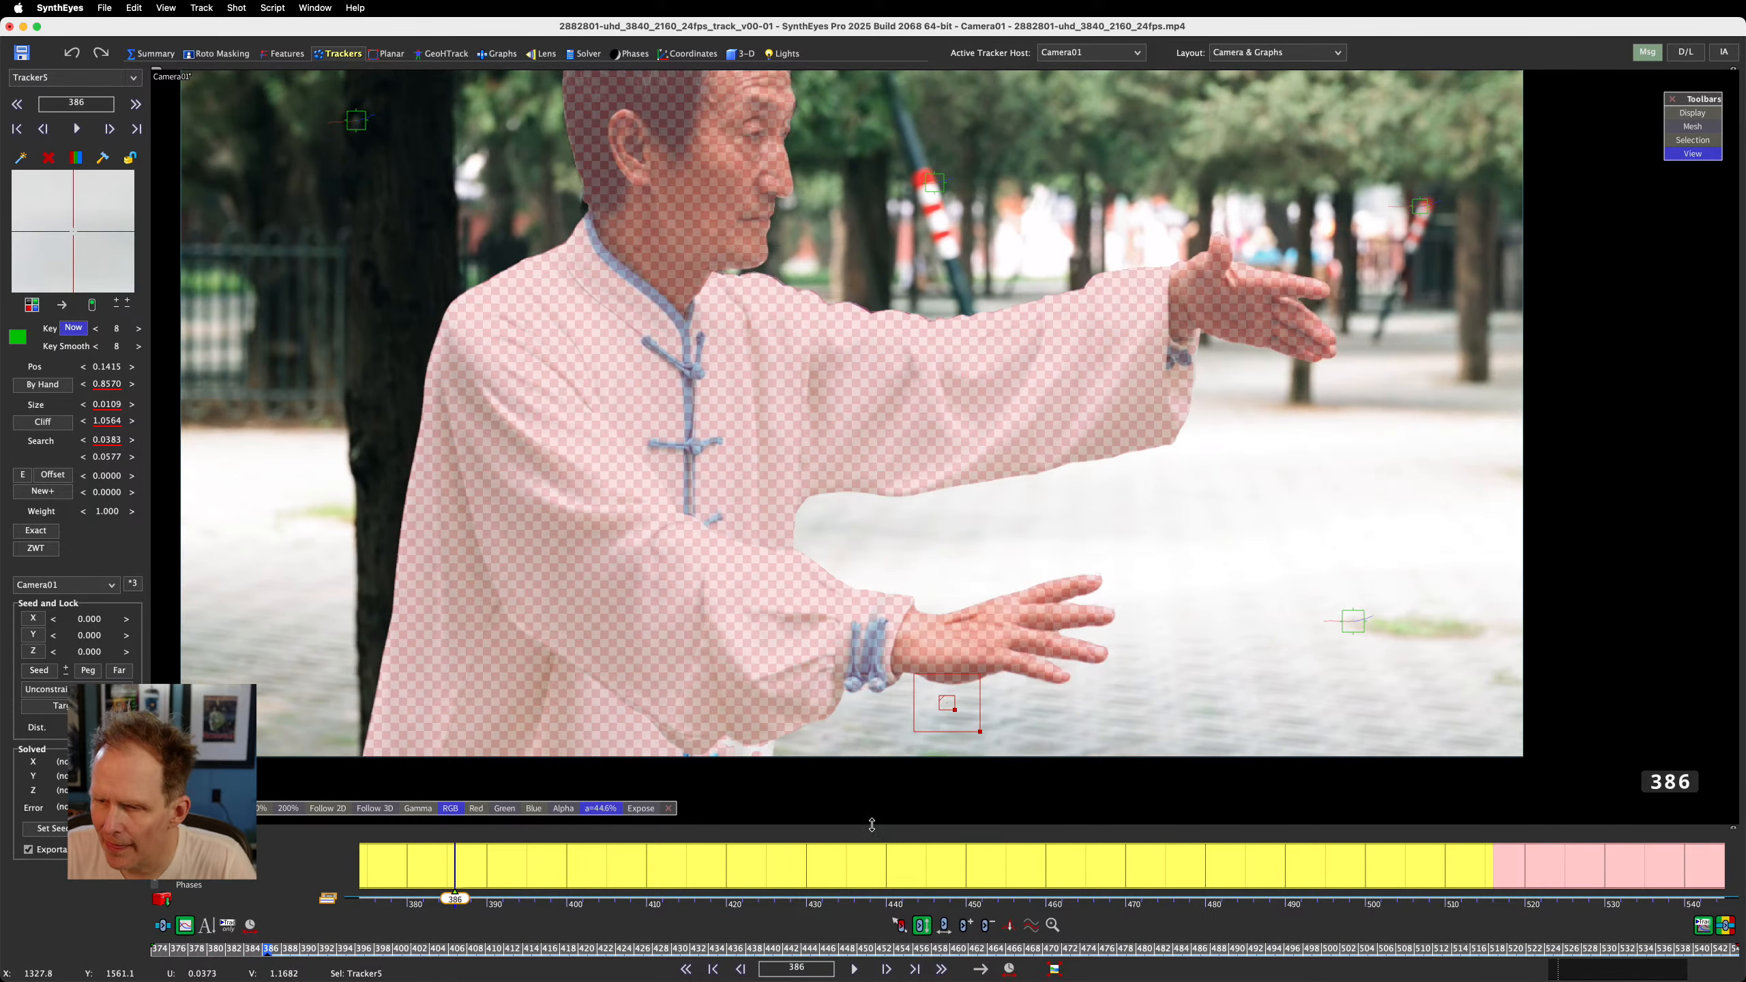
{"action": "key", "text": "space"}
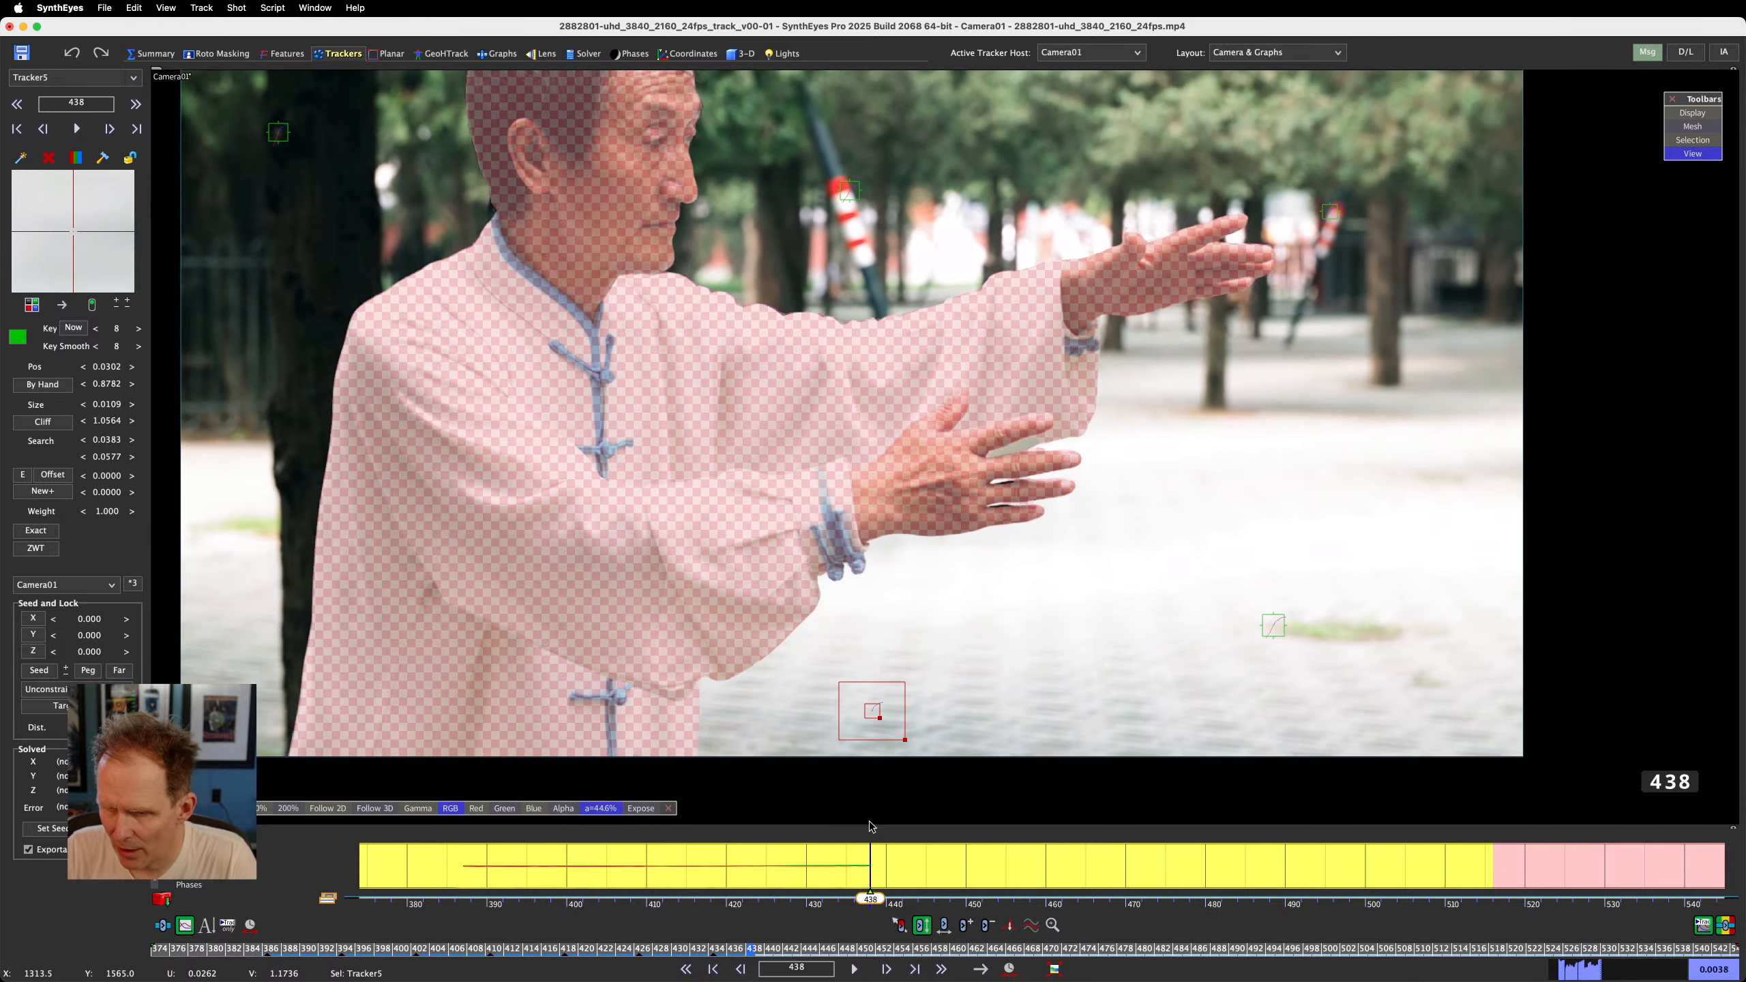
Turn on Follow 2D for the paving tracker and step back frame by frame from 438 to 374 to check its track
{"action": "key", "text": "5"}
{"action": "key", "text": "s"}
{"action": "key", "text": "s"}
{"action": "key", "text": "s"}
{"action": "key", "text": "s"}
{"action": "key", "text": "s"}
{"action": "key", "text": "s"}
{"action": "key", "text": "s"}
{"action": "key", "text": "s"}
{"action": "key", "text": "s"}
{"action": "key", "text": "s"}
{"action": "key", "text": "s"}
{"action": "key", "text": "s"}
{"action": "key", "text": "s"}
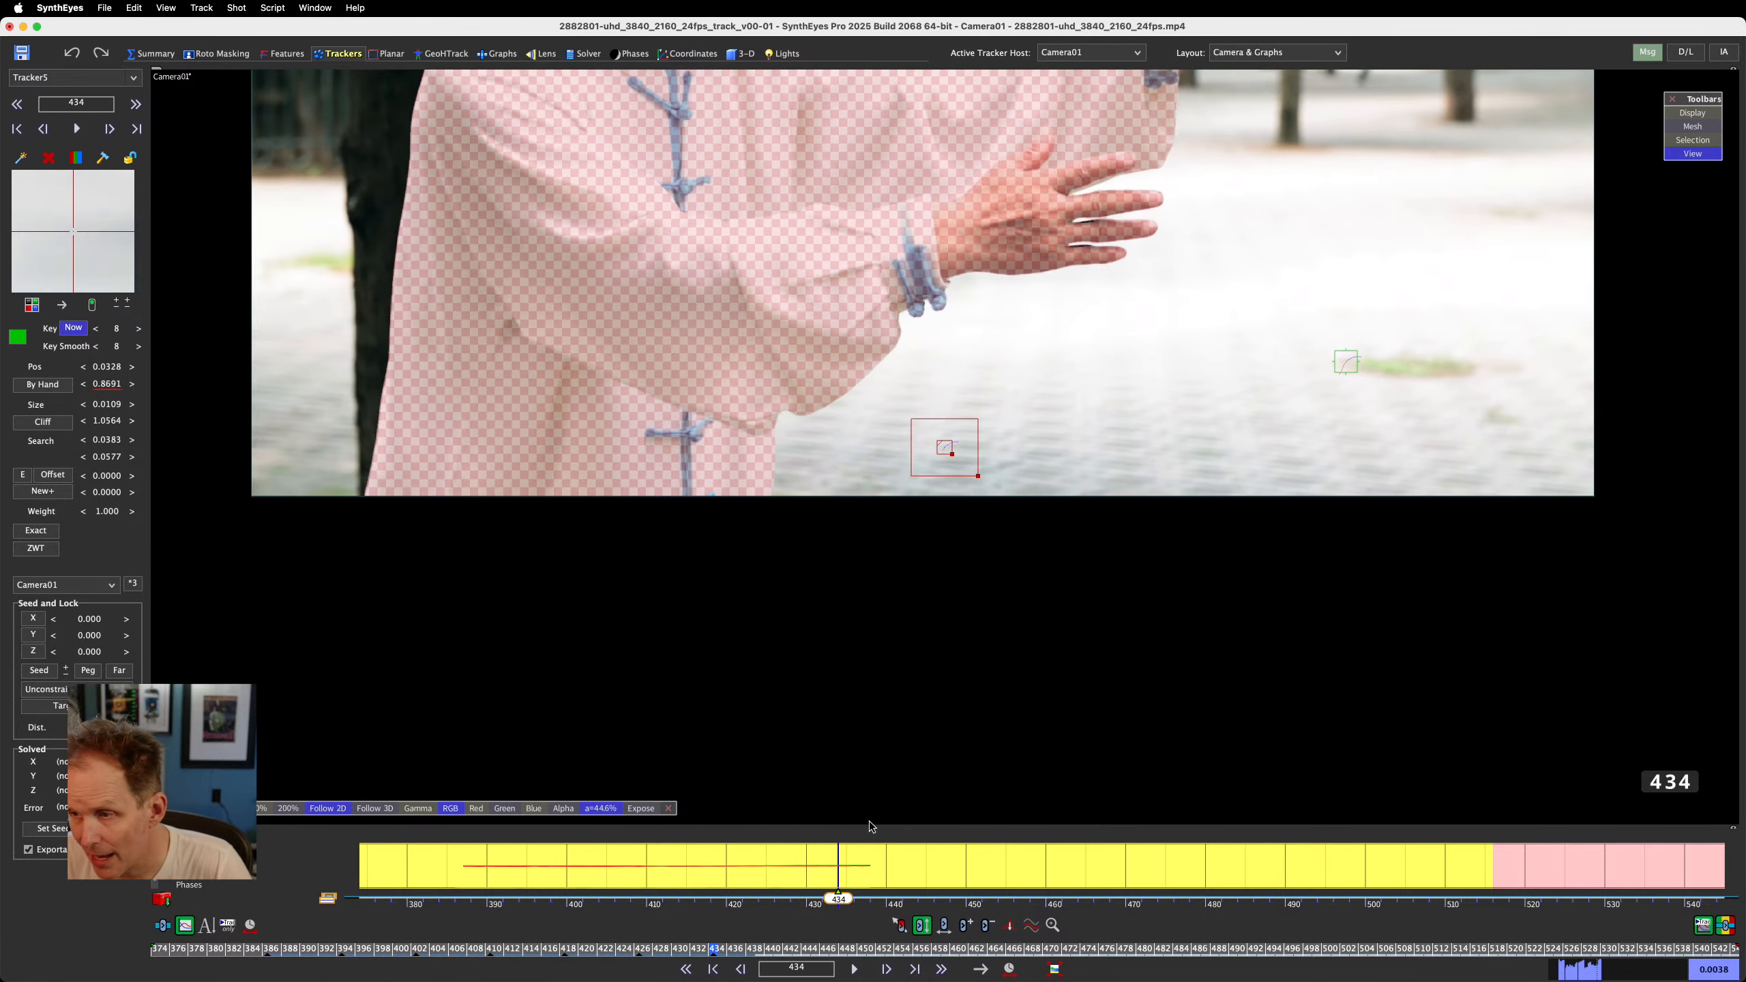
{"action": "key", "text": "s"}
{"action": "key", "text": "s"}
{"action": "key", "text": "s"}
{"action": "key", "text": "s"}
{"action": "key", "text": "s"}
{"action": "key", "text": "s"}
{"action": "key", "text": "s"}
{"action": "key", "text": "s"}
{"action": "key", "text": "s"}
{"action": "key", "text": "s"}
{"action": "key", "text": "s"}
{"action": "key", "text": "s"}
{"action": "key", "text": "s"}
{"action": "key", "text": "s"}
{"action": "key", "text": "s"}
{"action": "key", "text": "s"}
{"action": "key", "text": "s"}
{"action": "key", "text": "s"}
{"action": "key", "text": "s"}
{"action": "key", "text": "s"}
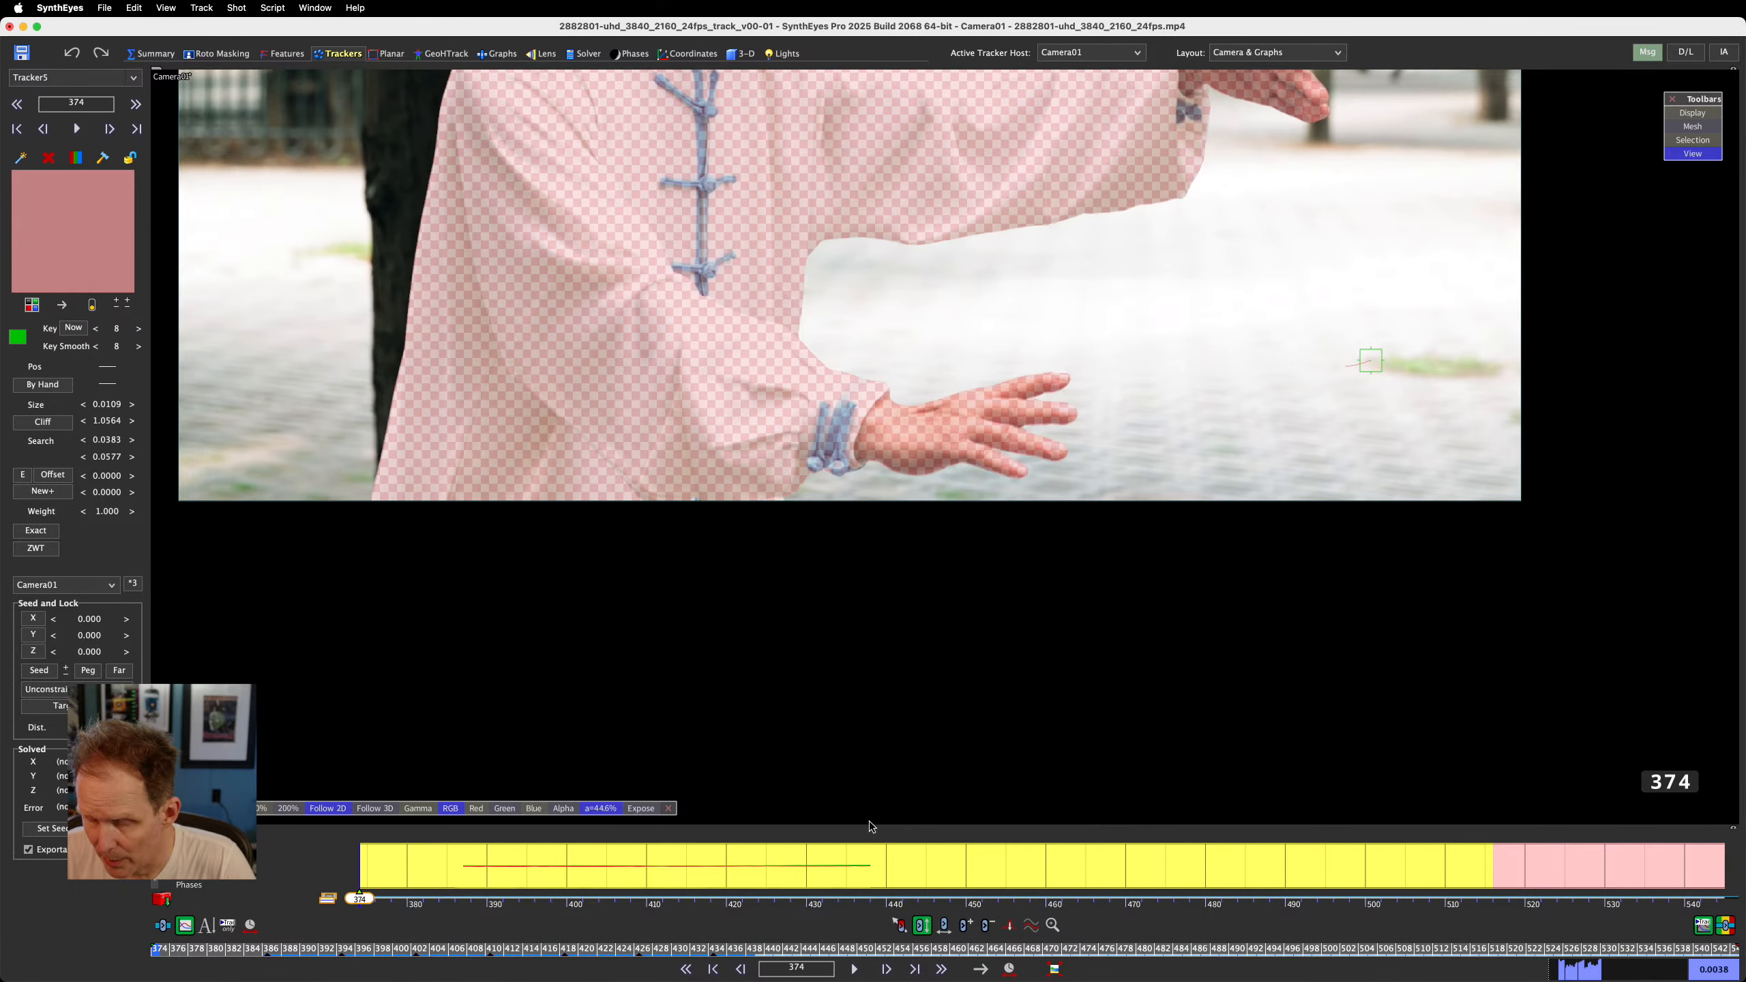
Track the paving tracker forward frame by frame from 374 to 544 and lock it
{"action": "key", "text": "d"}
{"action": "key", "text": "d"}
{"action": "key", "text": "d"}
{"action": "key", "text": "d"}
{"action": "key", "text": "d"}
{"action": "key", "text": "d"}
{"action": "key", "text": "d"}
{"action": "key", "text": "d"}
{"action": "key", "text": "d"}
{"action": "key", "text": "d"}
{"action": "key", "text": "d"}
{"action": "key", "text": "d"}
{"action": "key", "text": "d"}
{"action": "key", "text": "d"}
{"action": "key", "text": "d"}
{"action": "key", "text": "d"}
{"action": "key", "text": "d"}
{"action": "key", "text": "d"}
{"action": "key", "text": "d"}
{"action": "key", "text": "d"}
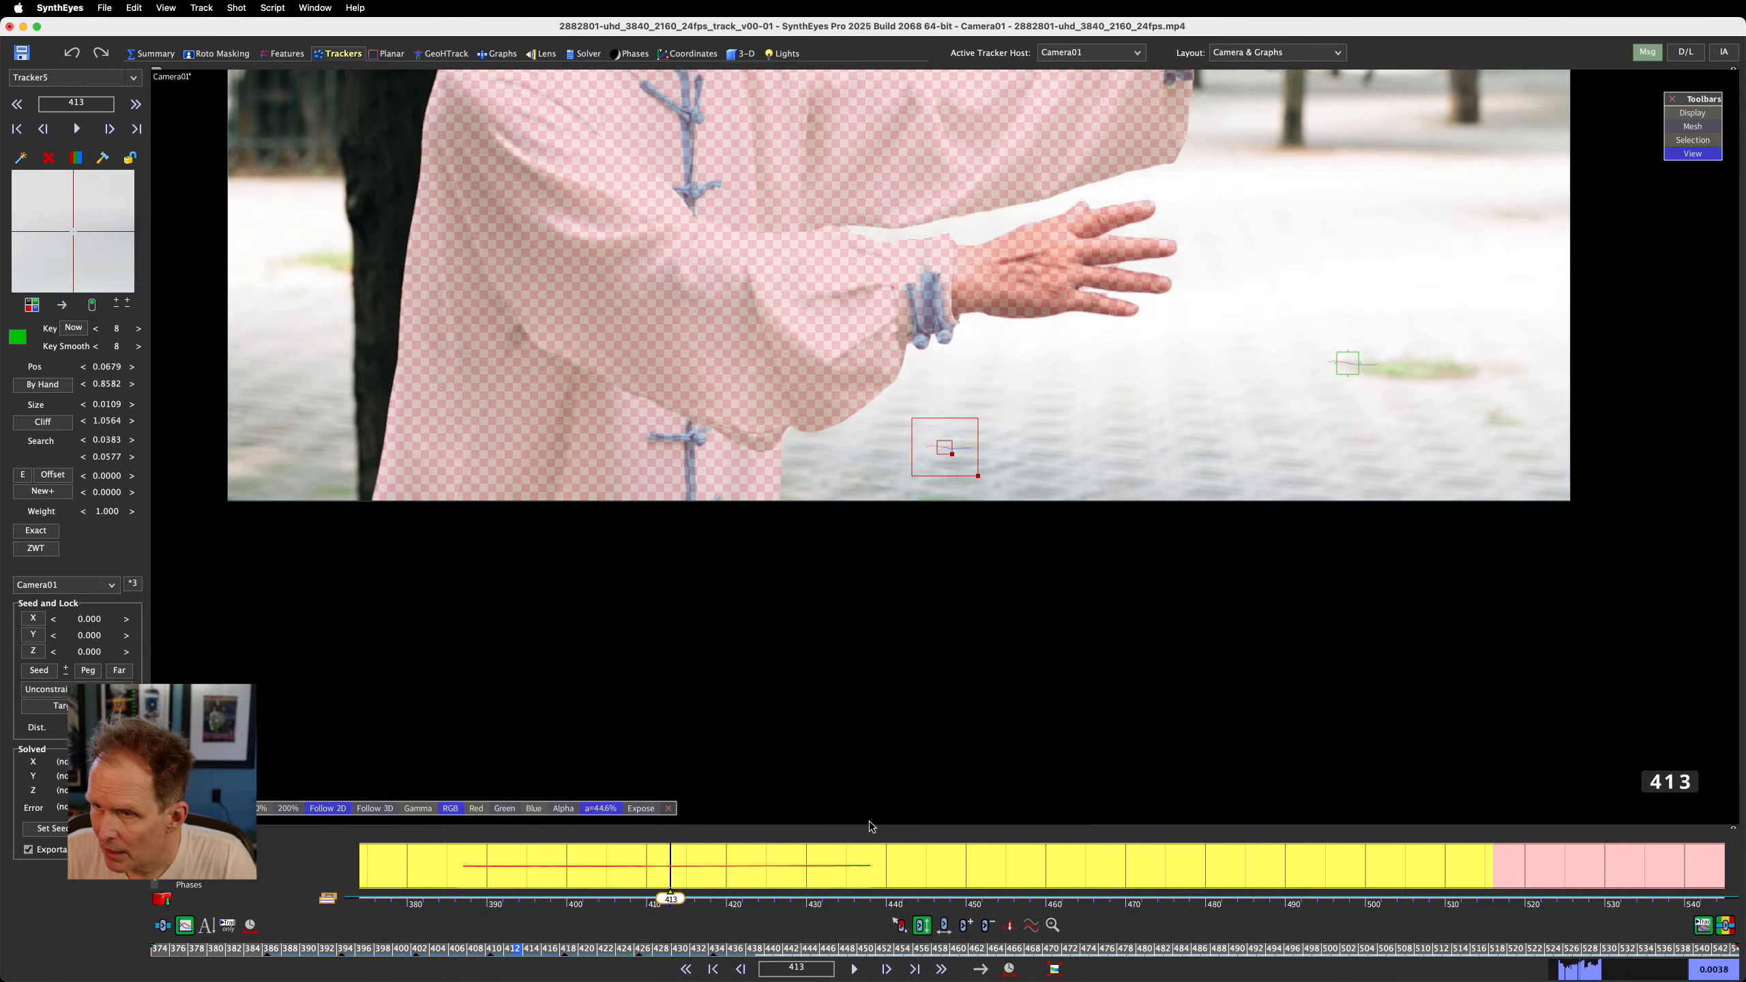
{"action": "key", "text": "d"}
{"action": "key", "text": "d"}
{"action": "key", "text": "d"}
{"action": "key", "text": "d"}
{"action": "key", "text": "d"}
{"action": "key", "text": "d"}
{"action": "key", "text": "d"}
{"action": "key", "text": "d"}
{"action": "key", "text": "d"}
{"action": "key", "text": "d"}
{"action": "key", "text": "d"}
{"action": "key", "text": "d"}
{"action": "key", "text": "d"}
{"action": "key", "text": "d"}
{"action": "key", "text": "d"}
{"action": "key", "text": "d"}
{"action": "key", "text": "d"}
{"action": "key", "text": "d"}
{"action": "key", "text": "d"}
{"action": "key", "text": "d"}
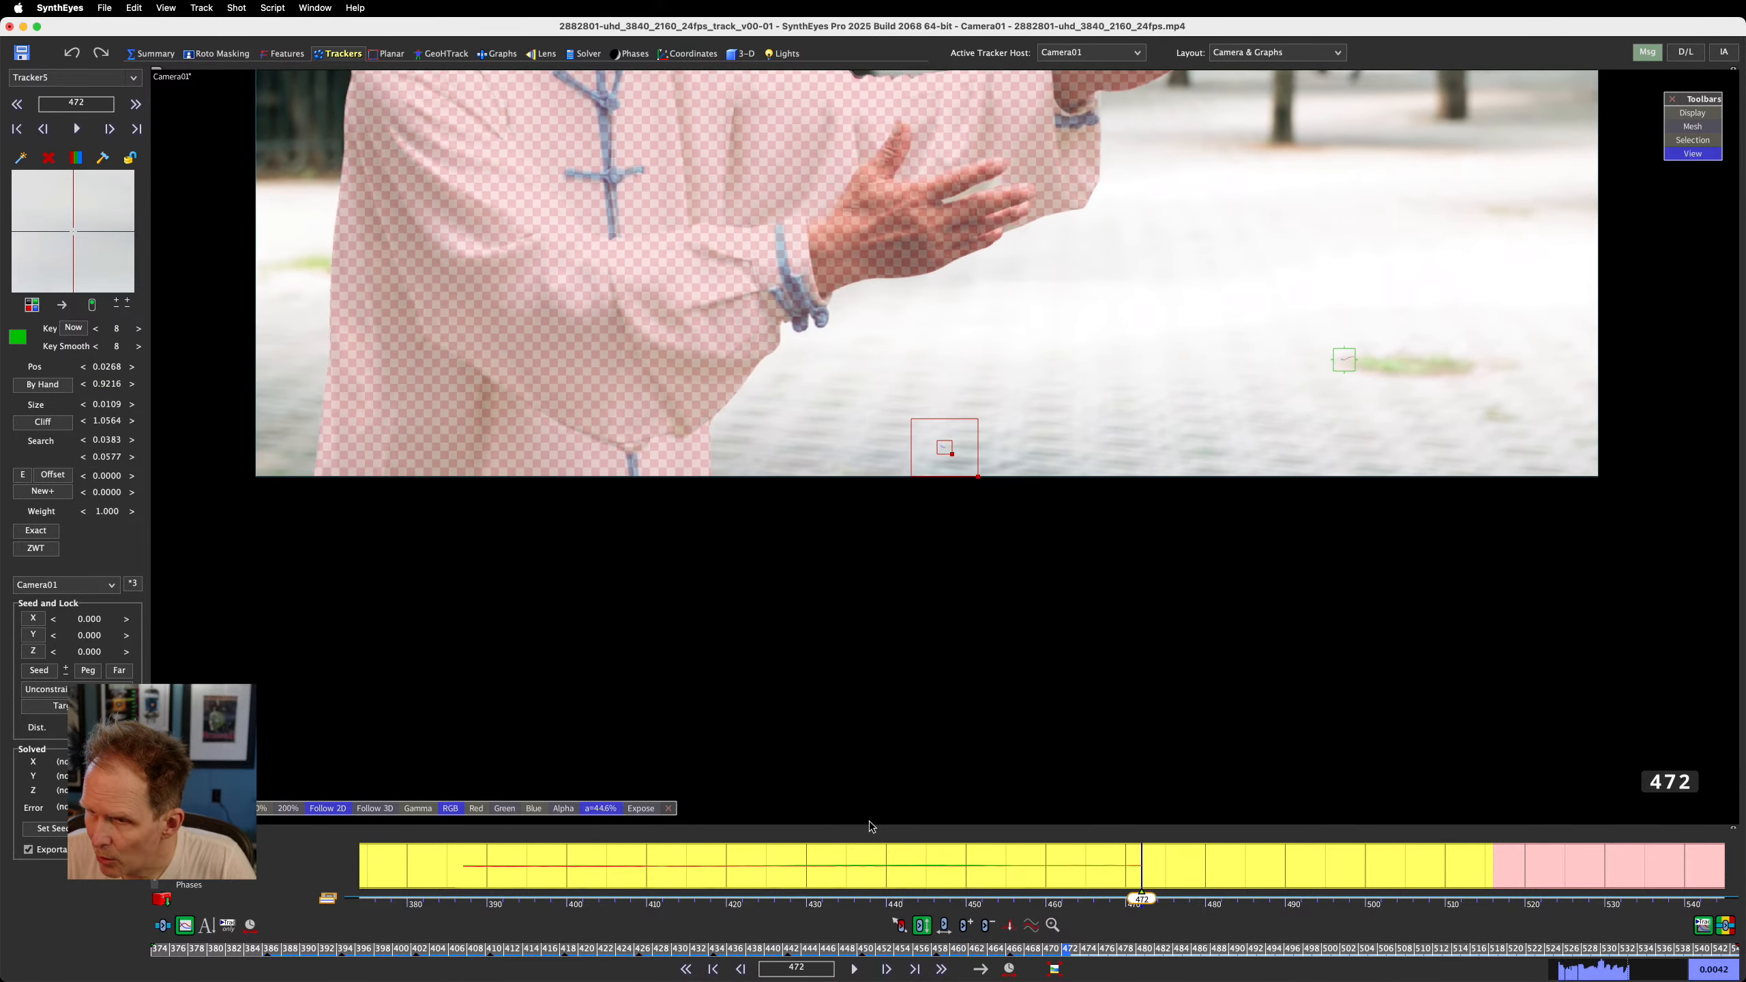
{"action": "key", "text": "d"}
{"action": "key", "text": "d"}
{"action": "key", "text": "d"}
{"action": "key", "text": "d"}
{"action": "key", "text": "d"}
{"action": "key", "text": "d"}
{"action": "key", "text": "d"}
{"action": "key", "text": "d"}
{"action": "key", "text": "d"}
{"action": "key", "text": "d"}
{"action": "key", "text": "d"}
{"action": "key", "text": "d"}
{"action": "key", "text": "d"}
{"action": "key", "text": "d"}
{"action": "key", "text": "d"}
{"action": "key", "text": "d"}
{"action": "key", "text": "d"}
{"action": "key", "text": "d"}
{"action": "key", "text": "d"}
{"action": "key", "text": "d"}
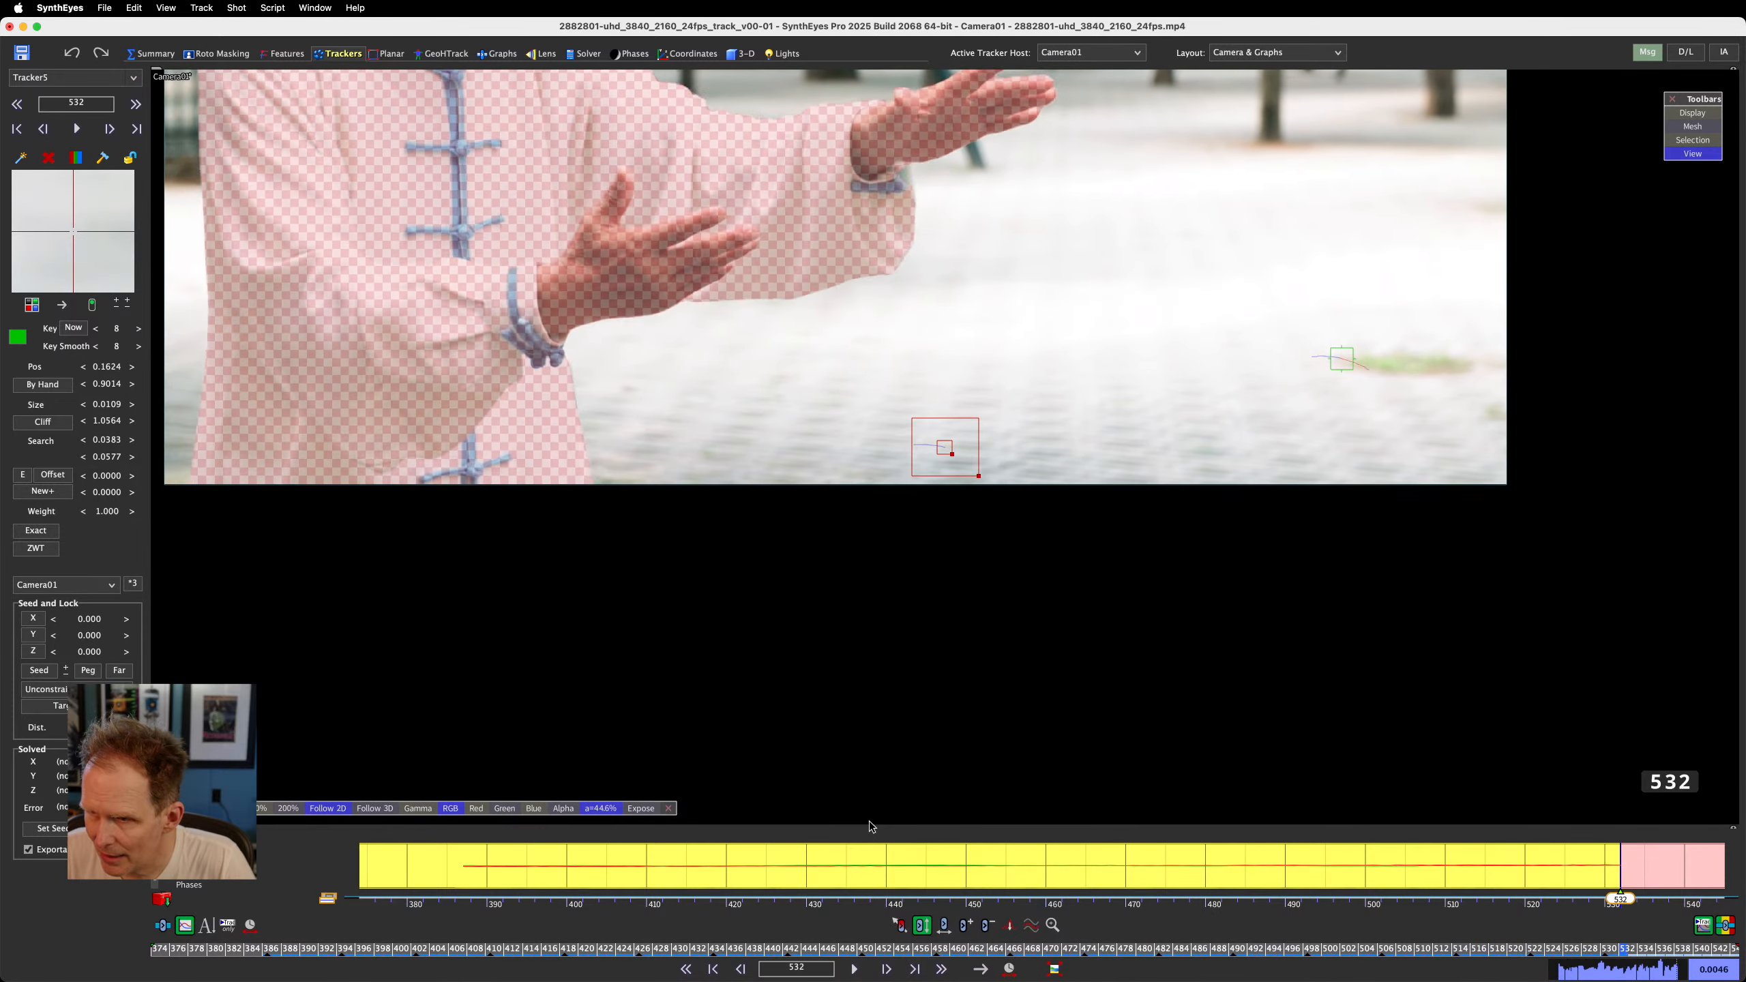
{"action": "key", "text": "d"}
{"action": "key", "text": "d"}
{"action": "key", "text": "d"}
{"action": "key", "text": "d"}
{"action": "key", "text": "d"}
{"action": "key", "text": "d"}
{"action": "key", "text": "d"}
{"action": "key", "text": "d"}
{"action": "key", "text": "d"}
{"action": "key", "text": "d"}
{"action": "key", "text": "d"}
{"action": "key", "text": "d"}
{"action": "left_click", "coordinate": [869, 823]}
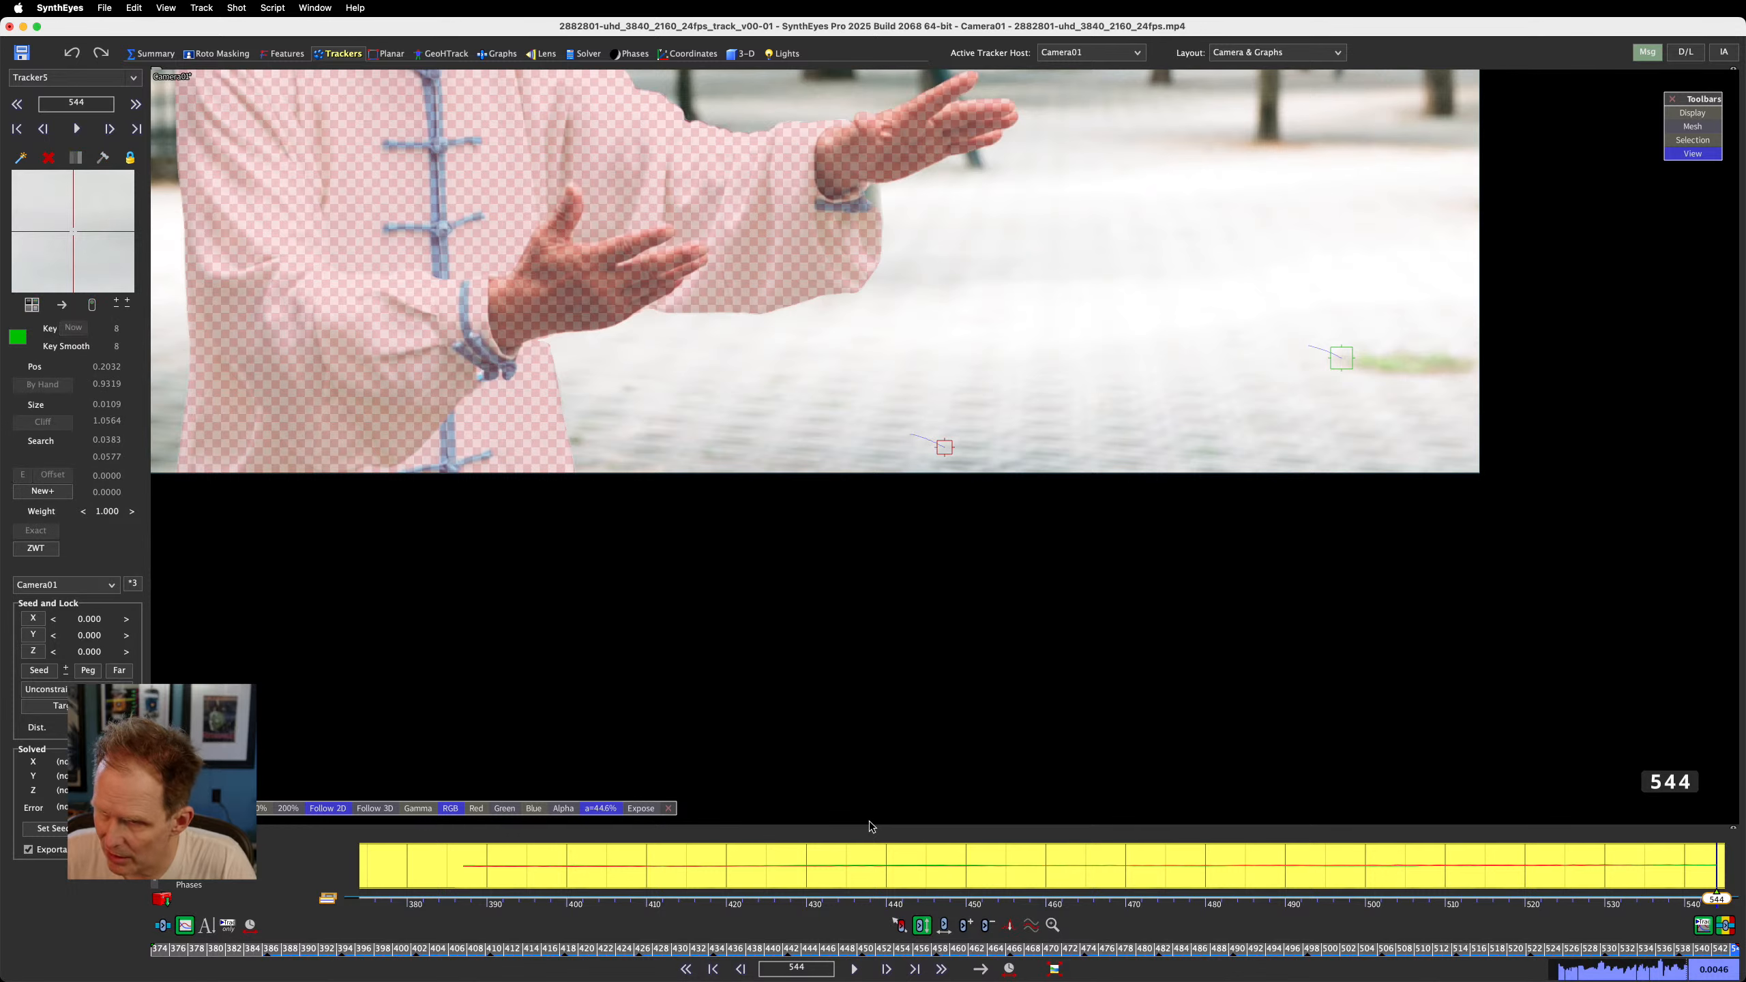
{"action": "scroll", "coordinate": [1145, 538], "scroll_direction": "down", "scroll_amount": 4}
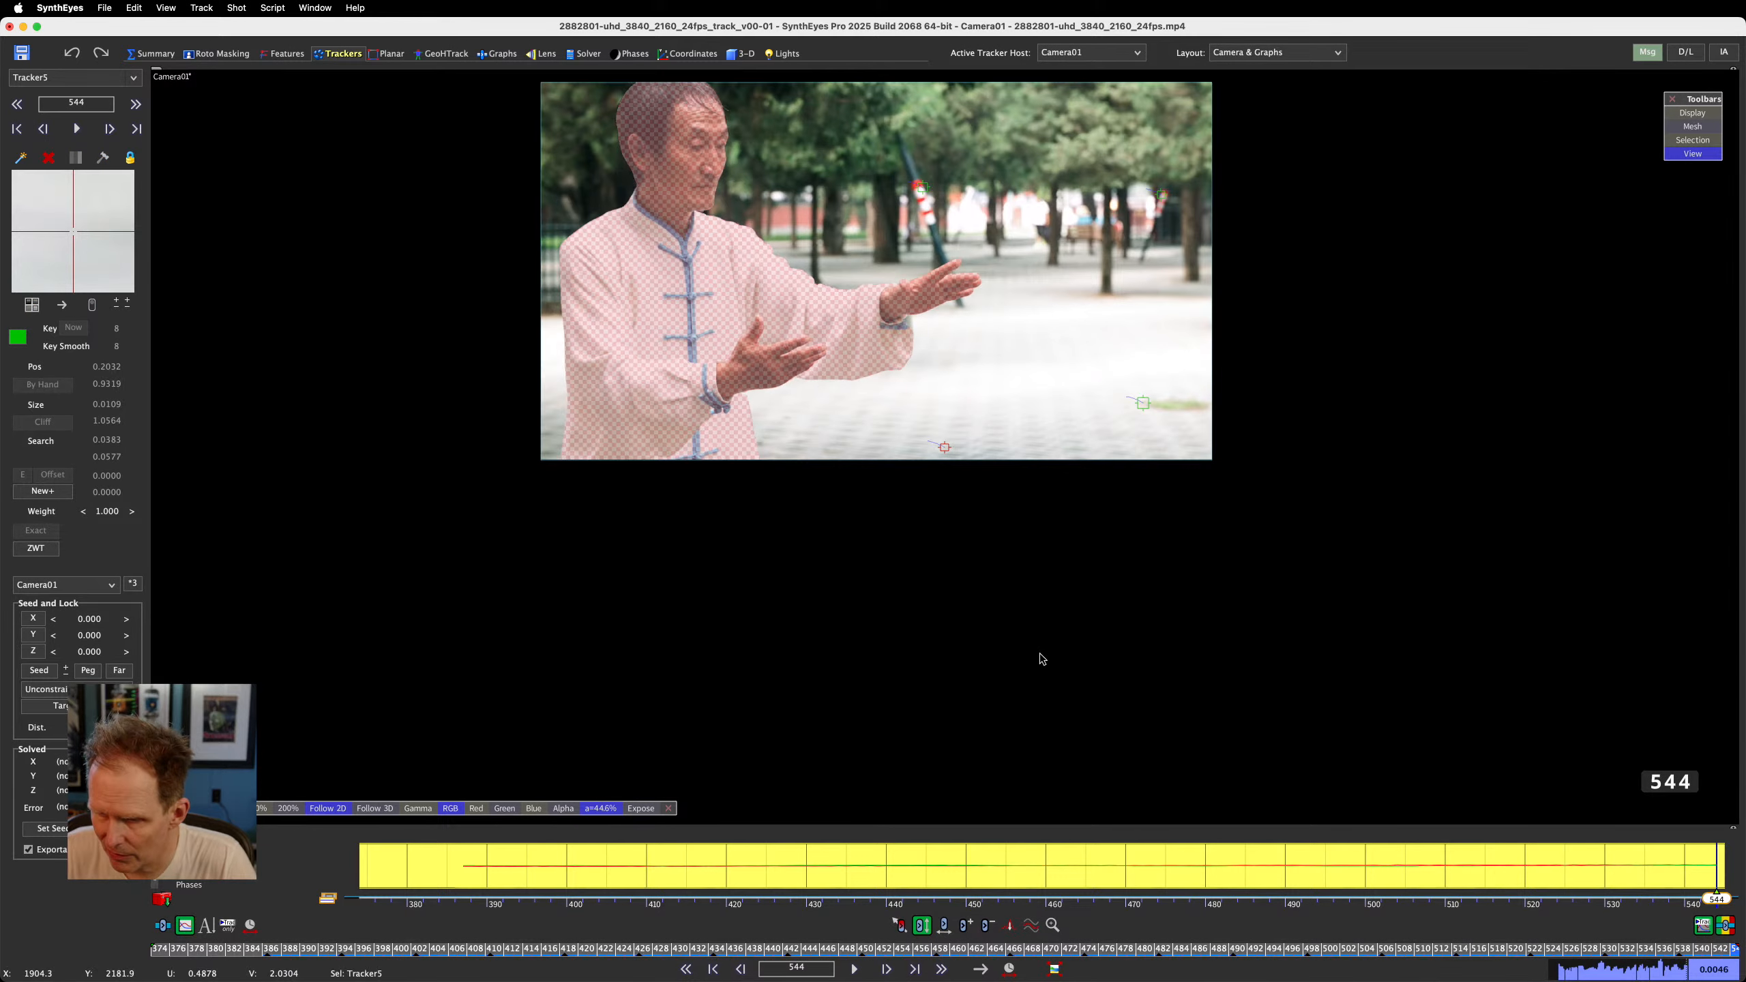
At frame 374, place a tracker at the fence base beside the tree trunk, enlarge it to about 0.0146, and track it to frame 482
{"action": "left_click_drag", "start_coordinate": [886, 948], "coordinate": [159, 956]}
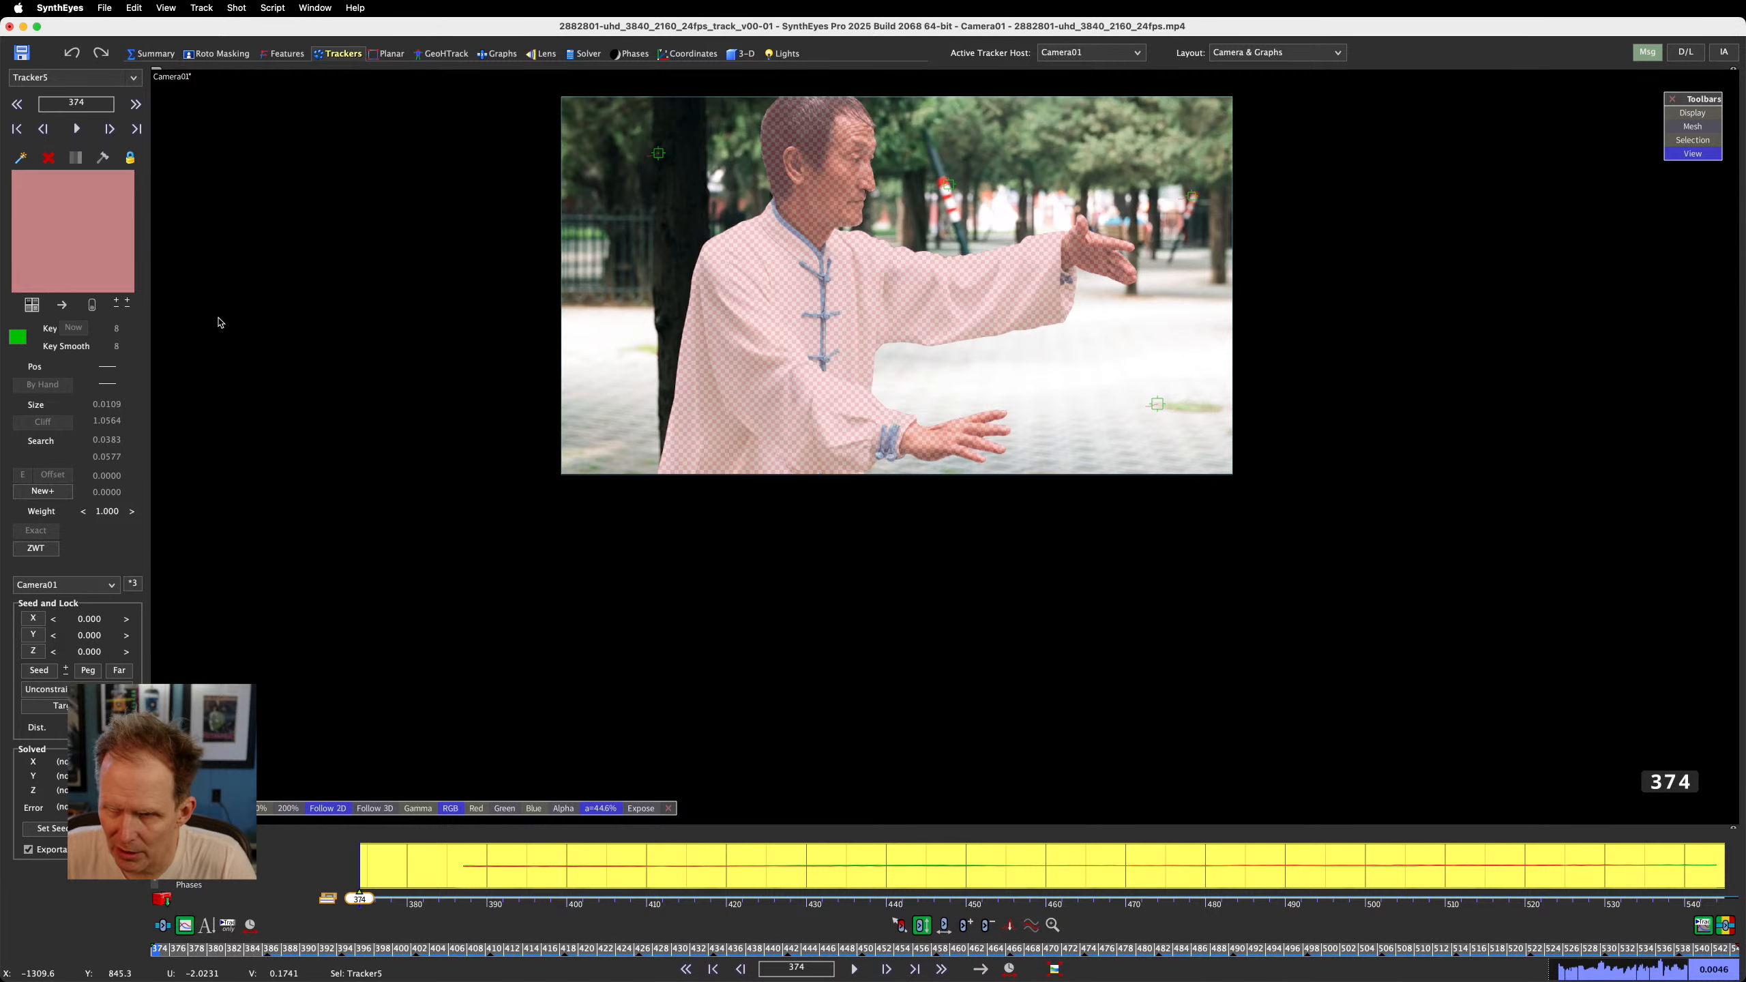
{"action": "left_click", "coordinate": [644, 305]}
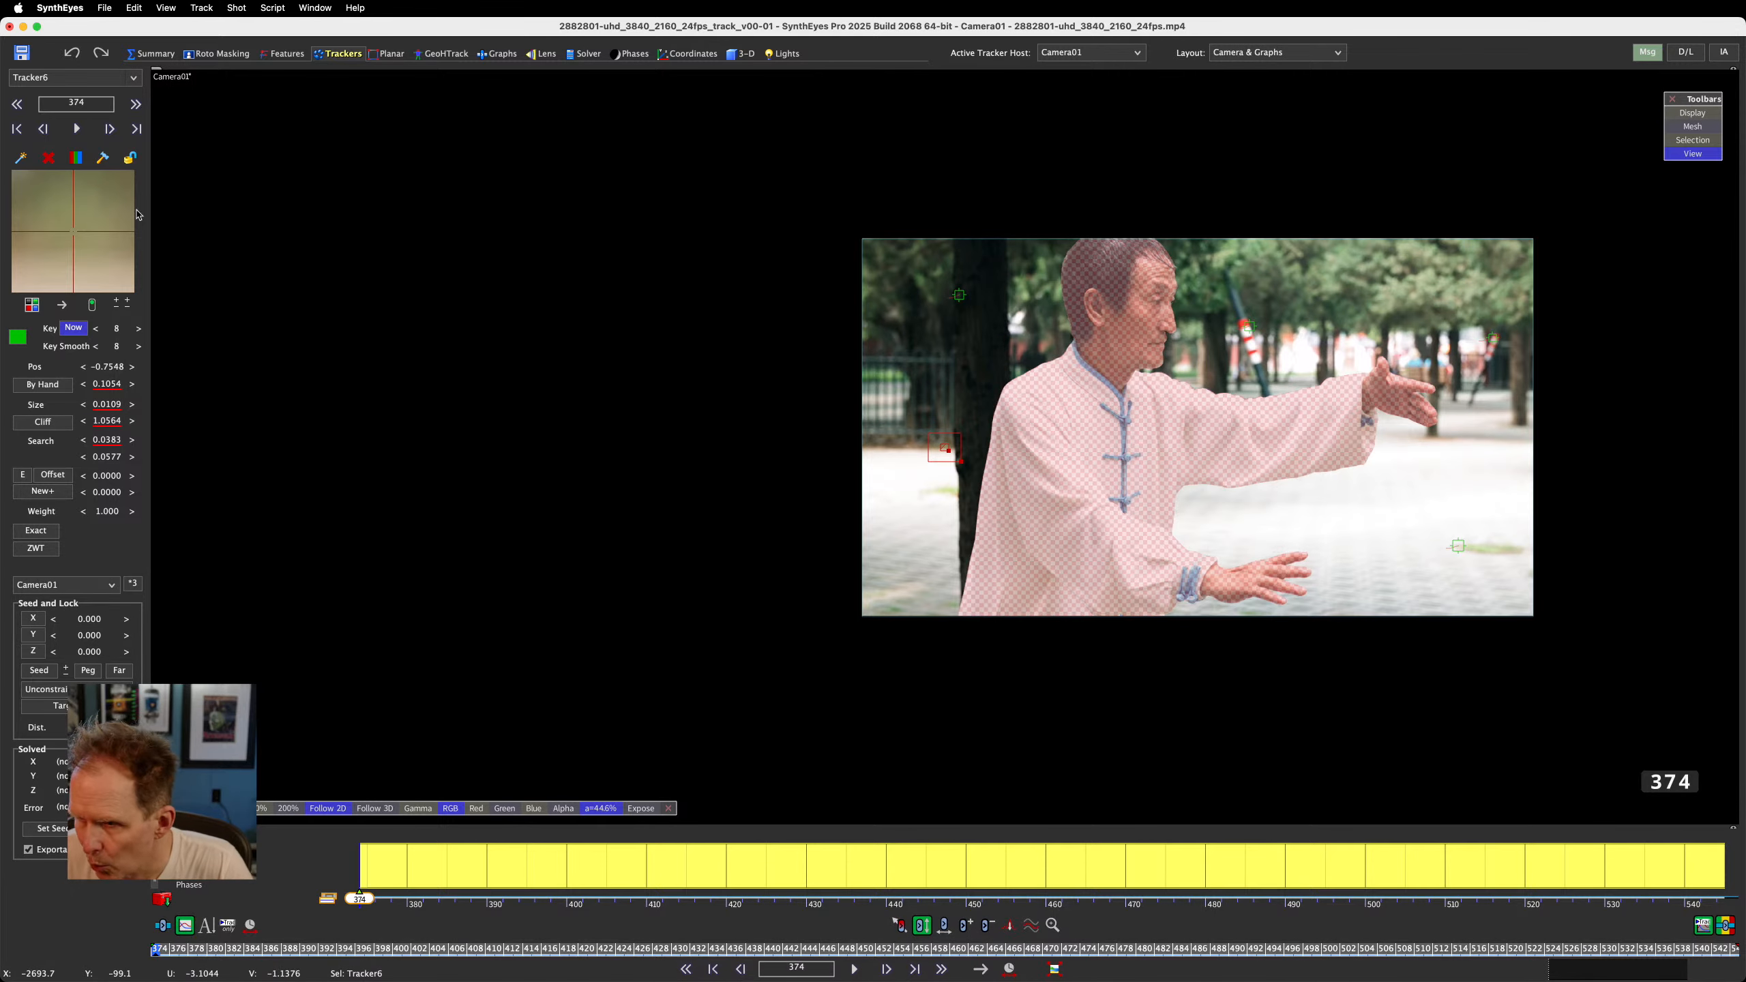
{"action": "scroll", "coordinate": [989, 463], "scroll_direction": "up", "scroll_amount": 5}
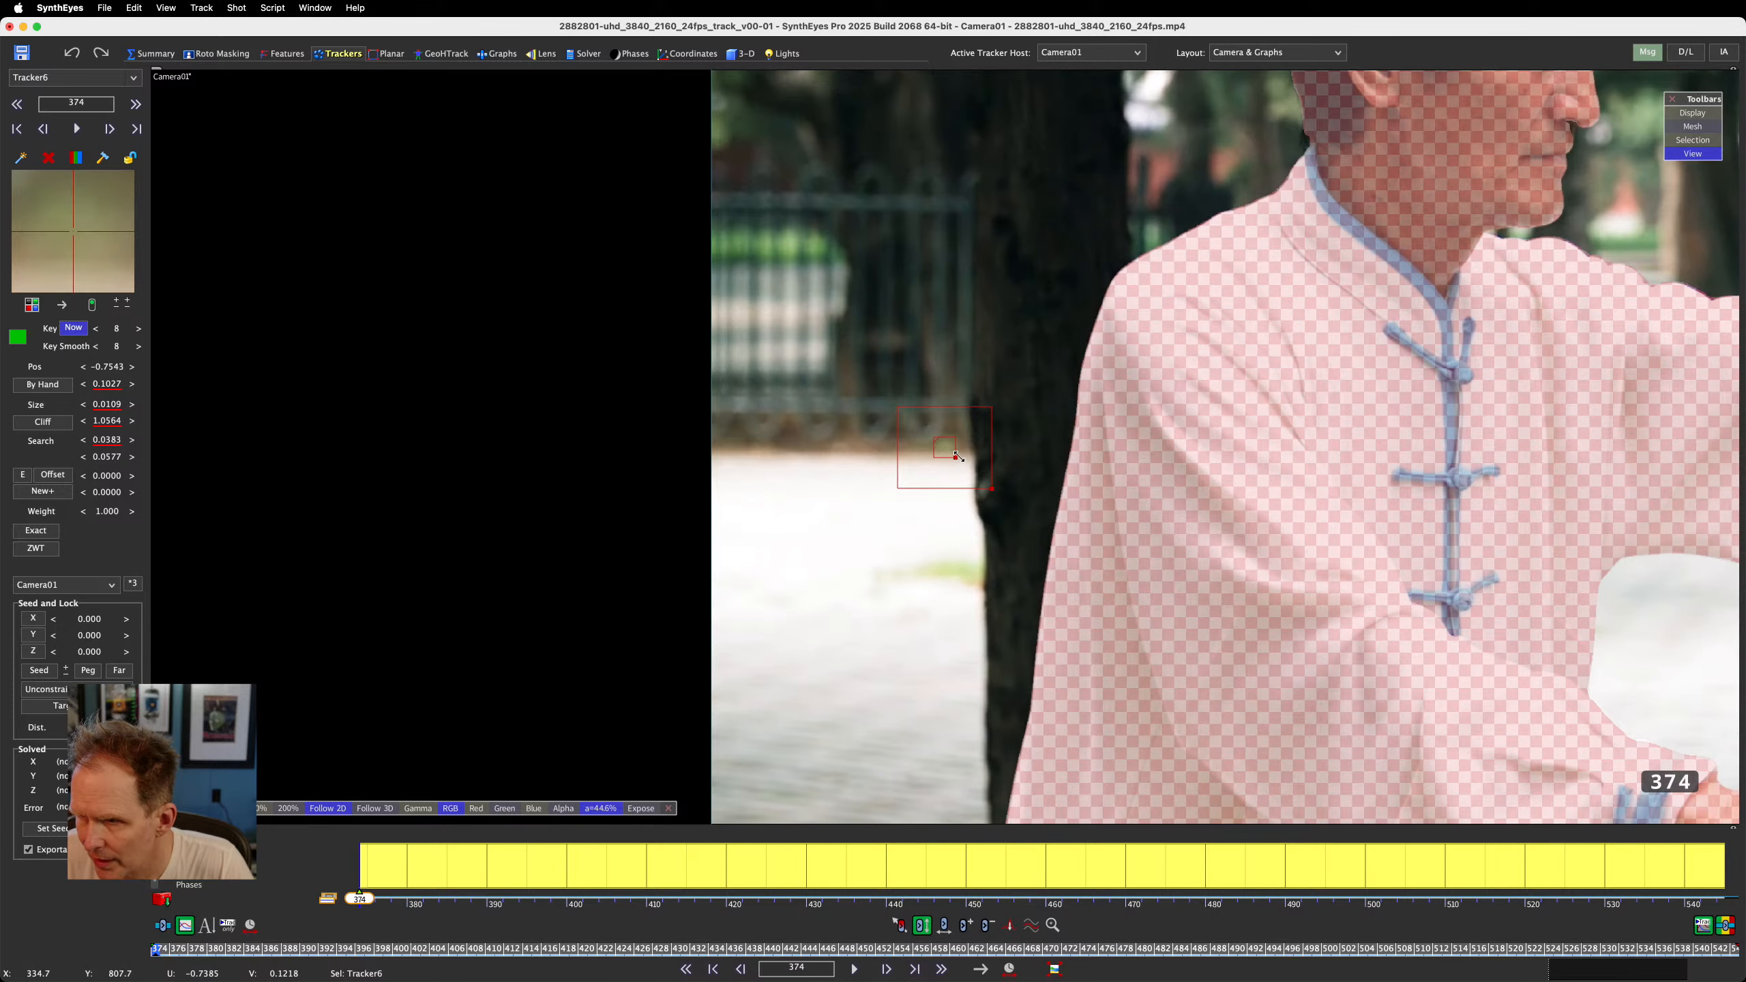
{"action": "left_click_drag", "start_coordinate": [958, 455], "coordinate": [960, 461]}
{"action": "key", "text": "space"}
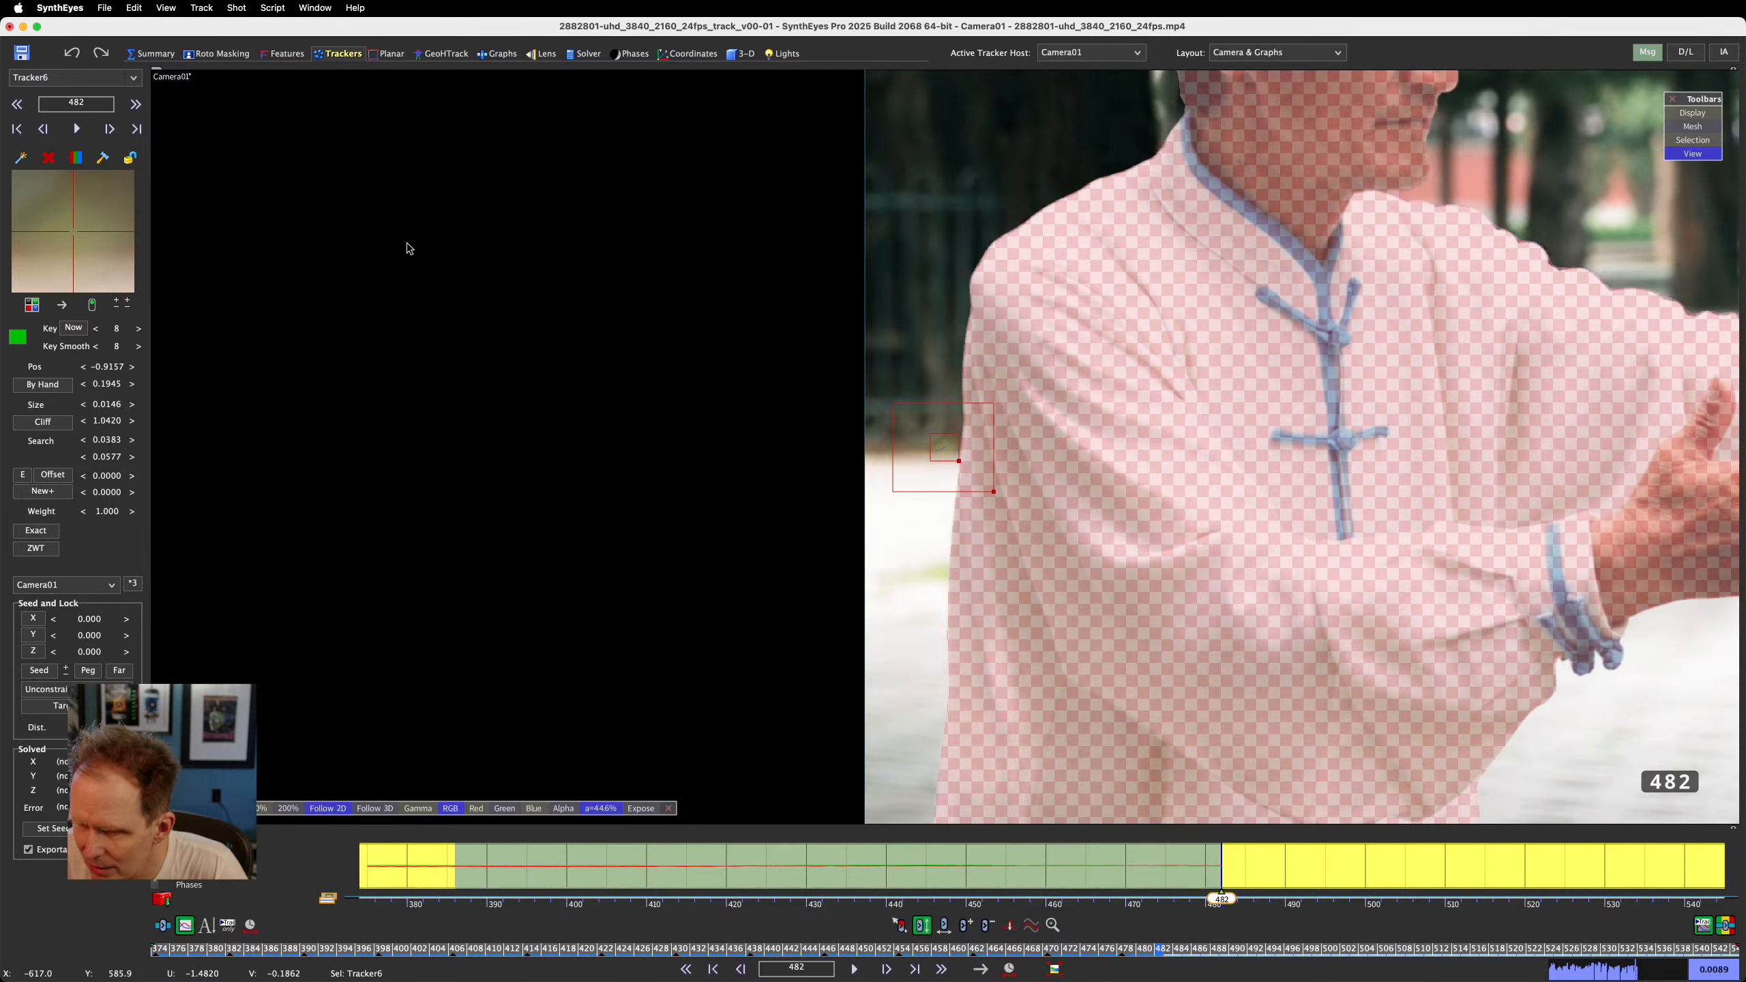
{"action": "scroll", "coordinate": [72, 229], "scroll_direction": "down", "scroll_amount": 1}
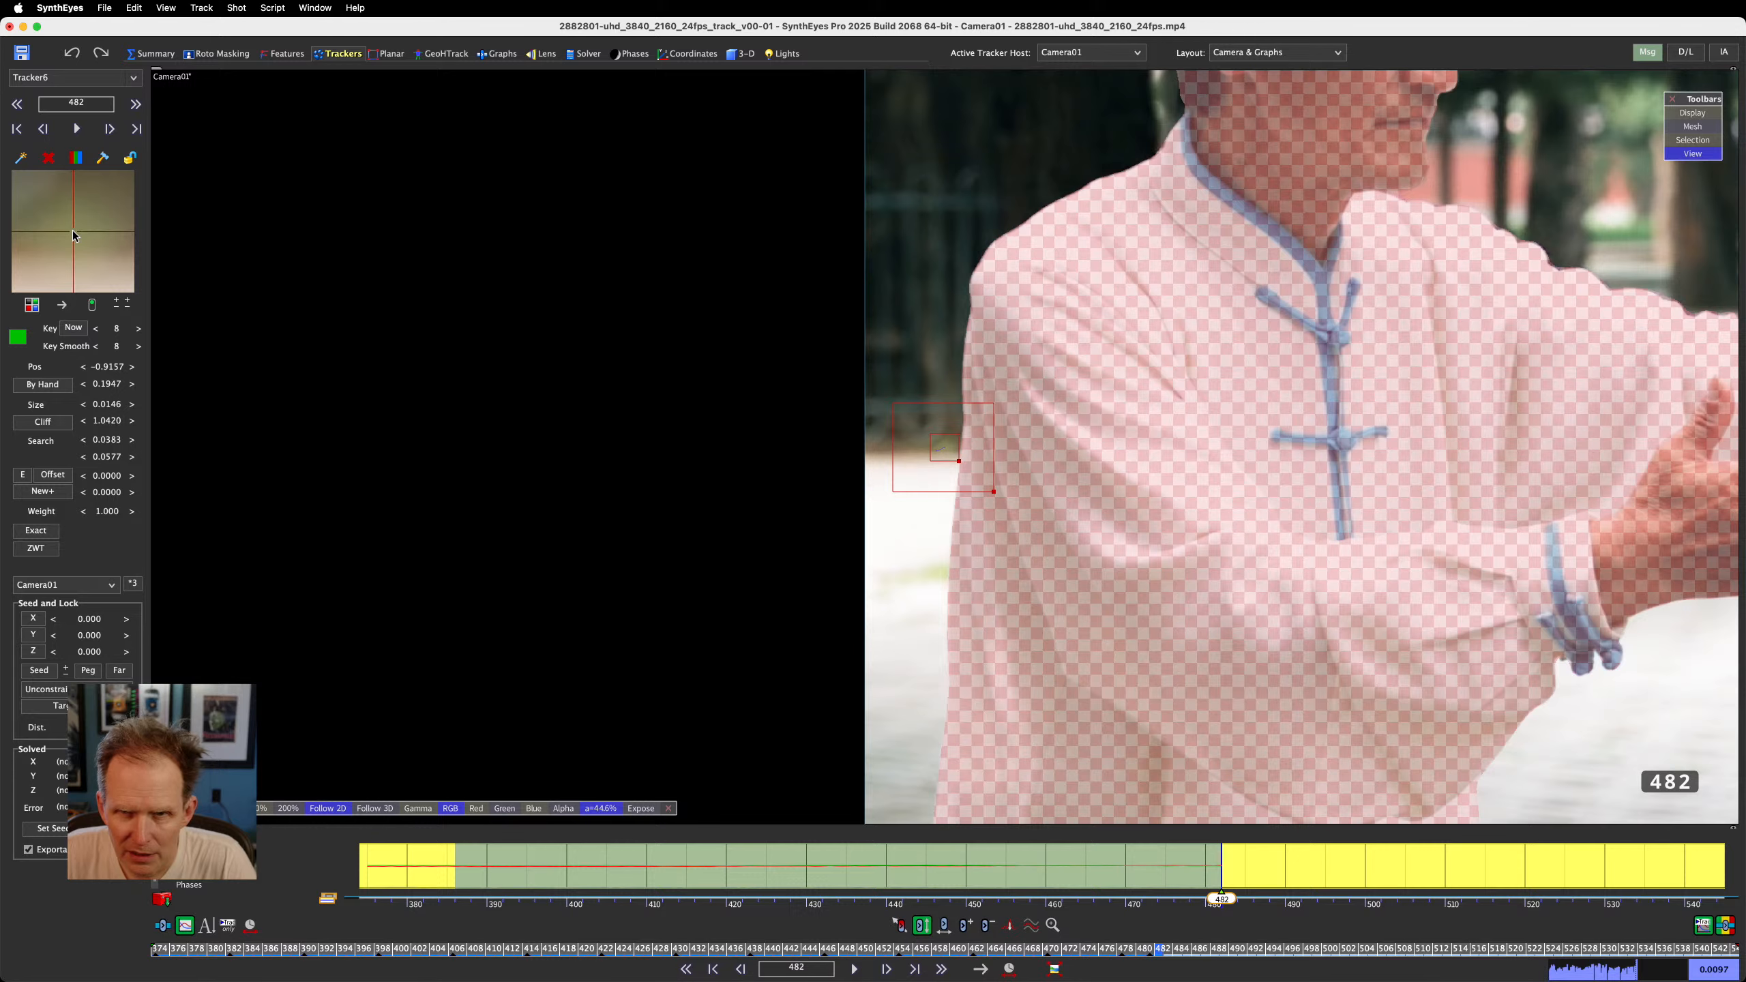
Disable the fence-base tracker at frame 482 where the man covers it, advance to frame 544, and lock the tracker
{"action": "left_click", "coordinate": [91, 301]}
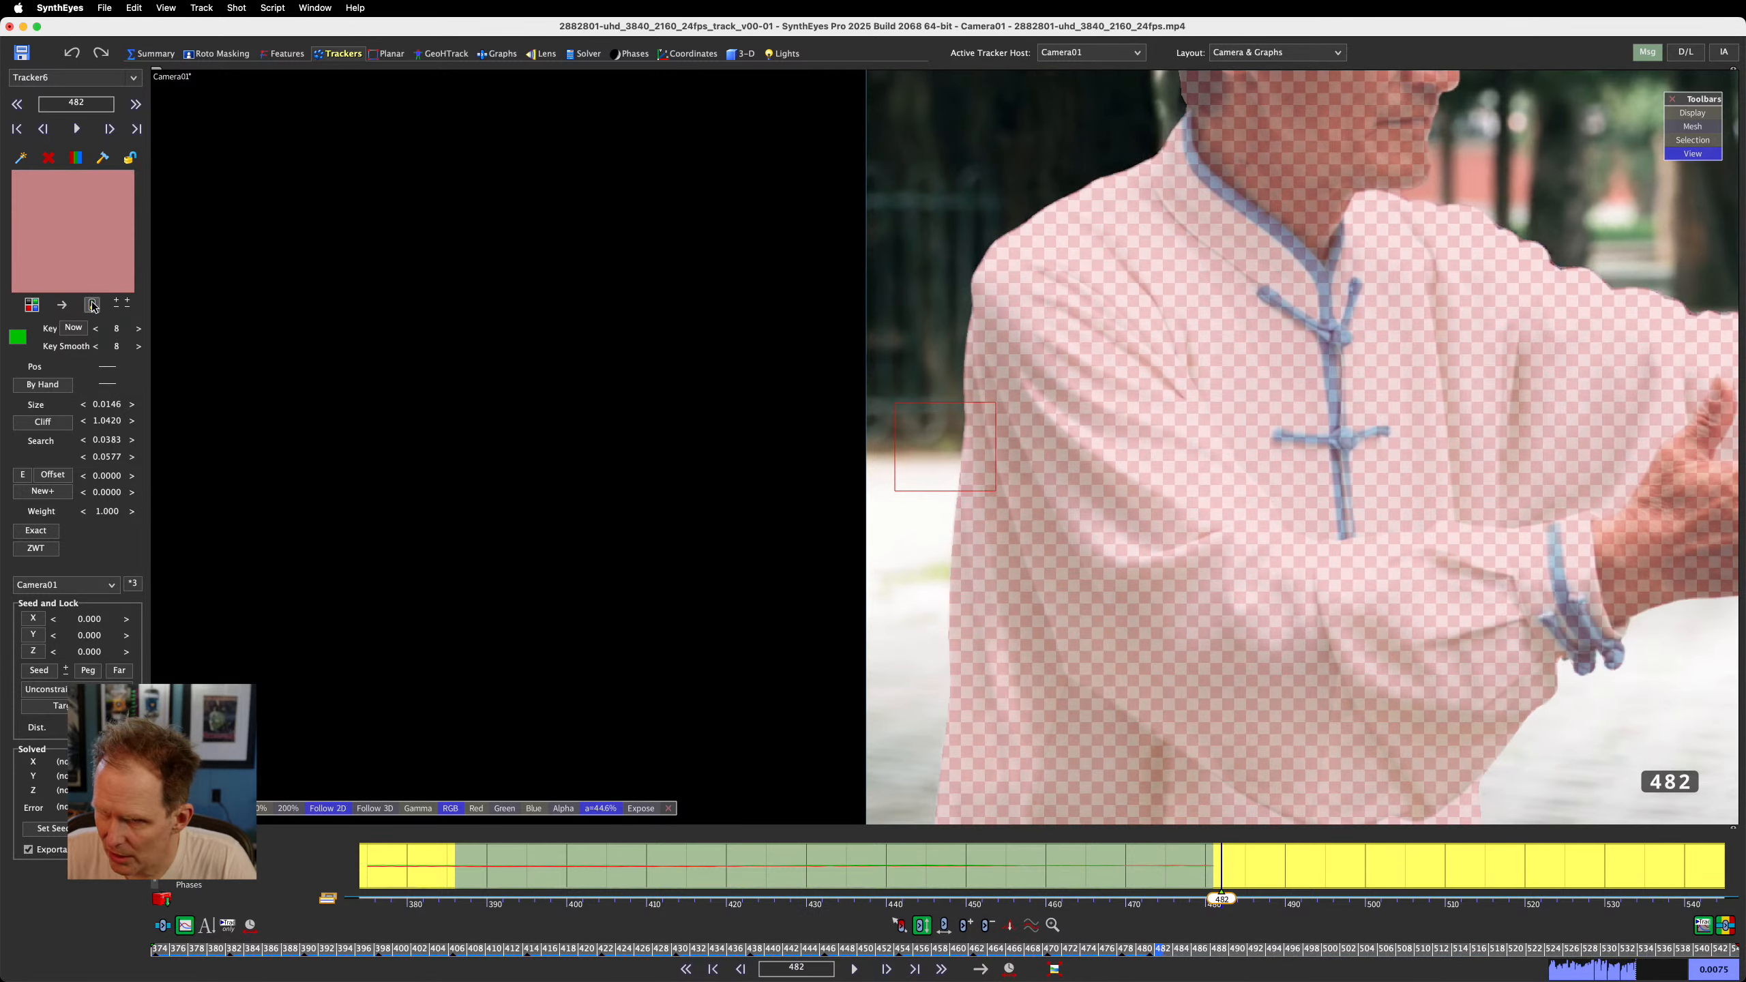
{"action": "key", "text": "d"}
{"action": "key", "text": "d"}
{"action": "key", "text": "d"}
{"action": "key", "text": "d"}
{"action": "key", "text": "d"}
{"action": "key", "text": "d"}
{"action": "key", "text": "d"}
{"action": "key", "text": "d"}
{"action": "key", "text": "d"}
{"action": "key", "text": "d"}
{"action": "key", "text": "d"}
{"action": "key", "text": "d"}
{"action": "key", "text": "d"}
{"action": "key", "text": "d"}
{"action": "key", "text": "d"}
{"action": "key", "text": "d"}
{"action": "key", "text": "d"}
{"action": "key", "text": "d"}
{"action": "key", "text": "d"}
{"action": "key", "text": "d"}
{"action": "key", "text": "d"}
{"action": "key", "text": "d"}
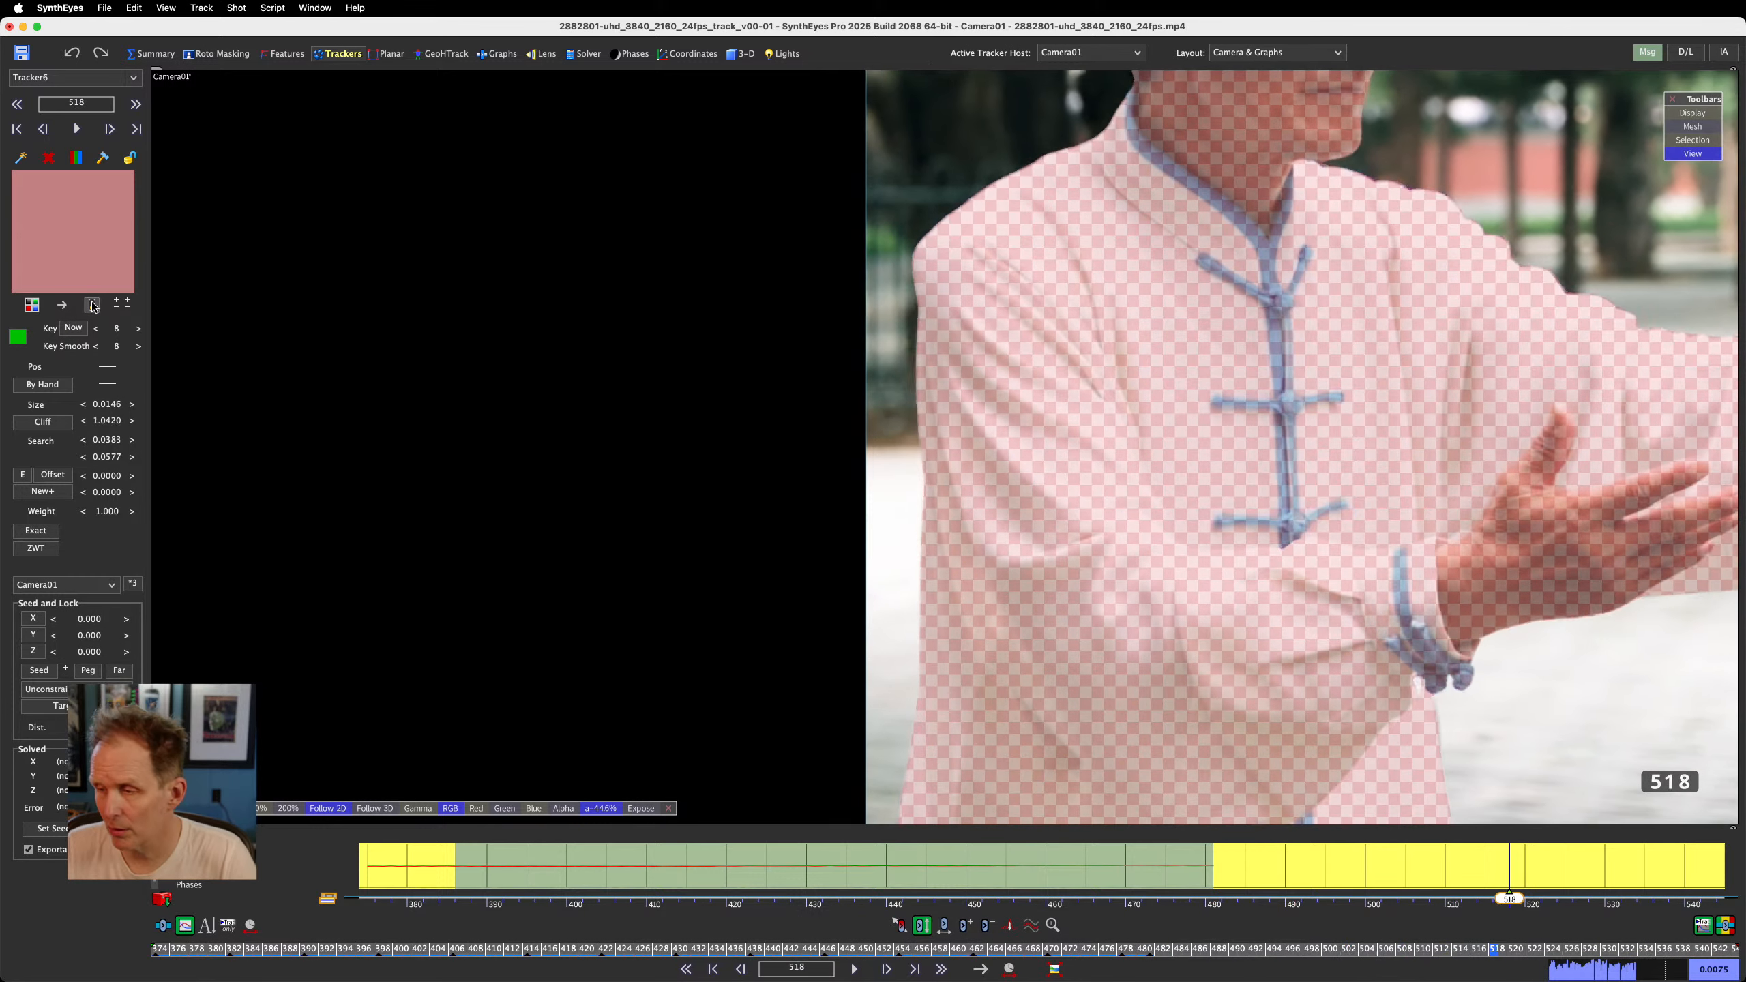
{"action": "key", "text": "d"}
{"action": "key", "text": "d"}
{"action": "key", "text": "d"}
{"action": "key", "text": "d"}
{"action": "key", "text": "d"}
{"action": "key", "text": "d"}
{"action": "key", "text": "d"}
{"action": "key", "text": "d"}
{"action": "key", "text": "d"}
{"action": "key", "text": "d"}
{"action": "key", "text": "d"}
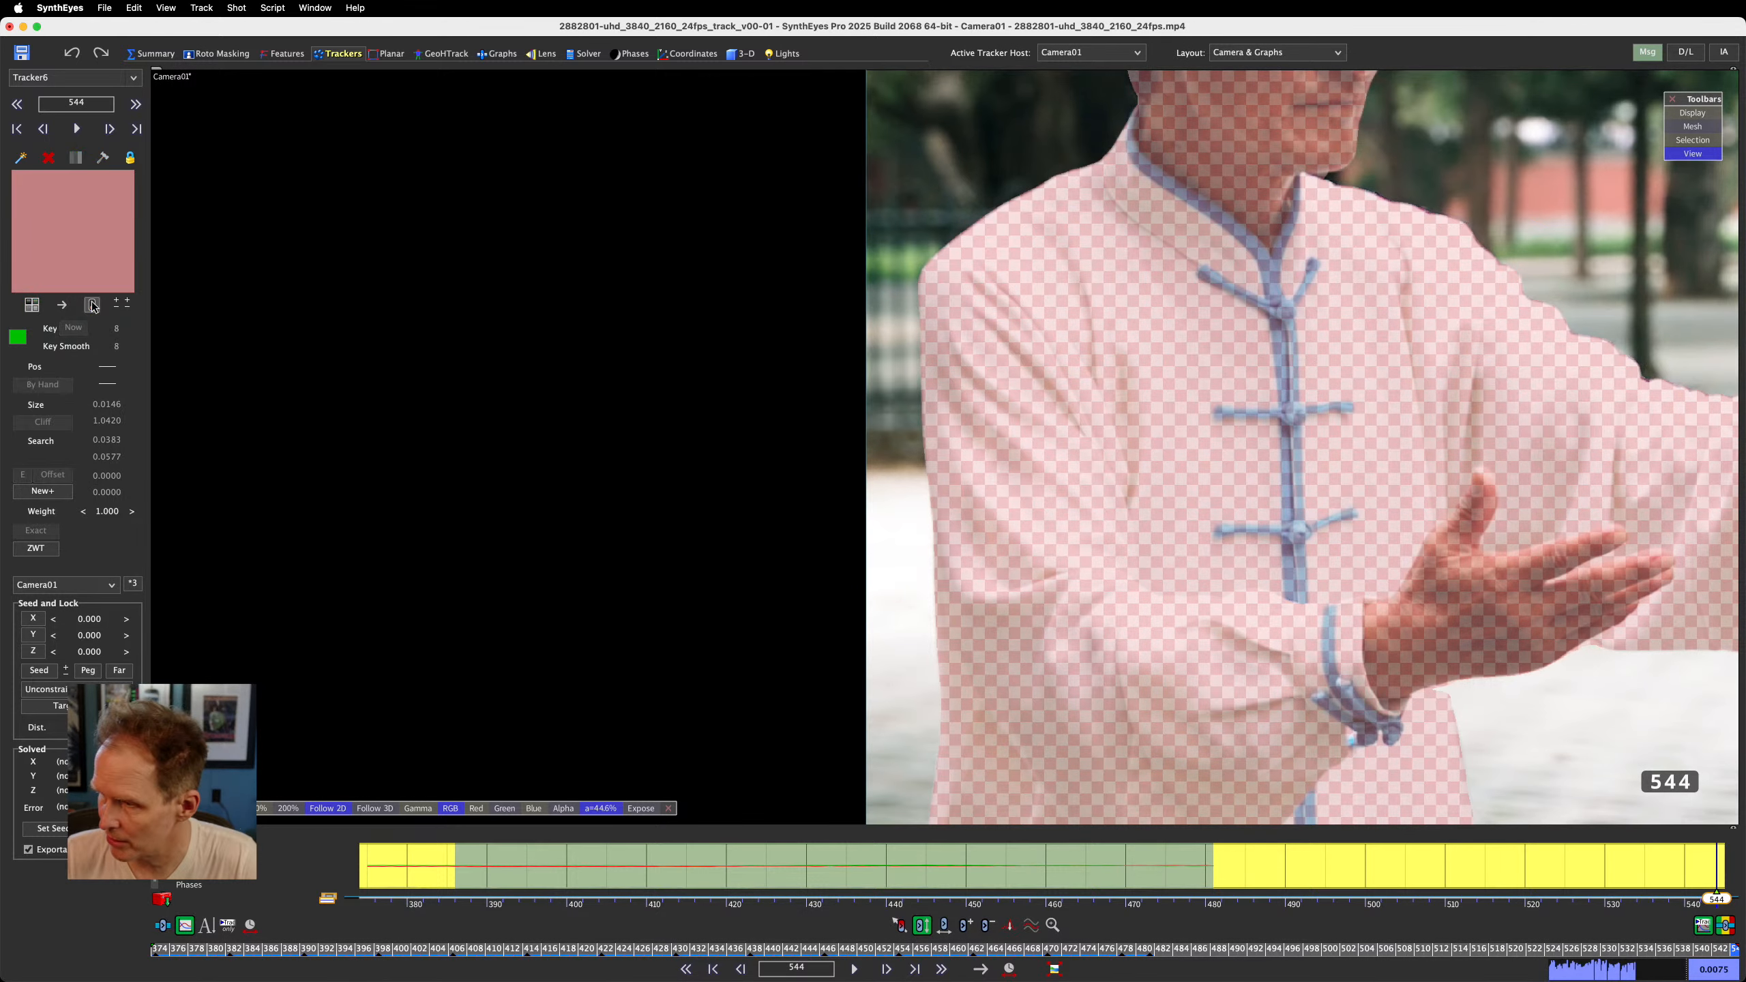
Step back frame by frame from 544 to 461 to check where the fence-base track ends and how well it holds
{"action": "key", "text": "s"}
{"action": "key", "text": "s"}
{"action": "key", "text": "s"}
{"action": "key", "text": "s"}
{"action": "key", "text": "s"}
{"action": "key", "text": "s"}
{"action": "key", "text": "s"}
{"action": "key", "text": "s"}
{"action": "key", "text": "s"}
{"action": "key", "text": "s"}
{"action": "key", "text": "s"}
{"action": "key", "text": "s"}
{"action": "key", "text": "s"}
{"action": "key", "text": "s"}
{"action": "key", "text": "s"}
{"action": "key", "text": "s"}
{"action": "key", "text": "s"}
{"action": "key", "text": "s"}
{"action": "key", "text": "s"}
{"action": "key", "text": "s"}
{"action": "key", "text": "s"}
{"action": "key", "text": "s"}
{"action": "key", "text": "s"}
{"action": "key", "text": "s"}
{"action": "key", "text": "s"}
{"action": "key", "text": "s"}
{"action": "key", "text": "s"}
{"action": "key", "text": "s"}
{"action": "key", "text": "s"}
{"action": "key", "text": "s"}
{"action": "key", "text": "s"}
{"action": "key", "text": "s"}
{"action": "key", "text": "s"}
{"action": "key", "text": "s"}
{"action": "key", "text": "s"}
{"action": "key", "text": "s"}
{"action": "key", "text": "s"}
{"action": "key", "text": "s"}
{"action": "key", "text": "s"}
{"action": "key", "text": "s"}
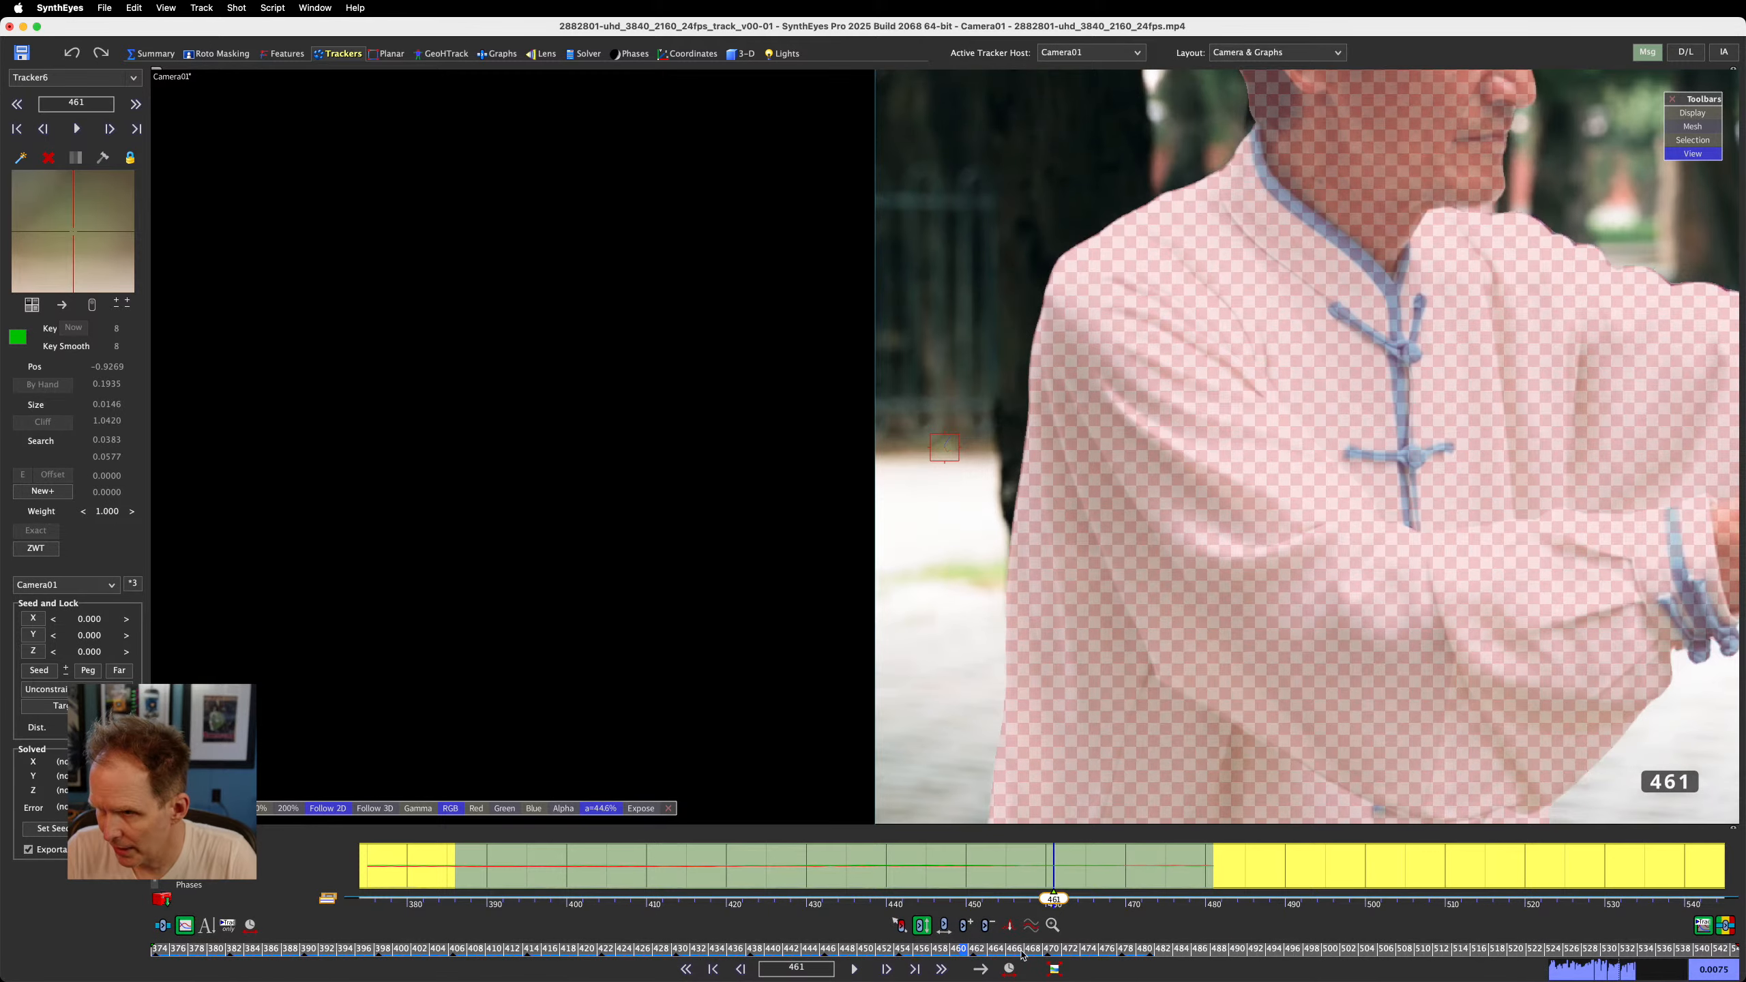
At frame 374, place a tracker on the tree trunk's edge just below the fence base and track it forward to frame 458
{"action": "left_click_drag", "start_coordinate": [1021, 952], "coordinate": [155, 952]}
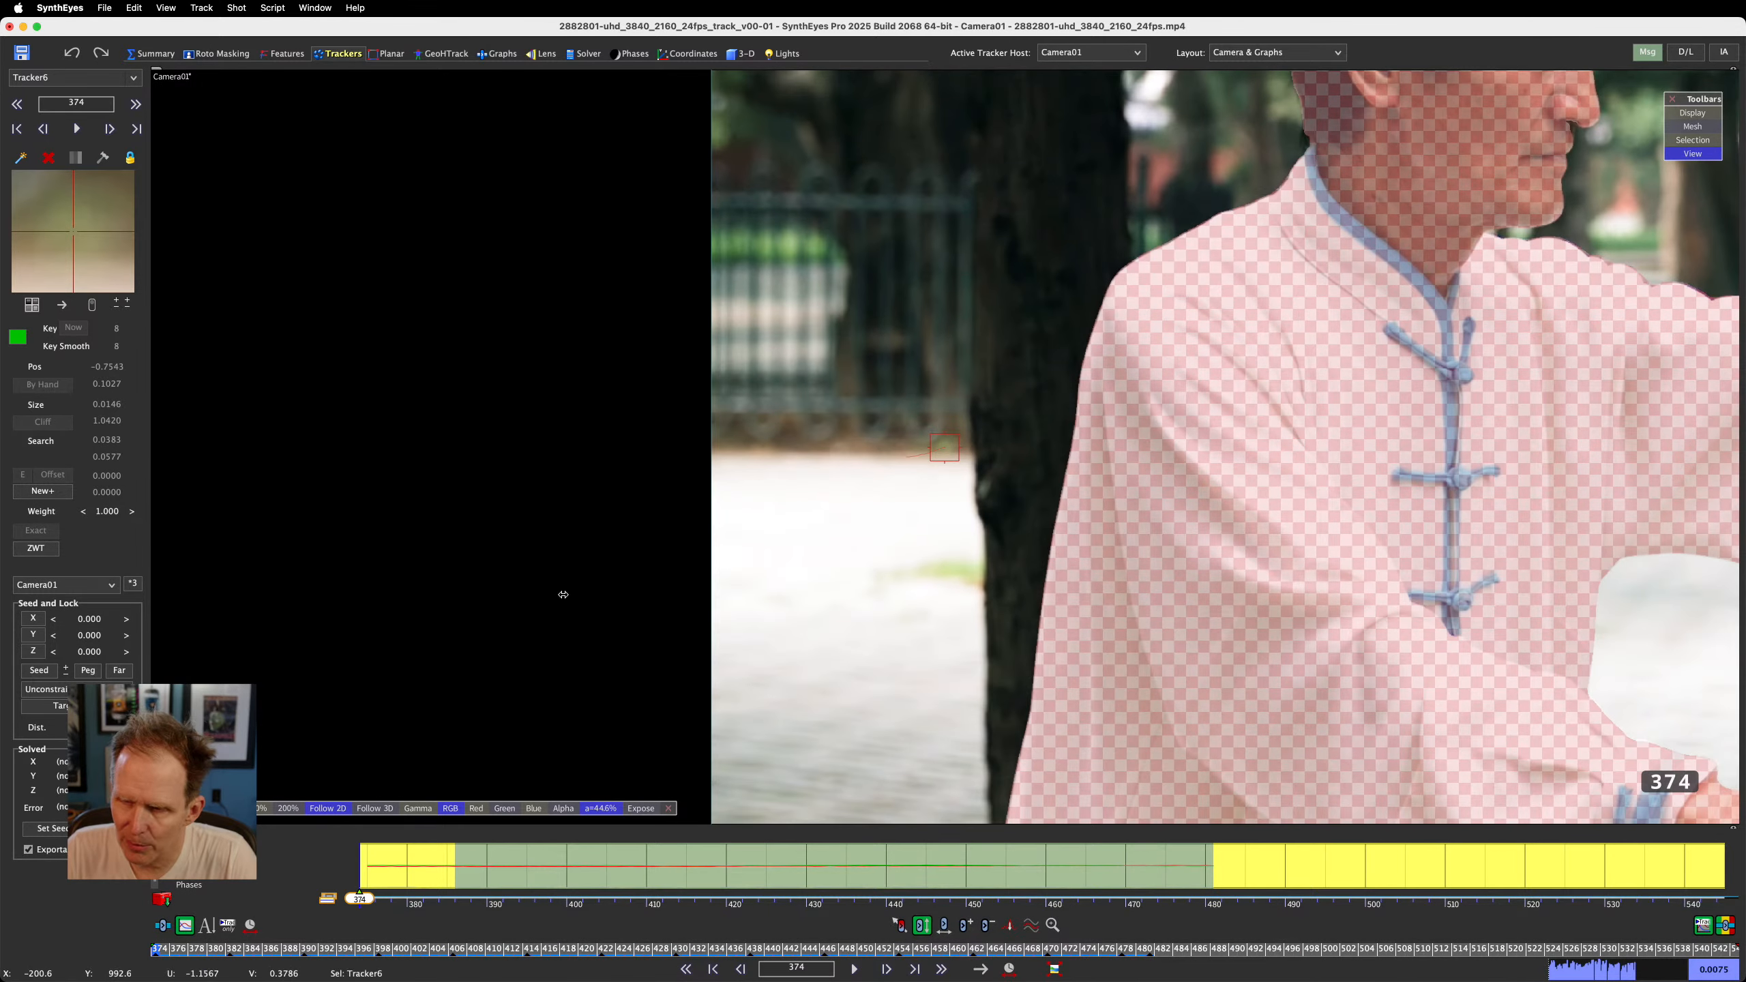
{"action": "left_click", "coordinate": [983, 491]}
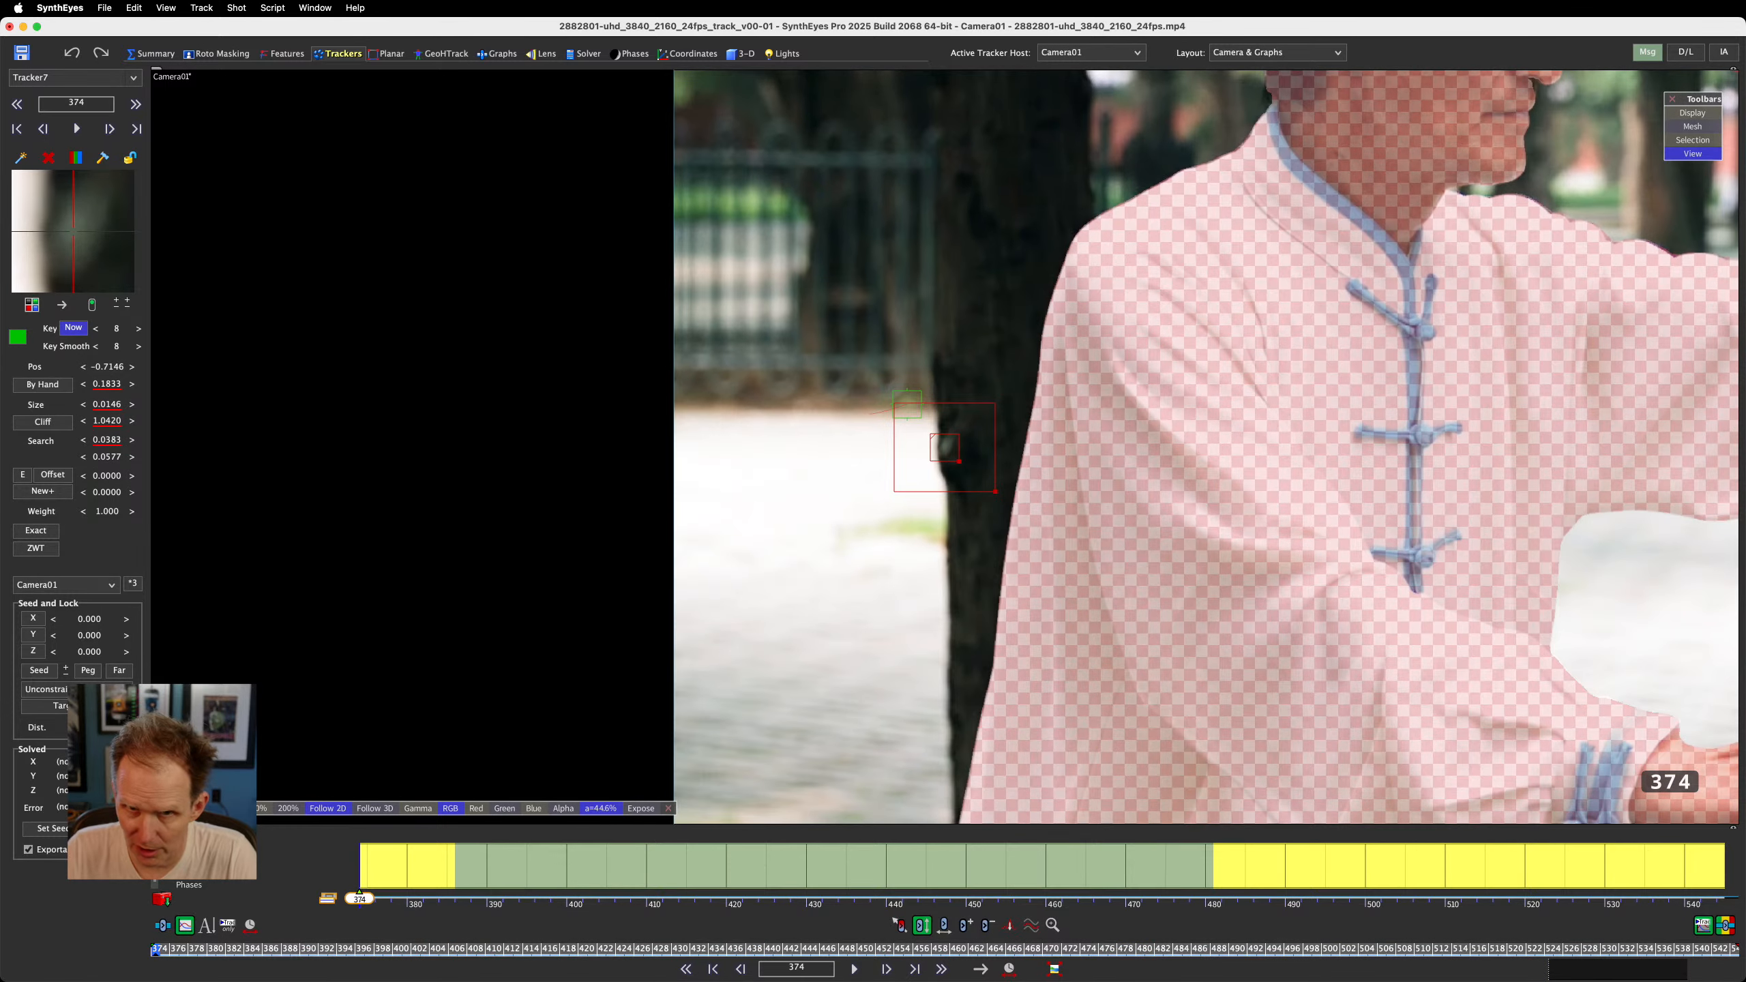
{"action": "scroll", "coordinate": [91, 262], "scroll_direction": "down", "scroll_amount": 20}
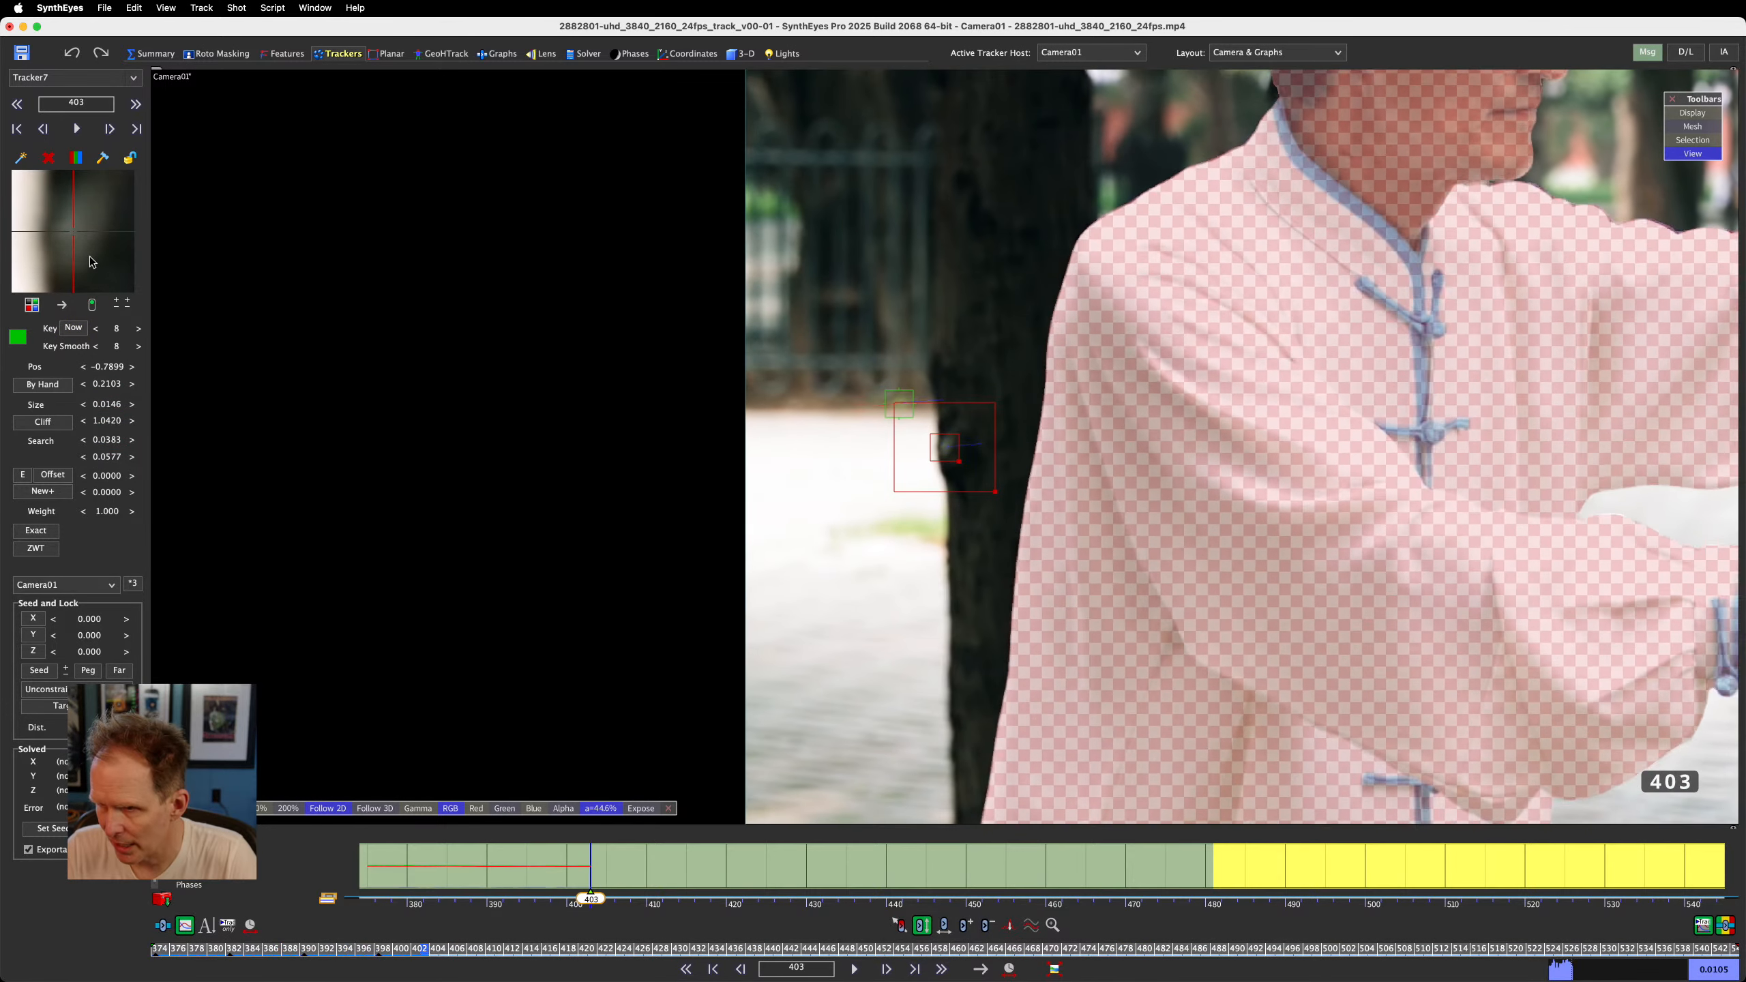
{"action": "scroll", "coordinate": [91, 262], "scroll_direction": "down", "scroll_amount": 20}
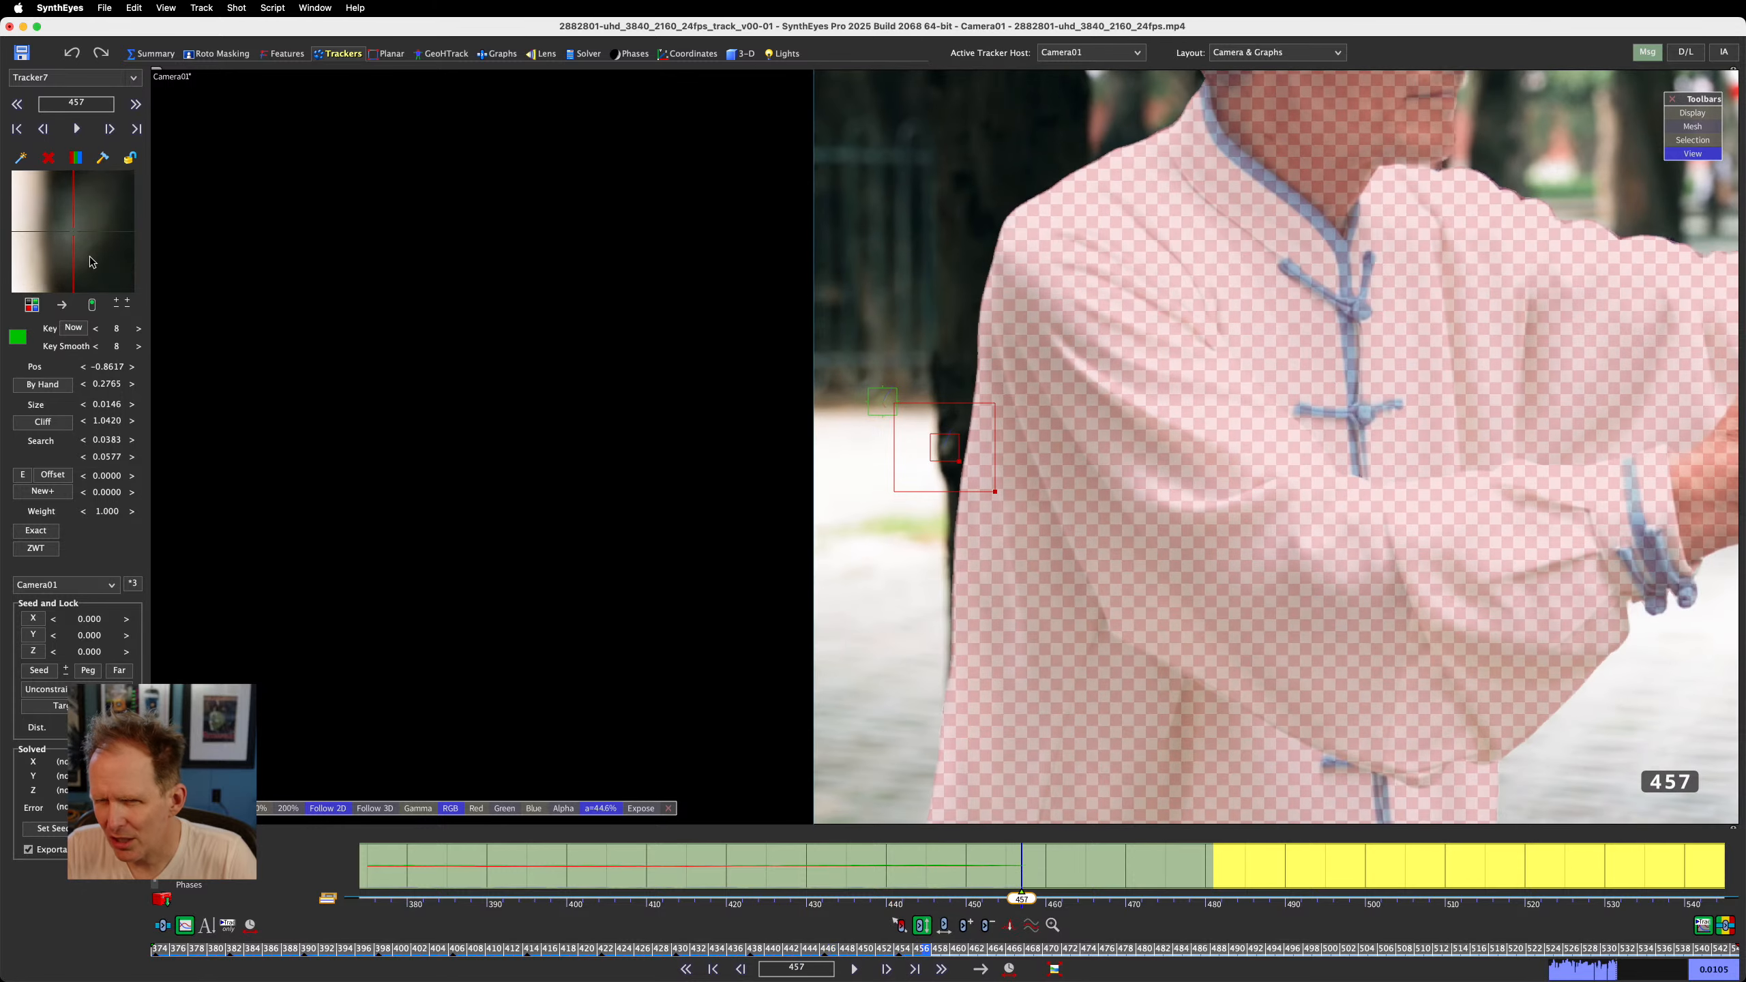
{"action": "scroll", "coordinate": [91, 262], "scroll_direction": "down", "scroll_amount": 2}
{"action": "scroll", "coordinate": [128, 245], "scroll_direction": "up", "scroll_amount": 1}
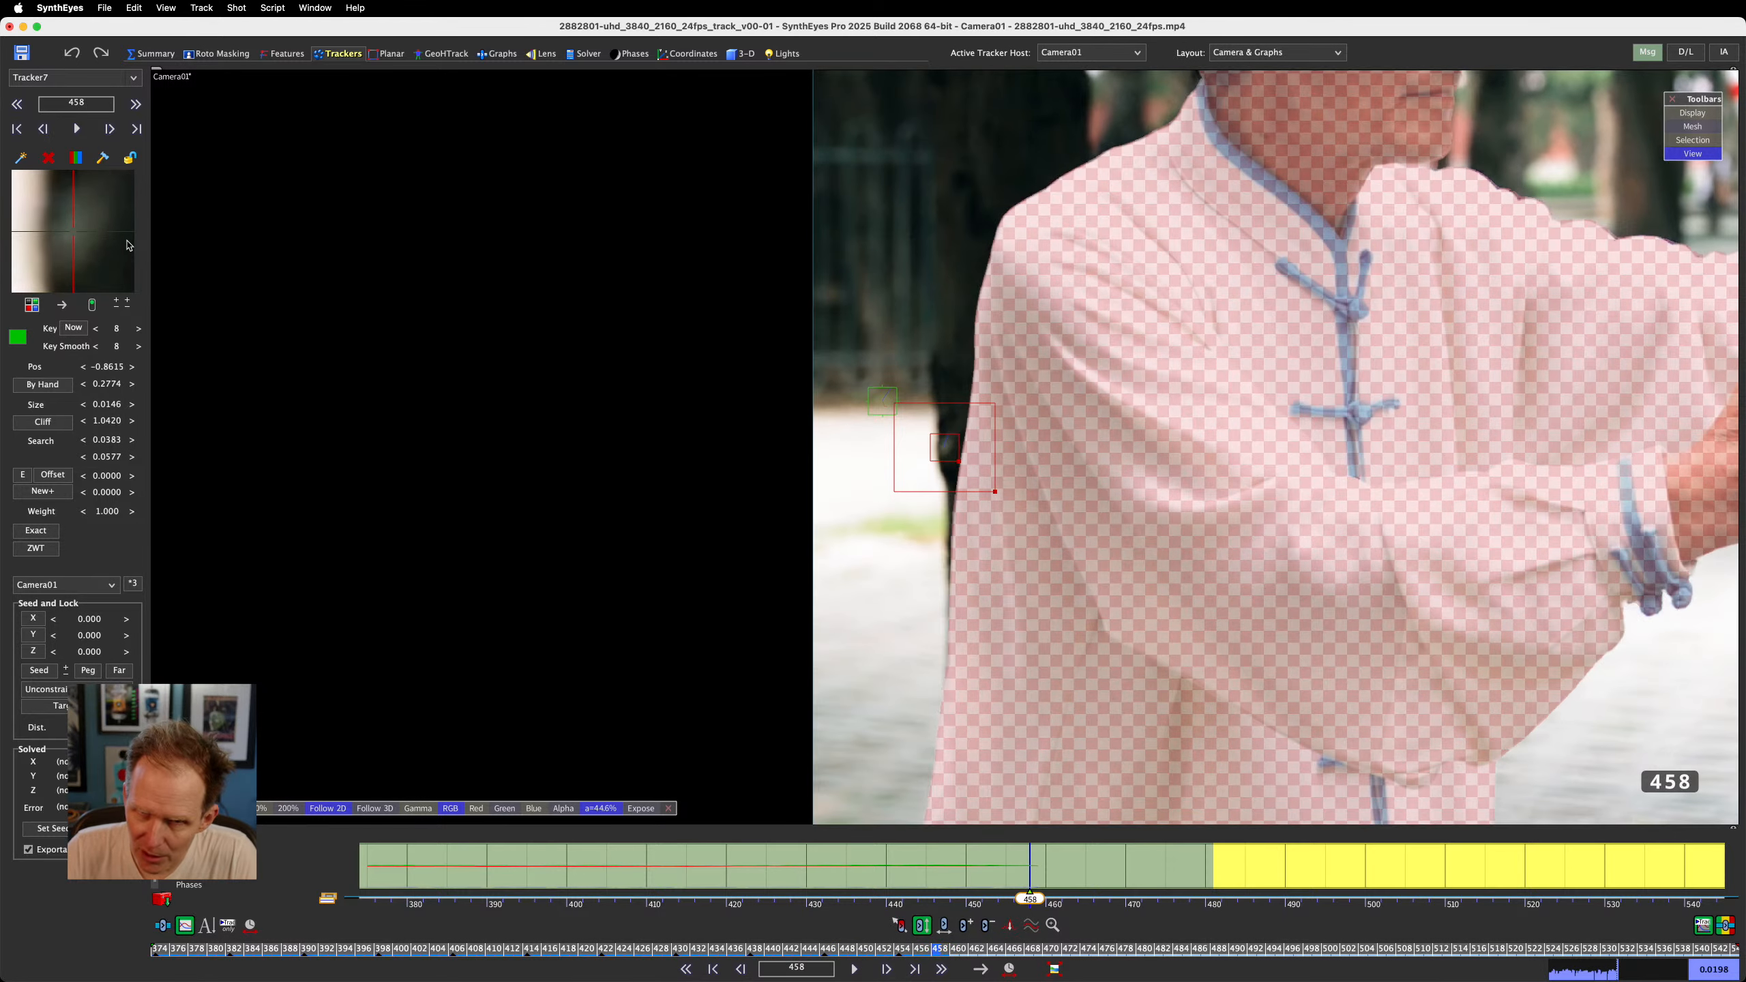
Track the trunk-edge tracker on to frame 459, disable it there where the man covers it, and lock it
{"action": "scroll", "coordinate": [75, 236], "scroll_direction": "down", "scroll_amount": 1}
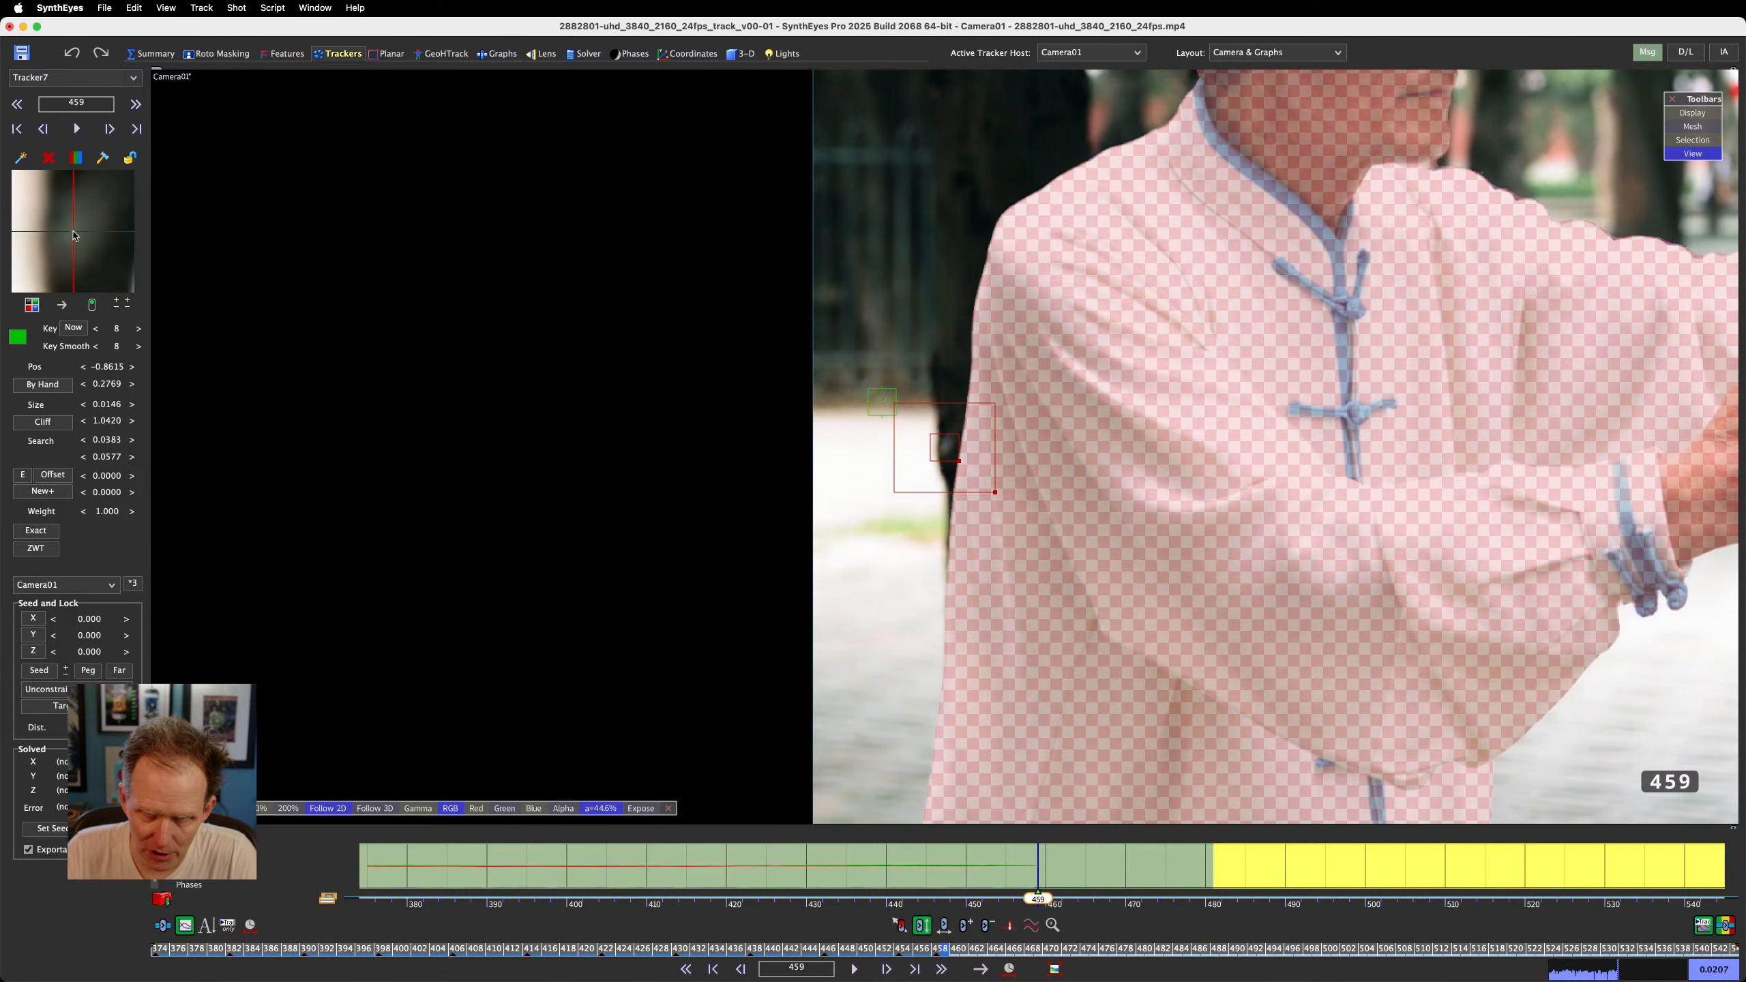
{"action": "left_click", "coordinate": [91, 303]}
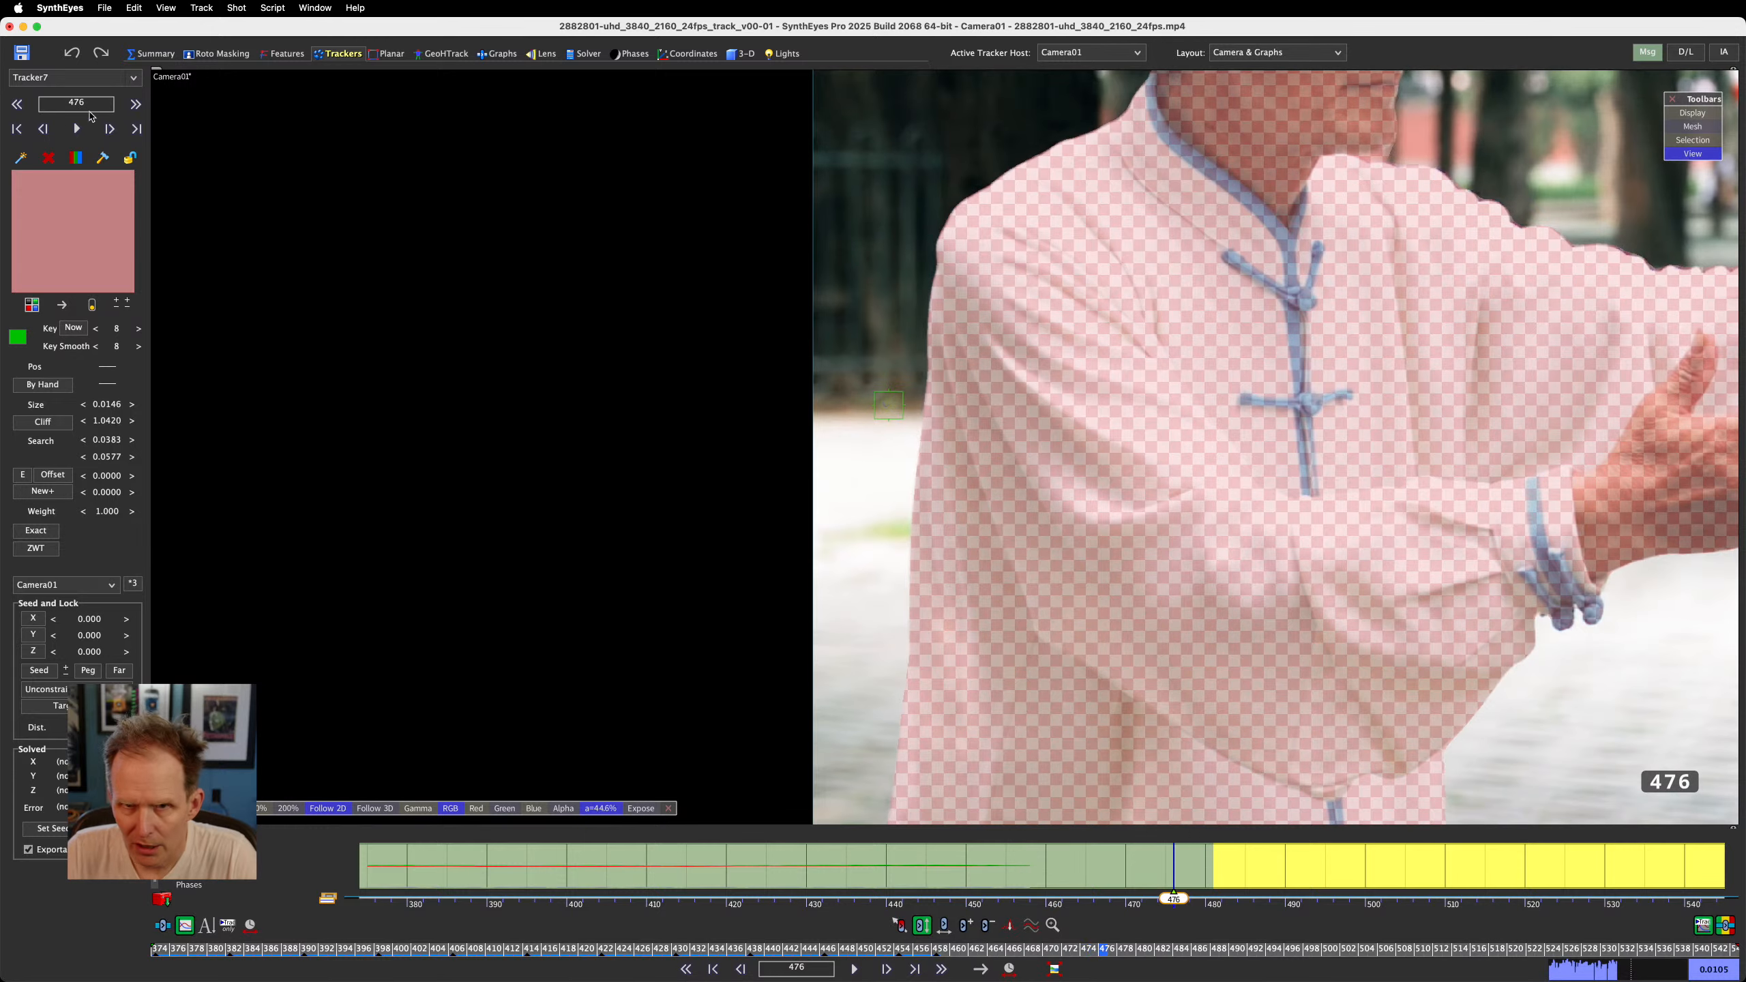
{"action": "left_click", "coordinate": [129, 158]}
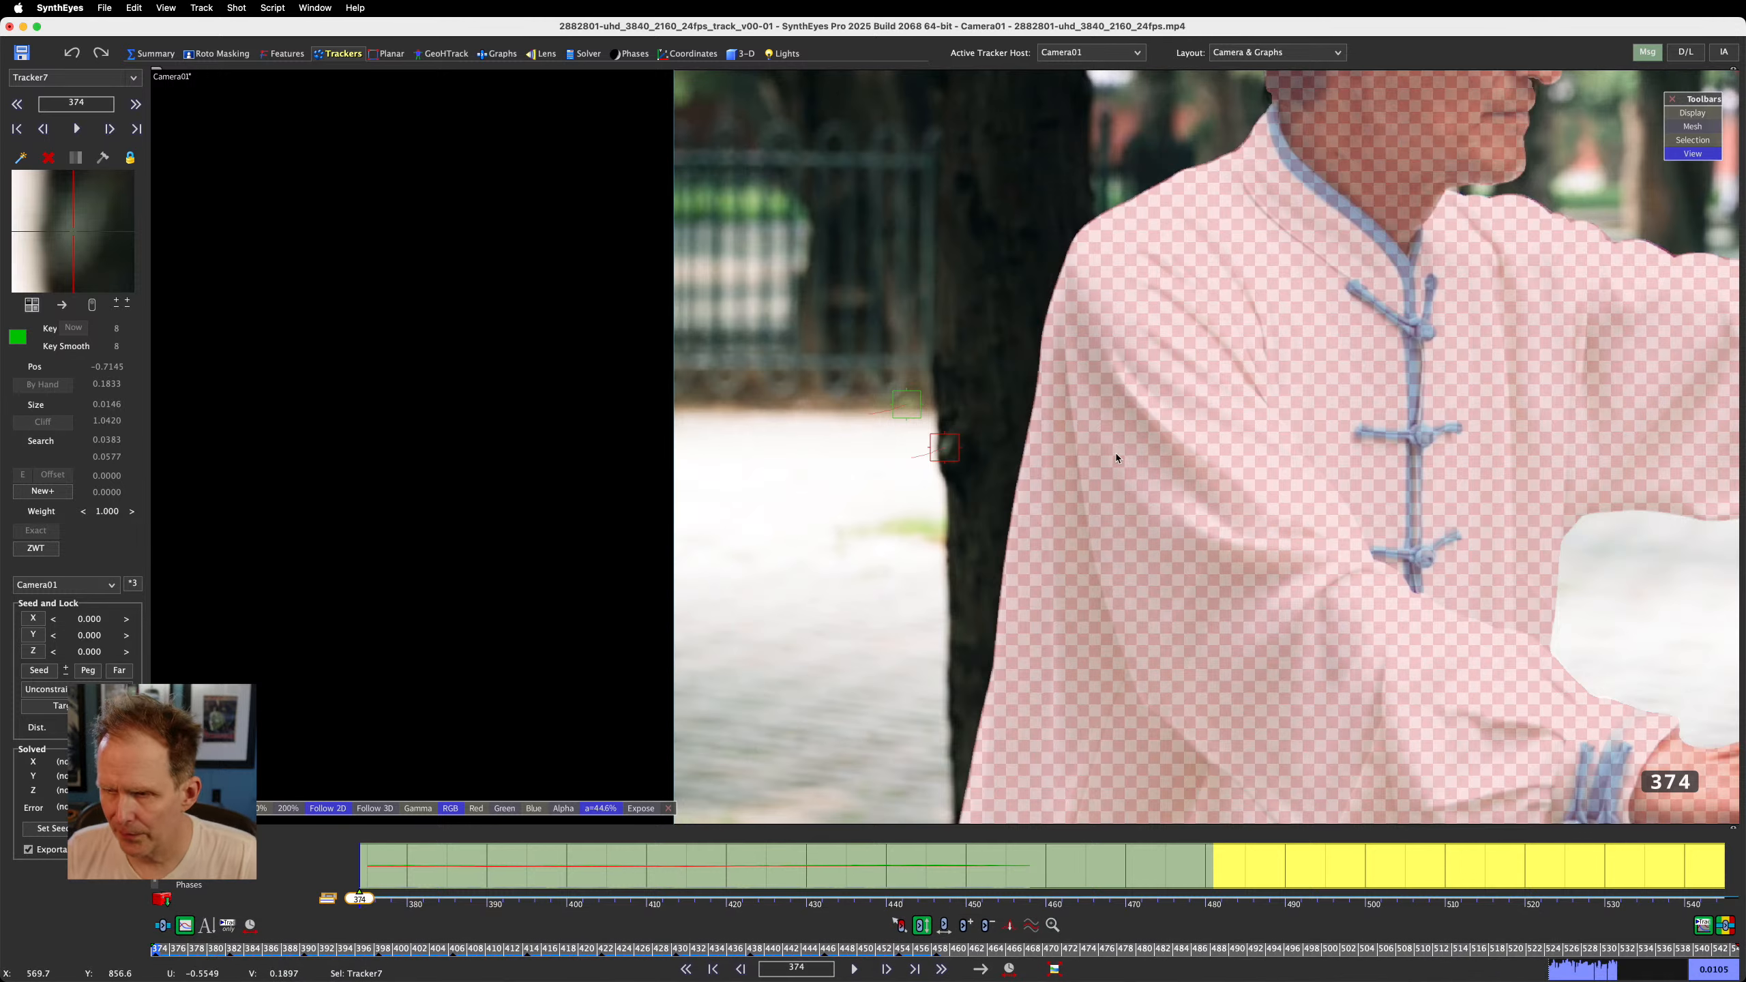
In the advanced feature settings, set Small Blip Size to 8 and Big Blip Size to 16
{"action": "scroll", "coordinate": [1036, 567], "scroll_direction": "down", "scroll_amount": 5}
{"action": "scroll", "coordinate": [1037, 570], "scroll_direction": "down", "scroll_amount": 2}
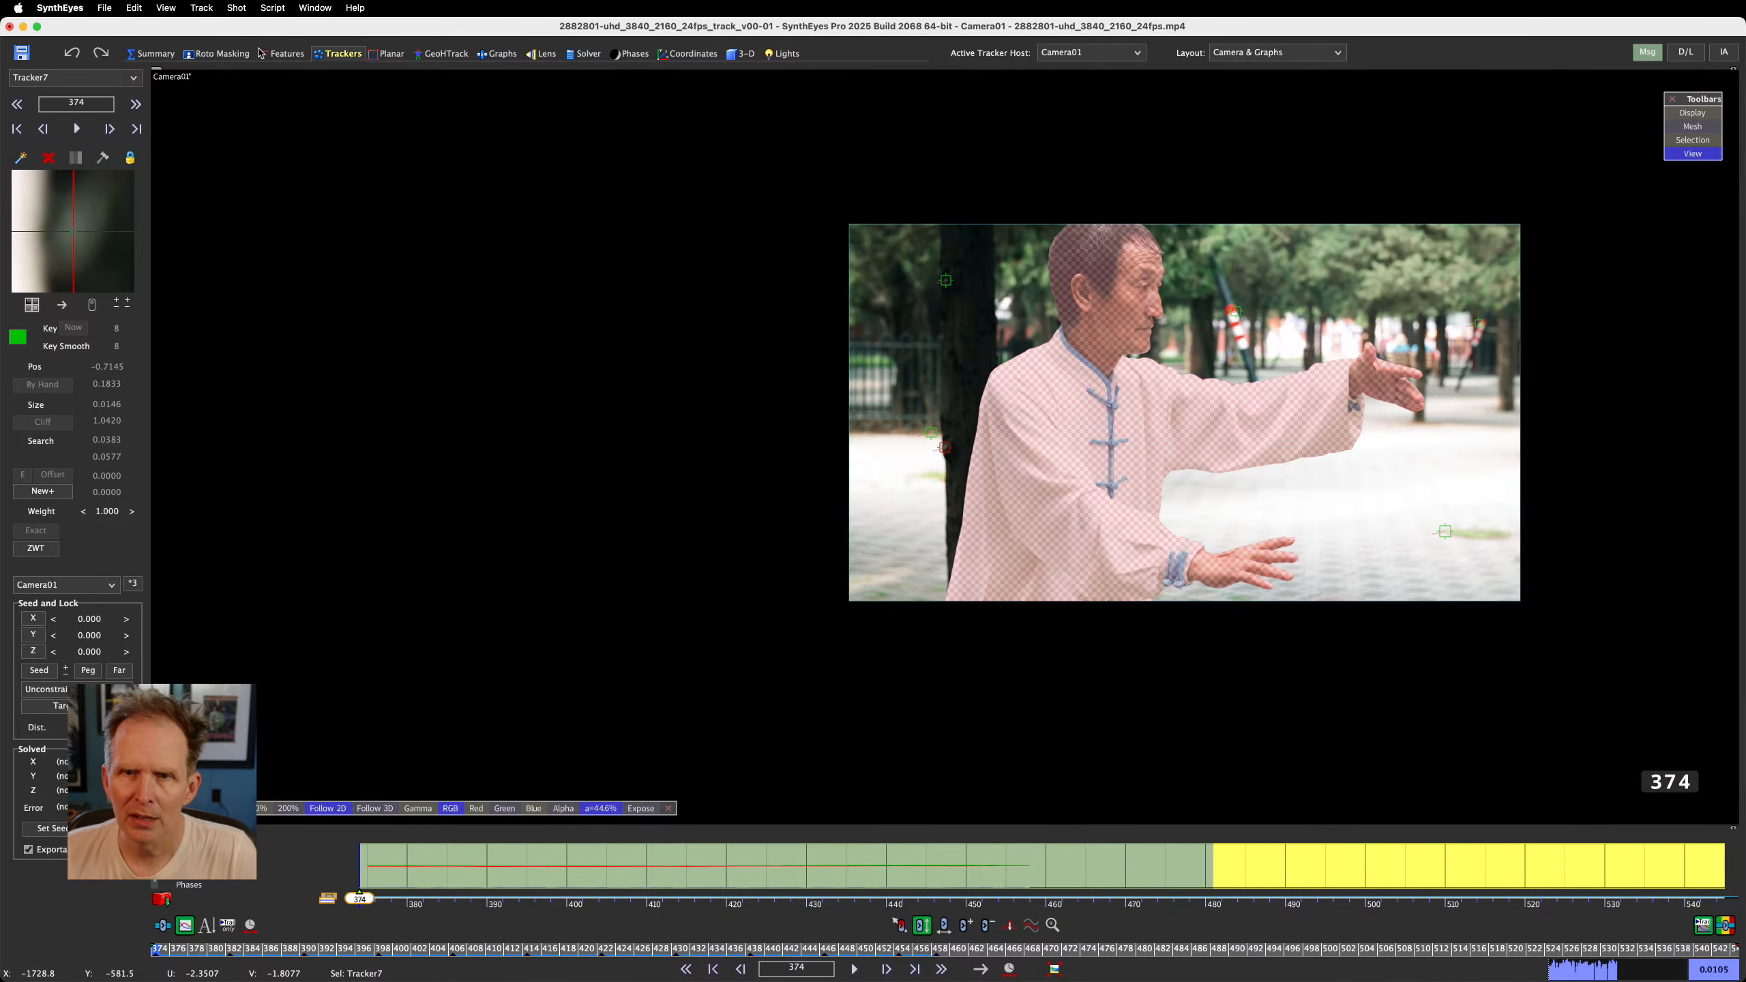
{"action": "left_click", "coordinate": [284, 55]}
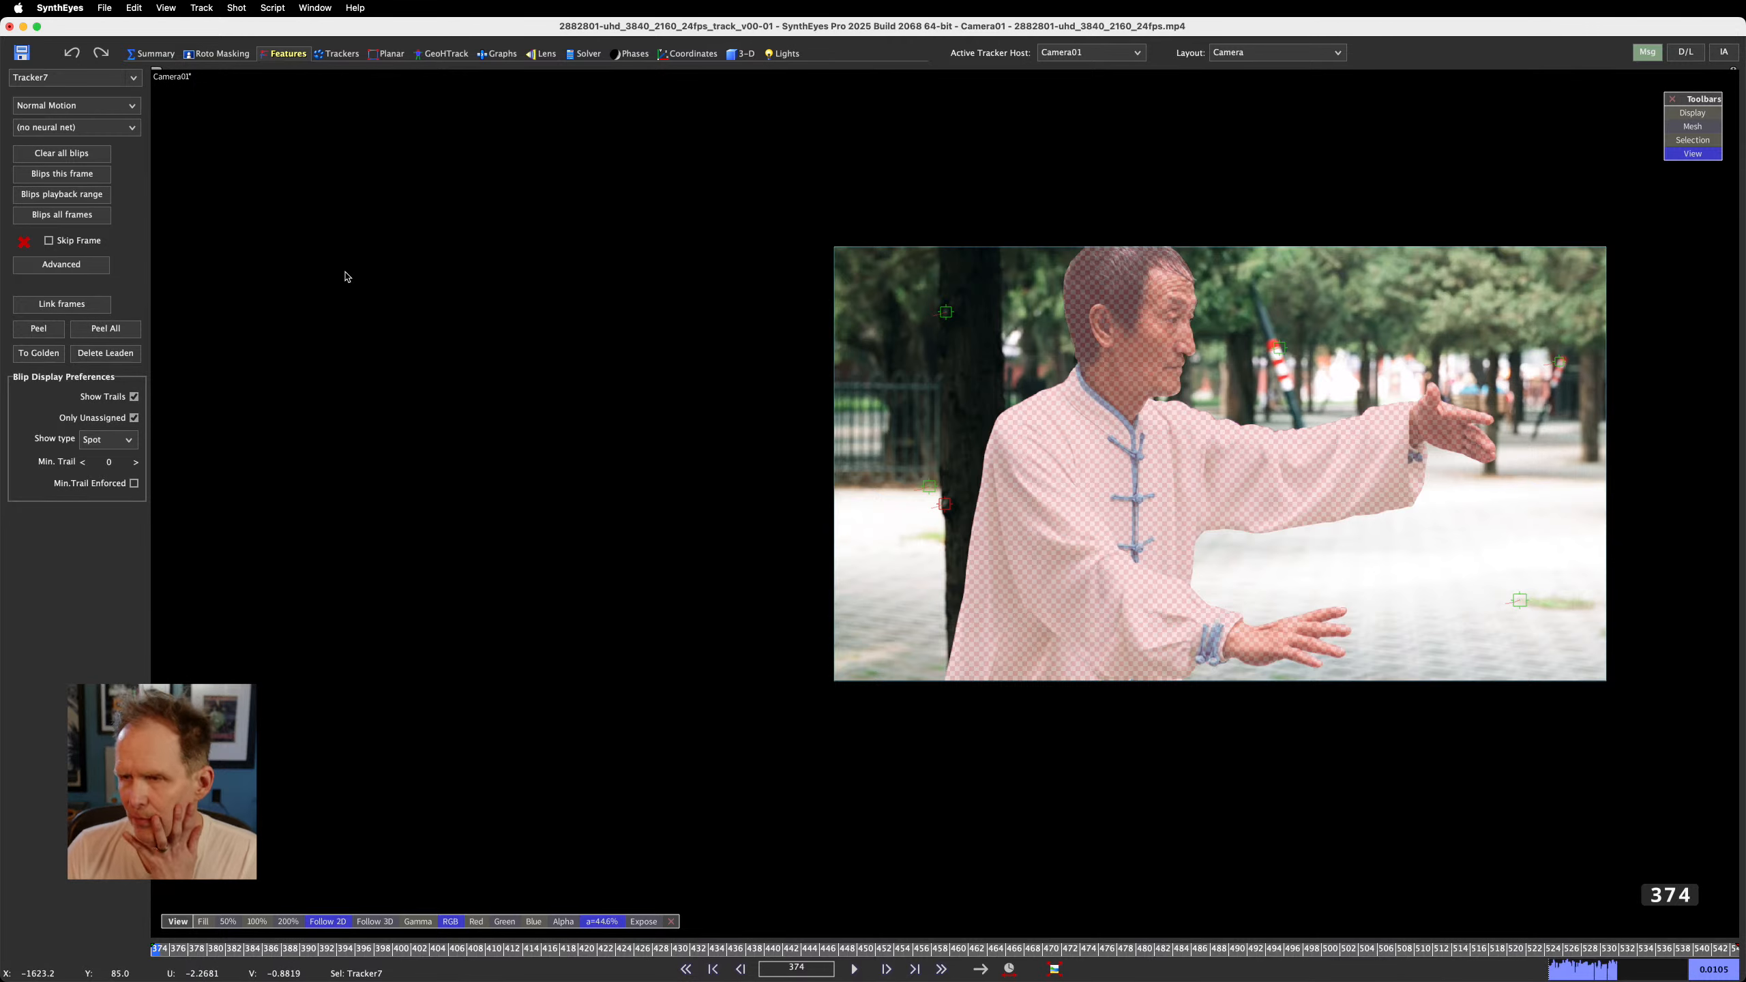
{"action": "key", "text": "ctrl+Home"}
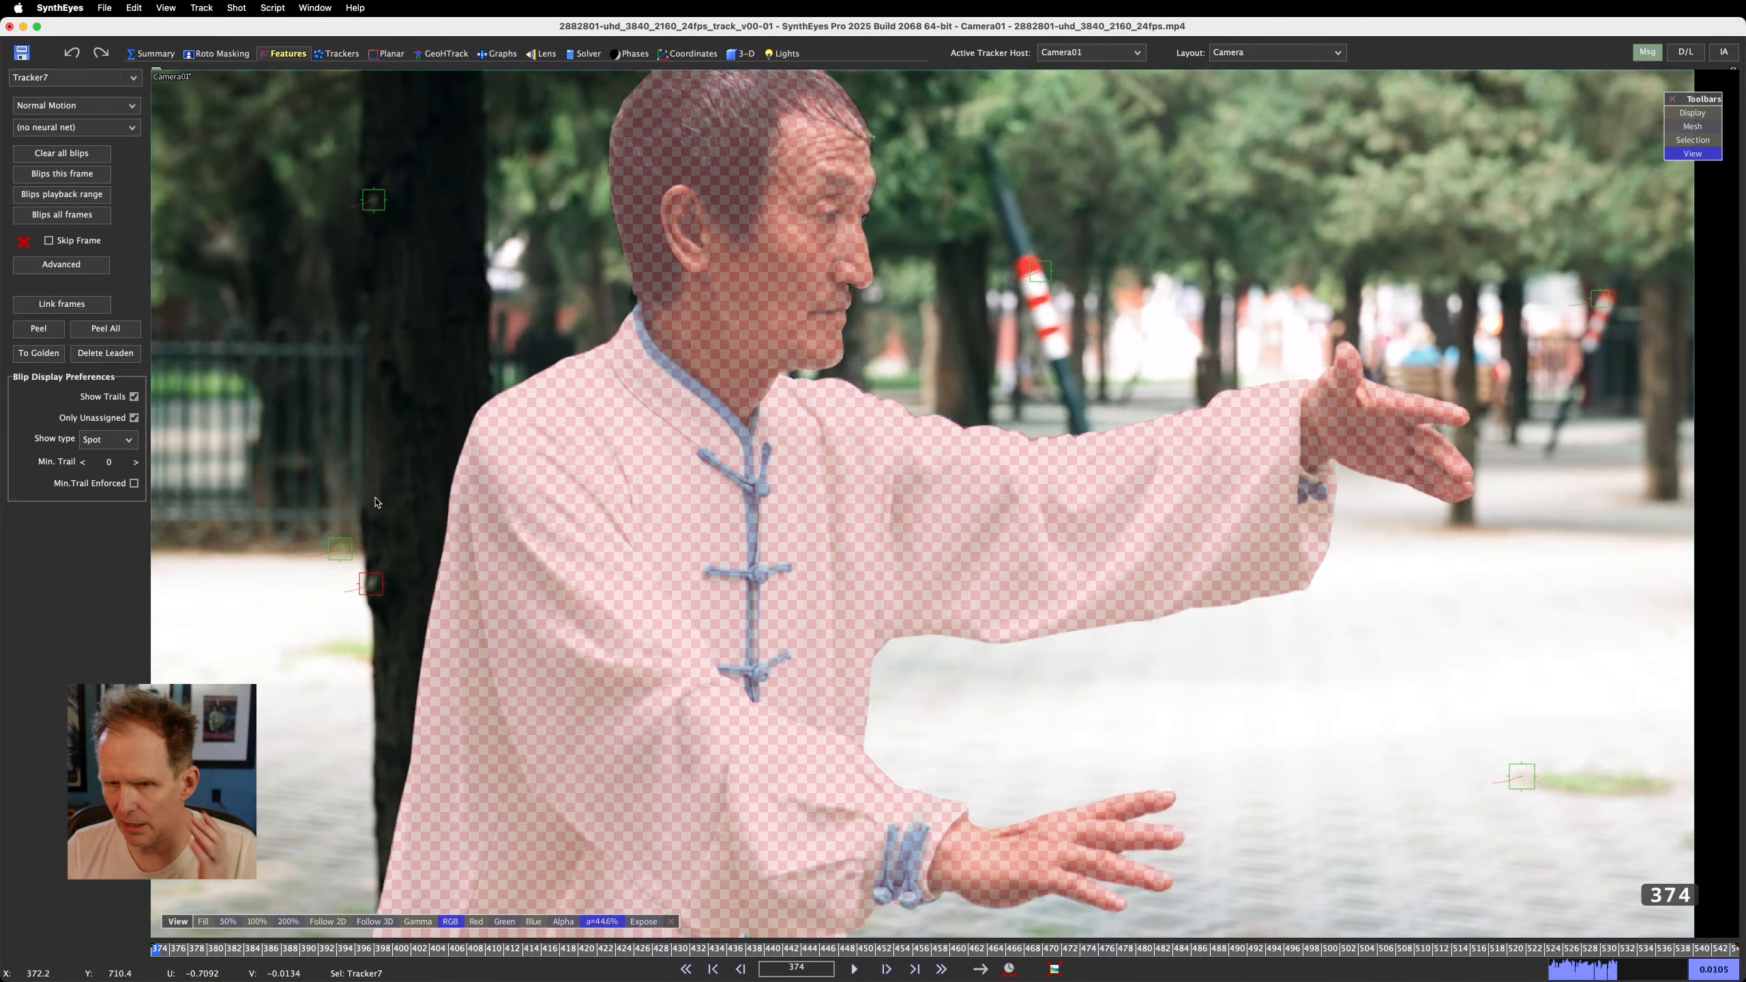
{"action": "left_click", "coordinate": [61, 265]}
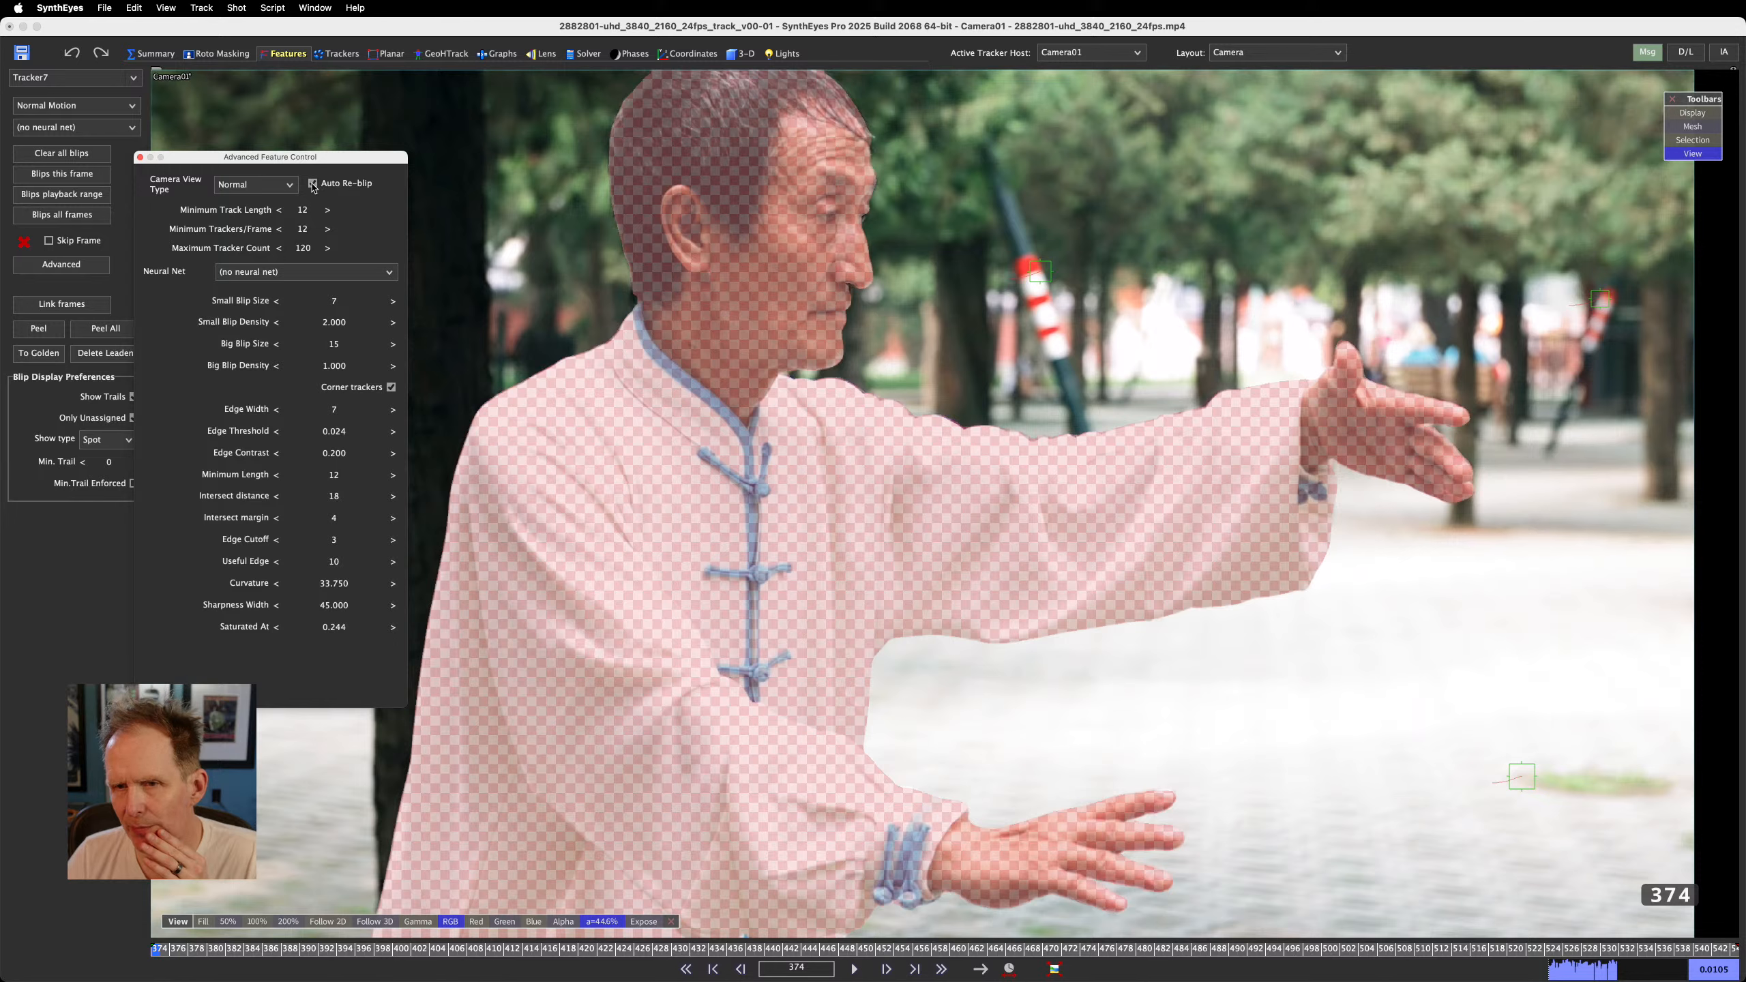
{"action": "left_click", "coordinate": [389, 303]}
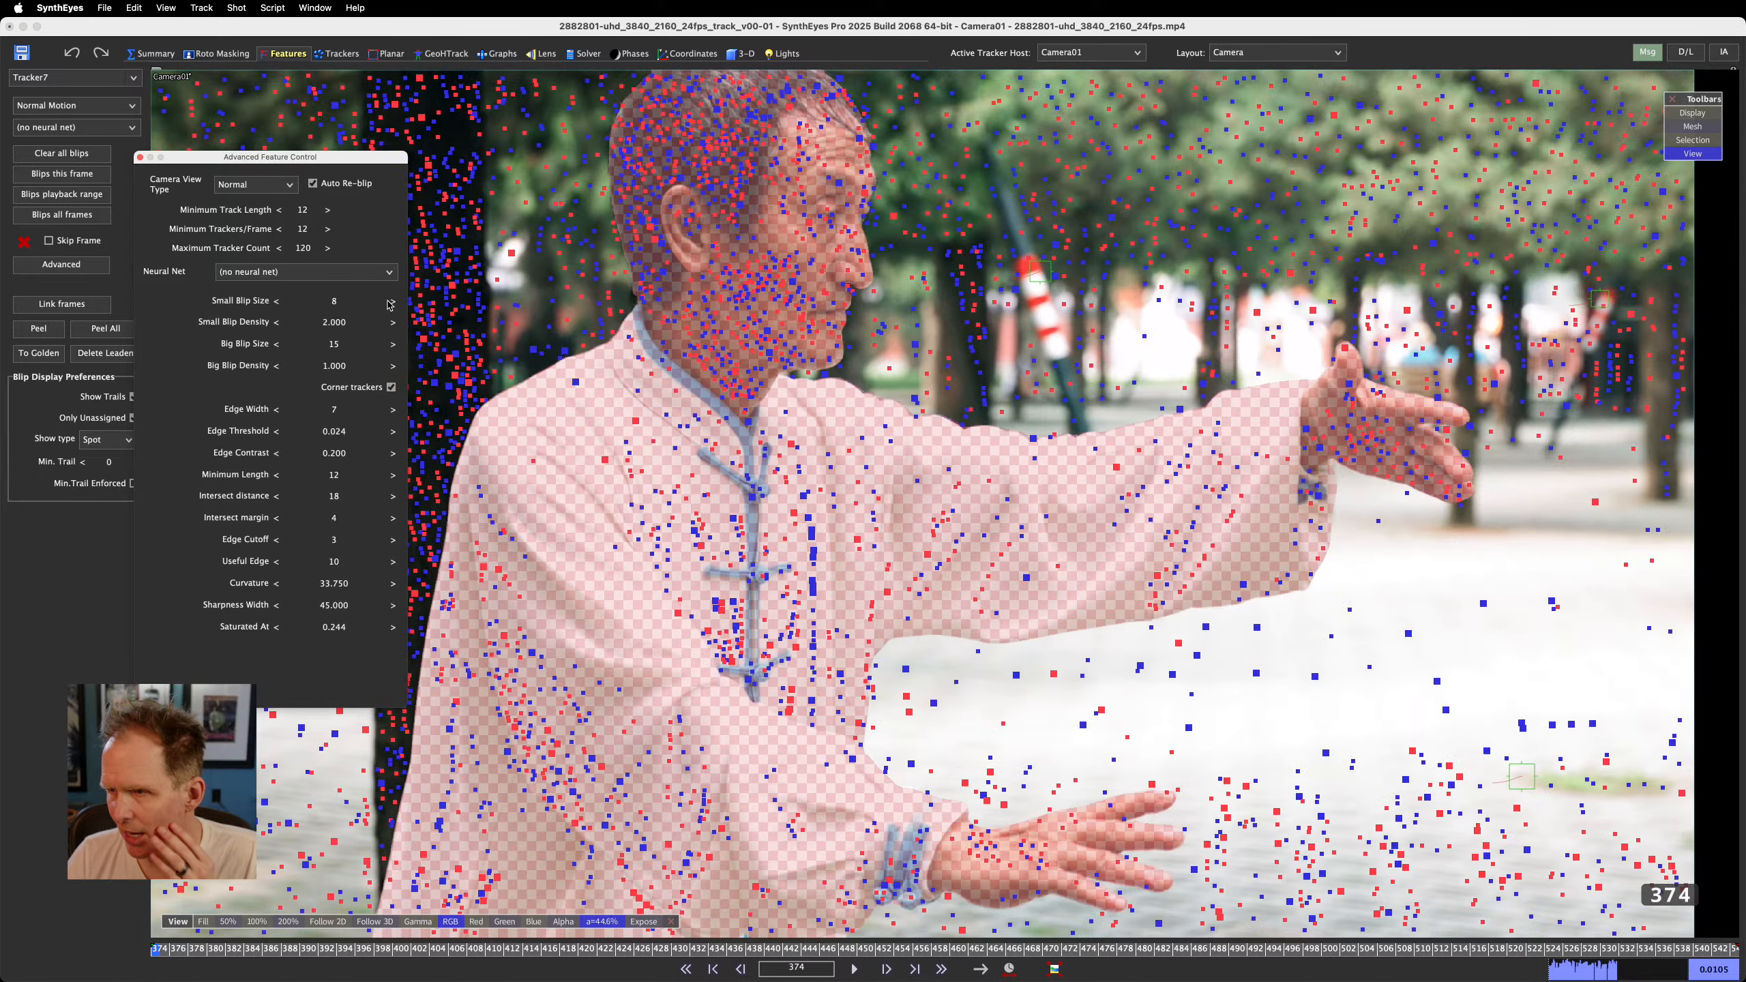
{"action": "left_click", "coordinate": [394, 345]}
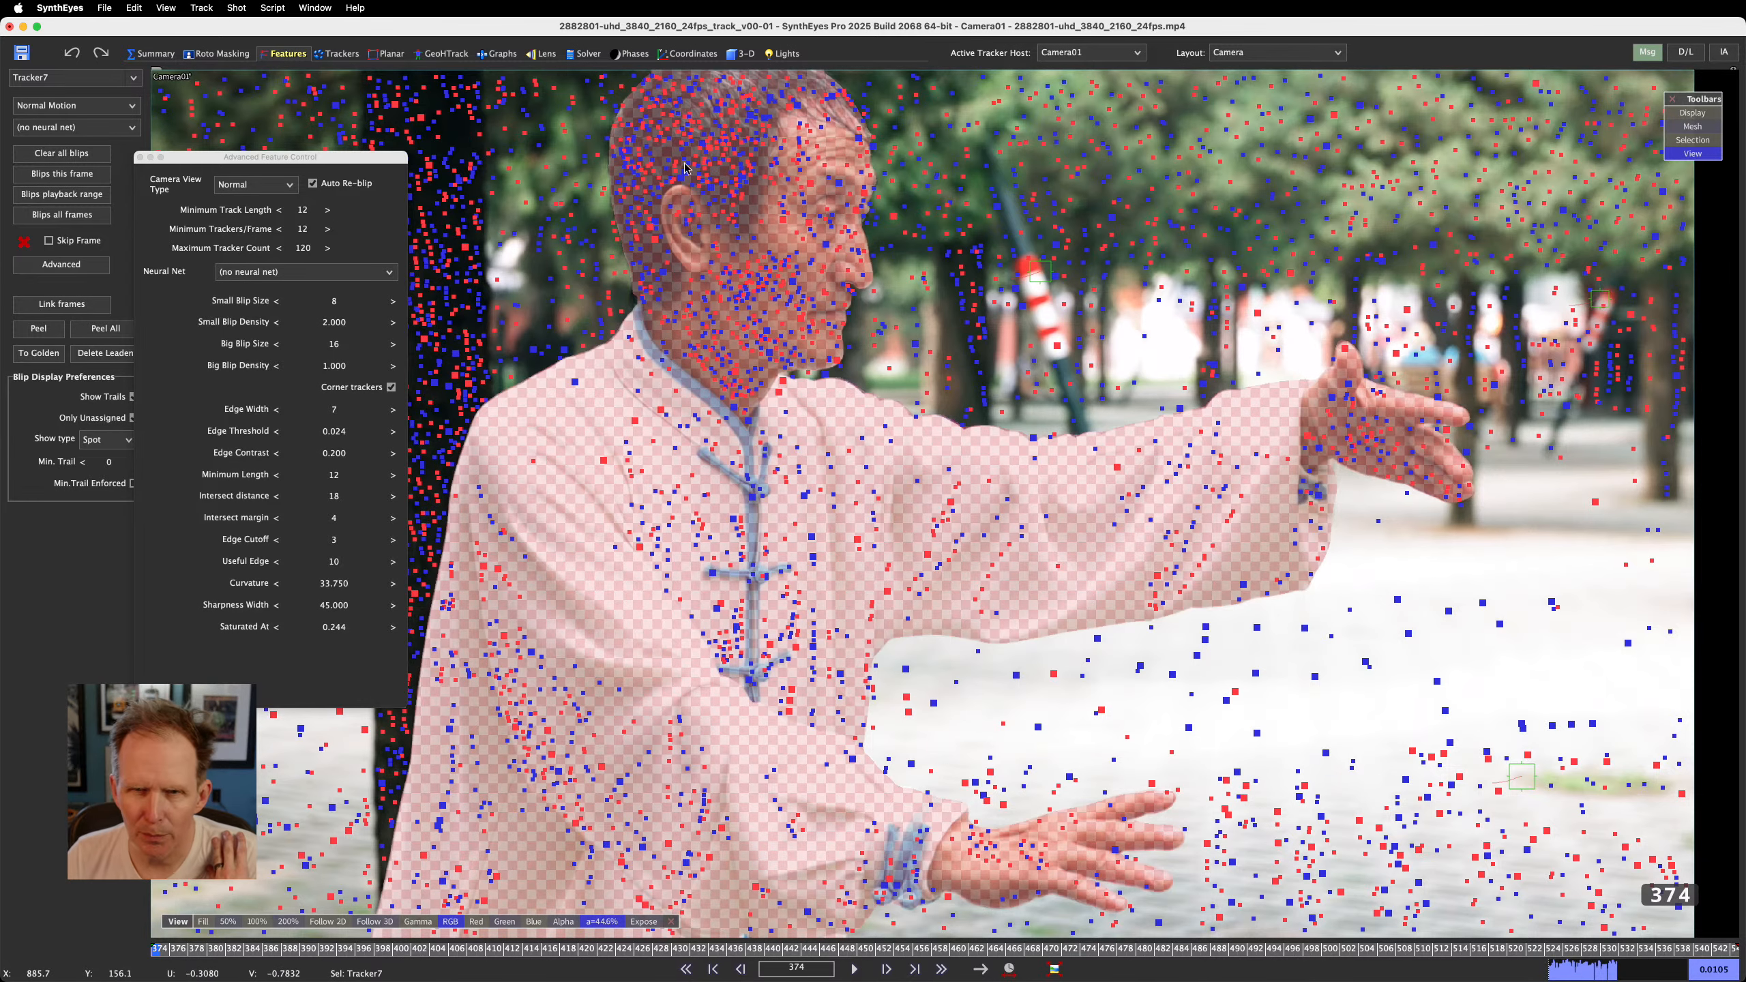
{"action": "left_click_drag", "start_coordinate": [184, 165], "coordinate": [389, 215]}
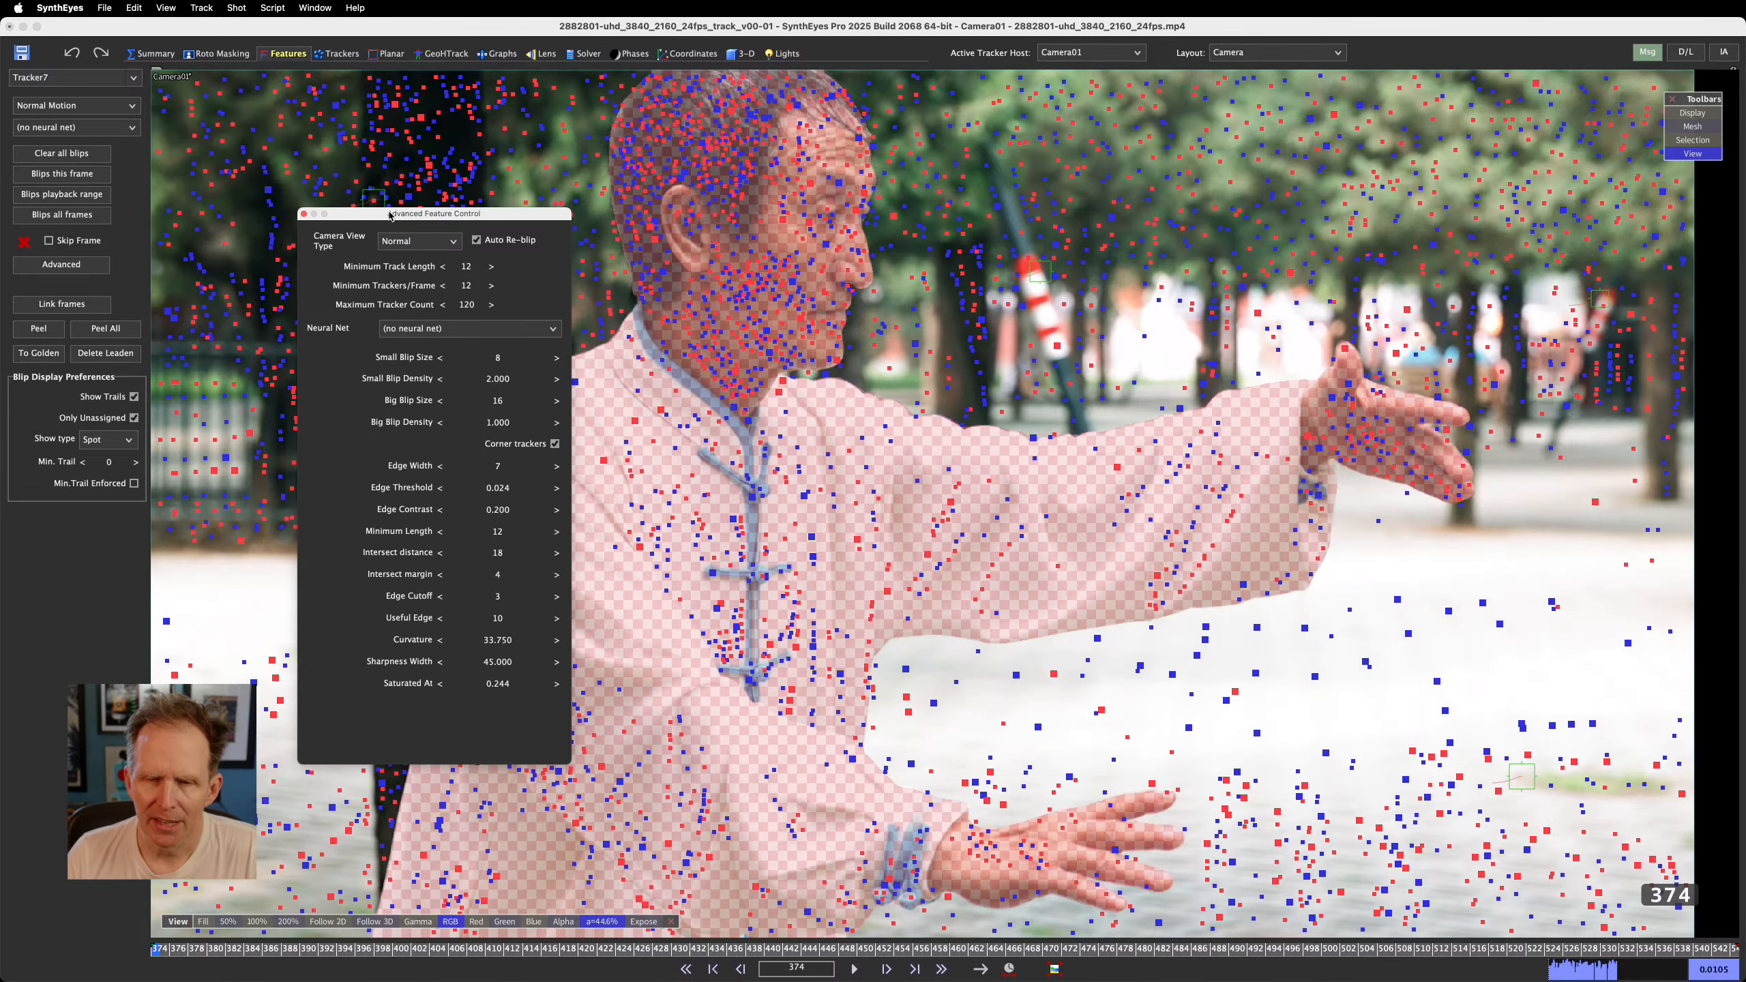
Generate blips on all frames and set the Maximum Tracker Count to 200
{"action": "left_click", "coordinate": [86, 217]}
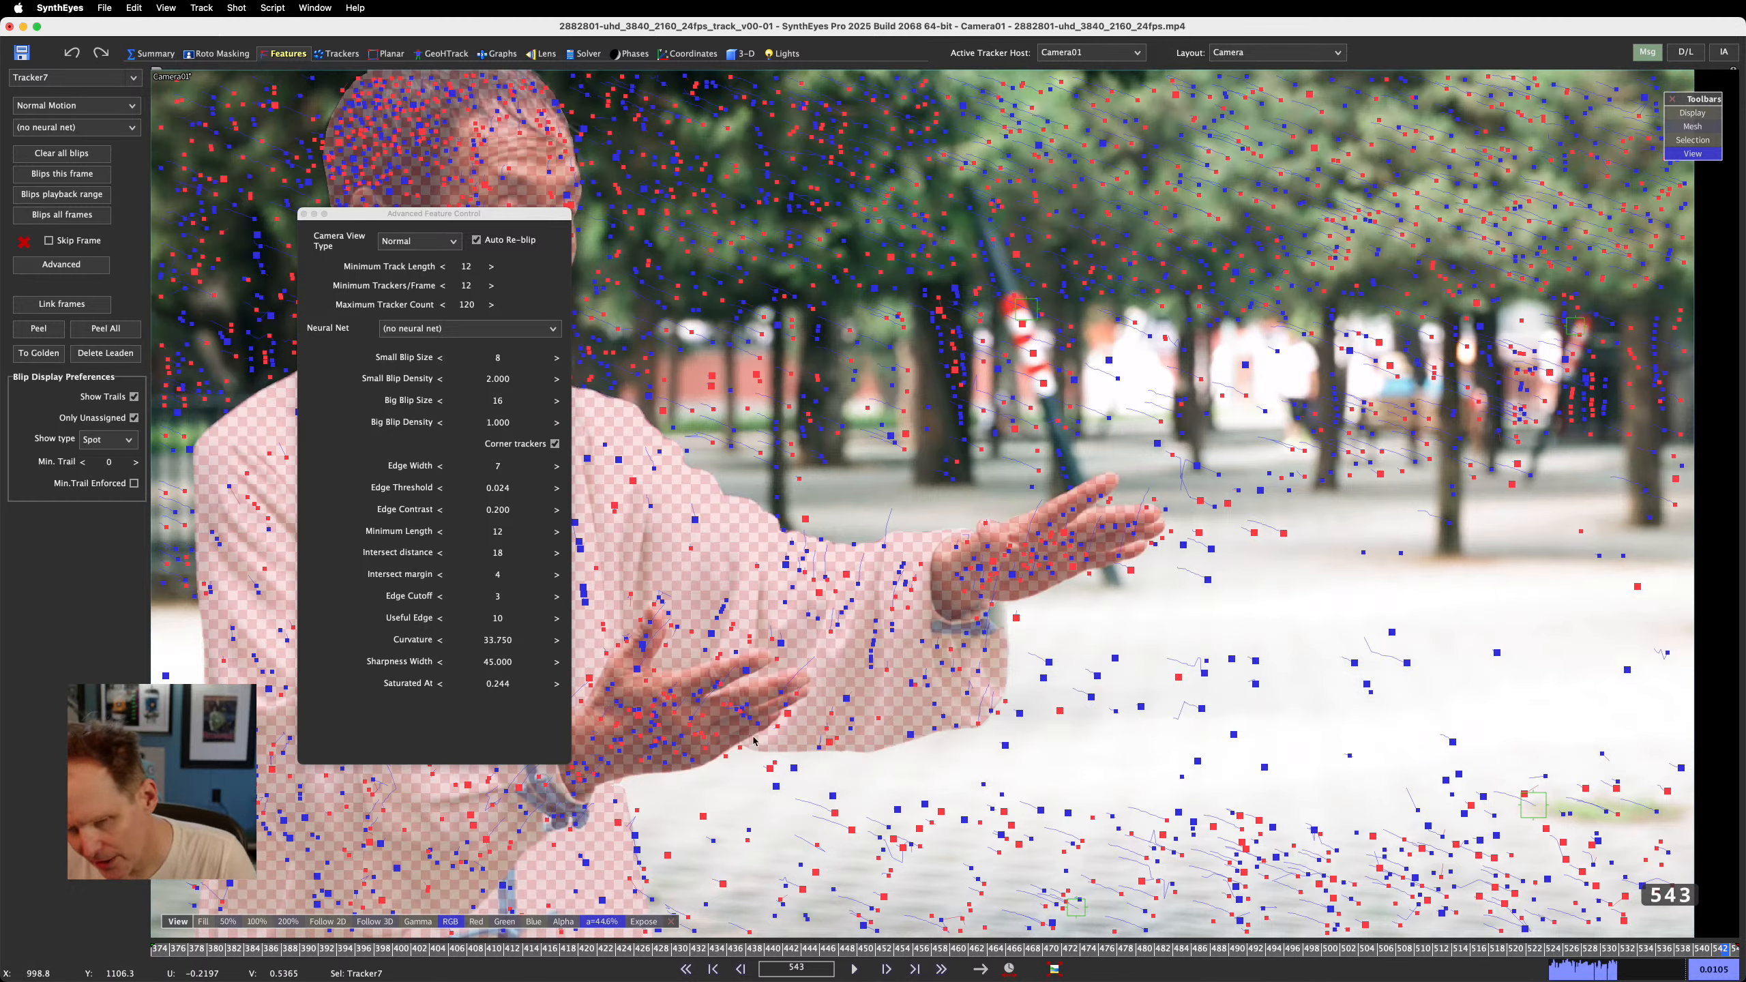
{"action": "double_click", "coordinate": [472, 306]}
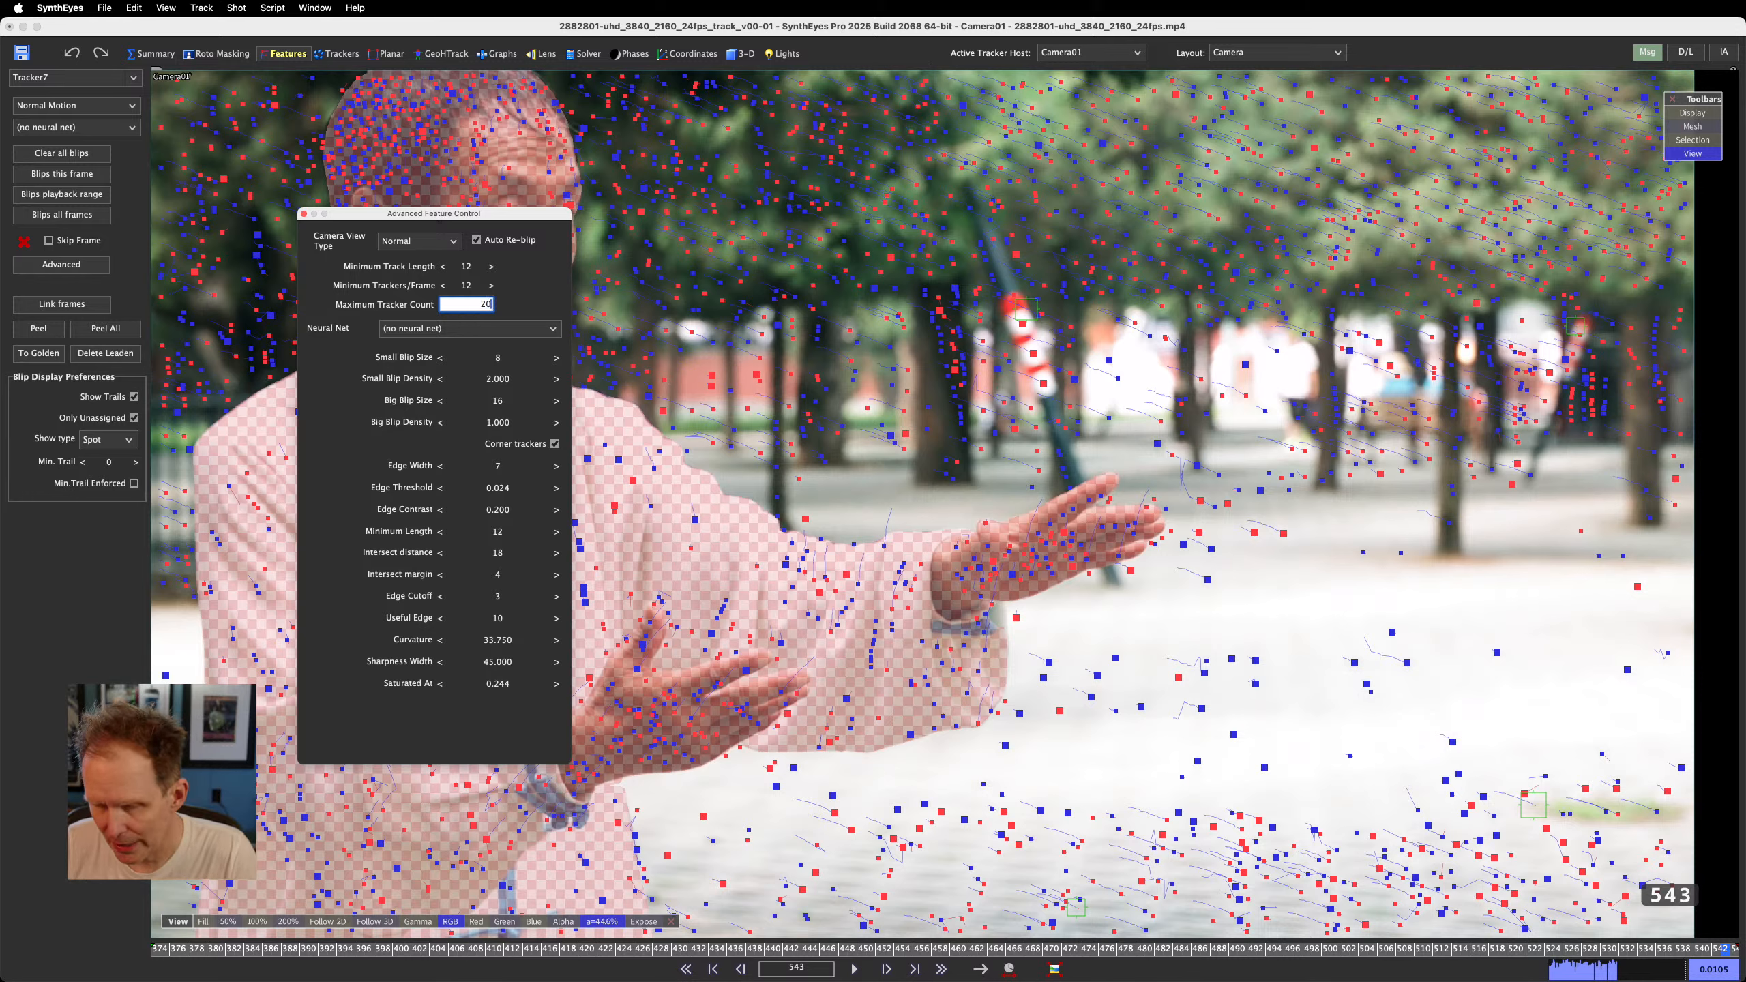
{"action": "key", "text": "Return"}
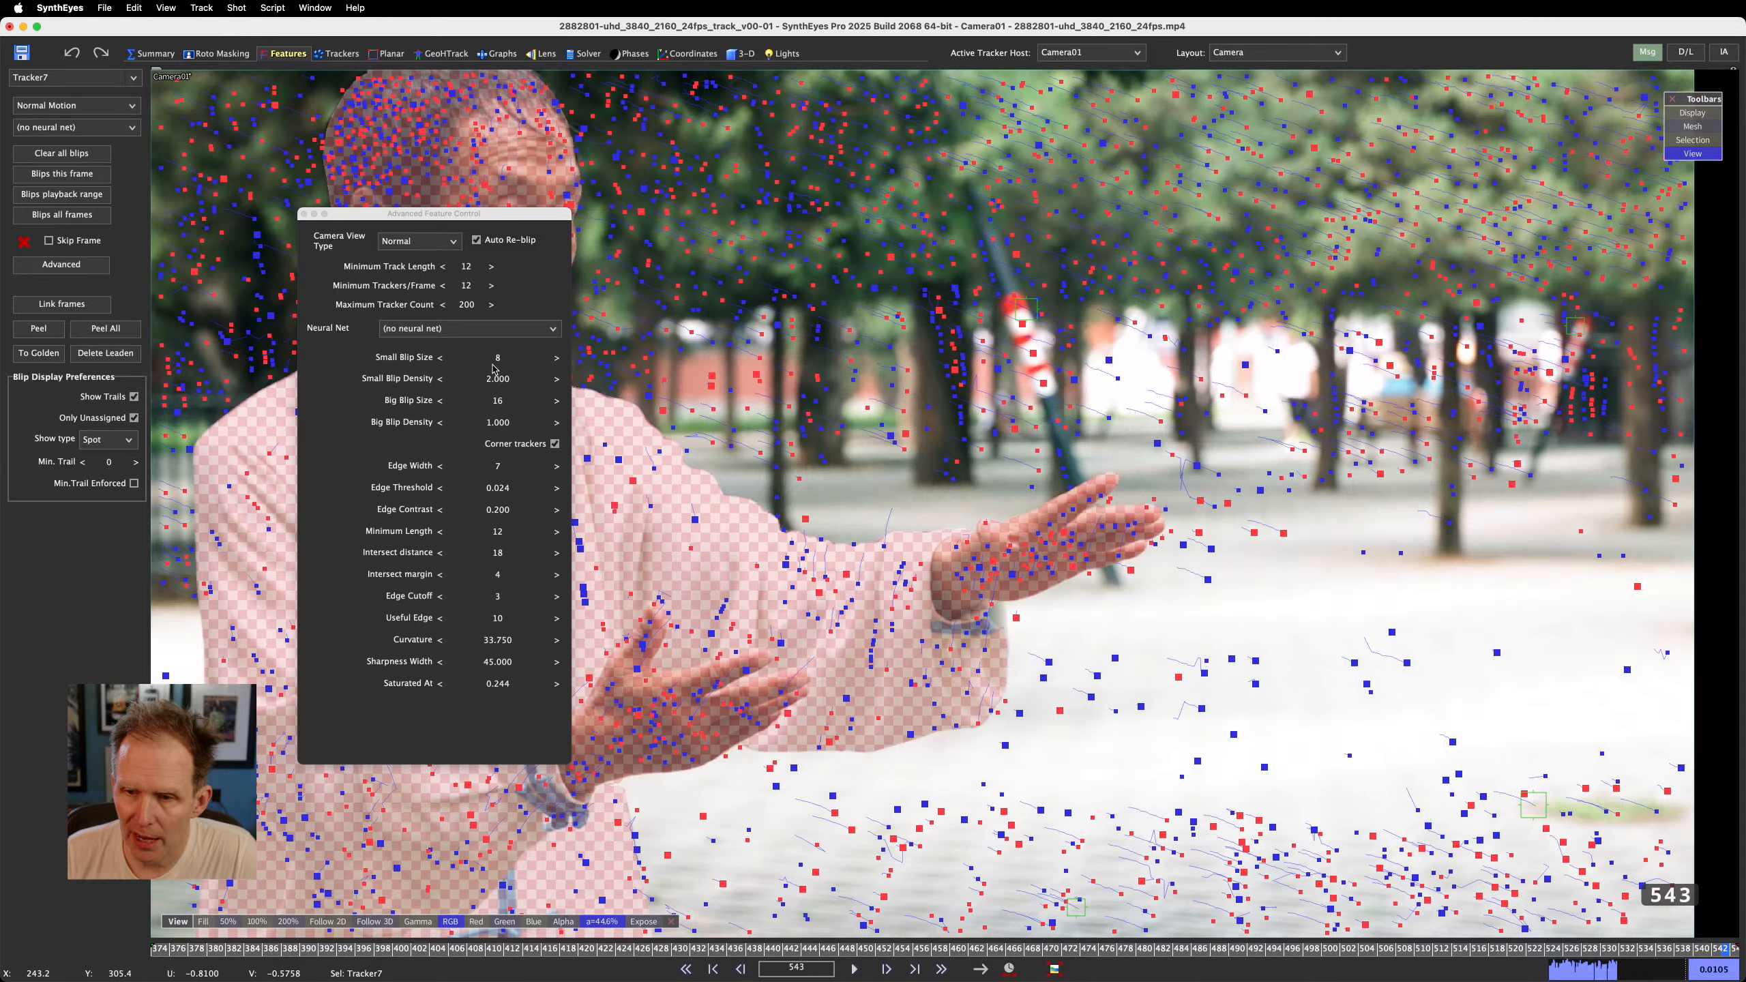
Peel all suitable blip trails into automatic trackers and clear the remaining blips
{"action": "left_click", "coordinate": [116, 335]}
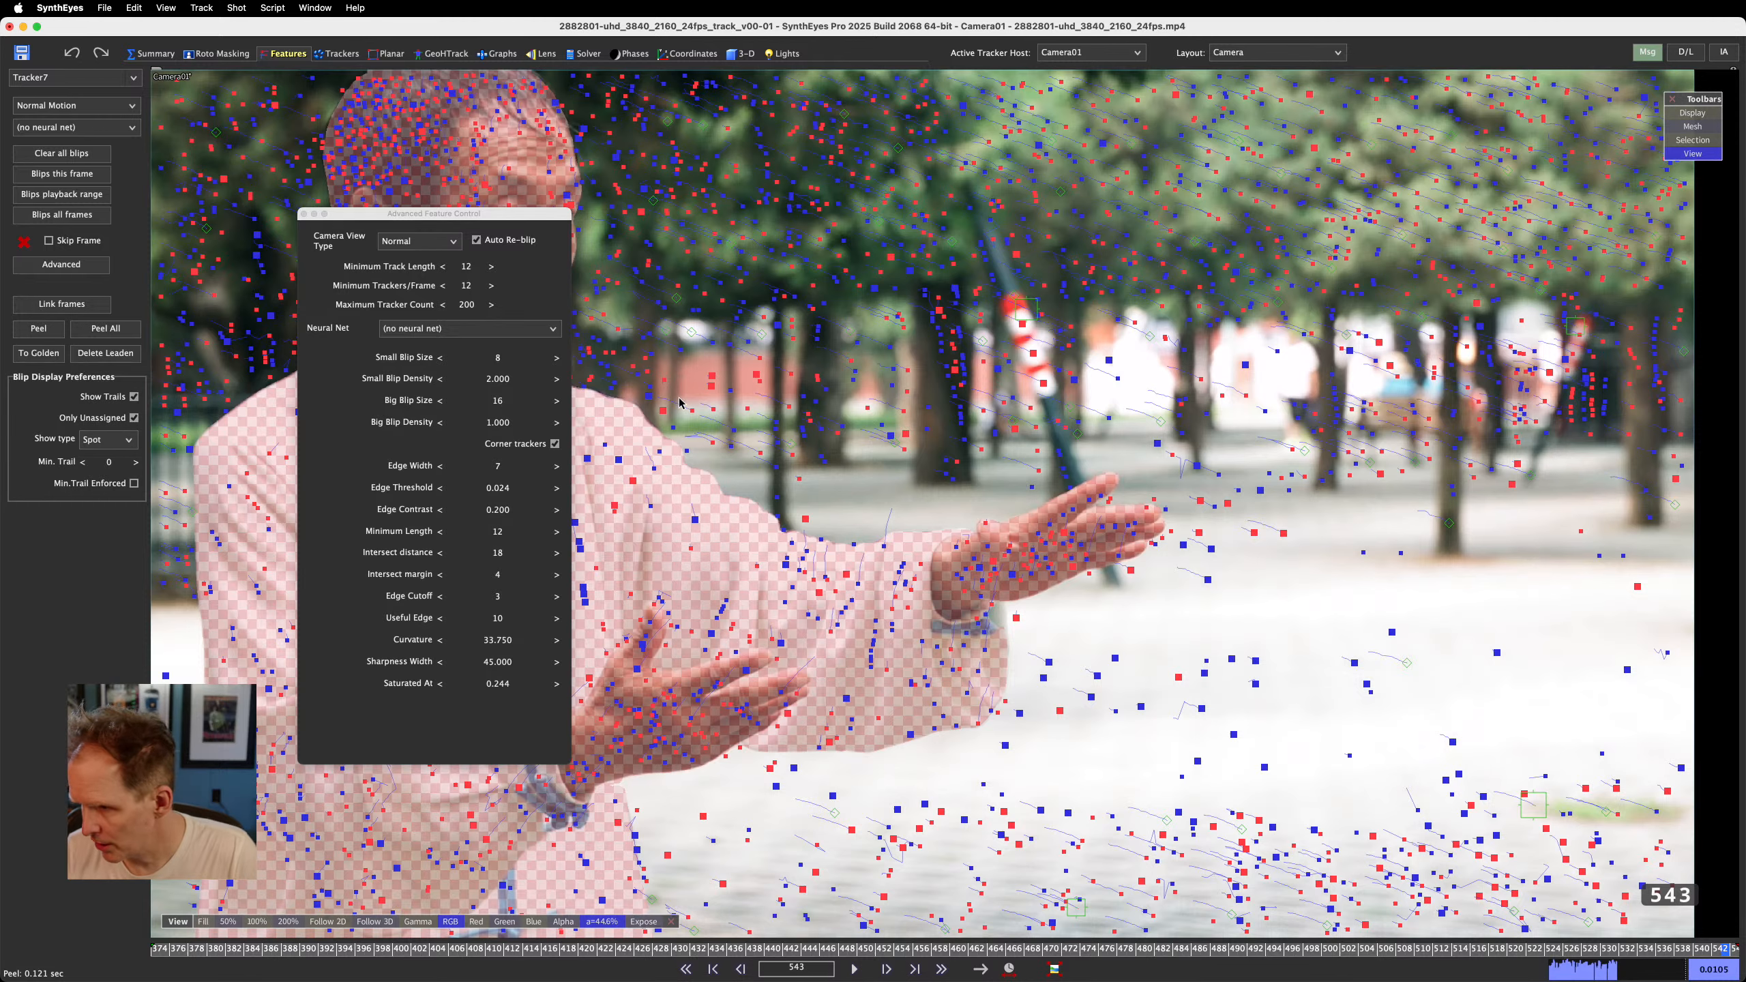
{"action": "left_click", "coordinate": [84, 154]}
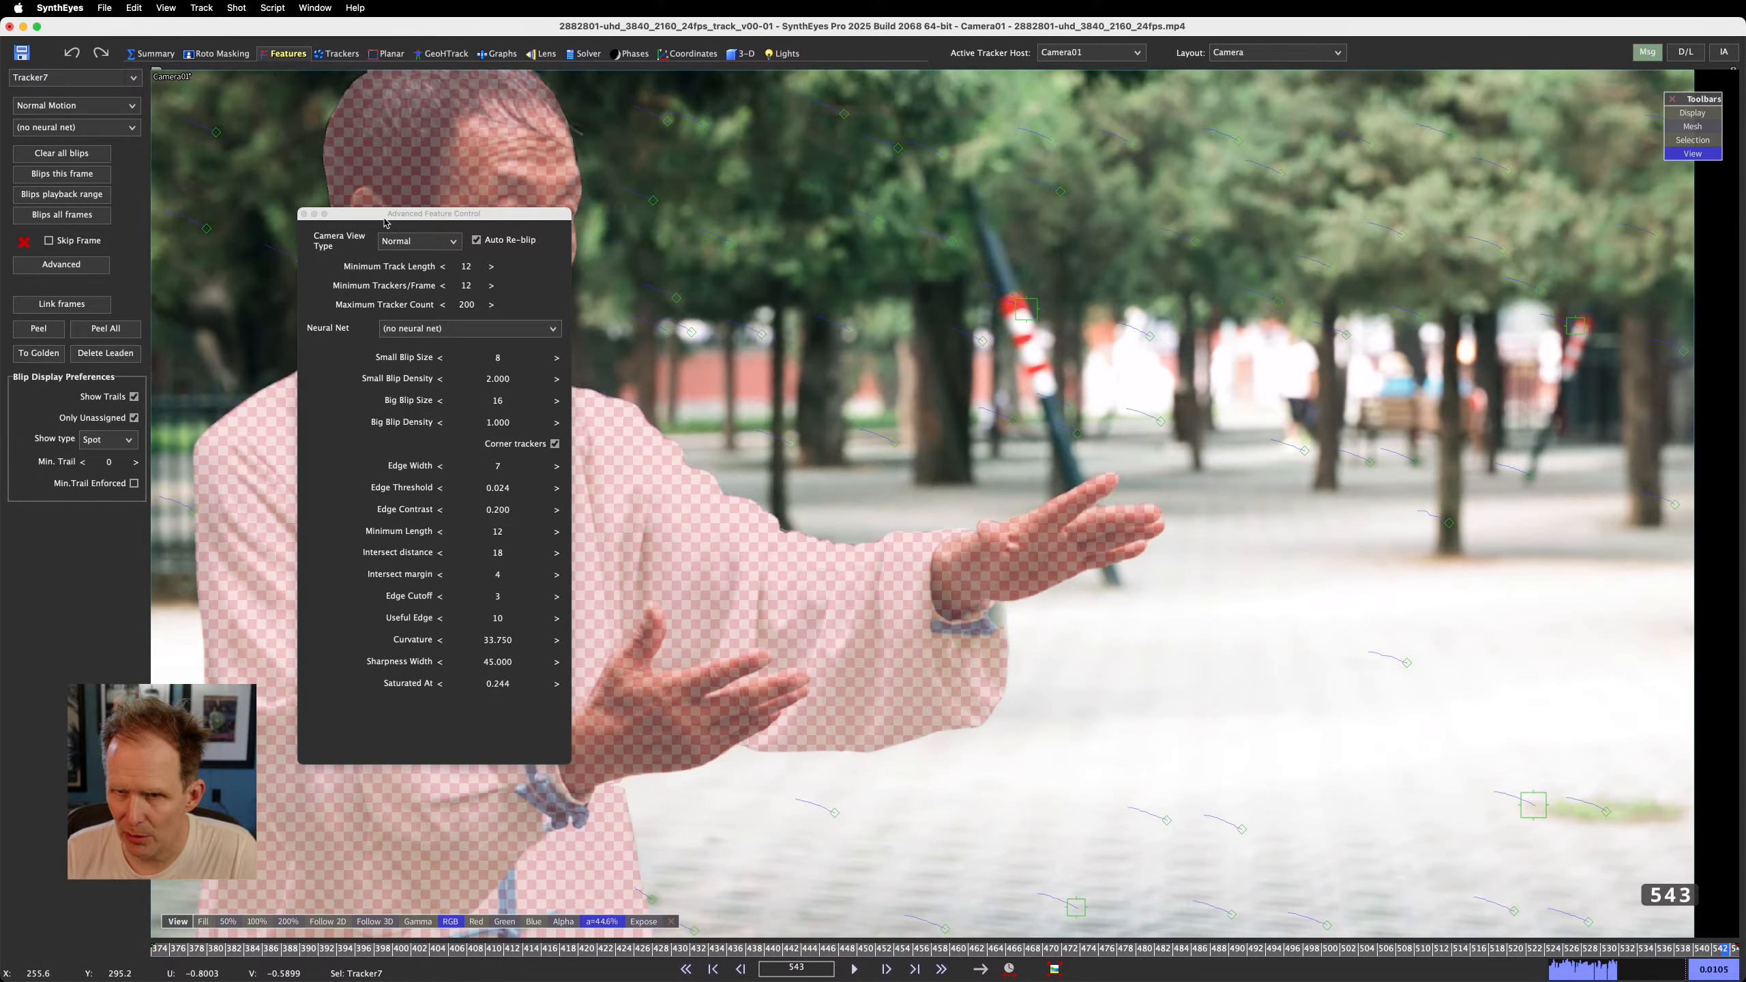
{"action": "left_click_drag", "start_coordinate": [384, 217], "coordinate": [681, 199]}
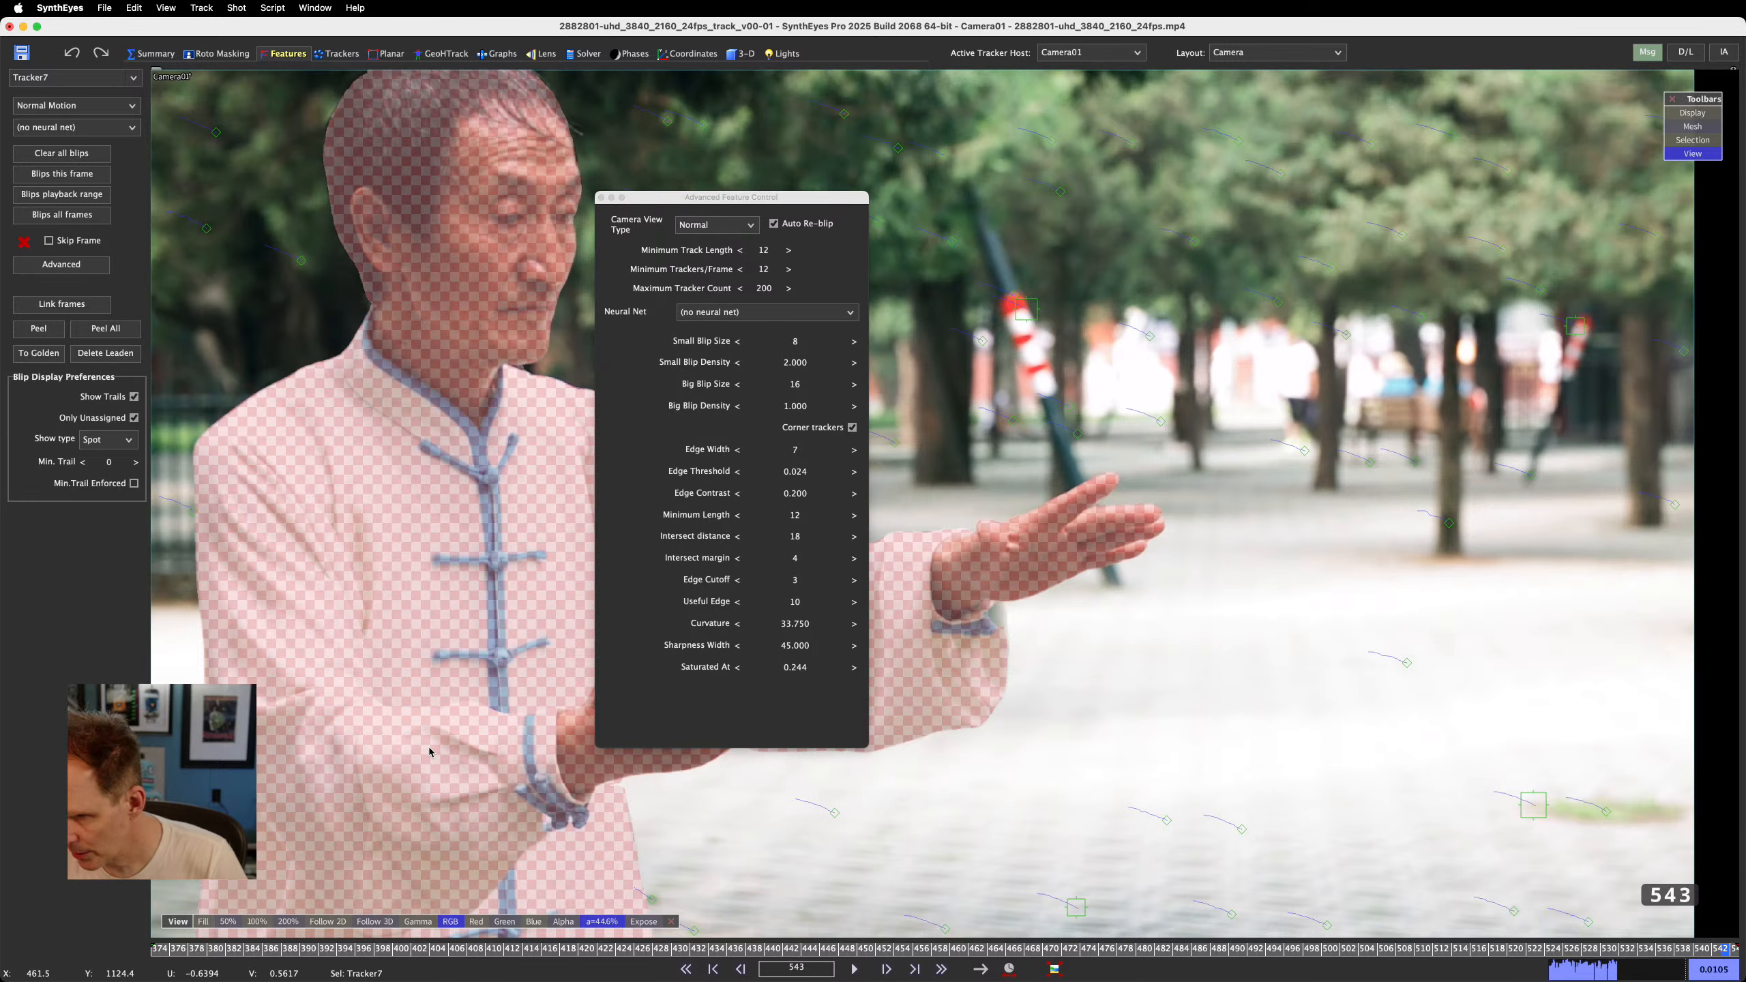
Scrub through the shot with the image shown and temporarily hidden to examine how consistently the peeled trackers move
{"action": "left_click_drag", "start_coordinate": [206, 948], "coordinate": [1336, 967]}
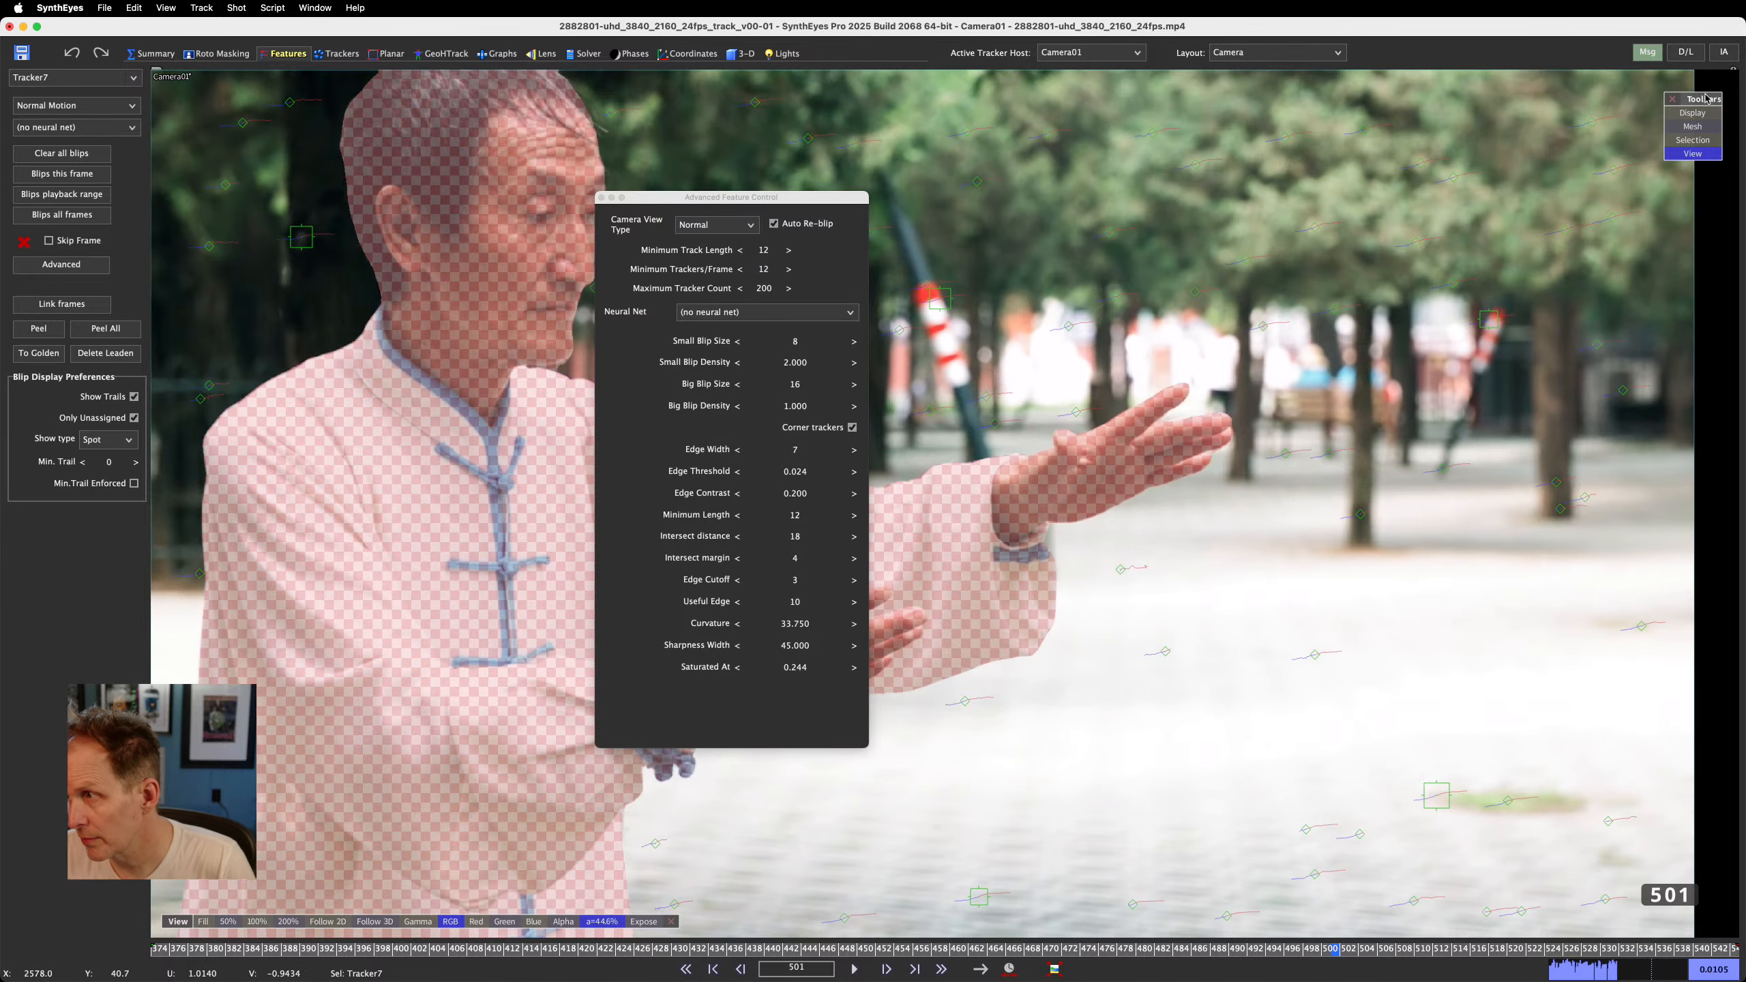
{"action": "left_click", "coordinate": [1692, 112]}
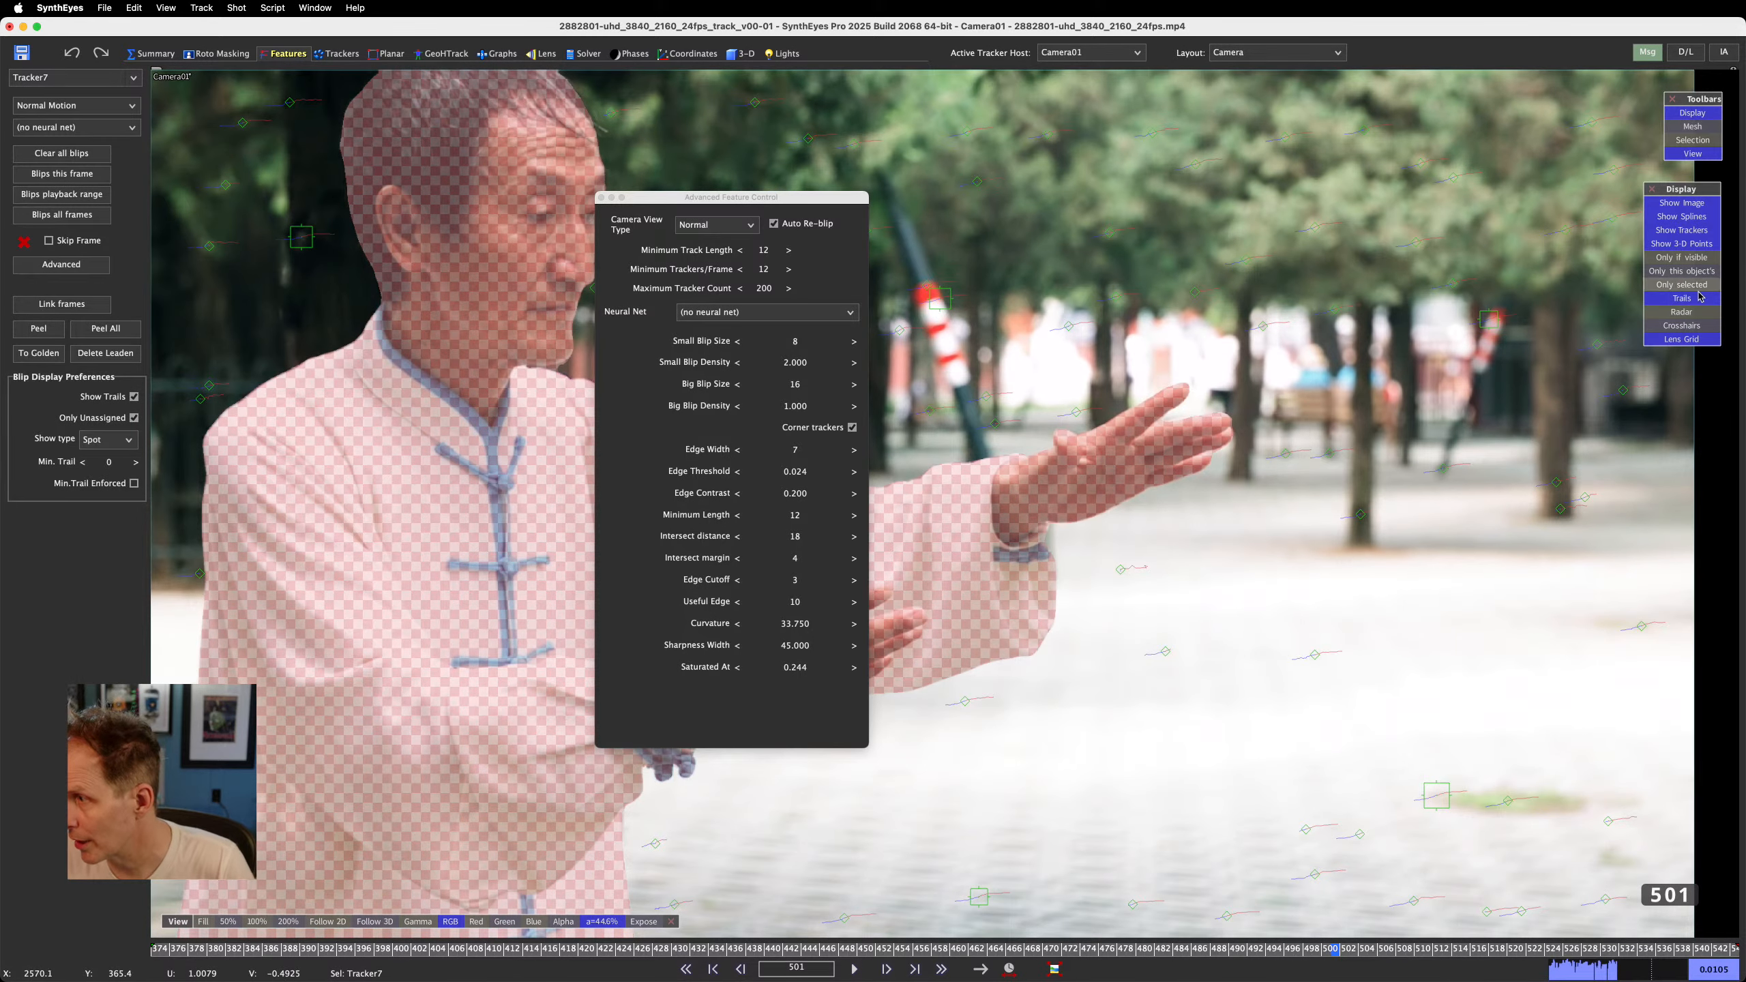
{"action": "left_click", "coordinate": [1693, 206]}
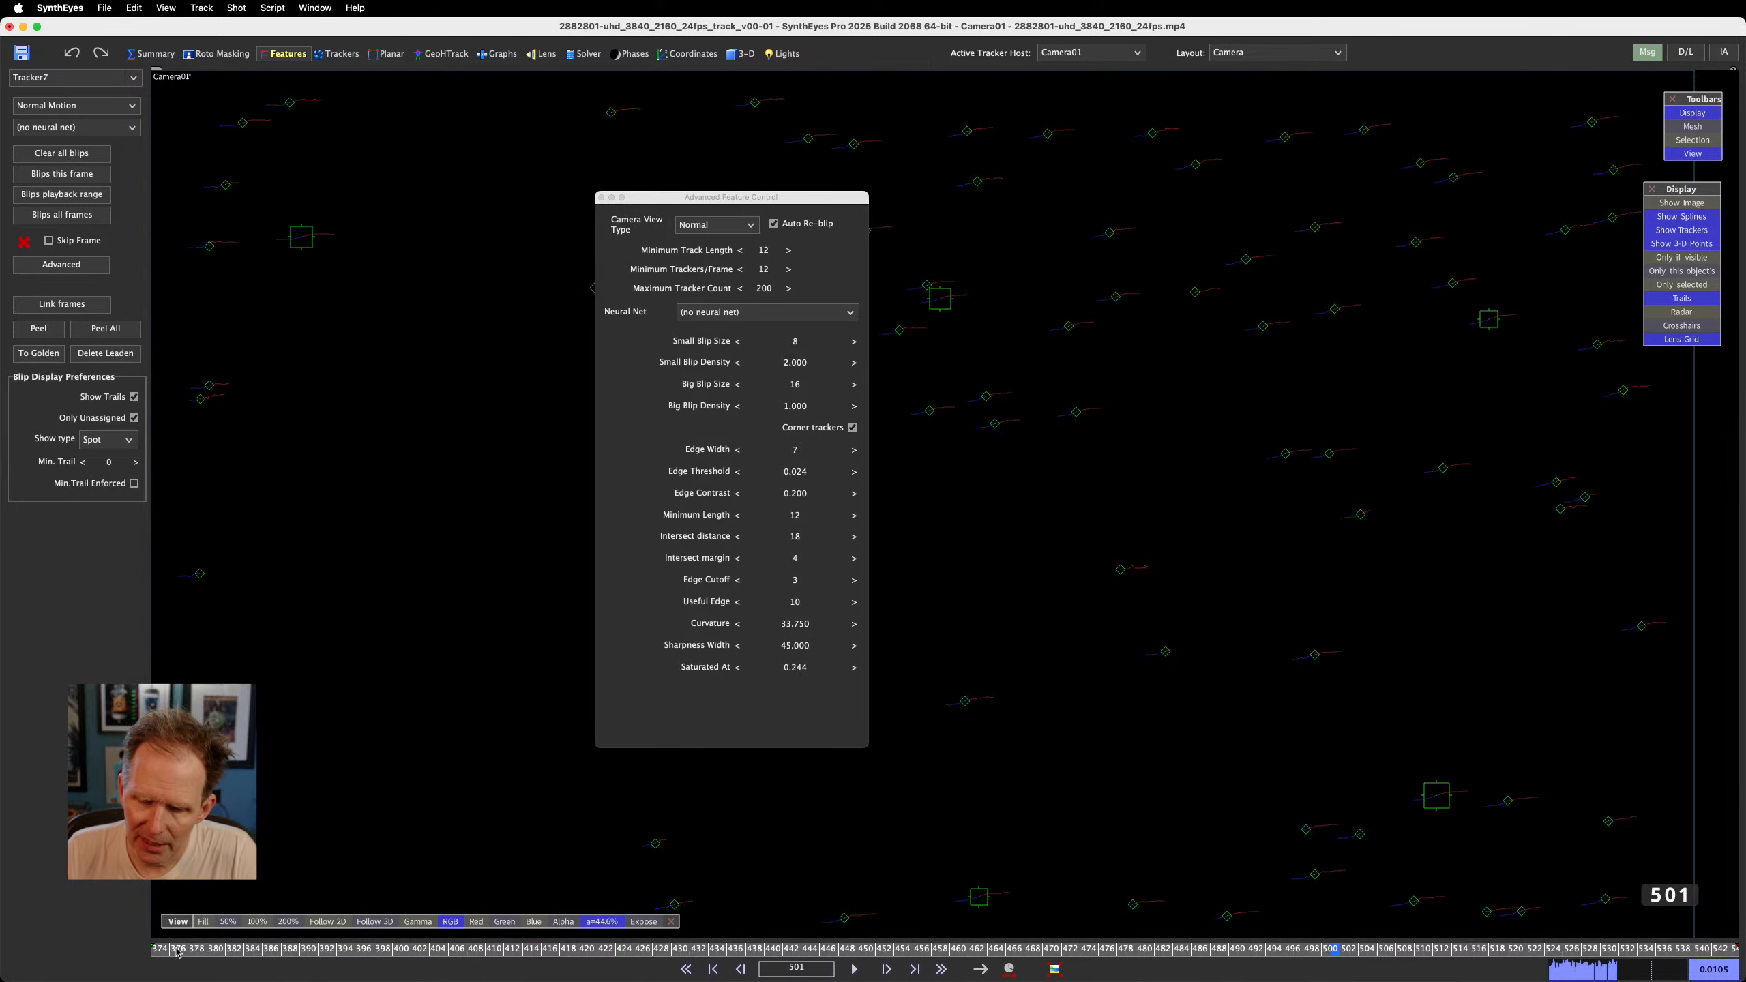
{"action": "left_click_drag", "start_coordinate": [177, 953], "coordinate": [1492, 969]}
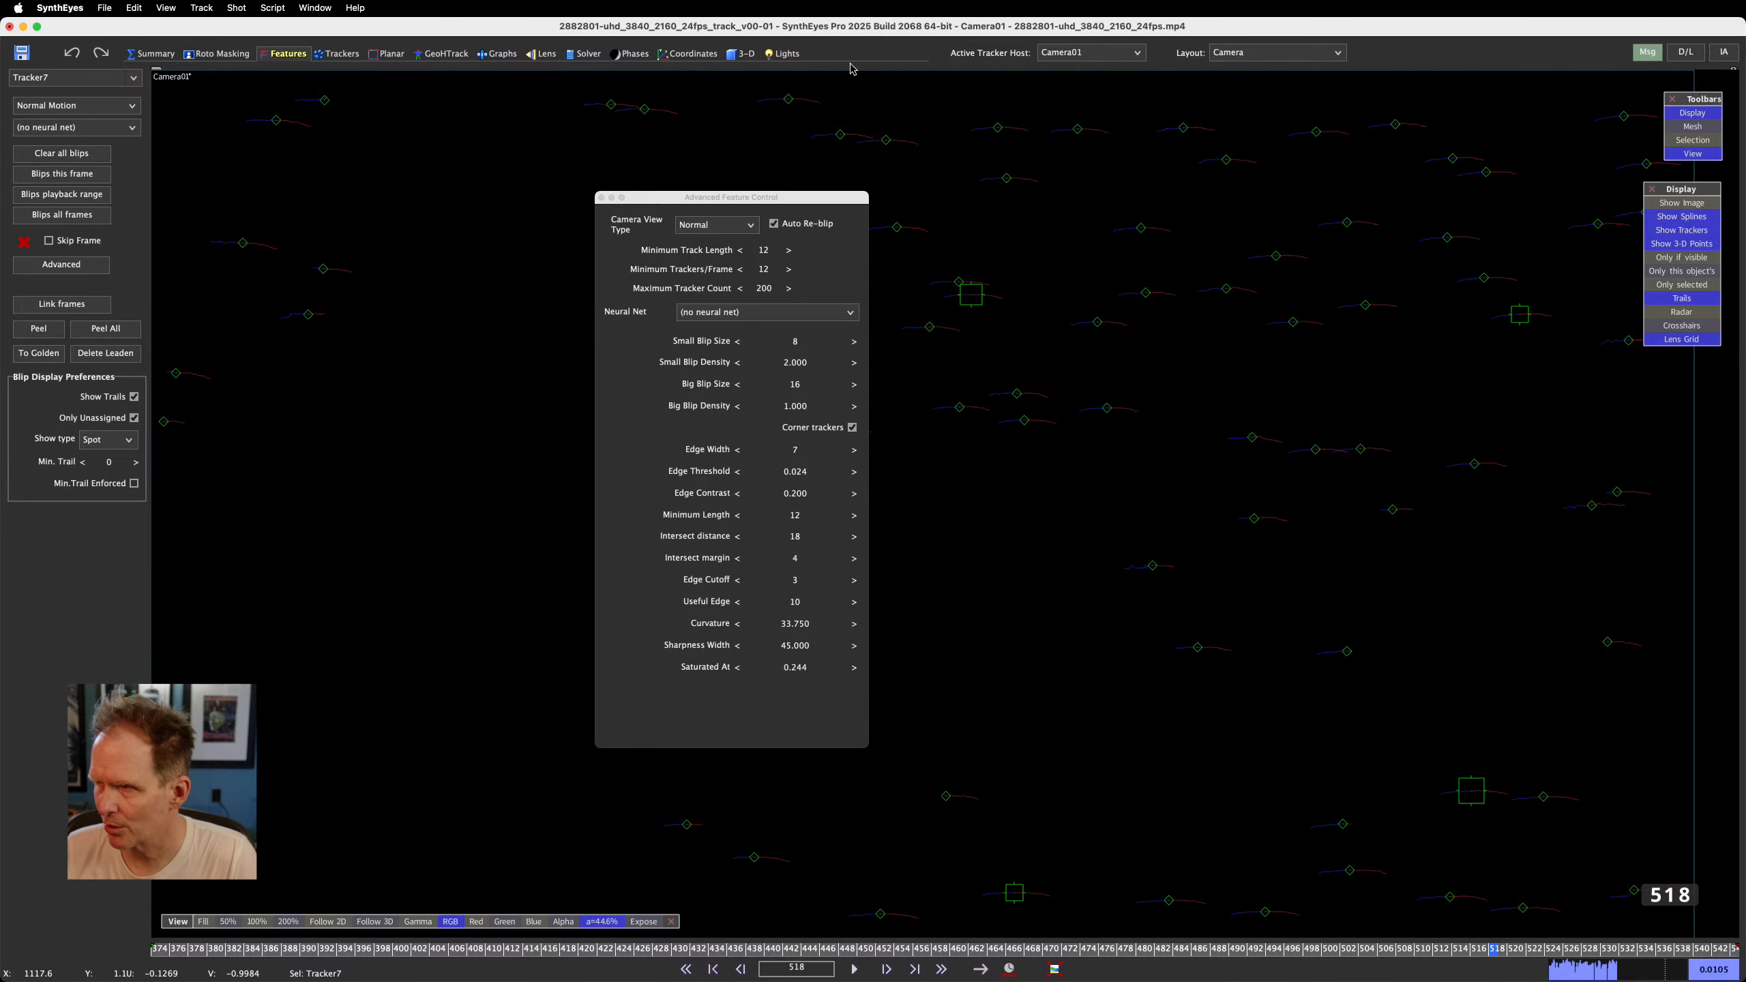
{"action": "left_click", "coordinate": [1689, 202]}
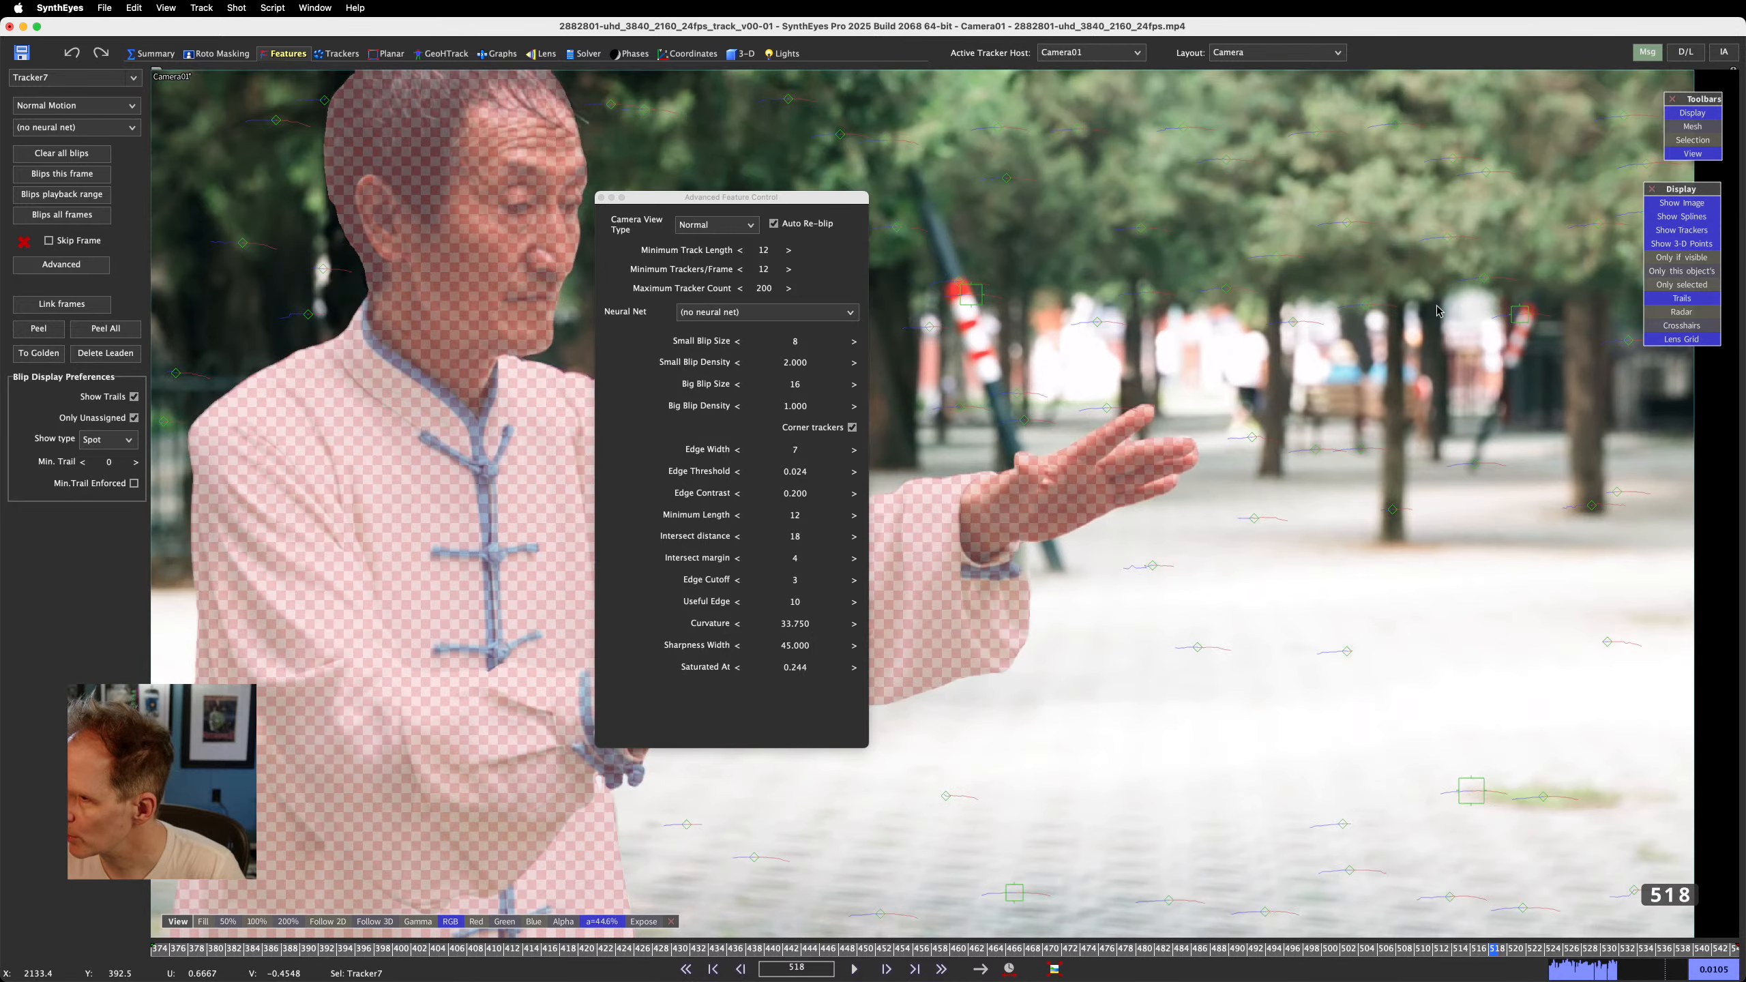
Set Small Blip Size to 12 and Big Blip Size to 20 for a second detection pass
{"action": "left_click", "coordinate": [854, 344]}
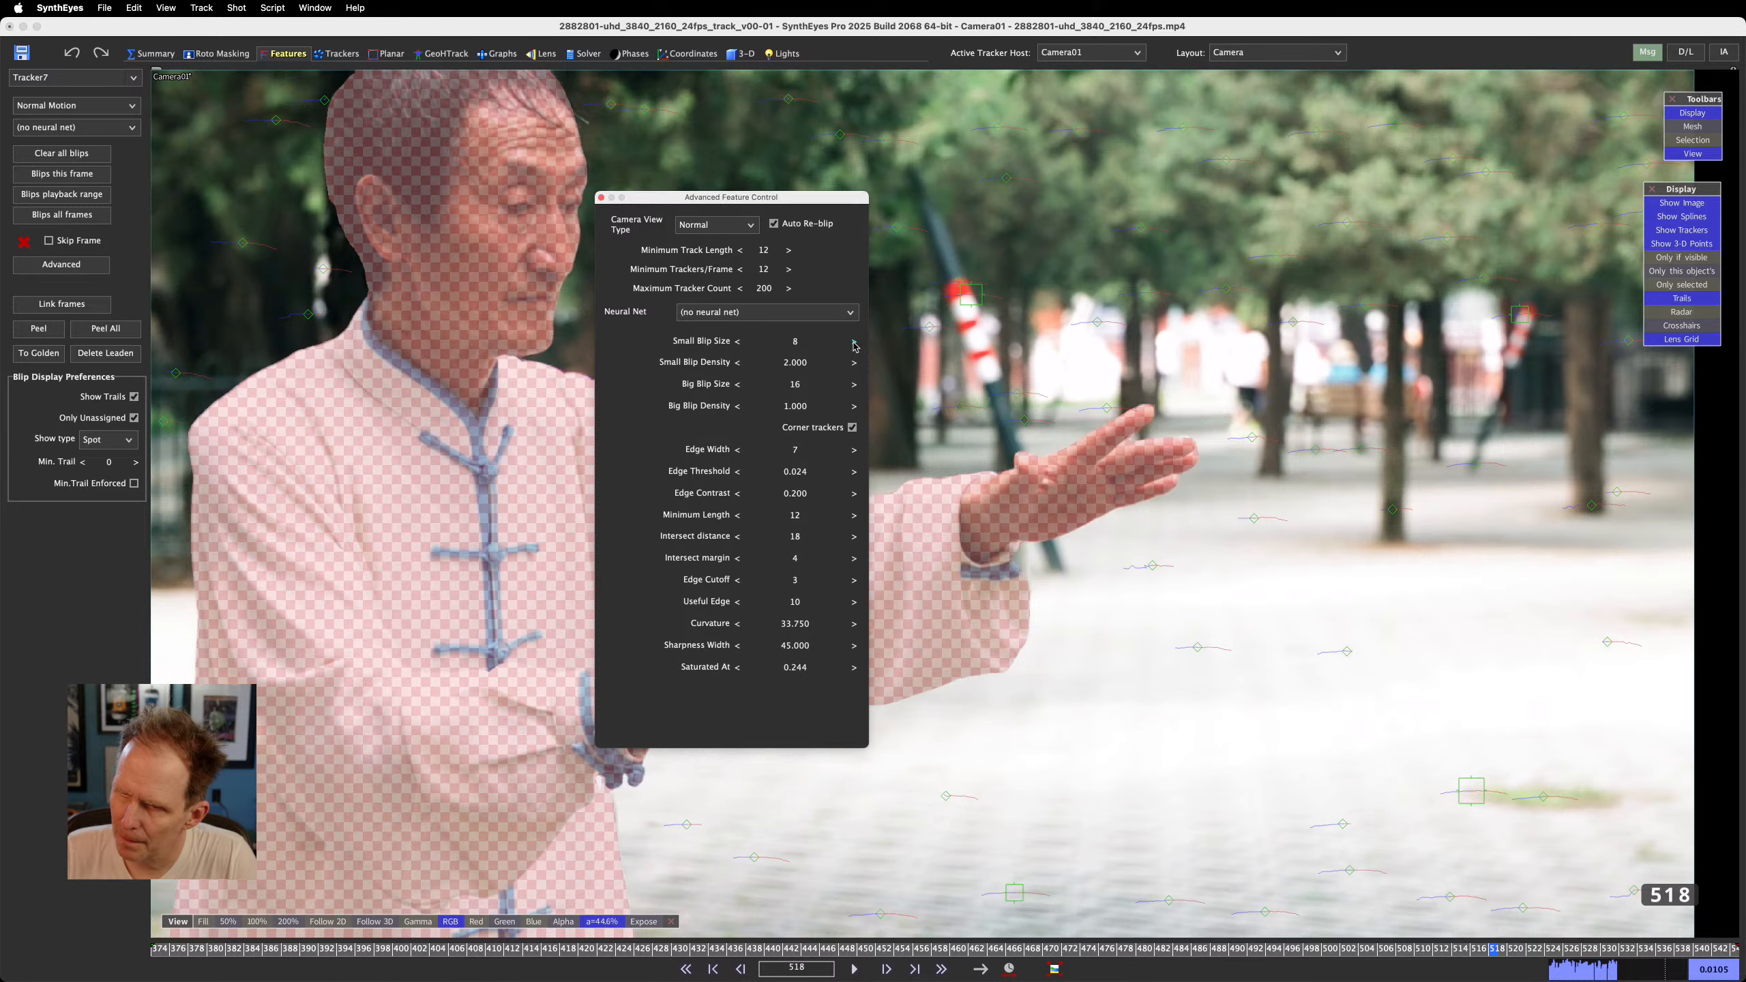
{"action": "left_click", "coordinate": [854, 343]}
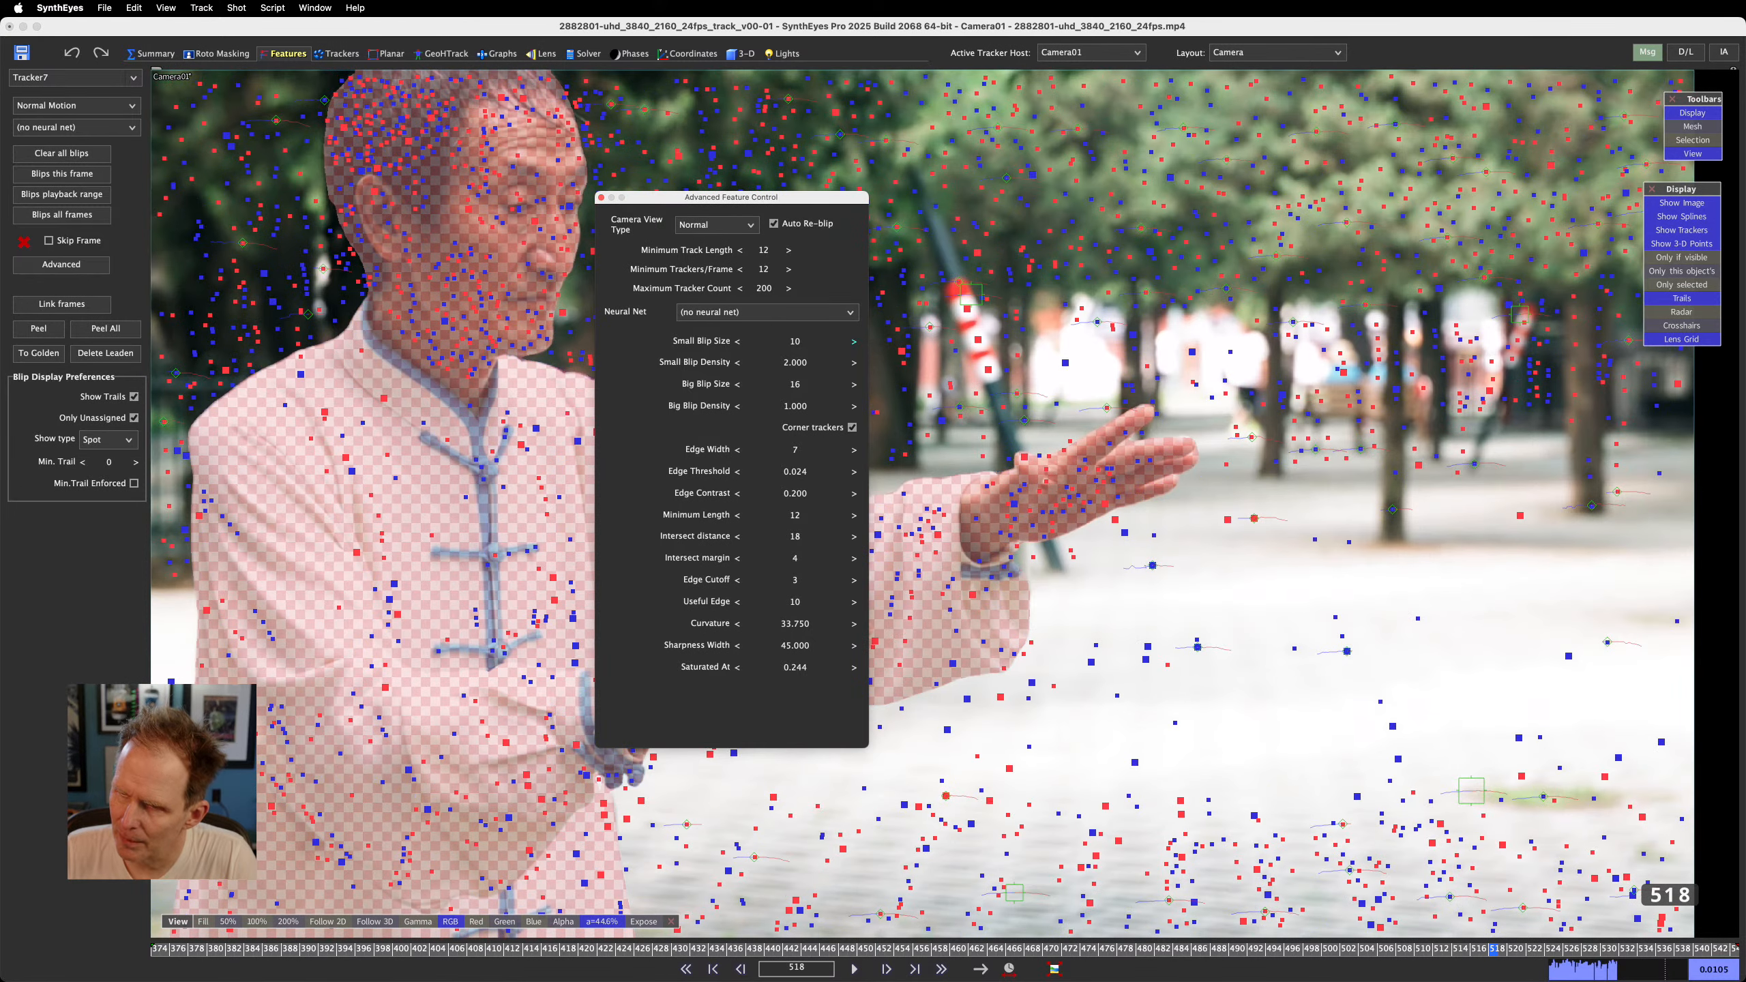
{"action": "left_click", "coordinate": [854, 342]}
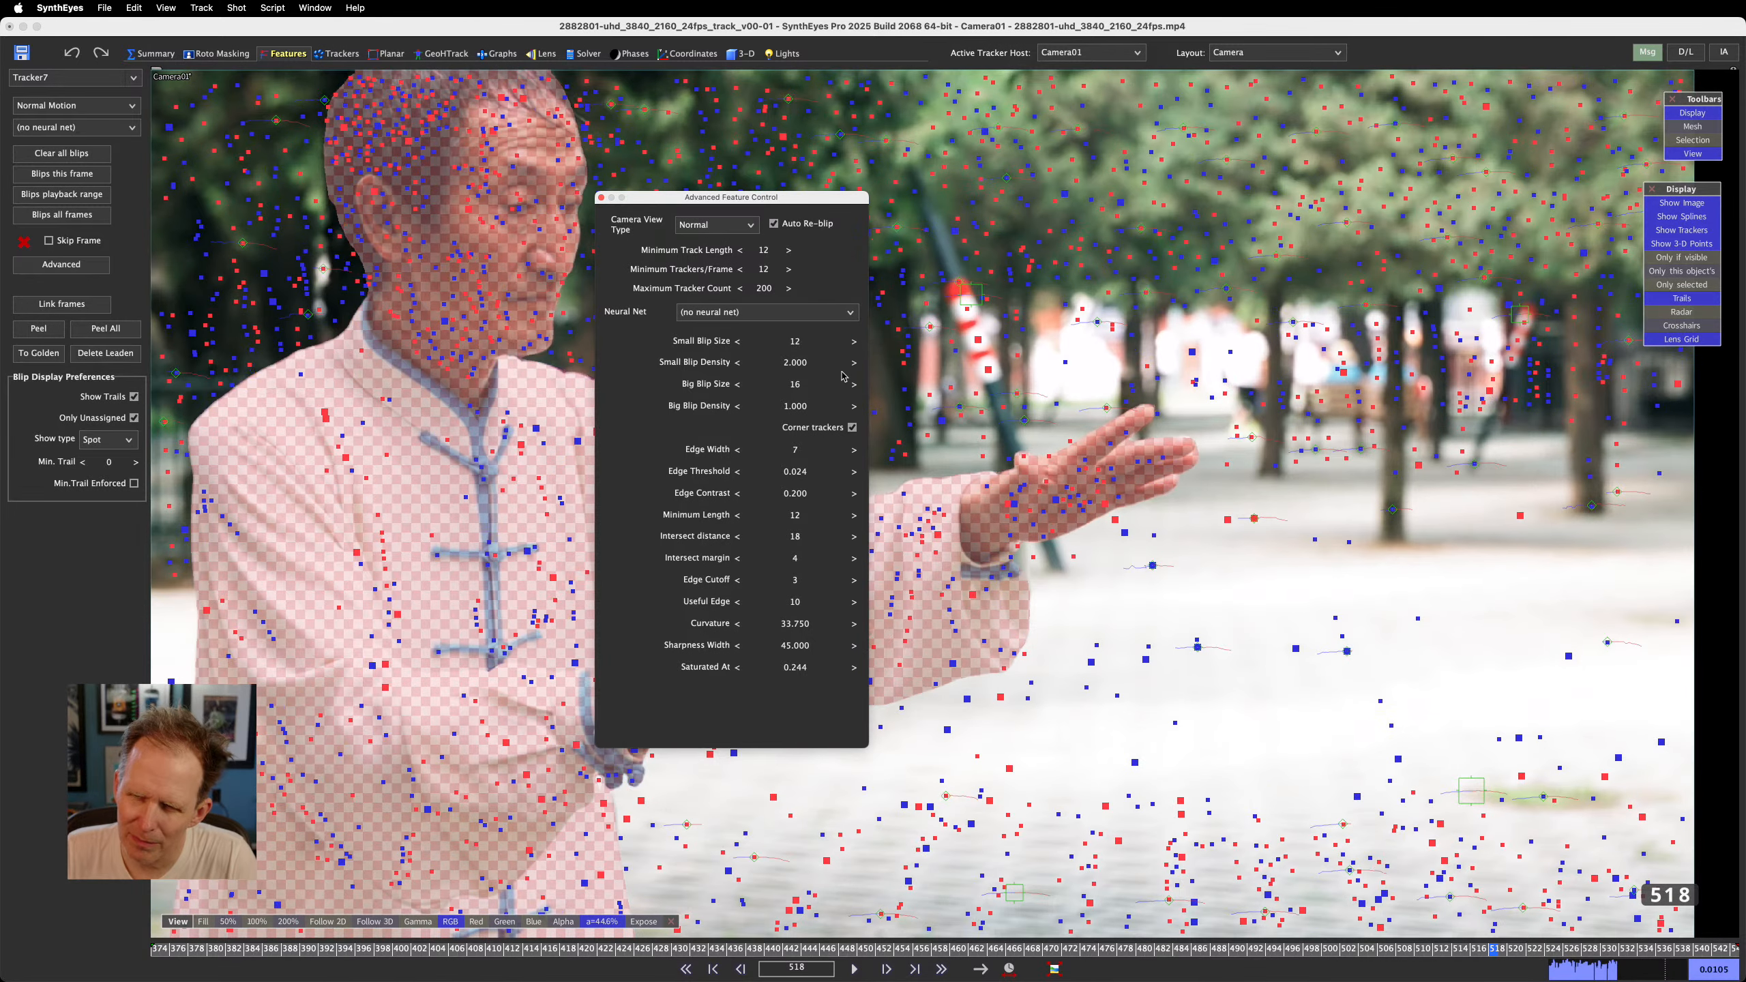
{"action": "double_click", "coordinate": [797, 386]}
{"action": "key", "text": "Return"}
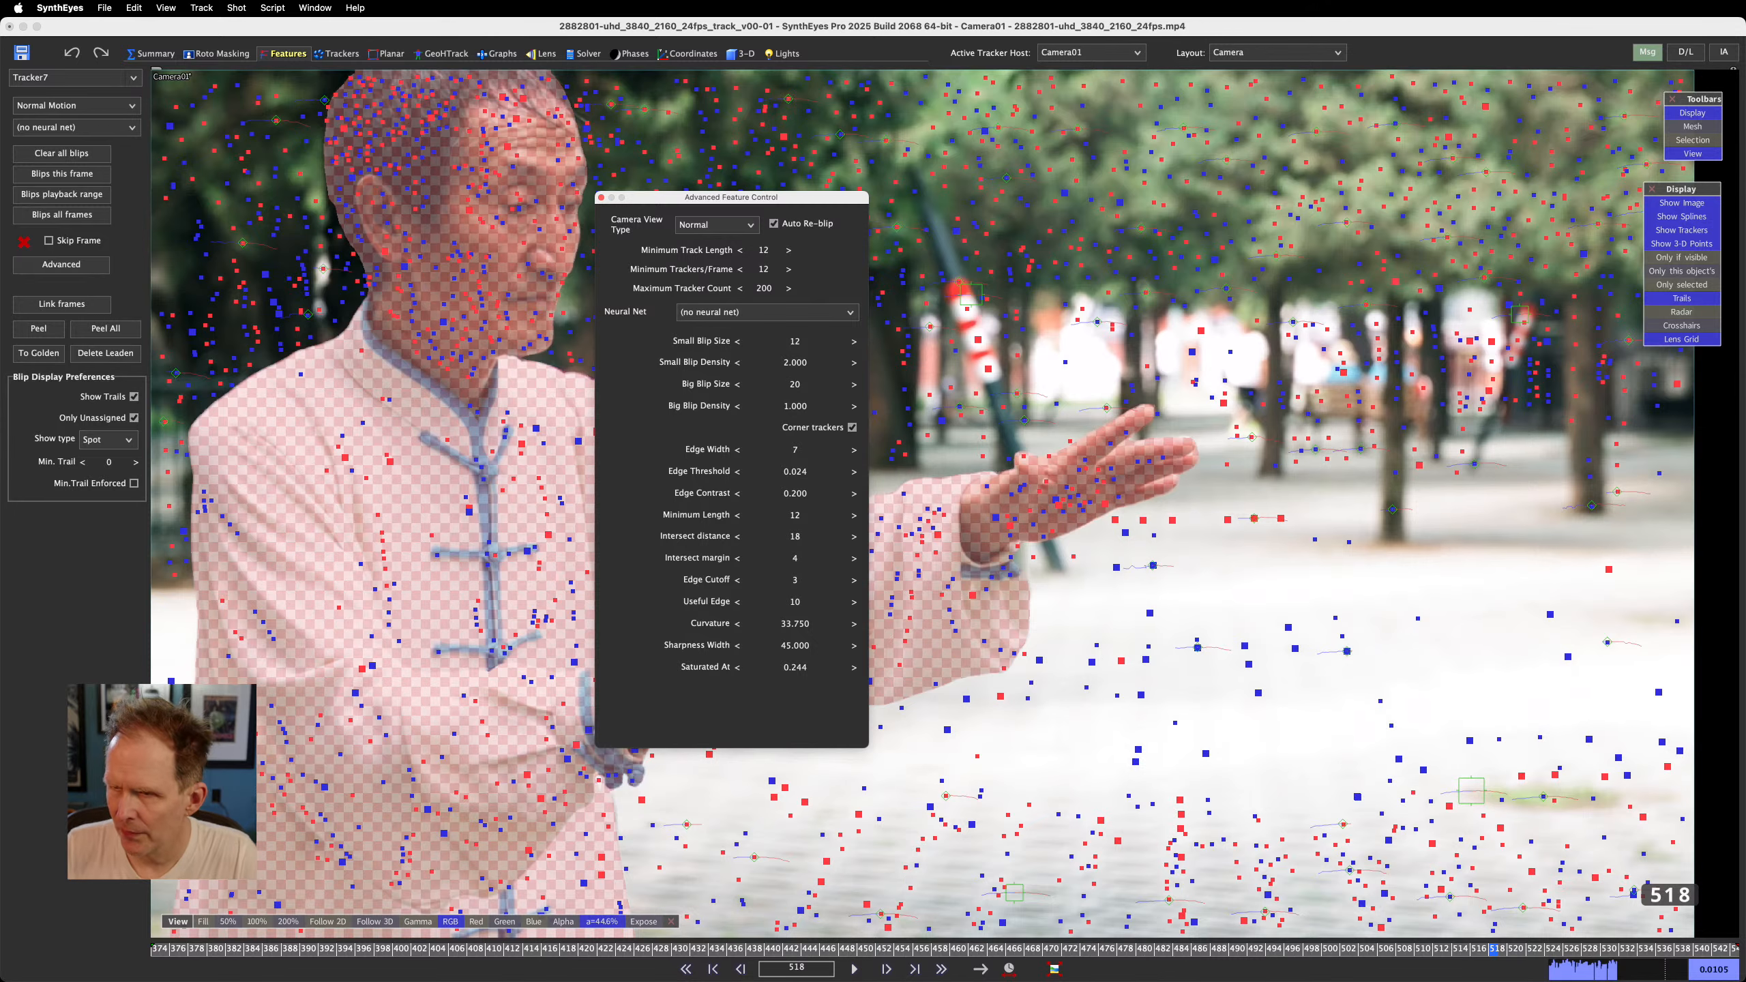
Re-blip all frames, peel all suitable trails into additional trackers, and clear the leftover blips with the shot image hidden
{"action": "left_click", "coordinate": [63, 217]}
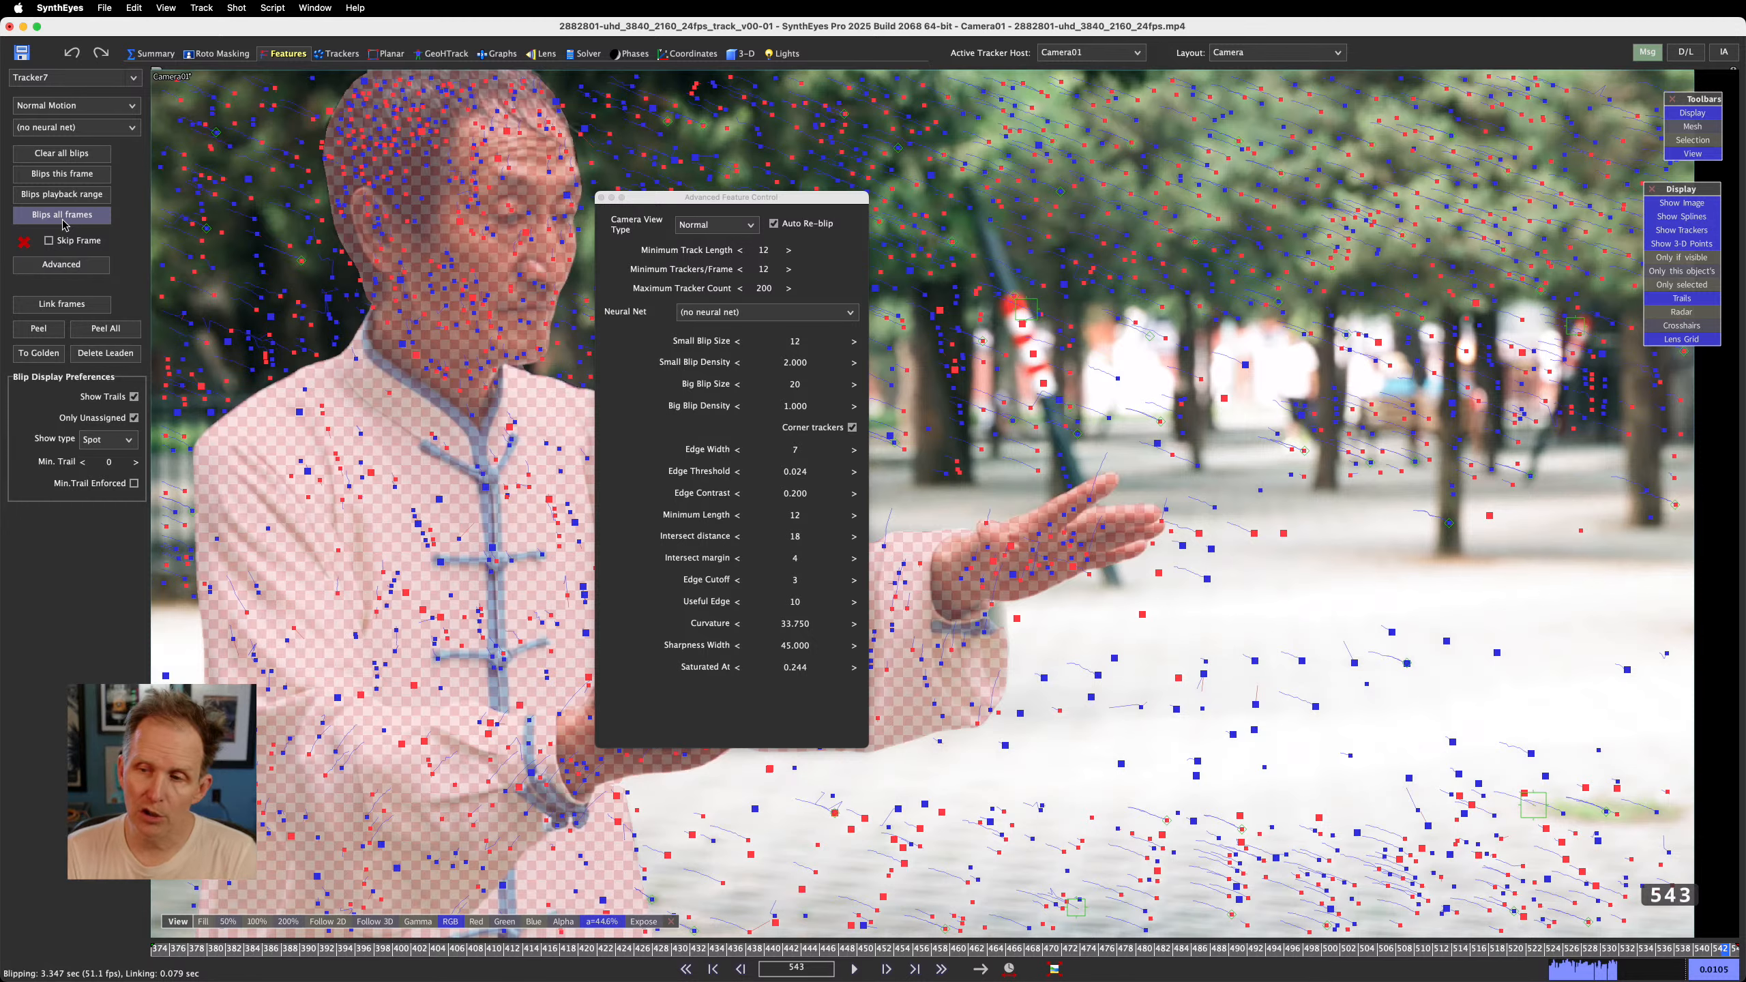
{"action": "left_click", "coordinate": [104, 329]}
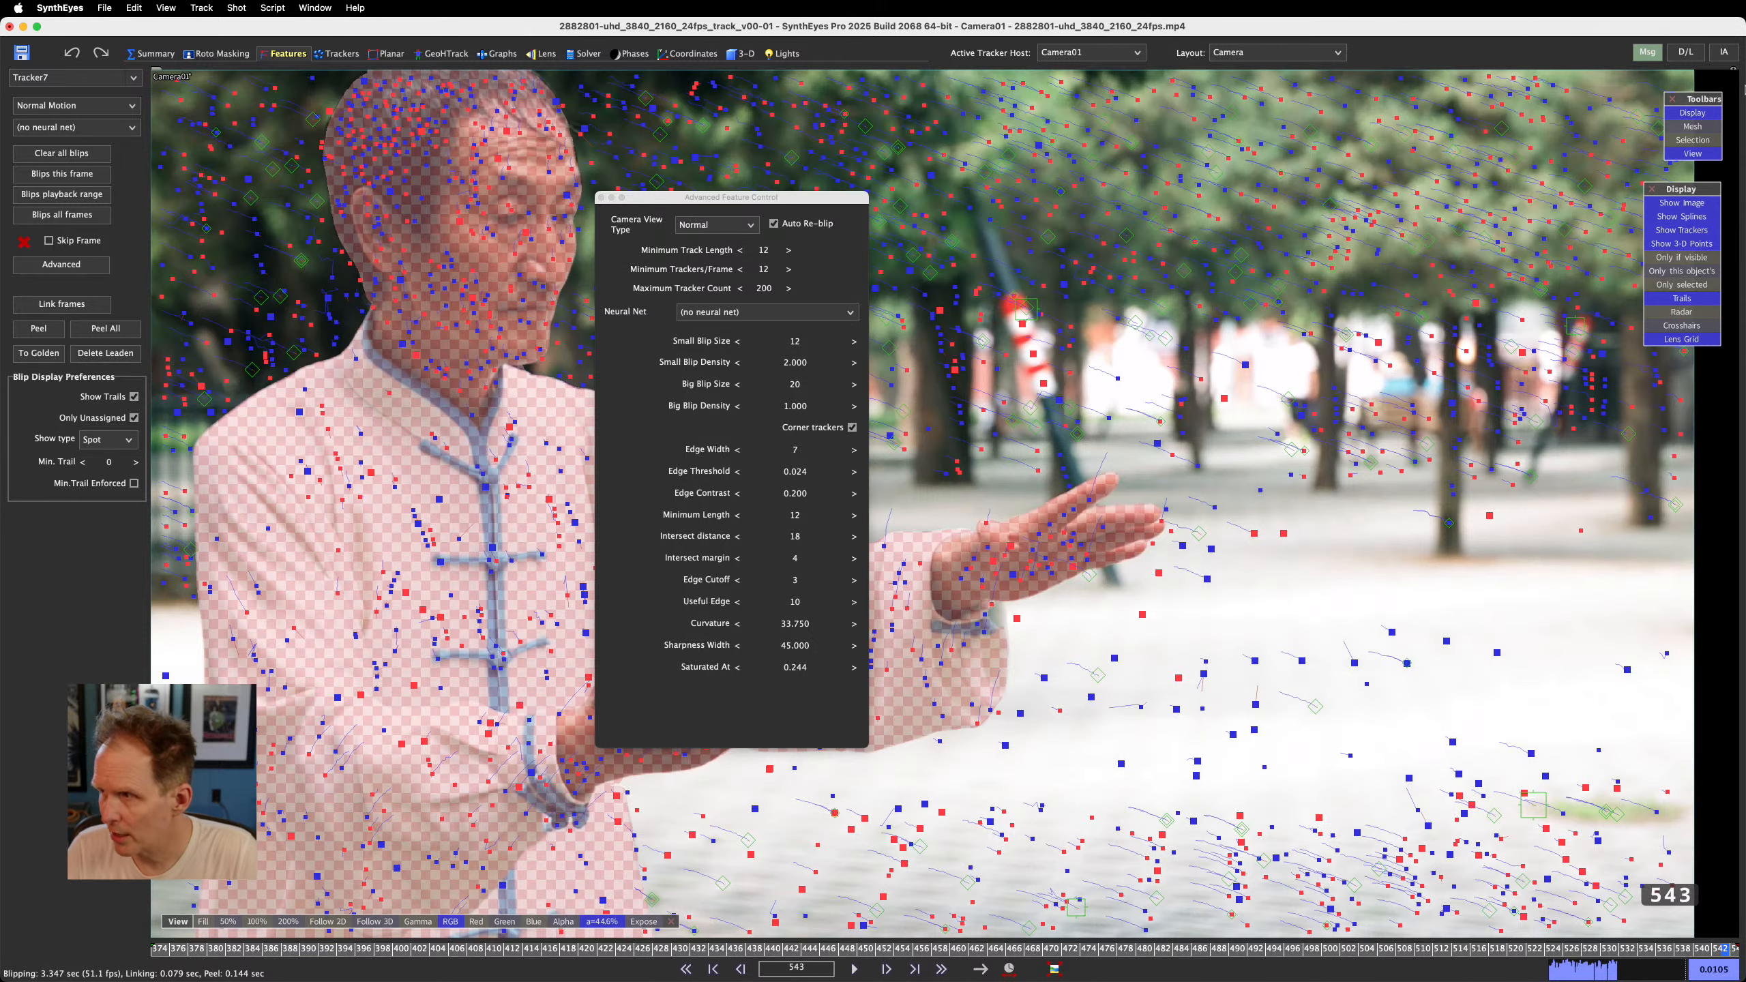
{"action": "left_click", "coordinate": [1681, 202]}
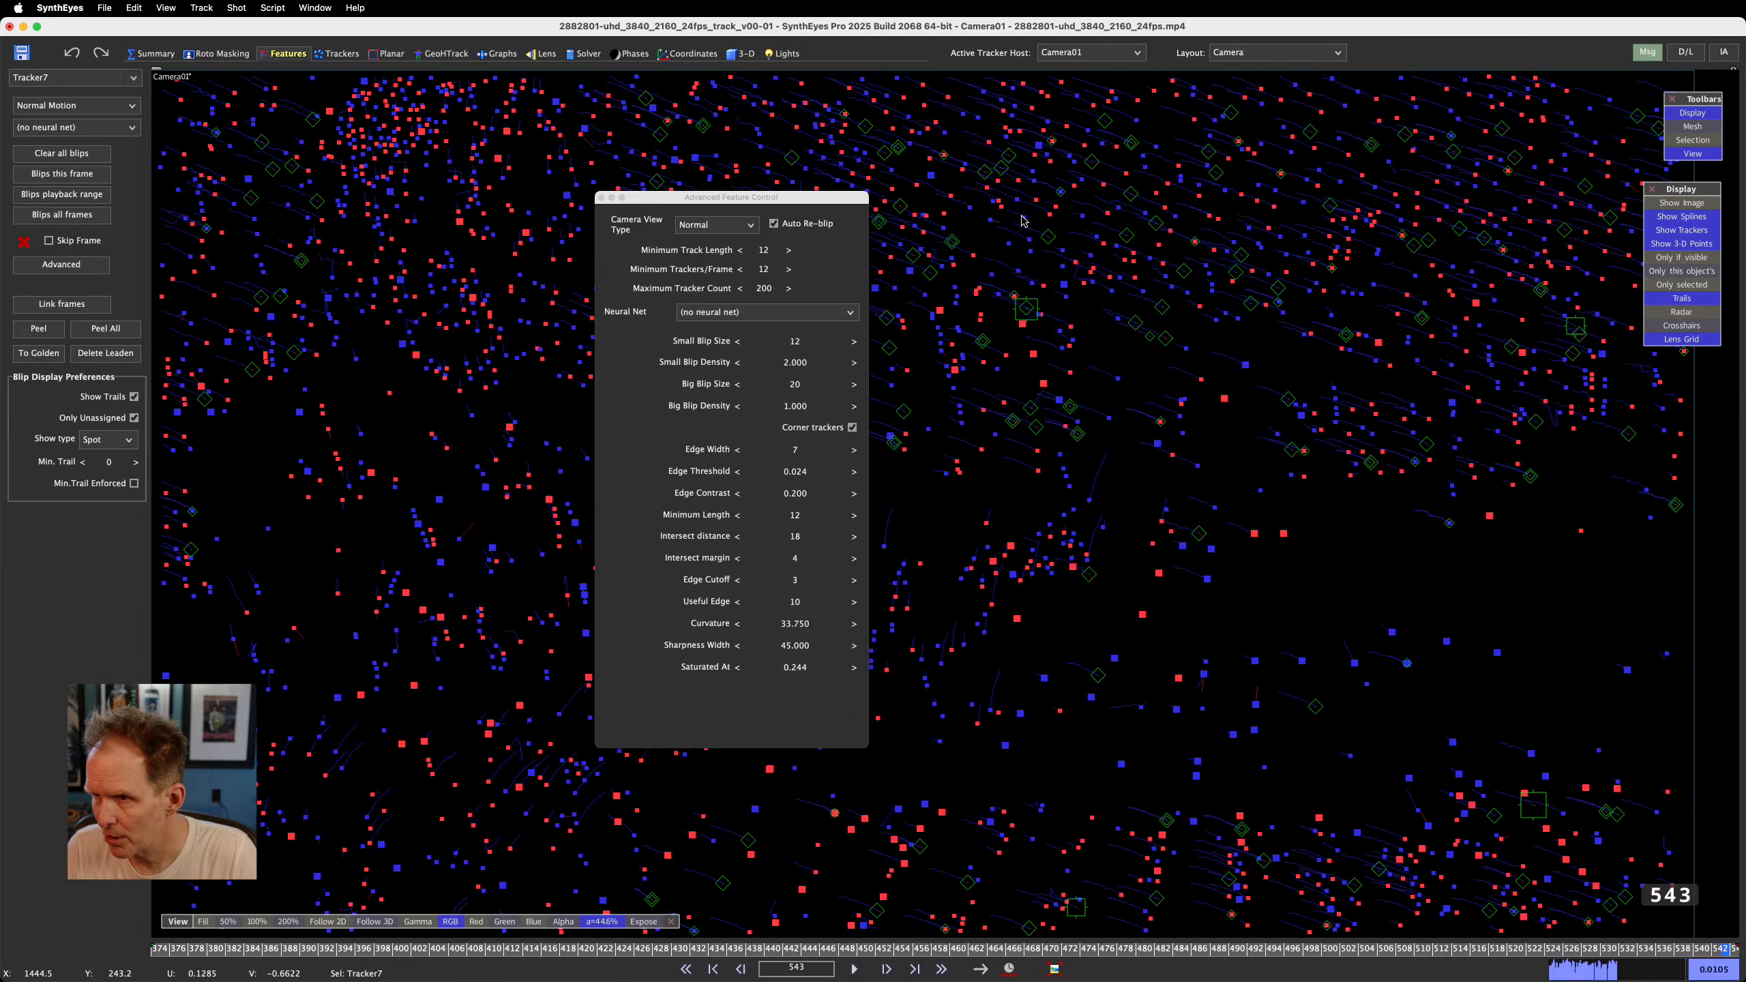
{"action": "left_click", "coordinate": [62, 153]}
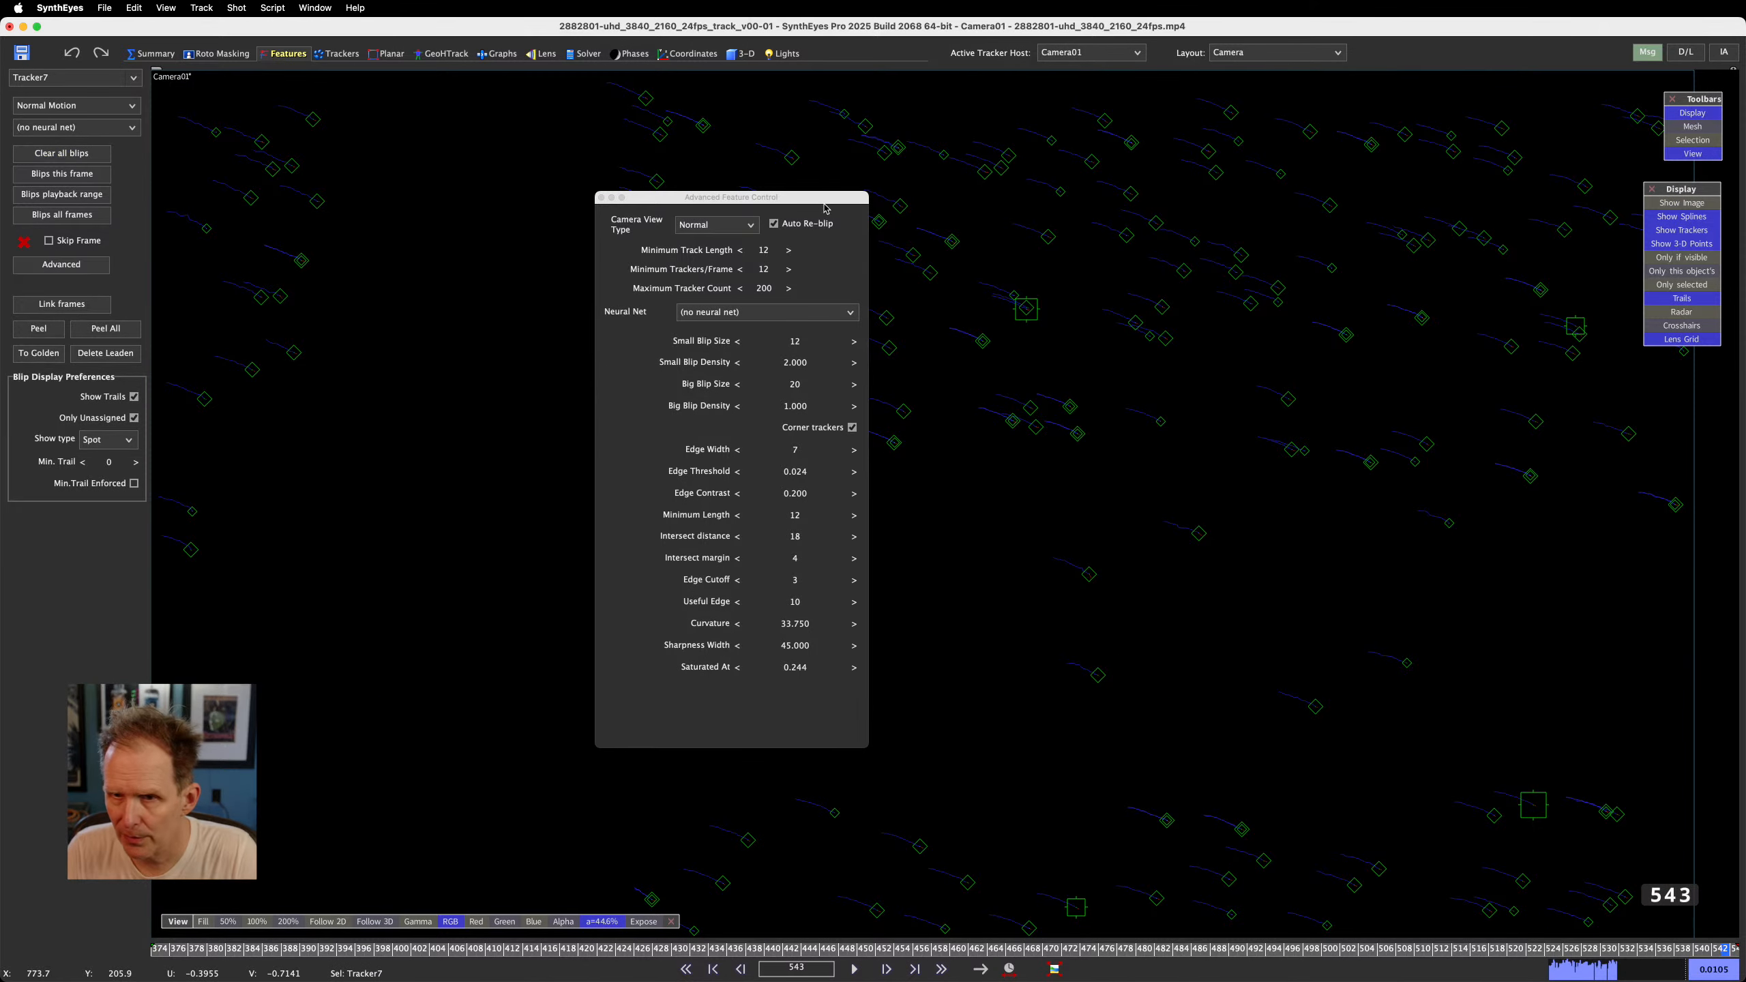
{"action": "left_click_drag", "start_coordinate": [806, 199], "coordinate": [251, 367]}
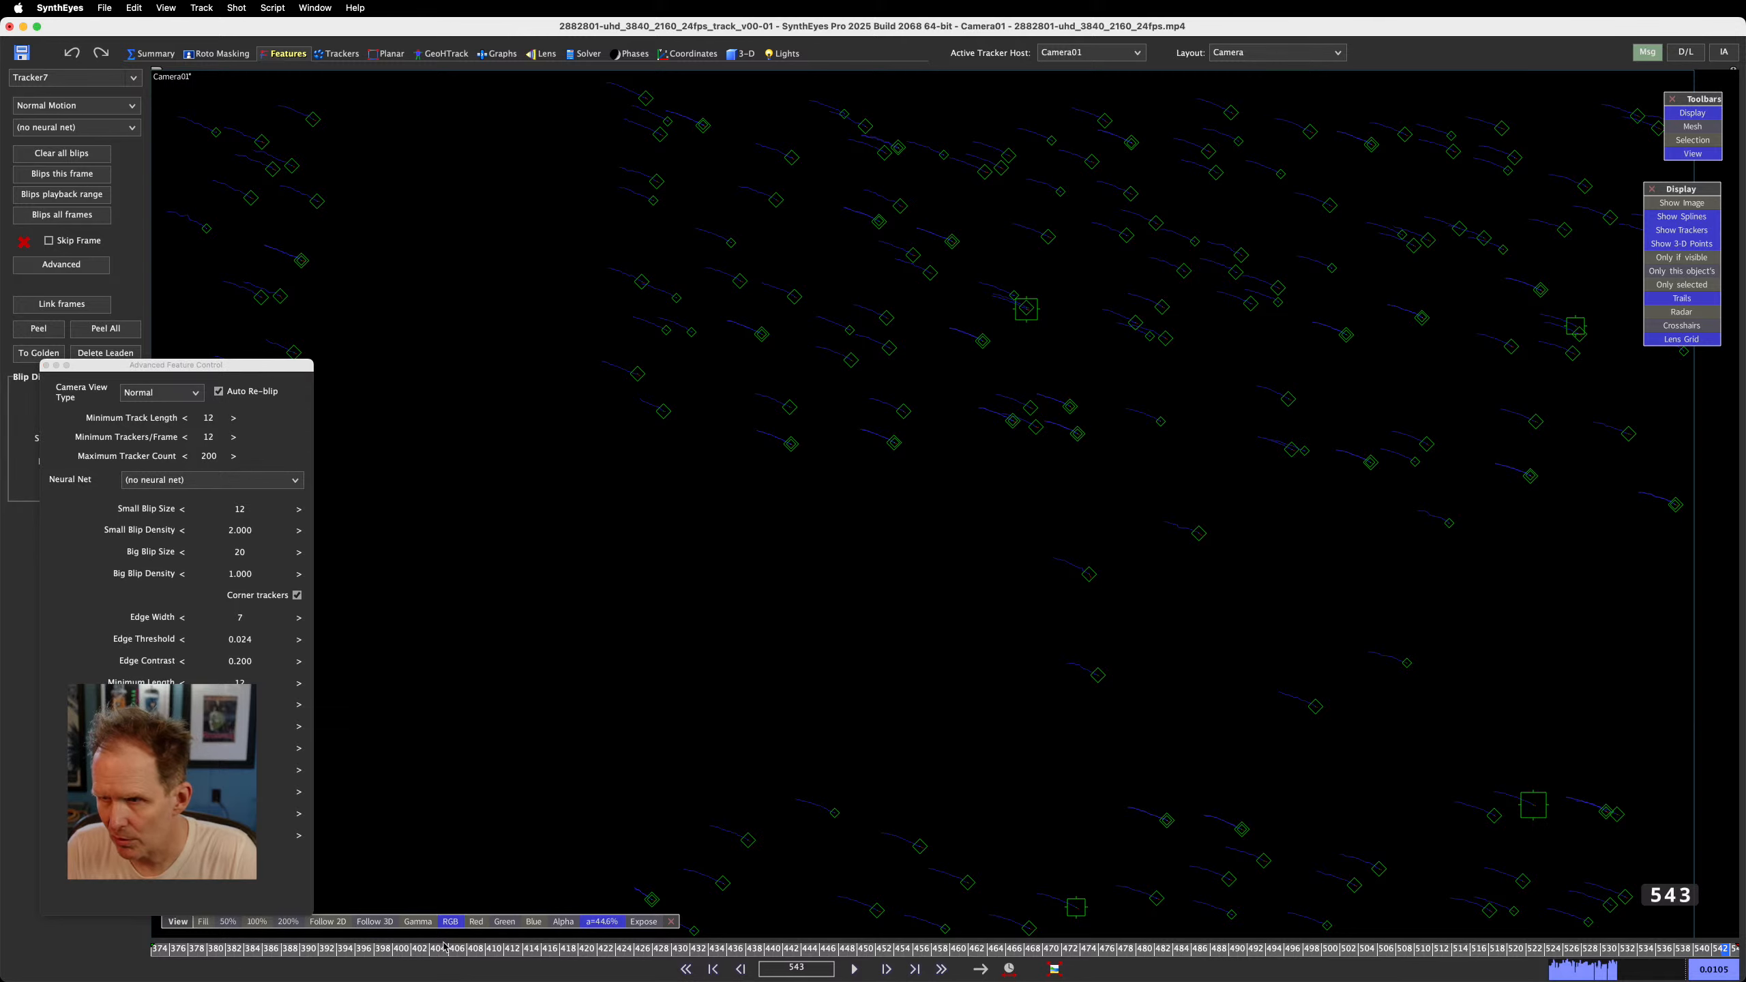
Scrub through the shot with the image hidden, selecting an isolated mid-ground tracker to examine how consistently the trackers move
{"action": "left_click_drag", "start_coordinate": [409, 955], "coordinate": [919, 971]}
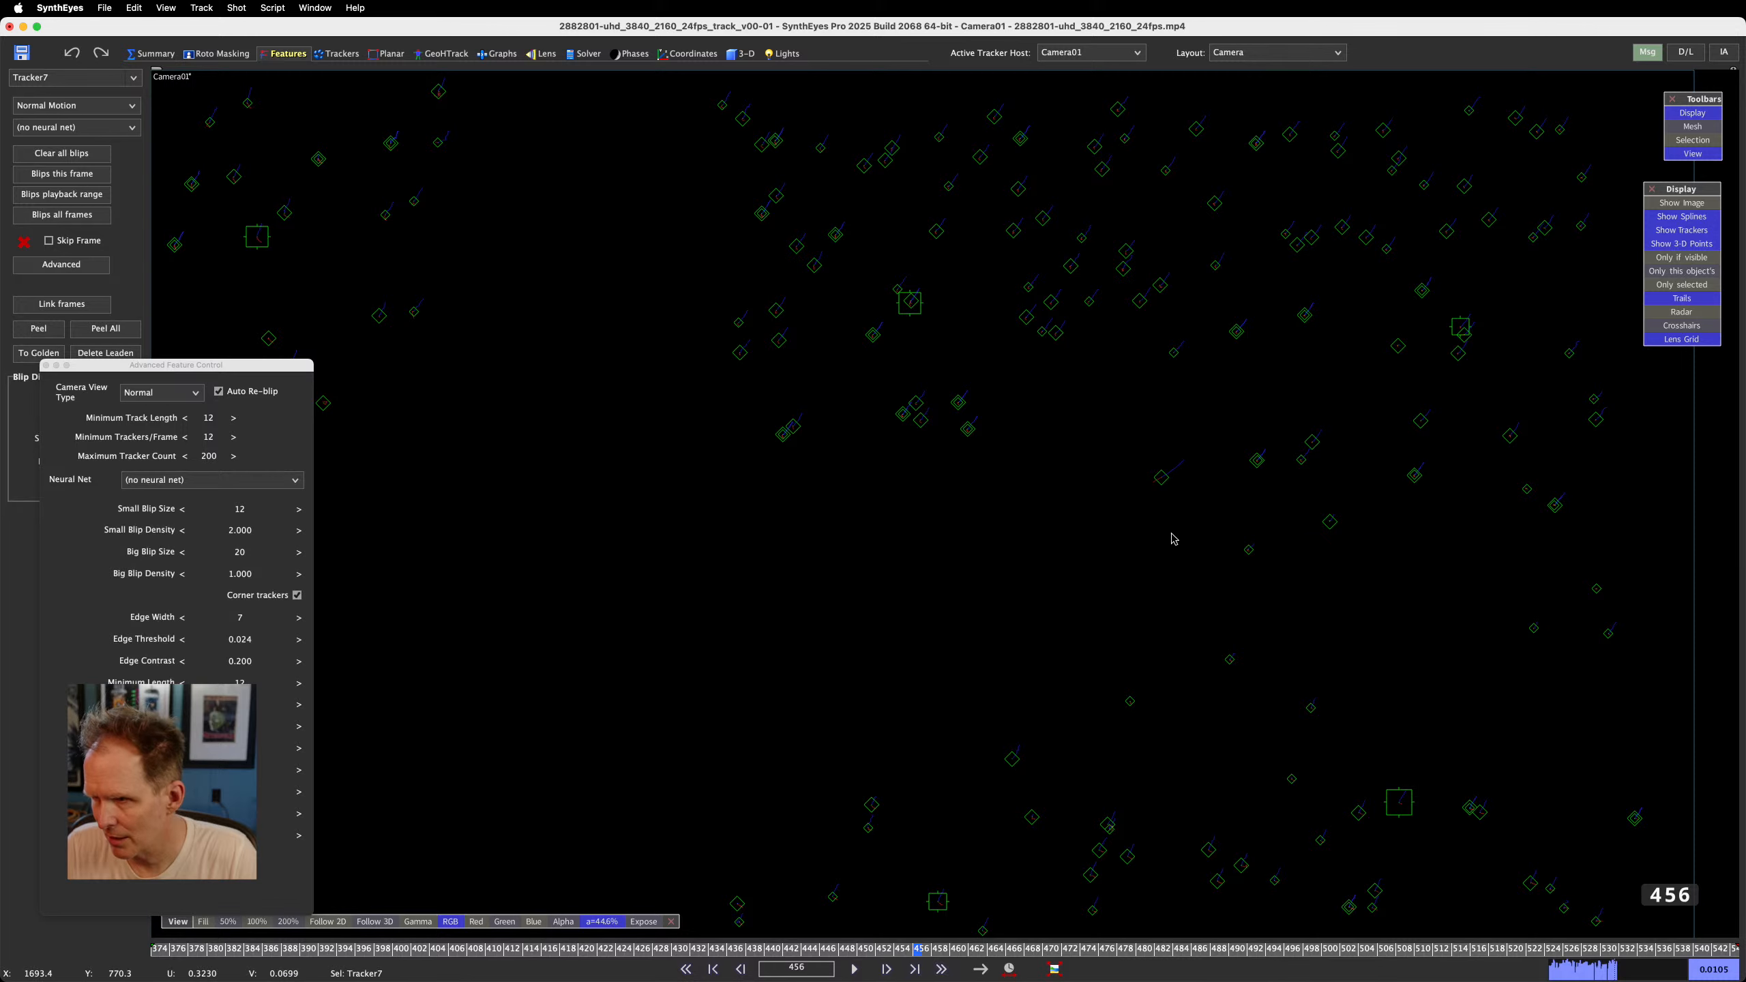
{"action": "left_click", "coordinate": [1166, 480]}
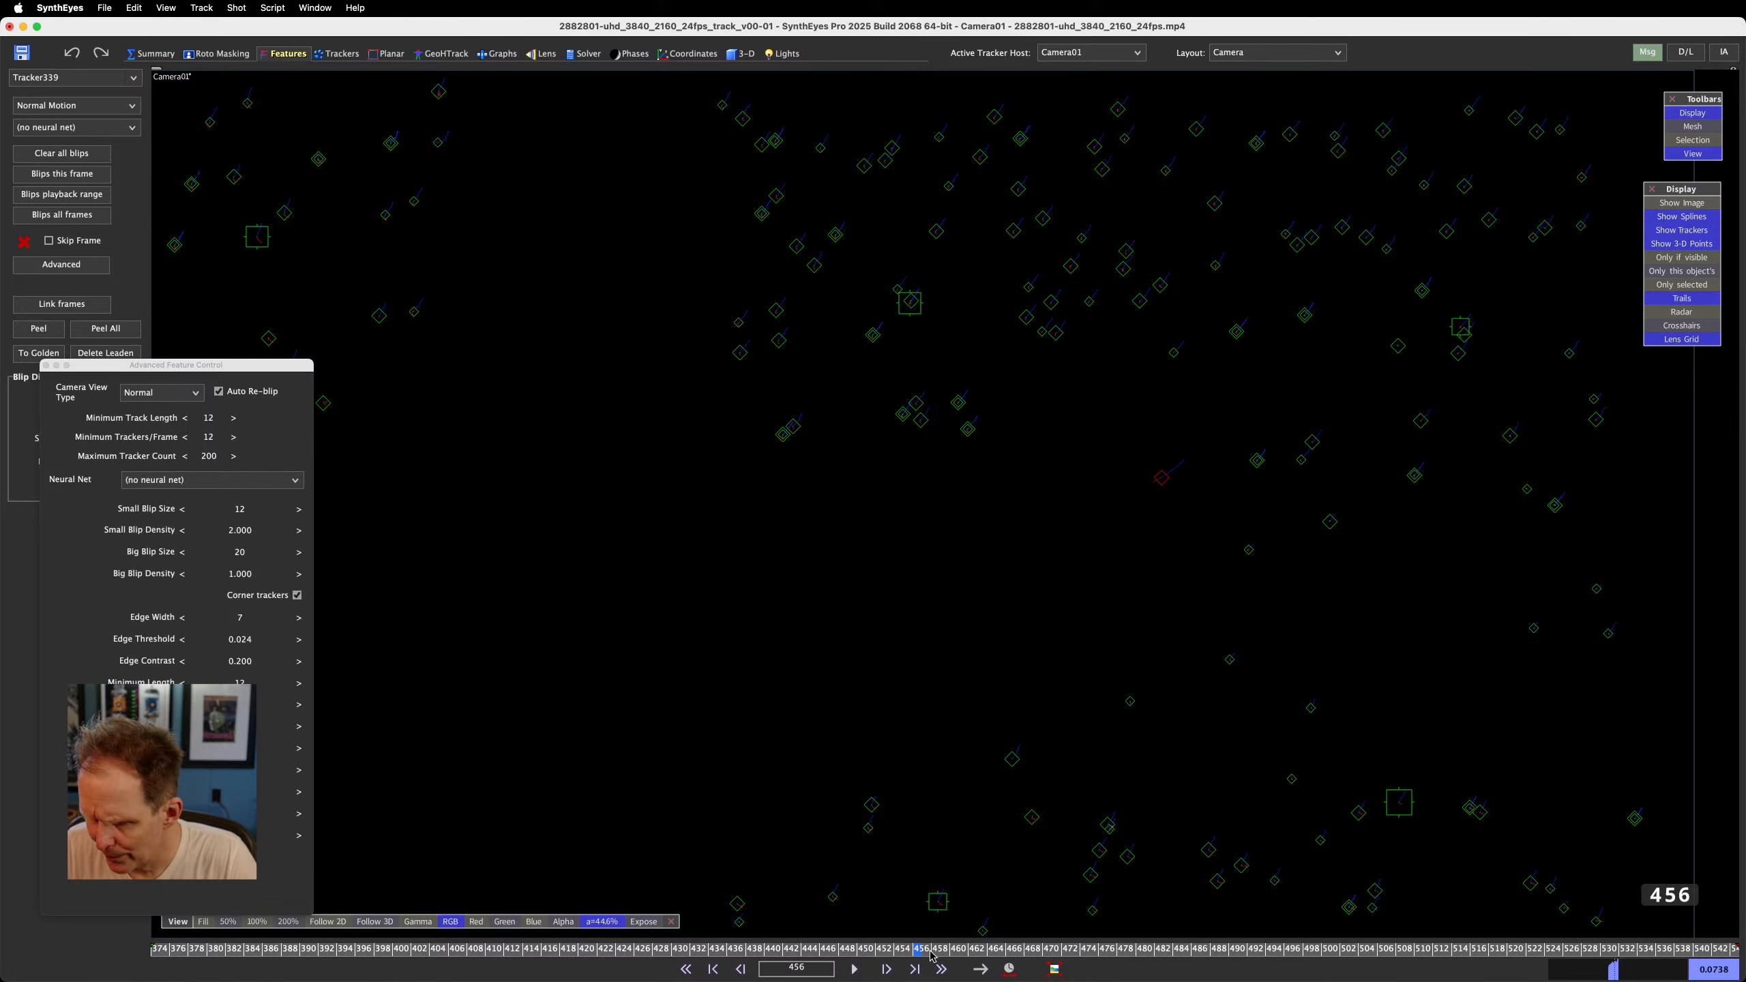
{"action": "left_click", "coordinate": [1193, 958]}
{"action": "mouse_move", "coordinate": [1193, 958]}
{"action": "left_mouse_down"}
{"action": "mouse_move", "coordinate": [1280, 963]}
{"action": "mouse_move", "coordinate": [1212, 963]}
{"action": "left_mouse_up"}
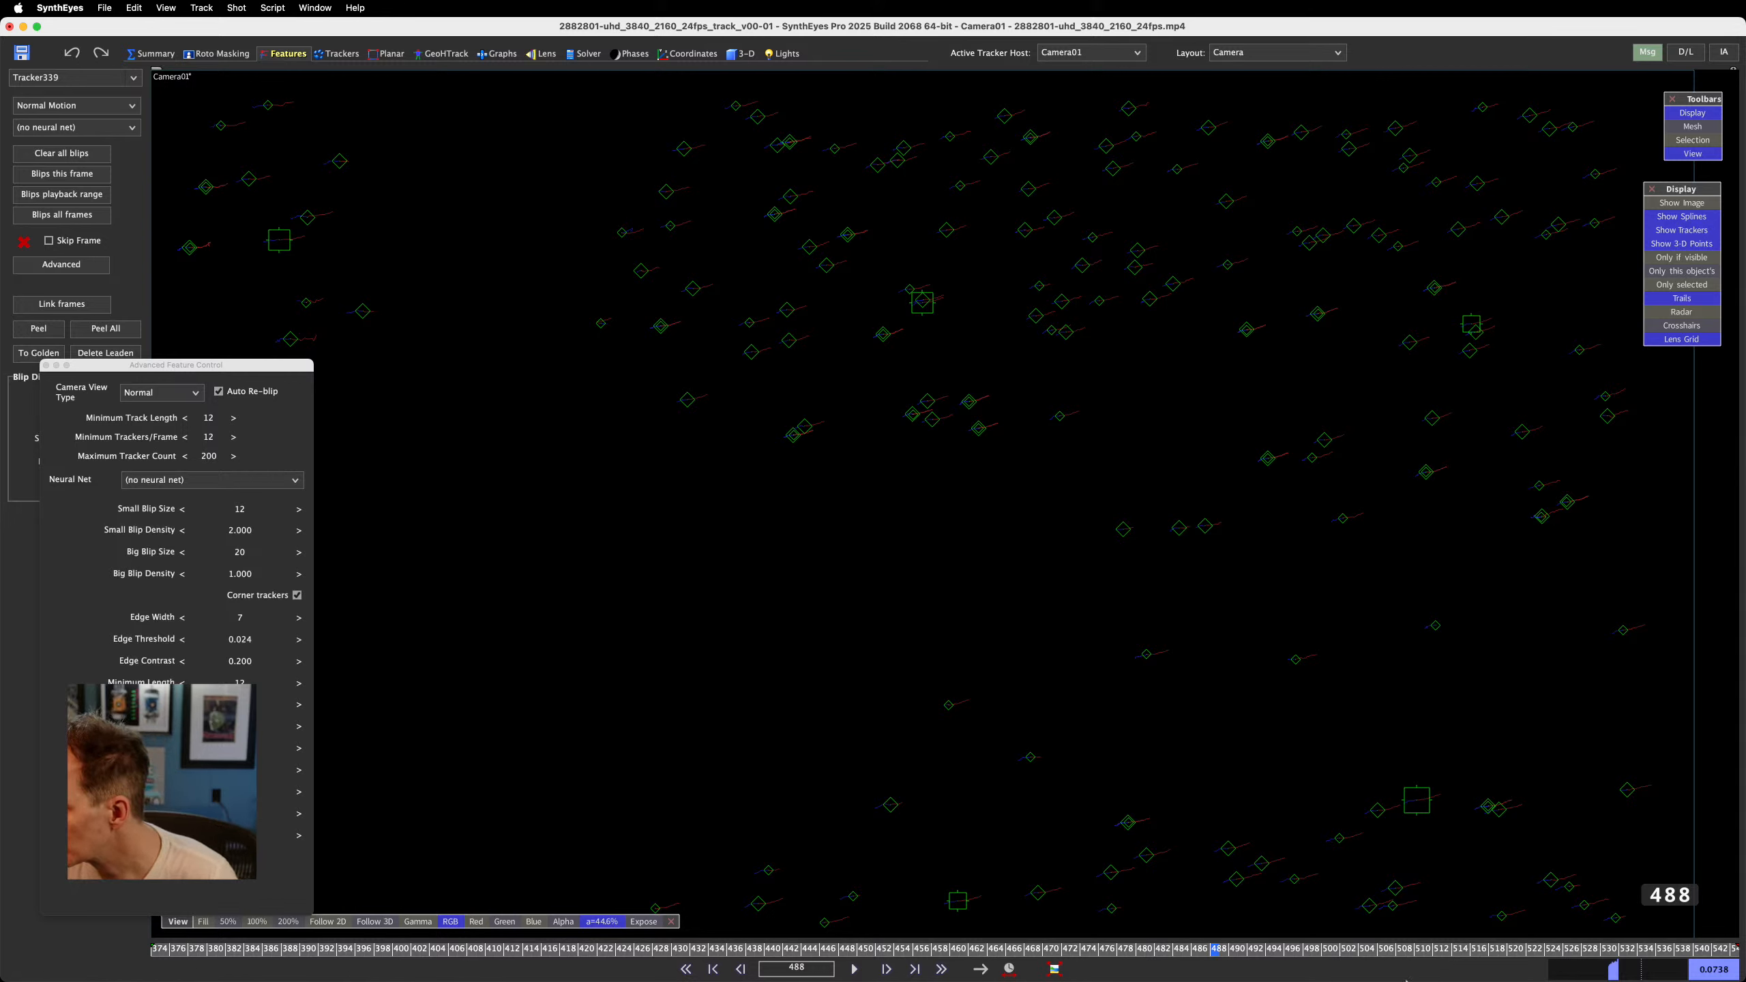
{"action": "left_click", "coordinate": [1741, 948]}
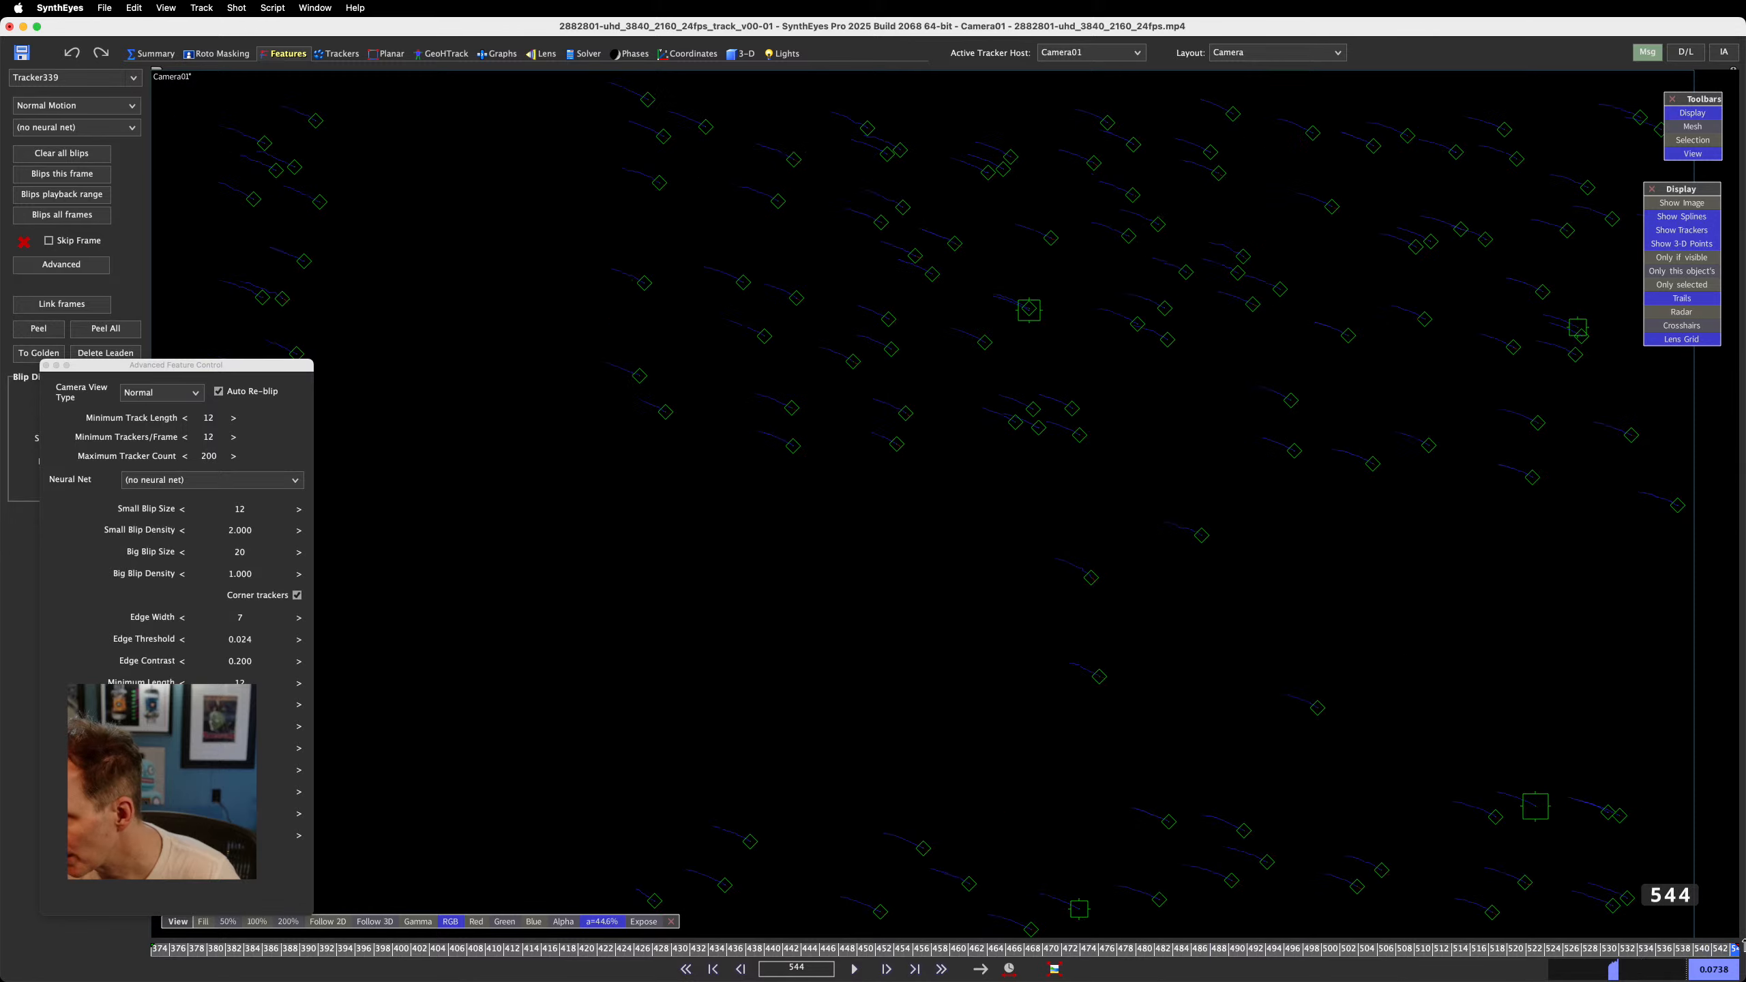
{"action": "mouse_move", "coordinate": [1742, 952]}
{"action": "left_mouse_down"}
{"action": "mouse_move", "coordinate": [1683, 953]}
{"action": "mouse_move", "coordinate": [1743, 958]}
{"action": "left_mouse_up"}
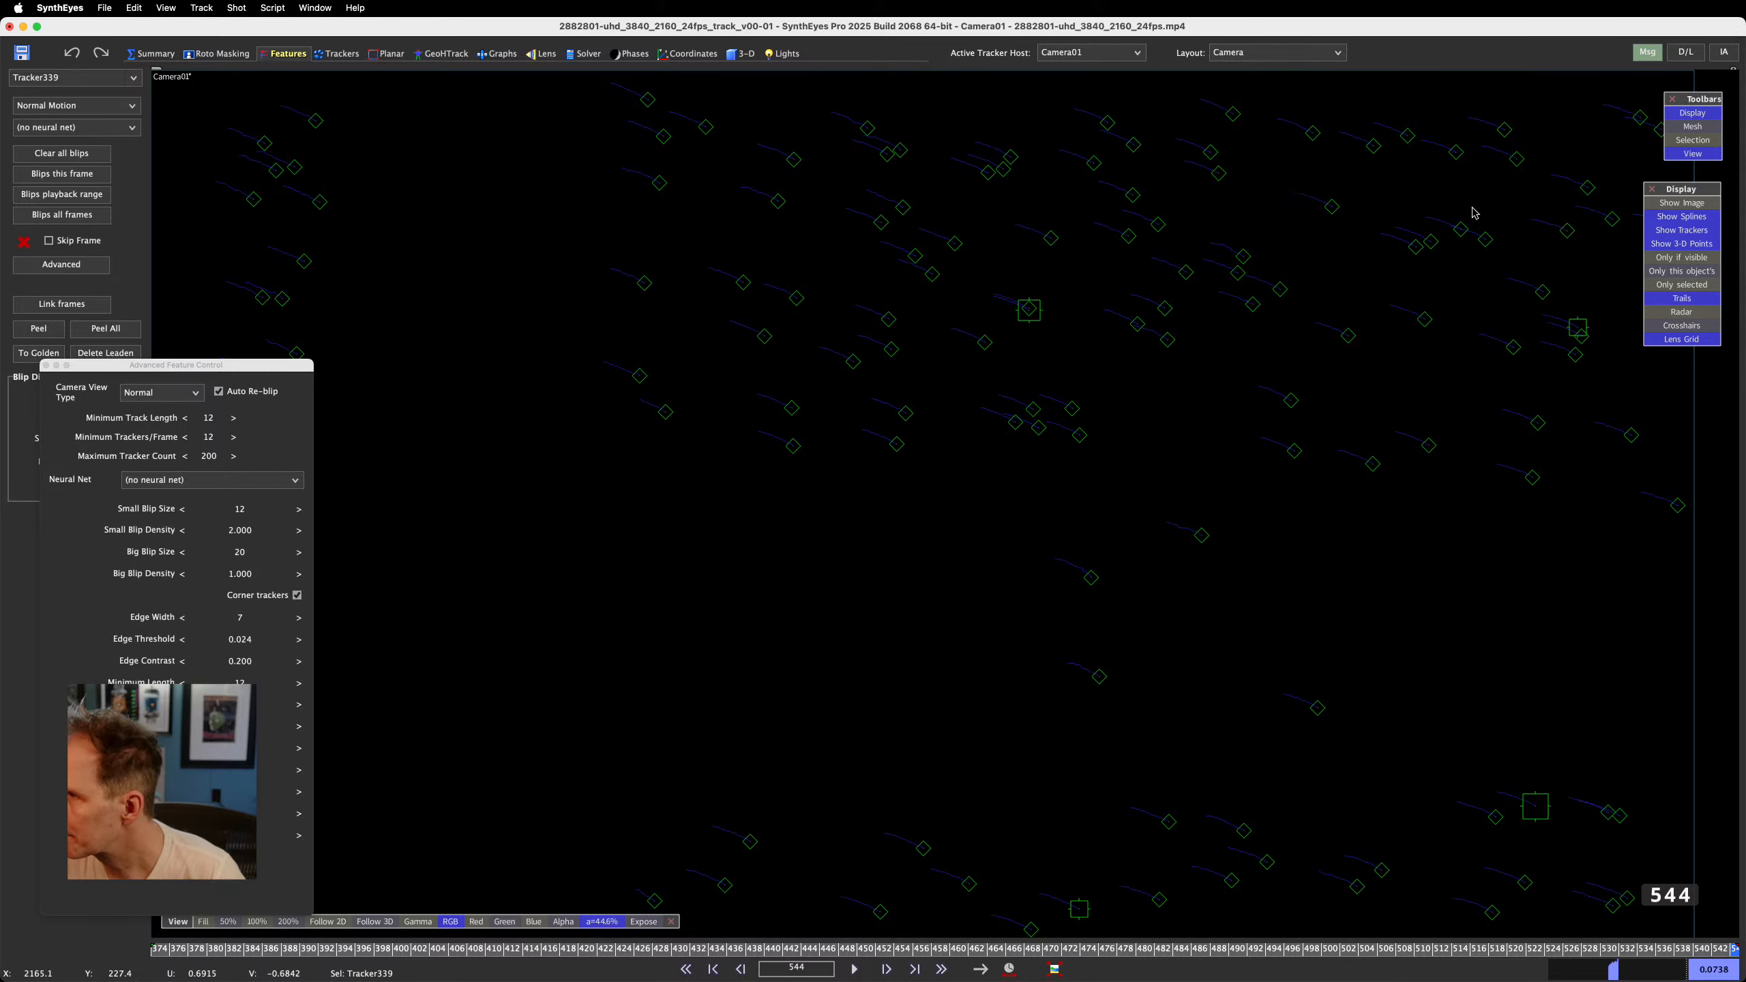
Show the shot image again and inspect the automatic tracker beside the man's outstretched hand over the final frames
{"action": "left_click", "coordinate": [1680, 204]}
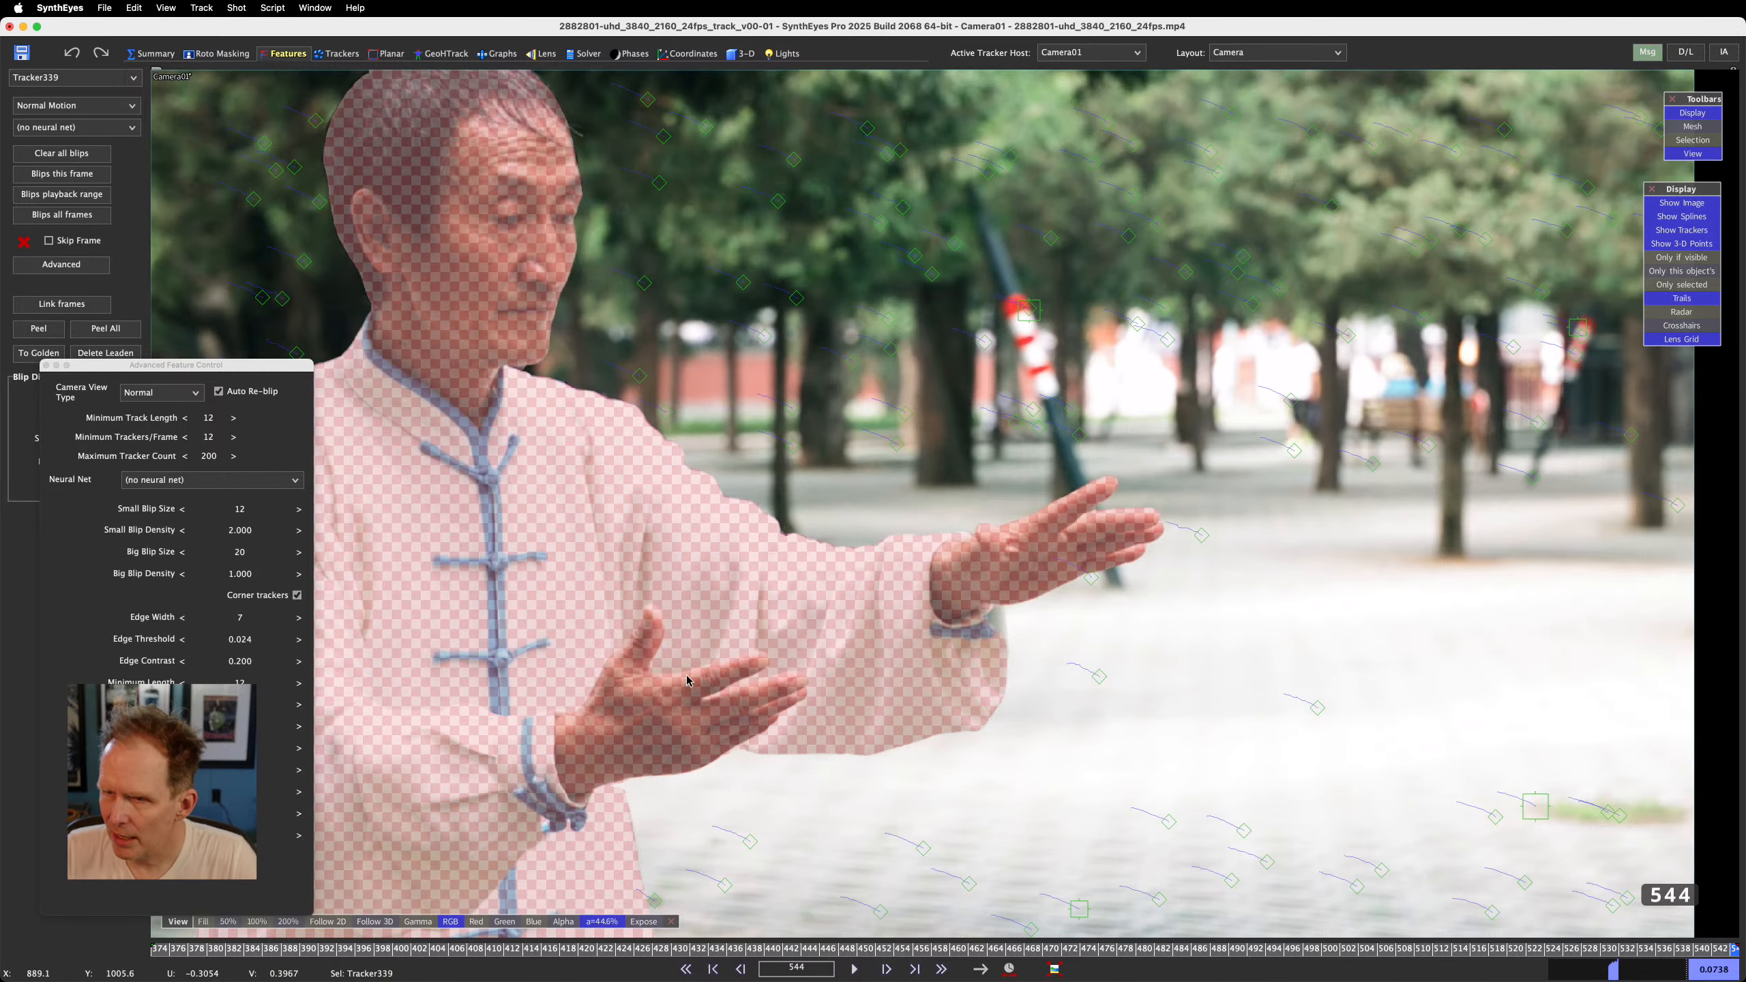
{"action": "left_click_drag", "start_coordinate": [1058, 956], "coordinate": [1743, 956]}
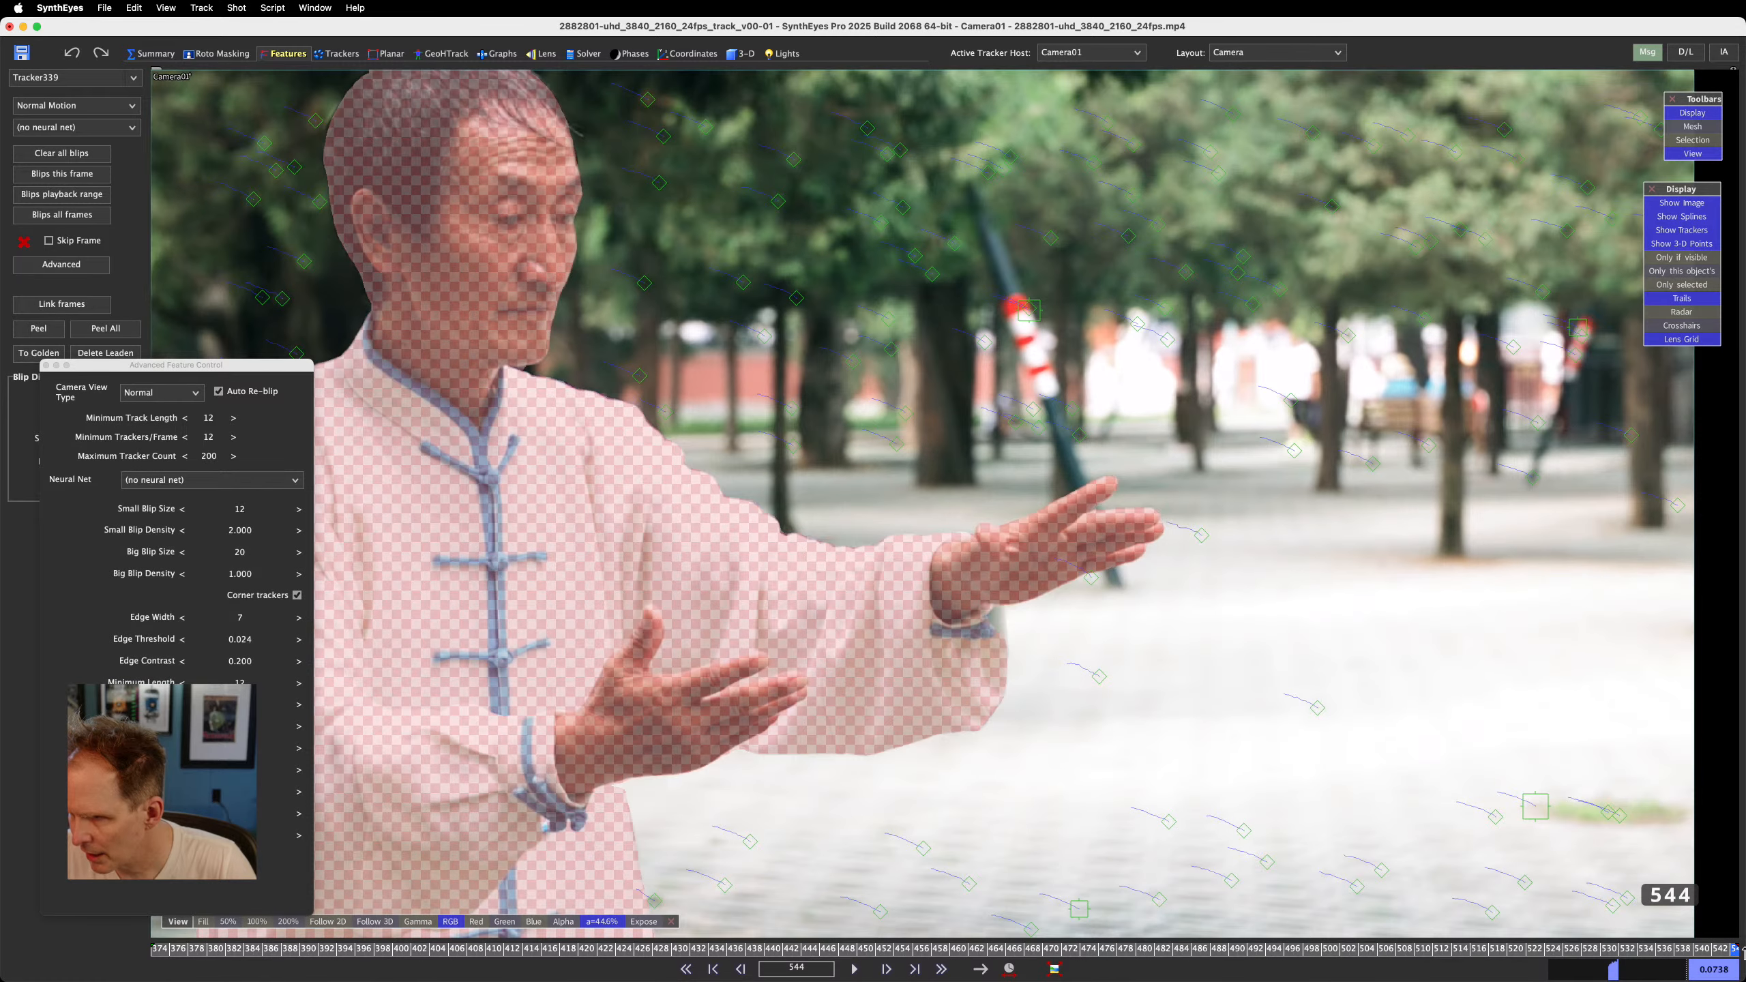
{"action": "left_click", "coordinate": [1093, 576]}
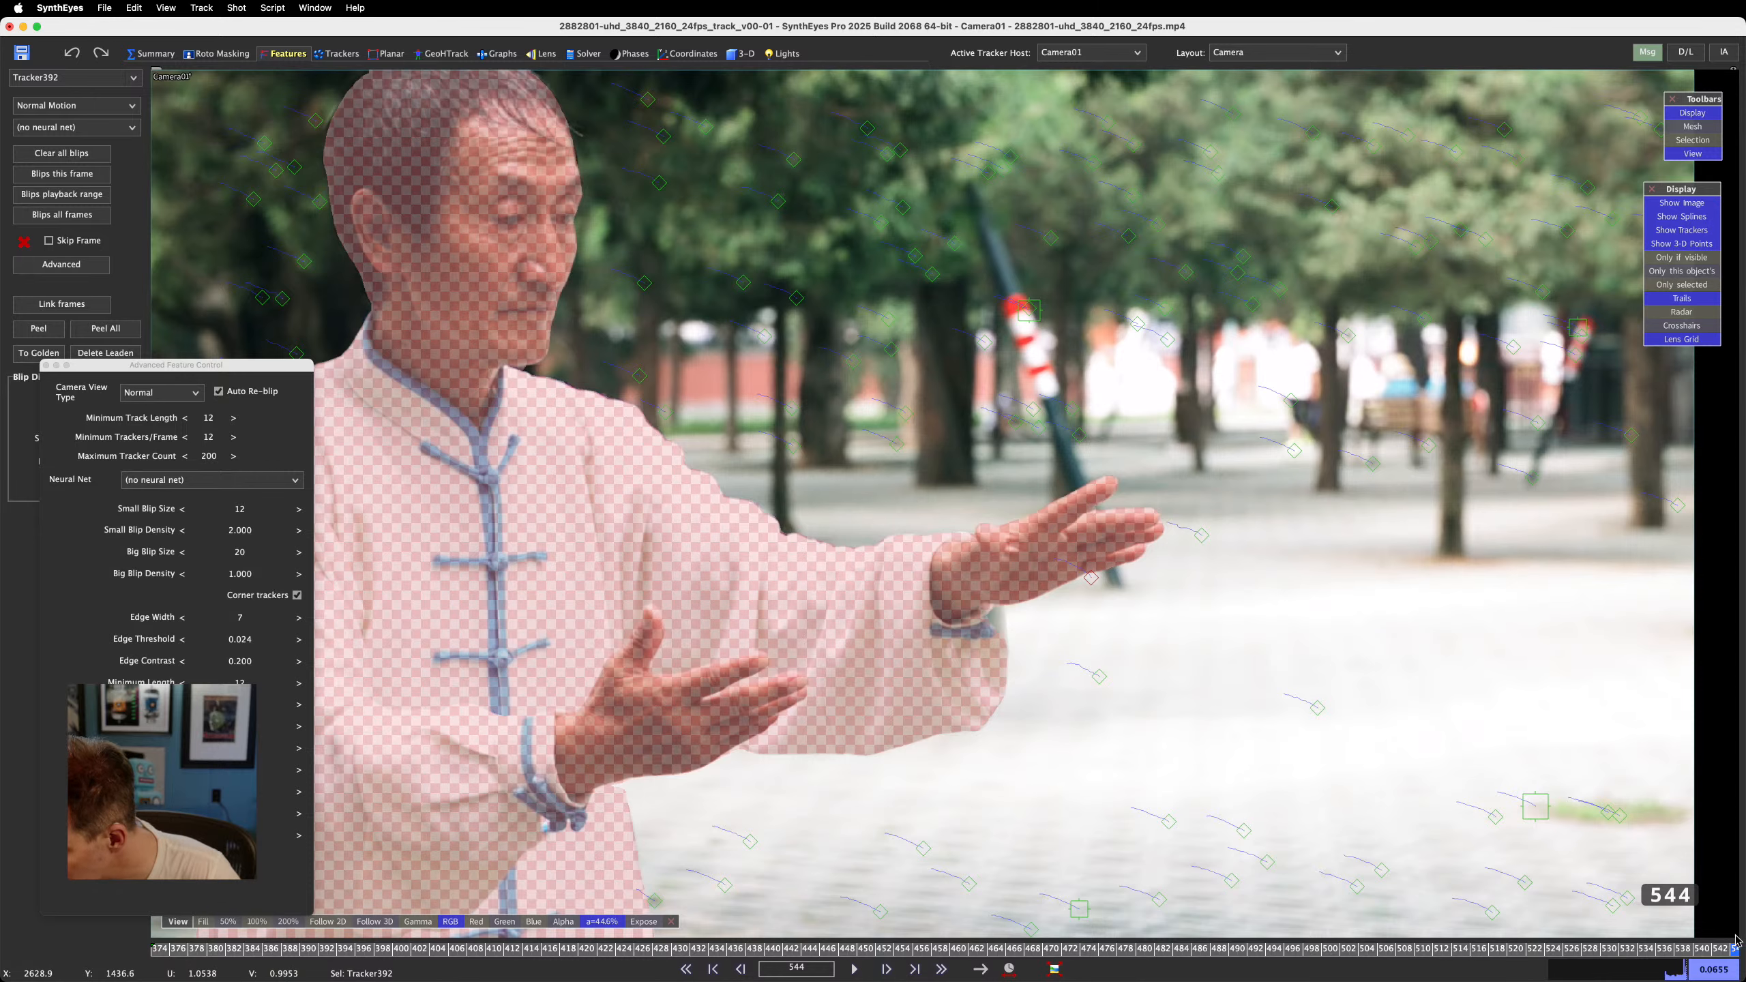
{"action": "left_click_drag", "start_coordinate": [1725, 952], "coordinate": [1580, 970]}
{"action": "left_click", "coordinate": [1062, 591]}
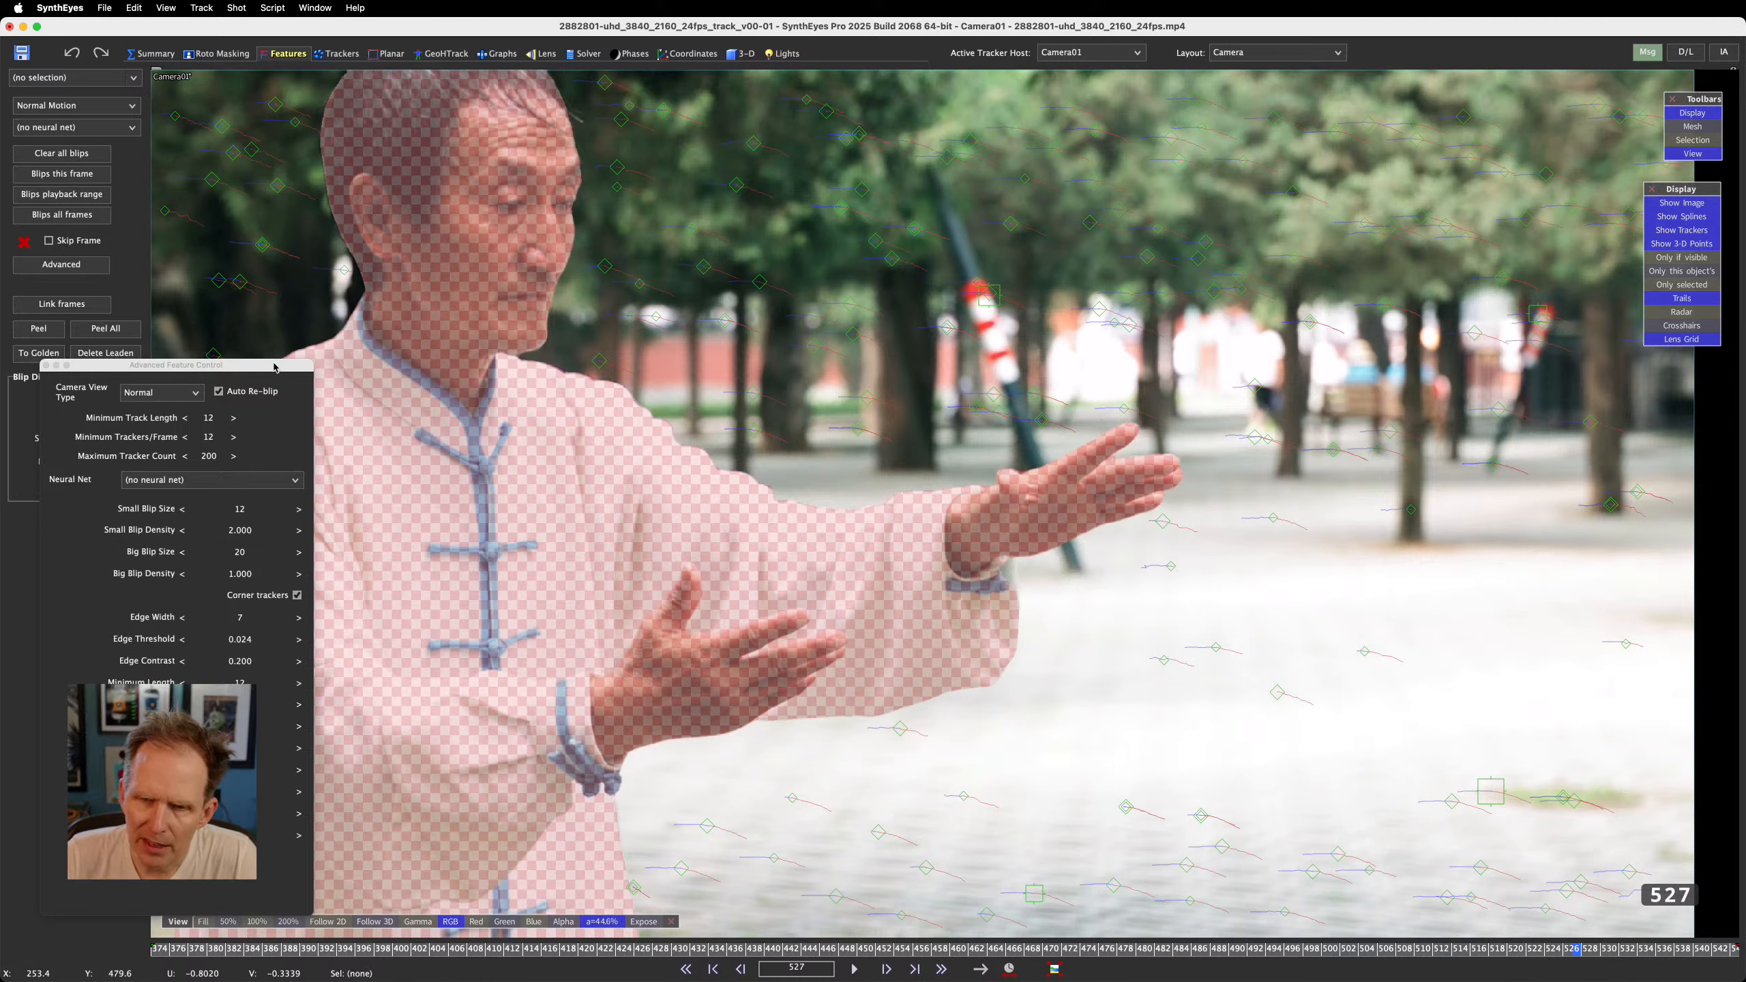
Close the Advanced Feature Control settings and scrub through to frame 544 to review the trackers over the image
{"action": "left_click_drag", "start_coordinate": [274, 366], "coordinate": [431, 344]}
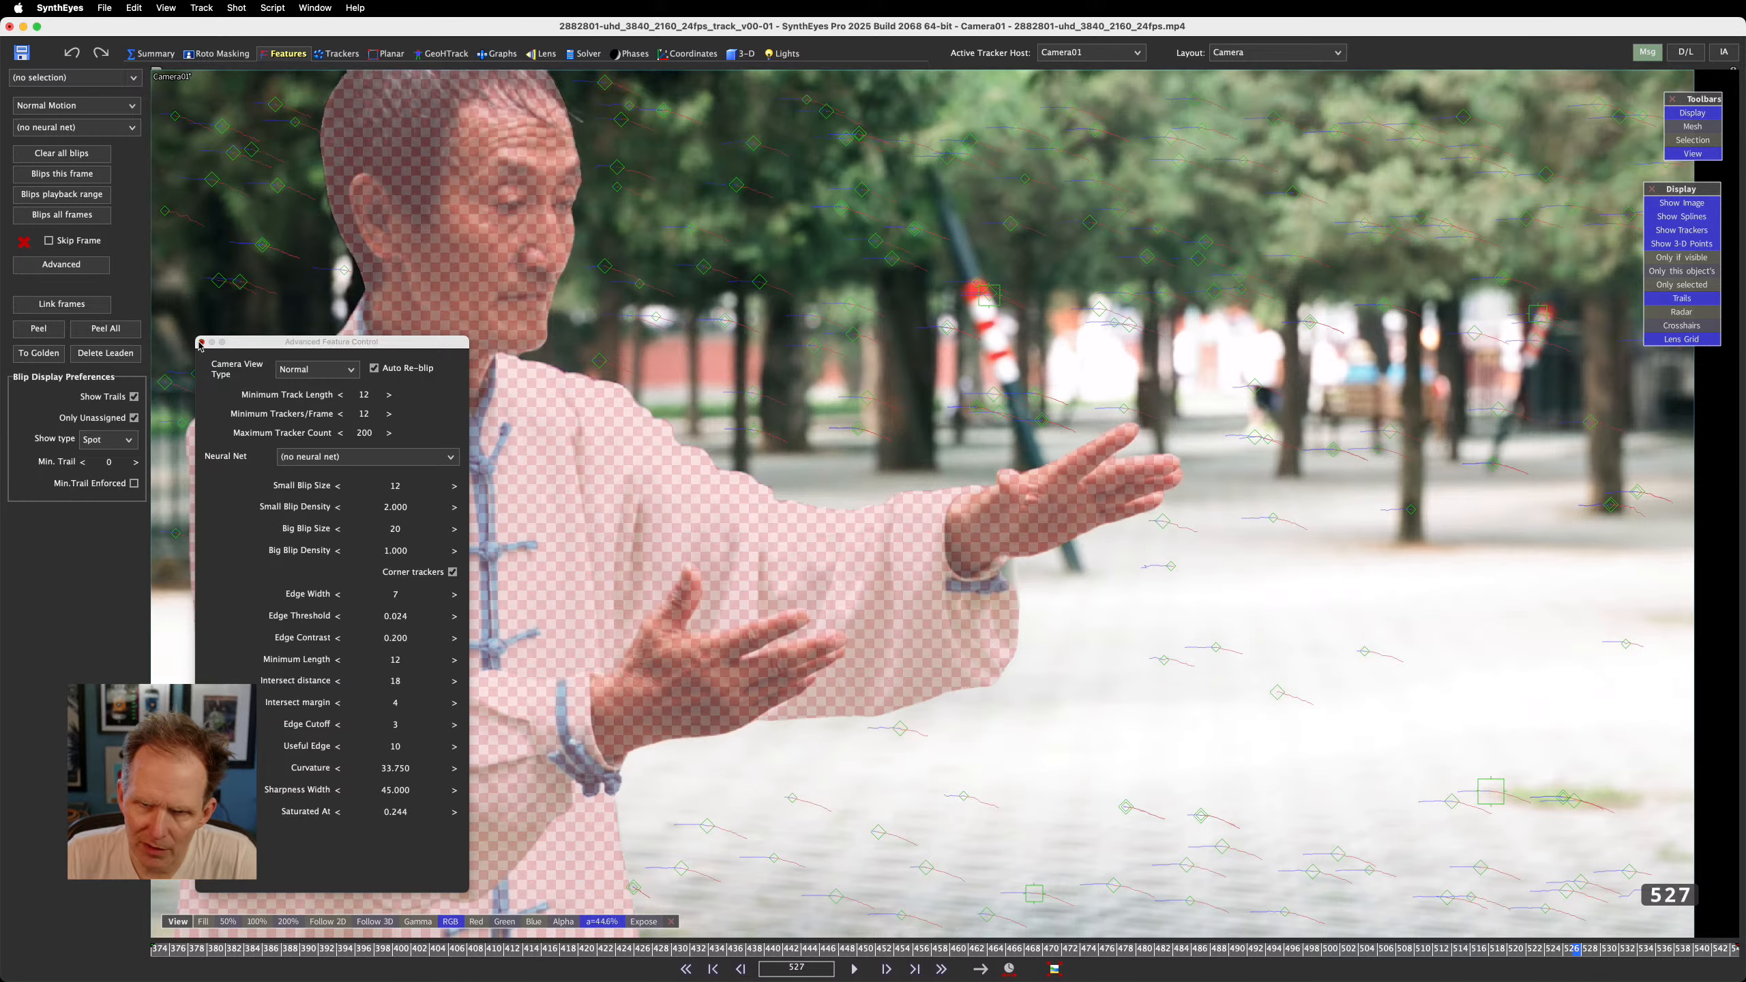
{"action": "left_click", "coordinate": [201, 342]}
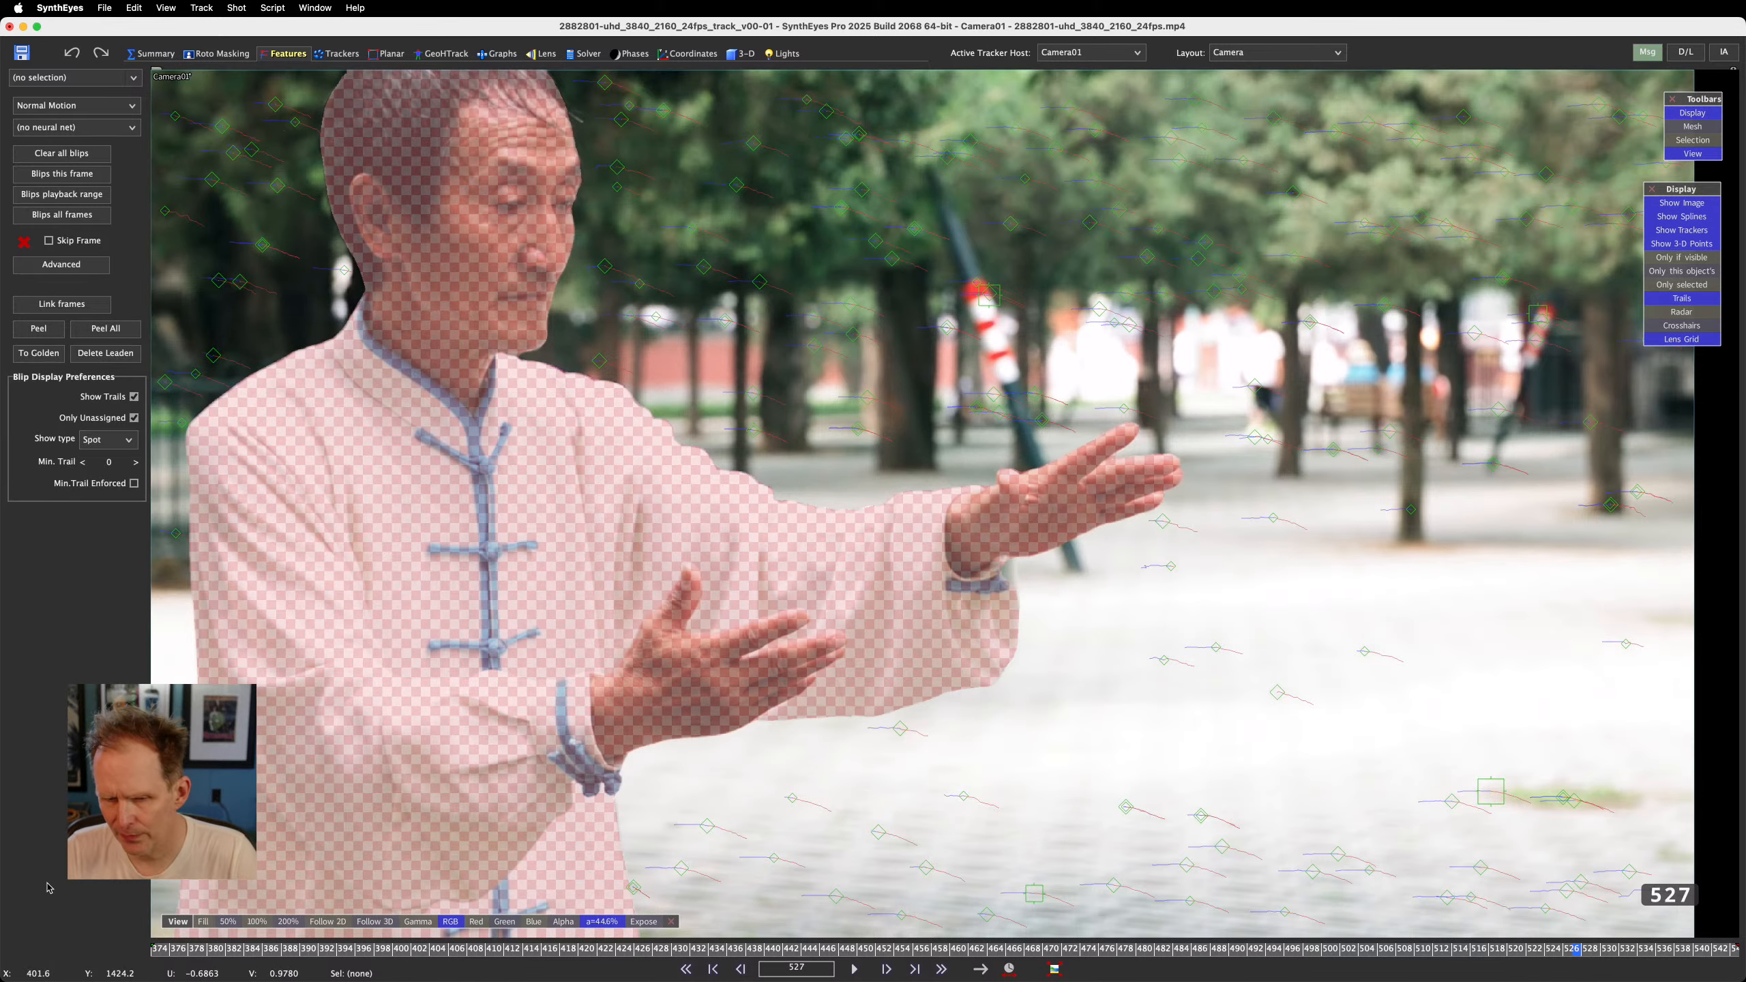
{"action": "left_click_drag", "start_coordinate": [385, 952], "coordinate": [1735, 950]}
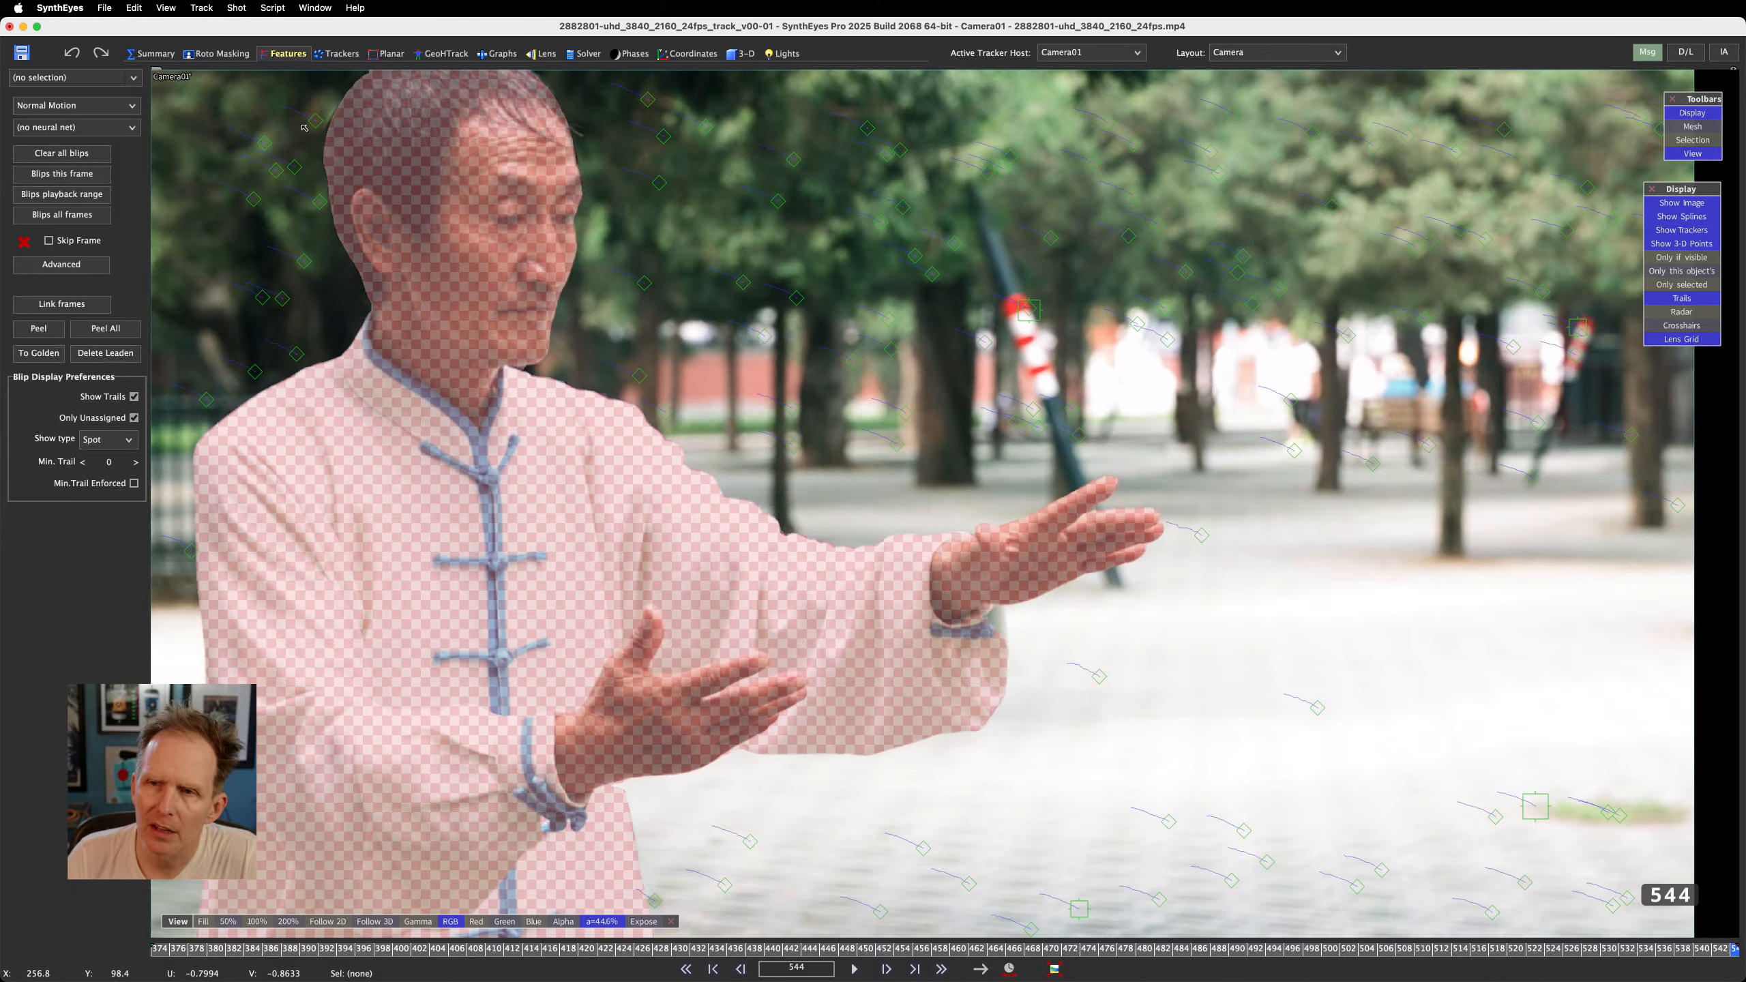
Switch to the Solver room, set the solve direction hint to Left, and check the camera's movement by scrubbing the shot
{"action": "left_click", "coordinate": [584, 54]}
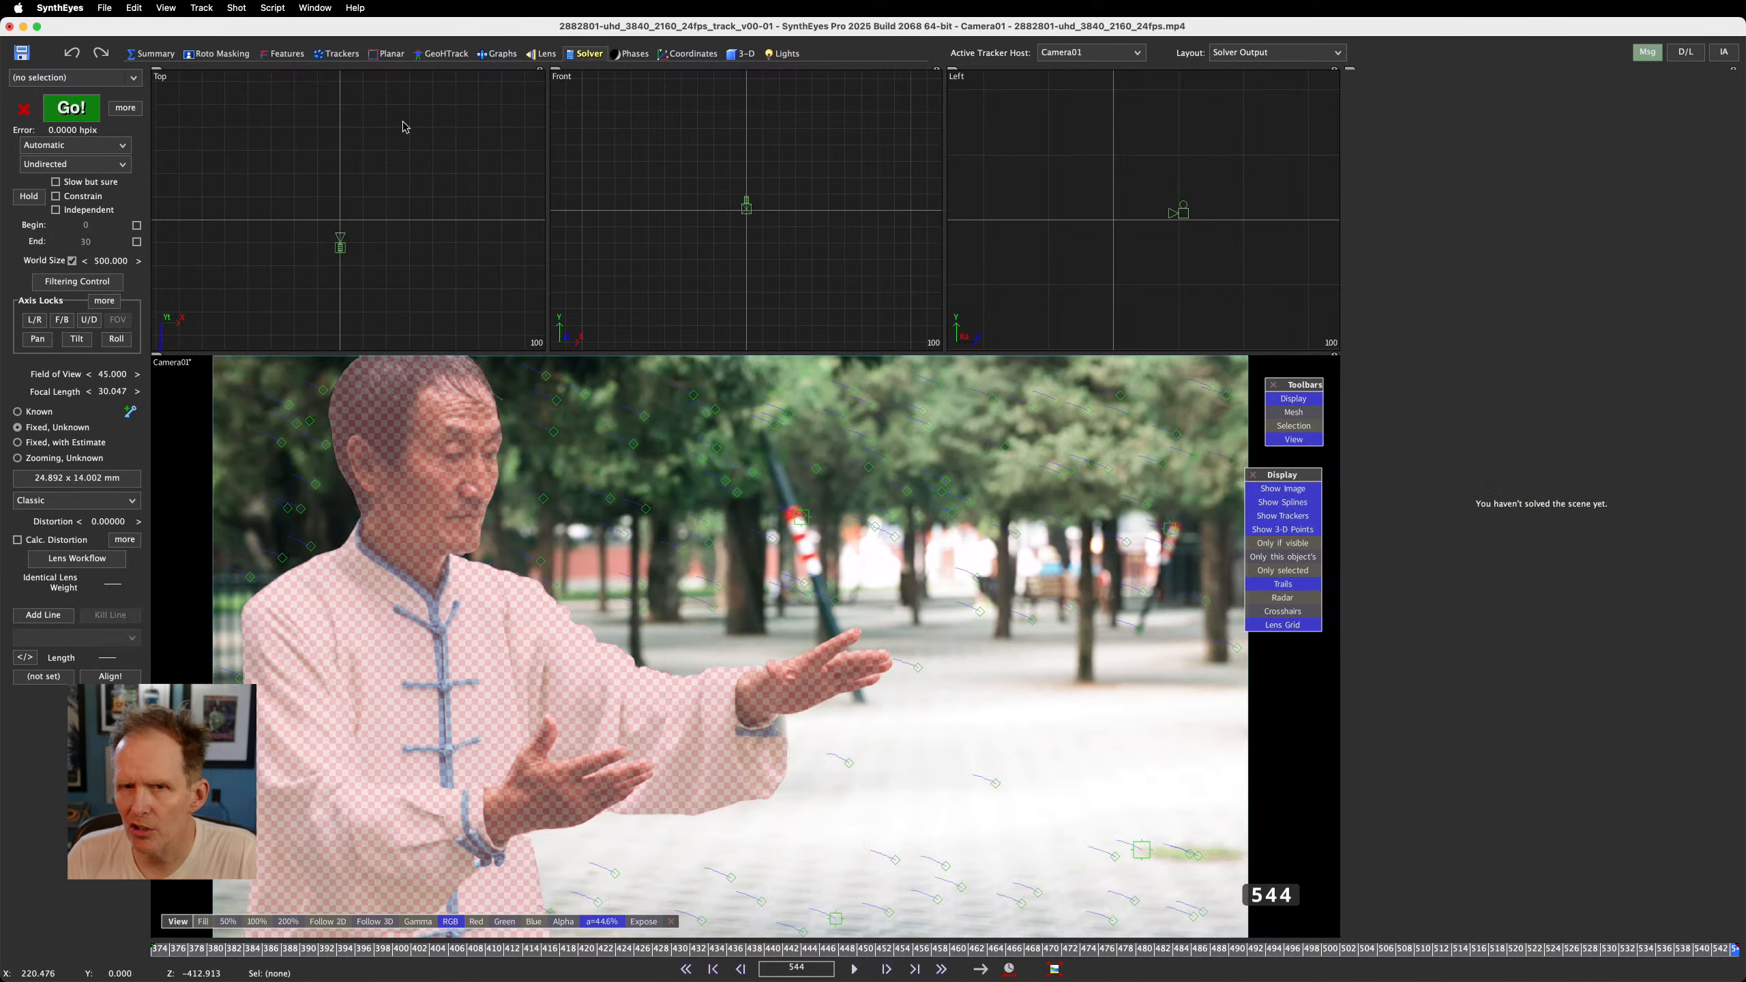
{"action": "left_click", "coordinate": [77, 164]}
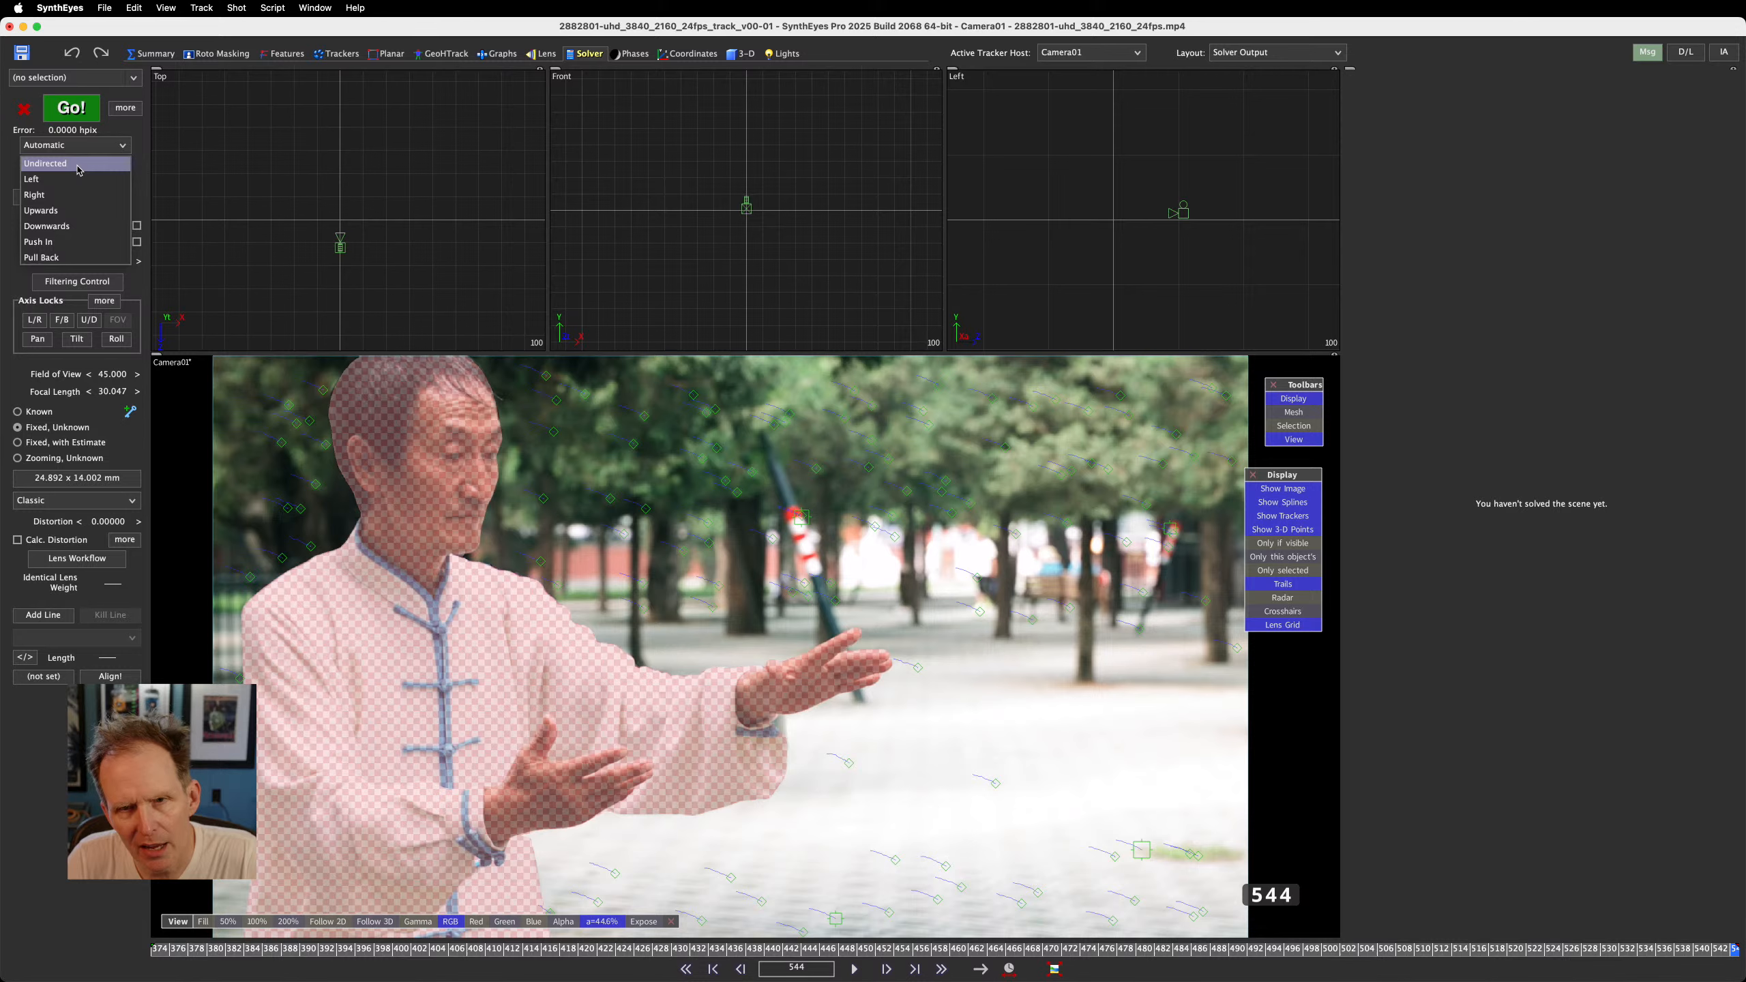
{"action": "left_click", "coordinate": [62, 178]}
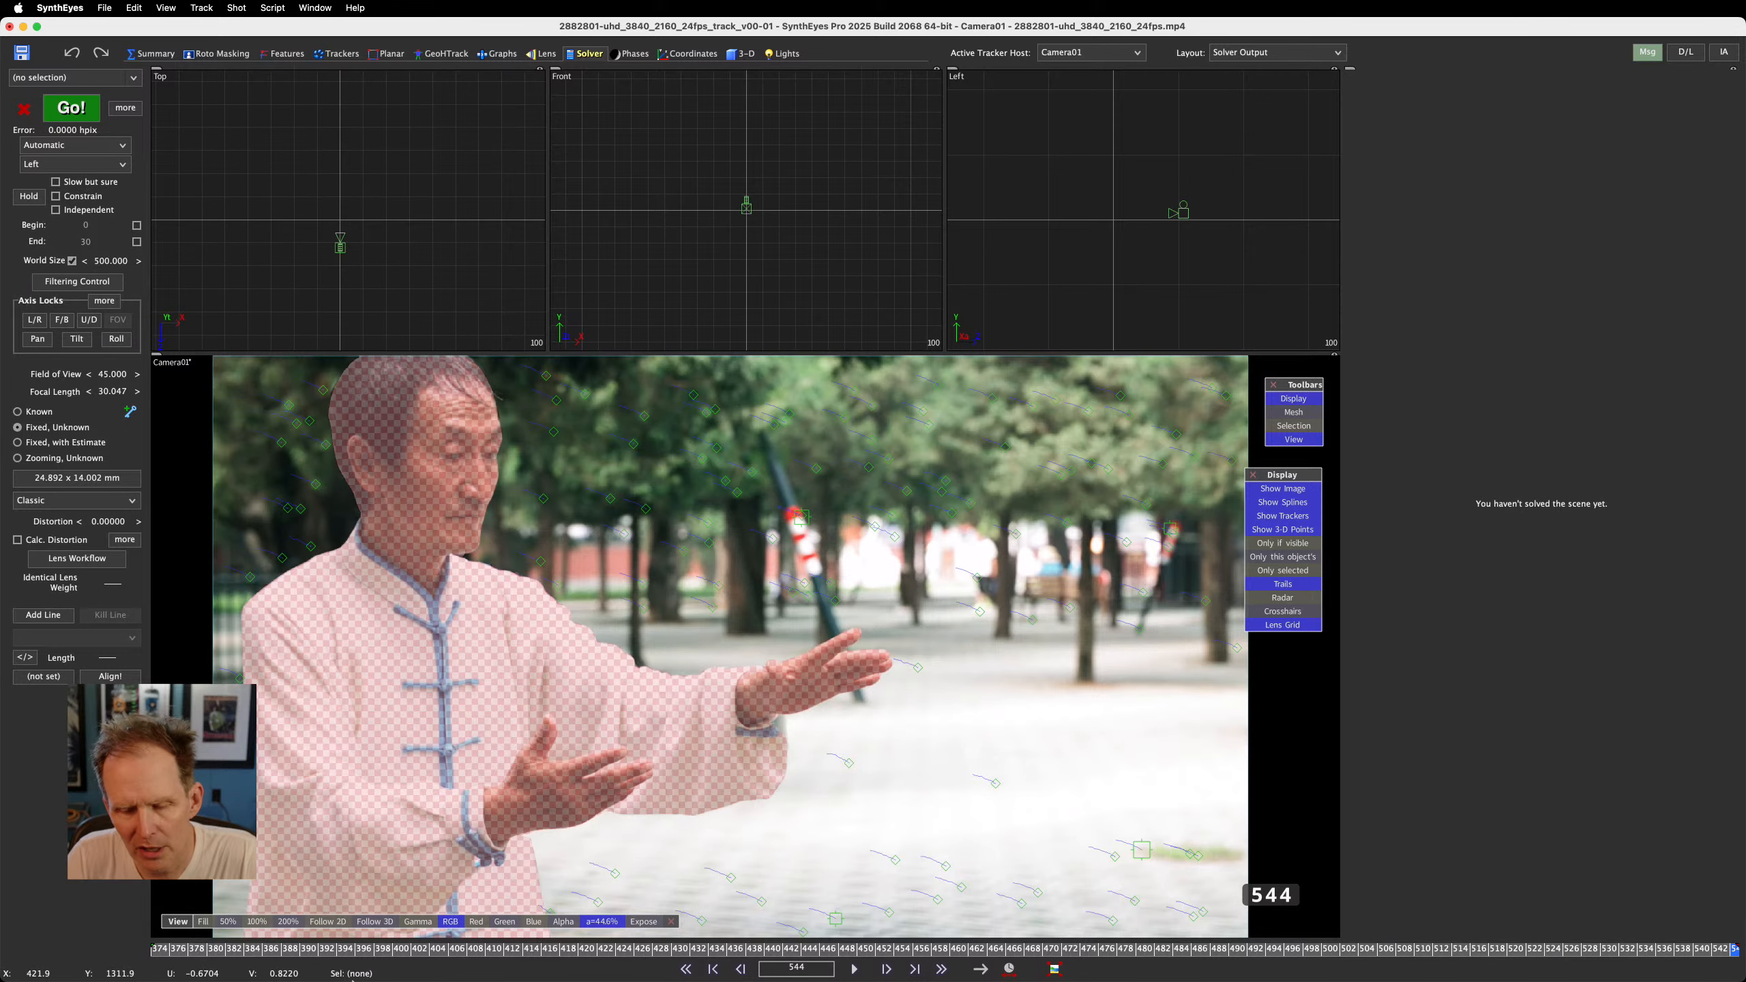
{"action": "left_click_drag", "start_coordinate": [194, 965], "coordinate": [1000, 979]}
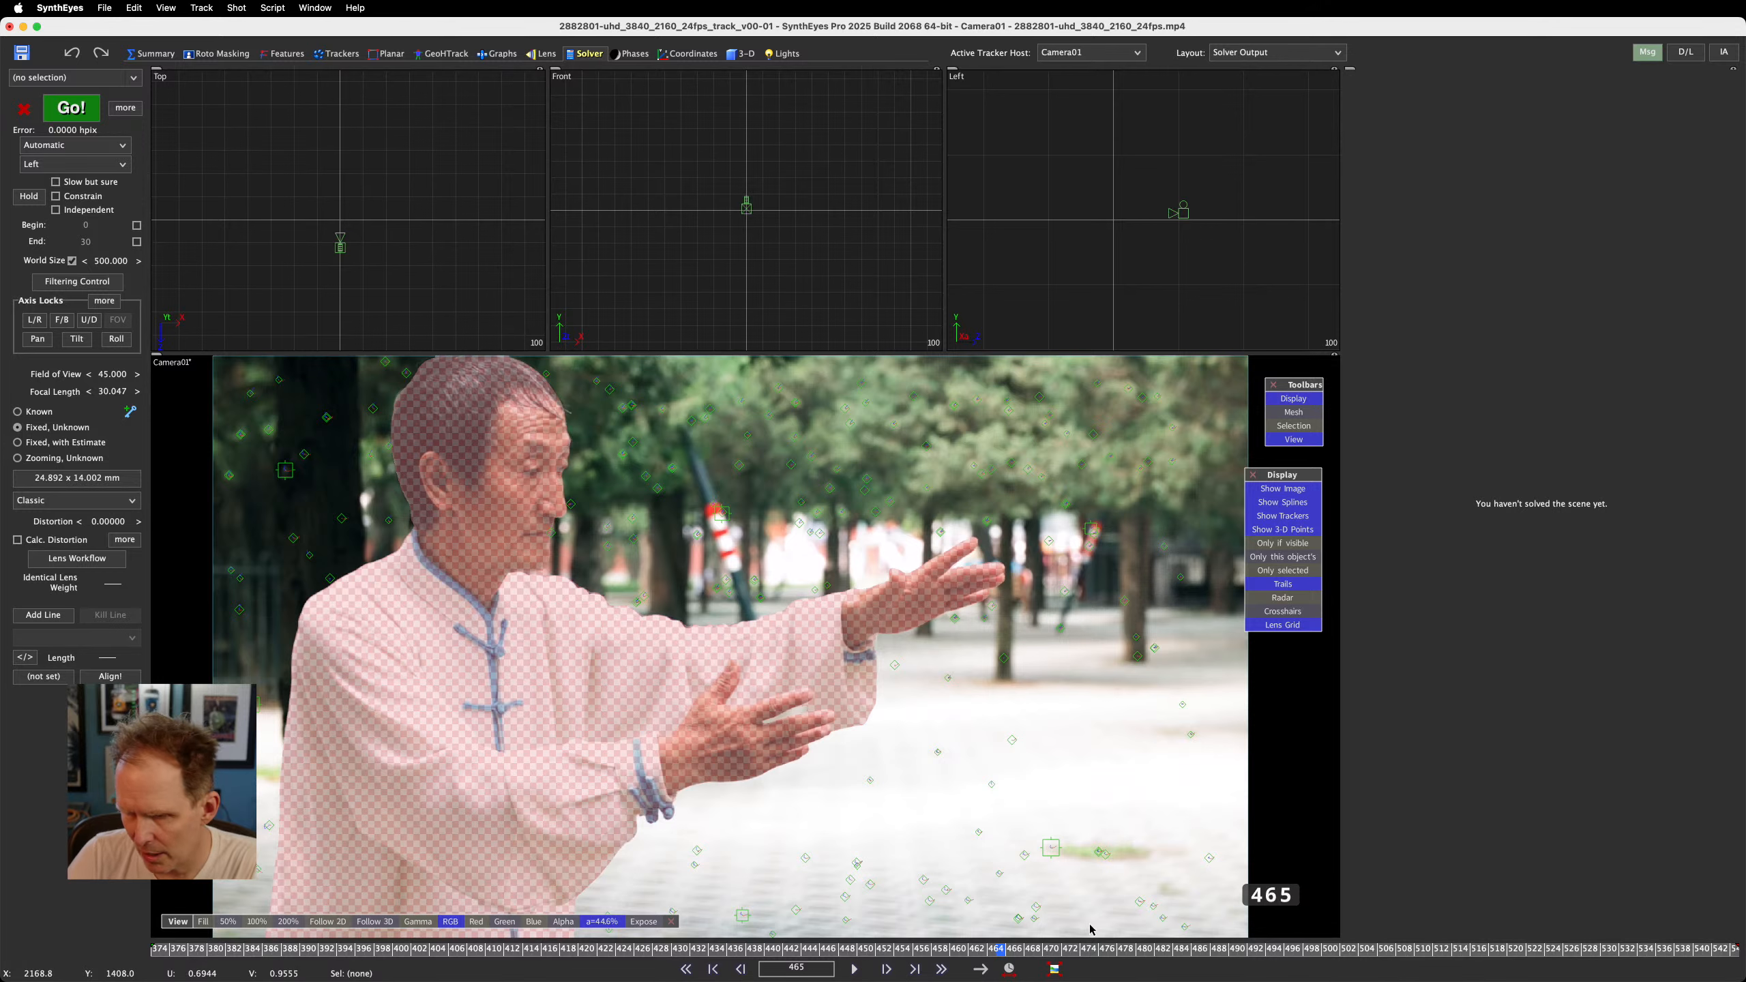
{"action": "left_click_drag", "start_coordinate": [1001, 964], "coordinate": [1353, 979]}
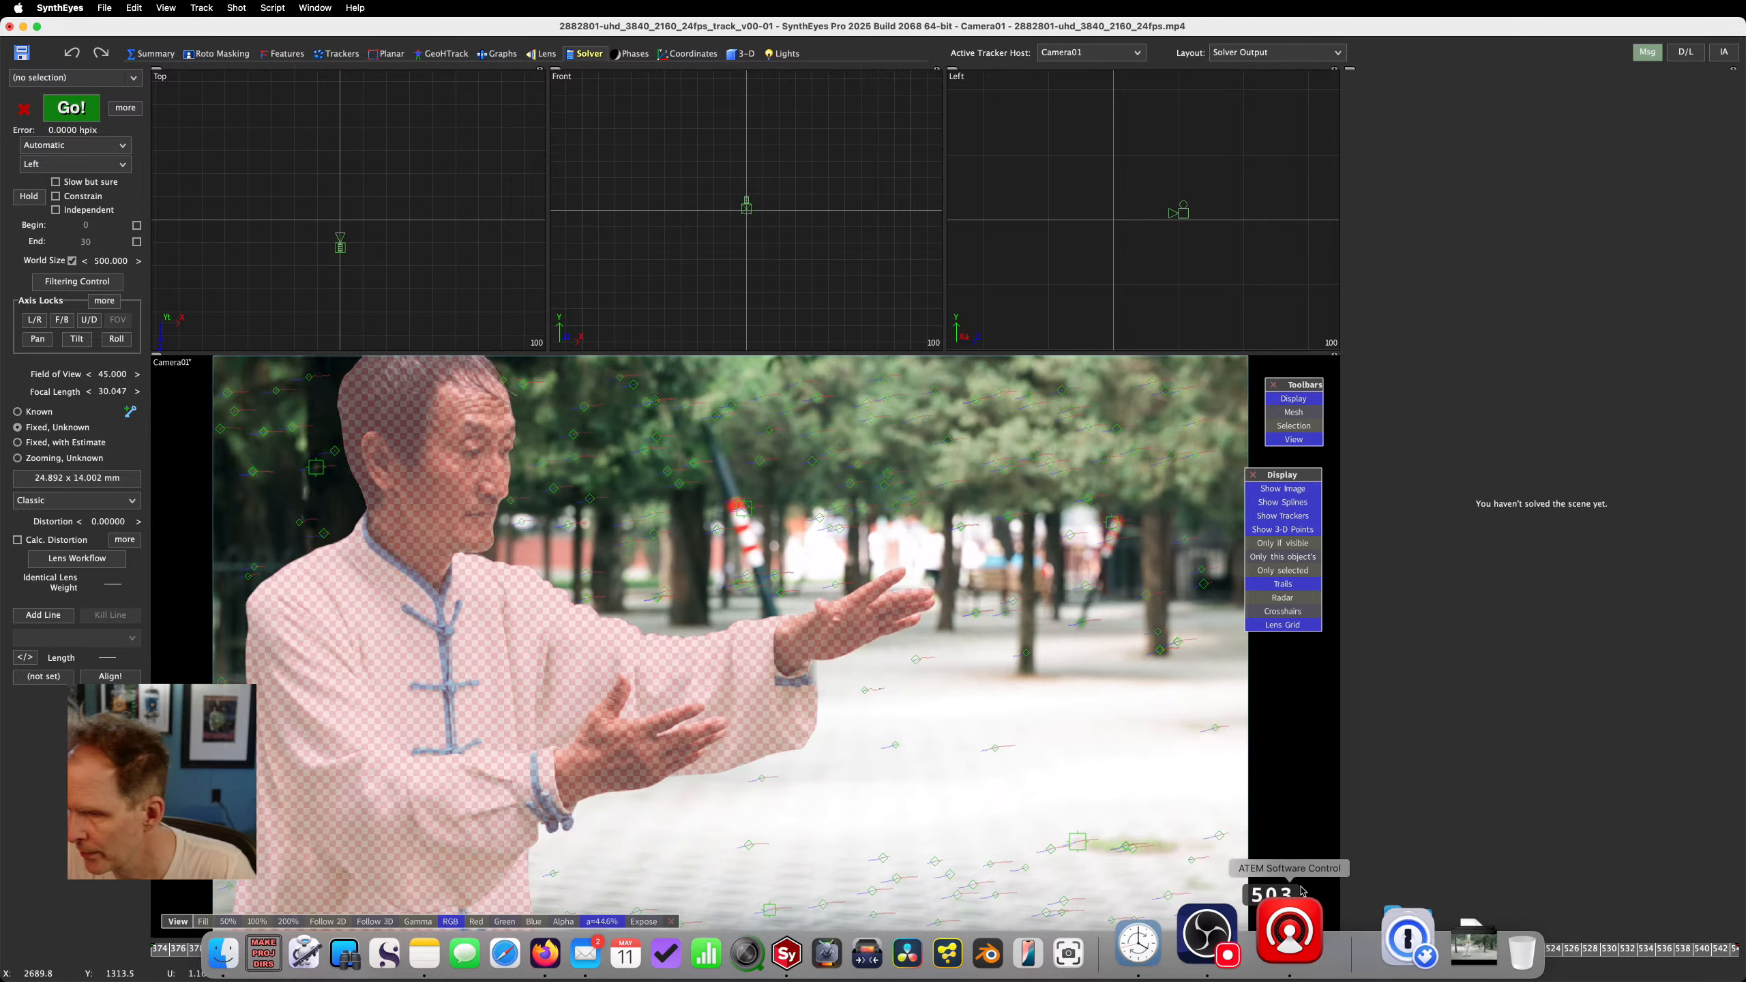
Keep the solve direction at Left, run the automatic camera solve, and accept the solution
{"action": "left_click", "coordinate": [68, 166]}
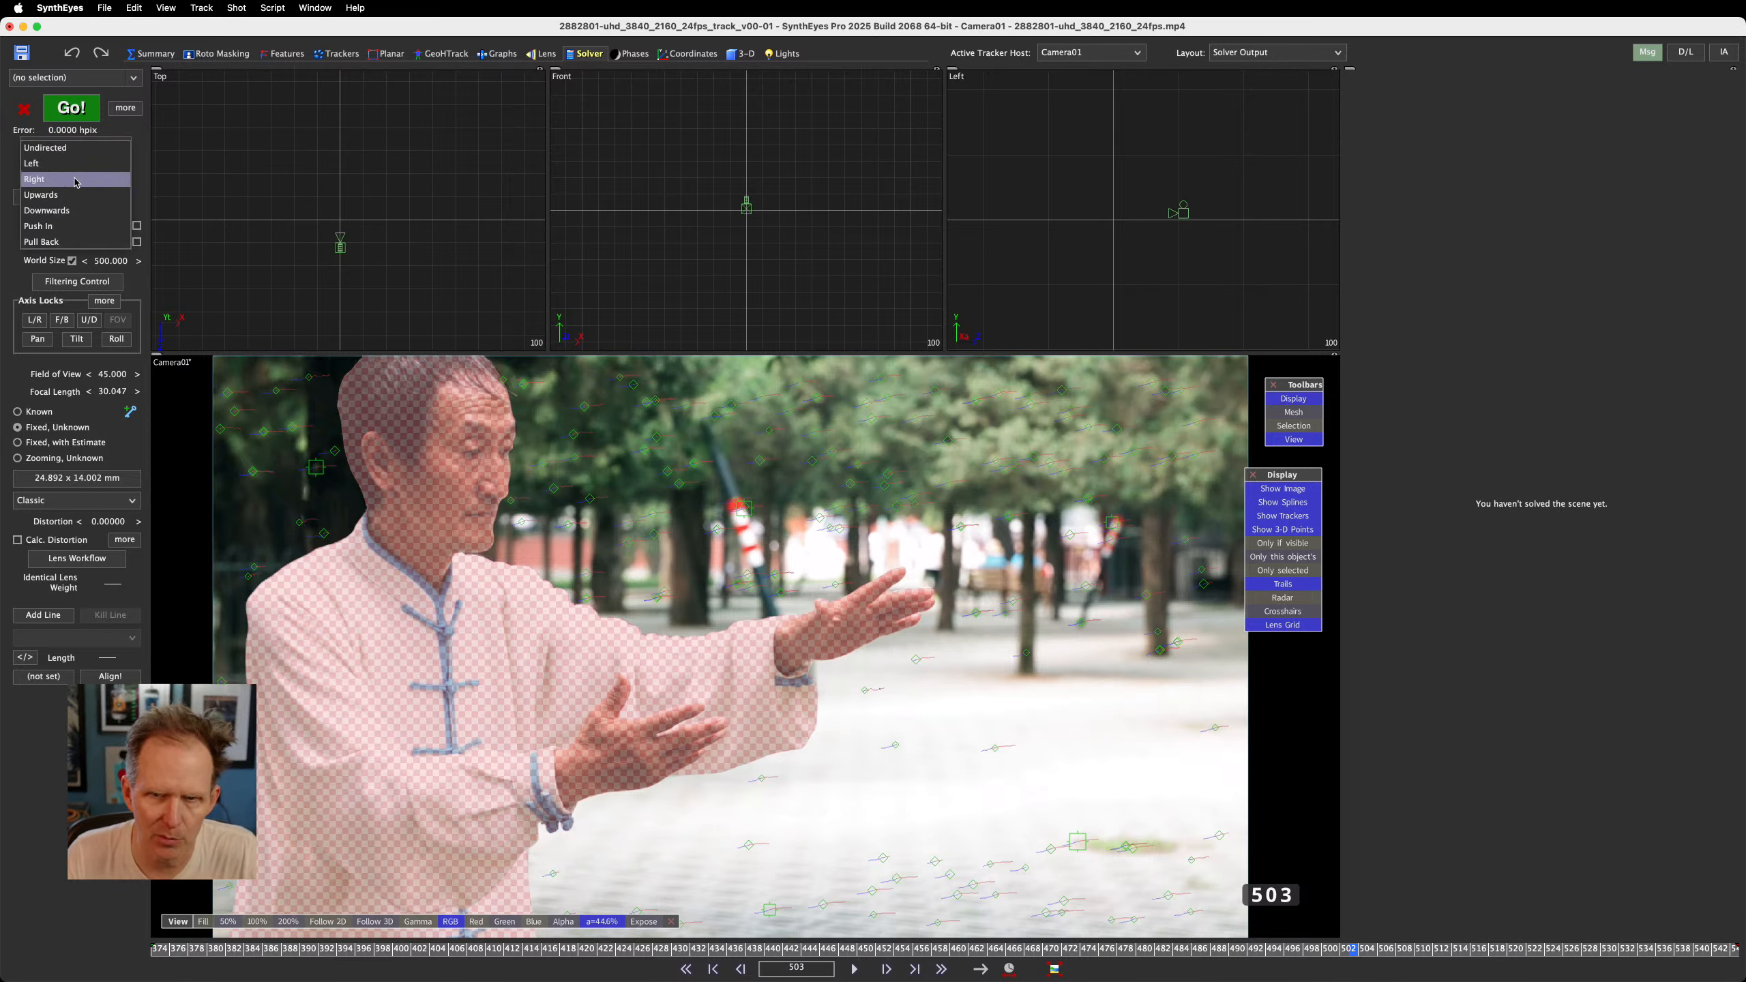
{"action": "left_click", "coordinate": [71, 165]}
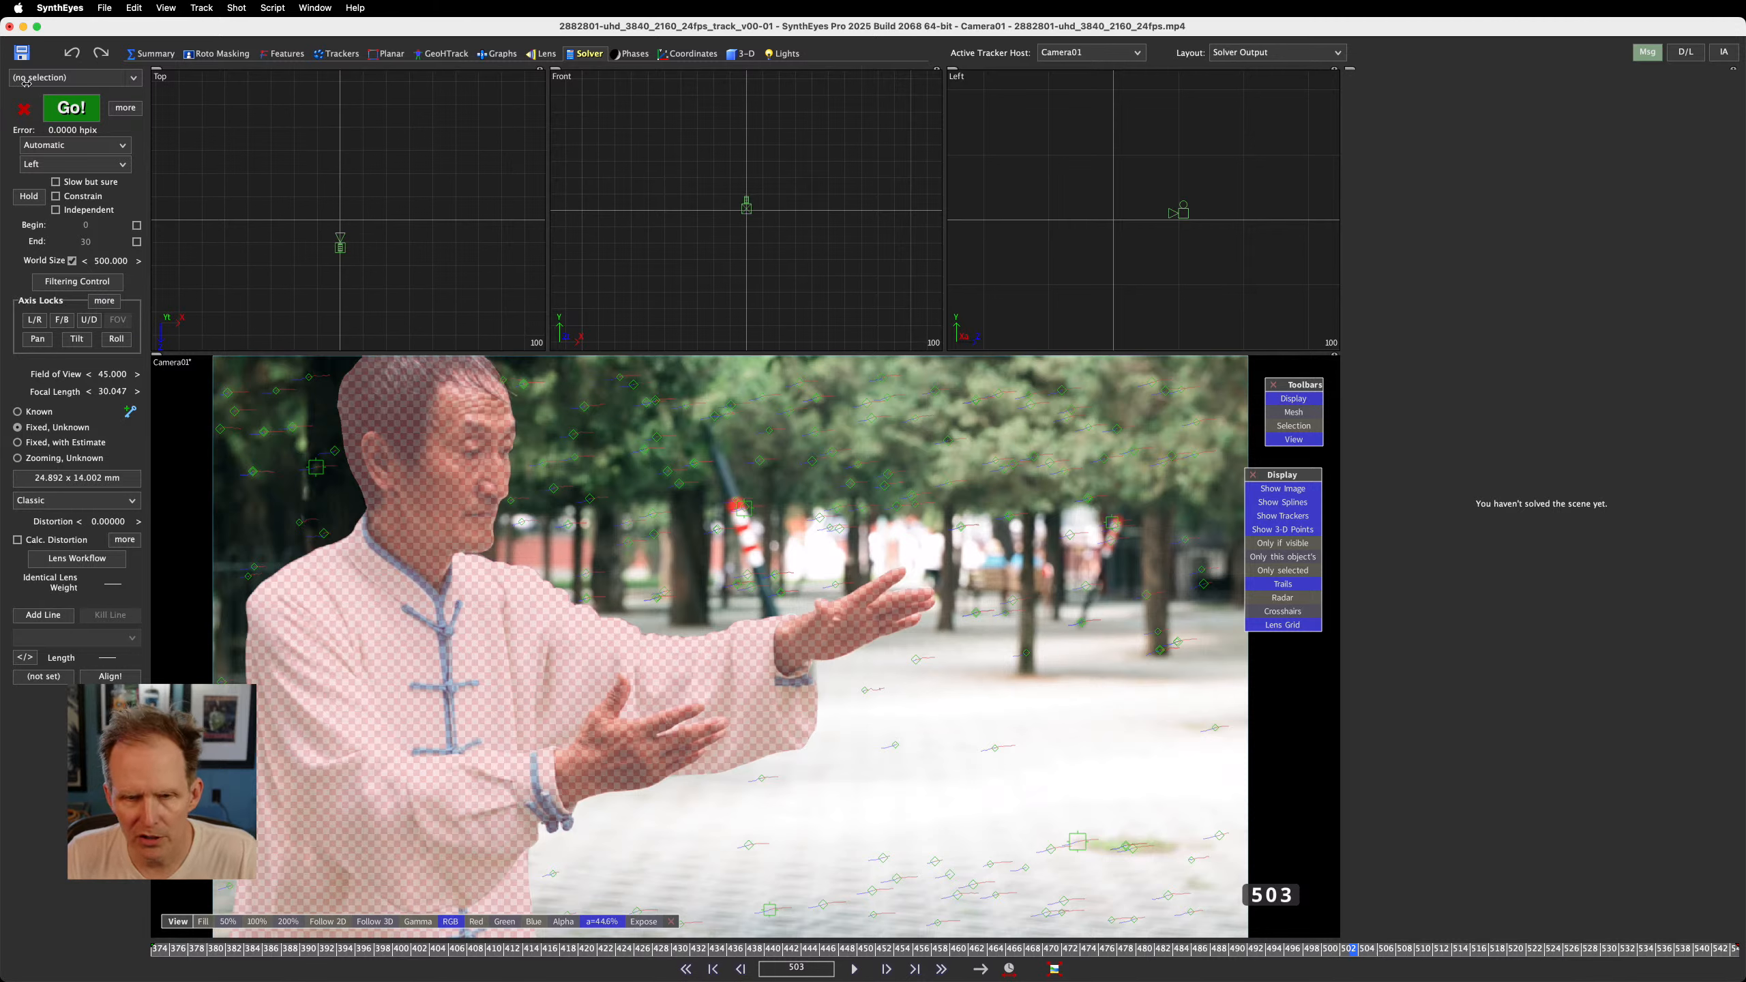
{"action": "left_click", "coordinate": [73, 107]}
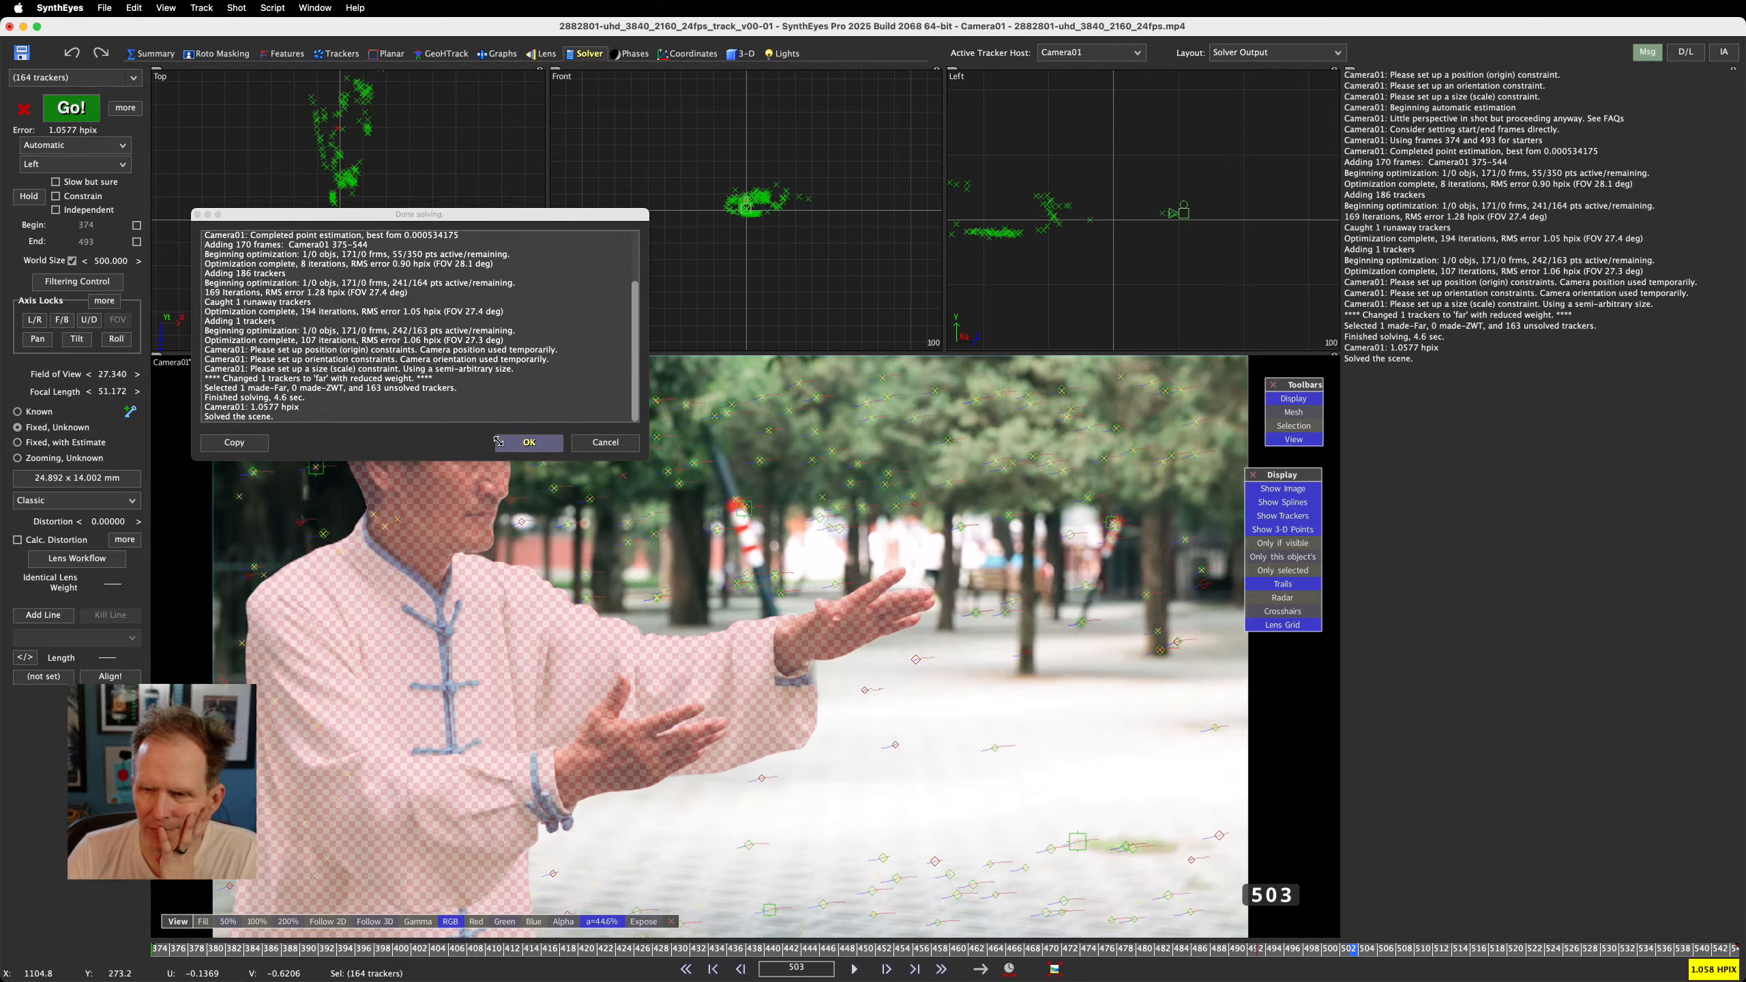
{"action": "left_click", "coordinate": [526, 444]}
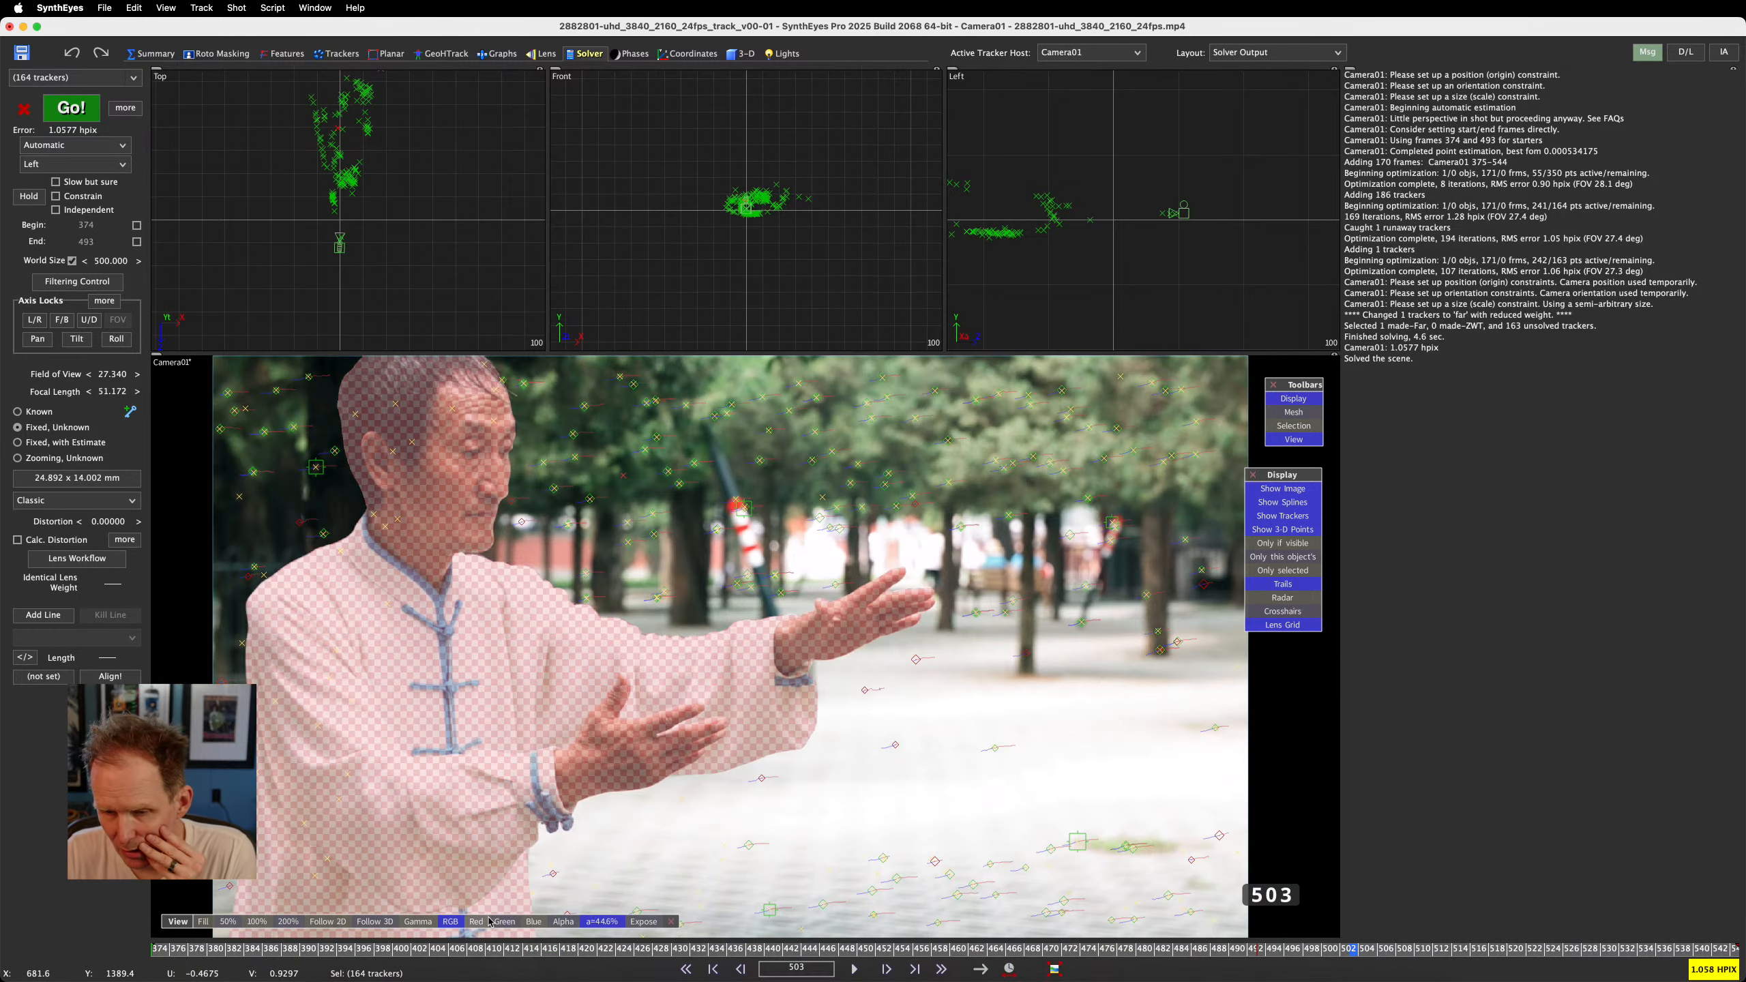
Scrub the solved shot to frame 521 and delete the stray tracker just below the background pedestrian beyond the hand
{"action": "left_click_drag", "start_coordinate": [406, 951], "coordinate": [1486, 948]}
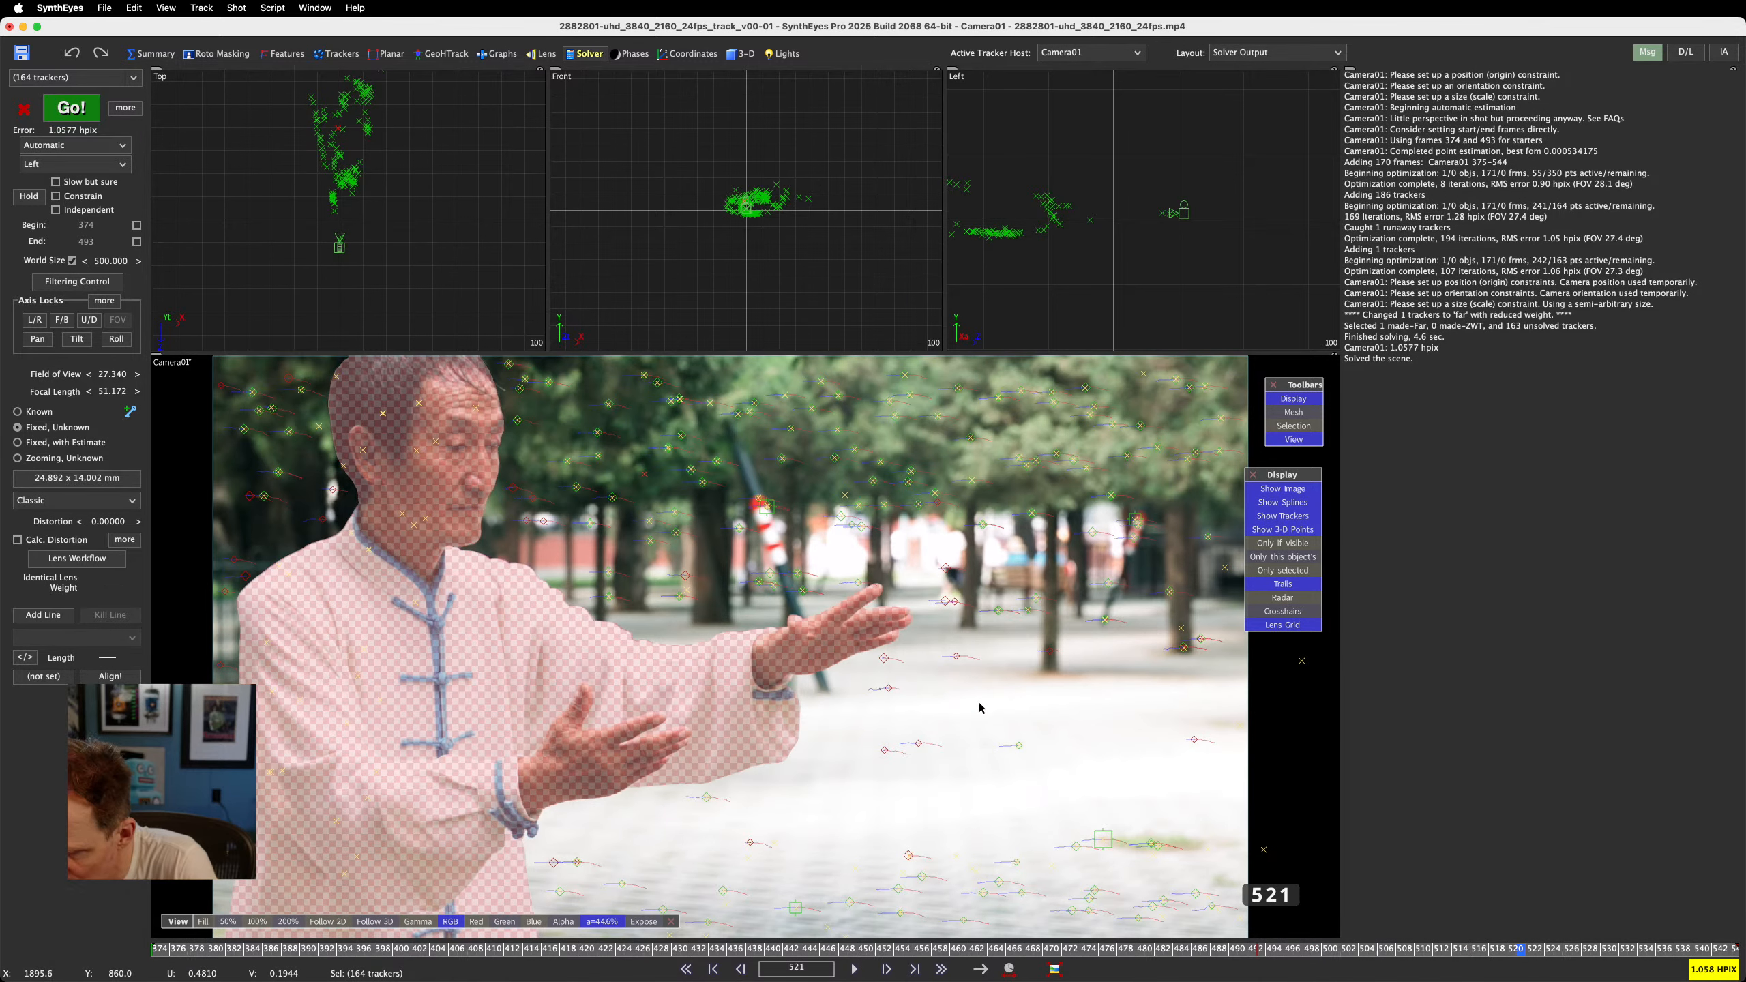
{"action": "left_click", "coordinate": [950, 601]}
{"action": "left_click", "coordinate": [947, 571]}
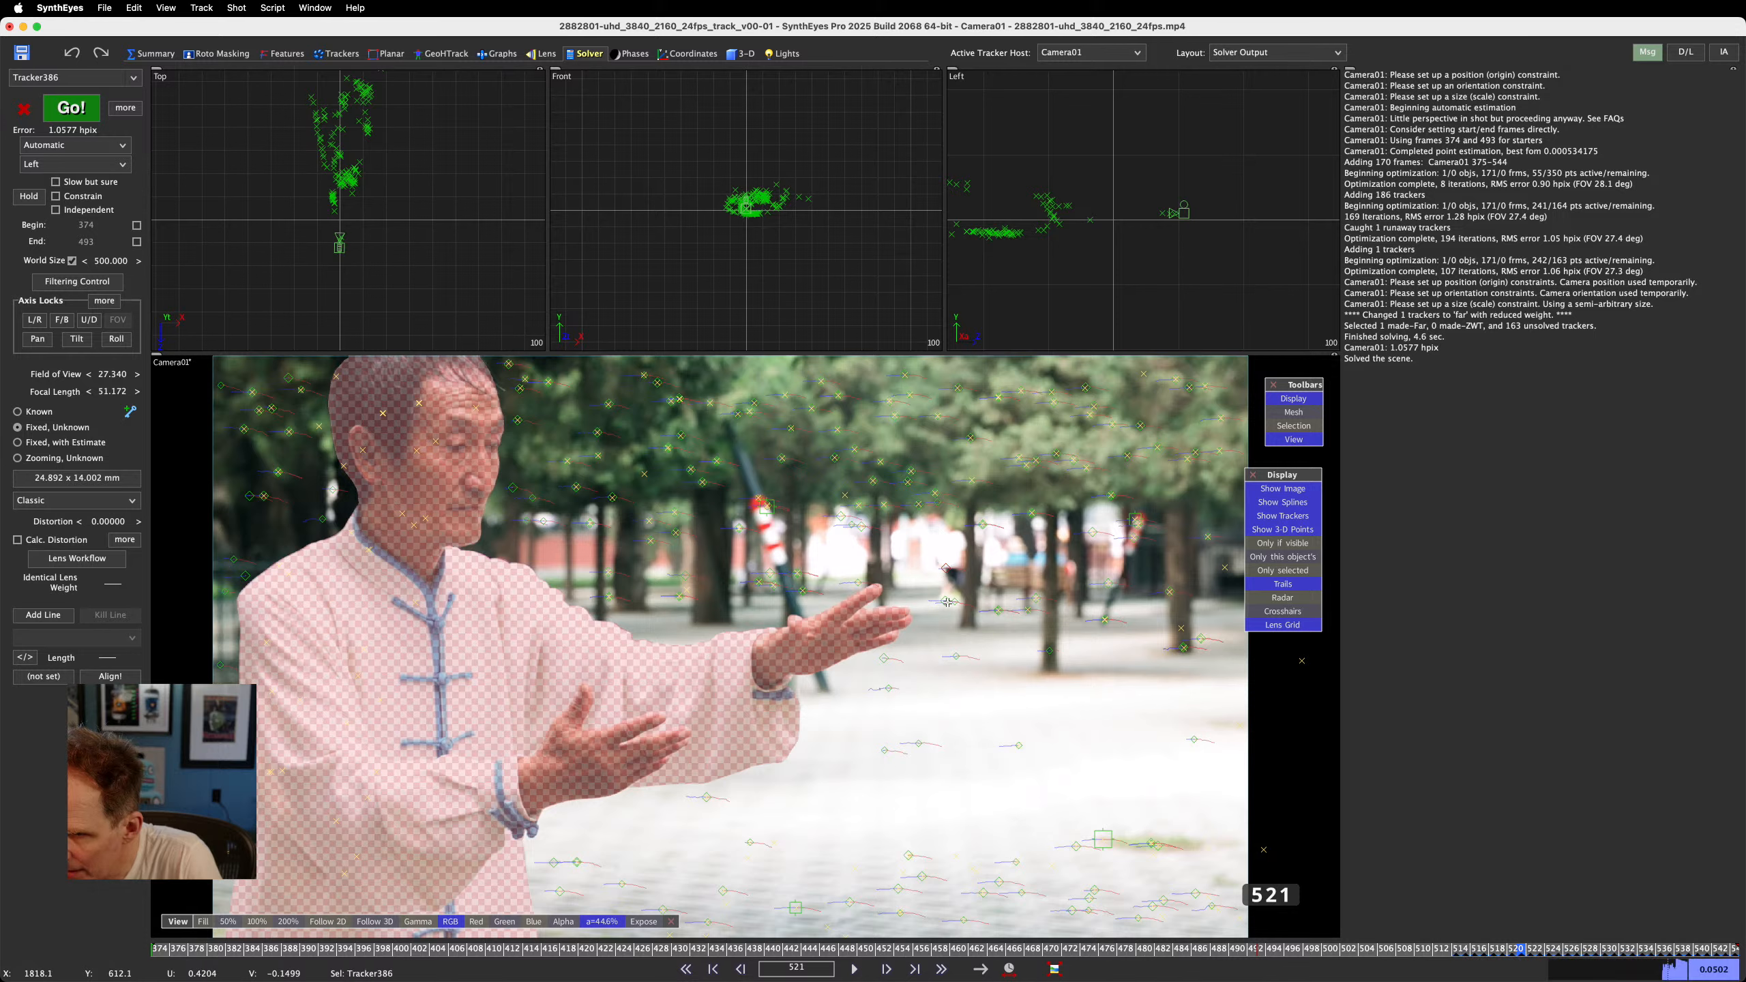
{"action": "left_click", "coordinate": [953, 683]}
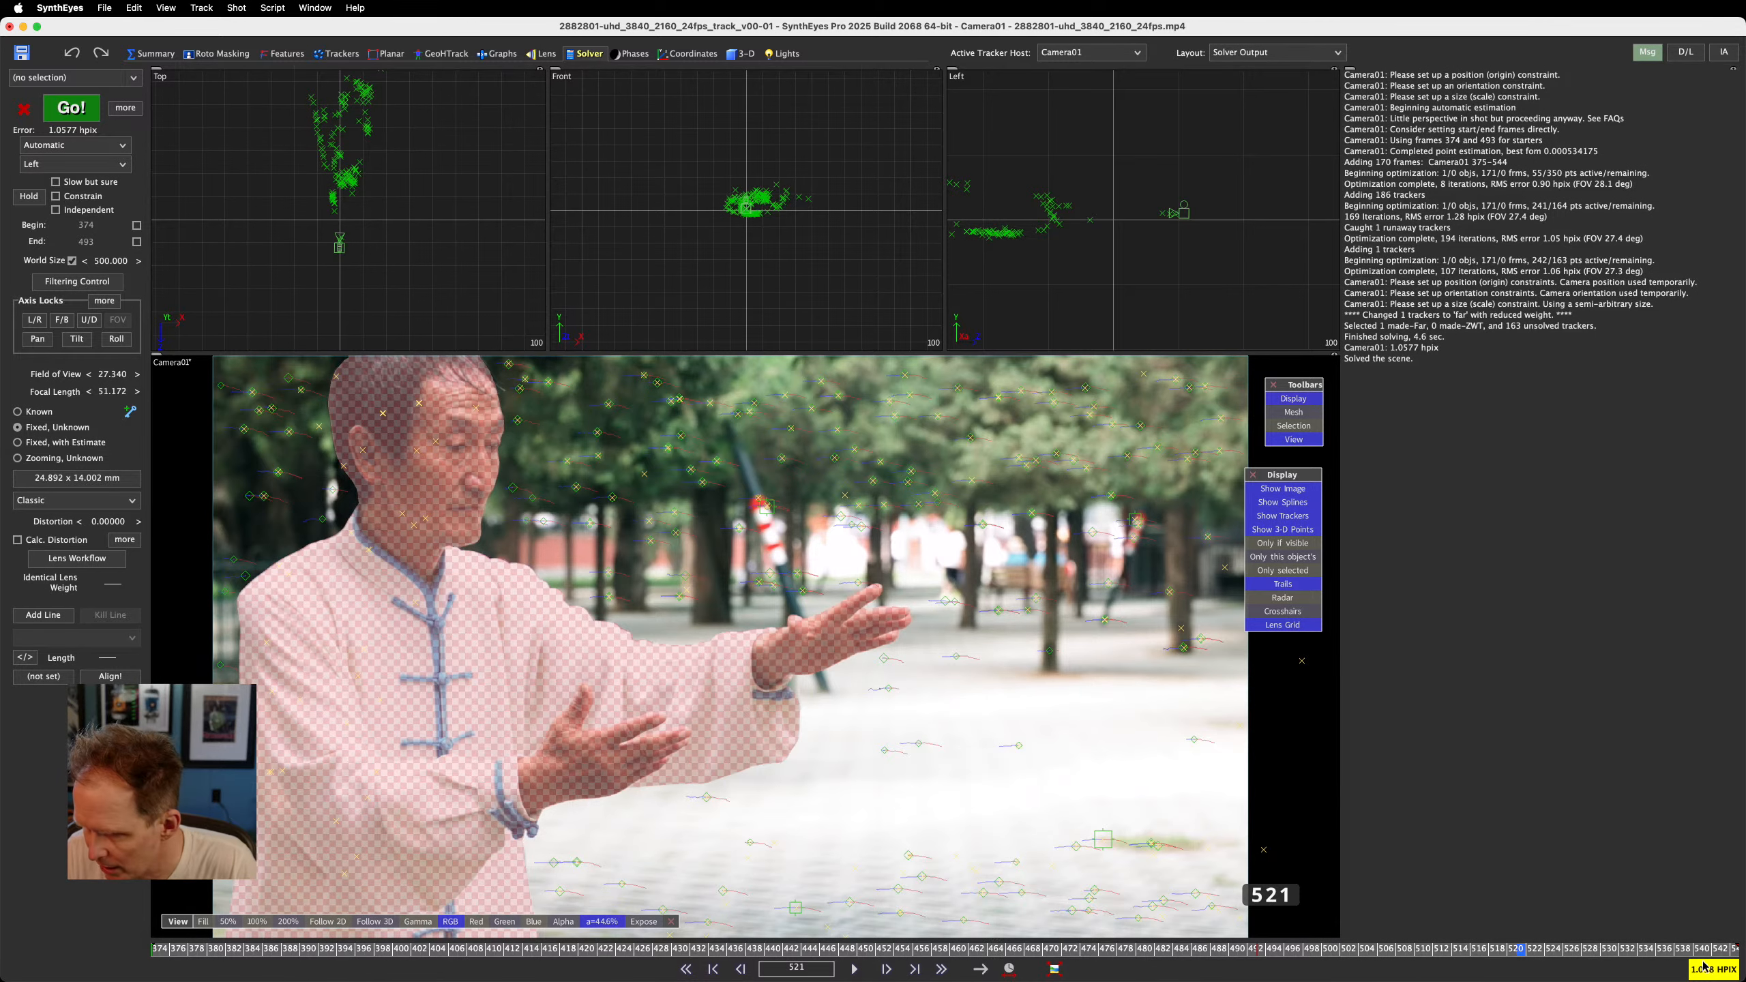
Move back to frame 442, solve the camera again, and accept the new solution
{"action": "left_click_drag", "start_coordinate": [1519, 950], "coordinate": [792, 971]}
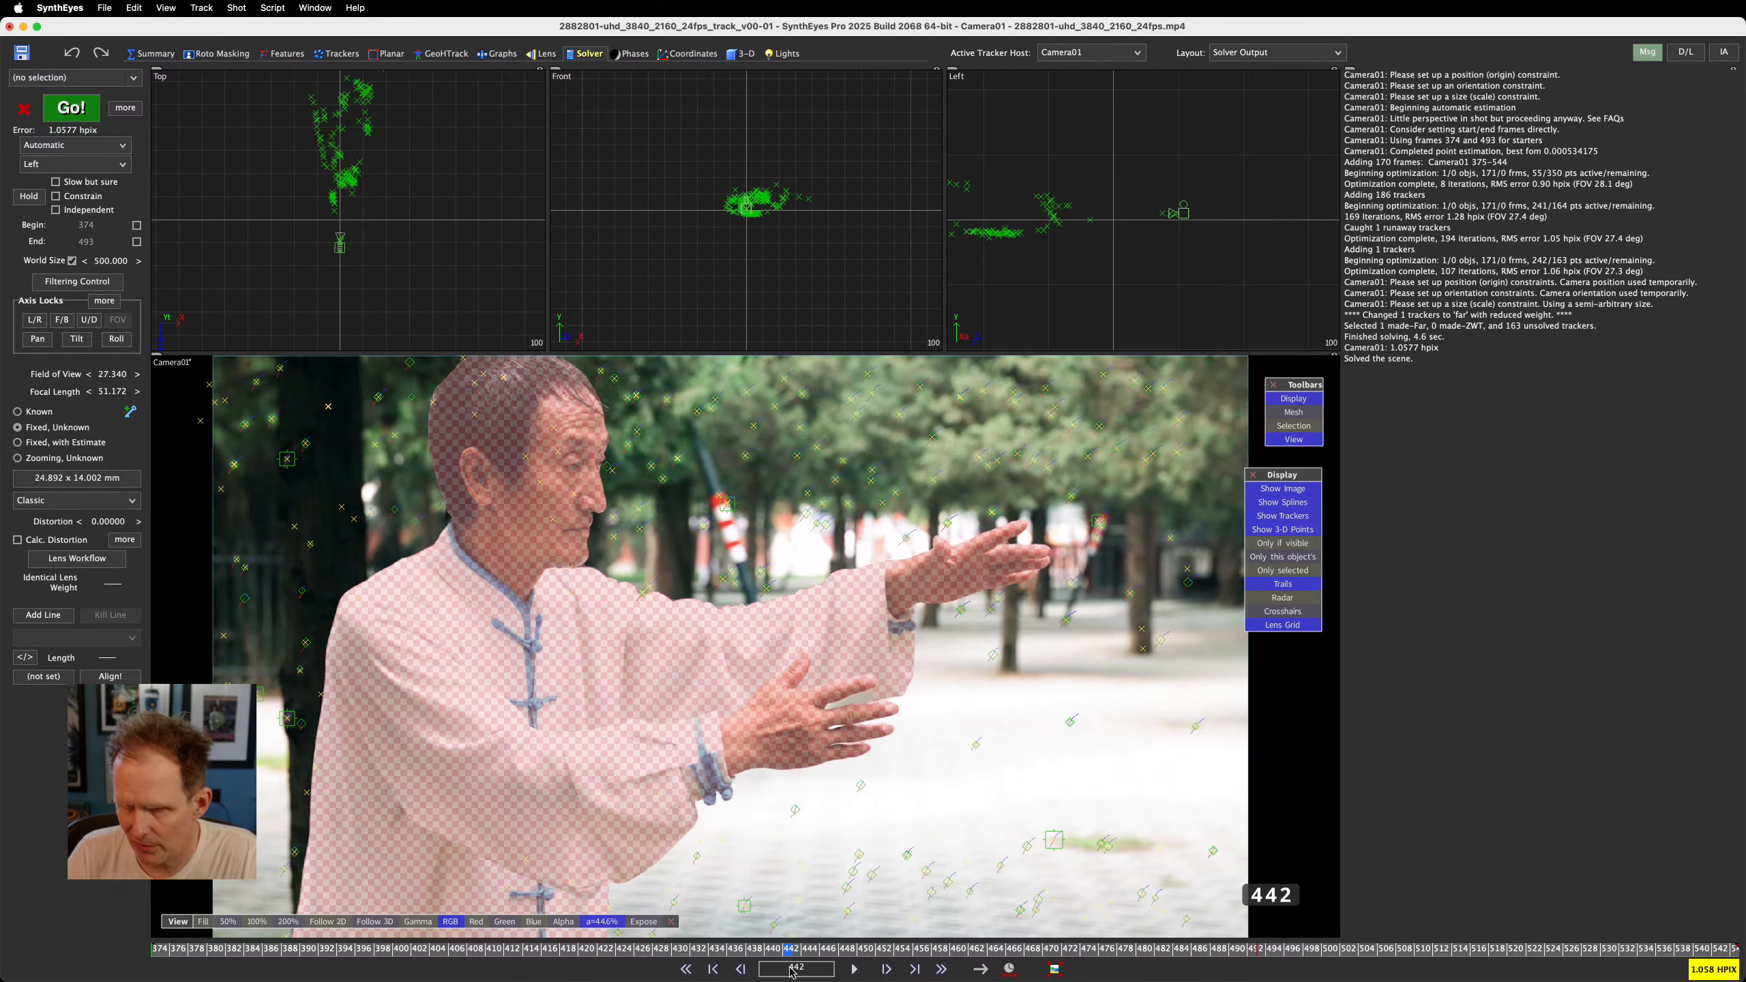
{"action": "key", "text": "shift+g"}
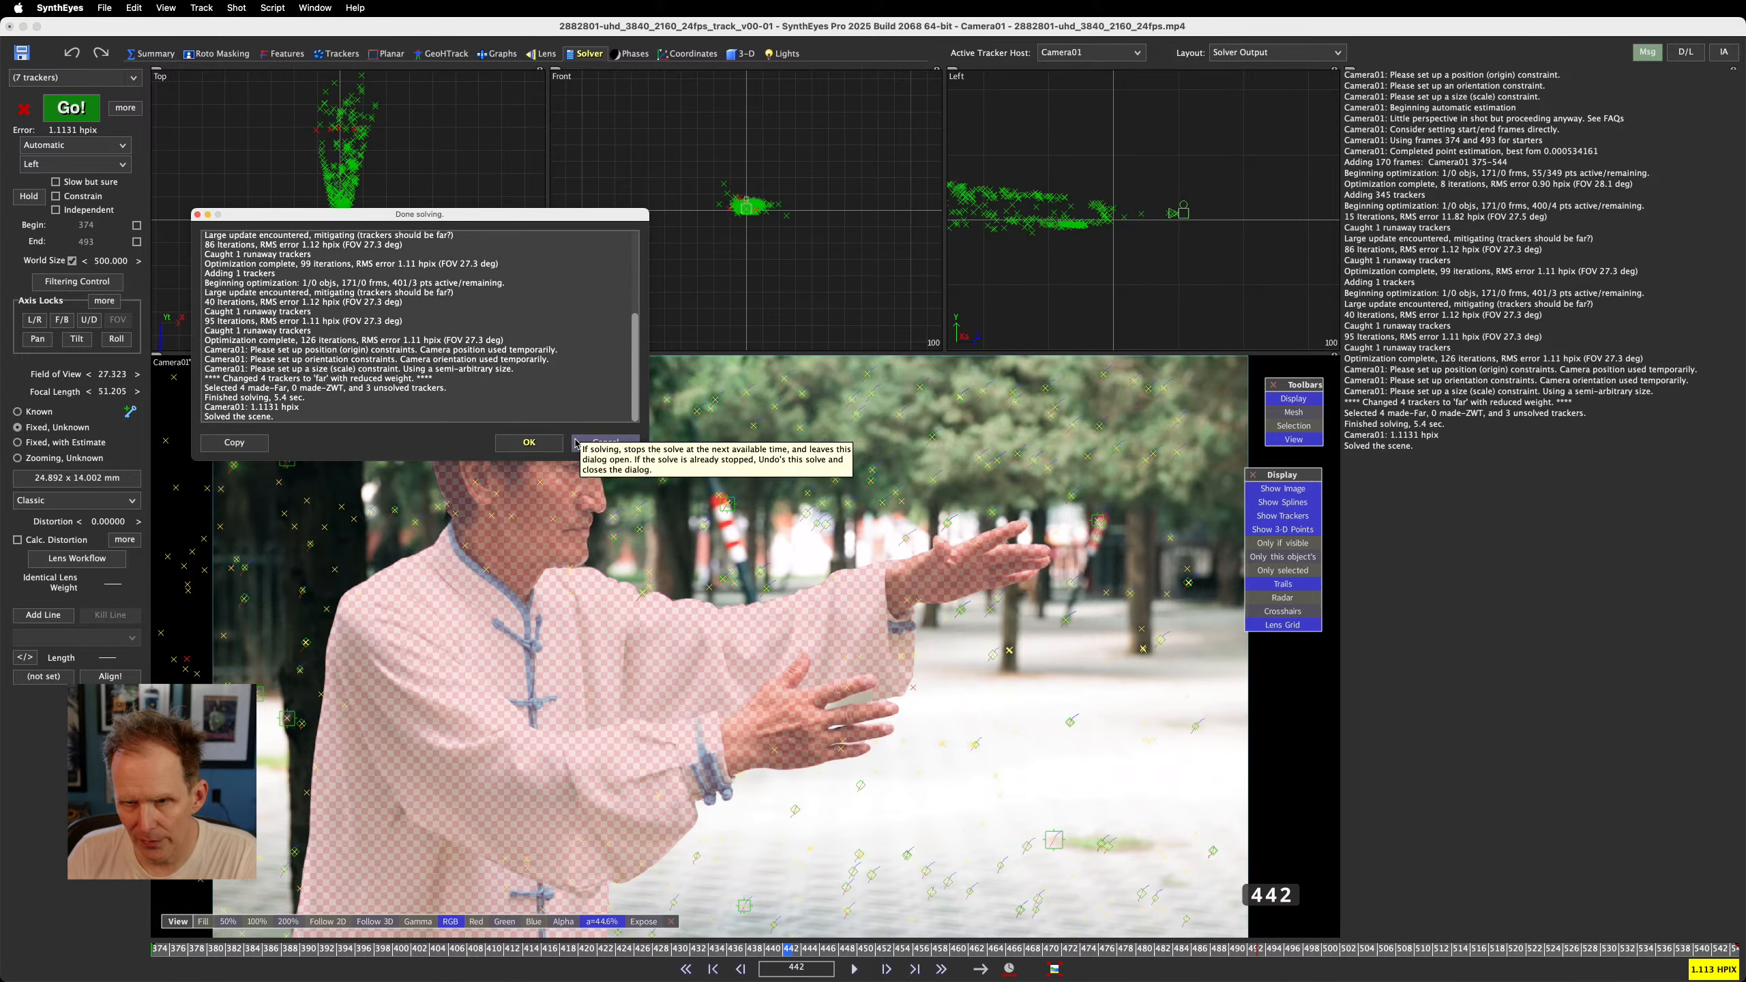
{"action": "left_click", "coordinate": [530, 442]}
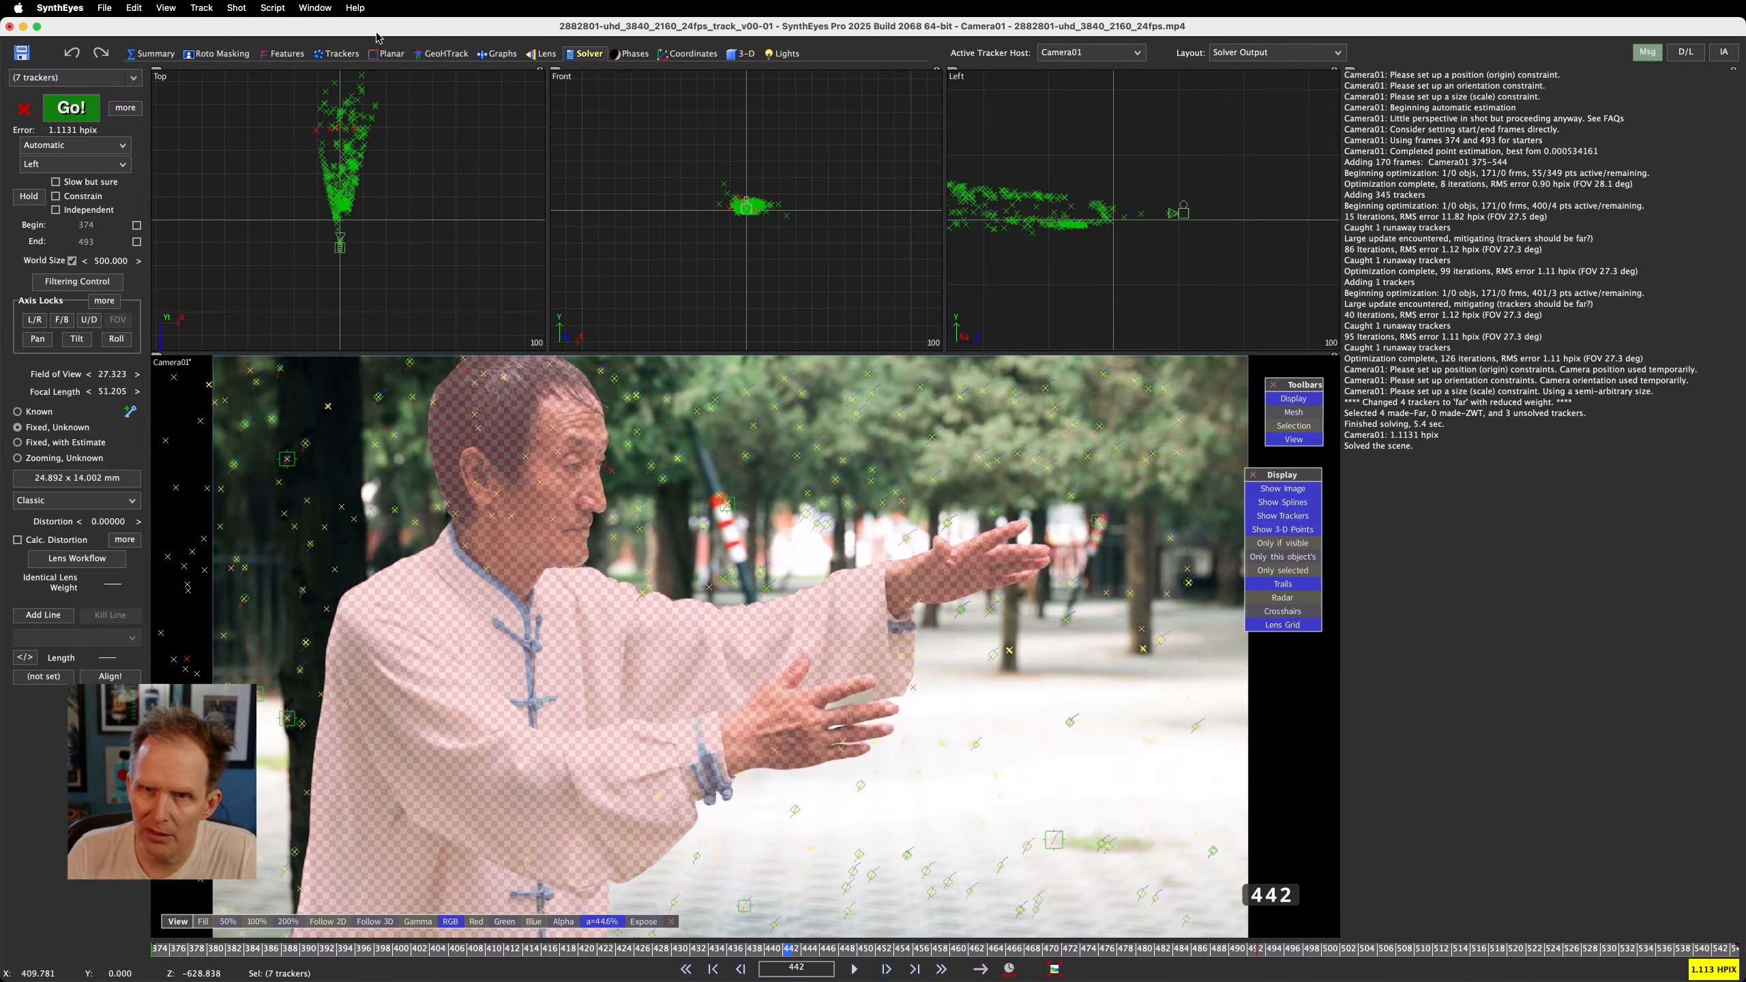
Review the shot settings for frame range, image size and sensor size, and close them without changes
{"action": "left_click", "coordinate": [237, 7]}
{"action": "left_click", "coordinate": [255, 43]}
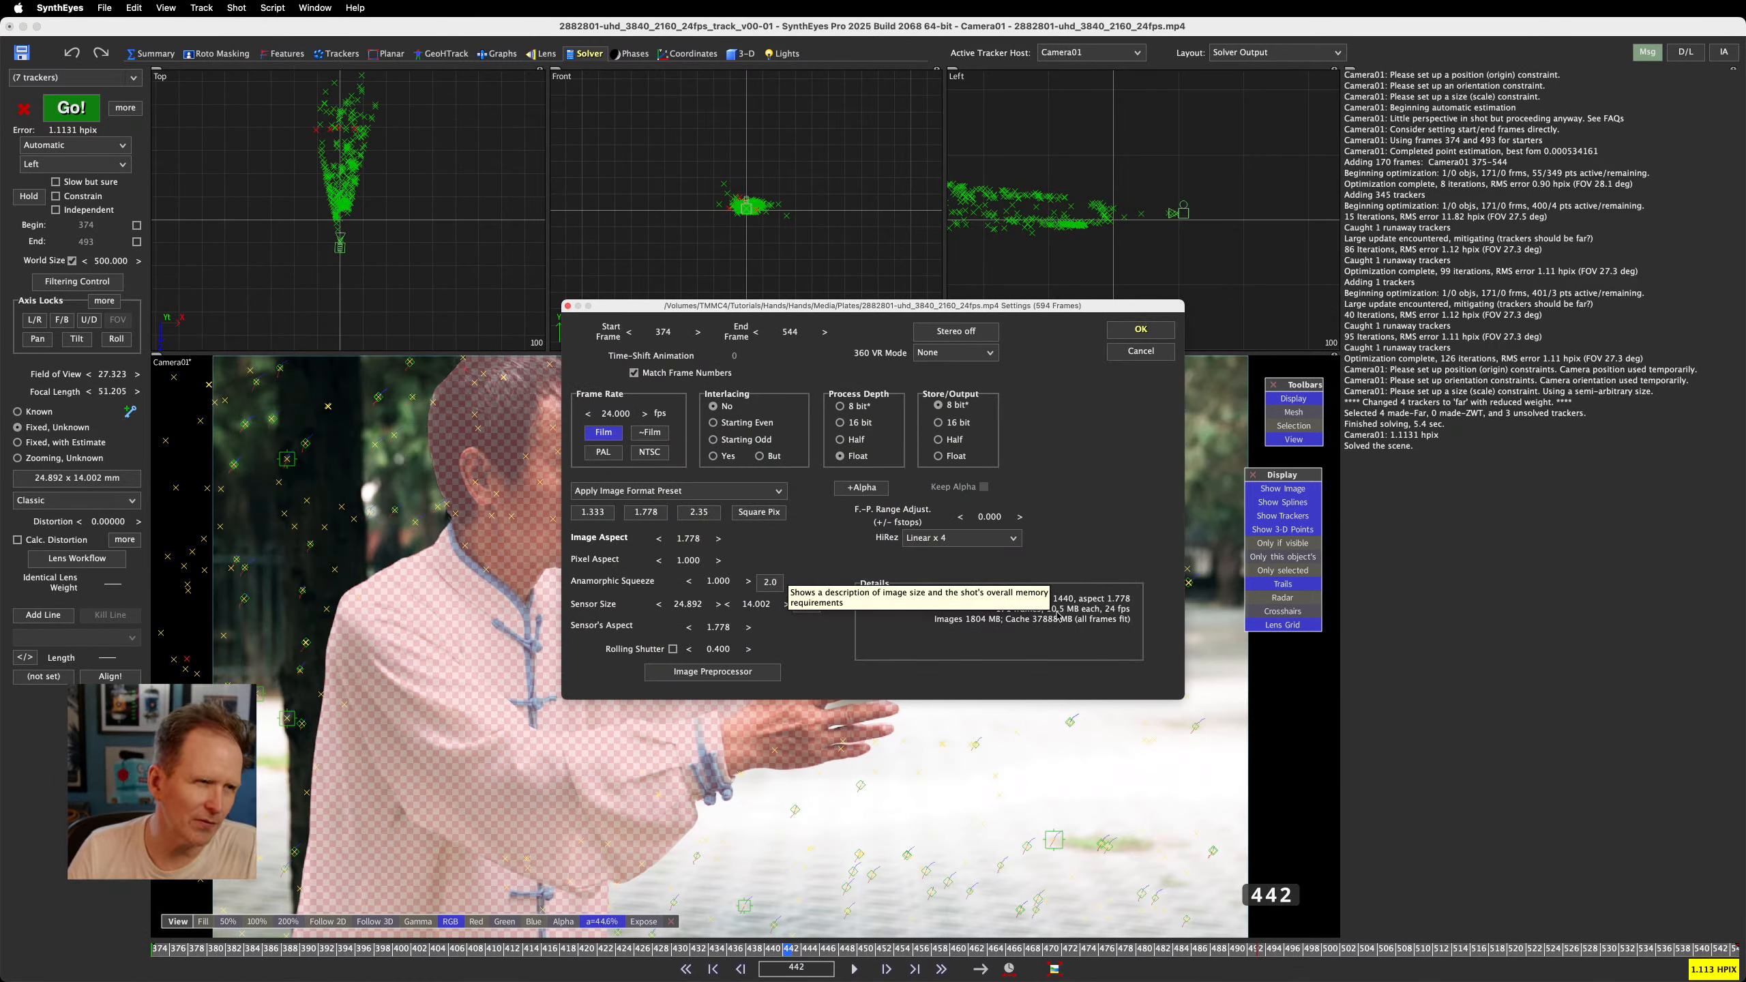
{"action": "left_click", "coordinate": [1191, 439]}
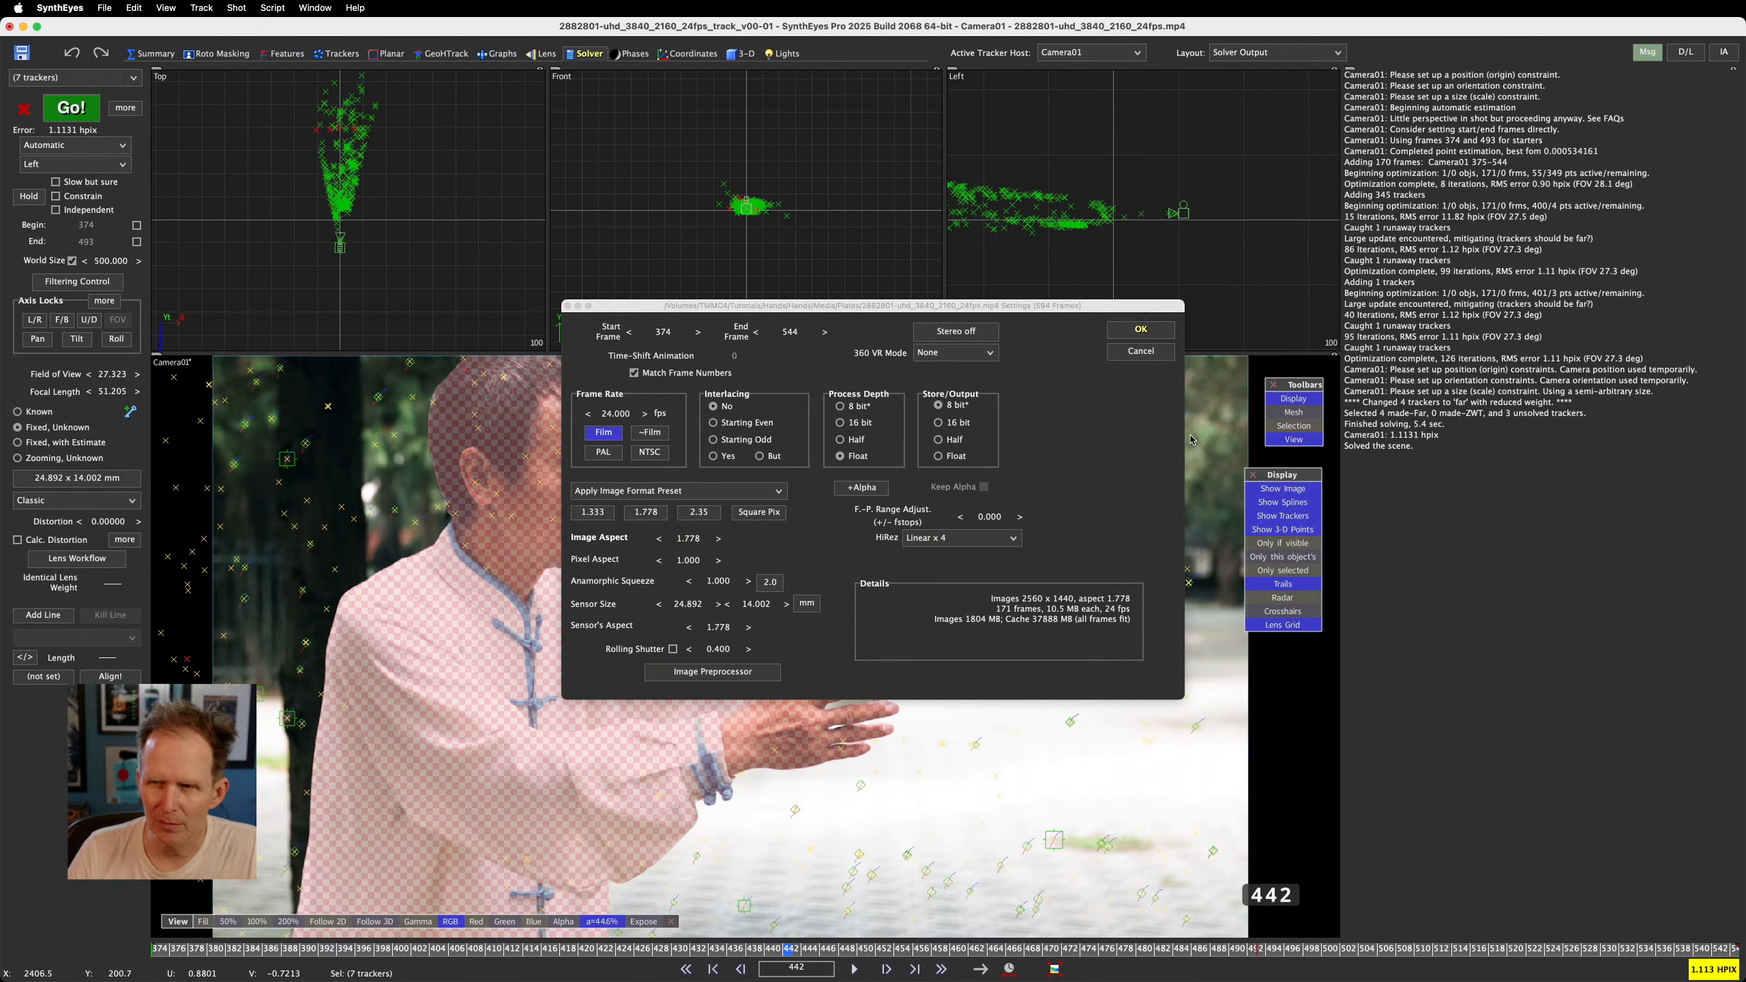
{"action": "left_click", "coordinate": [1143, 331]}
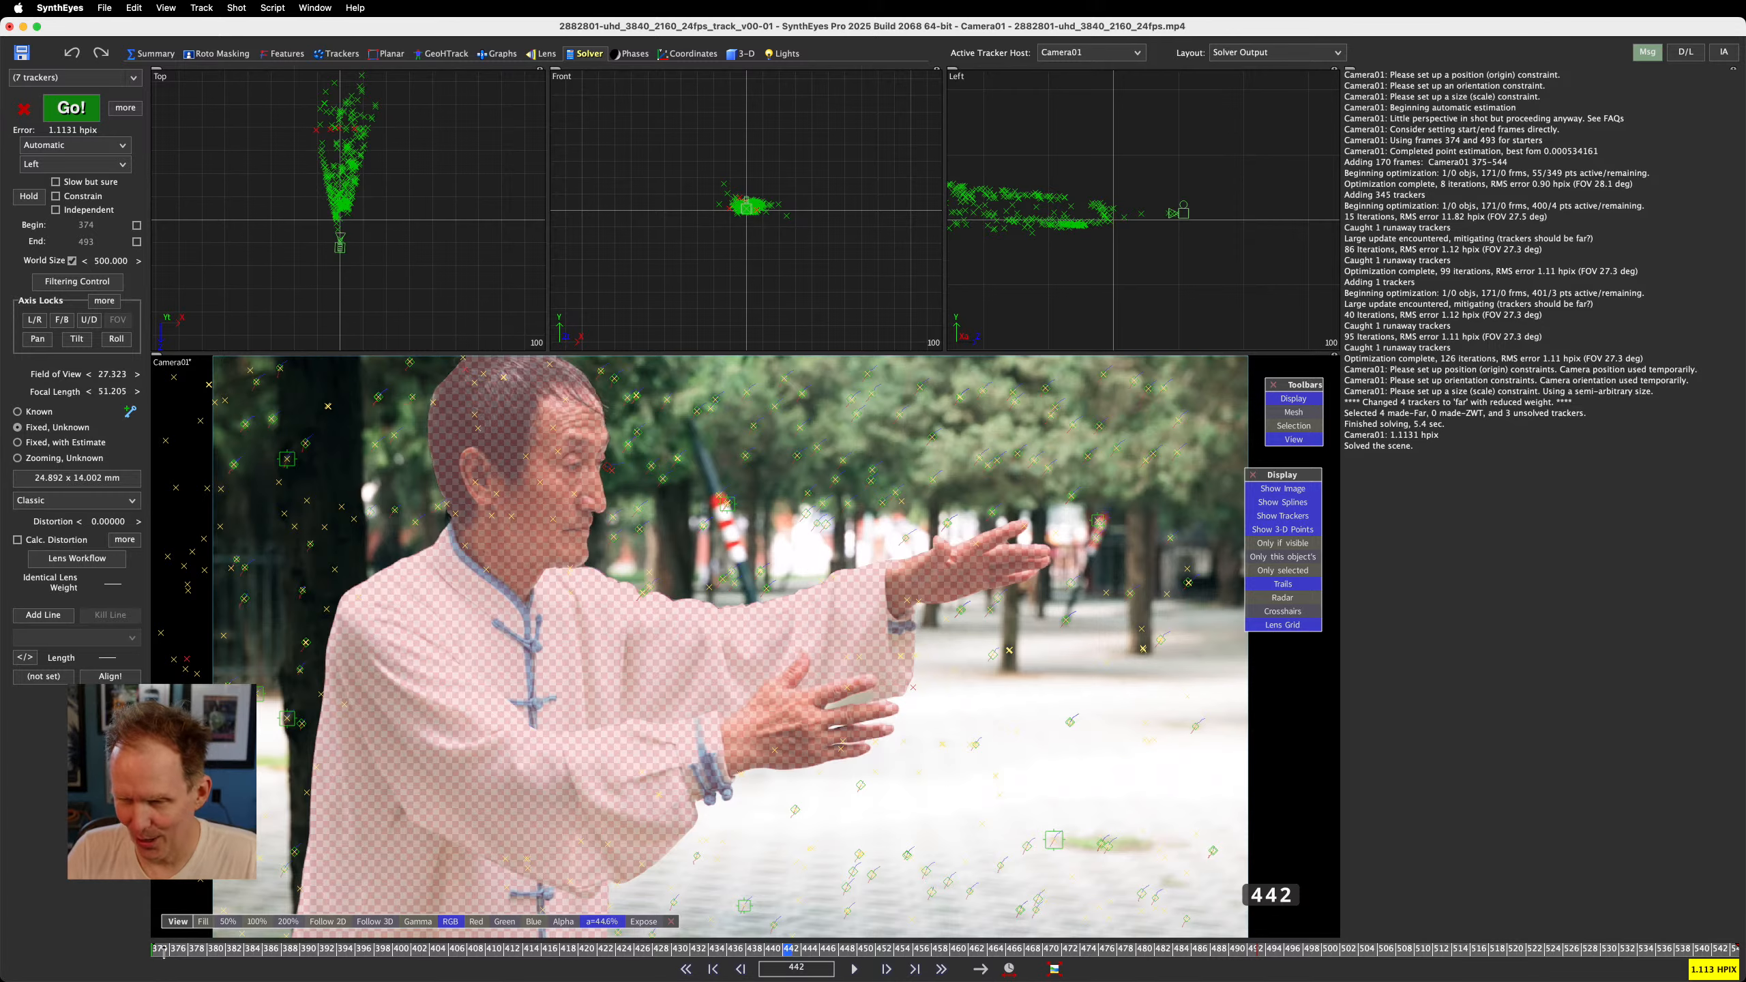
Clear the tracker selection and scrub between frames 374 and 544 to examine how the solved points follow the background
{"action": "left_click_drag", "start_coordinate": [163, 951], "coordinate": [811, 973]}
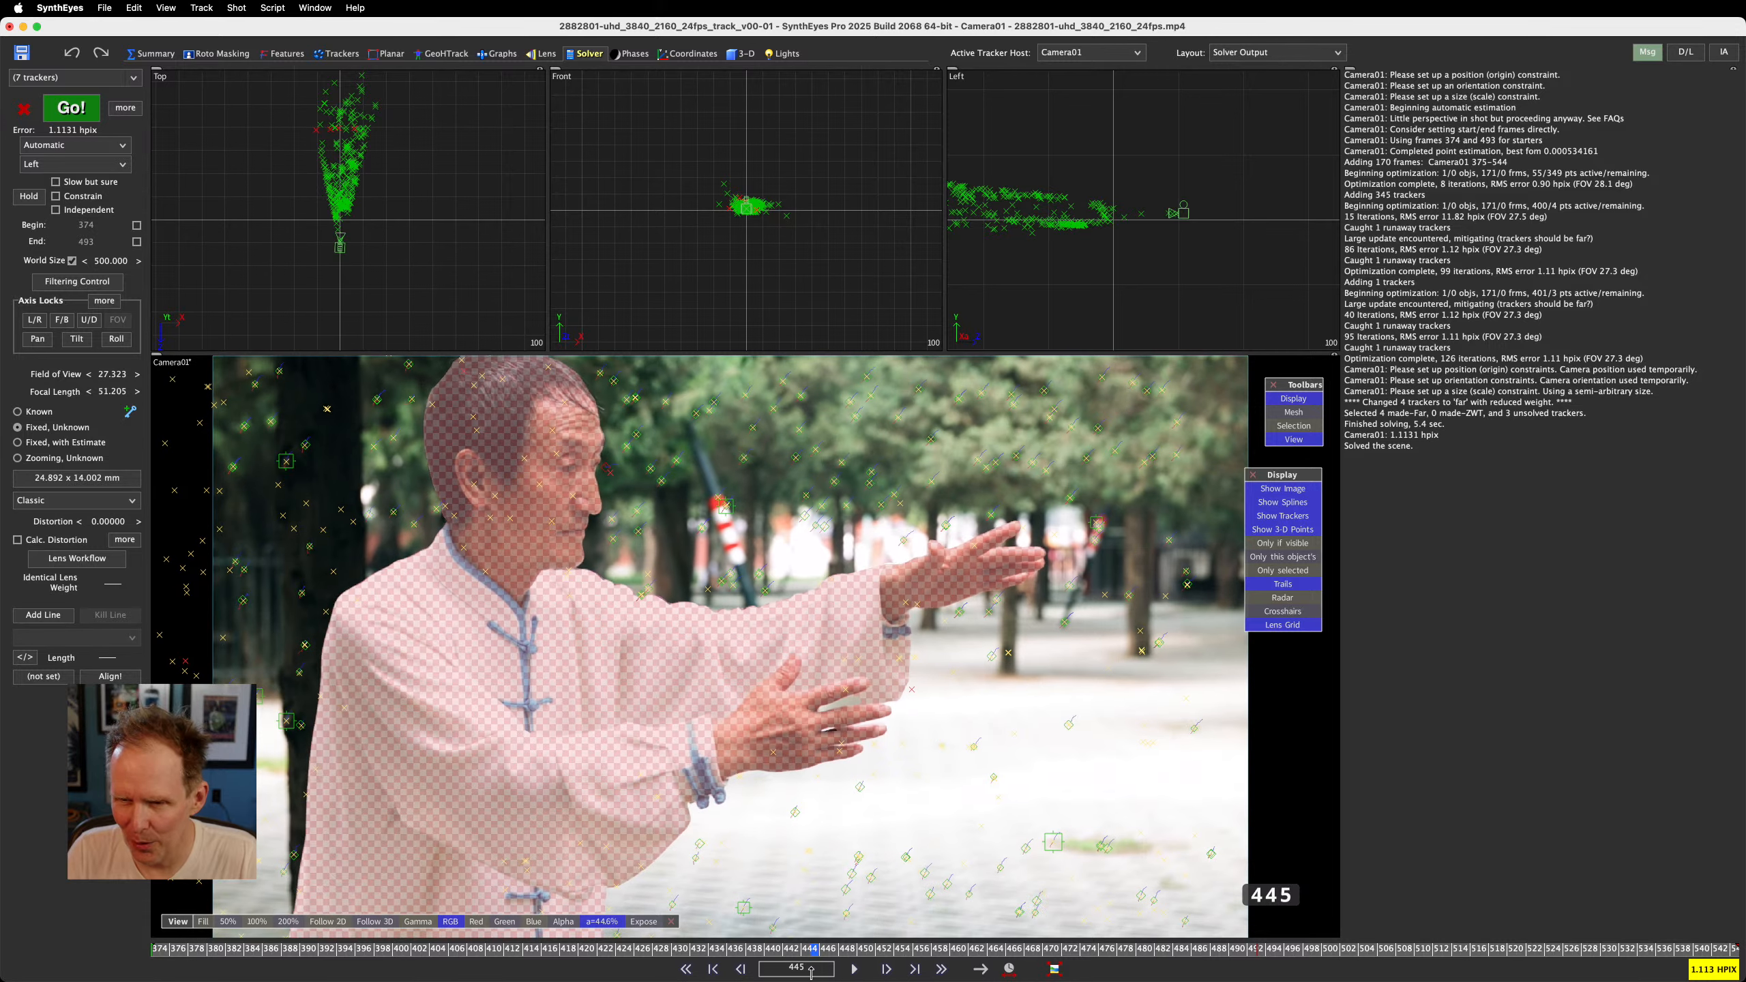
{"action": "left_click", "coordinate": [460, 695]}
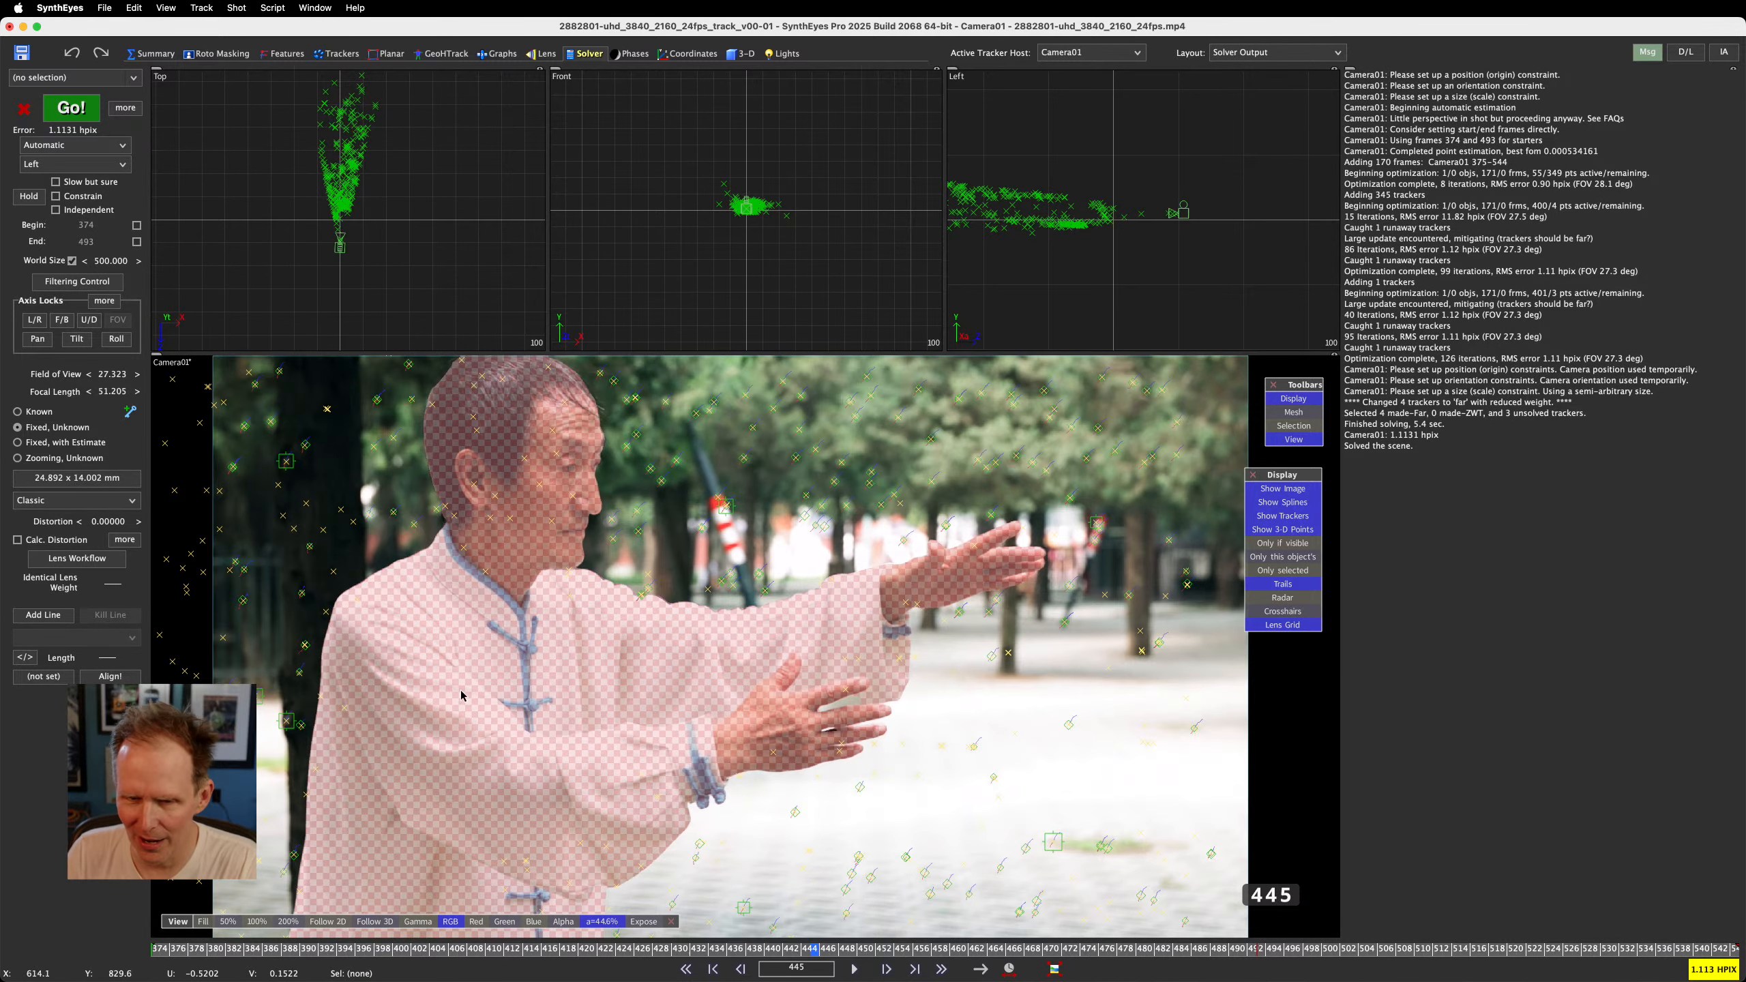
{"action": "left_click_drag", "start_coordinate": [170, 953], "coordinate": [92, 978]}
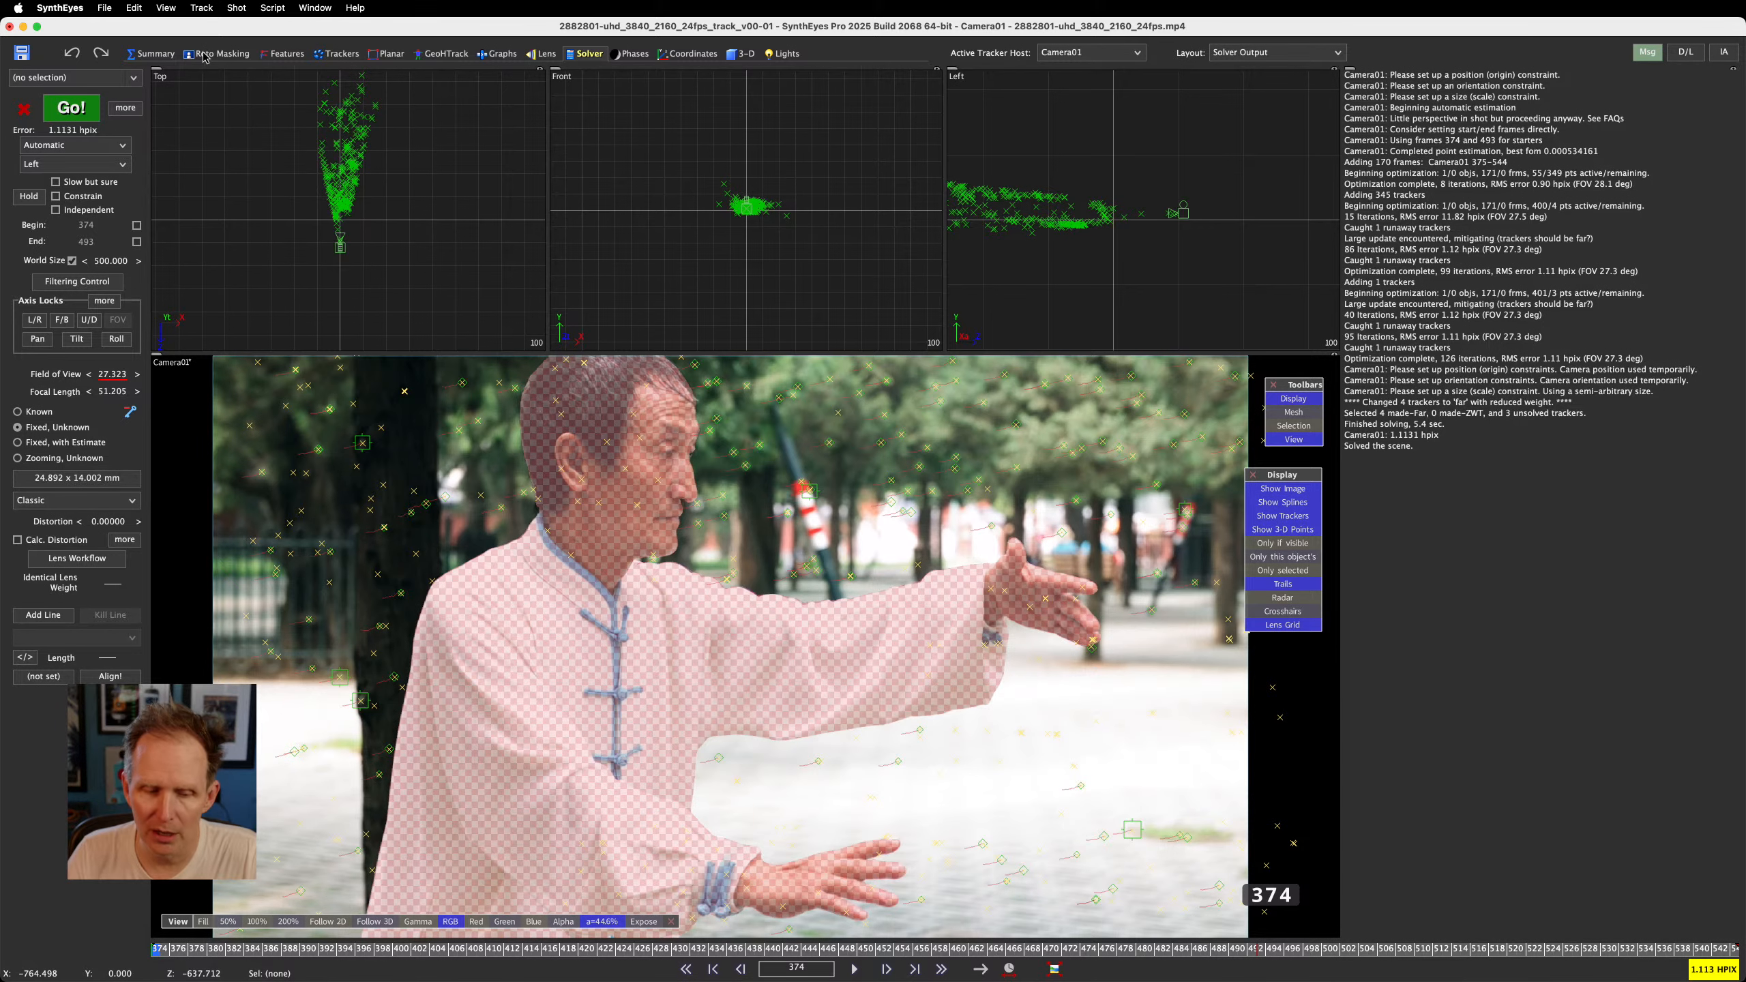
{"action": "key", "text": "End"}
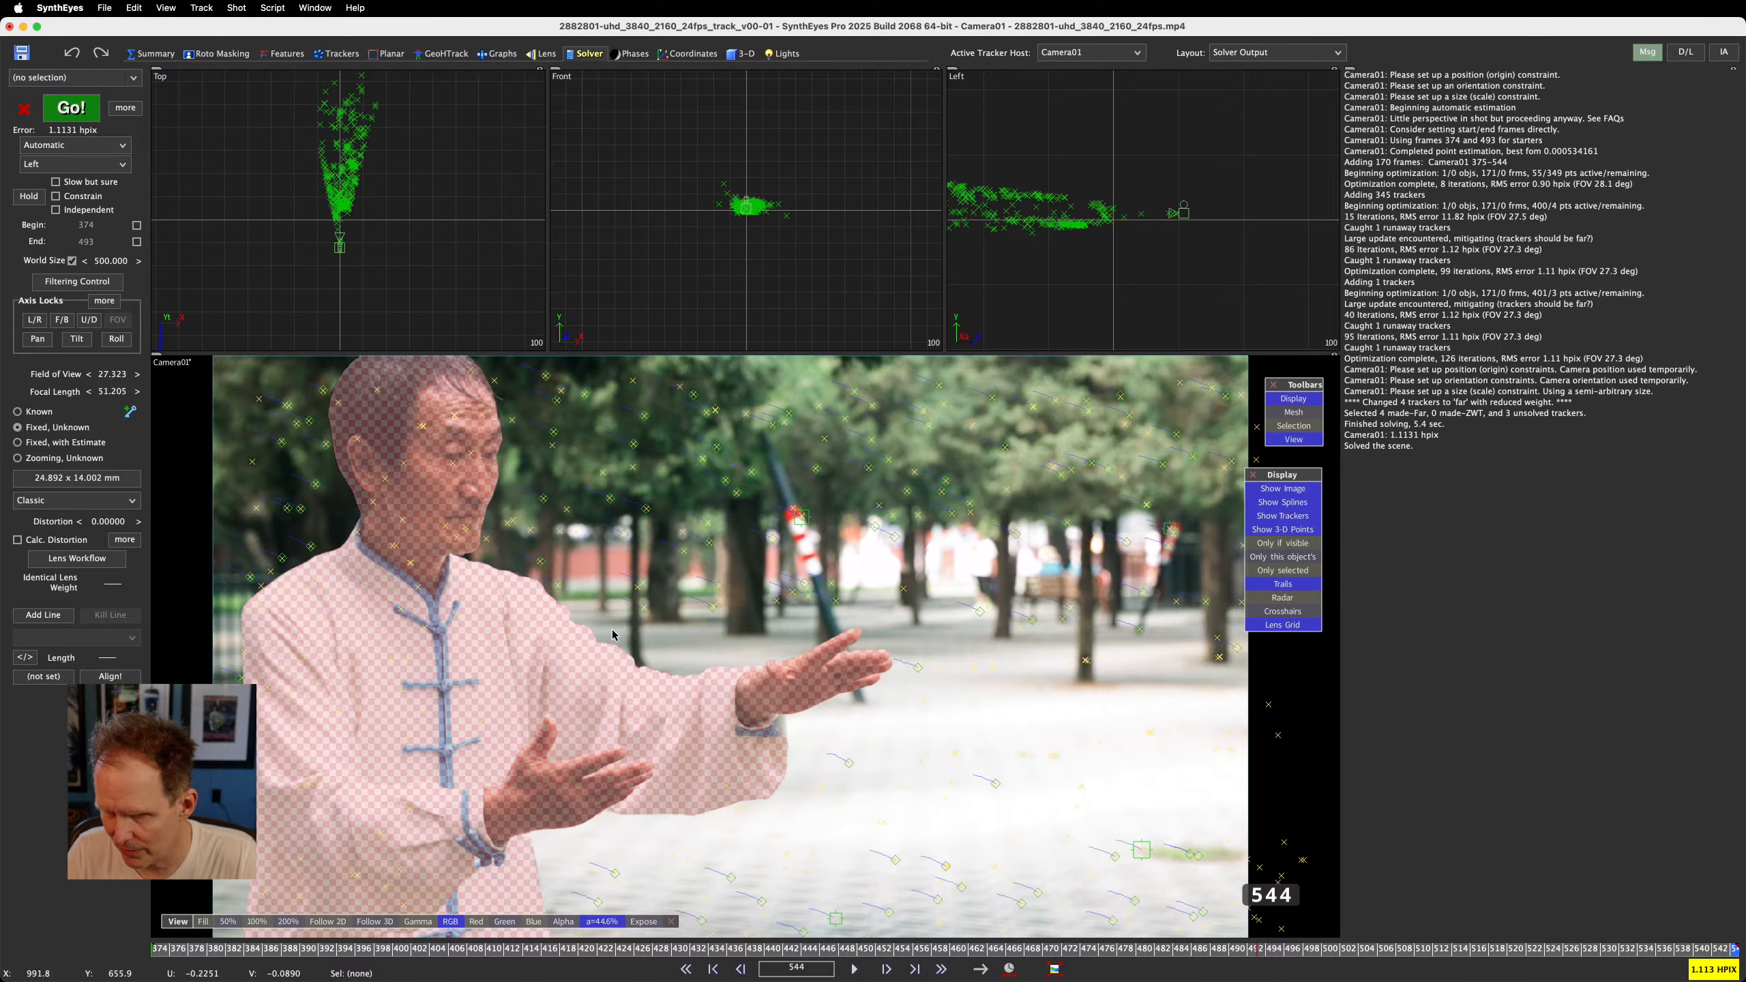
{"action": "left_click_drag", "start_coordinate": [335, 949], "coordinate": [155, 950]}
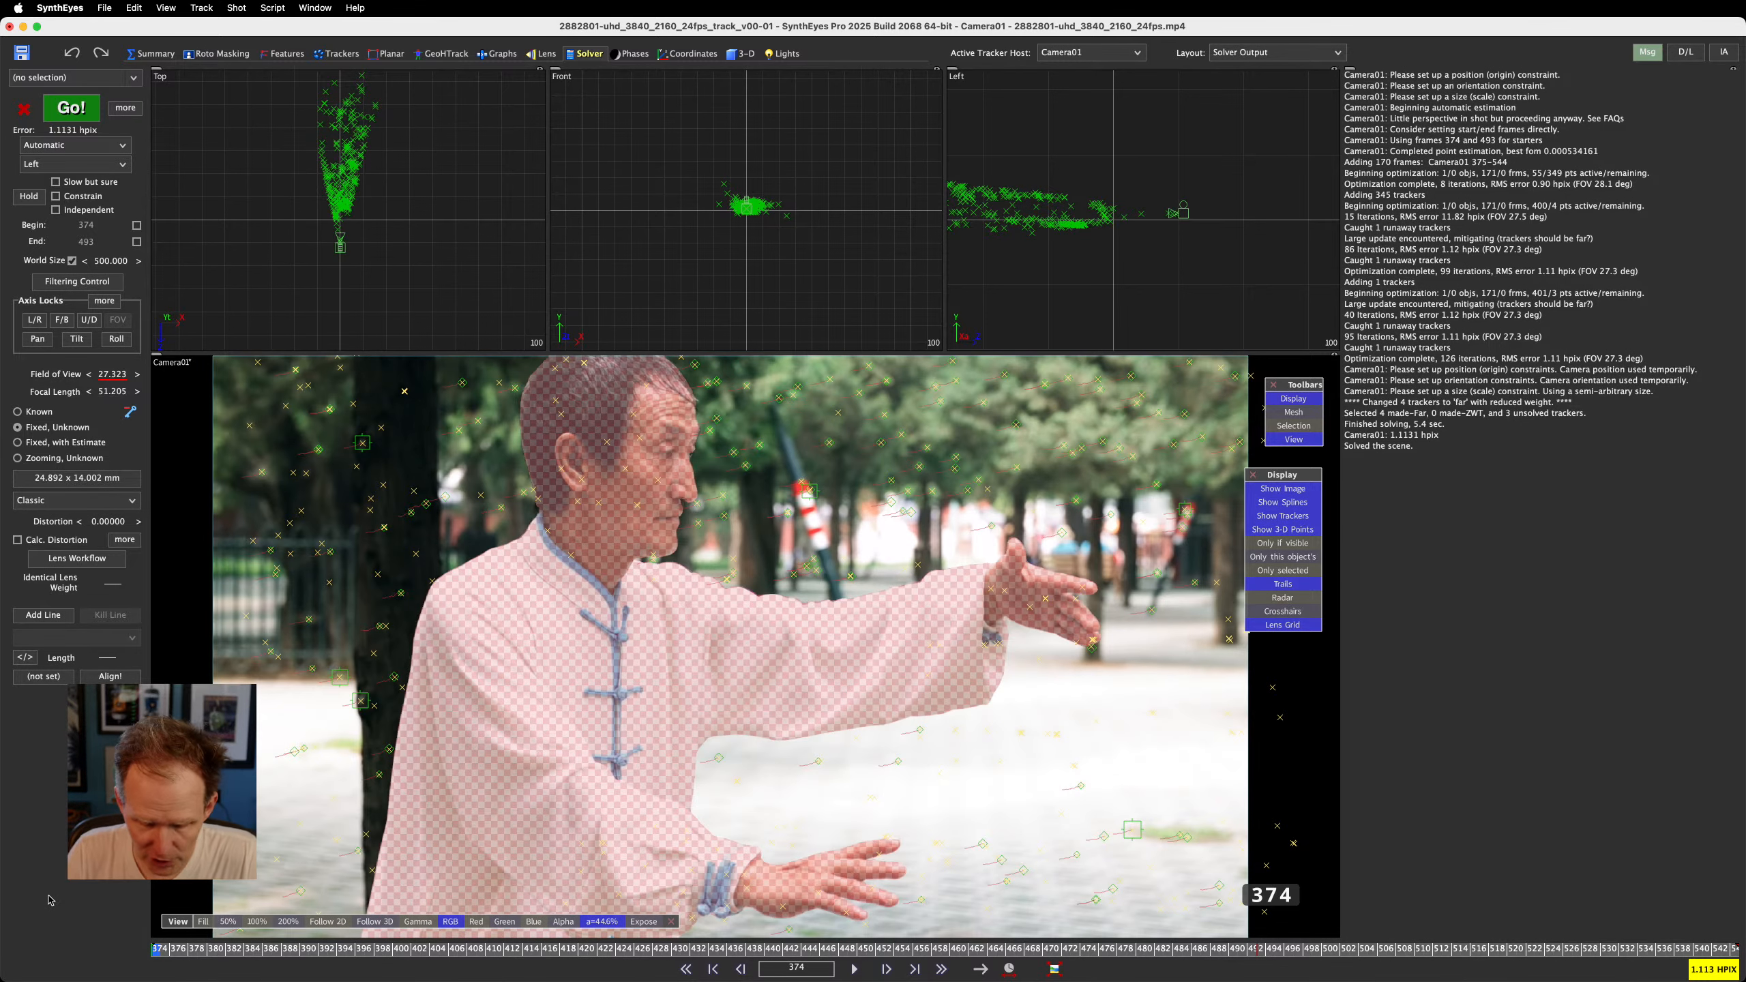
{"action": "key", "text": "F9"}
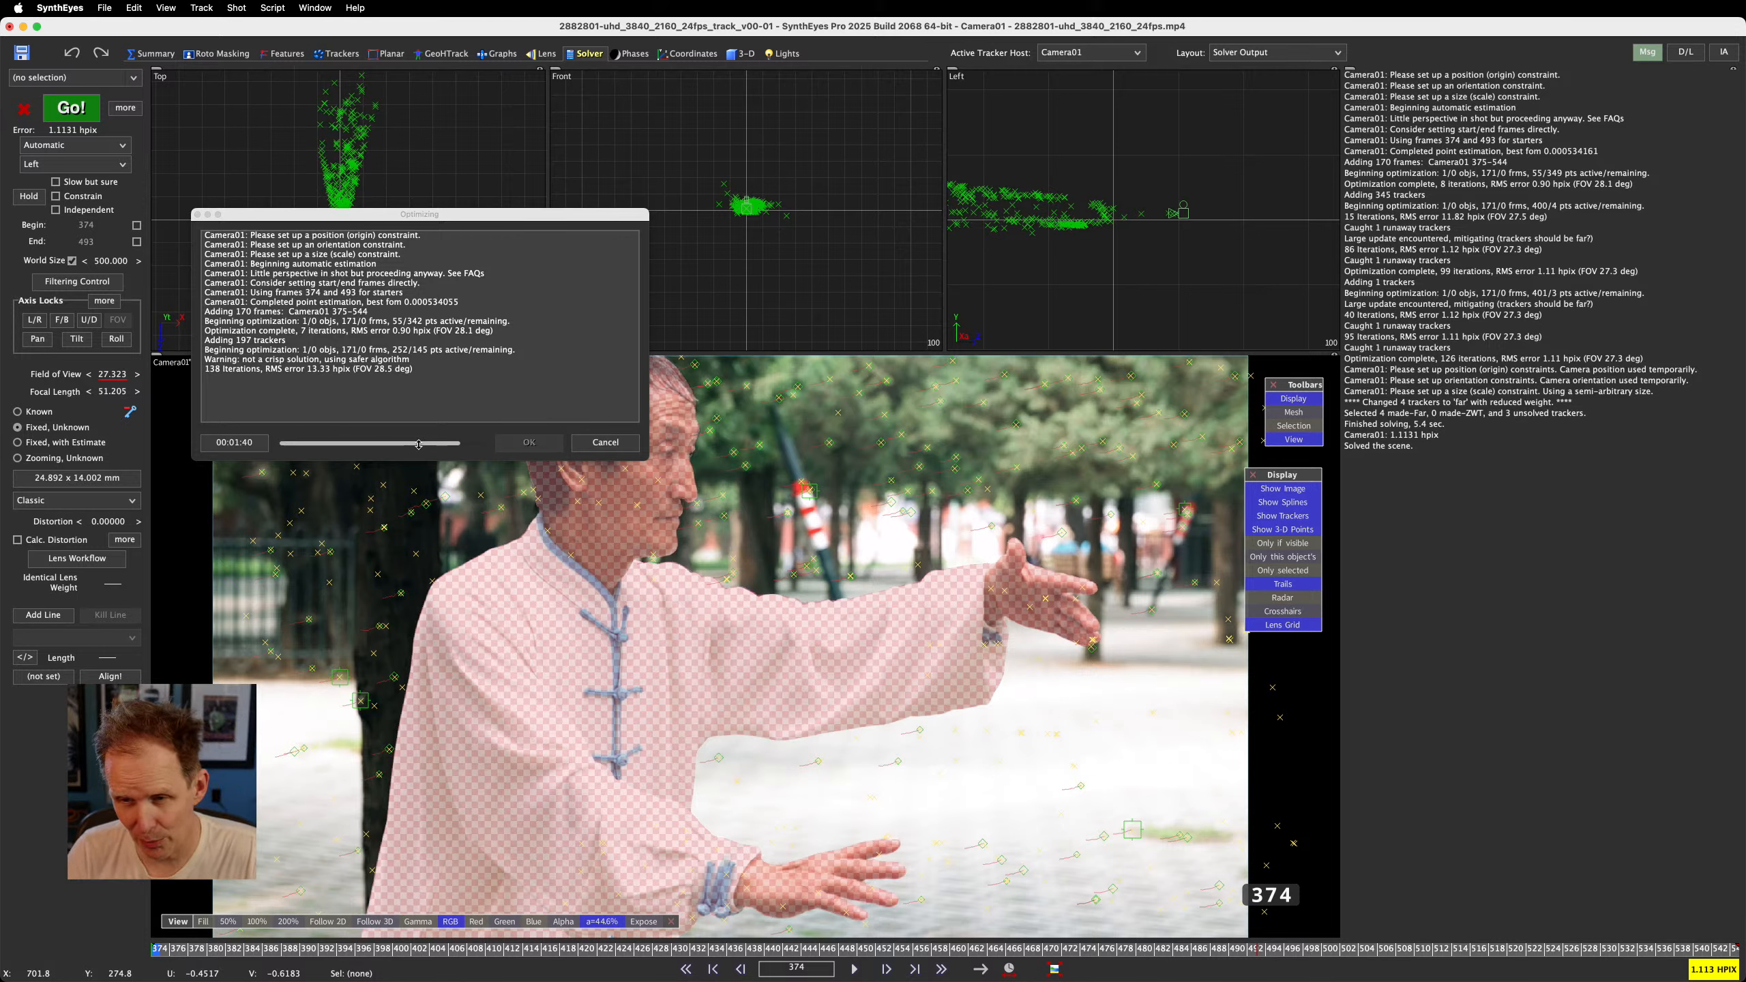
{"action": "left_click", "coordinate": [606, 443]}
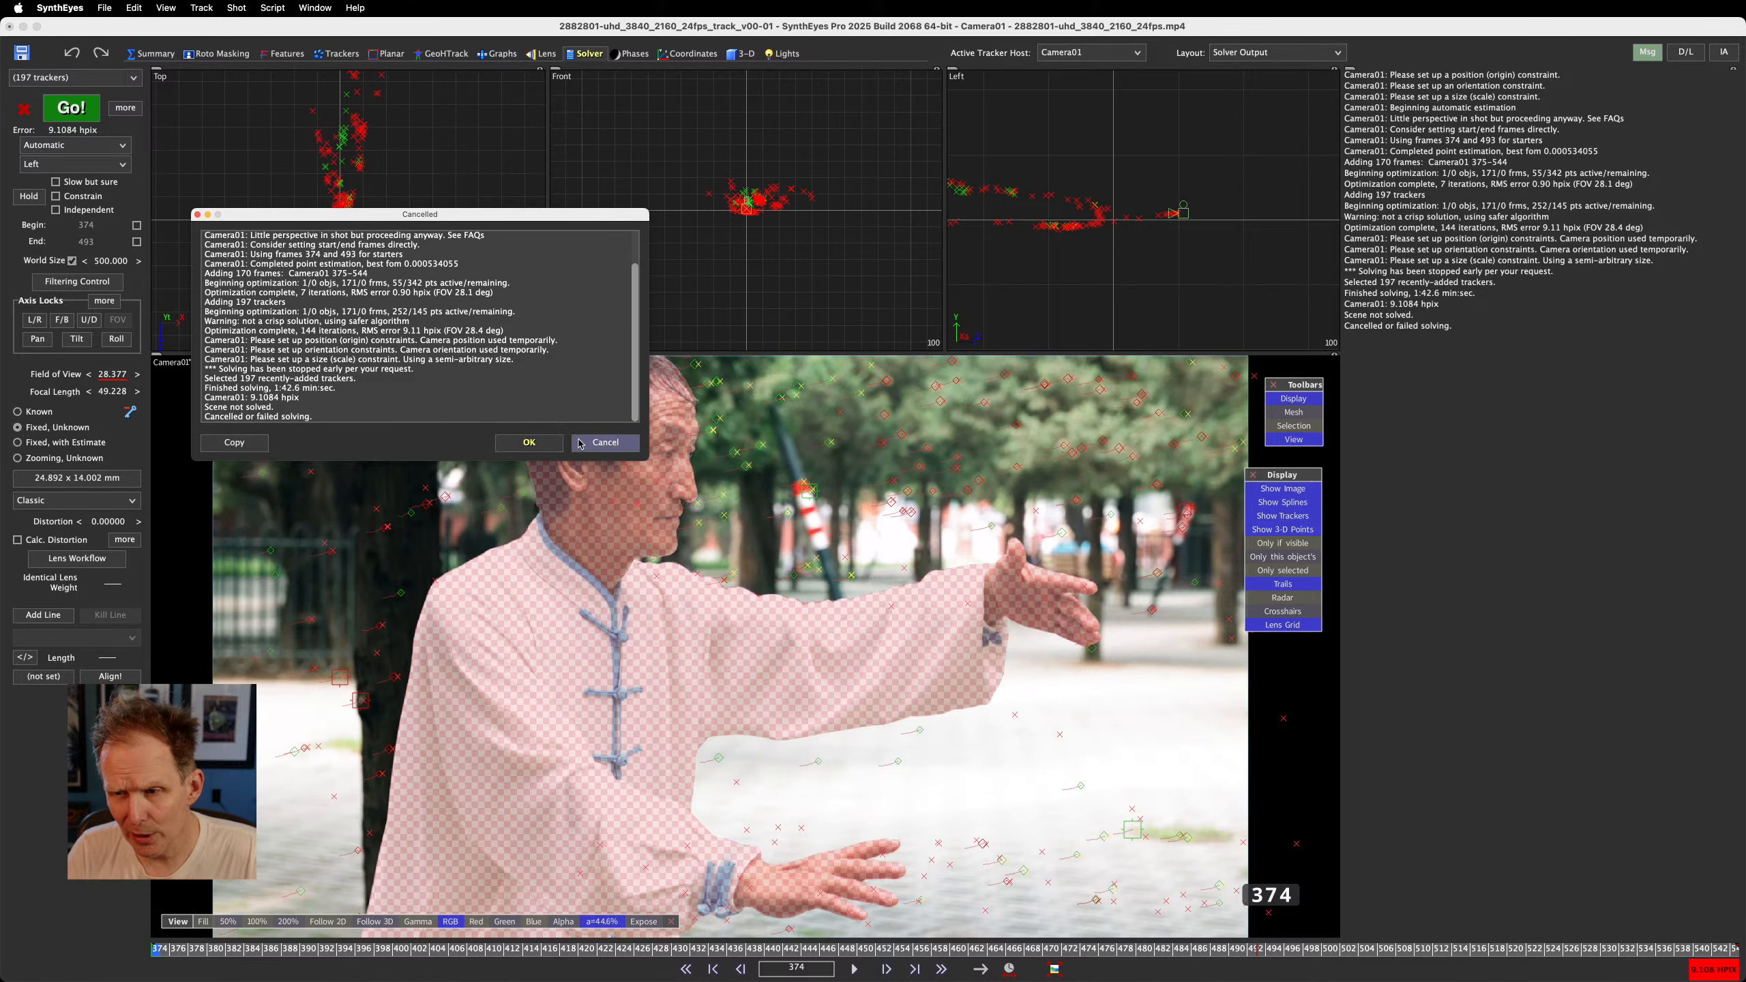
{"action": "left_click", "coordinate": [579, 444]}
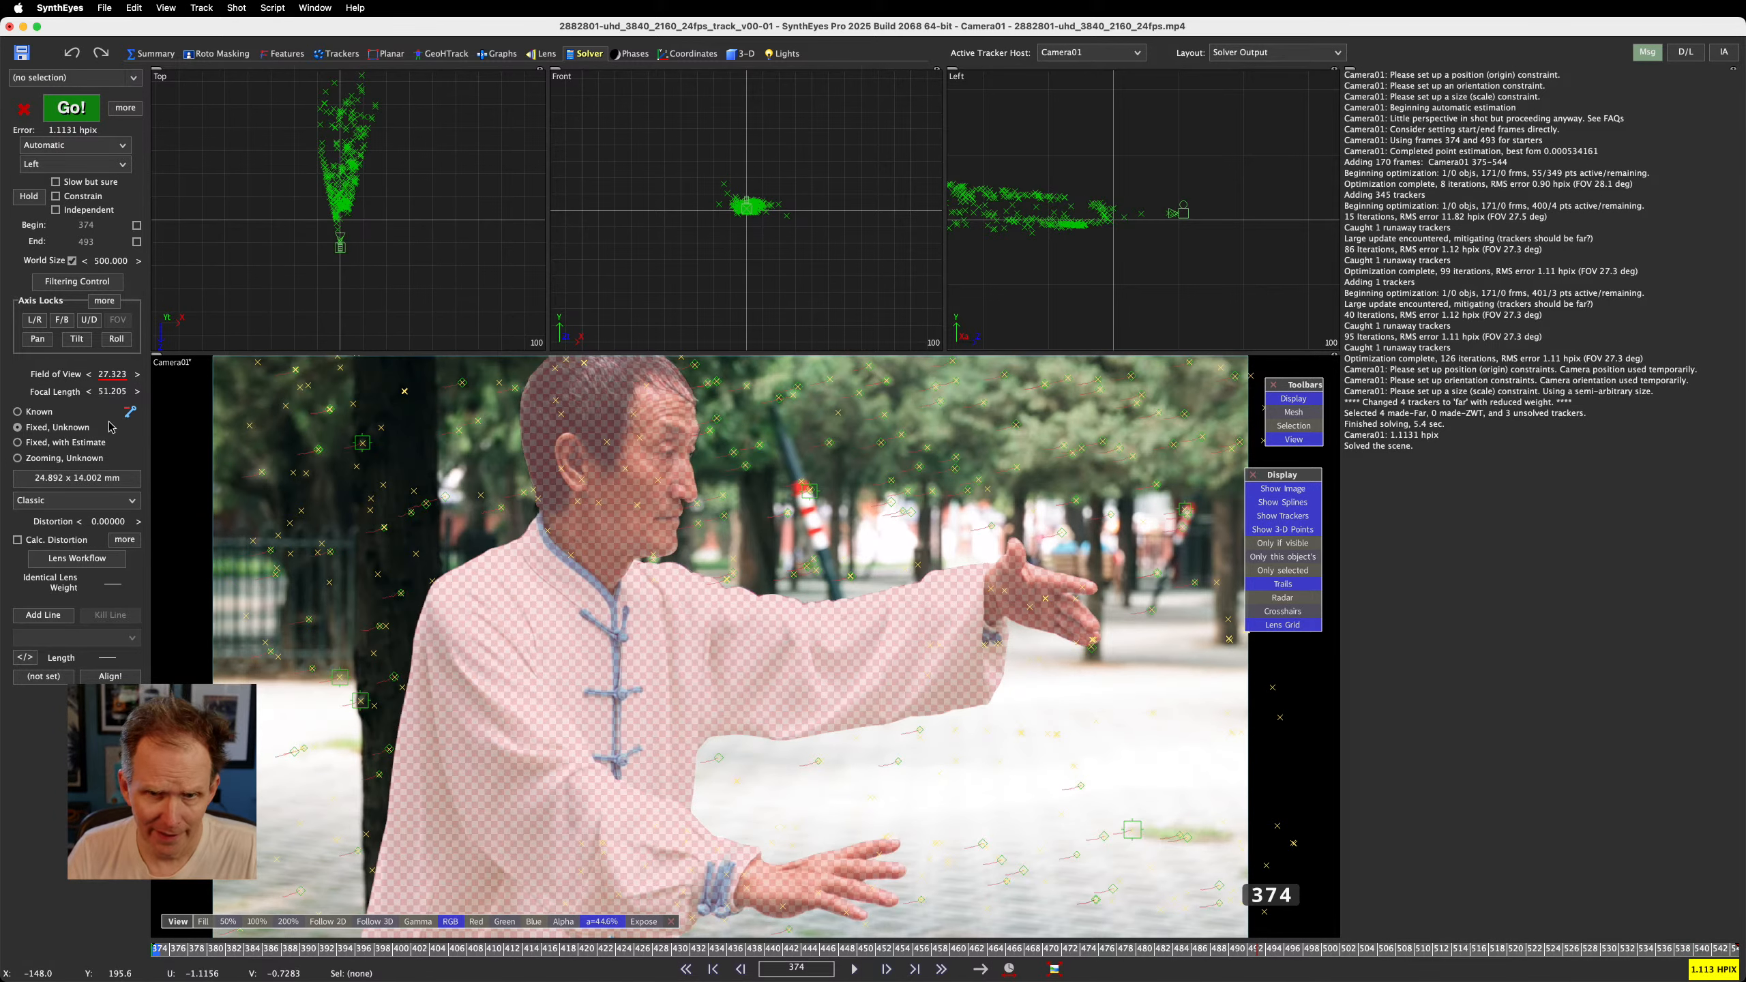
Set the solving mode to Refine, solve the camera again, and accept the refined solution
{"action": "left_click", "coordinate": [95, 146]}
{"action": "left_click", "coordinate": [88, 159]}
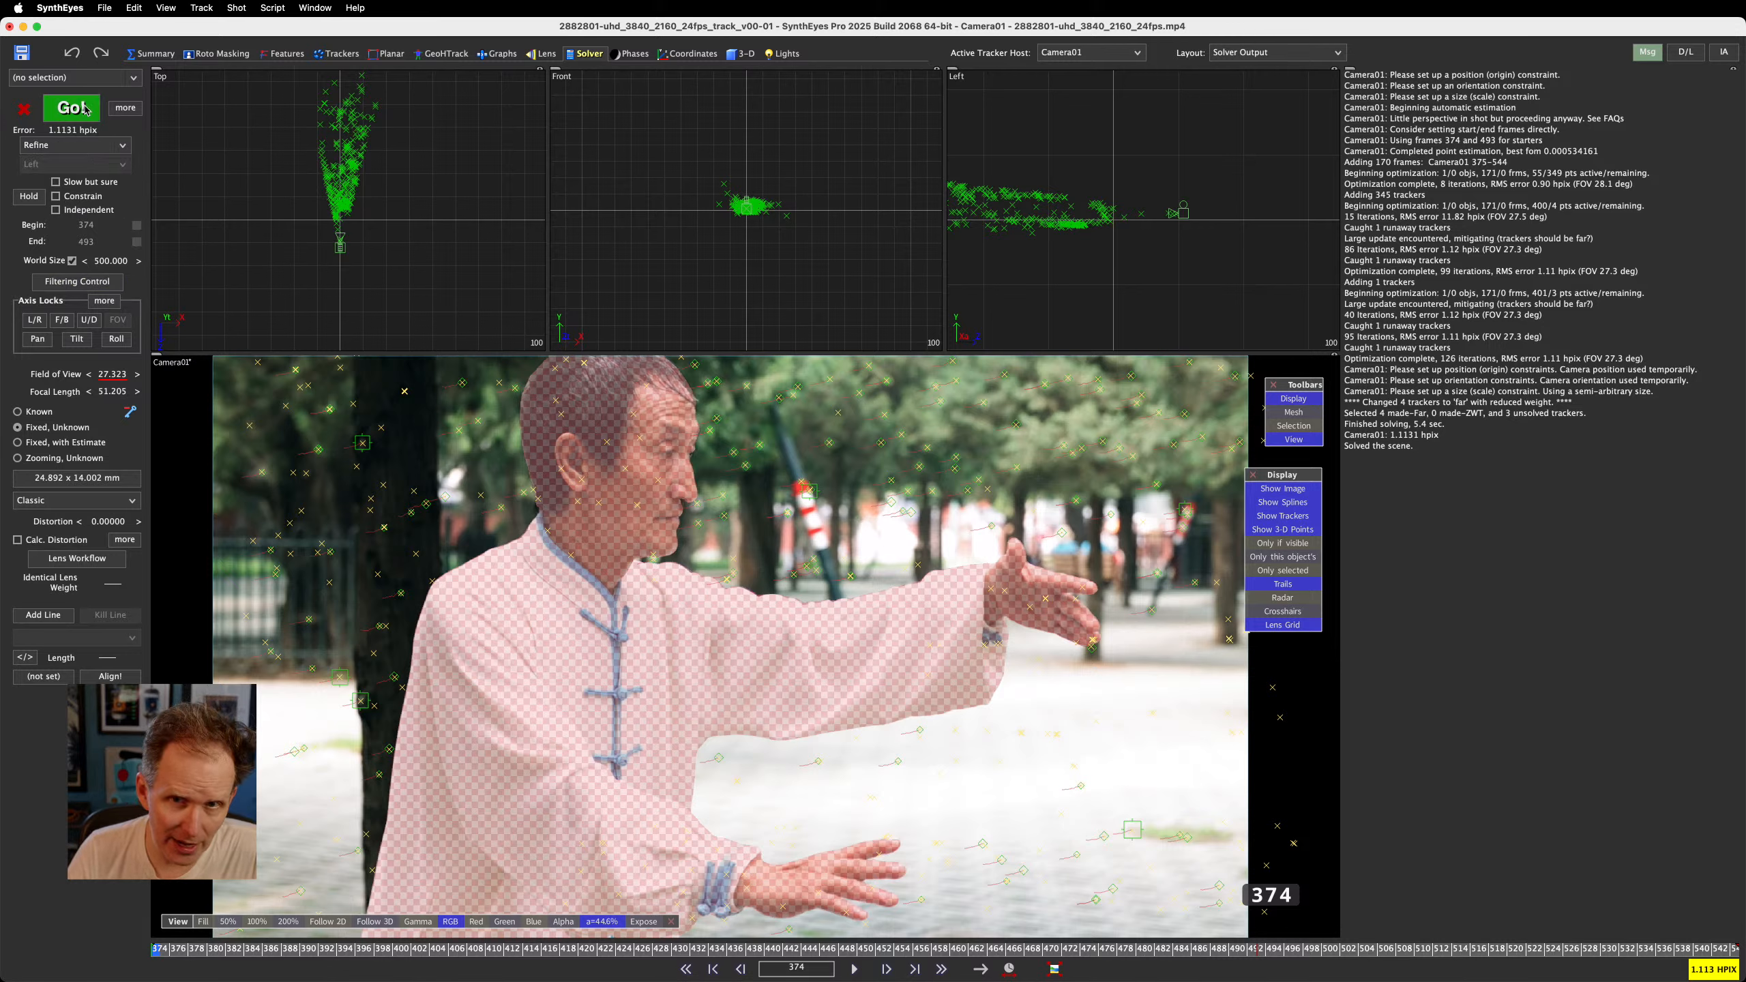
{"action": "left_click", "coordinate": [72, 107]}
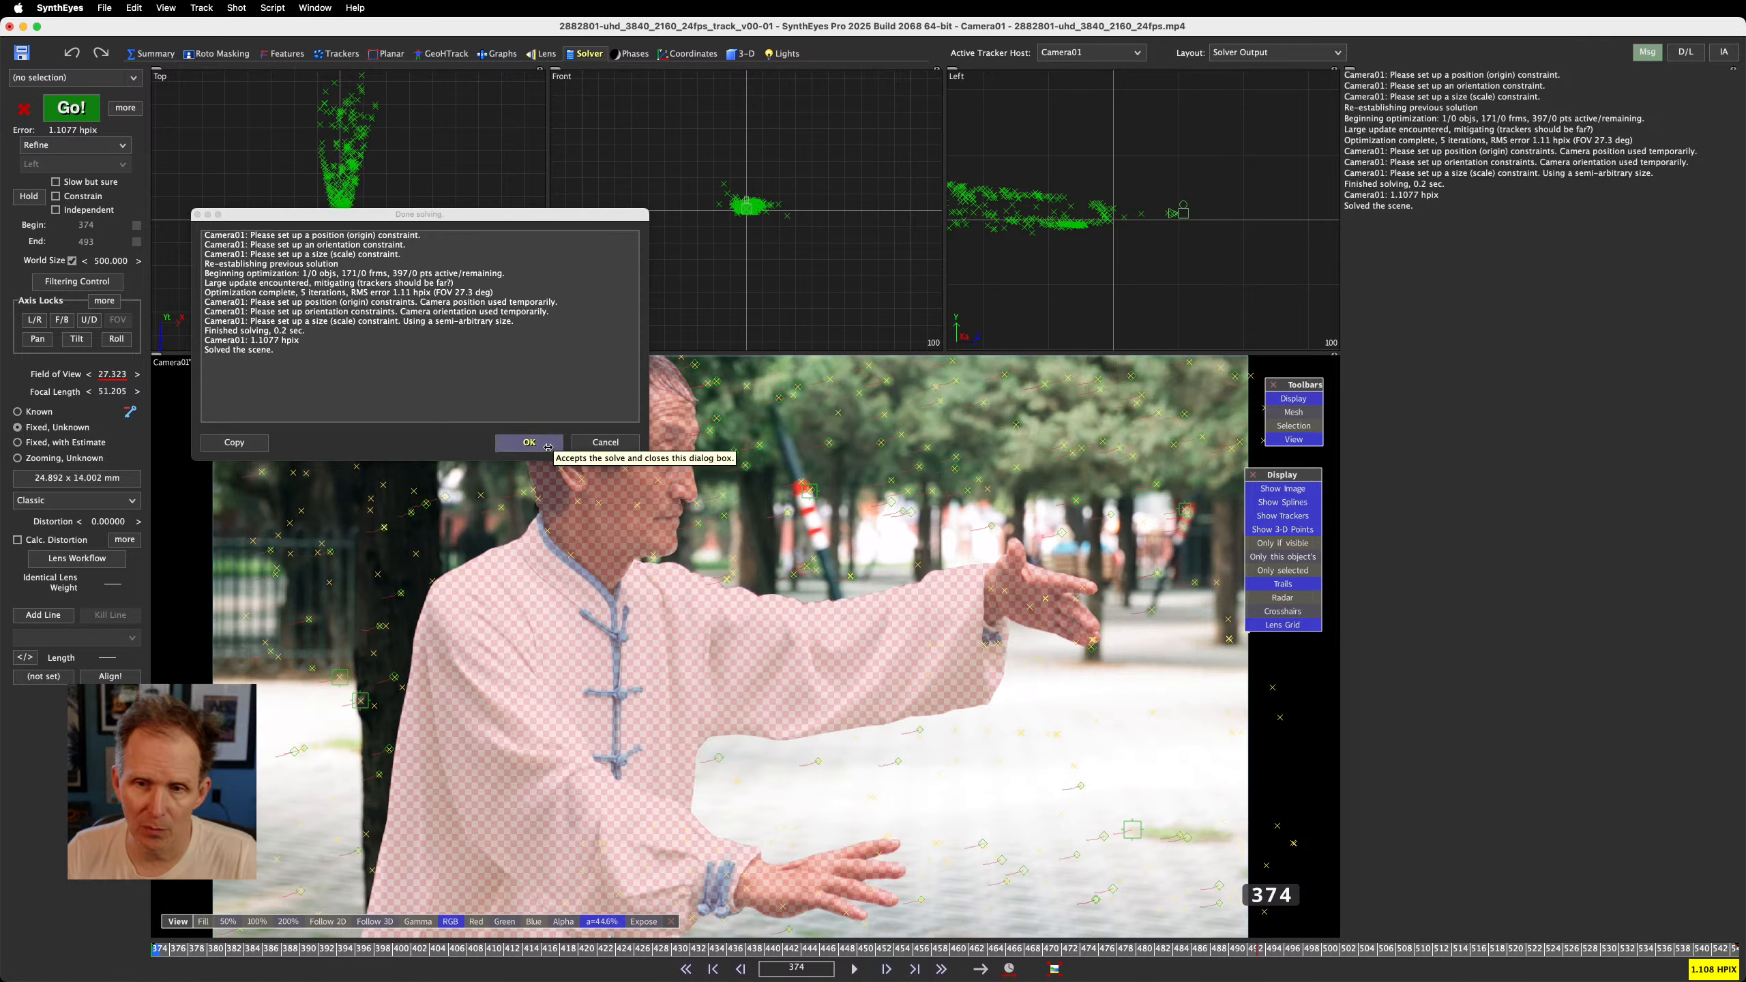
{"action": "left_click", "coordinate": [529, 442]}
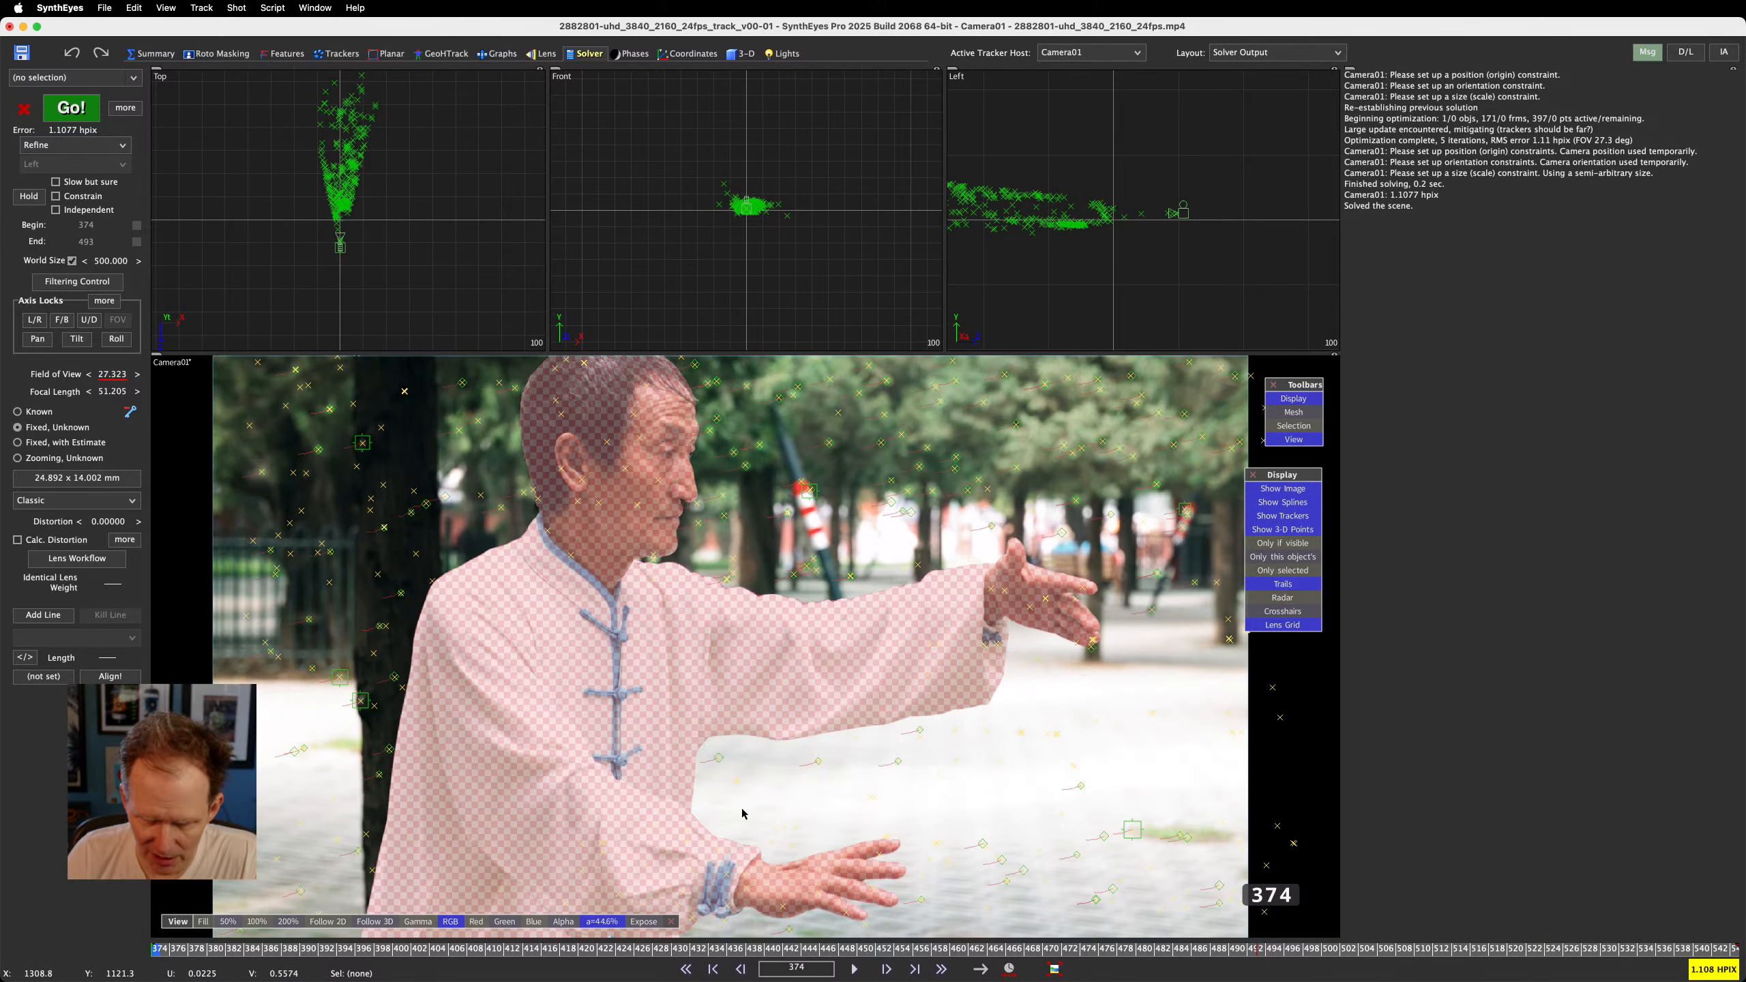
Scrub the refined solve to frame 443 and back to 424, checking individual trackers on and beside the dark tree trunk
{"action": "left_click", "coordinate": [407, 948]}
{"action": "left_click_drag", "start_coordinate": [490, 949], "coordinate": [797, 974]}
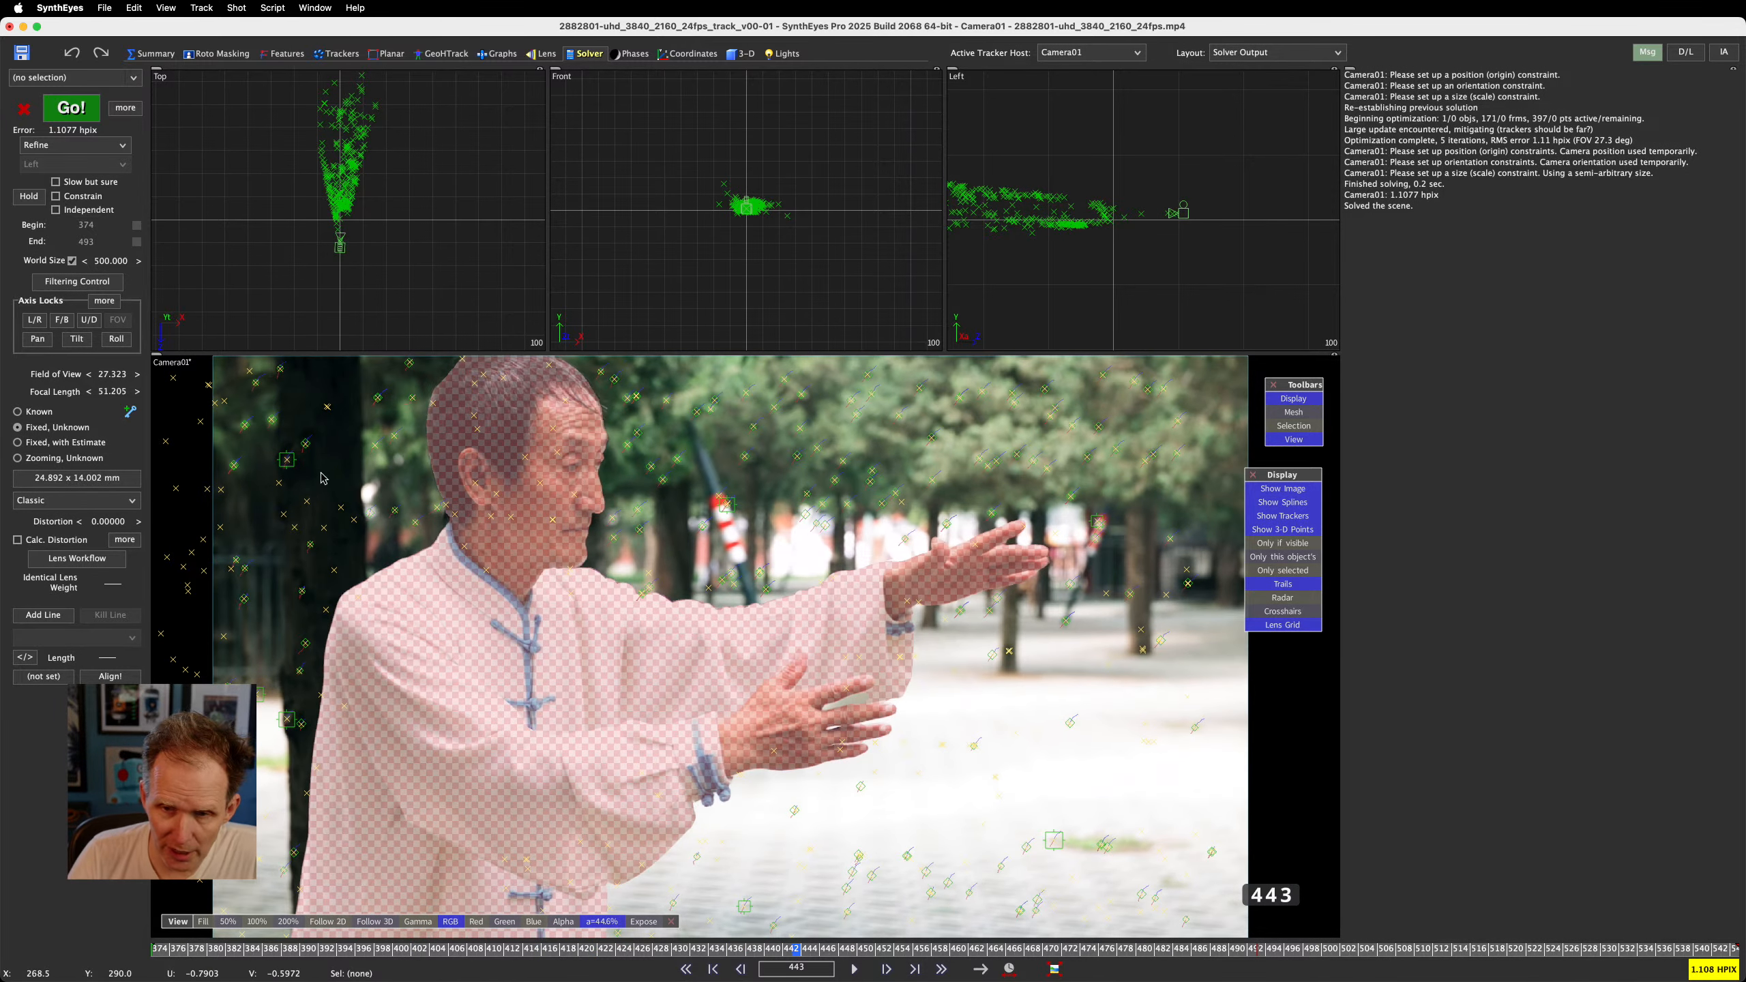
{"action": "left_click", "coordinate": [341, 507]}
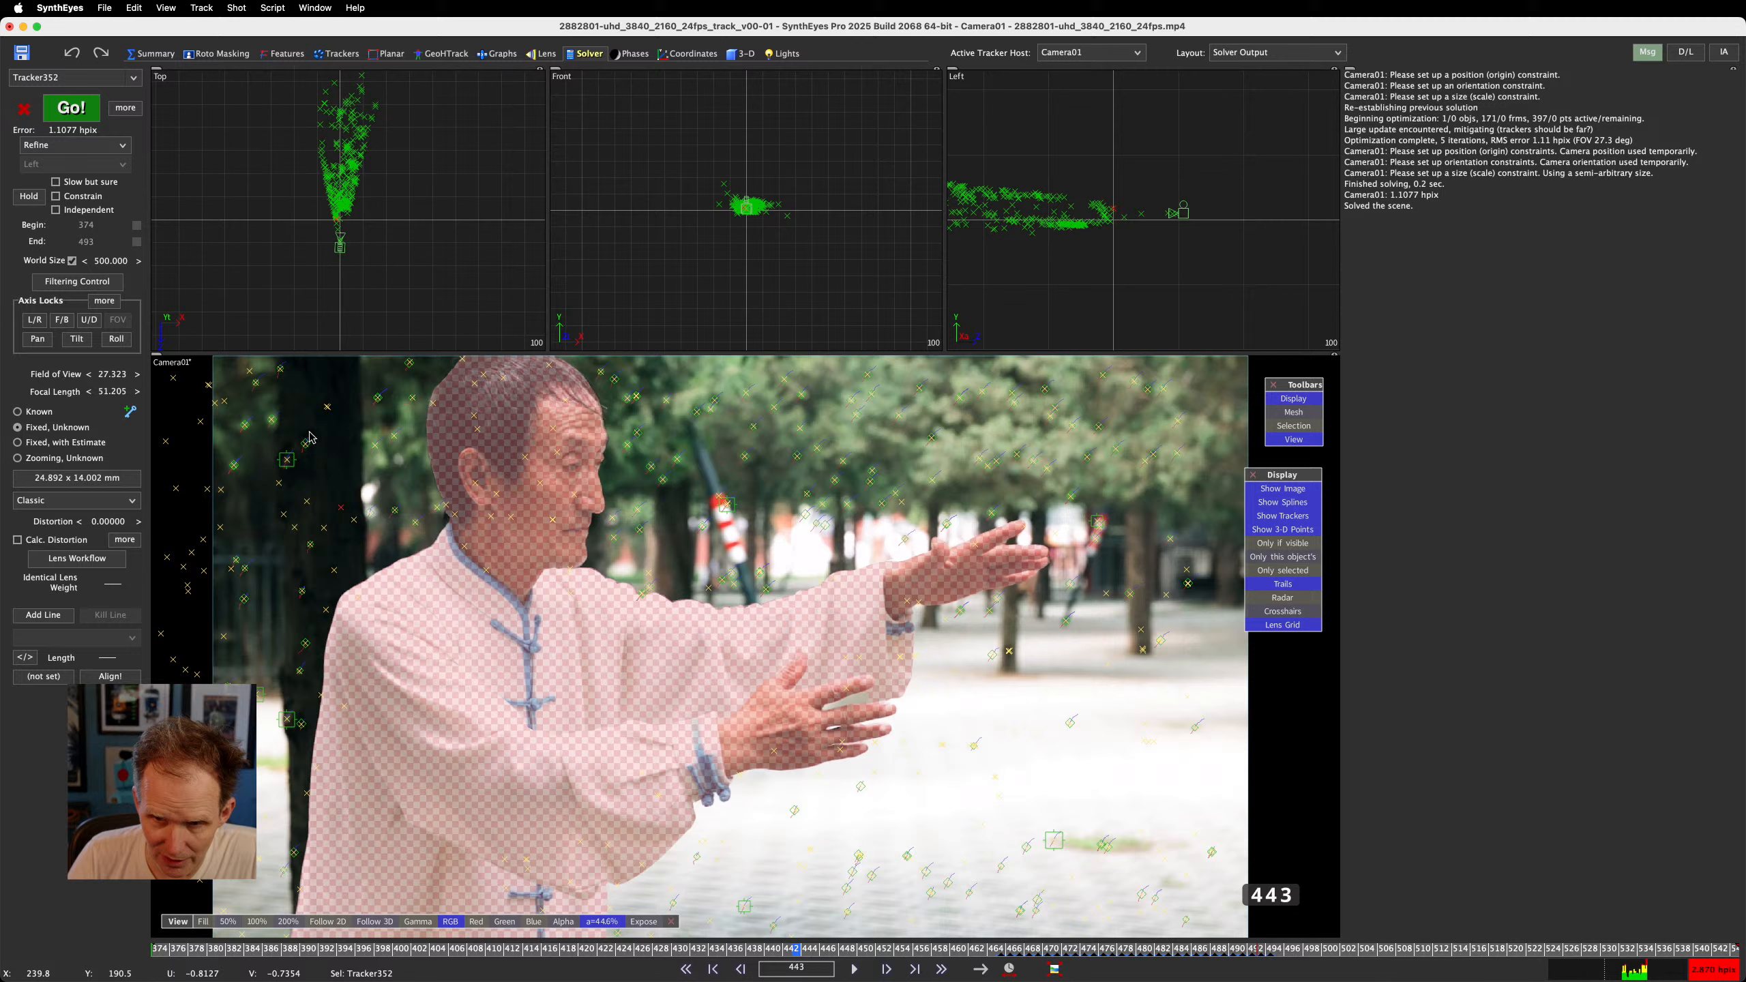
{"action": "left_click", "coordinate": [287, 460]}
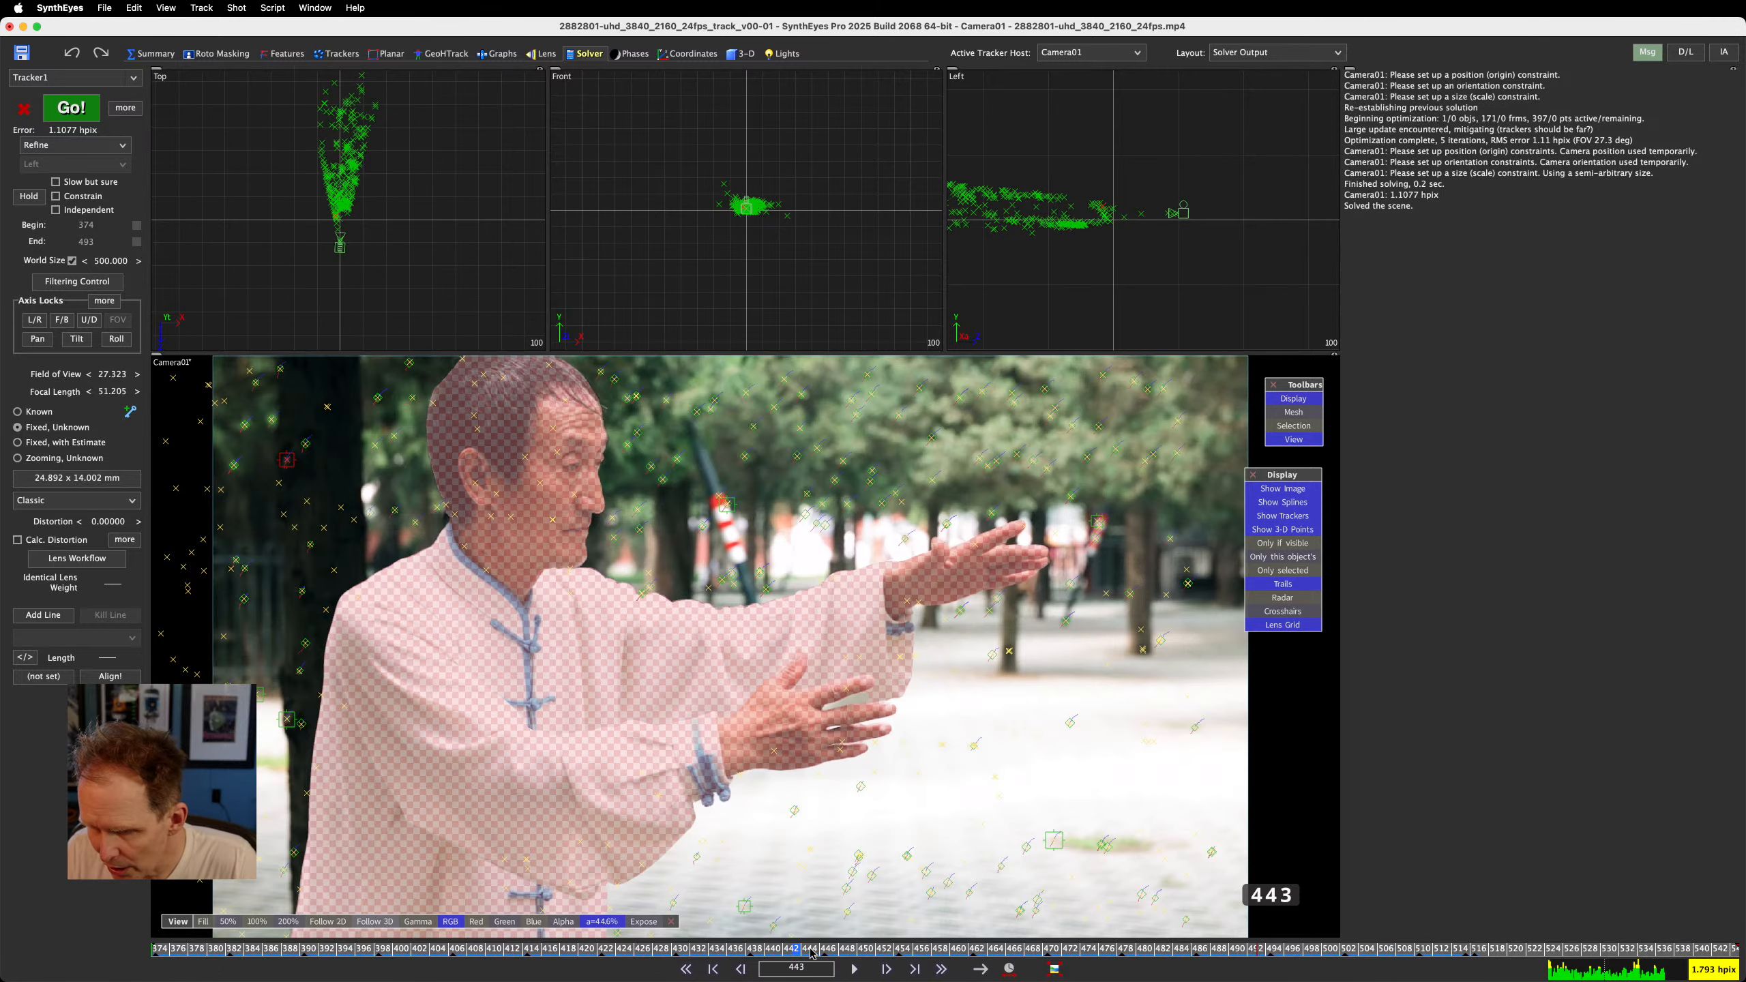
{"action": "left_click_drag", "start_coordinate": [812, 954], "coordinate": [633, 968]}
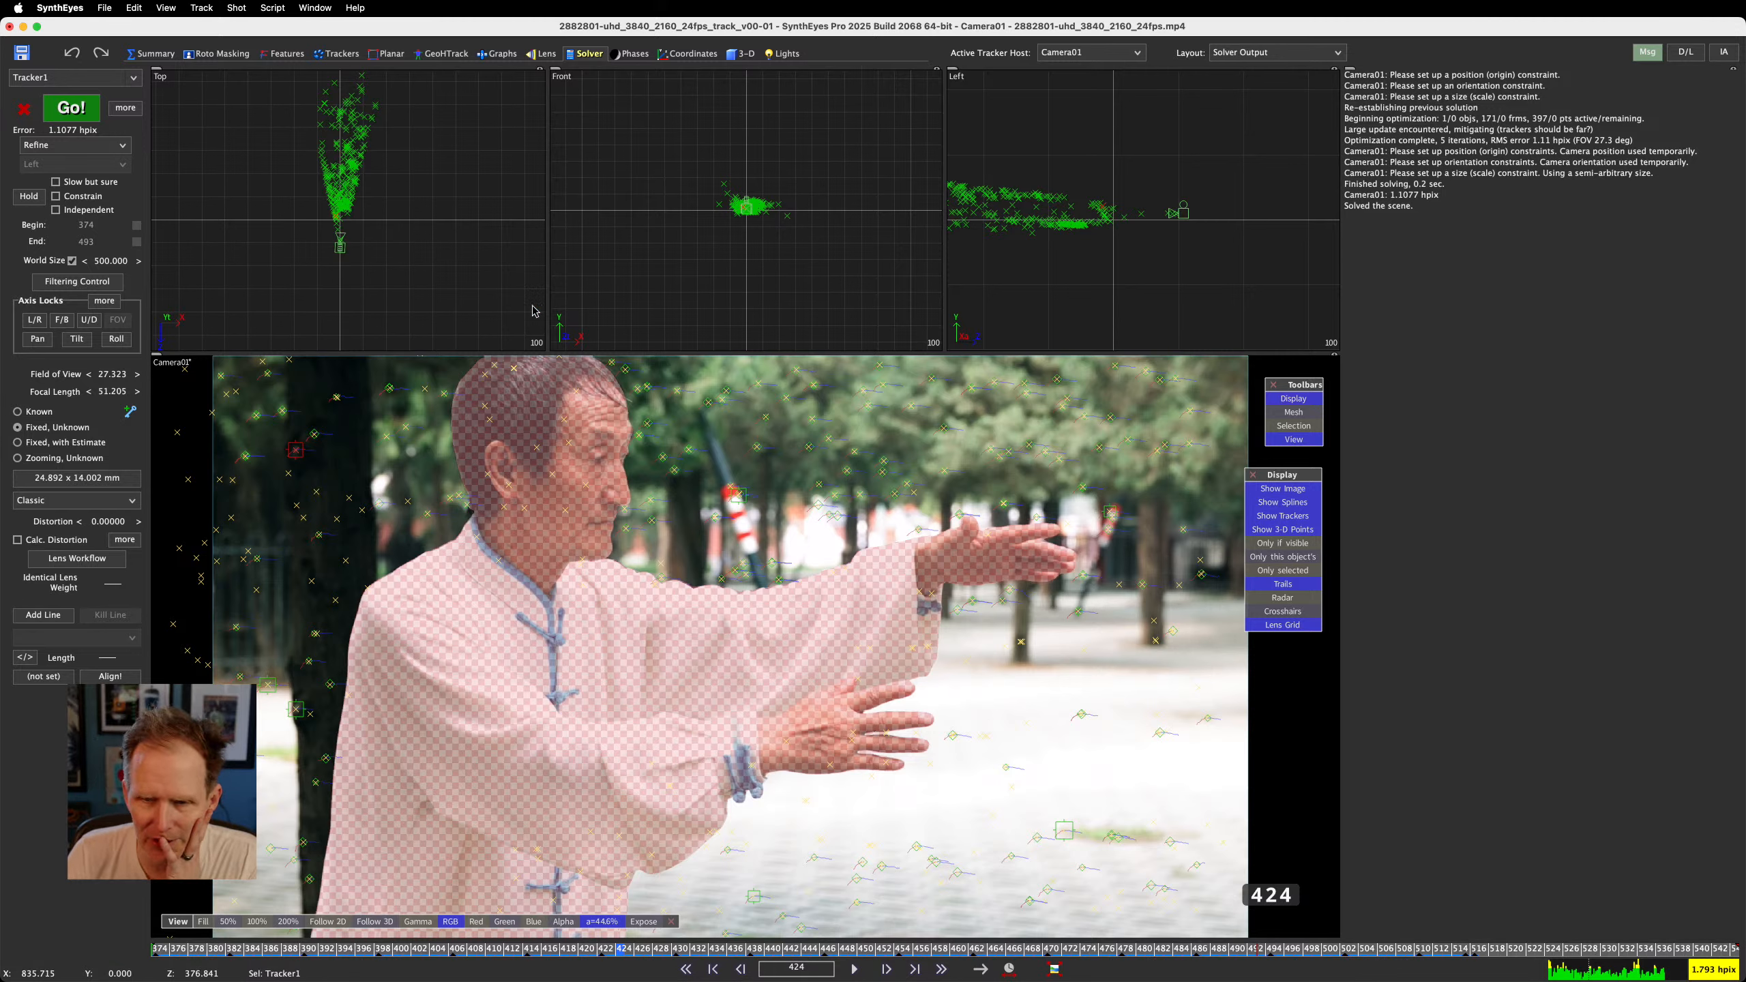
{"action": "left_click", "coordinate": [345, 472]}
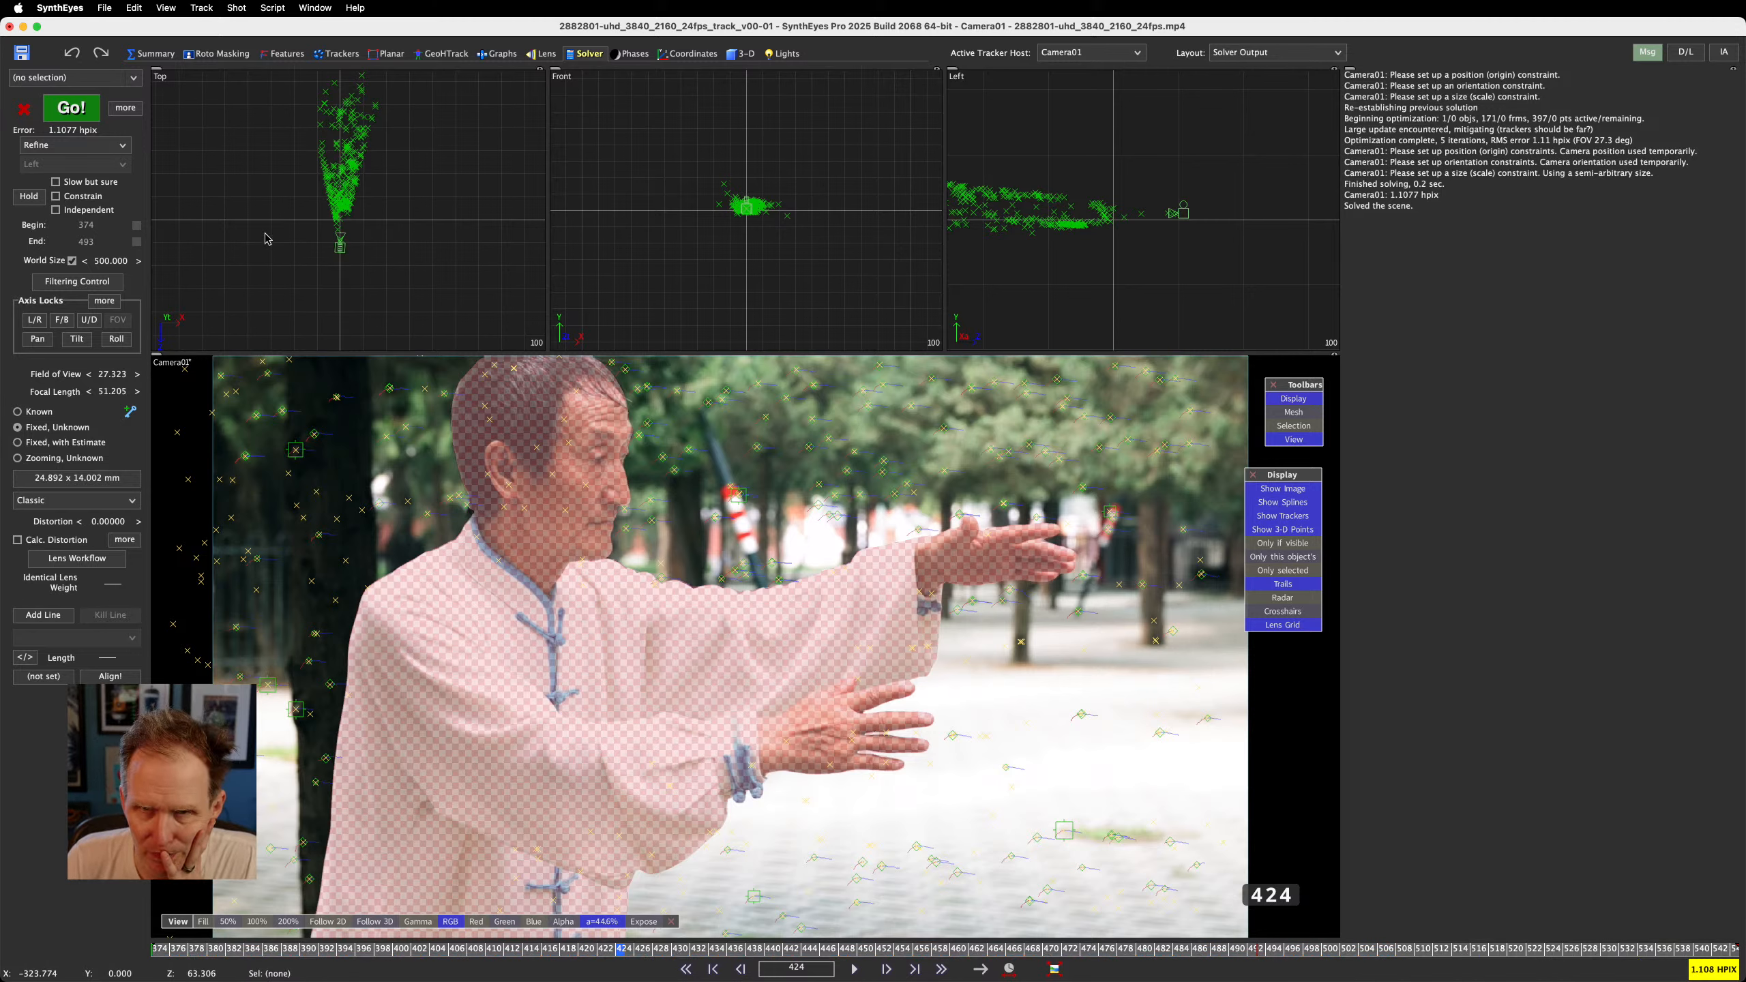
Clean up the auto-only trackers with bad frames set to Disable, and refine the camera solve again, accepting the result
{"action": "left_click", "coordinate": [201, 8]}
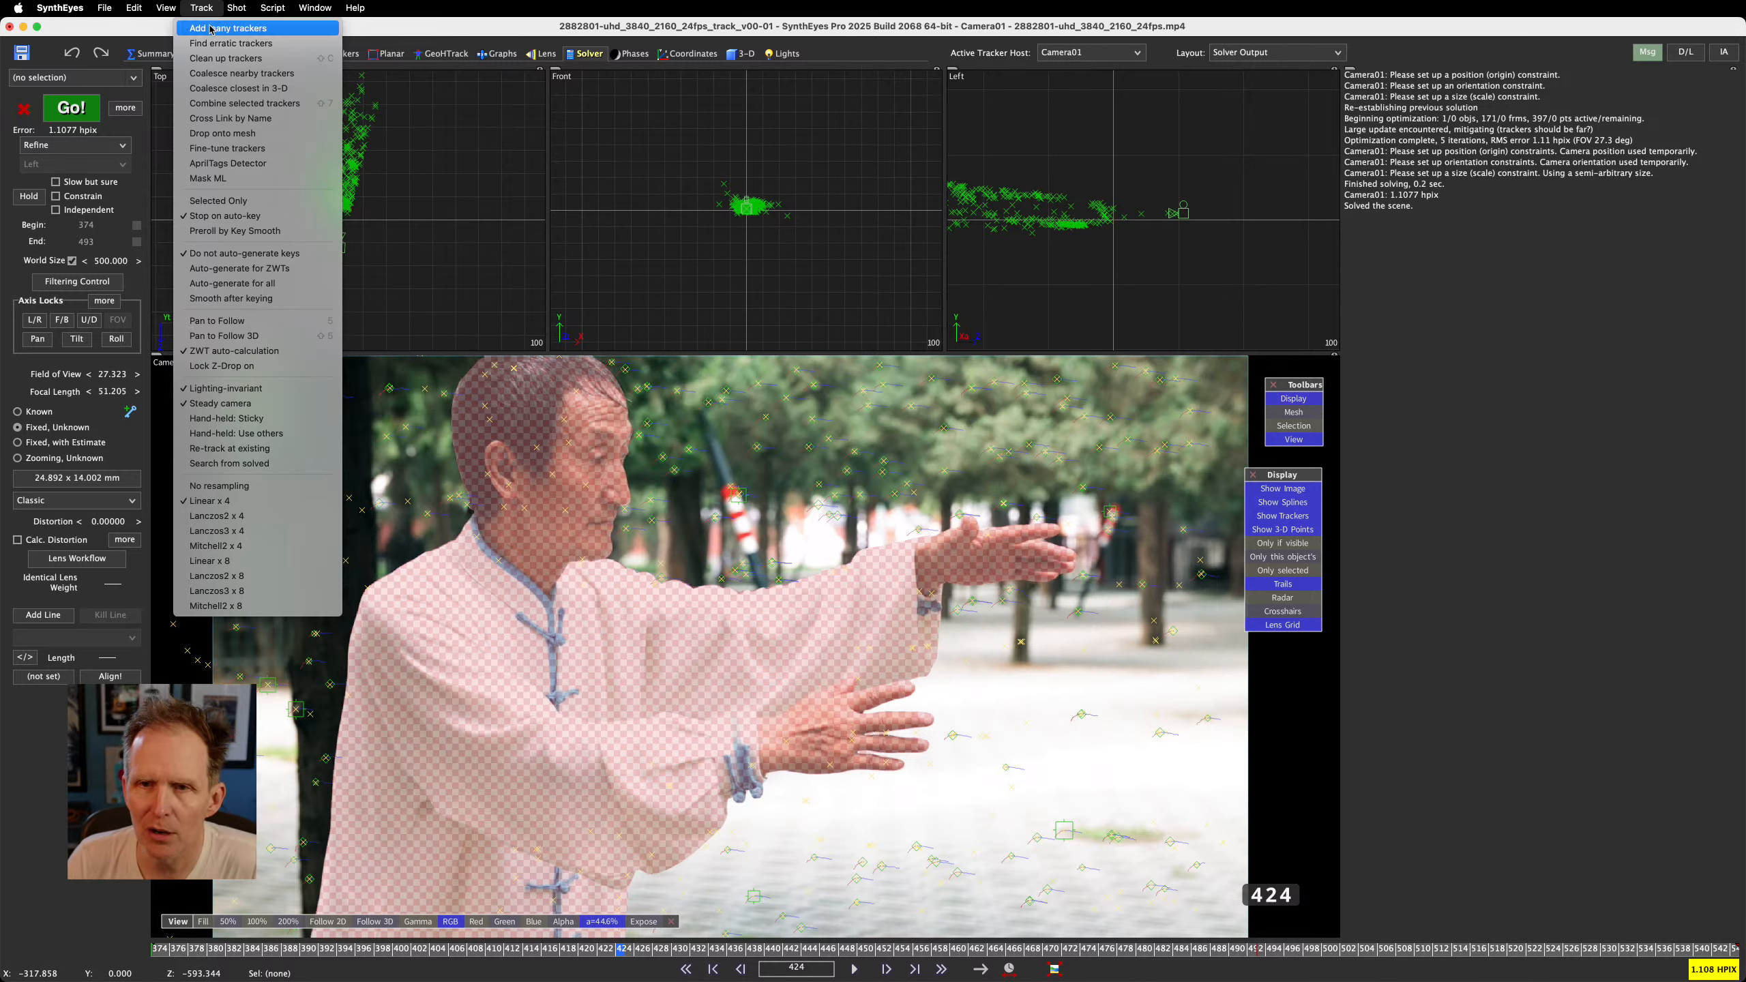
{"action": "left_click", "coordinate": [234, 60]}
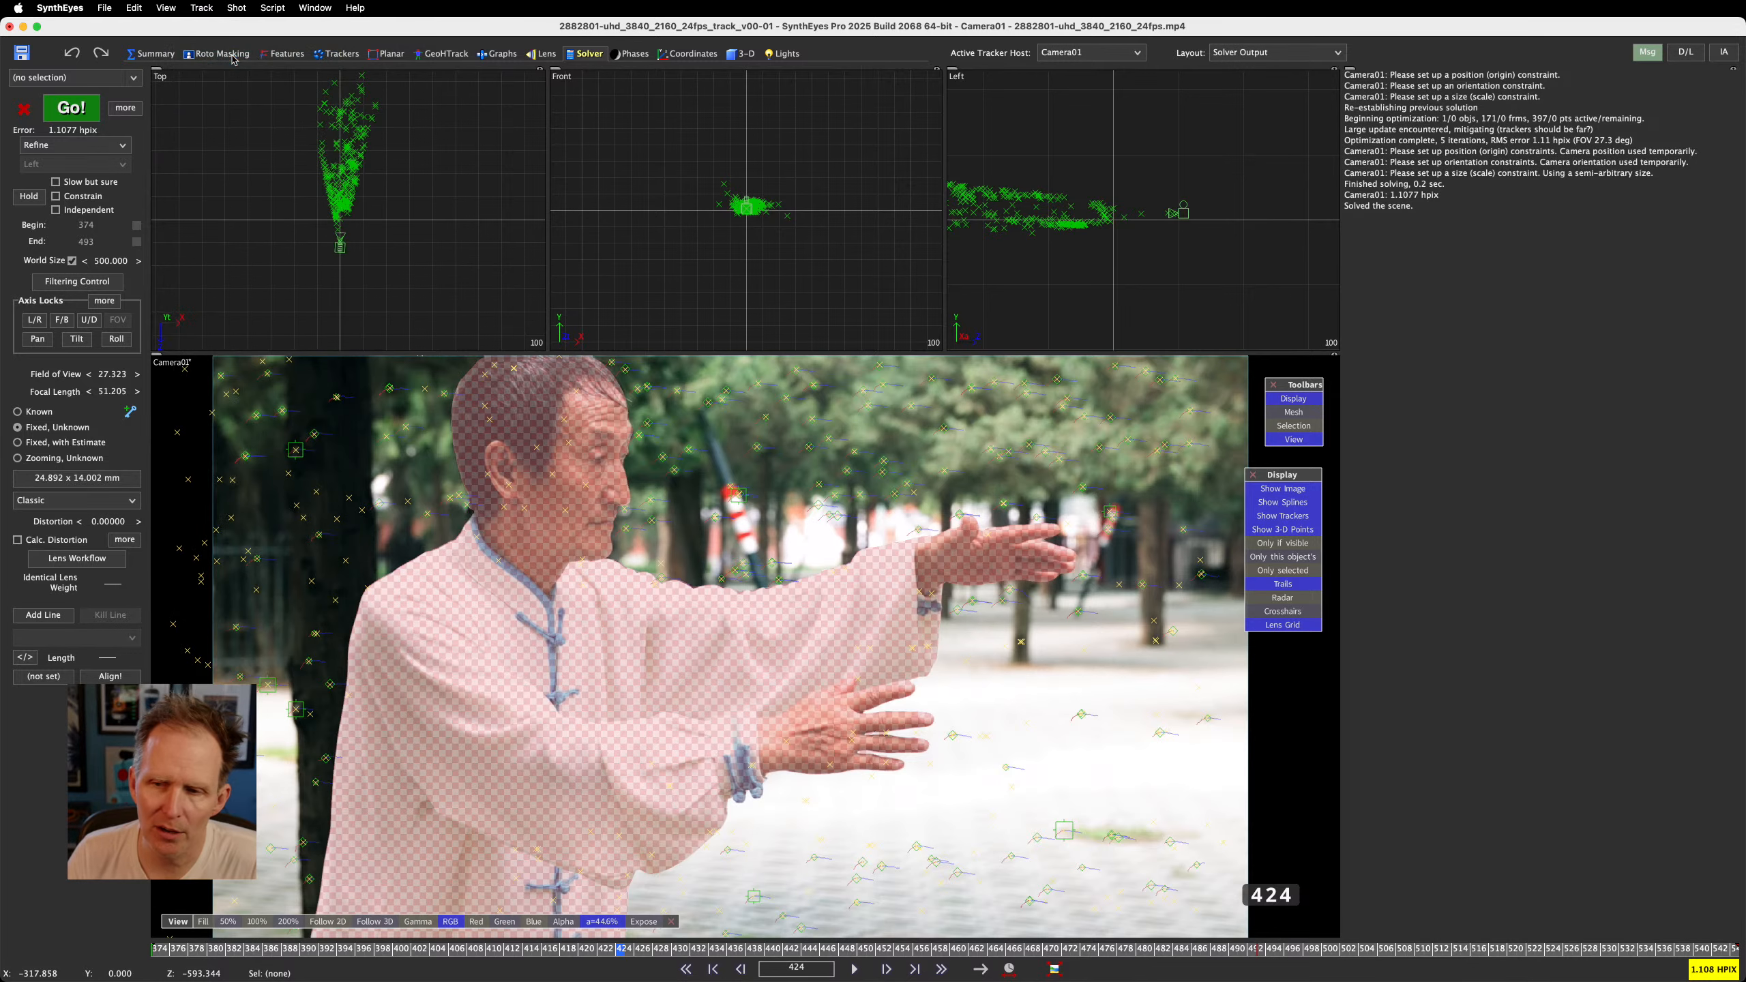
{"action": "left_click", "coordinate": [703, 434]}
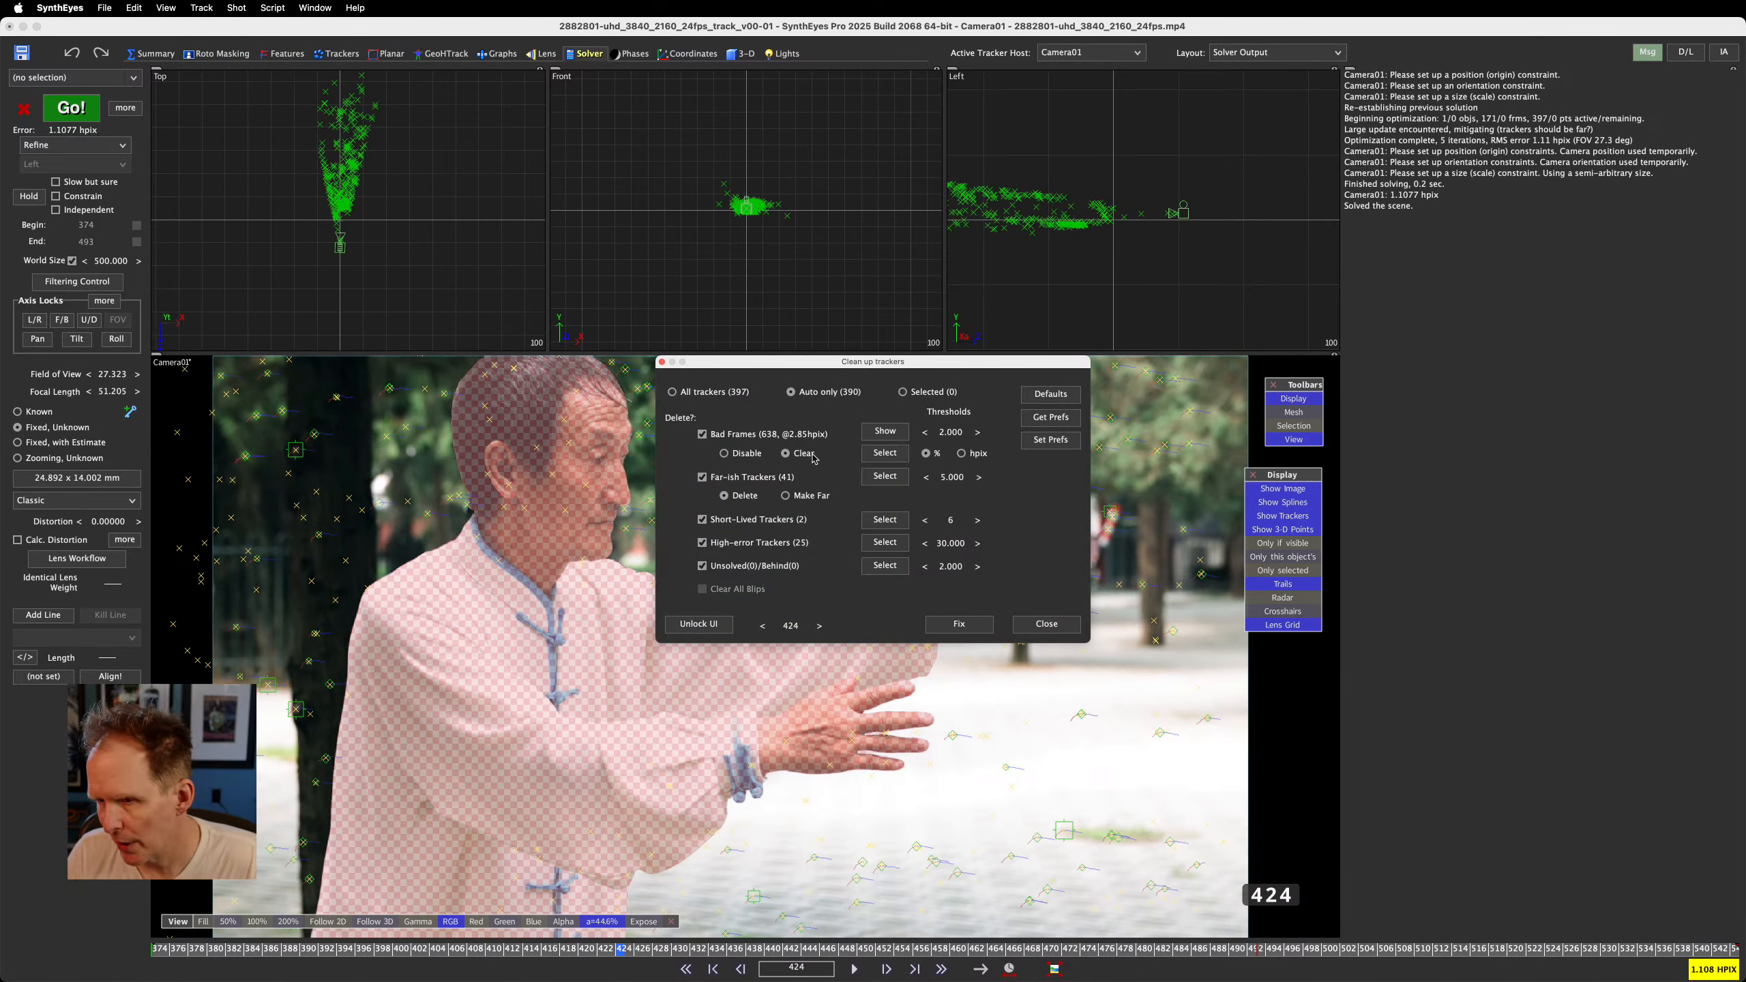
{"action": "left_click", "coordinate": [729, 454]}
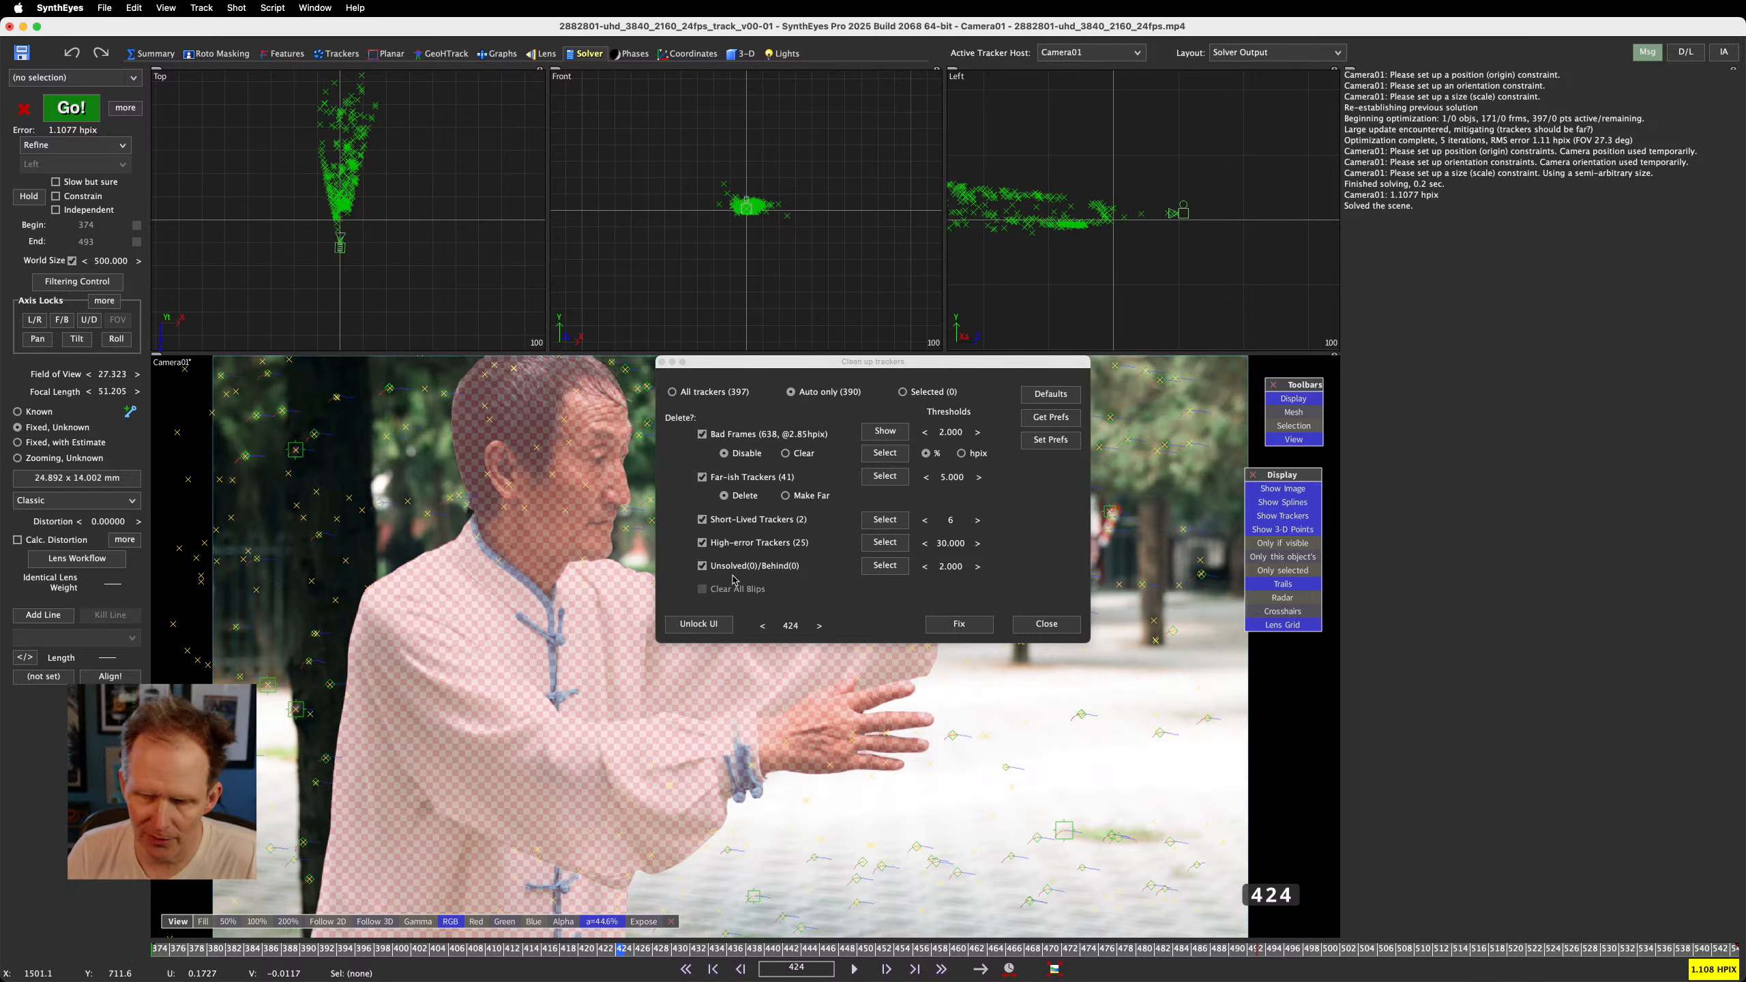
{"action": "left_click", "coordinate": [955, 625]}
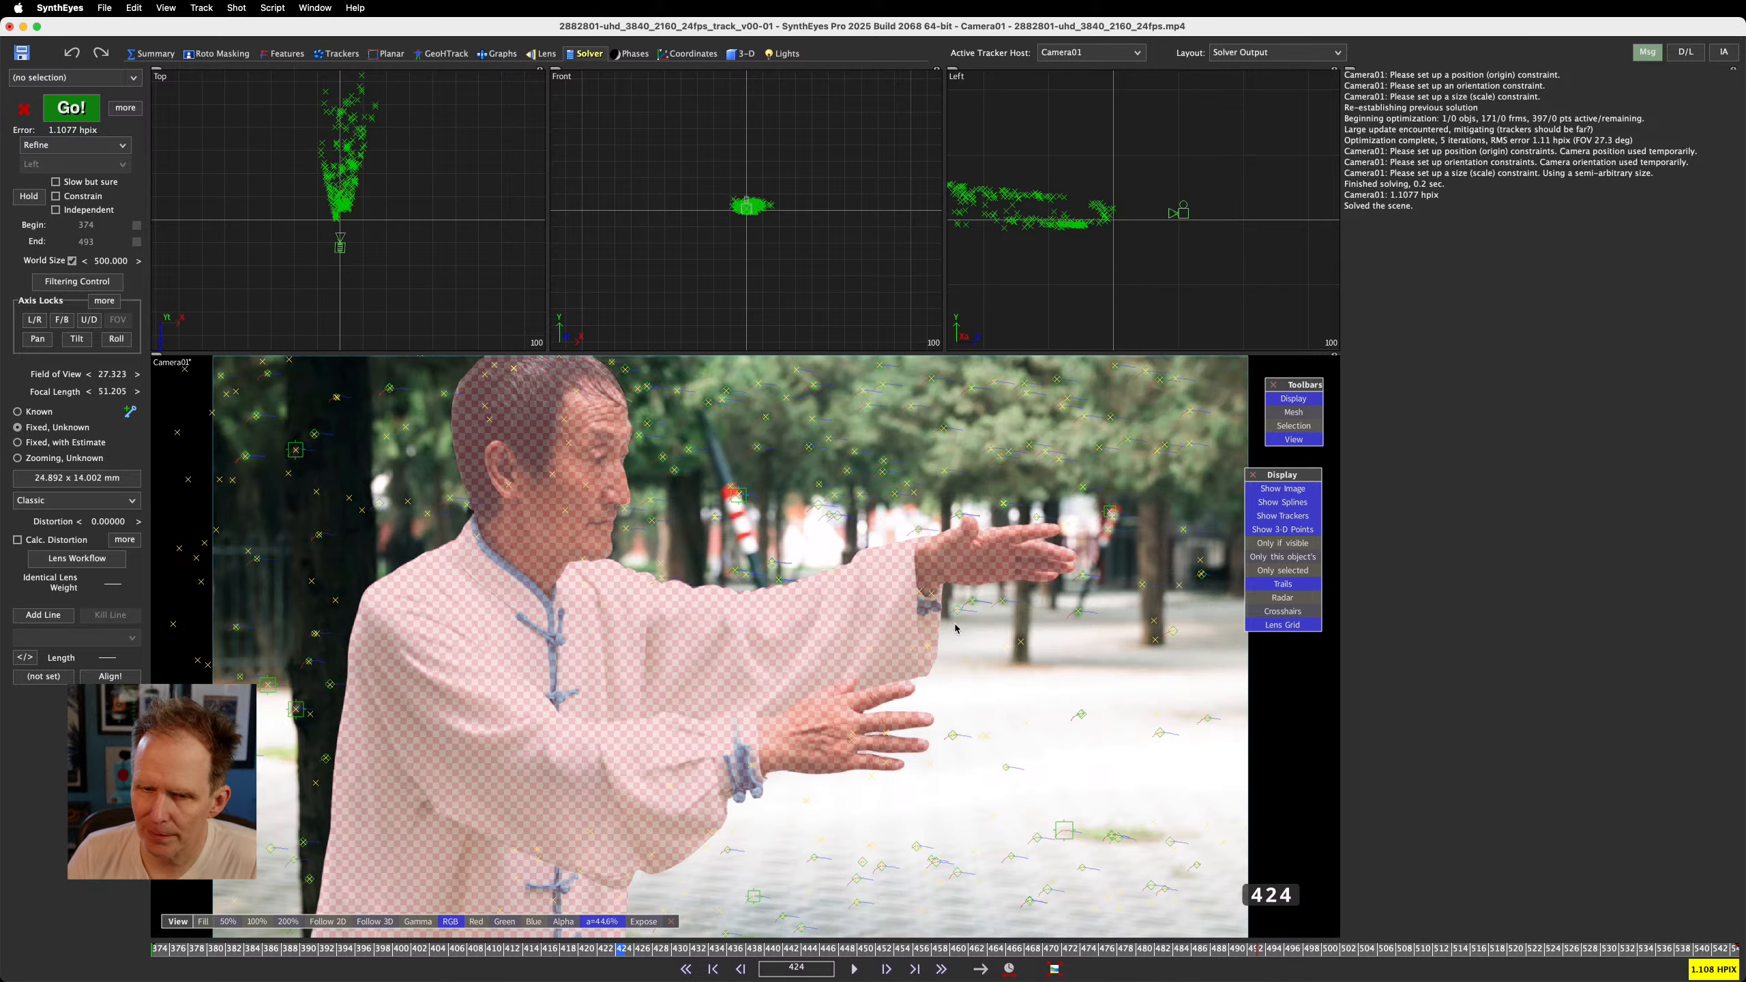
{"action": "left_click", "coordinate": [74, 109]}
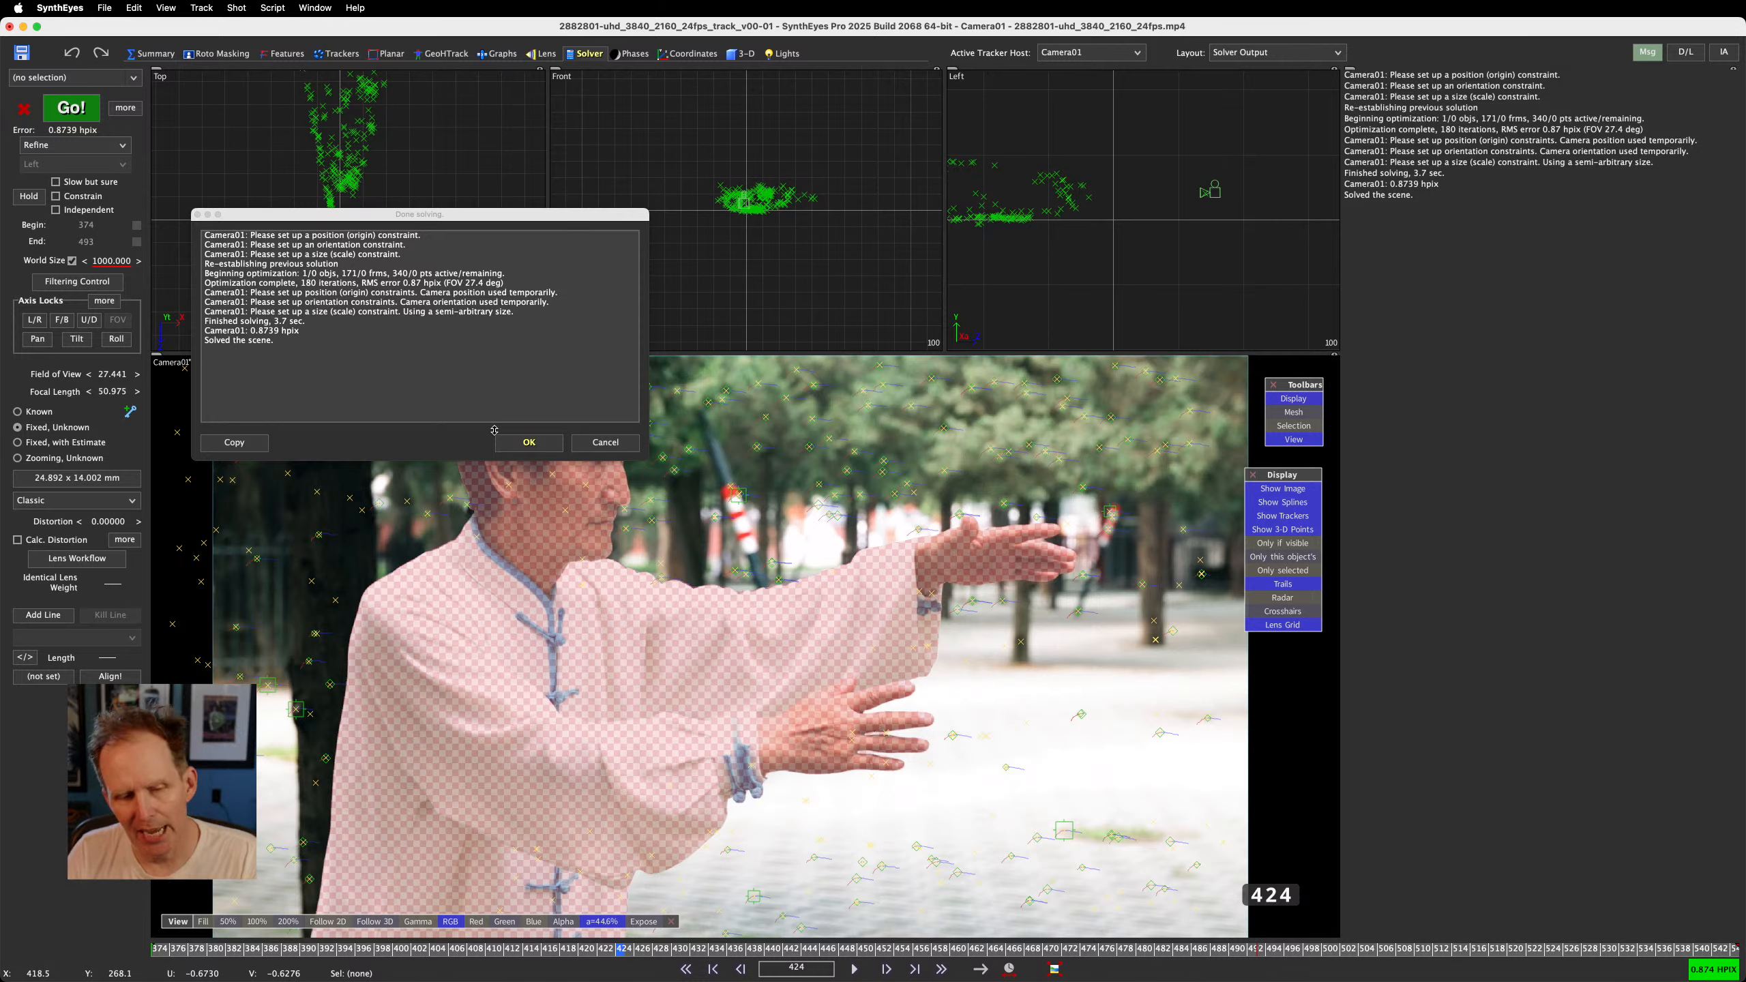
{"action": "left_click", "coordinate": [547, 445]}
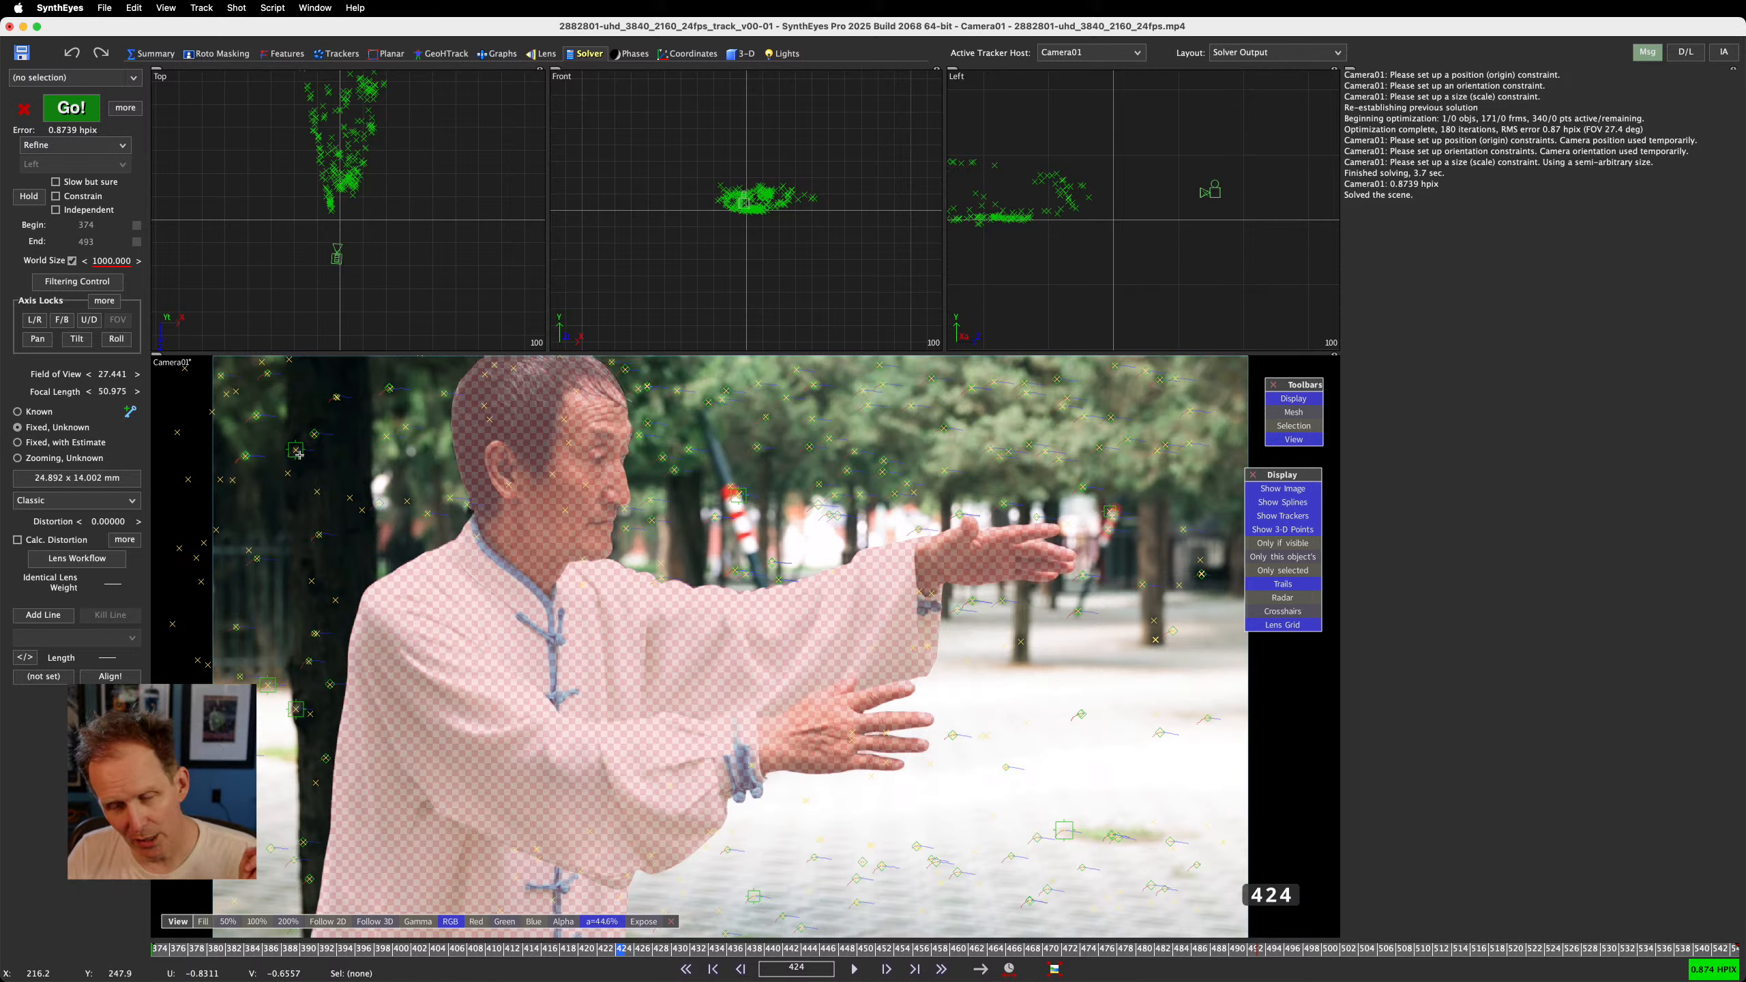
Inspect the upper supervised tracker on the dark tree trunk in the tracker view, scrubbing from frame 374 to 527 to check its error
{"action": "mouse_move", "coordinate": [299, 455]}
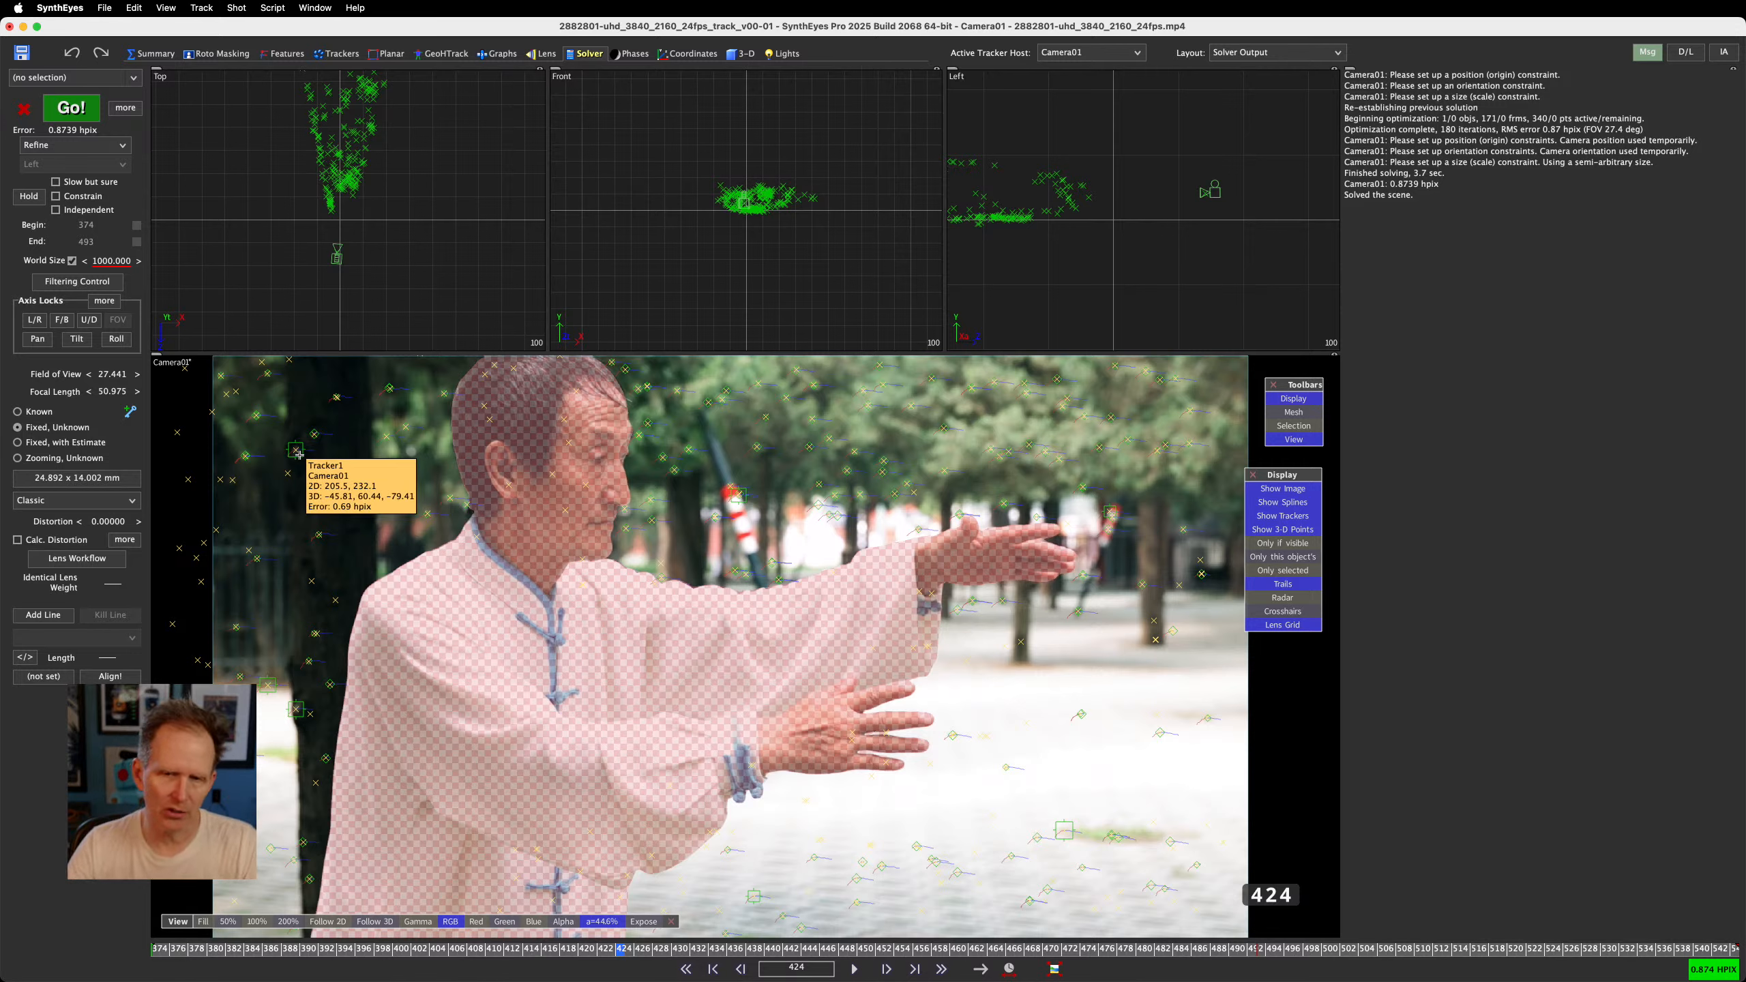
{"action": "left_click", "coordinate": [297, 452]}
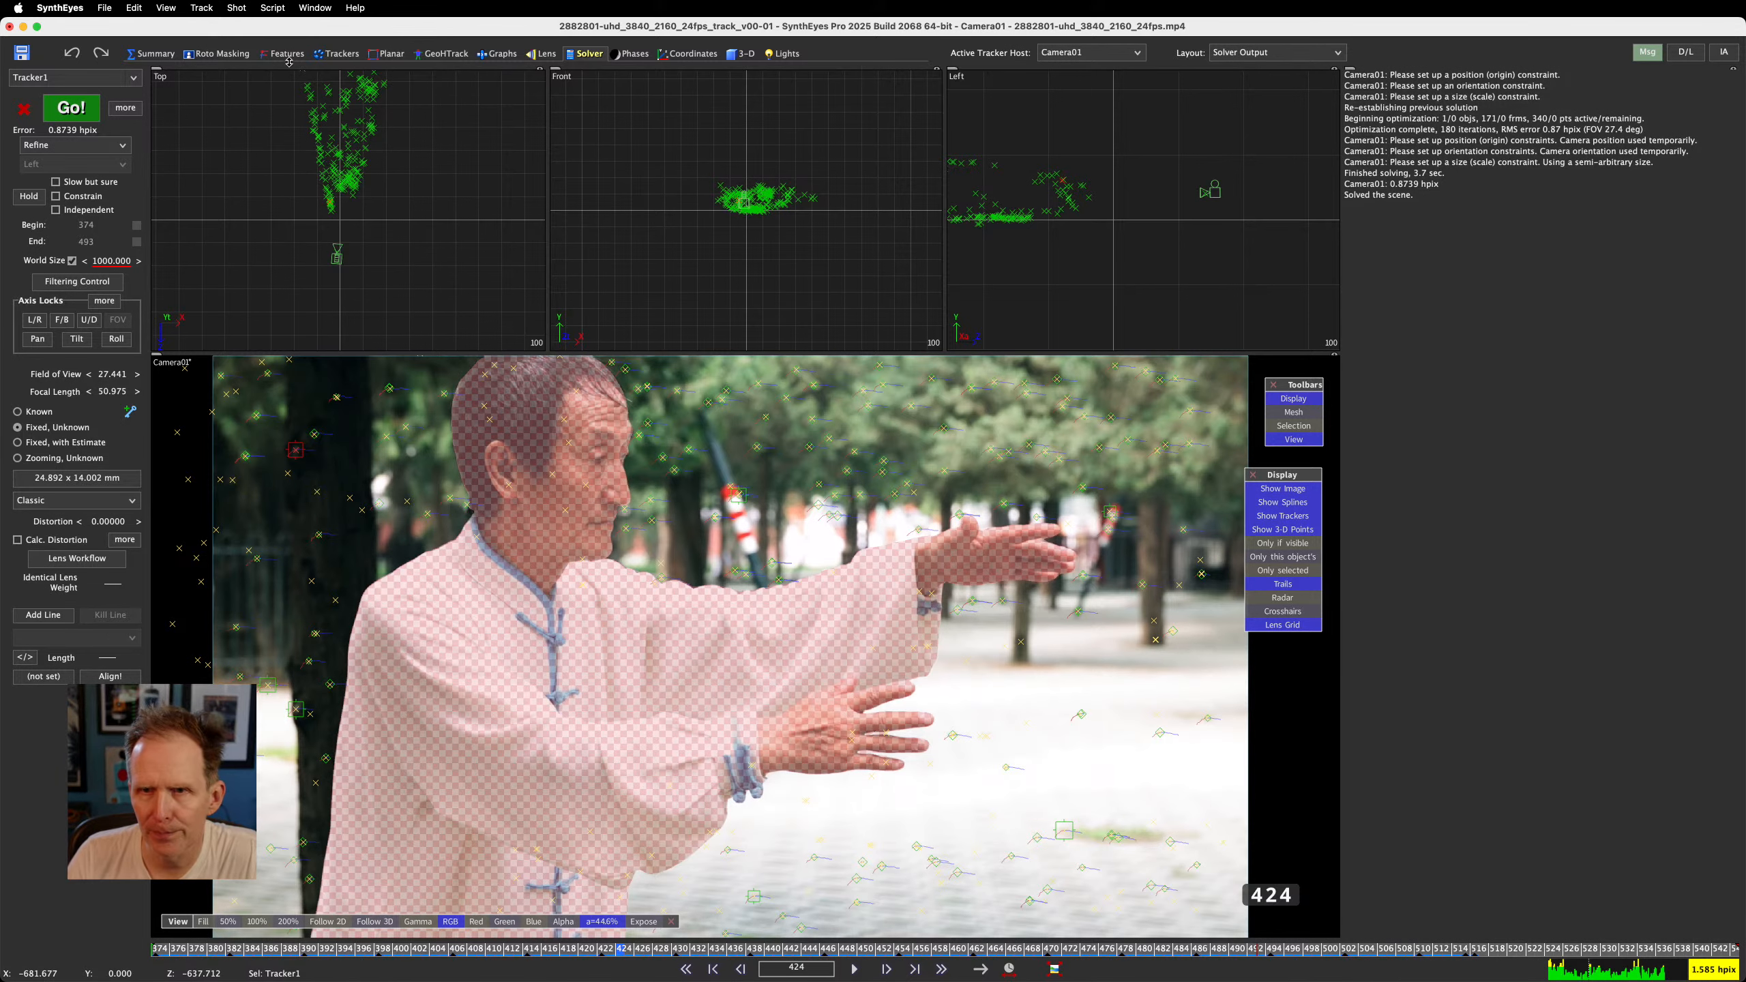
{"action": "left_click", "coordinate": [337, 54]}
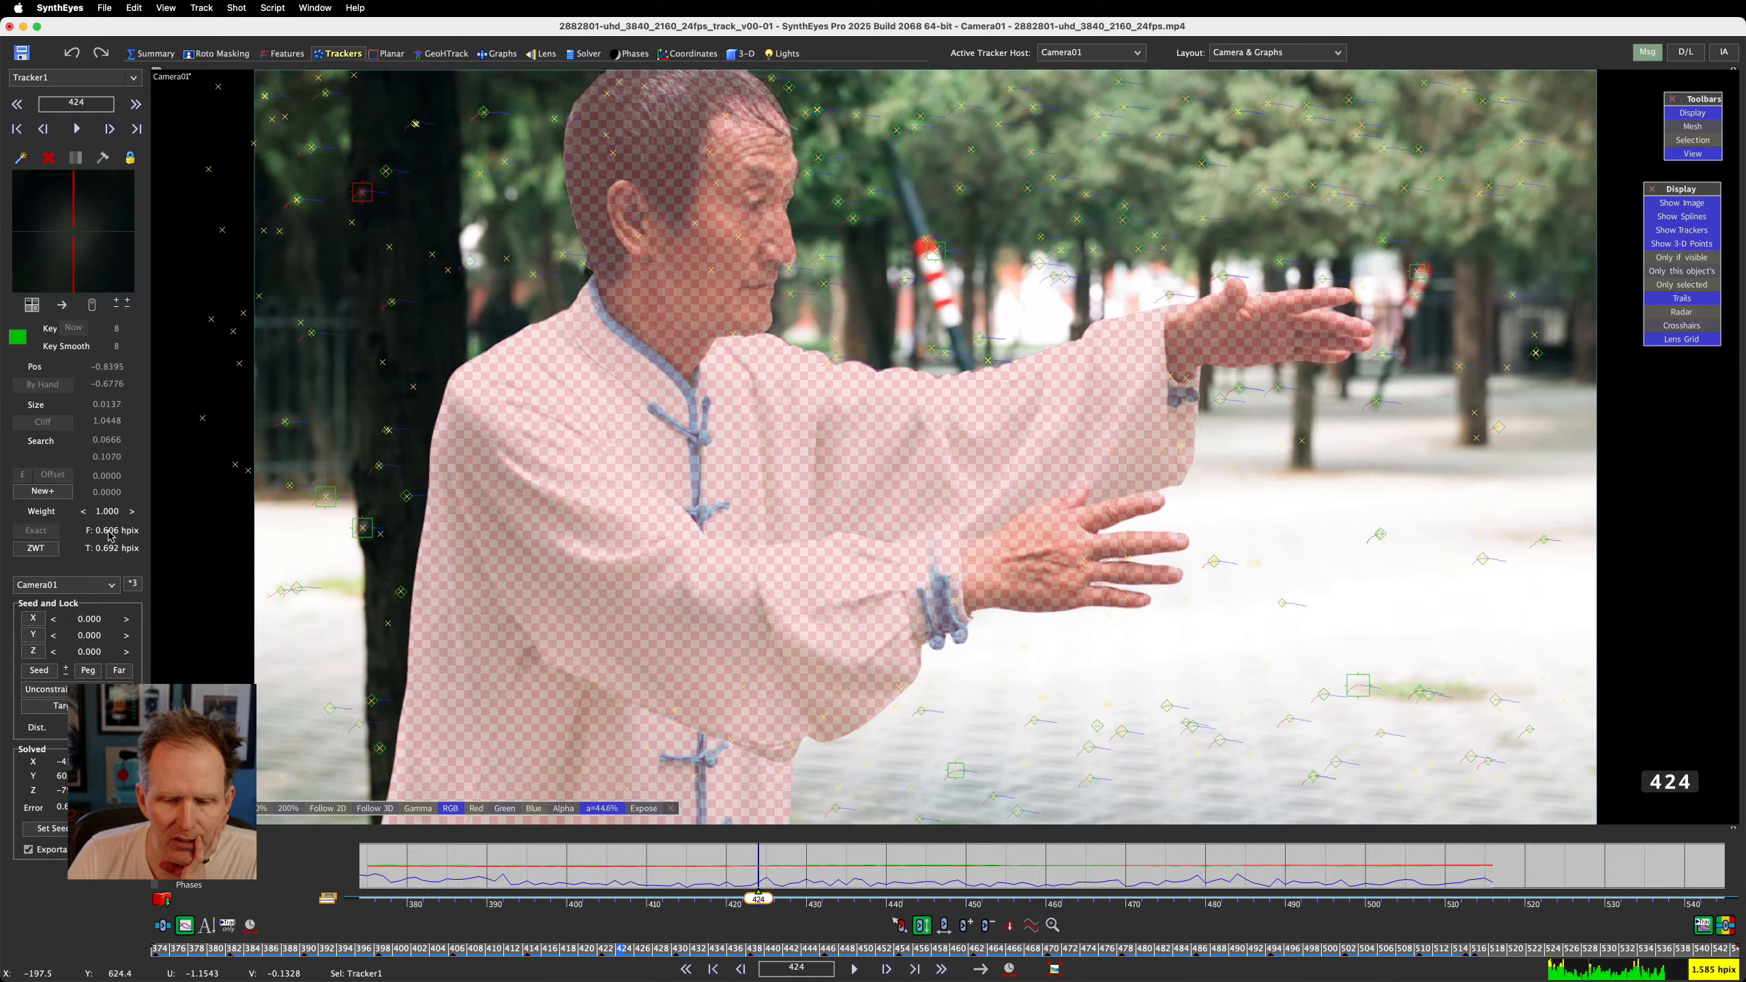
{"action": "left_click_drag", "start_coordinate": [169, 951], "coordinate": [128, 963]}
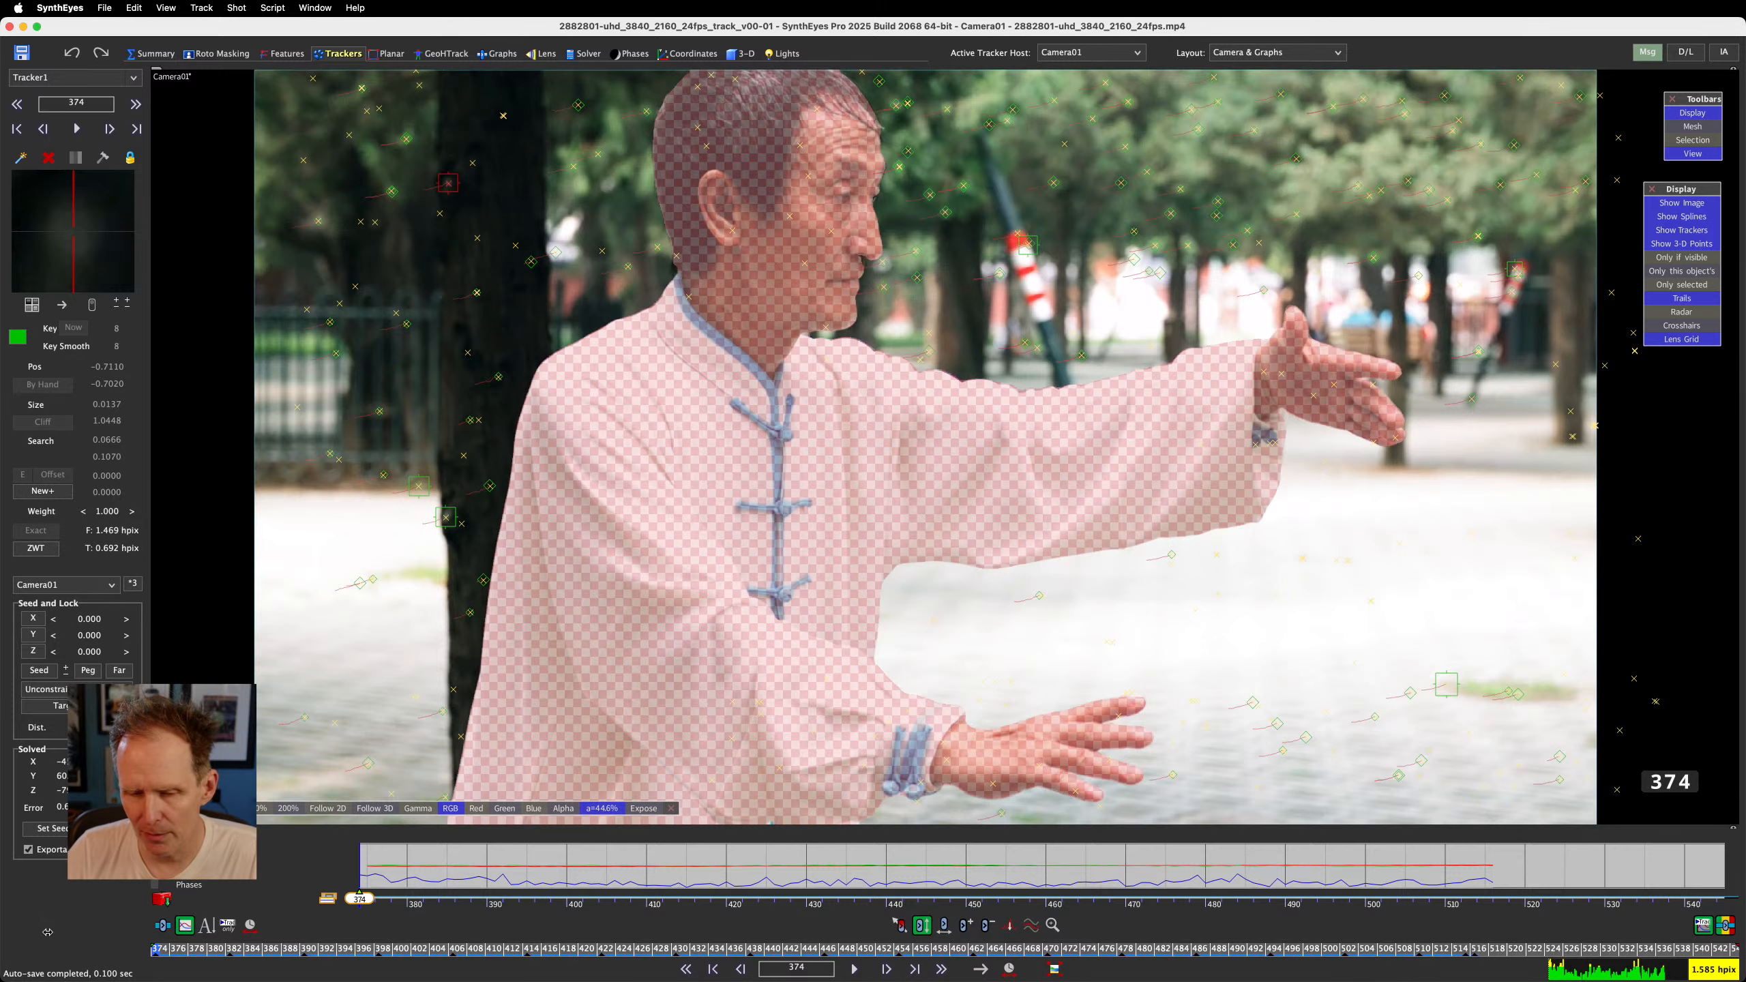
{"action": "left_click", "coordinate": [1054, 952]}
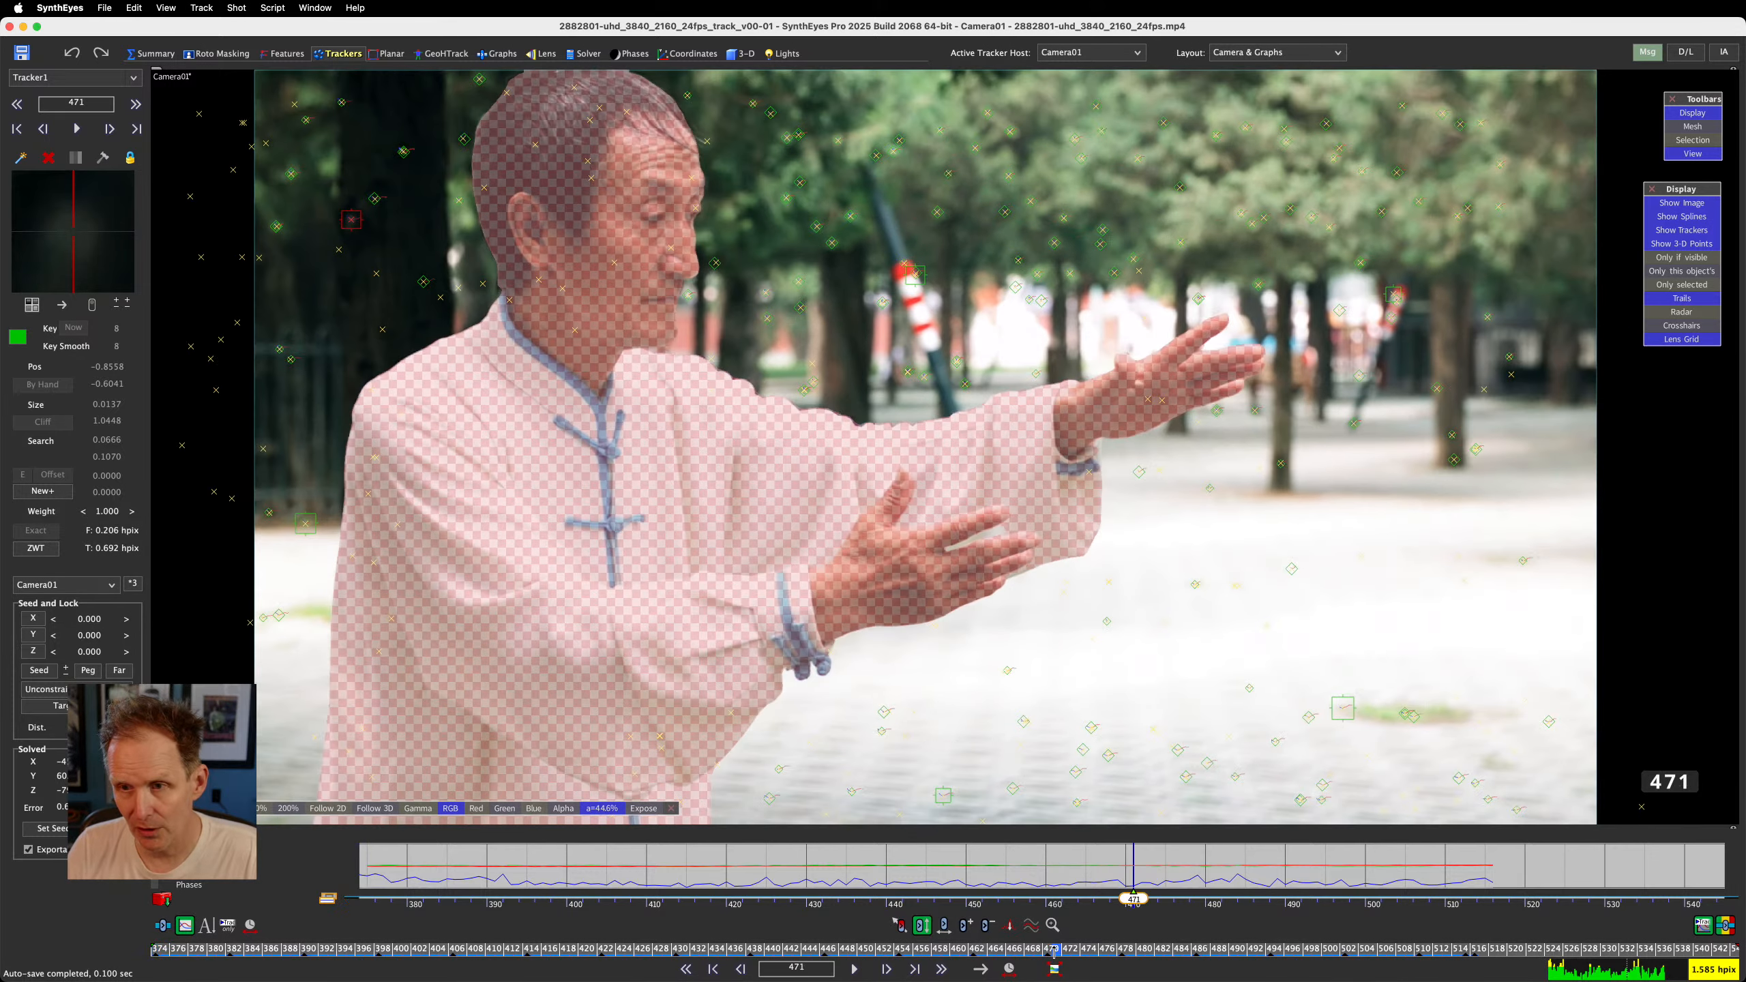
{"action": "left_click_drag", "start_coordinate": [1054, 952], "coordinate": [1581, 953]}
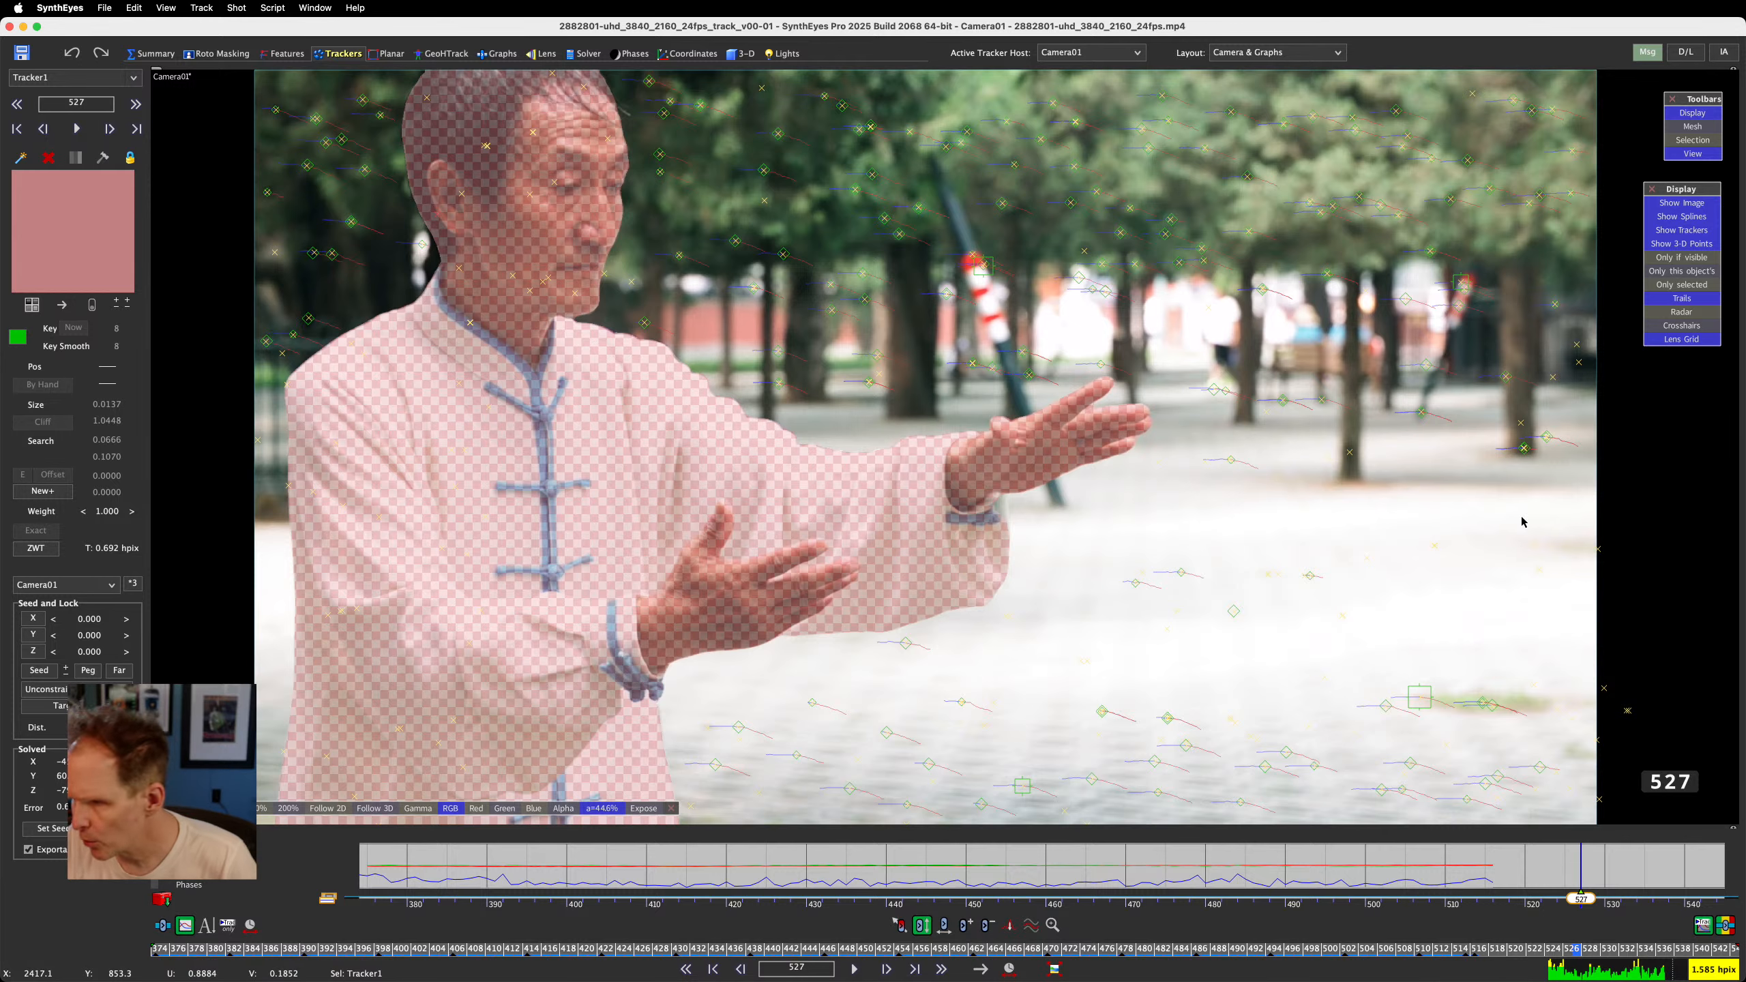
Select the two overlapping trackers on the pavement at frame 527 to examine them, and clear the selection
{"action": "scroll", "coordinate": [1097, 729], "scroll_direction": "up", "scroll_amount": 5}
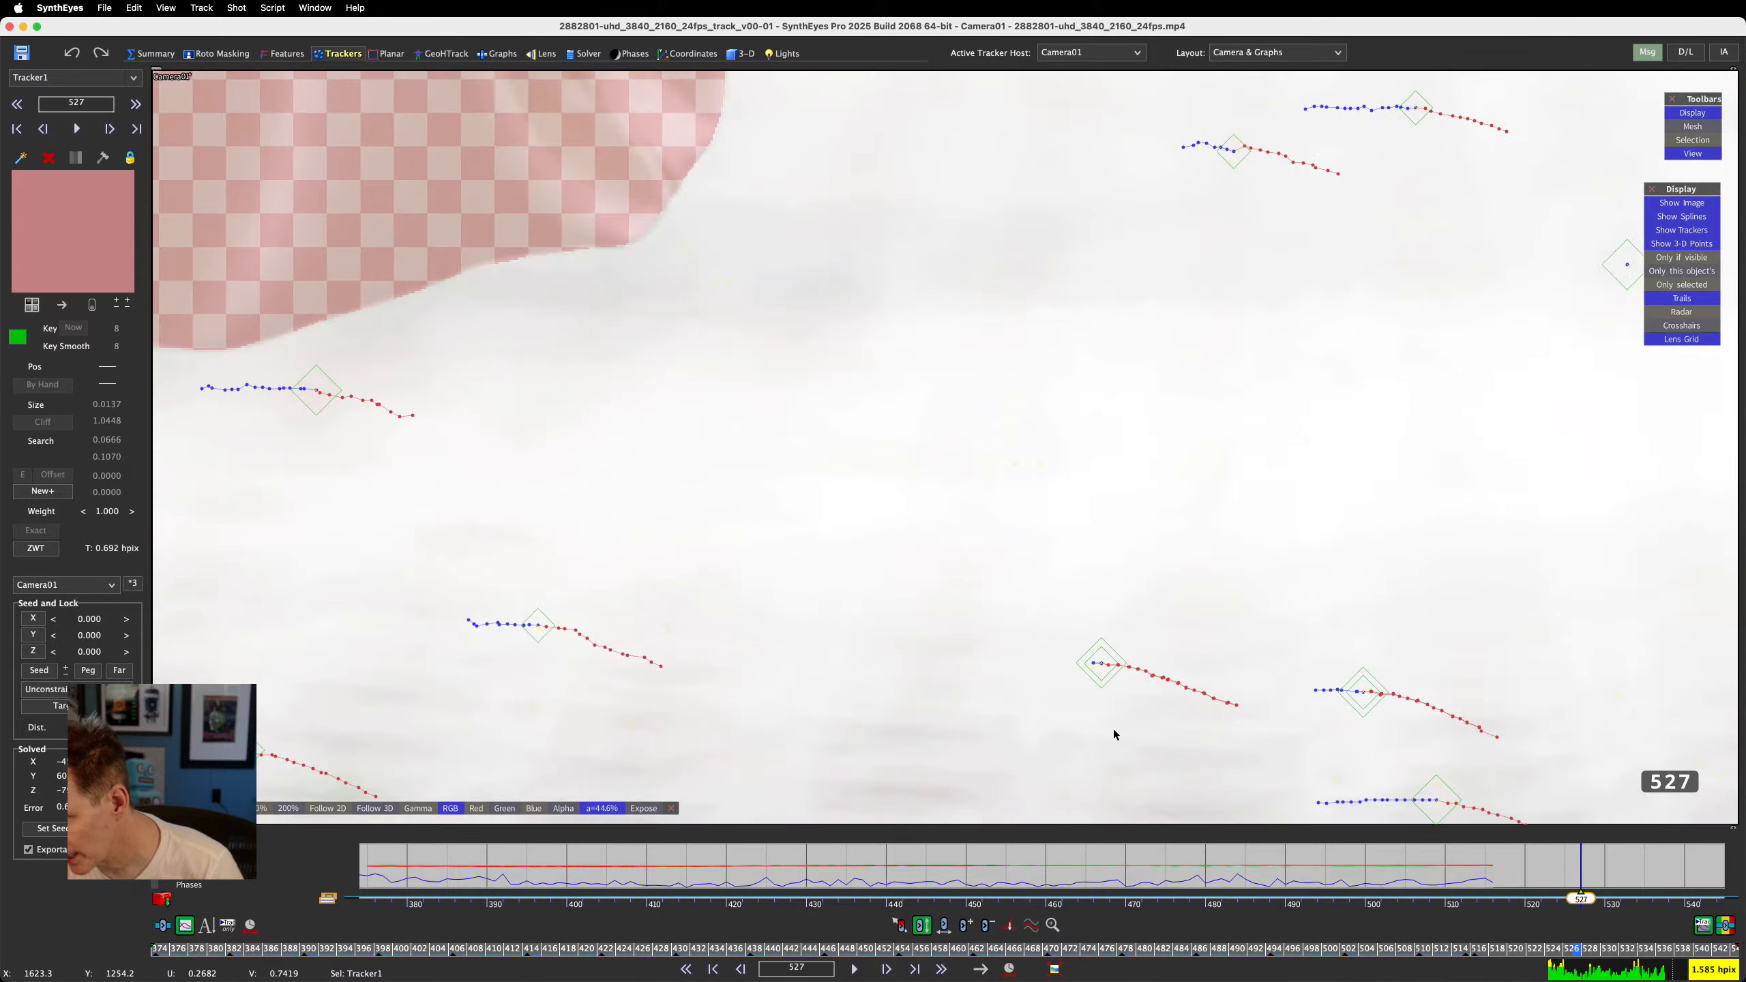
{"action": "mouse_move", "coordinate": [1115, 735]}
{"action": "left_mouse_down"}
{"action": "mouse_move", "coordinate": [1122, 624]}
{"action": "mouse_move", "coordinate": [1158, 752]}
{"action": "mouse_move", "coordinate": [1196, 727]}
{"action": "left_mouse_up"}
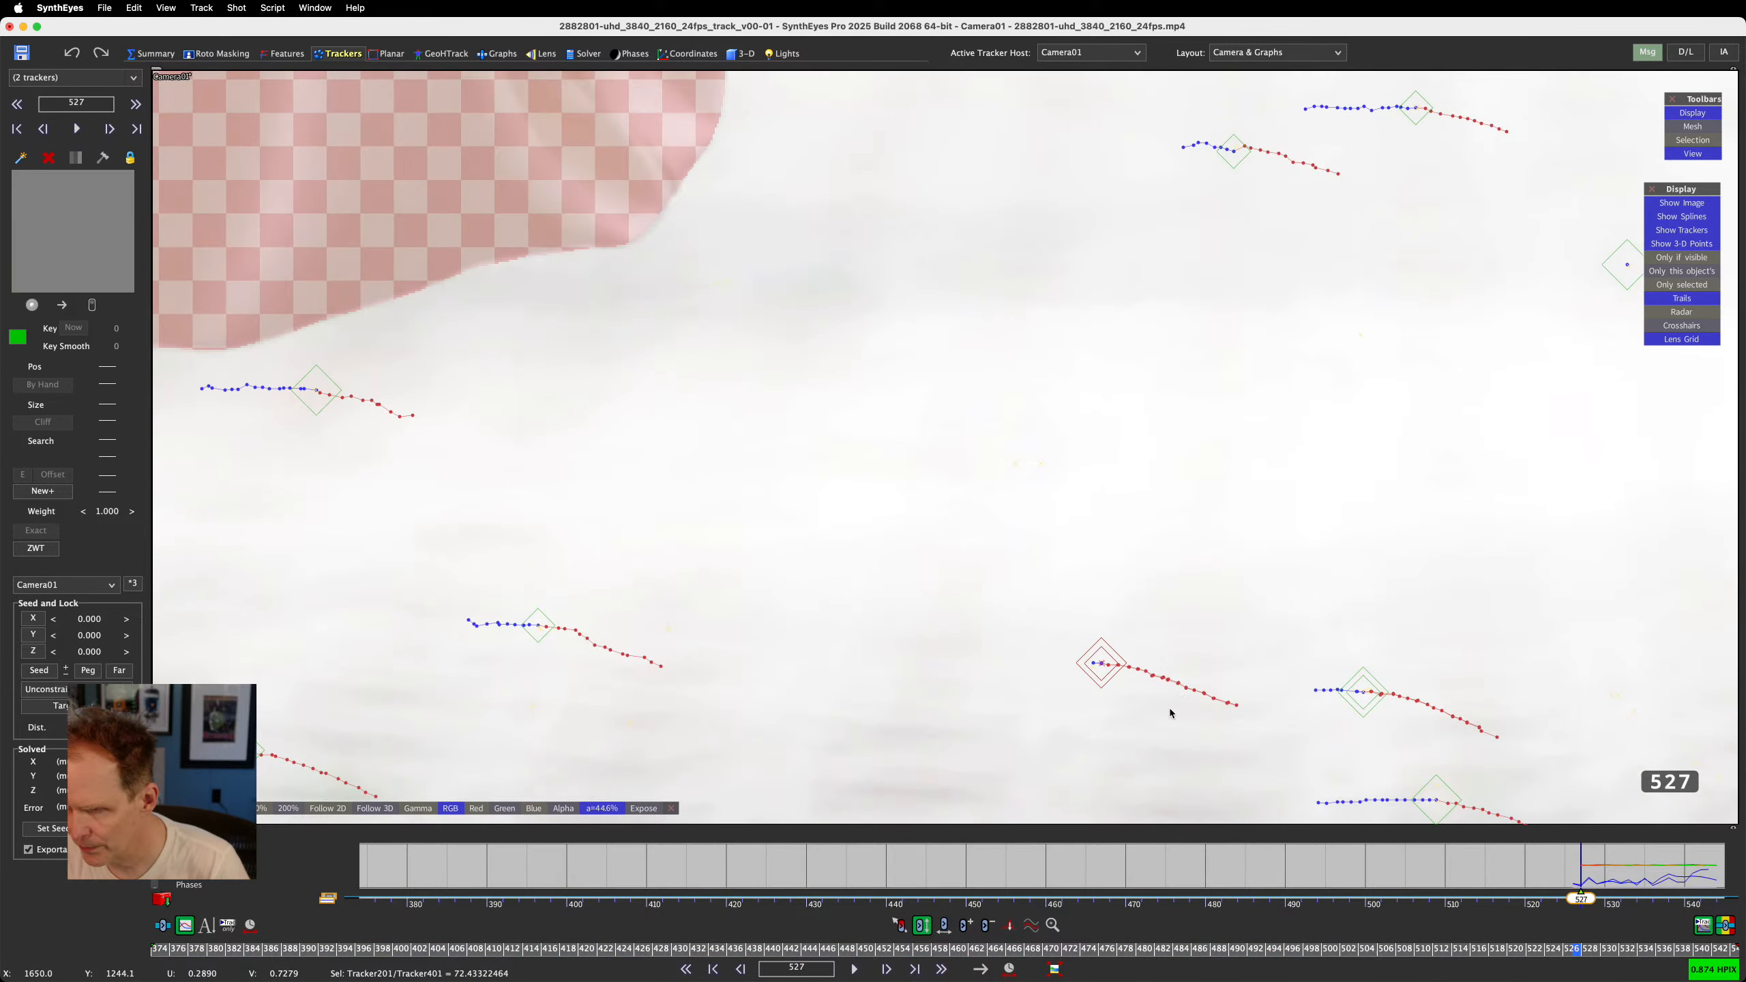
{"action": "scroll", "coordinate": [1111, 666], "scroll_direction": "down", "scroll_amount": 5}
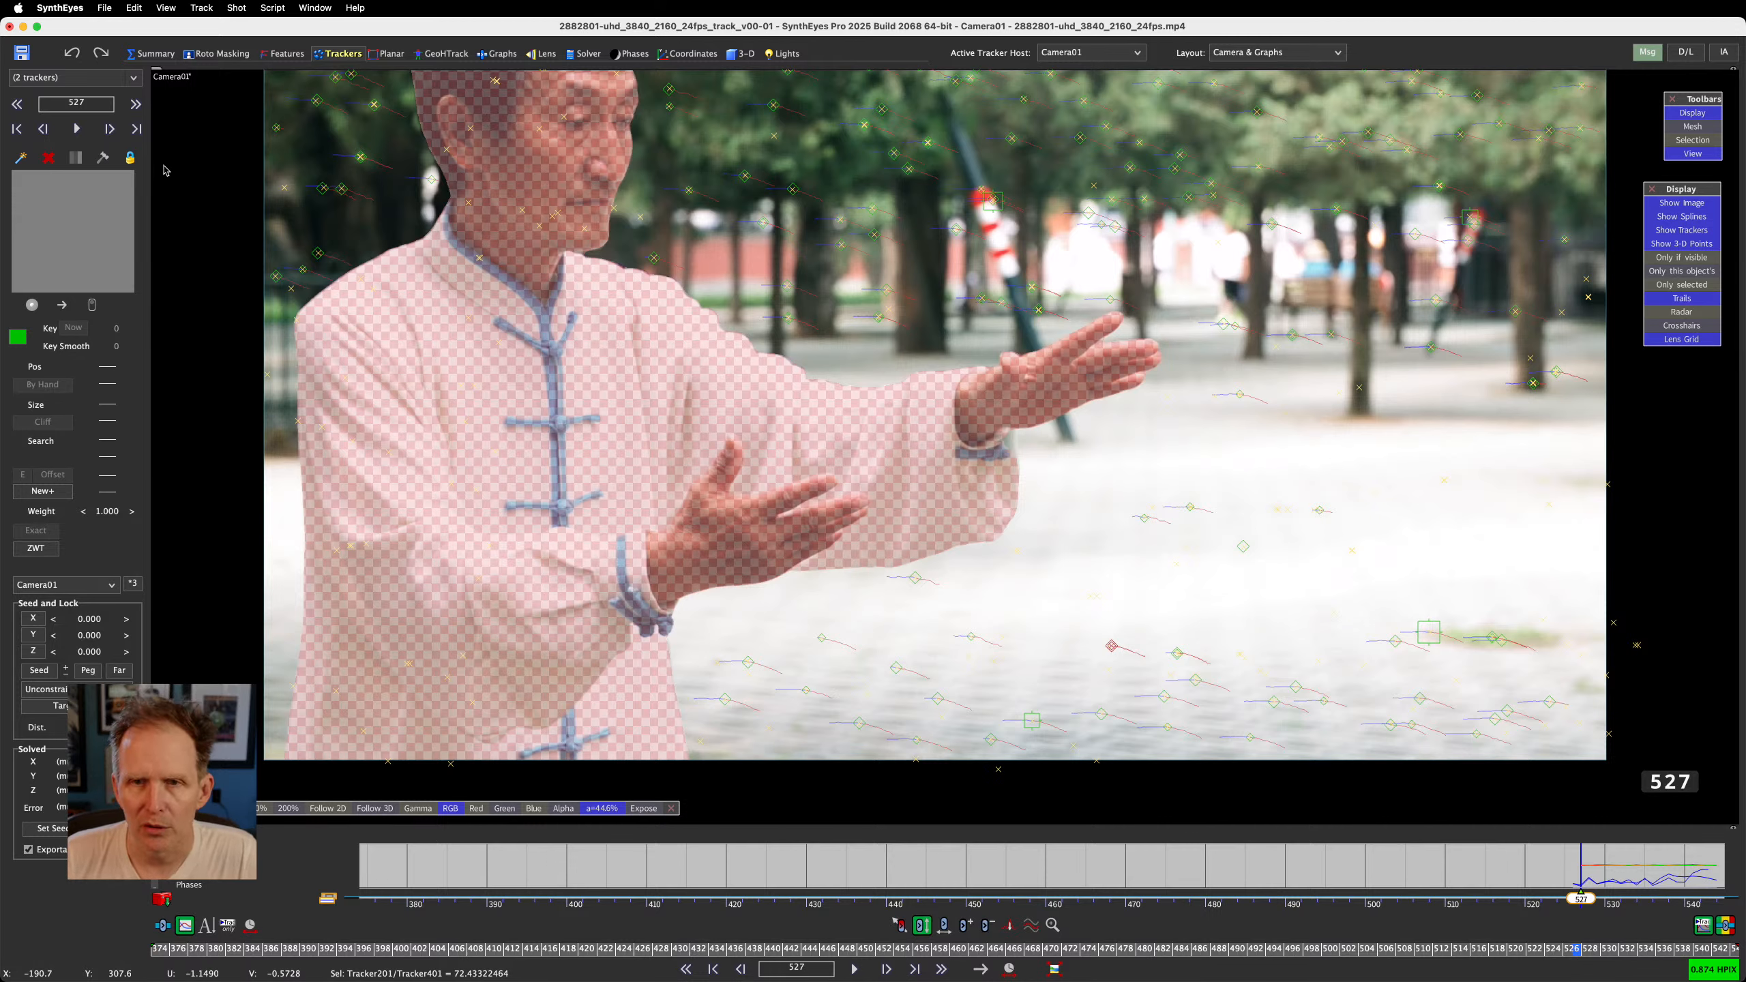
{"action": "left_click", "coordinate": [216, 110]}
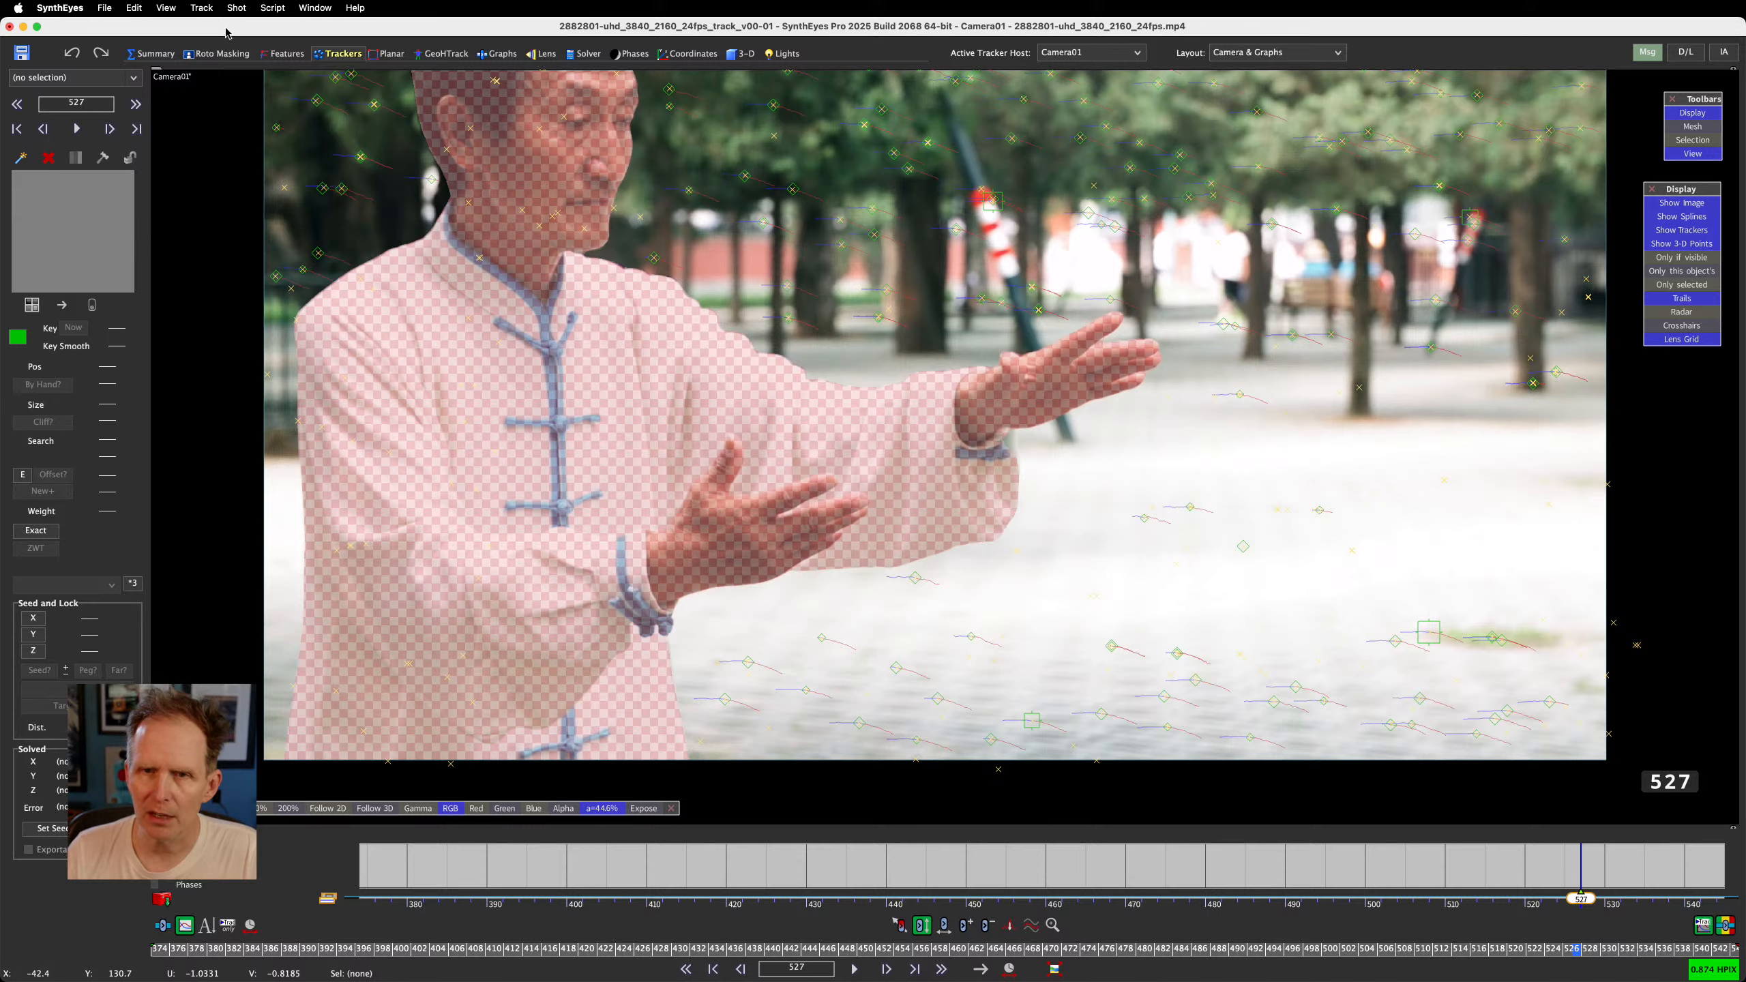
Examine and coalesce the nearby trackers using the 3.000 hpix distance, and refine the camera solve again, accepting the result
{"action": "left_click", "coordinate": [201, 7]}
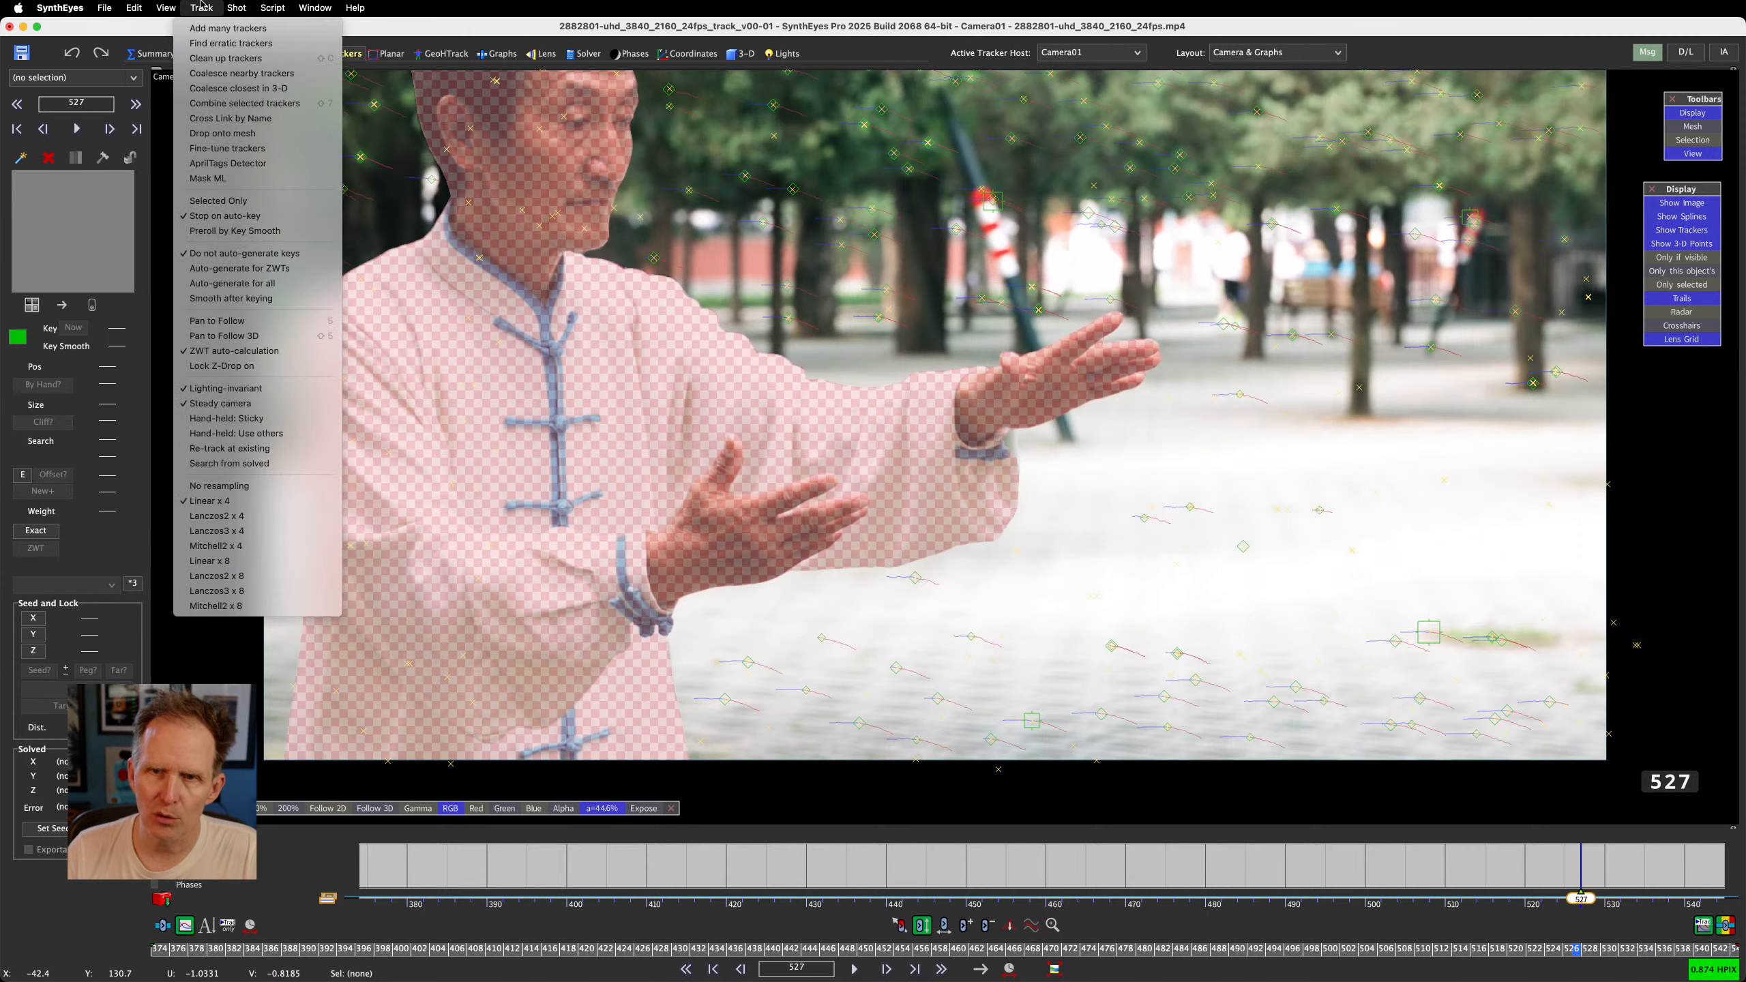
{"action": "left_click", "coordinate": [254, 75]}
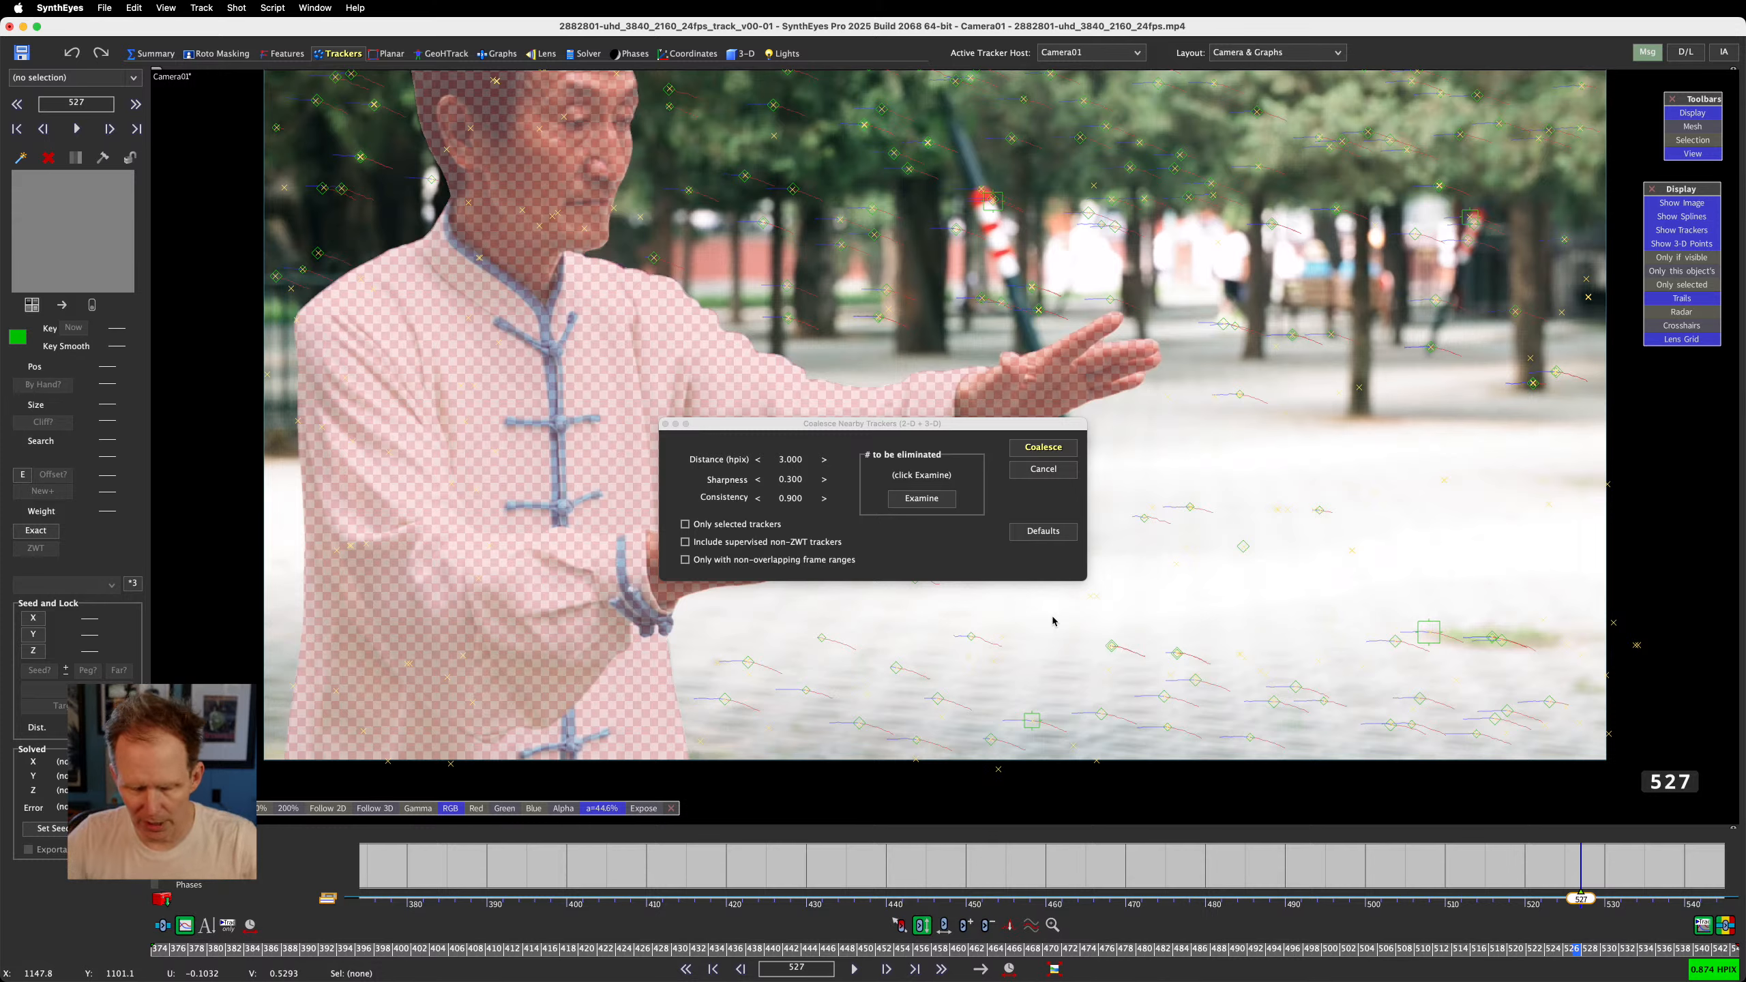
{"action": "left_click", "coordinate": [931, 503]}
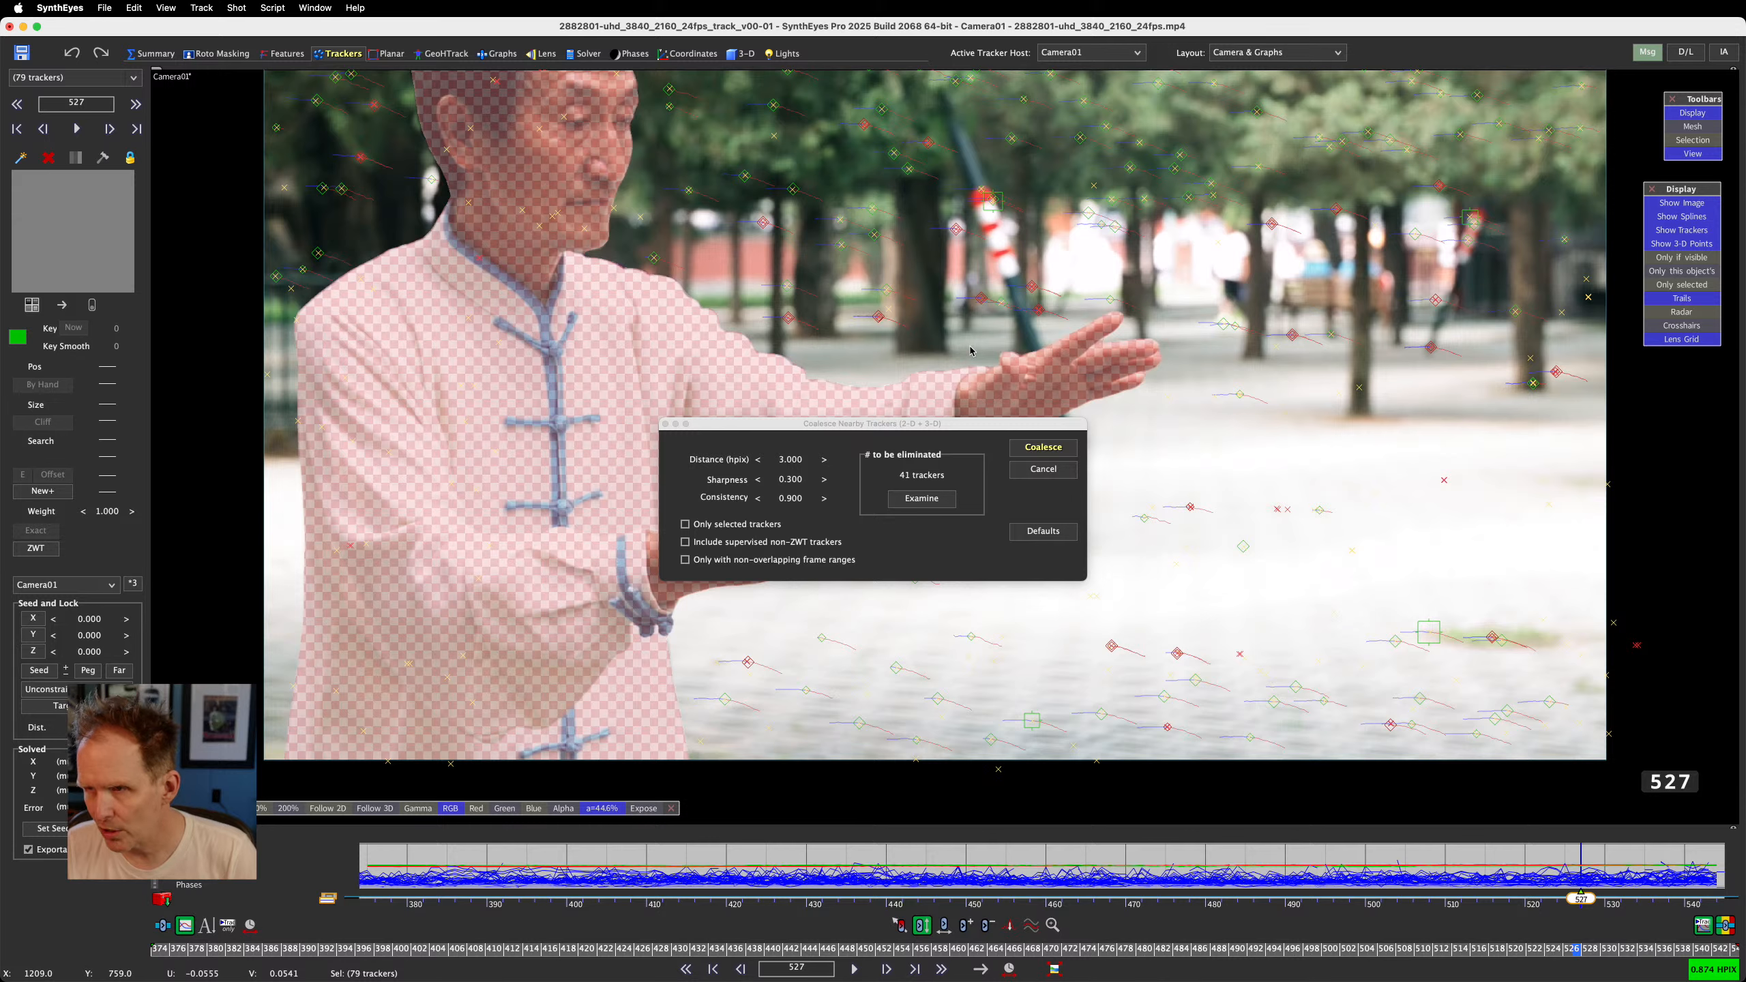
{"action": "left_click", "coordinate": [1039, 447]}
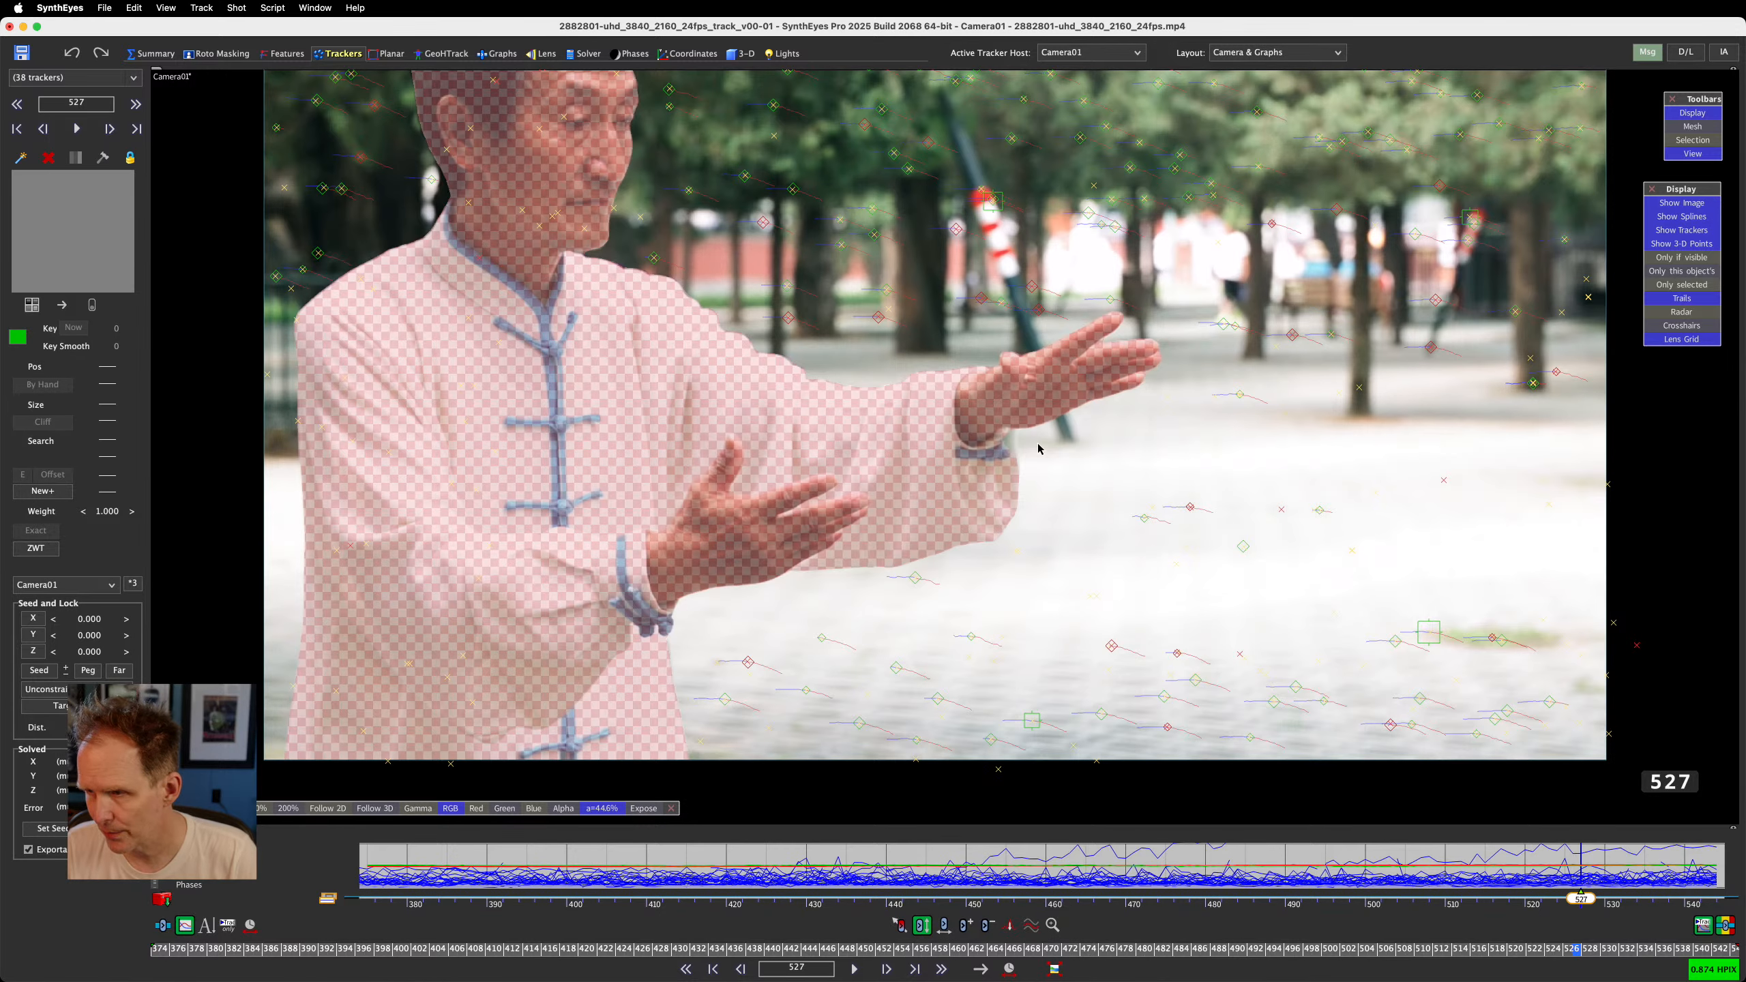
{"action": "left_click", "coordinate": [1239, 605]}
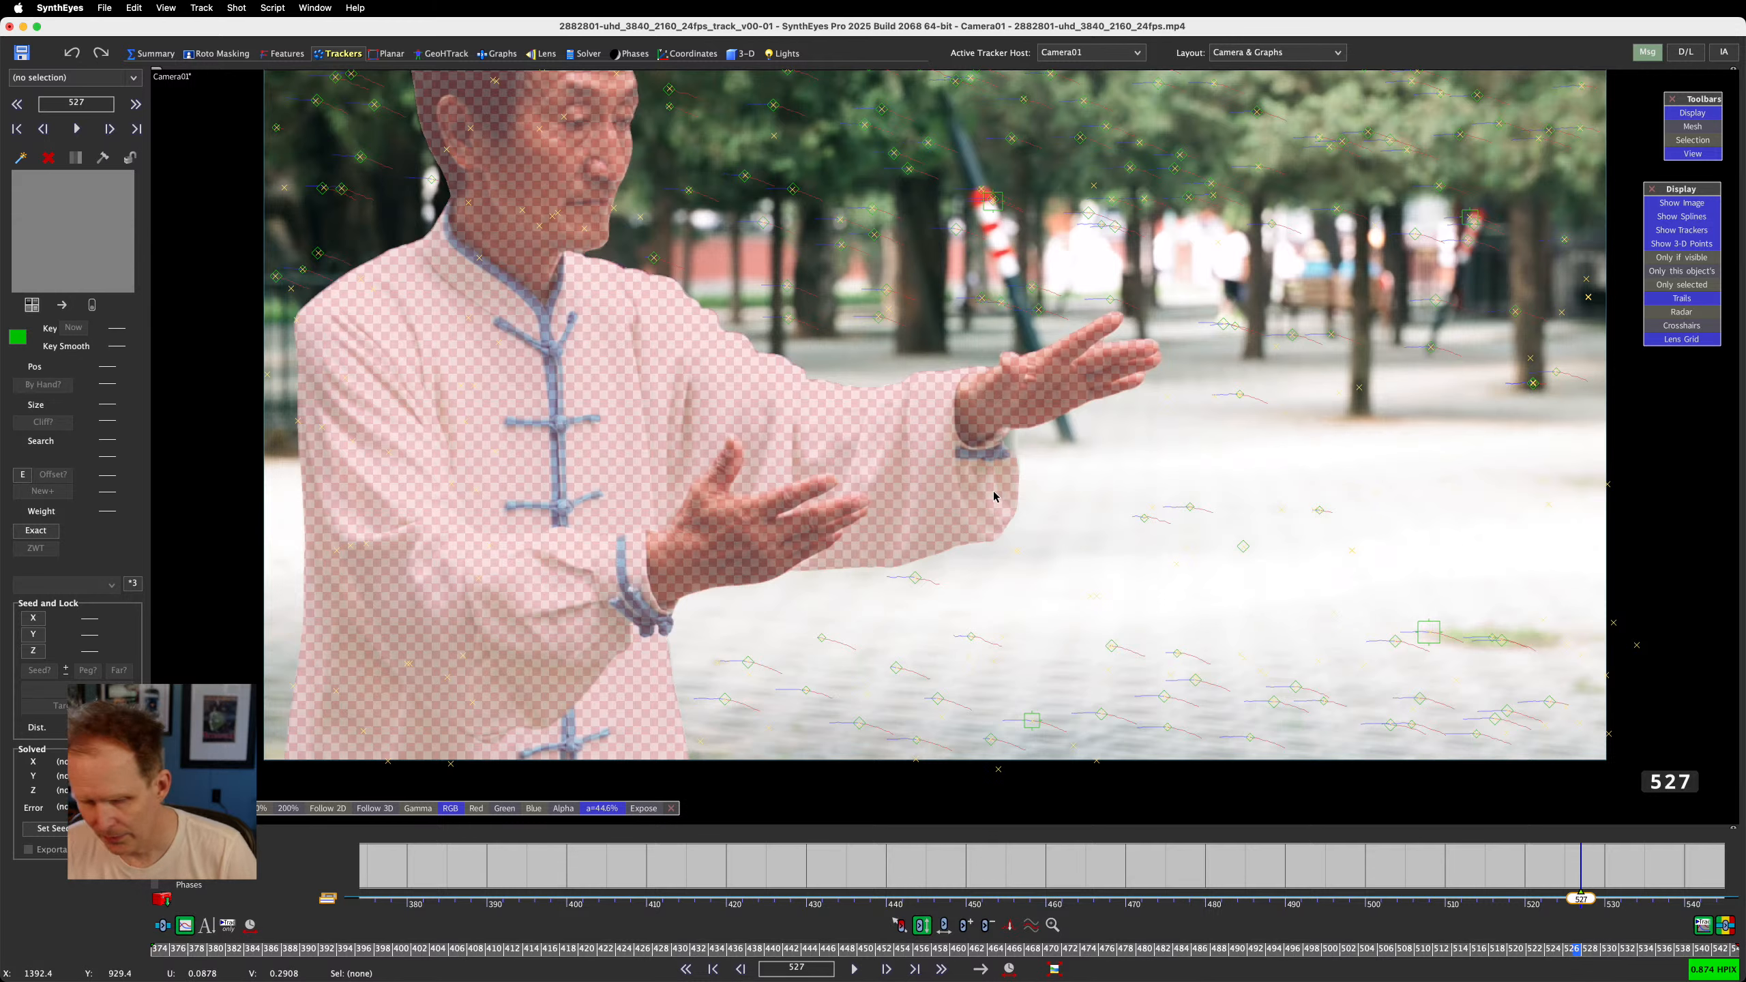
{"action": "key", "text": "shift+g"}
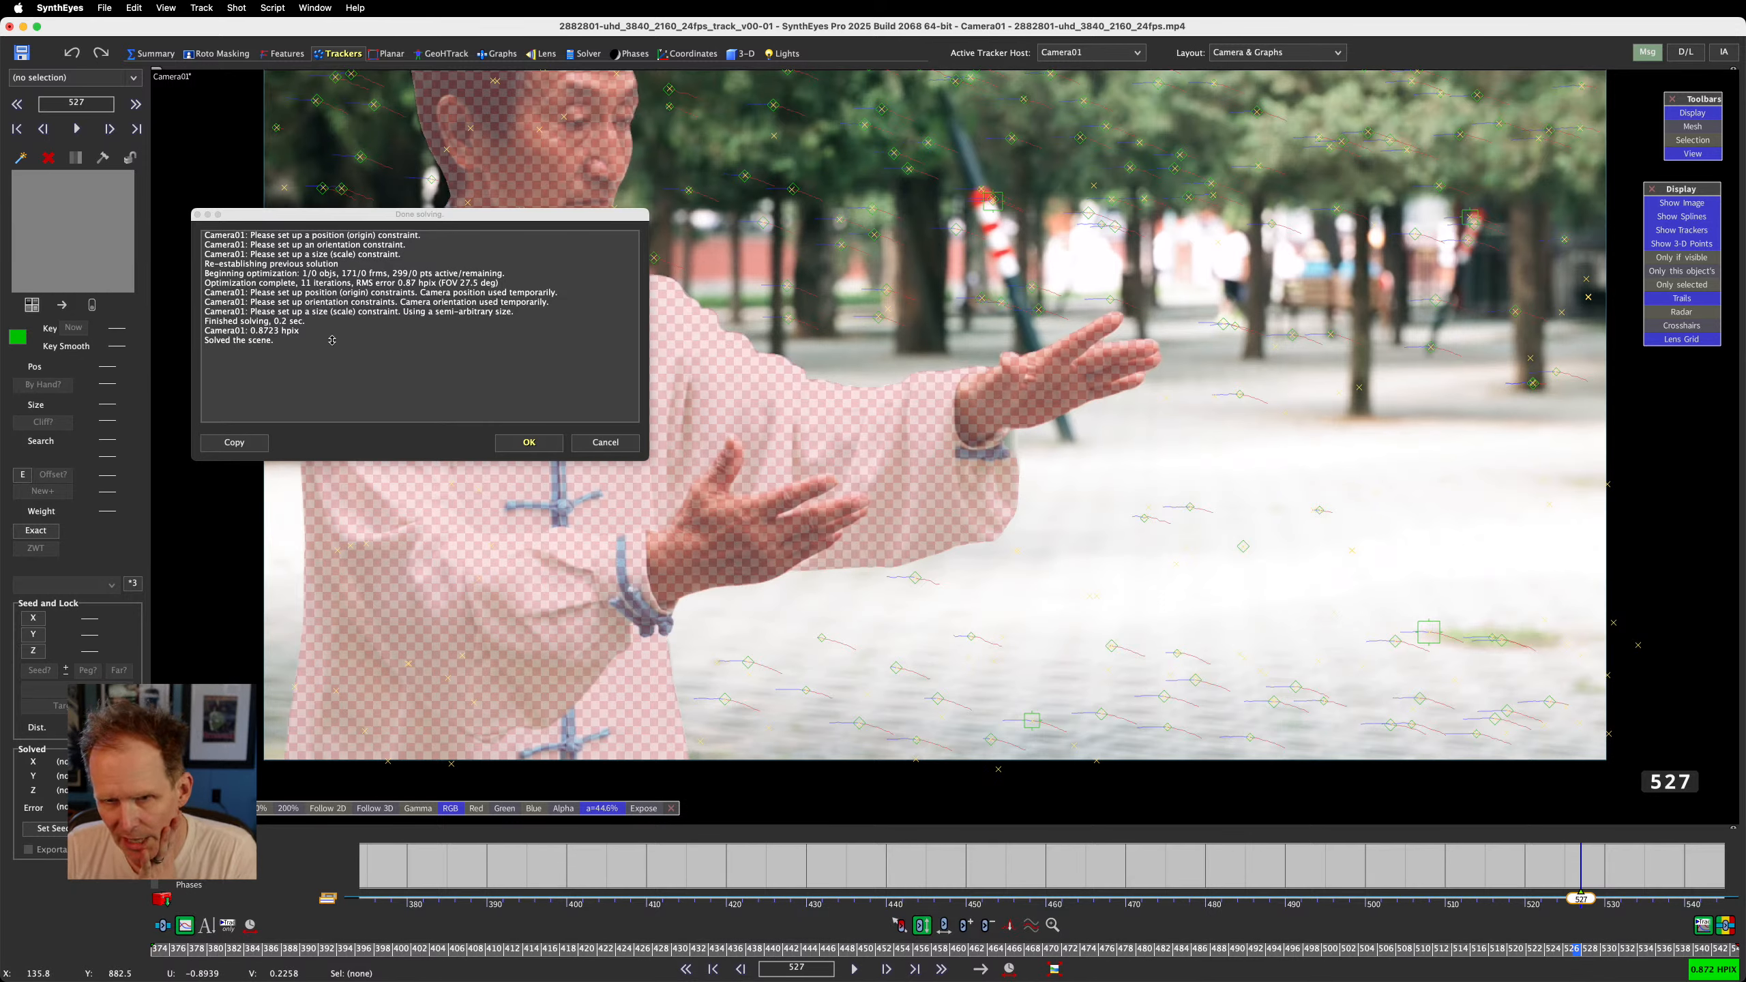
{"action": "left_click", "coordinate": [525, 444]}
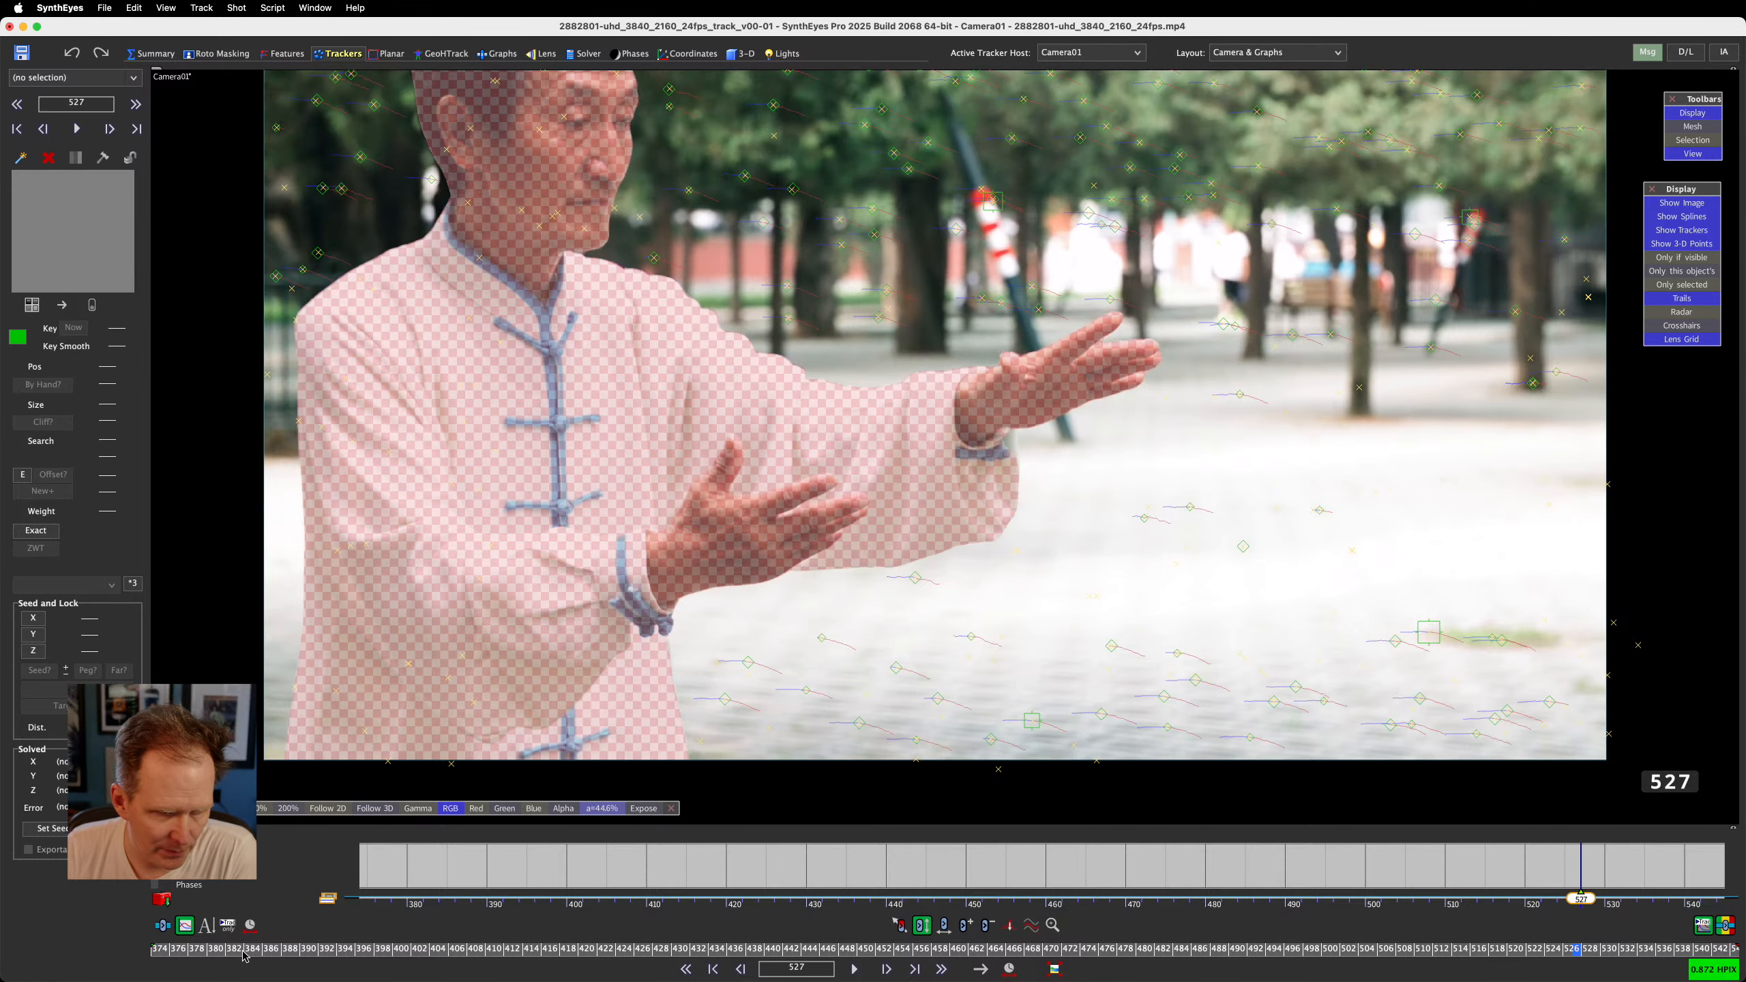
Return the shot to frame 374 and show the camera's lens settings
{"action": "left_click_drag", "start_coordinate": [244, 954], "coordinate": [160, 956]}
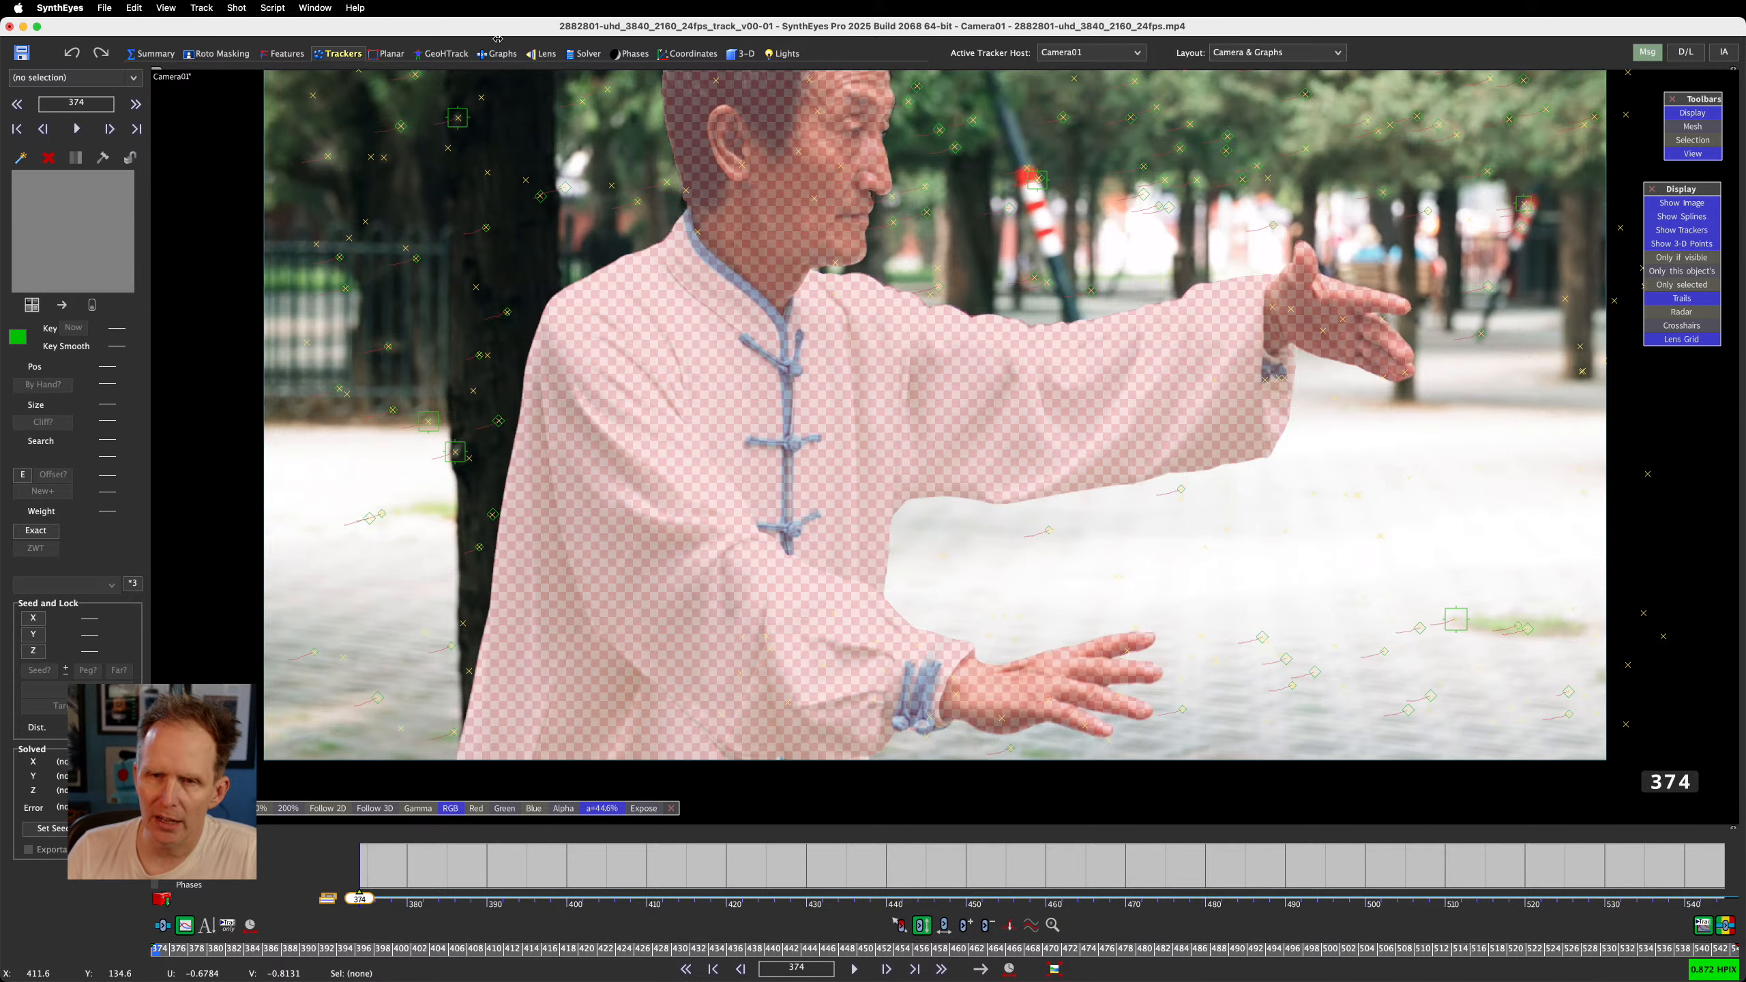
{"action": "left_click", "coordinate": [544, 54]}
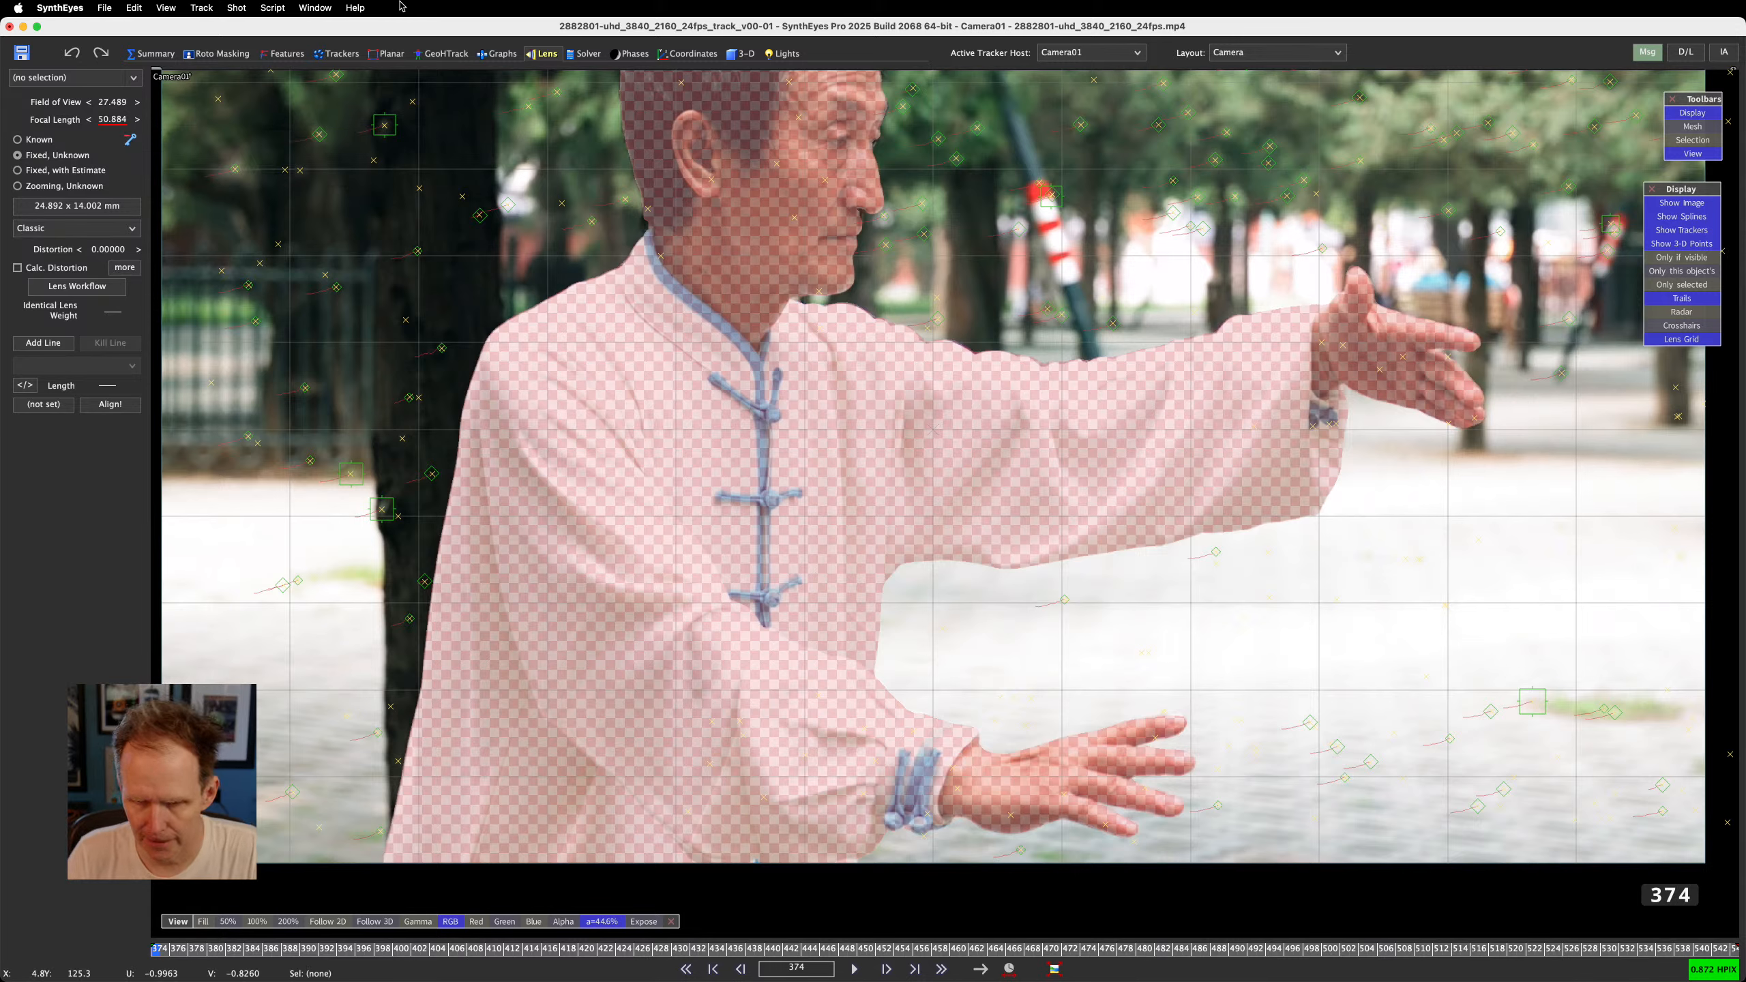
Switch to Firefox, examine the focal length and sensor width calculators in the Lens Stuff Google Sheets file, and return to SynthEyes
{"action": "key", "text": "super+space"}
{"action": "type", "text": "fir"}
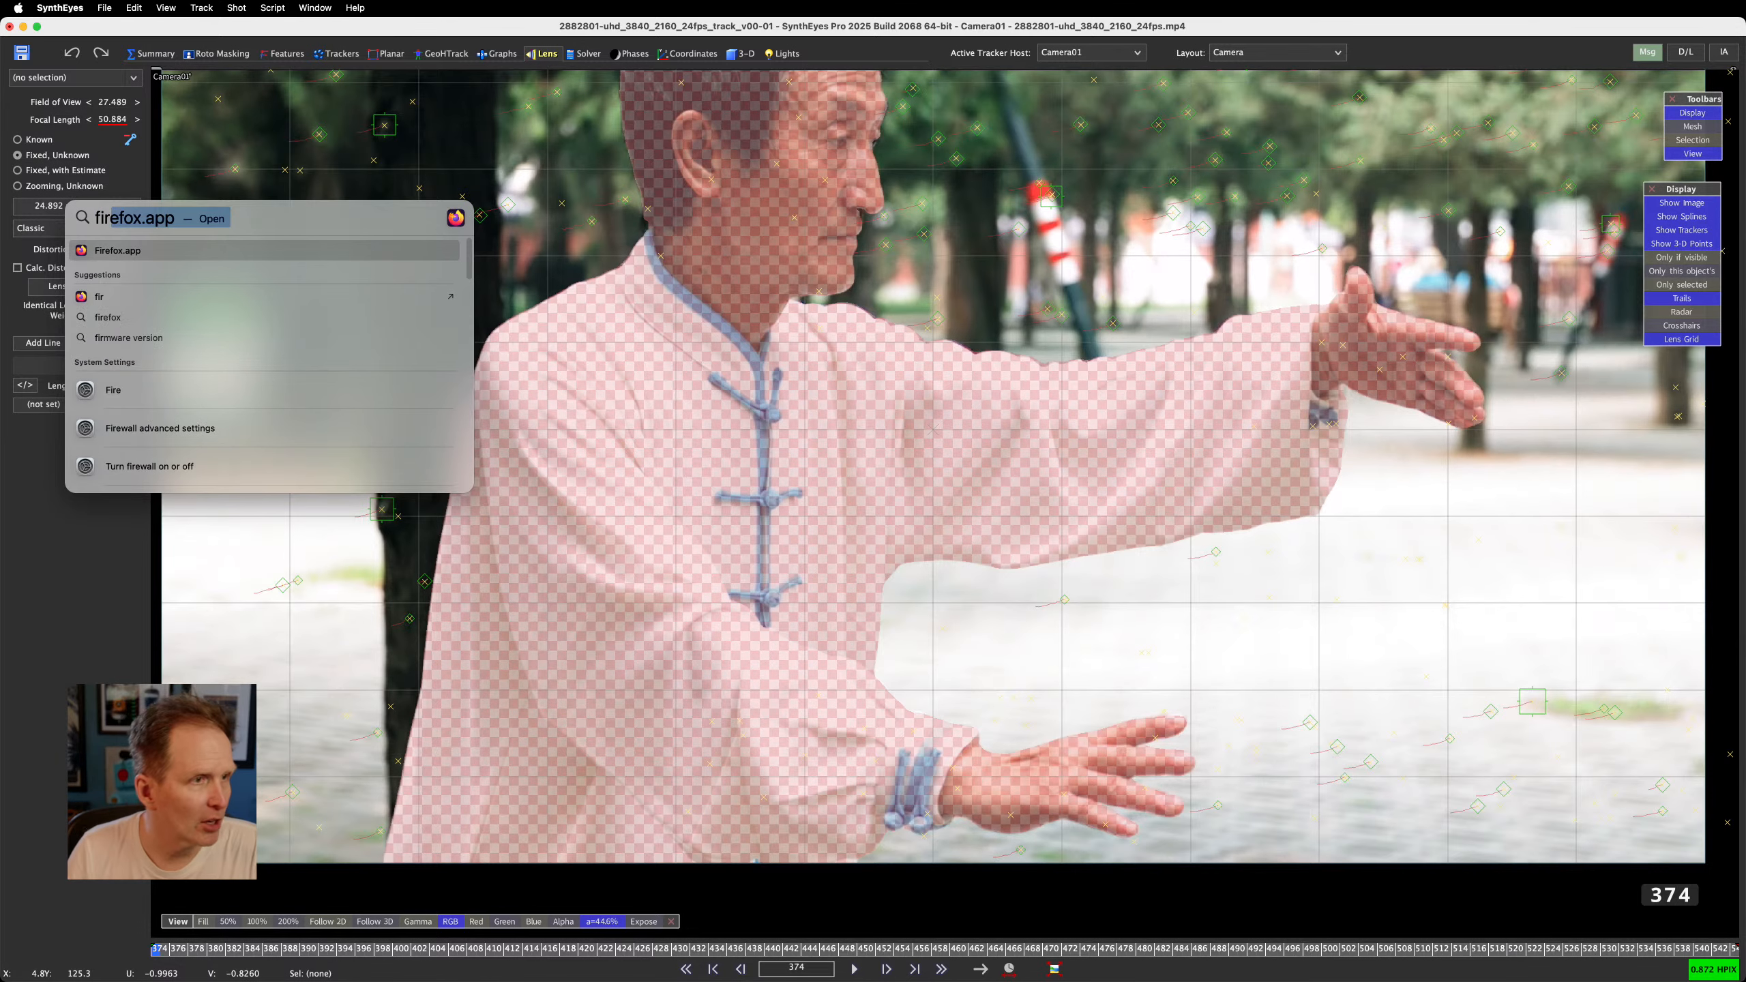
{"action": "key", "text": "Return"}
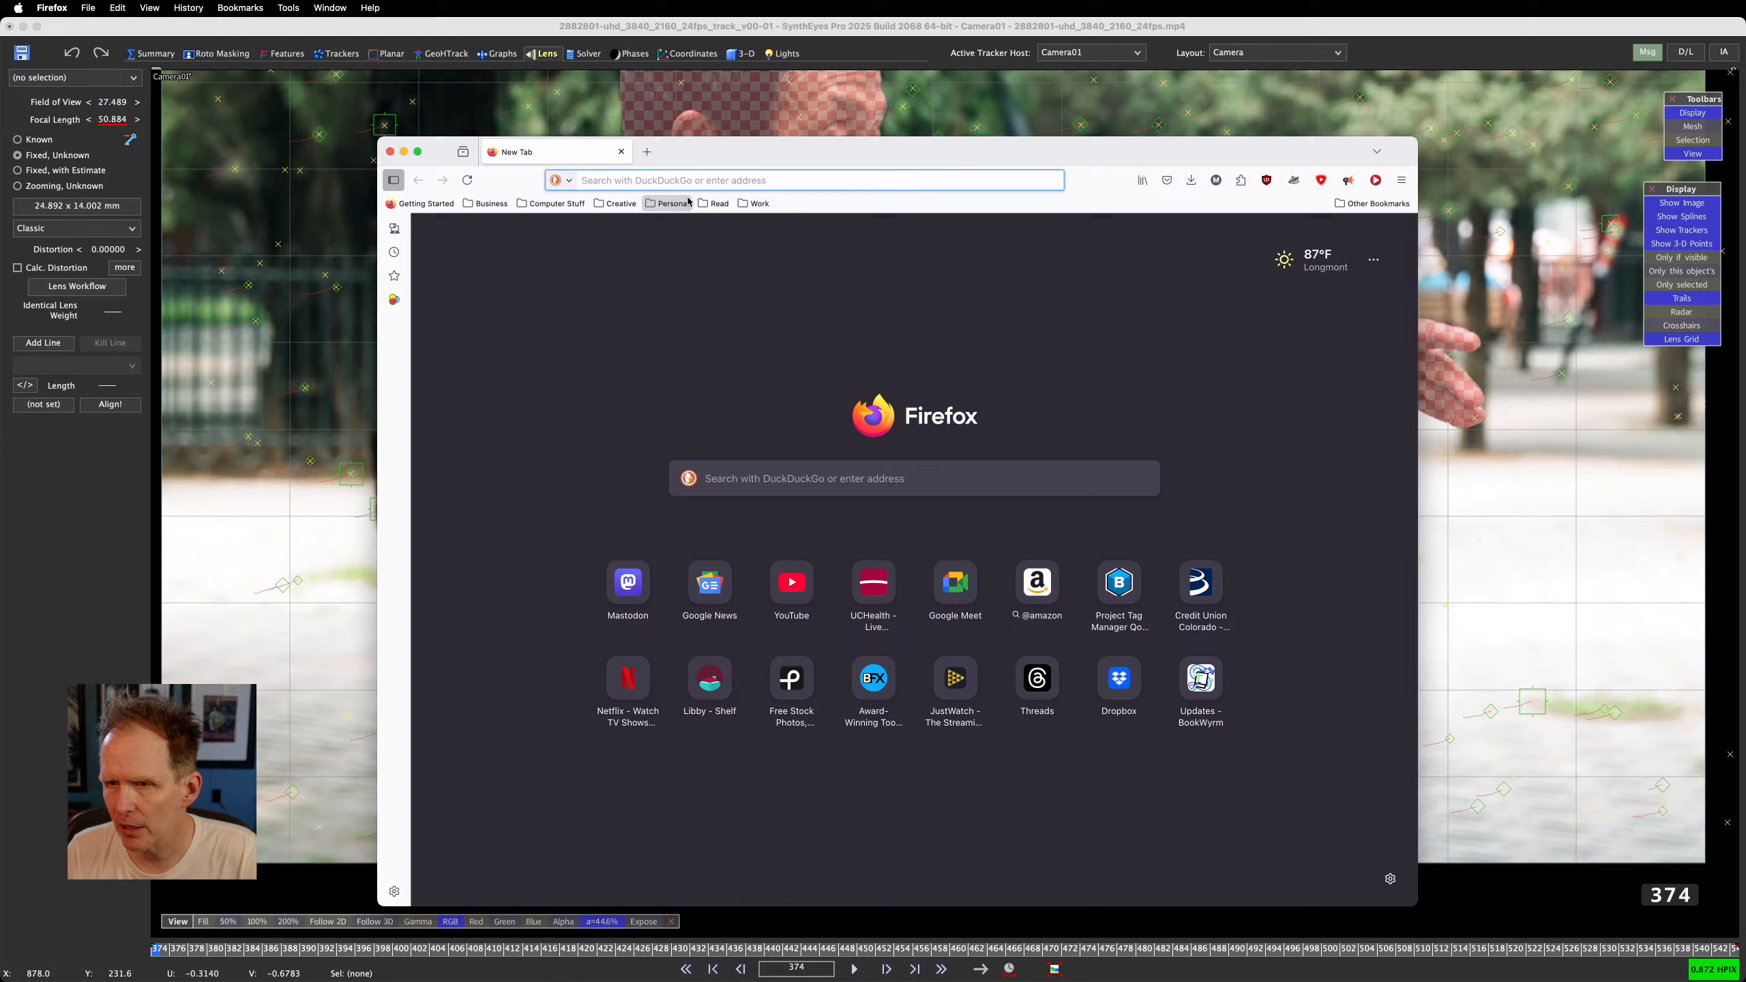
{"action": "left_click", "coordinate": [694, 180]}
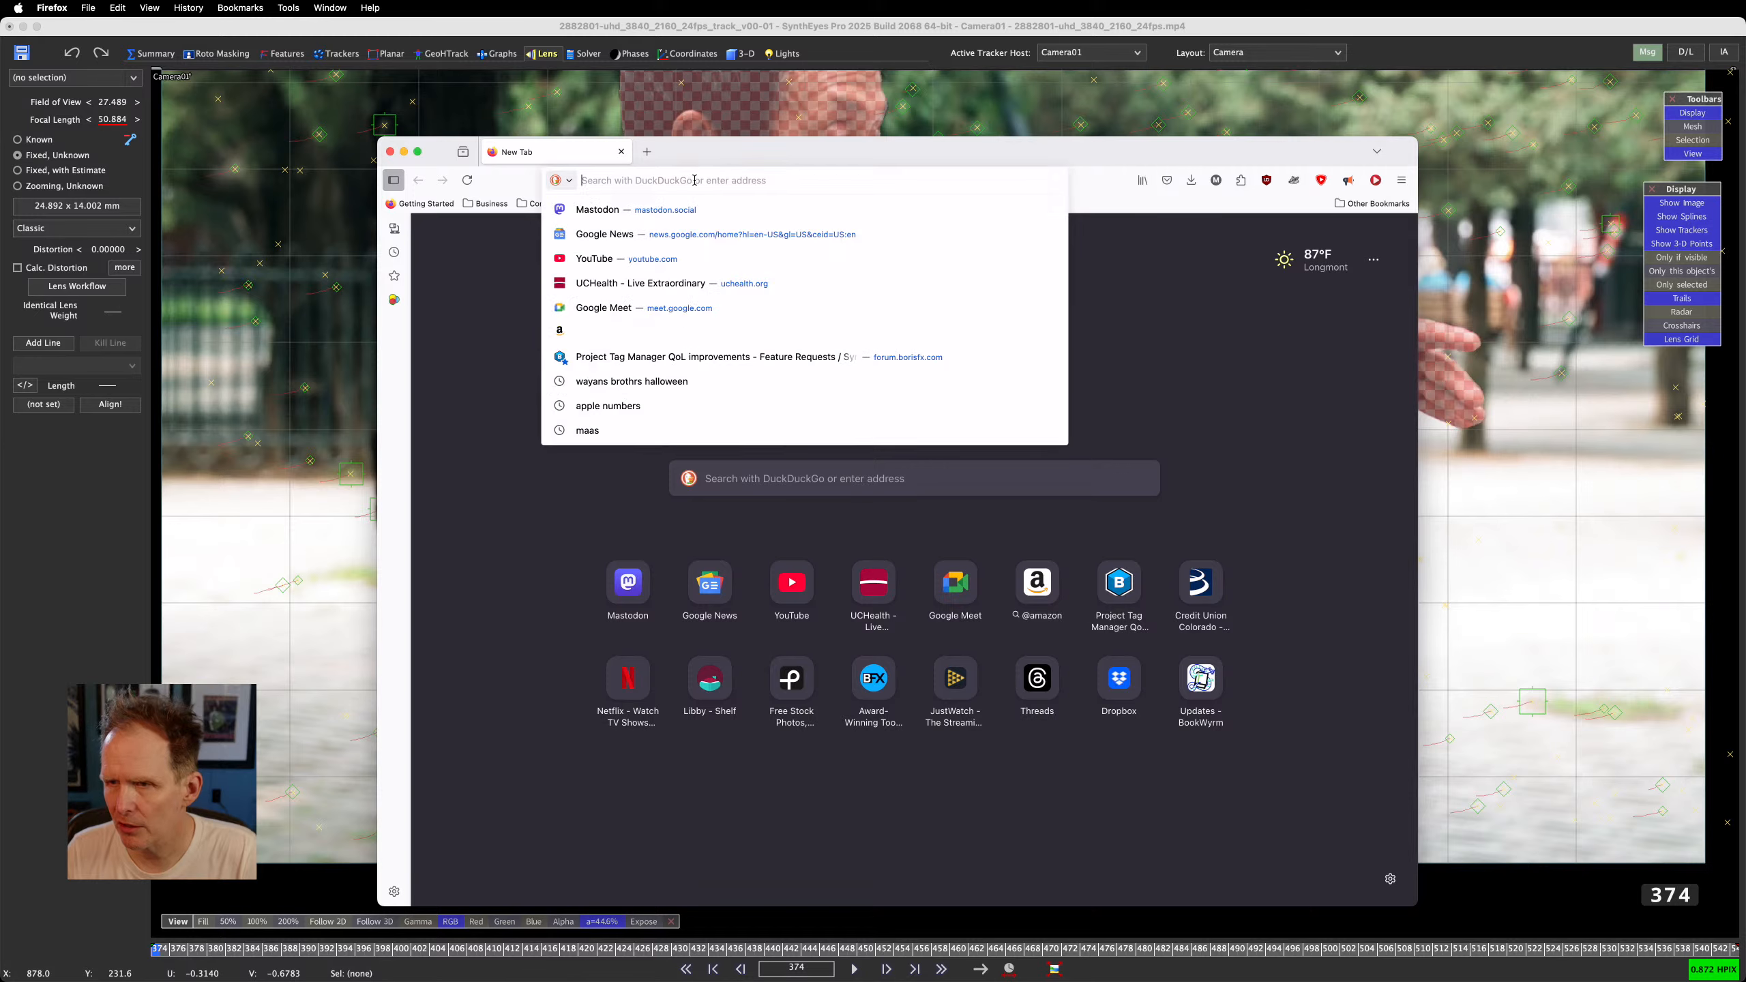
{"action": "type", "text": "shee"}
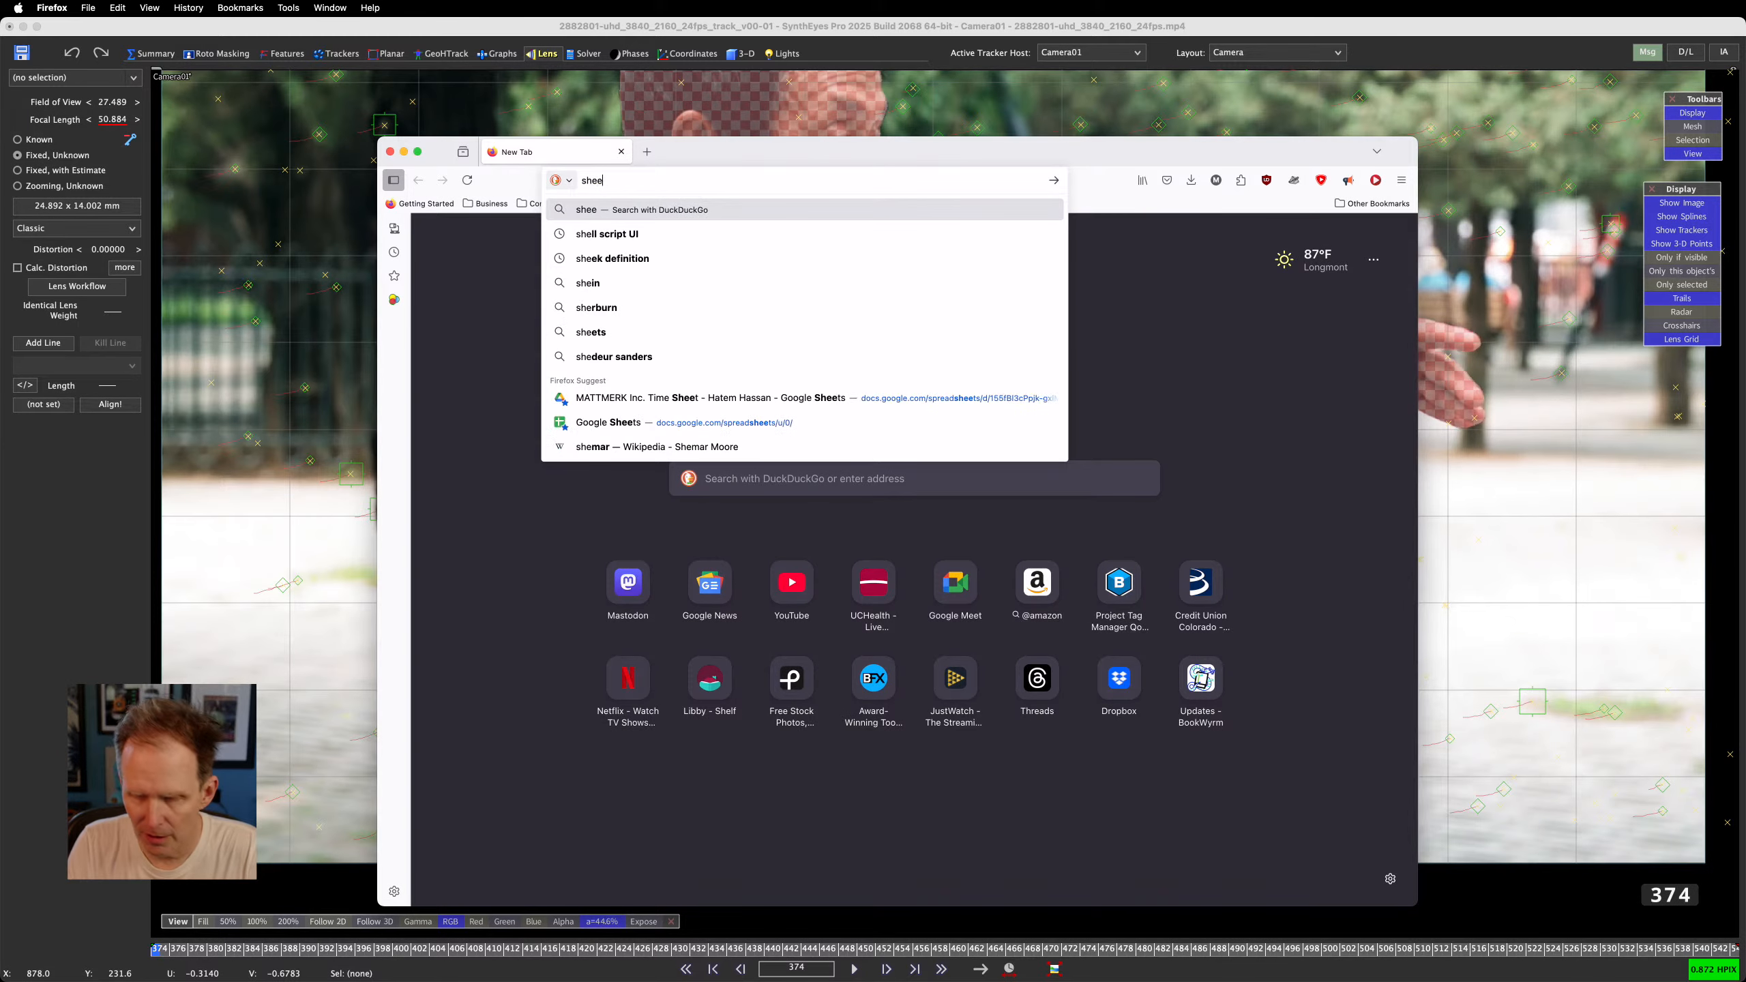
{"action": "type", "text": "t"}
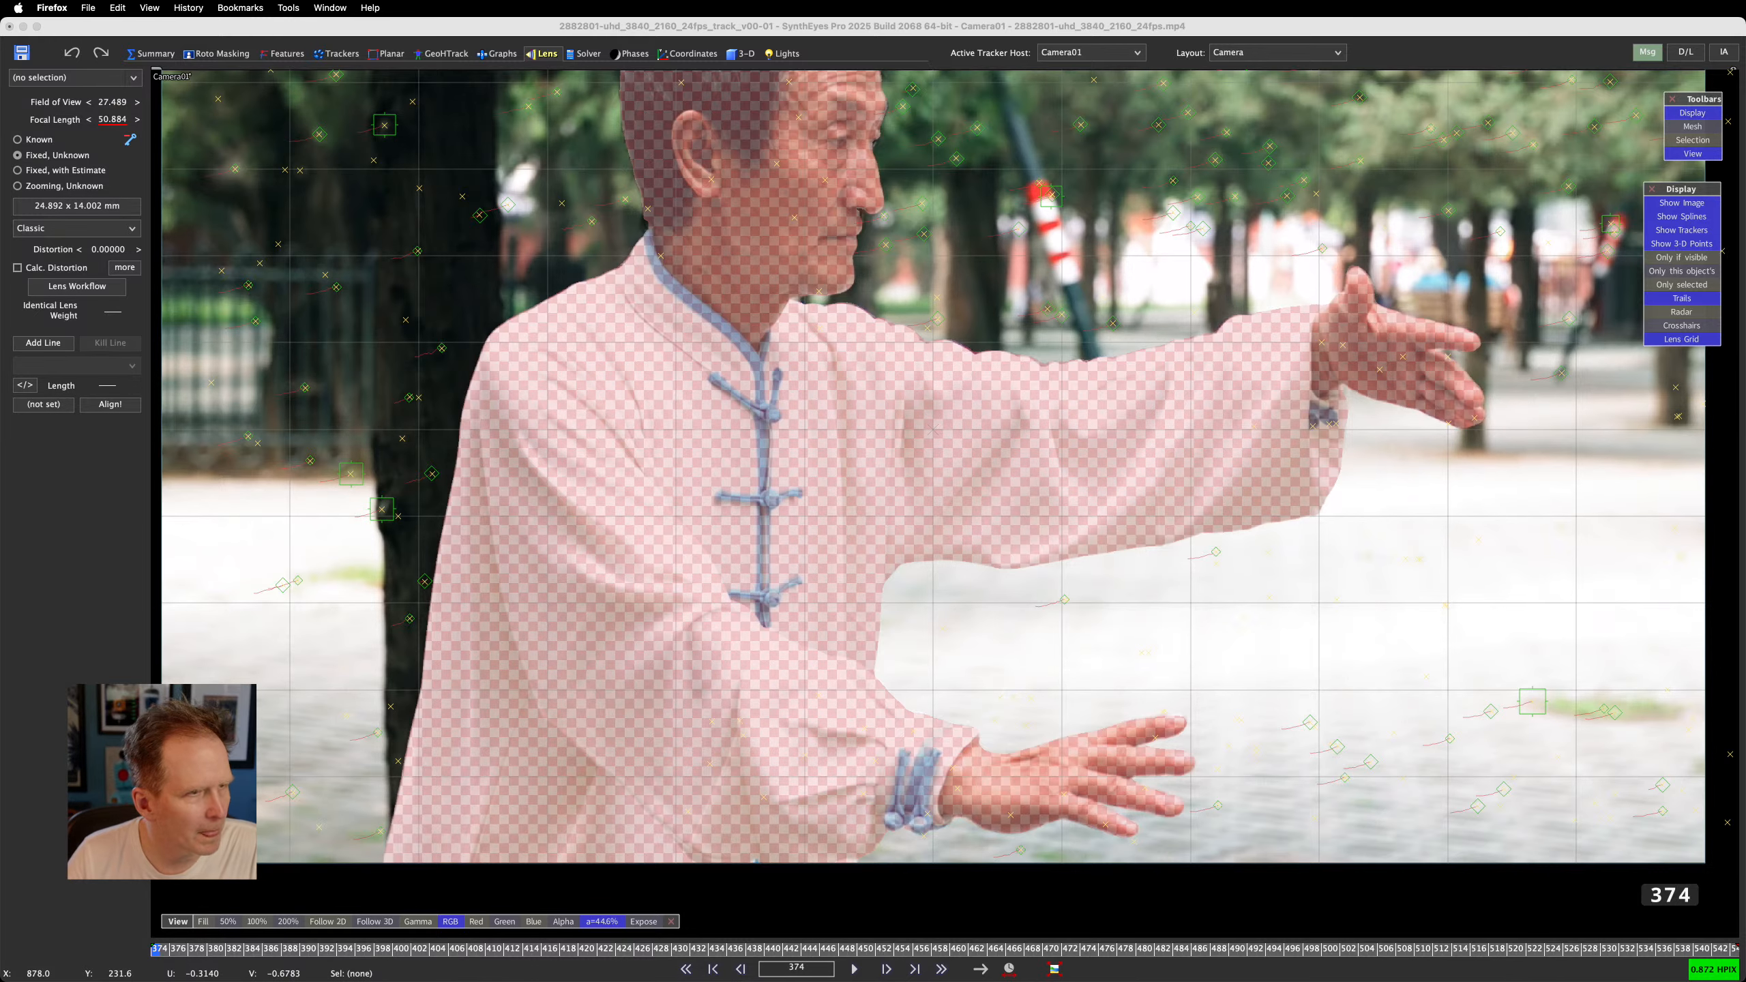
{"action": "left_click_drag", "start_coordinate": [2, 113], "coordinate": [780, 95]}
{"action": "left_click", "coordinate": [939, 628]}
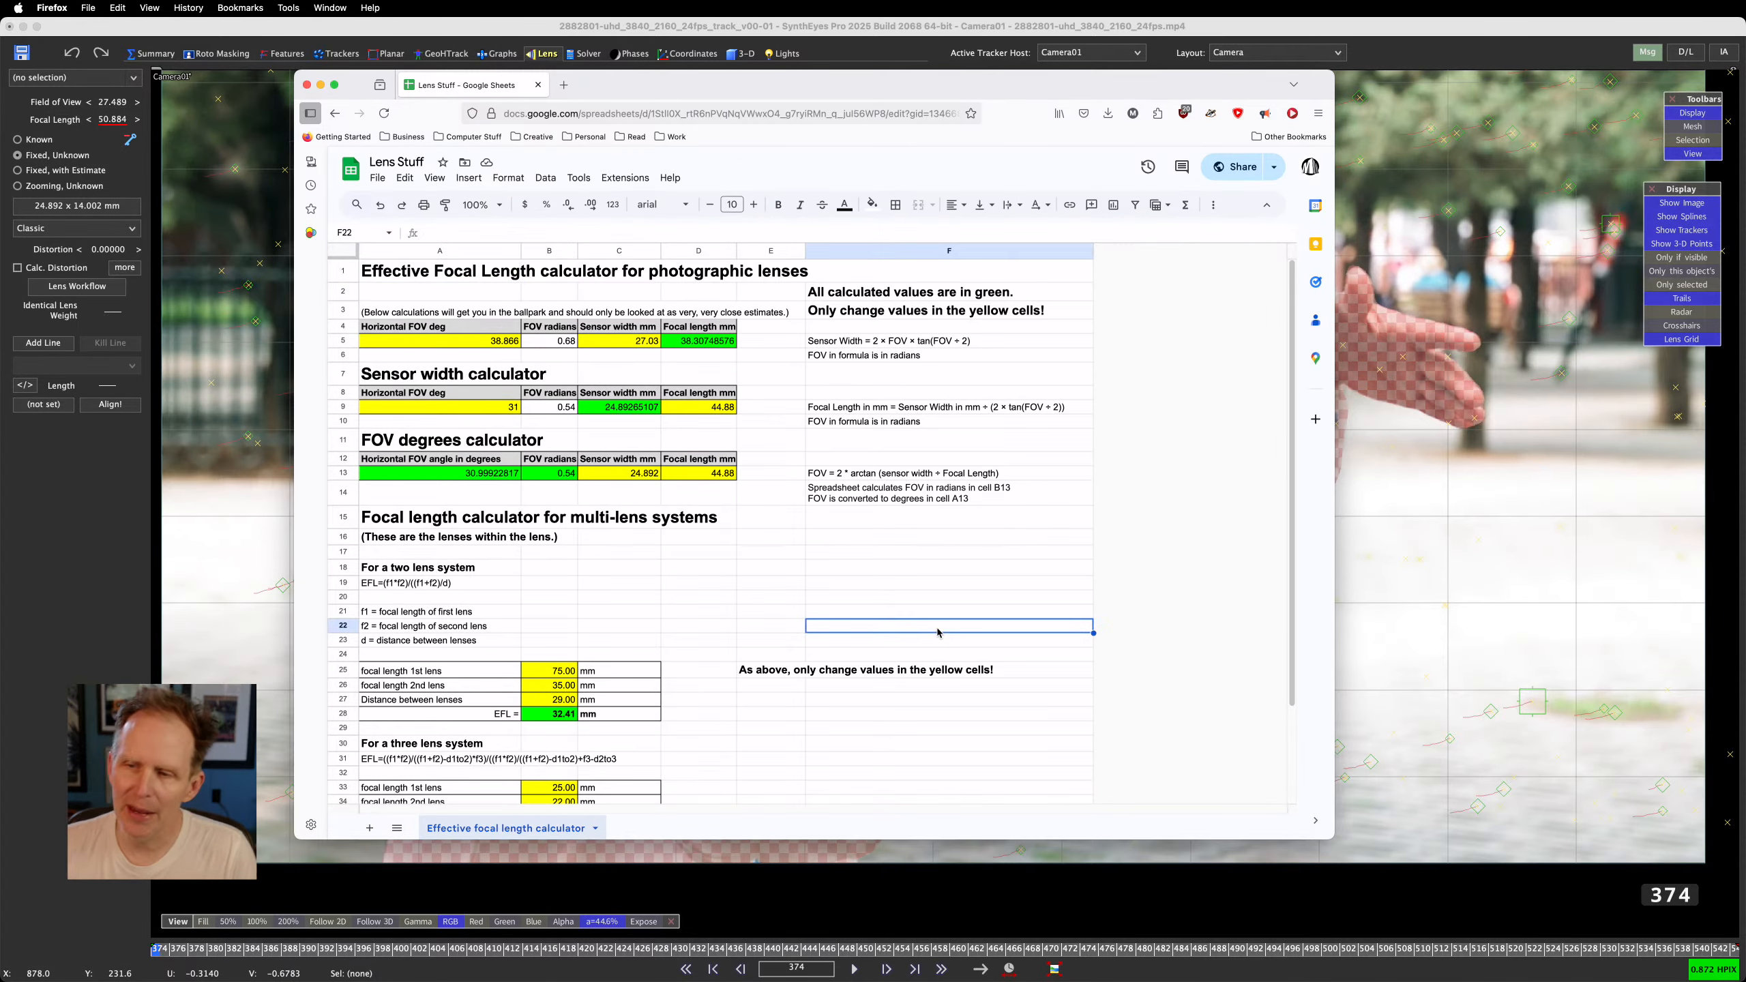
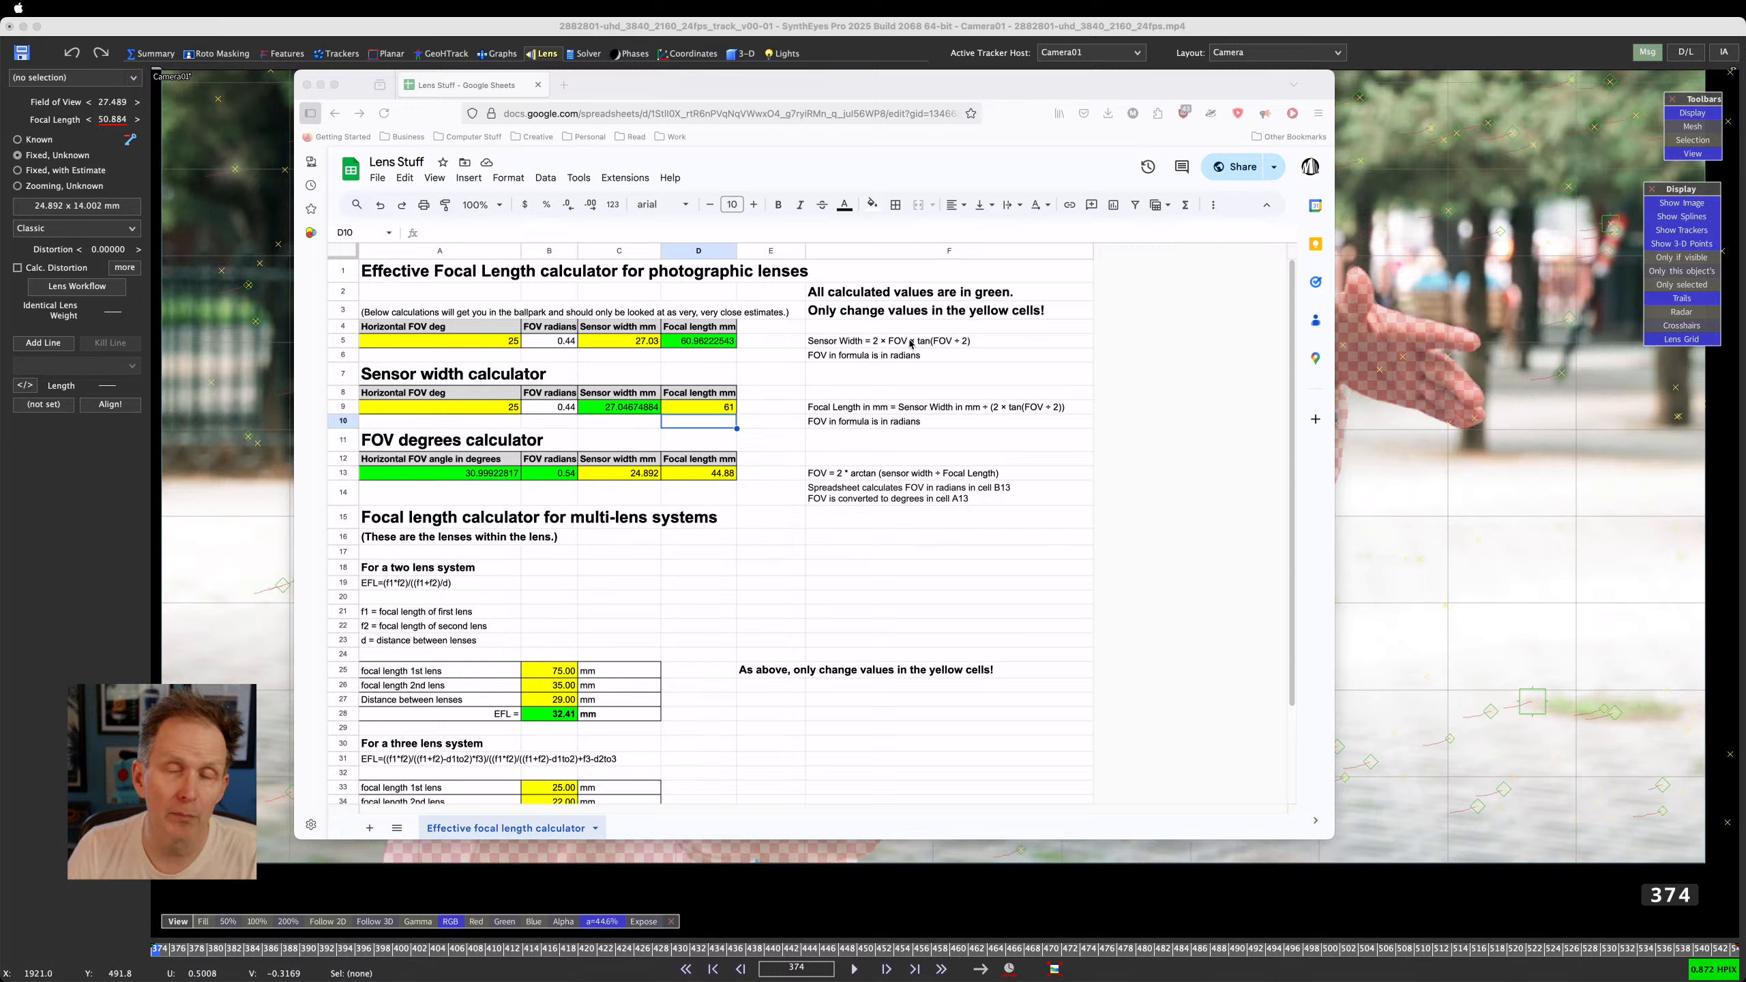
{"action": "left_click", "coordinate": [878, 352]}
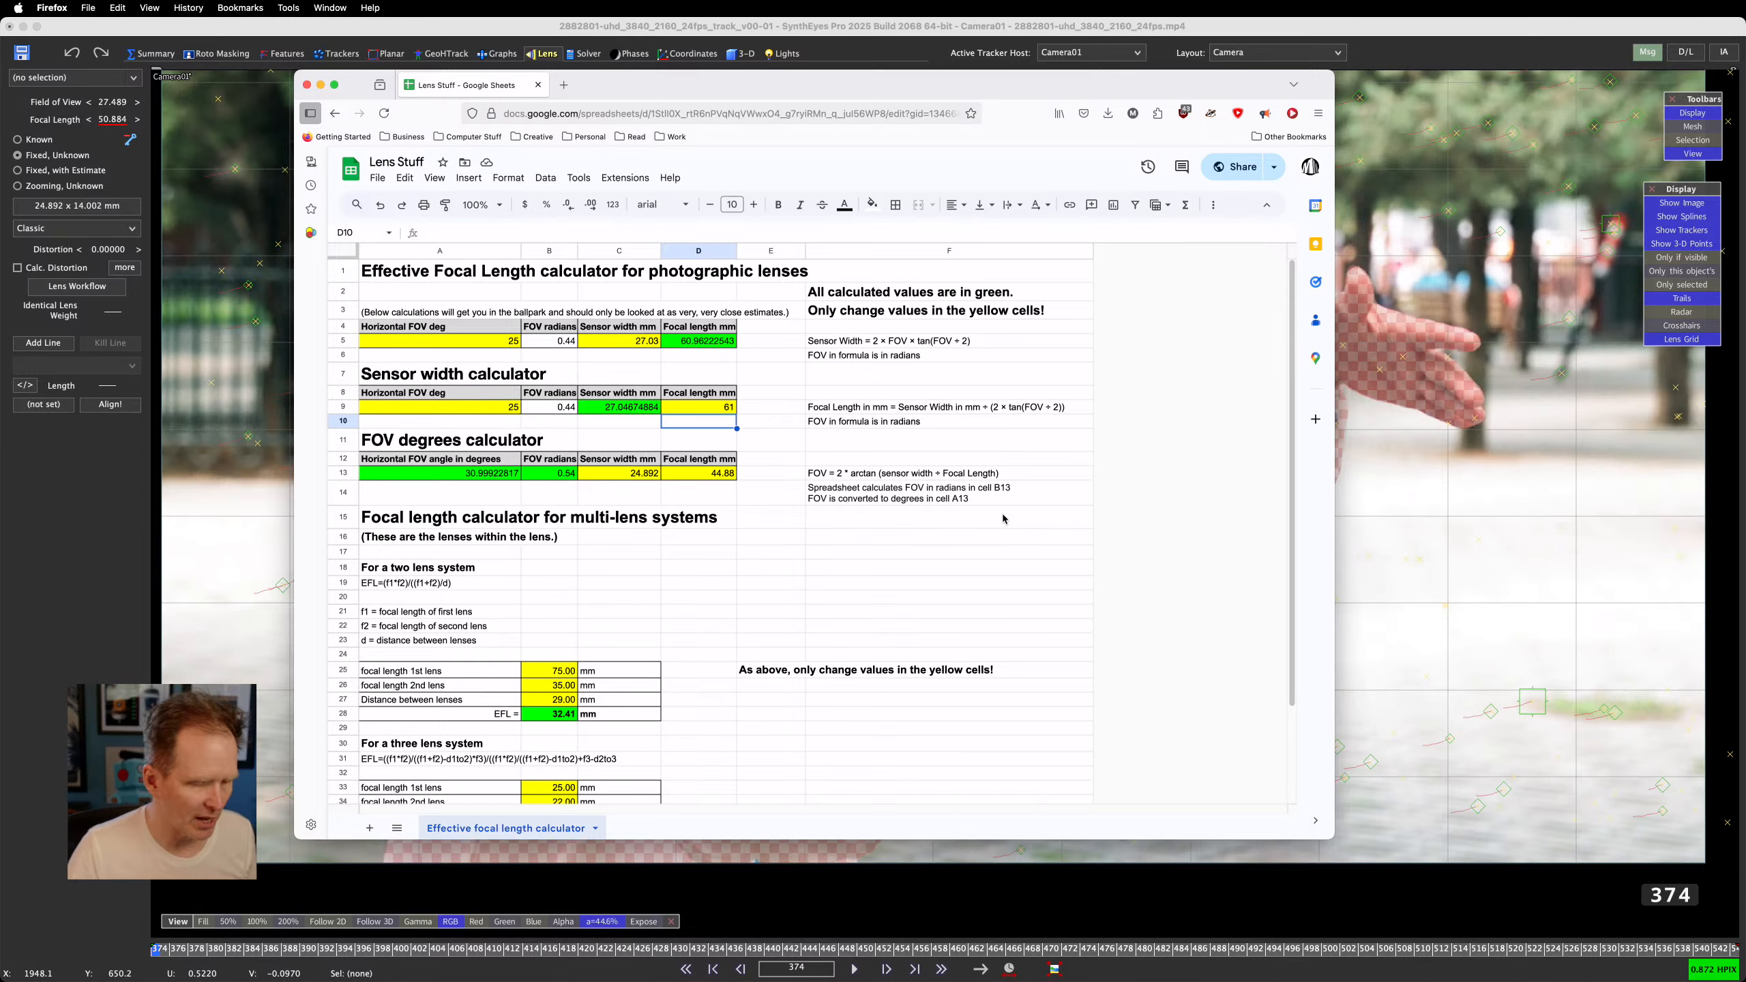
{"action": "left_click", "coordinate": [42, 684]}
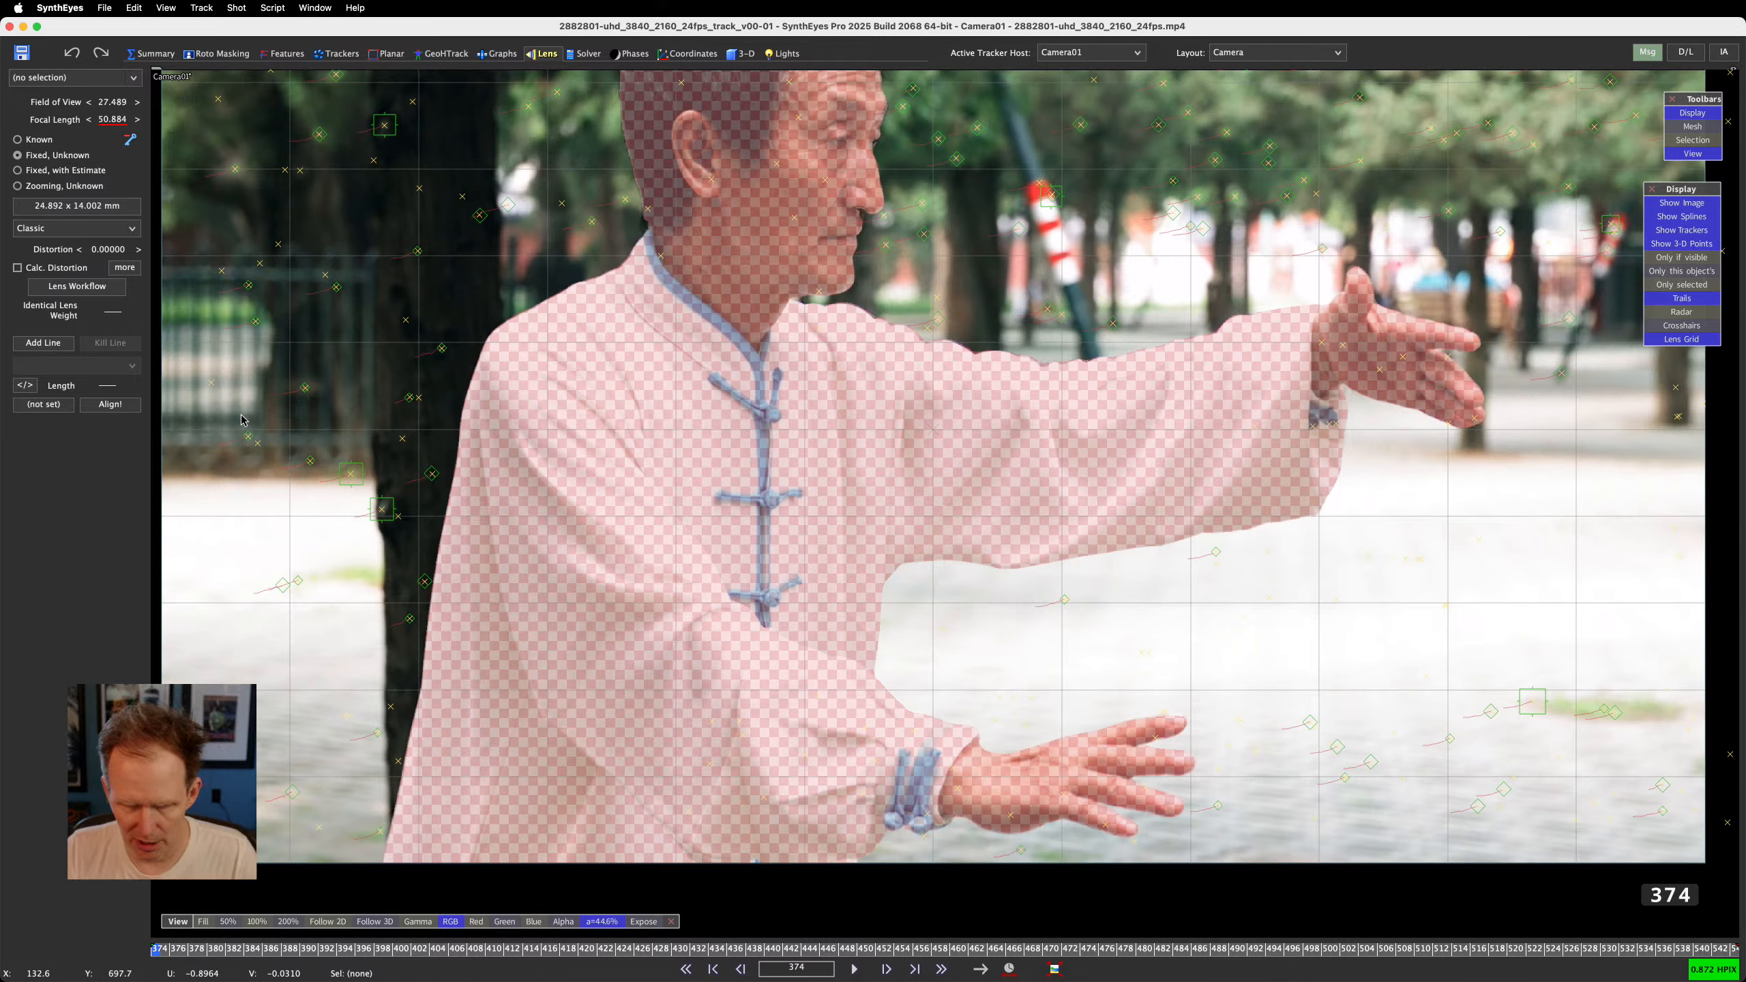
Open Nomad - Anthem.mov in IINA, scrub back through the hand-tracking wireframe shot to examine it, and close the video
{"action": "key", "text": "super+Tab"}
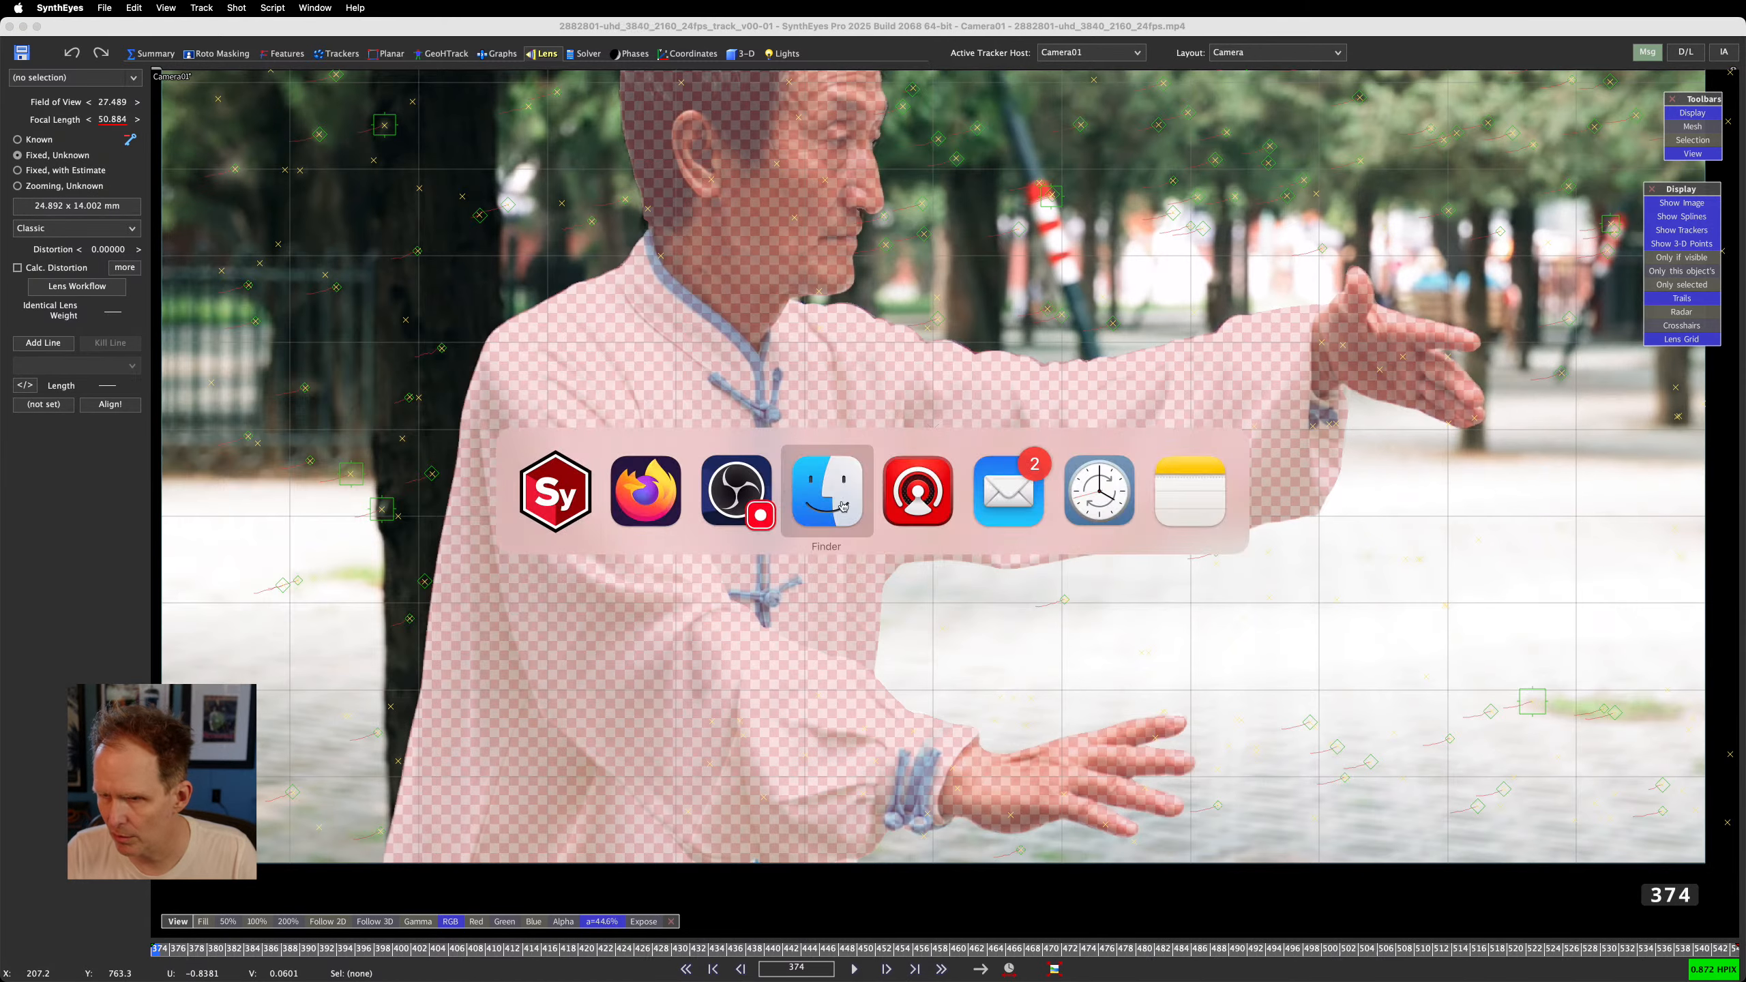
{"action": "left_click", "coordinate": [787, 494]}
{"action": "key", "text": "super+w"}
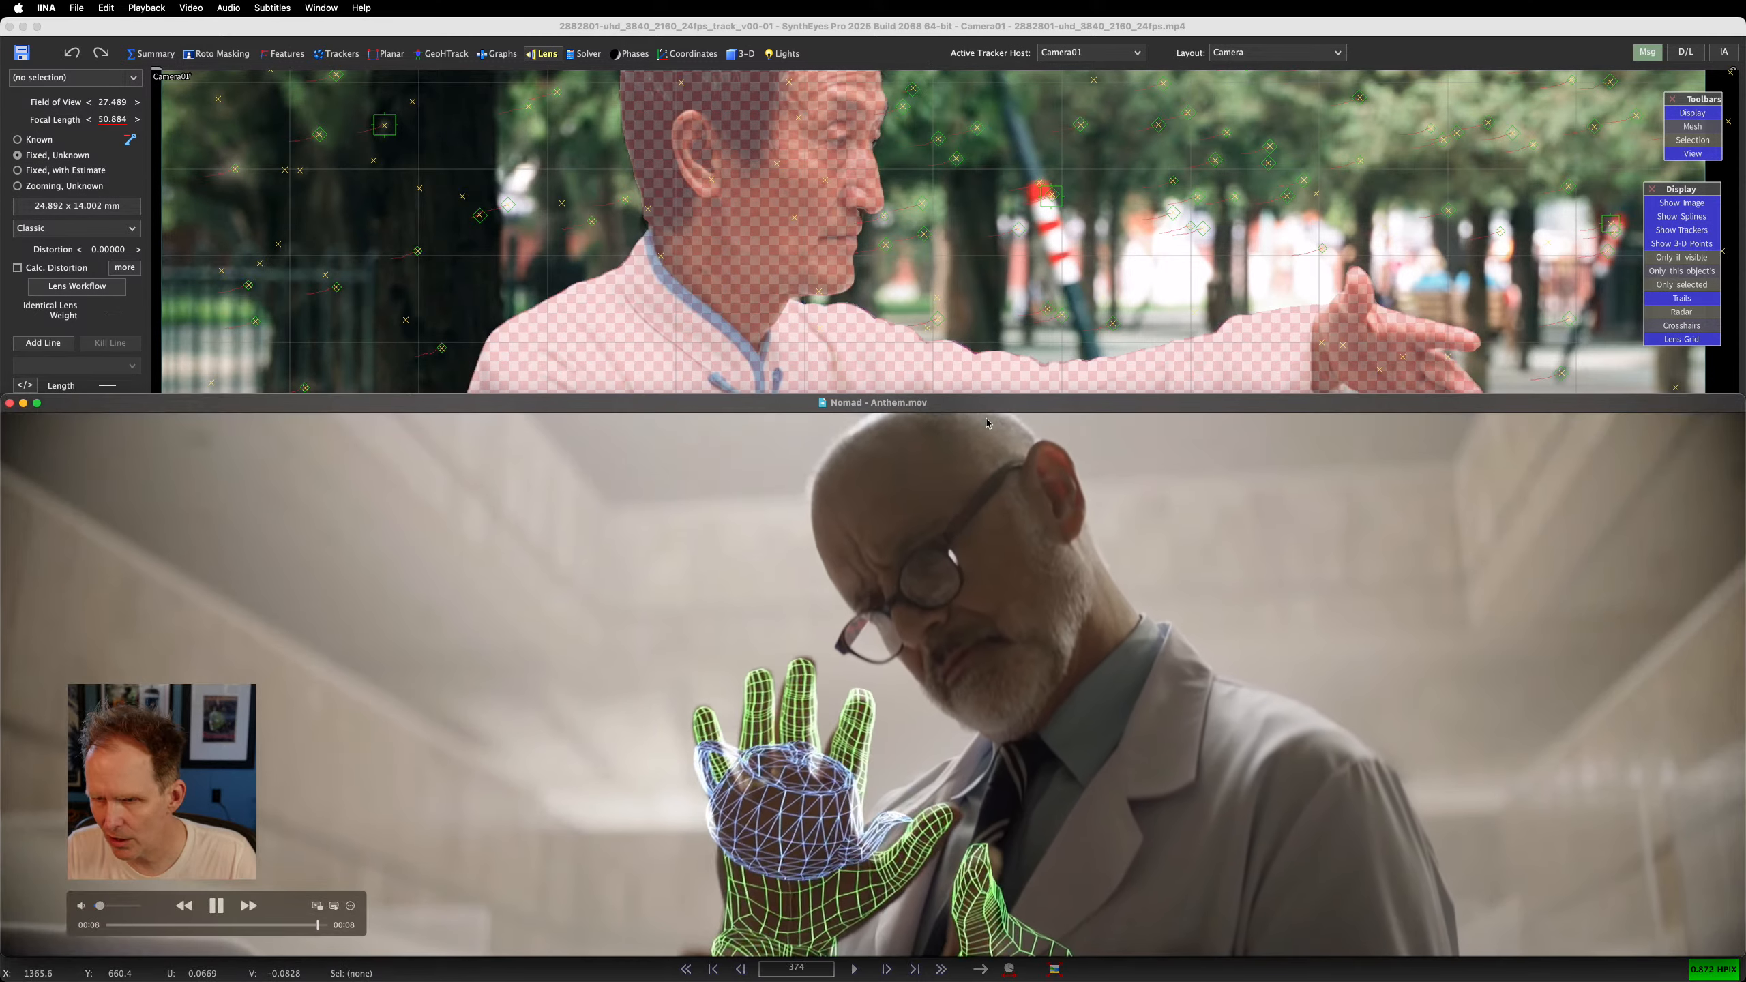
{"action": "left_click_drag", "start_coordinate": [980, 375], "coordinate": [979, 157]}
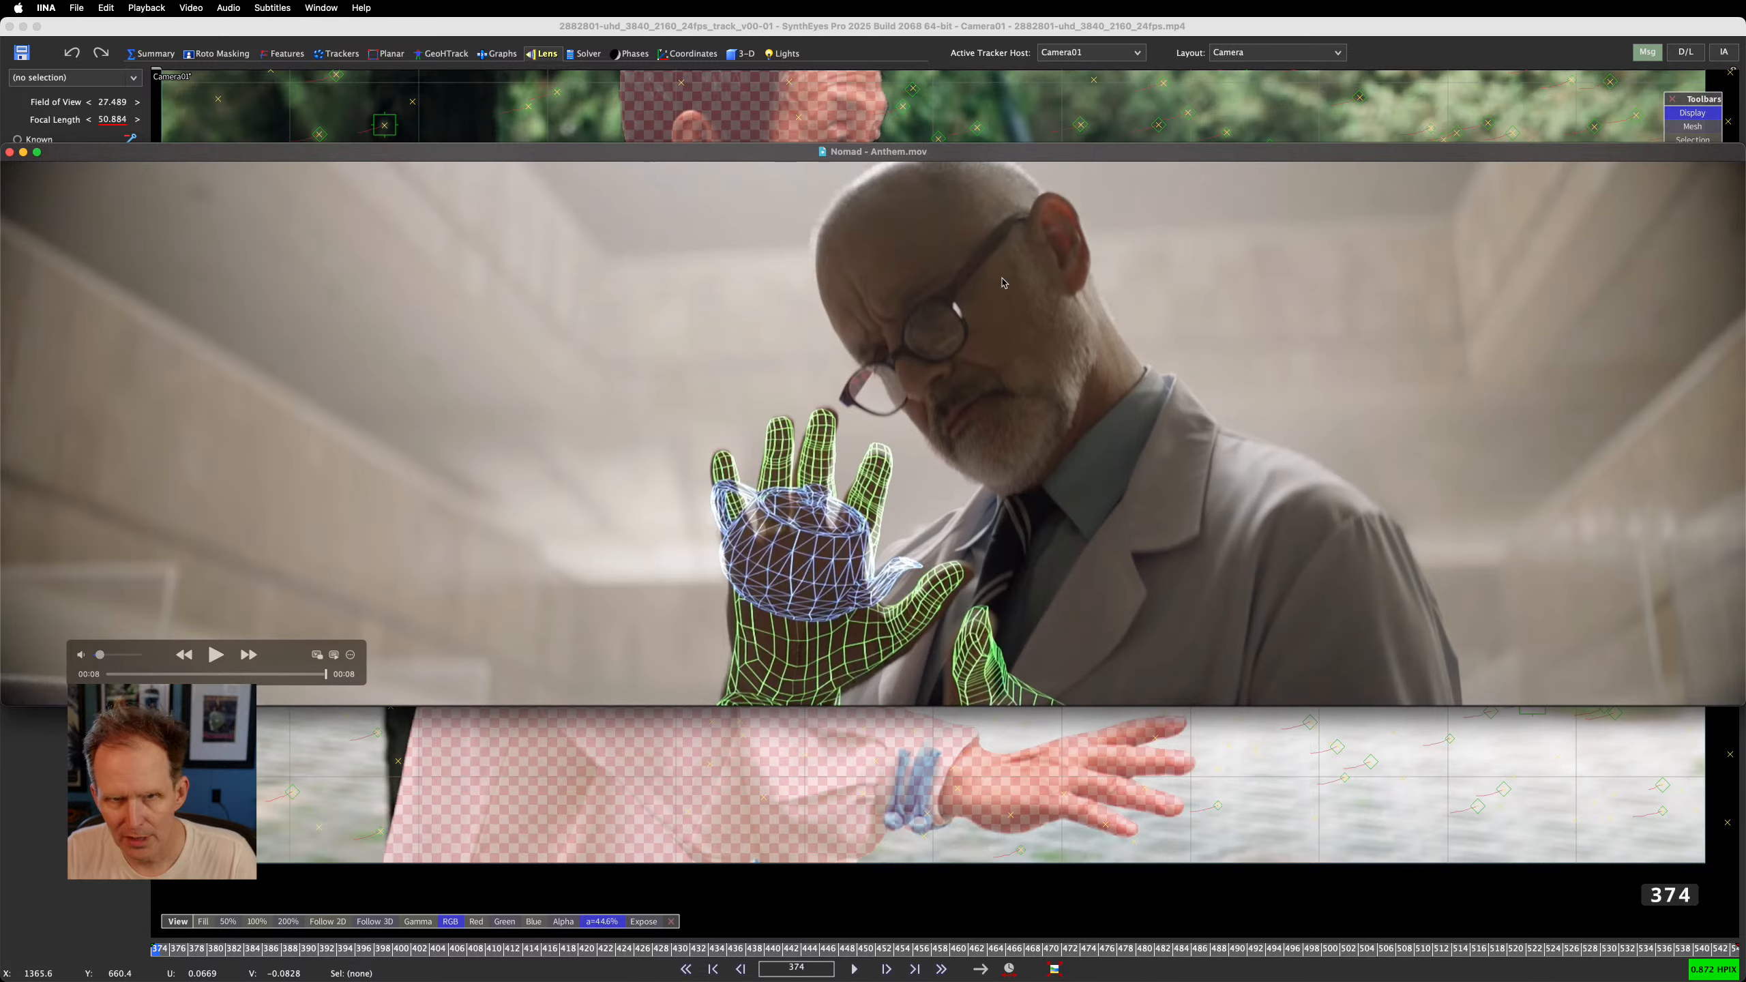
{"action": "left_click_drag", "start_coordinate": [327, 673], "coordinate": [264, 677]}
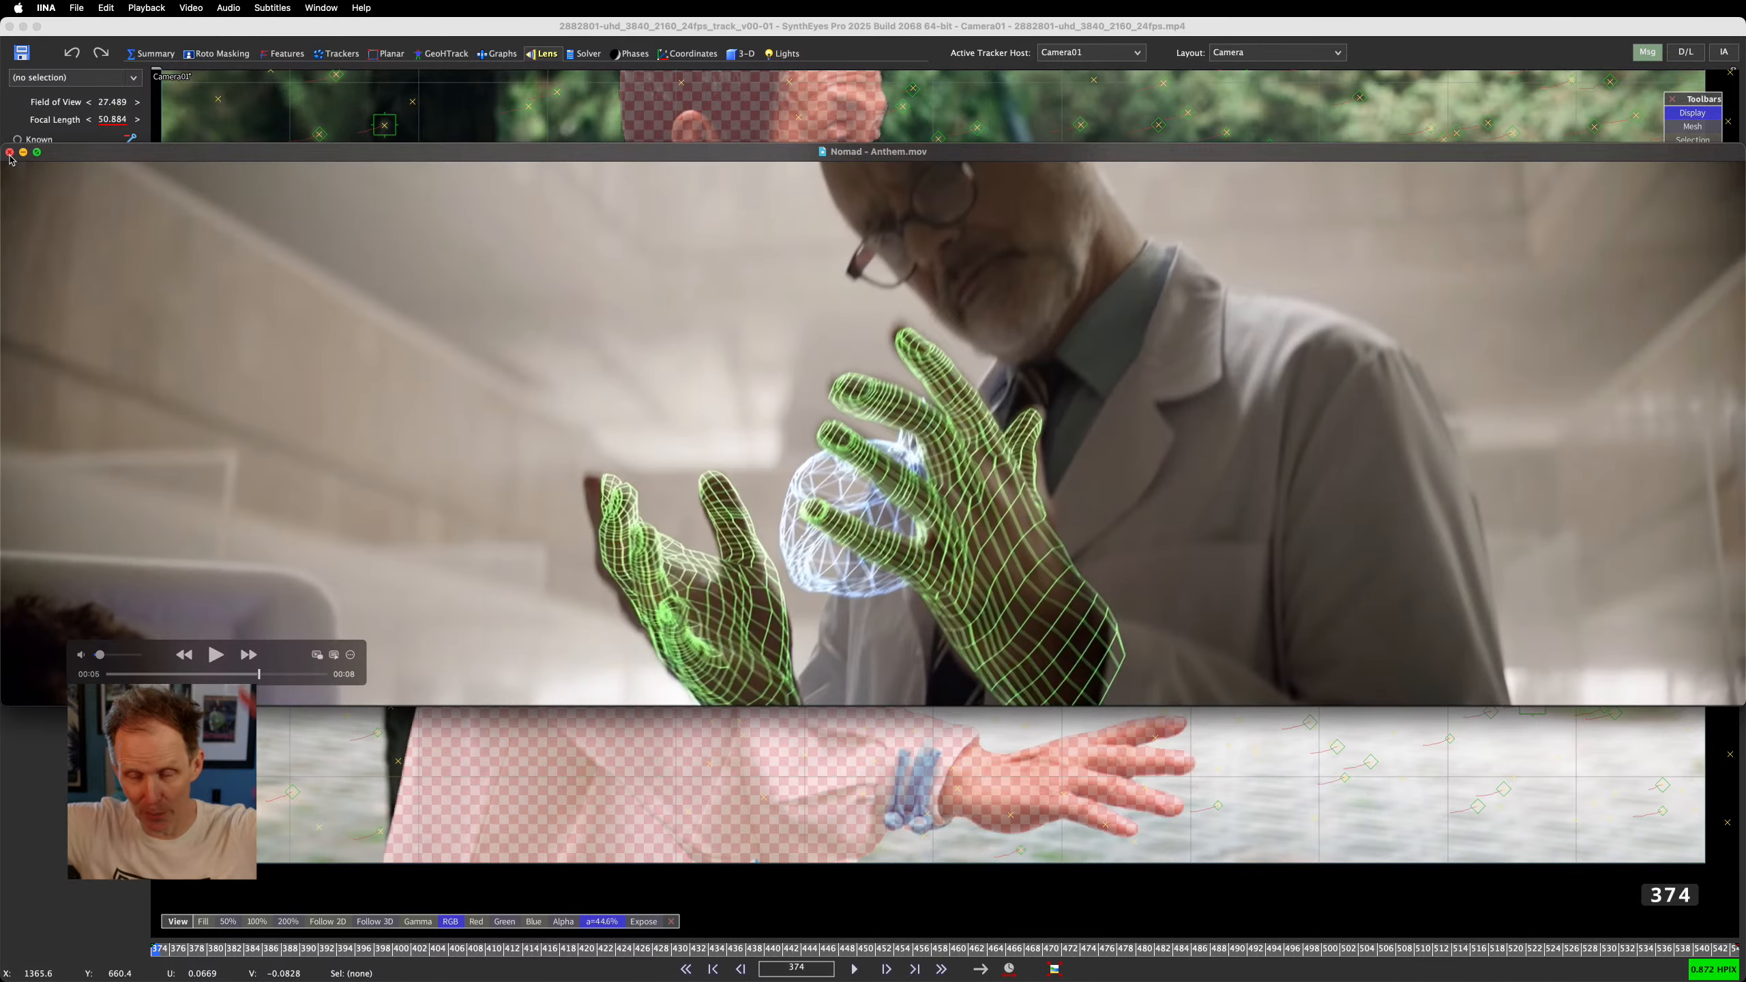
{"action": "left_click", "coordinate": [9, 153]}
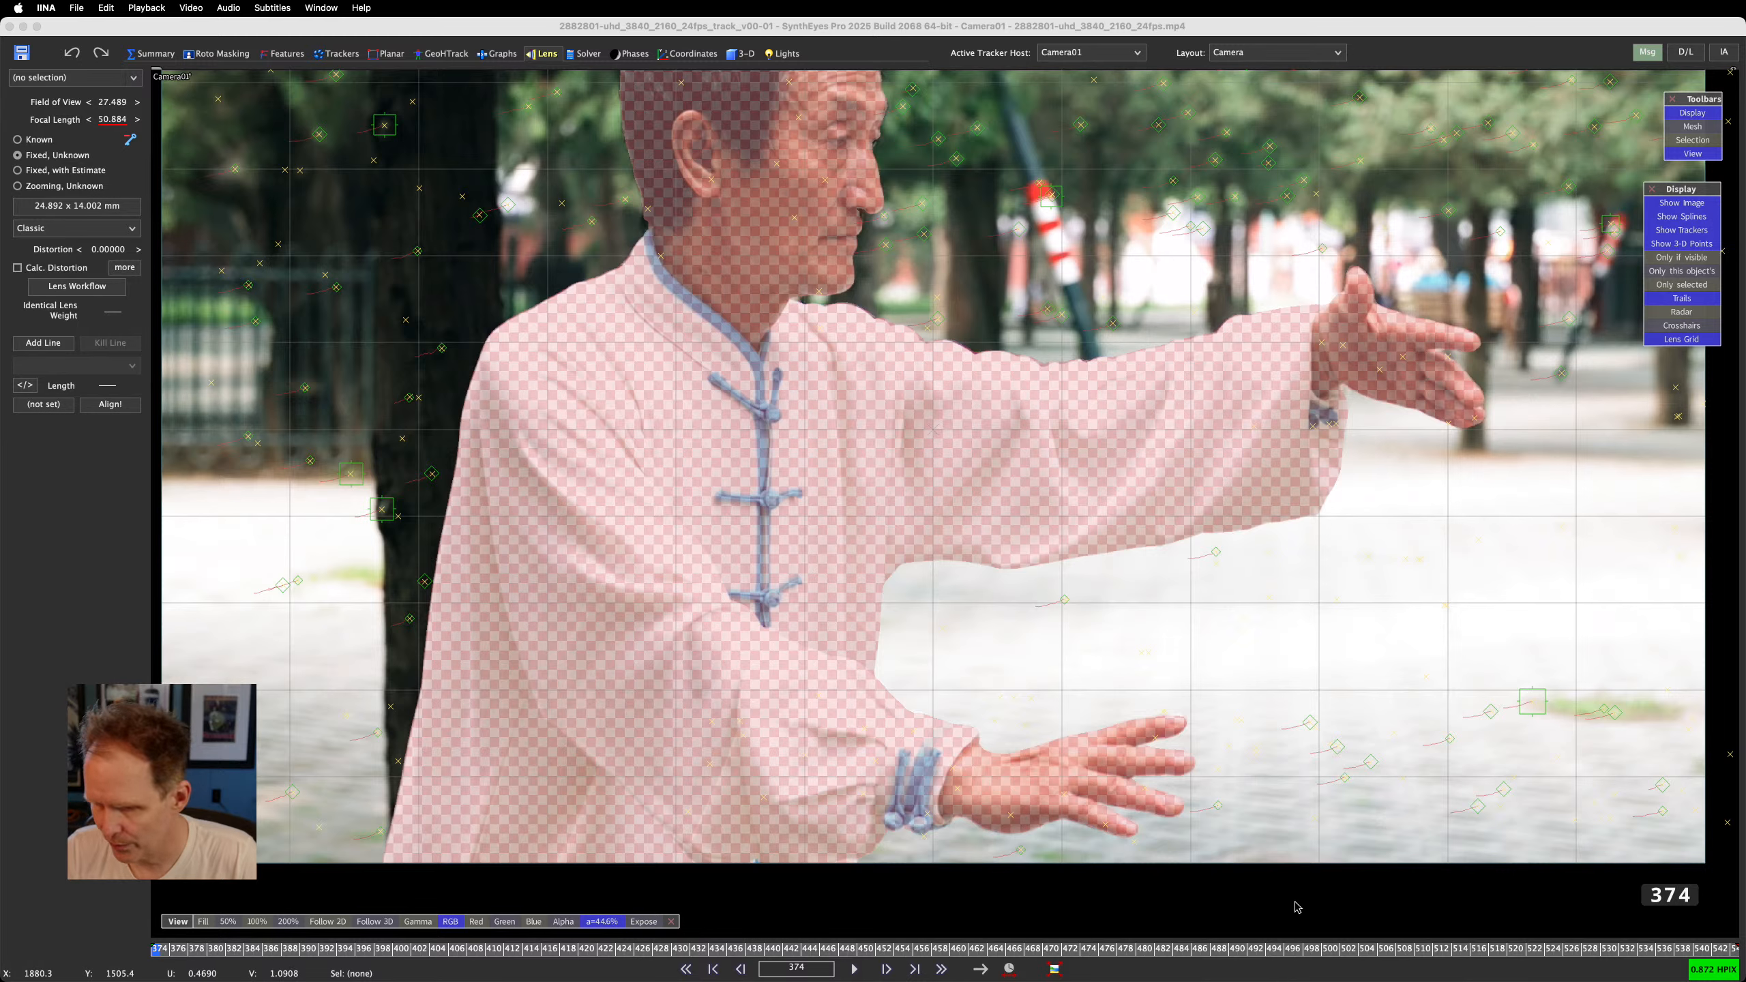
Hide the mask overlay on the man by setting its alpha to 0%, and return to the tracker view
{"action": "left_click_drag", "start_coordinate": [1244, 950], "coordinate": [82, 904]}
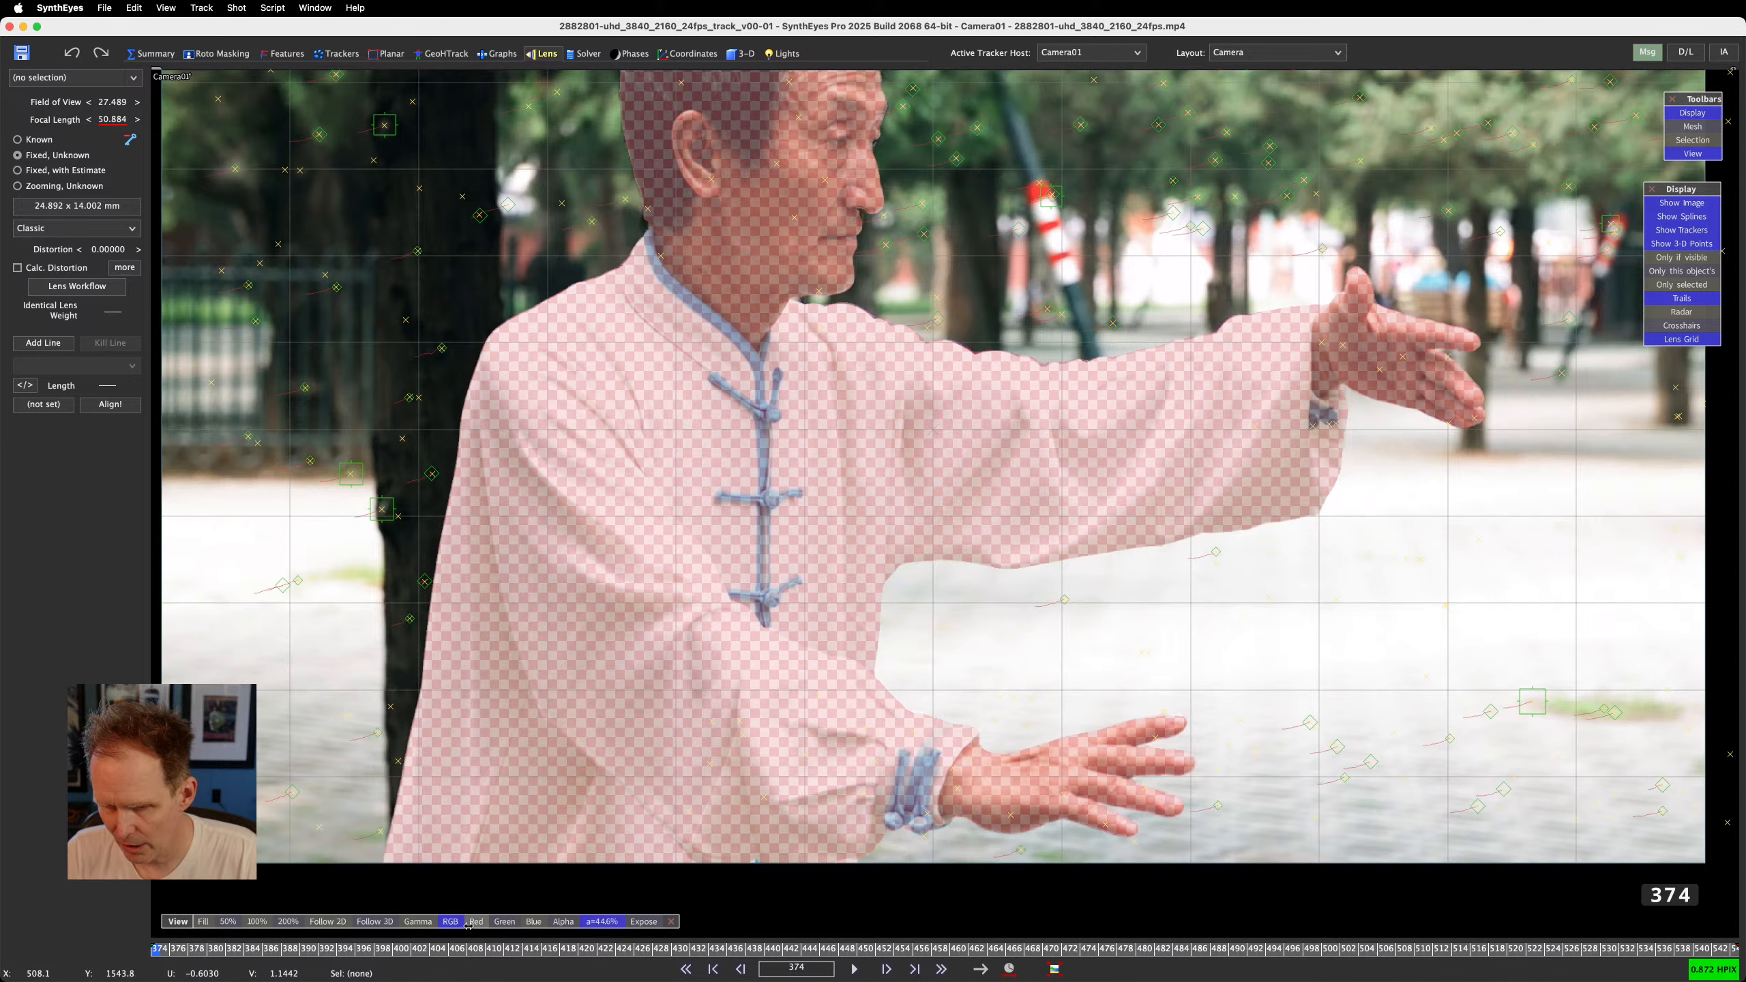
{"action": "left_click", "coordinate": [617, 922]}
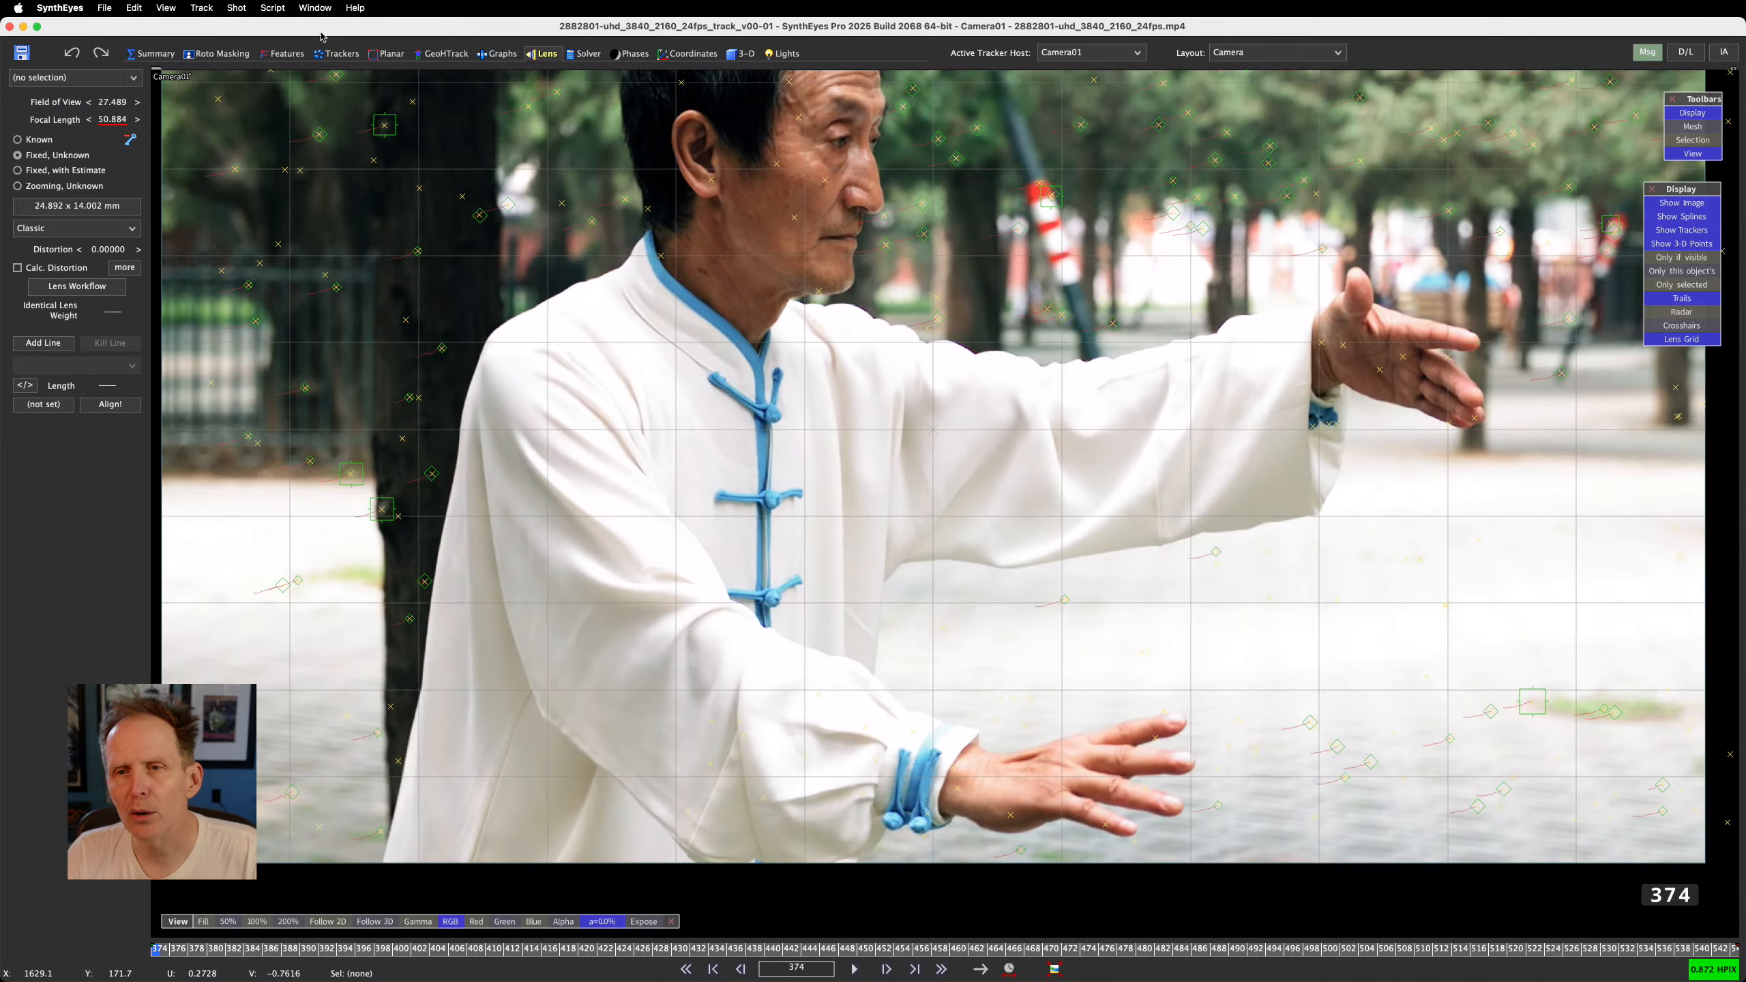
{"action": "left_click", "coordinate": [337, 54]}
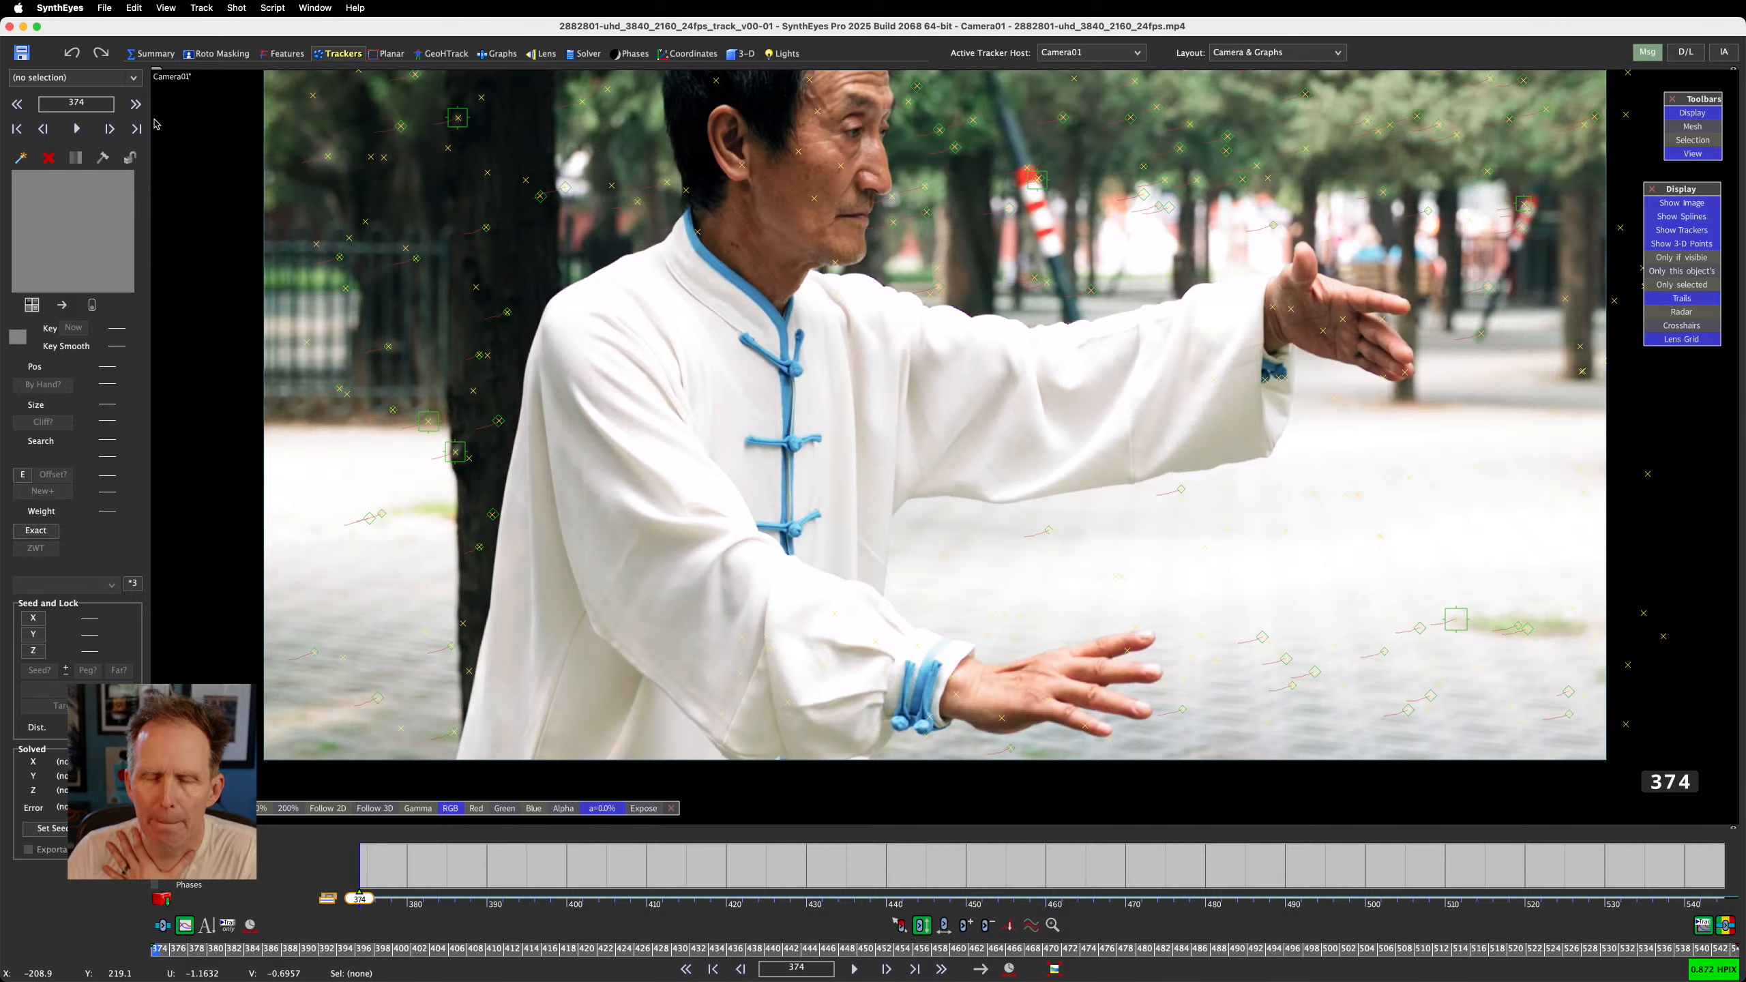
Select the stray tracker directly in front of the camera in the Left 3-D view, and show it in the tracker view
{"action": "left_click", "coordinate": [746, 54]}
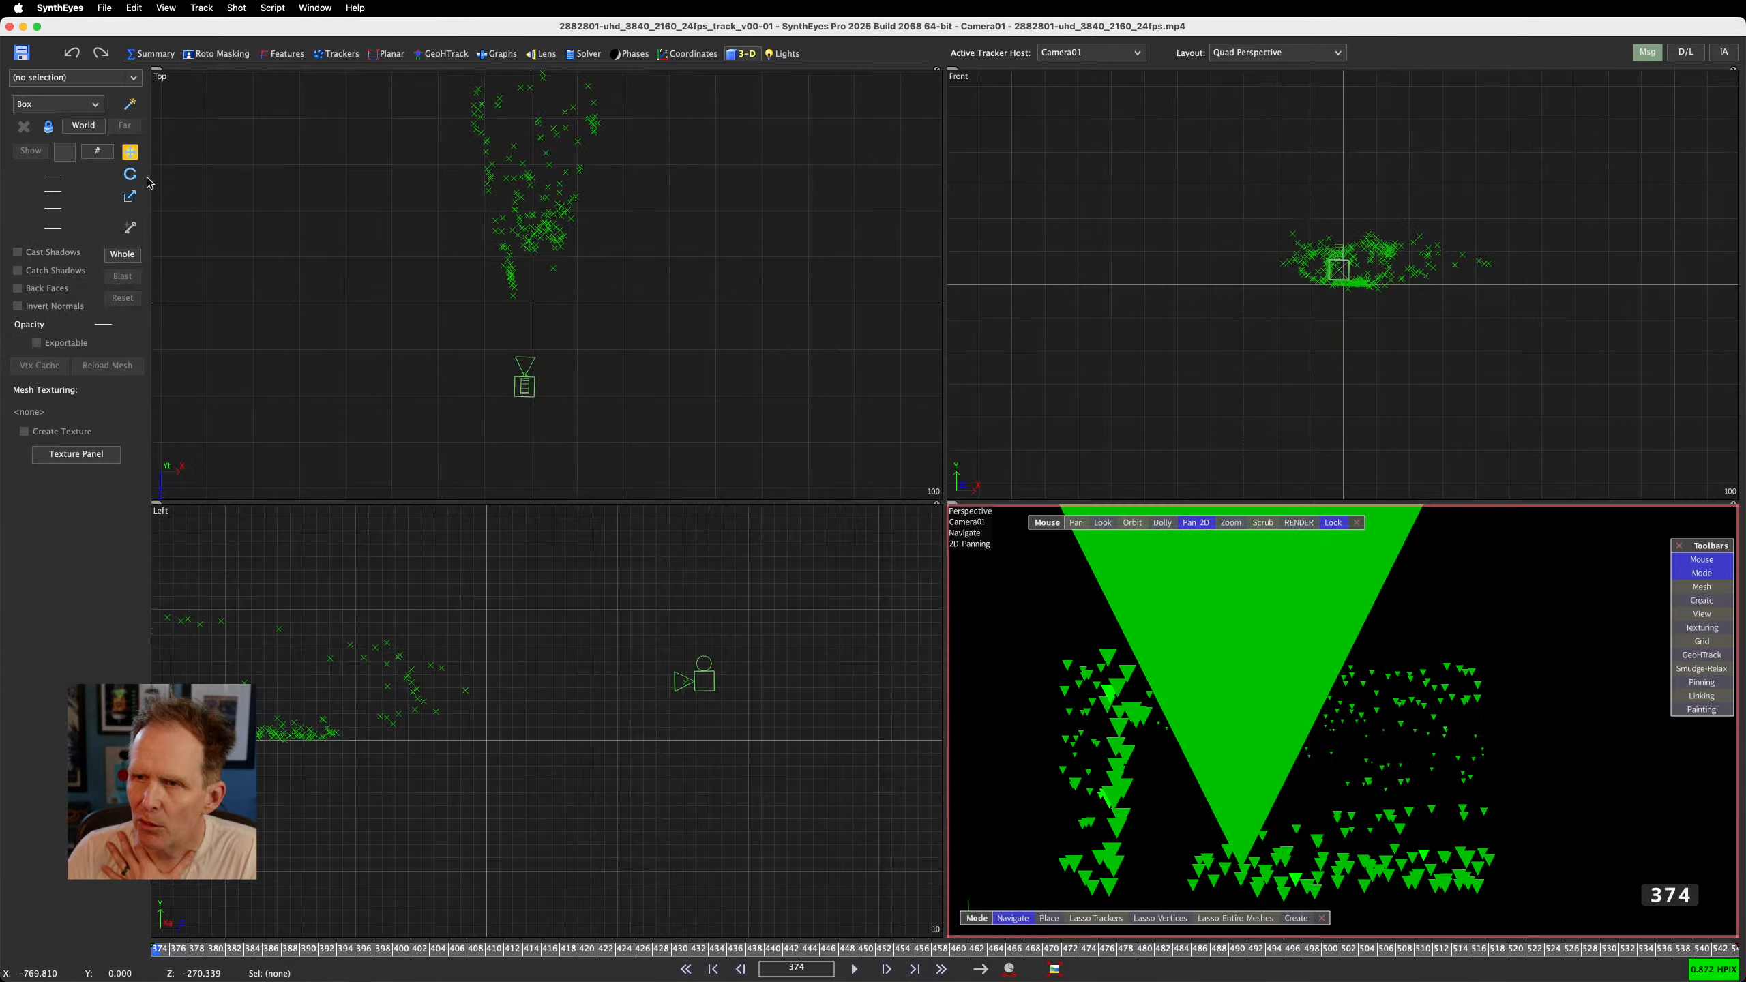
{"action": "left_click", "coordinate": [92, 110]}
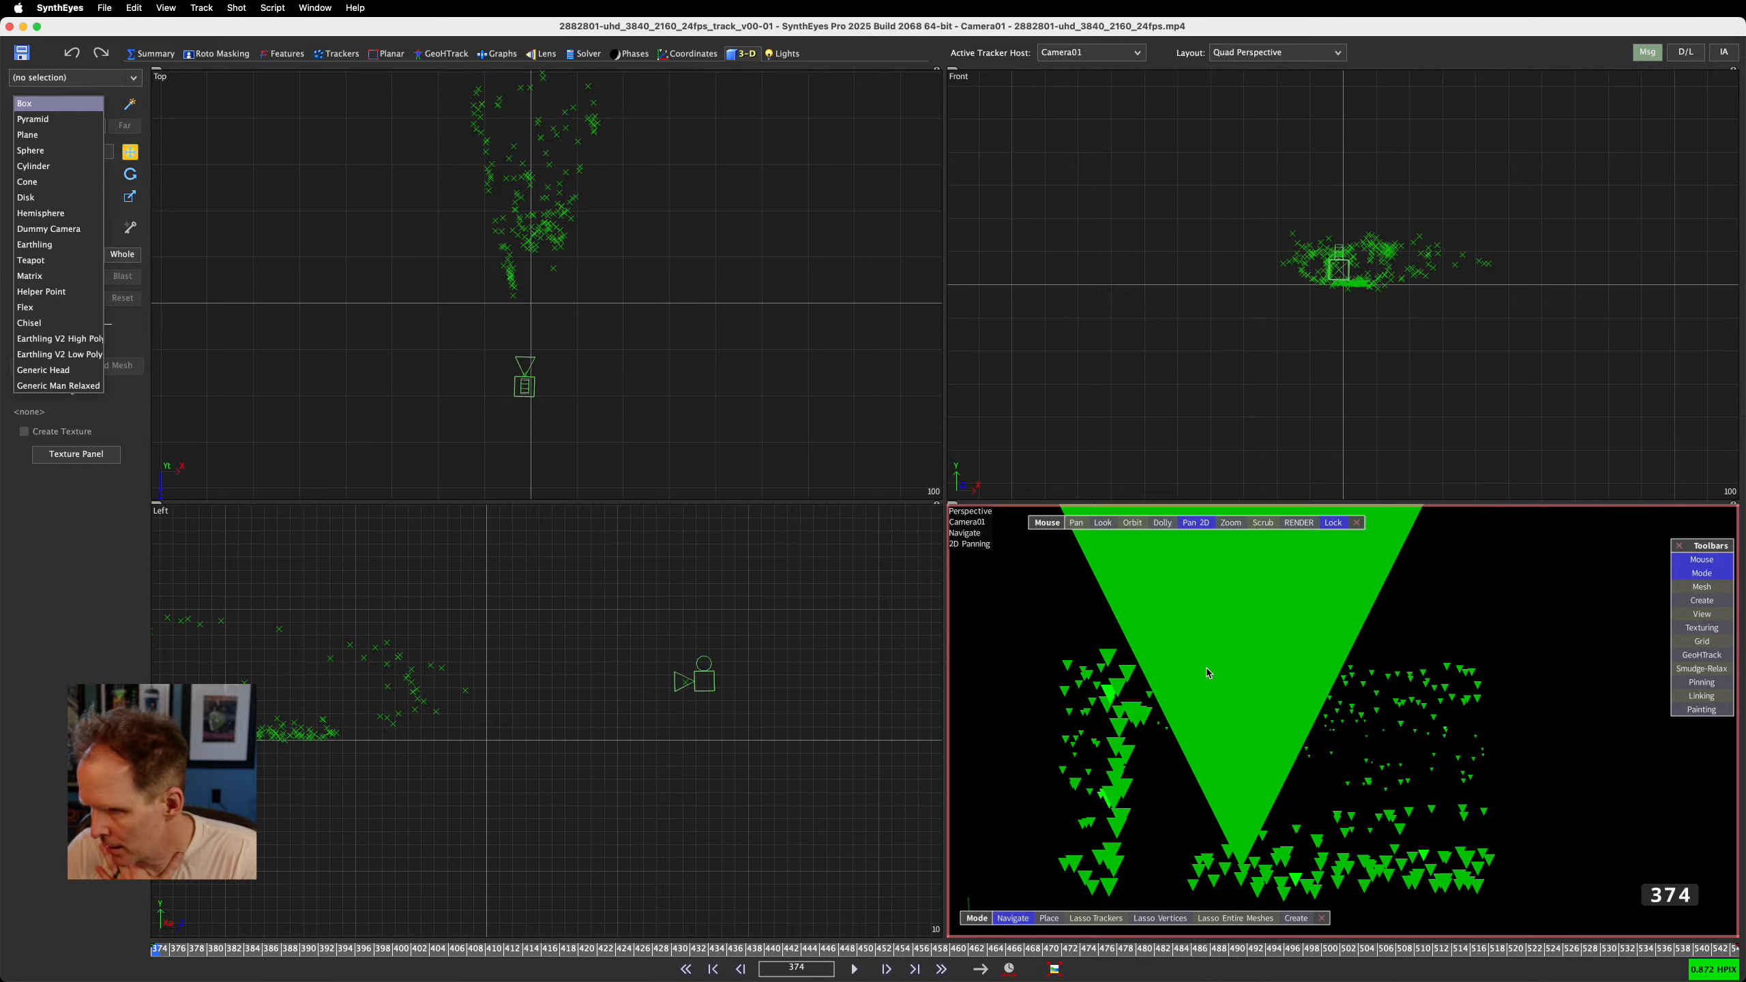
{"action": "left_click", "coordinate": [685, 681]}
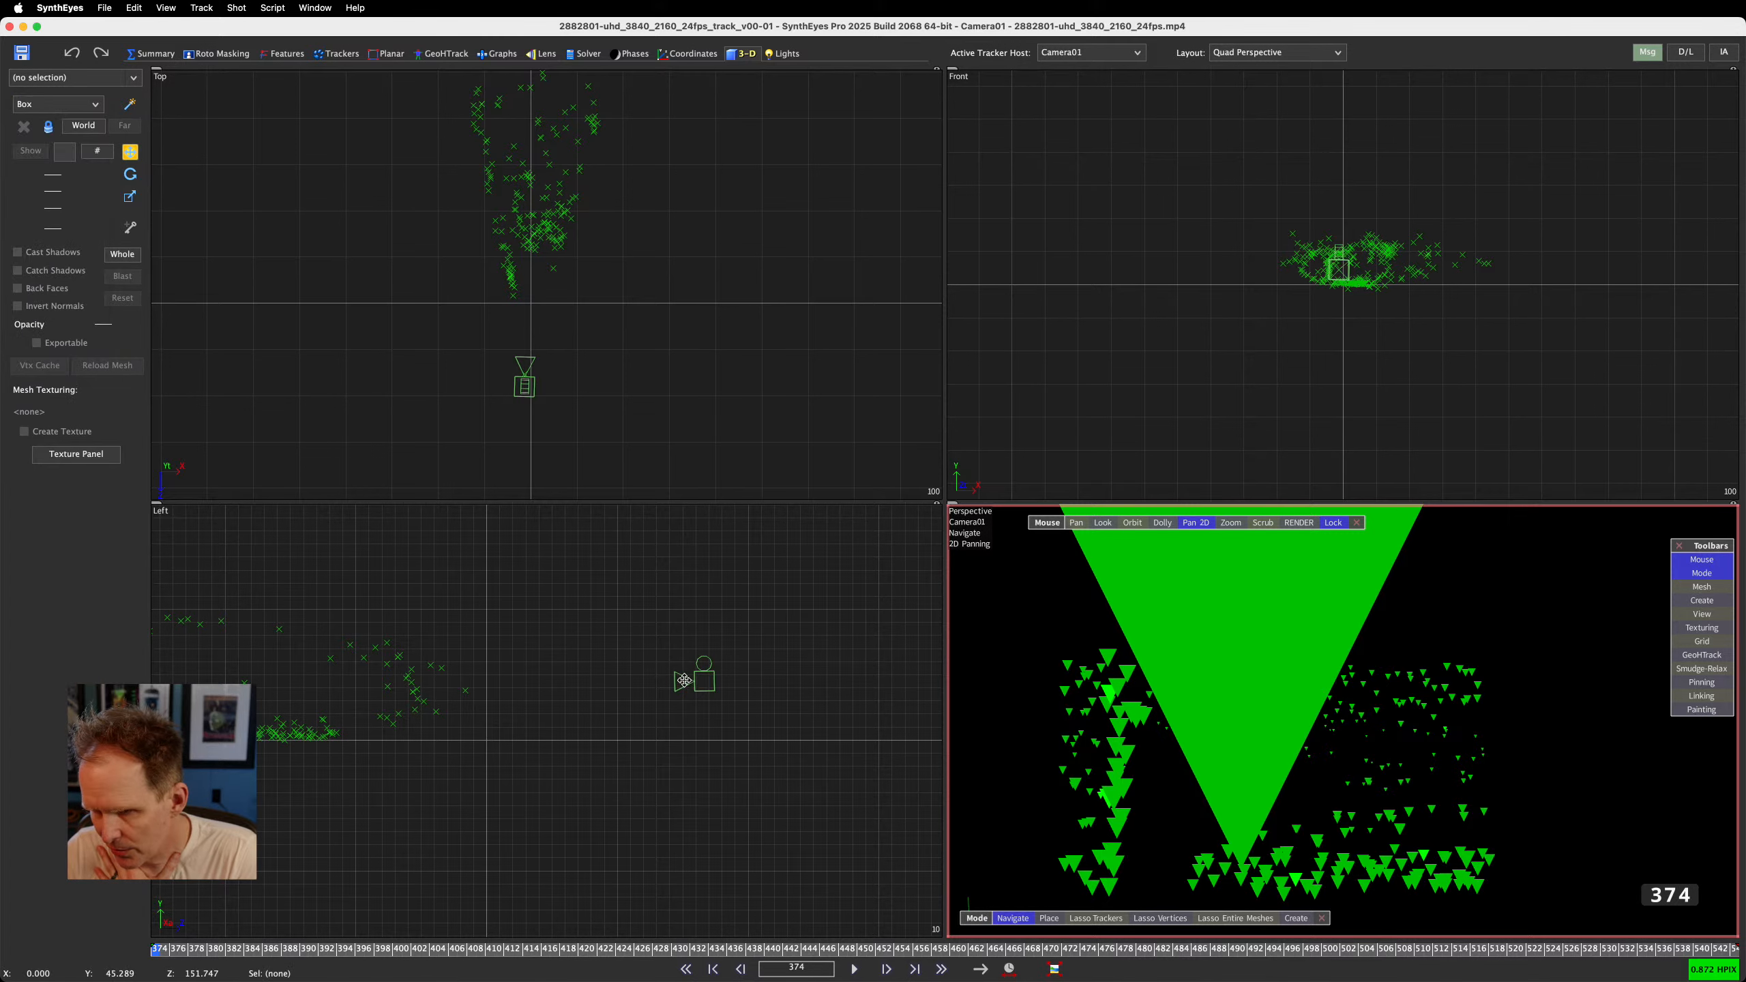
{"action": "left_click", "coordinate": [686, 683]}
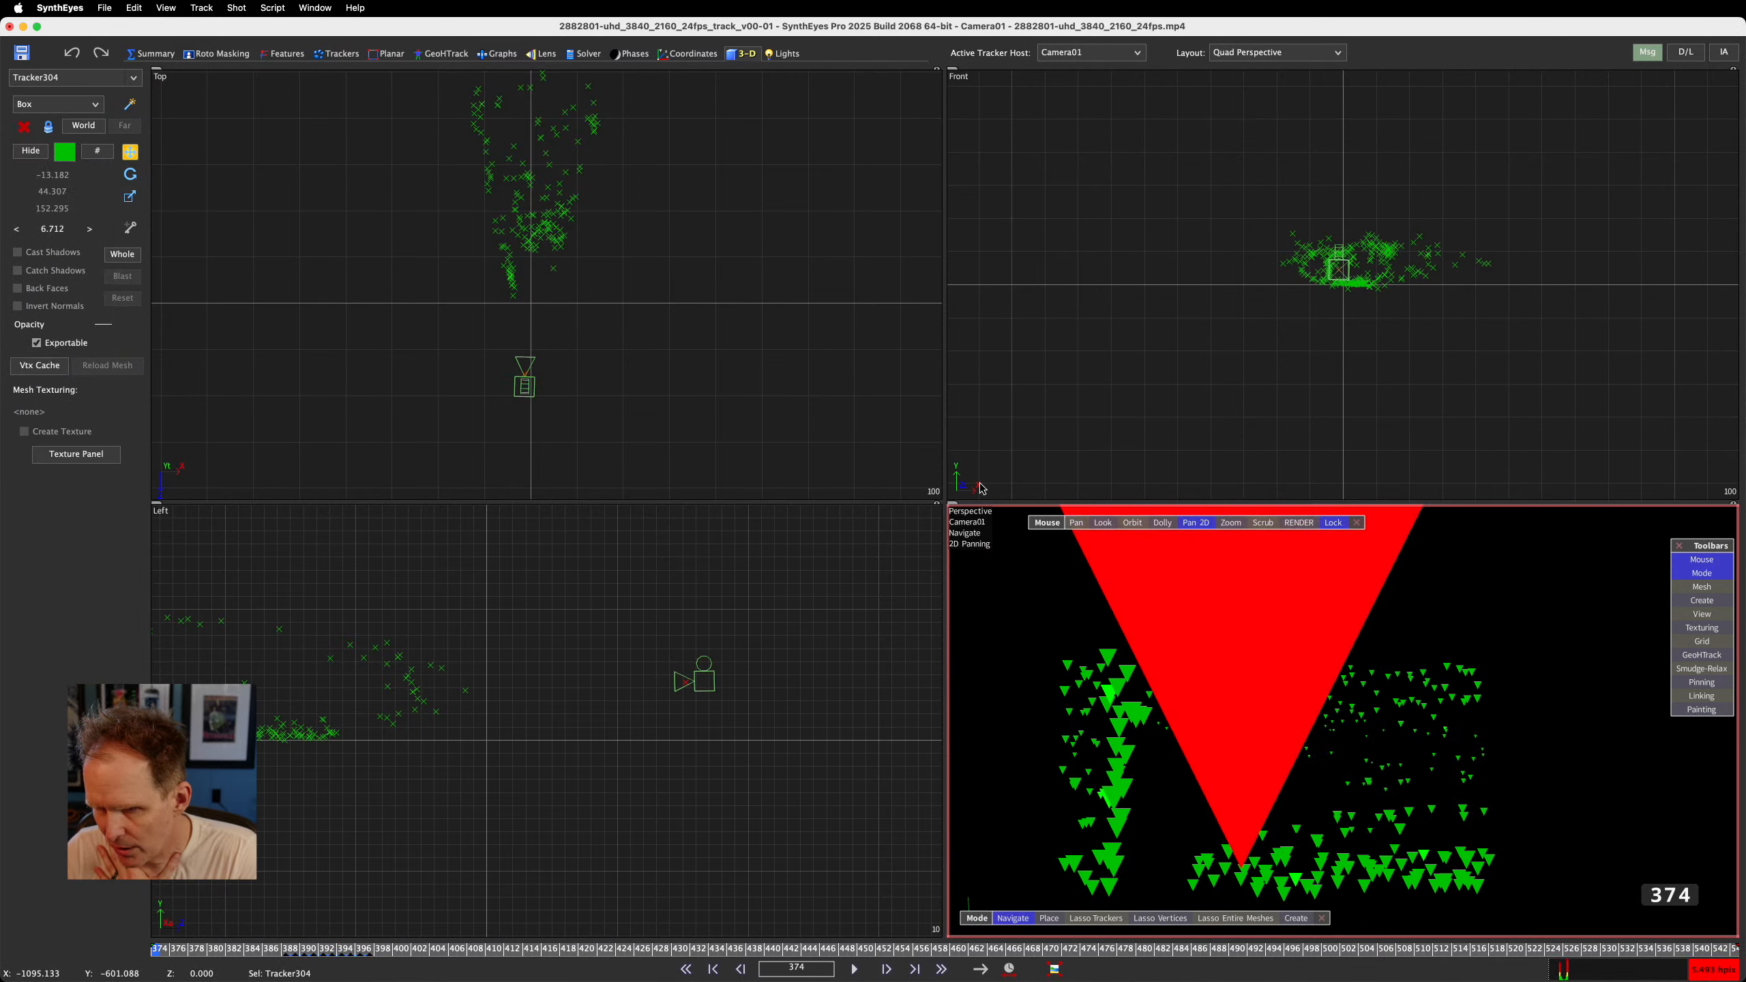
{"action": "left_click", "coordinate": [321, 56]}
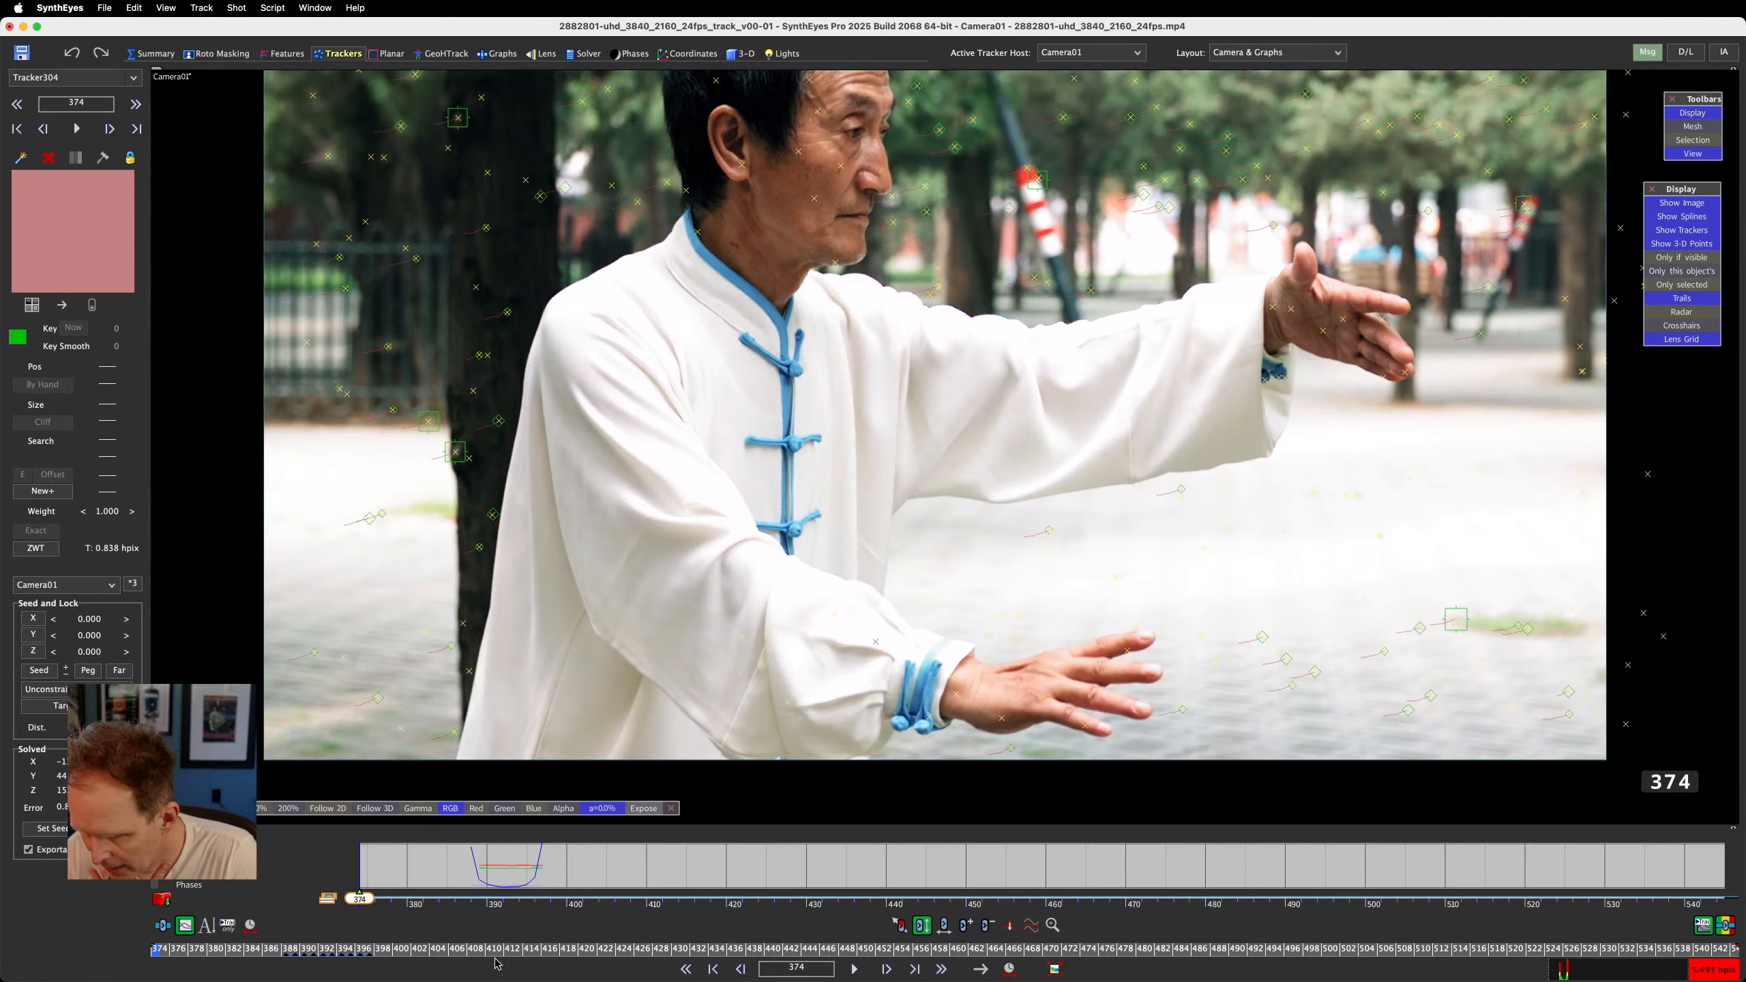
Try deleting the selected stray tracker at frame 380, and undo the deletion
{"action": "left_click_drag", "start_coordinate": [382, 963], "coordinate": [212, 978]}
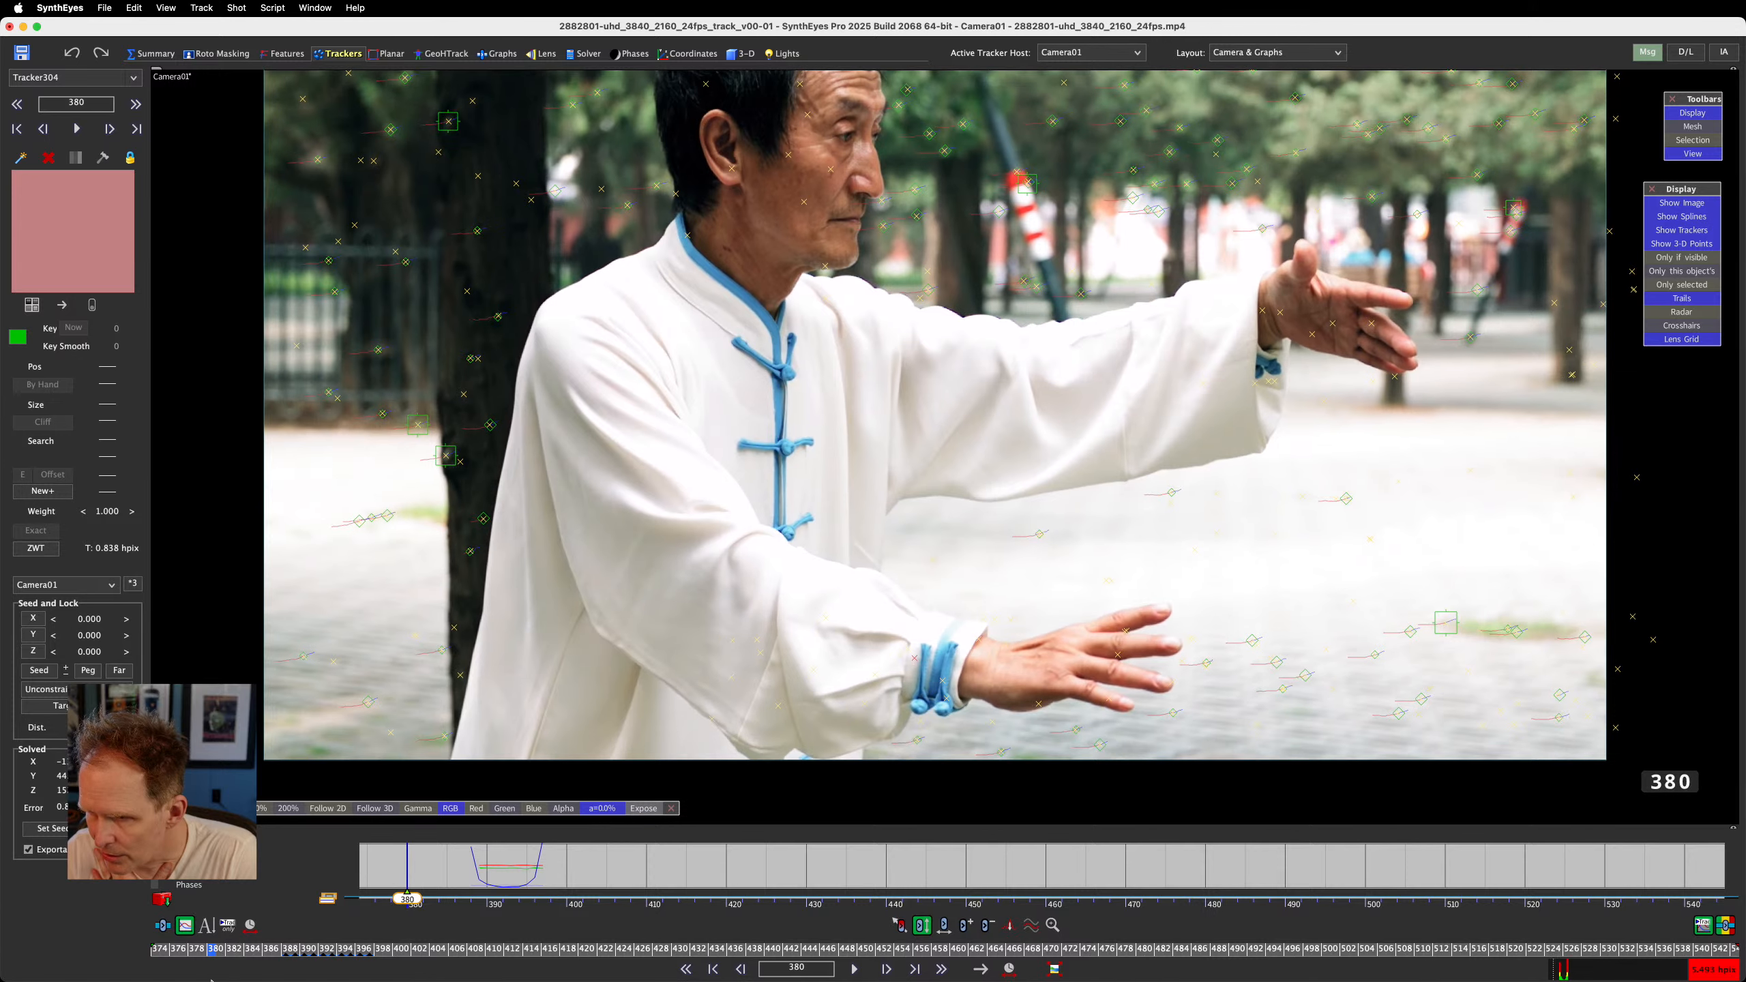
{"action": "key", "text": "Delete"}
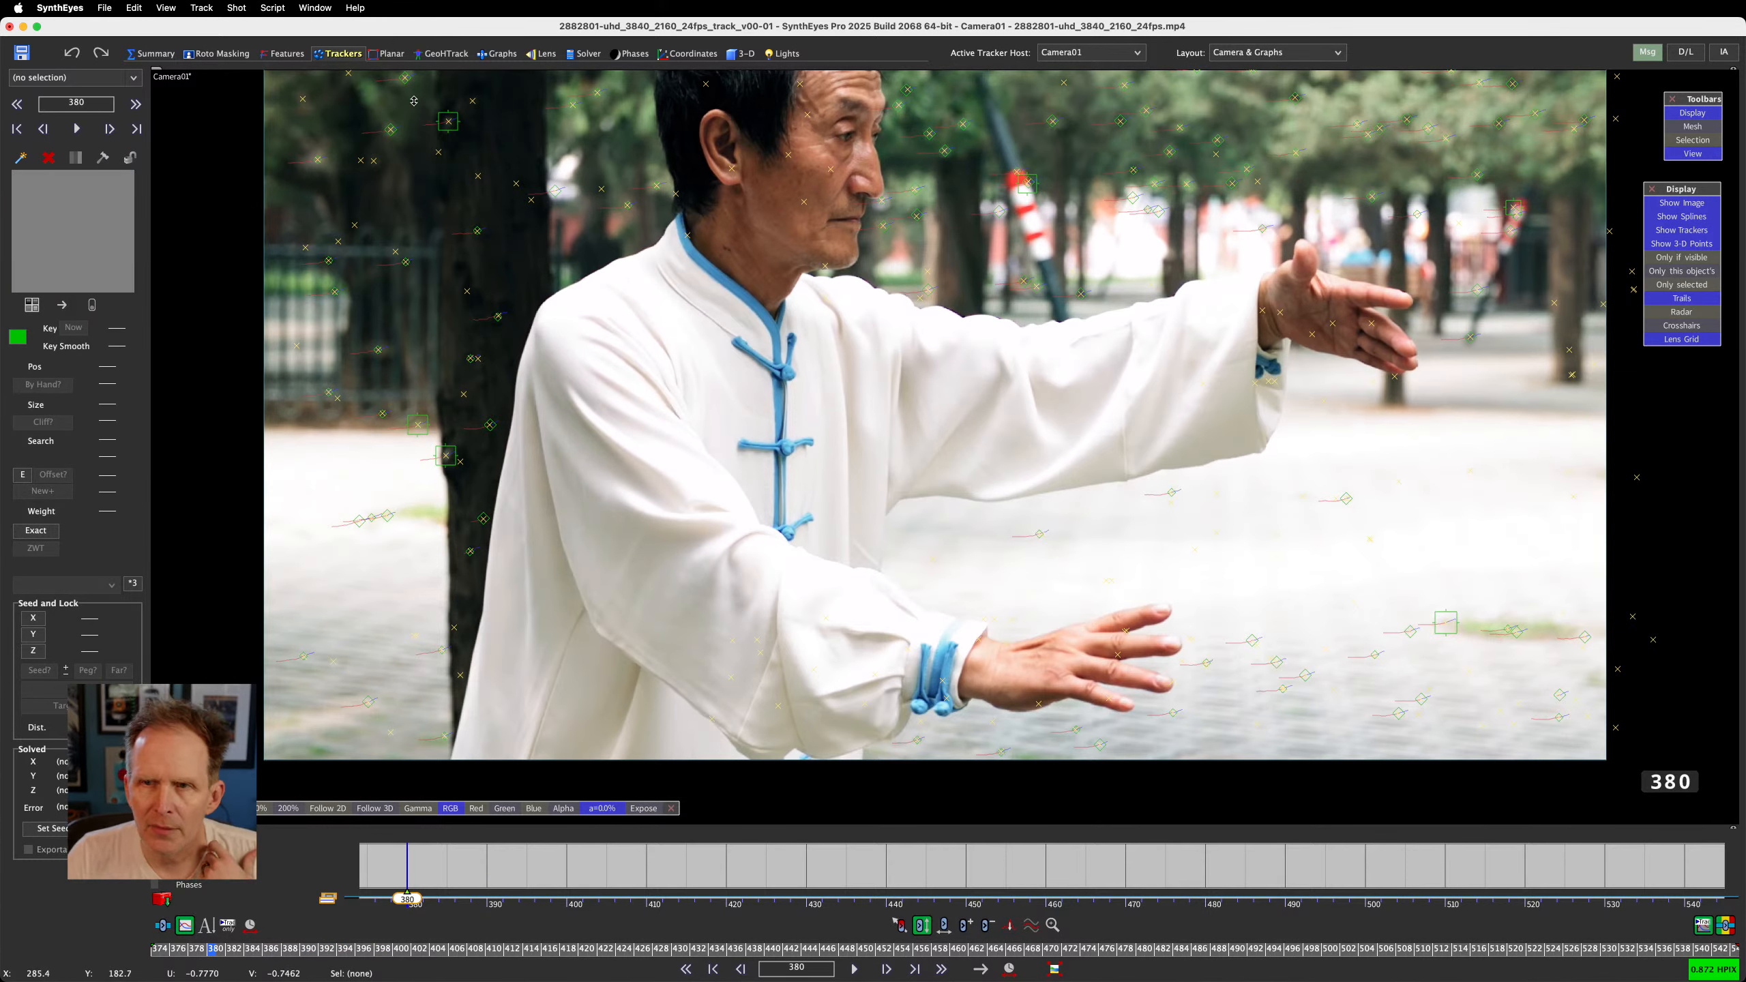
{"action": "key", "text": "super+z"}
Inspect the stray tracker beside the man's lower cuff, scrubbing between frames 396 and 394 with Follow 2D enabled
{"action": "scroll", "coordinate": [947, 567], "scroll_direction": "up", "scroll_amount": 5}
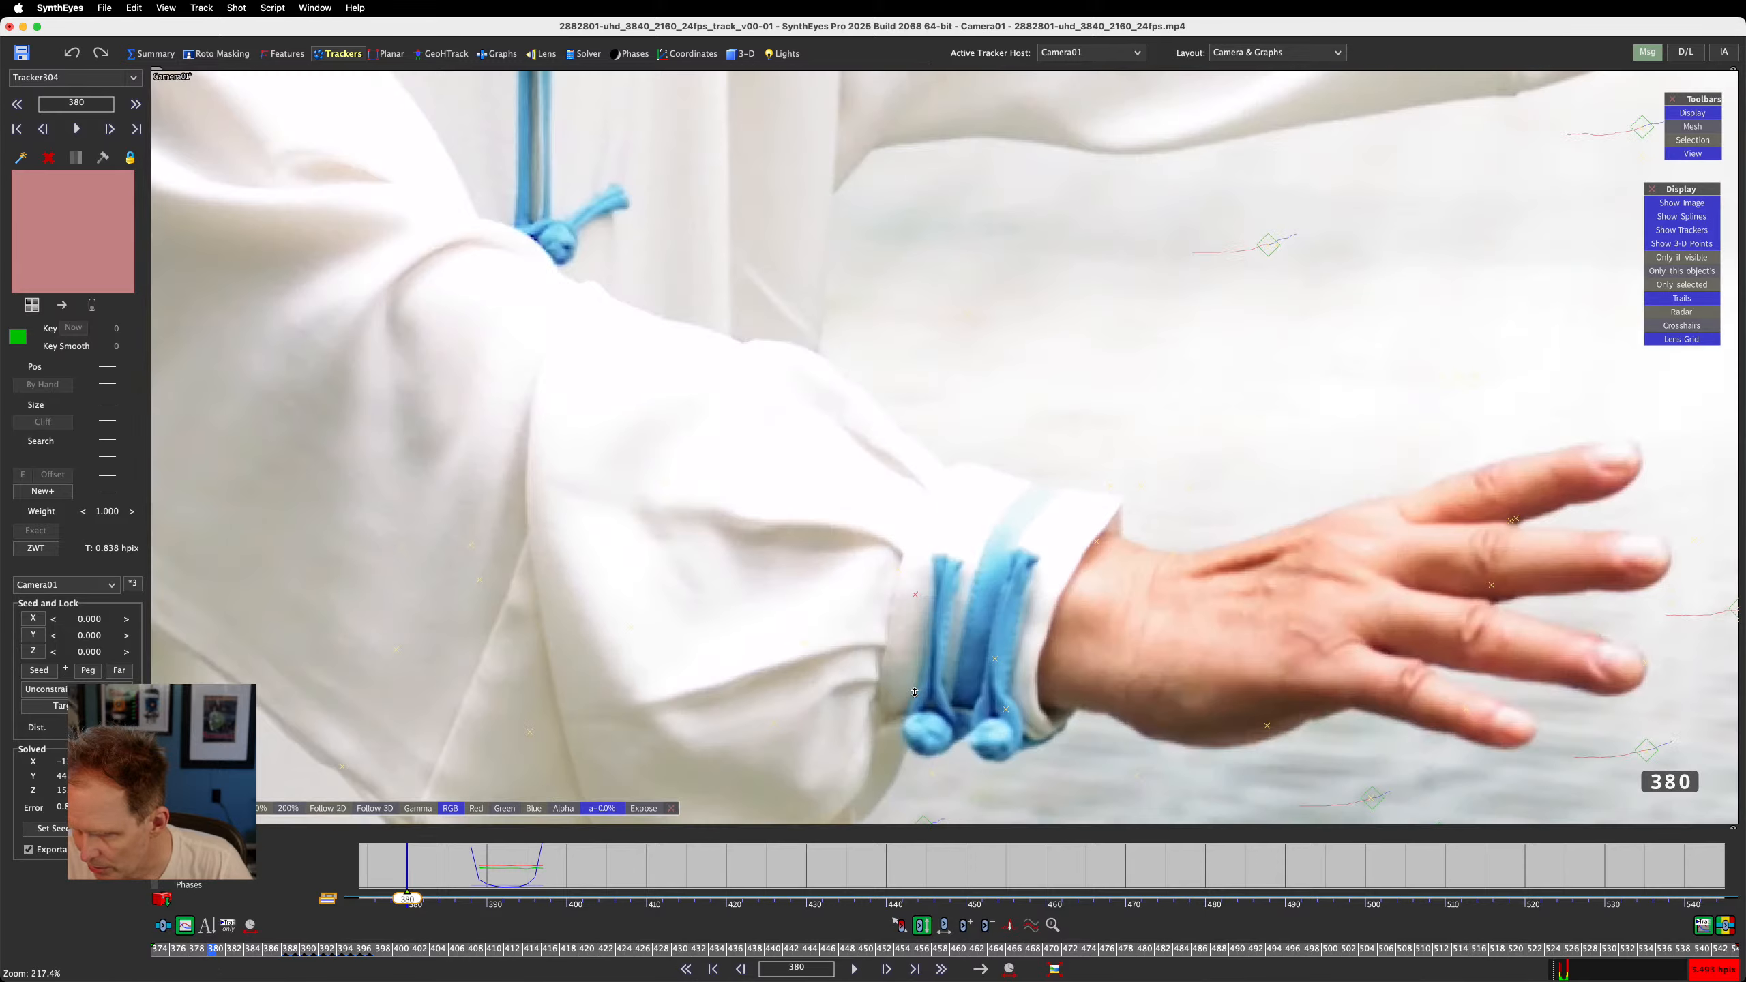
{"action": "left_click", "coordinate": [333, 950]}
{"action": "left_click_drag", "start_coordinate": [332, 950], "coordinate": [361, 957]}
{"action": "scroll", "coordinate": [658, 463], "scroll_direction": "down", "scroll_amount": 3}
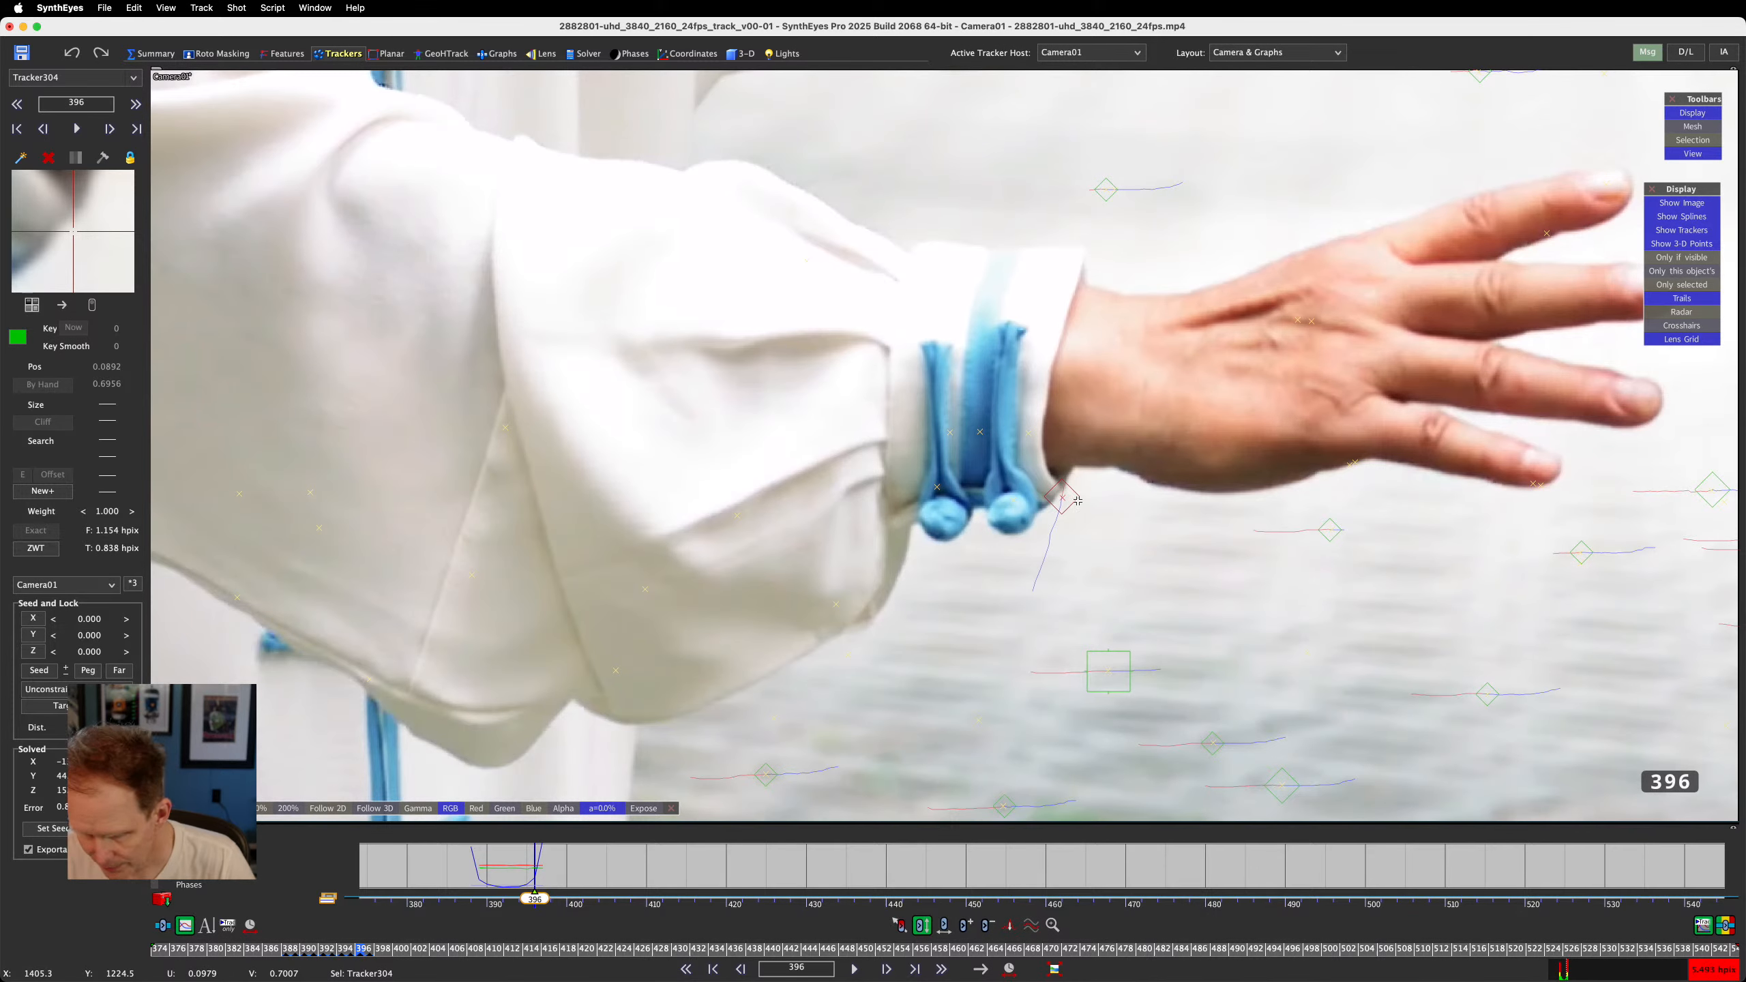
{"action": "left_click", "coordinate": [327, 808]}
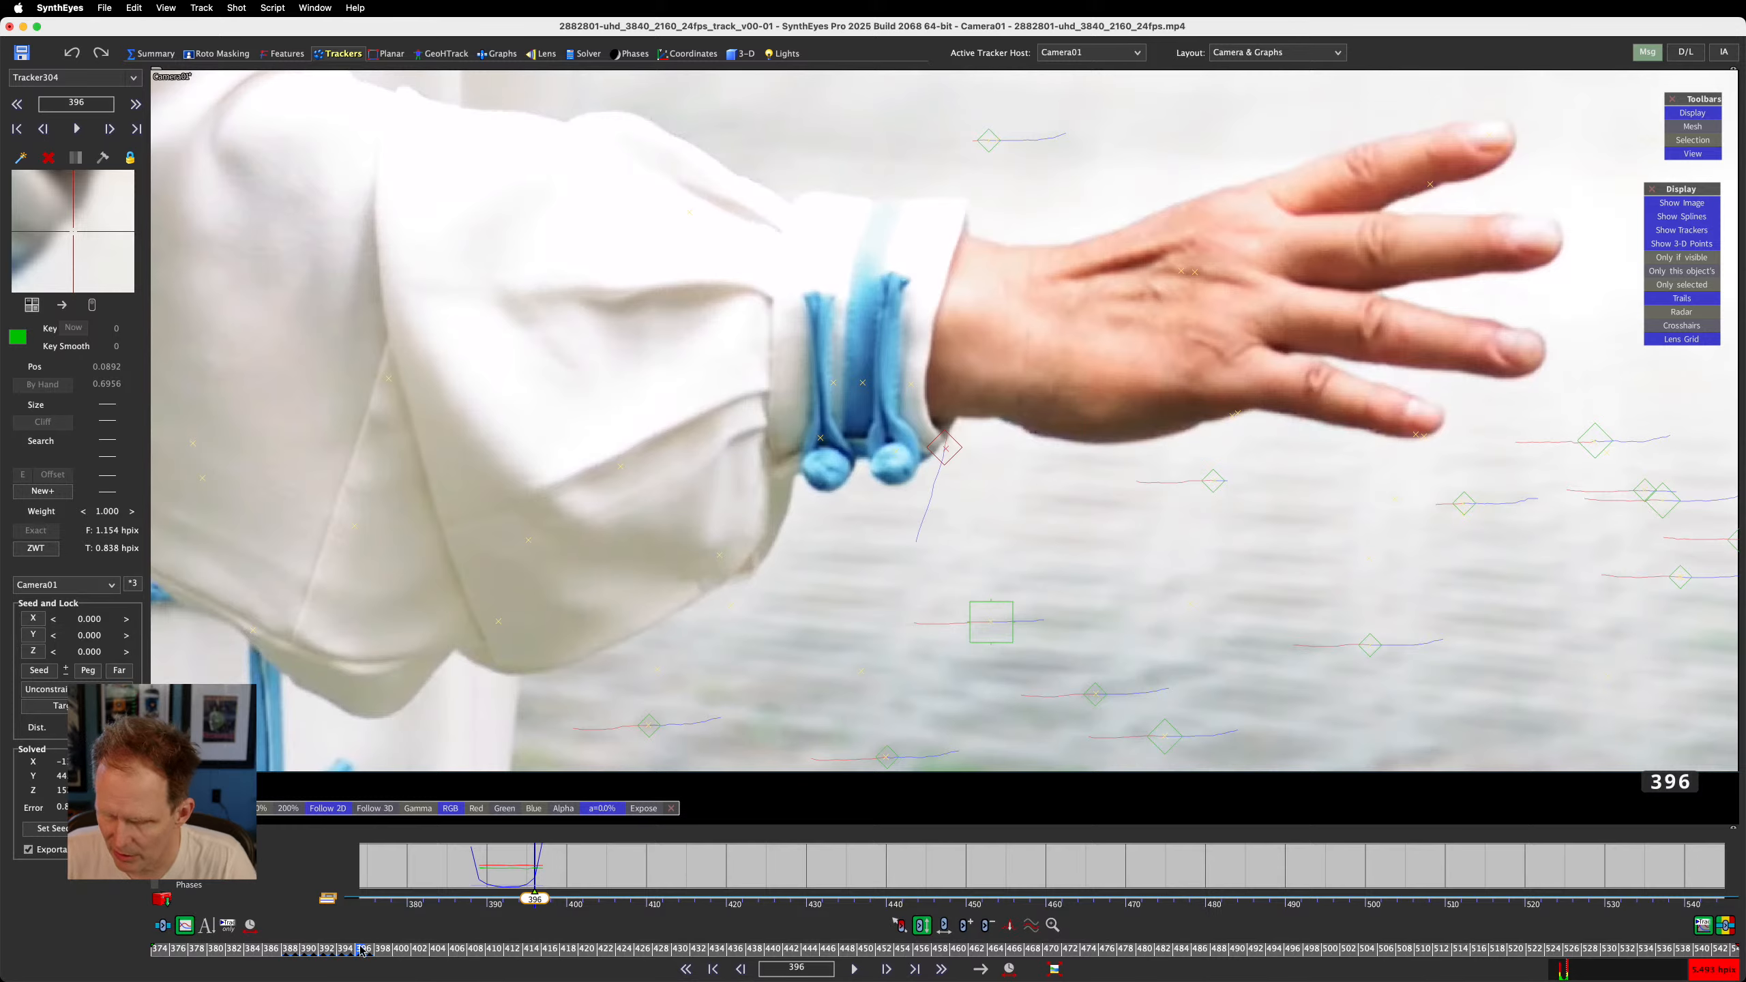
{"action": "mouse_move", "coordinate": [361, 950]}
{"action": "left_mouse_down"}
{"action": "mouse_move", "coordinate": [260, 950]}
{"action": "mouse_move", "coordinate": [341, 953]}
{"action": "left_mouse_up"}
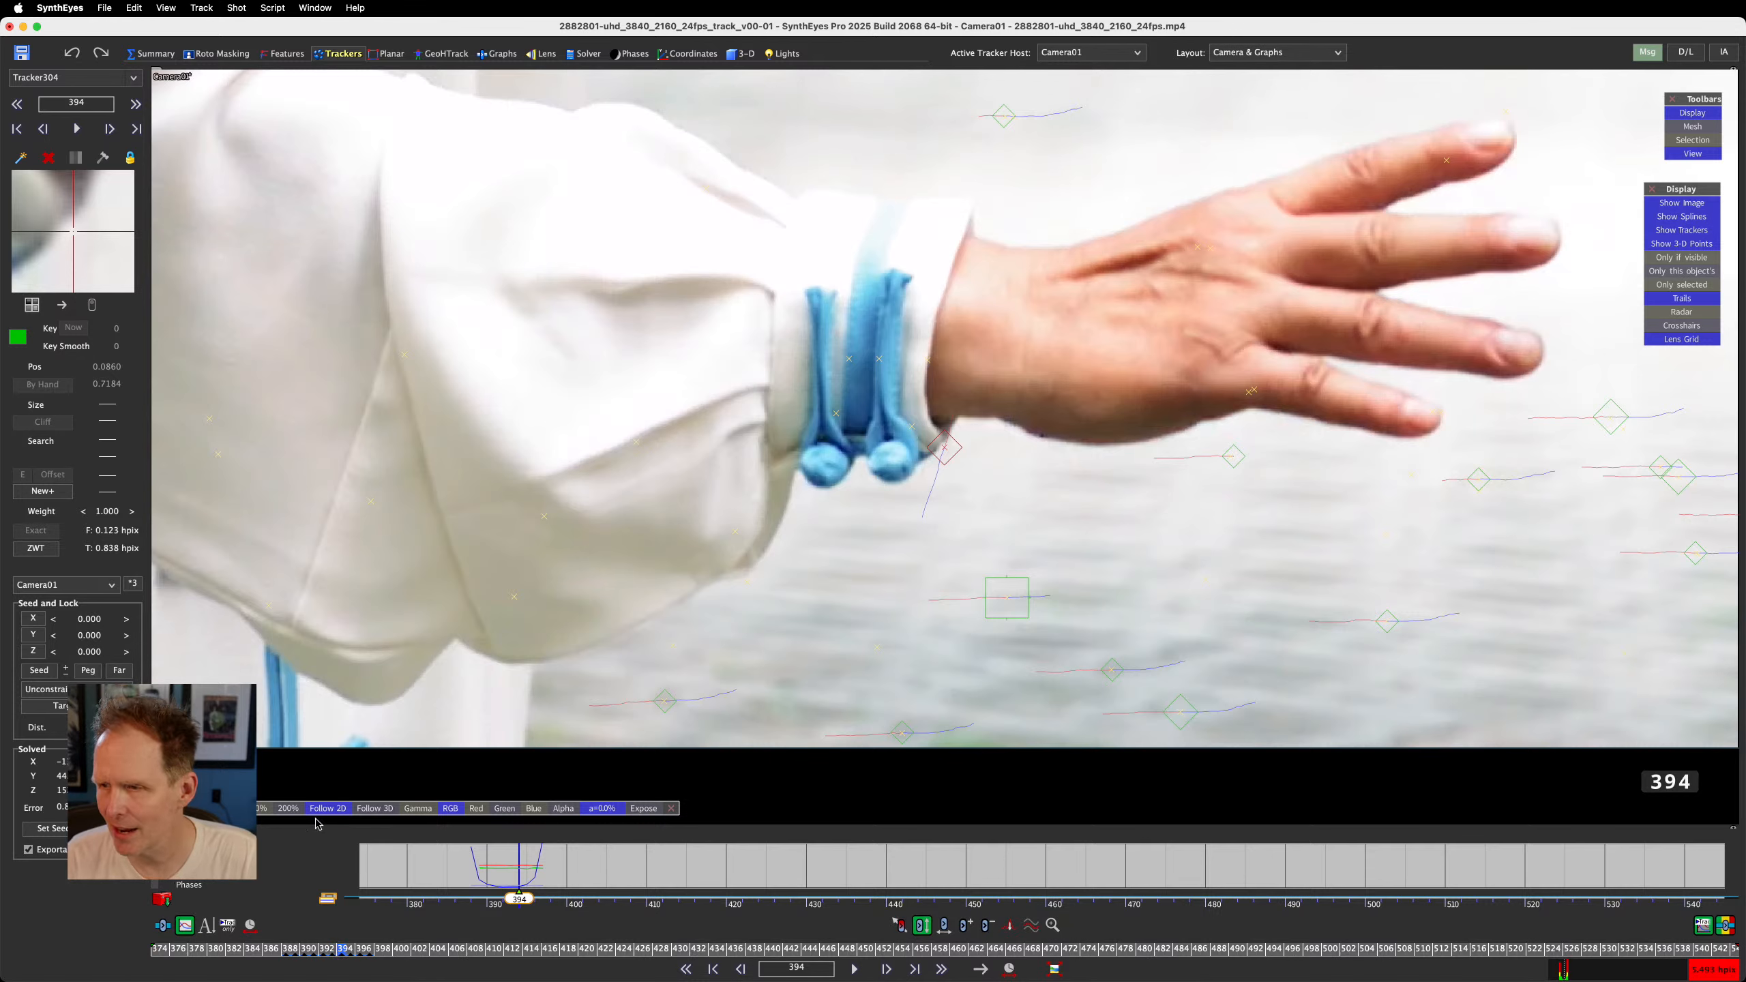
Open the Mask ML settings for the Layer1 garbage mask and check its coverage around the cuff at 100% overlay, hiding the overlay again
{"action": "left_click", "coordinate": [223, 53]}
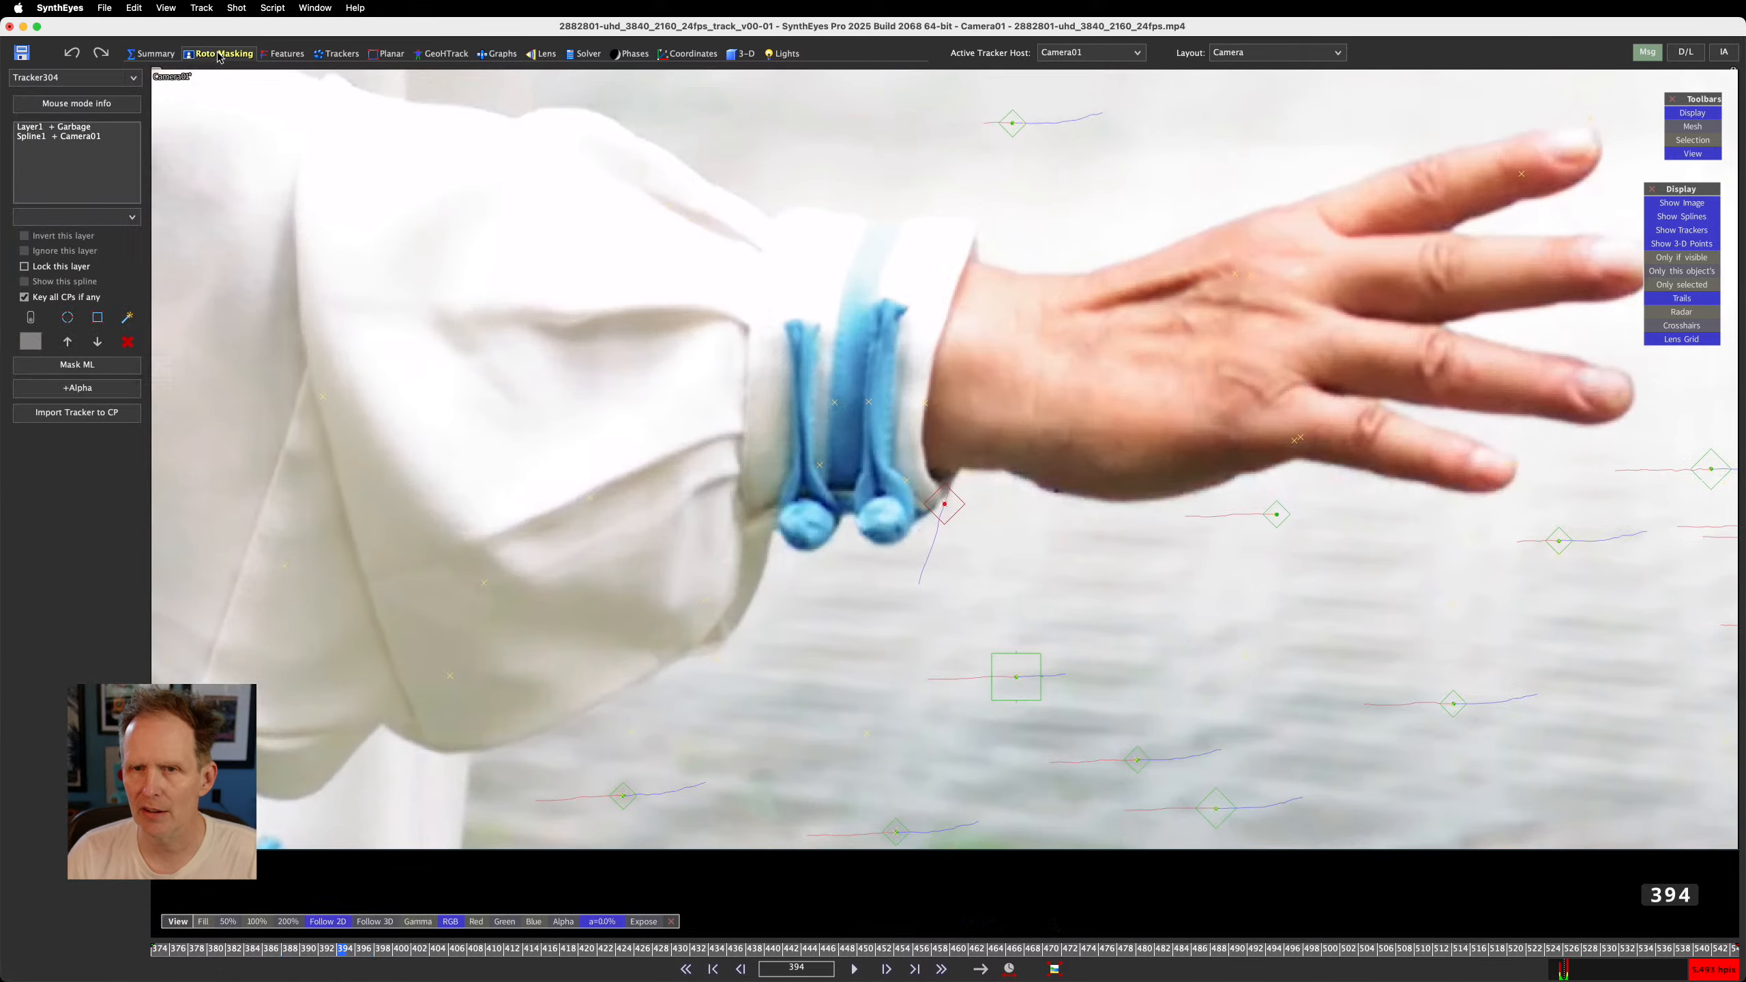
{"action": "left_click", "coordinate": [76, 127]}
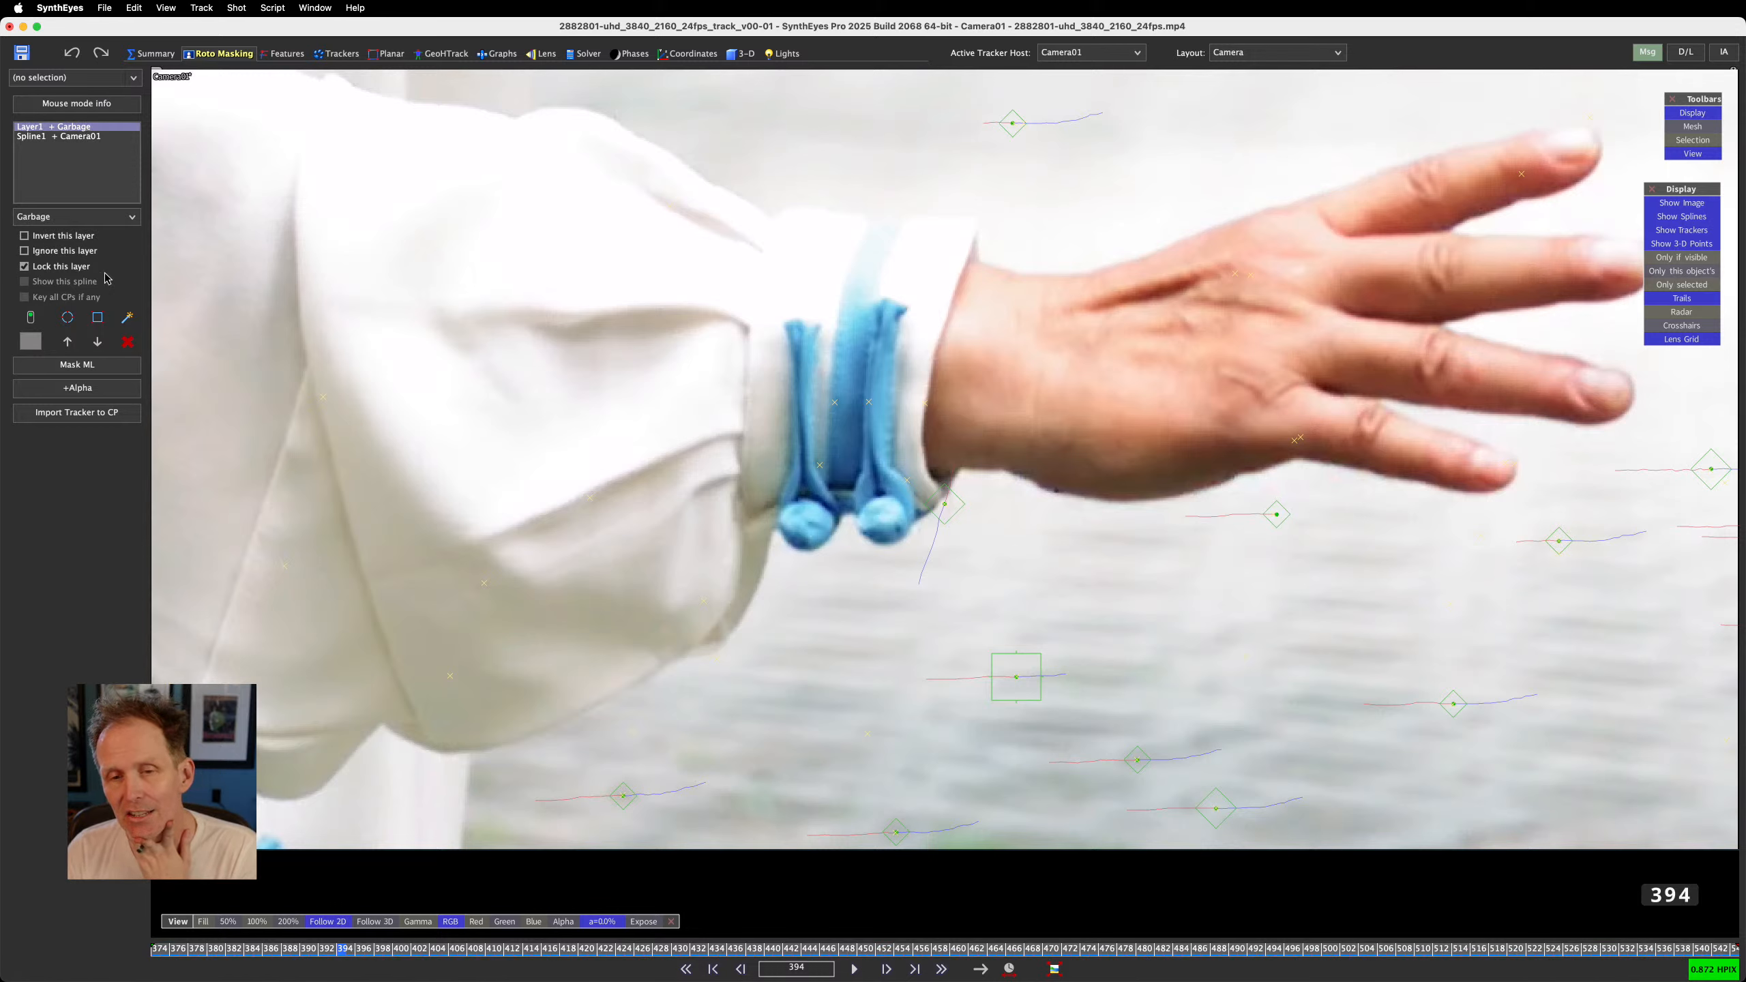
{"action": "left_click", "coordinate": [77, 365]}
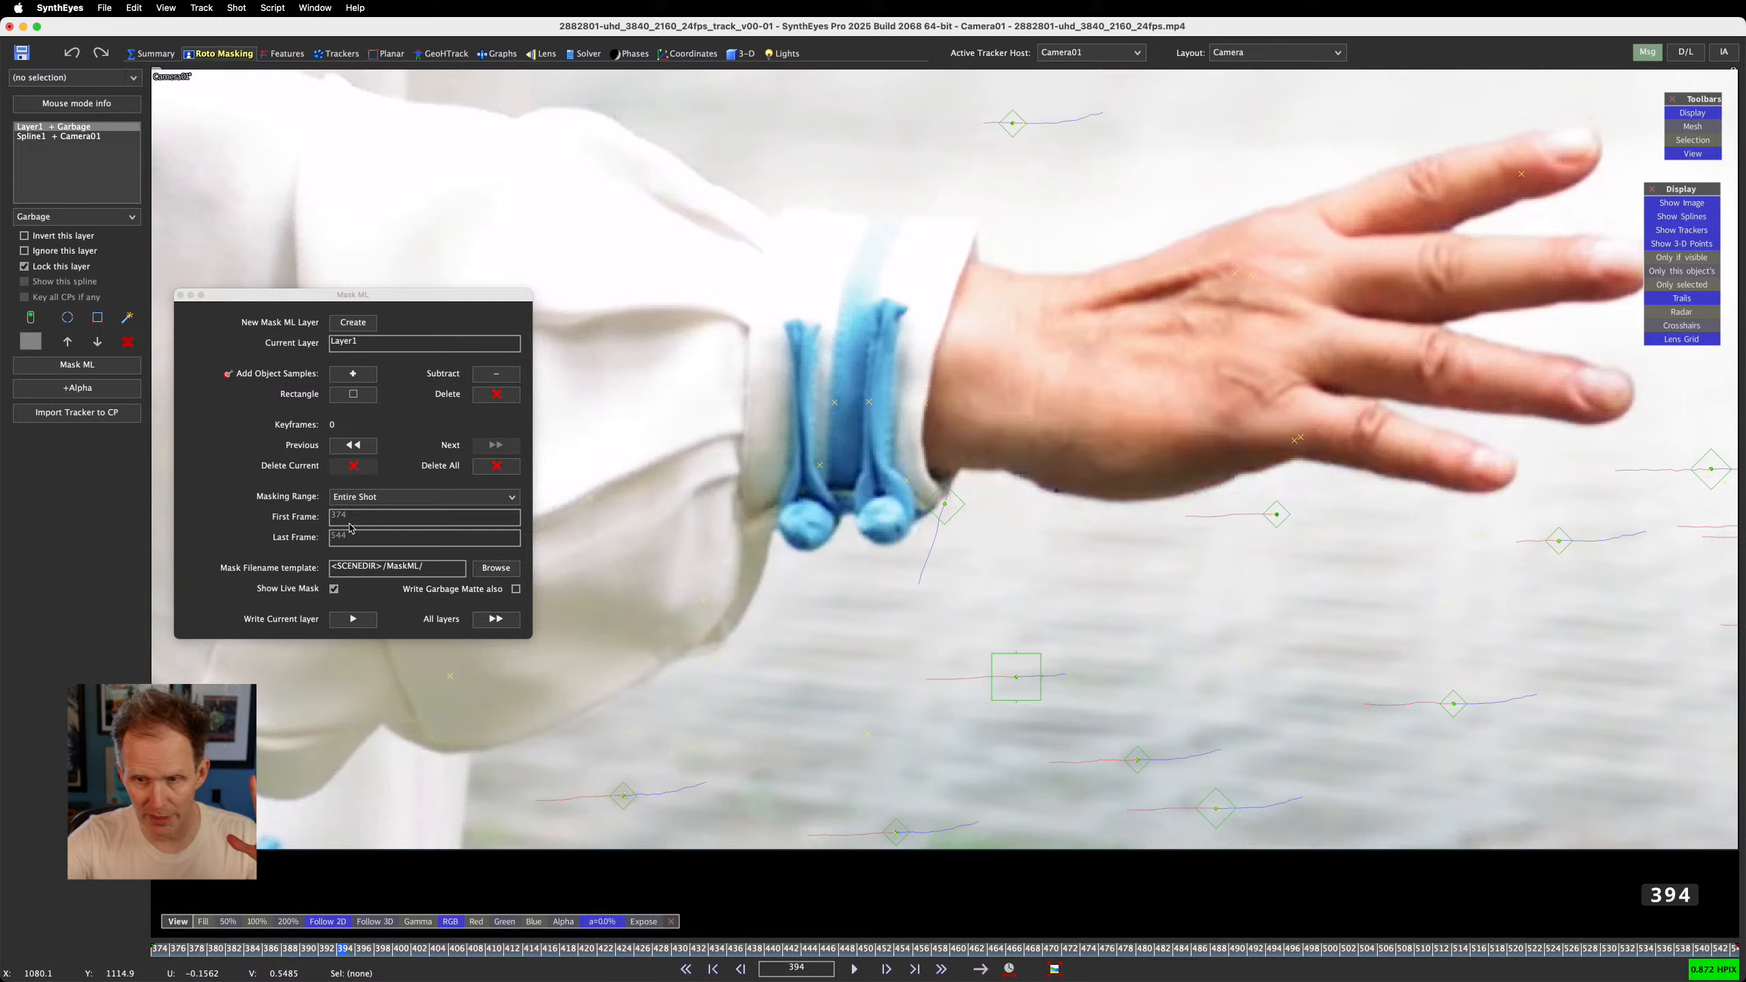
{"action": "left_click", "coordinate": [597, 922]}
{"action": "mouse_move", "coordinate": [358, 978]}
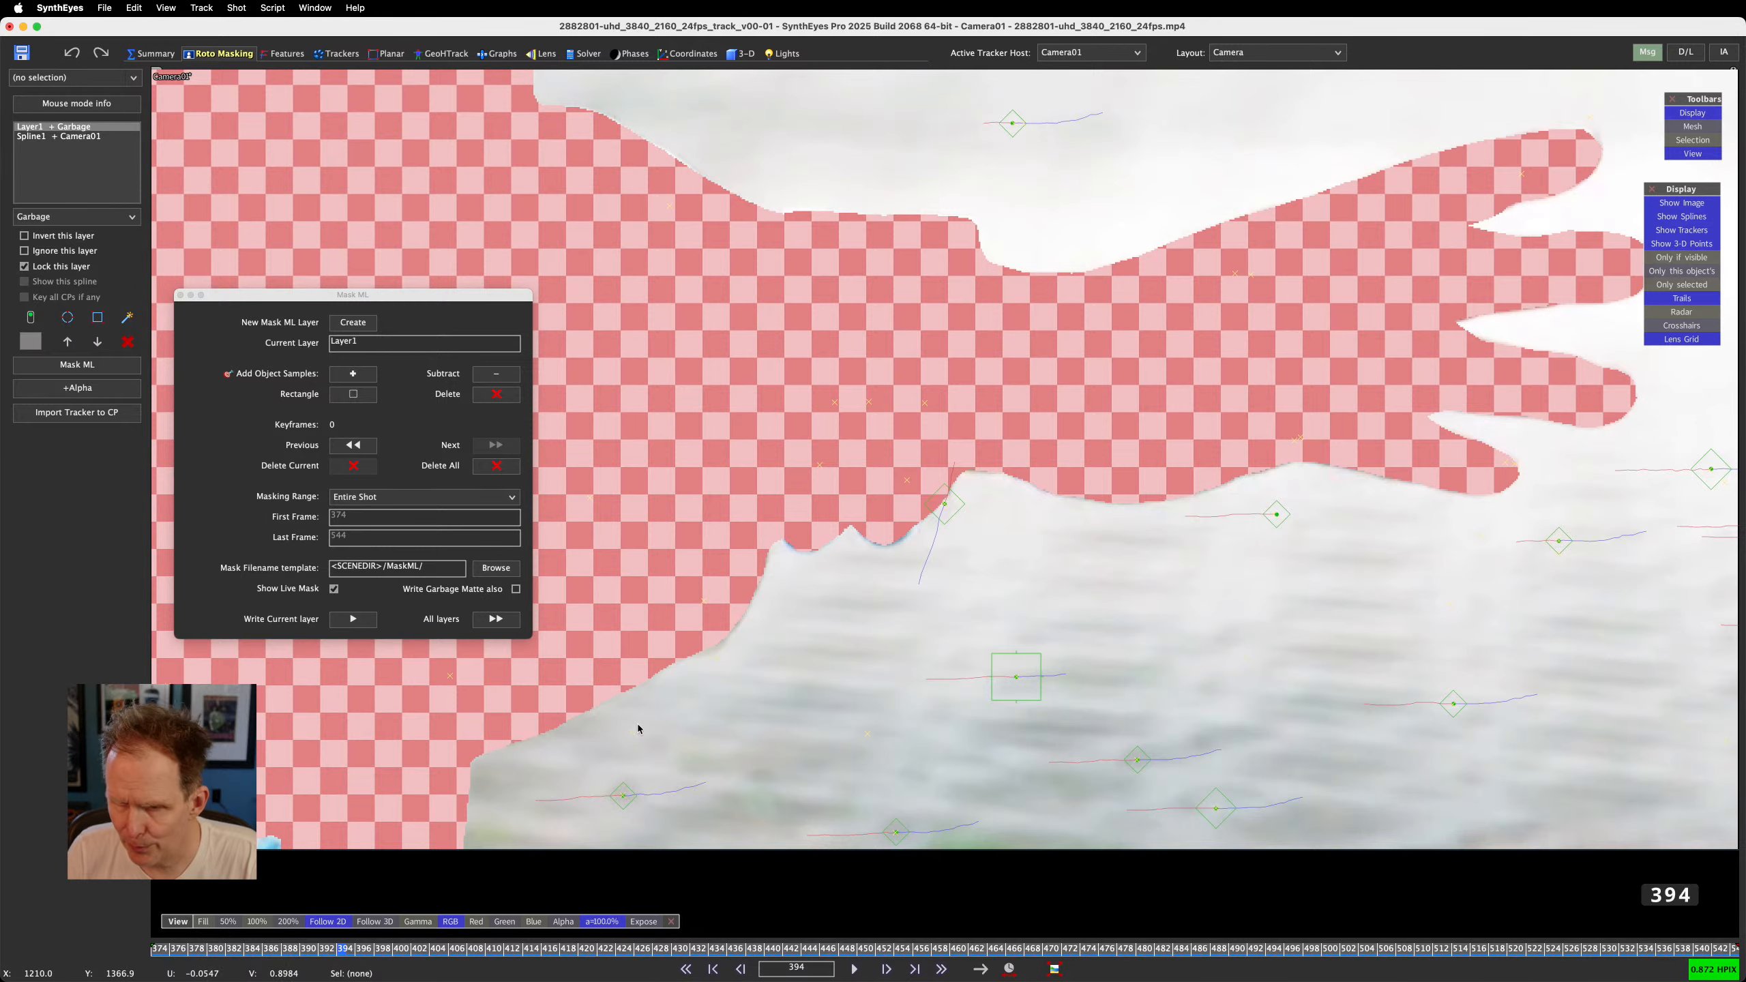
{"action": "left_click", "coordinate": [599, 921]}
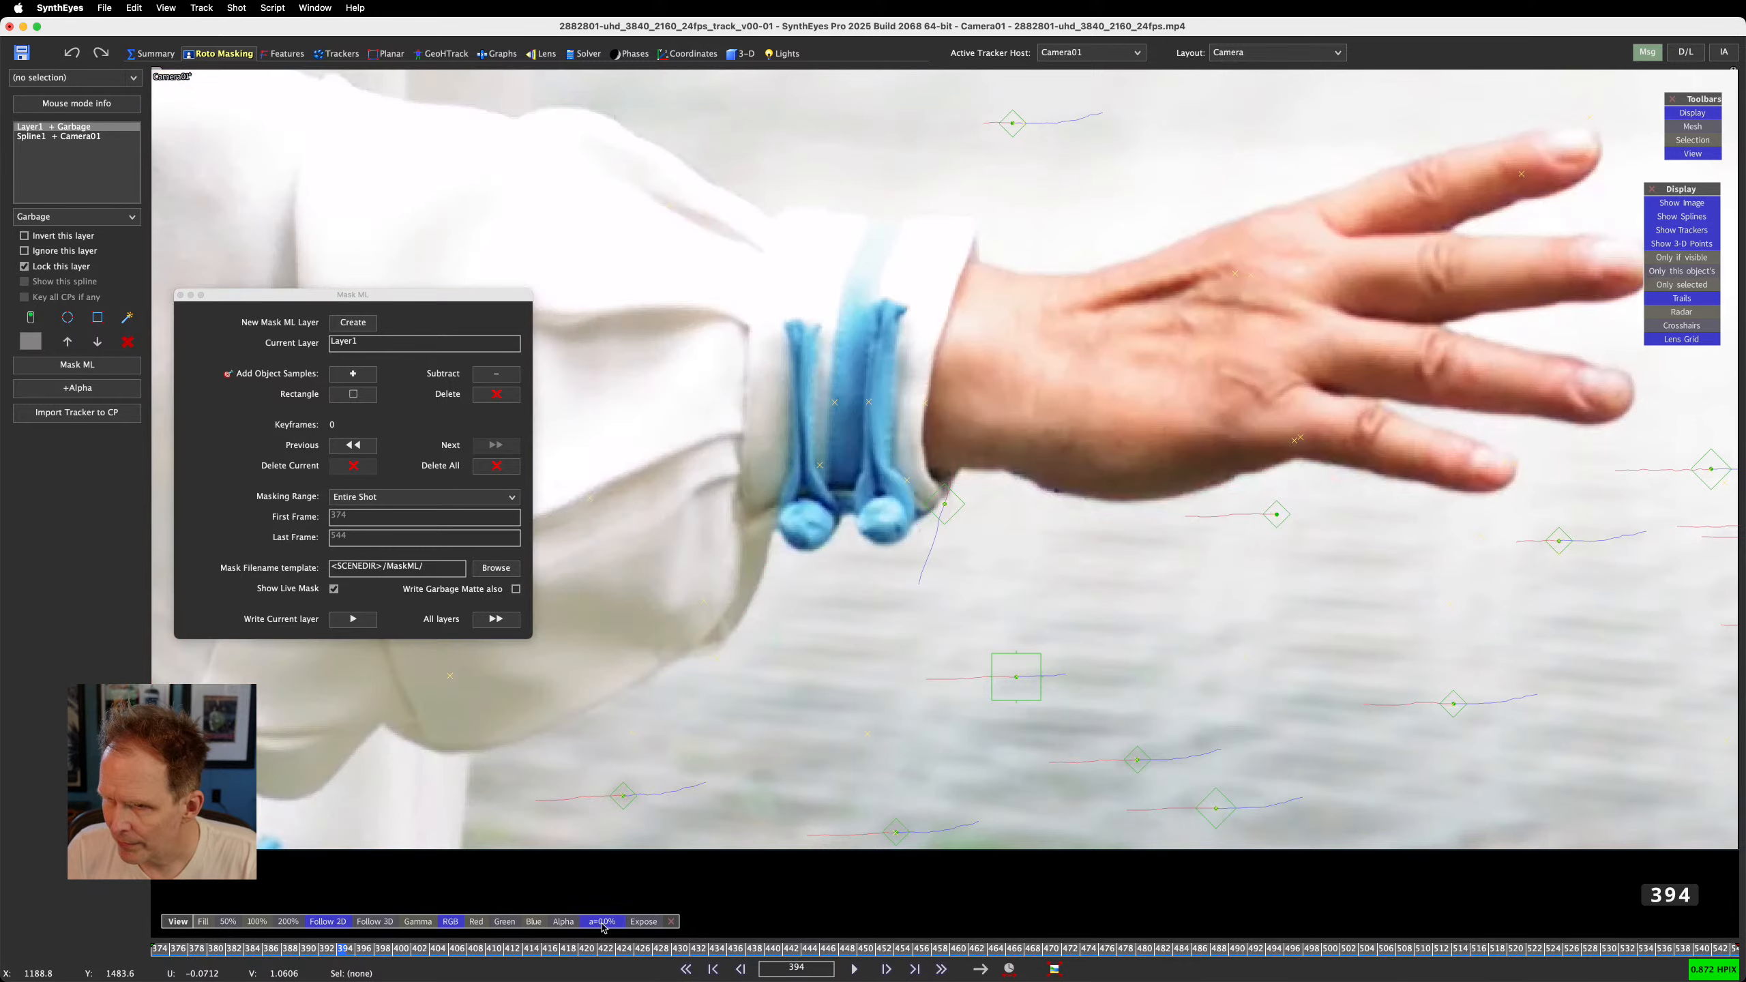
Close the Mask ML settings and delete the stray tracker beneath the man's lower cuff
{"action": "left_click", "coordinate": [180, 295]}
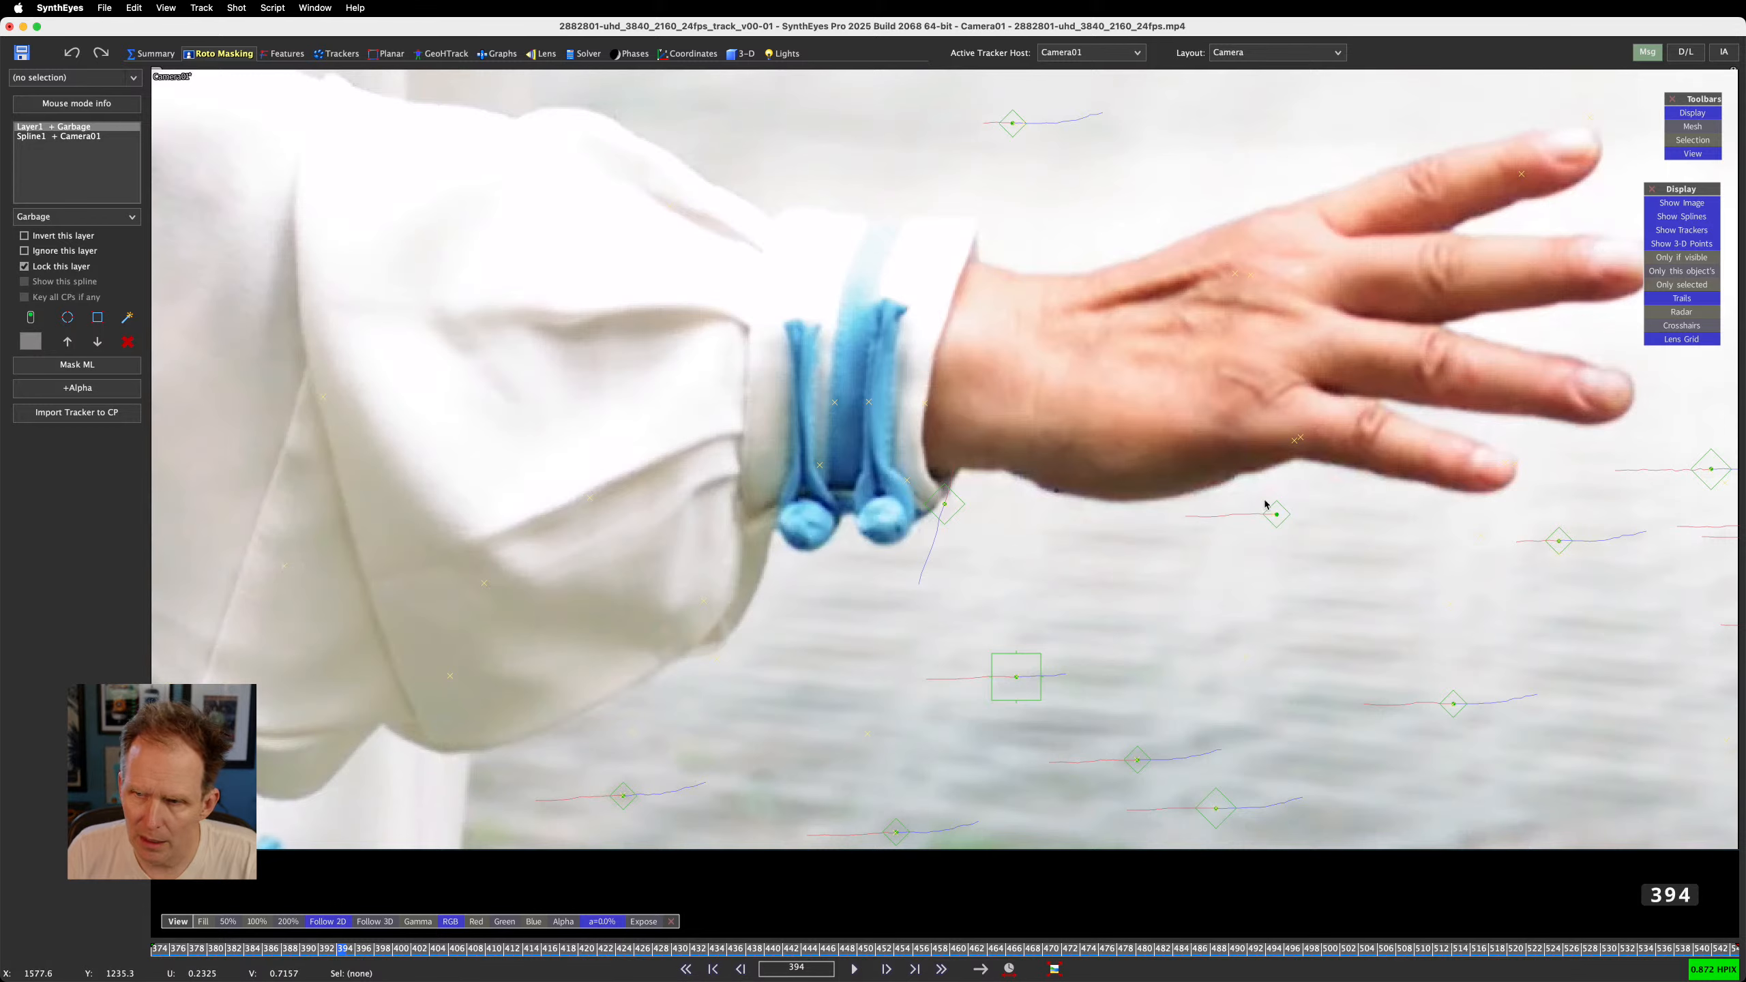
{"action": "left_click", "coordinate": [942, 503]}
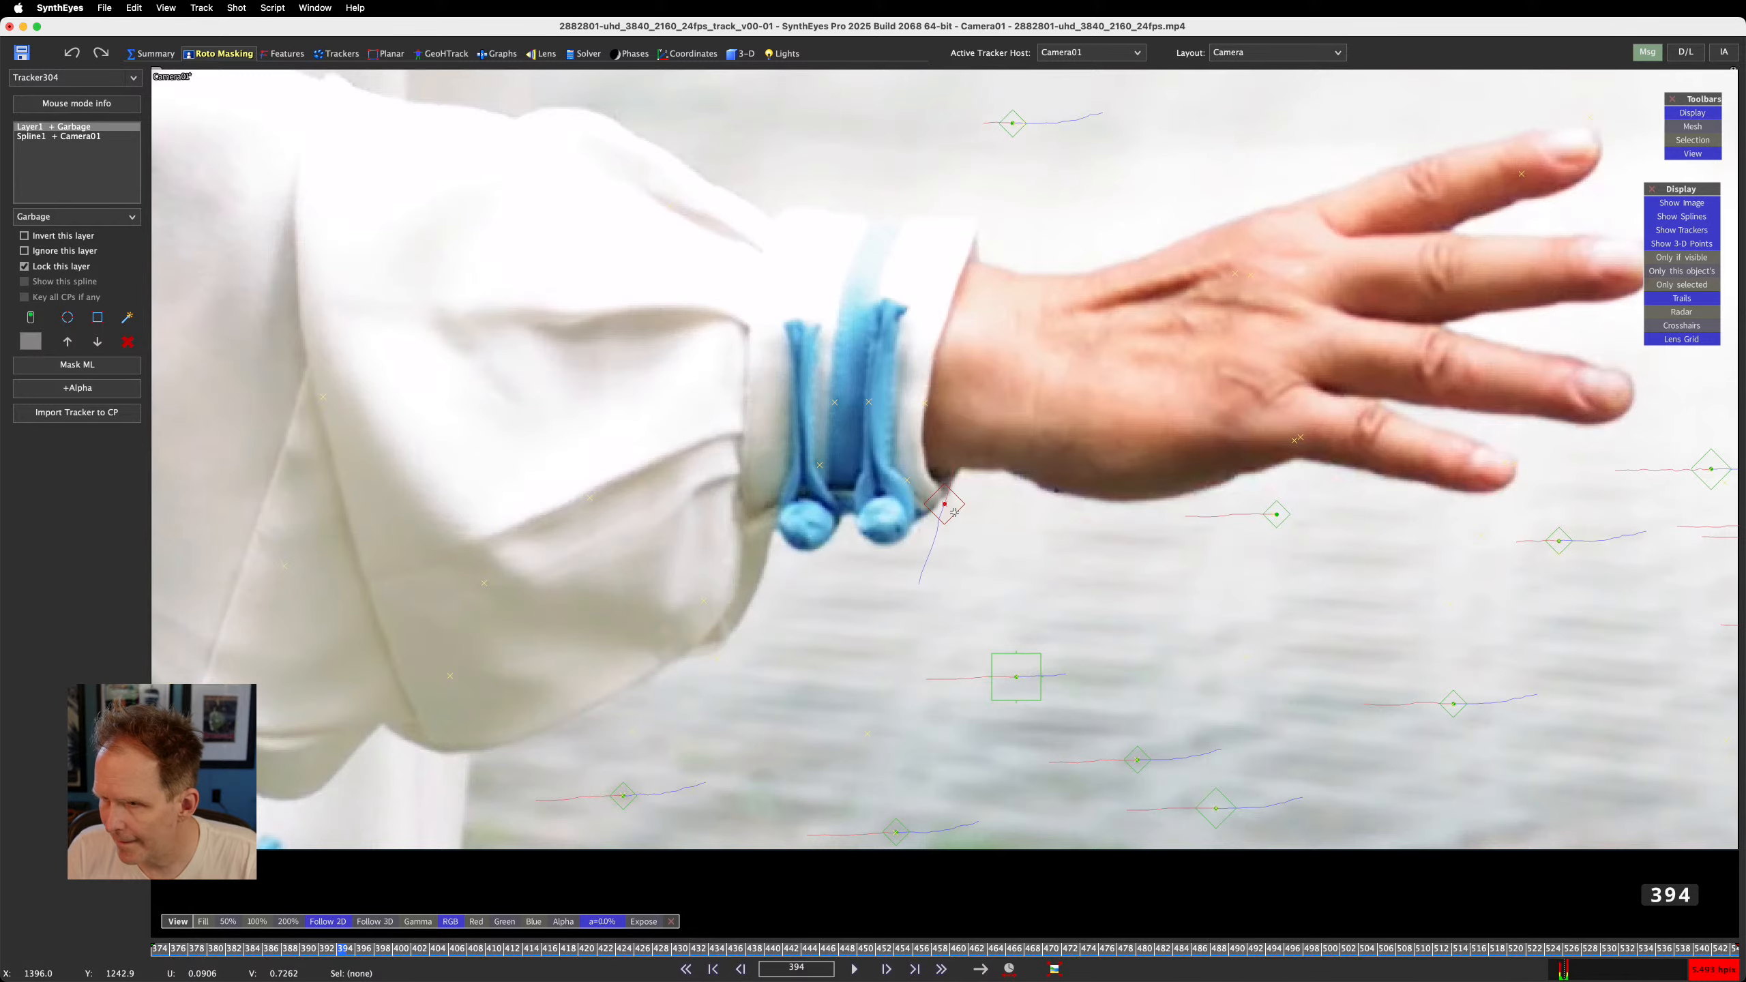
{"action": "left_click", "coordinate": [1109, 794]}
{"action": "scroll", "coordinate": [922, 415], "scroll_direction": "down", "scroll_amount": 5}
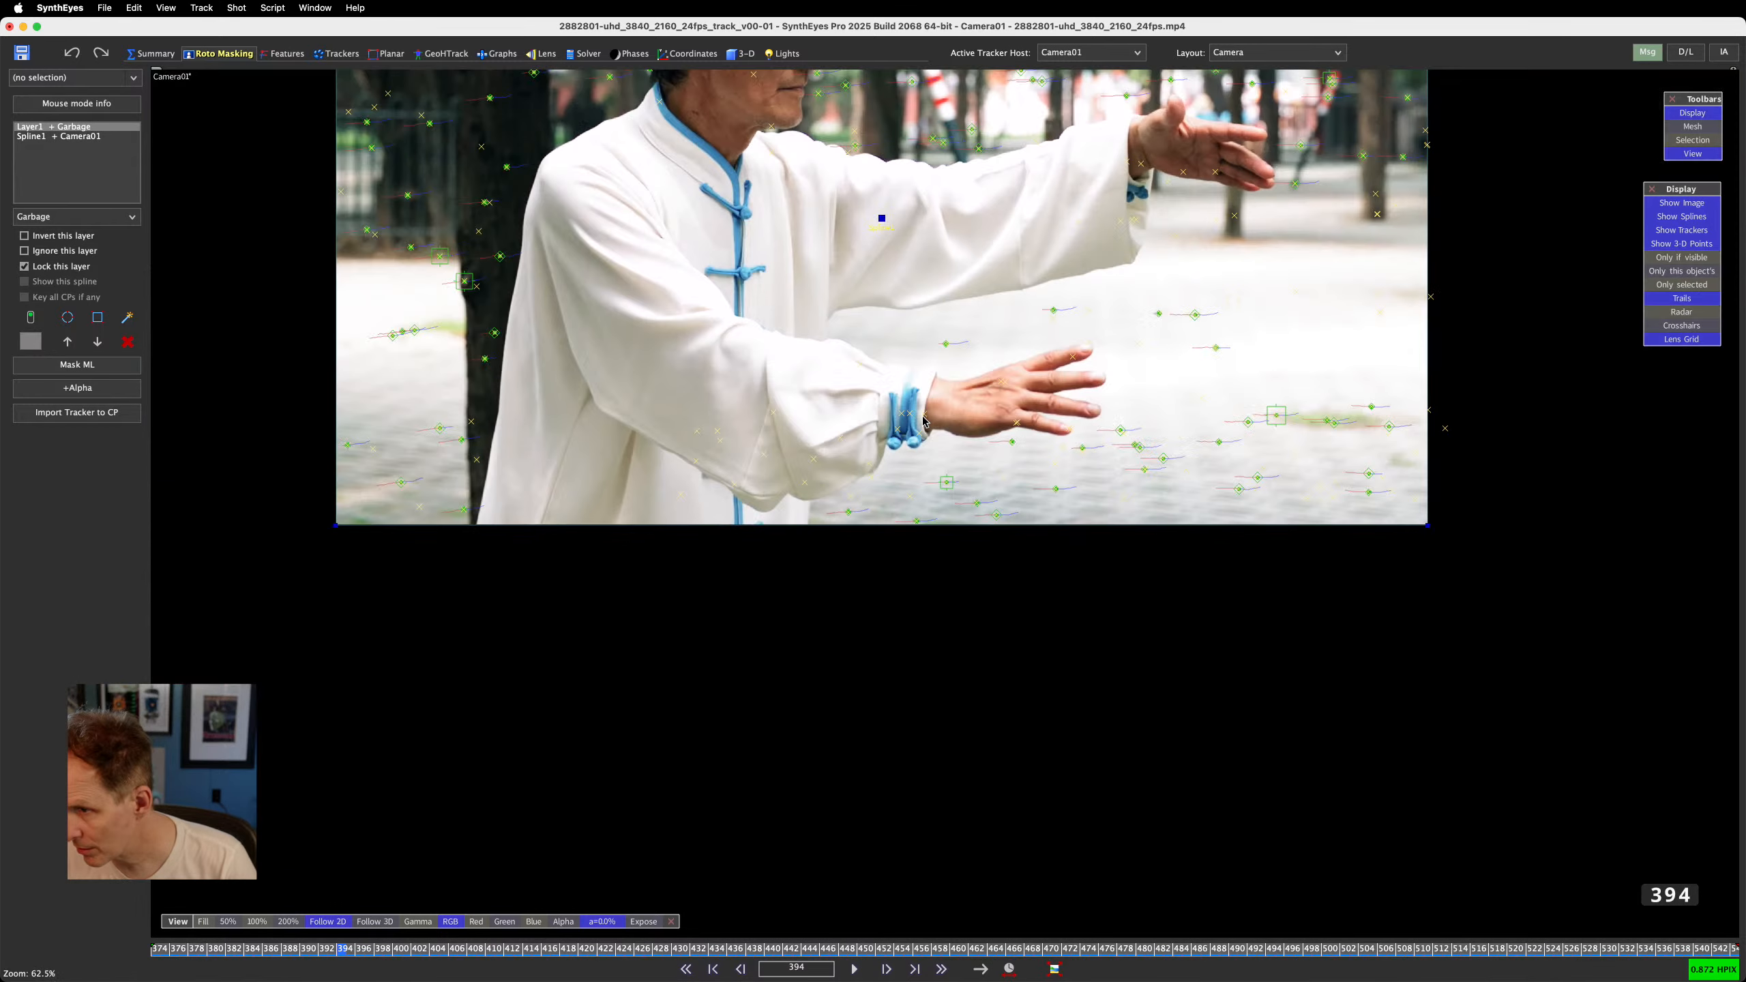
{"action": "scroll", "coordinate": [922, 415], "scroll_direction": "down", "scroll_amount": 2}
{"action": "middle_click_drag", "start_coordinate": [904, 333], "coordinate": [843, 425]}
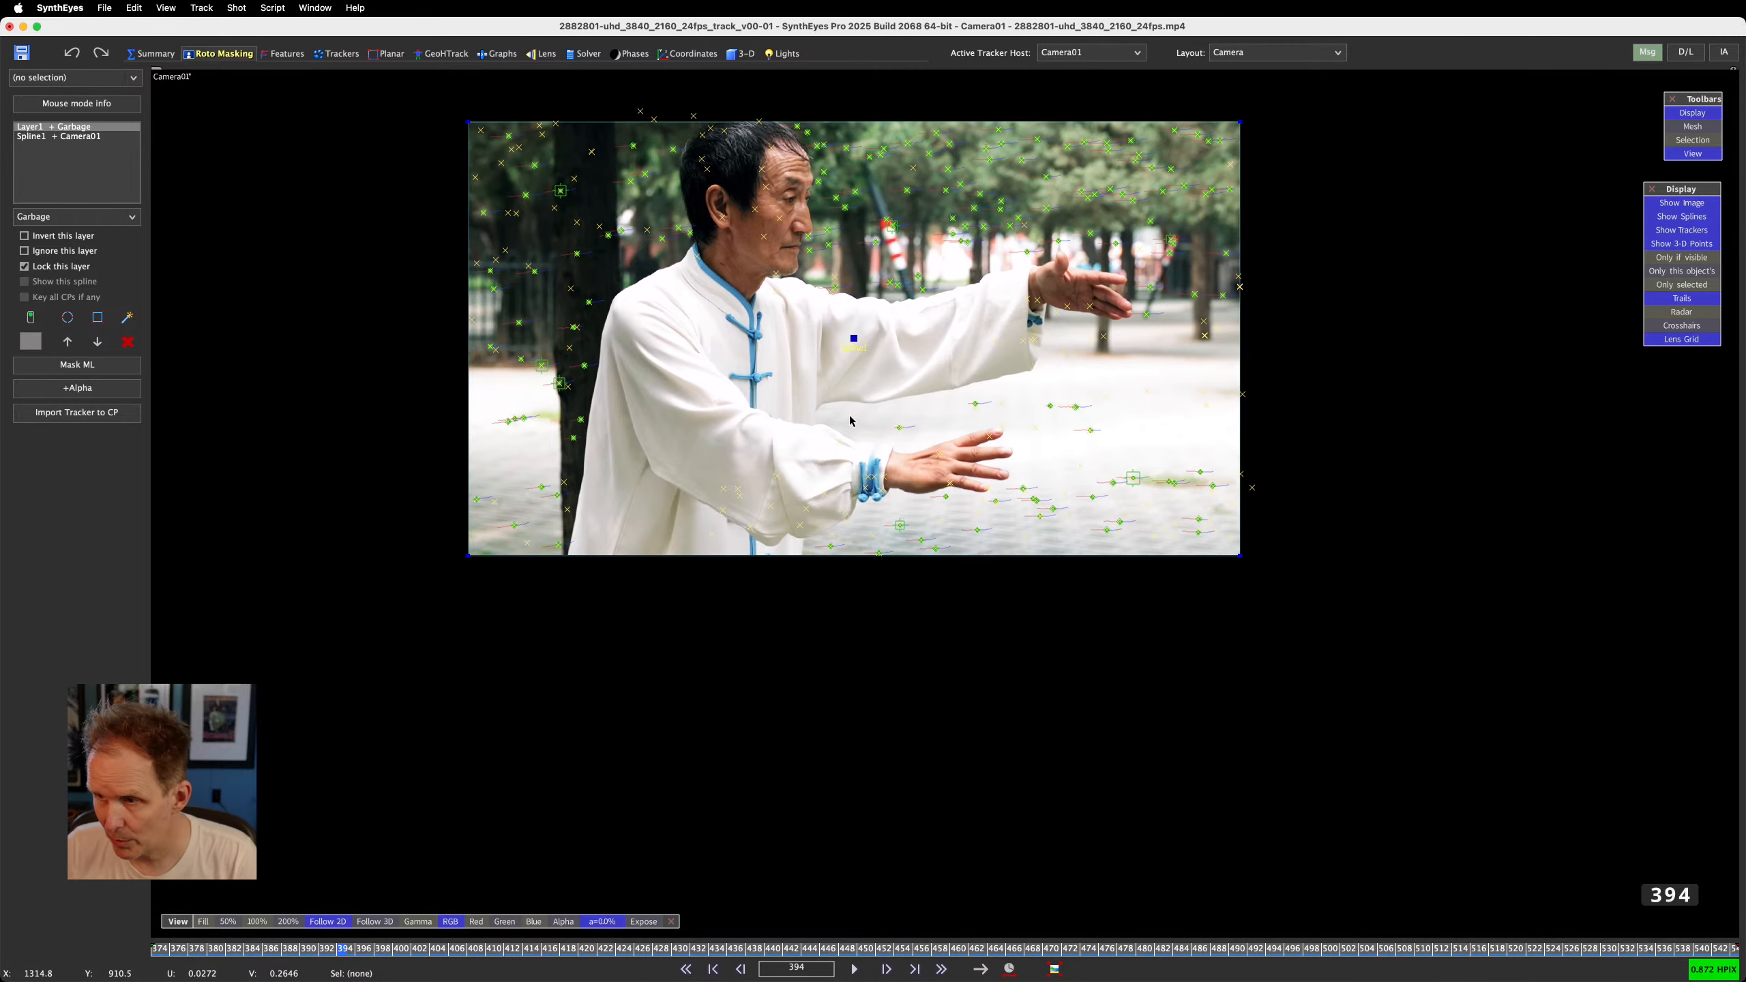
{"action": "scroll", "coordinate": [979, 551], "scroll_direction": "down", "scroll_amount": 8}
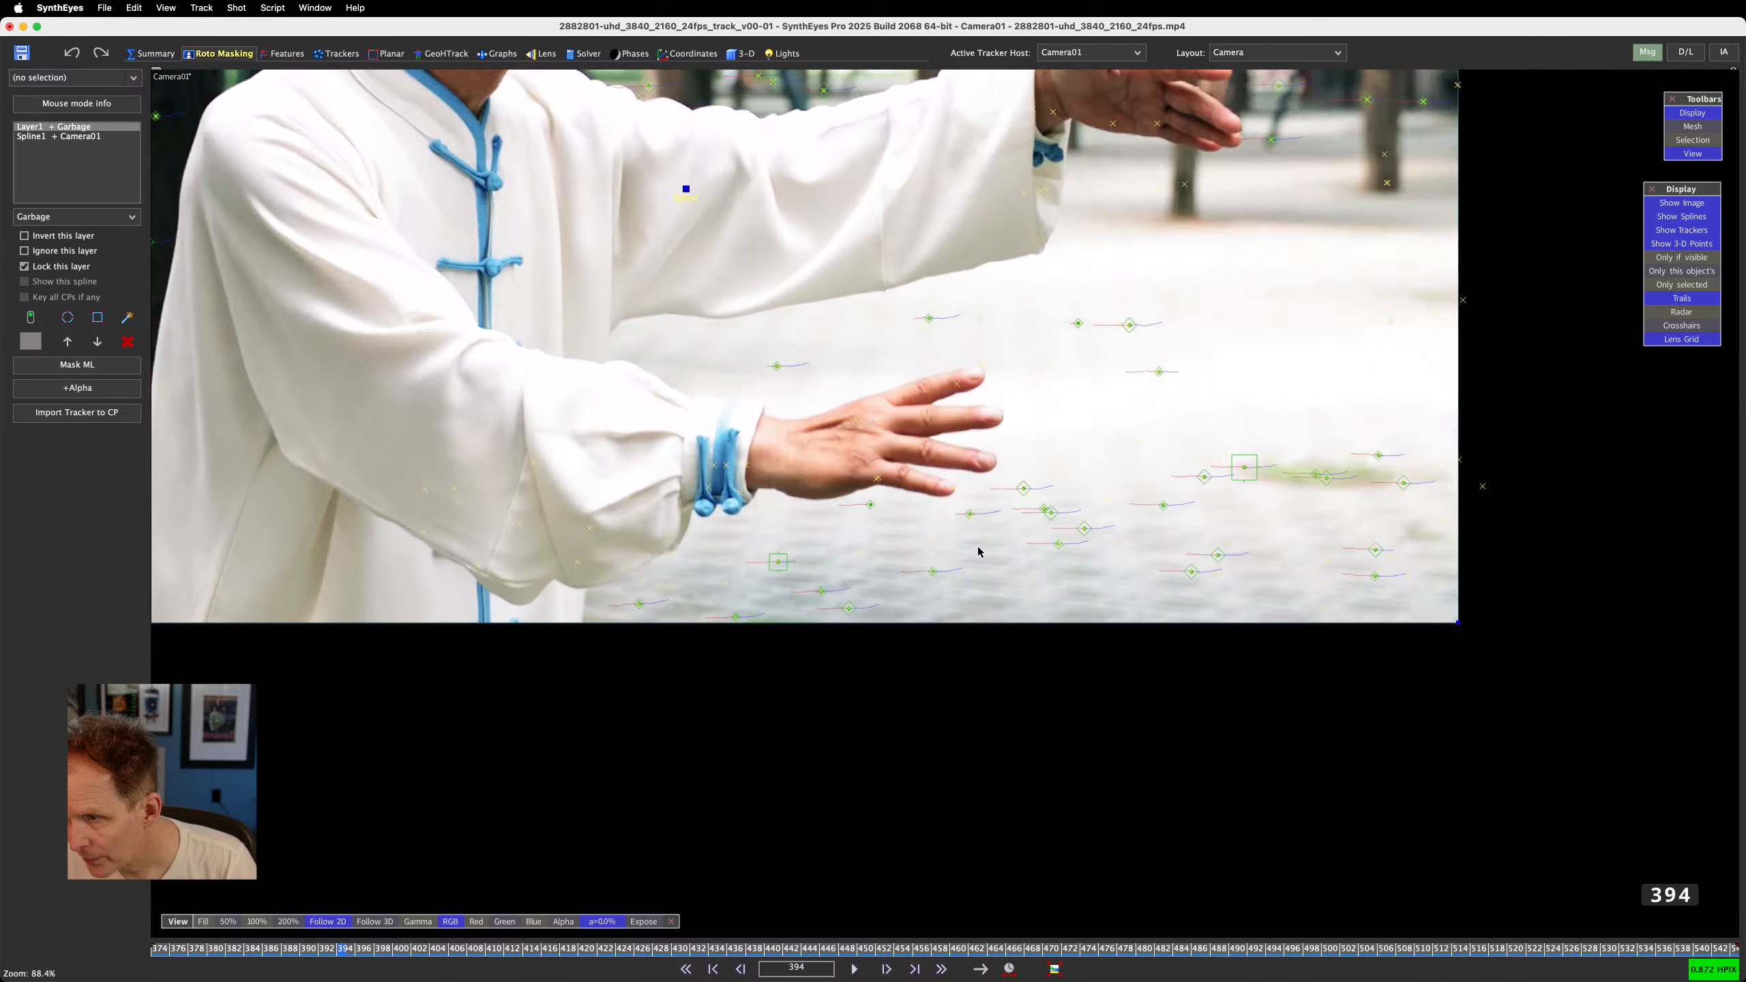
Solve the camera again, accept the result, and return to frame 374
{"action": "key", "text": "shift+g"}
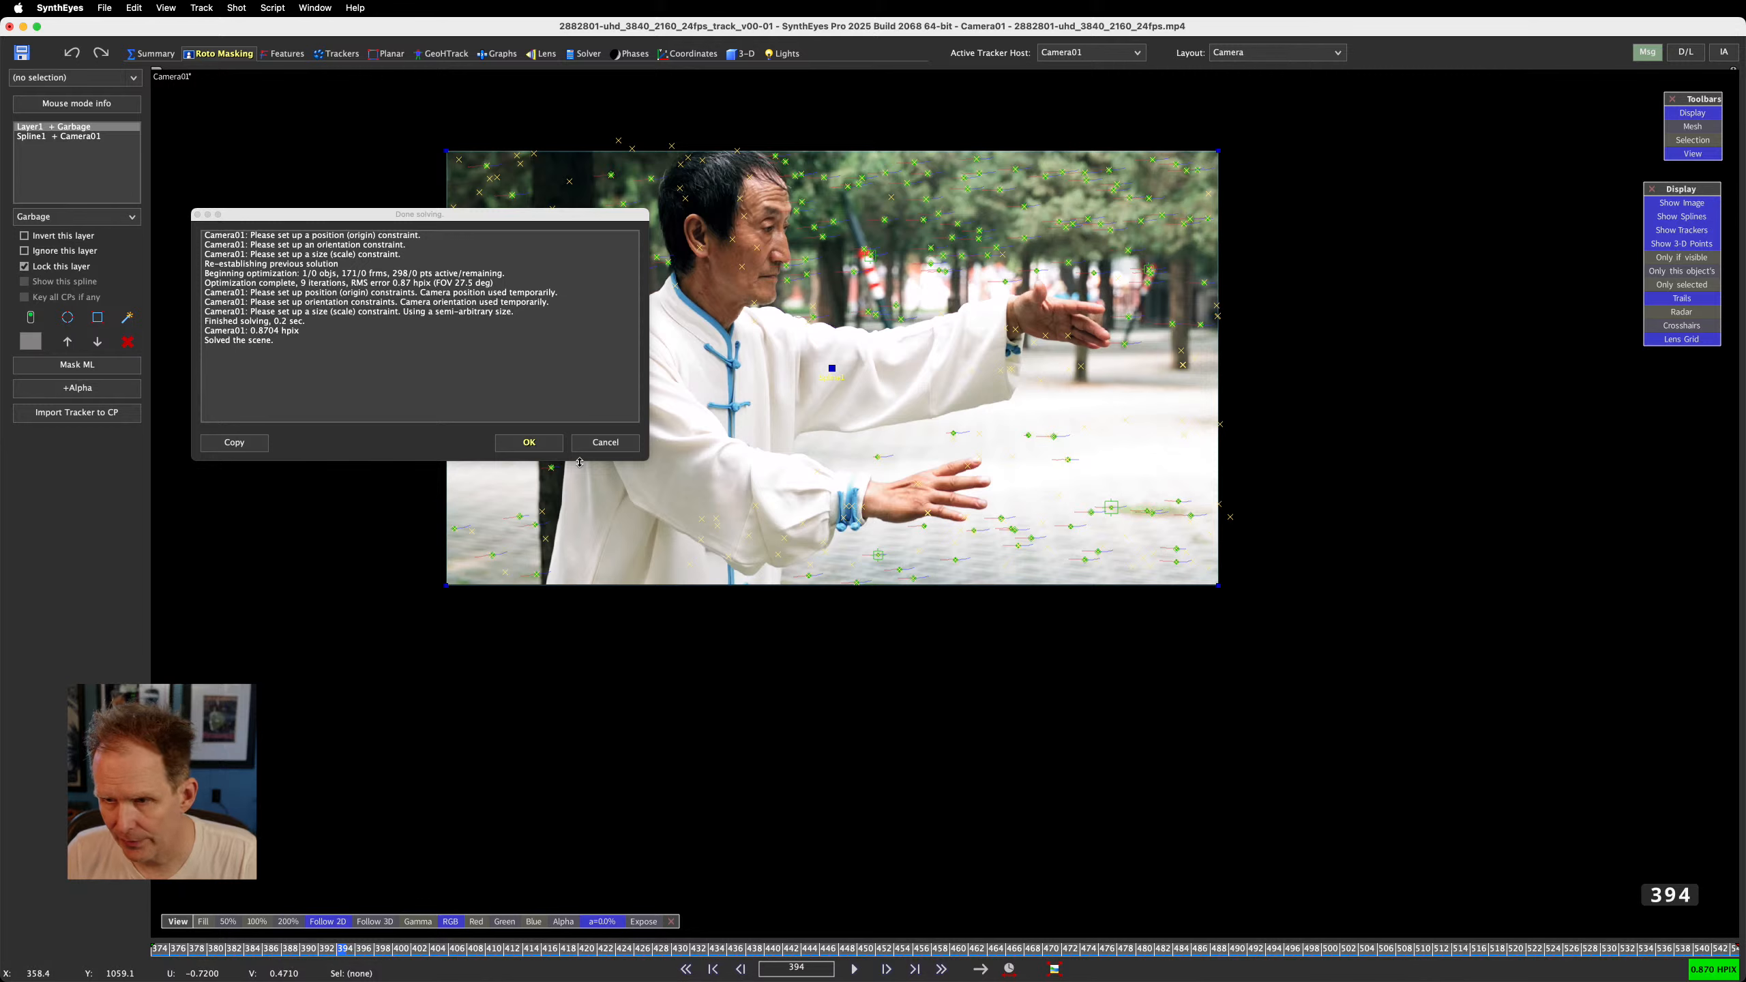
{"action": "left_click", "coordinate": [529, 442]}
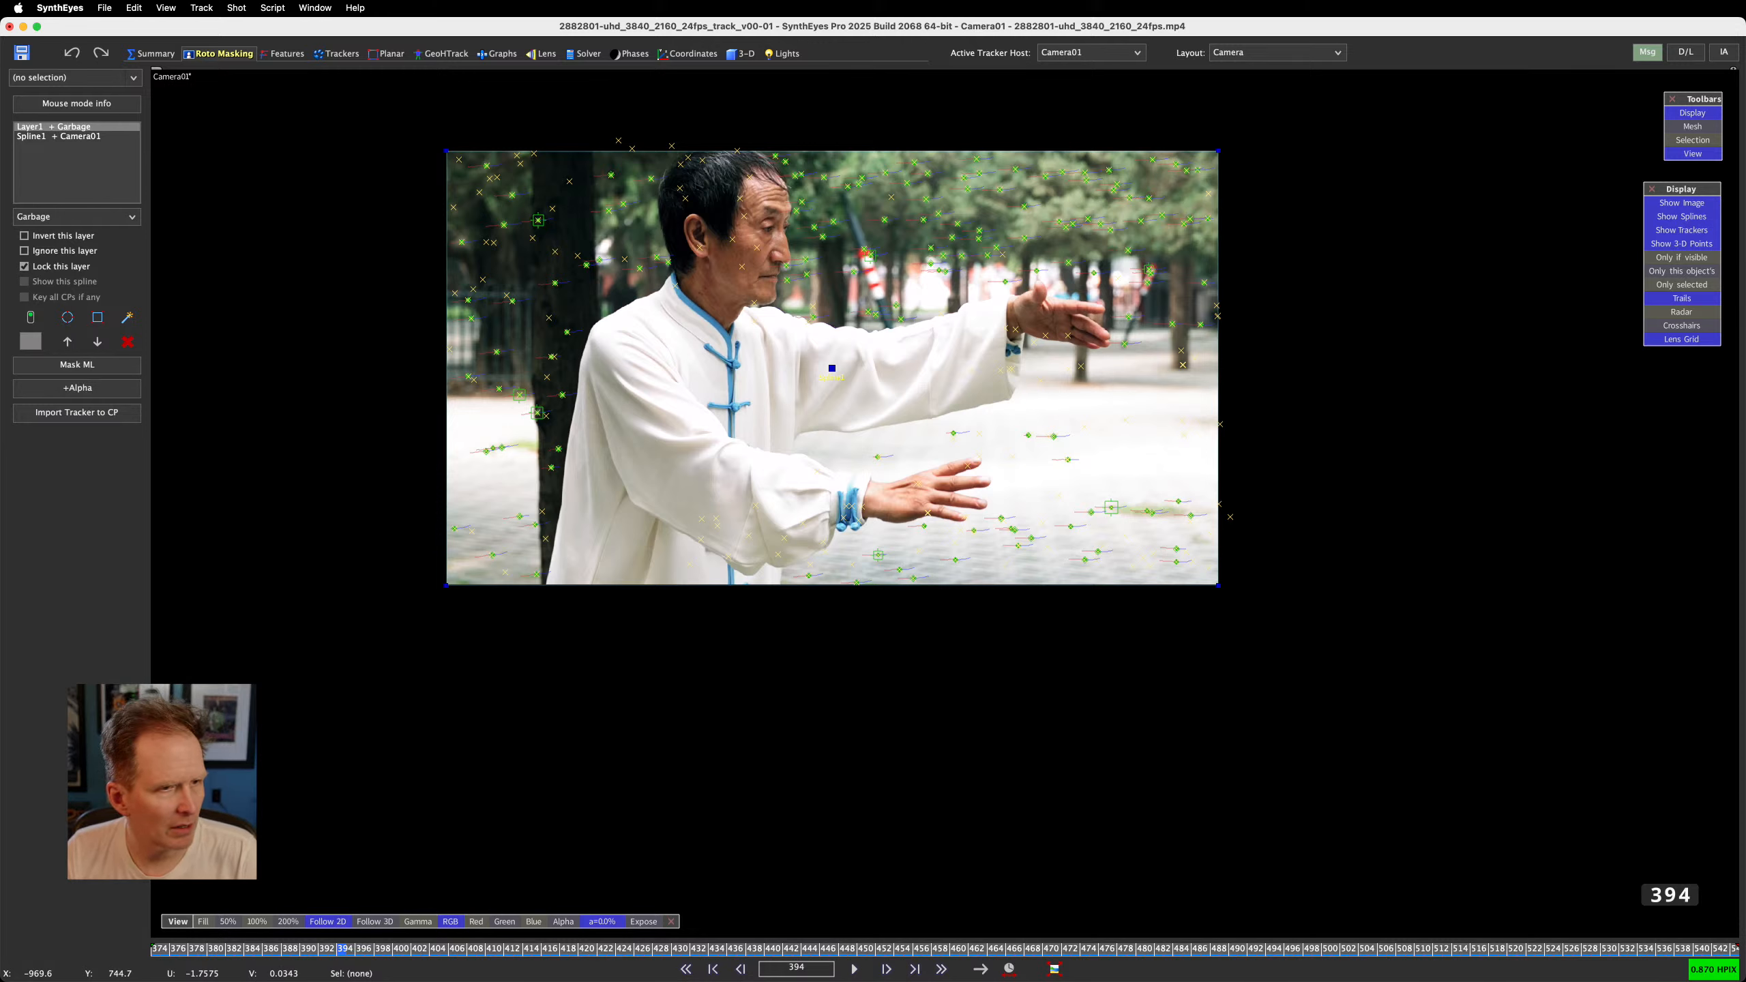
{"action": "key", "text": "super+Tab"}
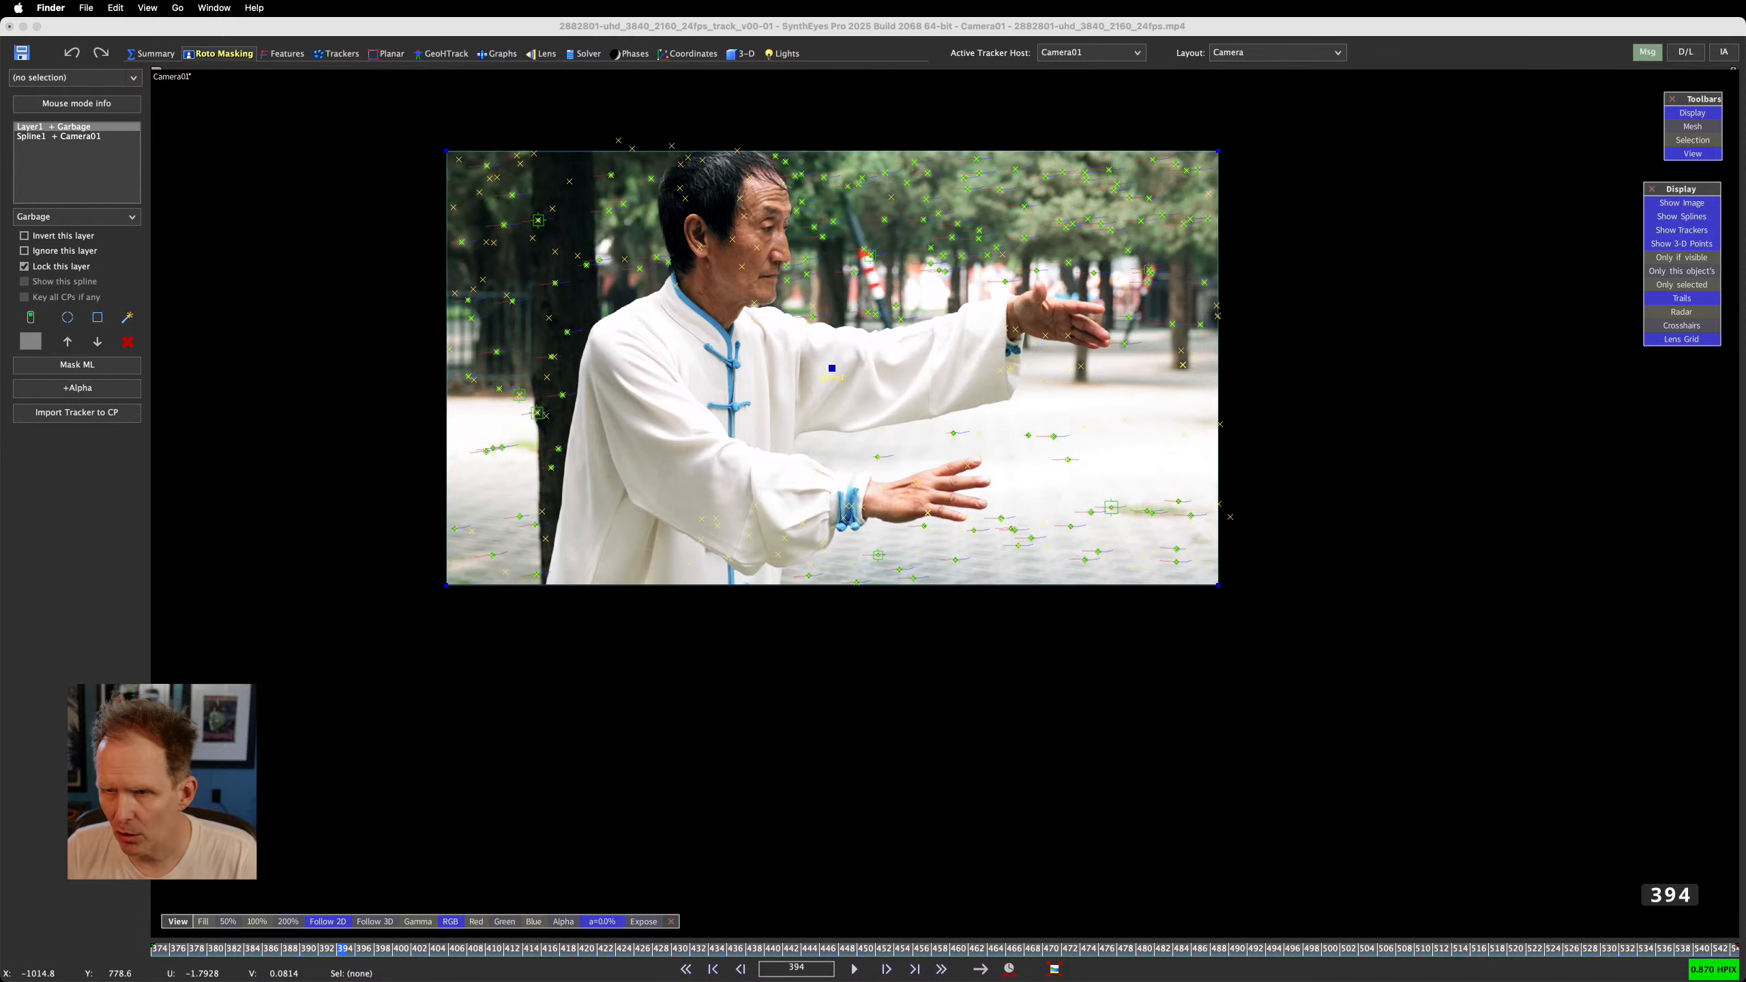
{"action": "key", "text": "super+Tab"}
{"action": "left_click_drag", "start_coordinate": [387, 953], "coordinate": [86, 931]}
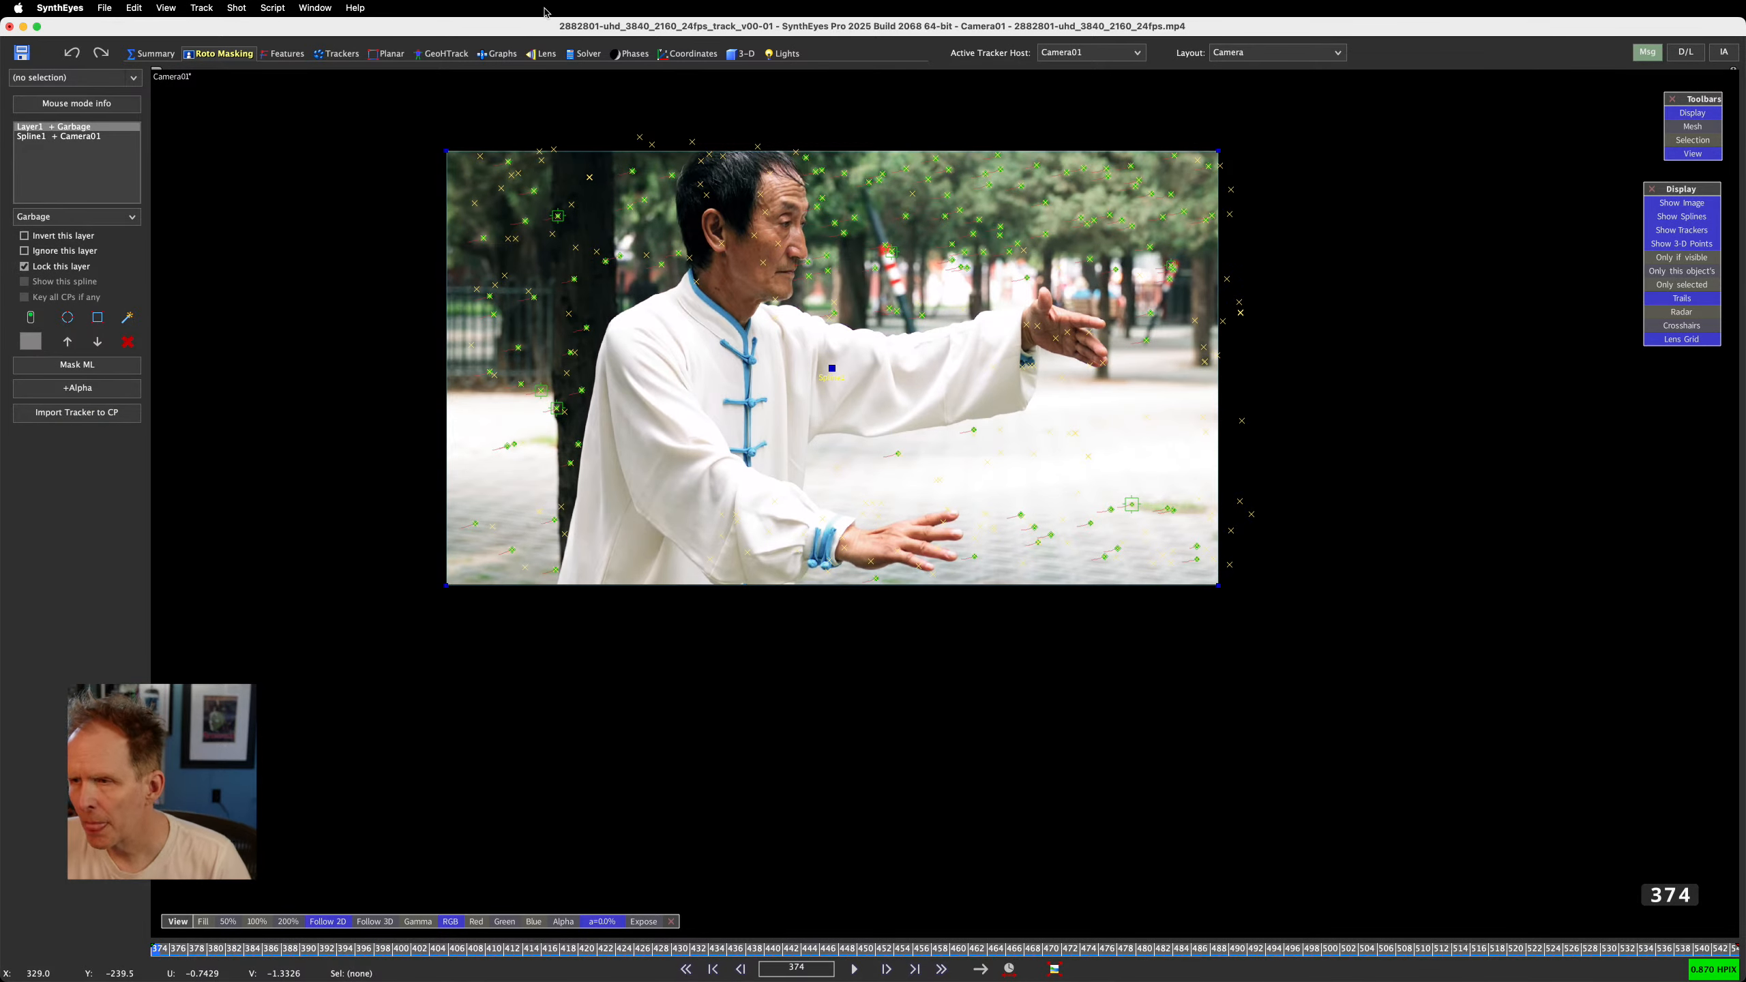
Switch to the 3-D workspace and choose Cylinder as the mesh type to create
{"action": "left_click", "coordinate": [741, 53]}
{"action": "left_click", "coordinate": [58, 104]}
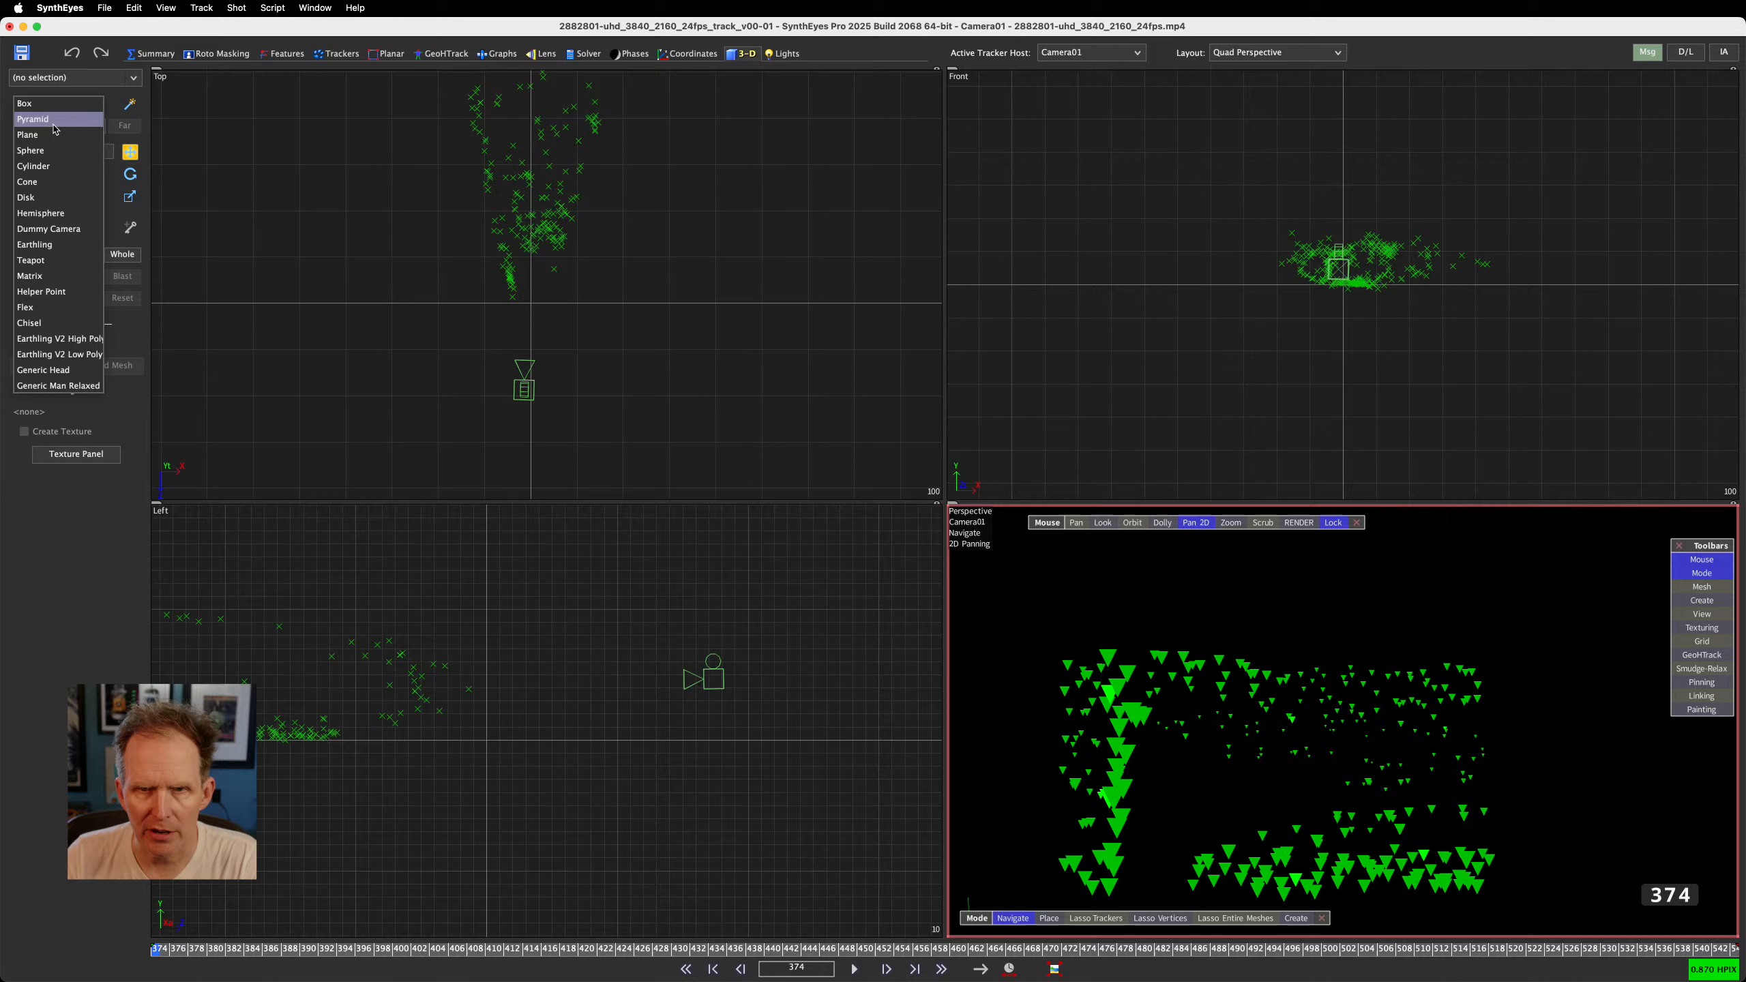
{"action": "left_click", "coordinate": [52, 162]}
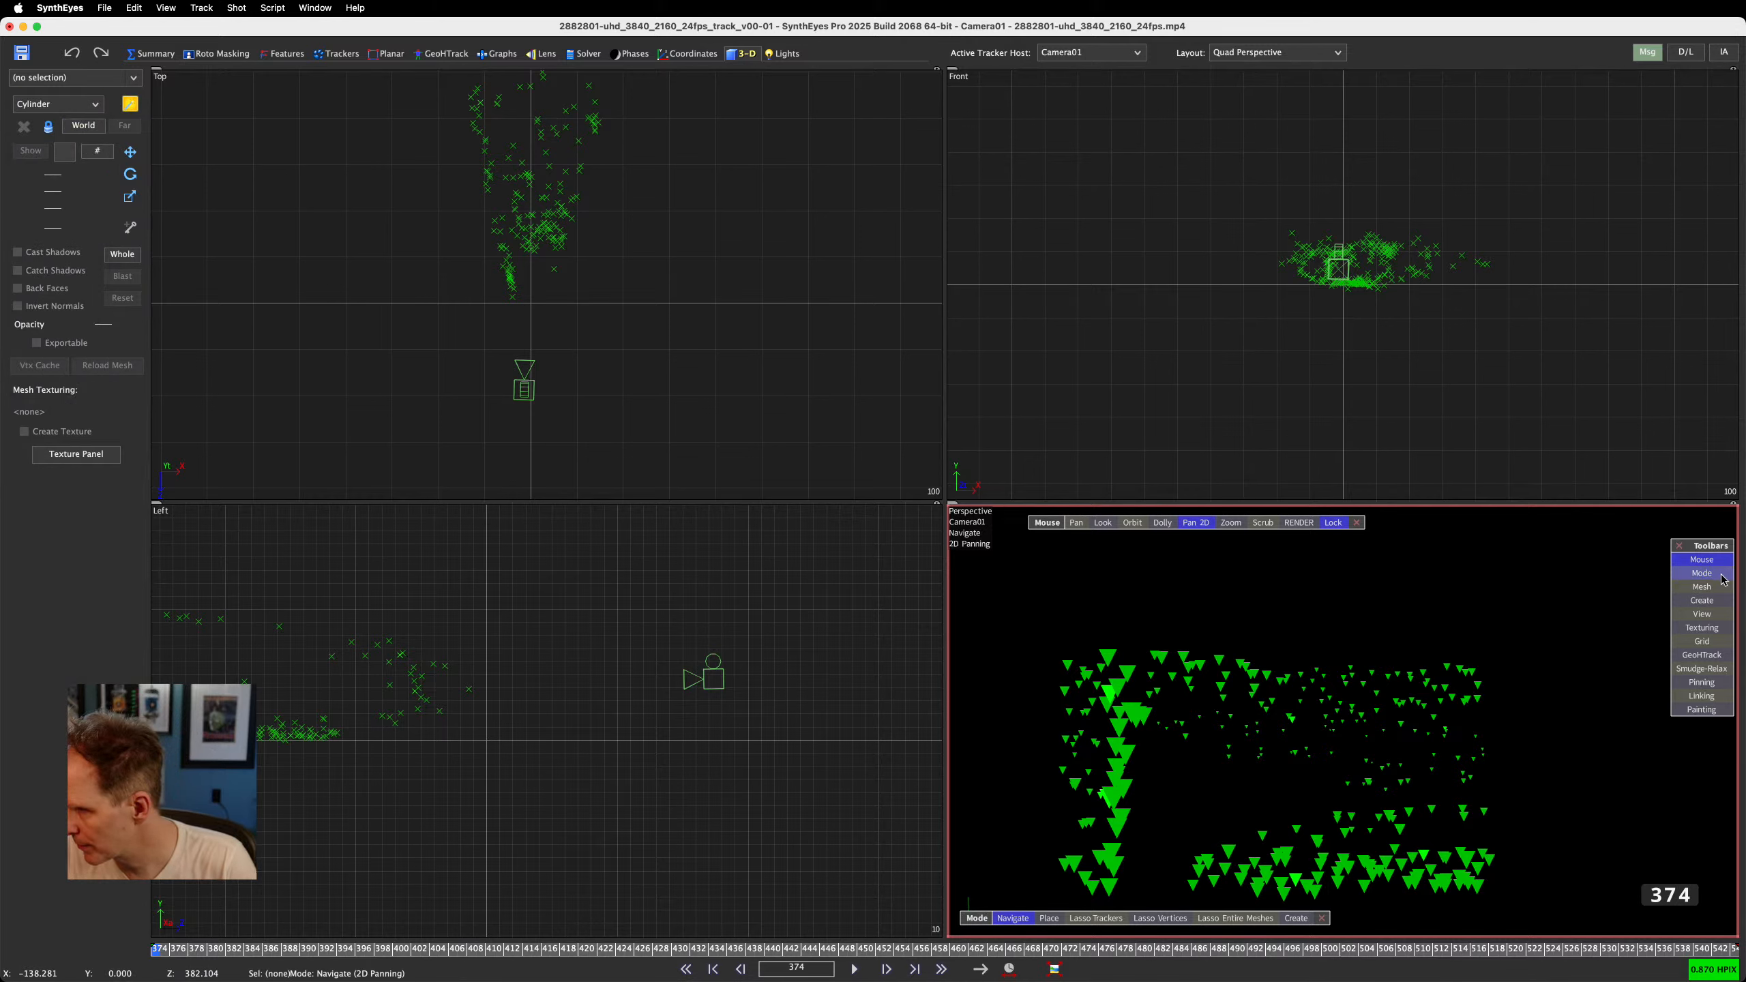
Show the shot image in the Perspective view, moving the View toolbar clear of the man and switching to Pan mode
{"action": "left_click", "coordinate": [1705, 616]}
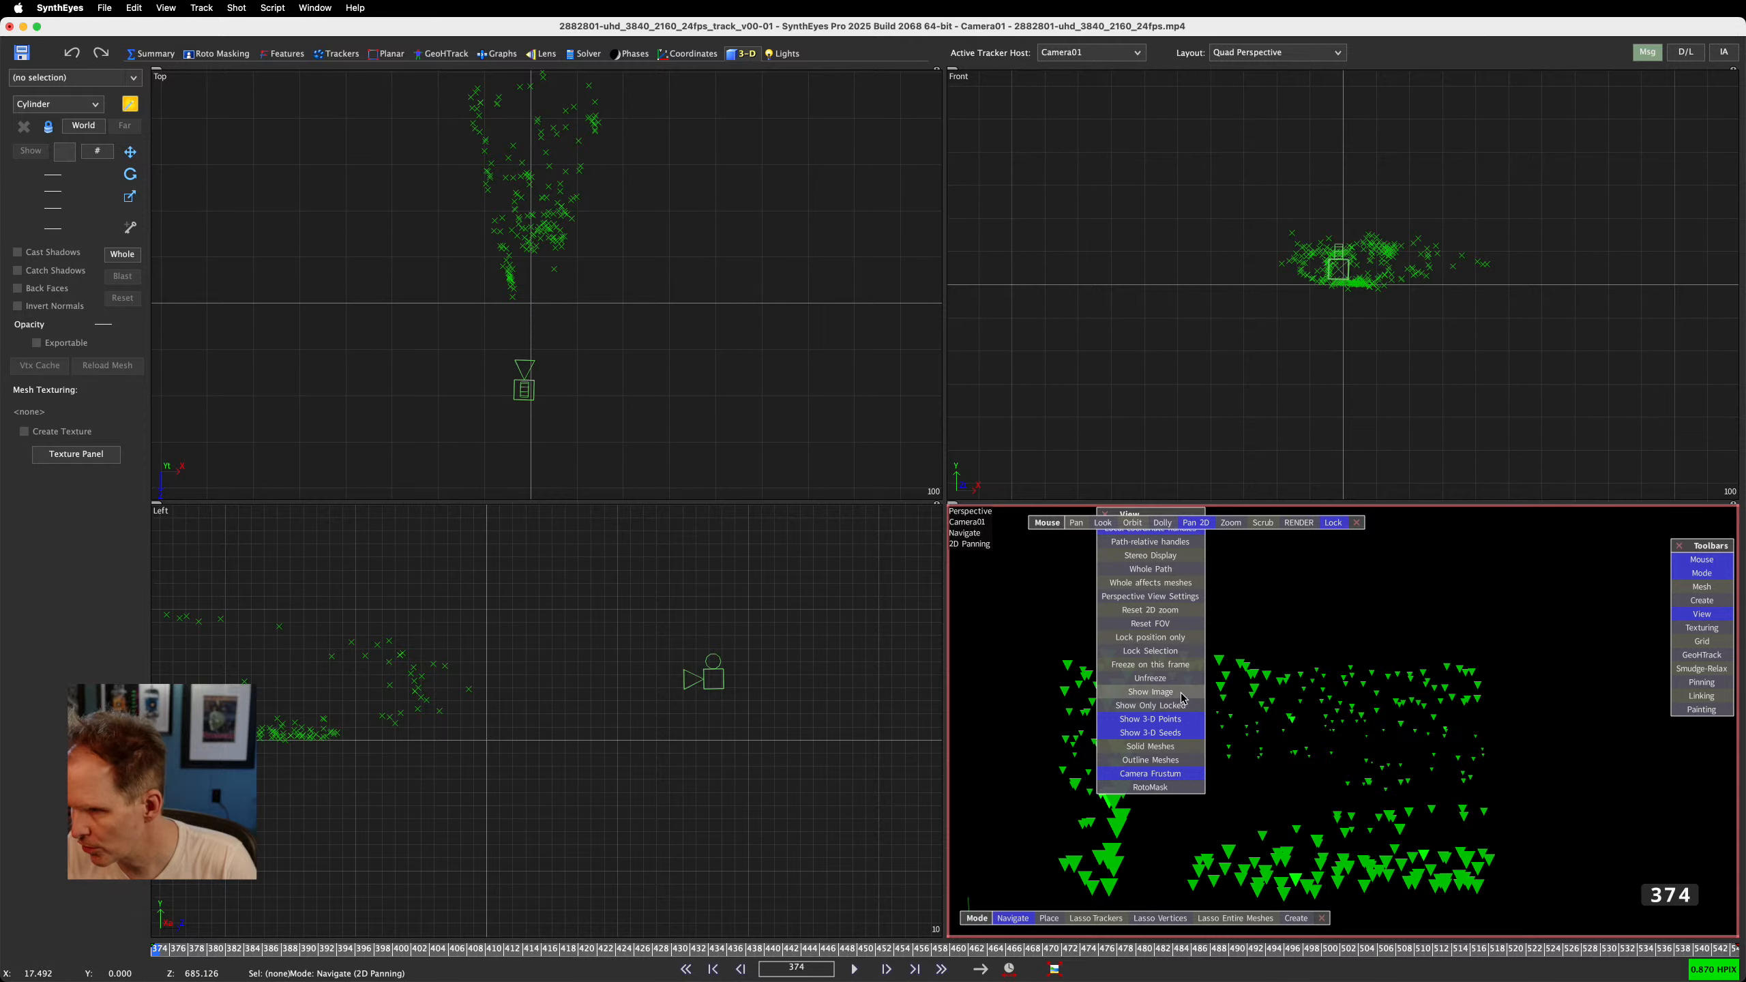
{"action": "left_click", "coordinate": [1150, 691]}
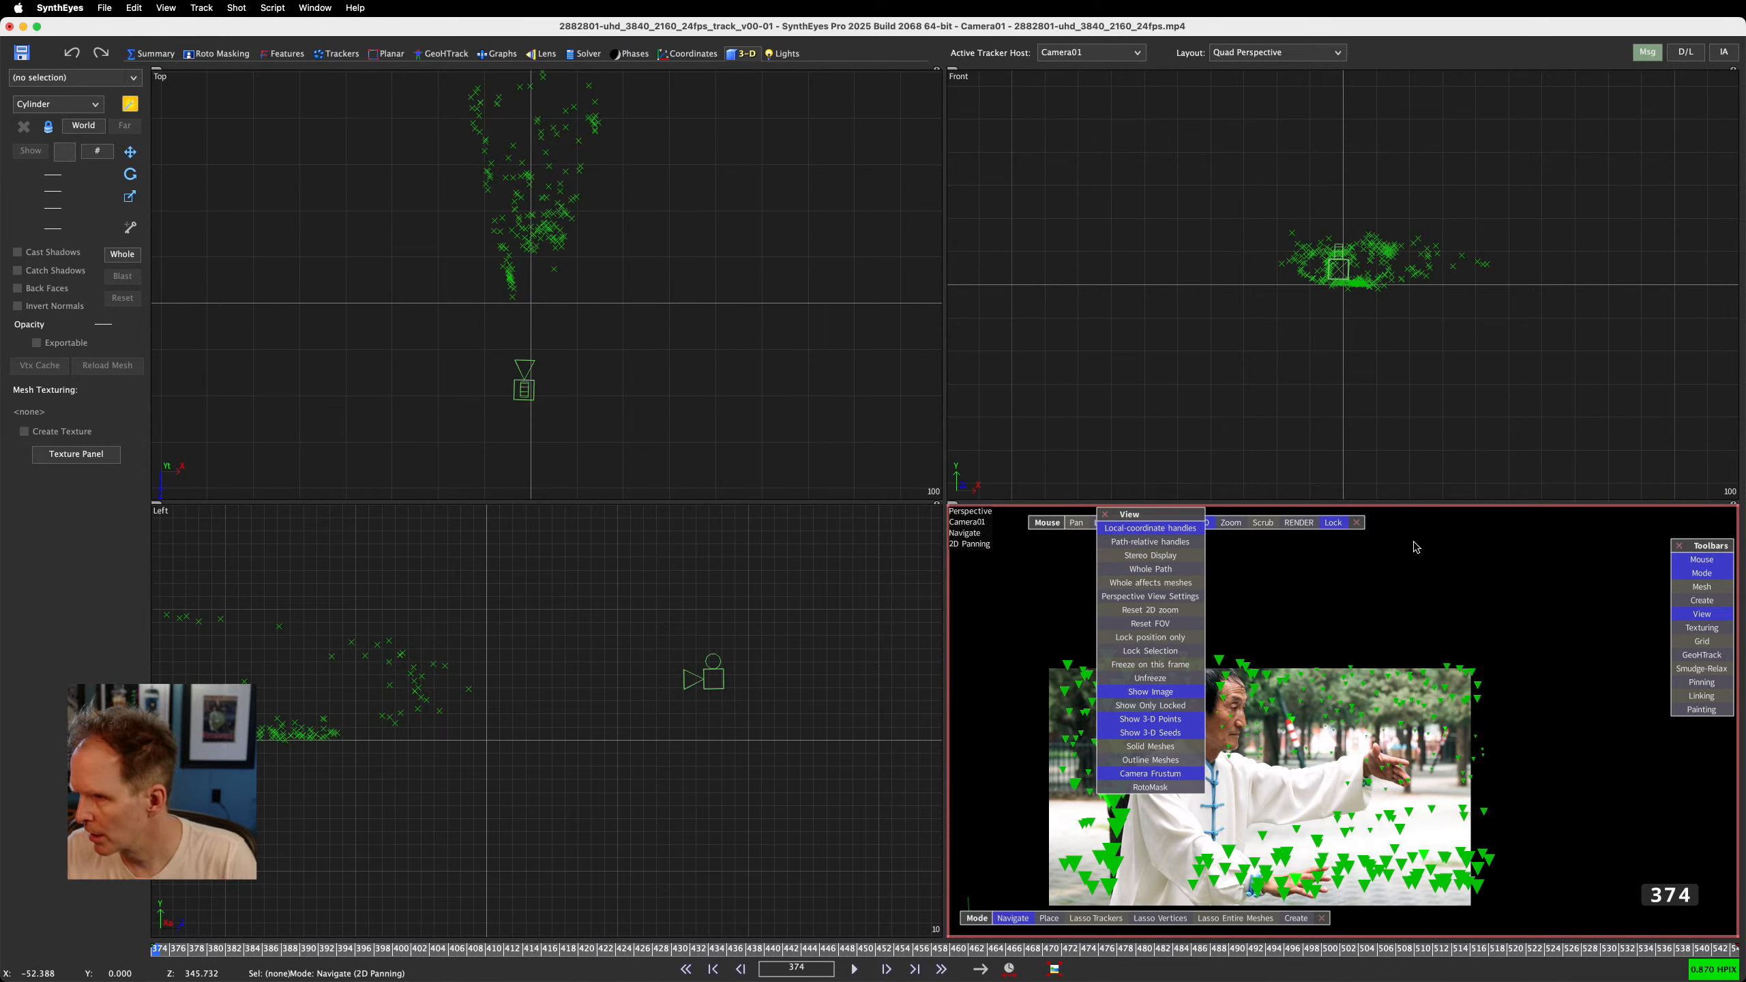
{"action": "left_click_drag", "start_coordinate": [1180, 514], "coordinate": [1046, 574]}
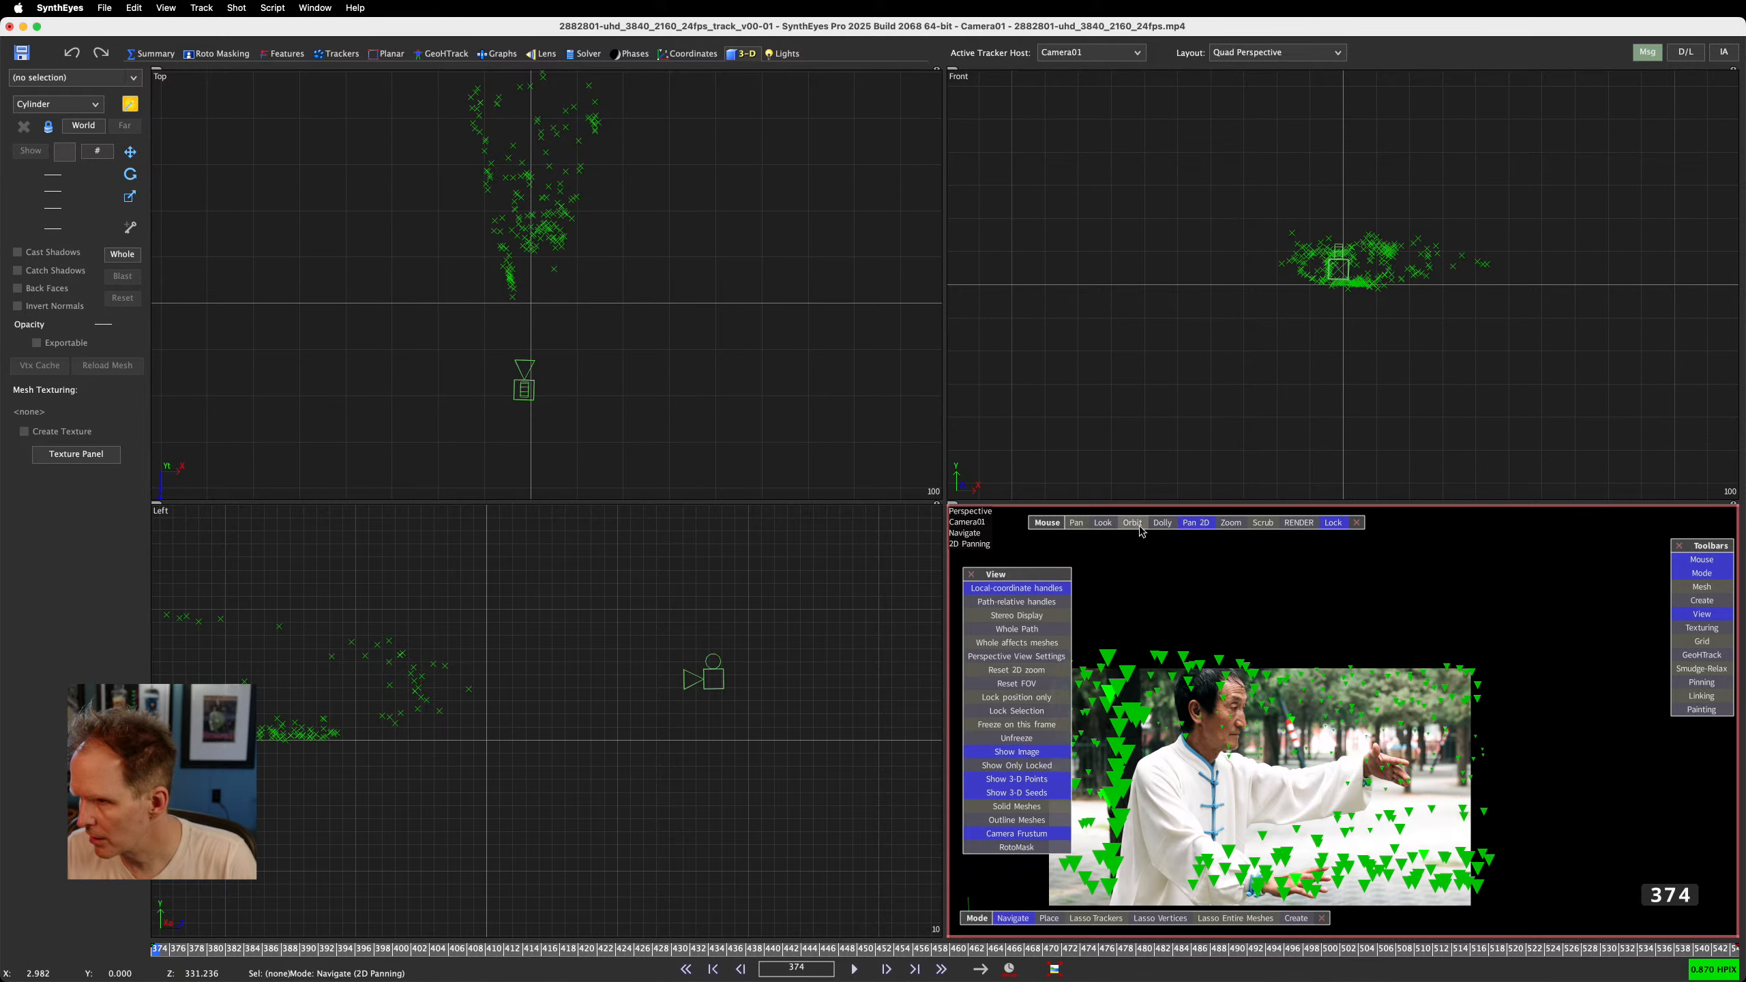
{"action": "scroll", "coordinate": [1193, 526], "scroll_direction": "up", "scroll_amount": 4}
{"action": "left_click", "coordinate": [1193, 526]}
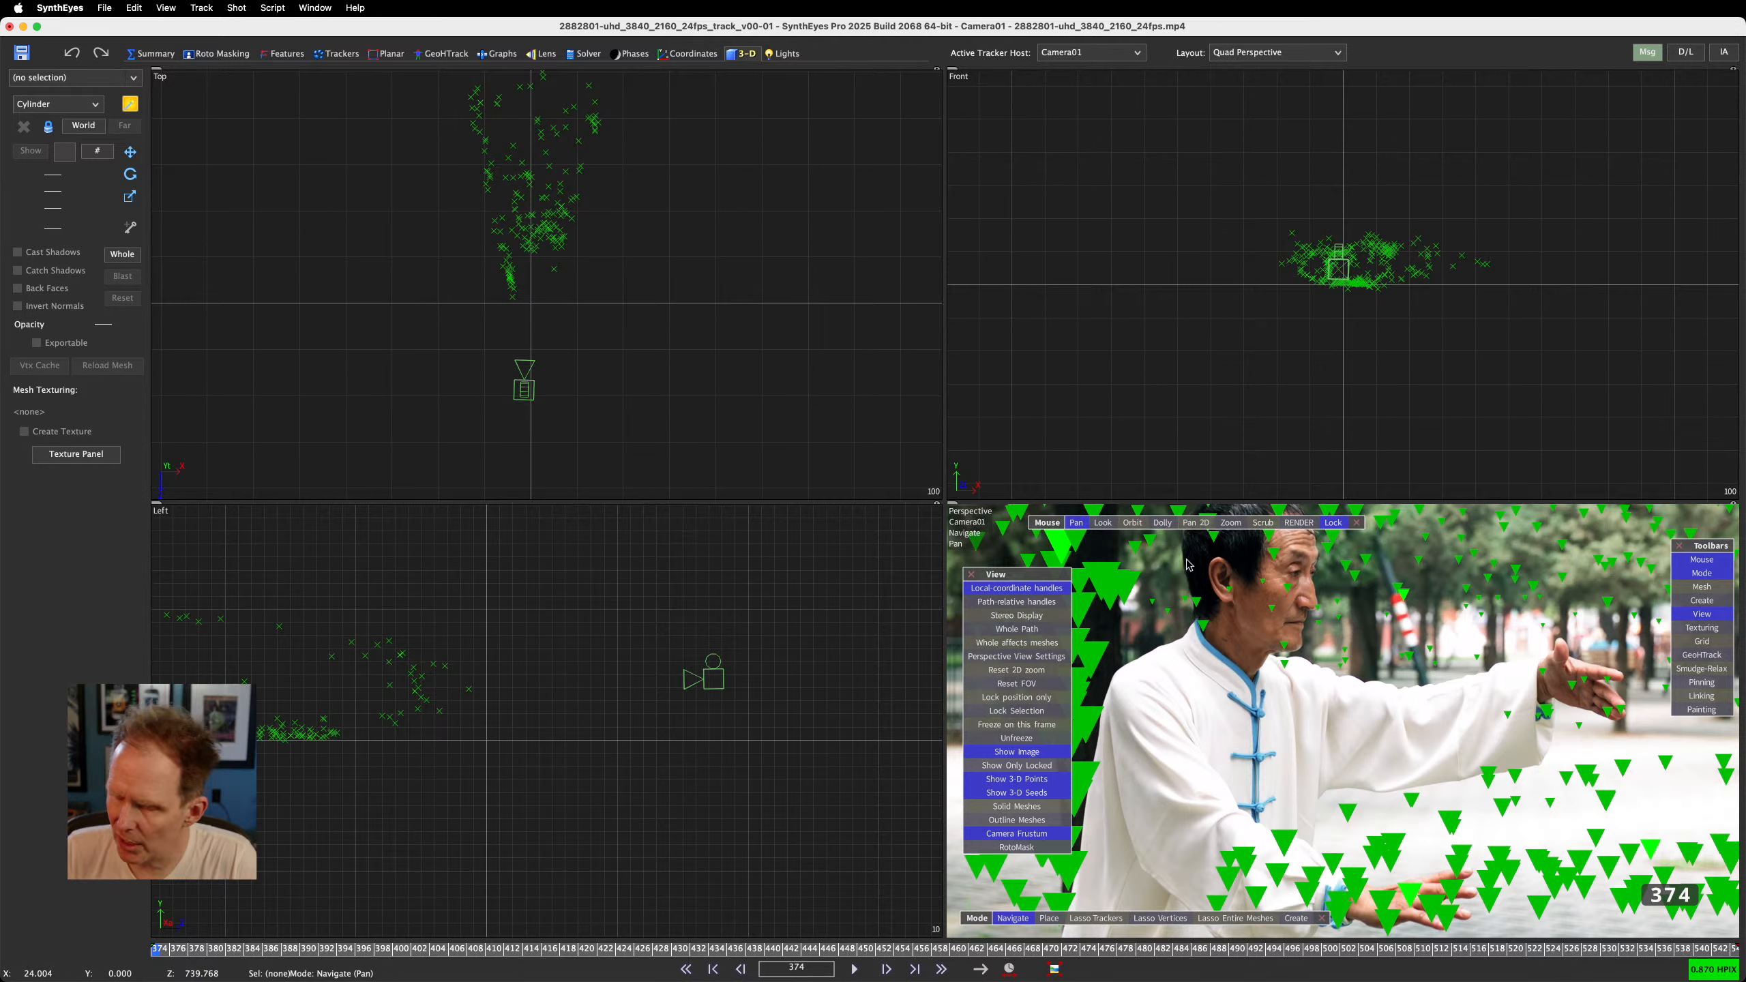
Check the scene's axis, export unit and perspective sizing settings, and leave them without saving
{"action": "left_click", "coordinate": [138, 8]}
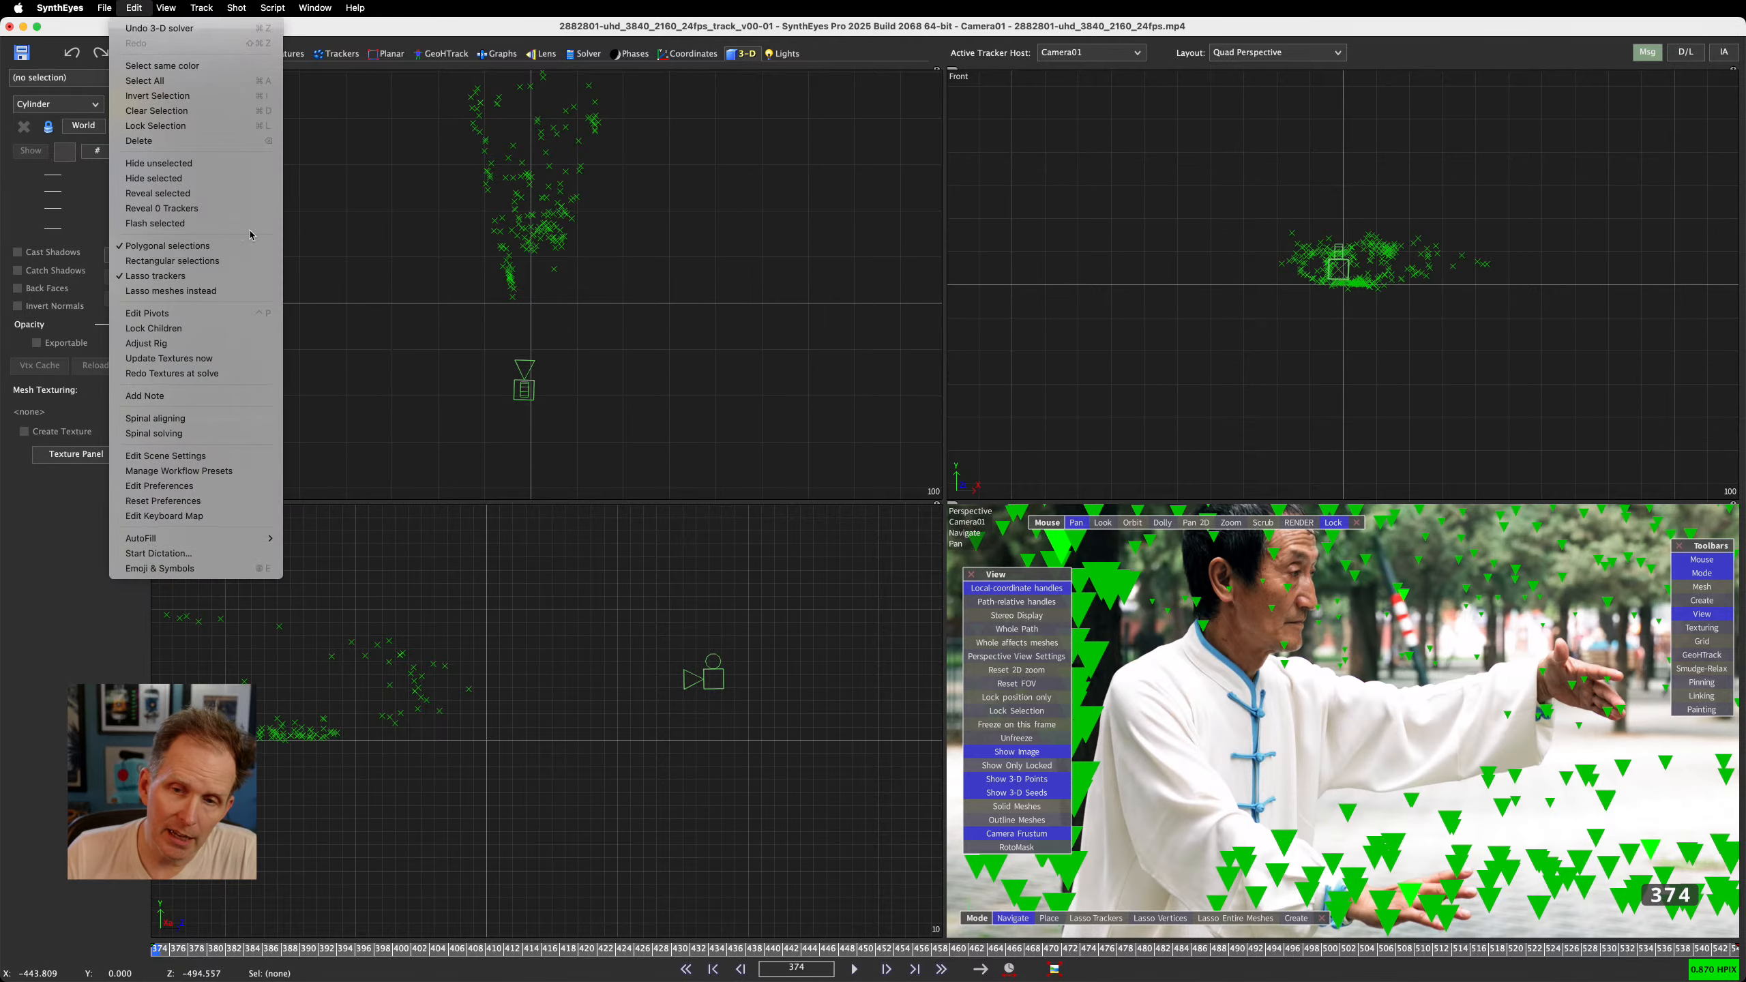
{"action": "left_click", "coordinate": [268, 457]}
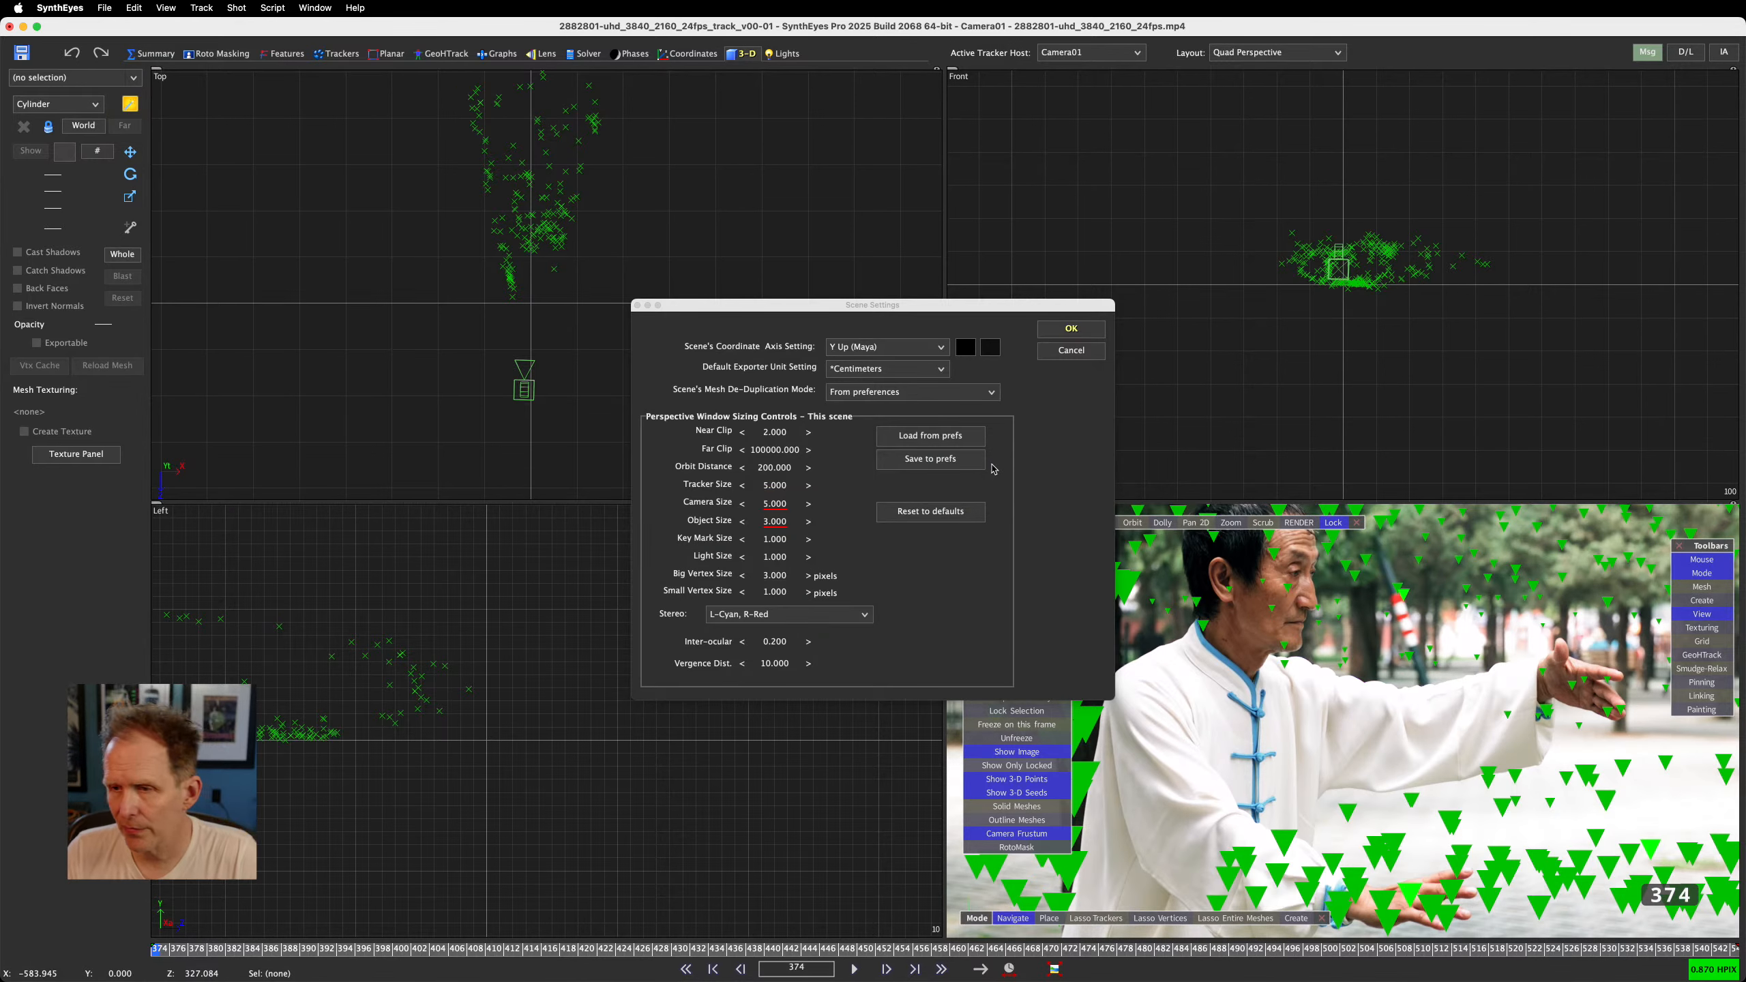
{"action": "left_click", "coordinate": [981, 403]}
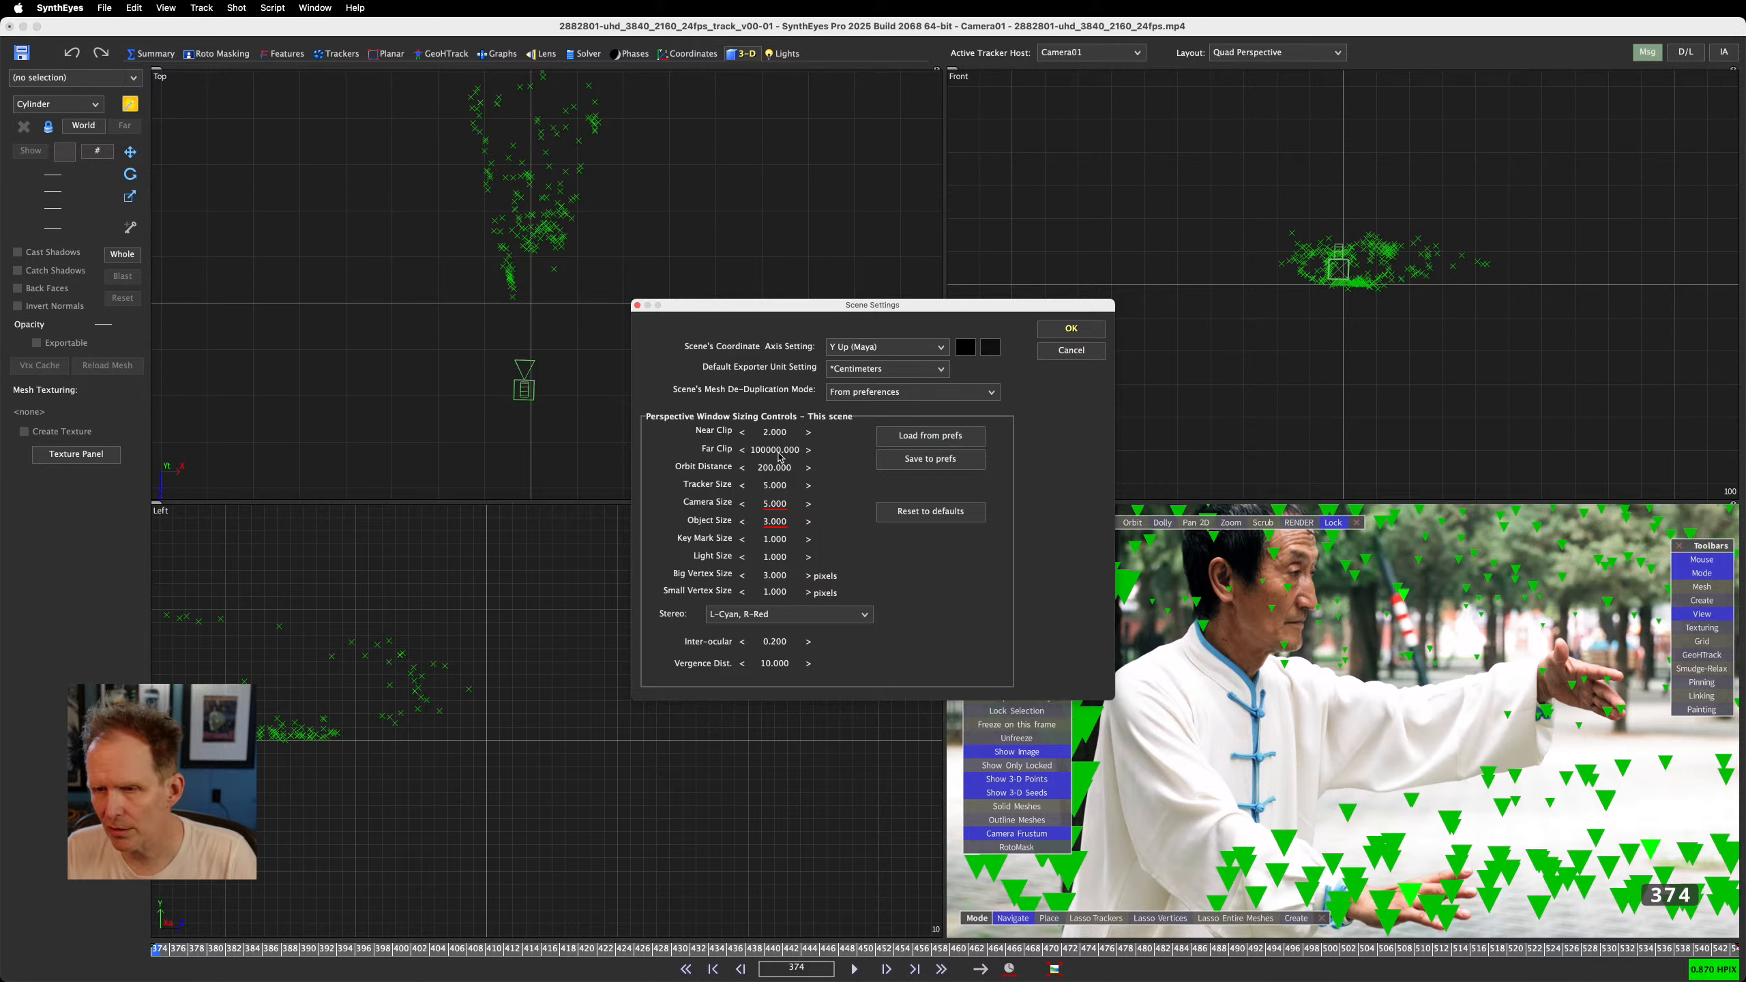
{"action": "left_click", "coordinate": [1055, 351]}
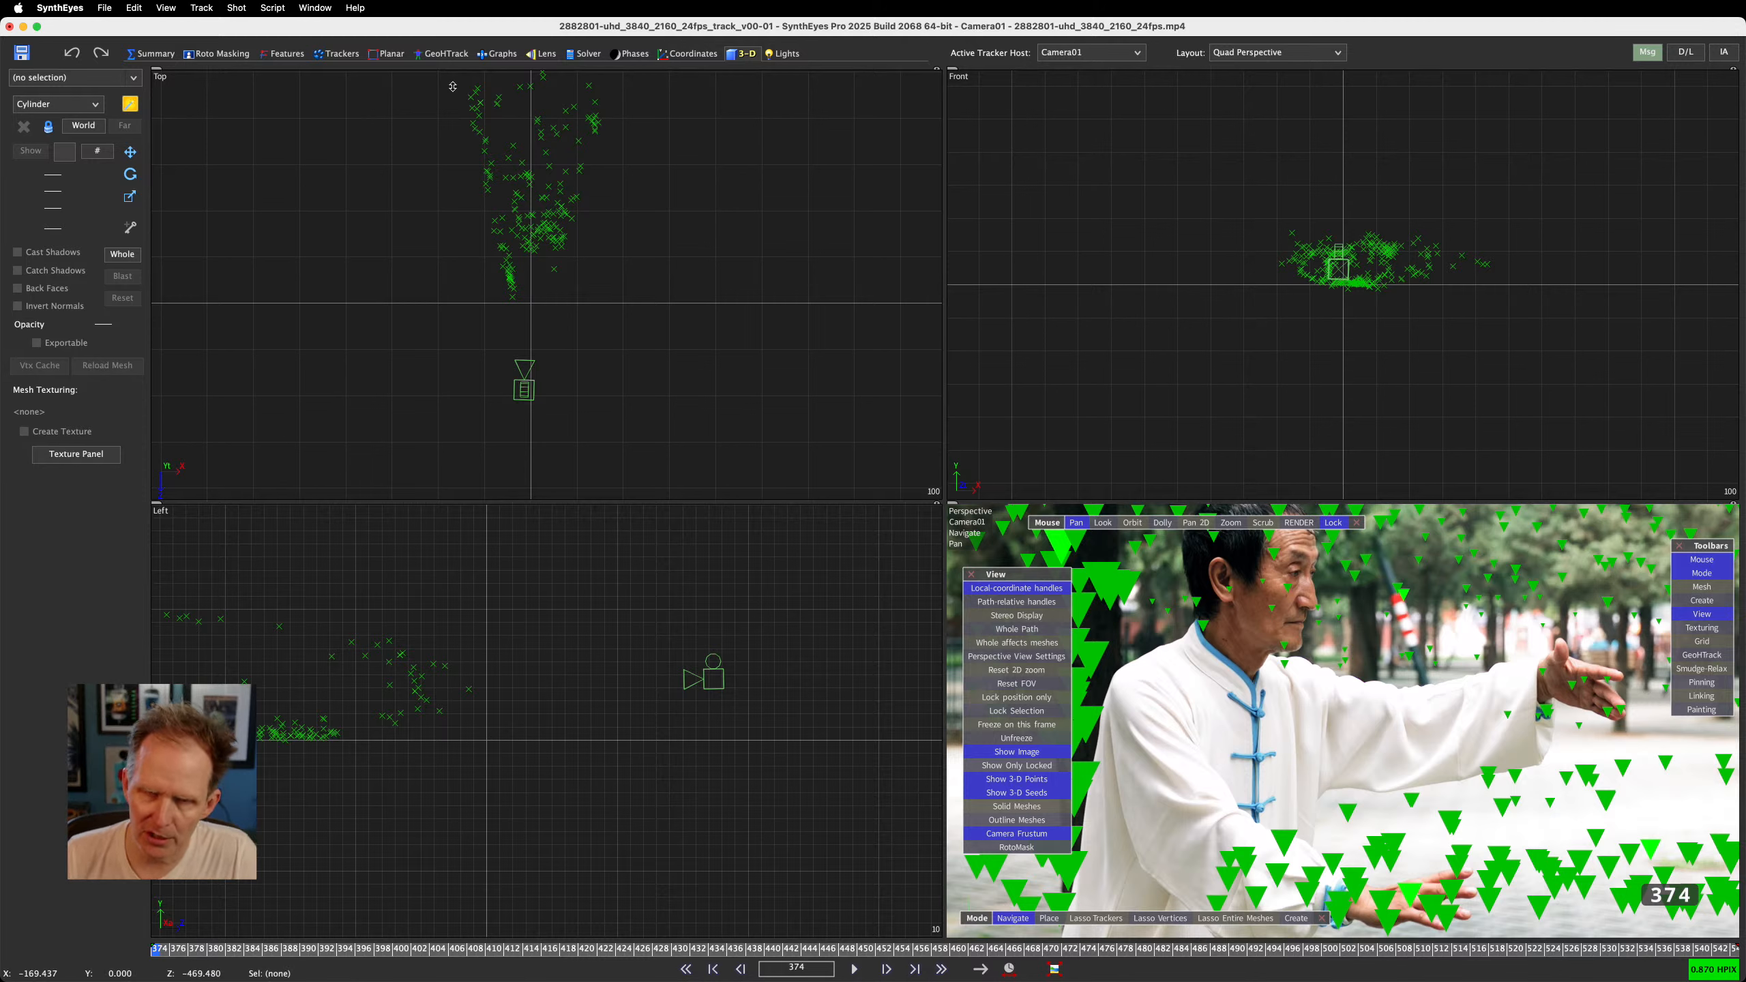
Create a Generic Man Relaxed mesh near the origin in the Top view
{"action": "left_click", "coordinate": [90, 105]}
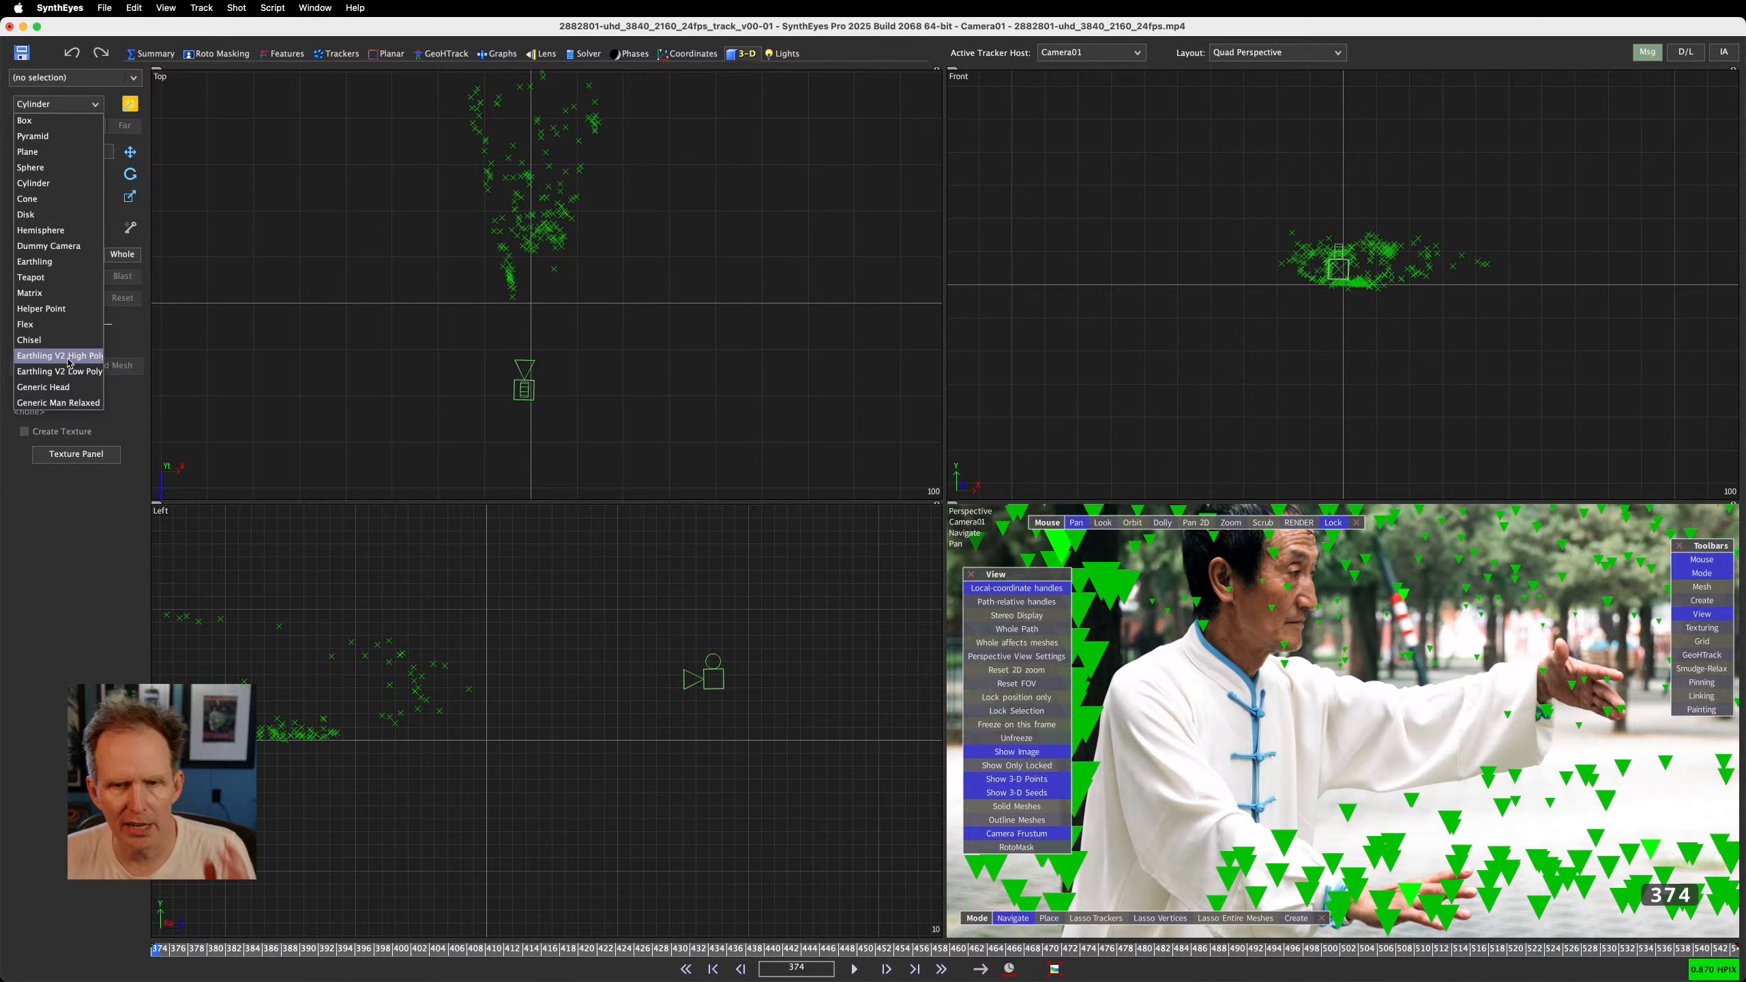
{"action": "left_click", "coordinate": [62, 403]}
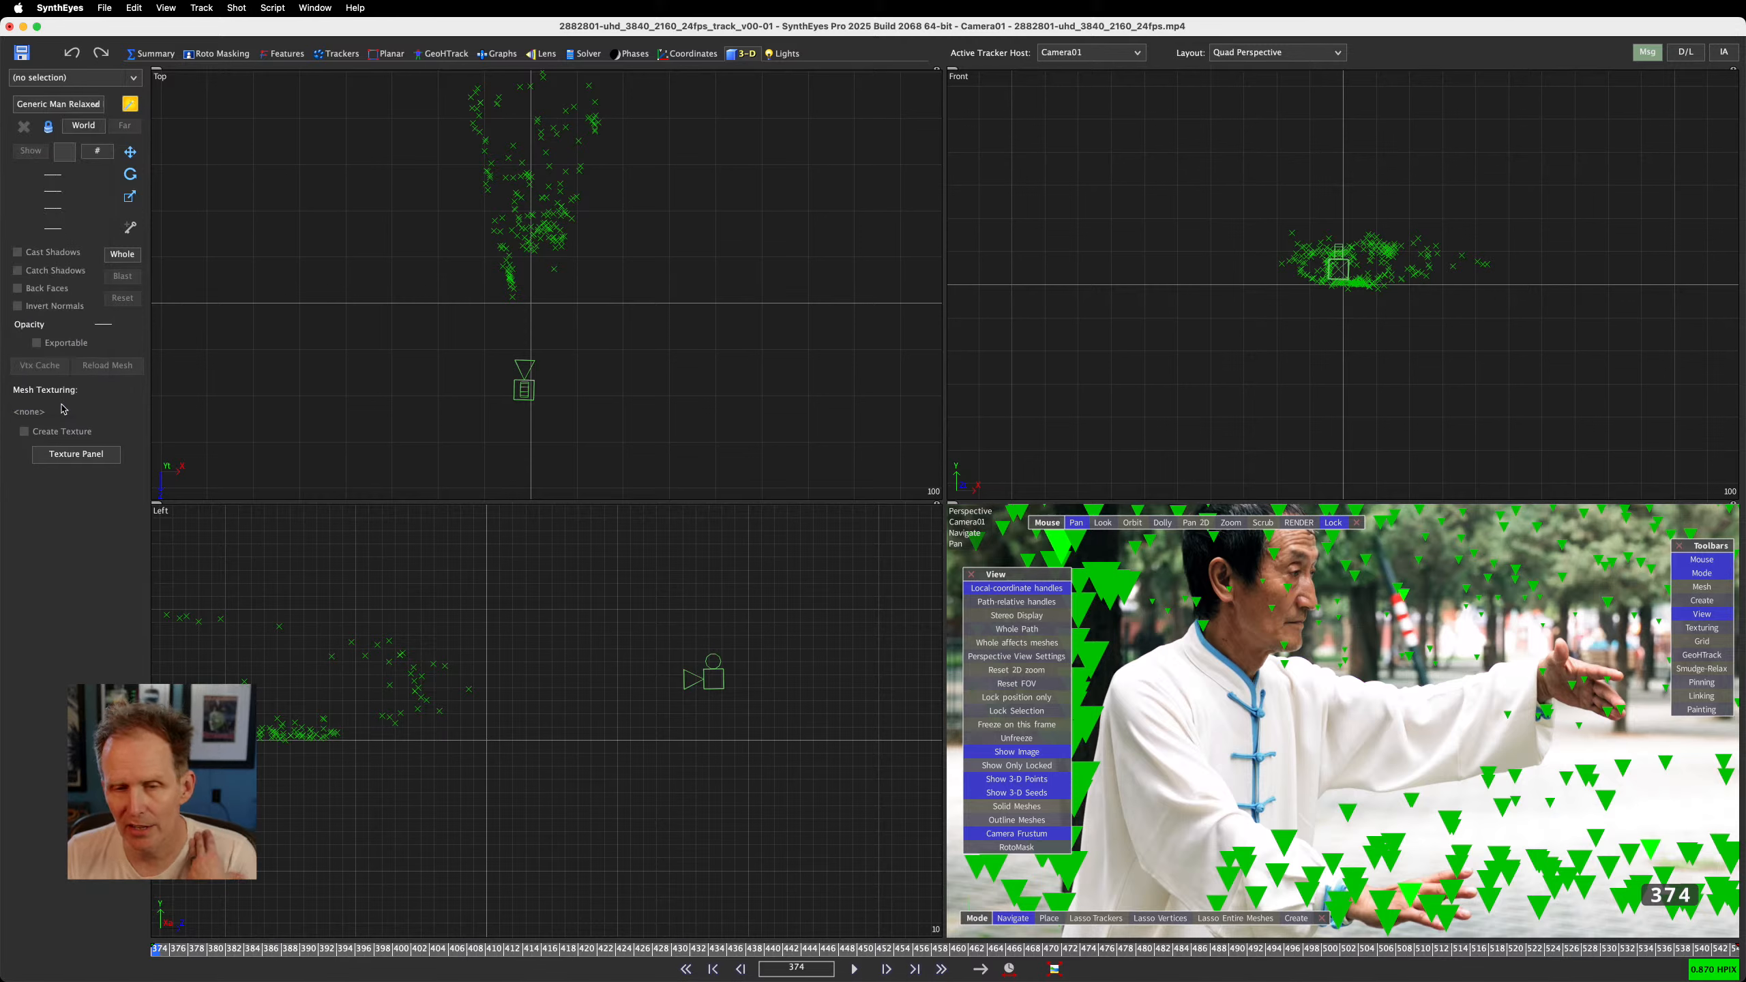
{"action": "left_click_drag", "start_coordinate": [524, 304], "coordinate": [548, 274]}
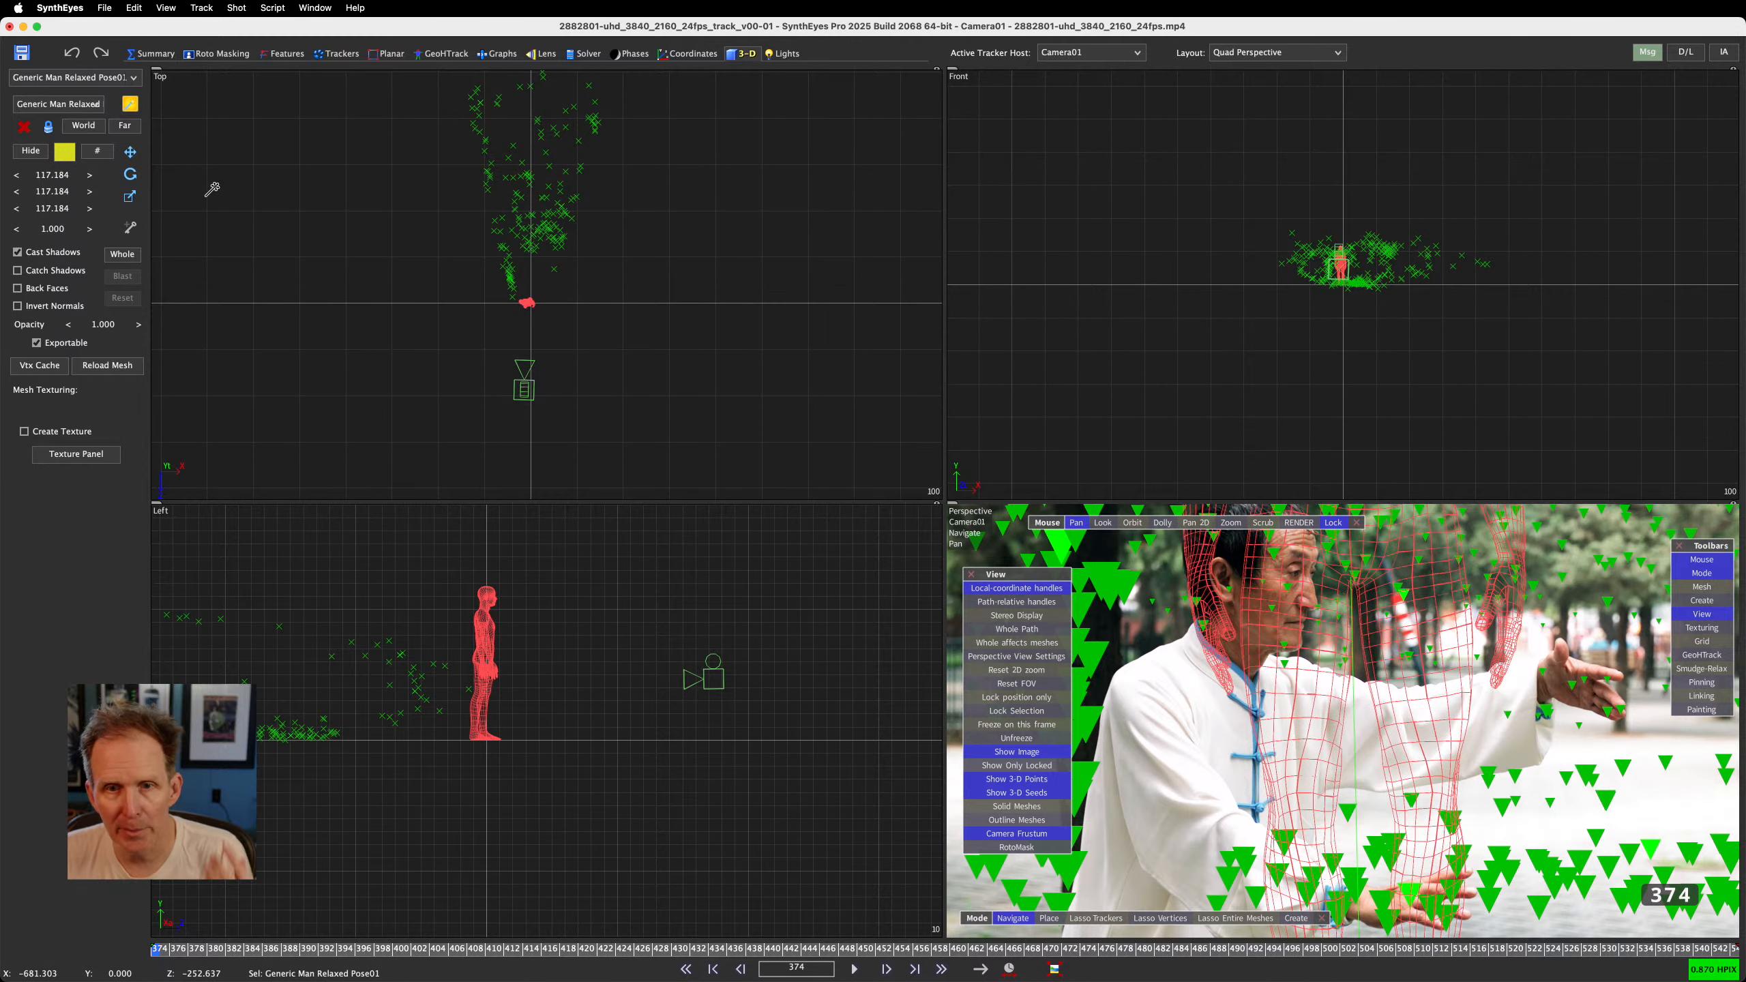
Set the man mesh's scale to 180 on all three axes
{"action": "double_click", "coordinate": [43, 175]}
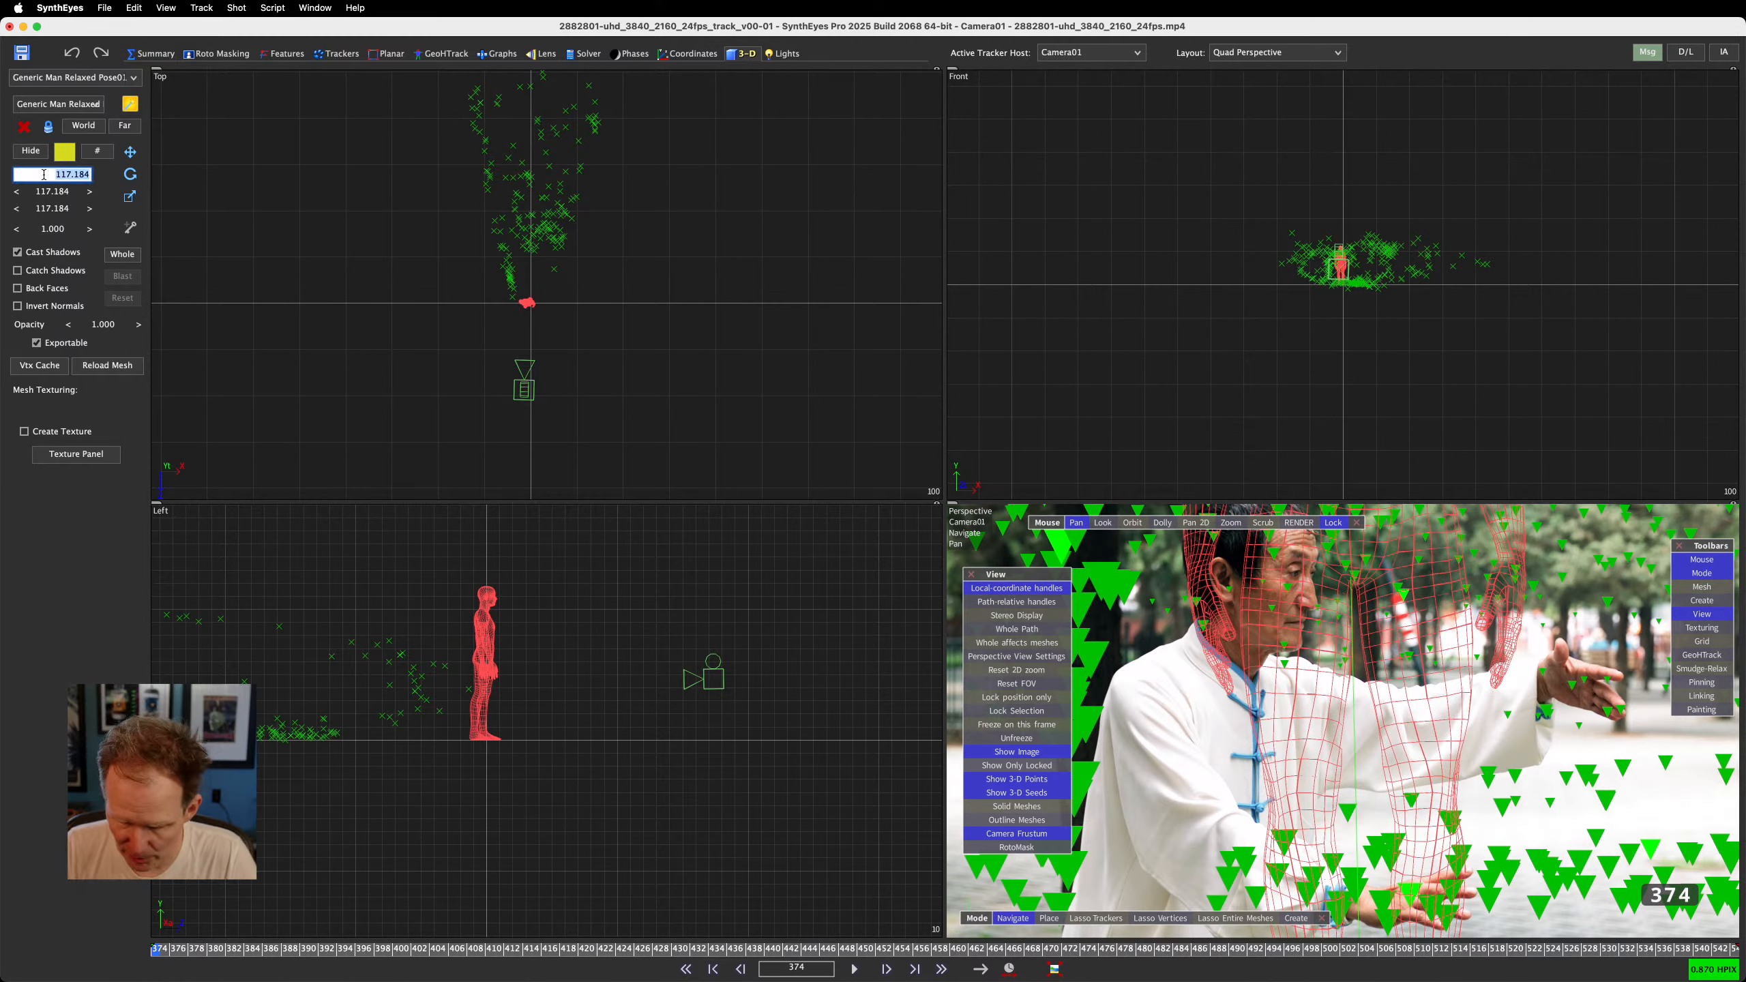
{"action": "type", "text": "180"}
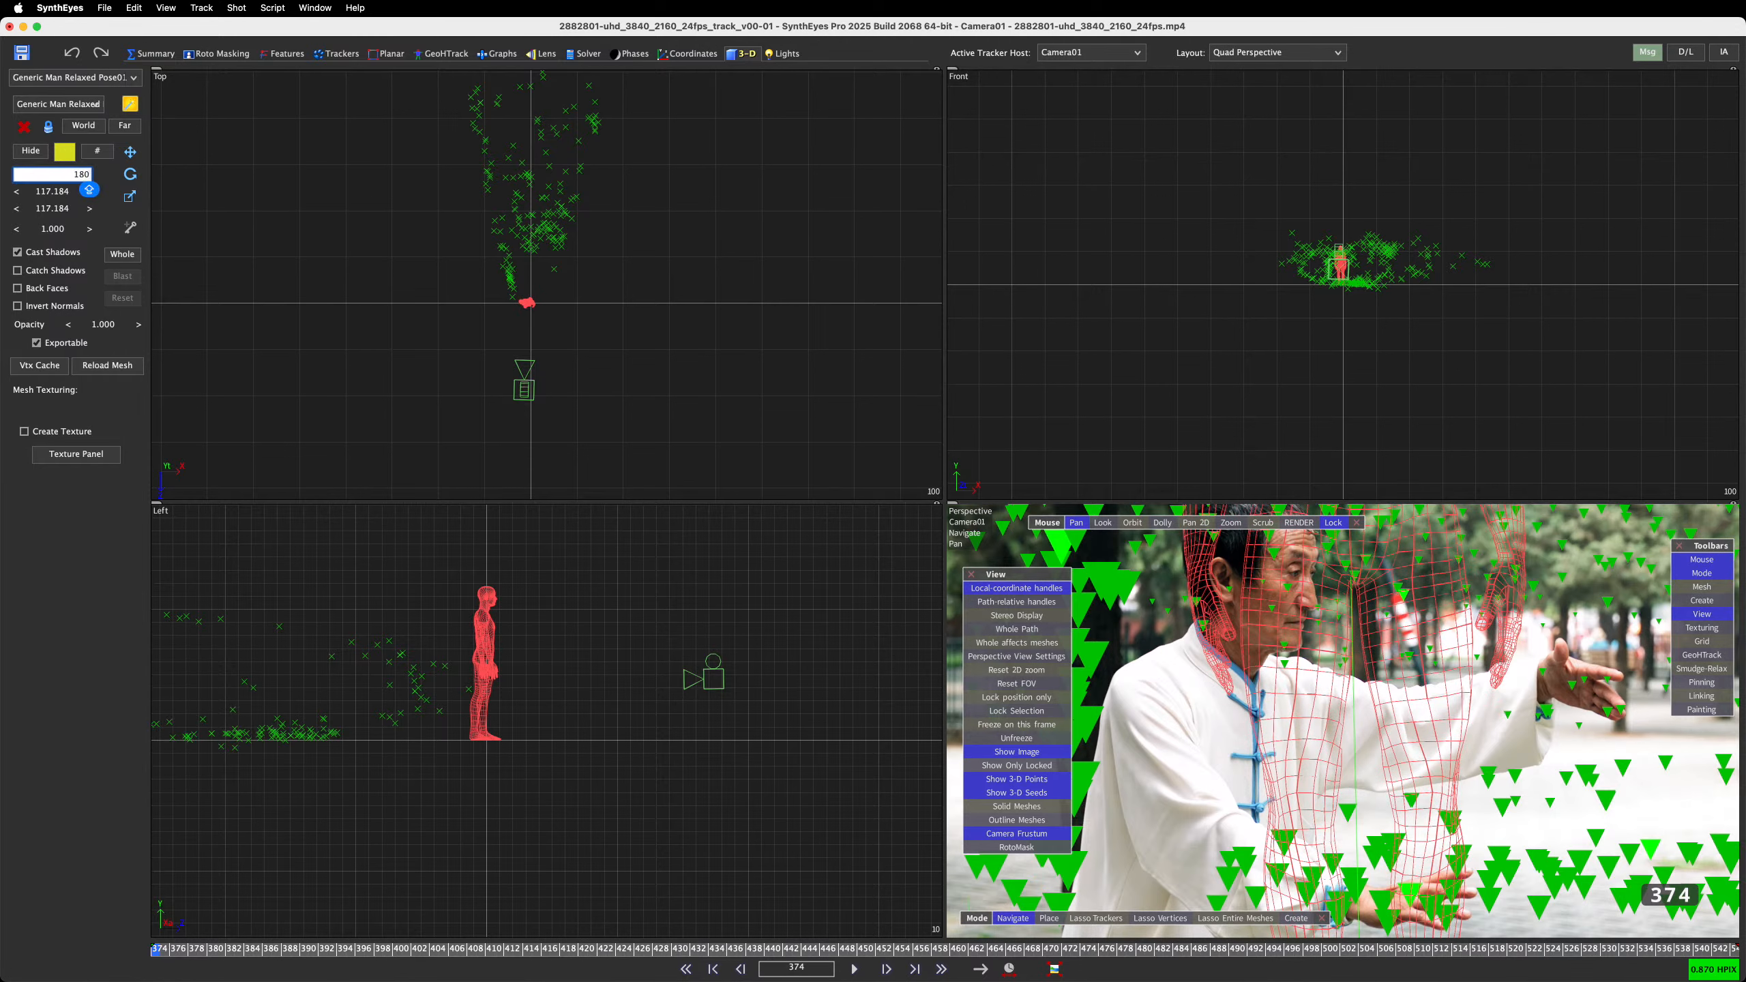
{"action": "key", "text": "Tab"}
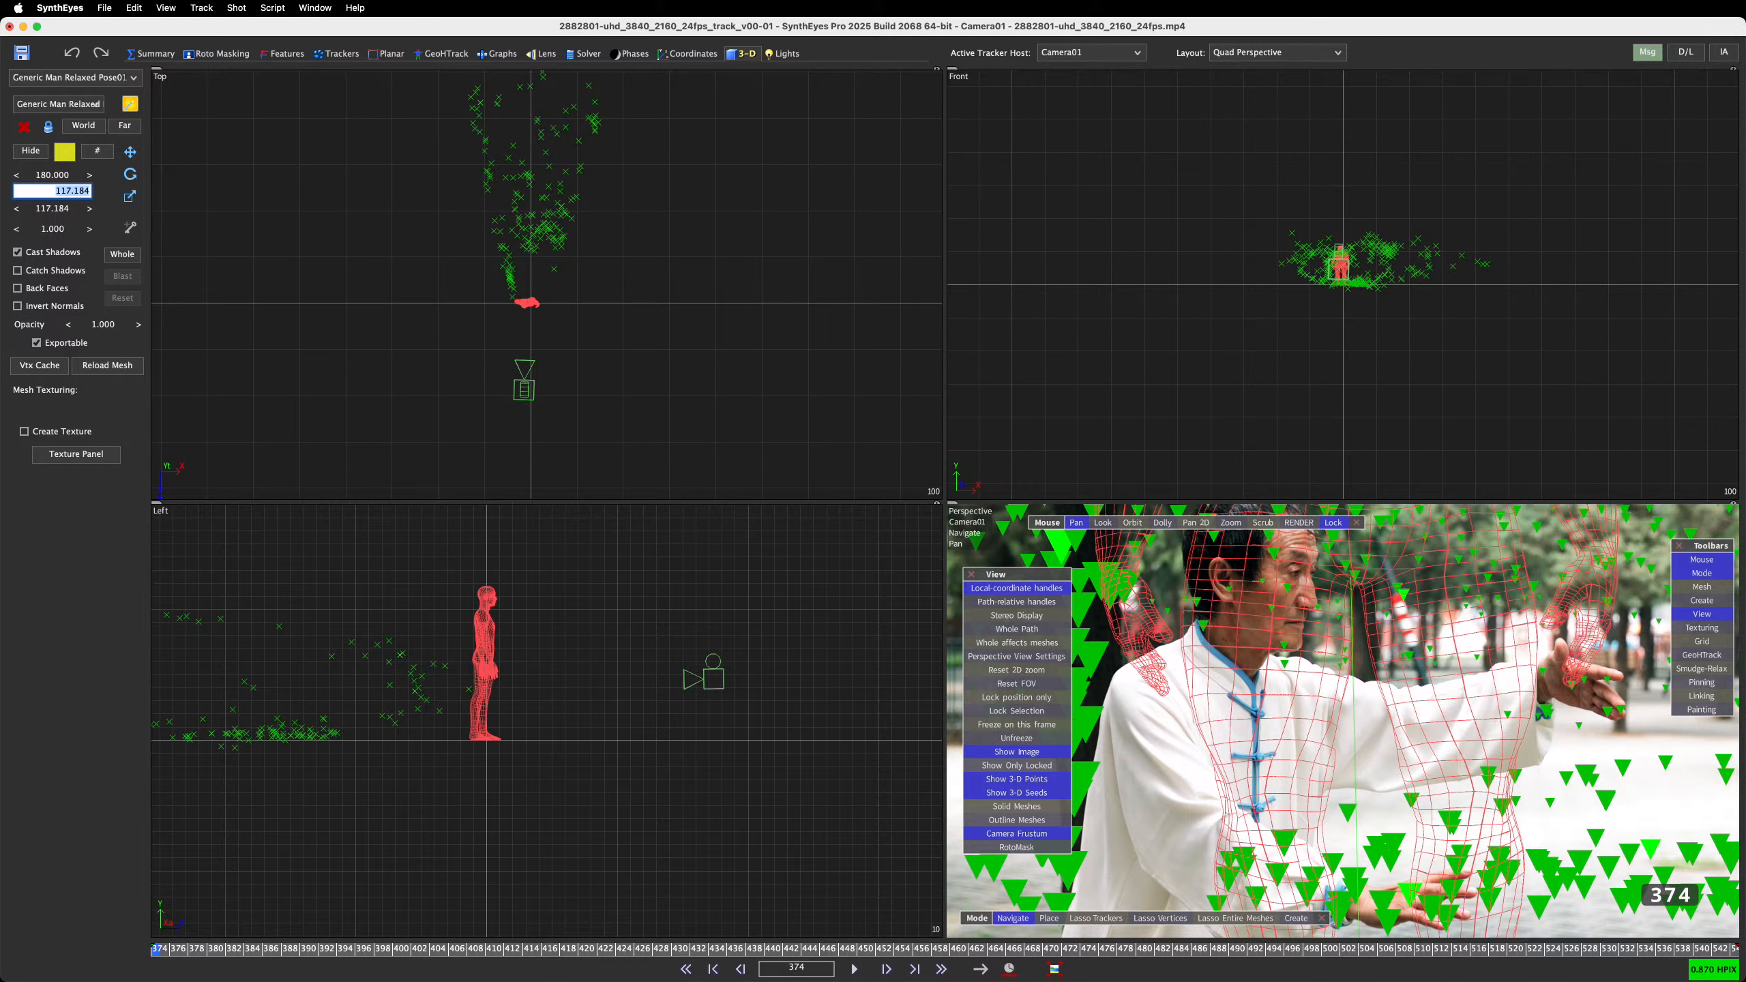
{"action": "key", "text": "Tab"}
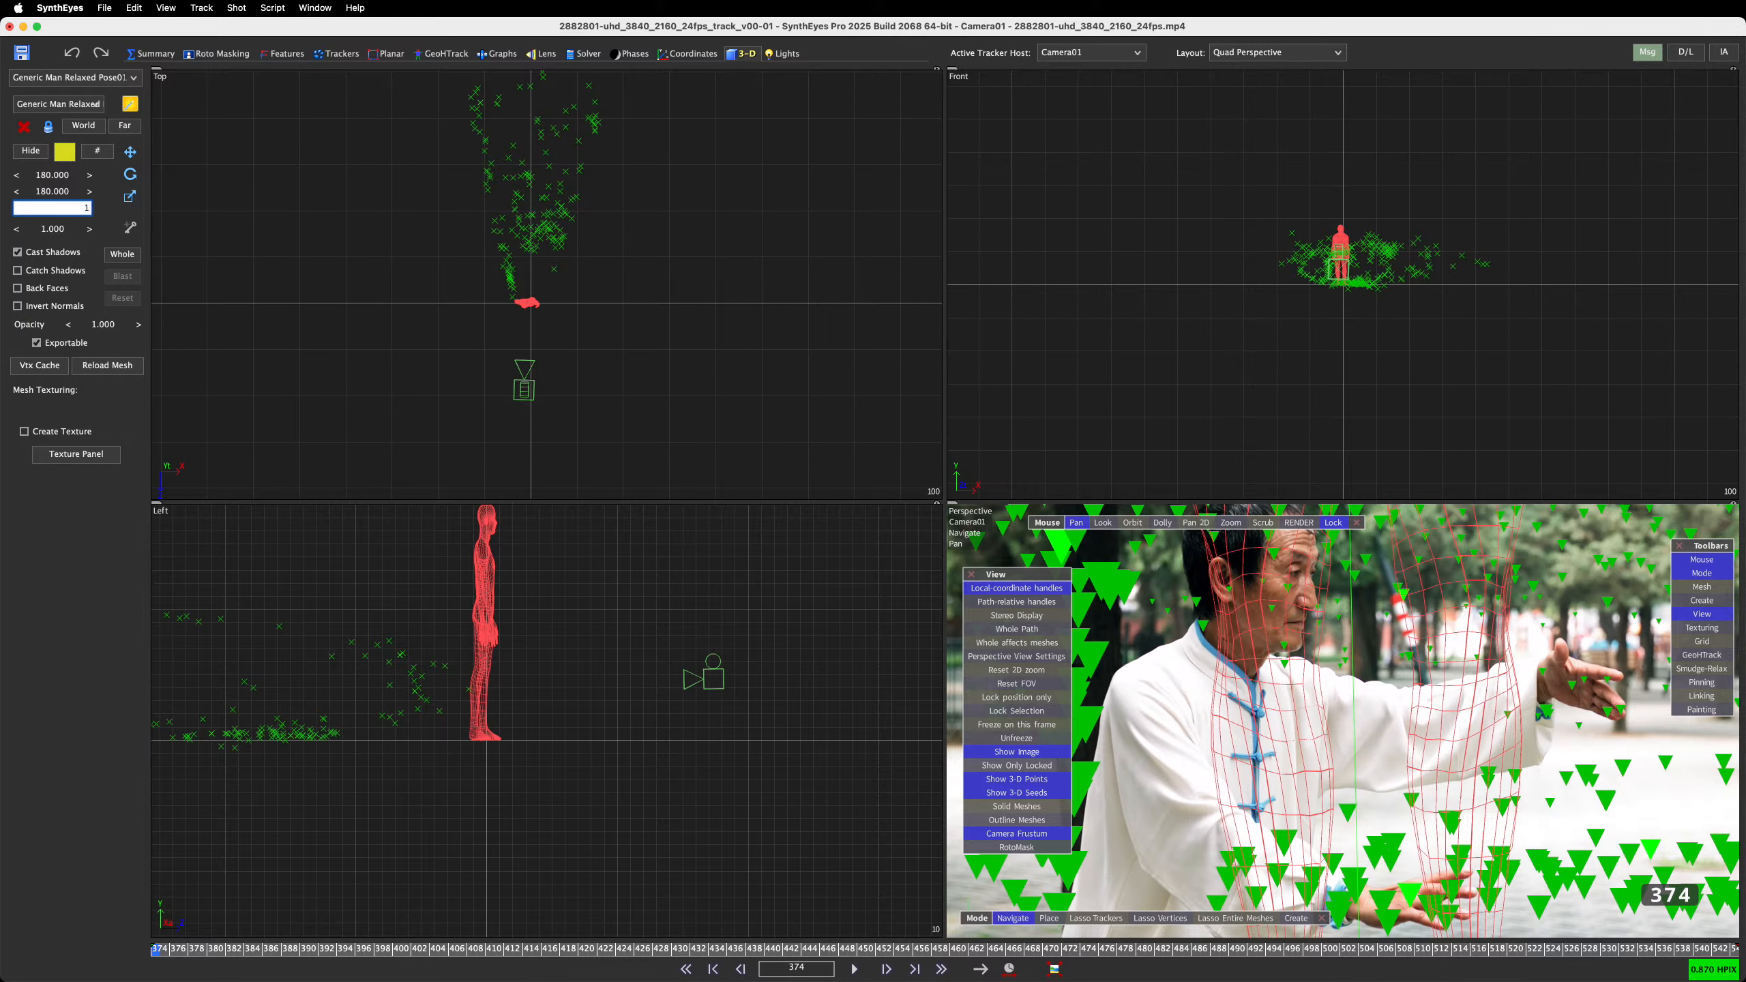
{"action": "key", "text": "Return"}
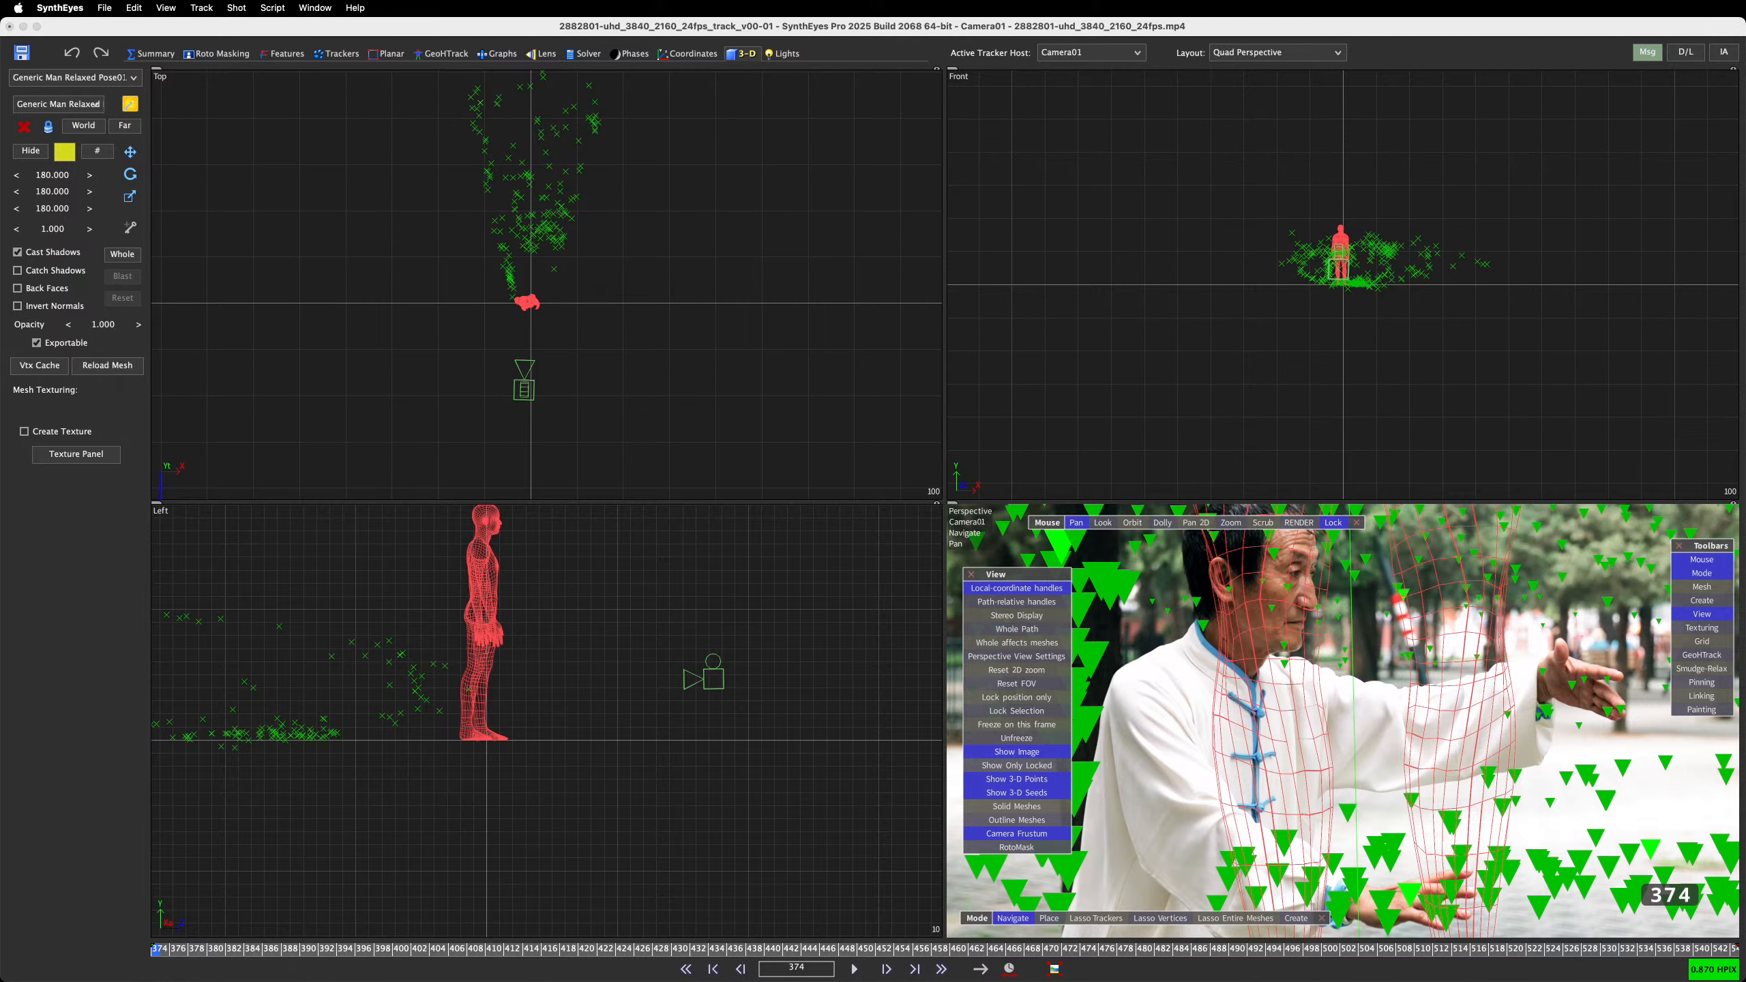
{"action": "right_click", "coordinate": [603, 611]}
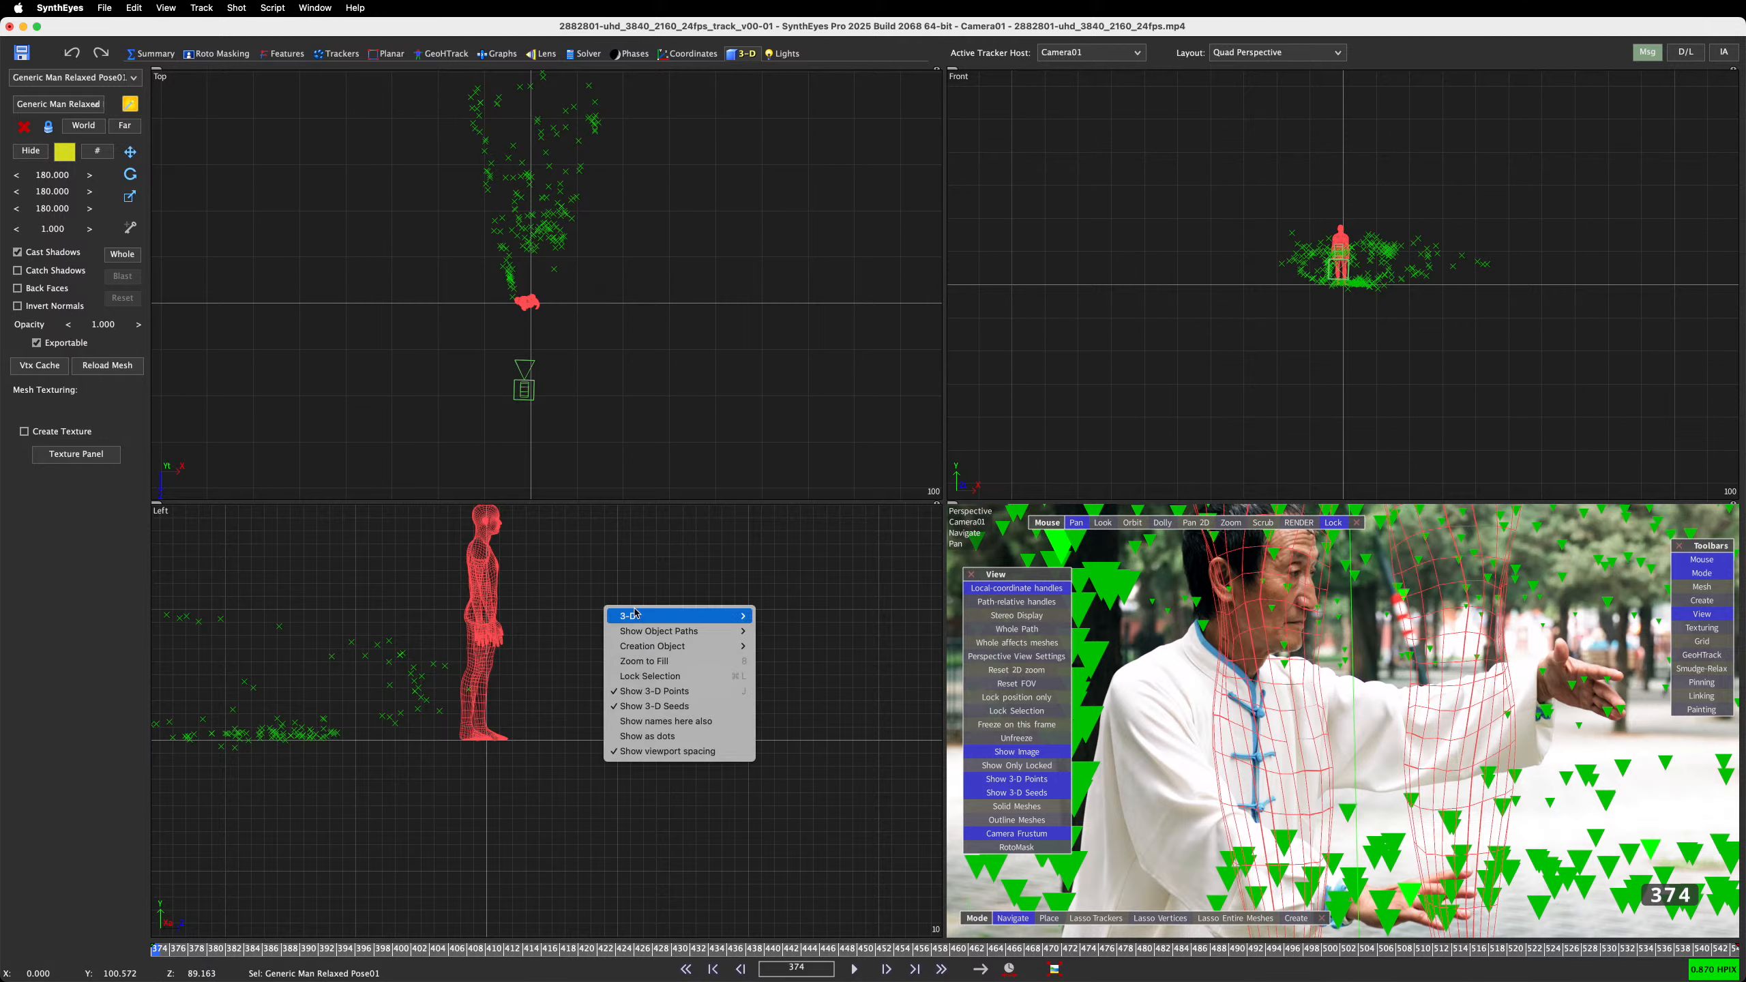
{"action": "mouse_move", "coordinate": [680, 617]}
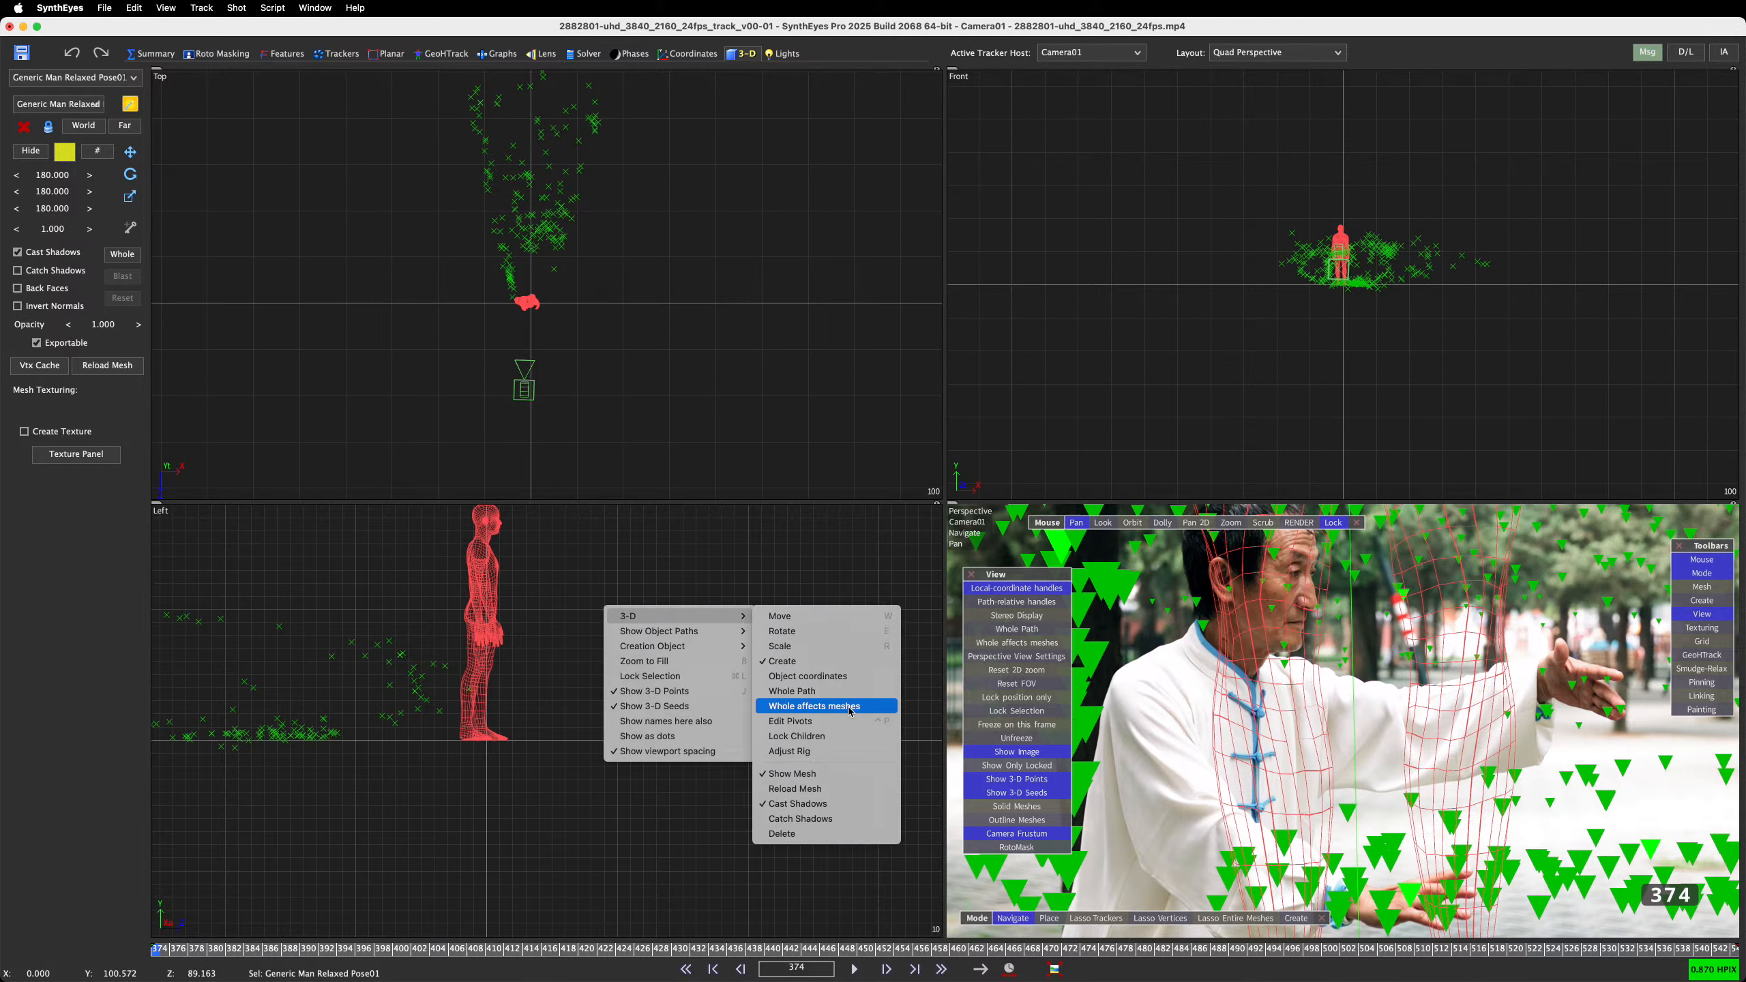
{"action": "left_click", "coordinate": [783, 631]}
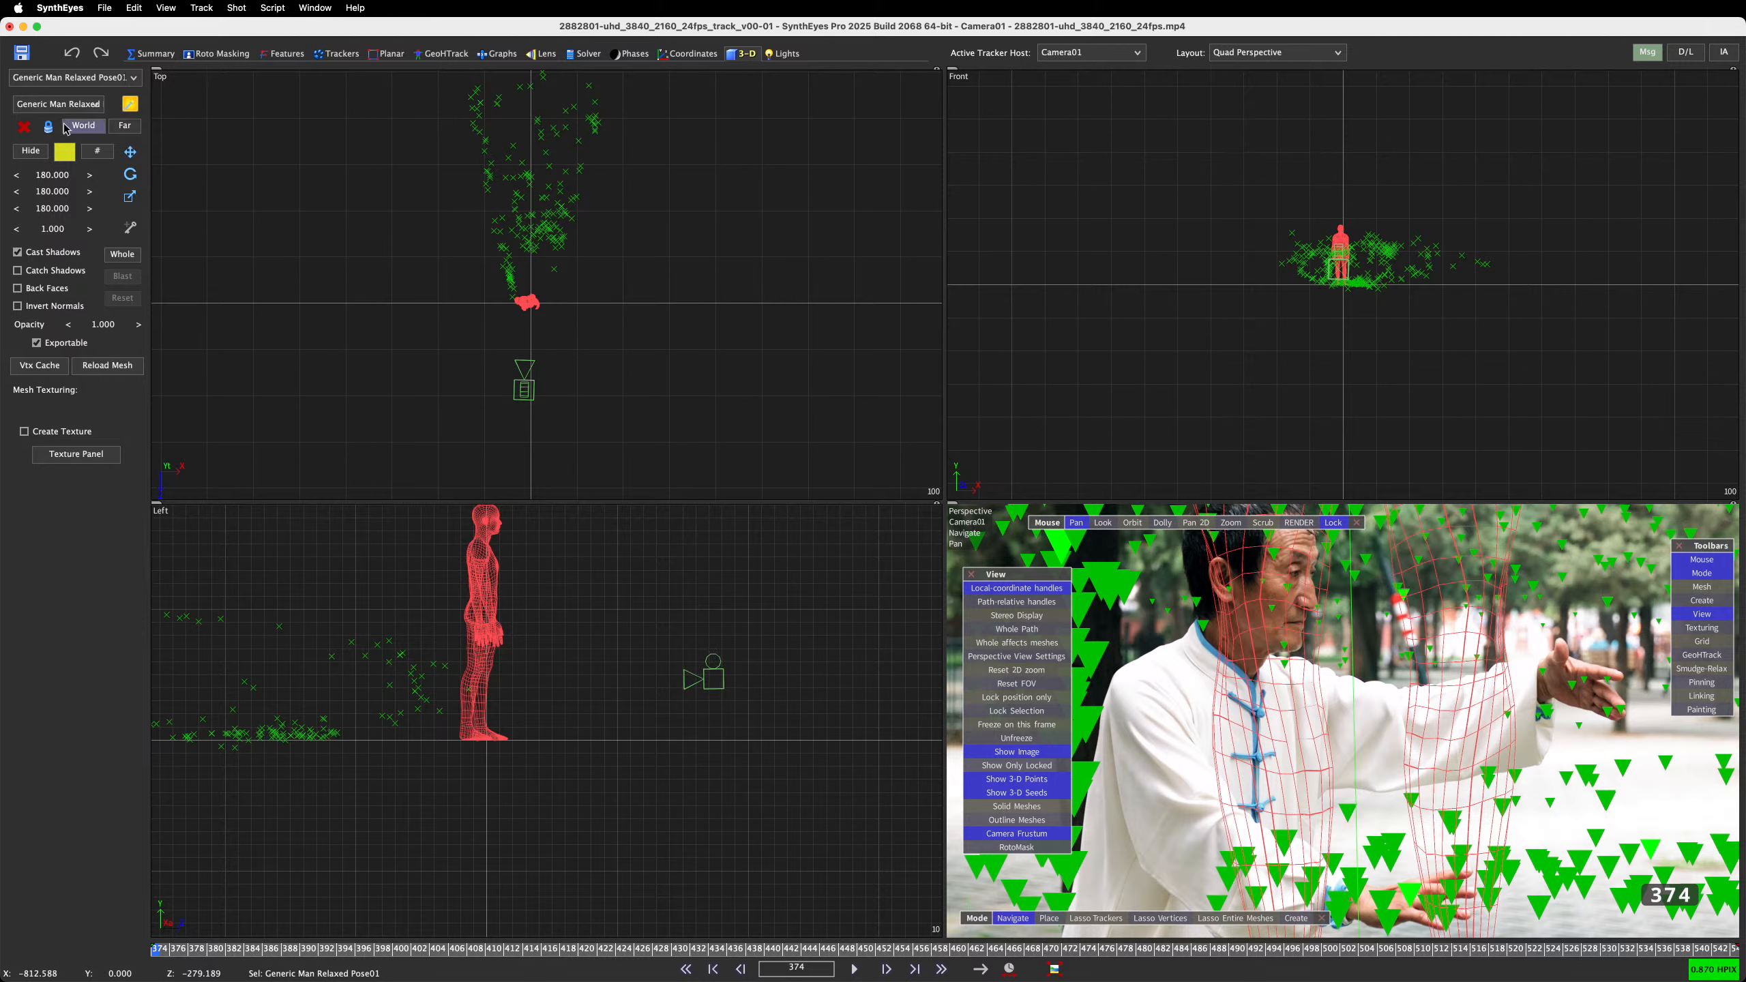
Change the man mesh's colour to the Snow white swatch
{"action": "left_click", "coordinate": [66, 152]}
{"action": "left_click", "coordinate": [944, 266]}
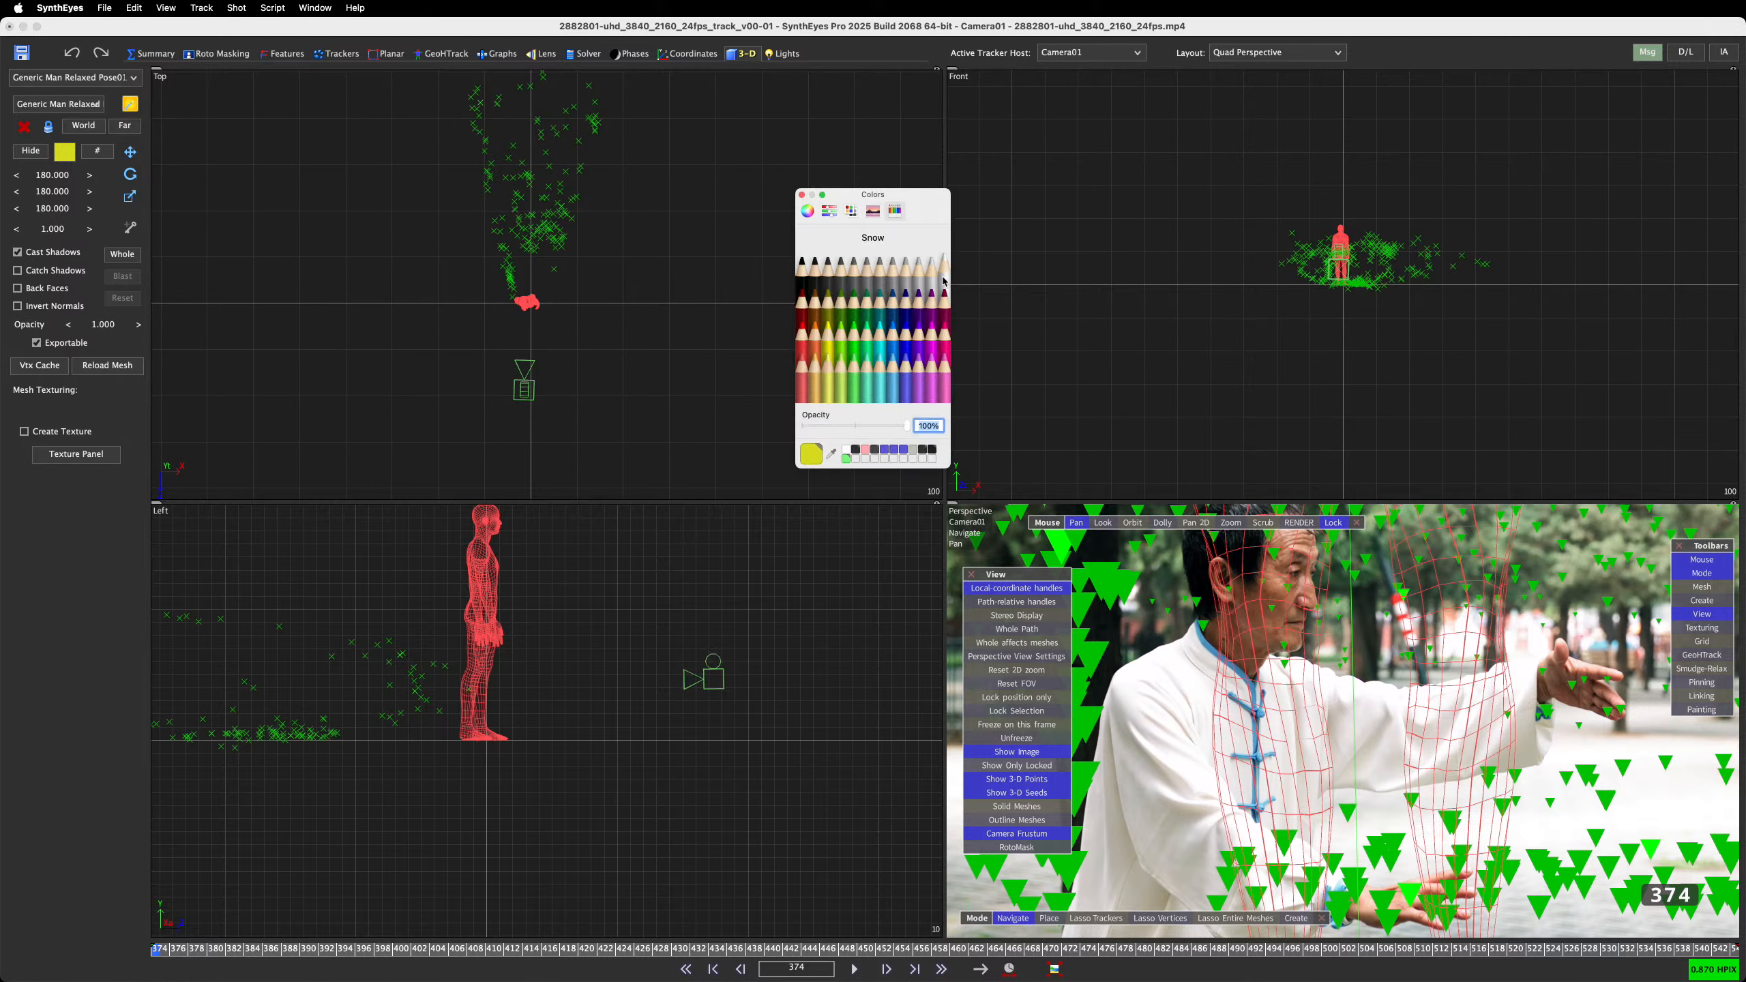
{"action": "left_click", "coordinate": [802, 195]}
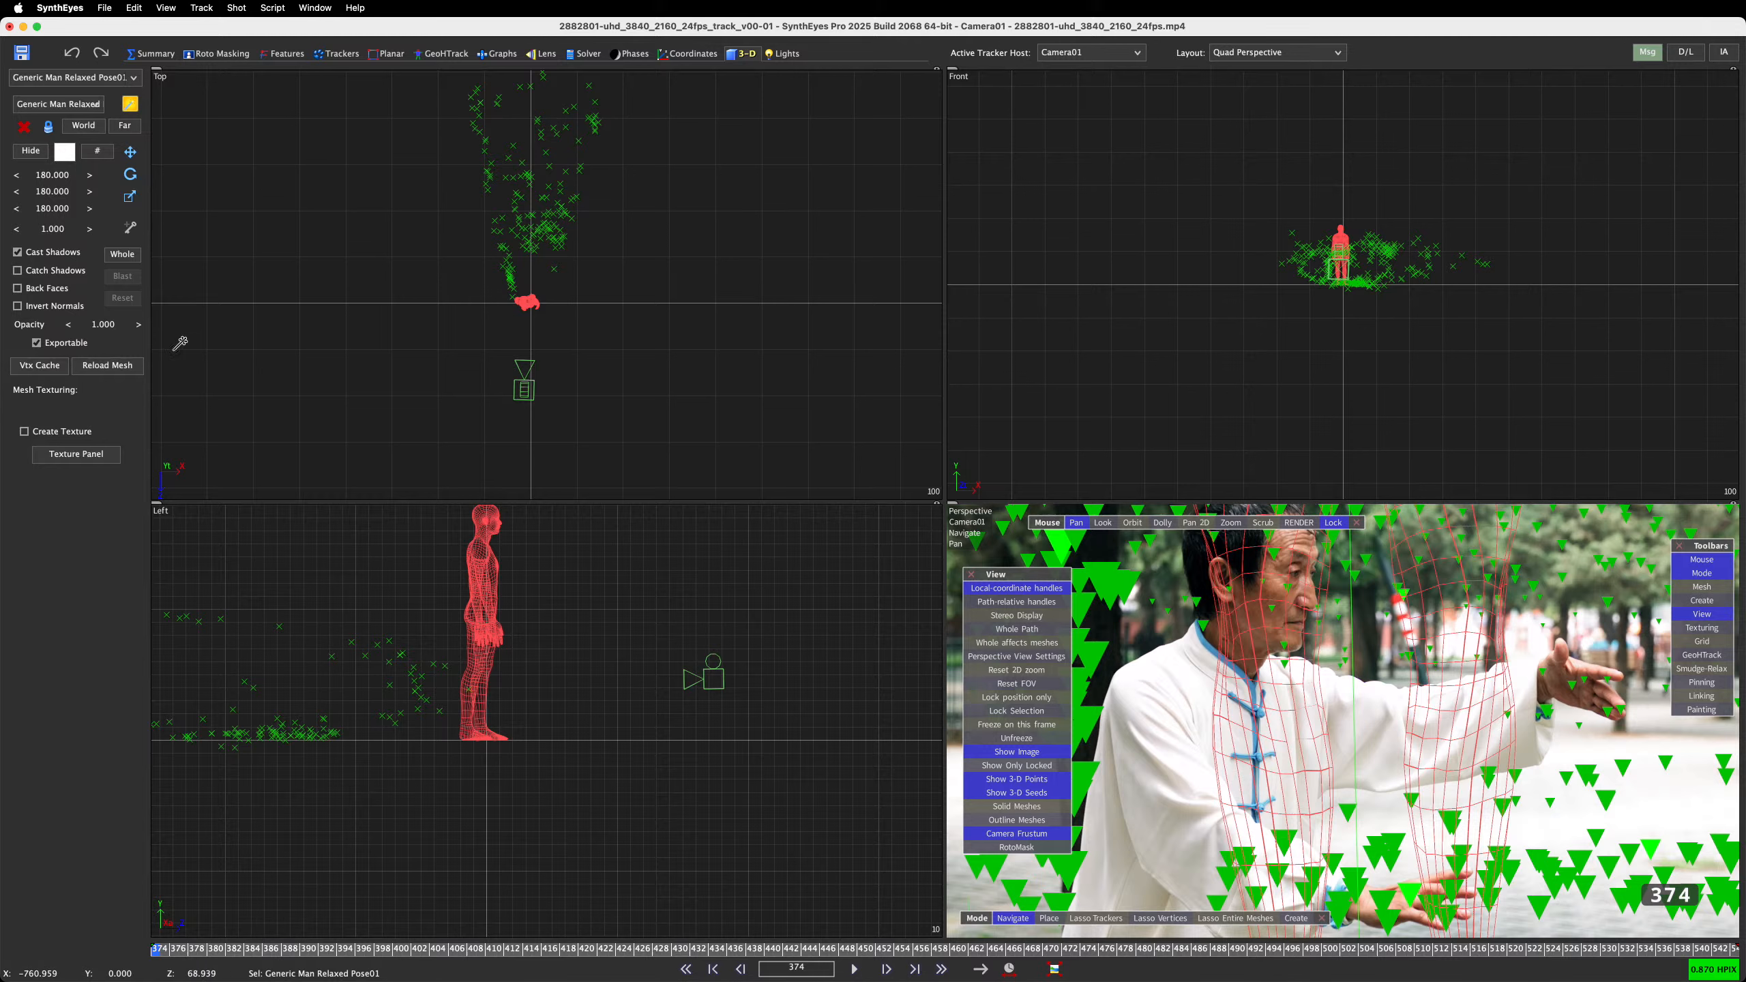
Enable whole-scene scaling and enlarge the solved scene in the Left view relative to the man mesh
{"action": "left_click", "coordinate": [130, 196]}
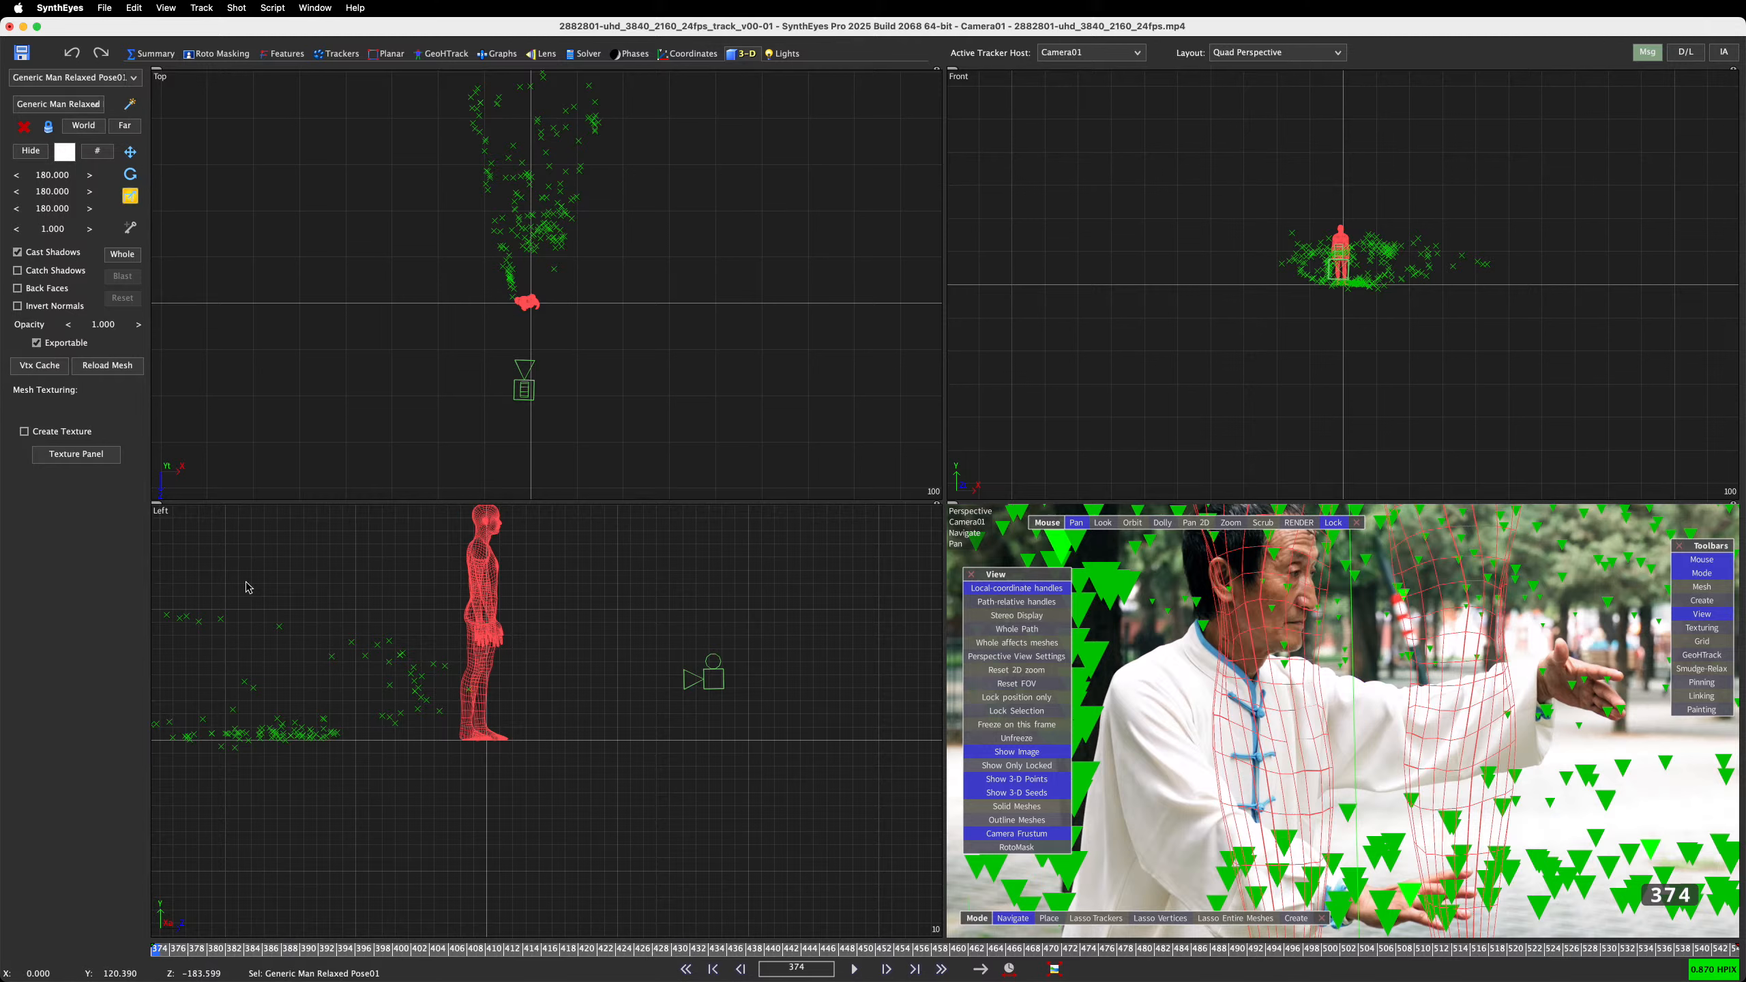
{"action": "left_click", "coordinate": [122, 254]}
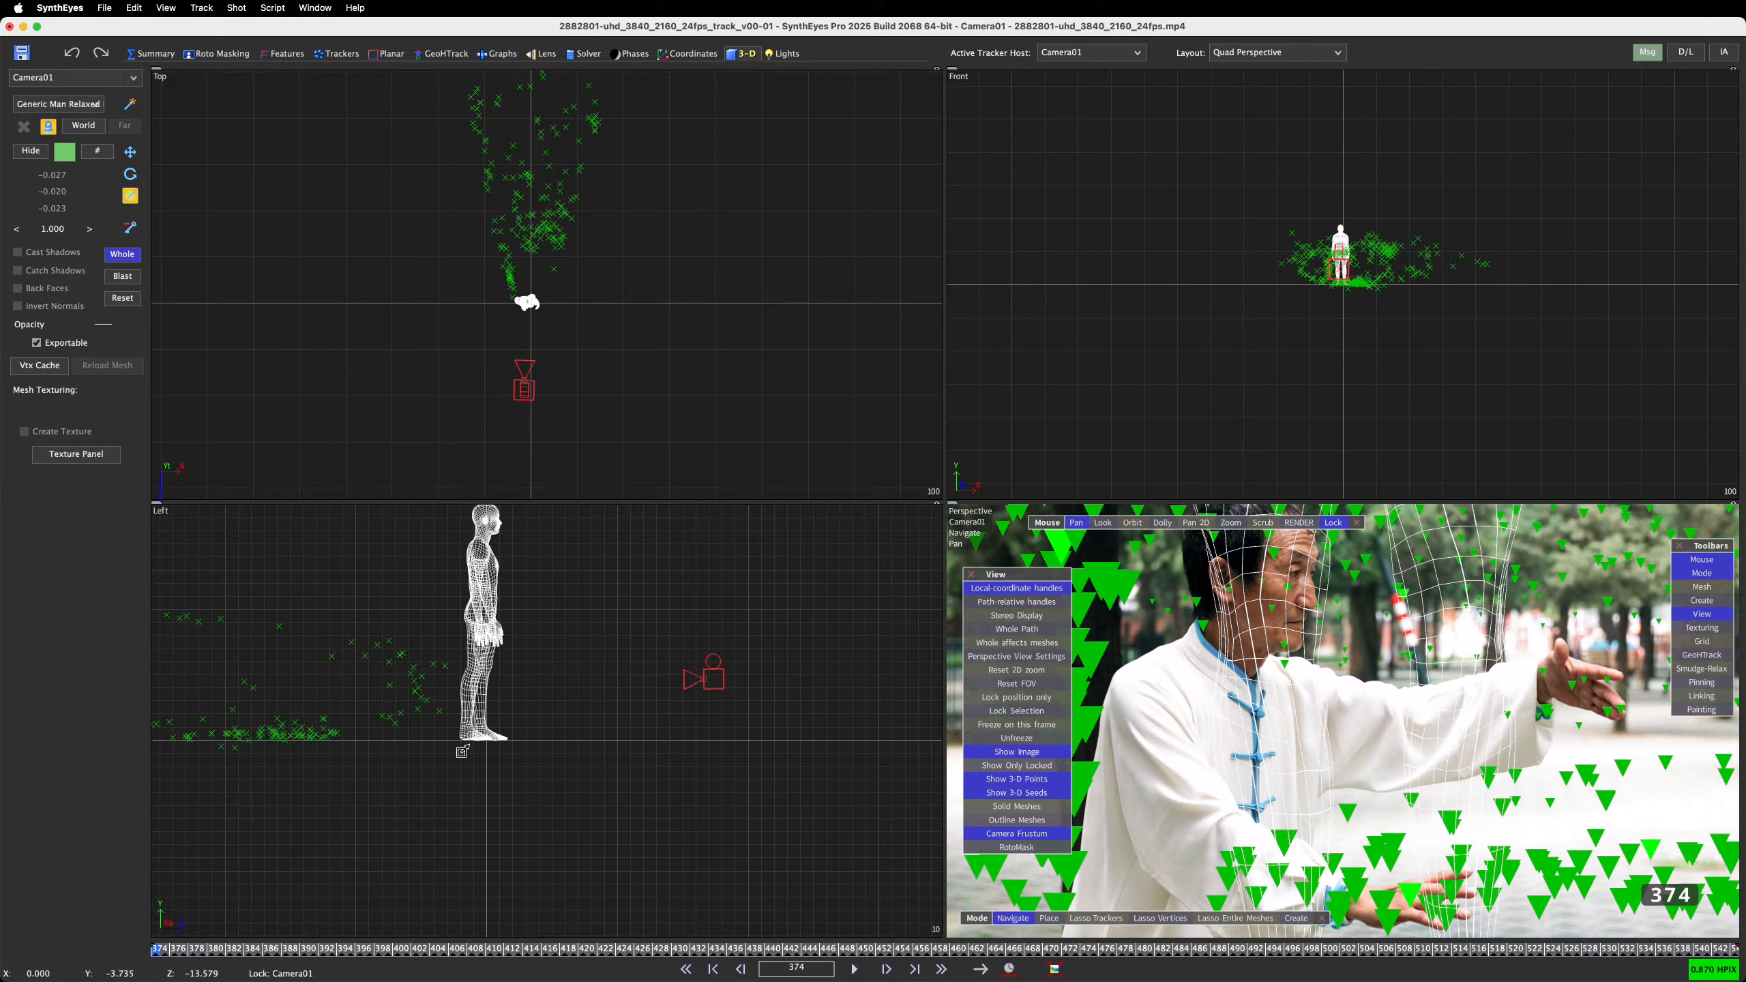
{"action": "left_click_drag", "start_coordinate": [472, 740], "coordinate": [601, 645]}
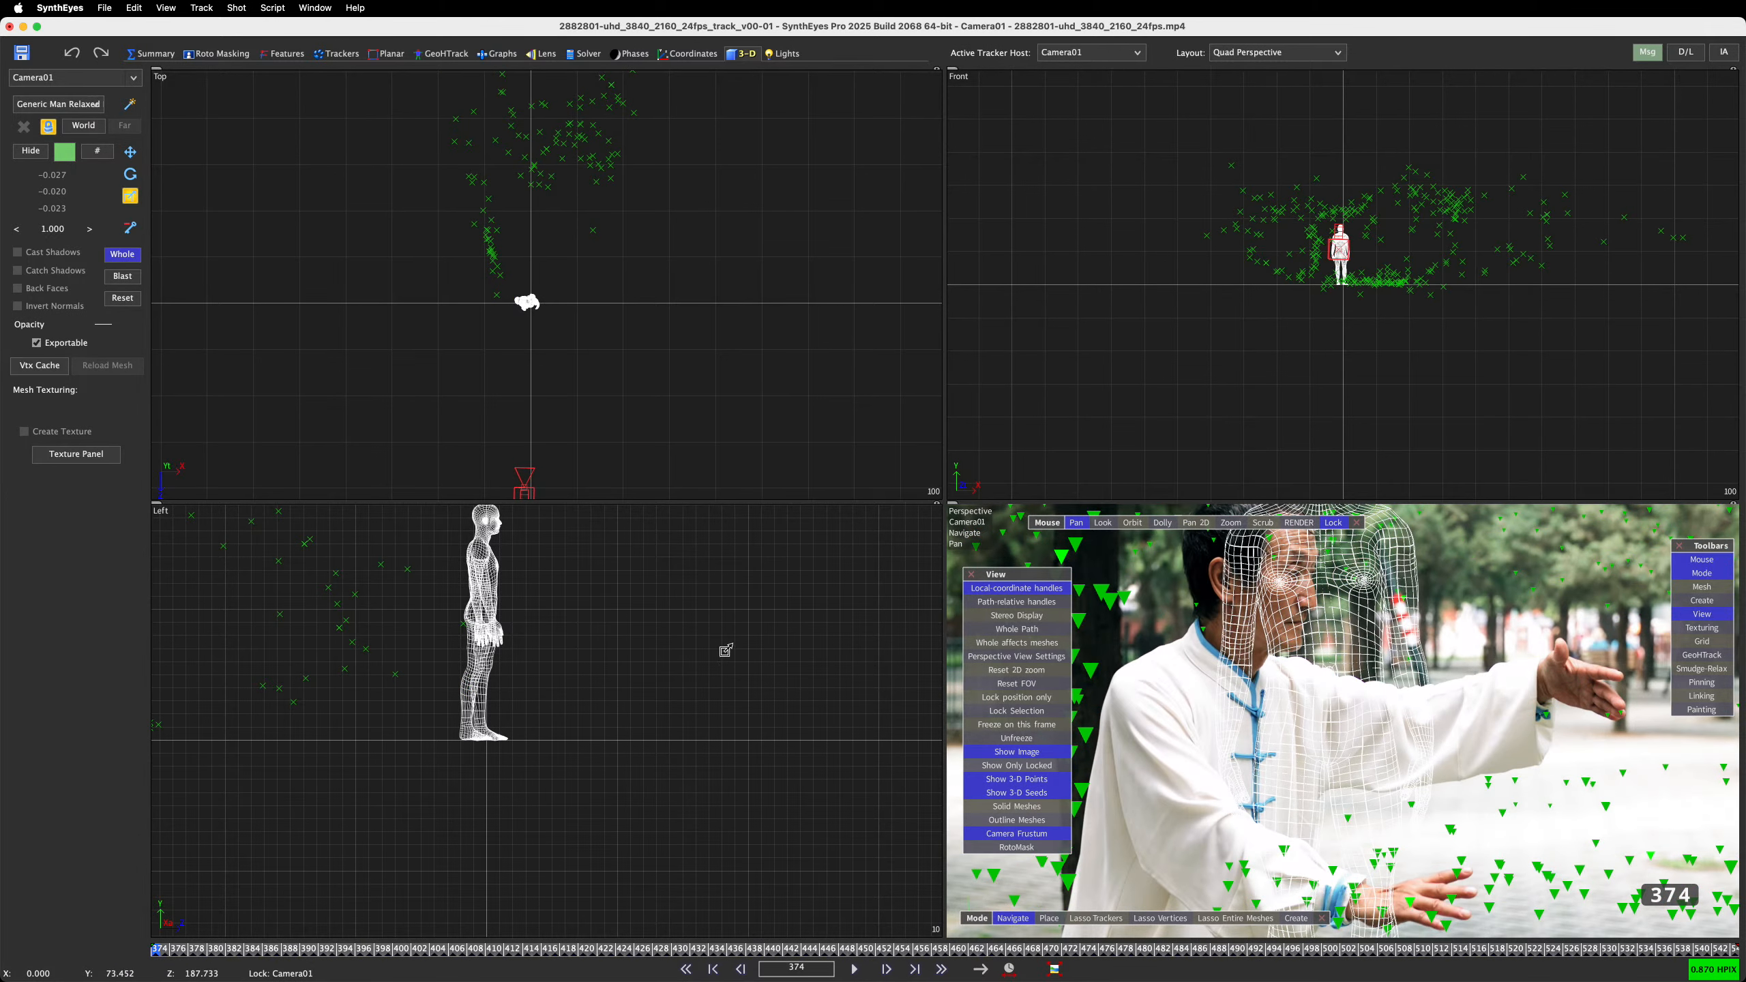
{"action": "scroll", "coordinate": [725, 650], "scroll_direction": "down", "scroll_amount": 6}
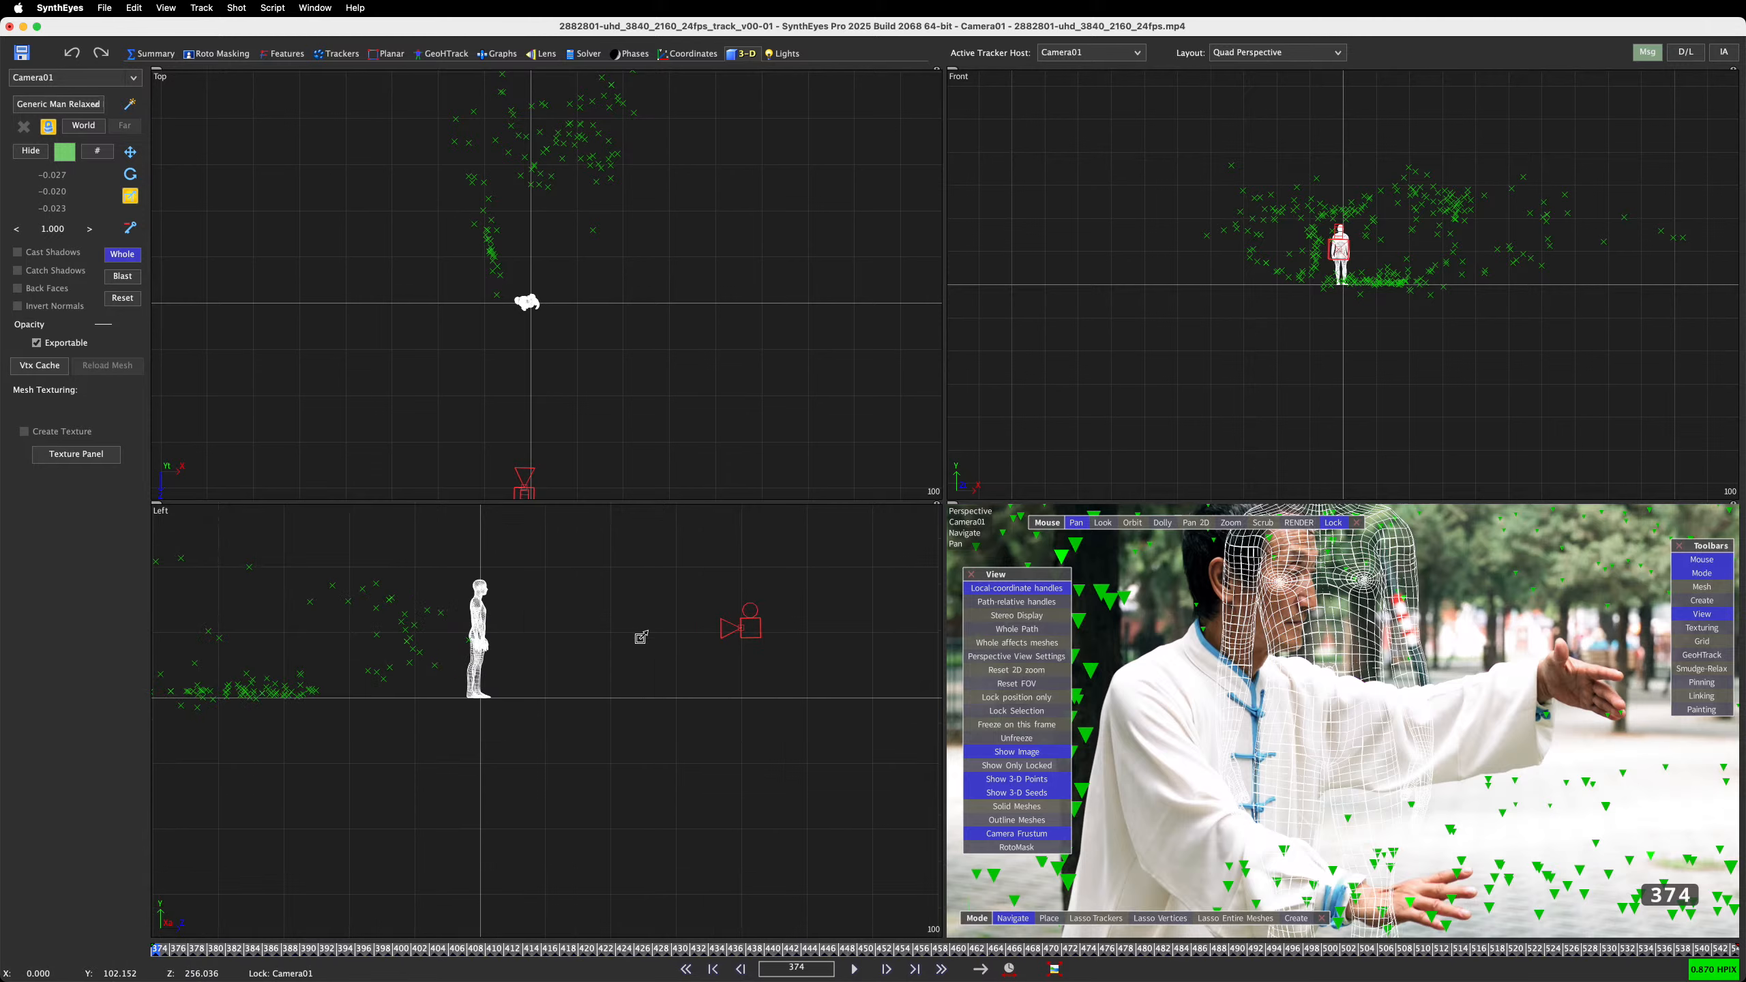
Move the whole solved scene in the Left view to put the camera about 151 high and 244 from the origin along Z
{"action": "key", "text": "w"}
{"action": "left_click_drag", "start_coordinate": [635, 640], "coordinate": [560, 596]}
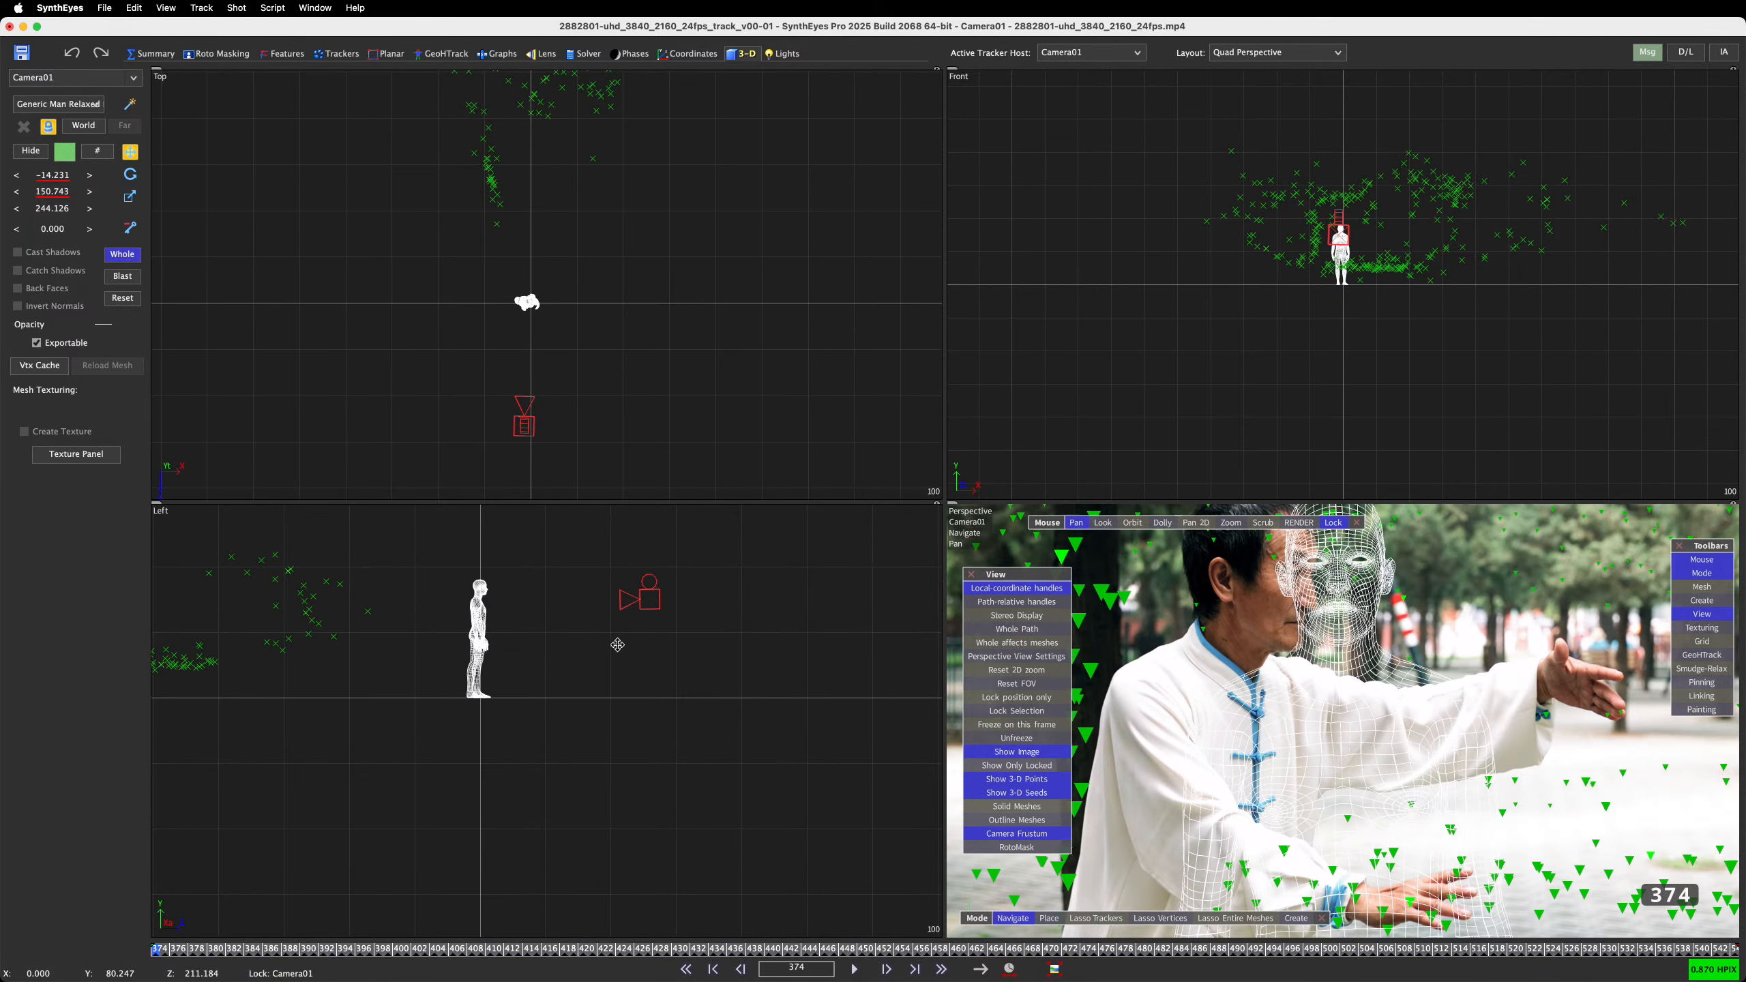
{"action": "scroll", "coordinate": [617, 665], "scroll_direction": "down", "scroll_amount": 6}
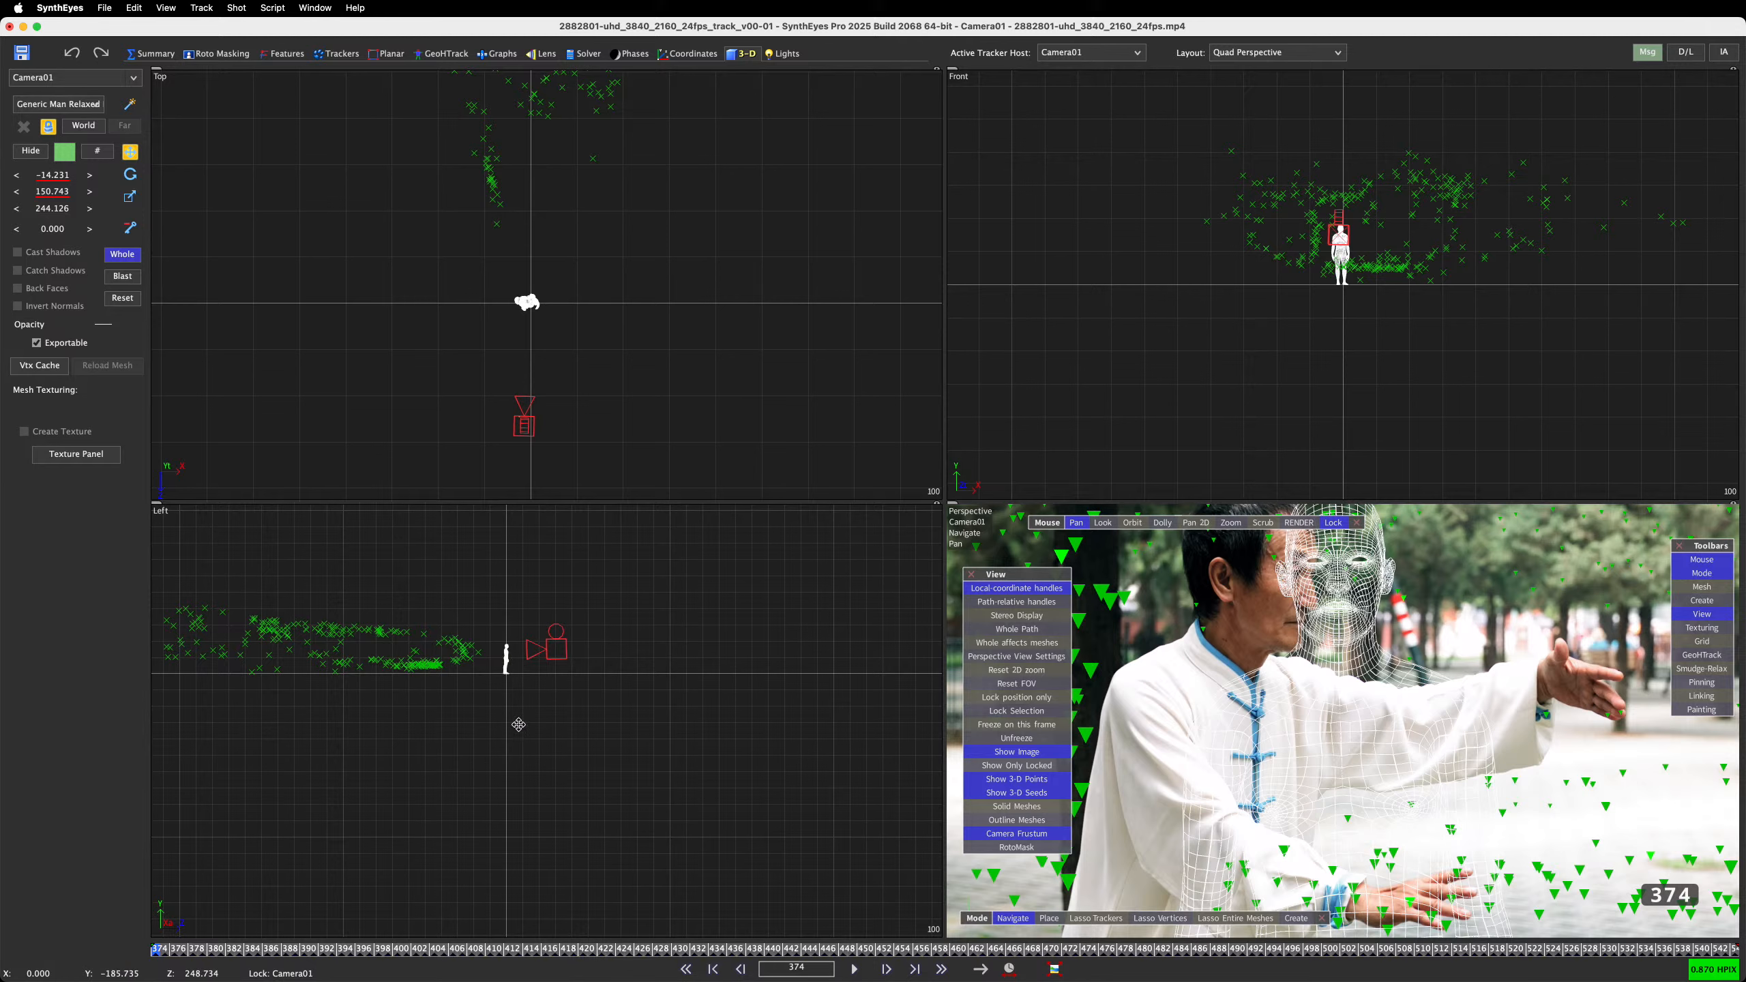
{"action": "left_click_drag", "start_coordinate": [358, 956], "coordinate": [160, 921]}
Rotate the whole solved scene in the Top view to a first rotation value of about -56.5 for the camera
{"action": "left_click", "coordinate": [129, 174]}
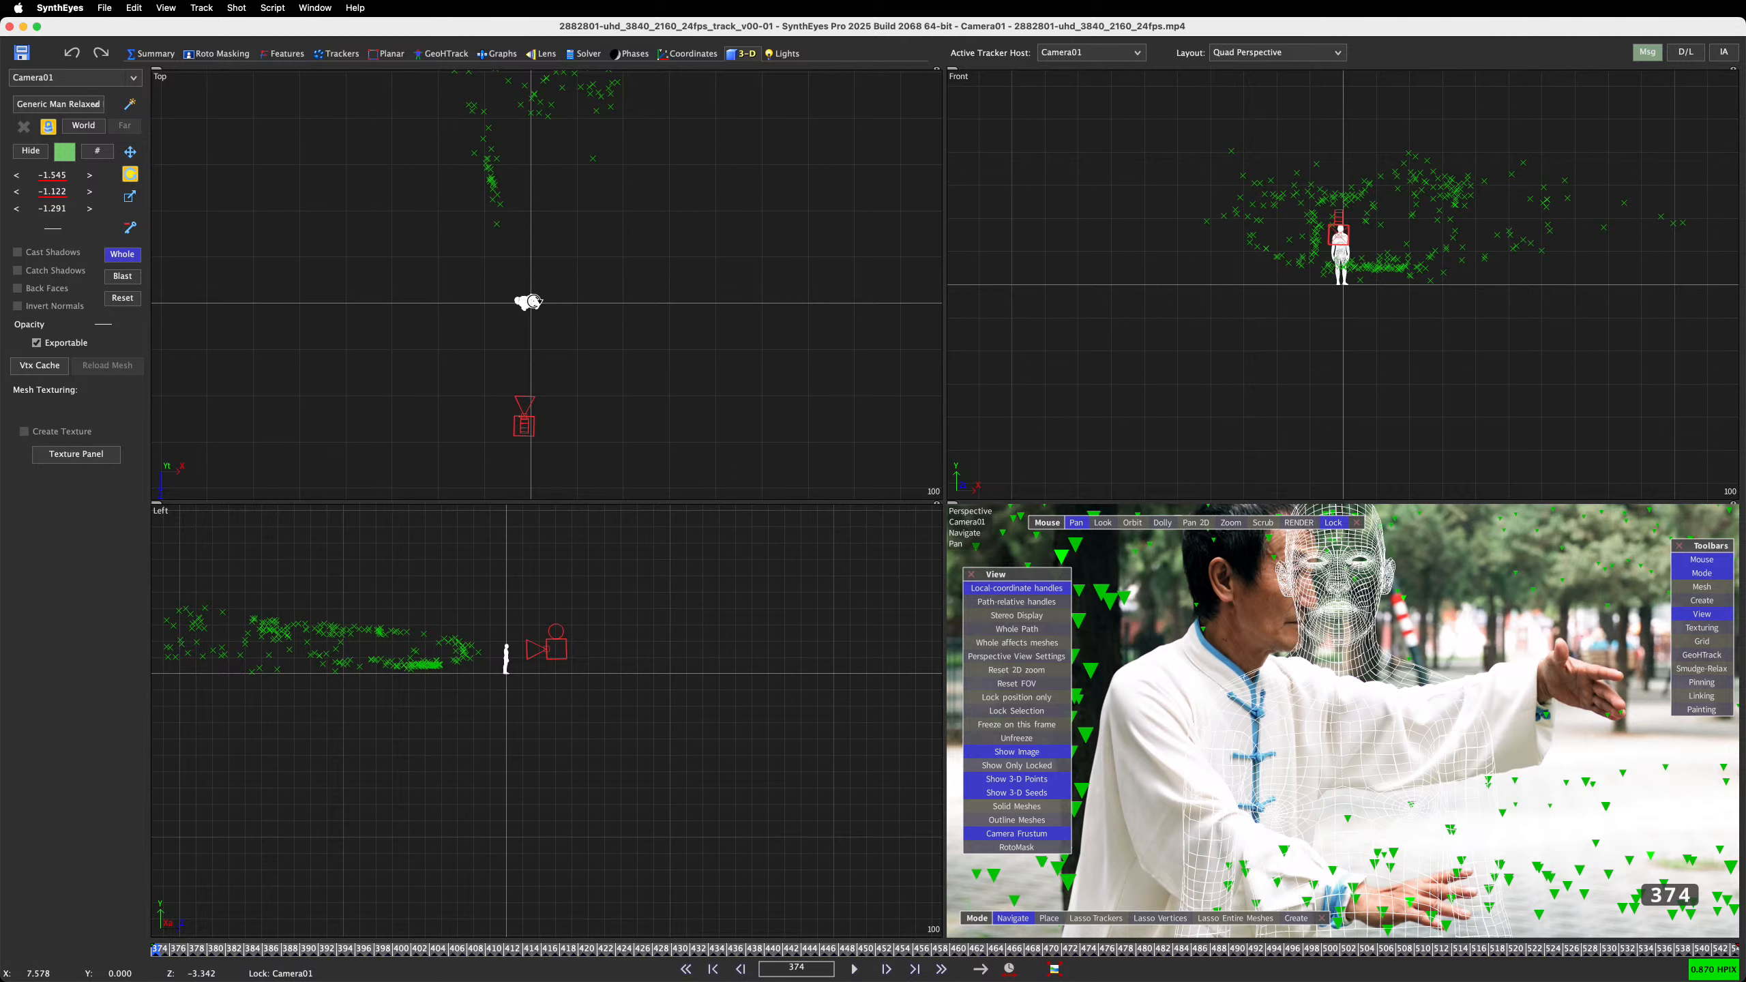
{"action": "left_click_drag", "start_coordinate": [538, 300], "coordinate": [517, 413]}
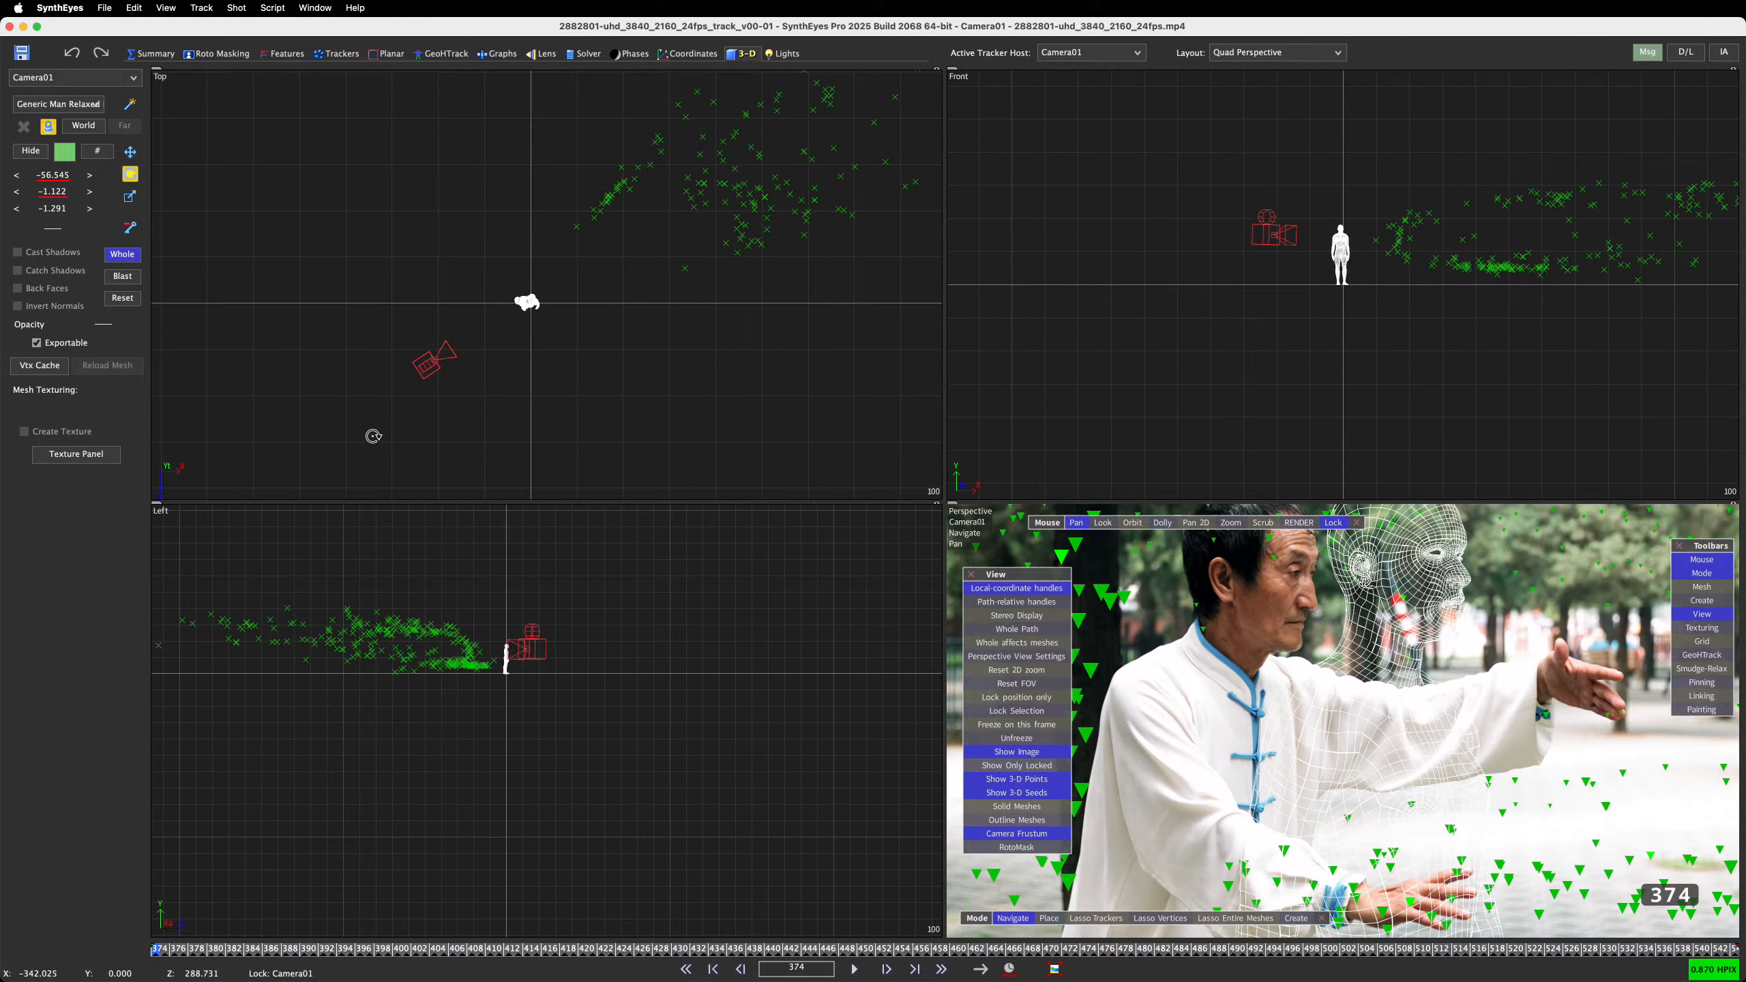
{"action": "scroll", "coordinate": [474, 694], "scroll_direction": "up", "scroll_amount": 3}
{"action": "scroll", "coordinate": [474, 695], "scroll_direction": "up", "scroll_amount": 2}
Enlarge the whole scene further and shift it in the Left view to put the camera about 151 high with Z about 161
{"action": "left_click", "coordinate": [130, 151]}
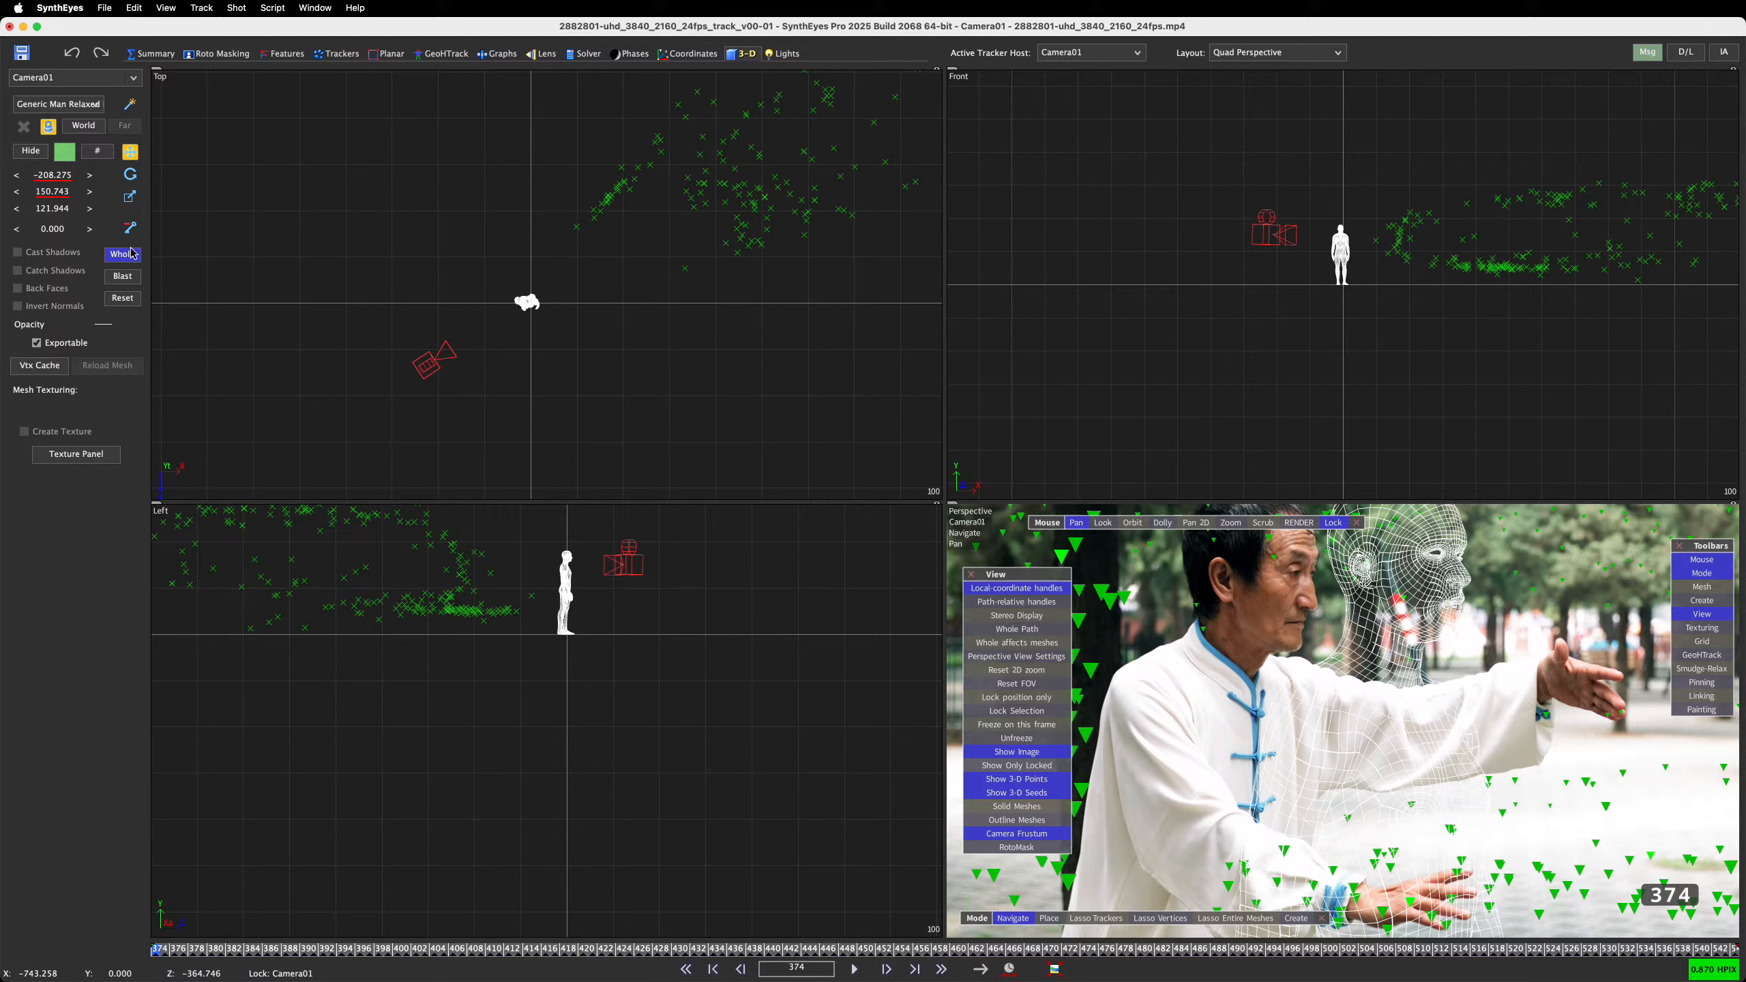
{"action": "left_click", "coordinate": [130, 197]}
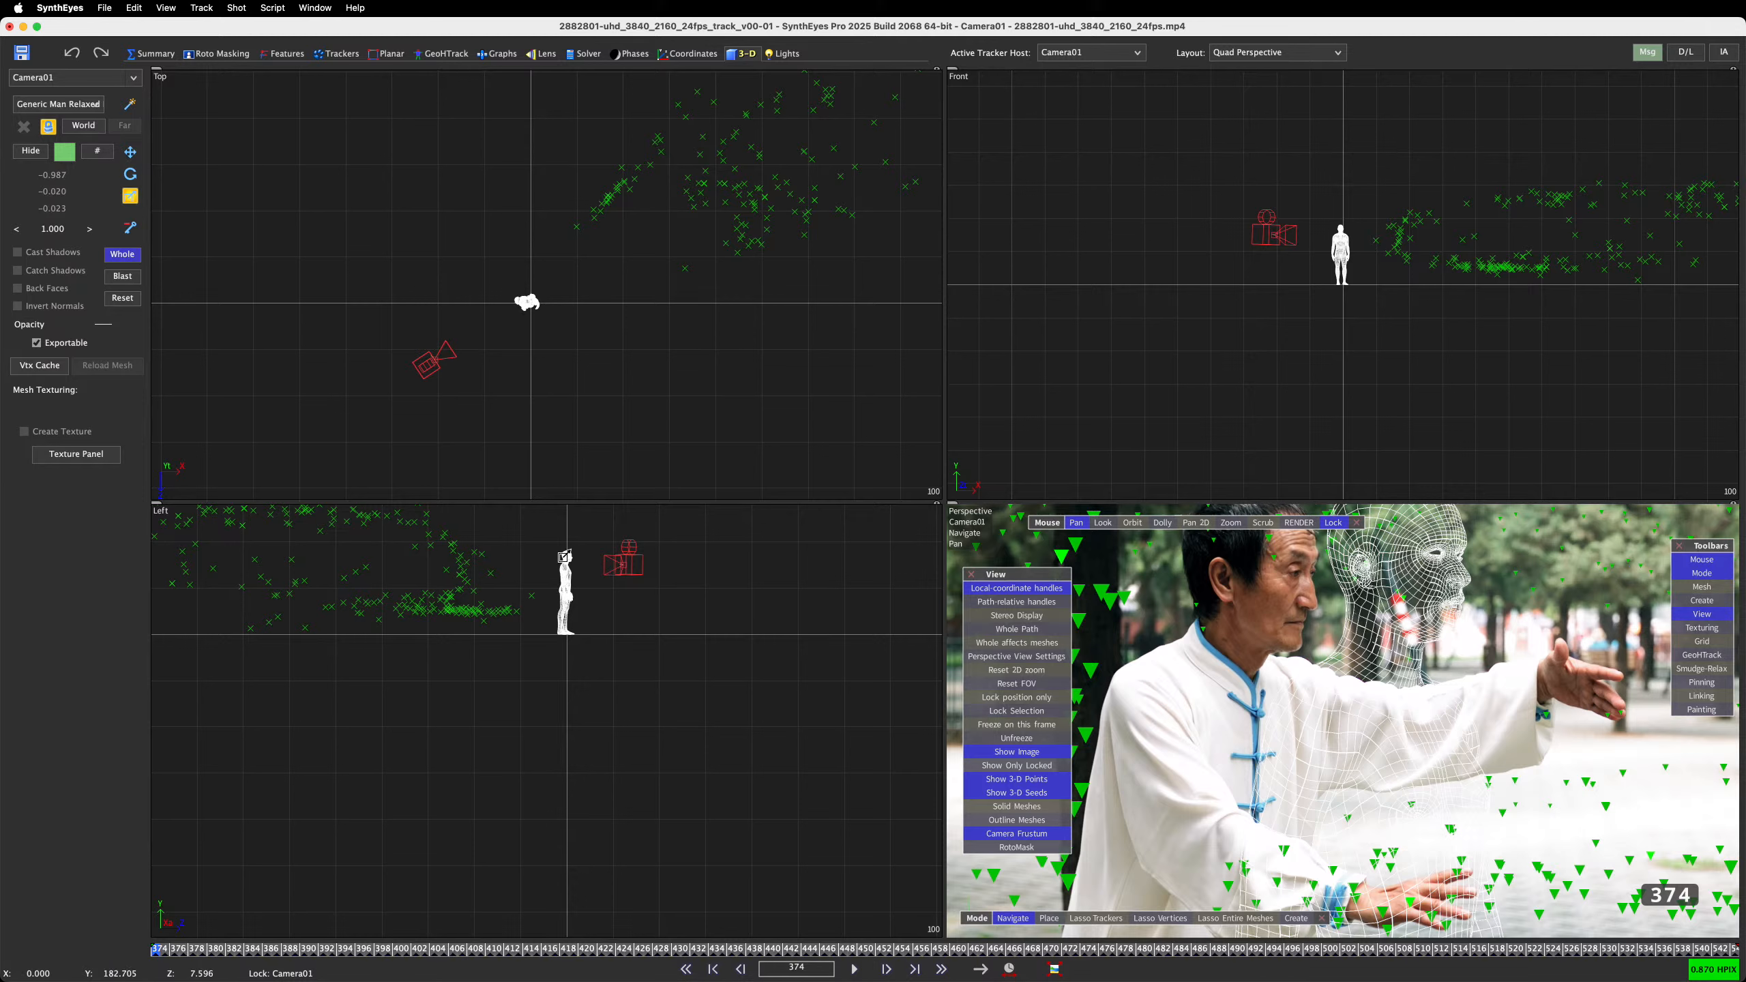
{"action": "left_click_drag", "start_coordinate": [564, 557], "coordinate": [605, 521]}
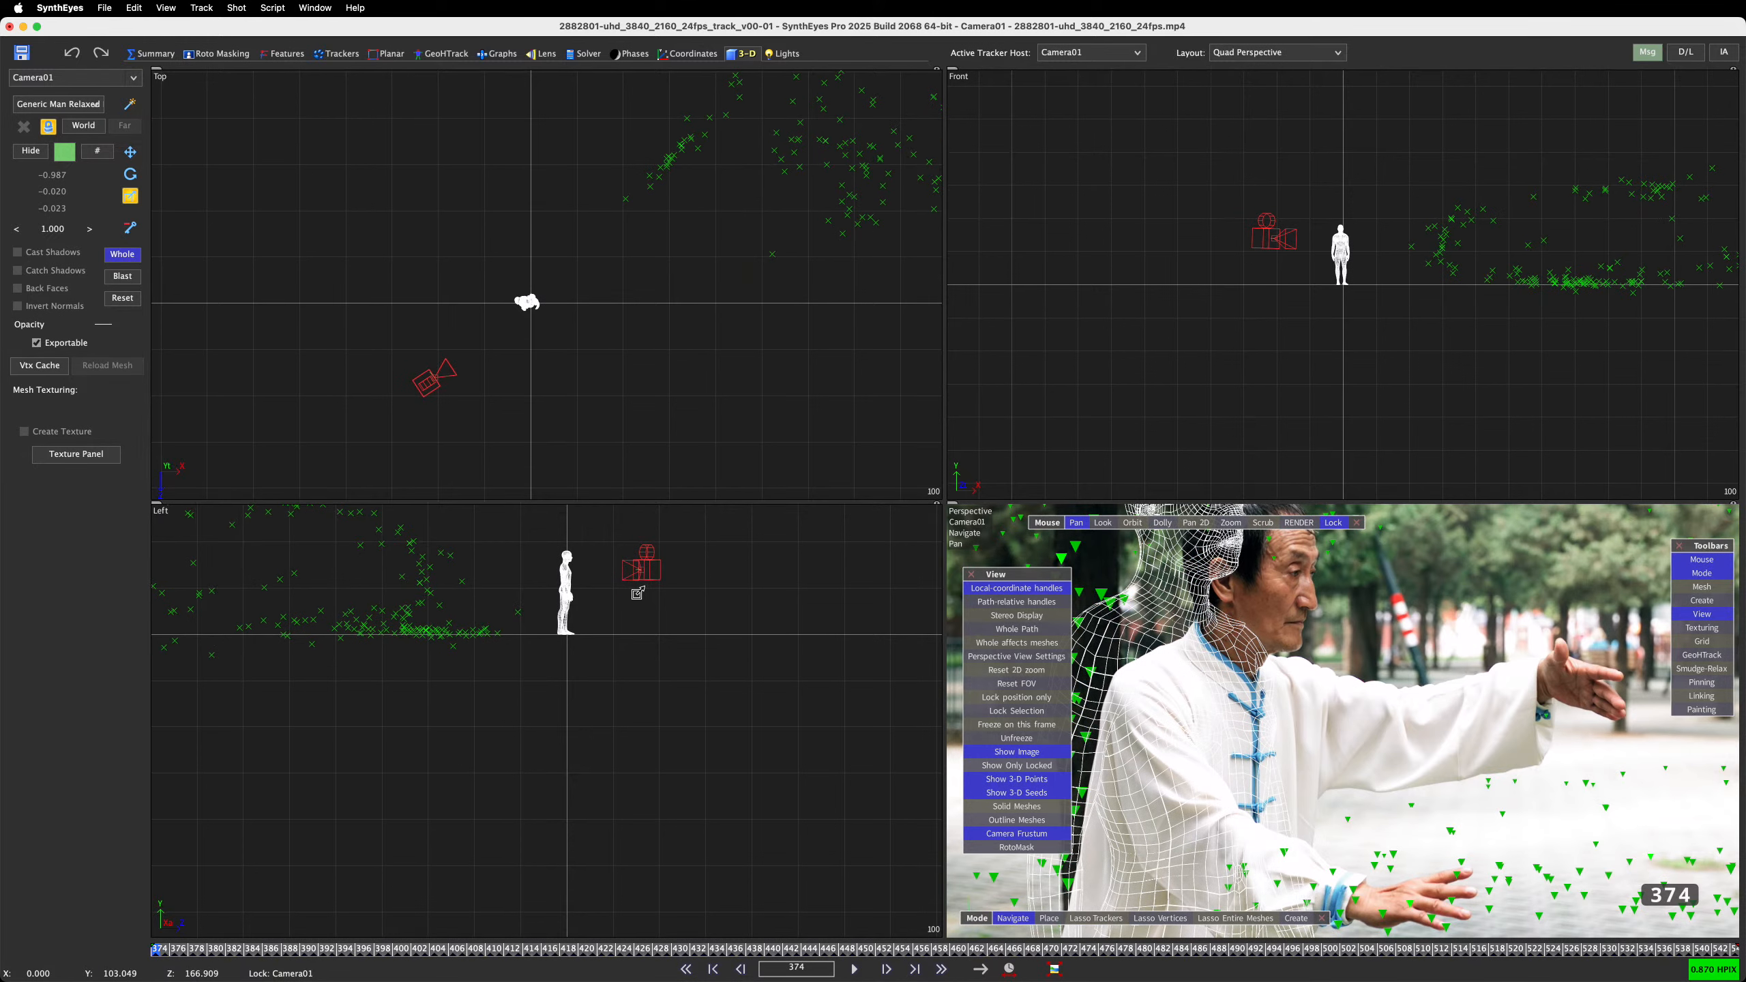
{"action": "left_click_drag", "start_coordinate": [636, 581], "coordinate": [643, 564]}
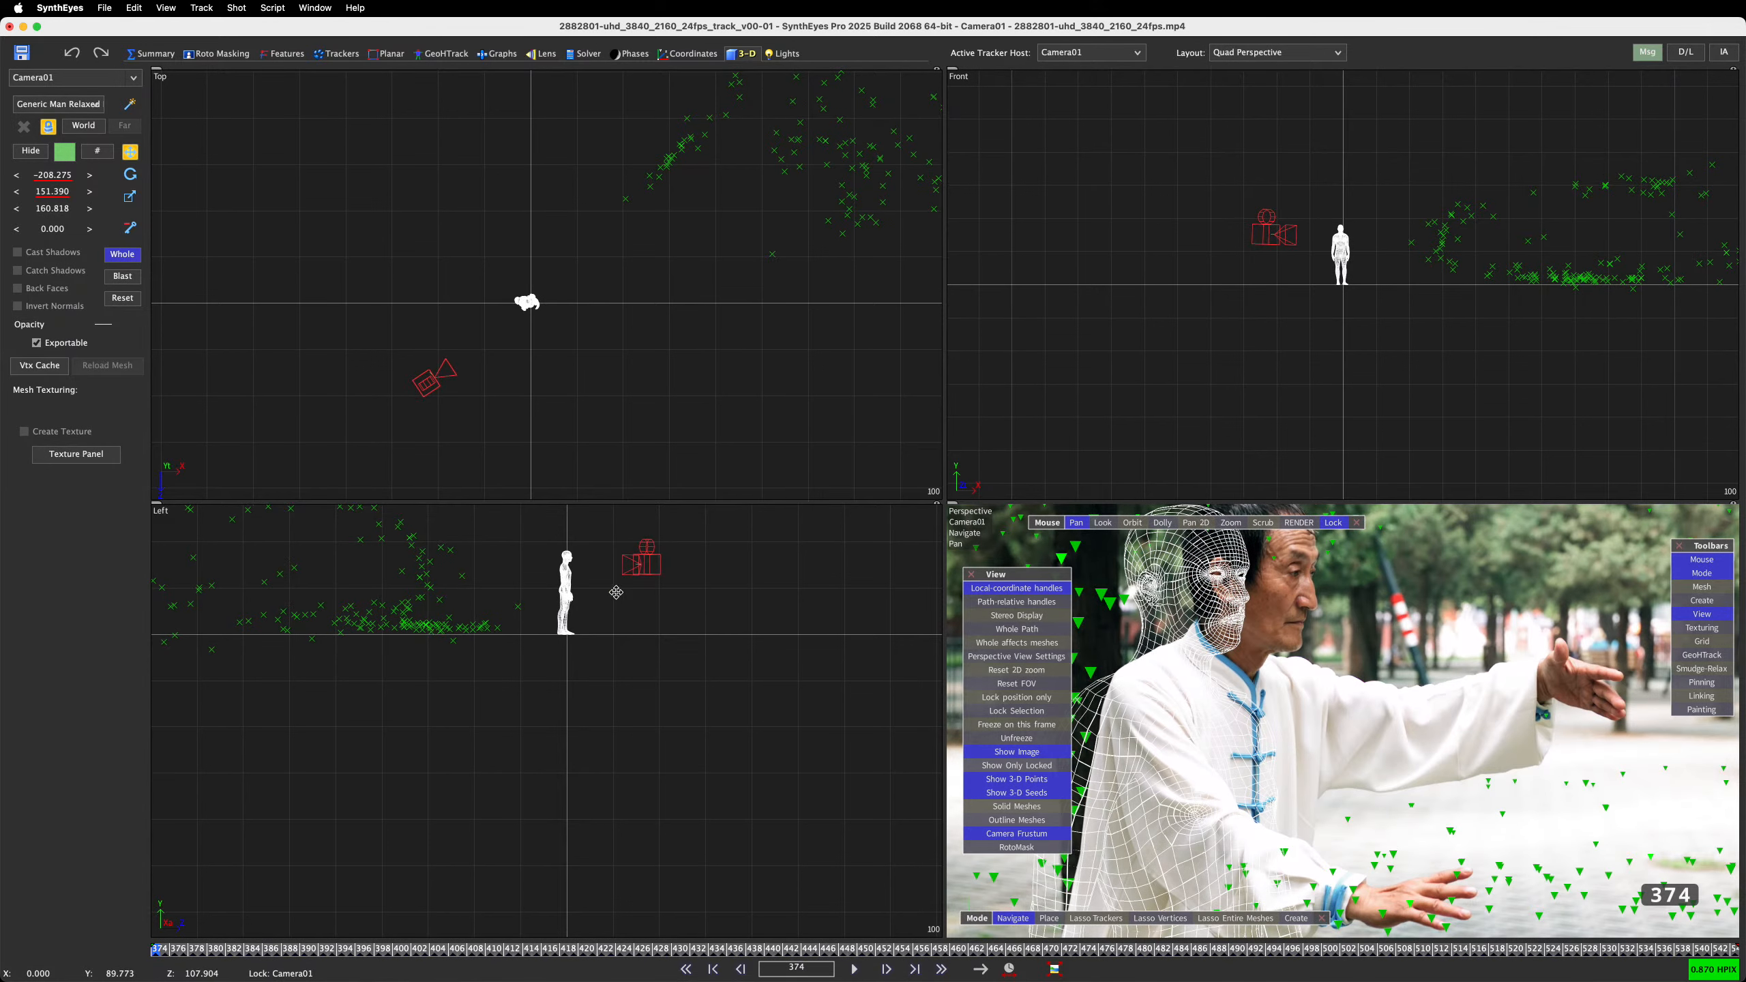
Fine-tune the whole scene's scale around the camera by comparing it with the man mesh, trying a small extra rotation in the Top view
{"action": "left_click", "coordinate": [124, 198]}
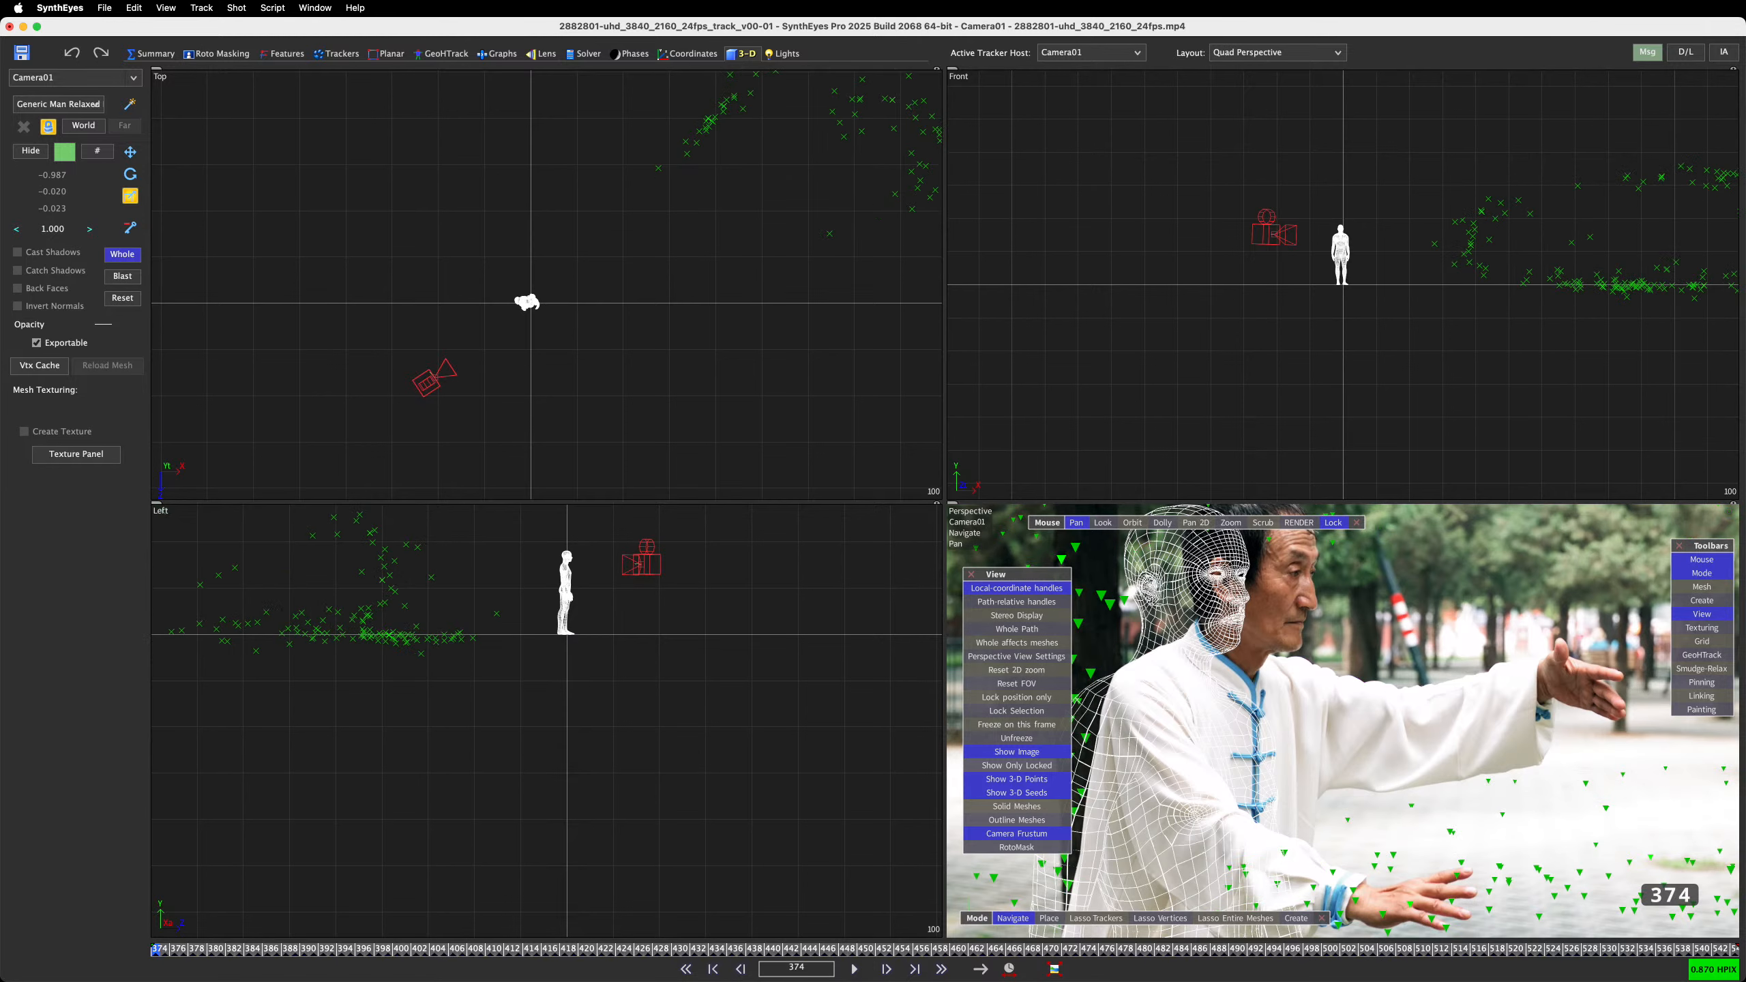
{"action": "left_click_drag", "start_coordinate": [54, 229], "coordinate": [42, 230]}
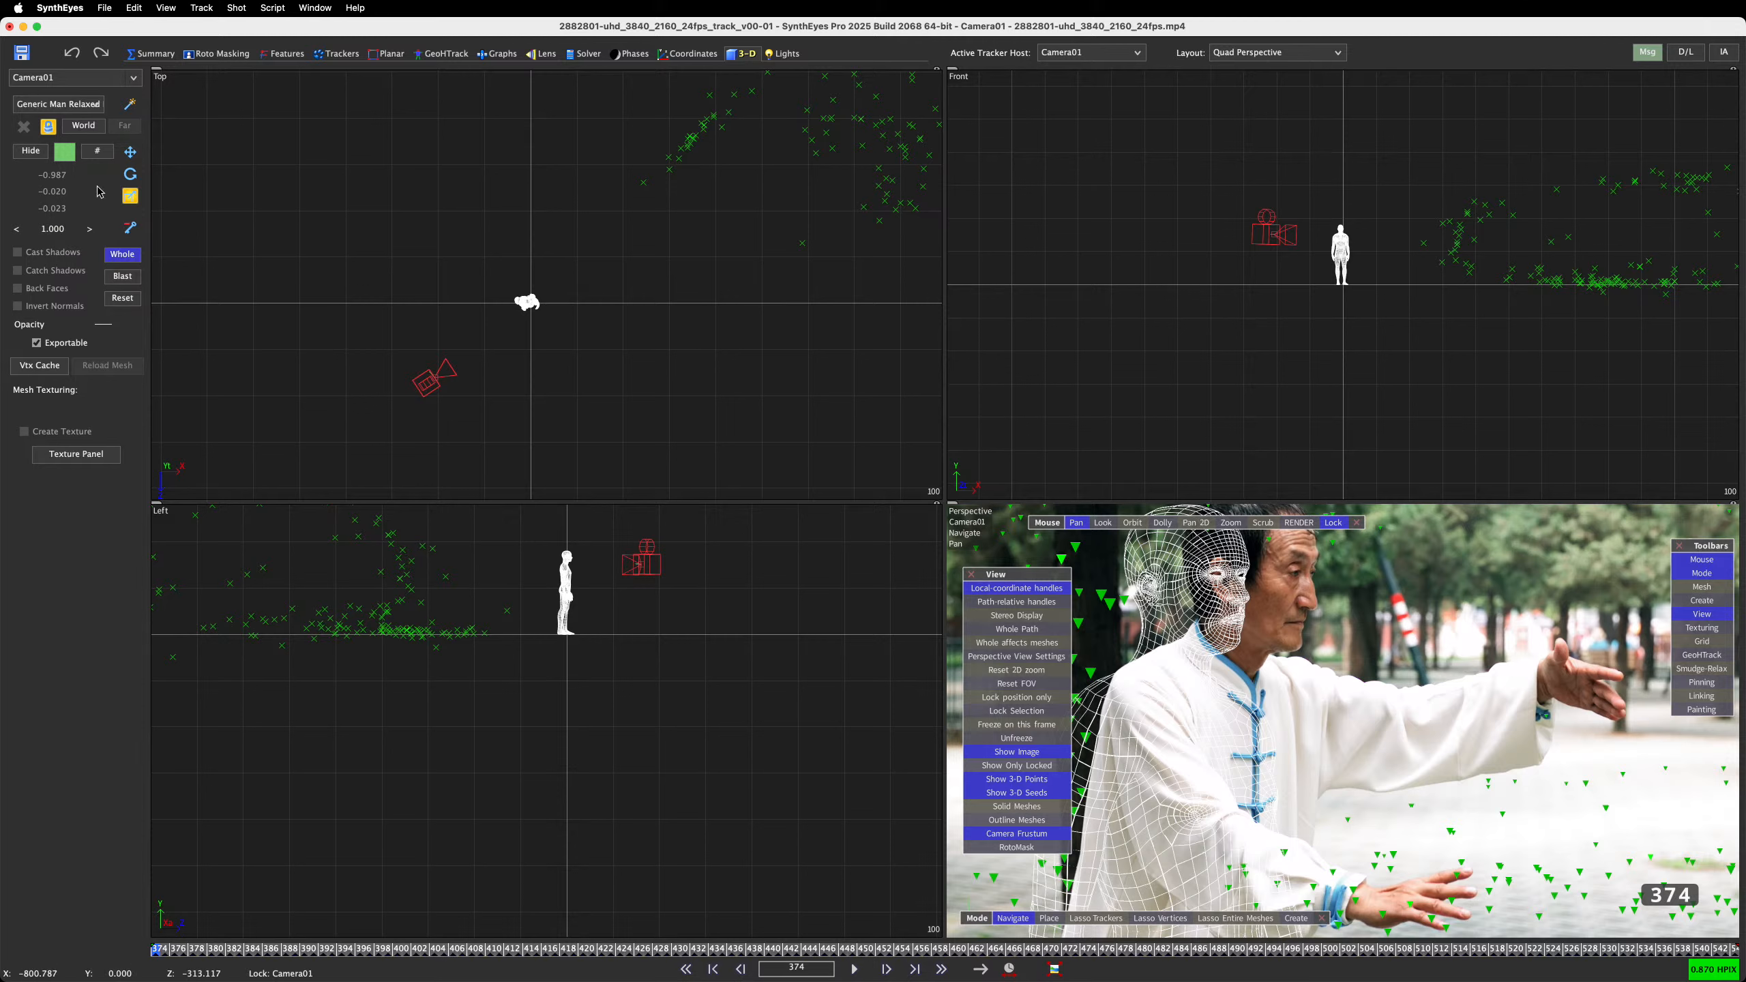
{"action": "left_click", "coordinate": [130, 174]}
{"action": "mouse_move", "coordinate": [536, 158]}
{"action": "left_mouse_down"}
{"action": "mouse_move", "coordinate": [523, 206]}
{"action": "mouse_move", "coordinate": [550, 220]}
{"action": "mouse_move", "coordinate": [538, 234]}
{"action": "mouse_move", "coordinate": [555, 161]}
{"action": "left_mouse_up"}
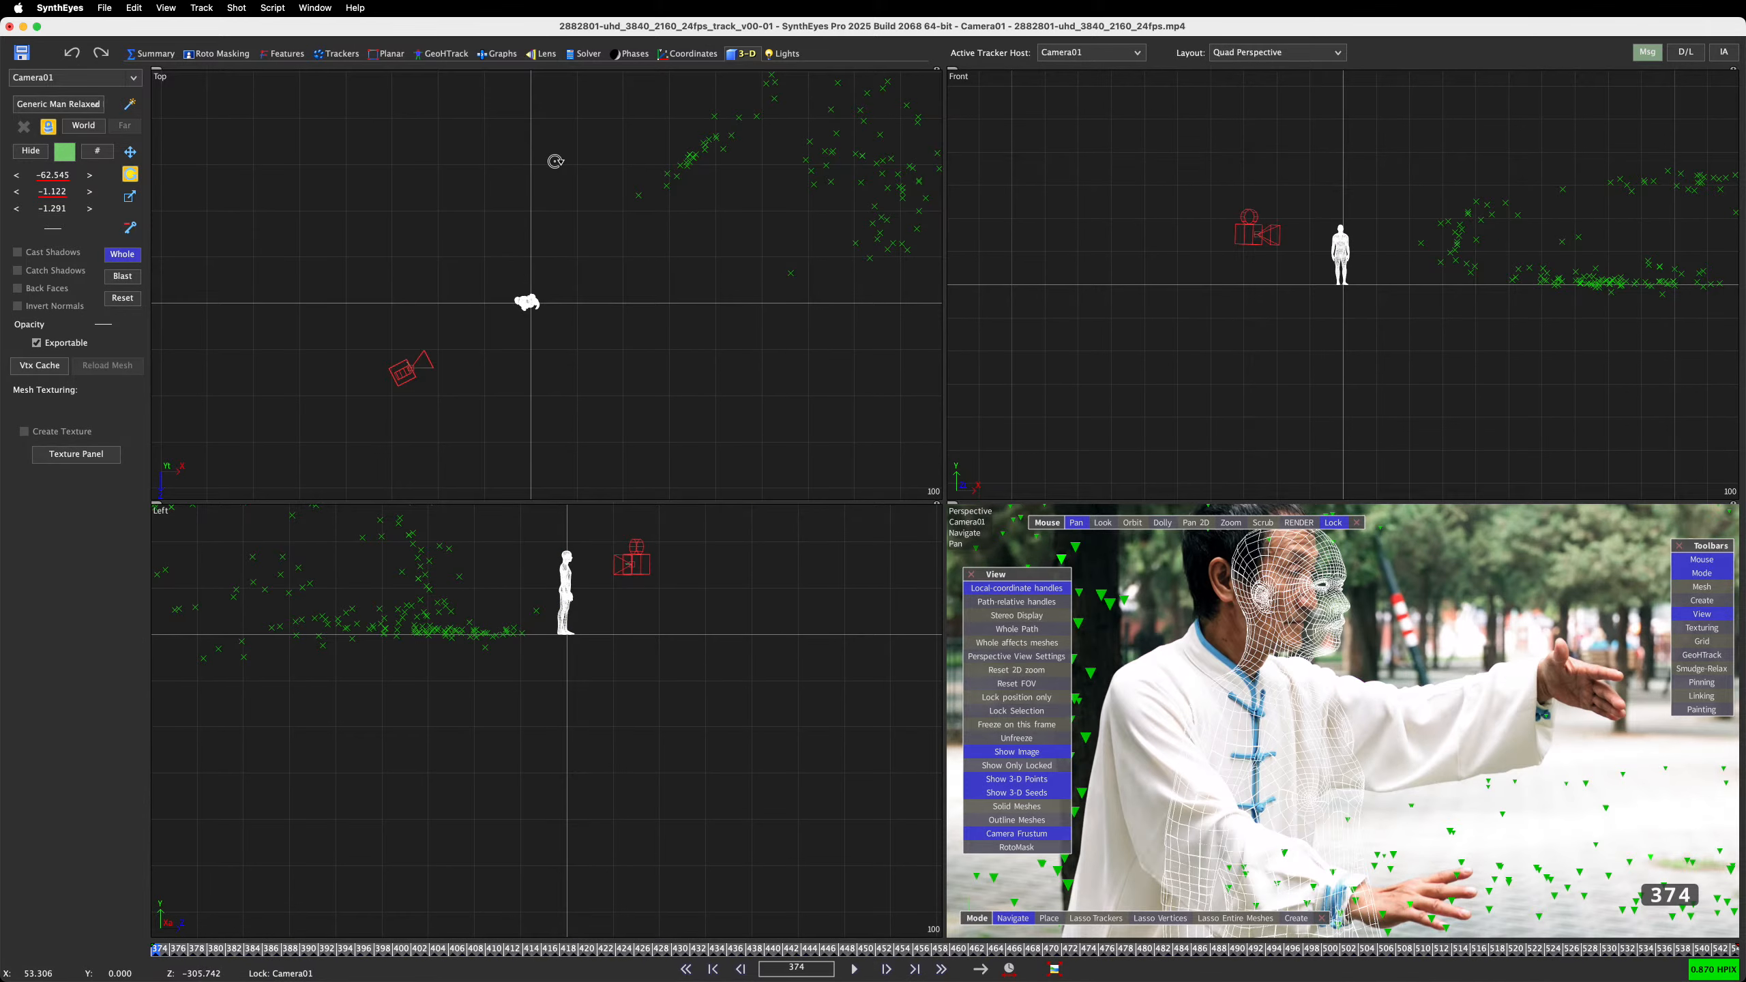
{"action": "left_click", "coordinate": [129, 196]}
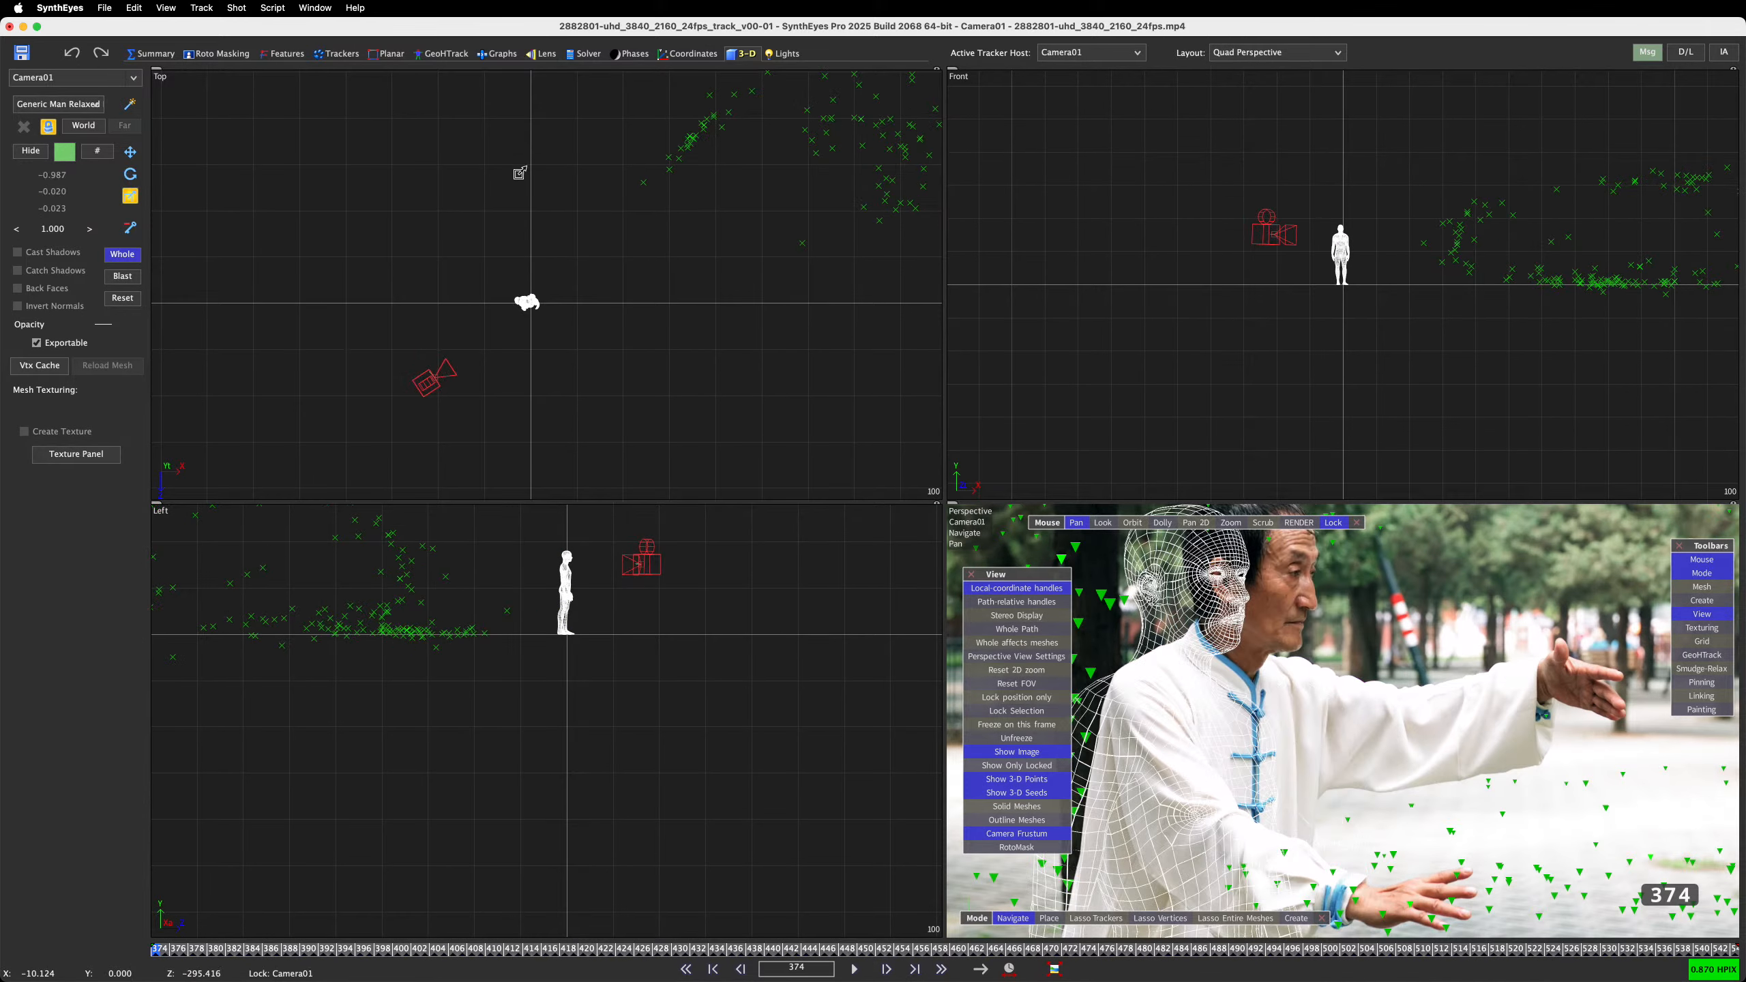
{"action": "left_click_drag", "start_coordinate": [520, 173], "coordinate": [403, 195]}
{"action": "mouse_move", "coordinate": [570, 554]}
{"action": "left_mouse_down"}
{"action": "mouse_move", "coordinate": [585, 488]}
{"action": "mouse_move", "coordinate": [548, 579]}
{"action": "mouse_move", "coordinate": [573, 501]}
{"action": "mouse_move", "coordinate": [559, 561]}
{"action": "left_mouse_up"}
{"action": "mouse_move", "coordinate": [52, 229]}
{"action": "left_mouse_down"}
{"action": "mouse_move", "coordinate": [84, 229]}
{"action": "mouse_move", "coordinate": [23, 229]}
{"action": "mouse_move", "coordinate": [47, 229]}
{"action": "left_mouse_up"}
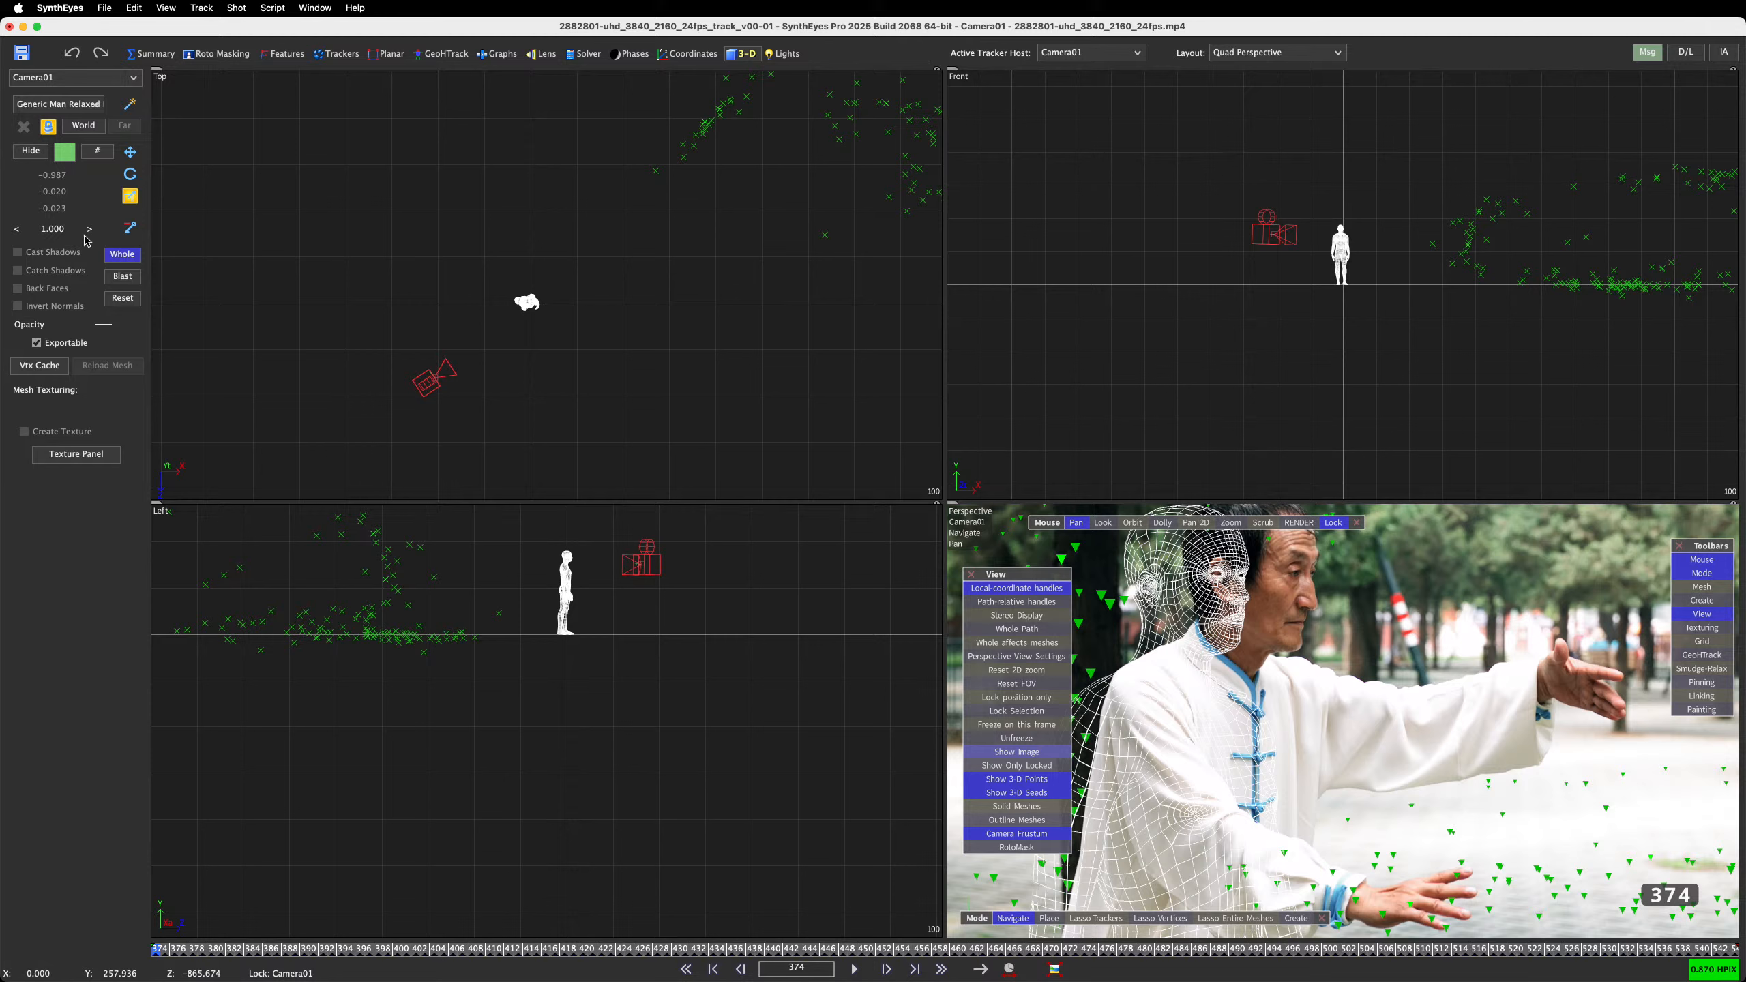
Check the fit across frames 374 to 544, nudge the scene to camera height 148.440 and Z 165.243, and turn off whole-scene mode
{"action": "left_click_drag", "start_coordinate": [294, 952], "coordinate": [1737, 963]}
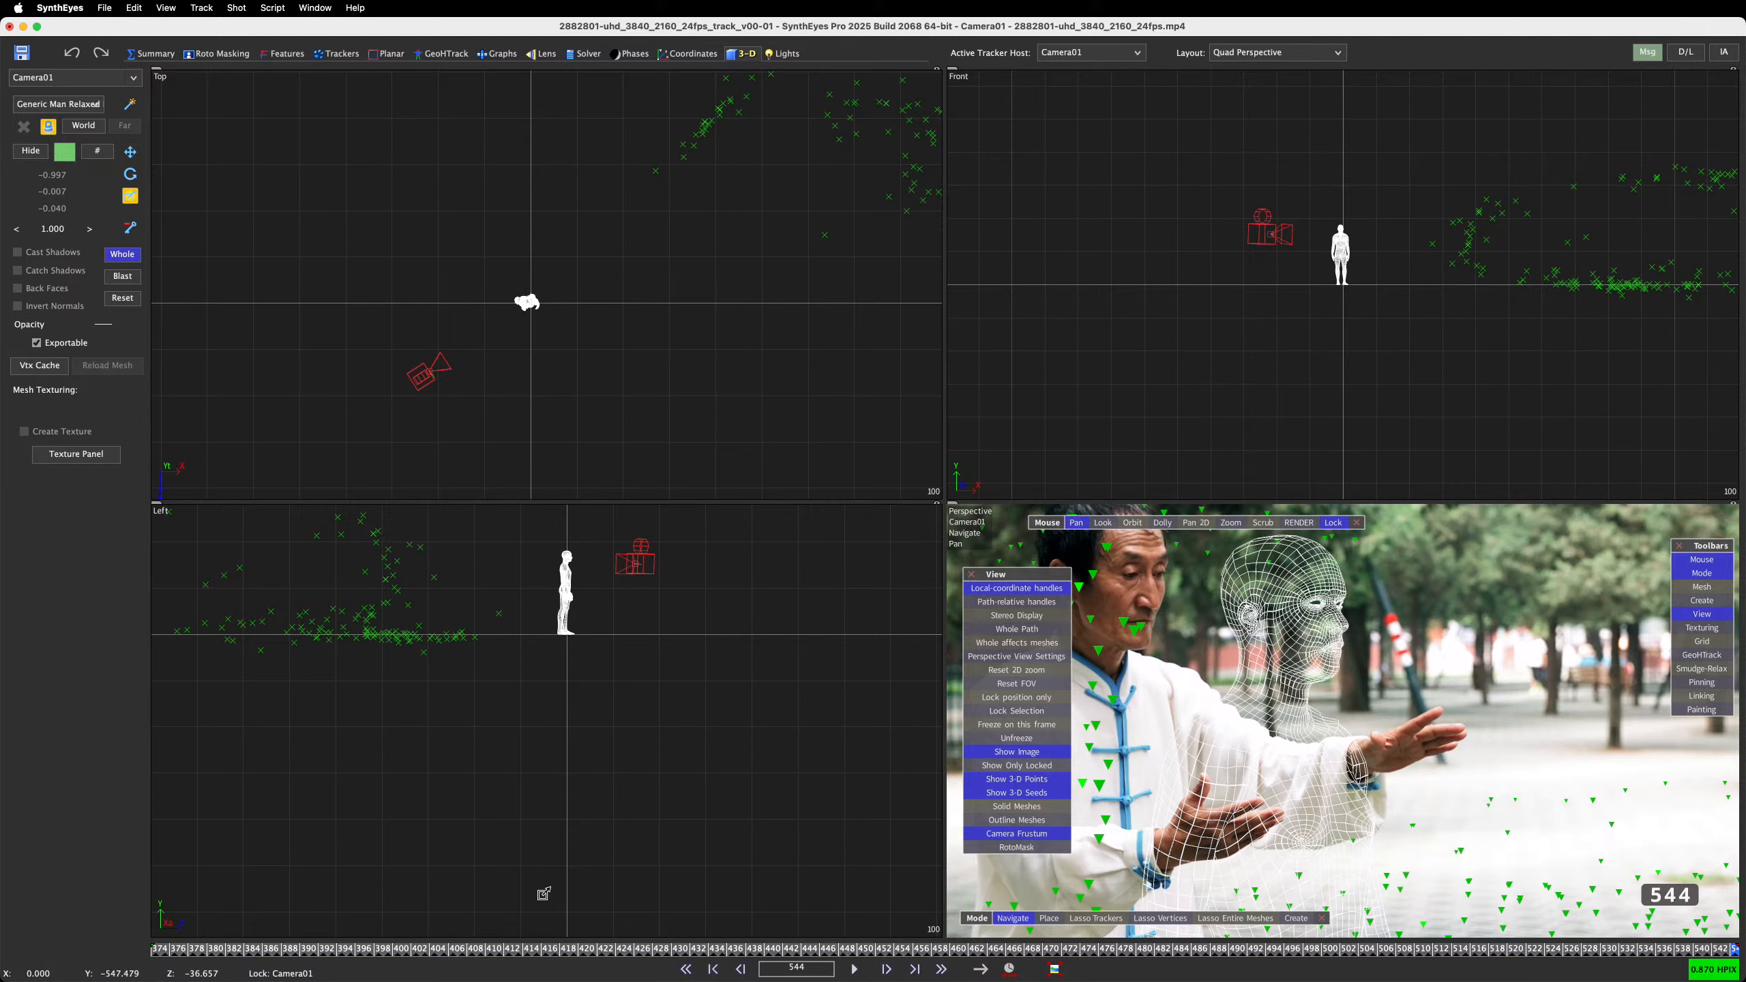
{"action": "left_click_drag", "start_coordinate": [530, 949], "coordinate": [158, 953]}
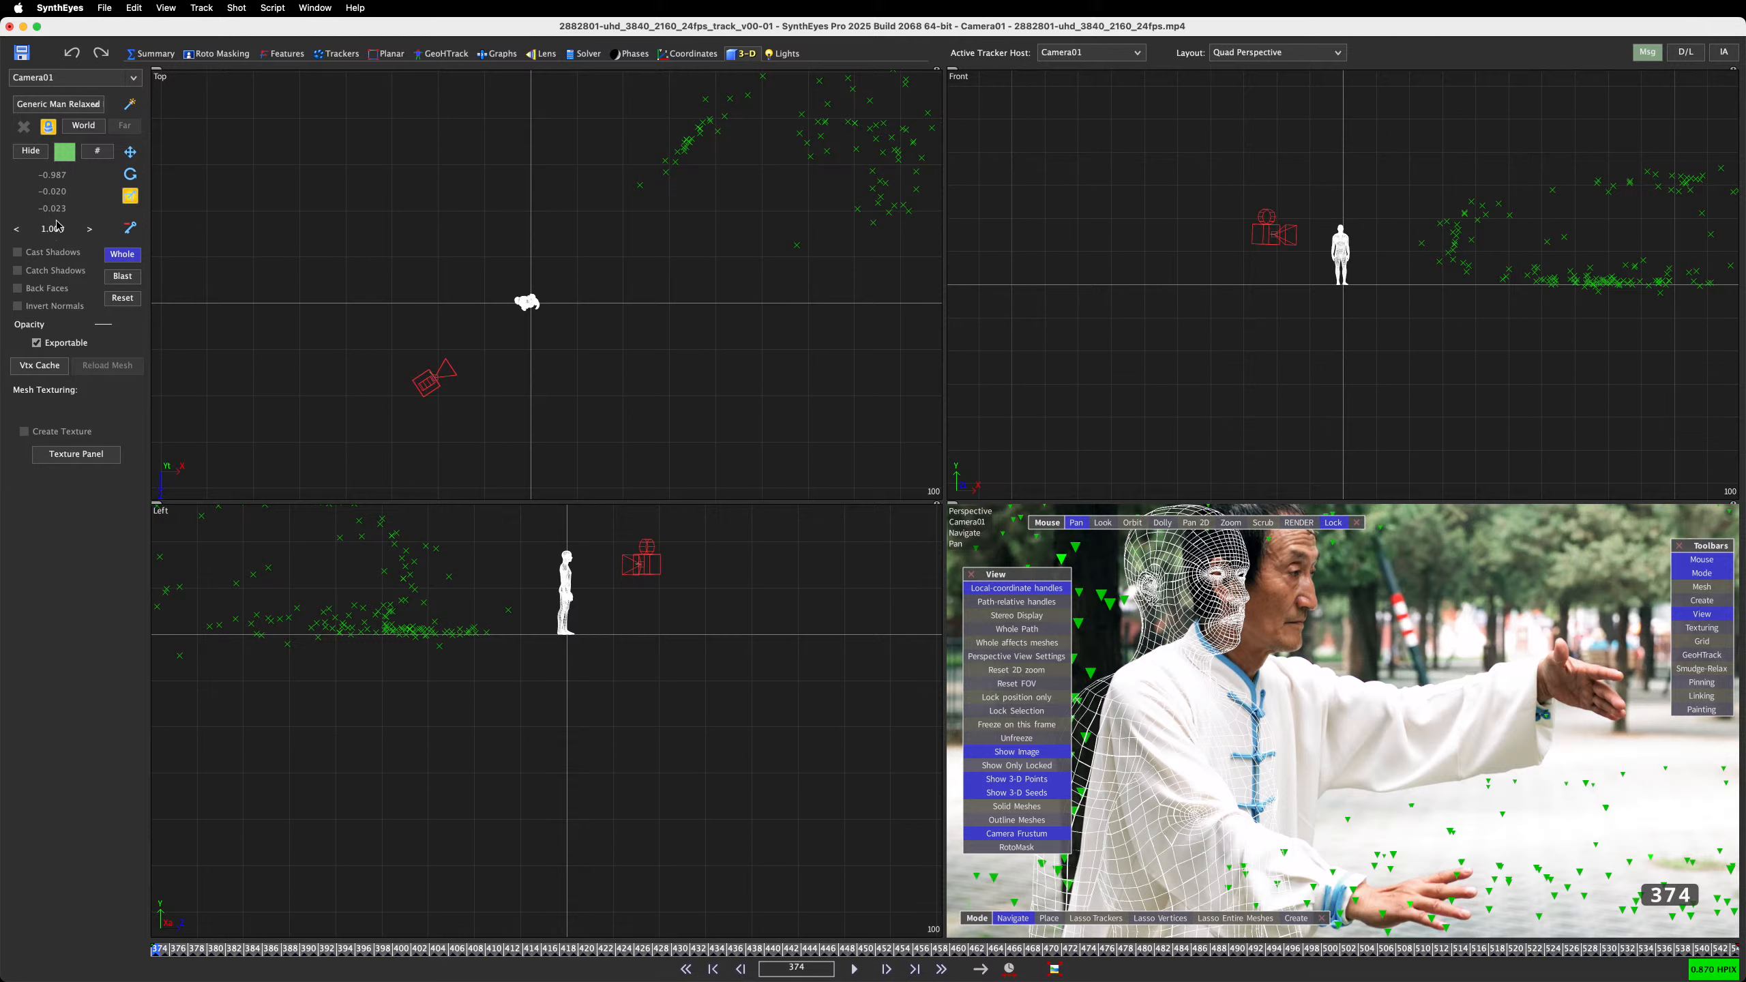
{"action": "left_click", "coordinate": [129, 152]}
{"action": "left_click_drag", "start_coordinate": [638, 605], "coordinate": [641, 605]}
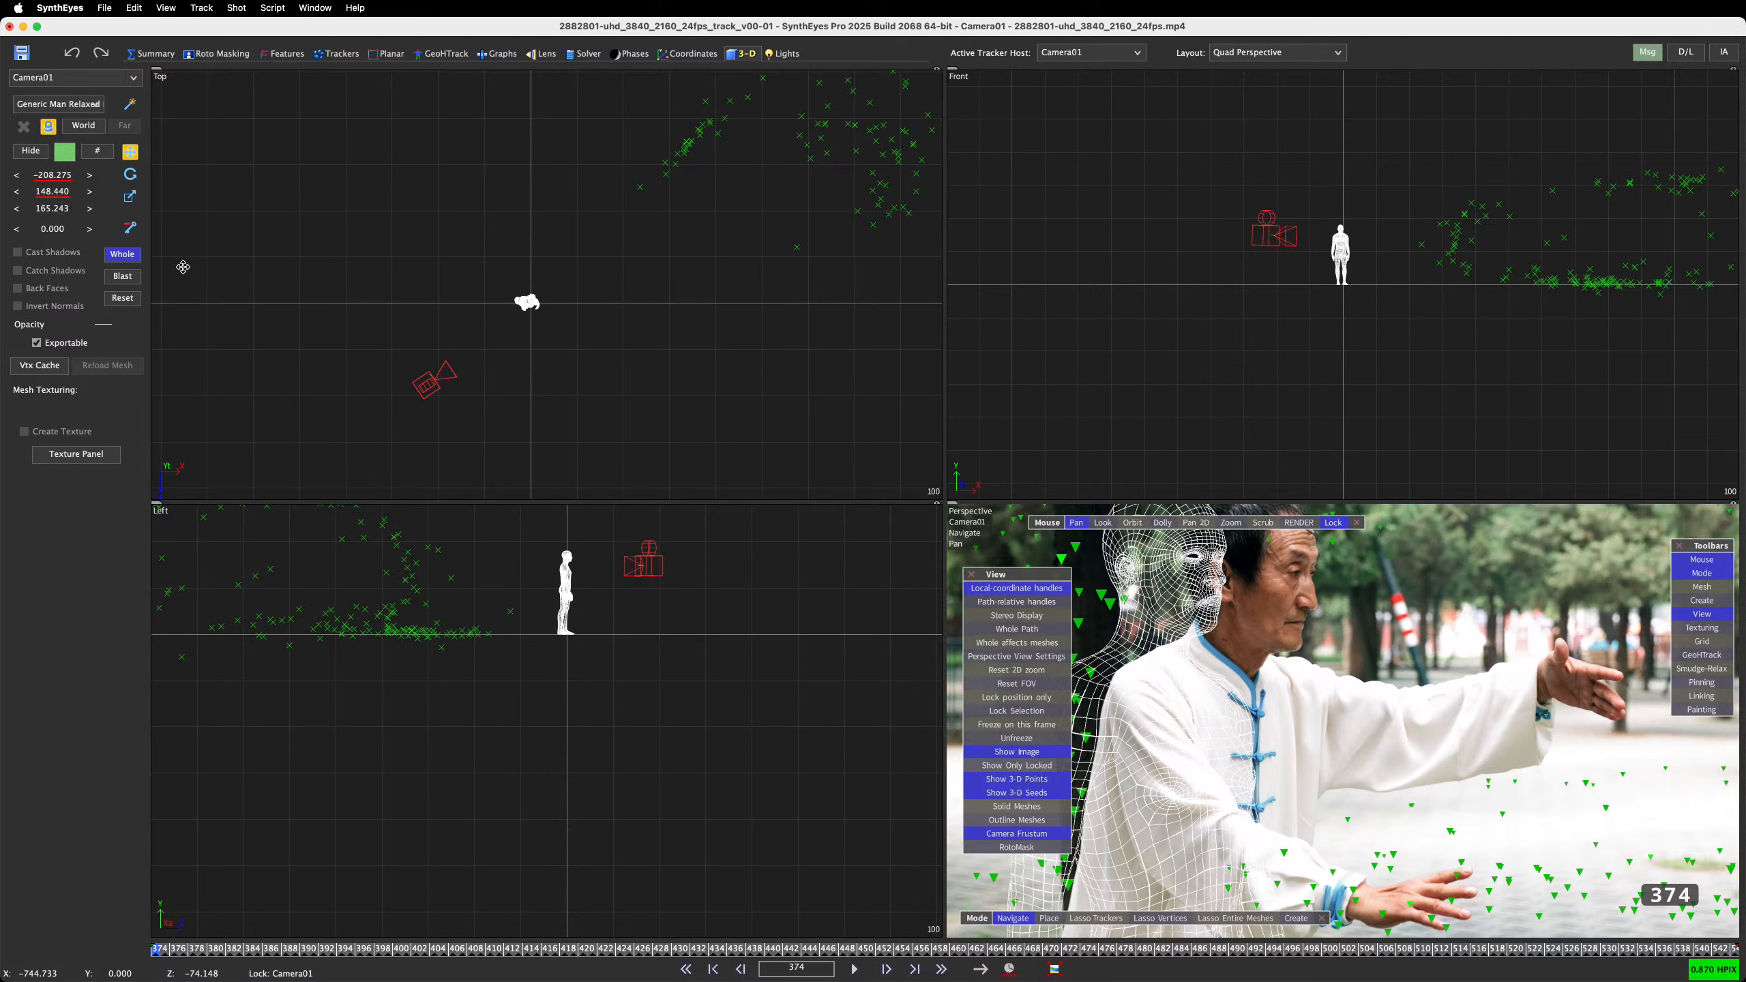
{"action": "left_click", "coordinate": [128, 256]}
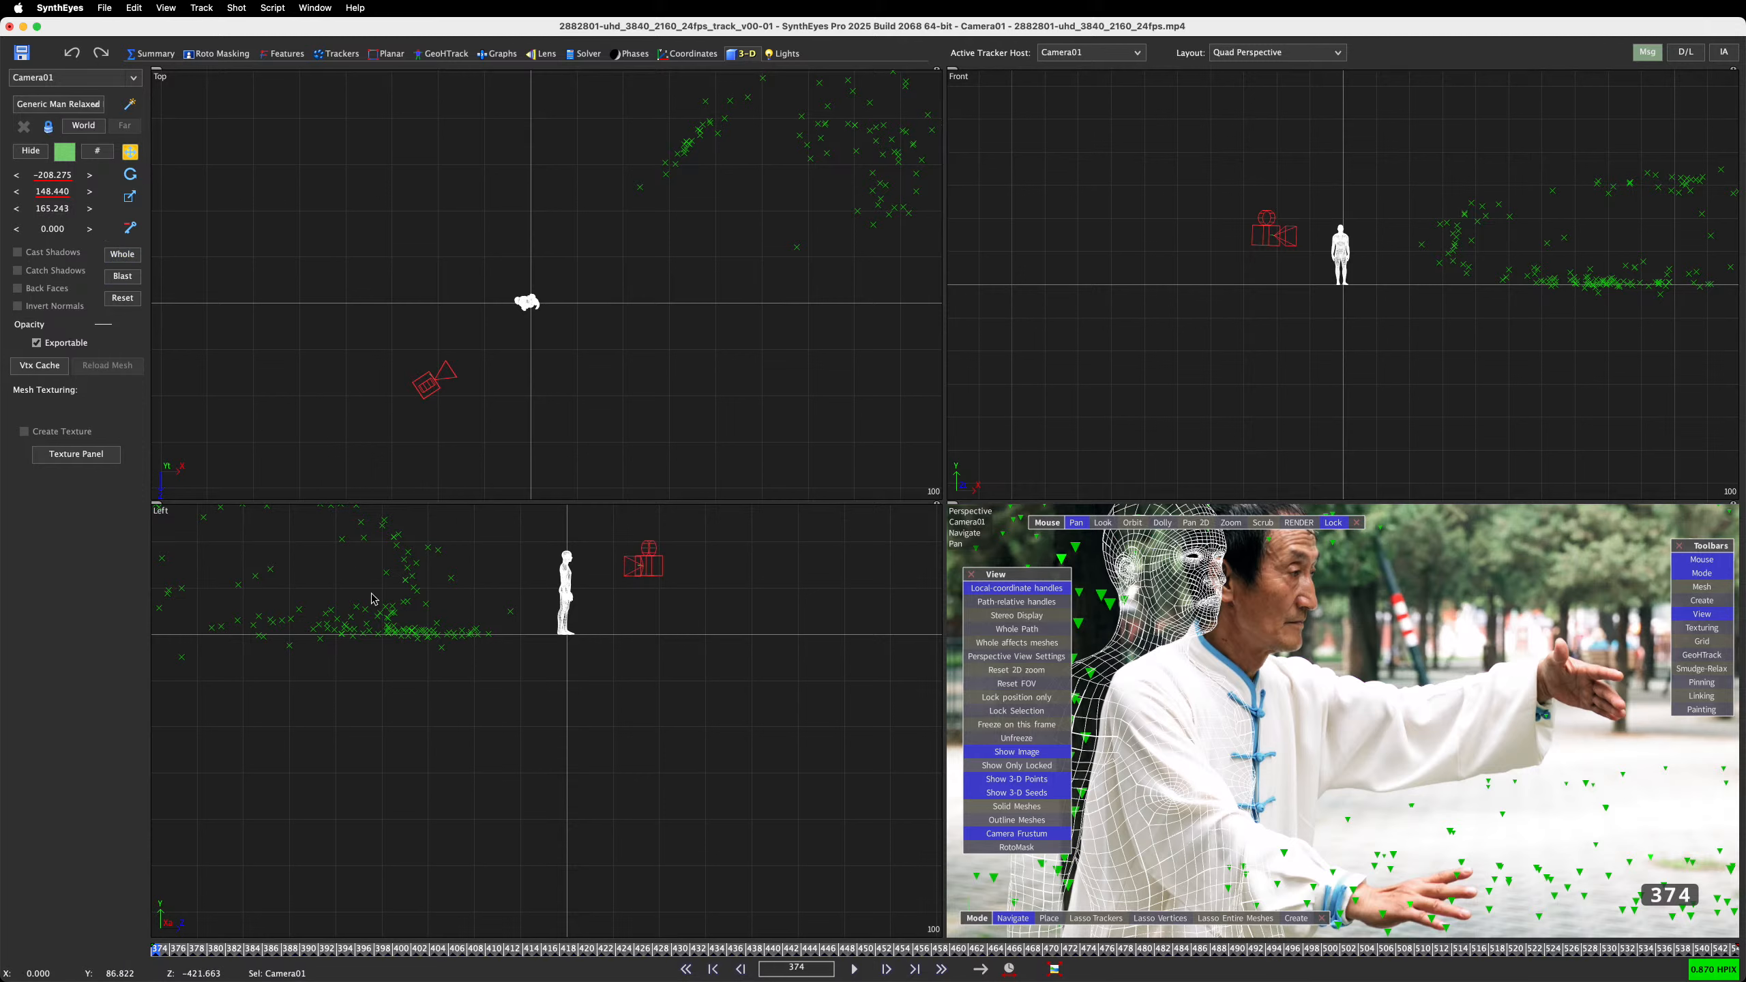
Inspect the stray tracker just below the ground line in the Left view against the footage through frame 428 and remove it
{"action": "left_click", "coordinate": [443, 648]}
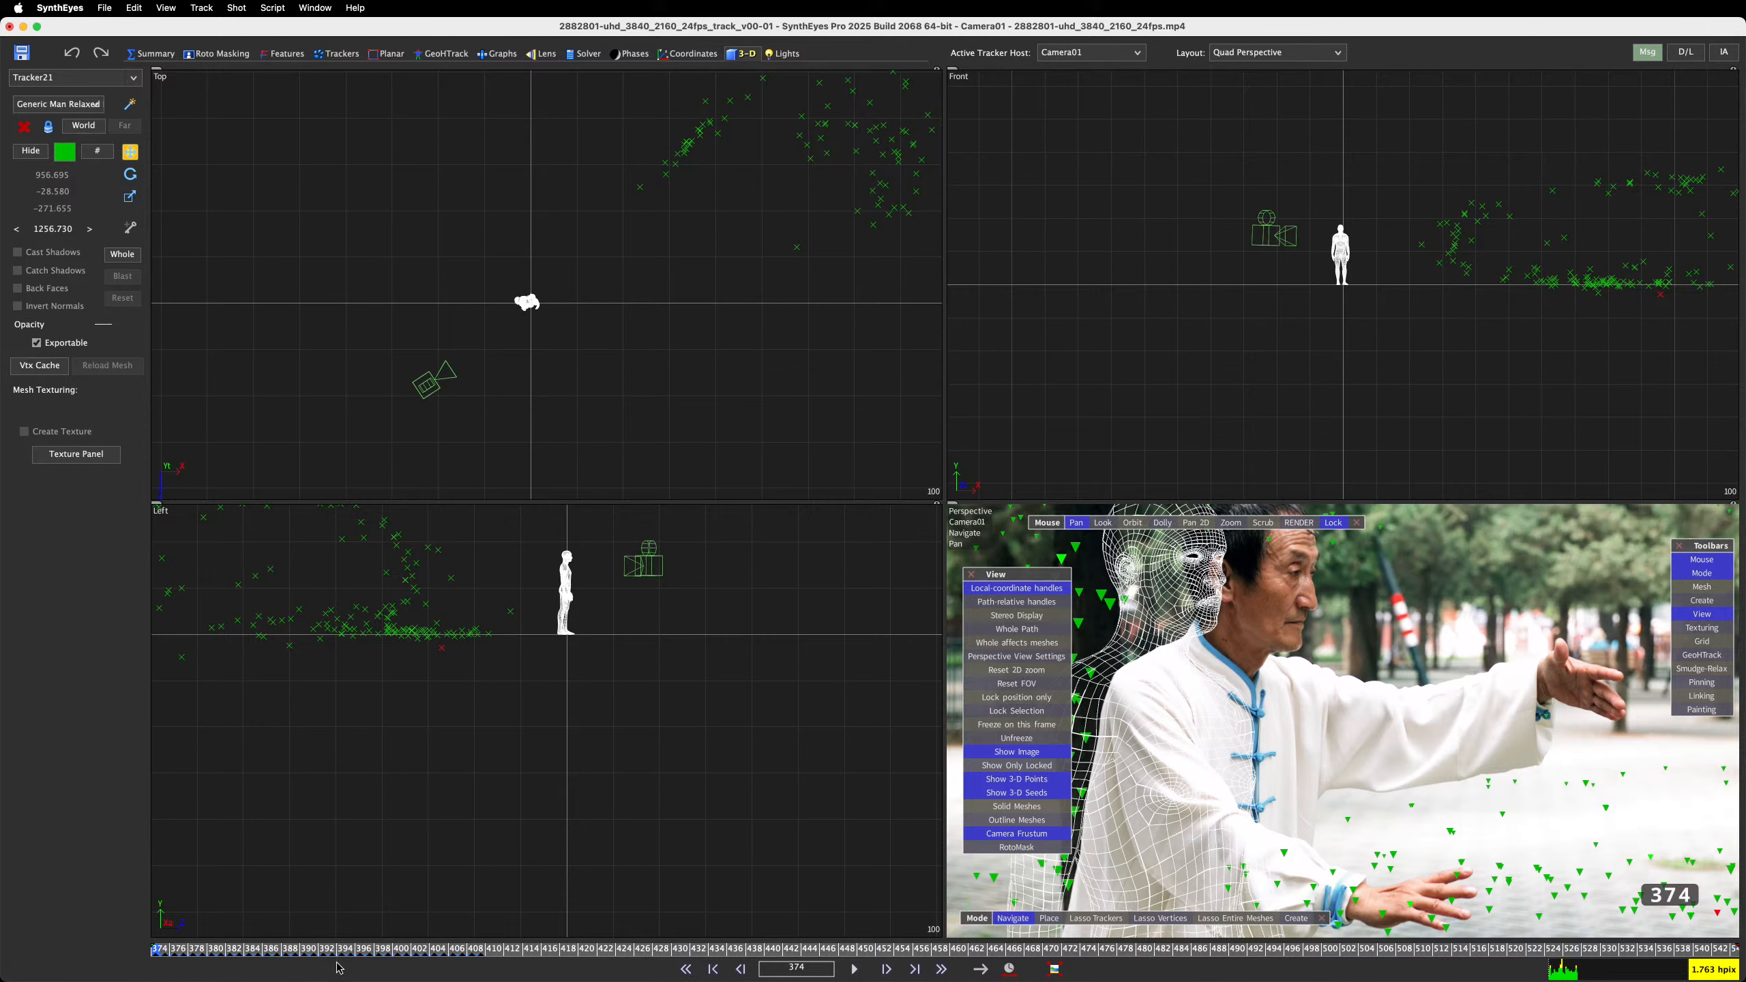
{"action": "left_click_drag", "start_coordinate": [339, 955], "coordinate": [573, 961]}
{"action": "key", "text": "Left"}
{"action": "key", "text": "Left"}
{"action": "key", "text": "Left"}
{"action": "key", "text": "Left"}
{"action": "key", "text": "Left"}
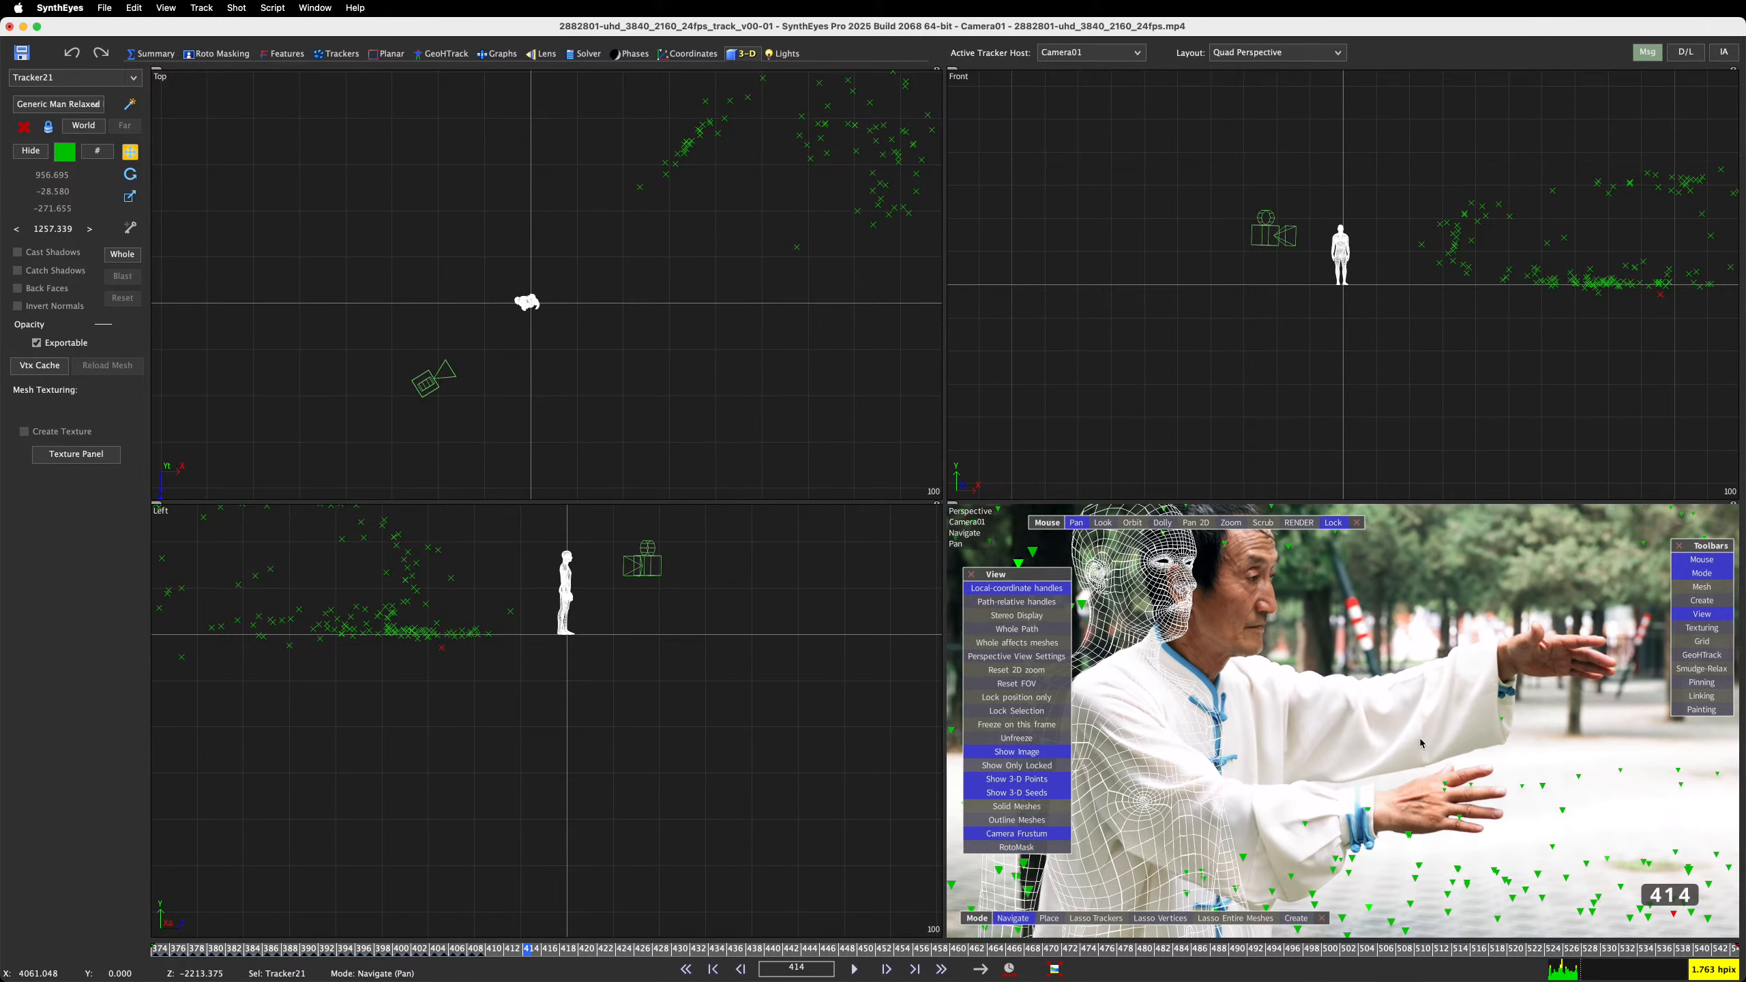
{"action": "scroll", "coordinate": [1418, 738], "scroll_direction": "down", "scroll_amount": 2}
{"action": "middle_click_drag", "start_coordinate": [1419, 737], "coordinate": [1408, 729]}
{"action": "scroll", "coordinate": [1419, 738], "scroll_direction": "down", "scroll_amount": 3}
{"action": "scroll", "coordinate": [1418, 737], "scroll_direction": "up", "scroll_amount": 1}
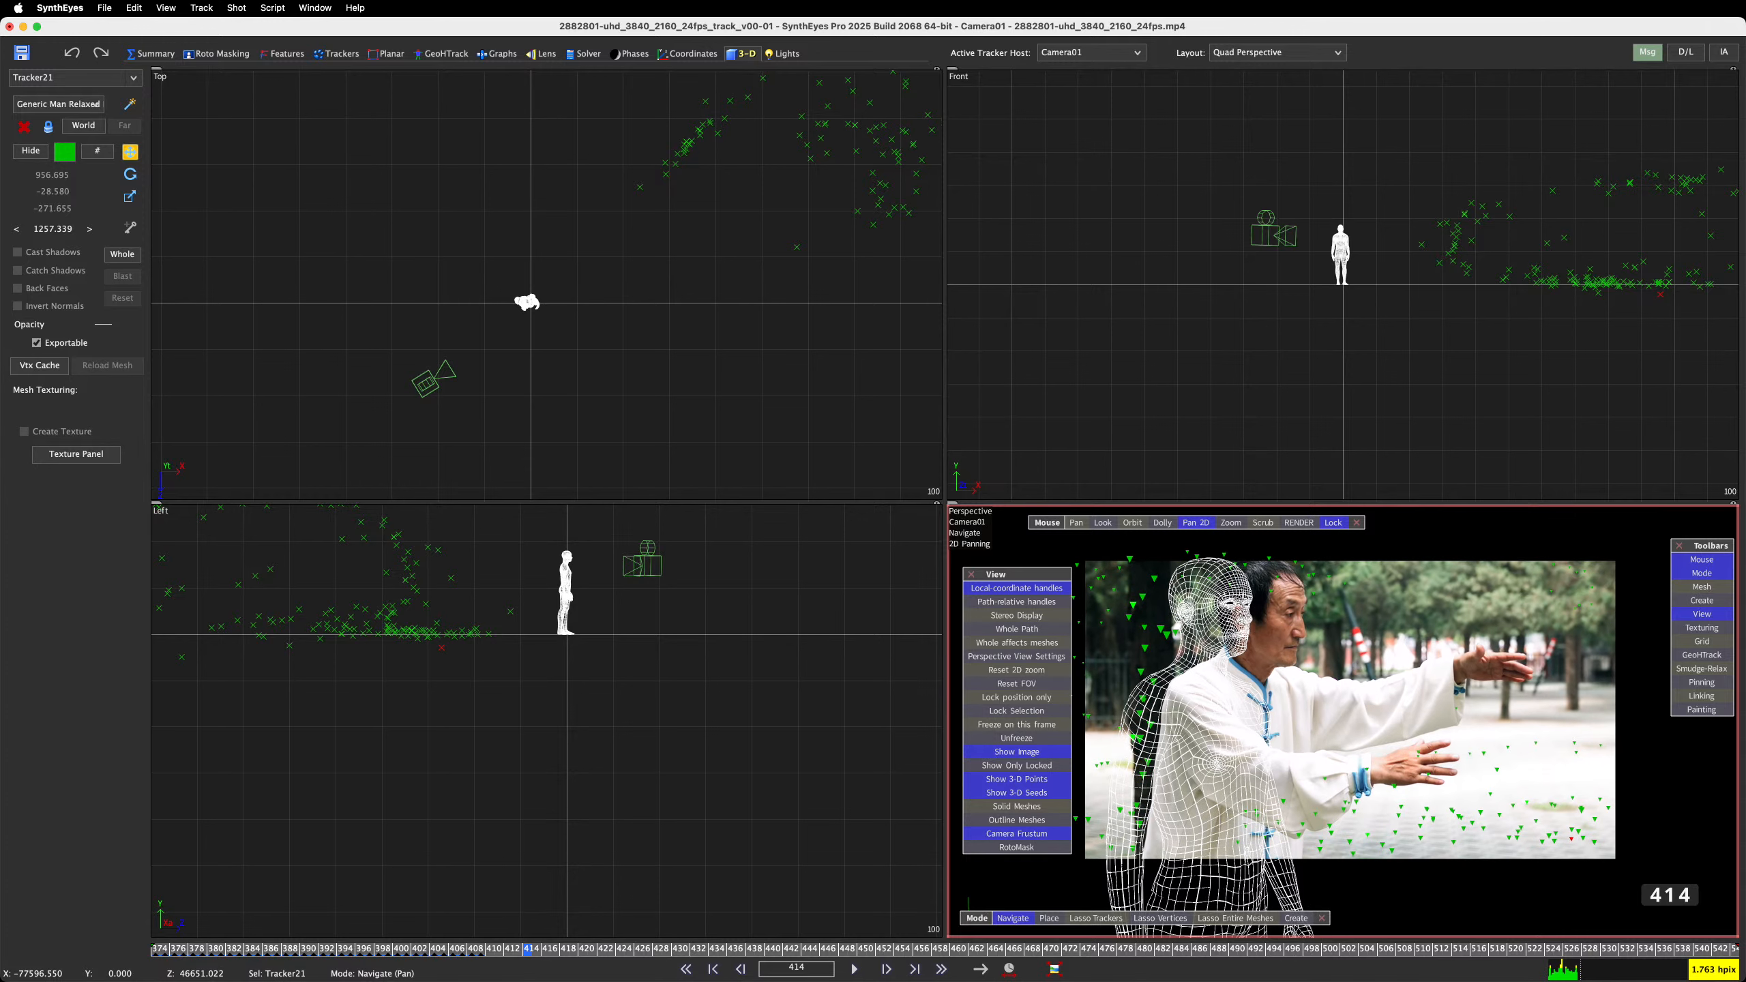
{"action": "middle_click_drag", "start_coordinate": [1371, 732], "coordinate": [1132, 611]}
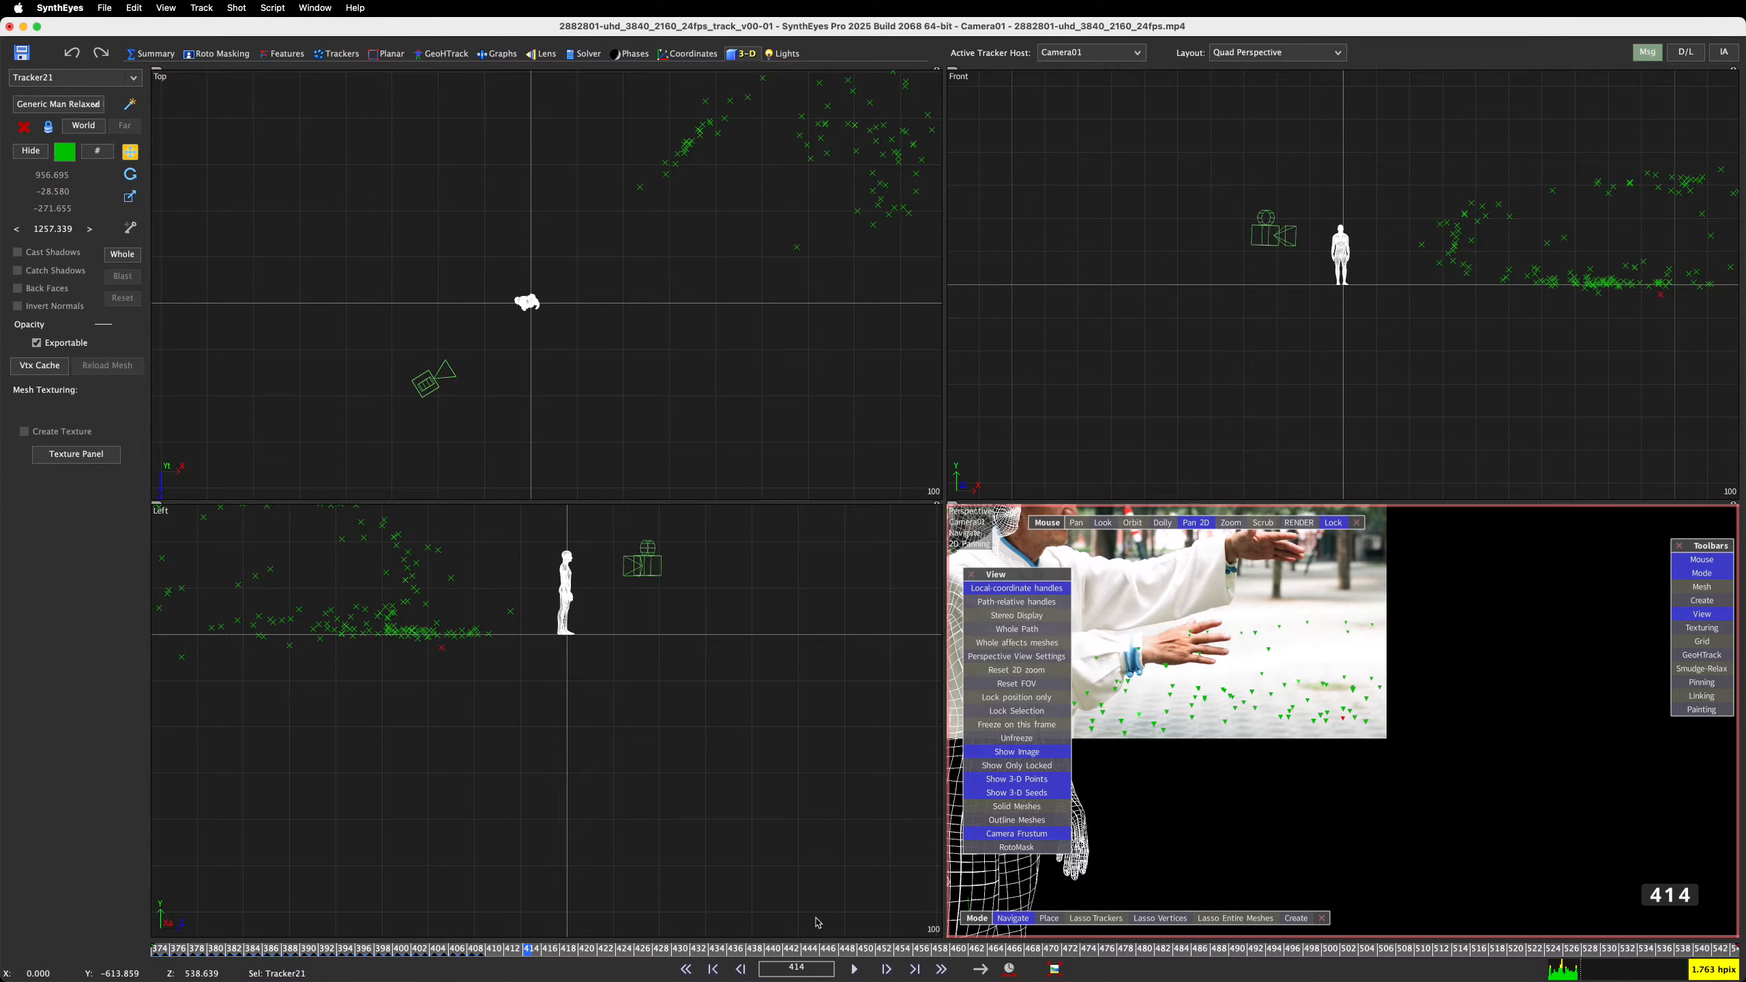
{"action": "left_click_drag", "start_coordinate": [449, 952], "coordinate": [658, 963]}
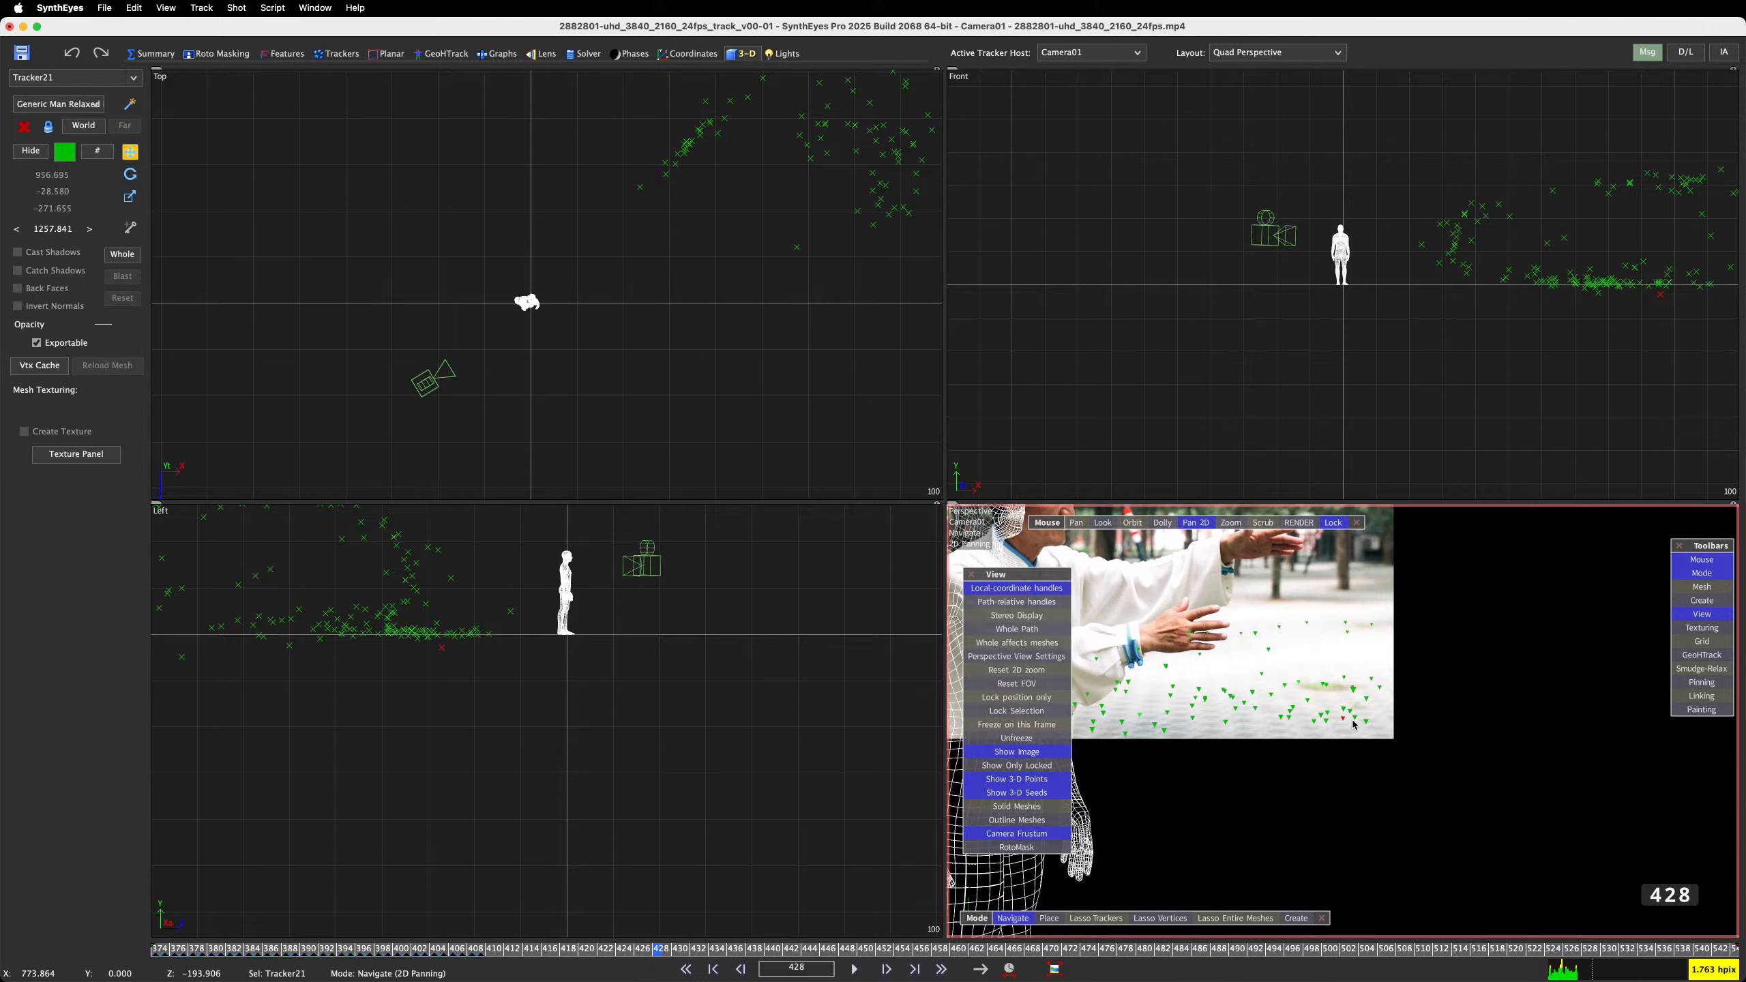
{"action": "left_click", "coordinate": [942, 731]}
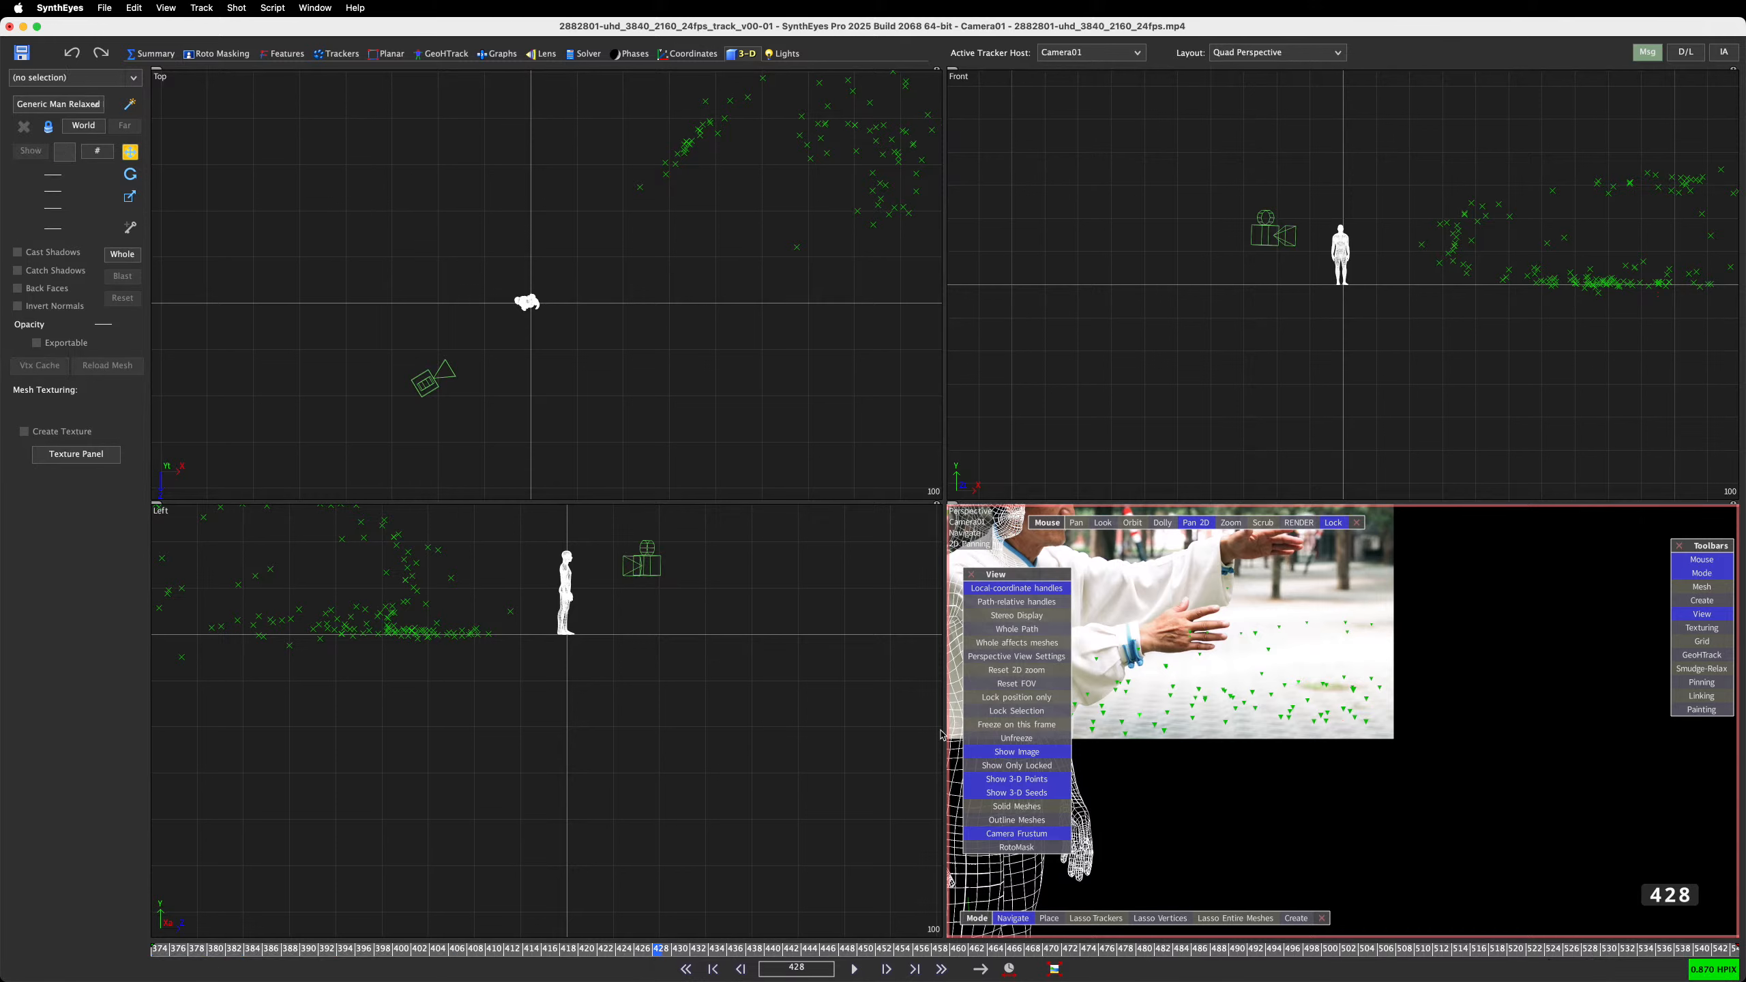
Select Tracker206 below the ground line in the Left view, check it at frame 536, and delete it
{"action": "left_click", "coordinate": [290, 647]}
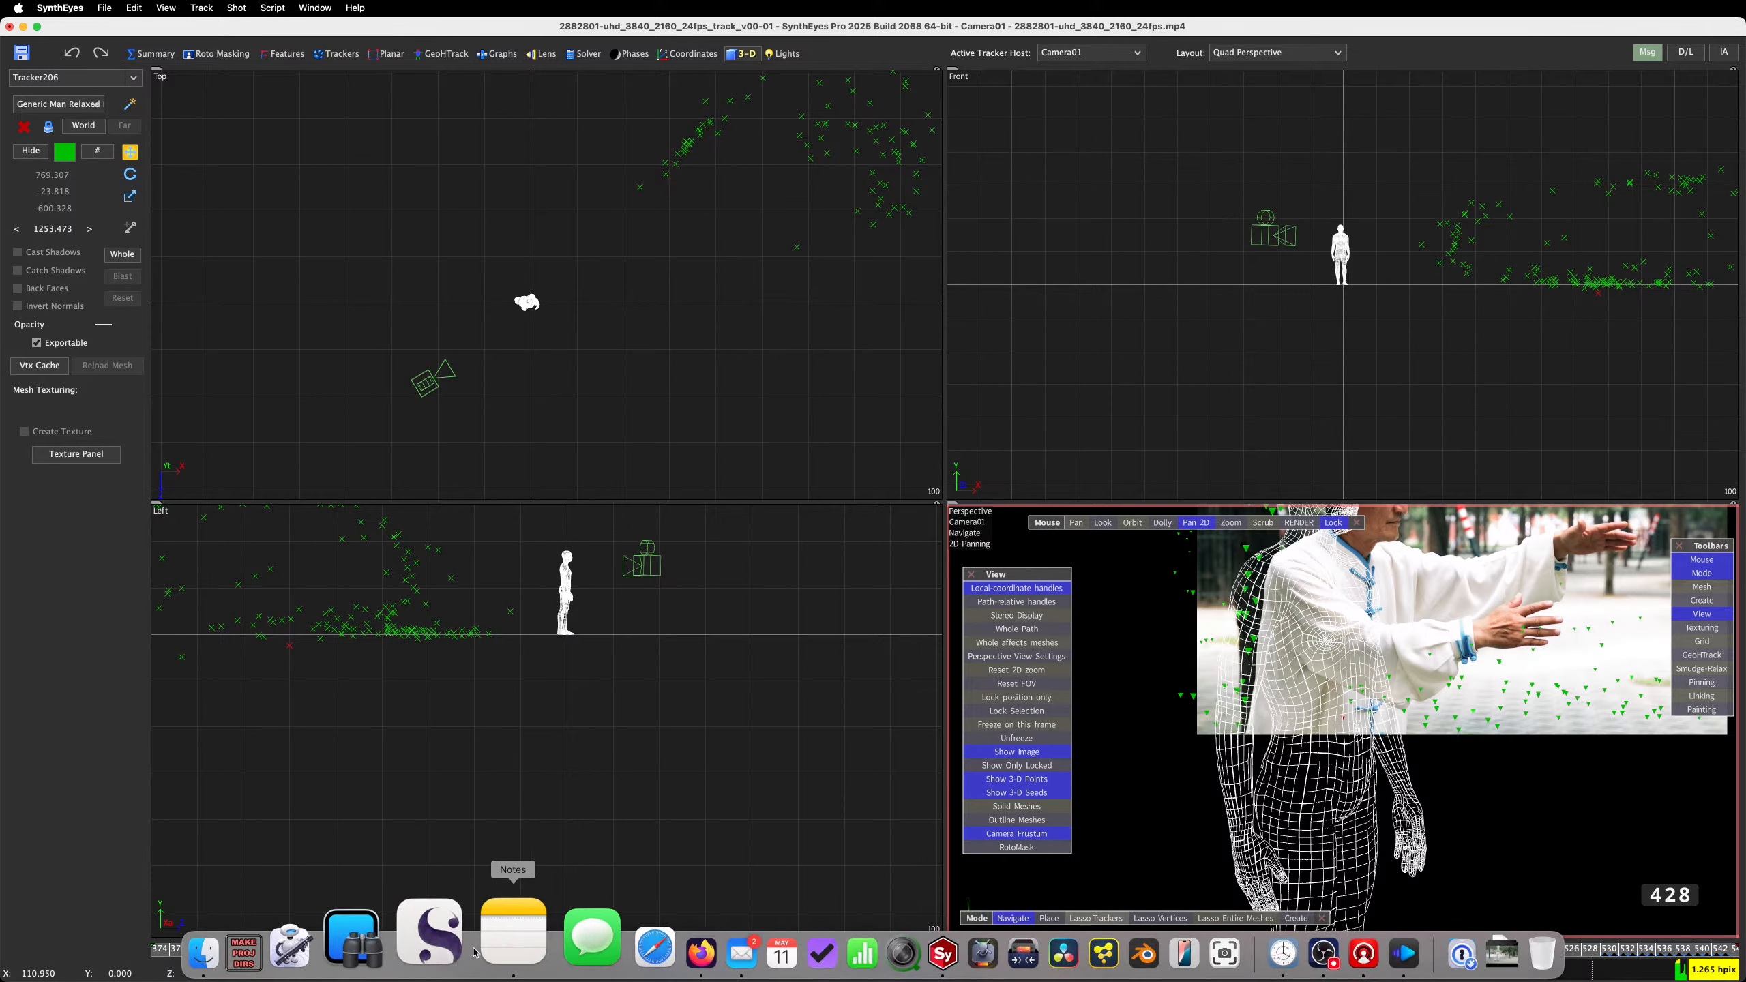
{"action": "mouse_move", "coordinate": [1645, 955]}
{"action": "left_mouse_down"}
{"action": "mouse_move", "coordinate": [1682, 956]}
{"action": "mouse_move", "coordinate": [1609, 956]}
{"action": "mouse_move", "coordinate": [1661, 966]}
{"action": "left_mouse_up"}
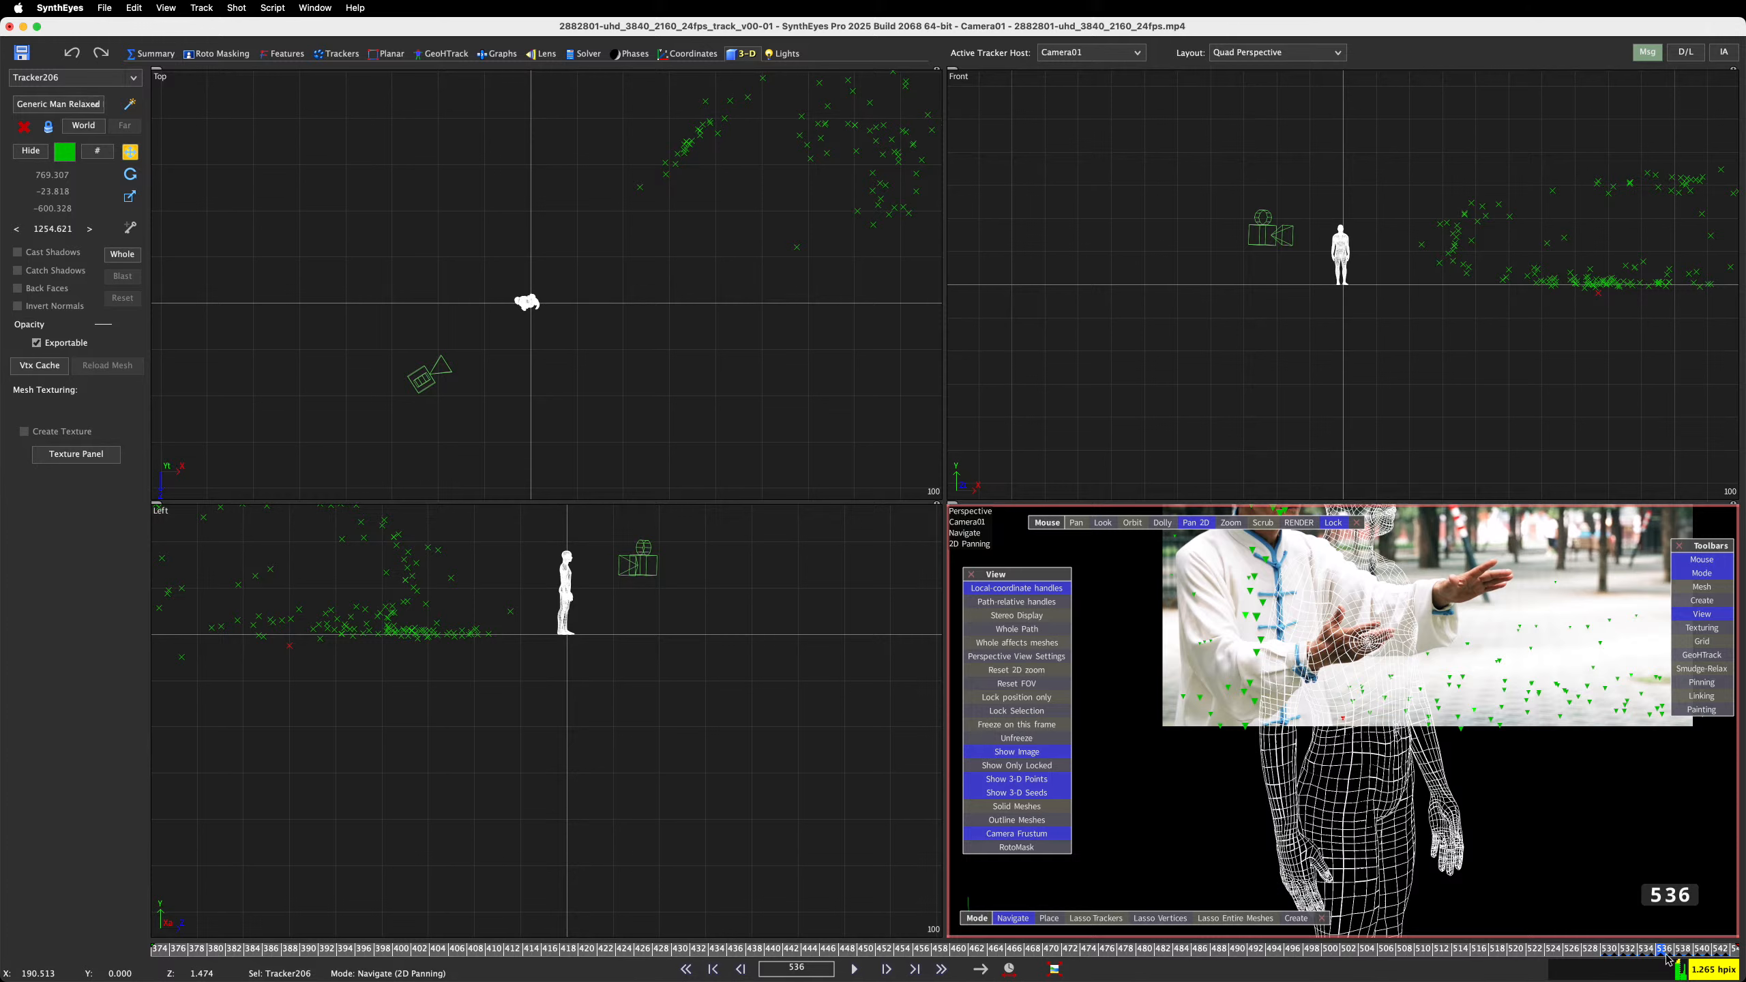
{"action": "key", "text": "Delete"}
Lasso the four distant trackers below the ground line in the Left view and delete them
{"action": "middle_click_drag", "start_coordinate": [308, 778], "coordinate": [641, 771]}
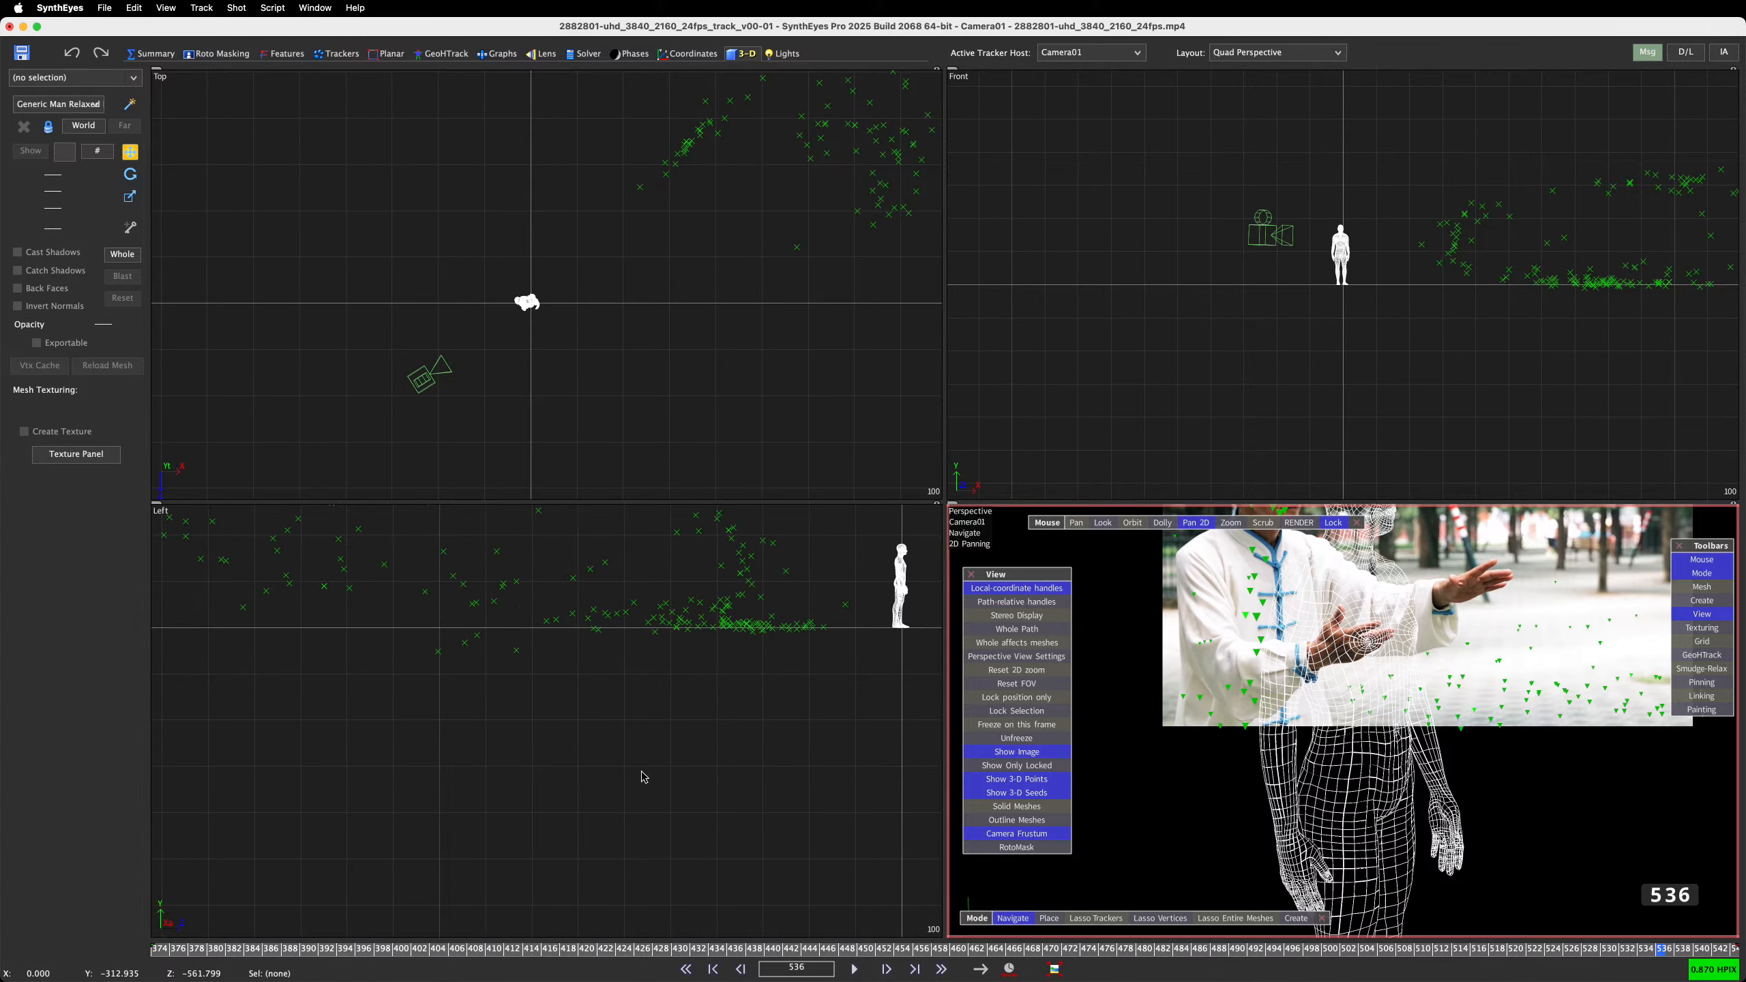
{"action": "left_click_drag", "start_coordinate": [458, 632], "coordinate": [409, 670]}
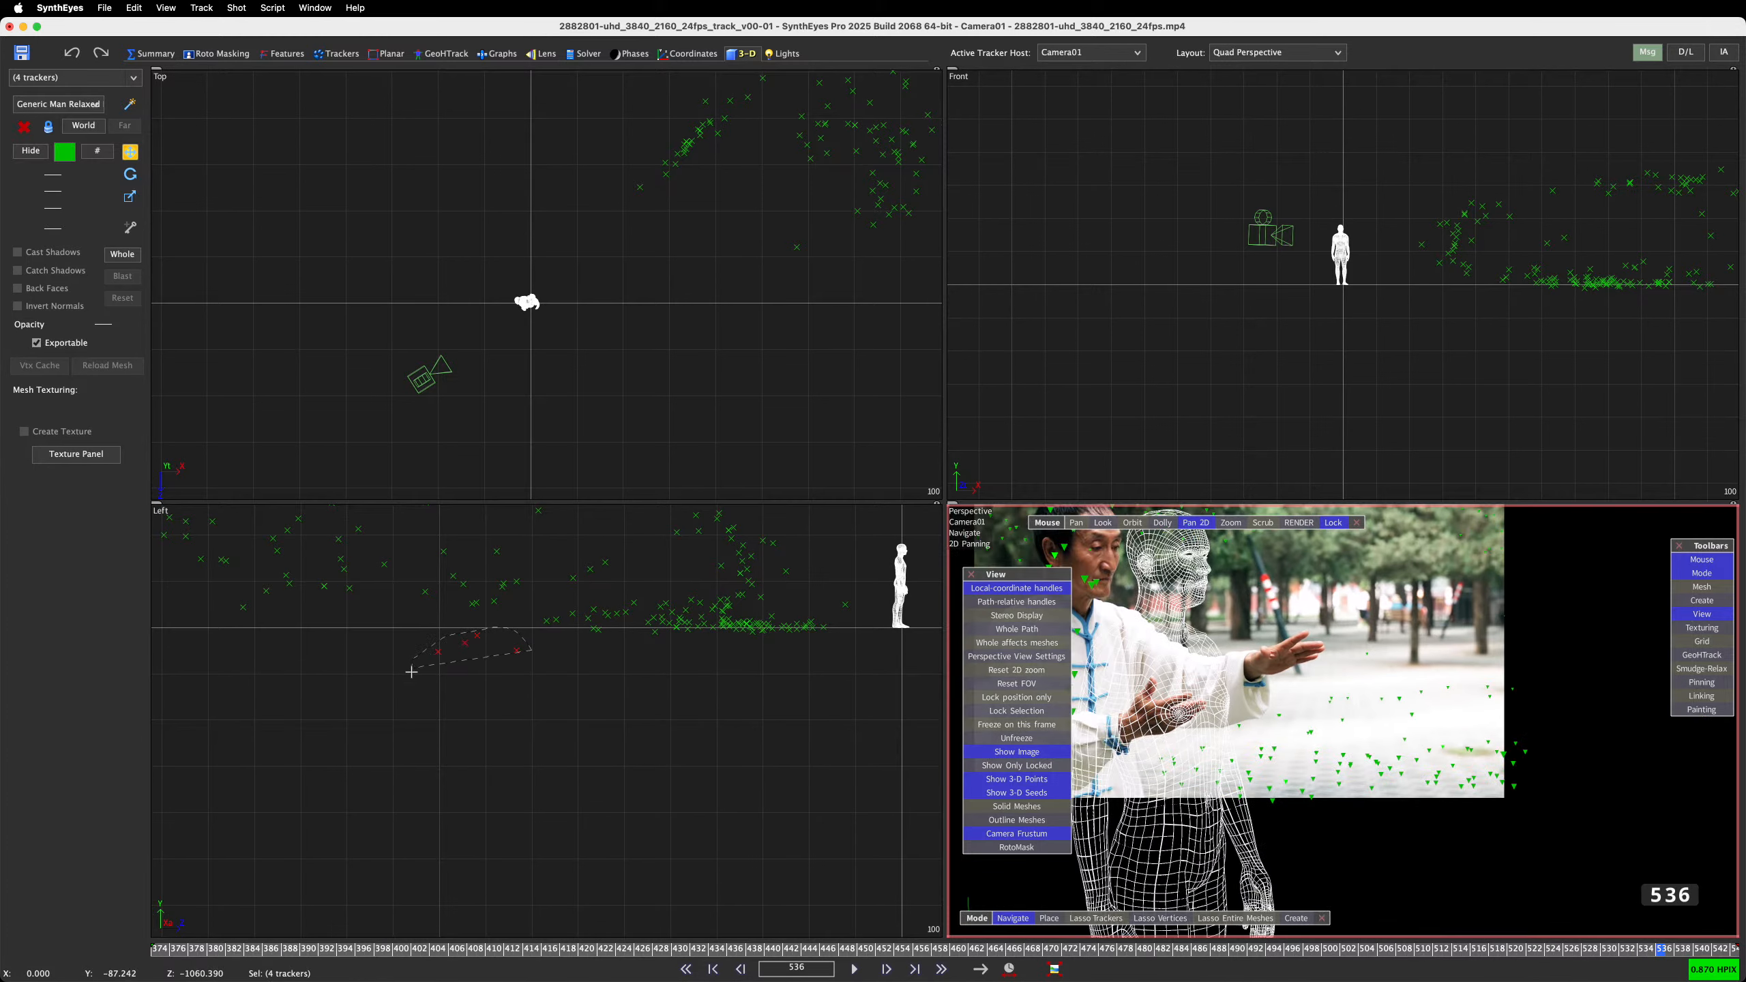
{"action": "key", "text": "Delete"}
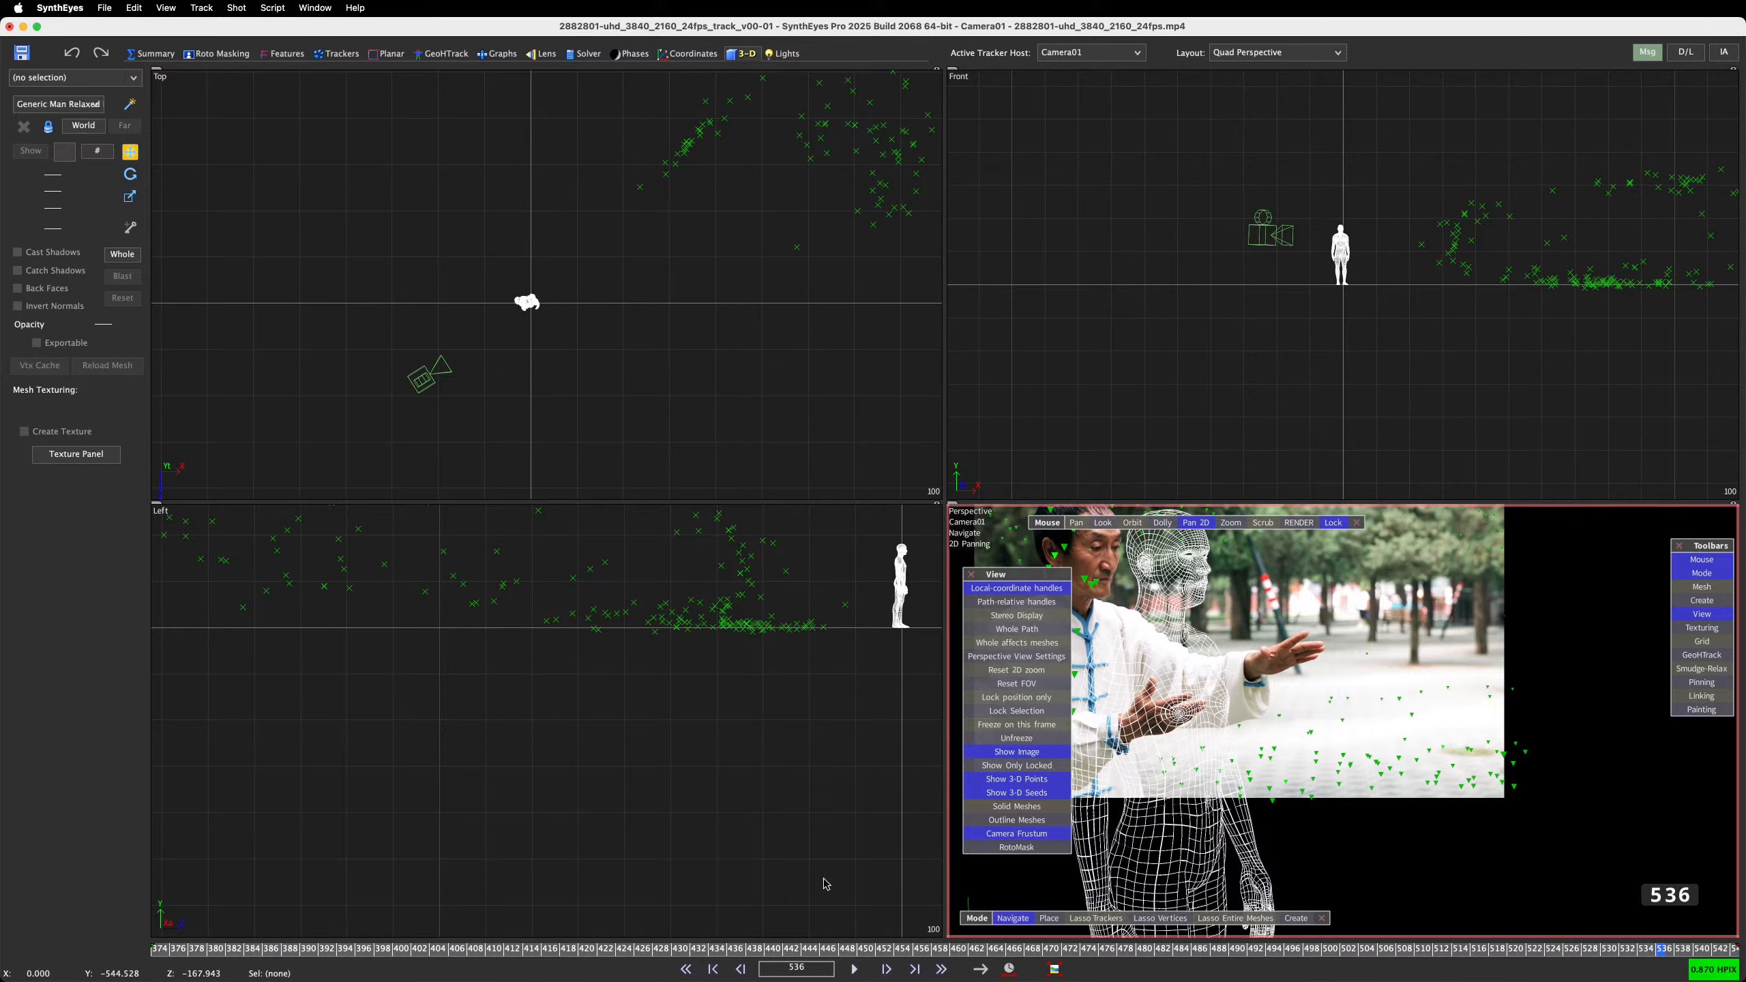
Review the man mesh and remaining trackers against the footage between frames 374 and 413, stopping at frame 392
{"action": "left_click_drag", "start_coordinate": [831, 948], "coordinate": [79, 892]}
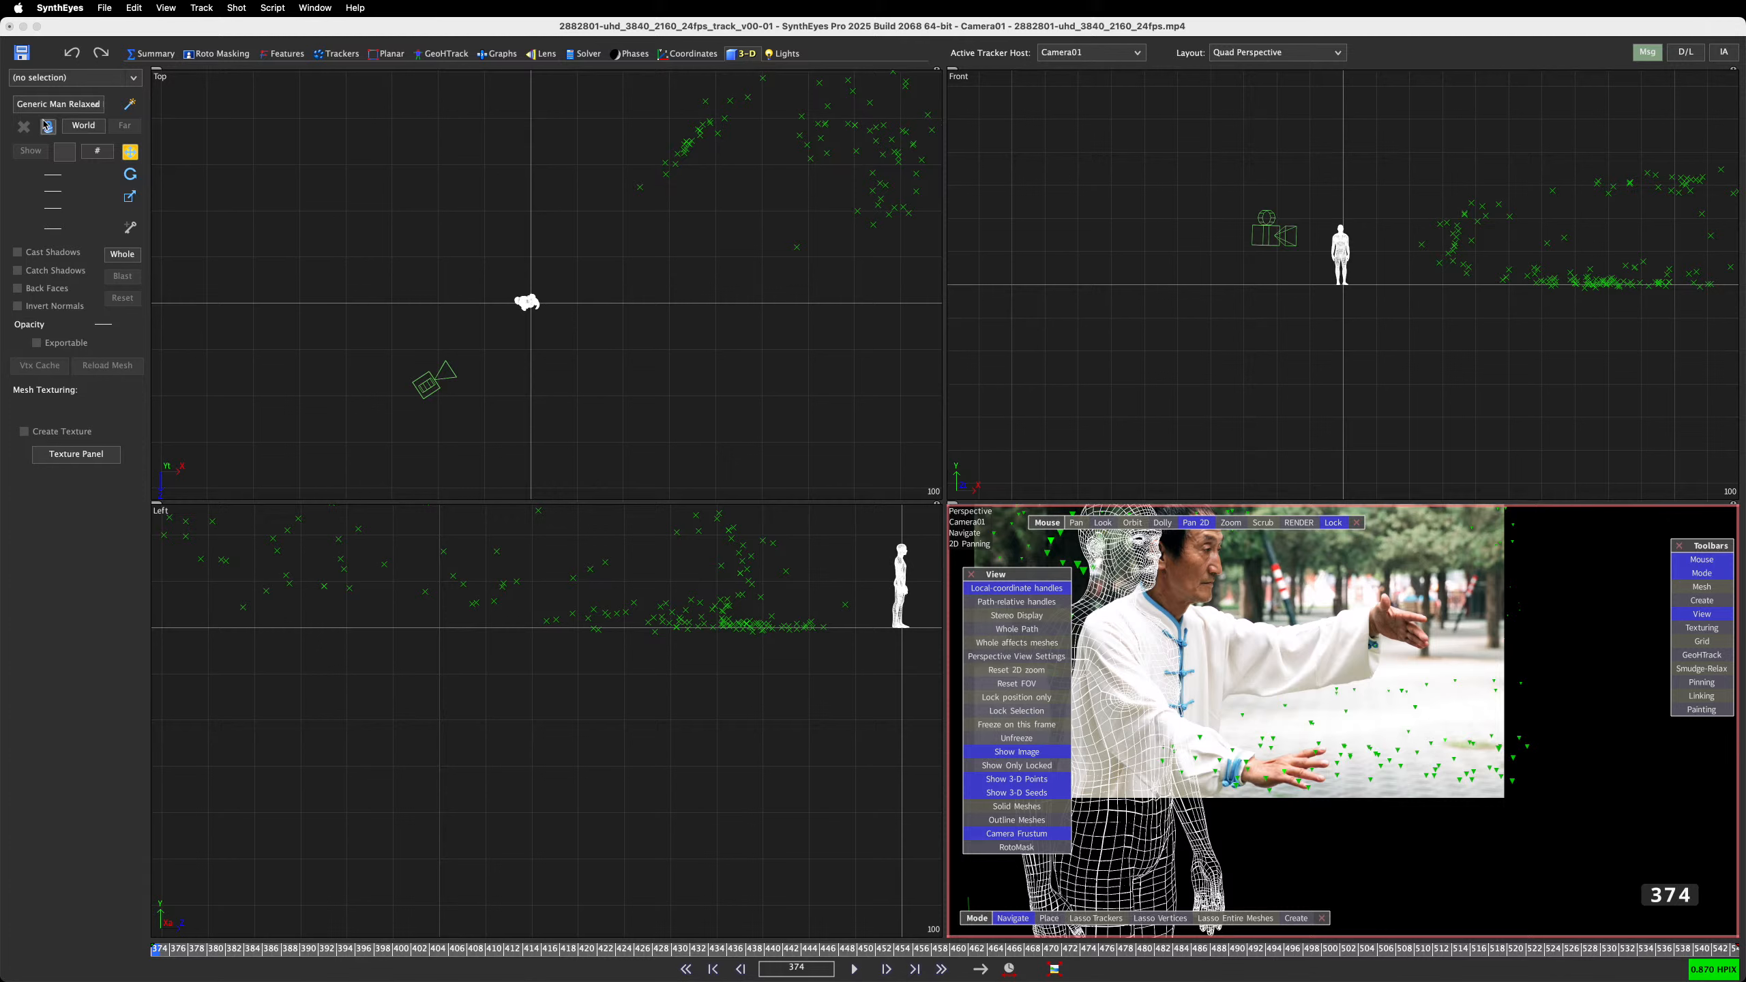
{"action": "left_click", "coordinate": [500, 948]}
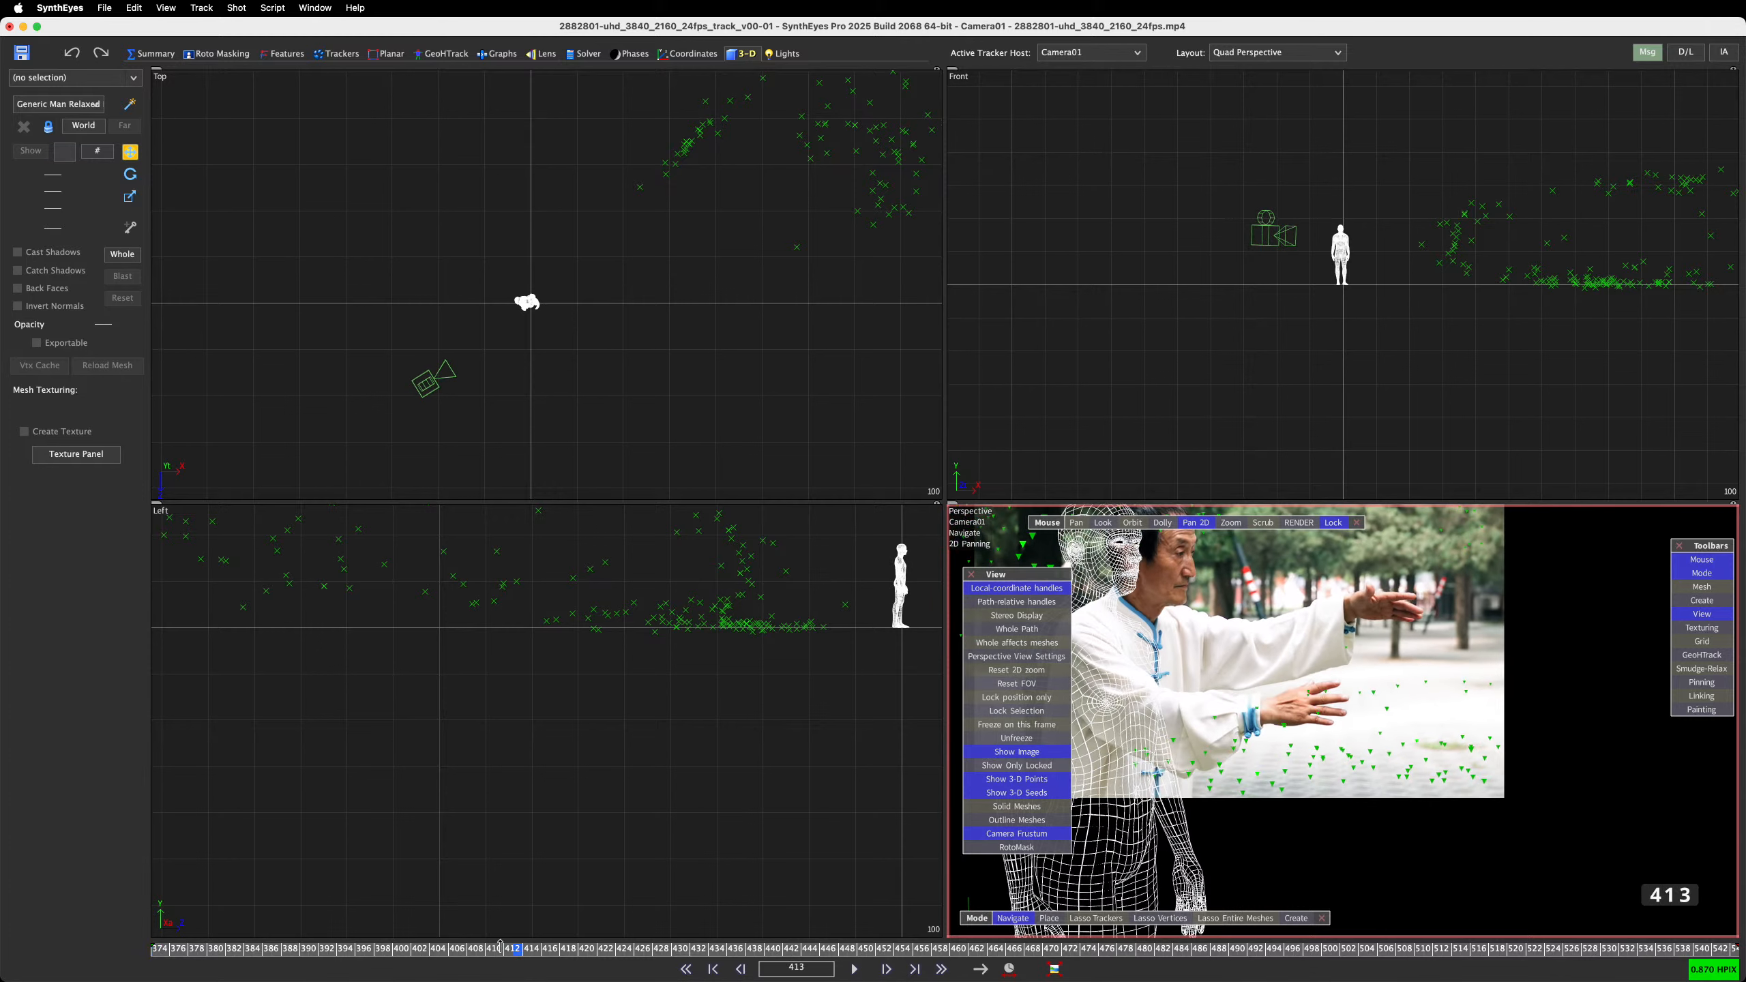
{"action": "left_click_drag", "start_coordinate": [500, 946], "coordinate": [323, 947]}
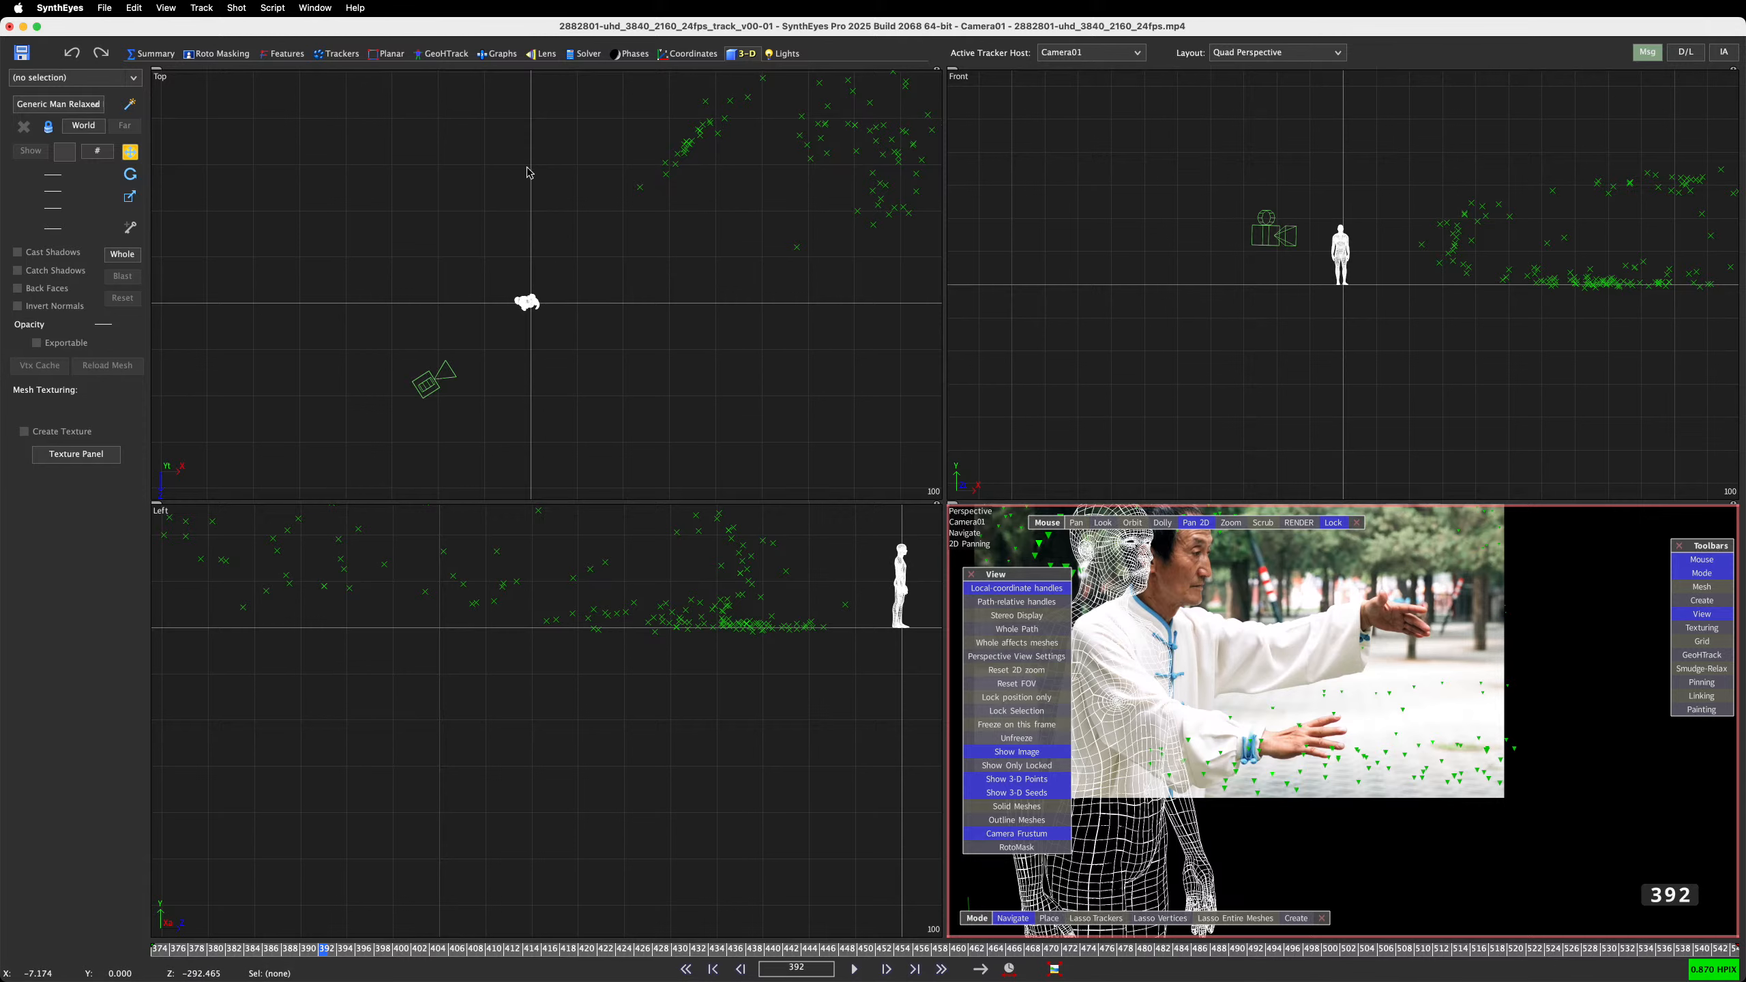
Remove the man mesh and create a cylinder in the Top view ahead of the camera, sized about 50 × 128 × 50
{"action": "left_click", "coordinate": [338, 55]}
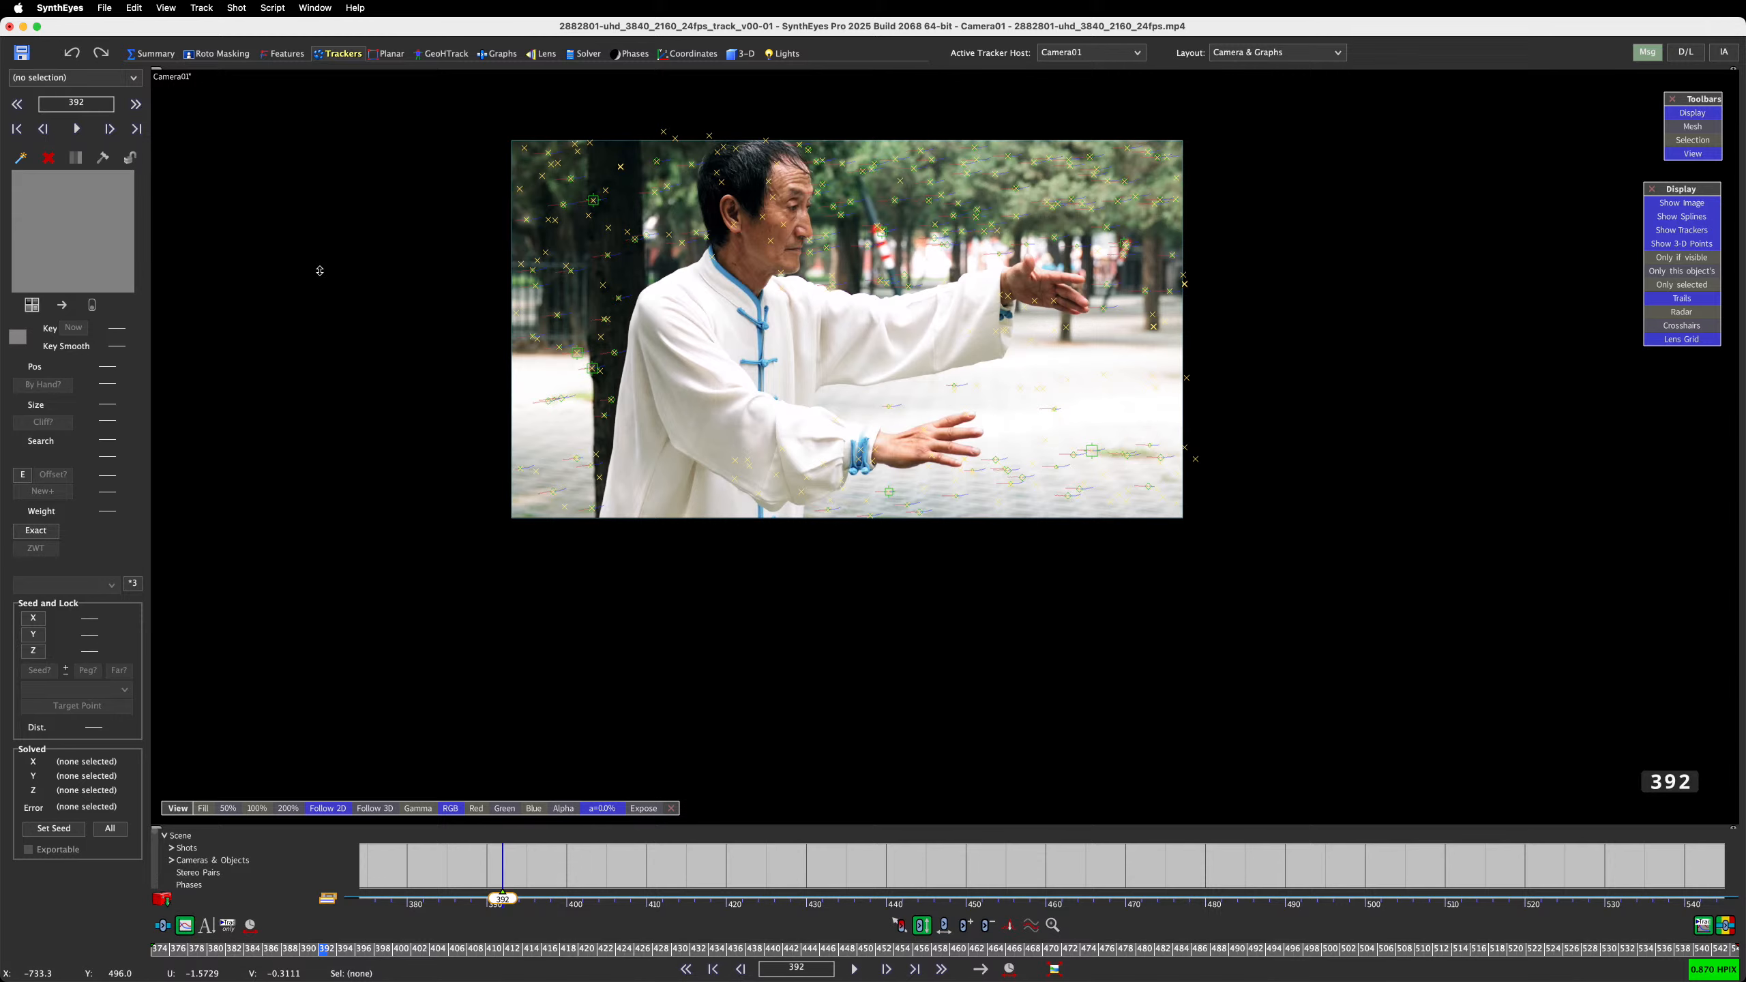
{"action": "left_click", "coordinate": [743, 54]}
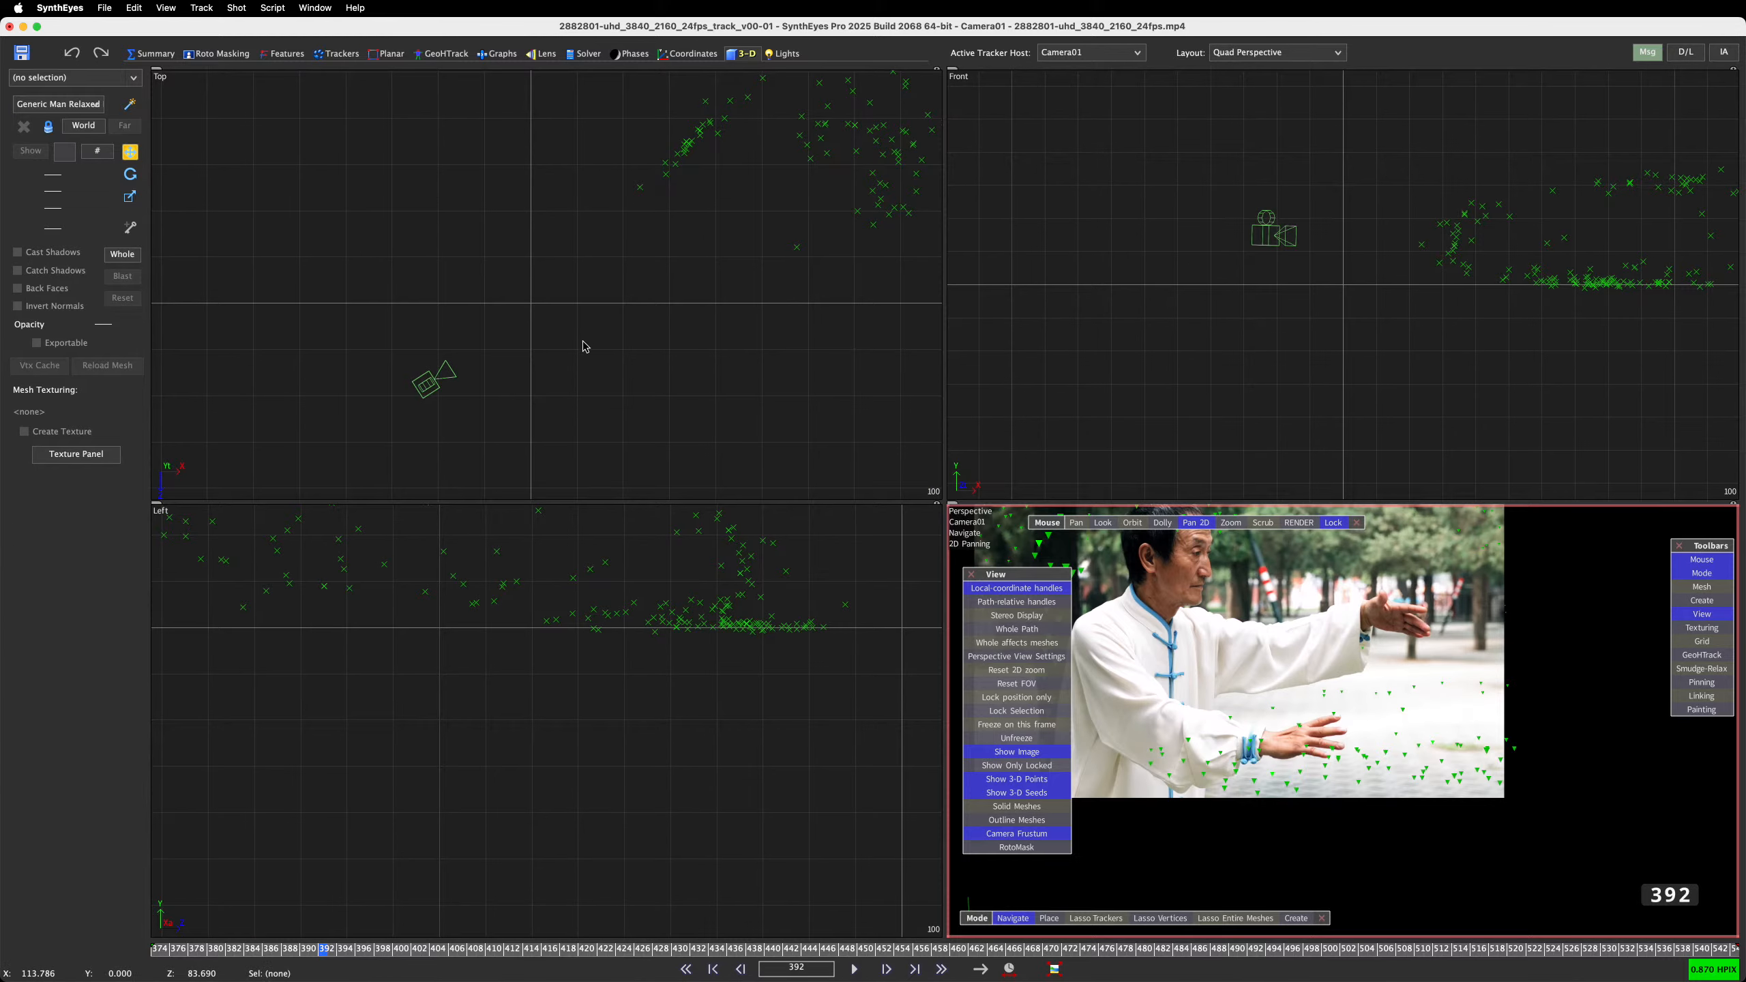
{"action": "left_click", "coordinate": [75, 105]}
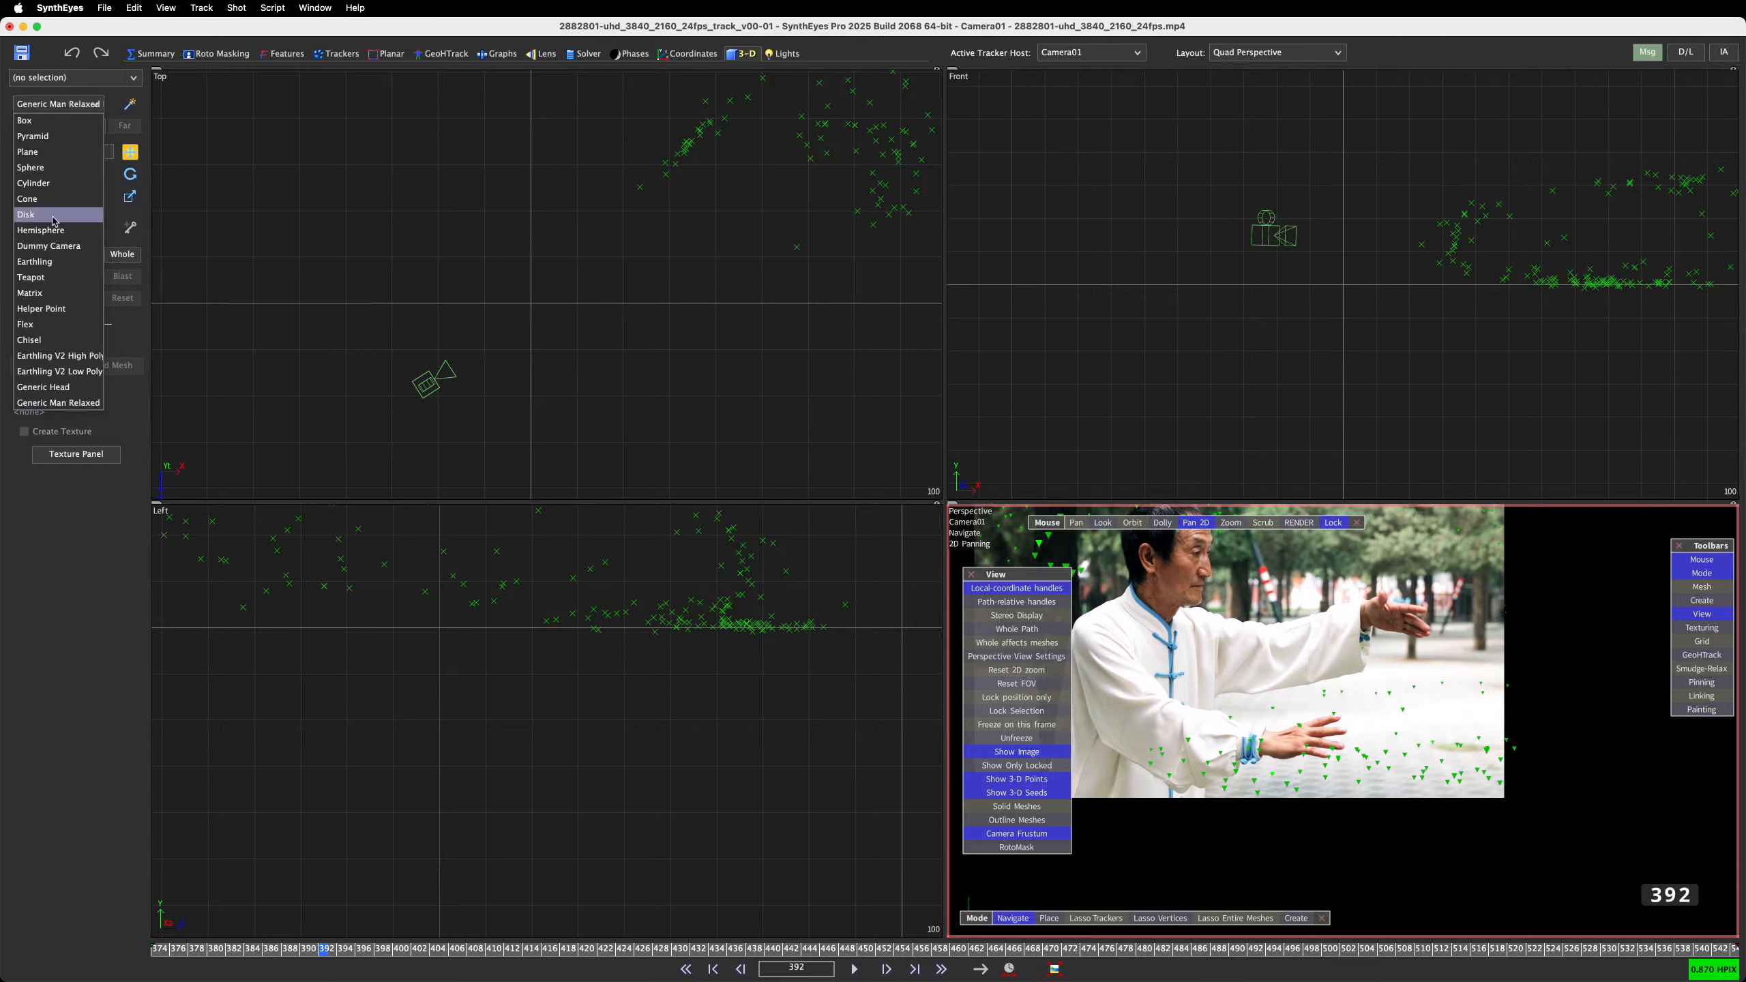
{"action": "left_click", "coordinate": [51, 184]}
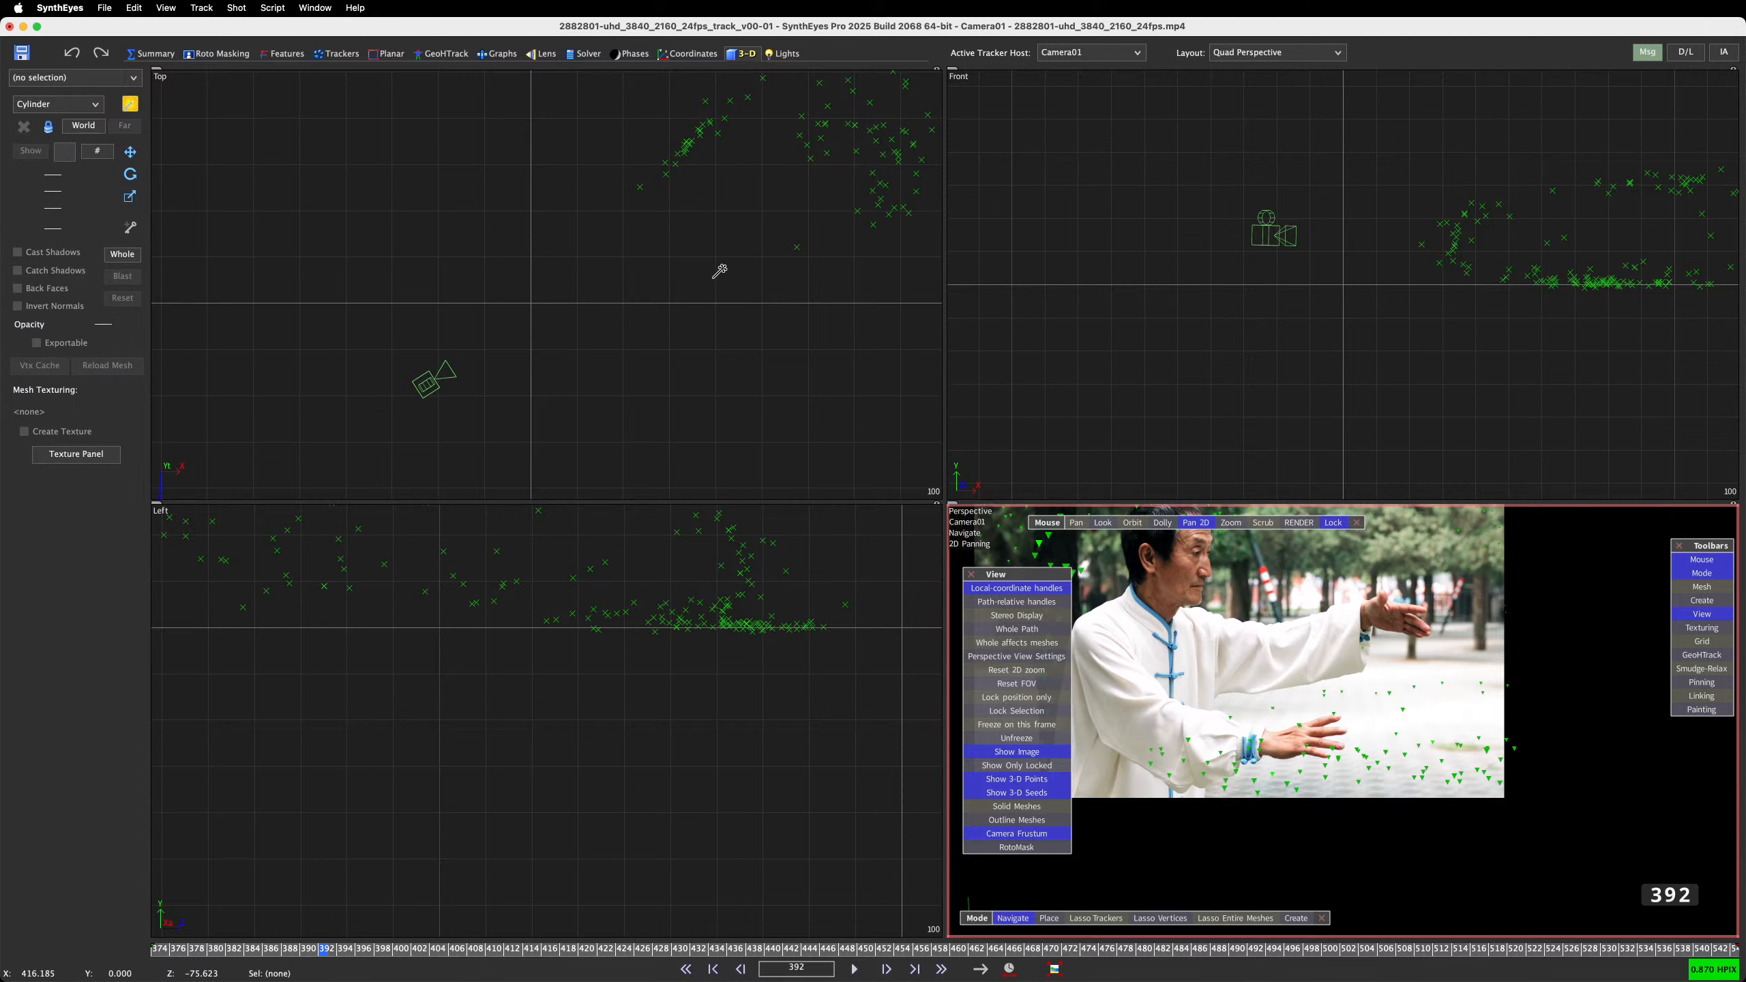
{"action": "left_click", "coordinate": [666, 274]}
{"action": "left_click_drag", "start_coordinate": [666, 274], "coordinate": [694, 207]}
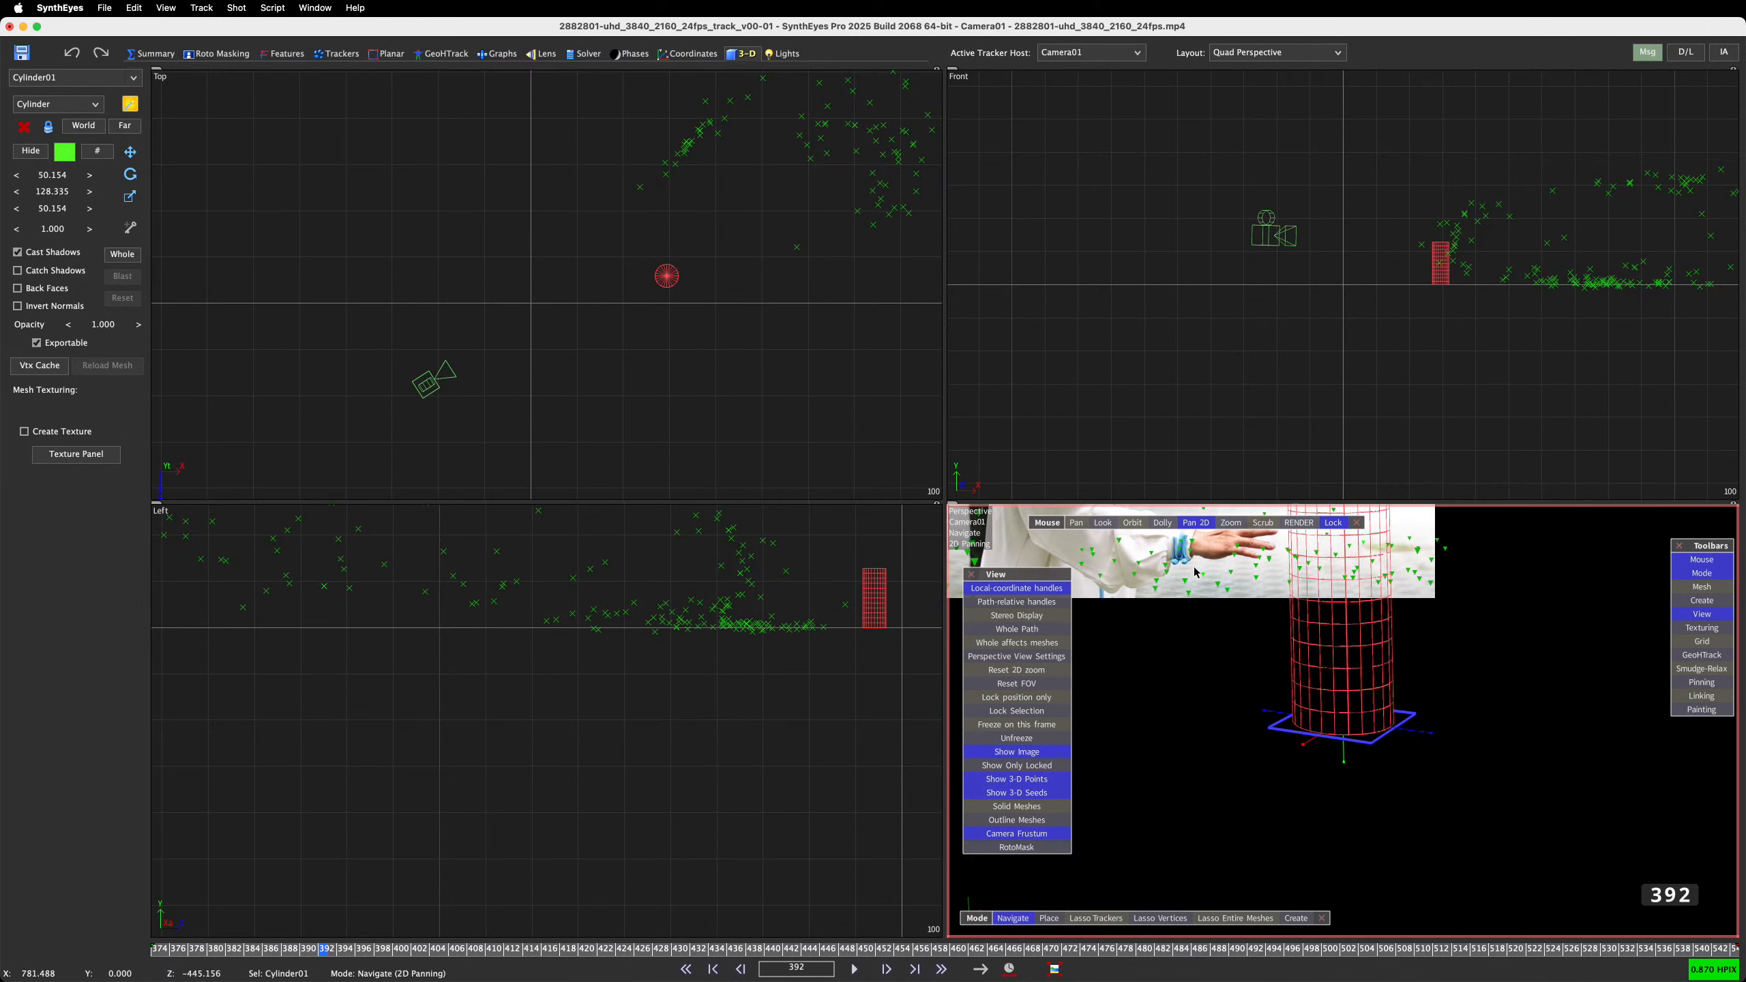
Move the thin cylinder in front of the man's outstretched sleeve, to about Y 134.4 and Z 53.7, and undo the last cylinder adjustment
{"action": "scroll", "coordinate": [1256, 712], "scroll_direction": "down", "scroll_amount": 3}
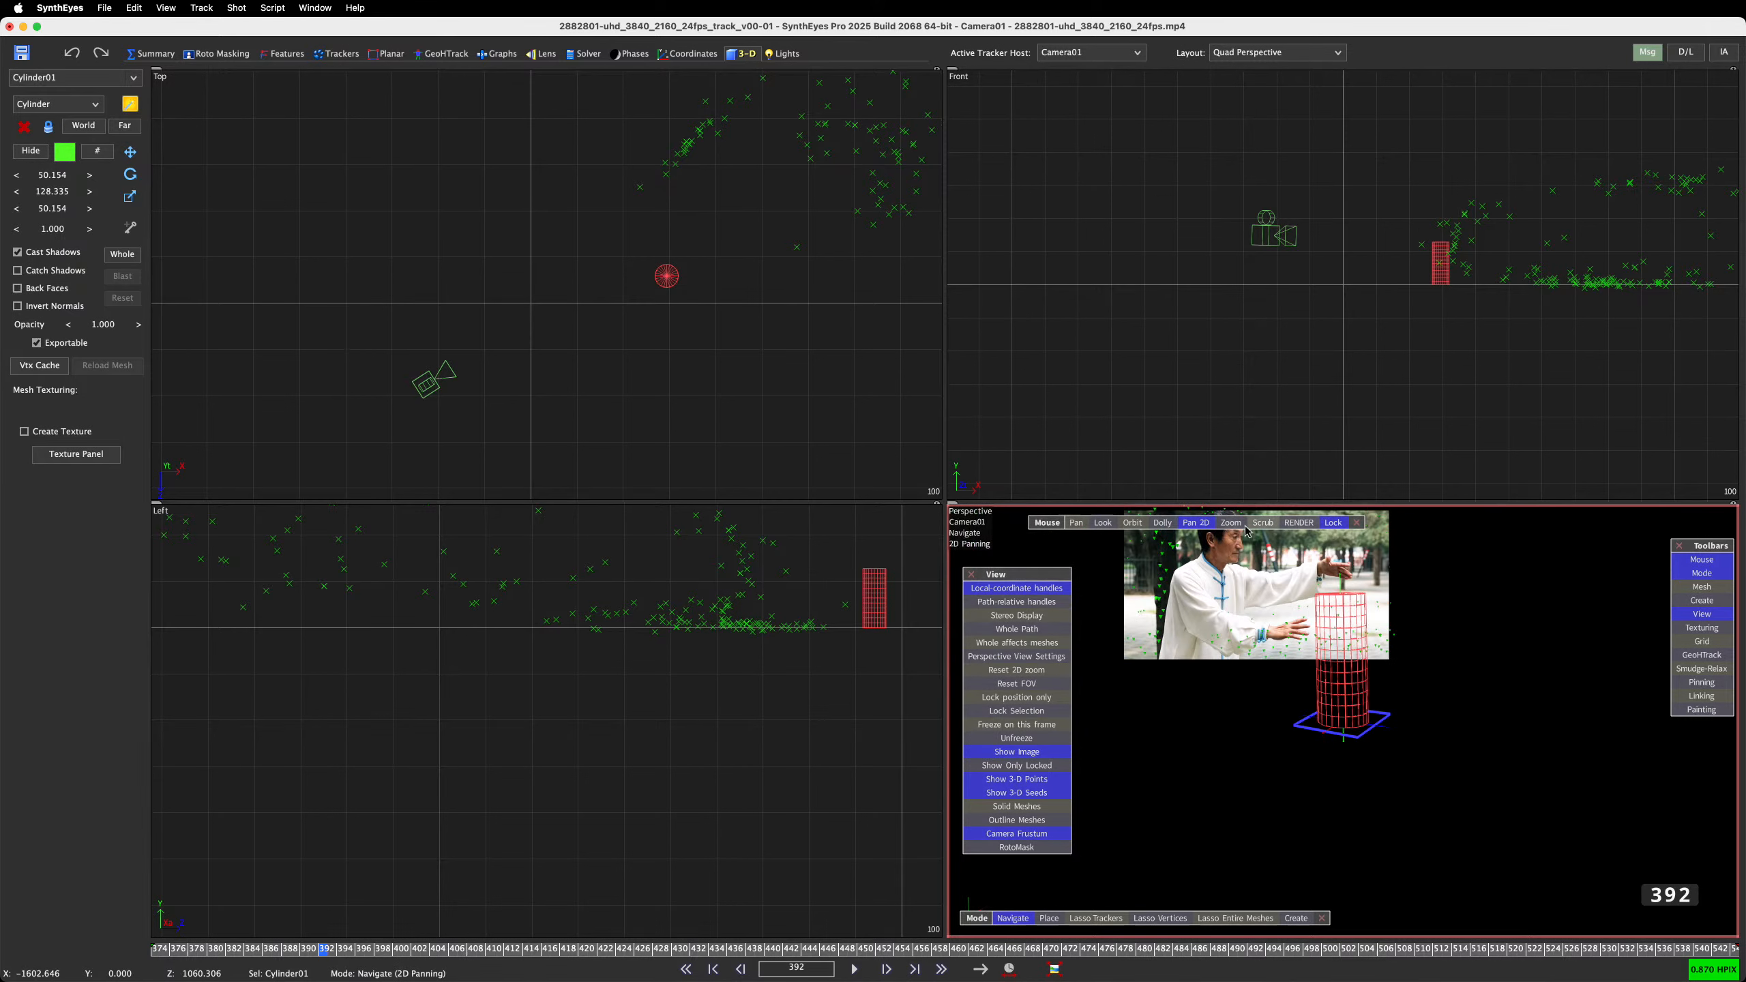
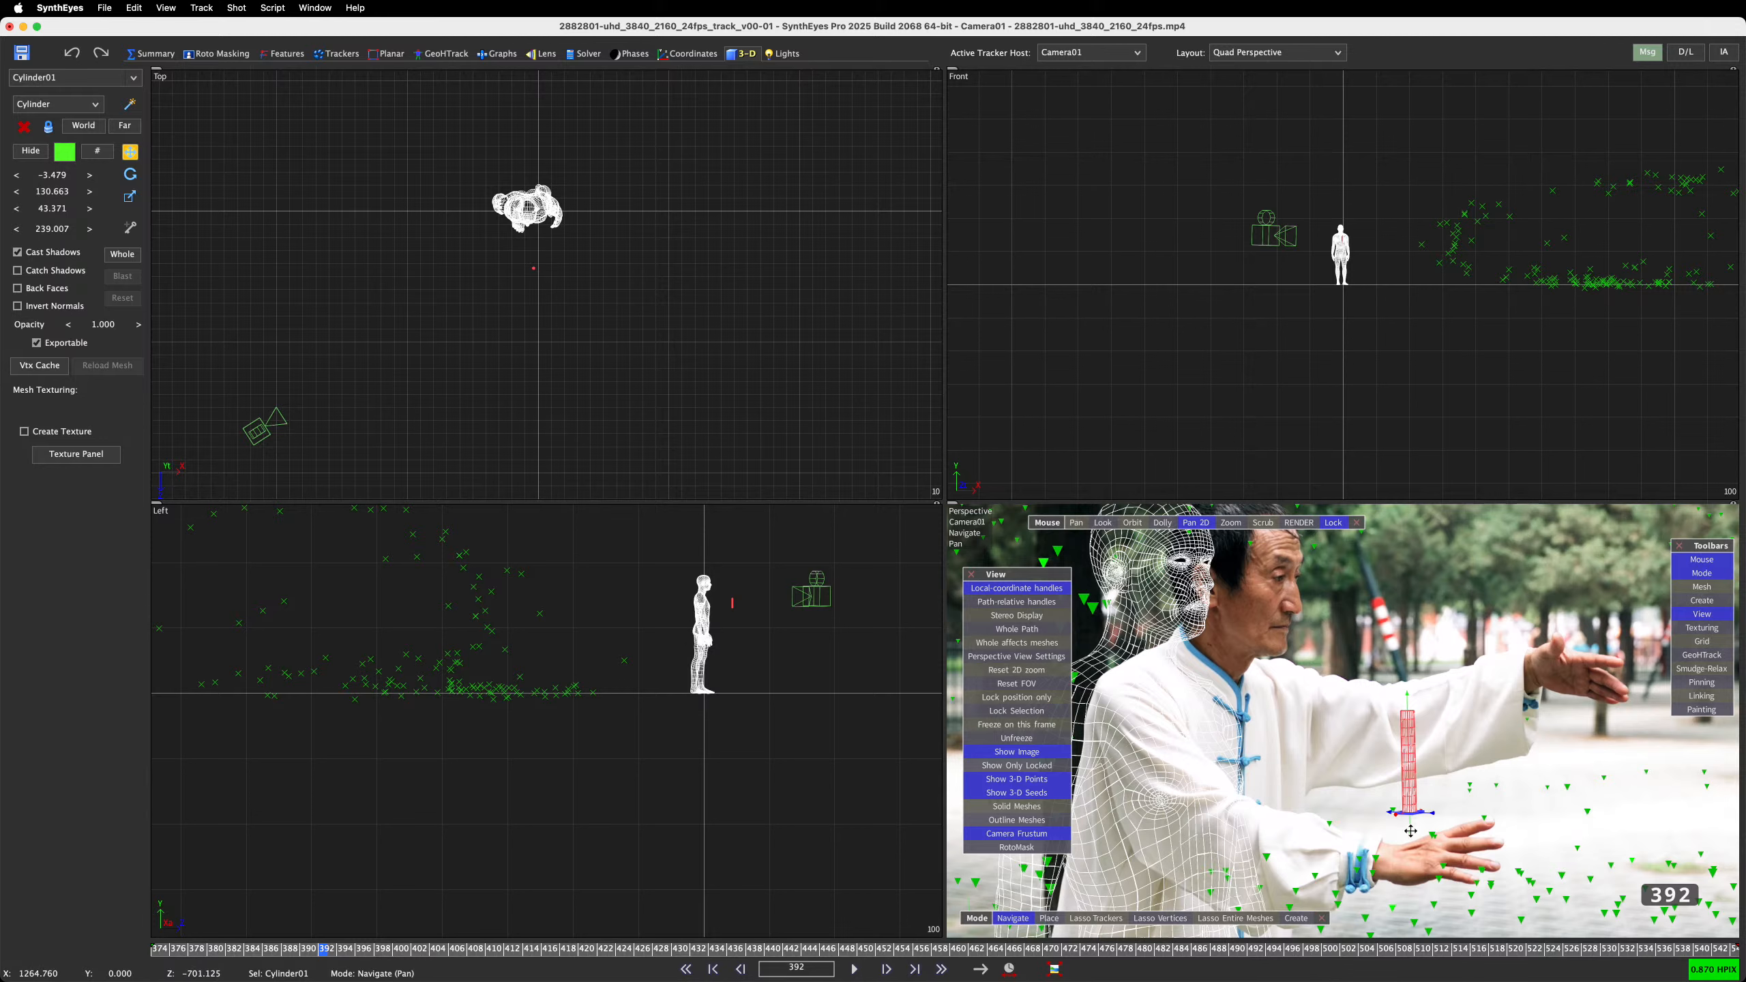
{"action": "scroll", "coordinate": [1410, 832], "scroll_direction": "down", "scroll_amount": 3}
{"action": "left_click_drag", "start_coordinate": [1410, 831], "coordinate": [1472, 808]}
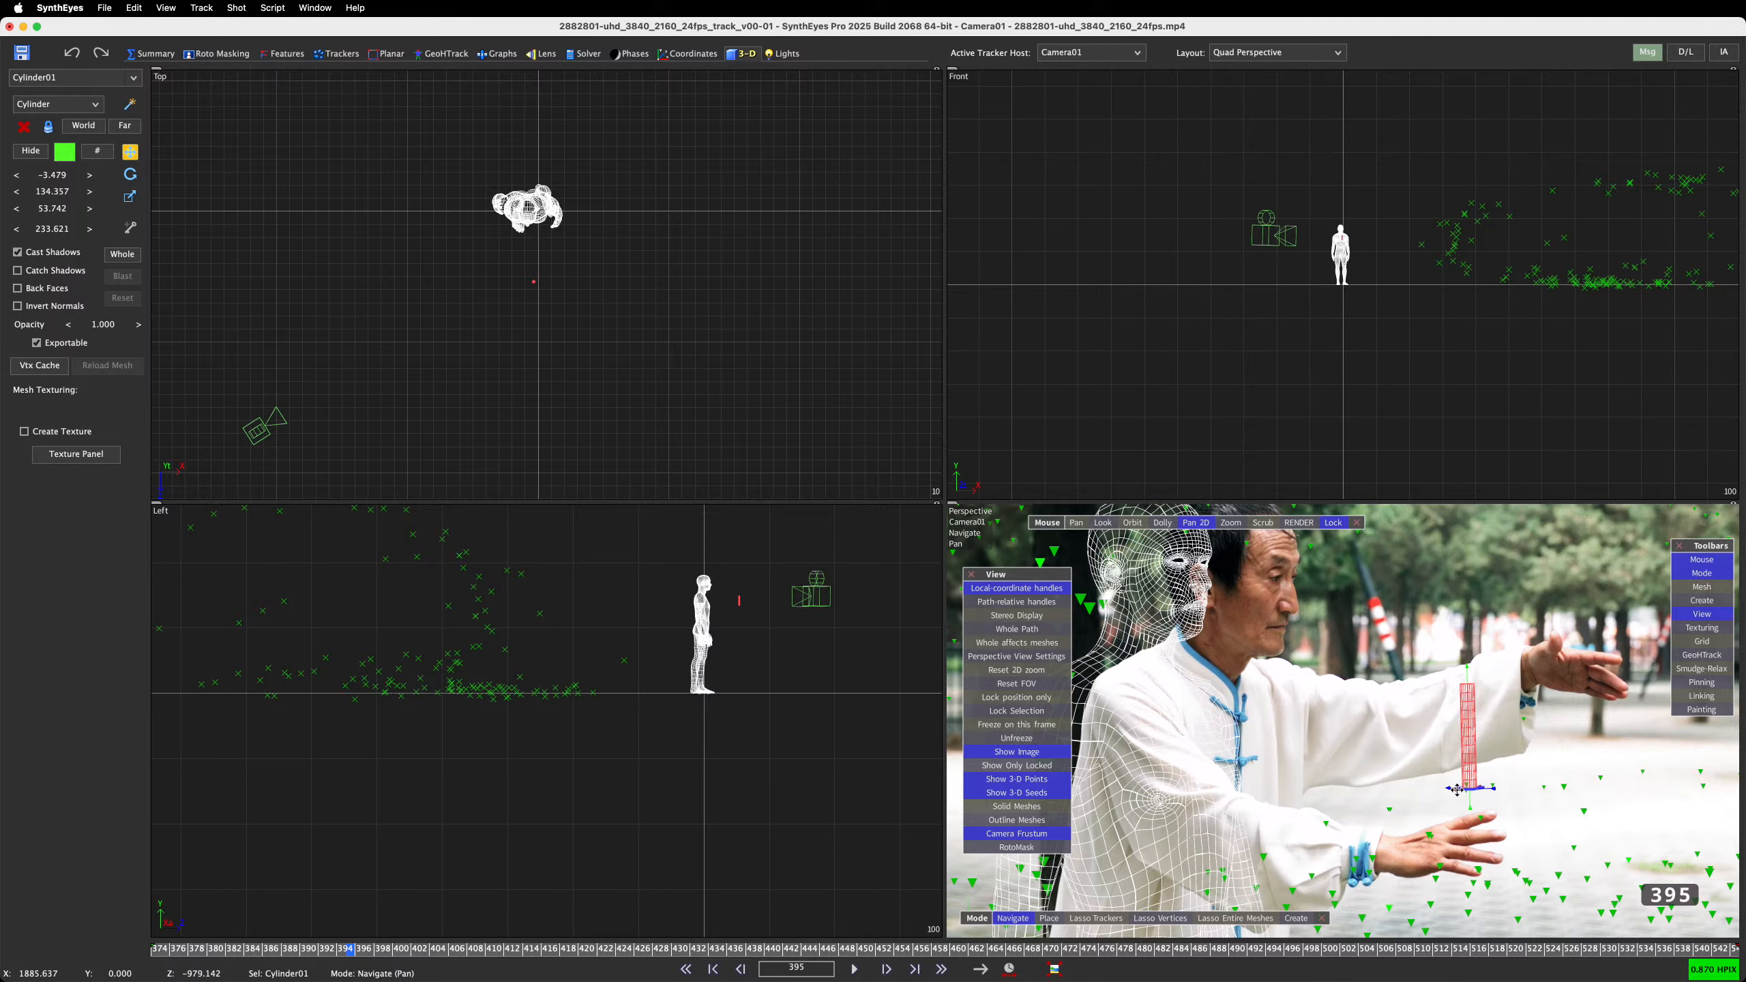
{"action": "mouse_move", "coordinate": [1457, 790]}
{"action": "left_mouse_down", "text": "ctrl"}
{"action": "mouse_move", "coordinate": [1457, 834]}
{"action": "mouse_move", "coordinate": [1373, 768]}
{"action": "mouse_move", "coordinate": [1581, 751]}
{"action": "mouse_move", "coordinate": [1444, 767]}
{"action": "left_mouse_up", "text": "ctrl"}
{"action": "key", "text": "super+z"}
Open the GeoHTrack room with its GeoH toolbar, and arrange the GeoH and View toolbars so they do not overlap
{"action": "left_click", "coordinate": [439, 54]}
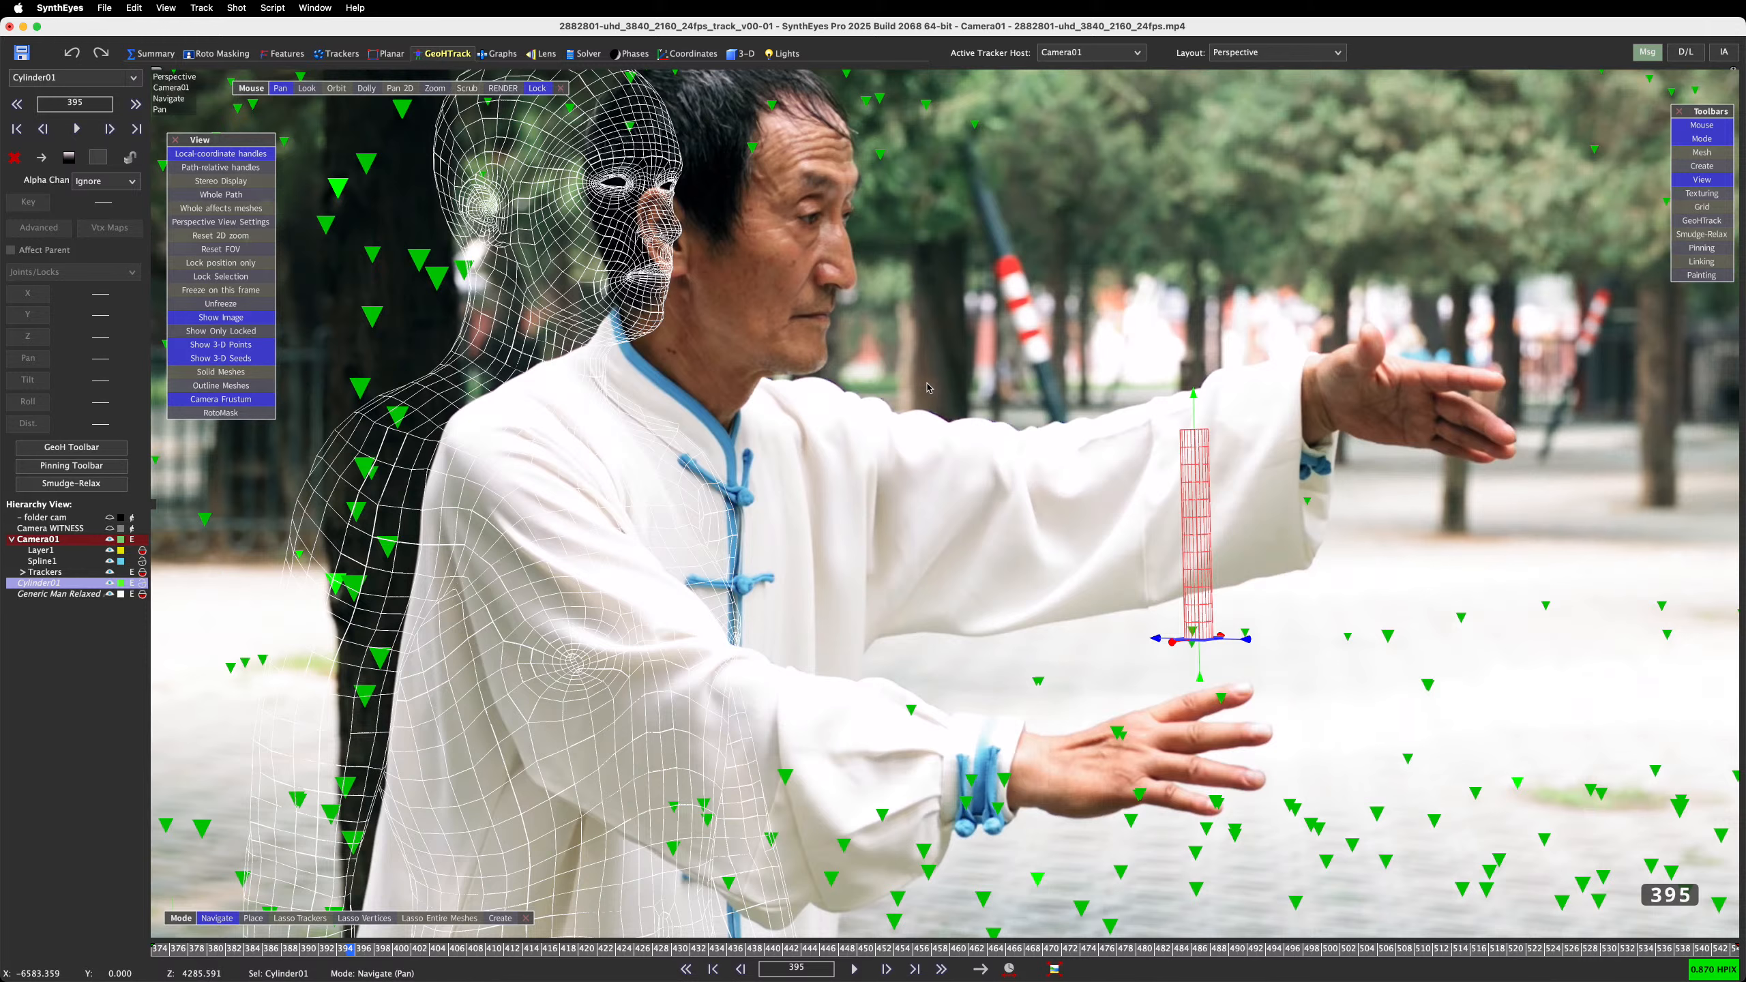
{"action": "left_click", "coordinate": [84, 448]}
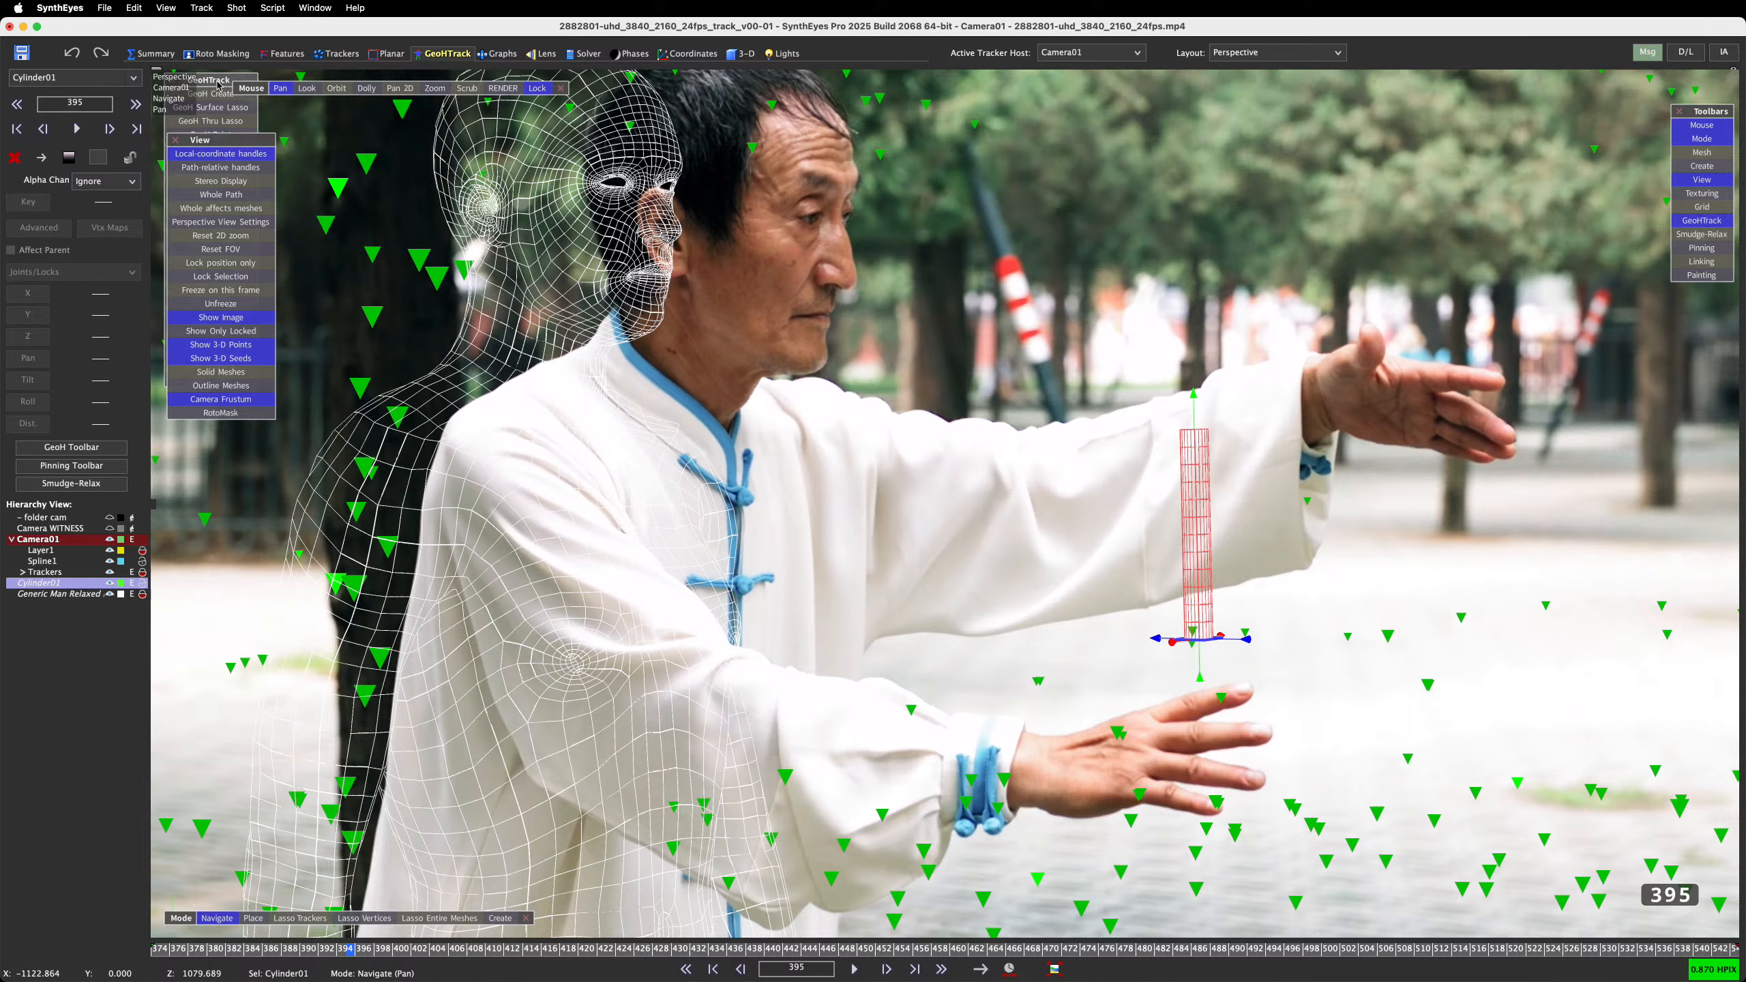
{"action": "left_click_drag", "start_coordinate": [221, 77], "coordinate": [343, 115]}
{"action": "left_click_drag", "start_coordinate": [211, 140], "coordinate": [214, 461]}
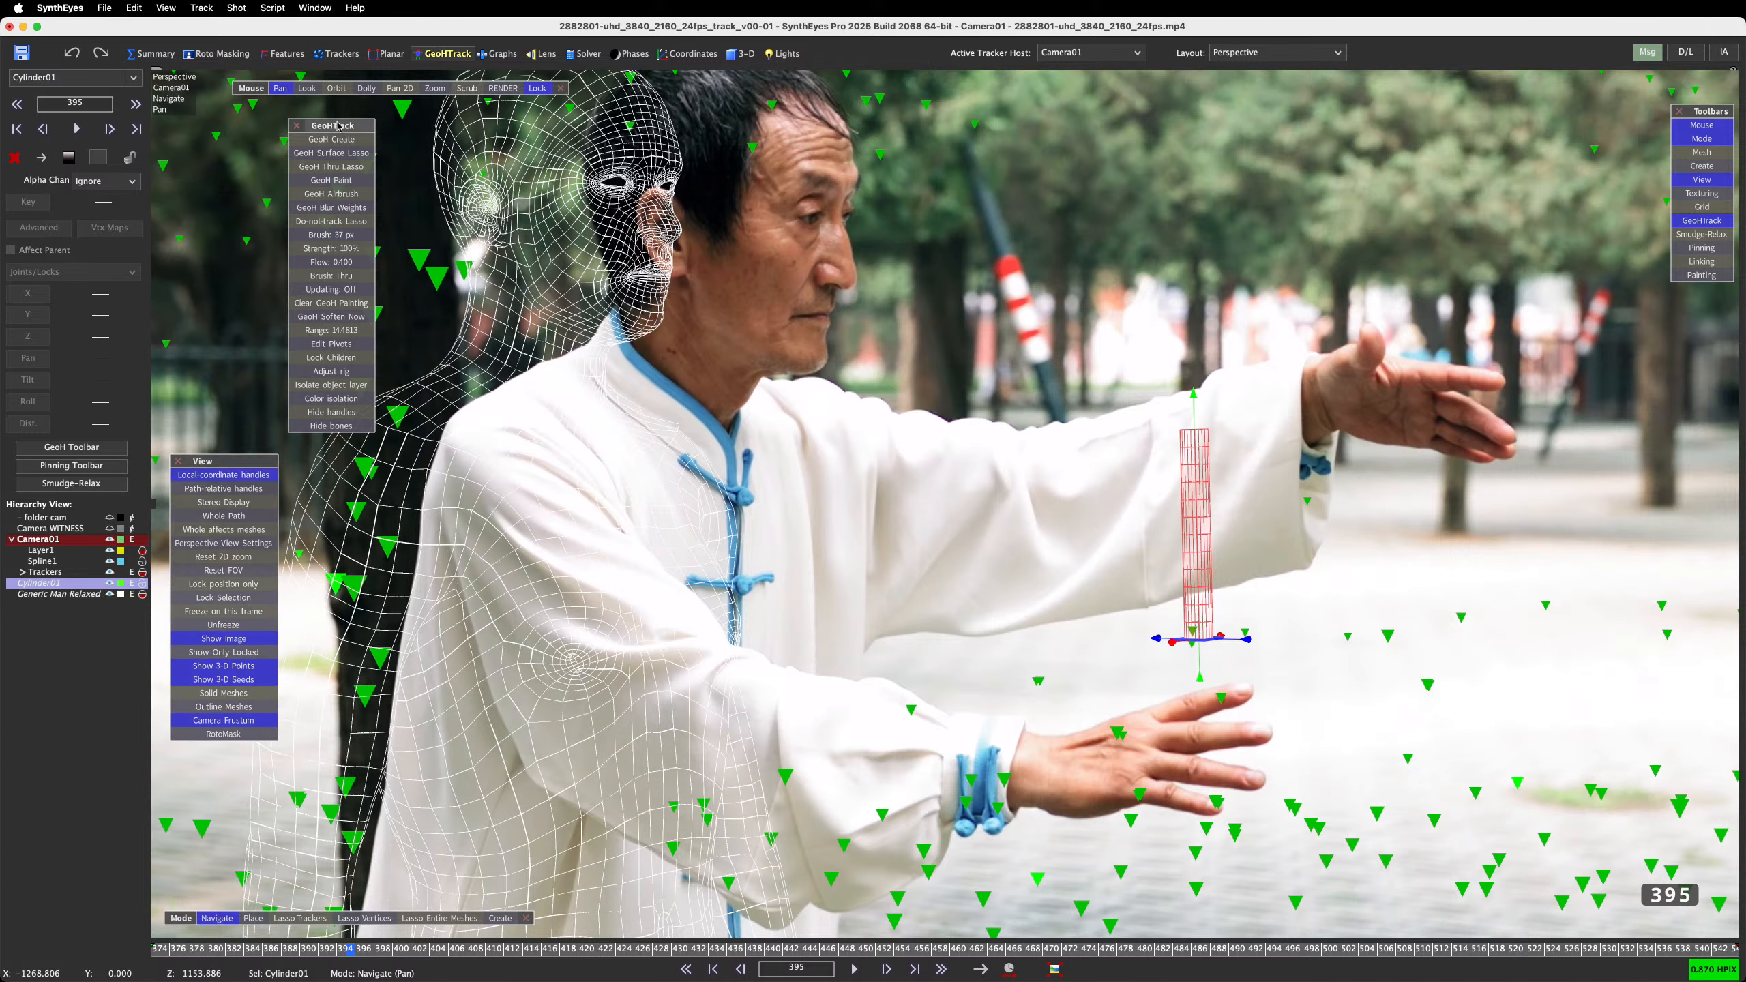
{"action": "left_click_drag", "start_coordinate": [337, 125], "coordinate": [251, 124]}
Use GeoH Create to add a geometric hierarchy object at the middle of the cylinder on frame 395
{"action": "left_click", "coordinate": [250, 137]}
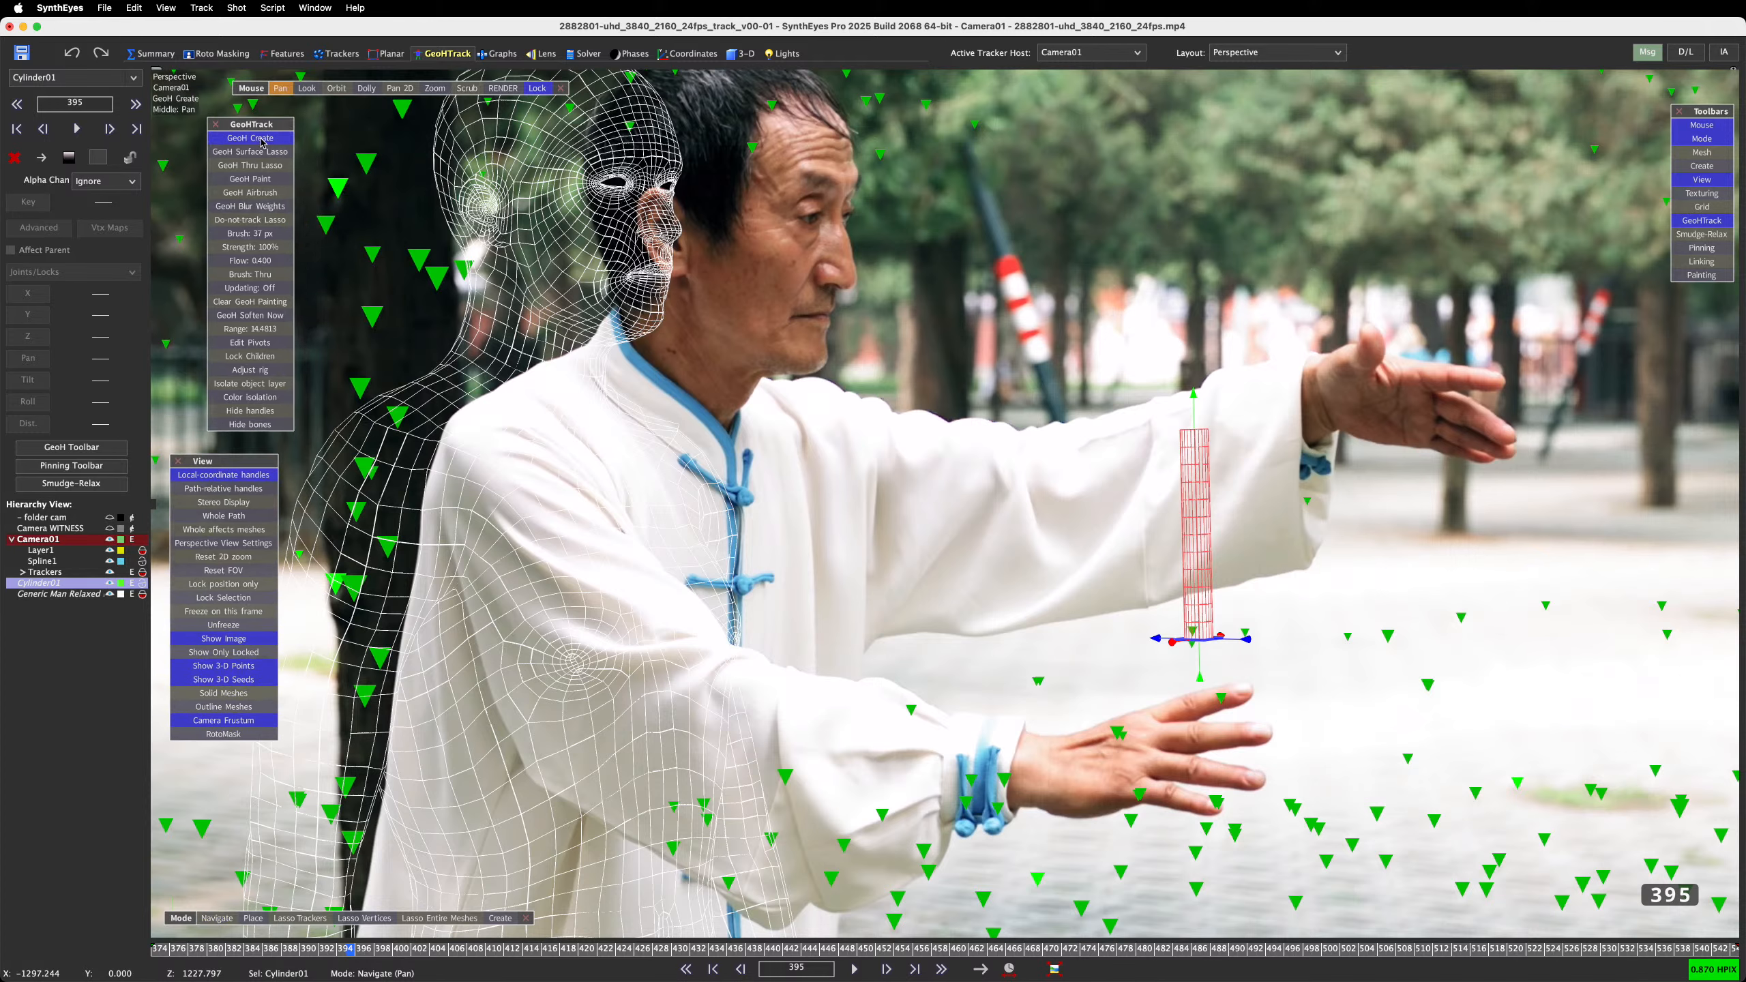
{"action": "left_click", "coordinate": [1197, 525]}
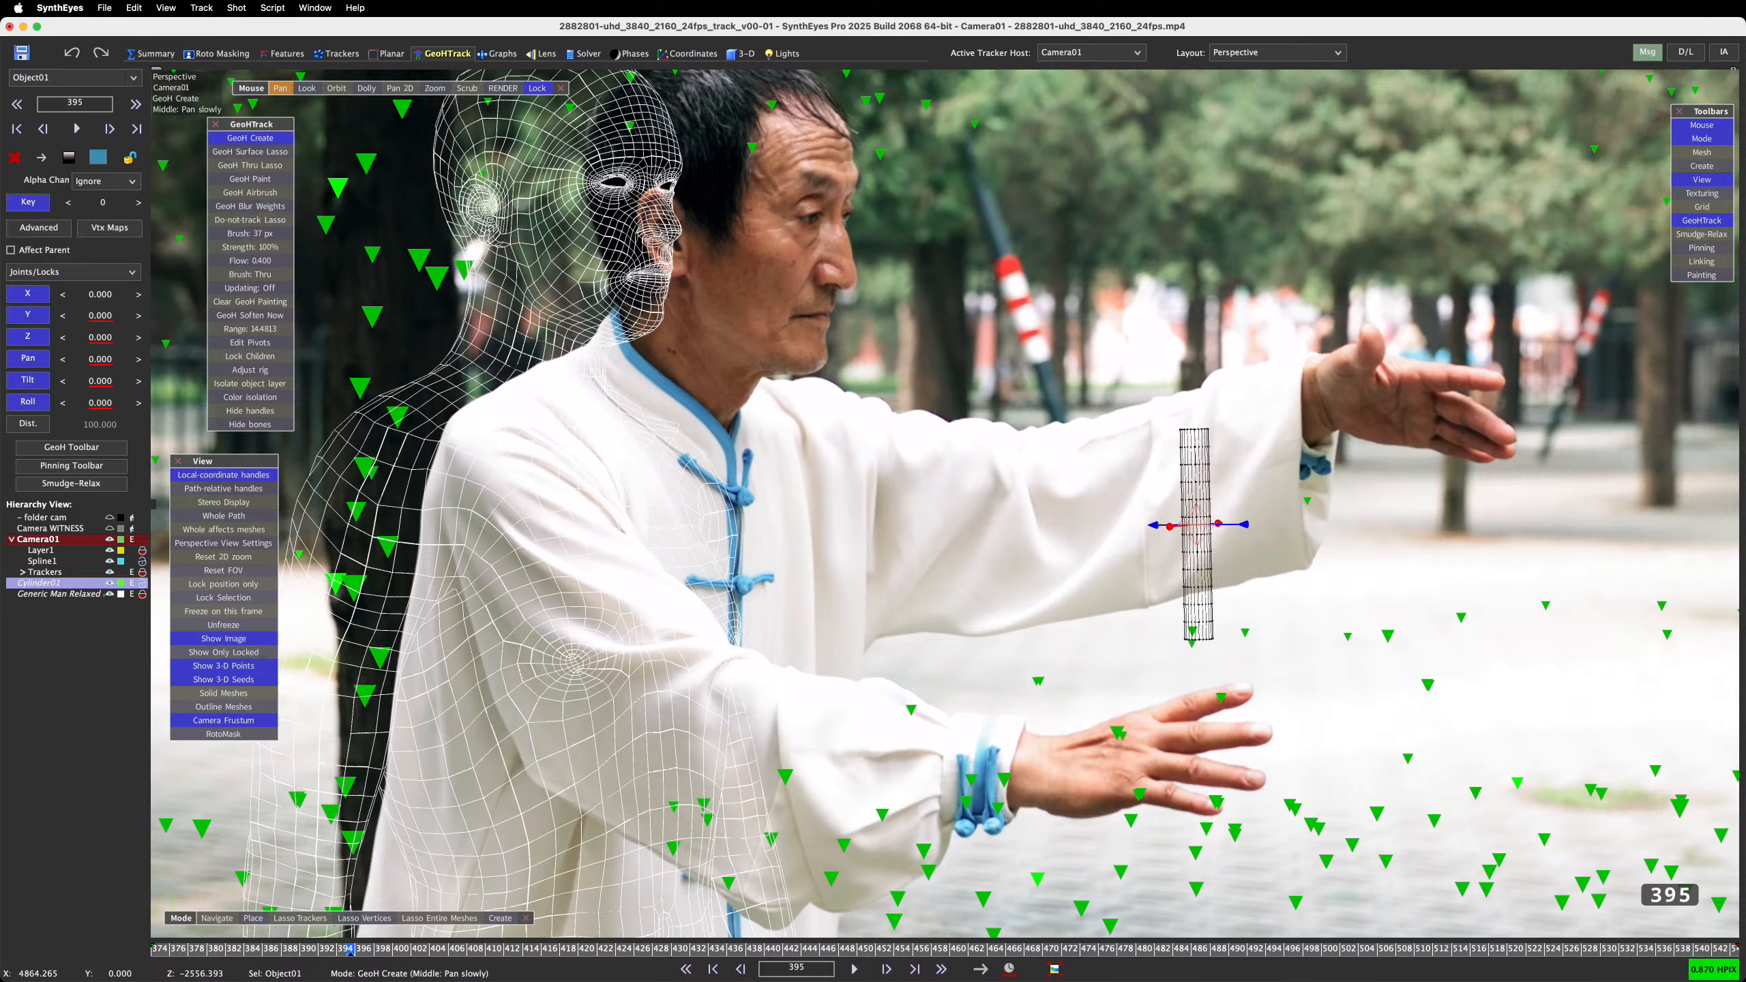
{"action": "left_click", "coordinate": [1197, 527]}
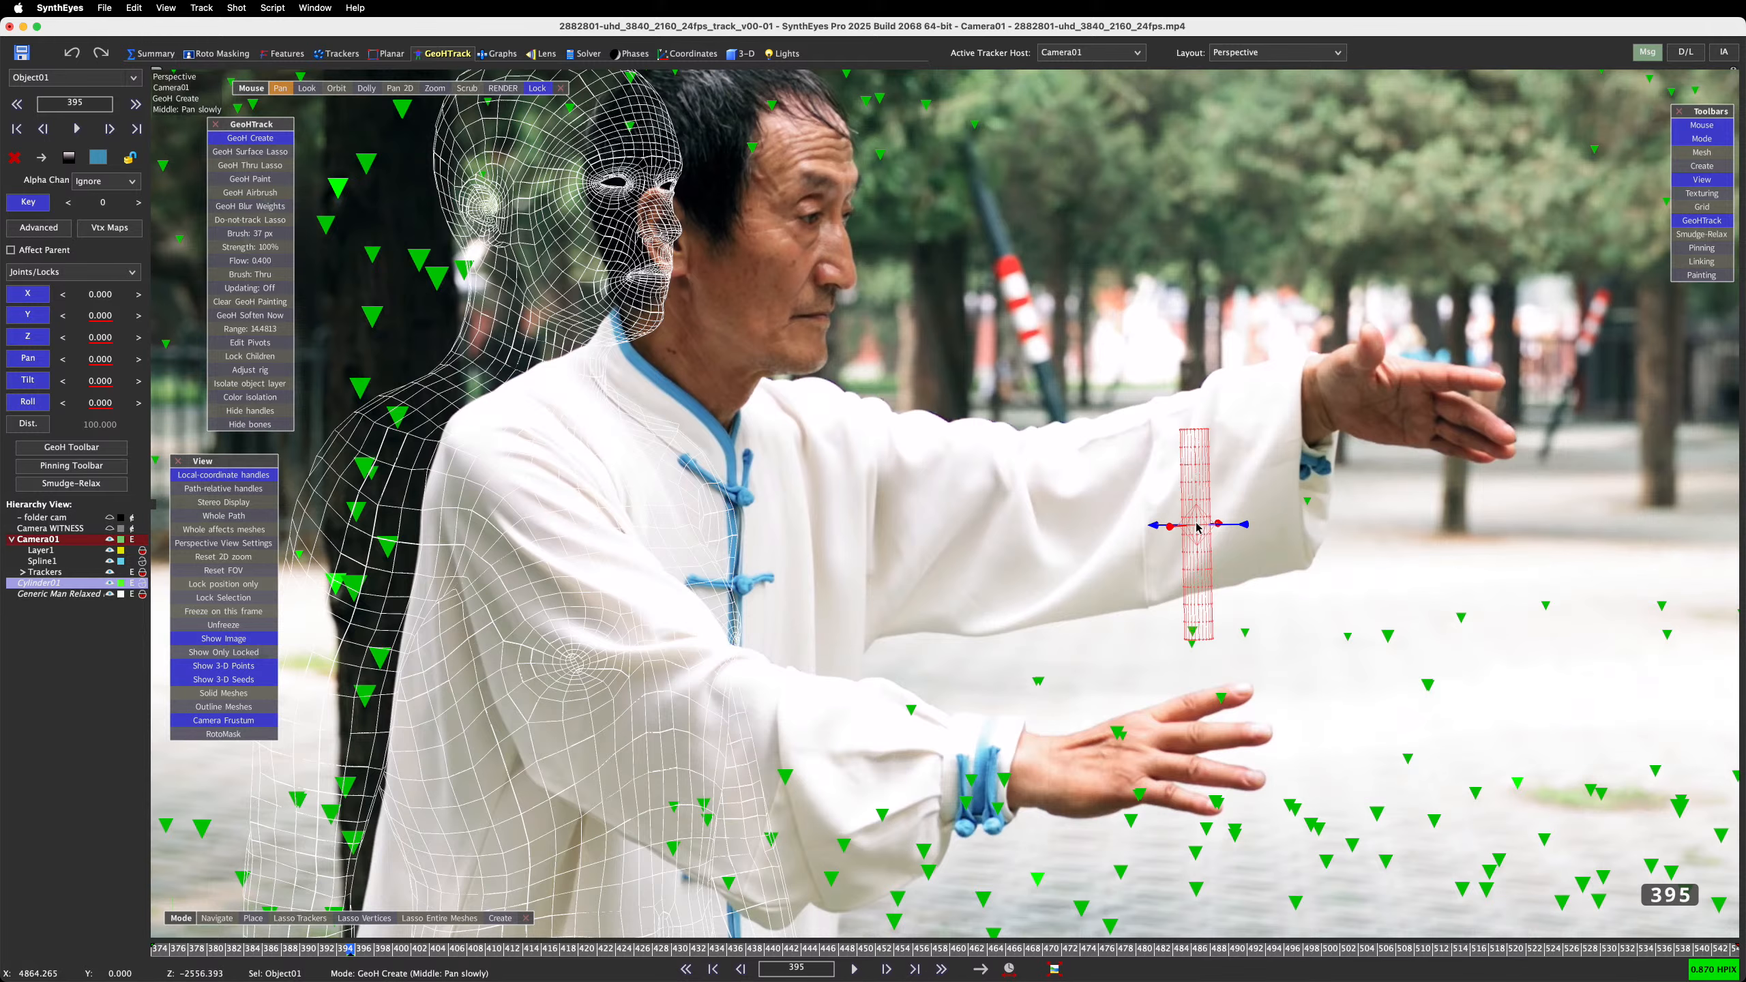
Examine the new object on the cylinder in the 3-D room's orthographic views, scrubbing back to frame 374
{"action": "left_click", "coordinate": [746, 54]}
{"action": "scroll", "coordinate": [570, 258], "scroll_direction": "up", "scroll_amount": 5}
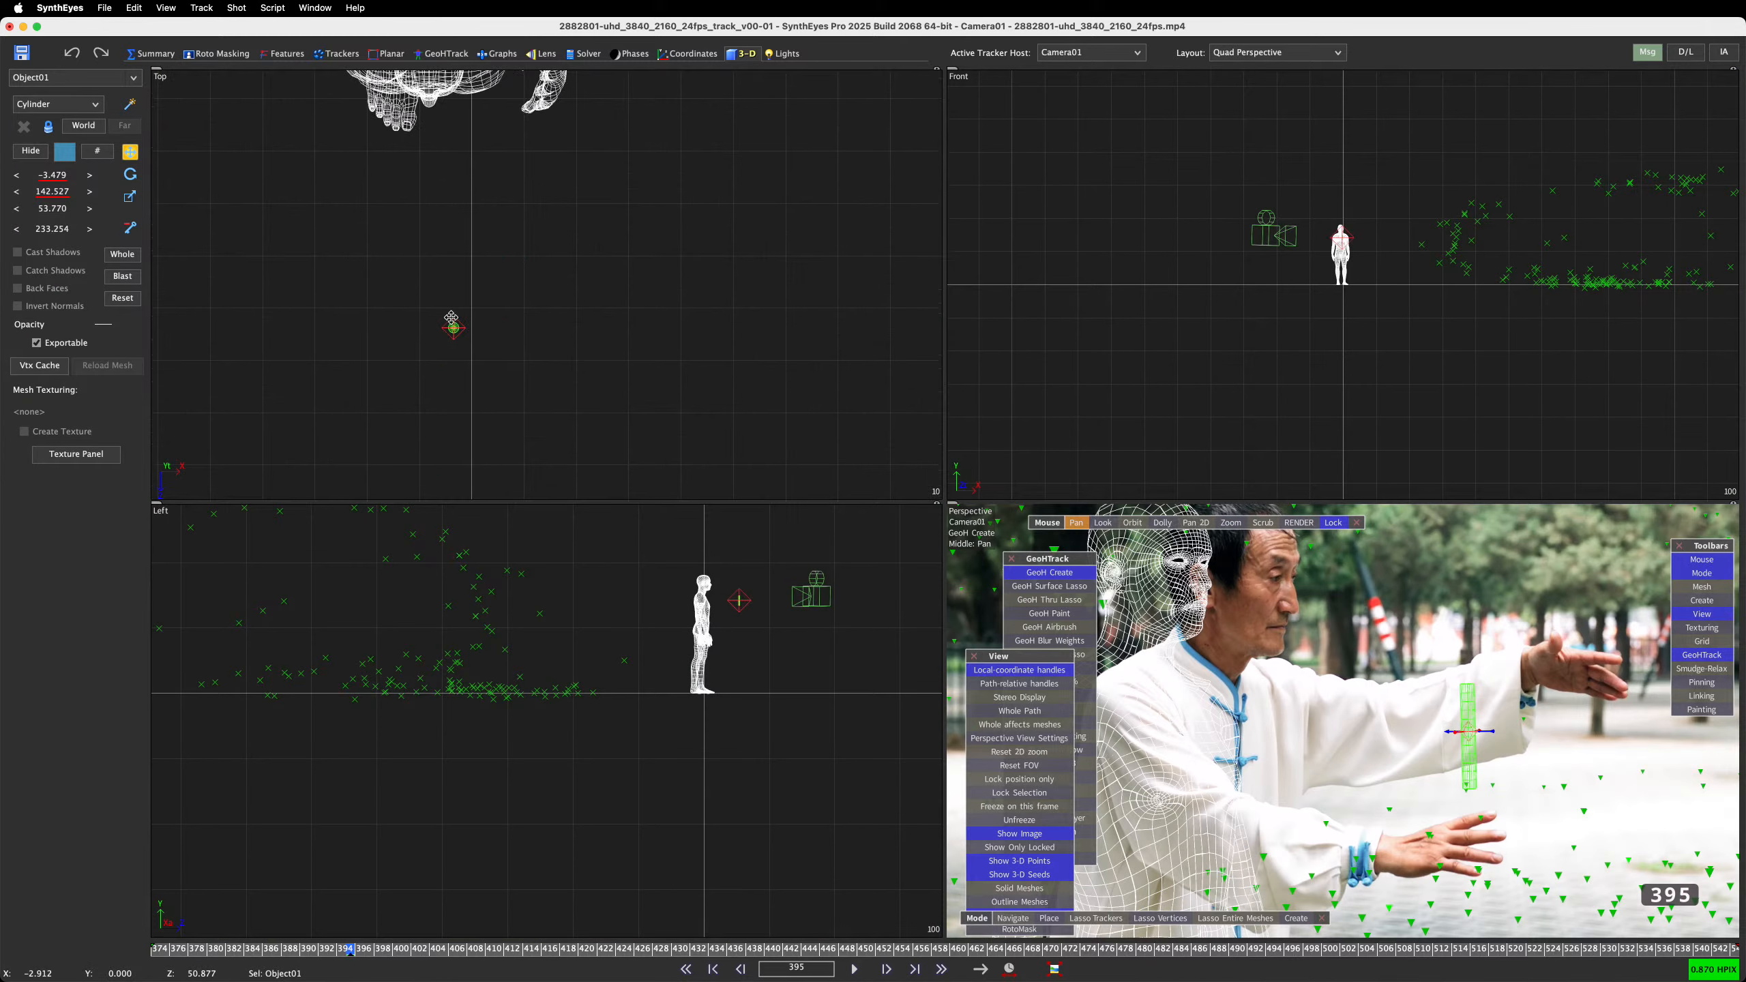
{"action": "scroll", "coordinate": [700, 562], "scroll_direction": "up", "scroll_amount": 10}
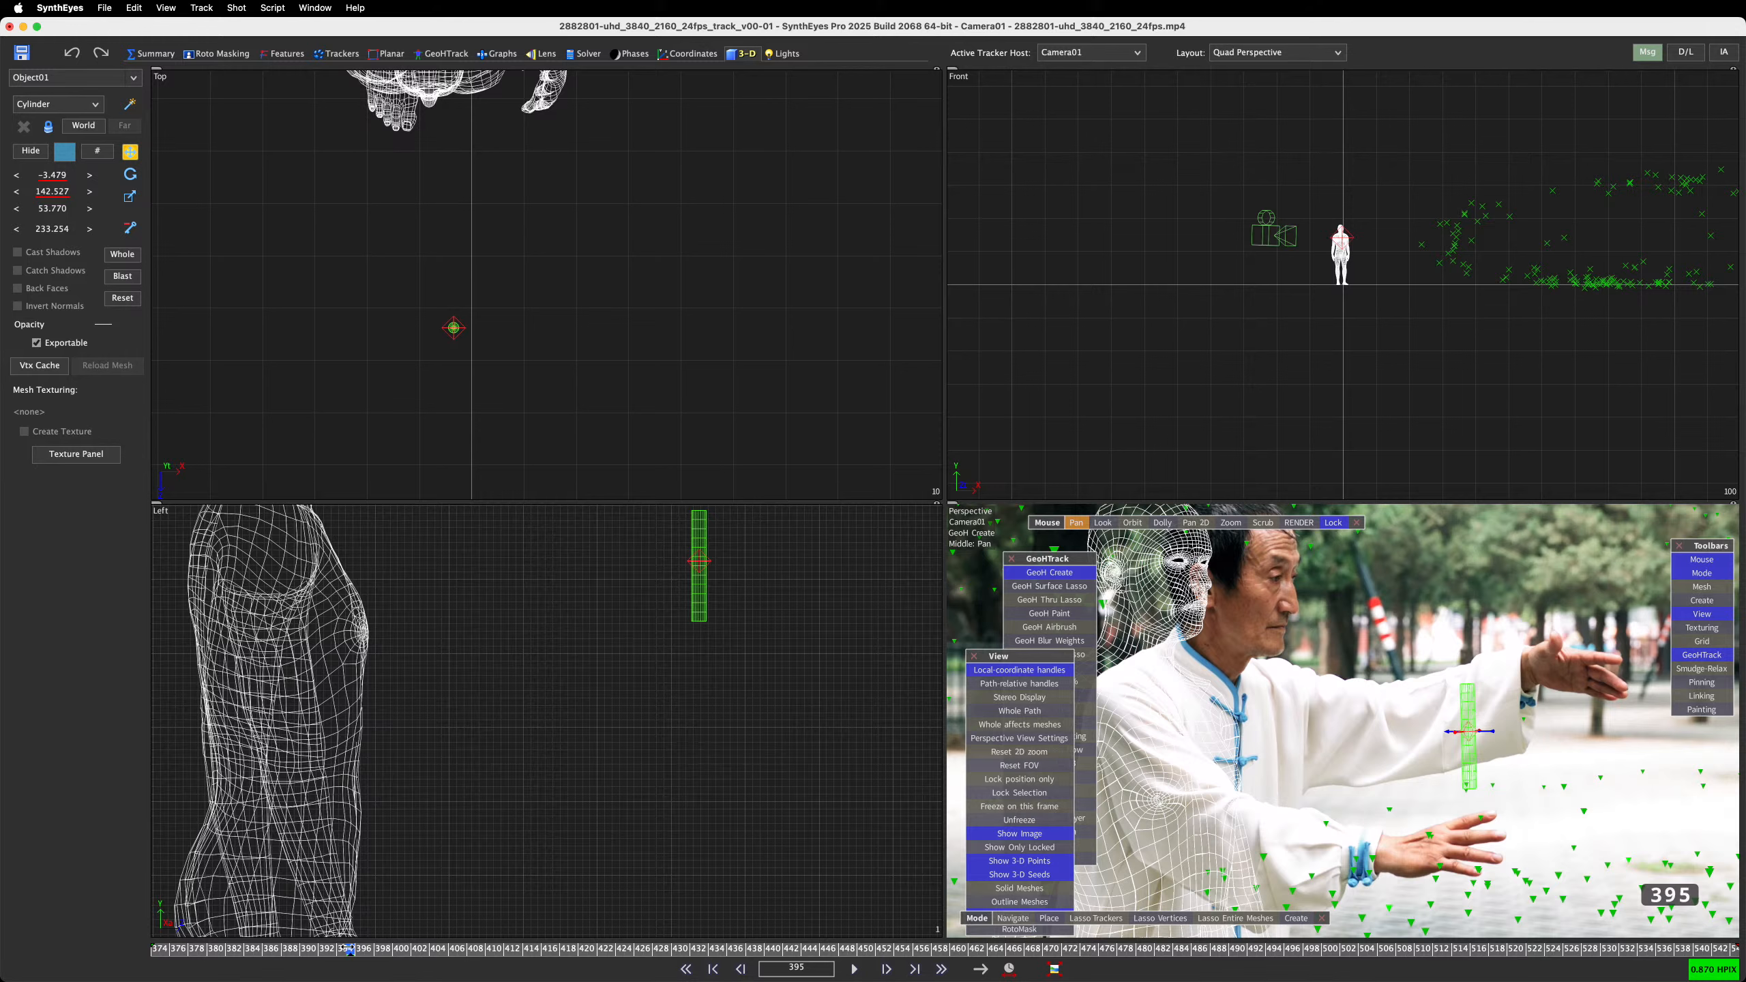
{"action": "mouse_move", "coordinate": [348, 948]}
{"action": "left_mouse_down"}
{"action": "mouse_move", "coordinate": [25, 952]}
{"action": "mouse_move", "coordinate": [394, 980]}
{"action": "mouse_move", "coordinate": [351, 971]}
{"action": "left_mouse_up"}
{"action": "left_click_drag", "start_coordinate": [351, 971], "coordinate": [141, 960]}
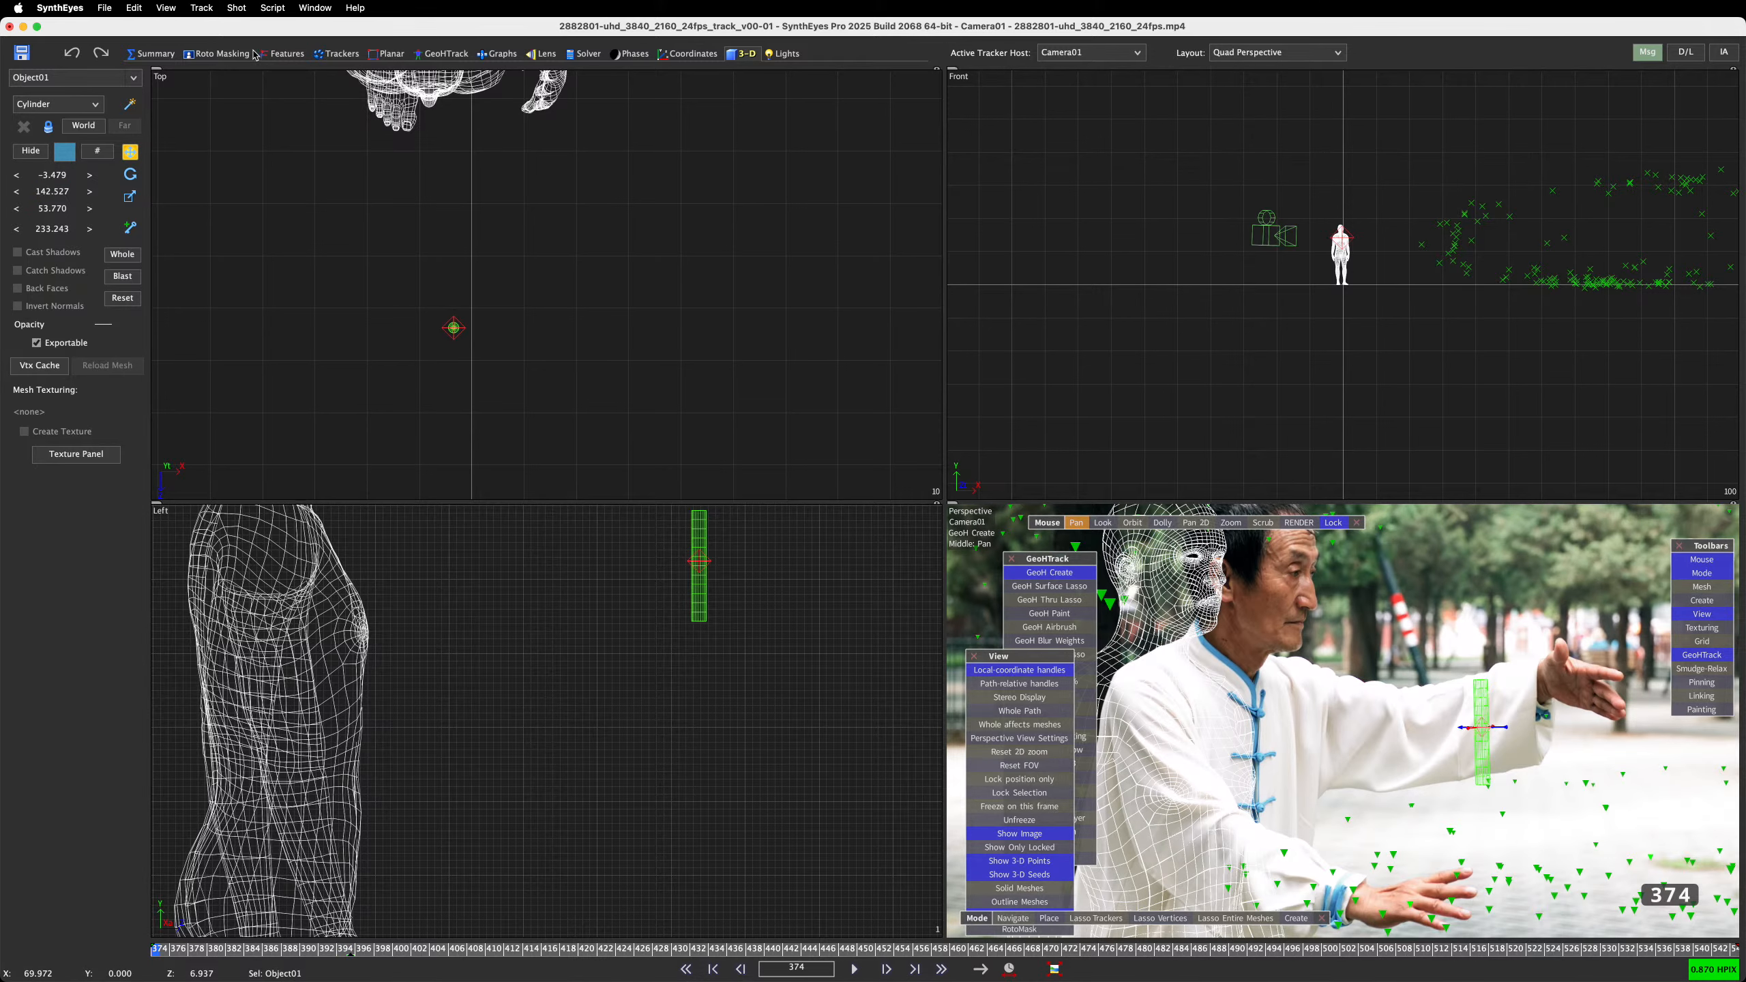
Toggle the GeoH object's key at frame 395 in the GeoHTrack room
{"action": "left_click", "coordinate": [445, 54]}
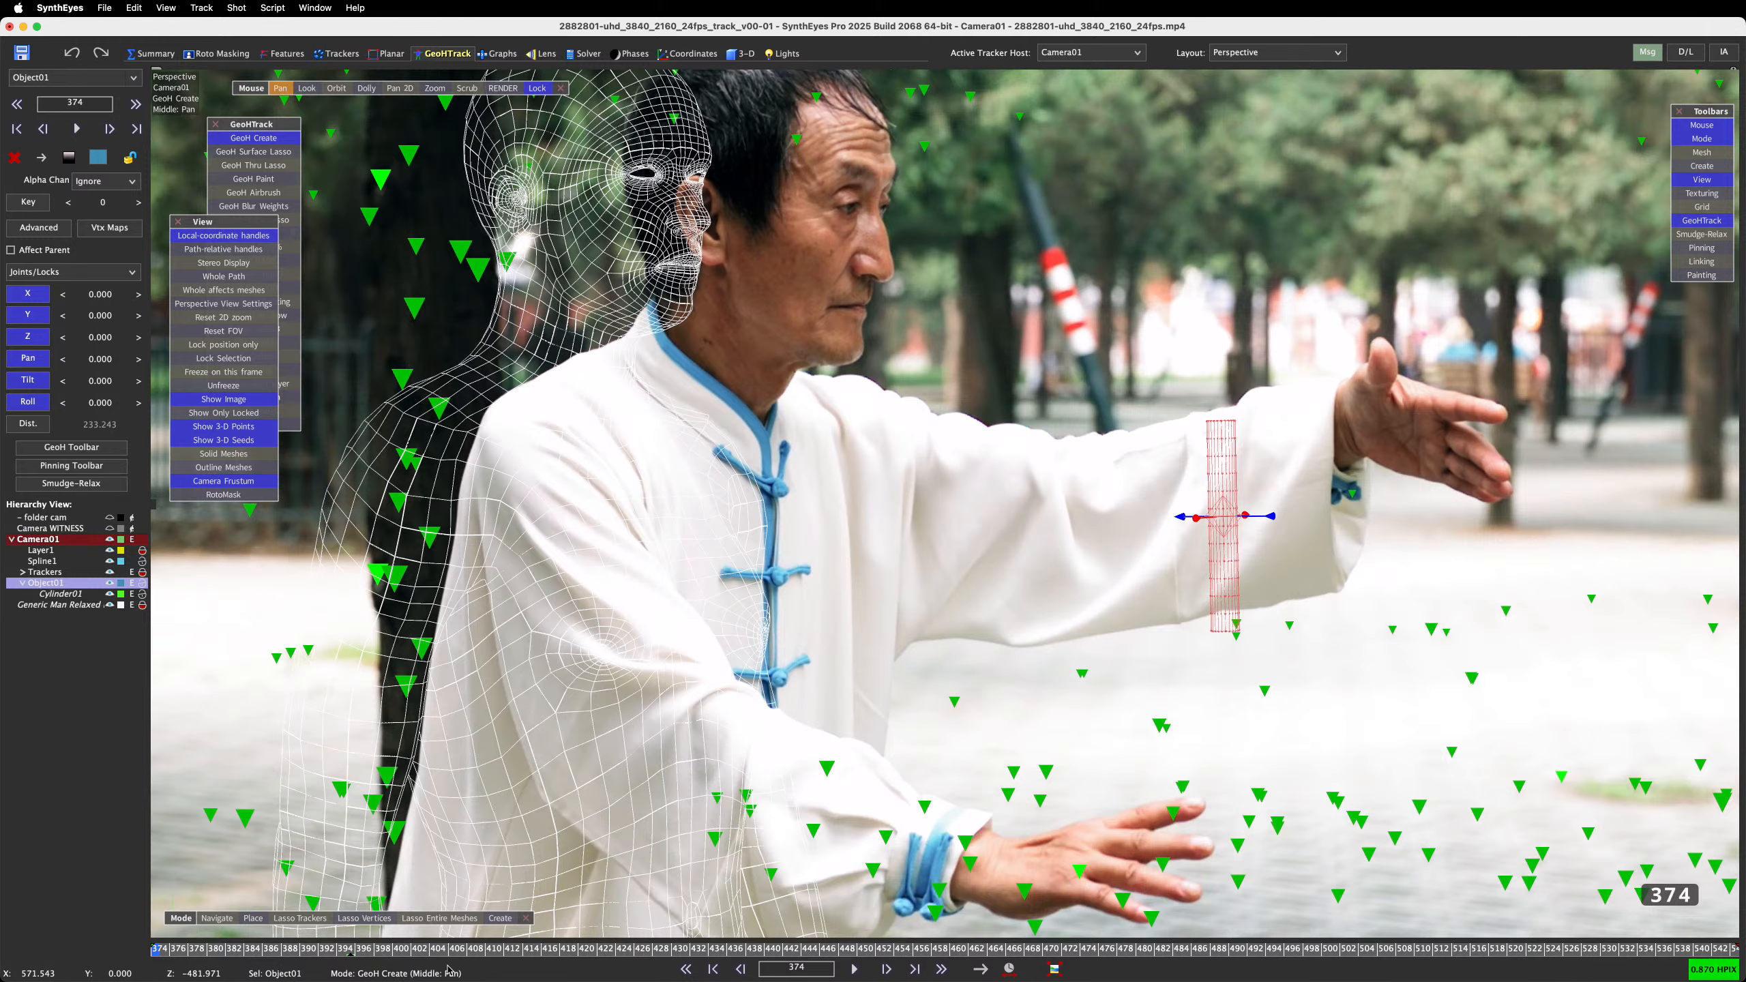
{"action": "left_click", "coordinate": [349, 951]}
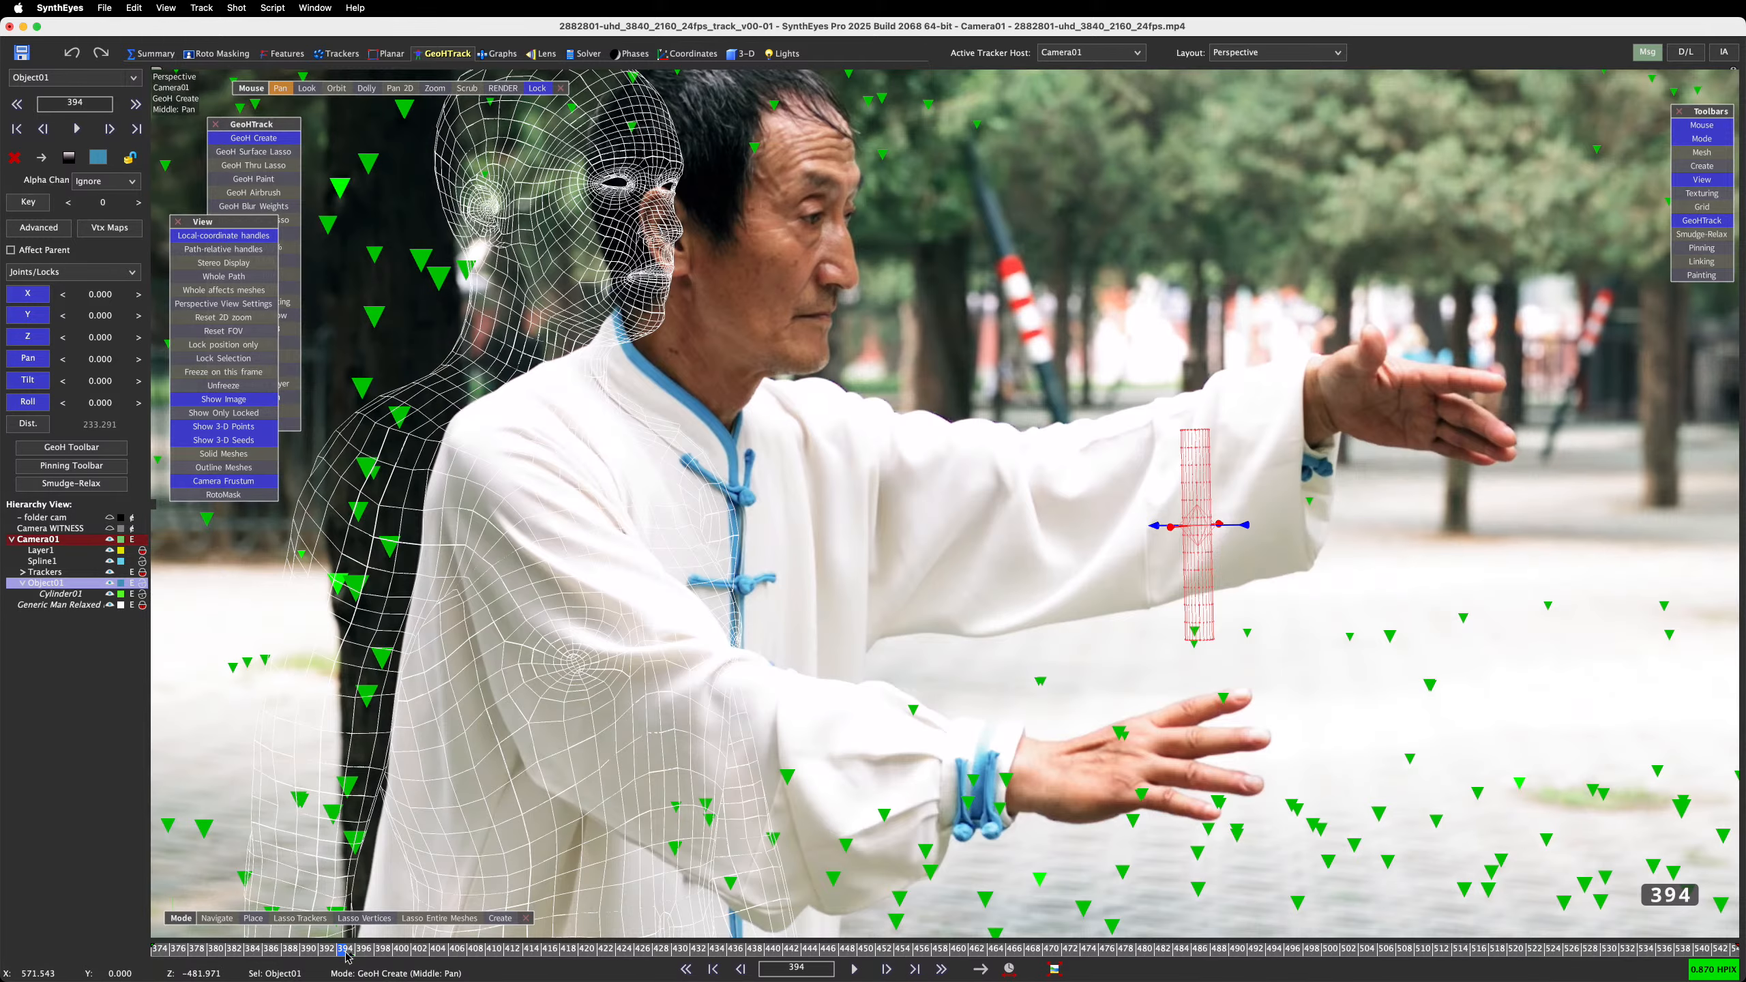
{"action": "left_click", "coordinate": [350, 950]}
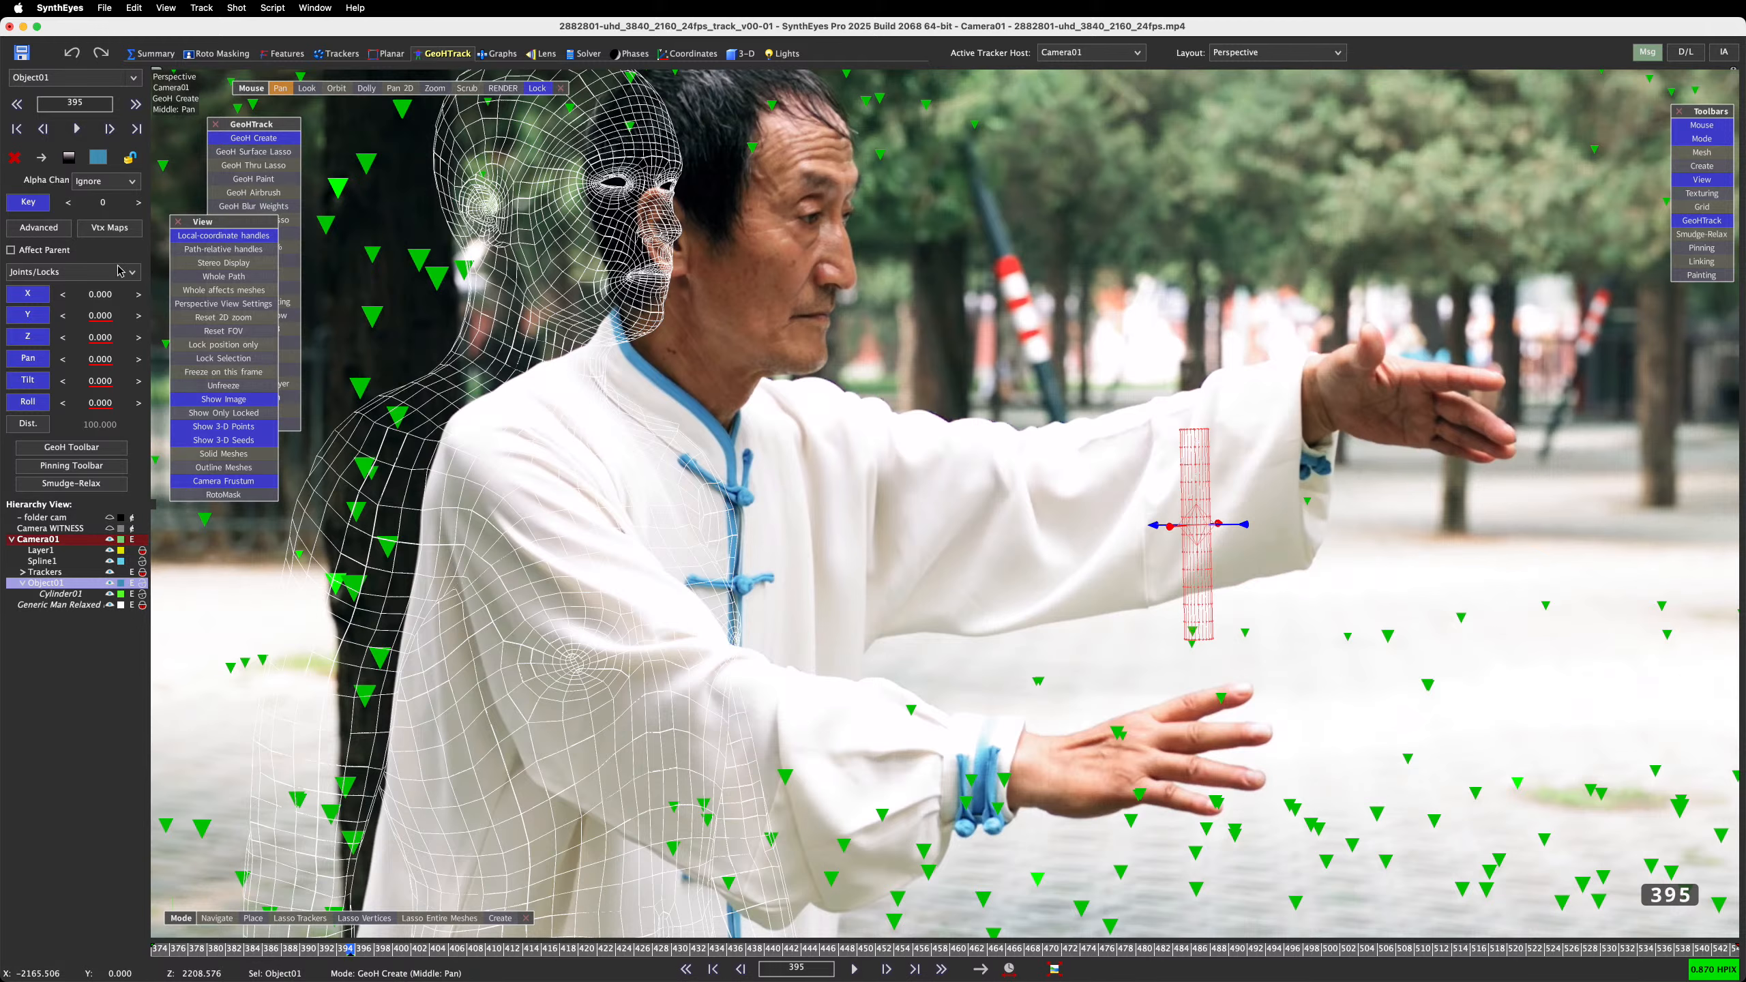
{"action": "left_click", "coordinate": [27, 203]}
{"action": "left_click", "coordinate": [27, 203]}
{"action": "left_click", "coordinate": [34, 205]}
Key the GeoH object at frame 374 and check its position coordinates in the 3-D room
{"action": "left_click", "coordinate": [221, 951]}
{"action": "left_click_drag", "start_coordinate": [220, 953], "coordinate": [156, 950]}
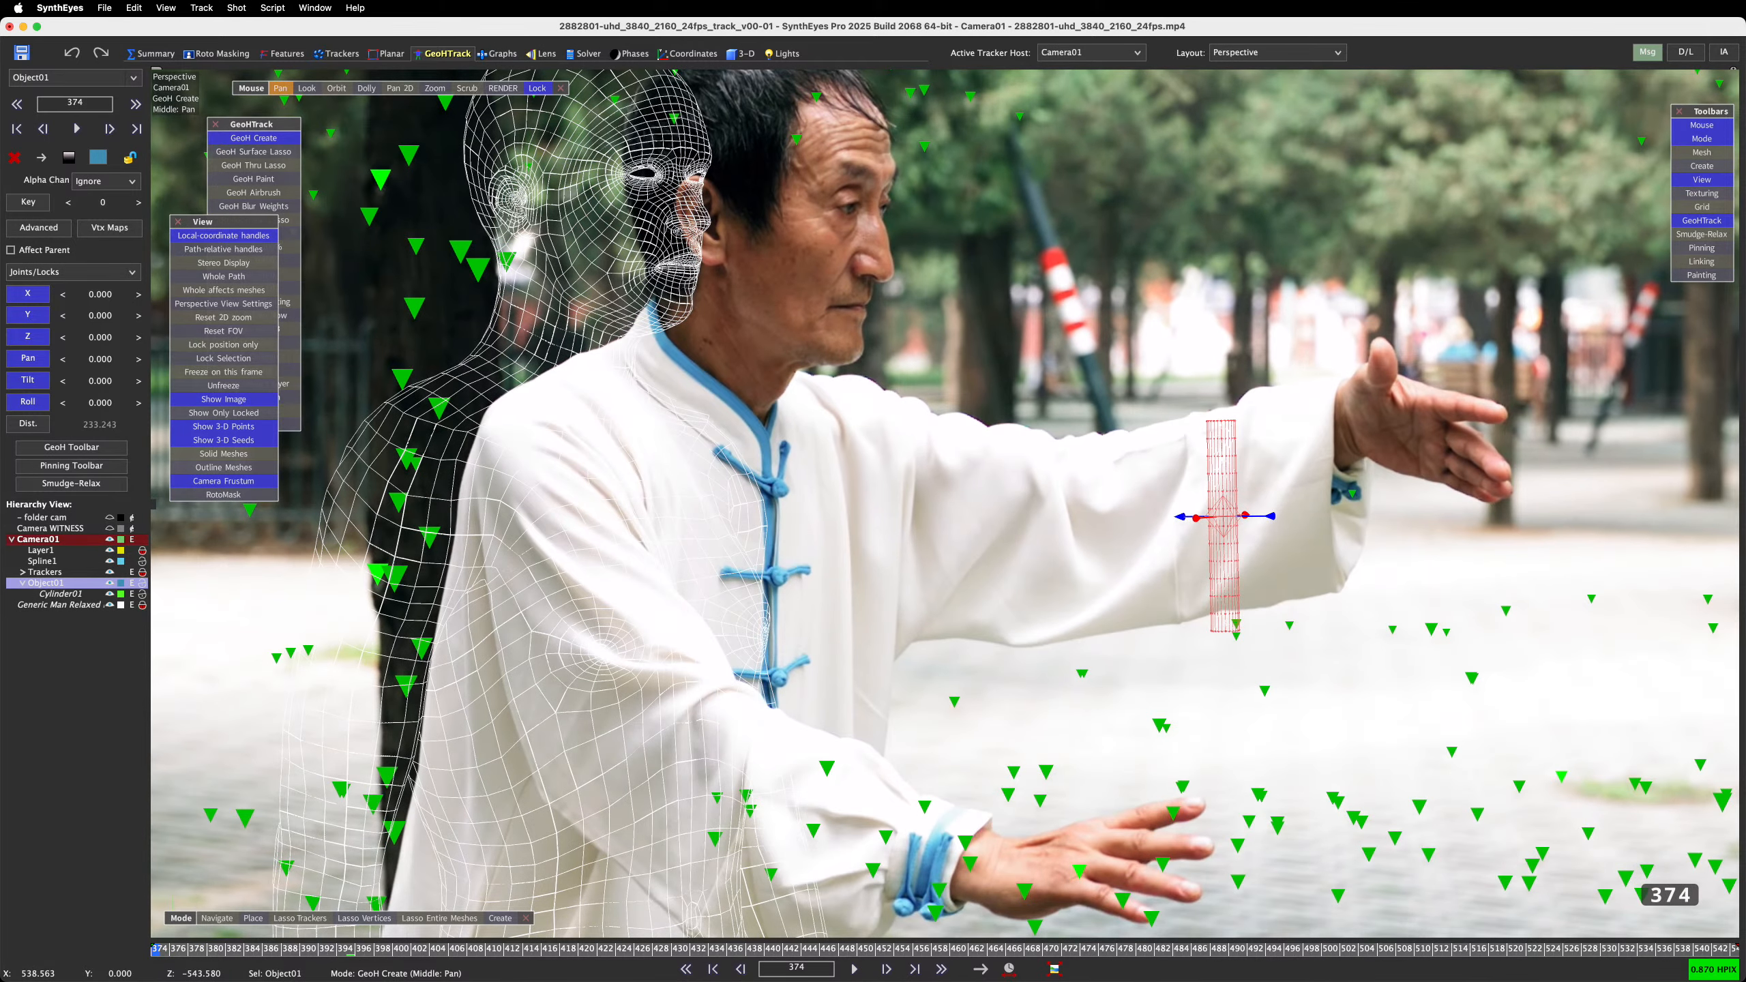
{"action": "left_click", "coordinate": [28, 201]}
{"action": "mouse_move", "coordinate": [238, 977]}
{"action": "left_click", "coordinate": [744, 54]}
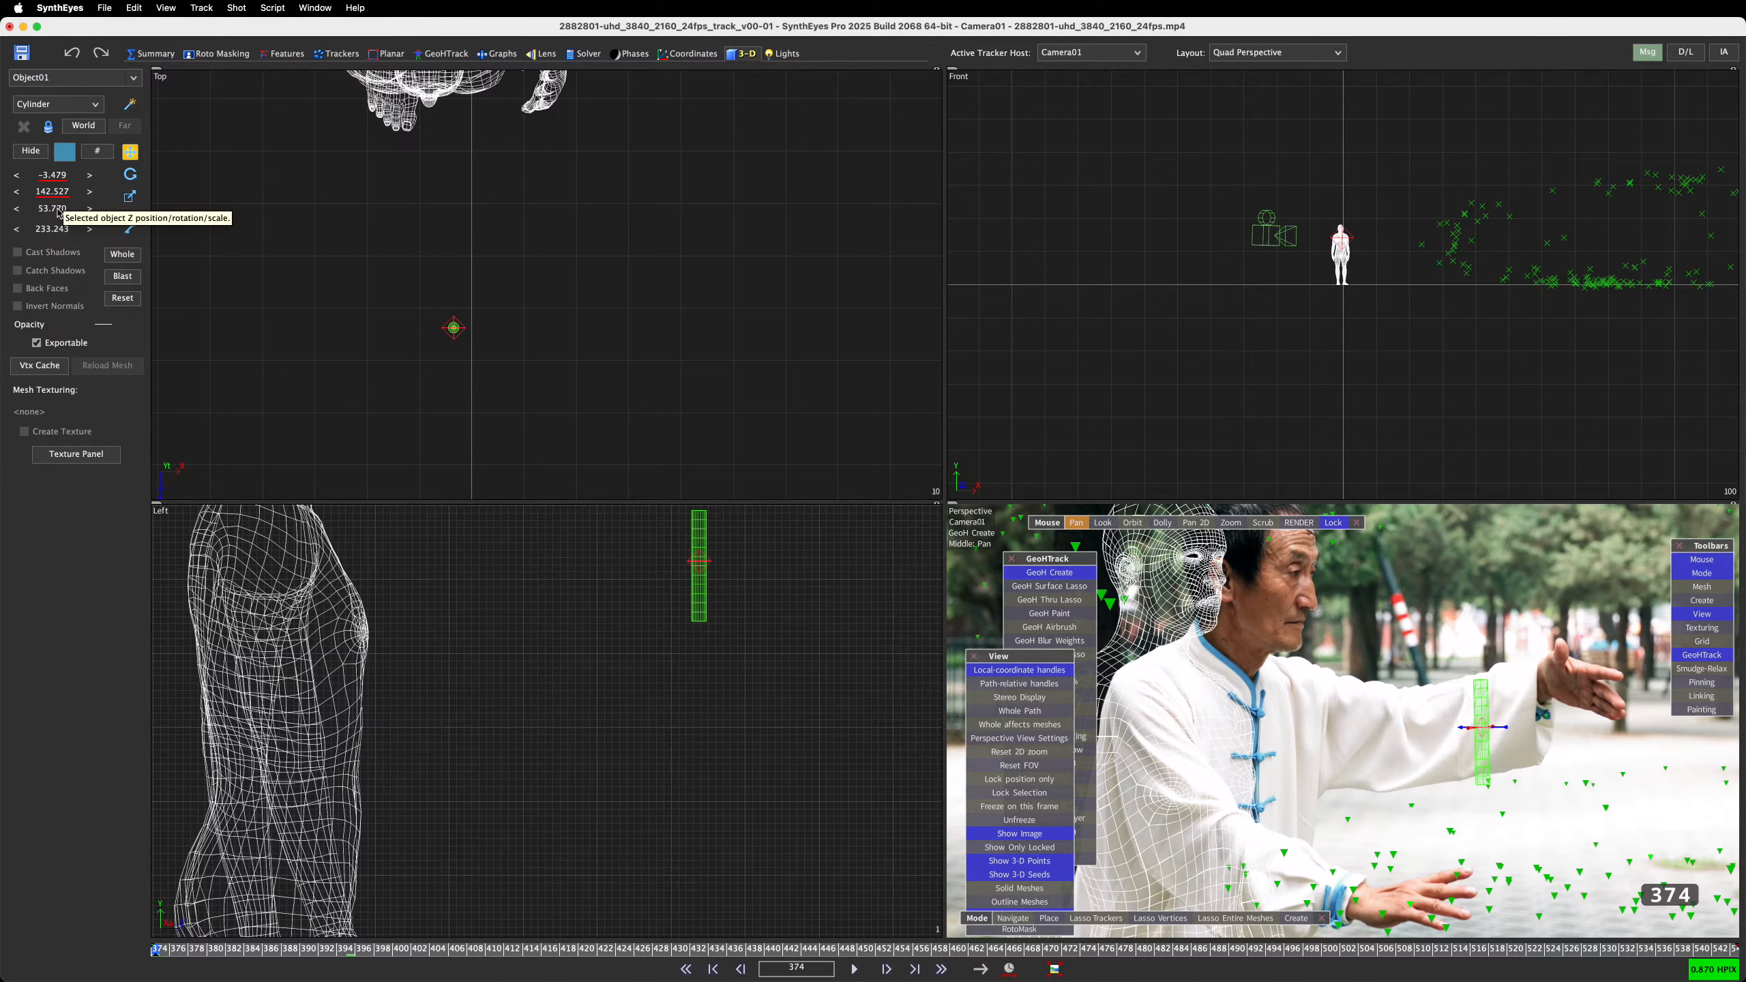
{"action": "left_click", "coordinate": [443, 54]}
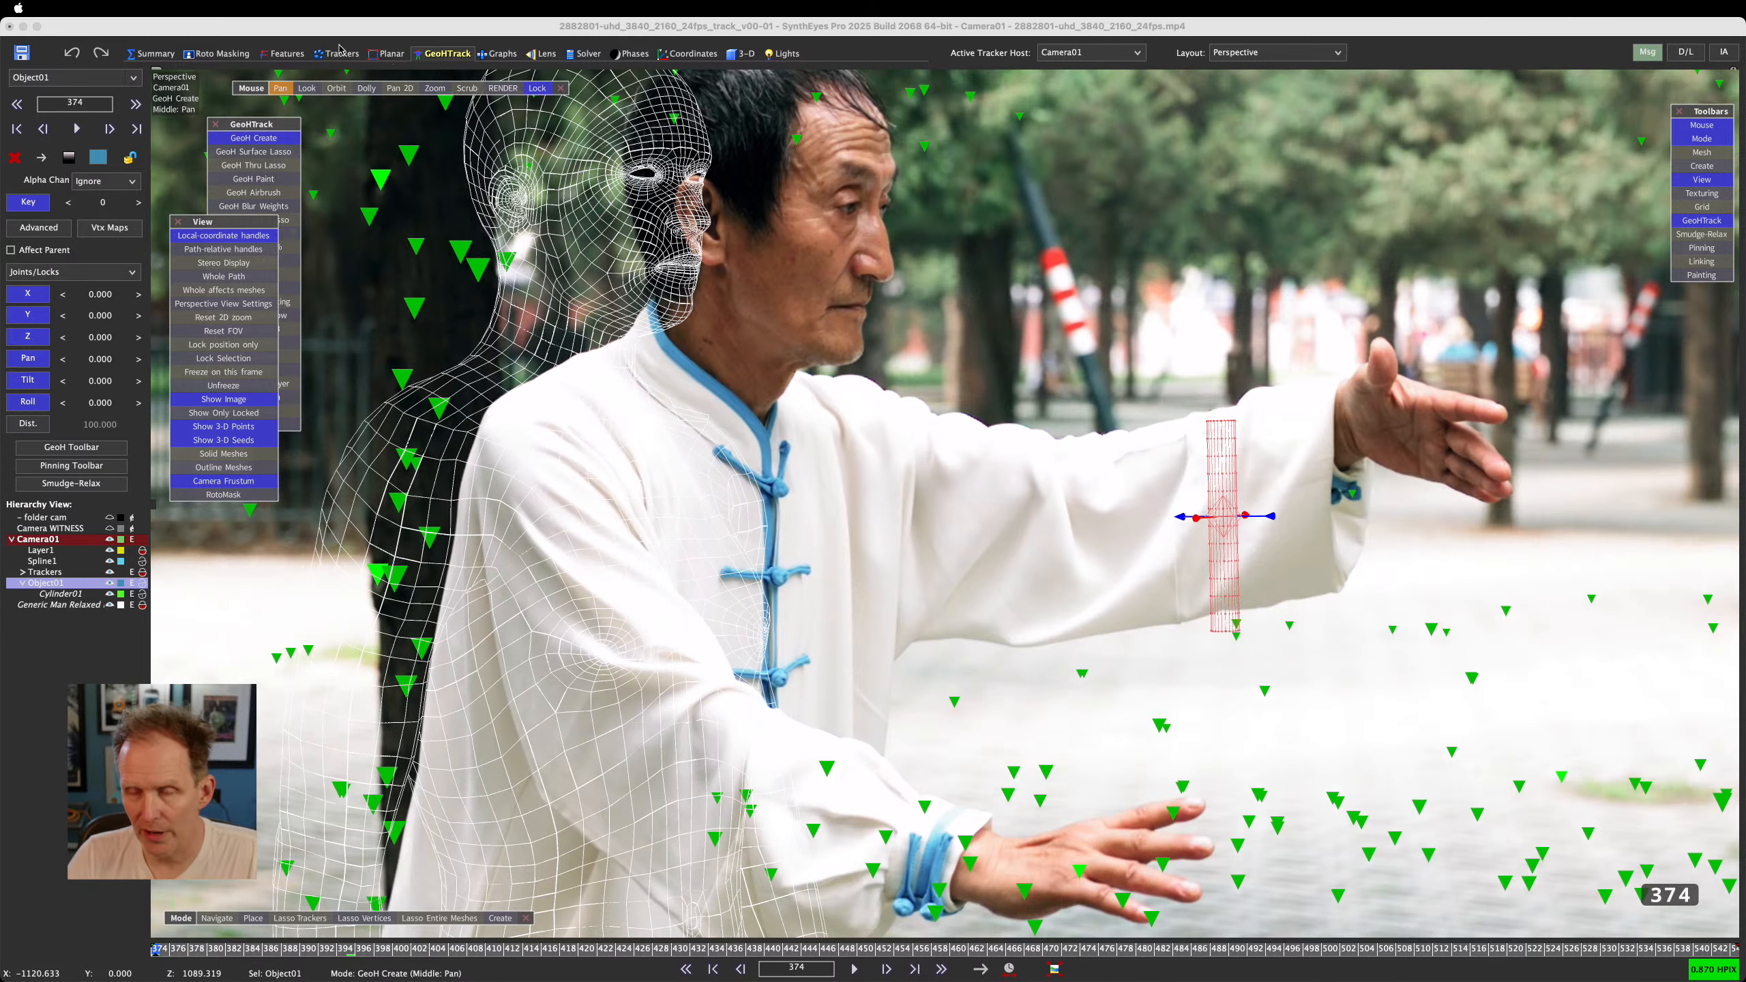
Examine the palm of the man's outstretched hand across the shot in the Trackers room for a trackable feature, ending at frame 374
{"action": "left_click", "coordinate": [337, 54]}
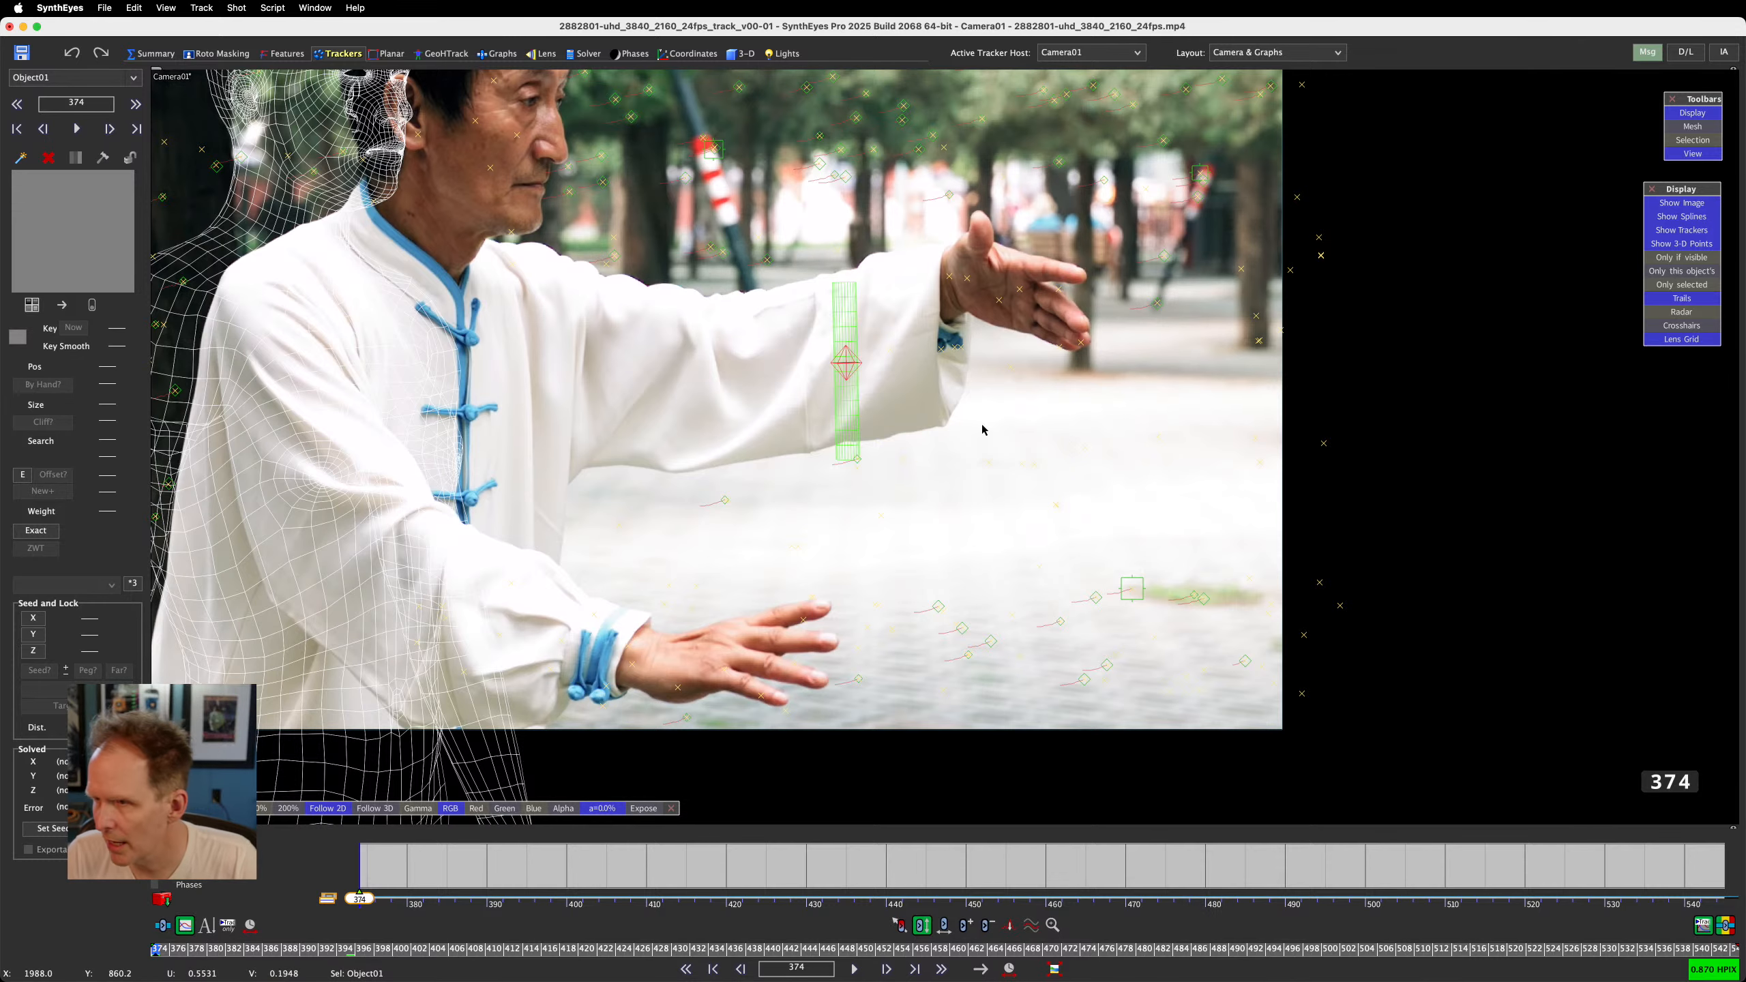
{"action": "left_click_drag", "start_coordinate": [175, 952], "coordinate": [1732, 952]}
{"action": "scroll", "coordinate": [677, 377], "scroll_direction": "up", "scroll_amount": 5}
{"action": "scroll", "coordinate": [677, 378], "scroll_direction": "up", "scroll_amount": 2}
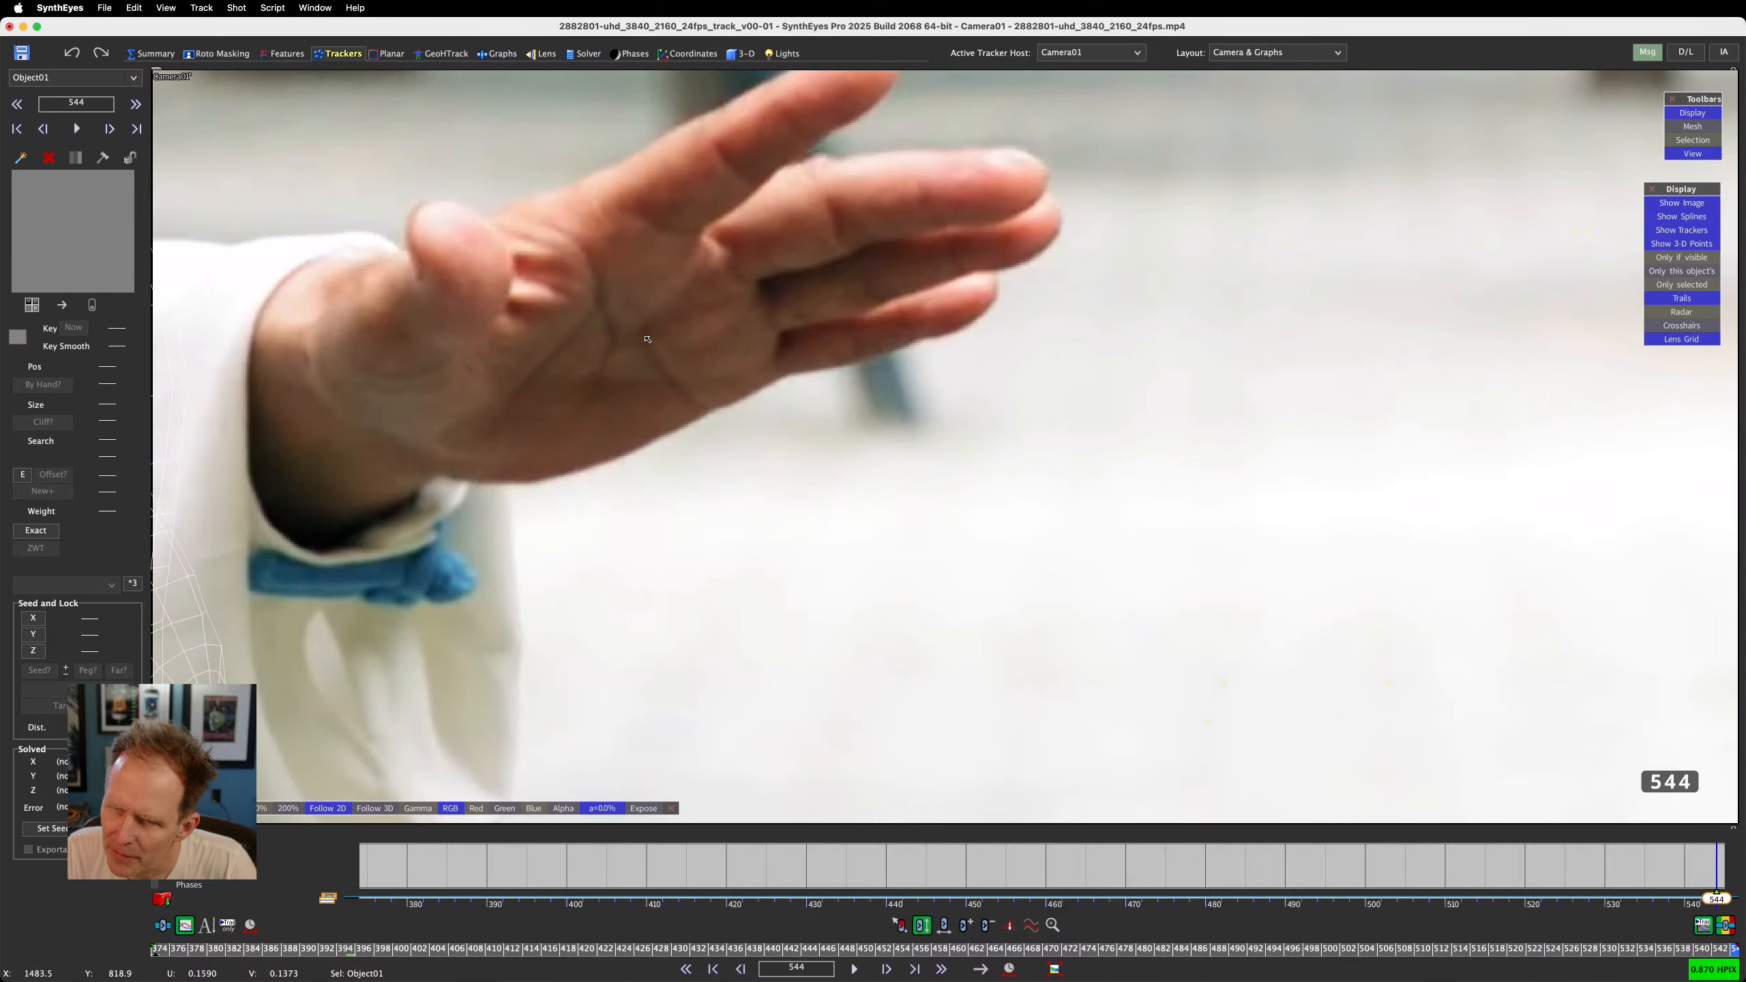
{"action": "left_click_drag", "start_coordinate": [157, 951], "coordinate": [1315, 956]}
{"action": "left_click_drag", "start_coordinate": [1566, 940], "coordinate": [1706, 943]}
{"action": "middle_click_drag", "start_coordinate": [1064, 418], "coordinate": [919, 701]}
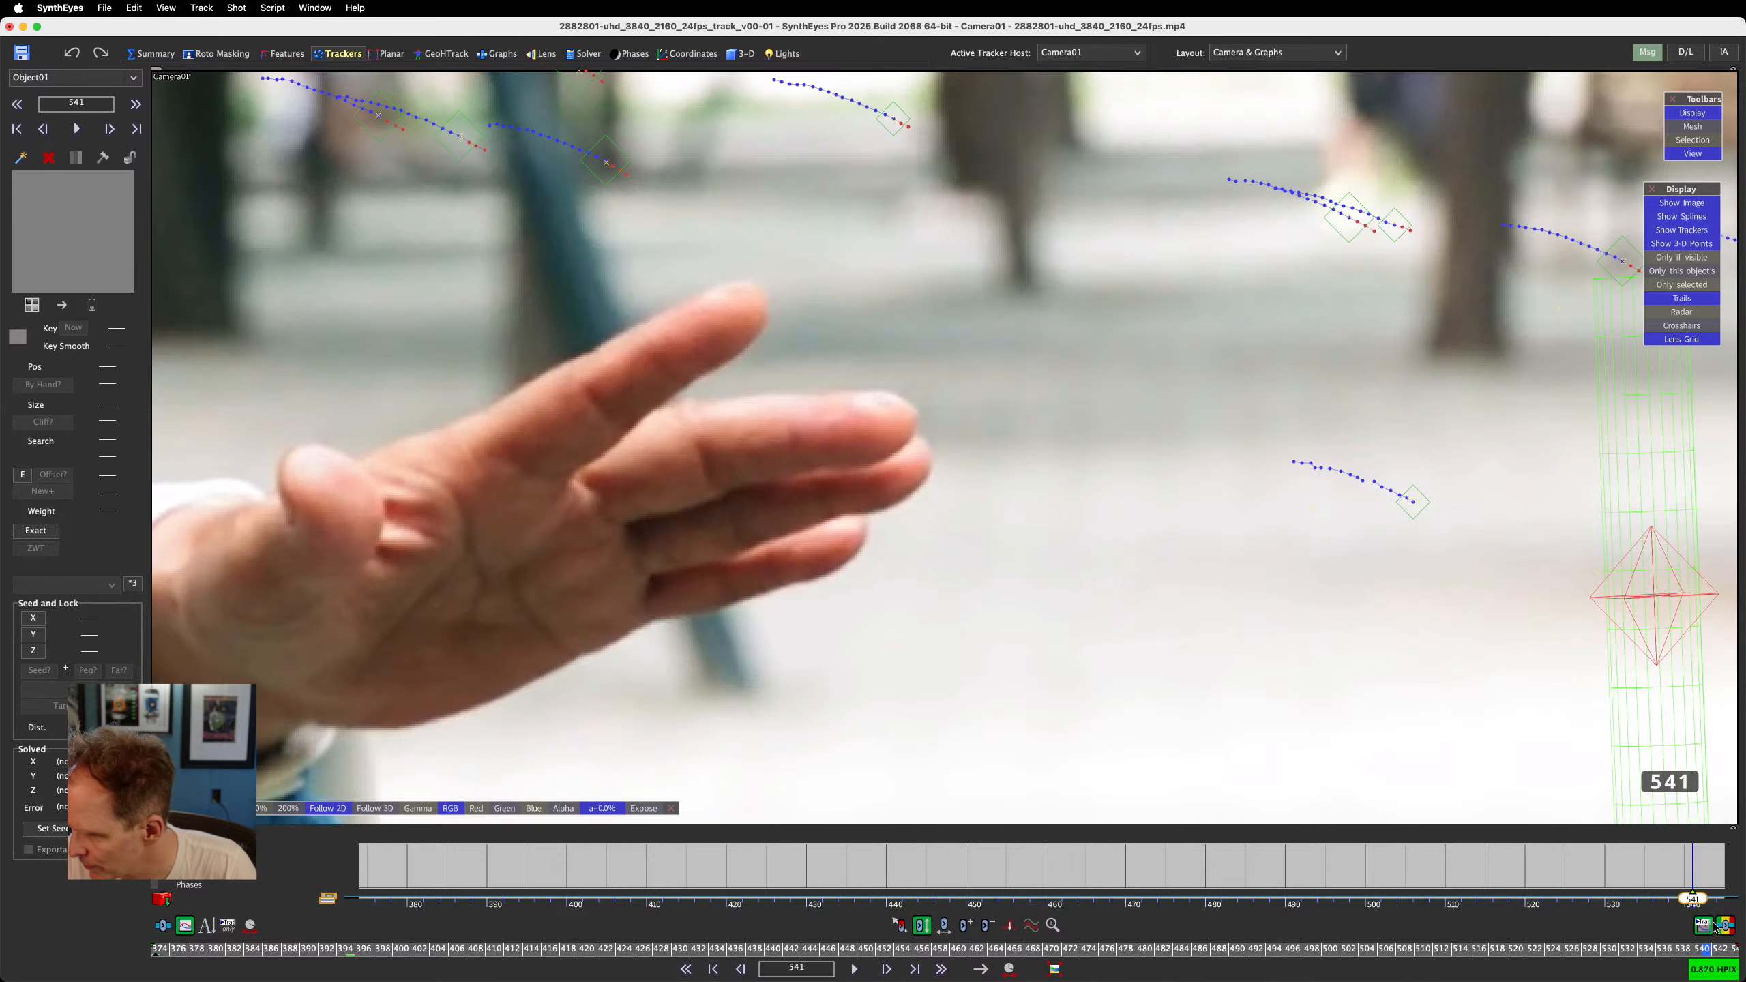
{"action": "left_click_drag", "start_coordinate": [1696, 949], "coordinate": [159, 949]}
{"action": "scroll", "coordinate": [674, 284], "scroll_direction": "down", "scroll_amount": 2}
{"action": "scroll", "coordinate": [674, 284], "scroll_direction": "down", "scroll_amount": 2}
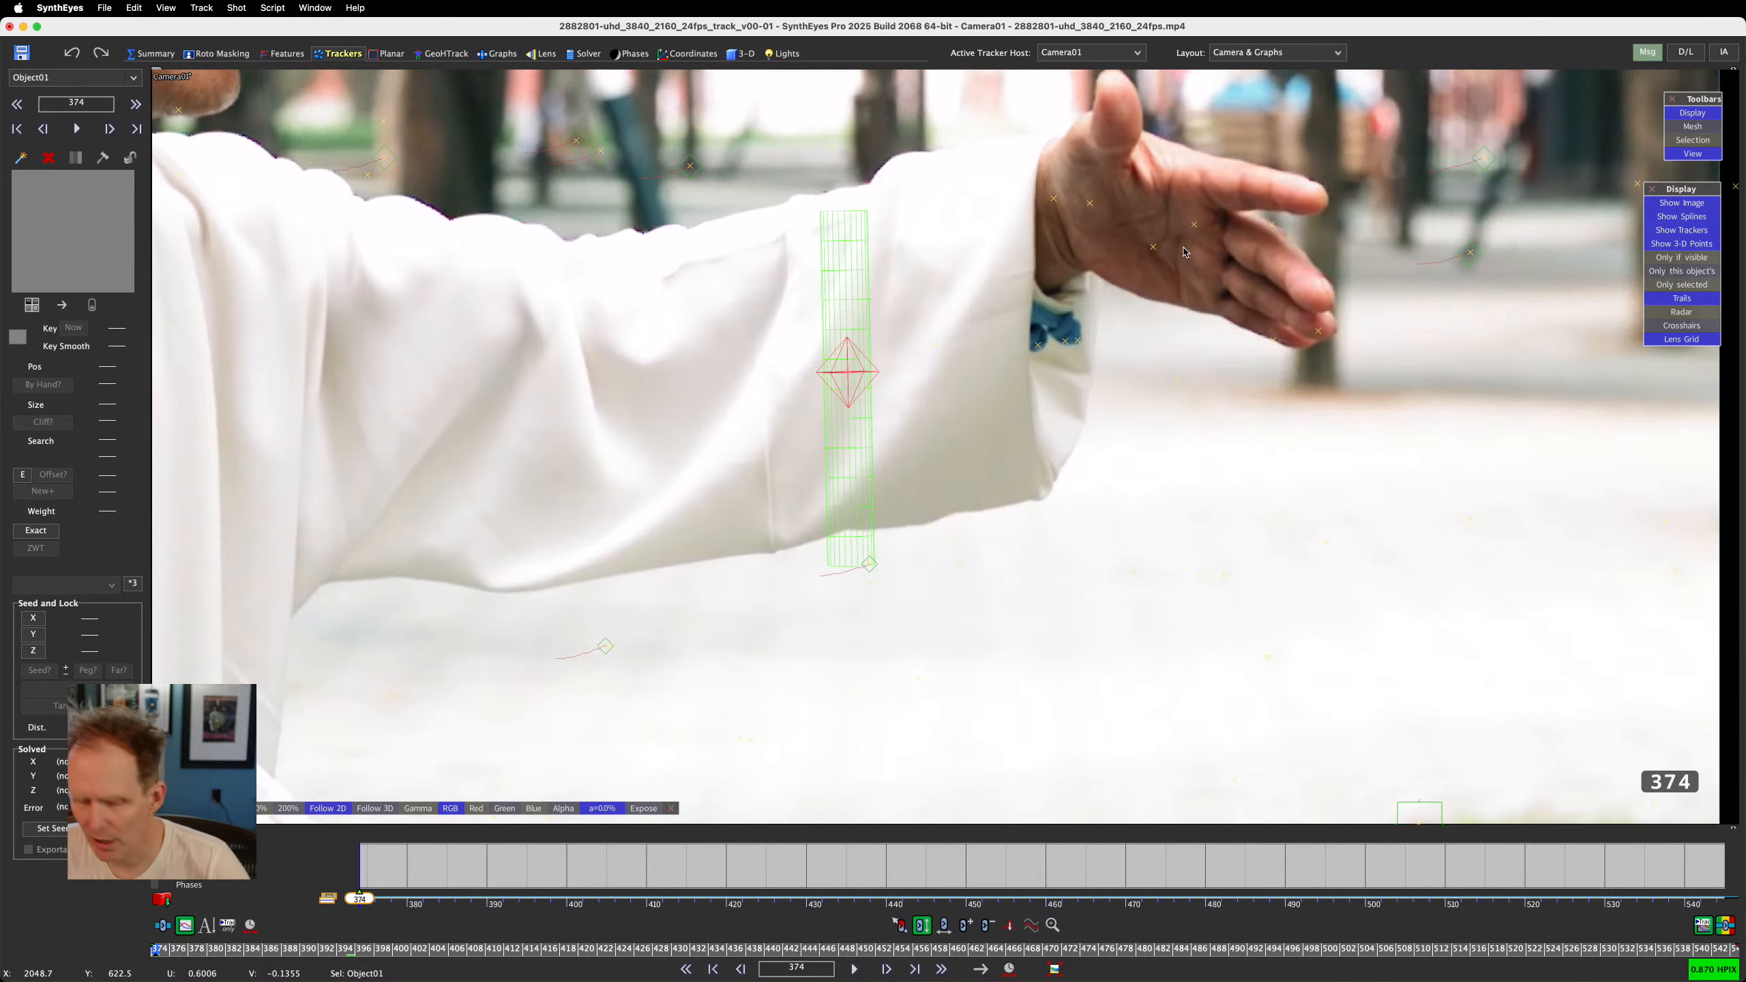
Add a tracker on the outstretched palm at frame 374, with pattern size about 0.012 and search area about 0.032 by 0.056
{"action": "left_click", "coordinate": [1183, 242]}
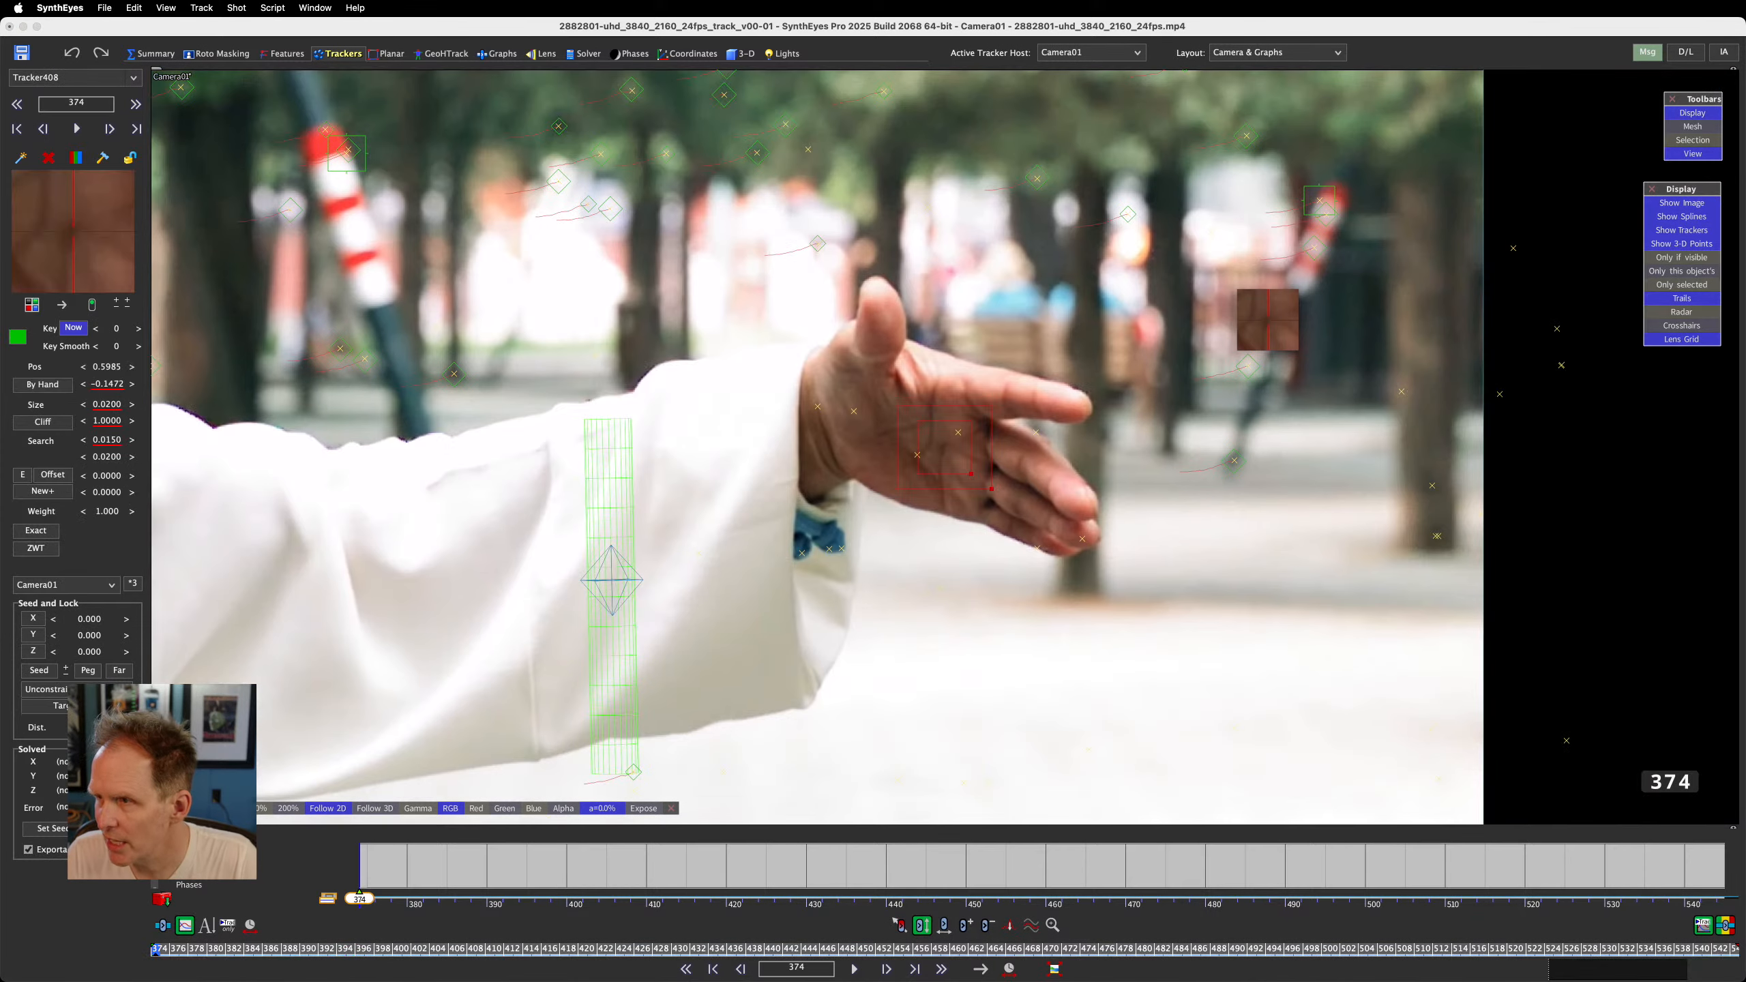
{"action": "left_click_drag", "start_coordinate": [1183, 242], "coordinate": [1181, 242]}
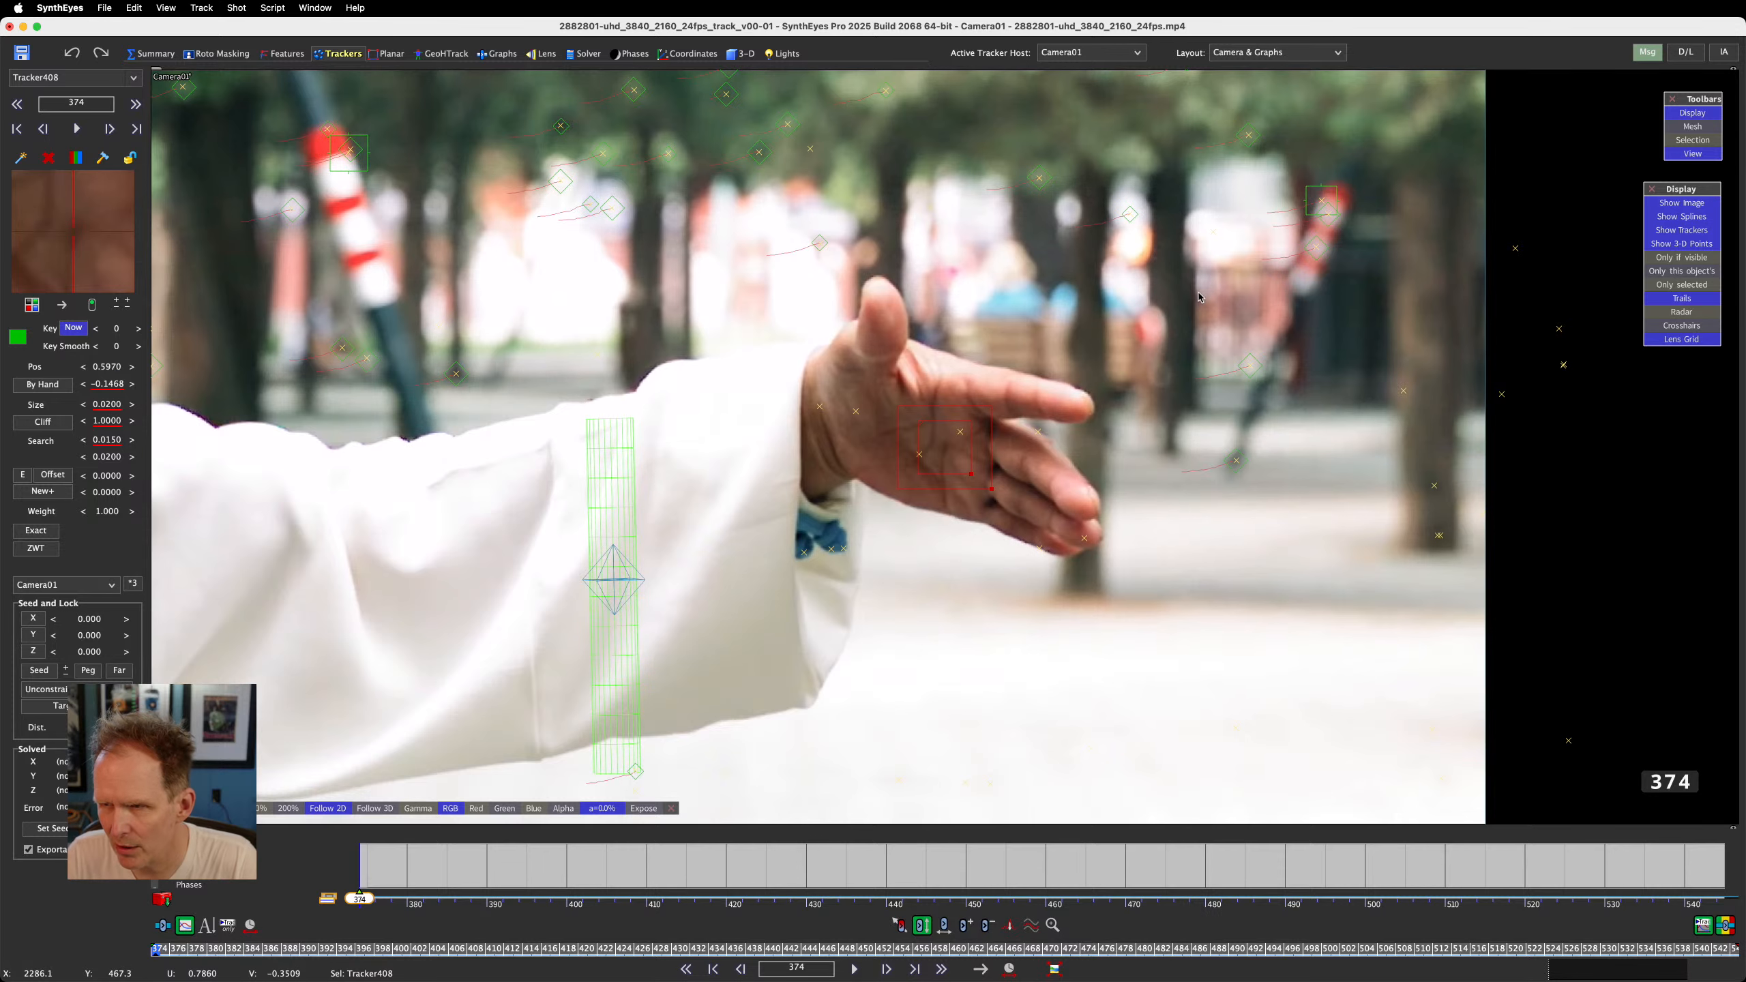
{"action": "left_click_drag", "start_coordinate": [971, 474], "coordinate": [961, 464]}
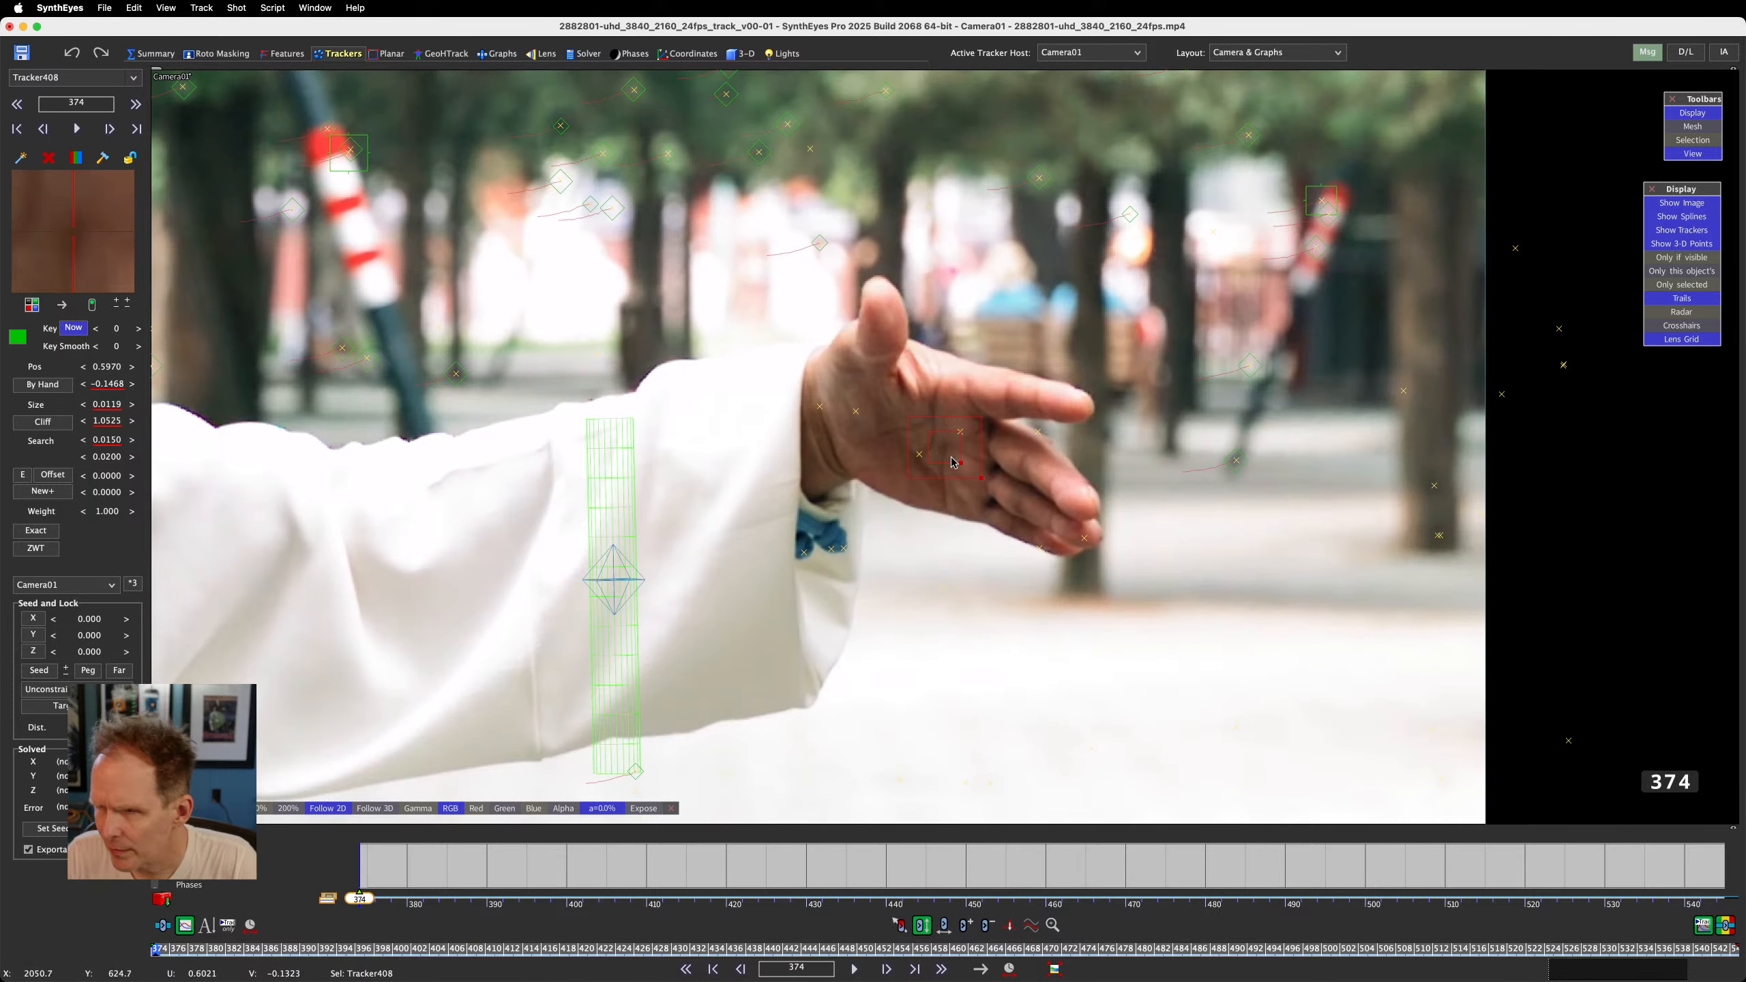
{"action": "left_click_drag", "start_coordinate": [980, 477], "coordinate": [1003, 504]}
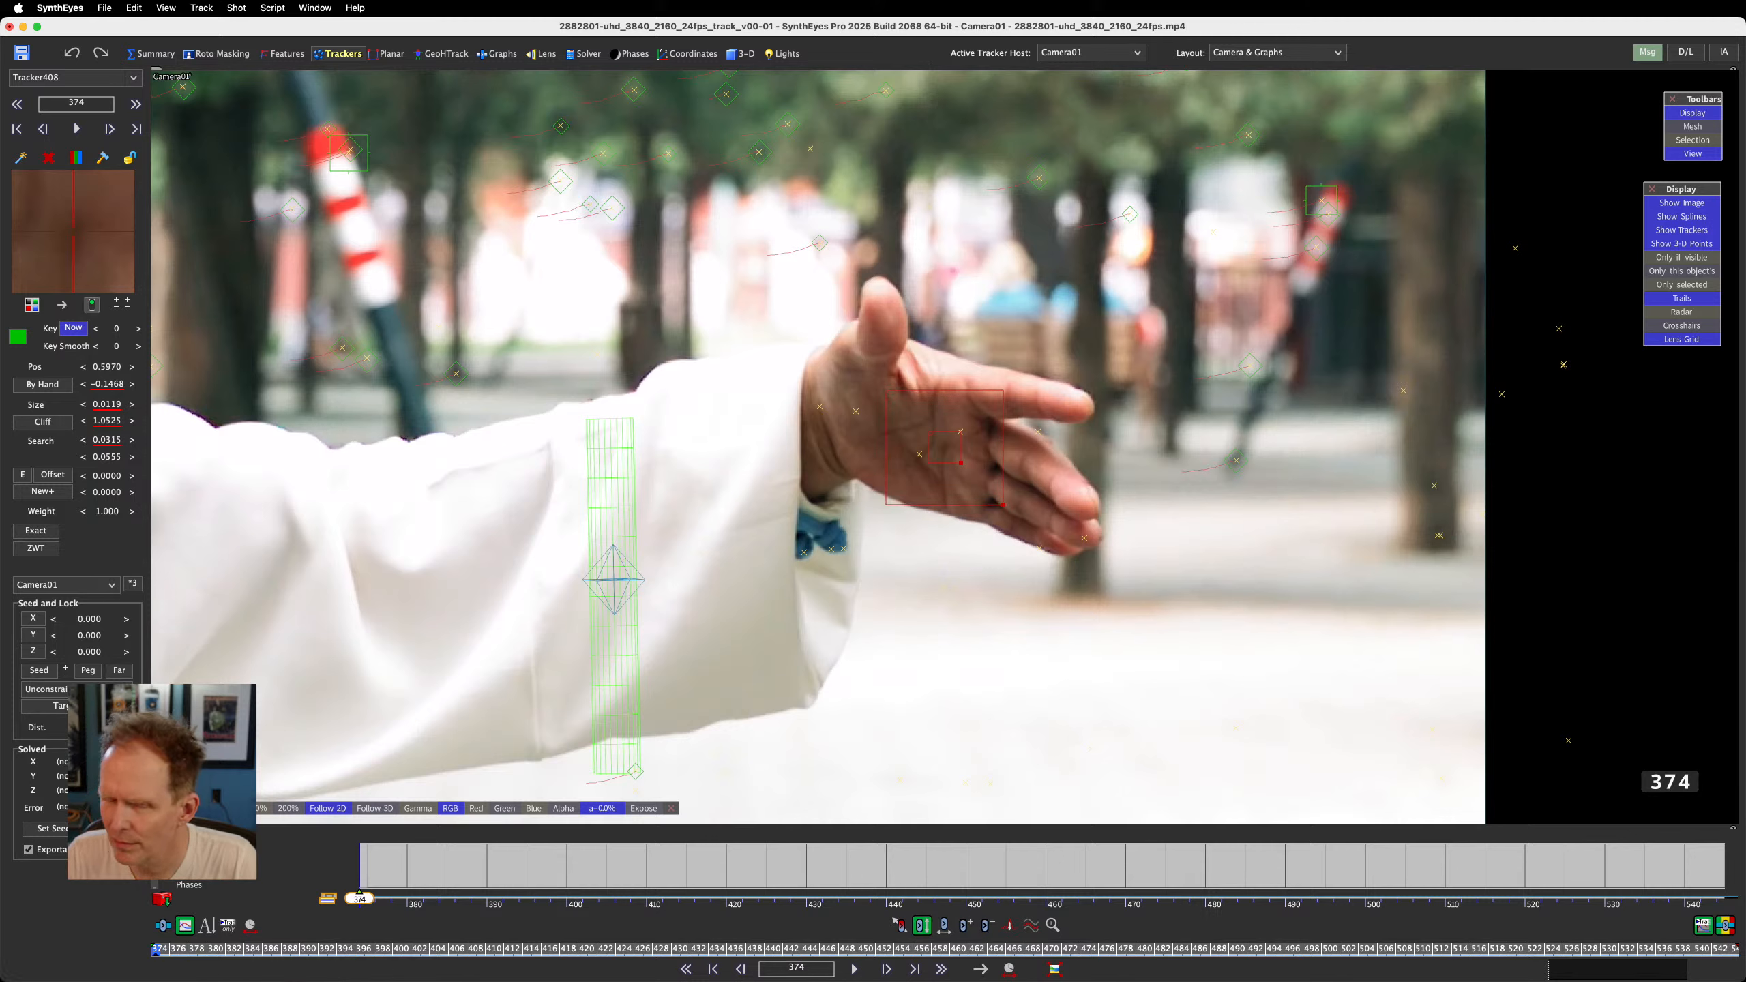
Track the palm tracker through frame 544 with Key and Key Smooth set to 4, and lock it
{"action": "double_click", "coordinate": [117, 329]}
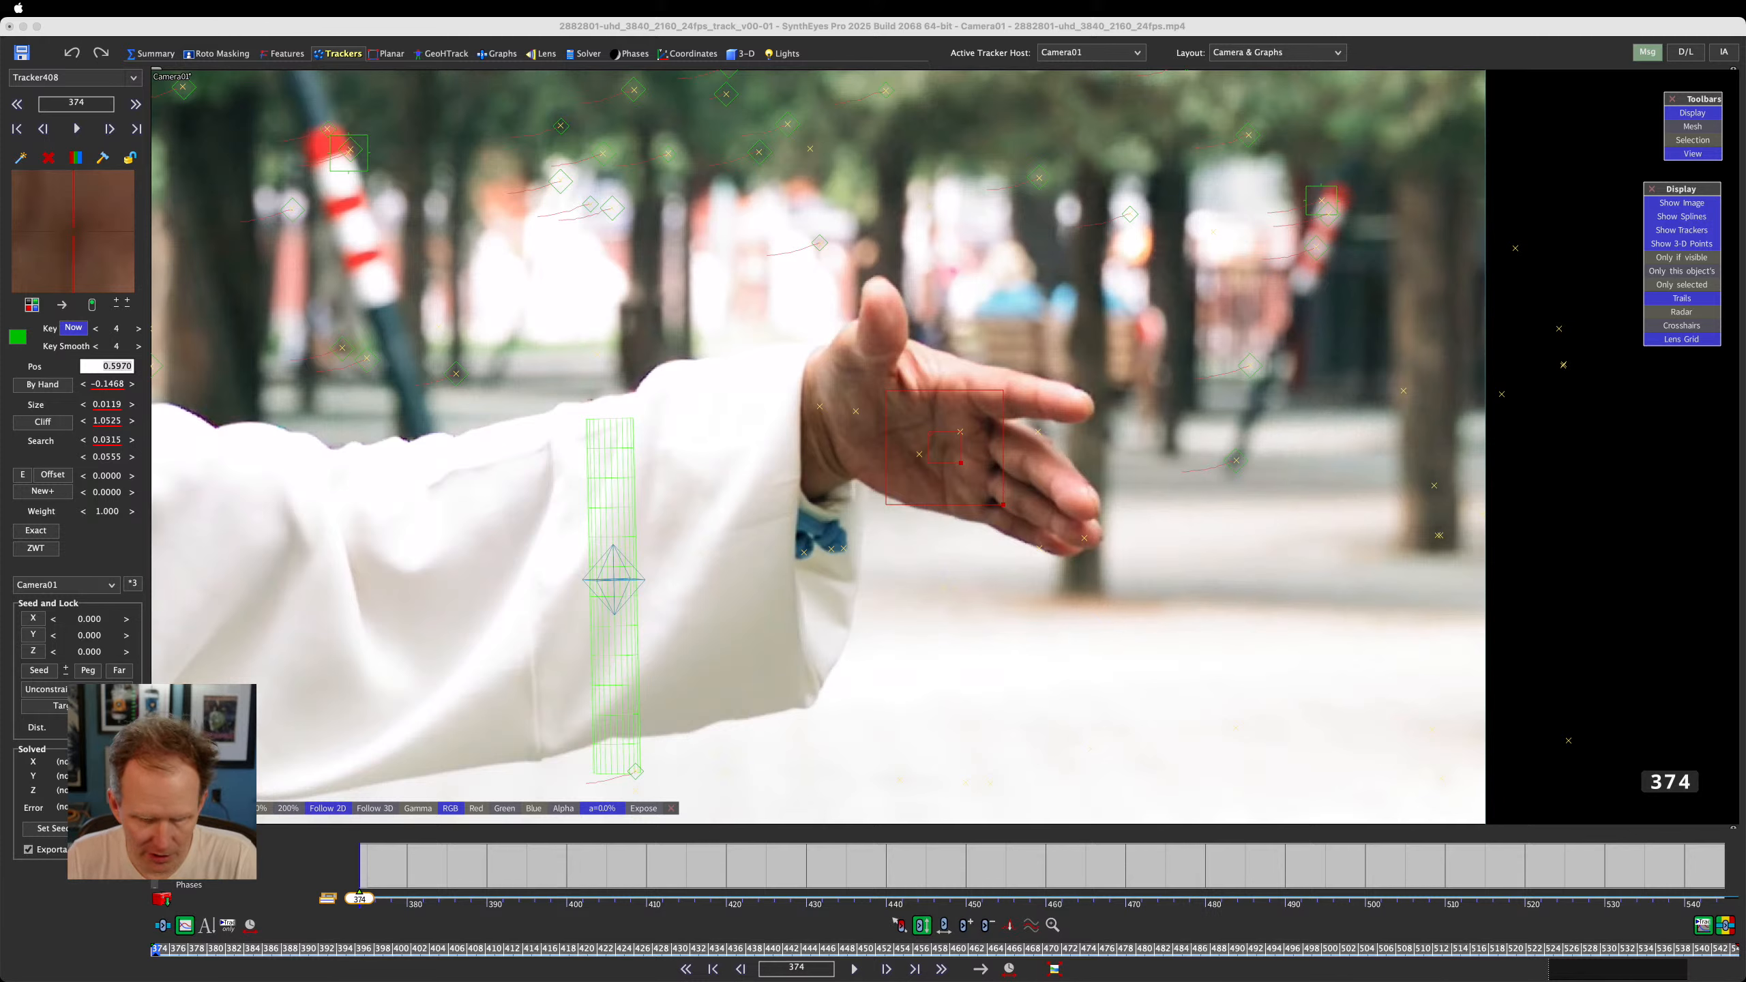
{"action": "left_click", "coordinate": [36, 937]}
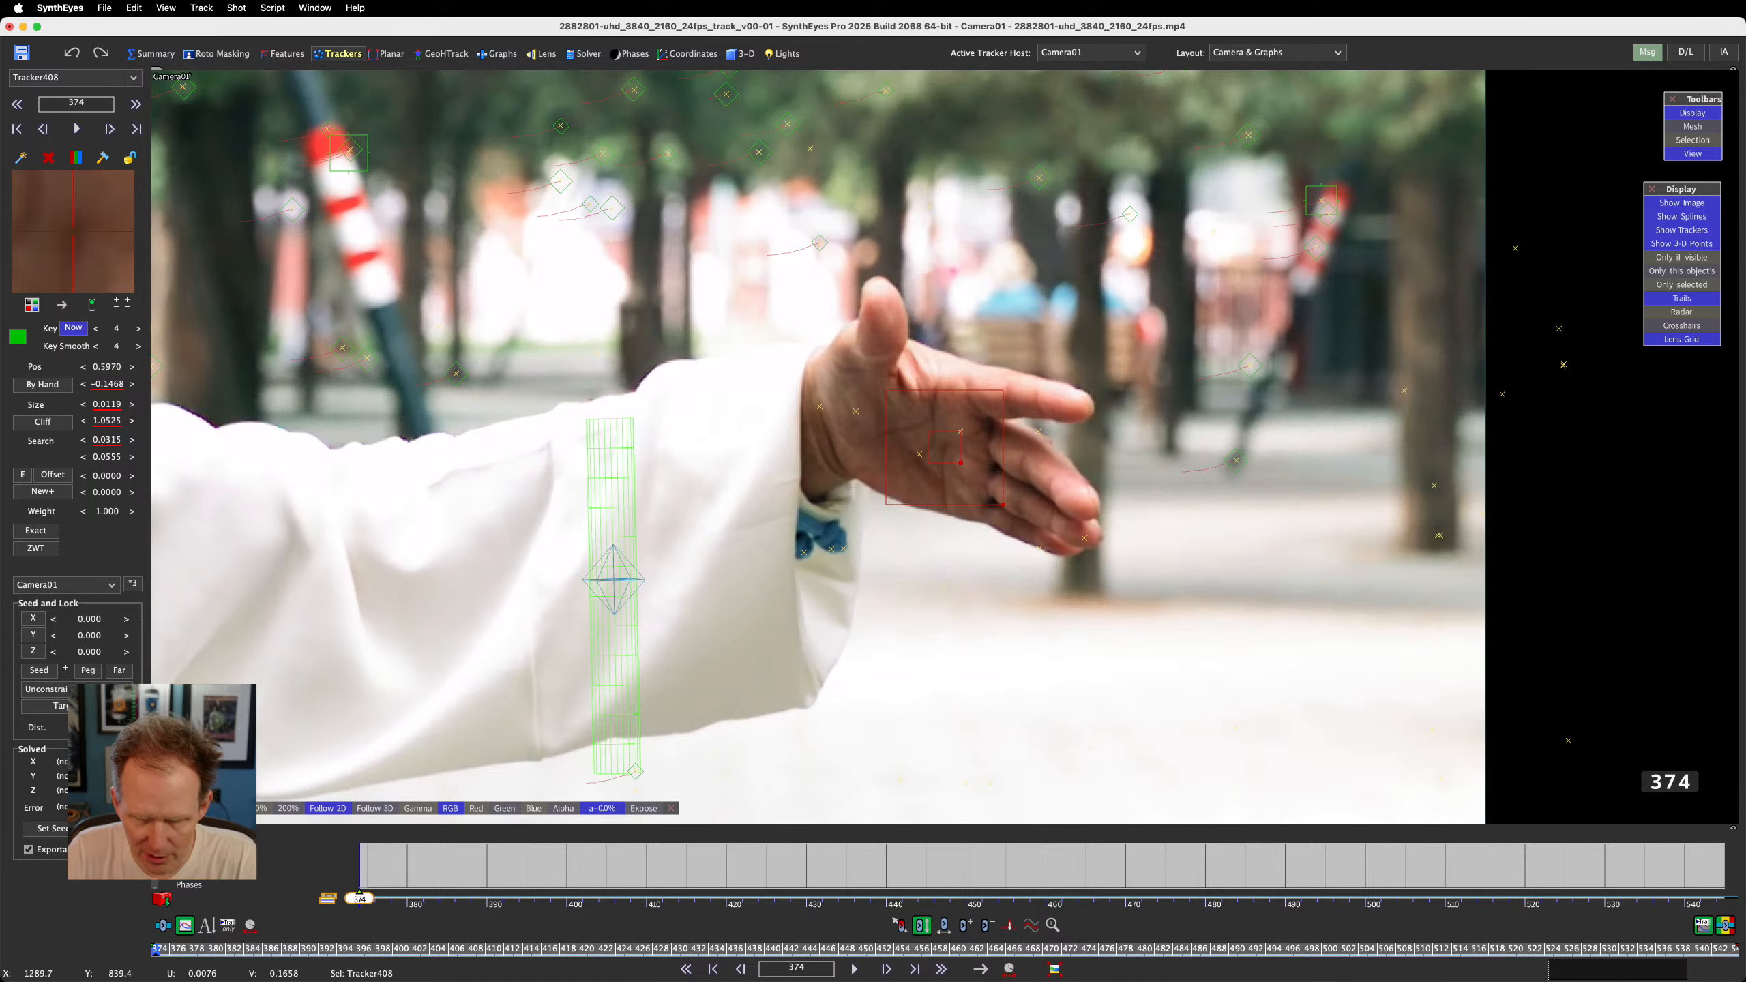
{"action": "key", "text": "space"}
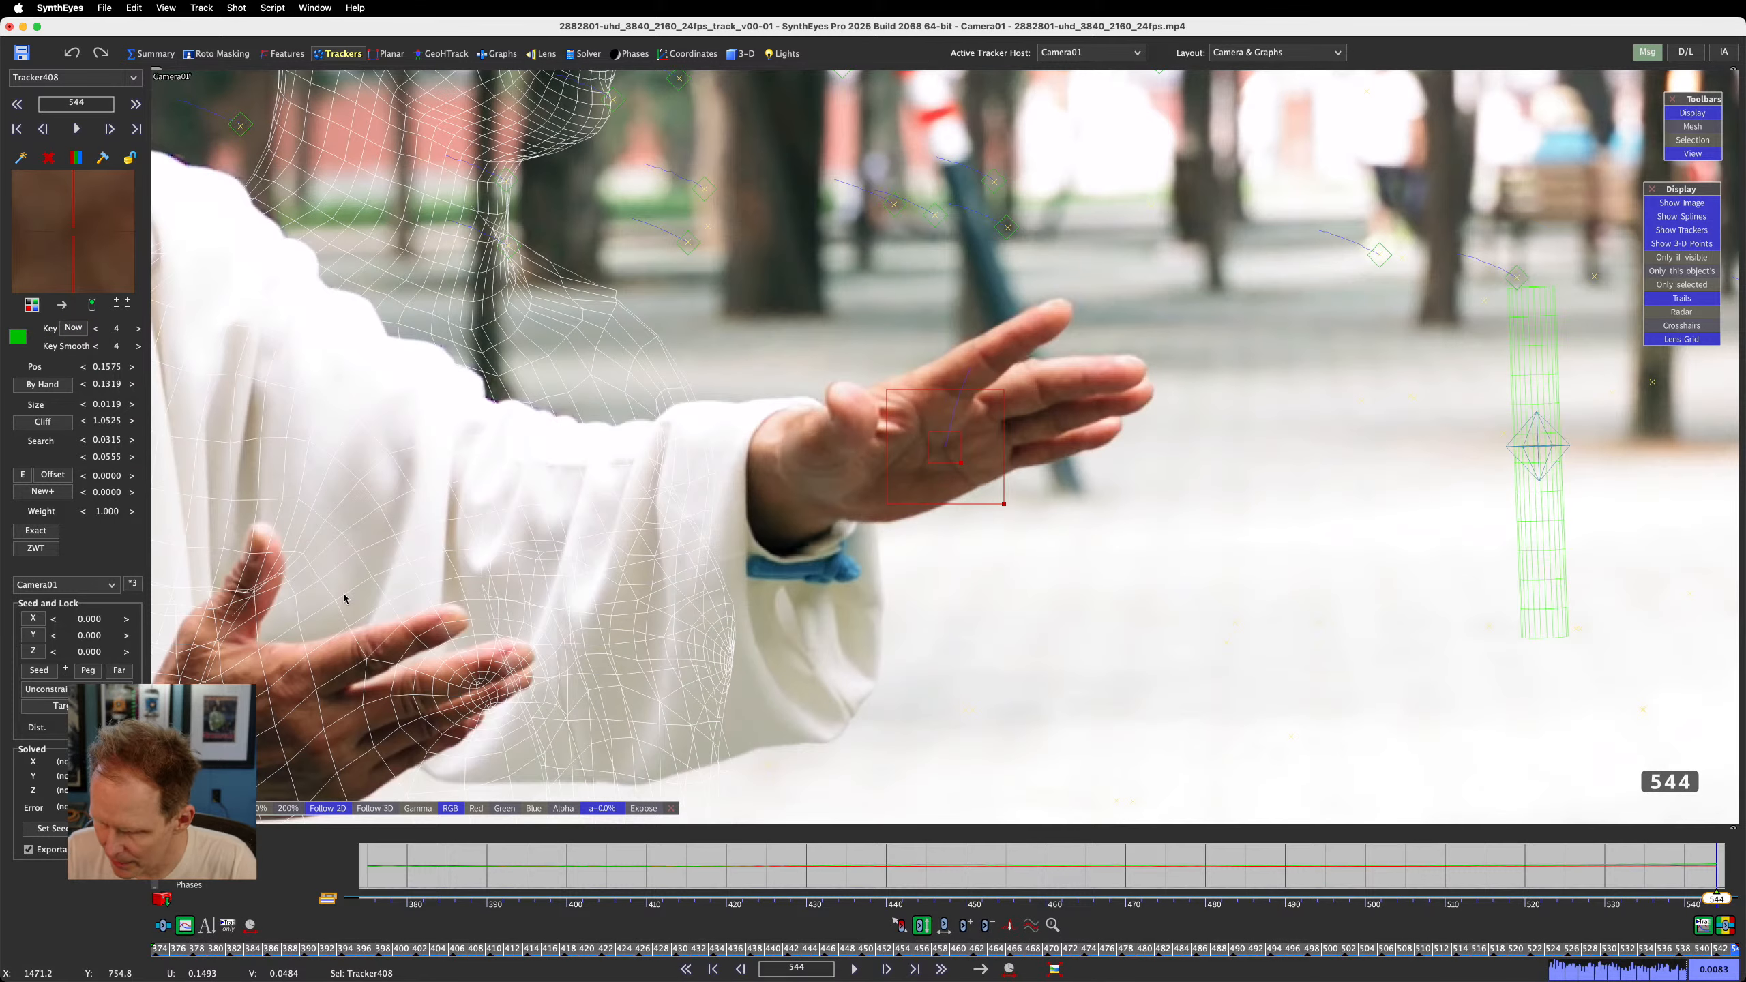
{"action": "left_click", "coordinate": [344, 598]}
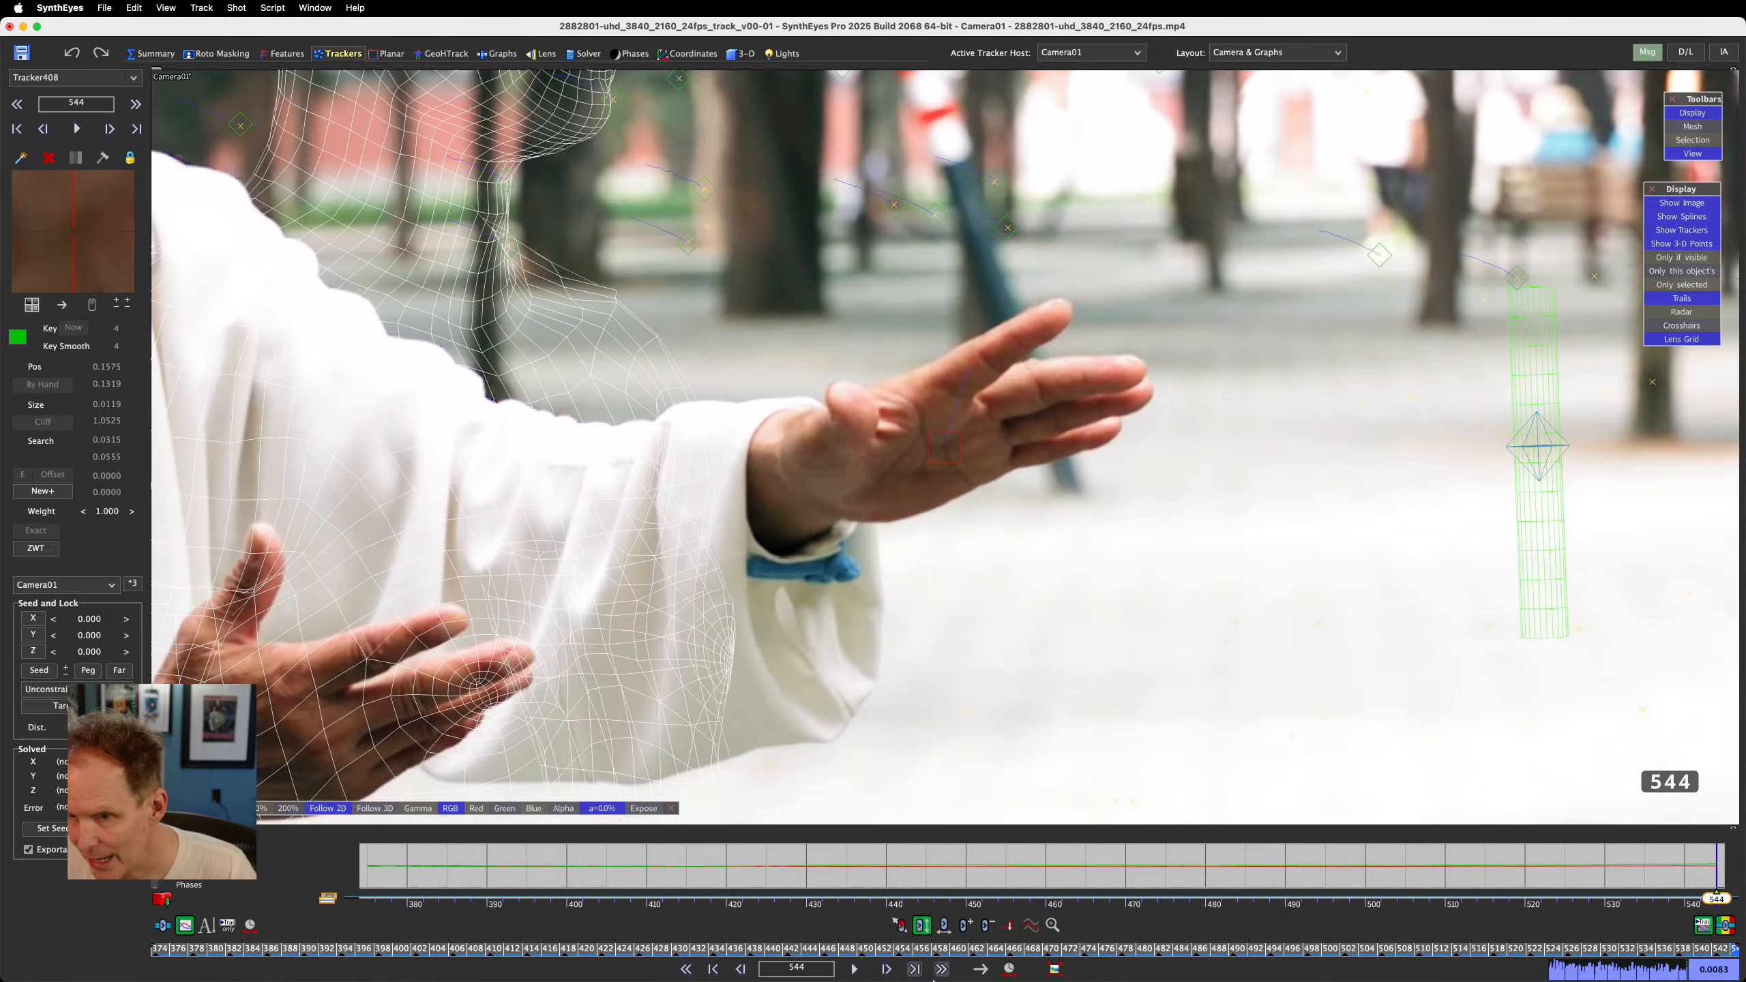
Review the palm track by scrubbing back to frame 374, and switch to the Quad Perspective layout
{"action": "left_click_drag", "start_coordinate": [1198, 957], "coordinate": [521, 952]}
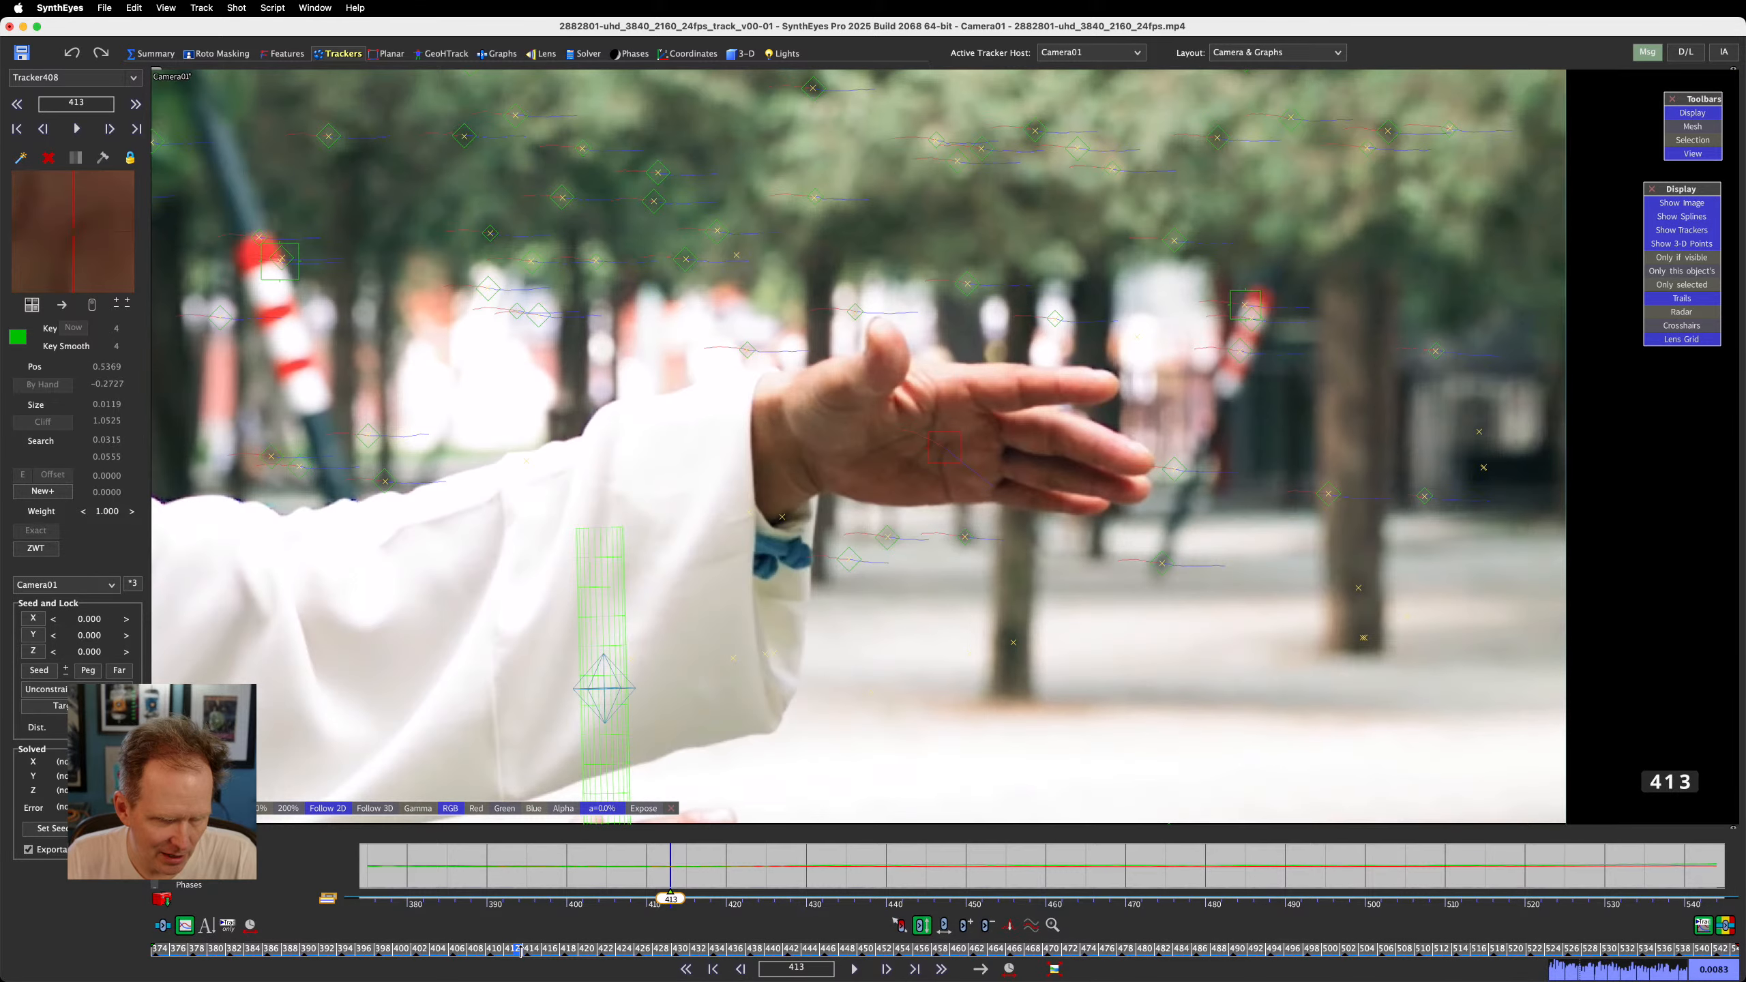
{"action": "left_click_drag", "start_coordinate": [521, 952], "coordinate": [2, 939]}
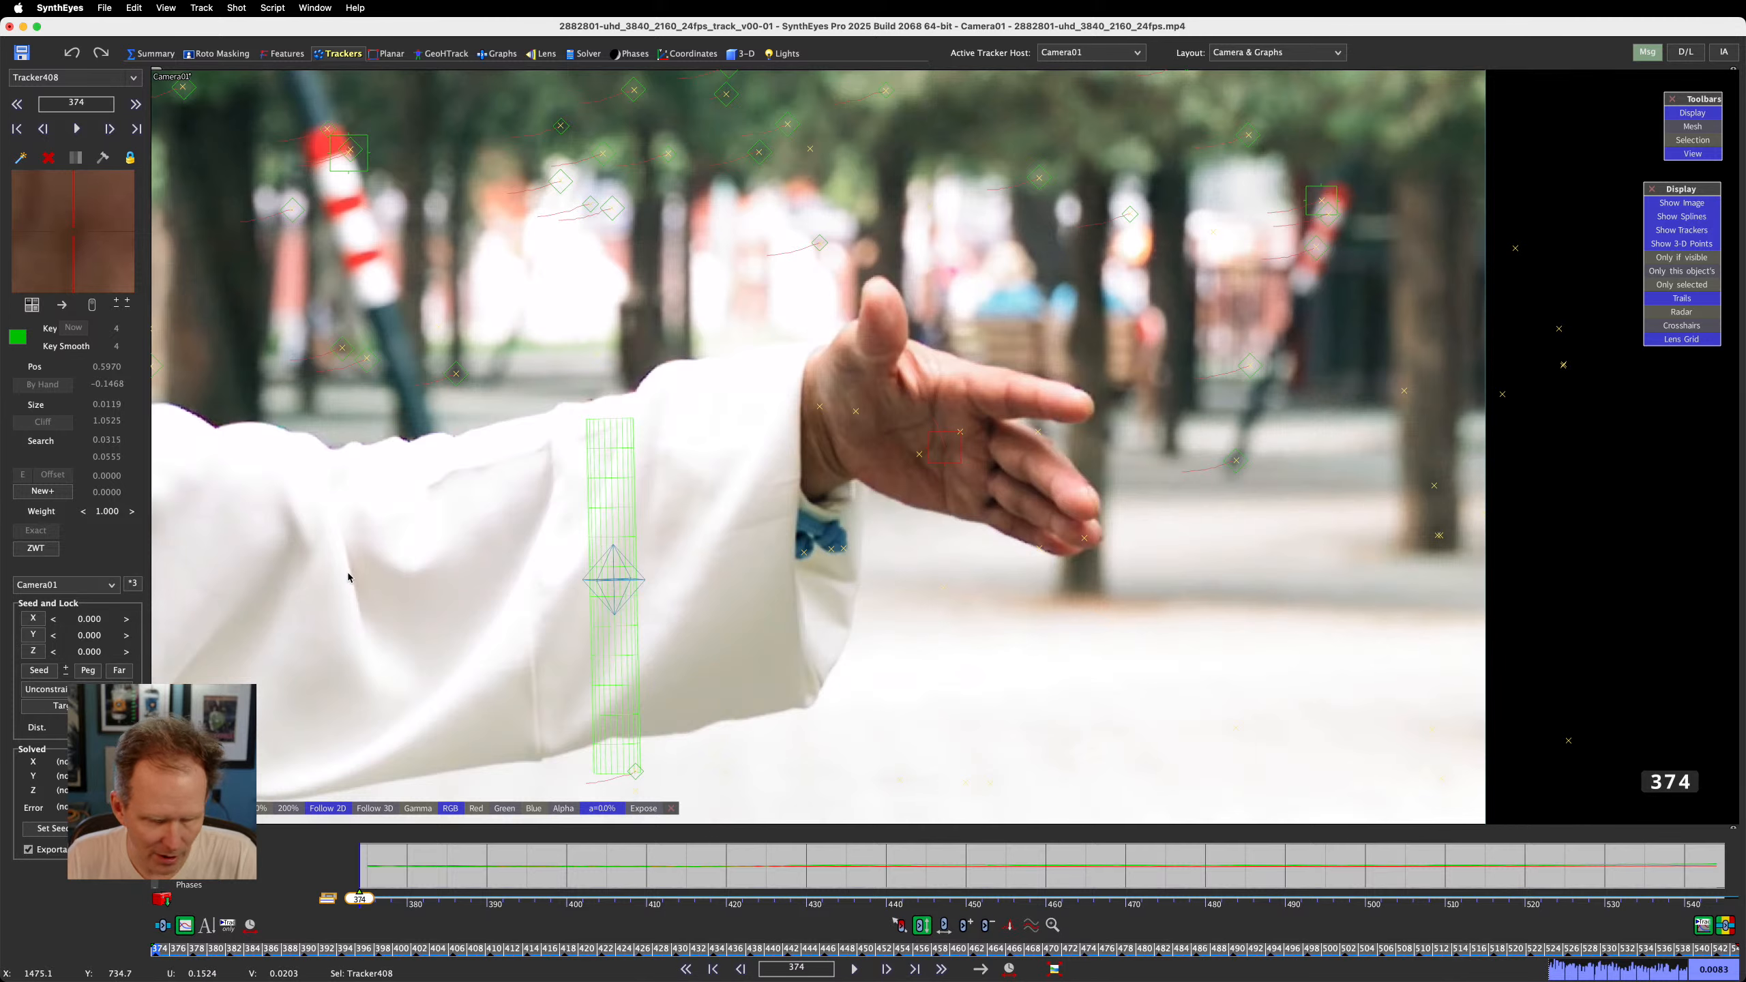
{"action": "key", "text": "4"}
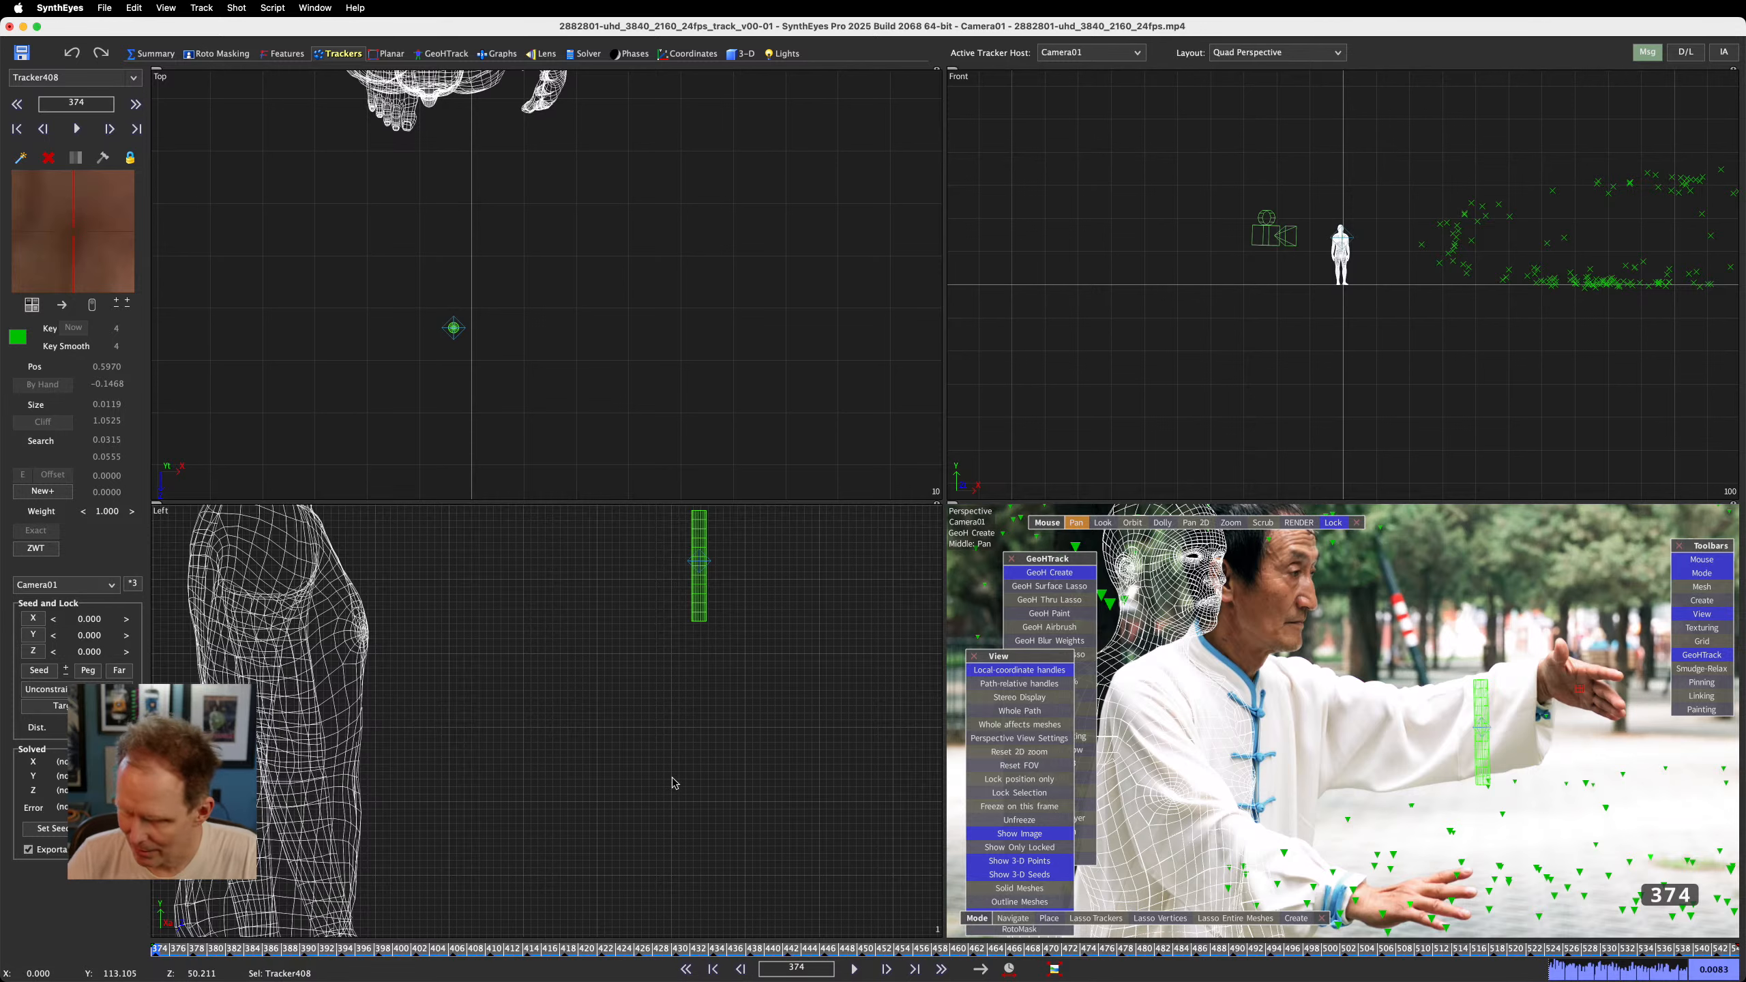
{"action": "left_click", "coordinate": [348, 56]}
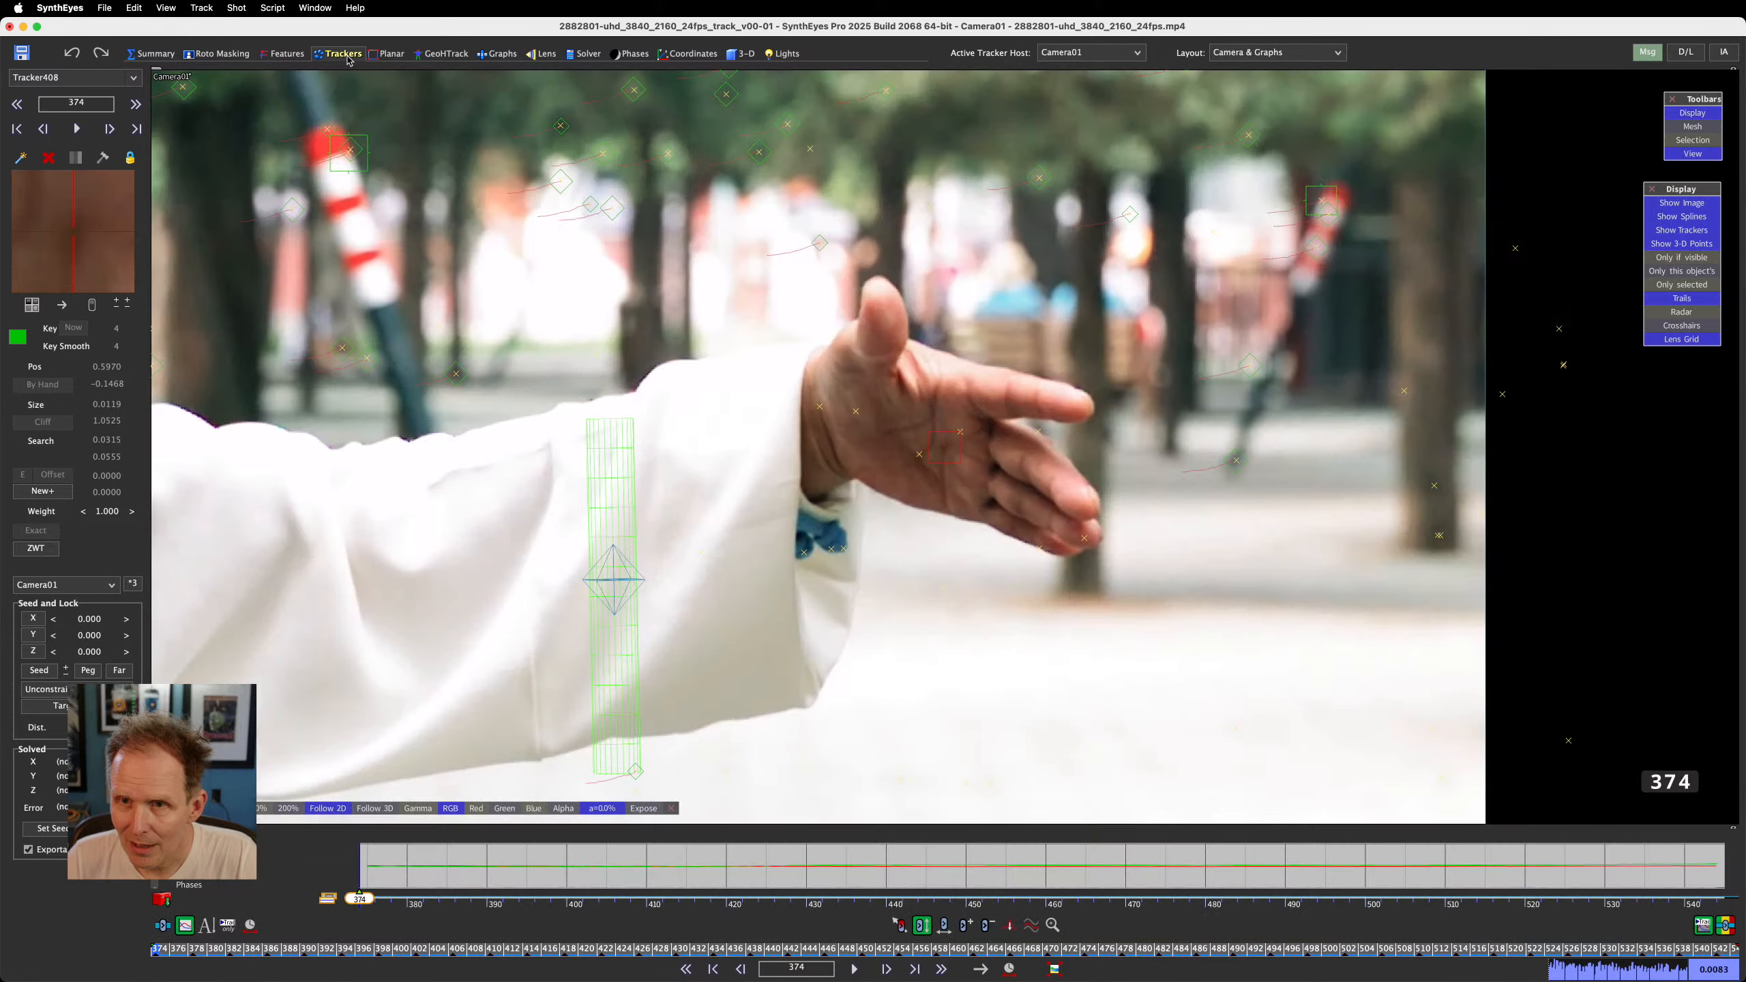
{"action": "key", "text": "4"}
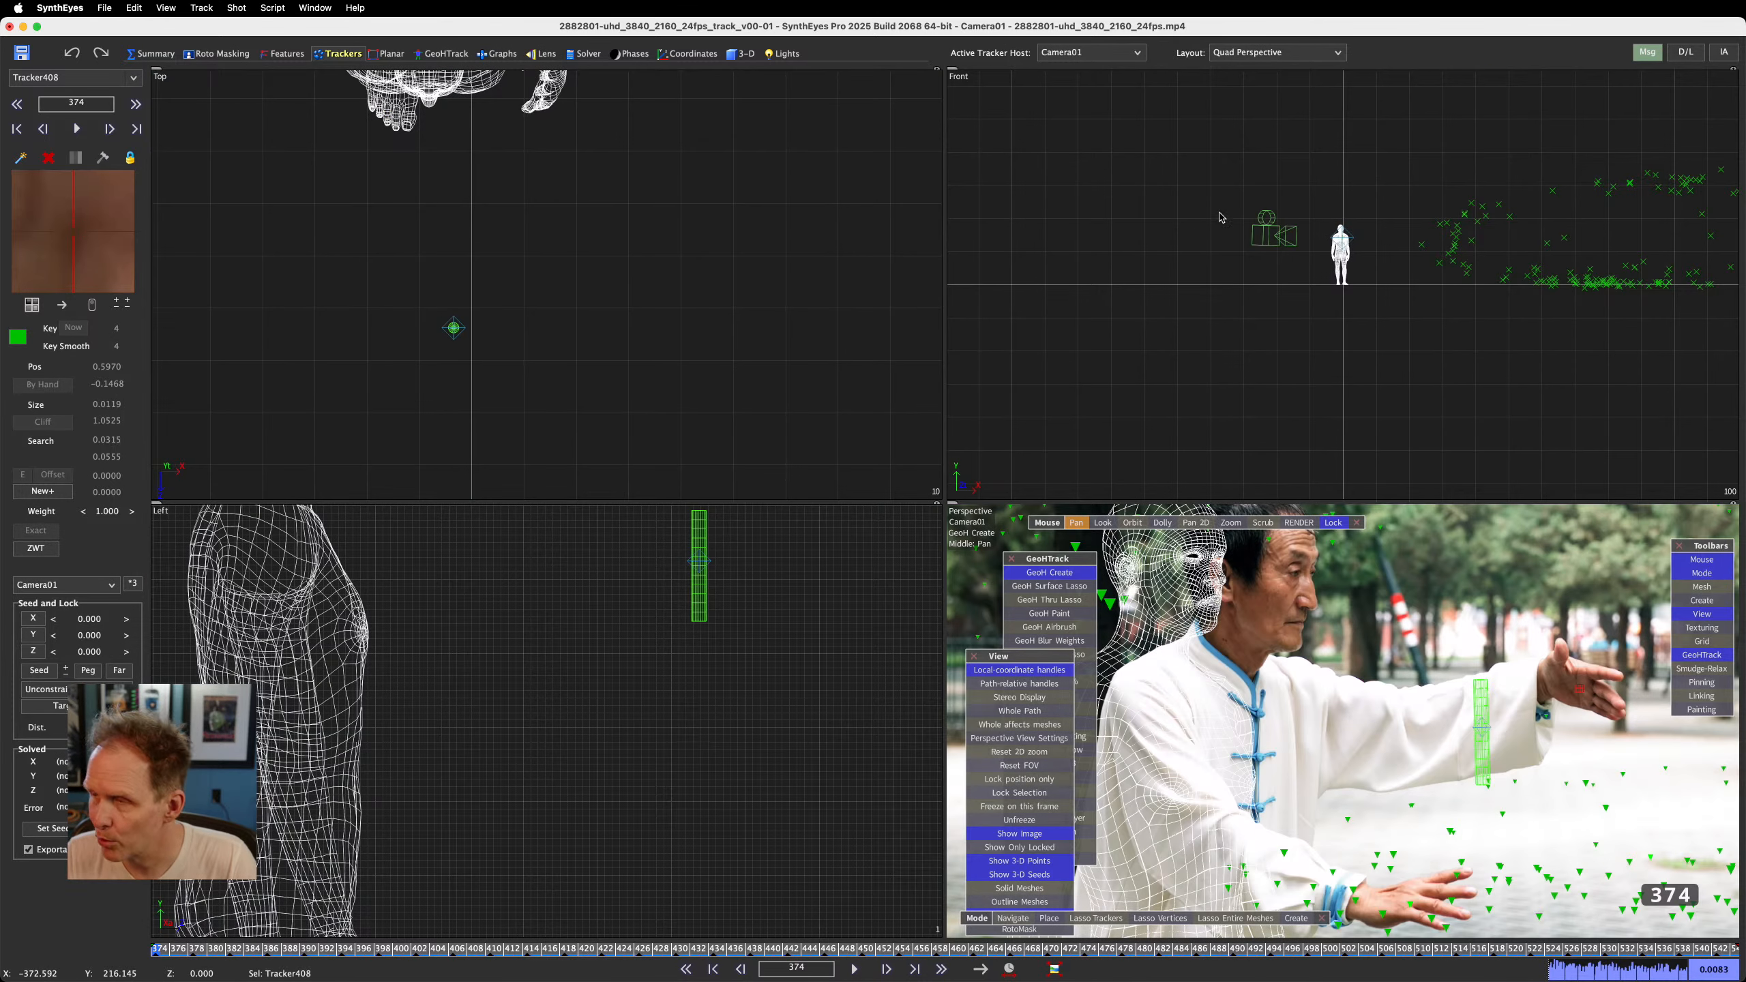
Examine both of the man's hands from frame 374 to 544 in the Trackers room, ending back at frame 374
{"action": "left_click", "coordinate": [345, 56]}
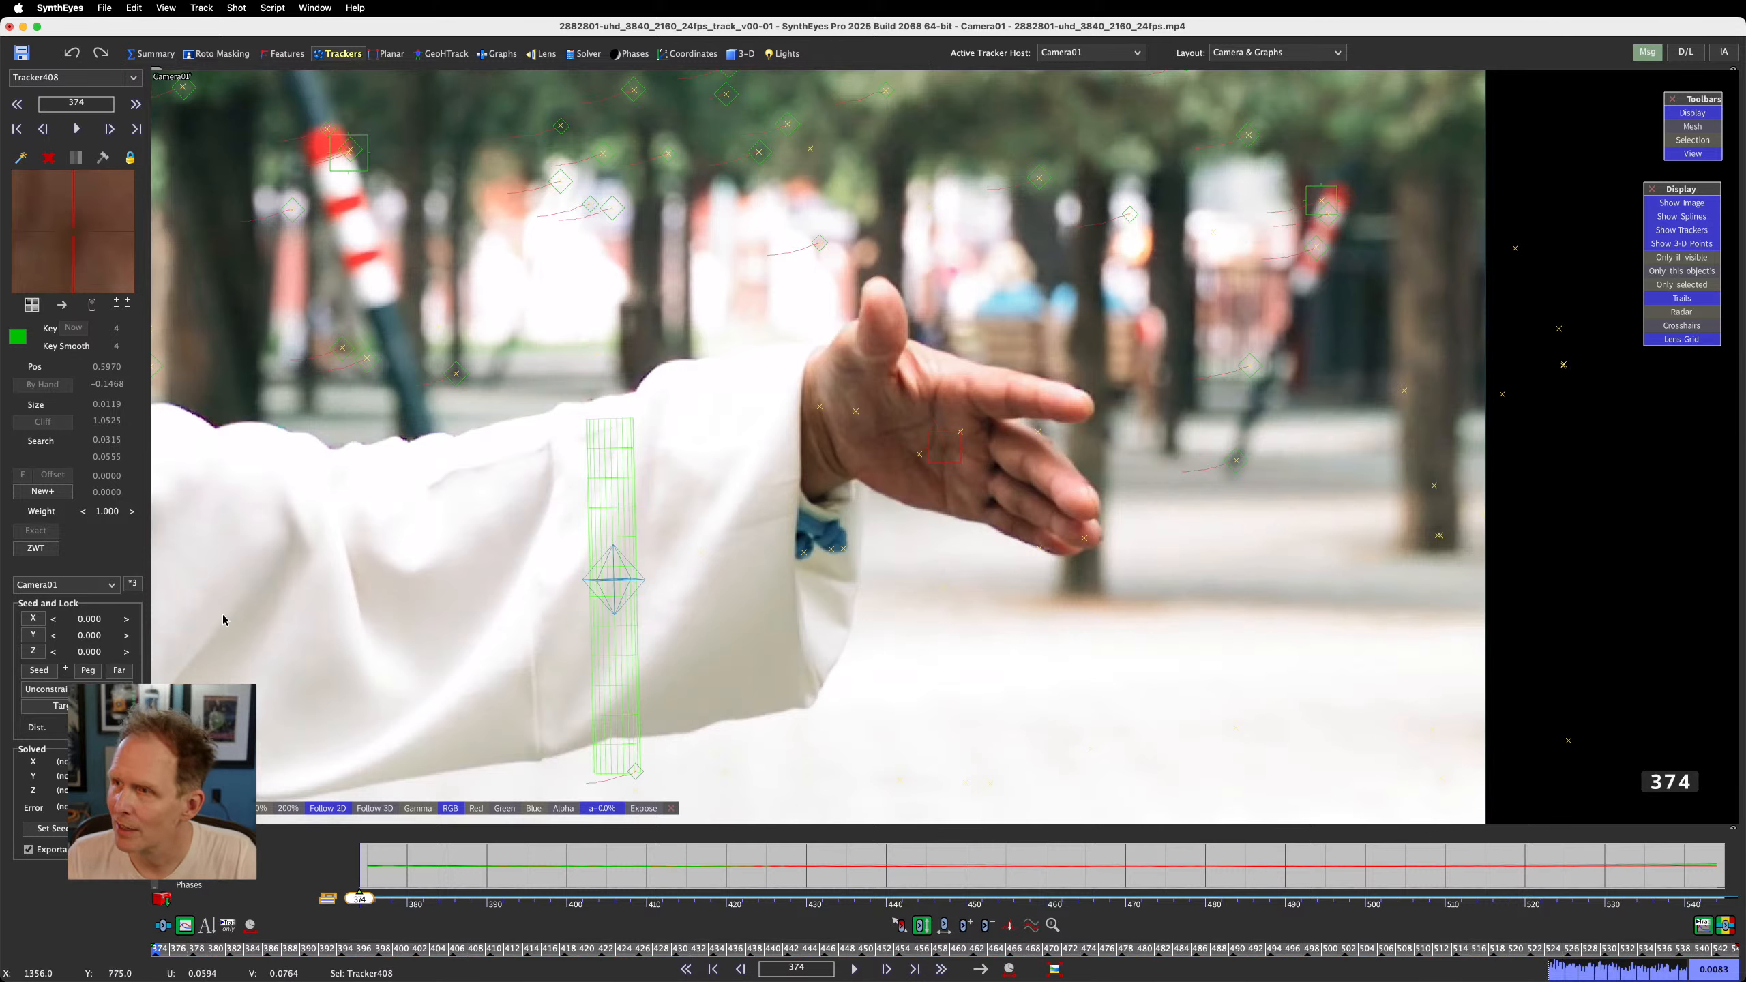
{"action": "left_click_drag", "start_coordinate": [178, 952], "coordinate": [112, 957]}
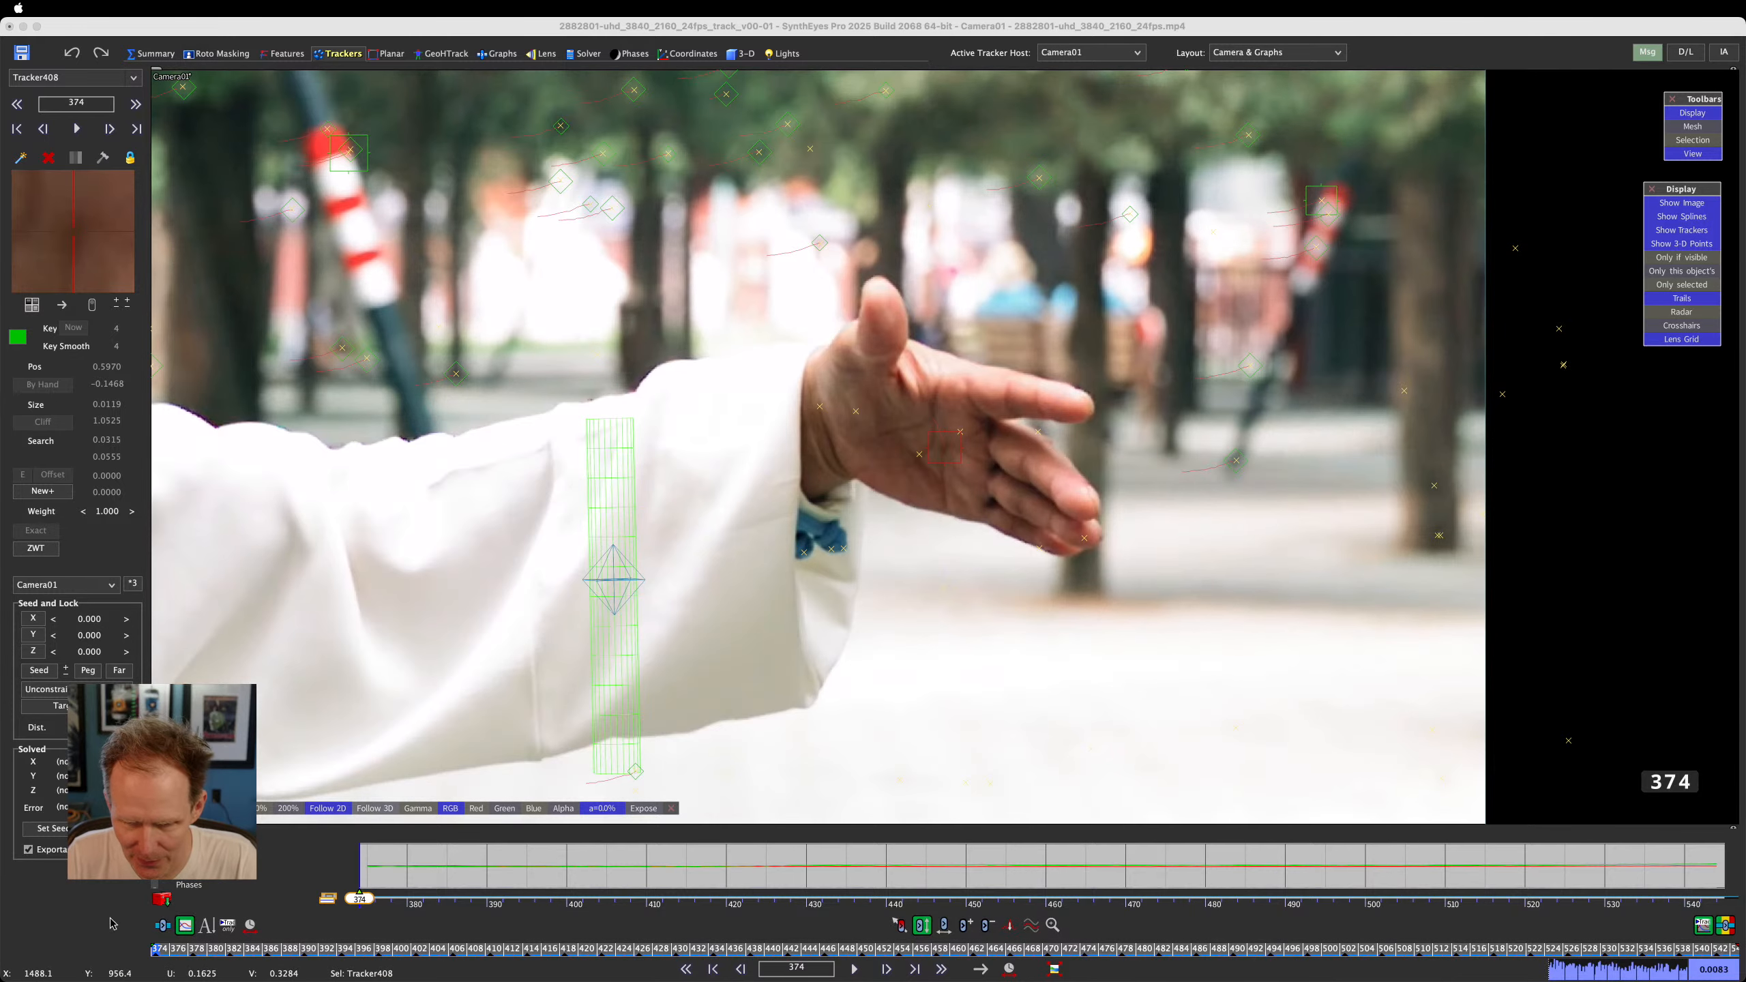
{"action": "left_click_drag", "start_coordinate": [223, 954], "coordinate": [1735, 949]}
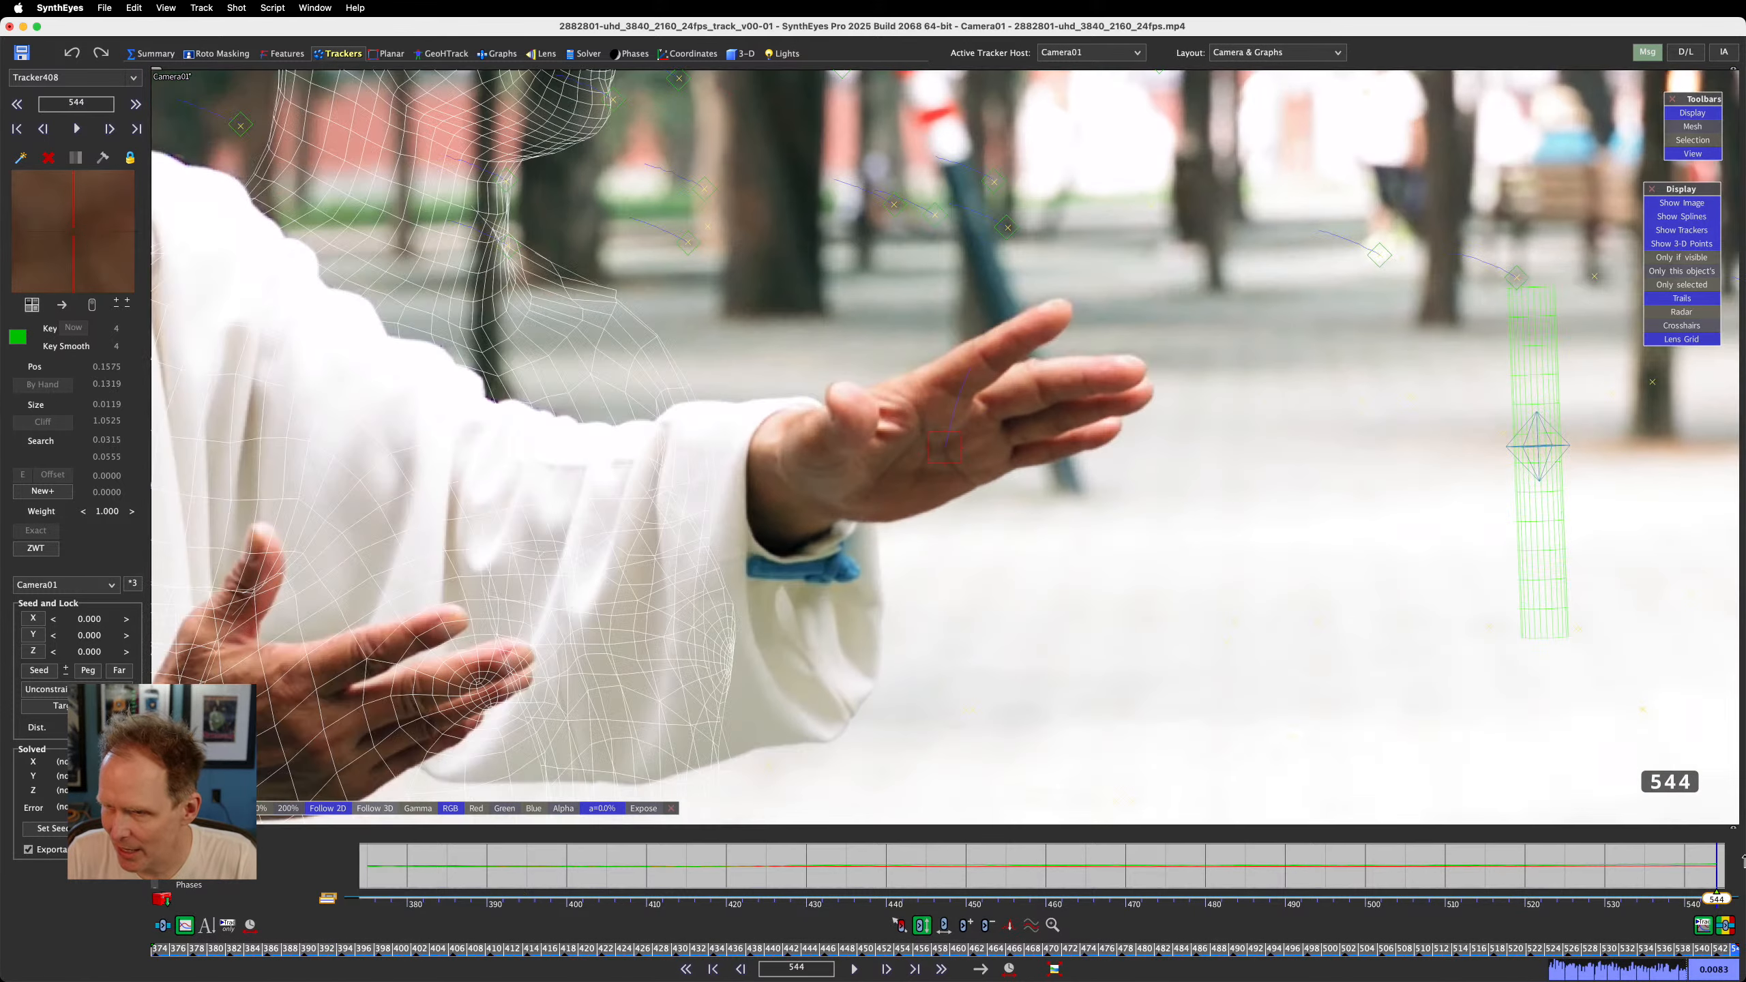
{"action": "scroll", "coordinate": [1275, 471], "scroll_direction": "down", "scroll_amount": 3}
{"action": "scroll", "coordinate": [1274, 471], "scroll_direction": "down", "scroll_amount": 3}
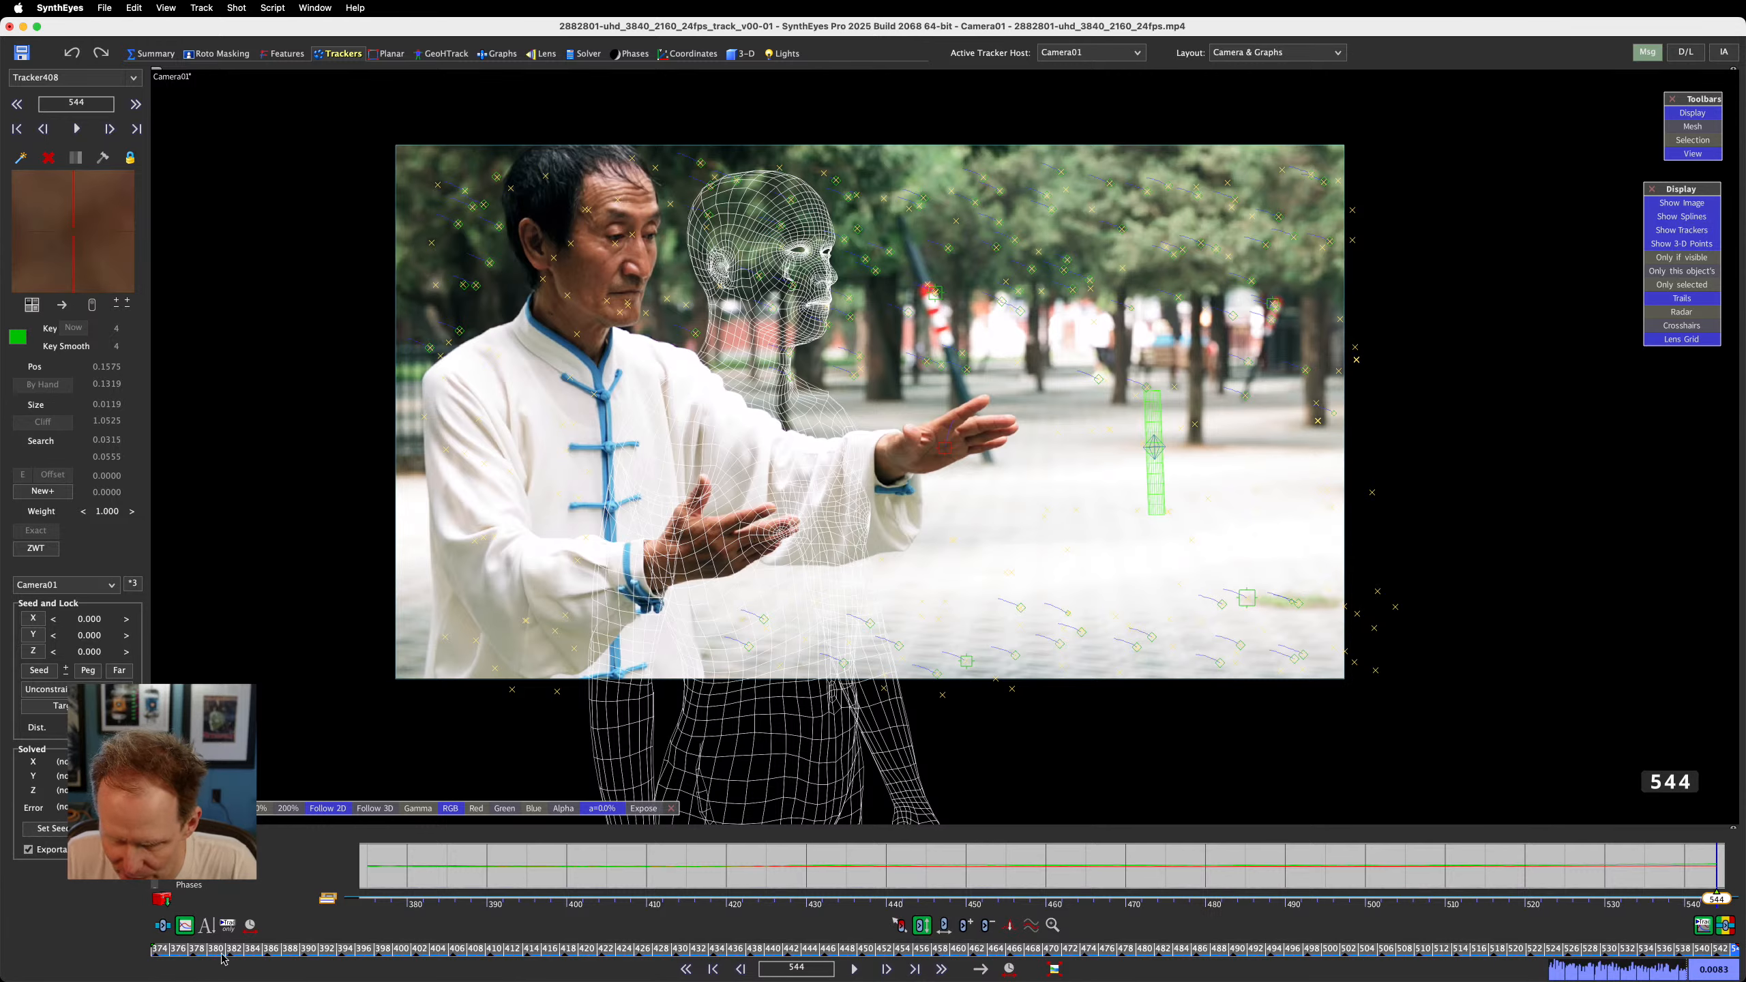
{"action": "left_click_drag", "start_coordinate": [223, 958], "coordinate": [30, 951]}
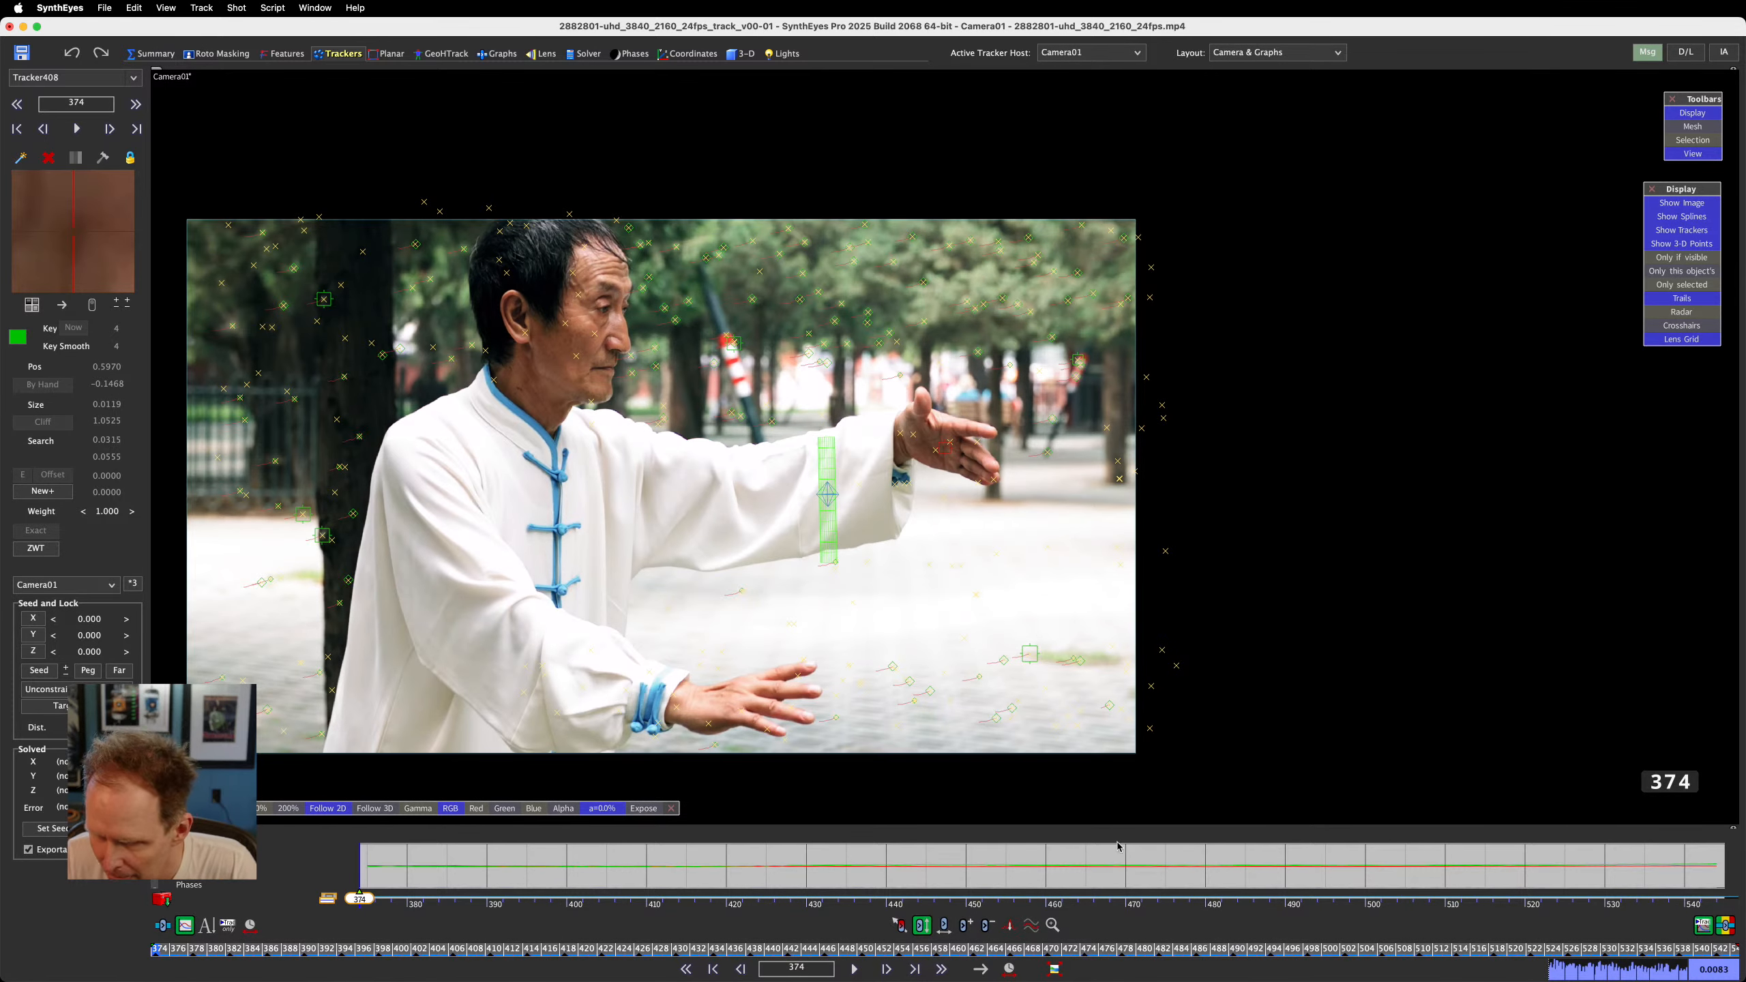
{"action": "left_click_drag", "start_coordinate": [168, 952], "coordinate": [3, 852]}
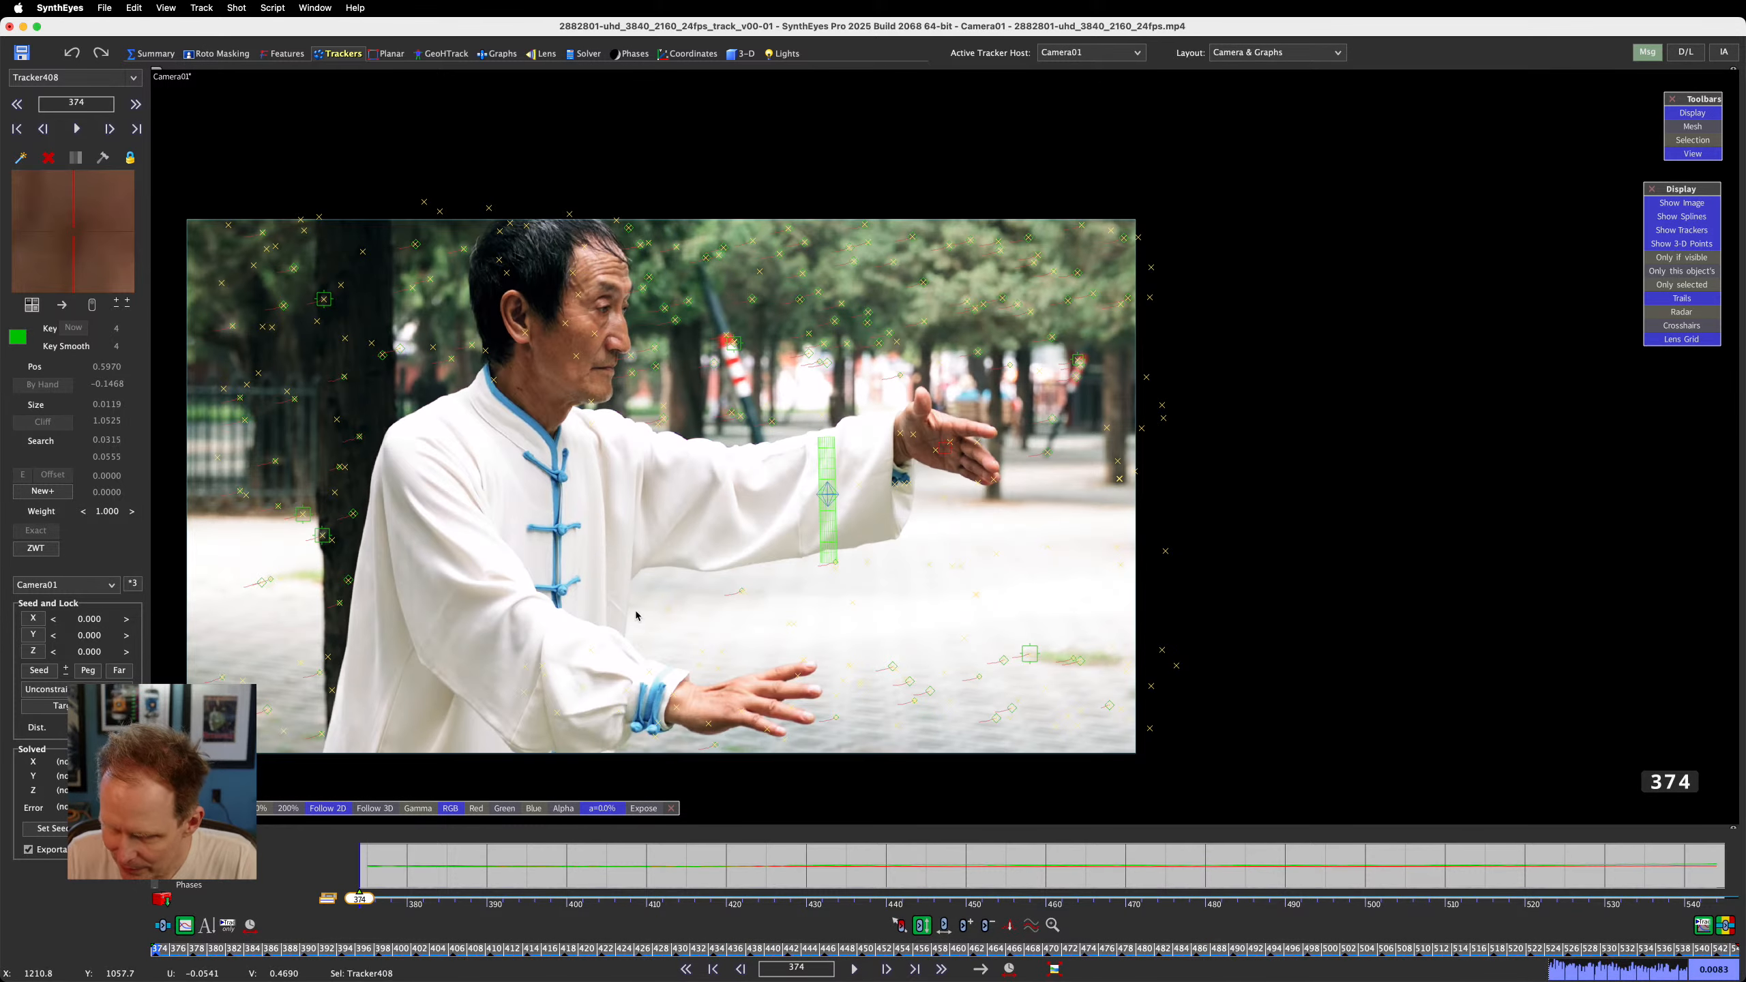
Add a tracker on the back of the man's lower hand at frame 374, with pattern size about 0.012 and search area about 0.032 by 0.056
{"action": "left_click", "coordinate": [729, 690]}
{"action": "scroll", "coordinate": [822, 558], "scroll_direction": "up", "scroll_amount": 5}
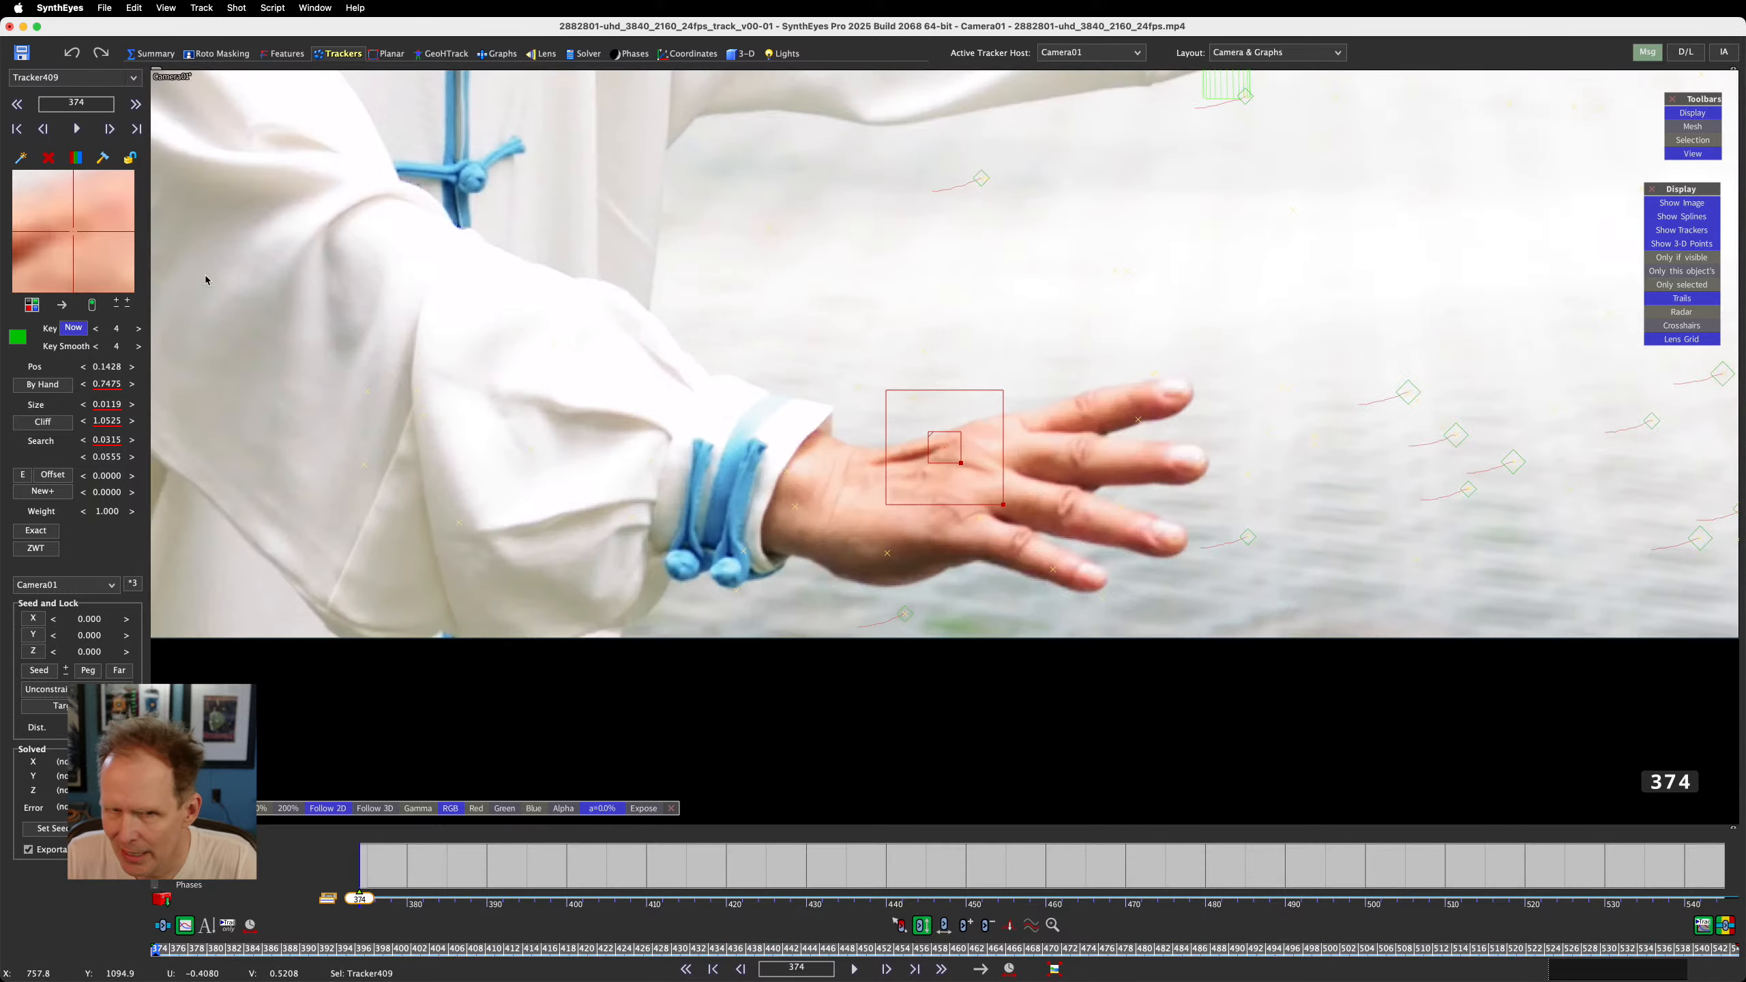
{"action": "left_click_drag", "start_coordinate": [96, 245], "coordinate": [75, 235]}
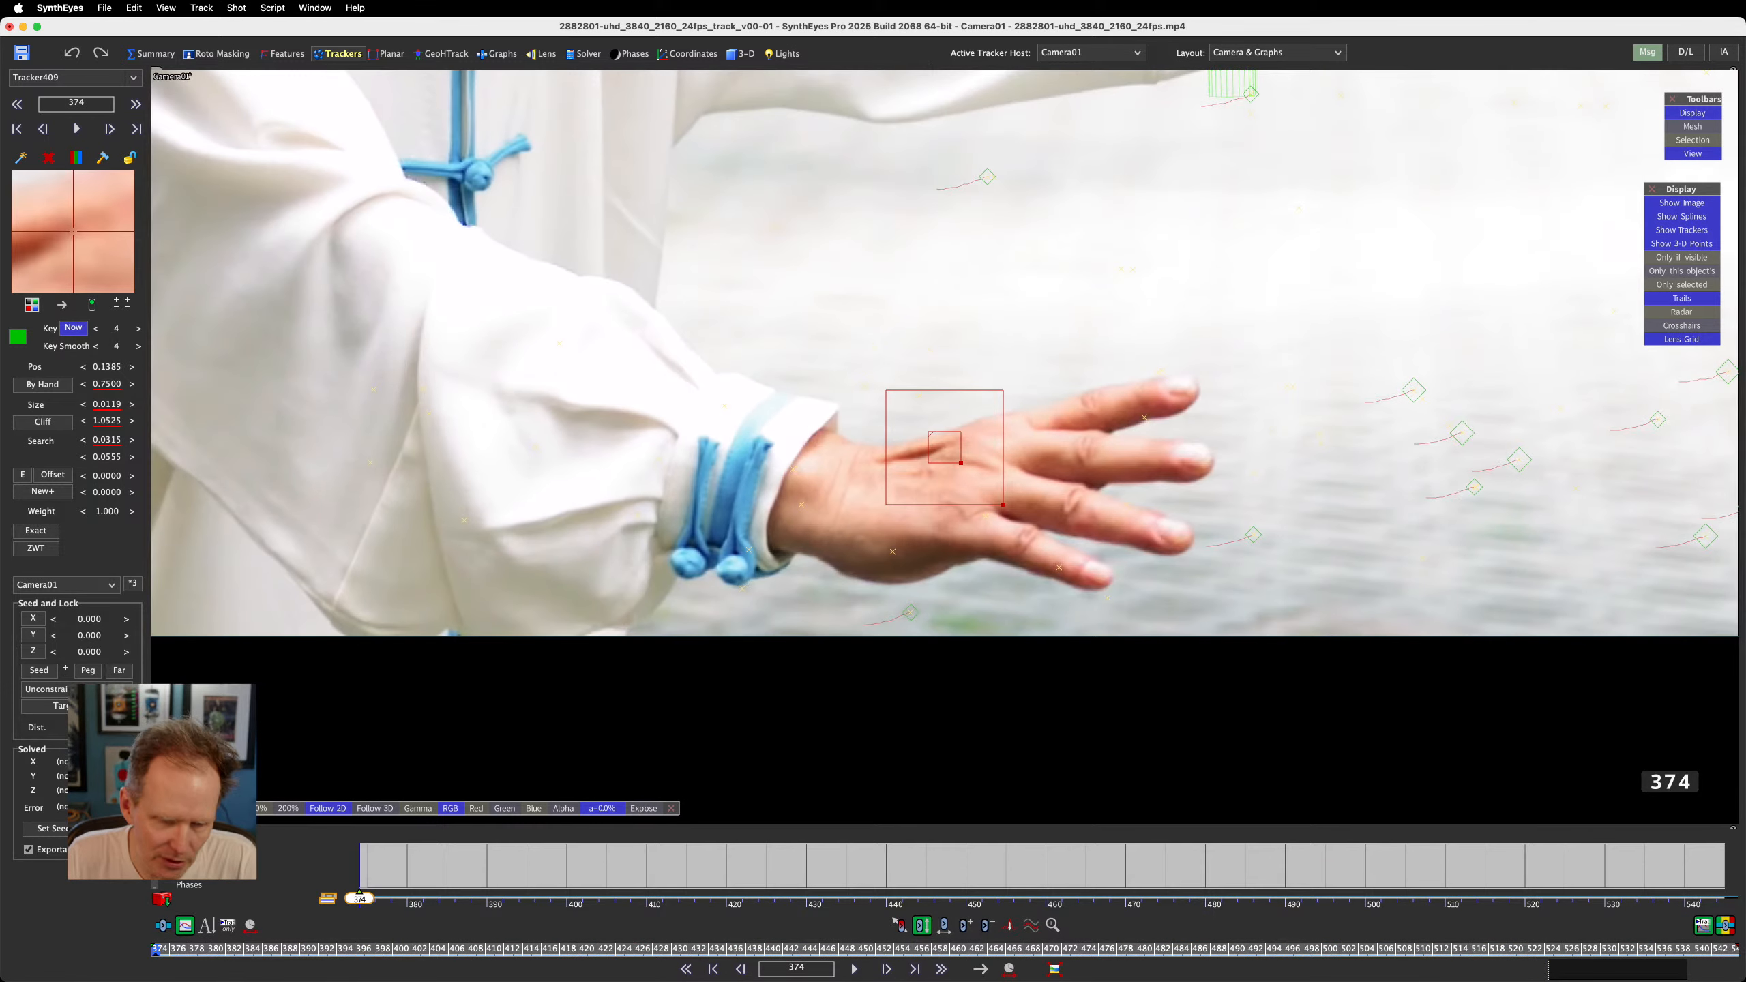
Track the lower hand's tracker through frame 544 and lock it
{"action": "key", "text": "space"}
{"action": "key", "text": "space"}
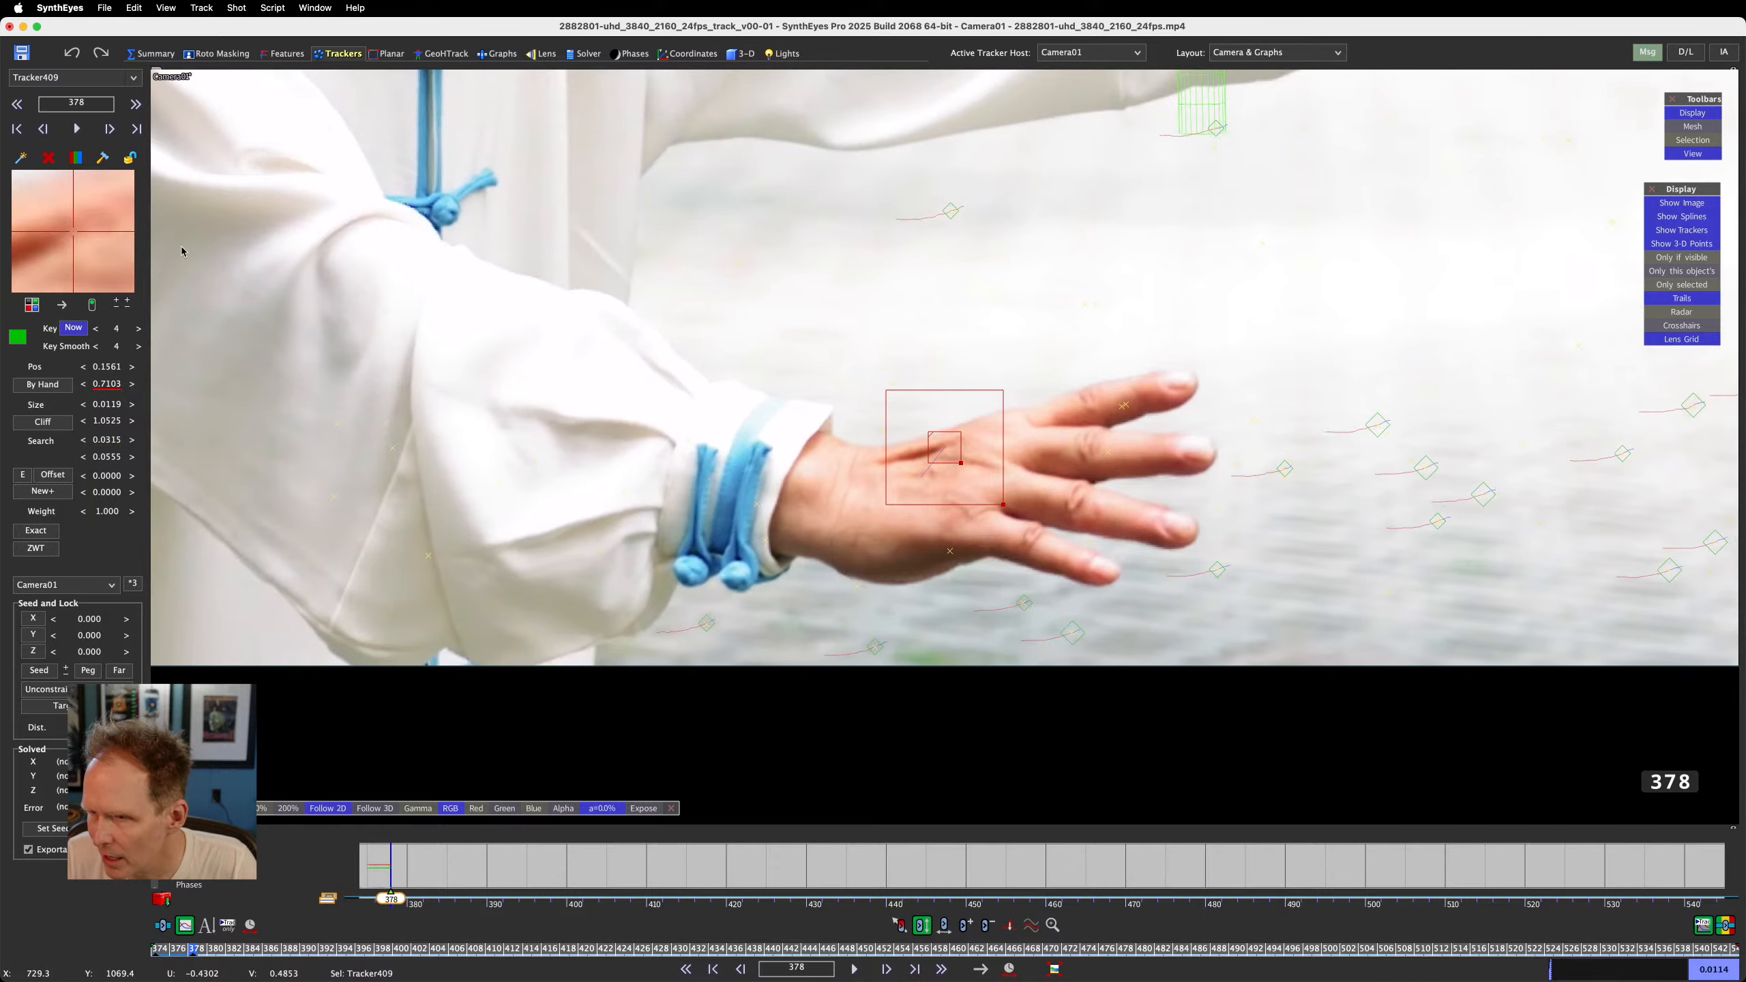
{"action": "key", "text": "space"}
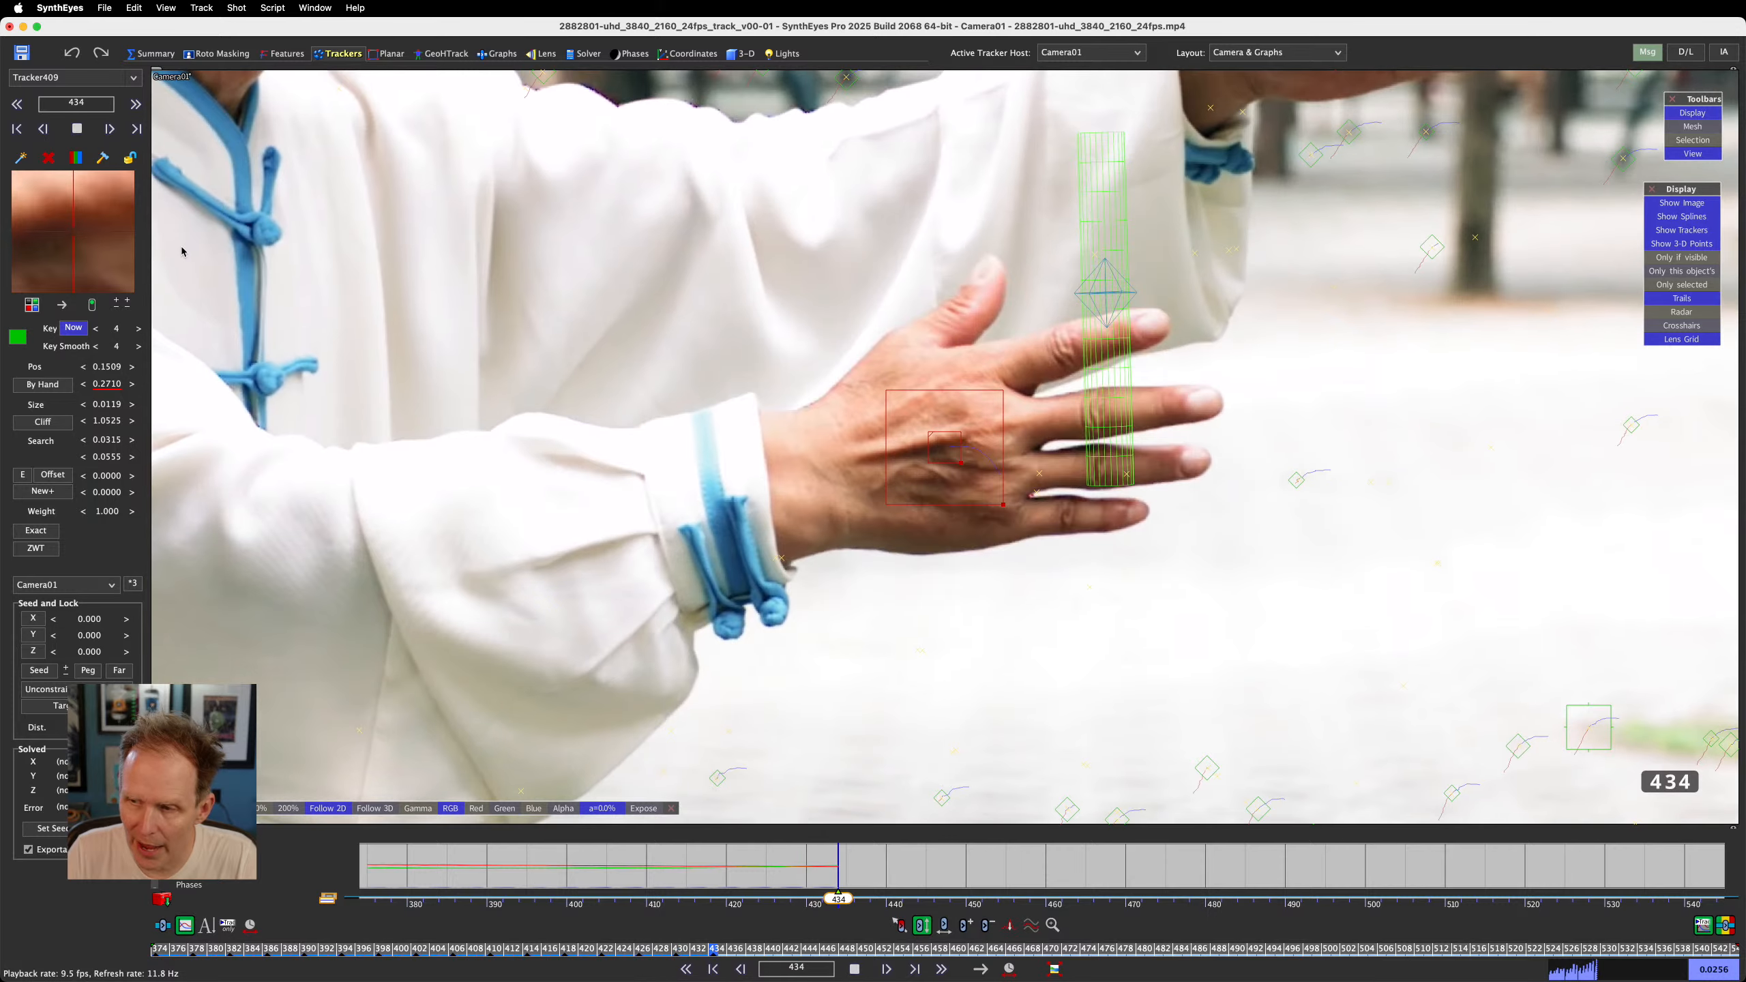
{"action": "key", "text": "space"}
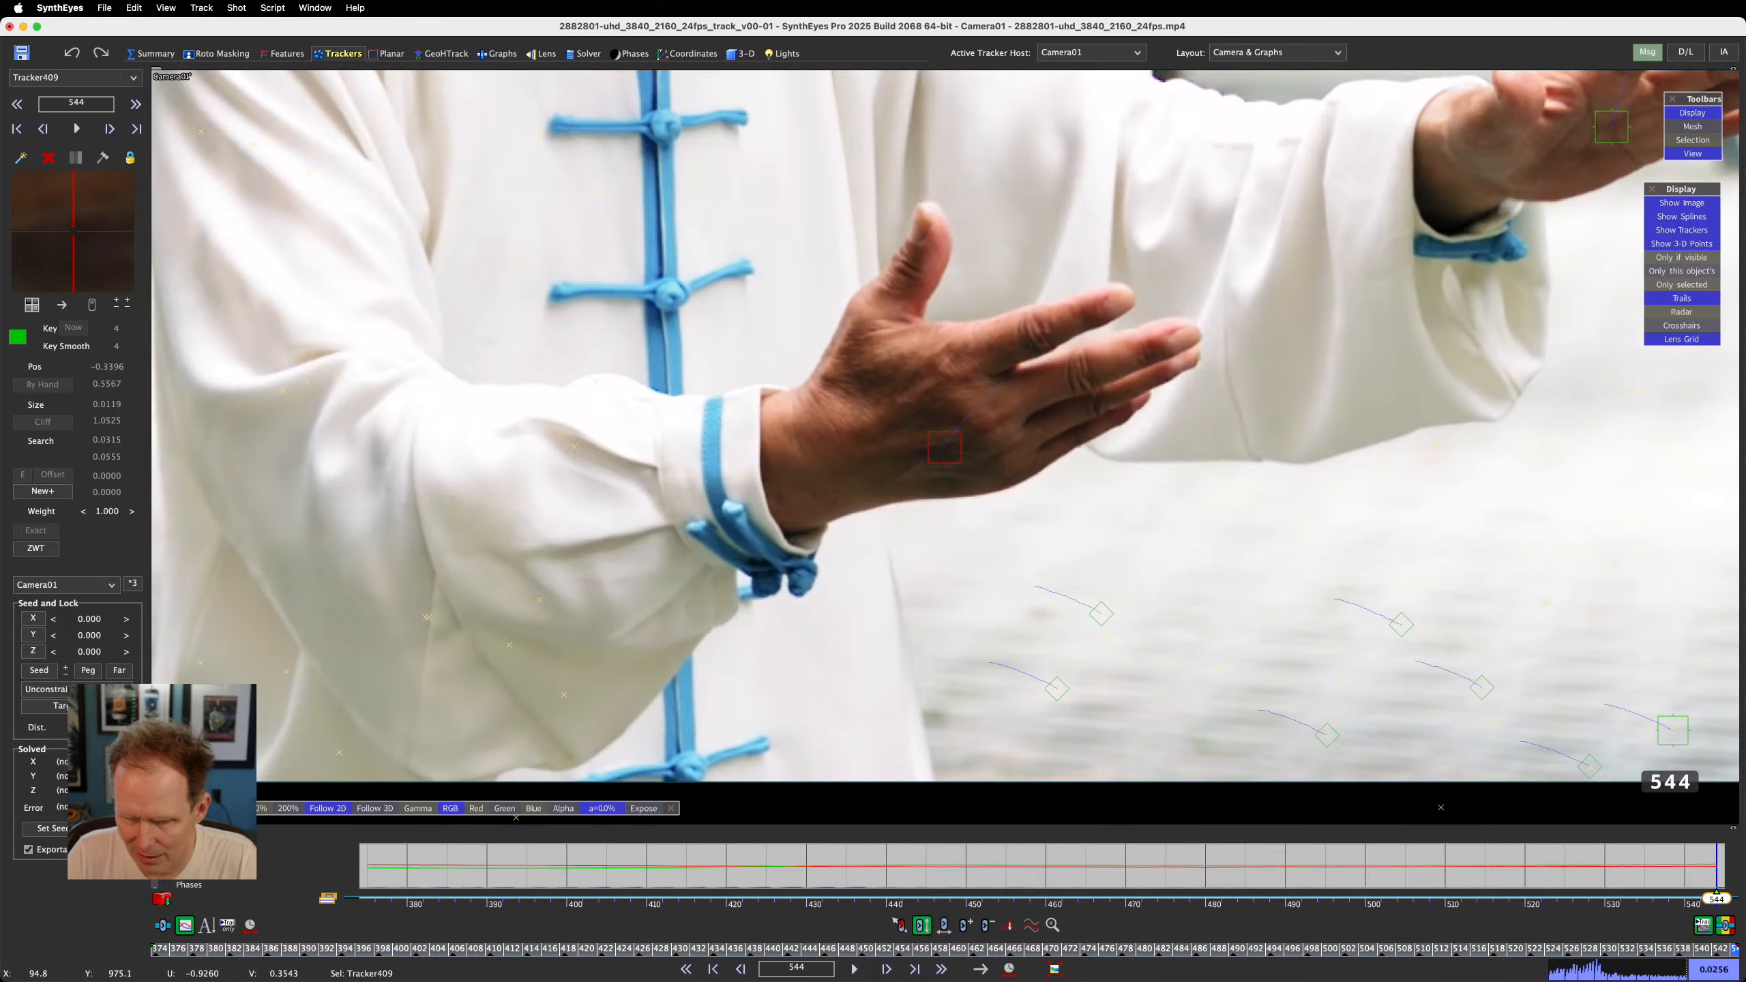
Review the lower hand's track across the shot, ending at frame 374
{"action": "left_click_drag", "start_coordinate": [235, 953], "coordinate": [1738, 952]}
{"action": "scroll", "coordinate": [1176, 426], "scroll_direction": "down", "scroll_amount": 3}
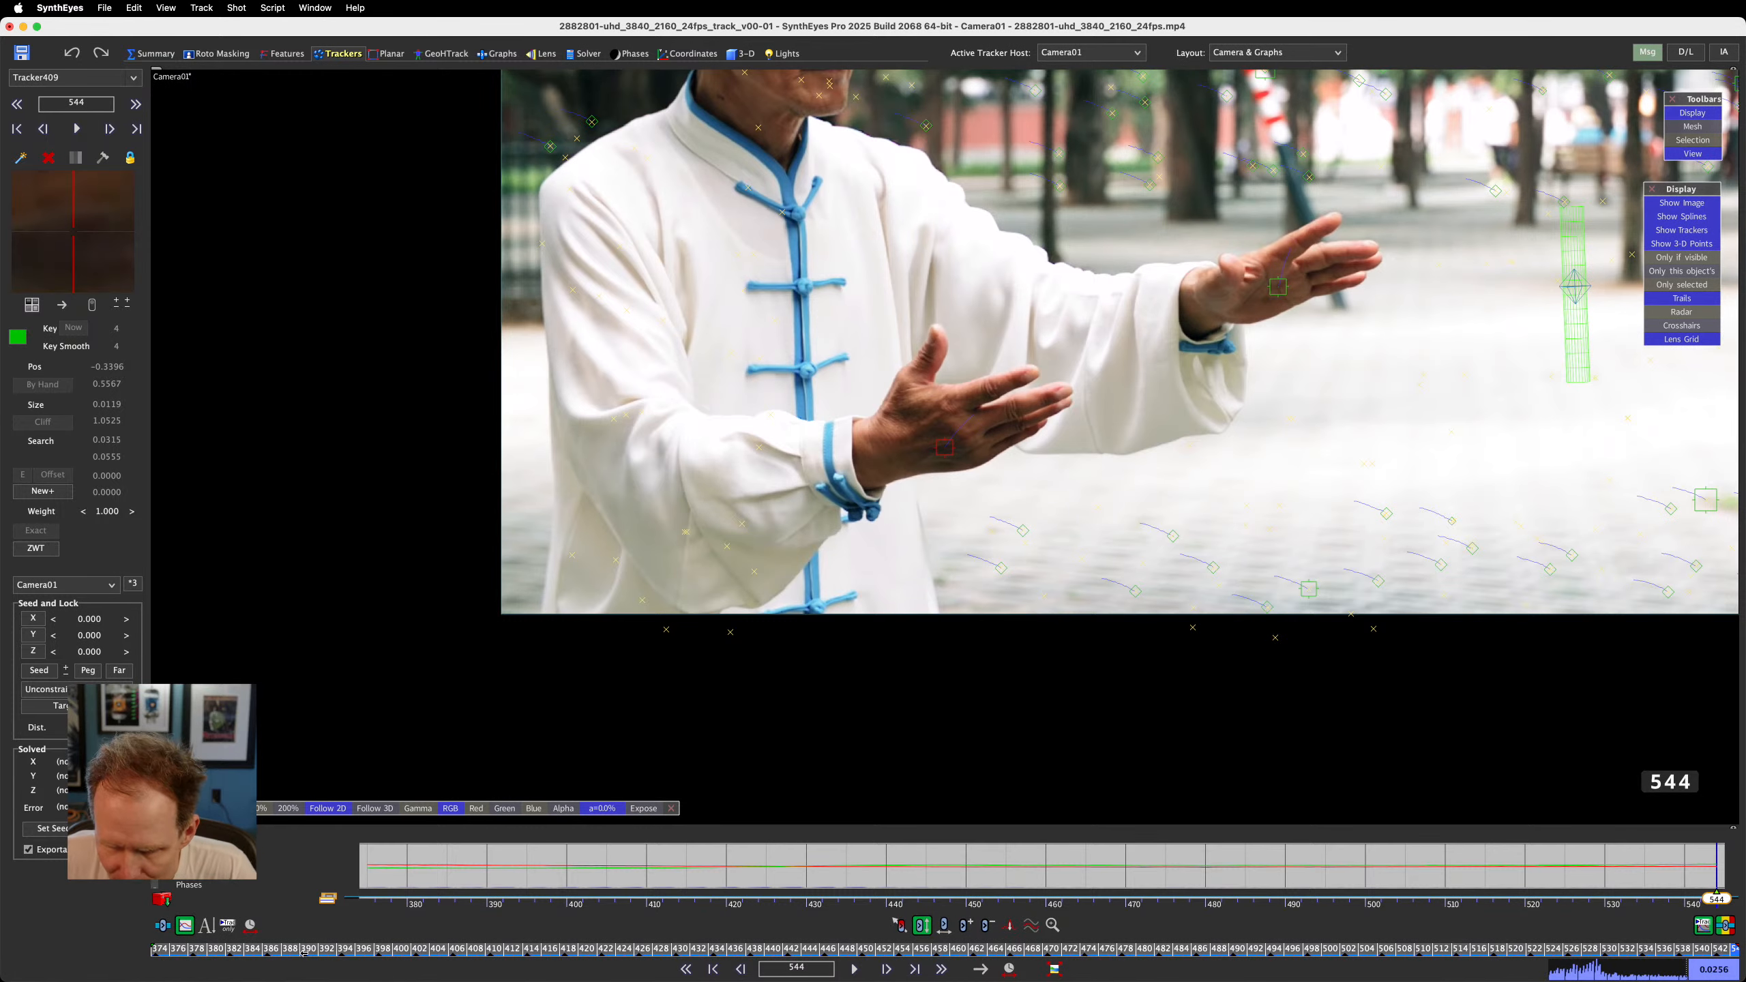
{"action": "left_click_drag", "start_coordinate": [303, 954], "coordinate": [156, 963]}
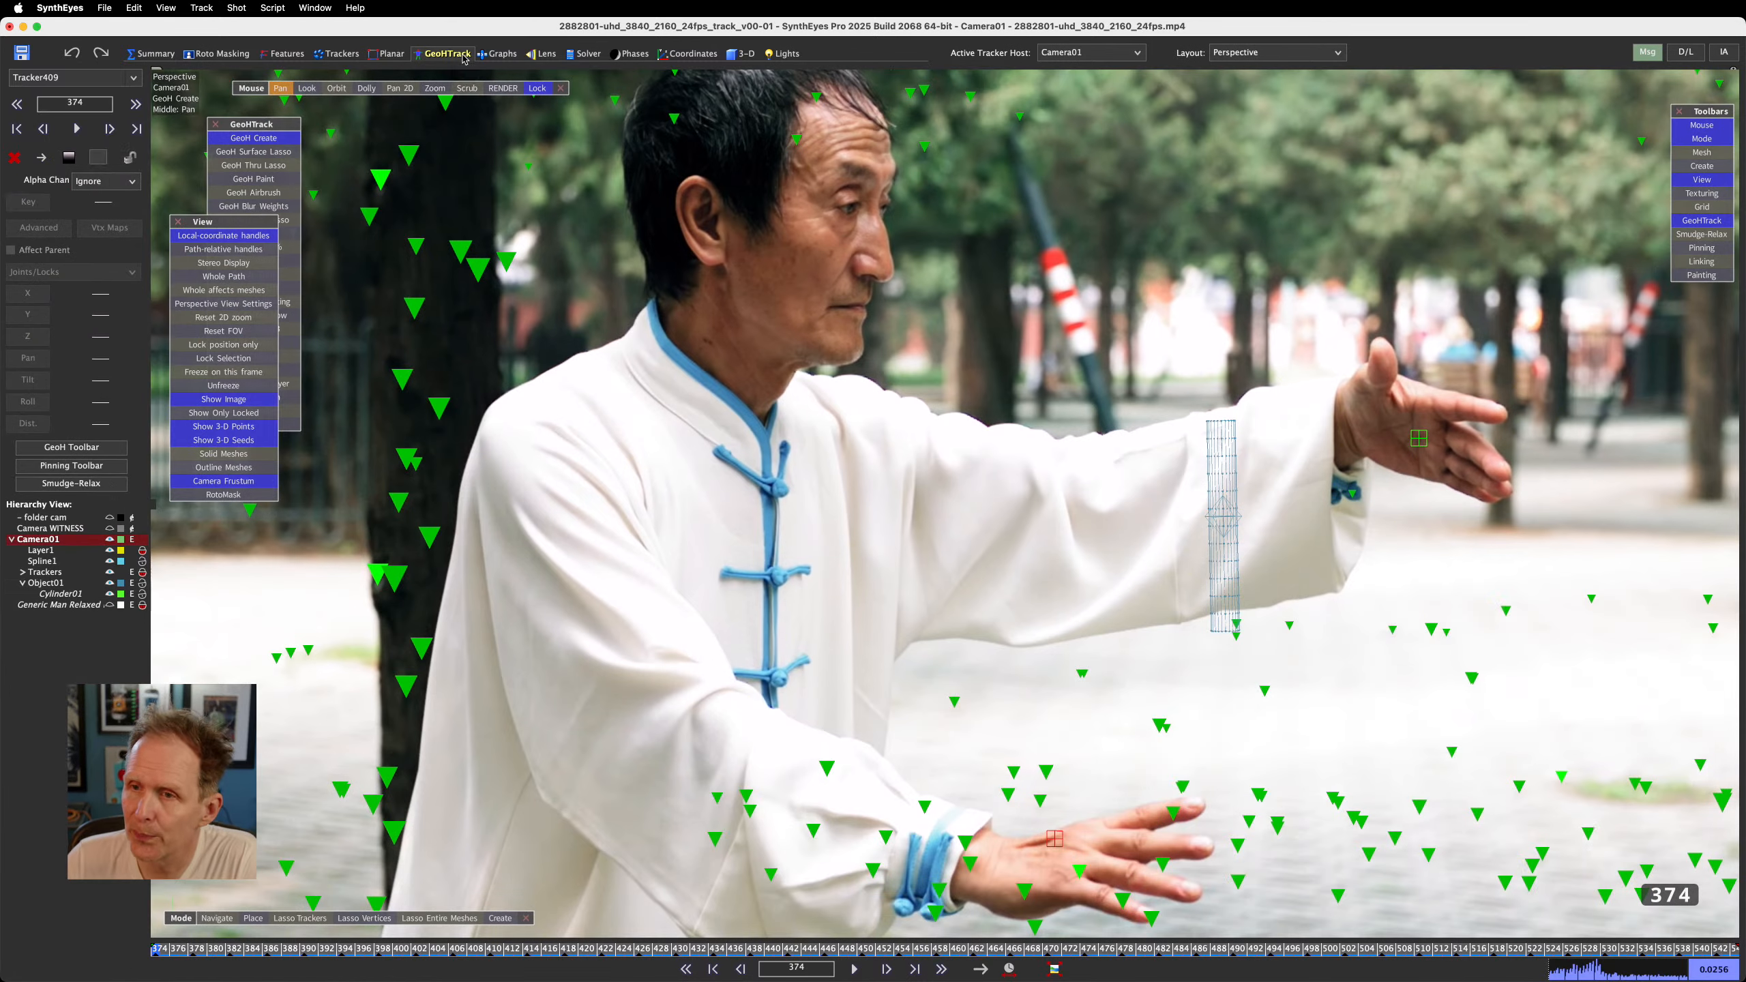
In the GeoHTrack room, select the outstretched palm's tracker and place it on the upper end of the cylinder mesh
{"action": "left_click", "coordinate": [440, 53]}
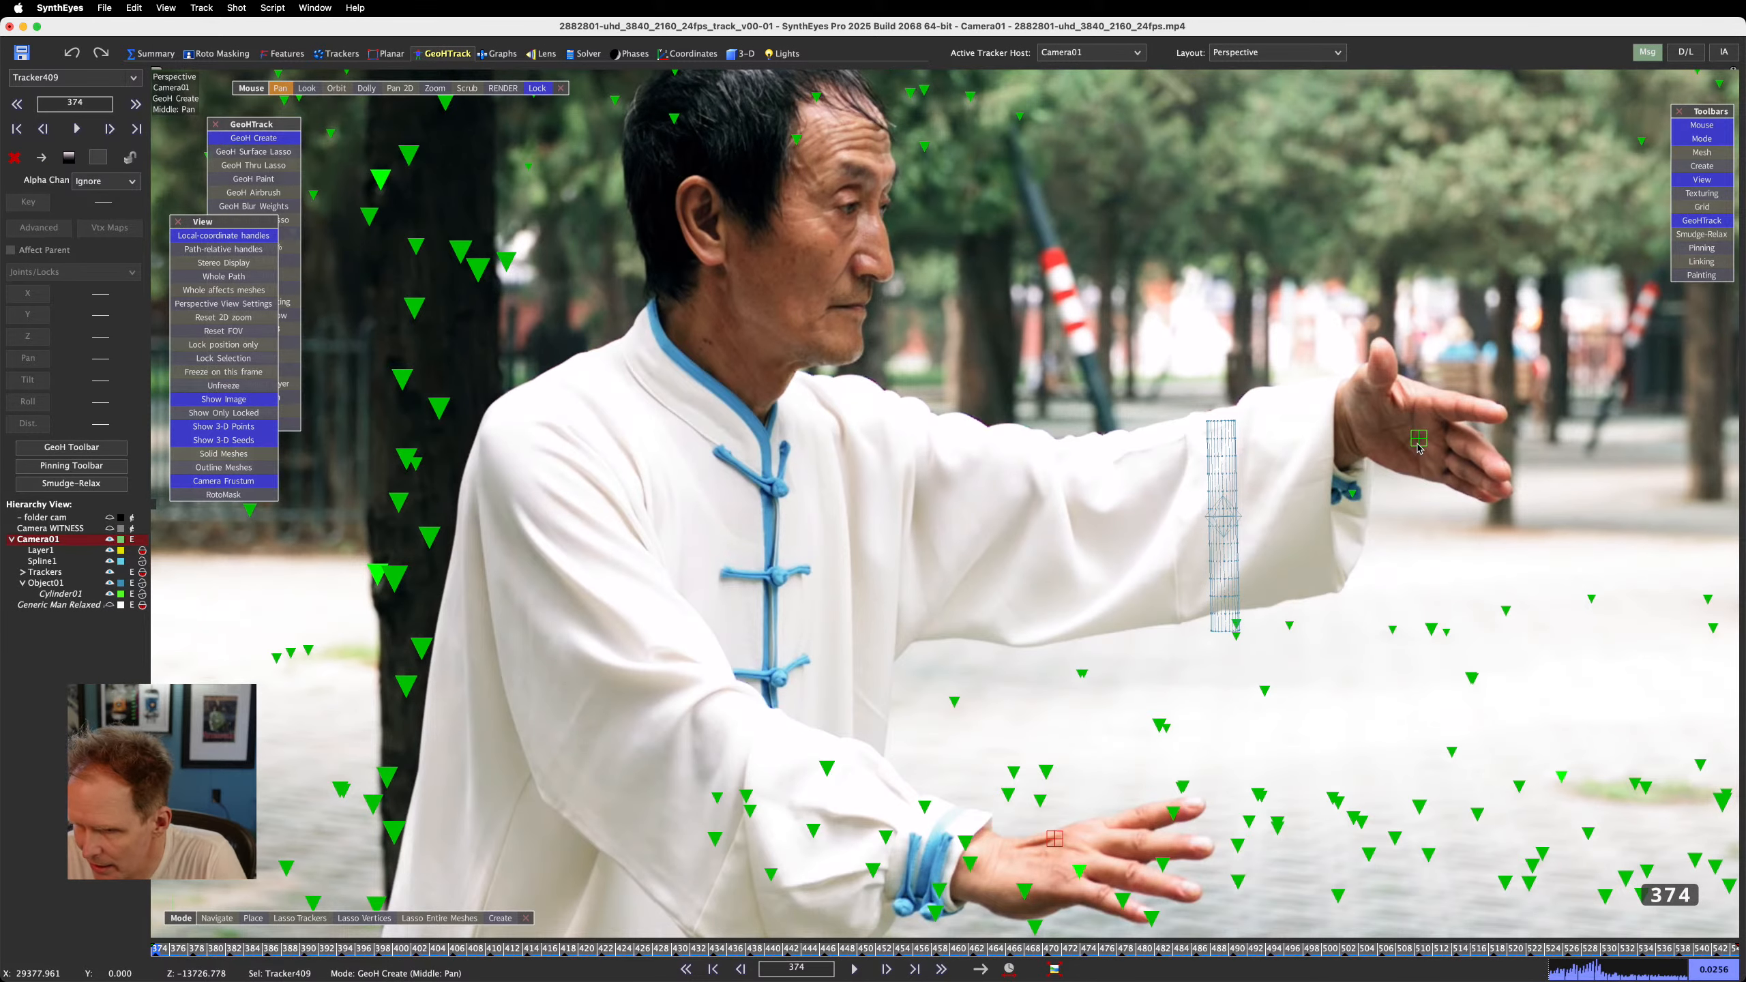
{"action": "mouse_move", "coordinate": [1418, 446]}
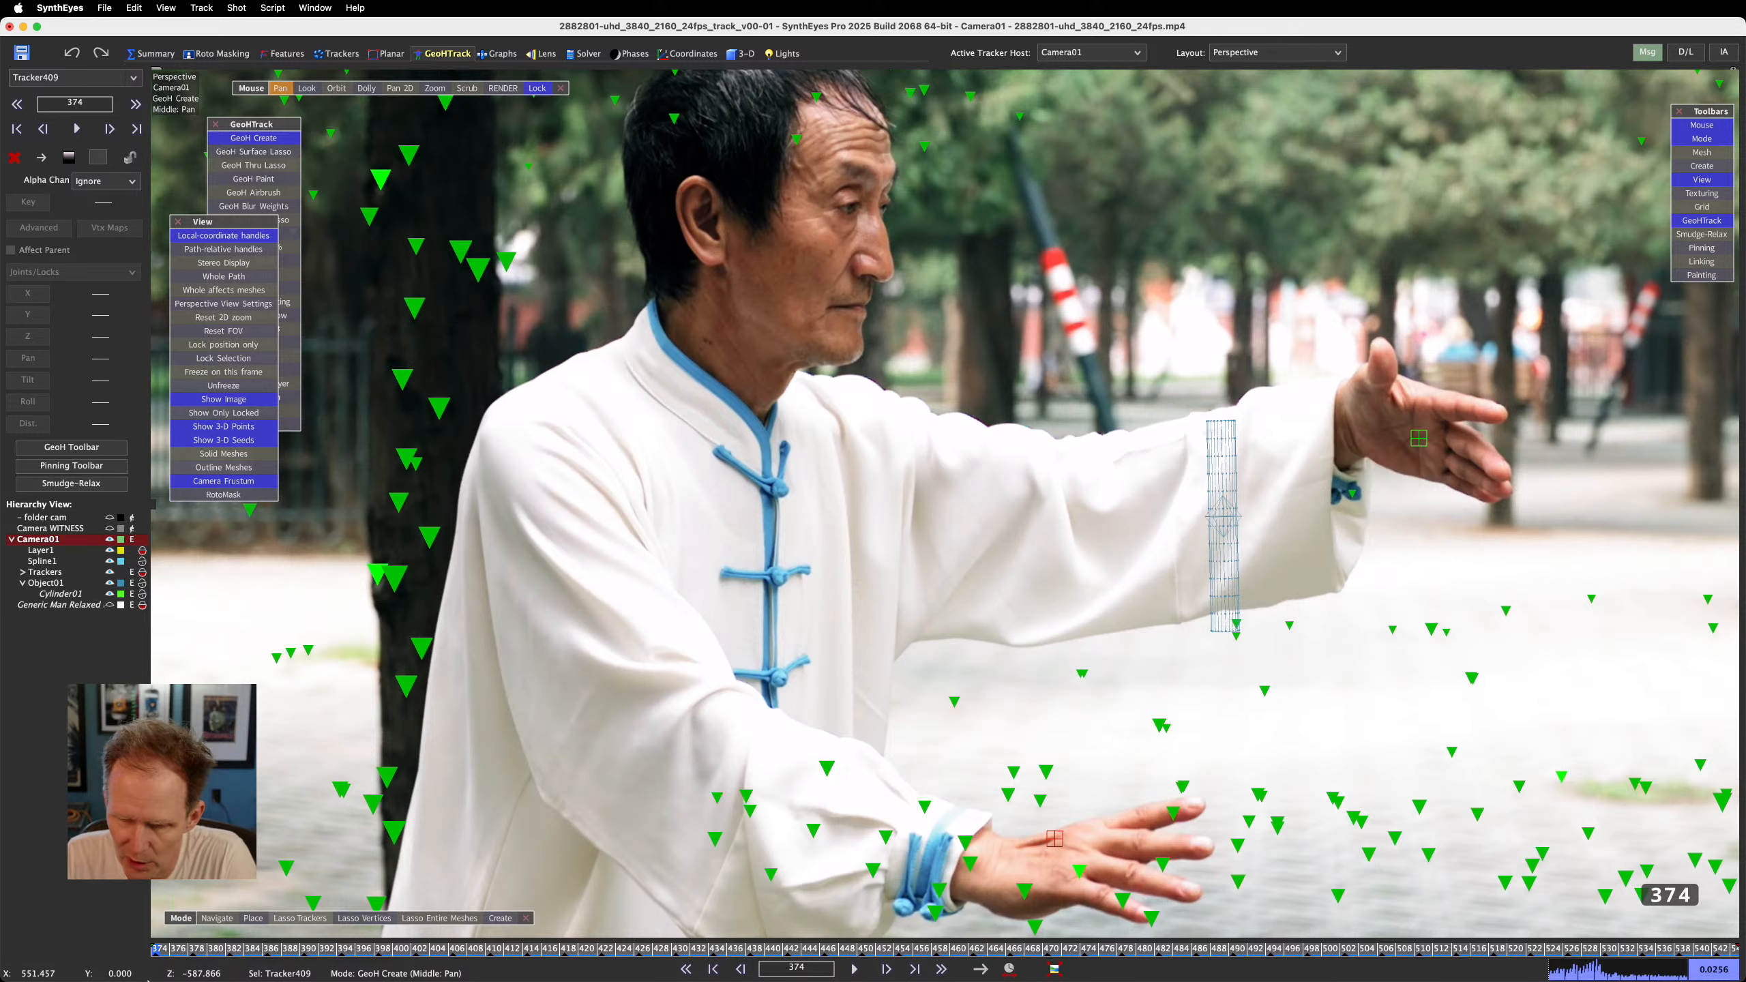
{"action": "left_click", "coordinate": [302, 919]}
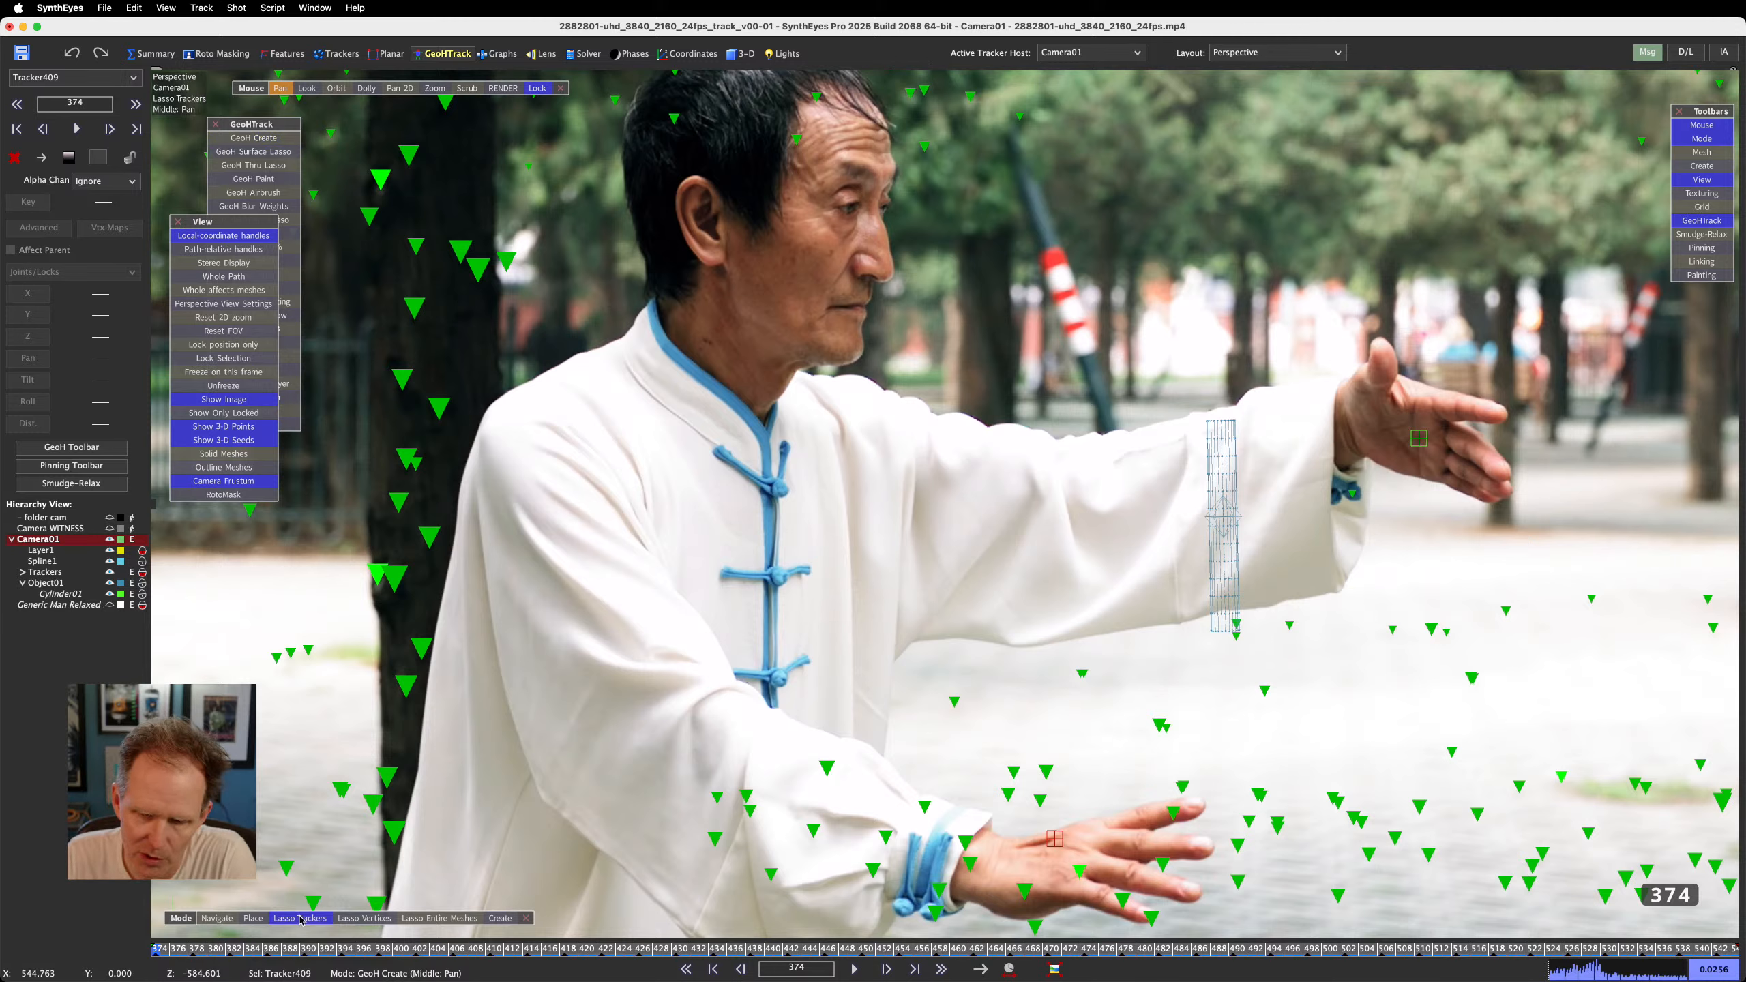
{"action": "left_click", "coordinate": [1420, 437]}
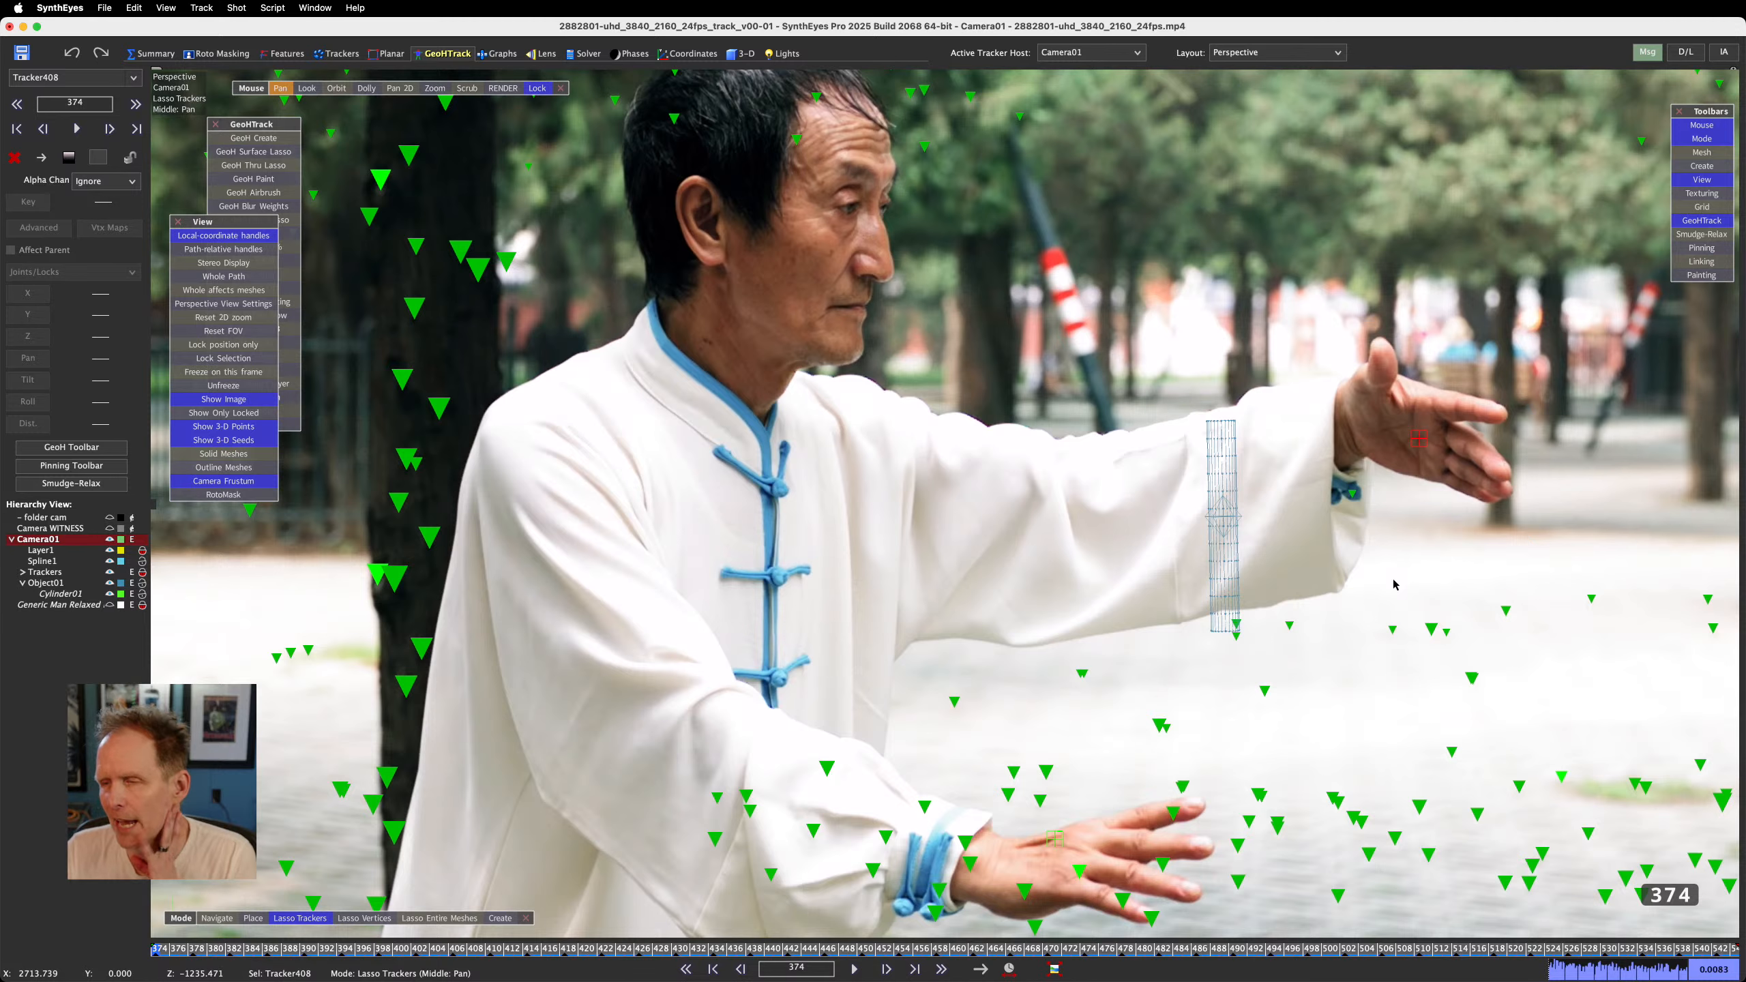
{"action": "left_click", "coordinate": [253, 920]}
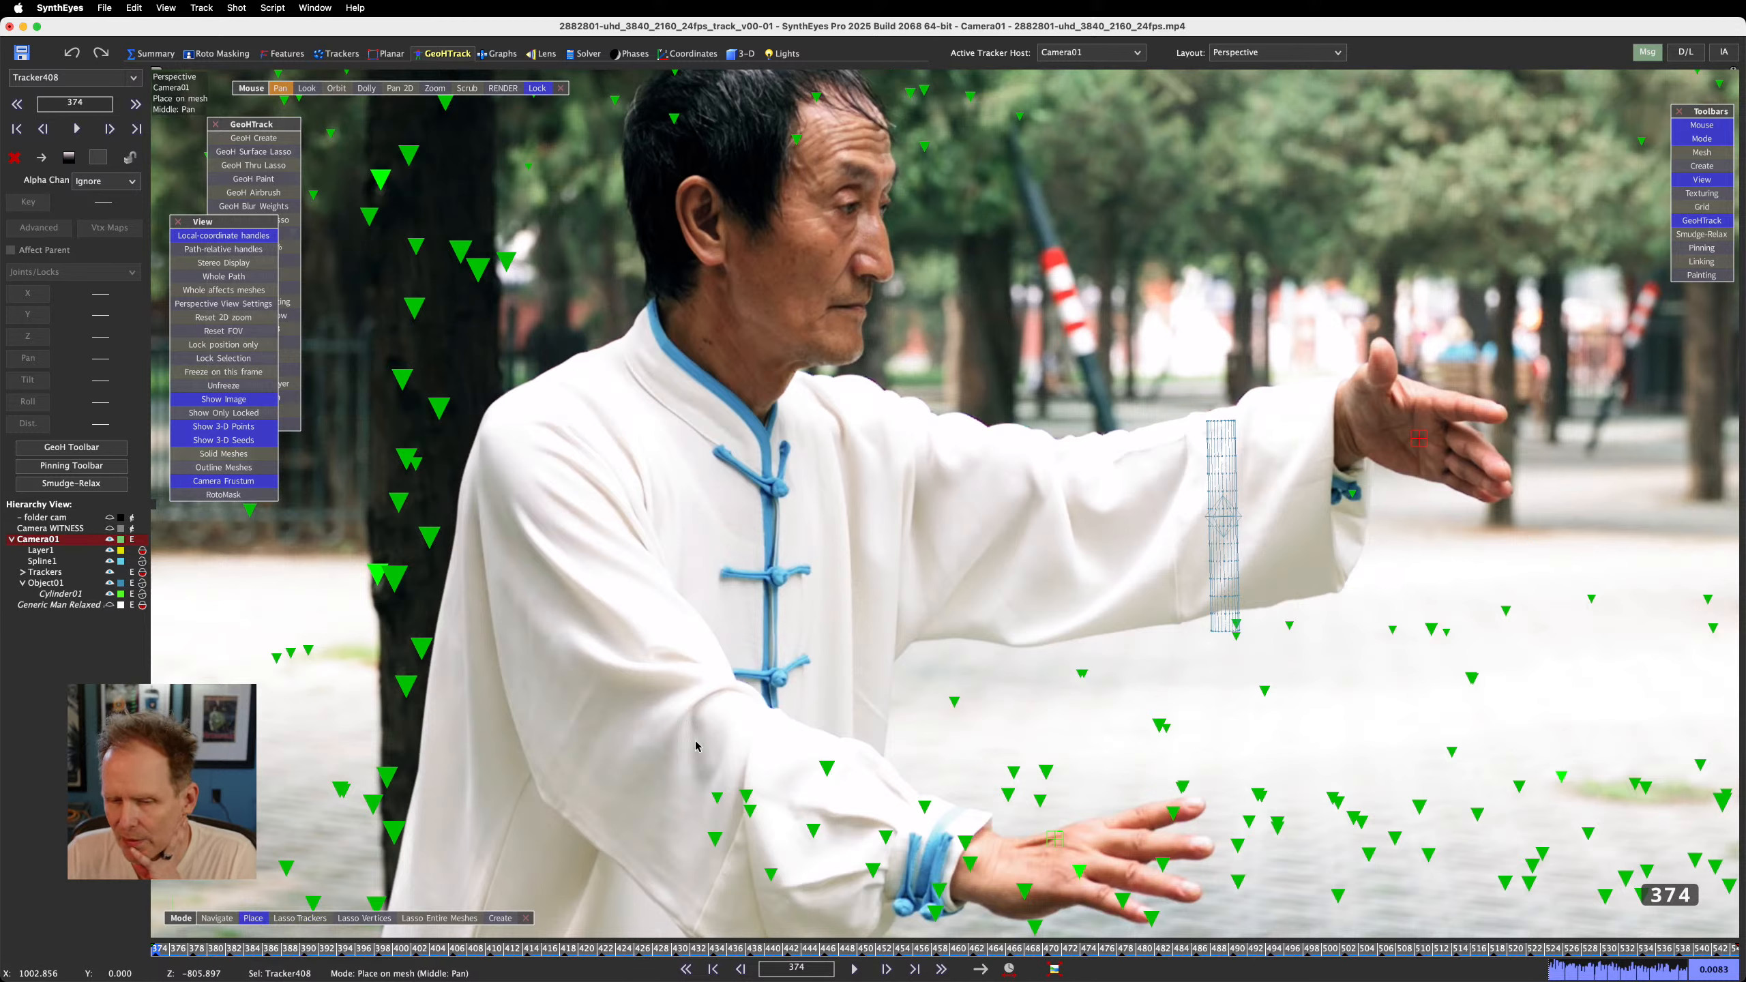
{"action": "left_click", "coordinate": [1218, 425]}
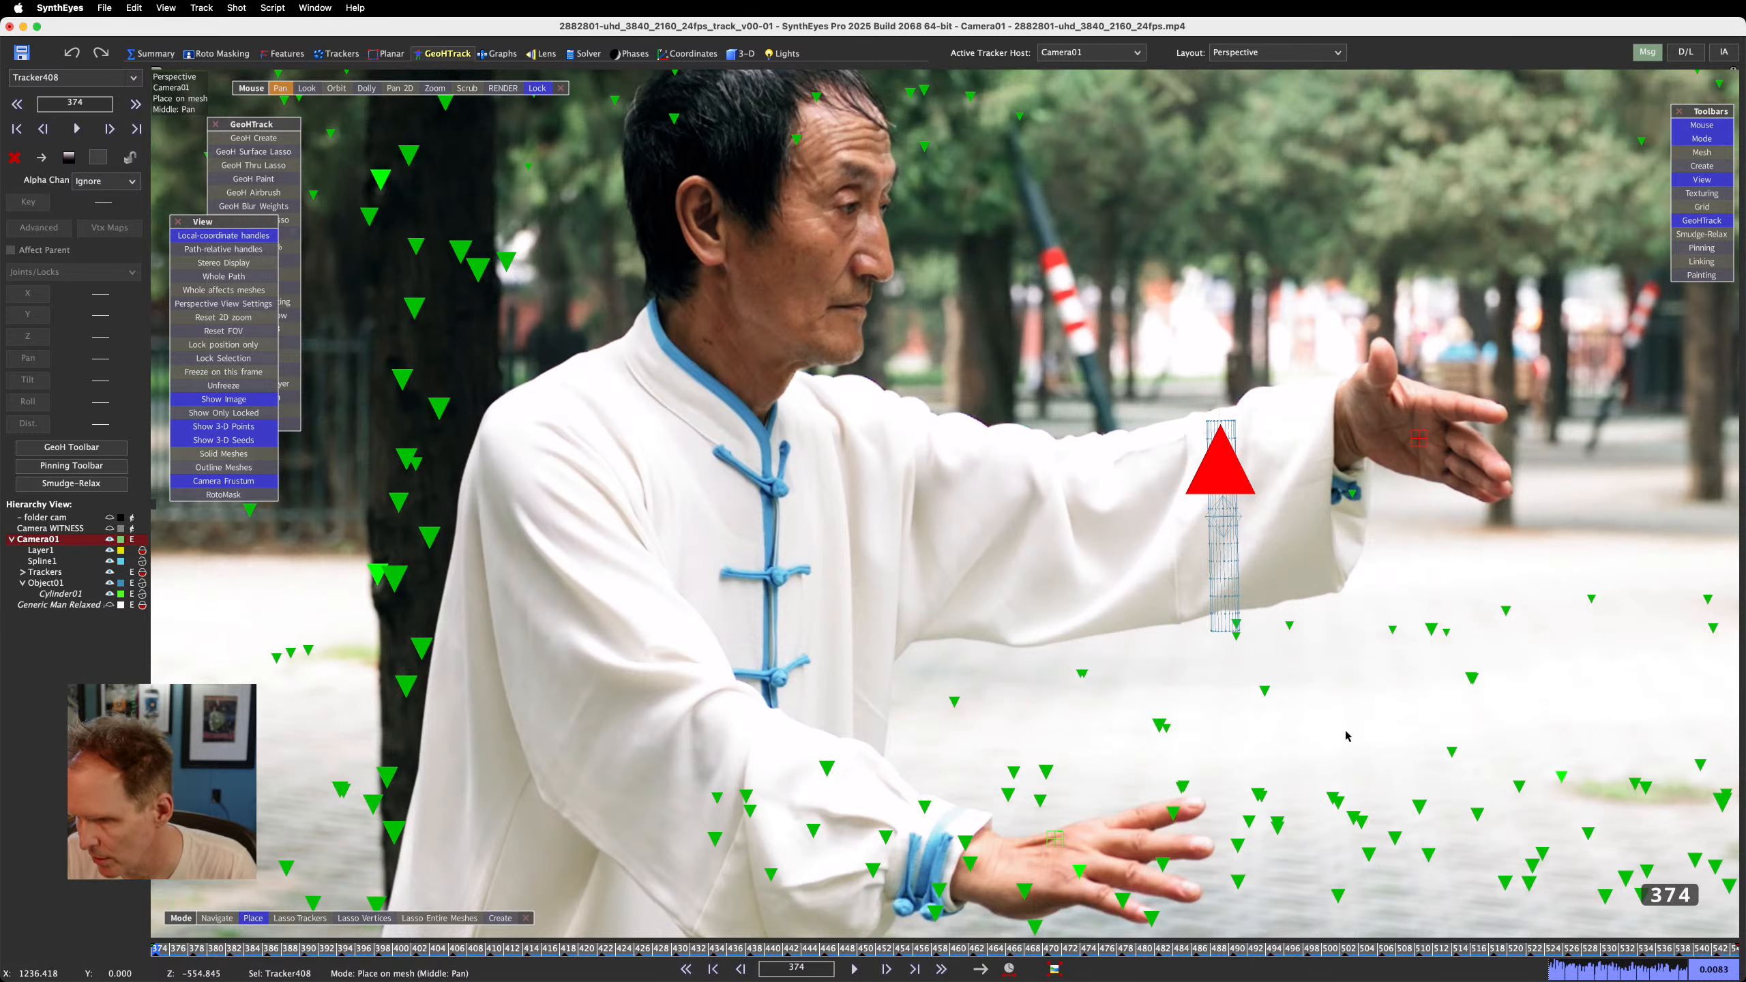
Select the lower hand's tracker and place it on the lower end of the cylinder mesh
{"action": "left_click", "coordinate": [320, 918]}
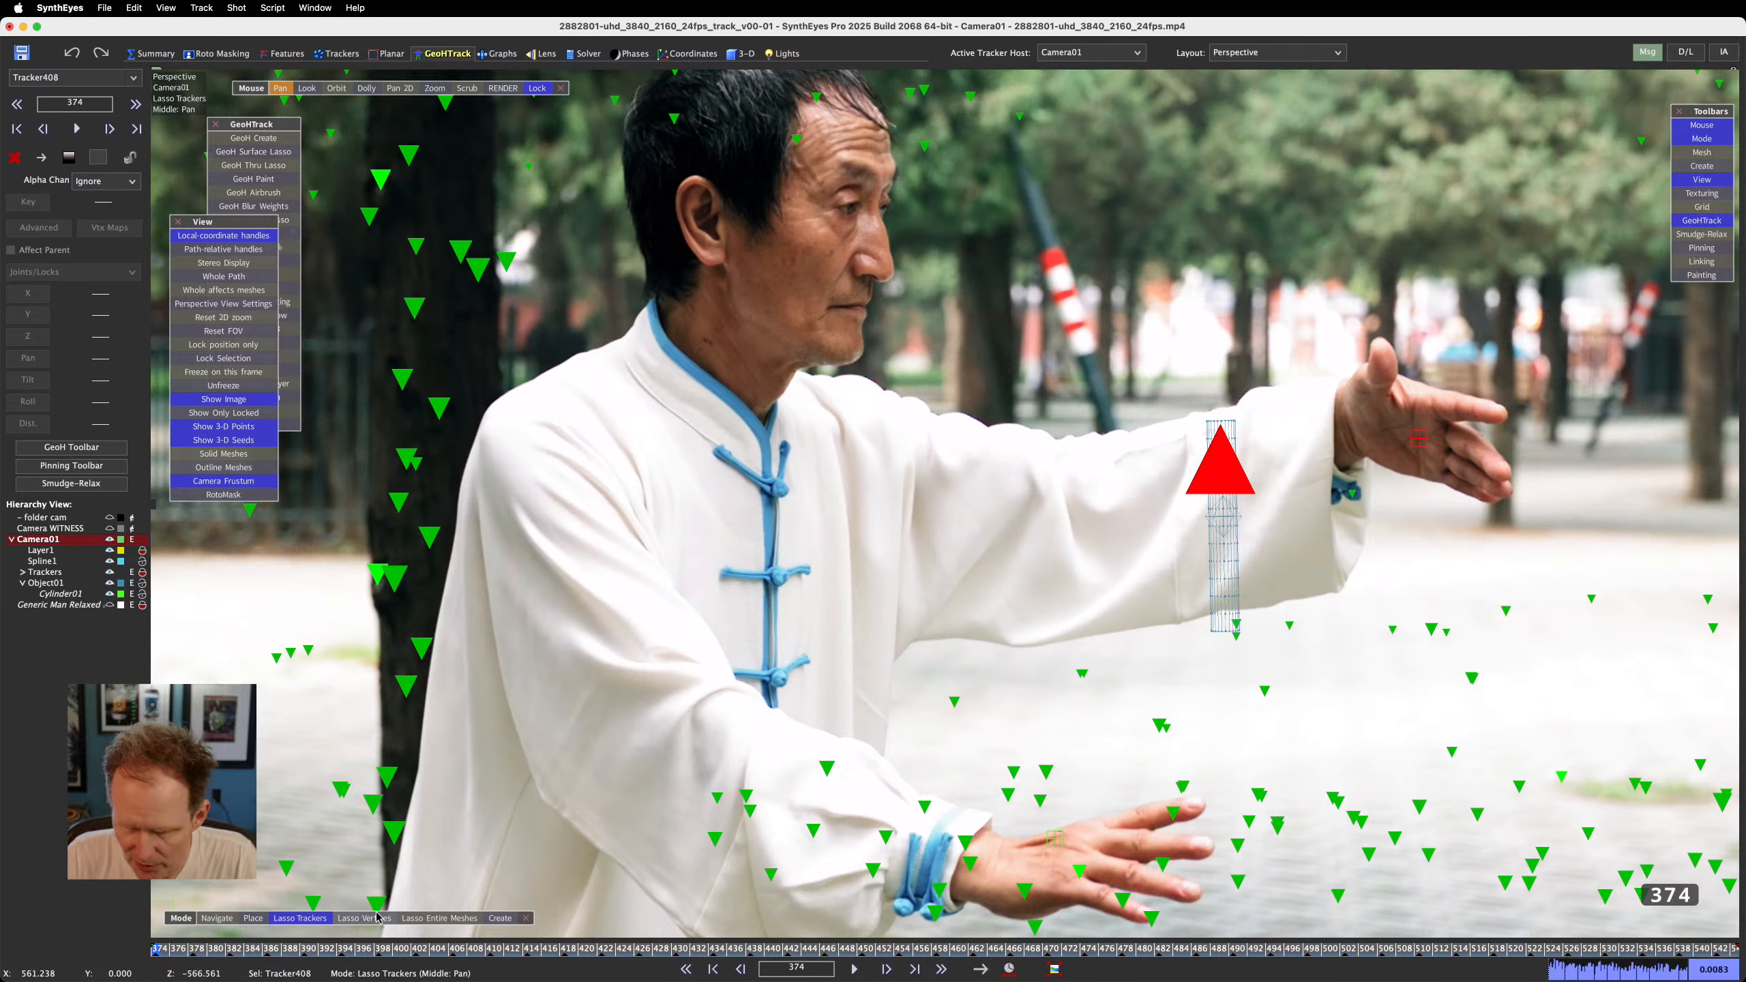
{"action": "left_click", "coordinate": [1056, 840]}
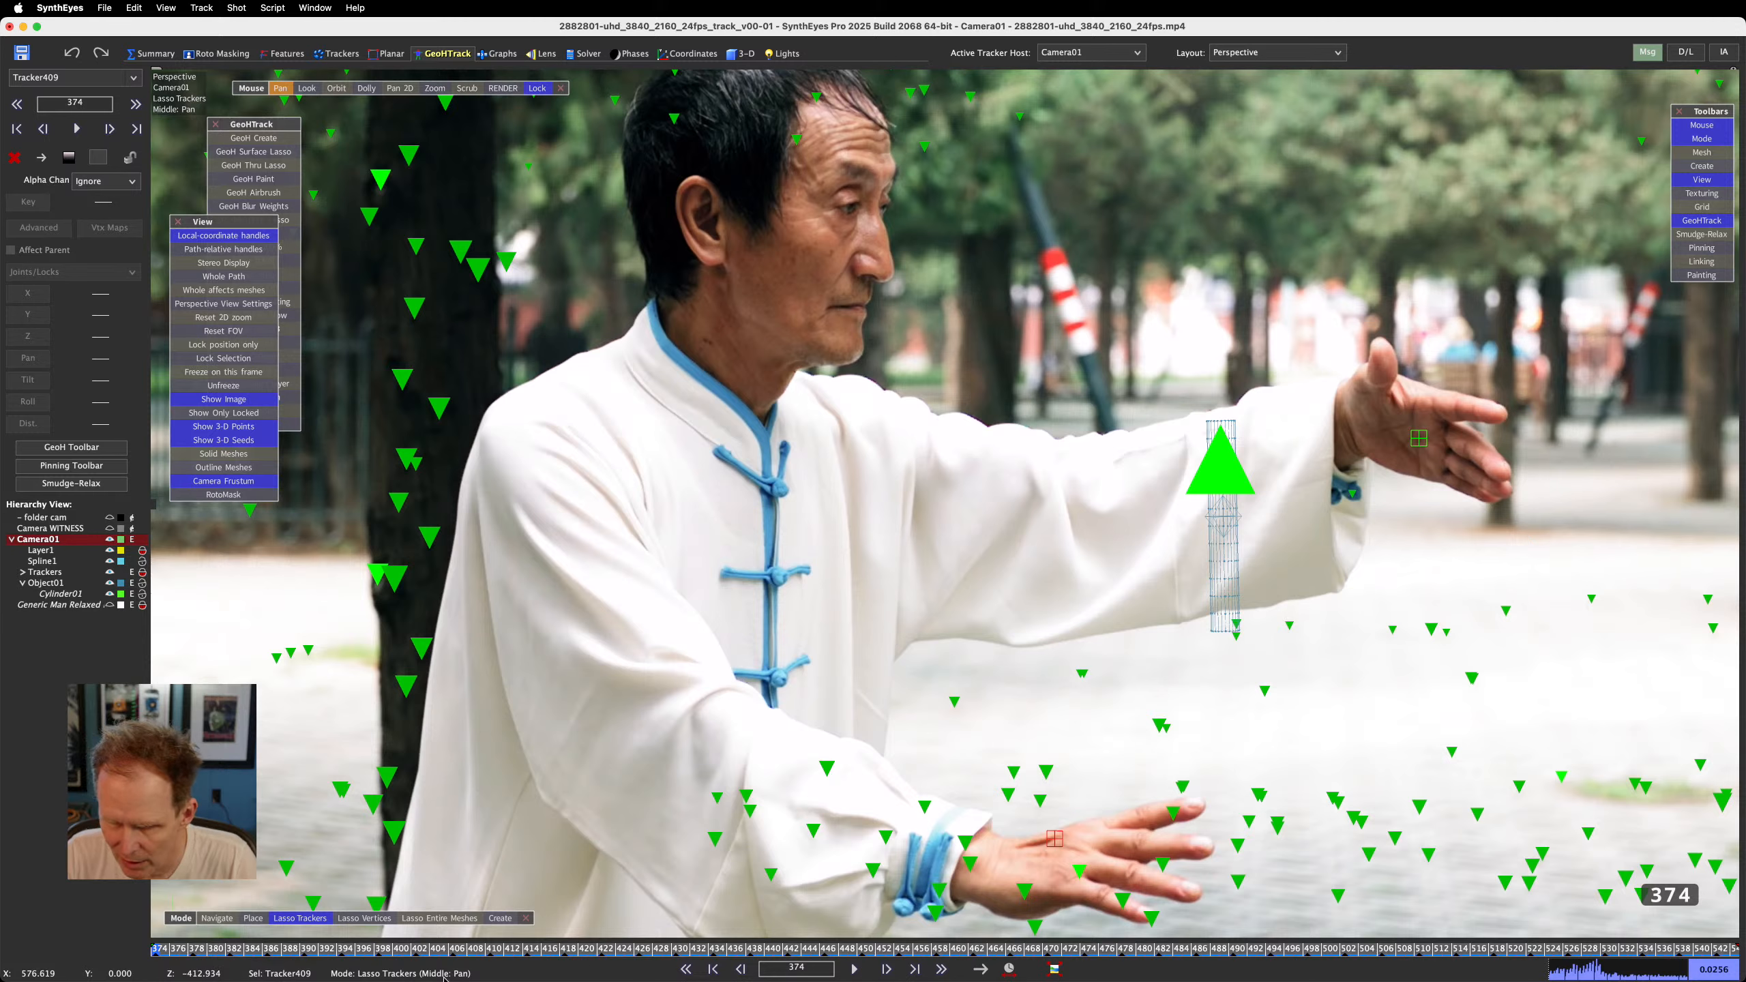
{"action": "left_click", "coordinate": [253, 918]}
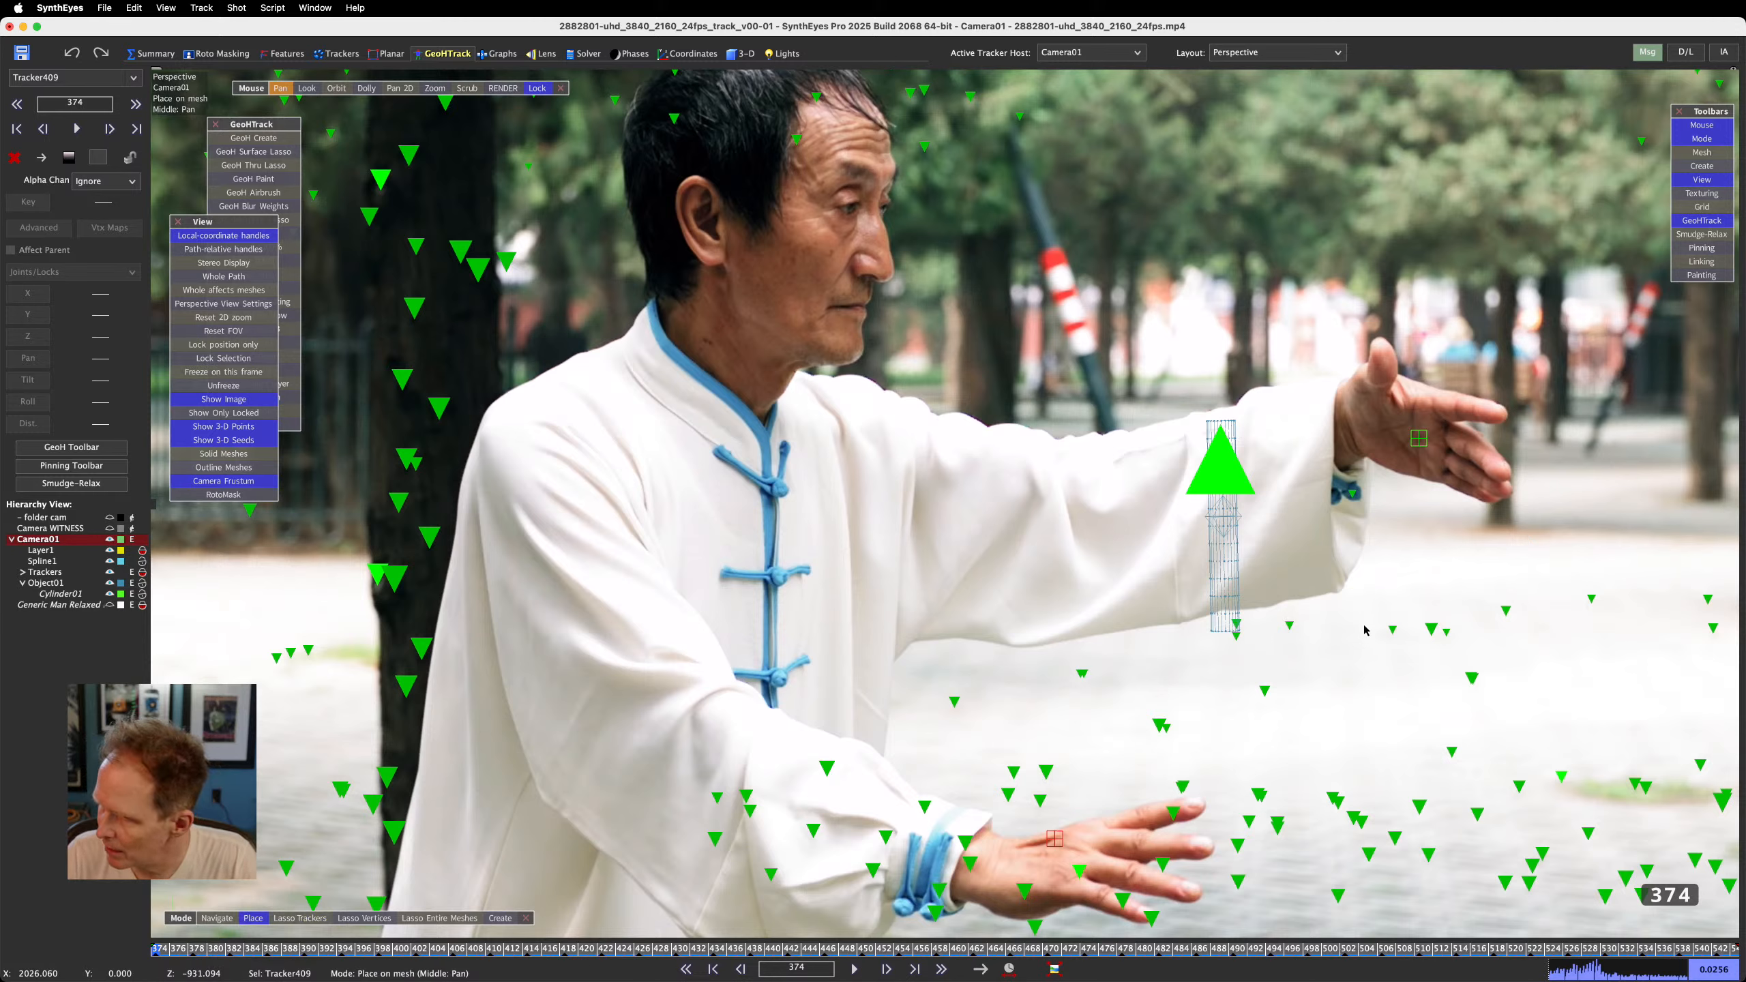
{"action": "left_click", "coordinate": [1228, 631]}
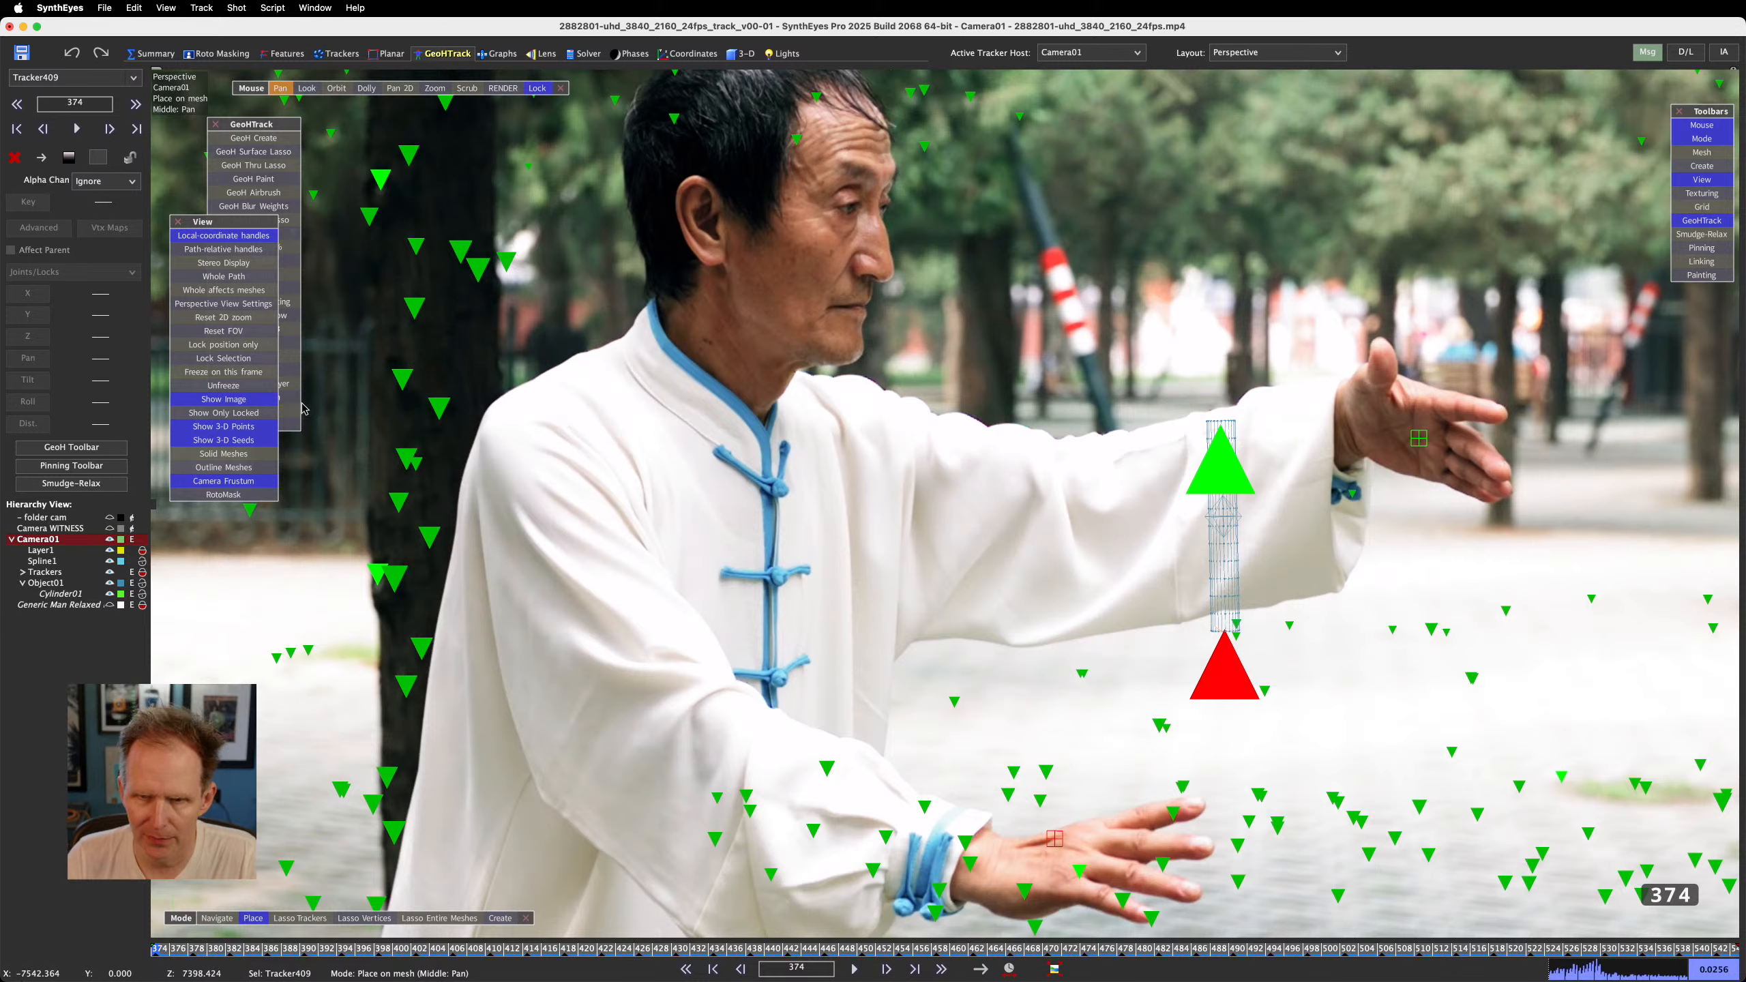
Move the View toolbar clear of the GeoHTrack toolbar and select Object01 in the hierarchy, leaving its name as it is
{"action": "left_click_drag", "start_coordinate": [220, 226], "coordinate": [229, 526]}
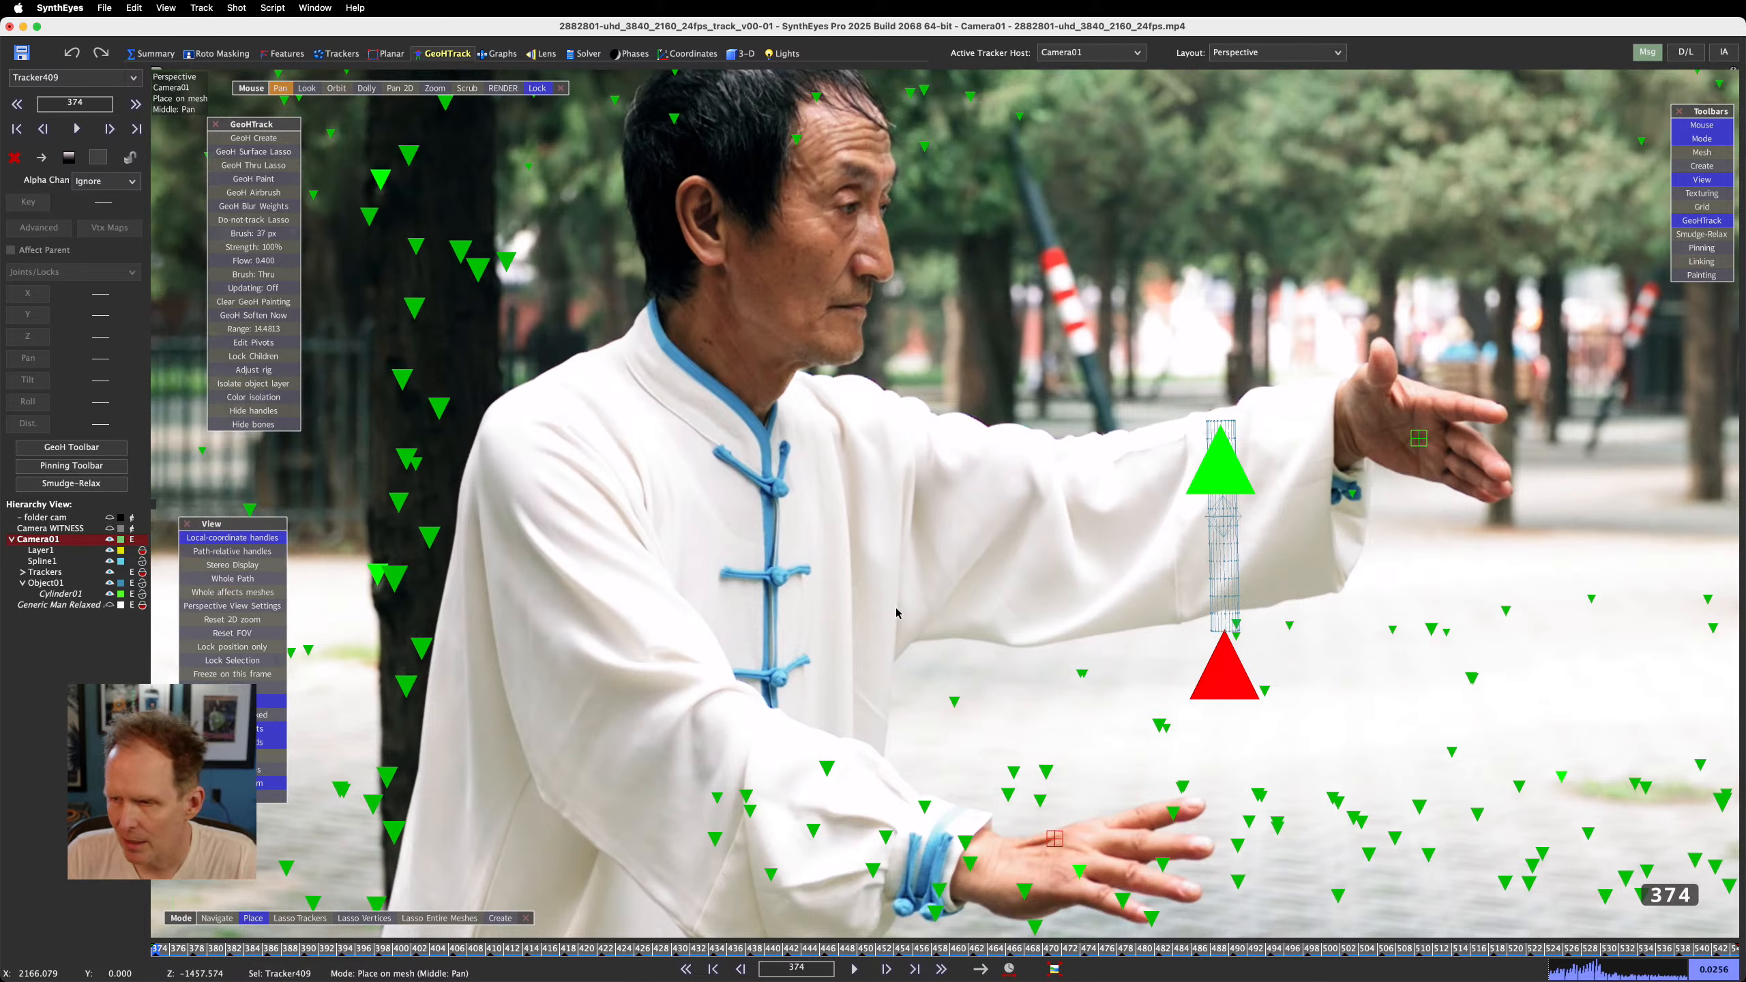
{"action": "left_click", "coordinate": [45, 584]}
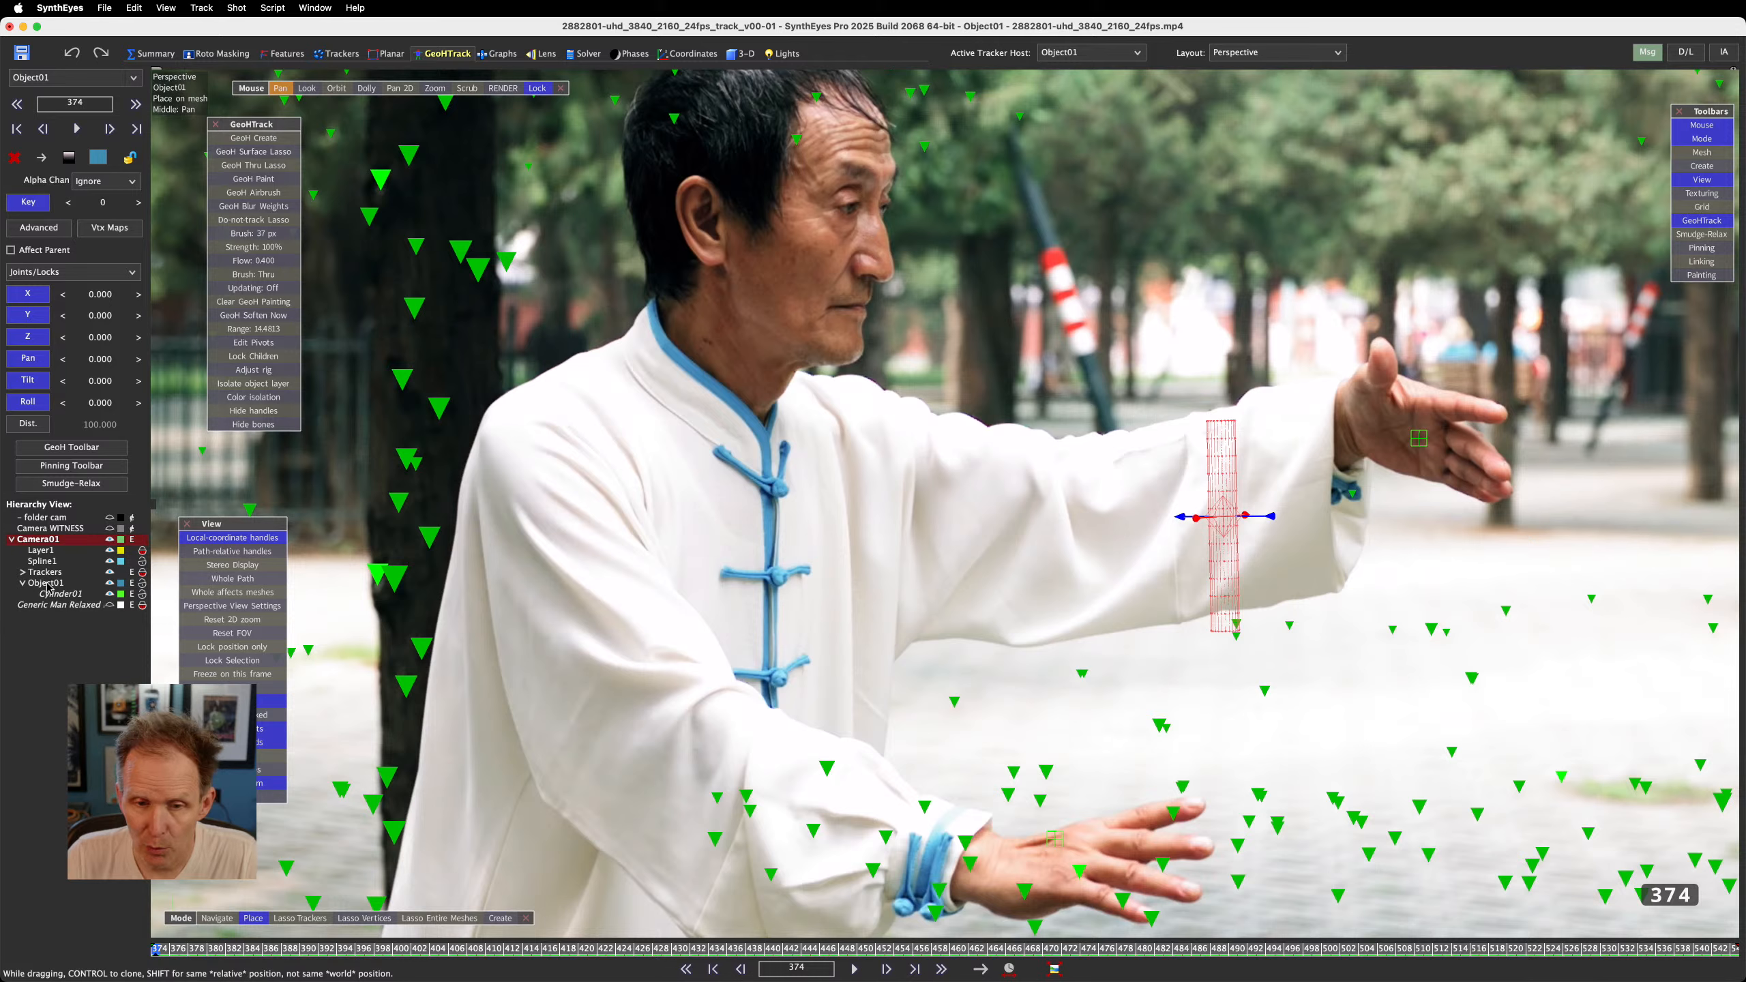
{"action": "double_click", "coordinate": [47, 584]}
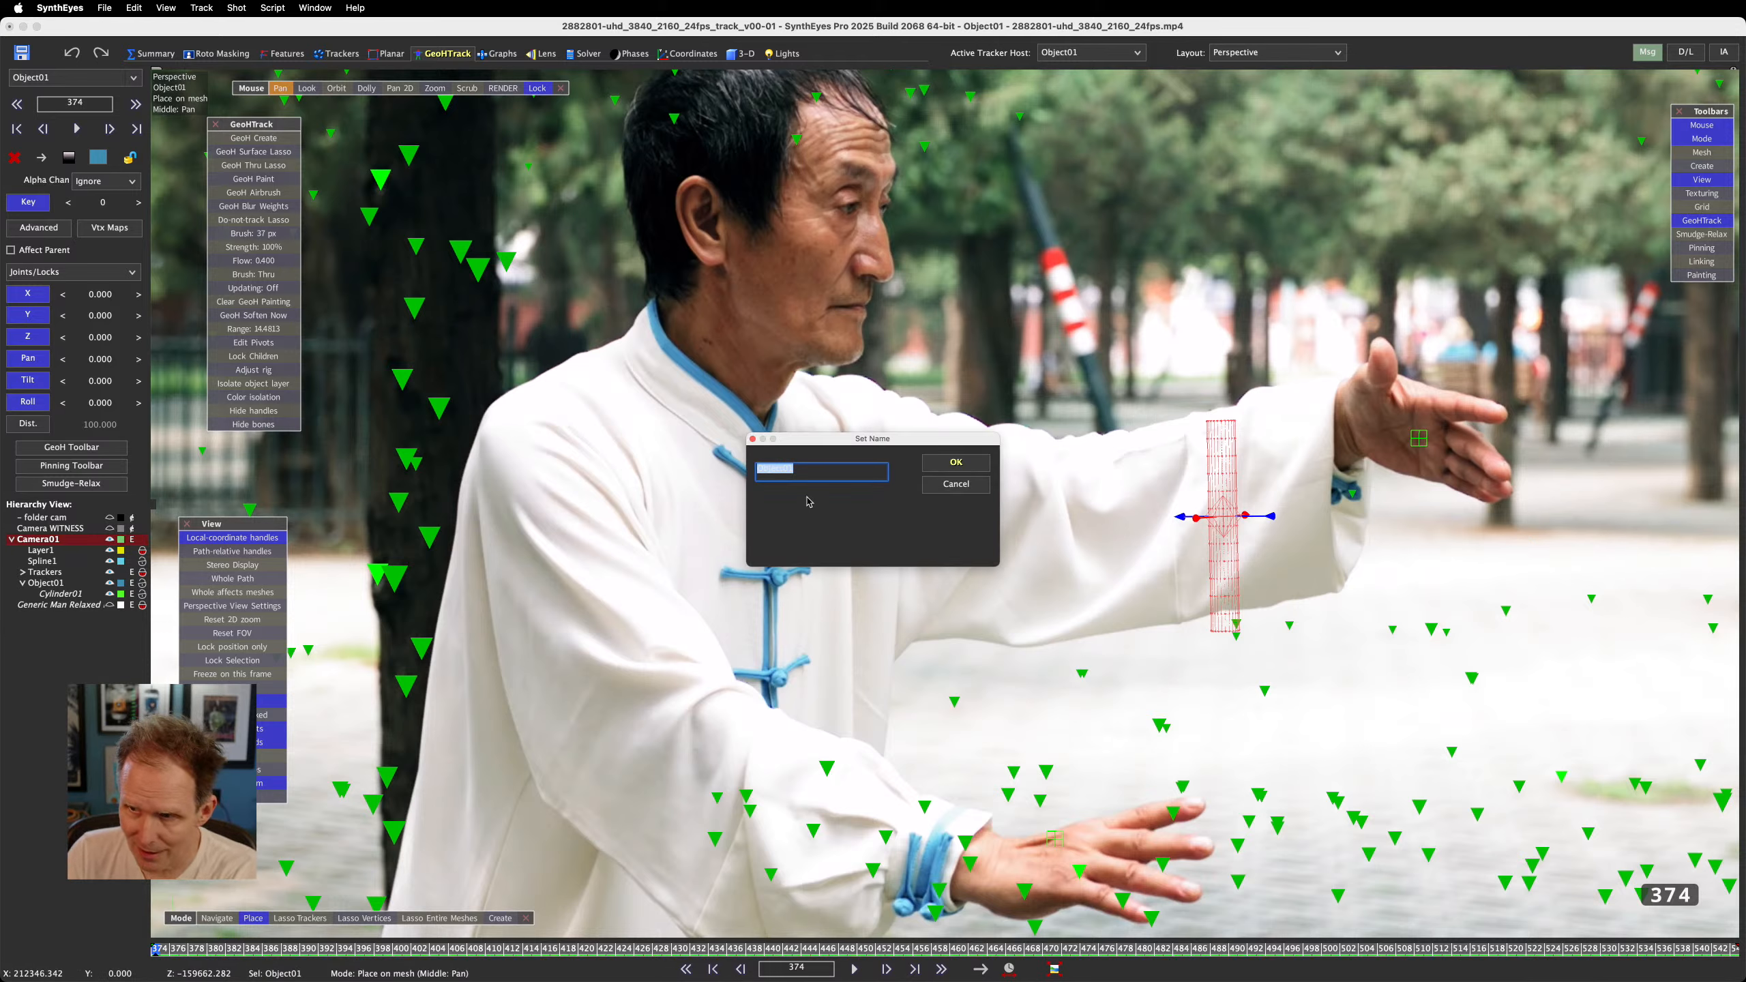
{"action": "left_click", "coordinate": [753, 438]}
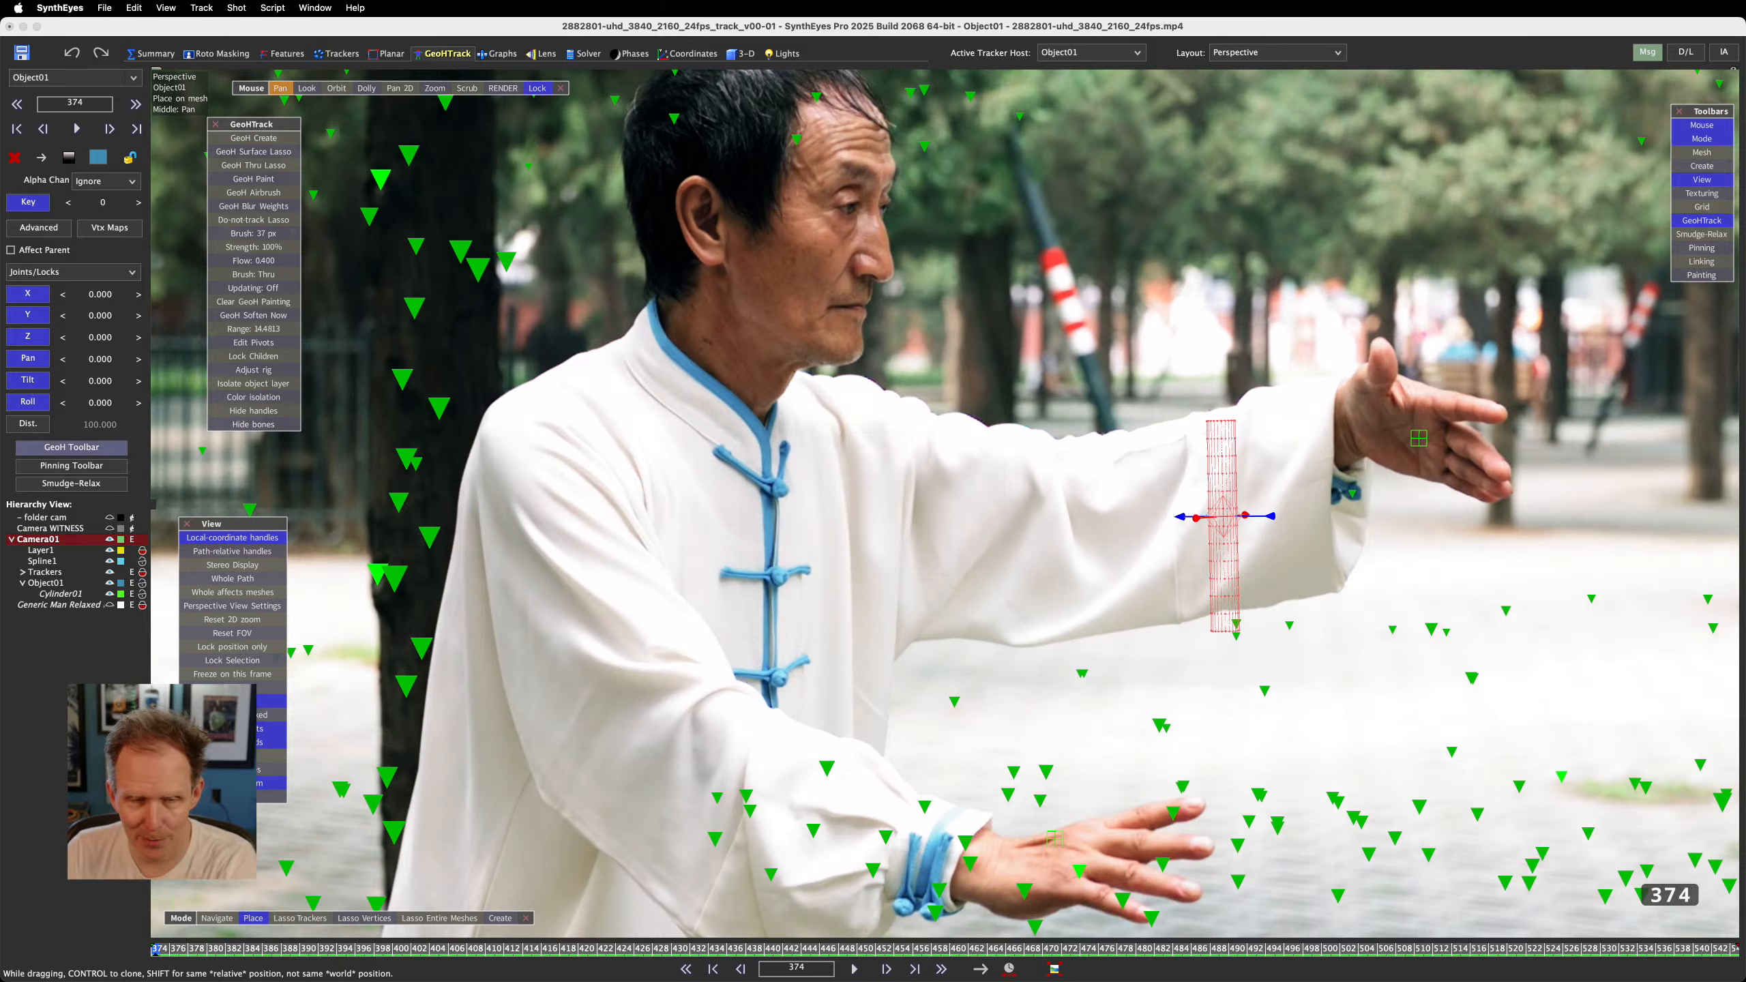
Examine Cylinder01, Object01 and Camera01 in a floating Hierarchy View, ending with Object01 selected
{"action": "left_click_drag", "start_coordinate": [0, 289], "coordinate": [185, 640]}
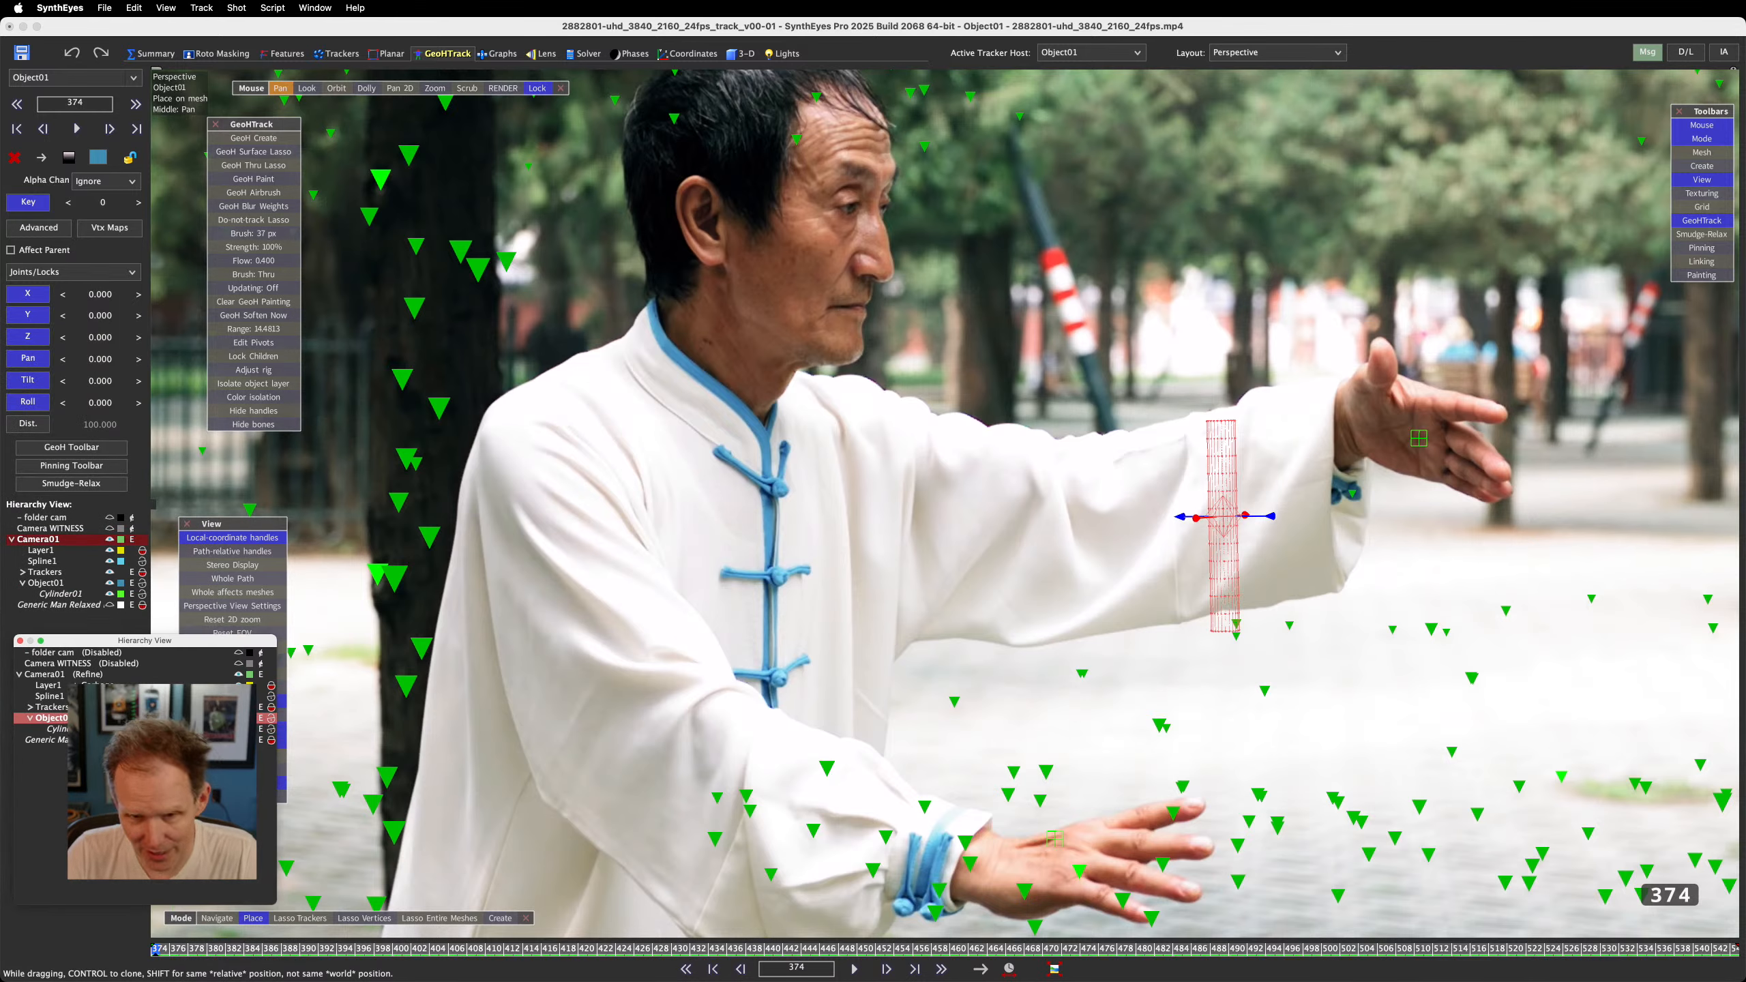
{"action": "left_click", "coordinate": [63, 730]}
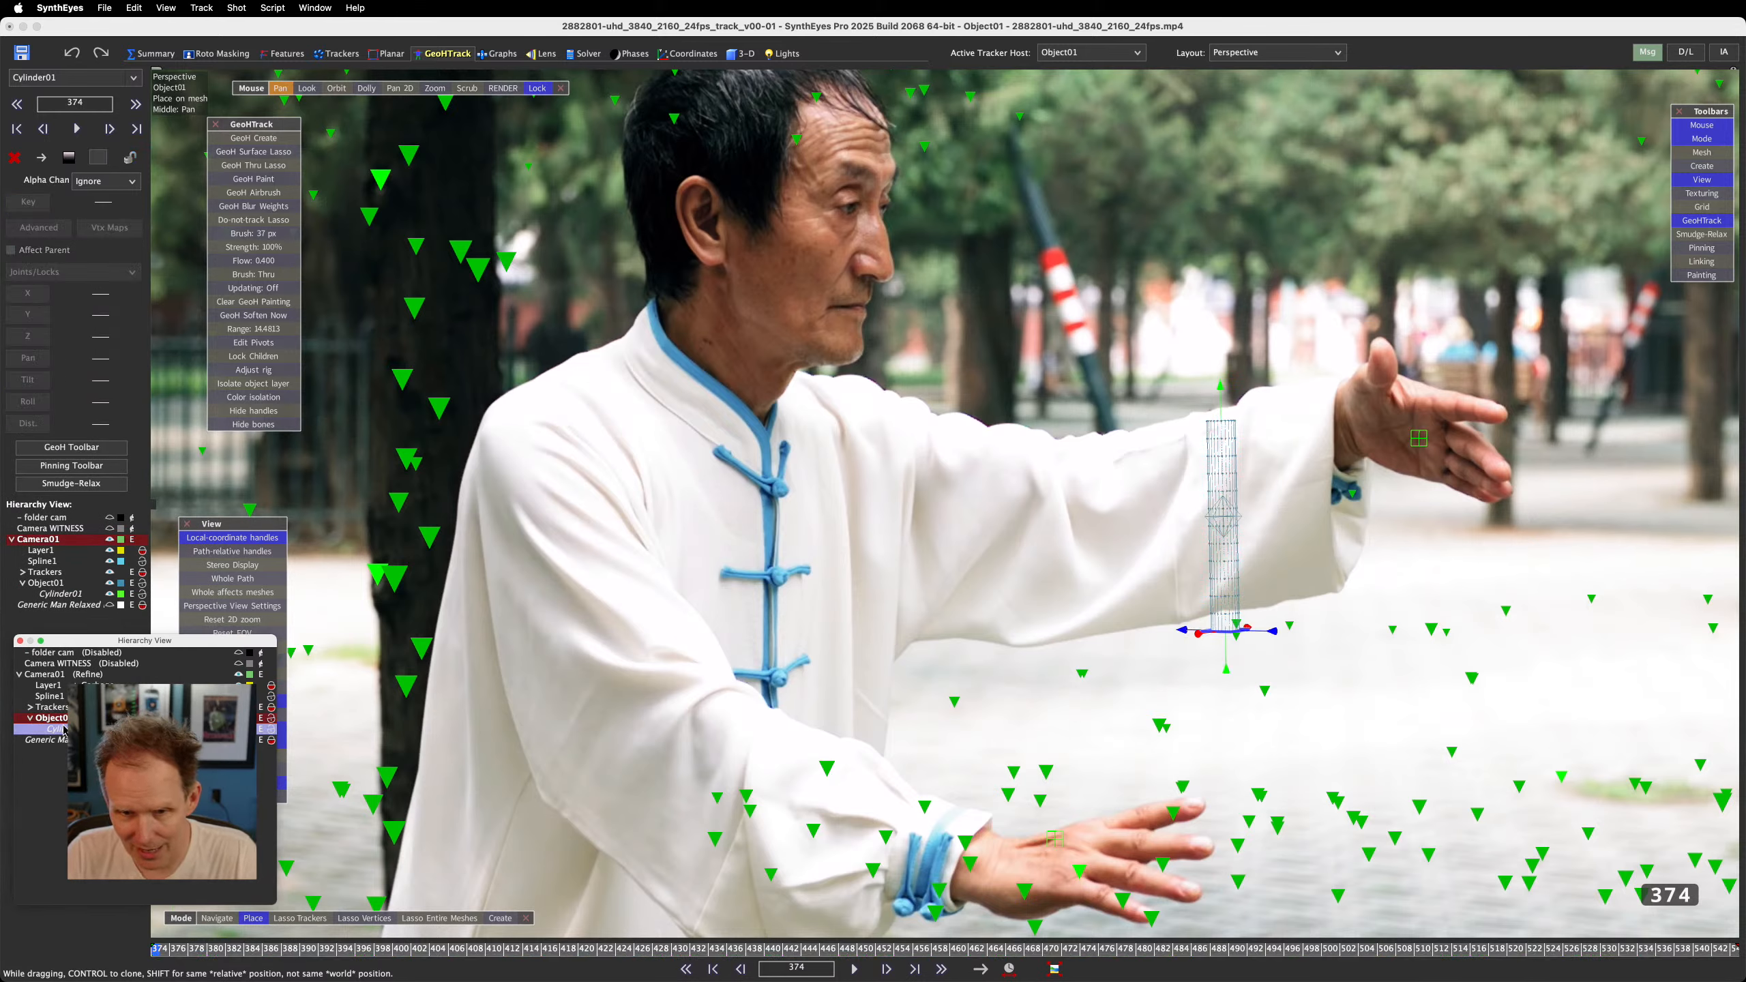
{"action": "left_click", "coordinate": [63, 719]}
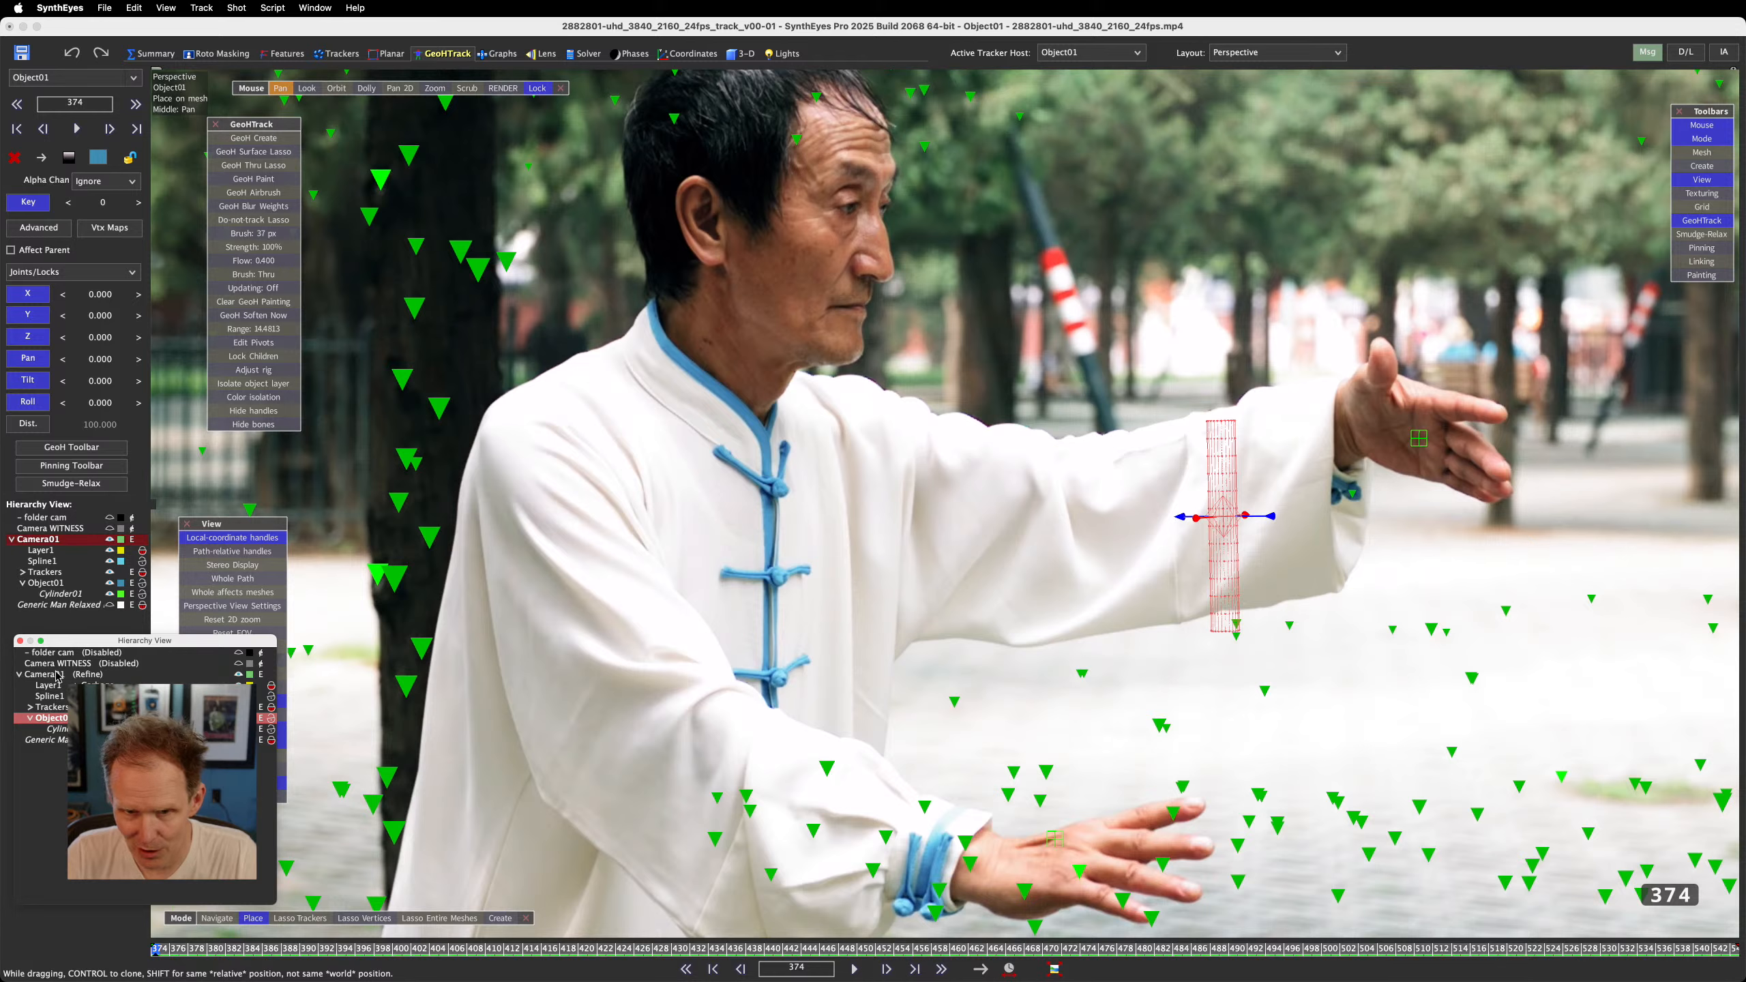
{"action": "left_click", "coordinate": [48, 617]}
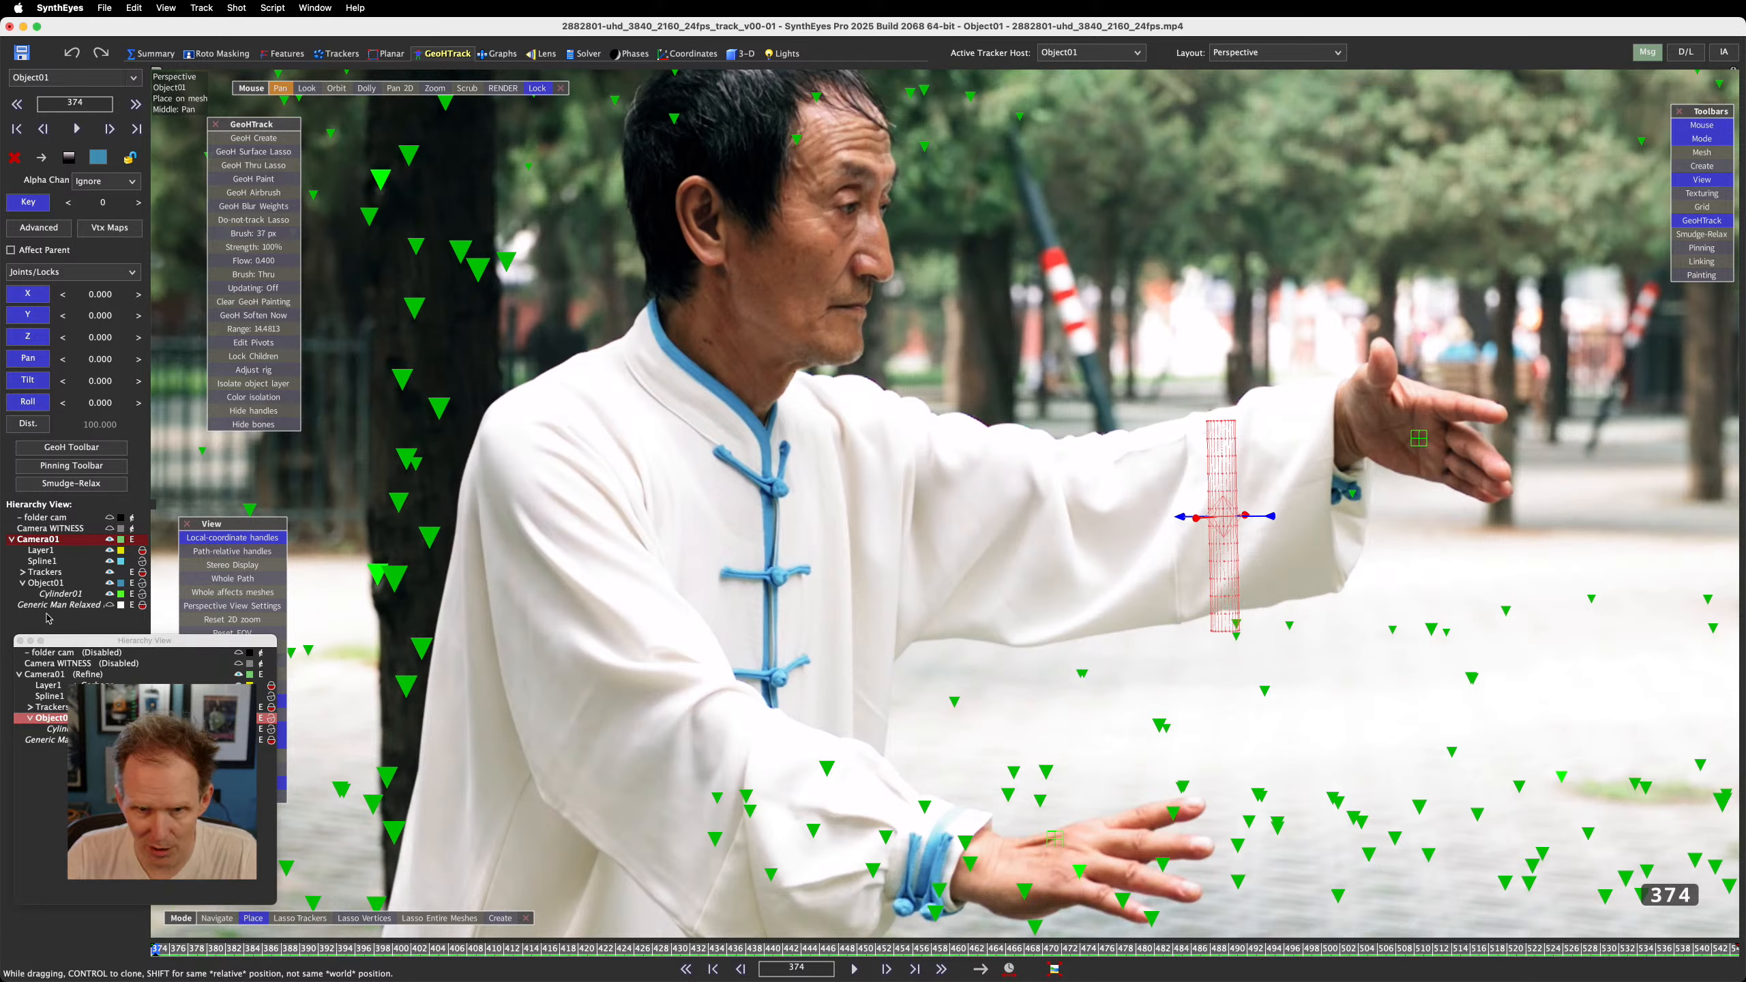
{"action": "left_click", "coordinate": [47, 540]}
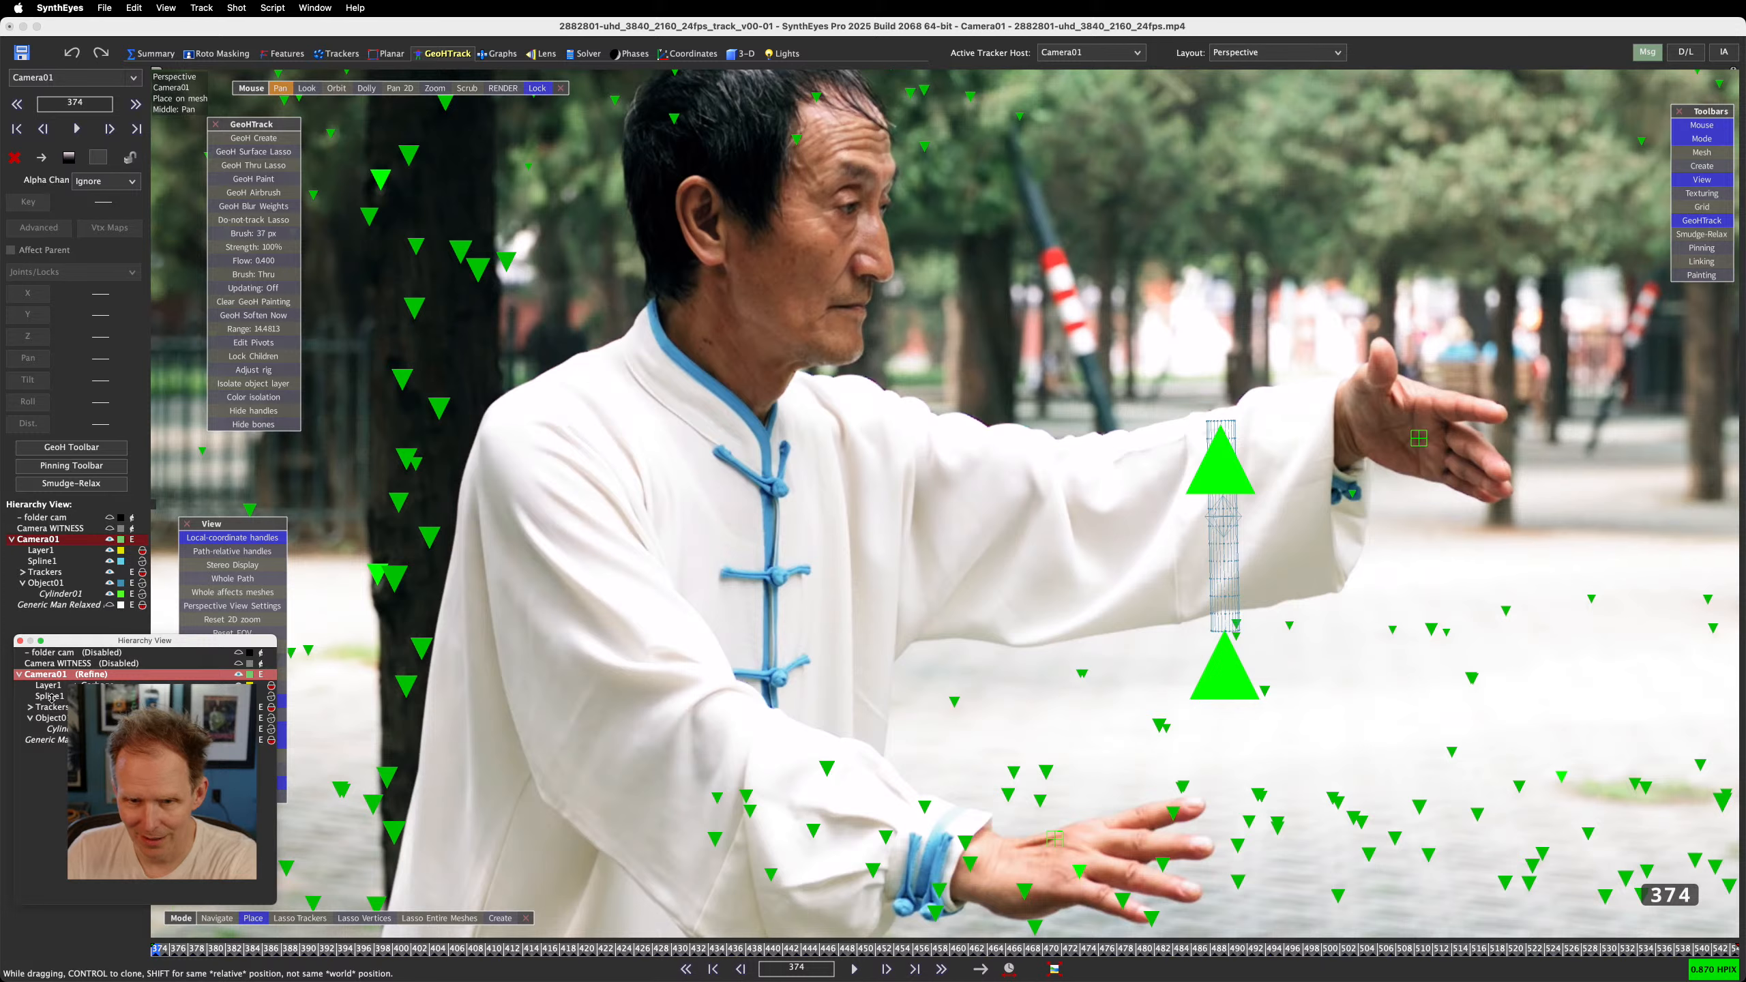
{"action": "left_click", "coordinate": [48, 583]}
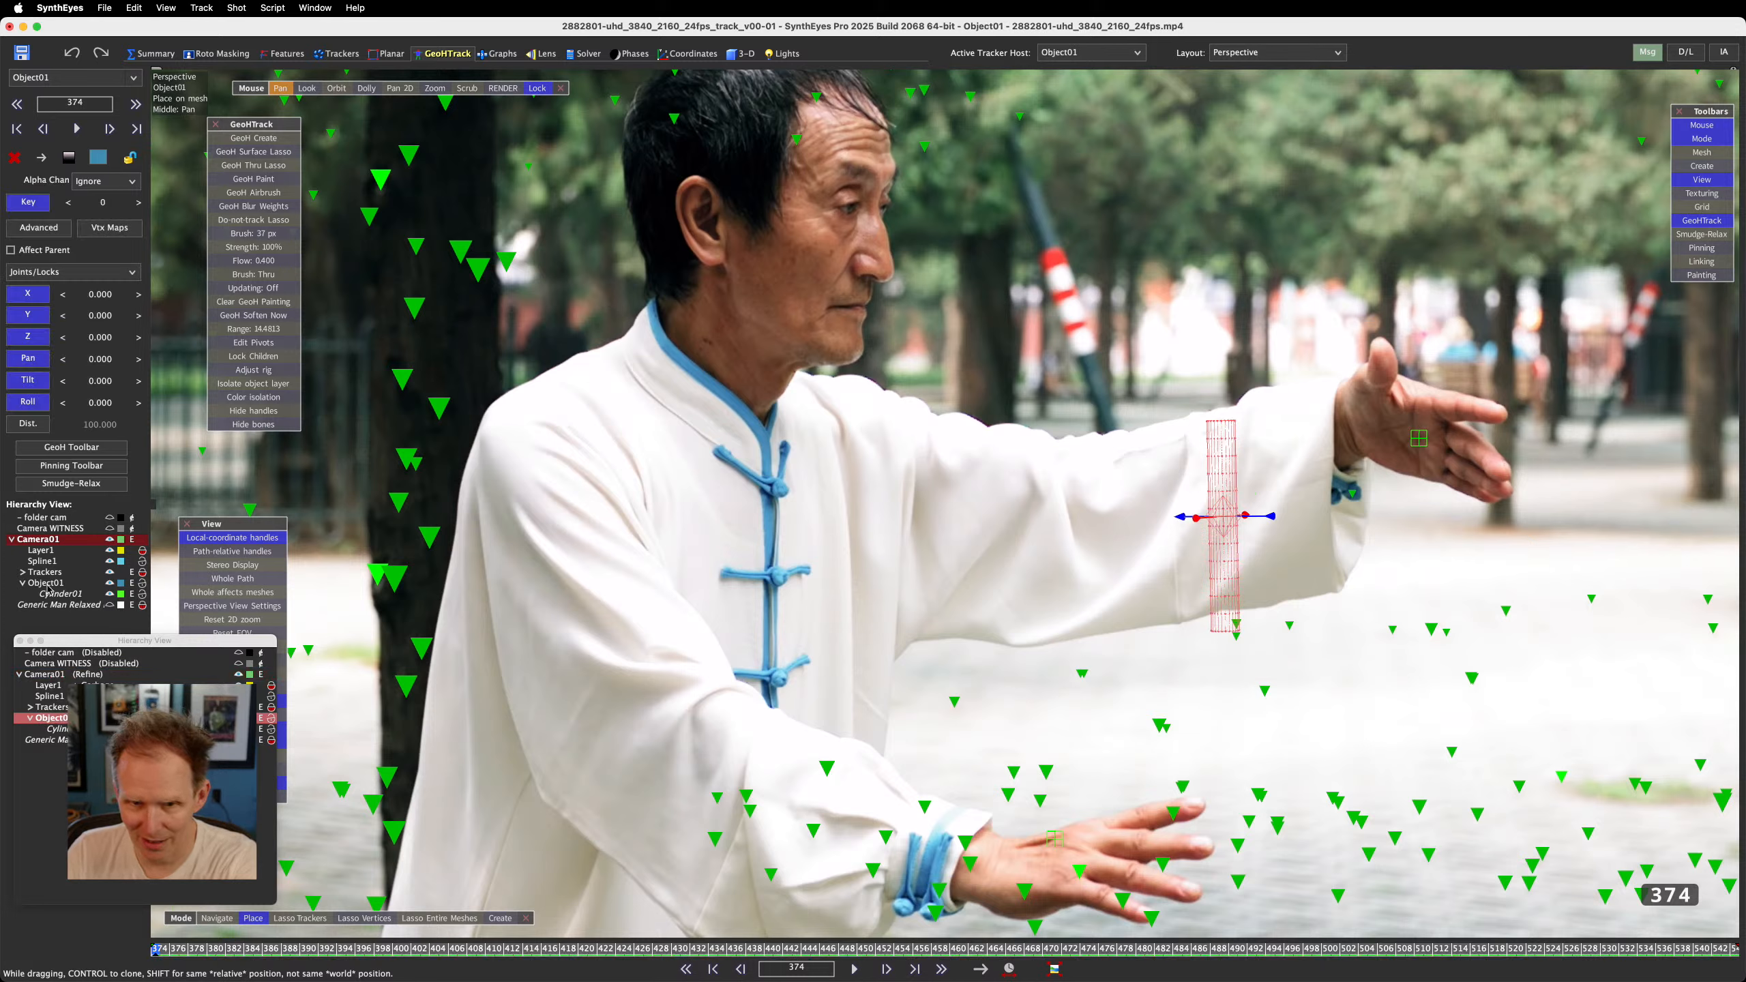
{"action": "left_click", "coordinate": [135, 594]}
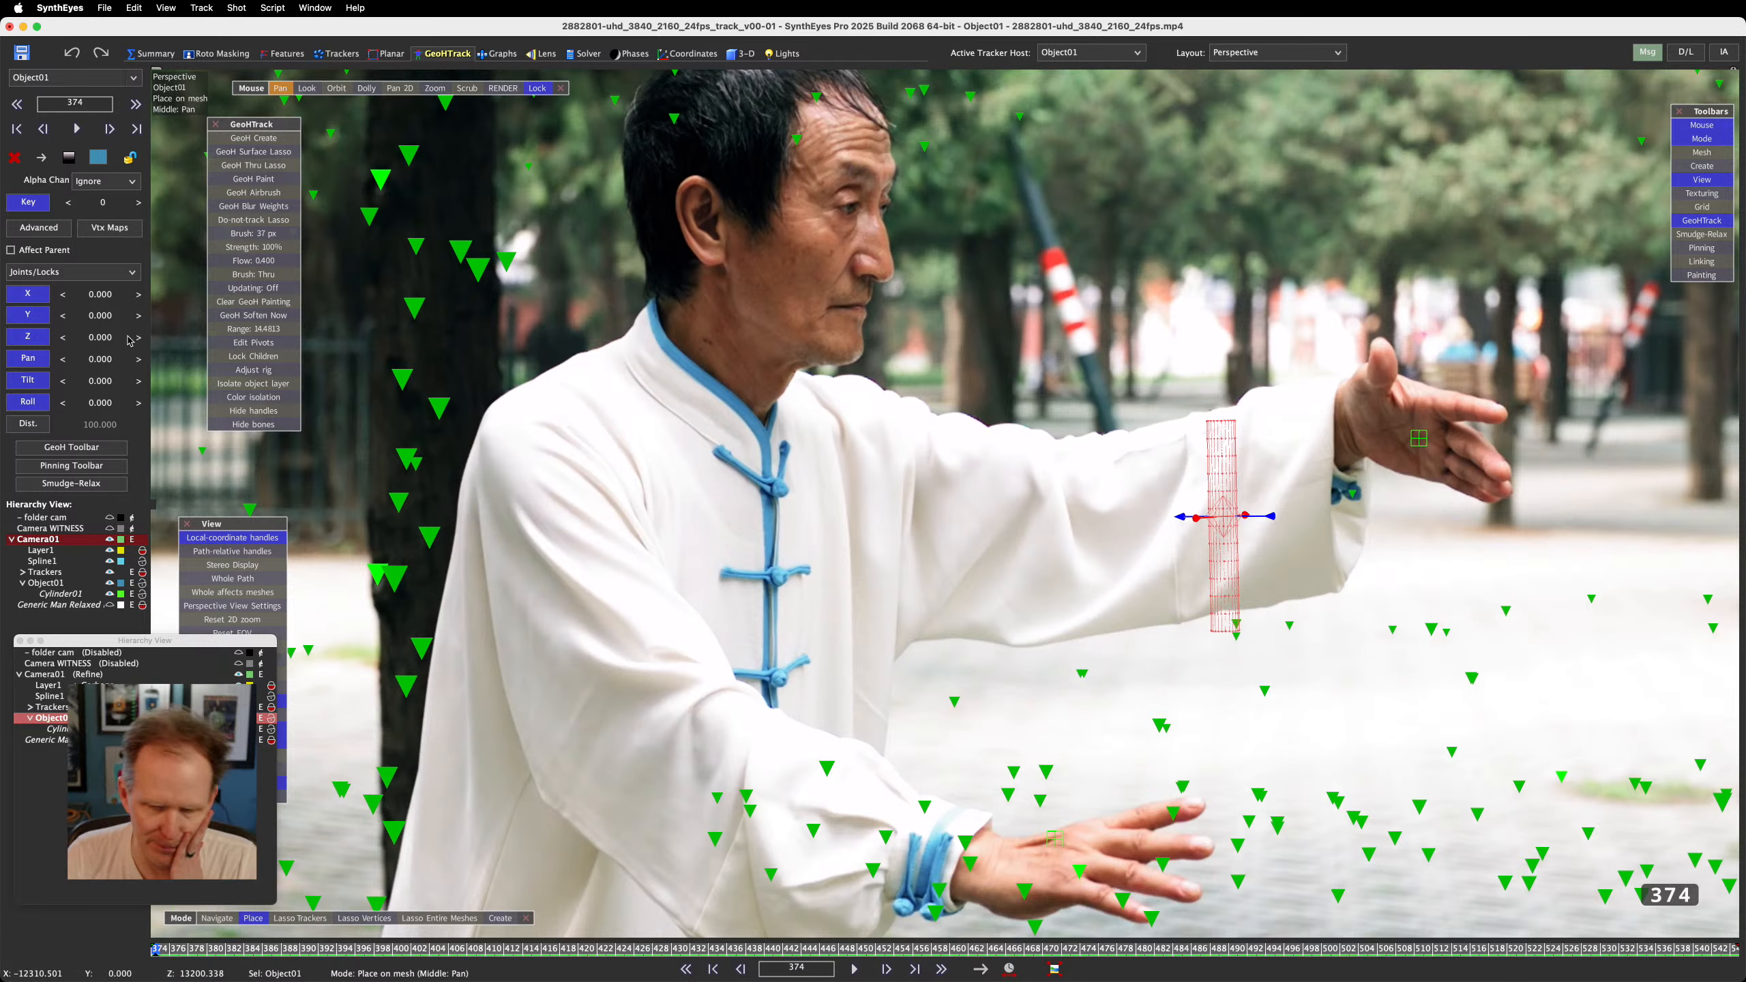
{"action": "left_click", "coordinate": [224, 643]}
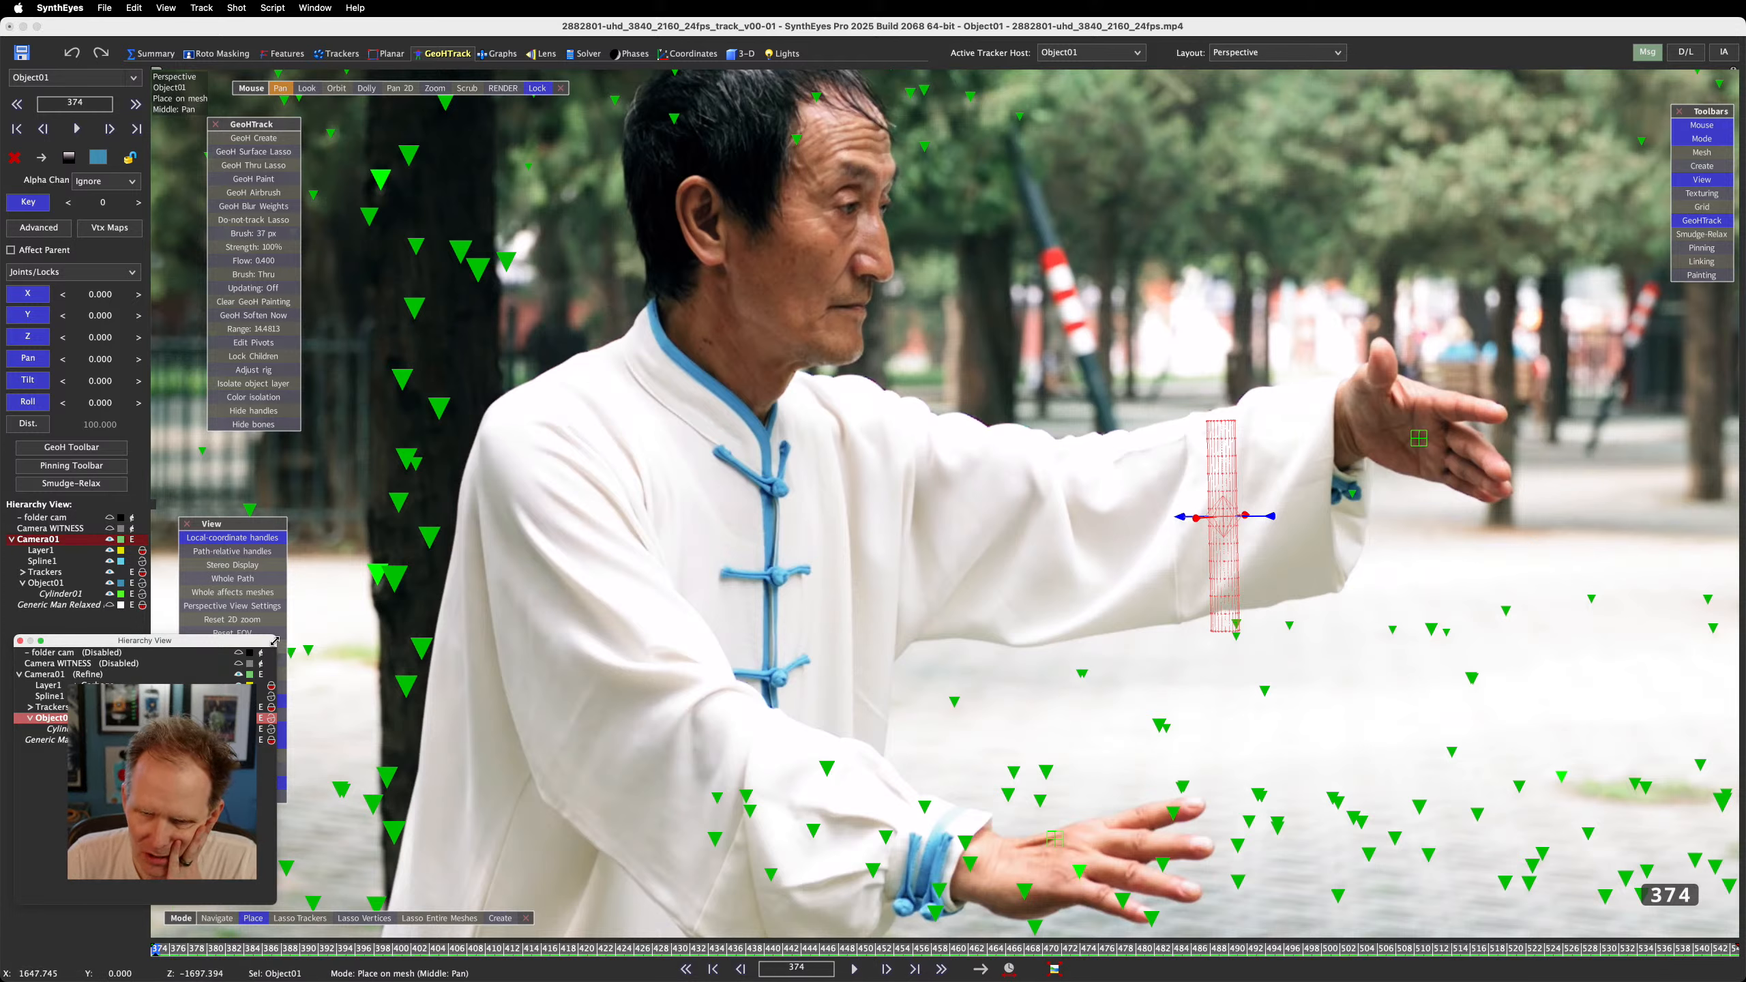
Narrow the floating Hierarchy View and move it clear of the viewport, keeping Object01 selected
{"action": "left_click_drag", "start_coordinate": [276, 636], "coordinate": [65, 634]}
{"action": "left_click", "coordinate": [2, 547]}
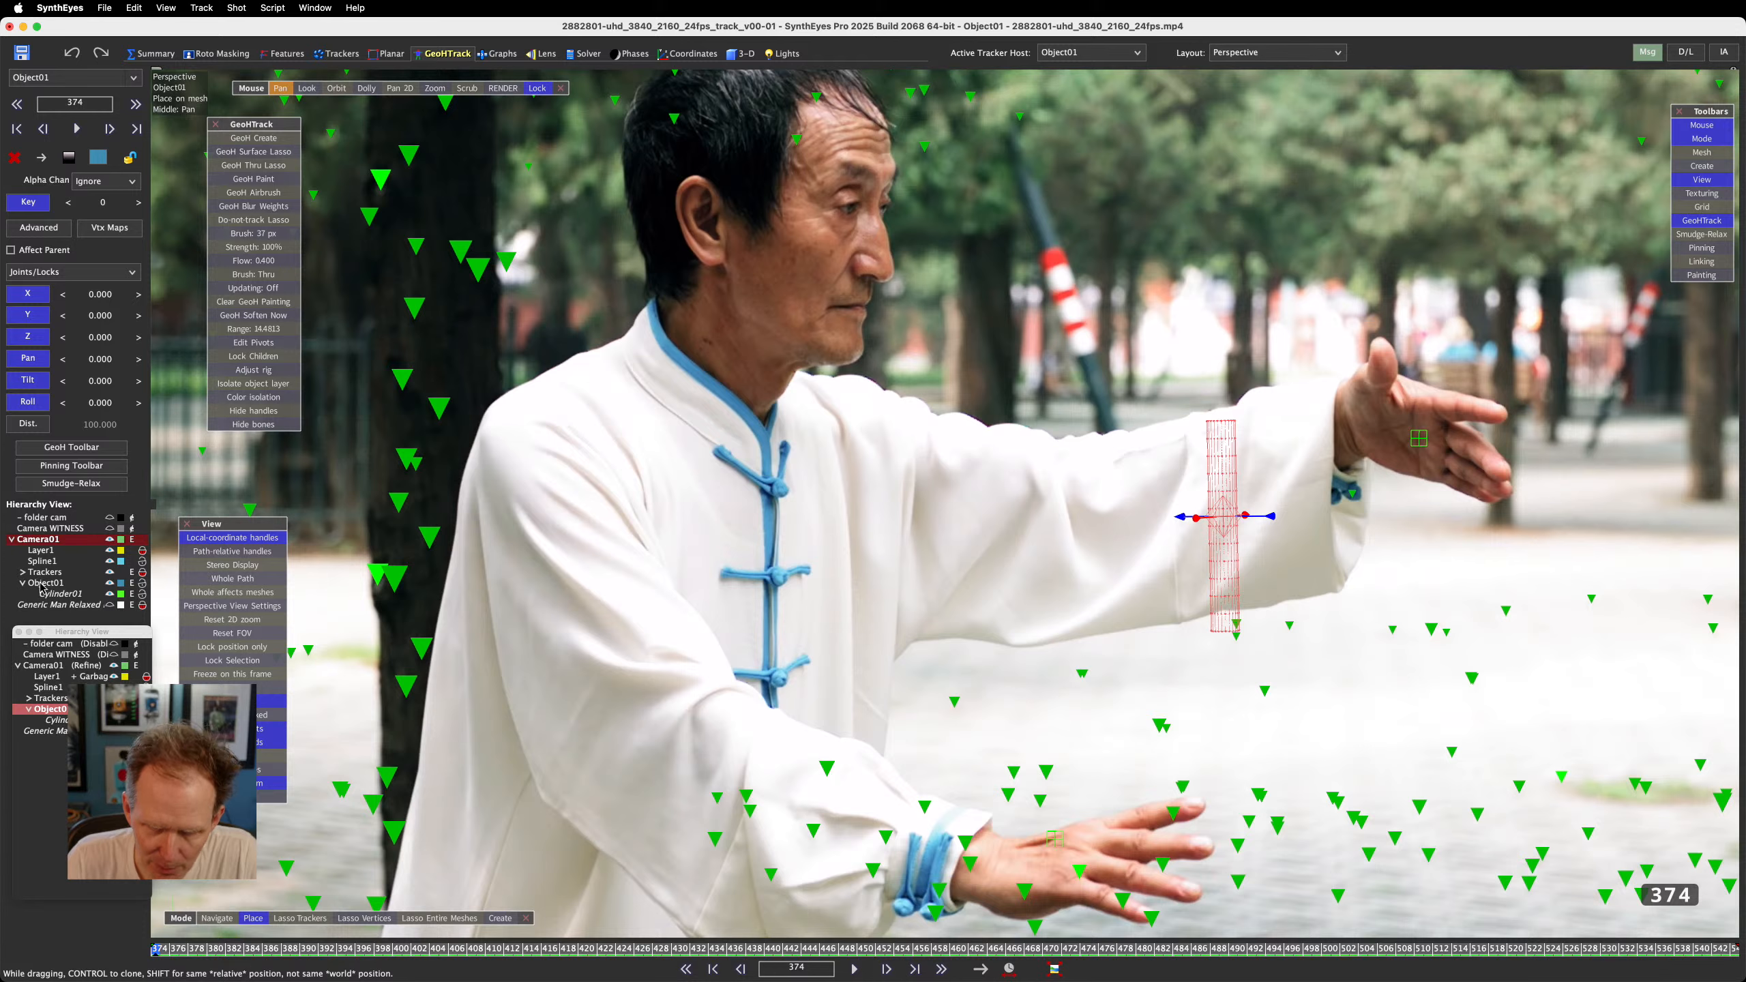
{"action": "left_click", "coordinate": [92, 653]}
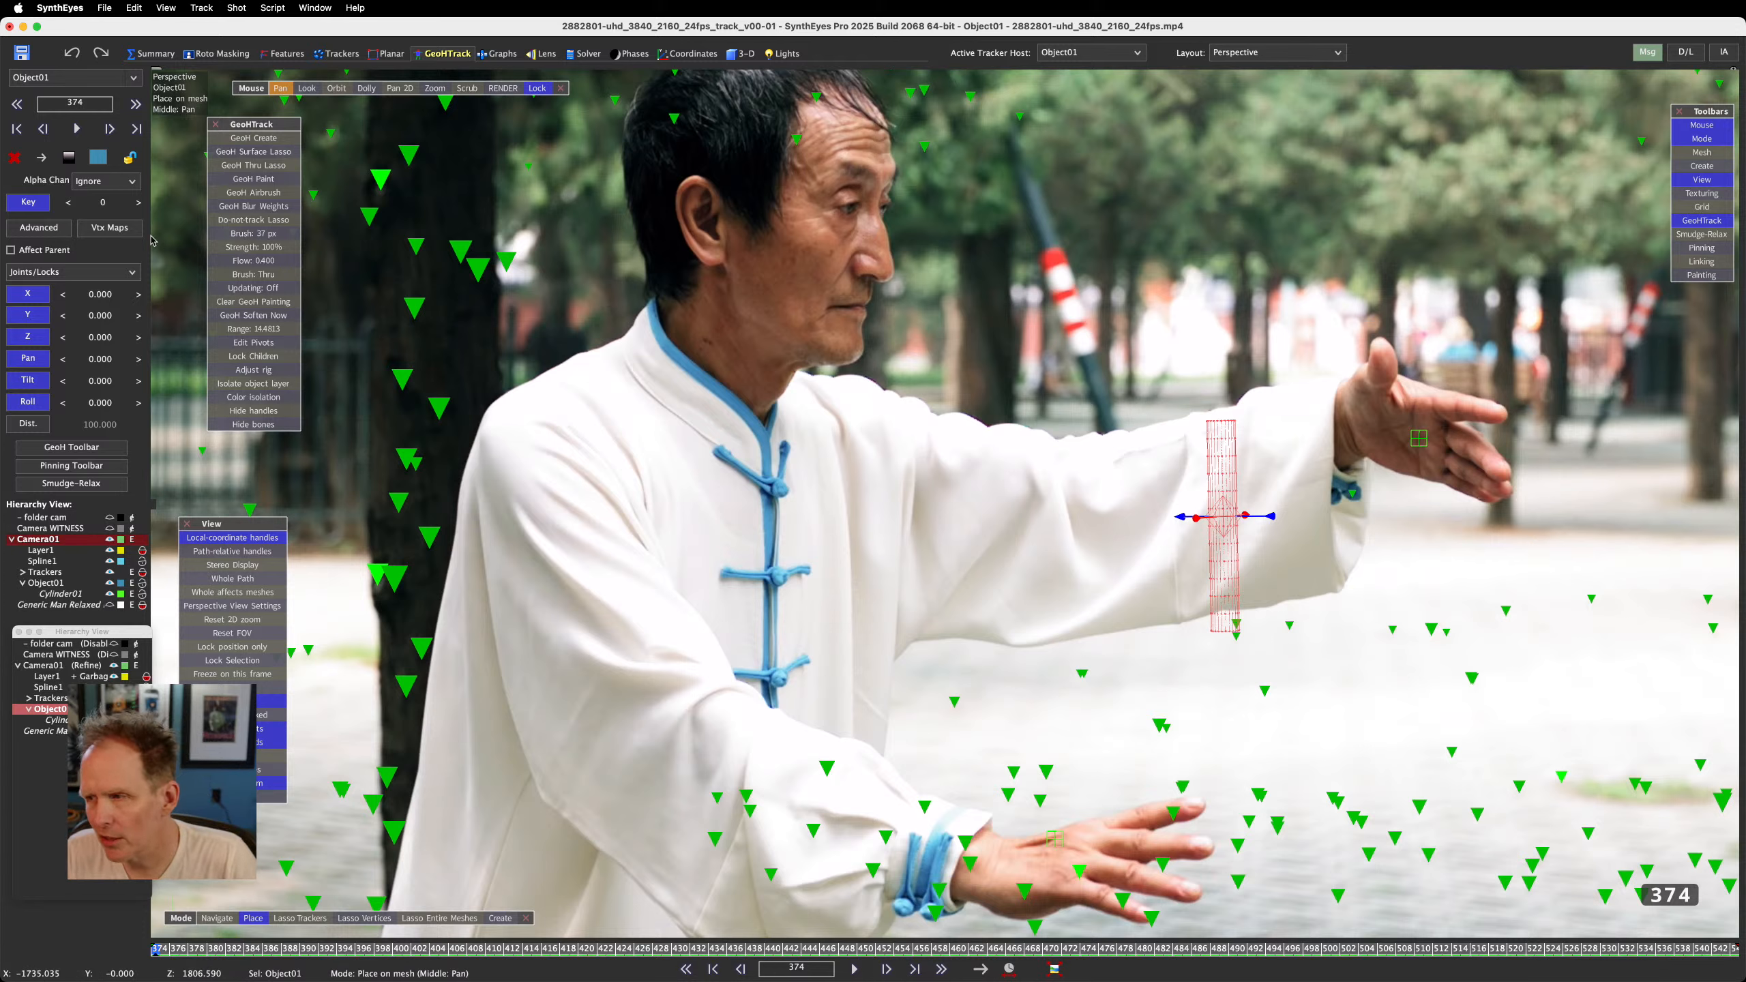
Turn off Object01's key at frame 374, test its X position value, and reset X to 0.000
{"action": "left_click", "coordinate": [28, 203]}
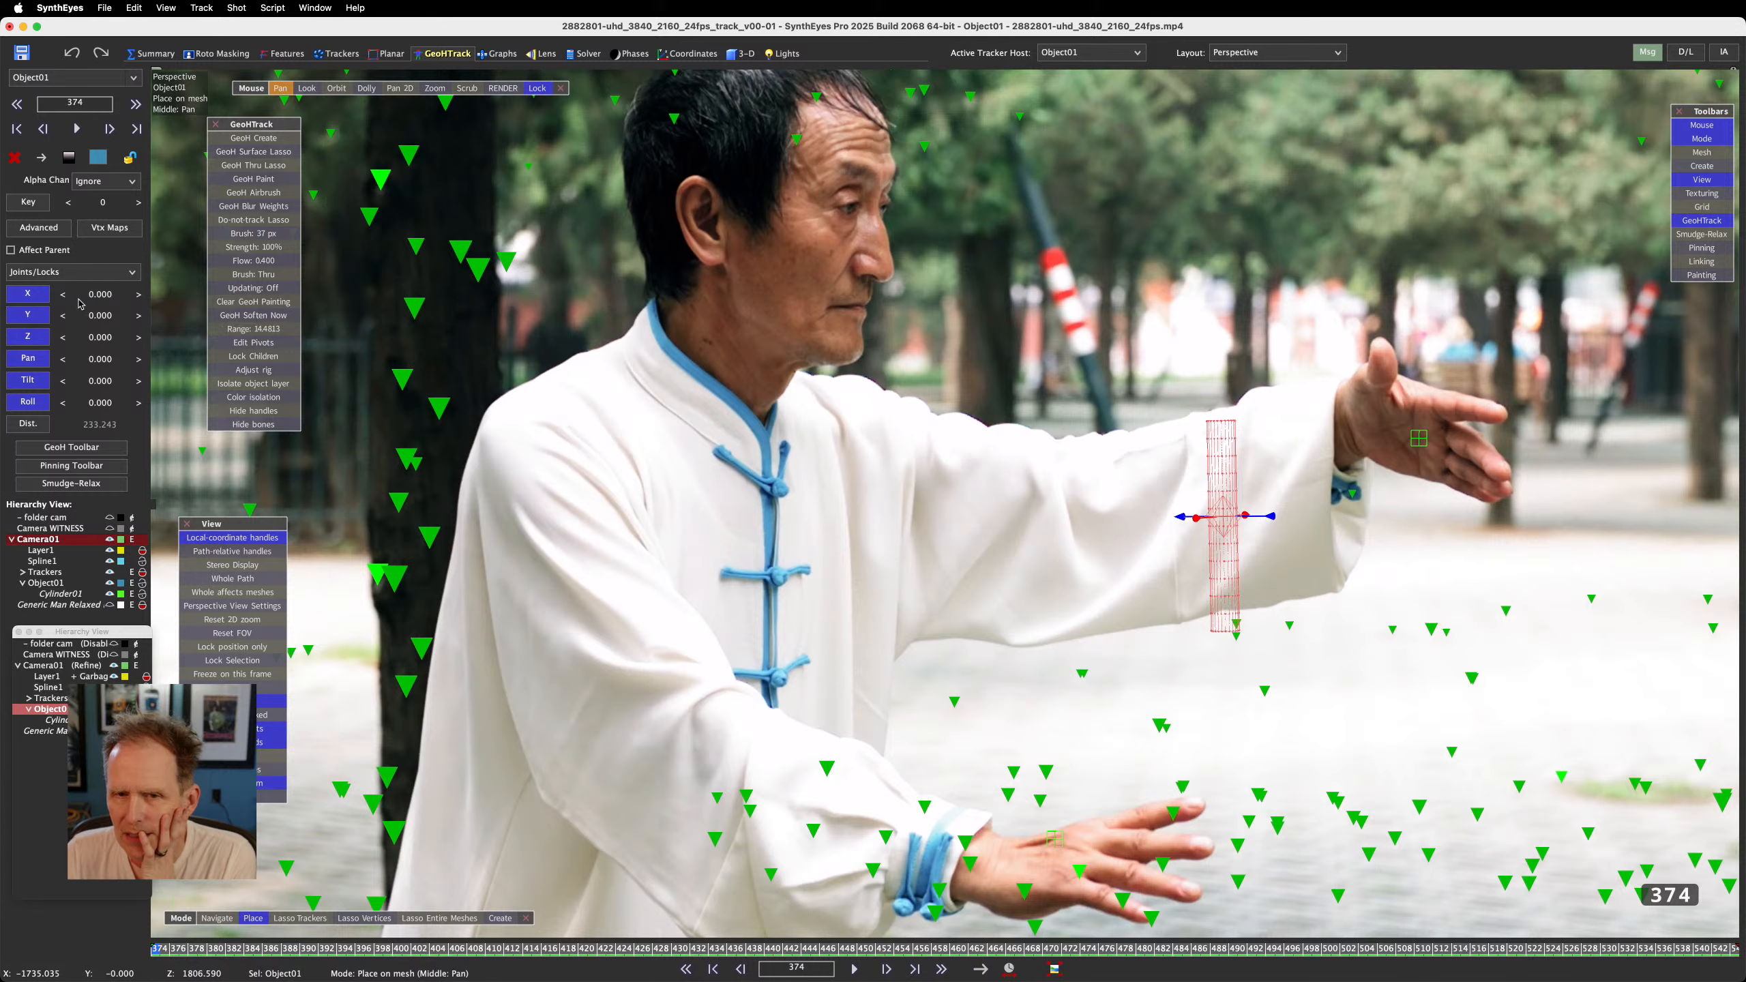
{"action": "mouse_move", "coordinate": [97, 298]}
{"action": "left_mouse_down"}
{"action": "mouse_move", "coordinate": [138, 298]}
{"action": "mouse_move", "coordinate": [34, 297]}
{"action": "mouse_move", "coordinate": [137, 298]}
{"action": "mouse_move", "coordinate": [48, 297]}
{"action": "mouse_move", "coordinate": [92, 297]}
{"action": "left_mouse_up"}
{"action": "right_click", "coordinate": [102, 298]}
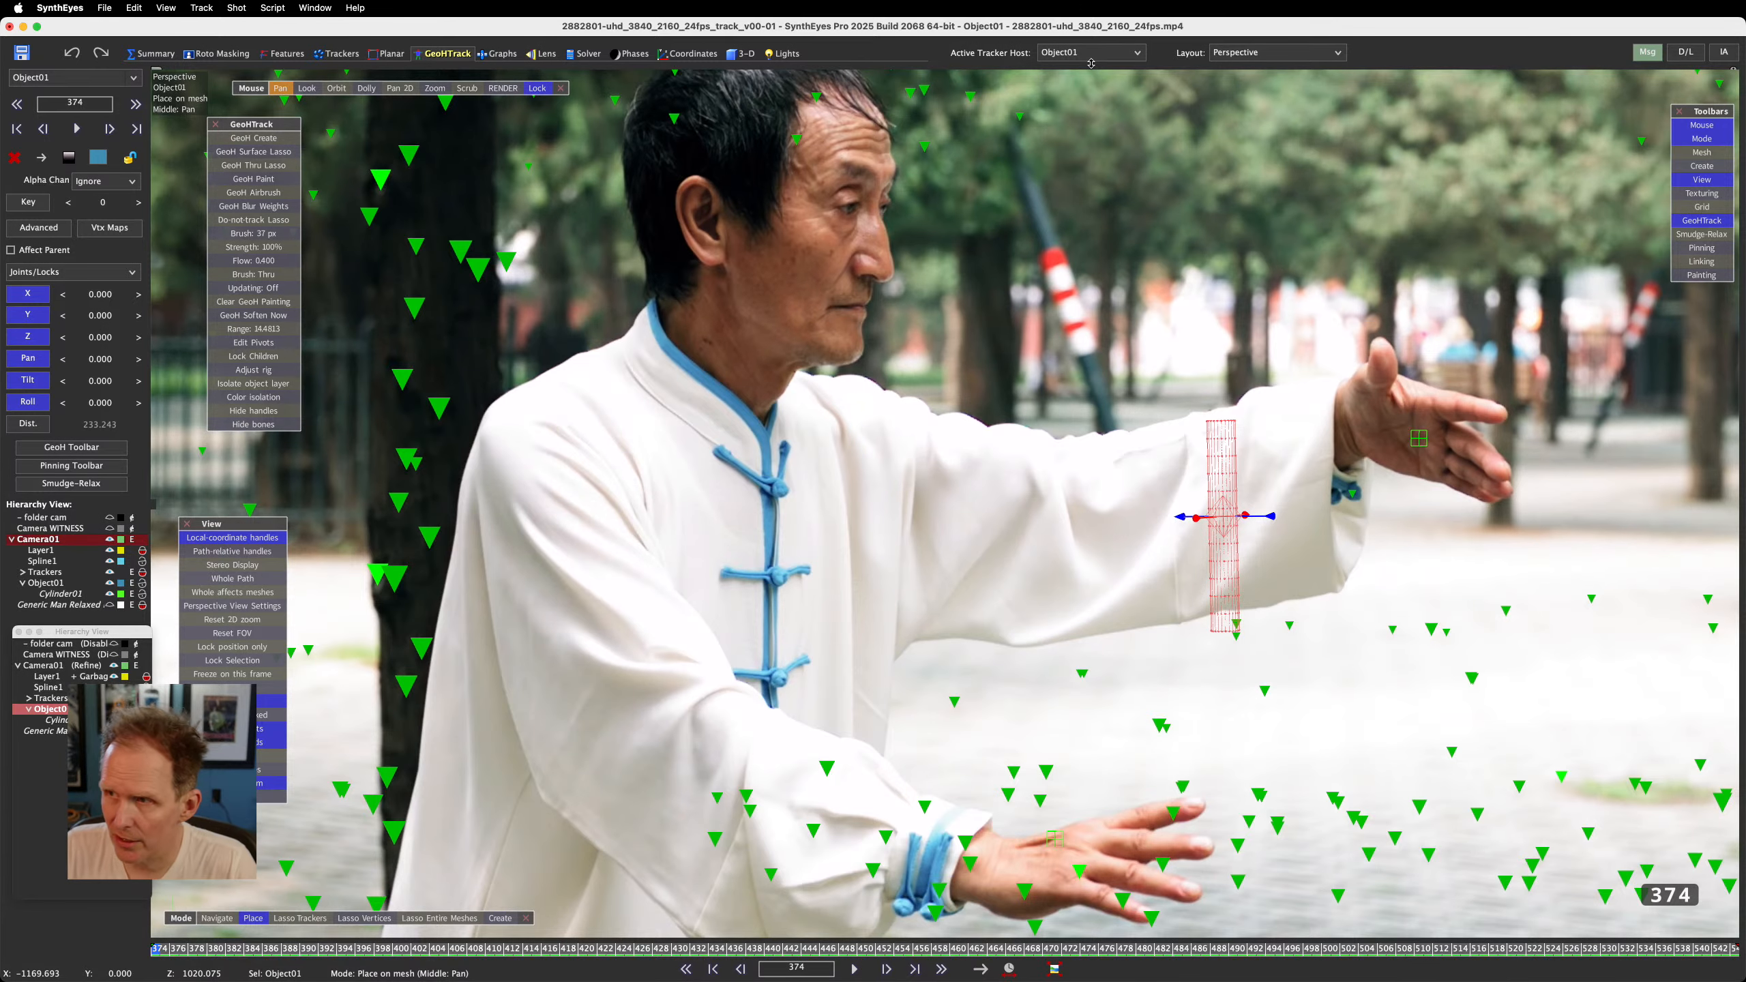
Switch the layout to Quad Perspective and enlarge the perspective pane relative to the other three views
{"action": "left_click", "coordinate": [1224, 50]}
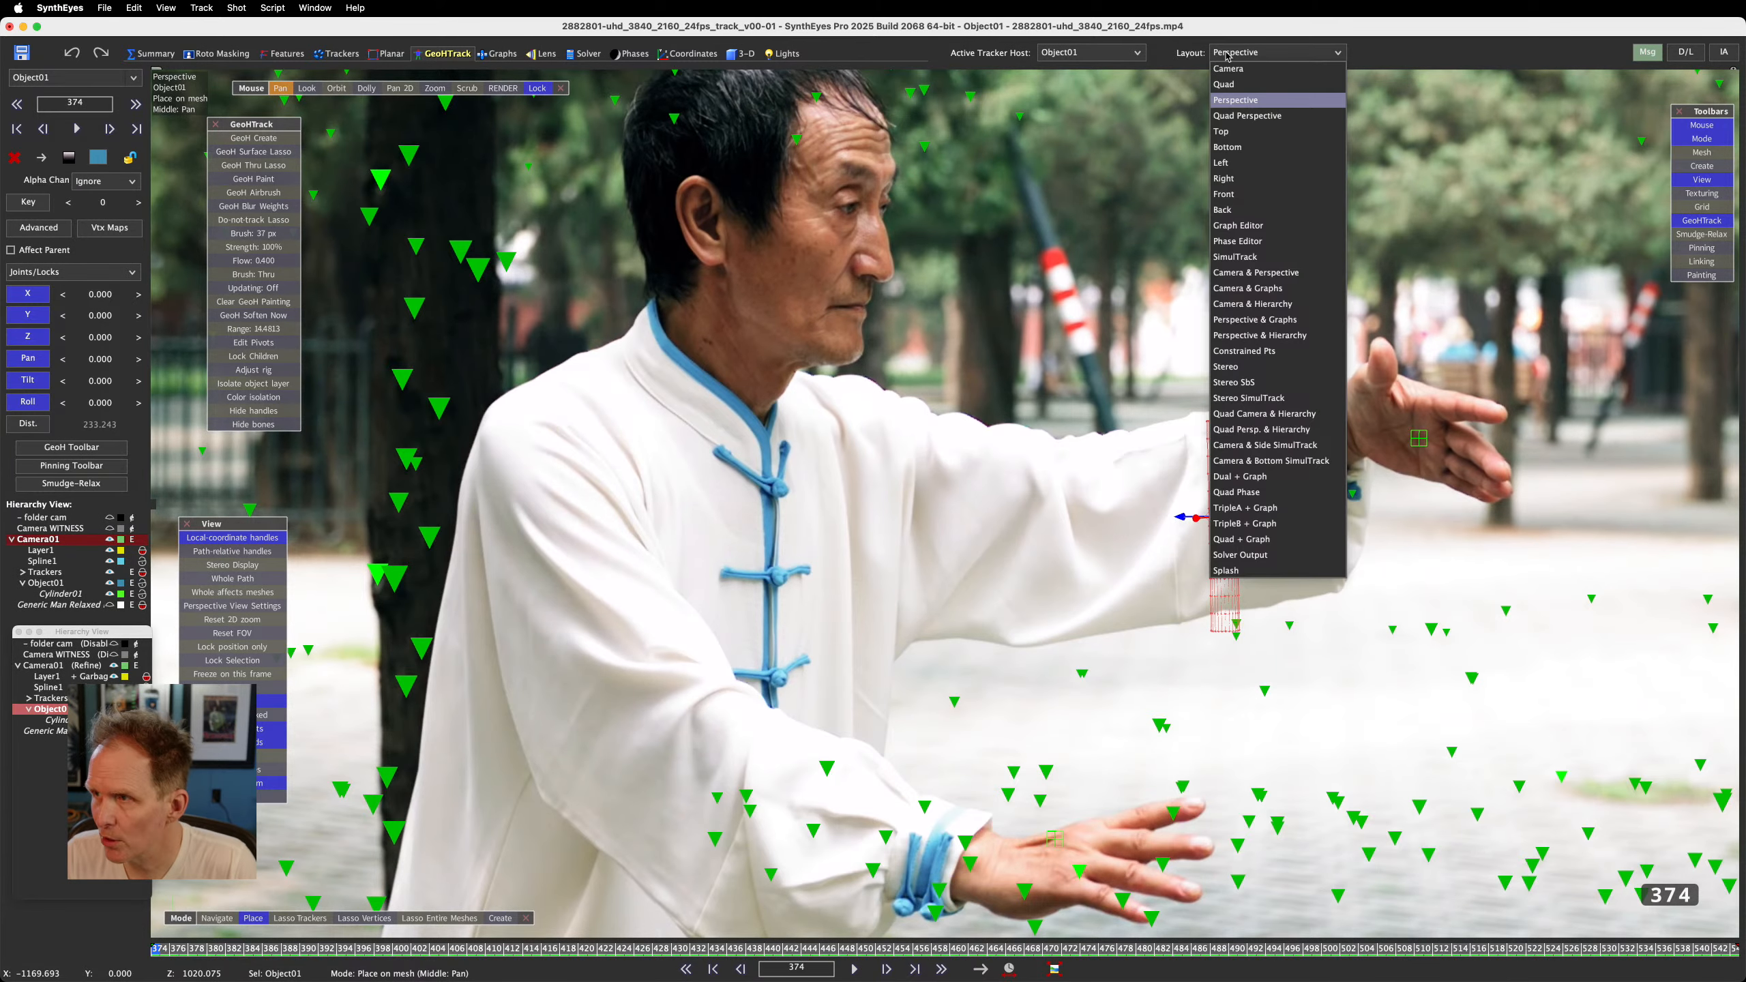
{"action": "left_click", "coordinate": [1244, 113]}
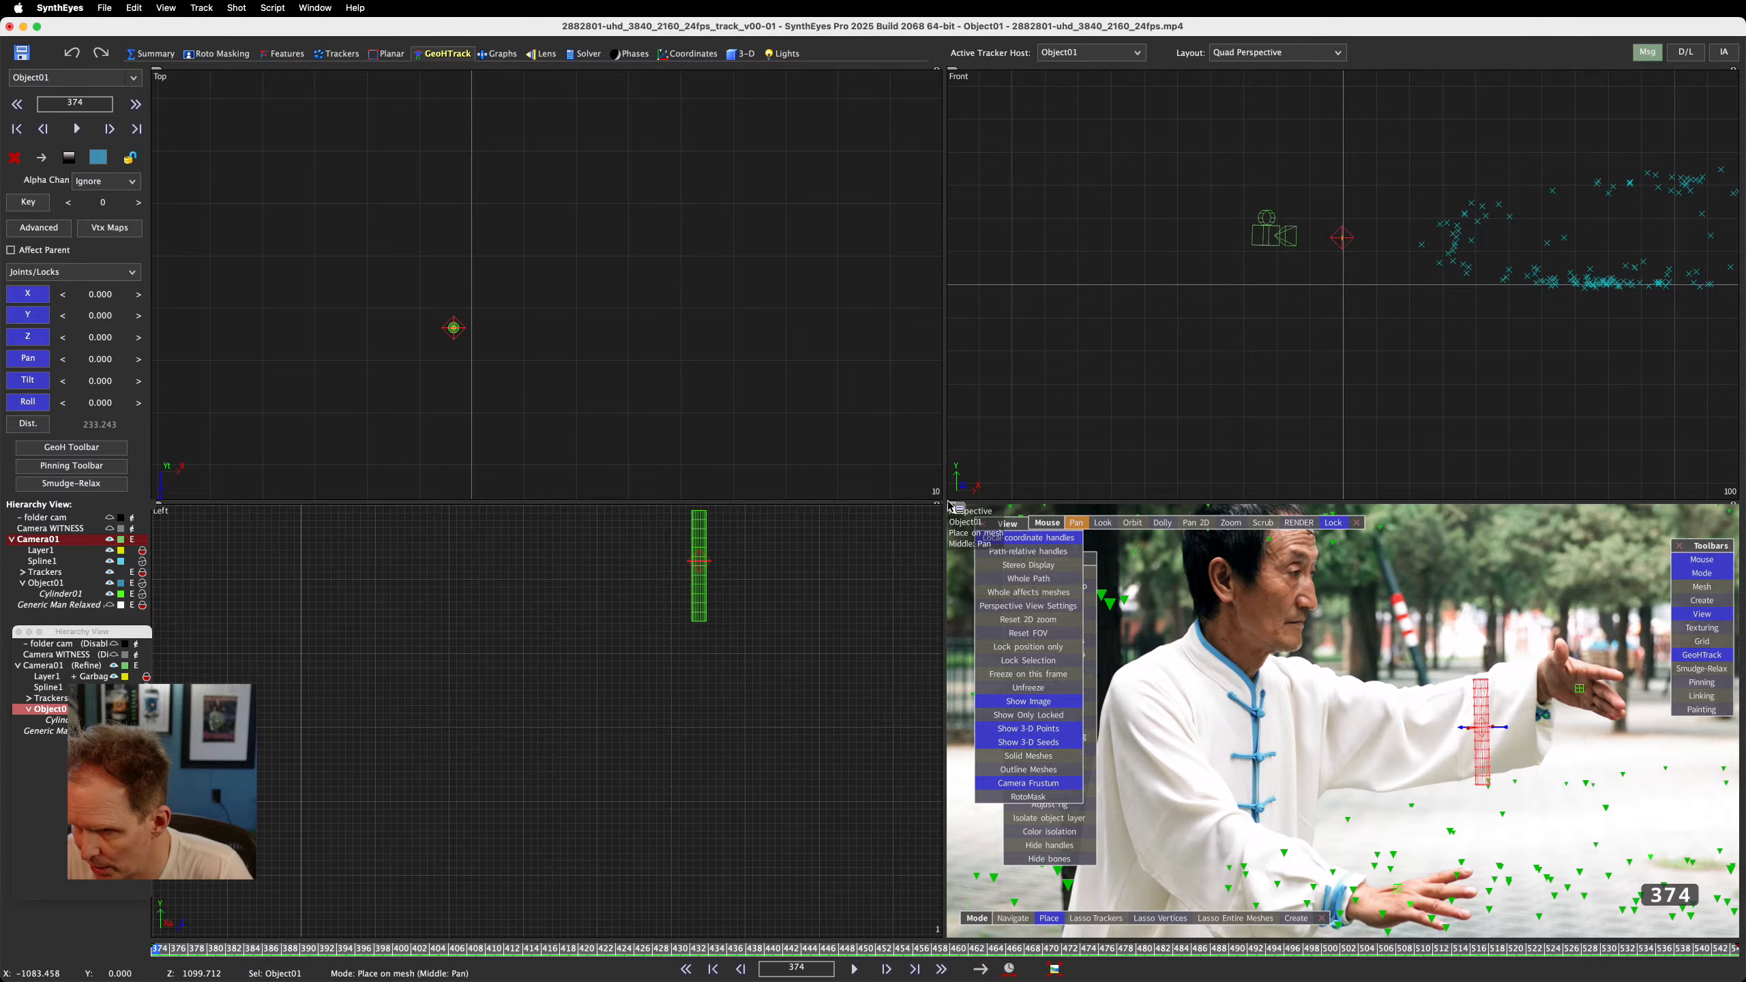
{"action": "left_click_drag", "start_coordinate": [947, 502], "coordinate": [699, 374]}
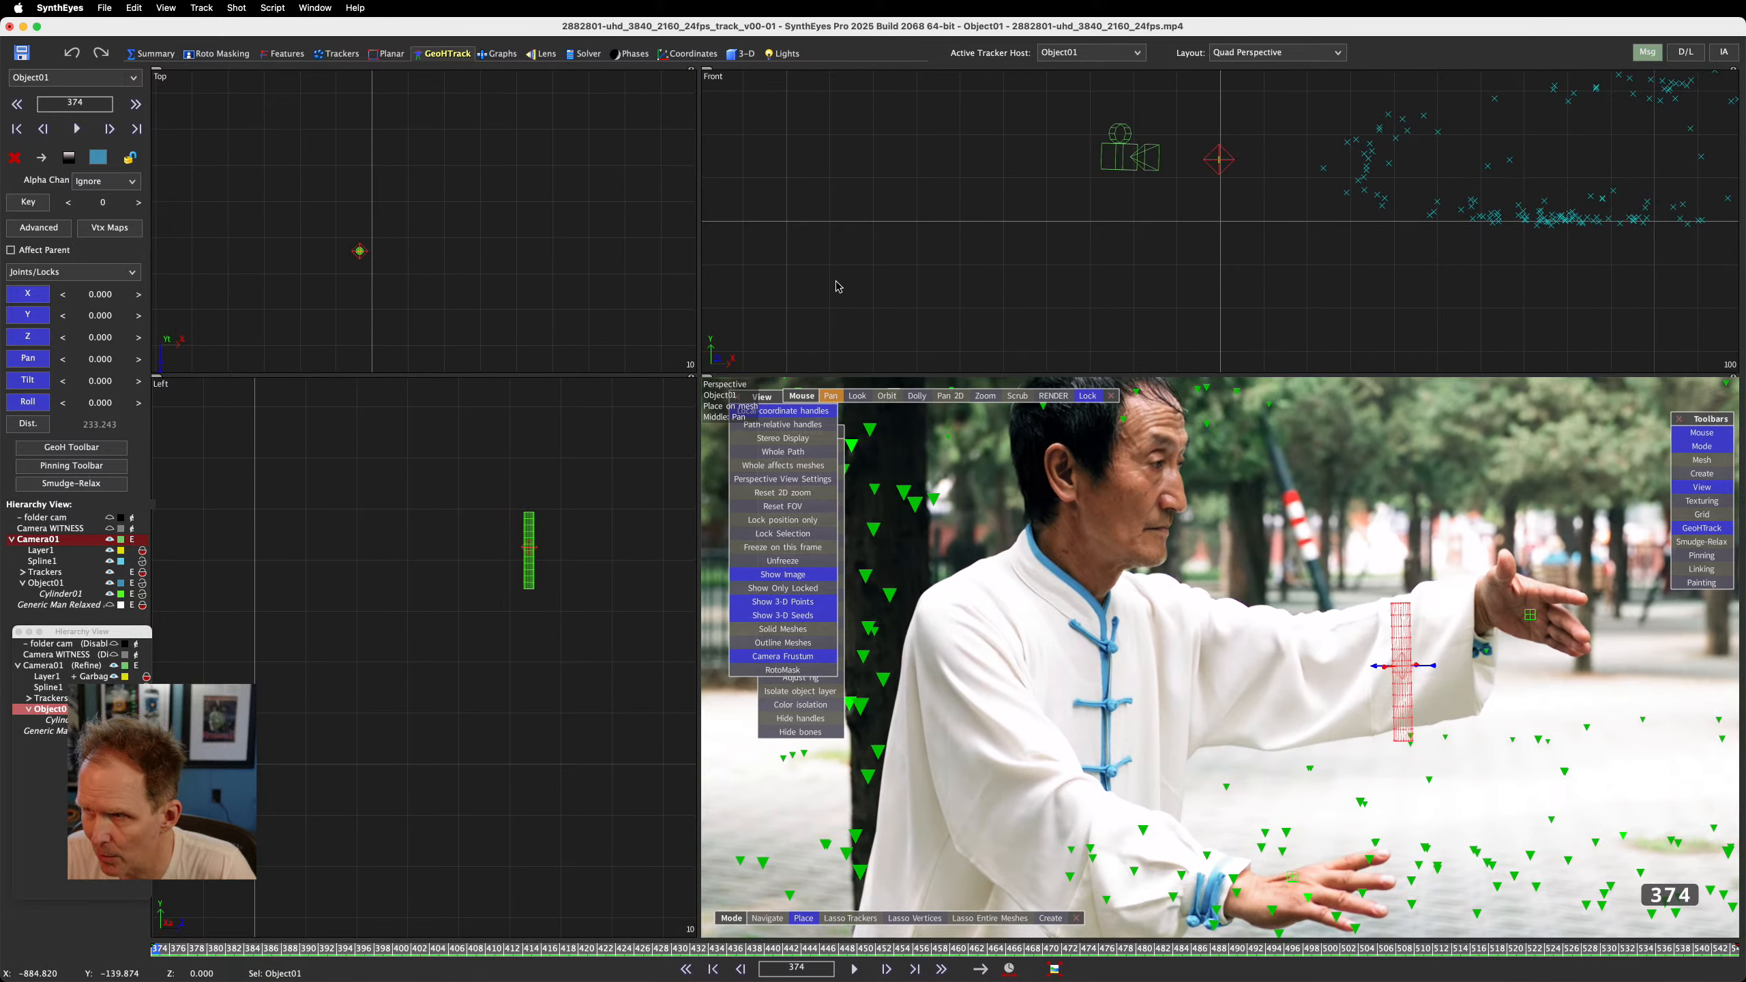
Frame Object01 in the orthographic views and set its X position to -30.000
{"action": "middle_click_drag", "start_coordinate": [1251, 216], "coordinate": [1099, 340]}
{"action": "scroll", "coordinate": [1072, 310], "scroll_direction": "up", "scroll_amount": 4}
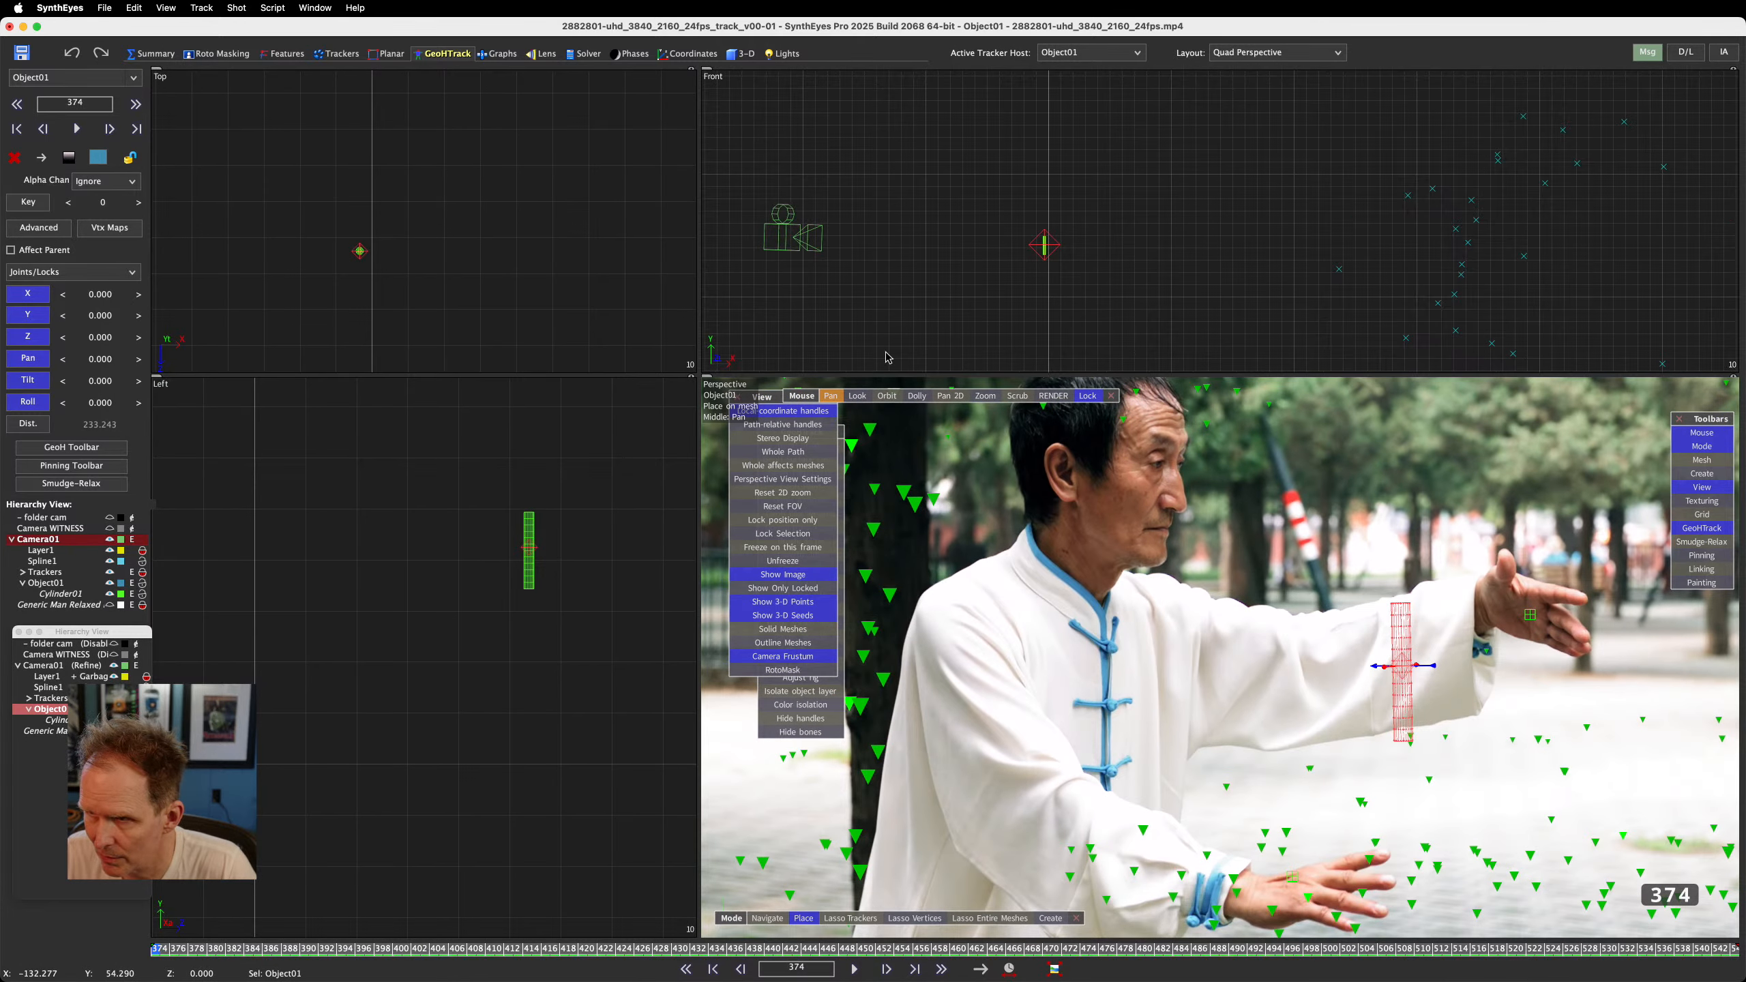
{"action": "scroll", "coordinate": [550, 566], "scroll_direction": "down", "scroll_amount": 4}
{"action": "scroll", "coordinate": [553, 567], "scroll_direction": "down", "scroll_amount": 3}
{"action": "scroll", "coordinate": [553, 568], "scroll_direction": "up", "scroll_amount": 3}
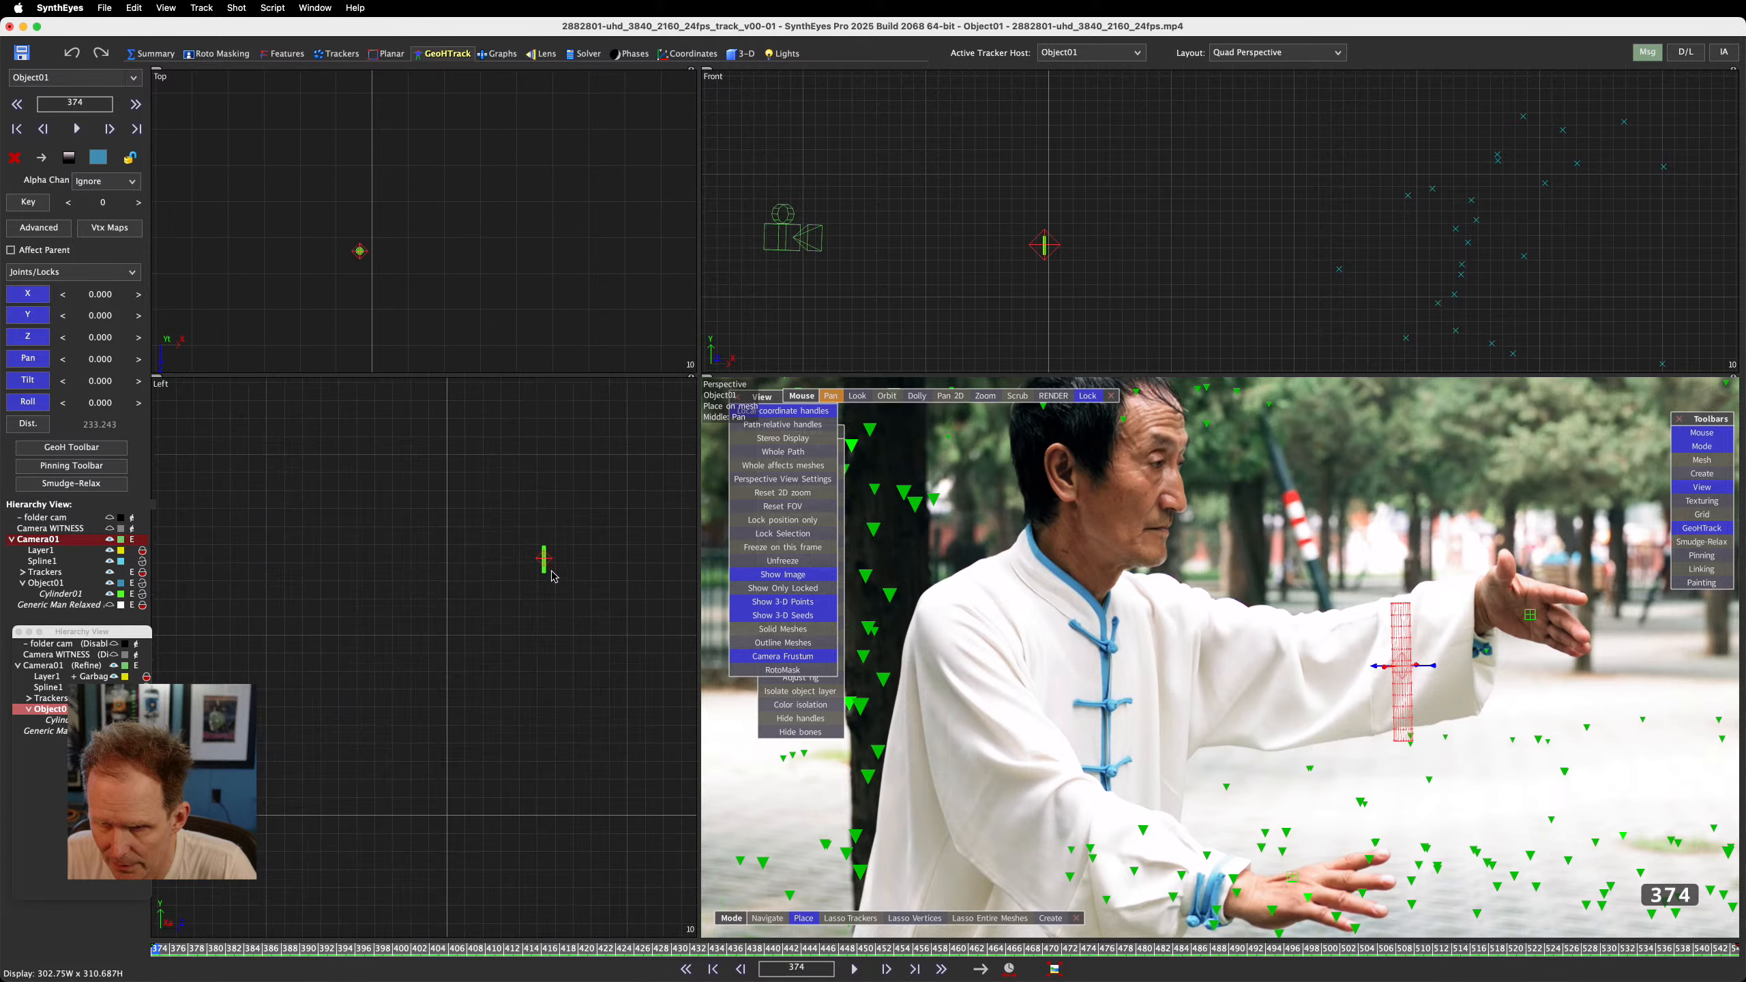
{"action": "scroll", "coordinate": [379, 261], "scroll_direction": "down", "scroll_amount": 5}
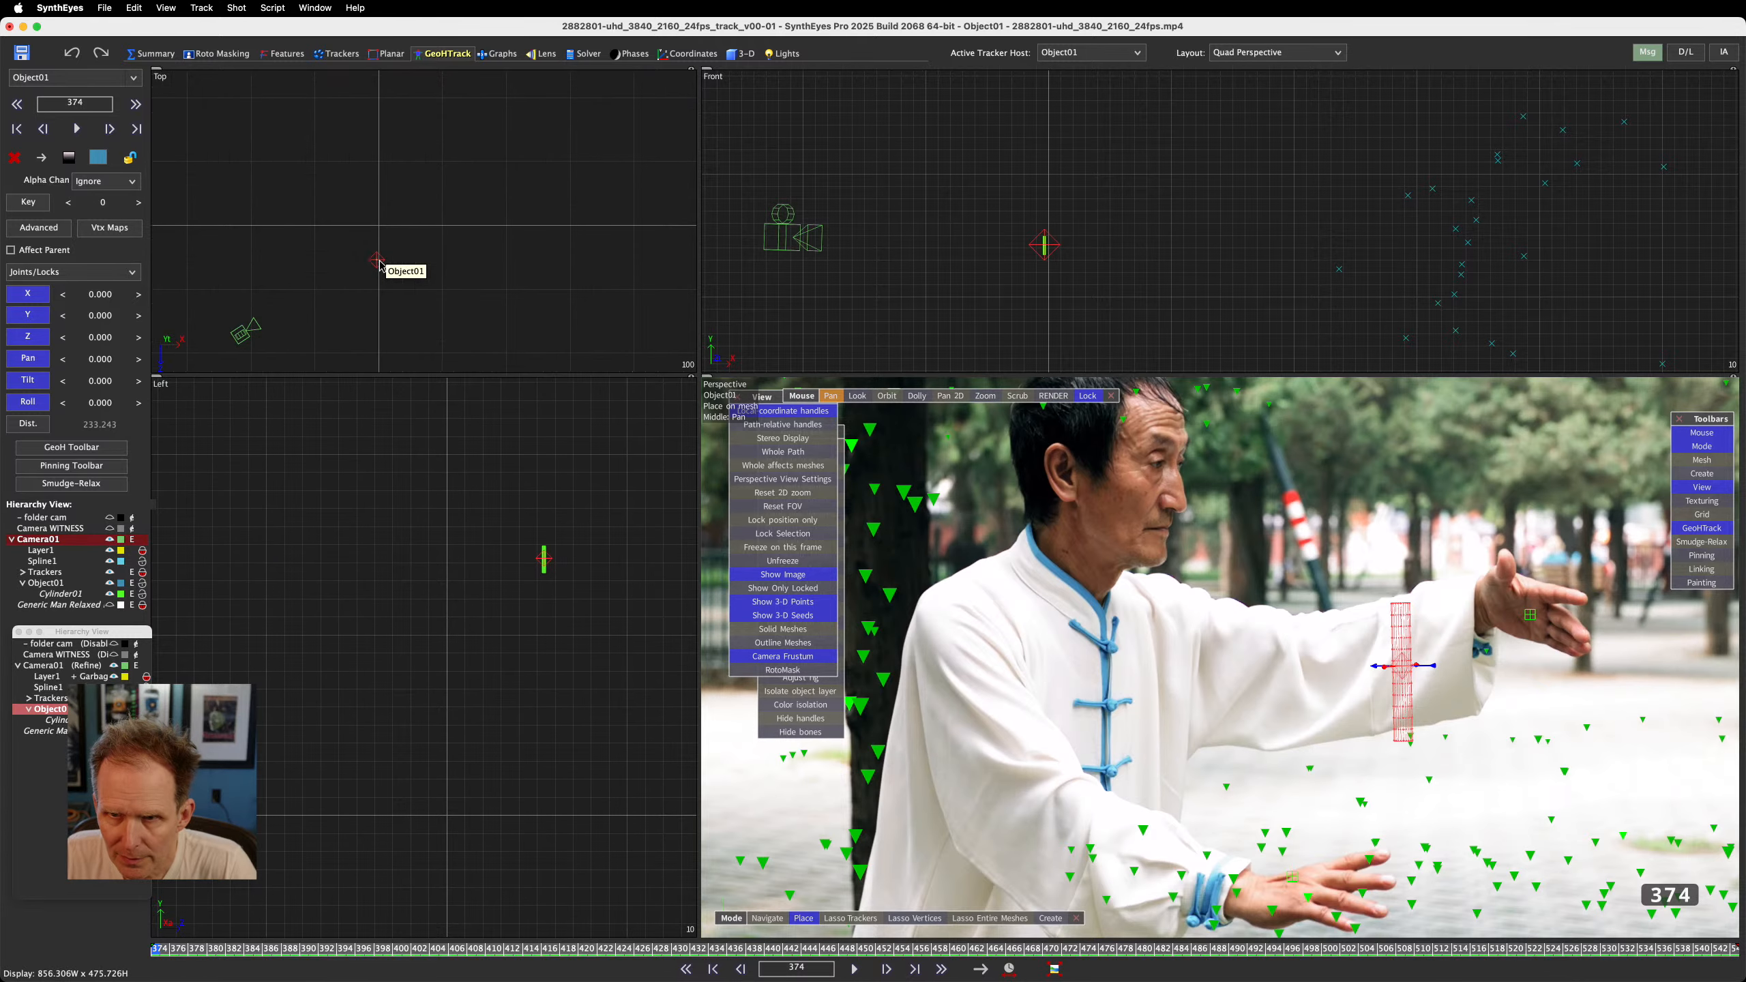
{"action": "scroll", "coordinate": [380, 264], "scroll_direction": "up", "scroll_amount": 5}
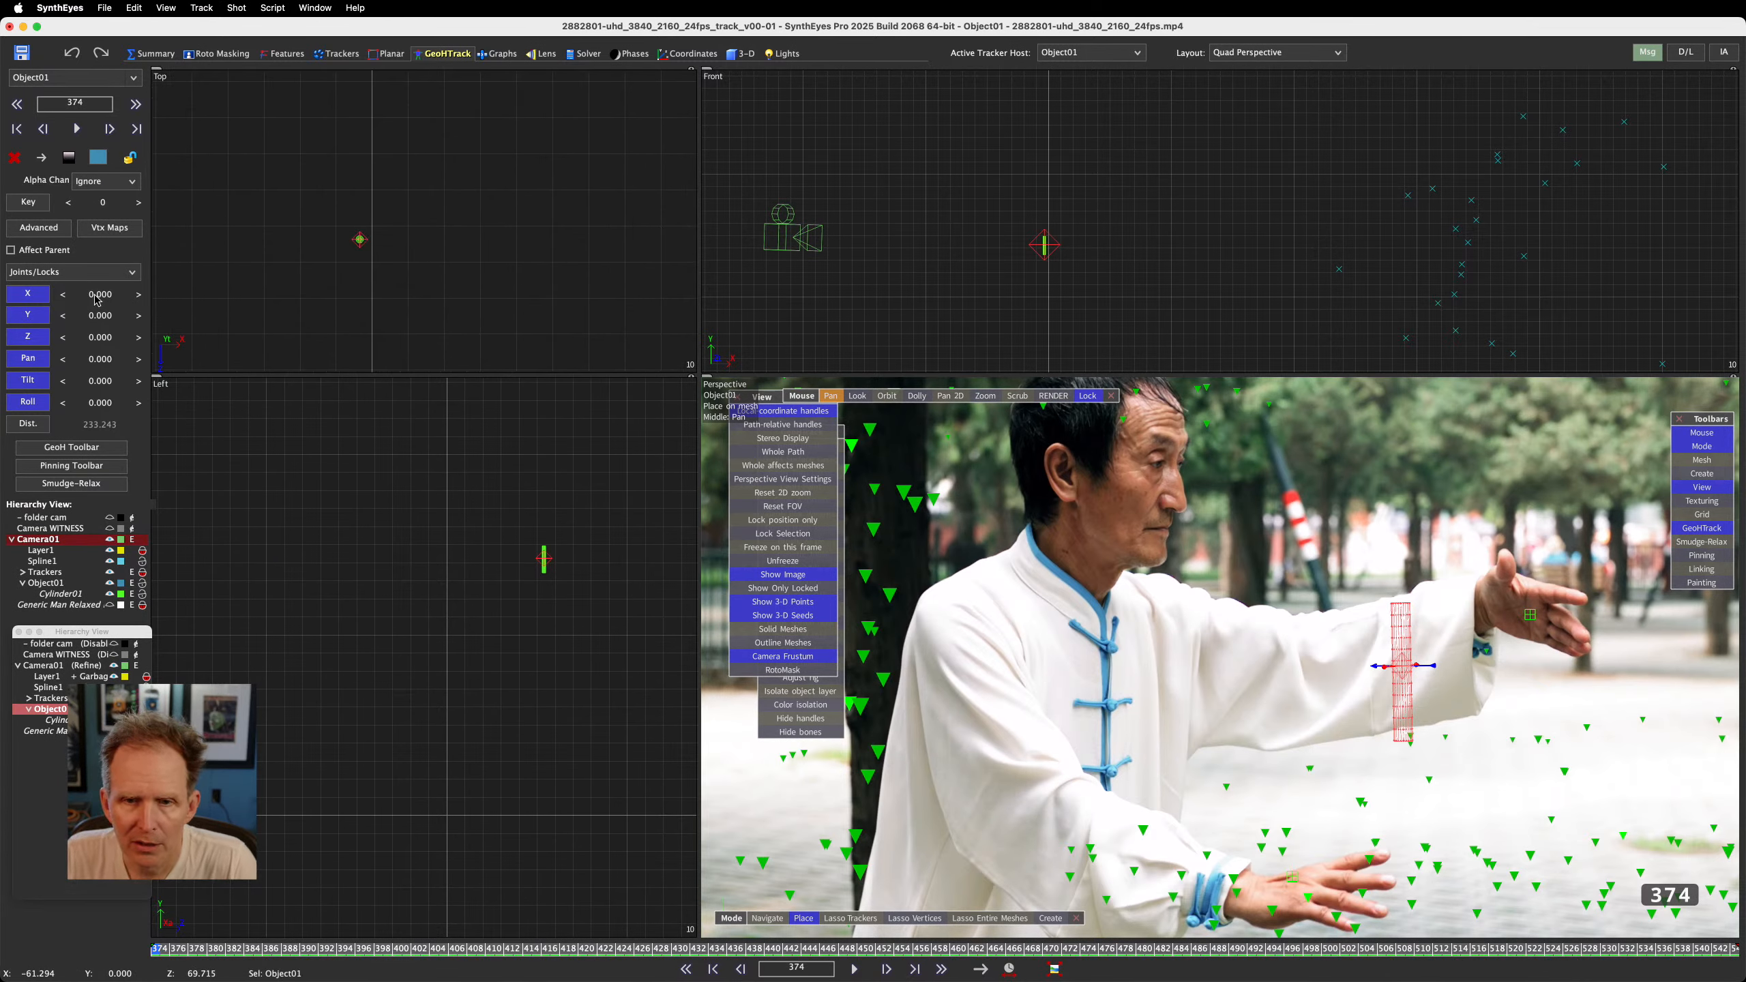
{"action": "mouse_move", "coordinate": [98, 299]}
{"action": "left_mouse_down"}
{"action": "mouse_move", "coordinate": [153, 299]}
{"action": "mouse_move", "coordinate": [48, 300]}
{"action": "mouse_move", "coordinate": [78, 299]}
{"action": "left_mouse_up"}
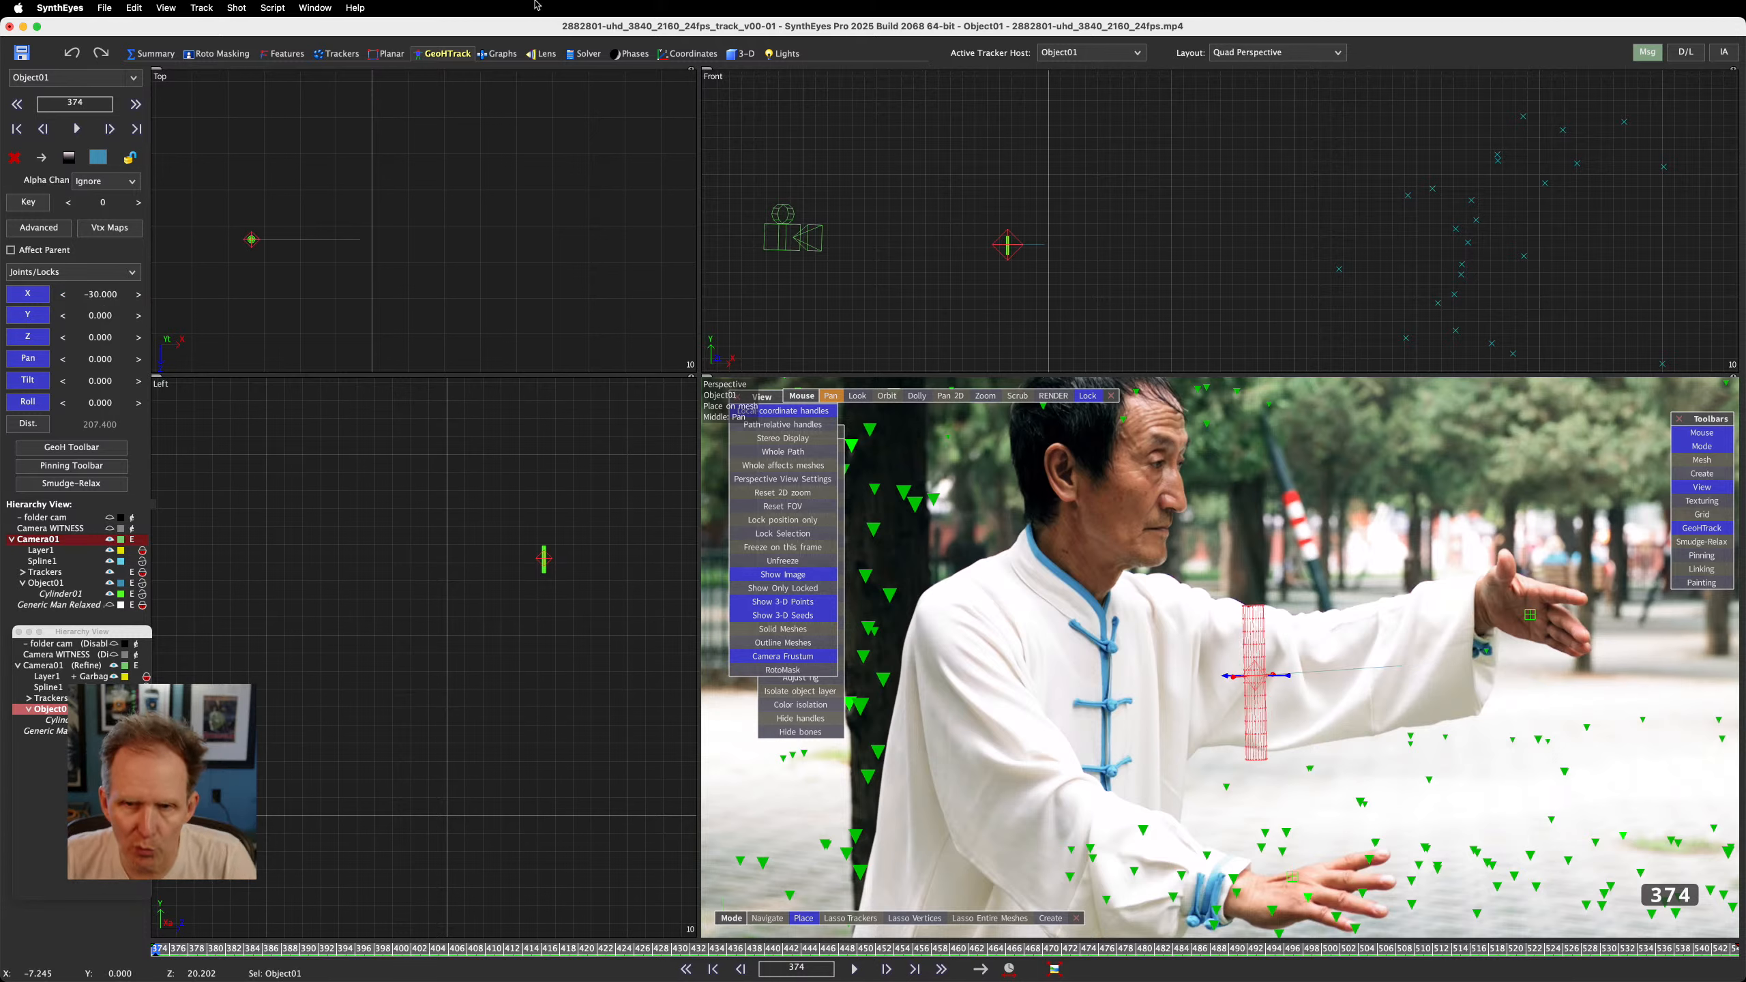
{"action": "scroll", "coordinate": [230, 322], "scroll_direction": "down", "scroll_amount": 5}
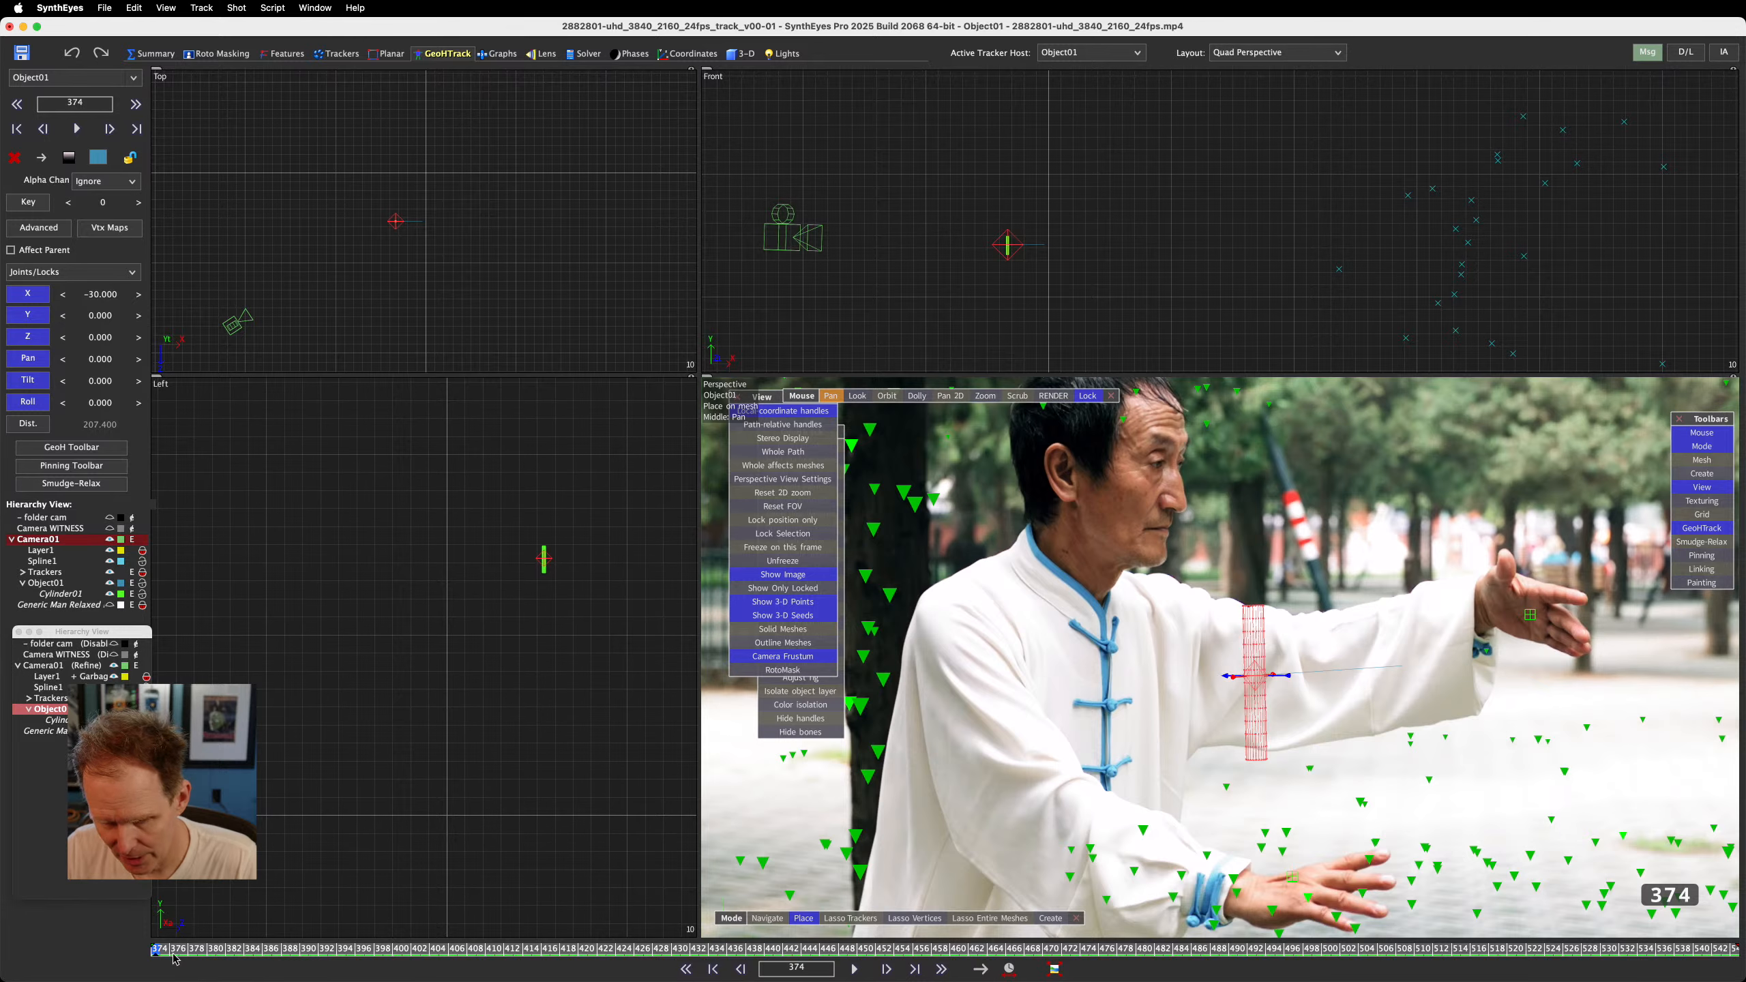
Try shifting Object01 along Y and Z, resetting each of the two positions to 0.000
{"action": "left_click_drag", "start_coordinate": [160, 954], "coordinate": [83, 955]}
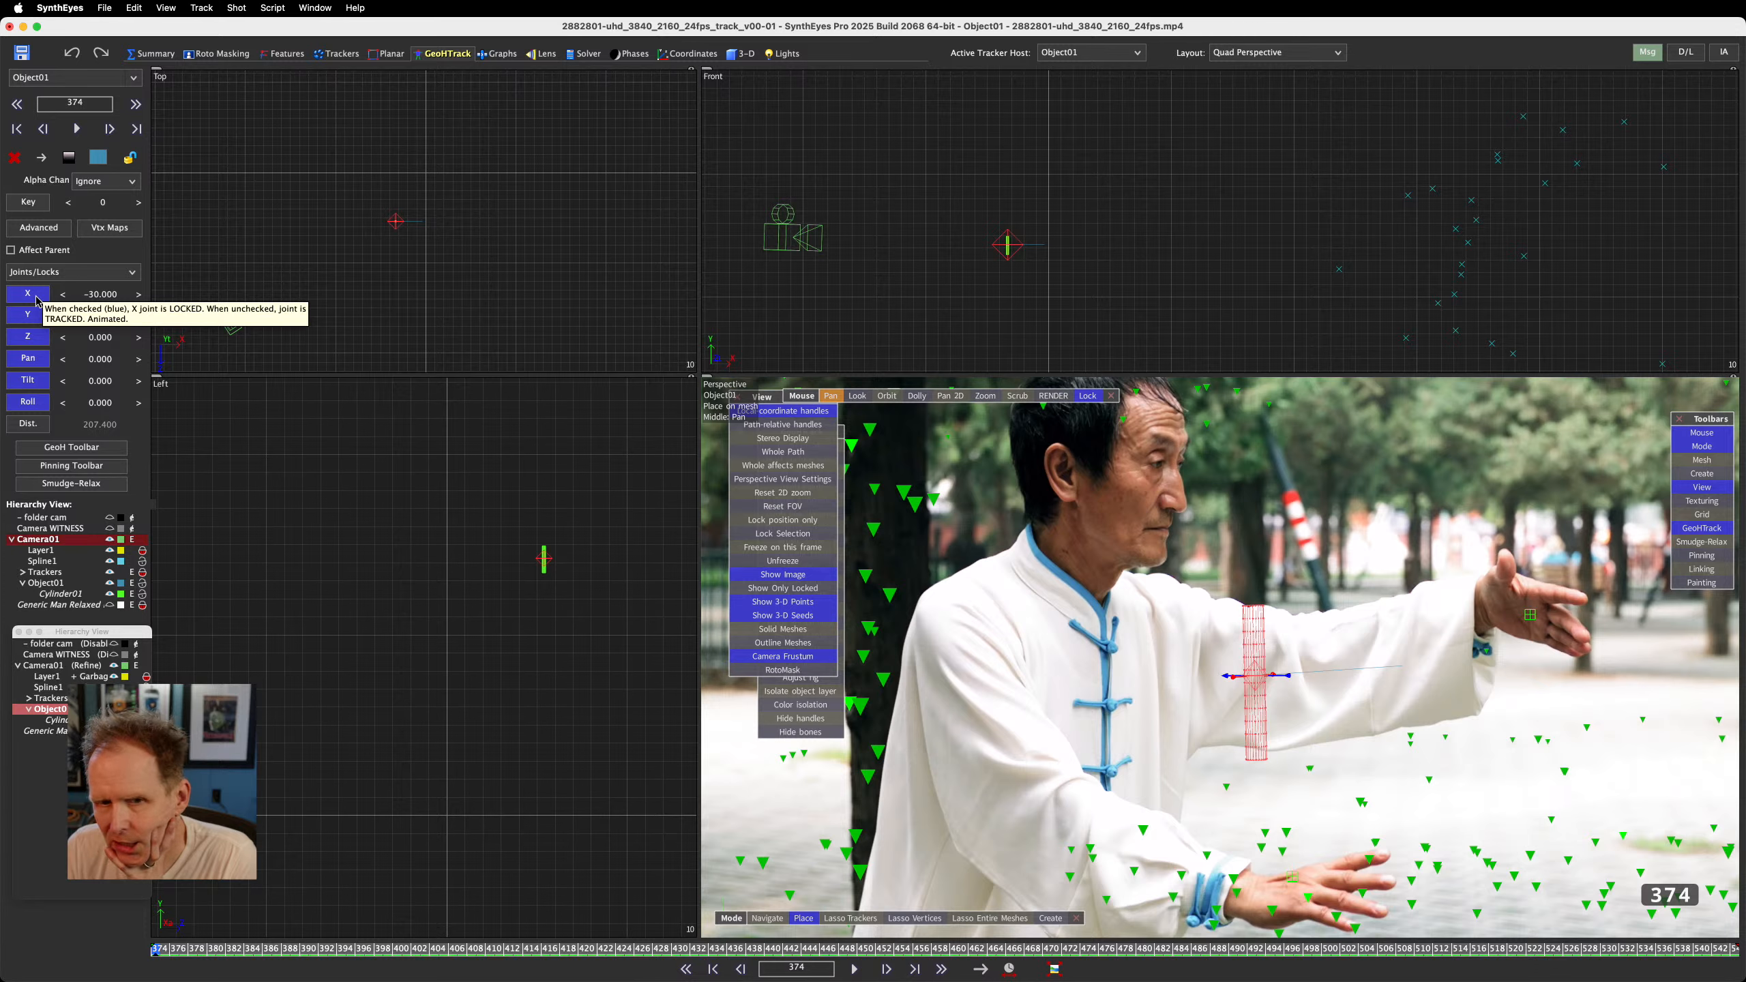
{"action": "left_click_drag", "start_coordinate": [105, 314], "coordinate": [120, 314]}
{"action": "right_click", "coordinate": [100, 316]}
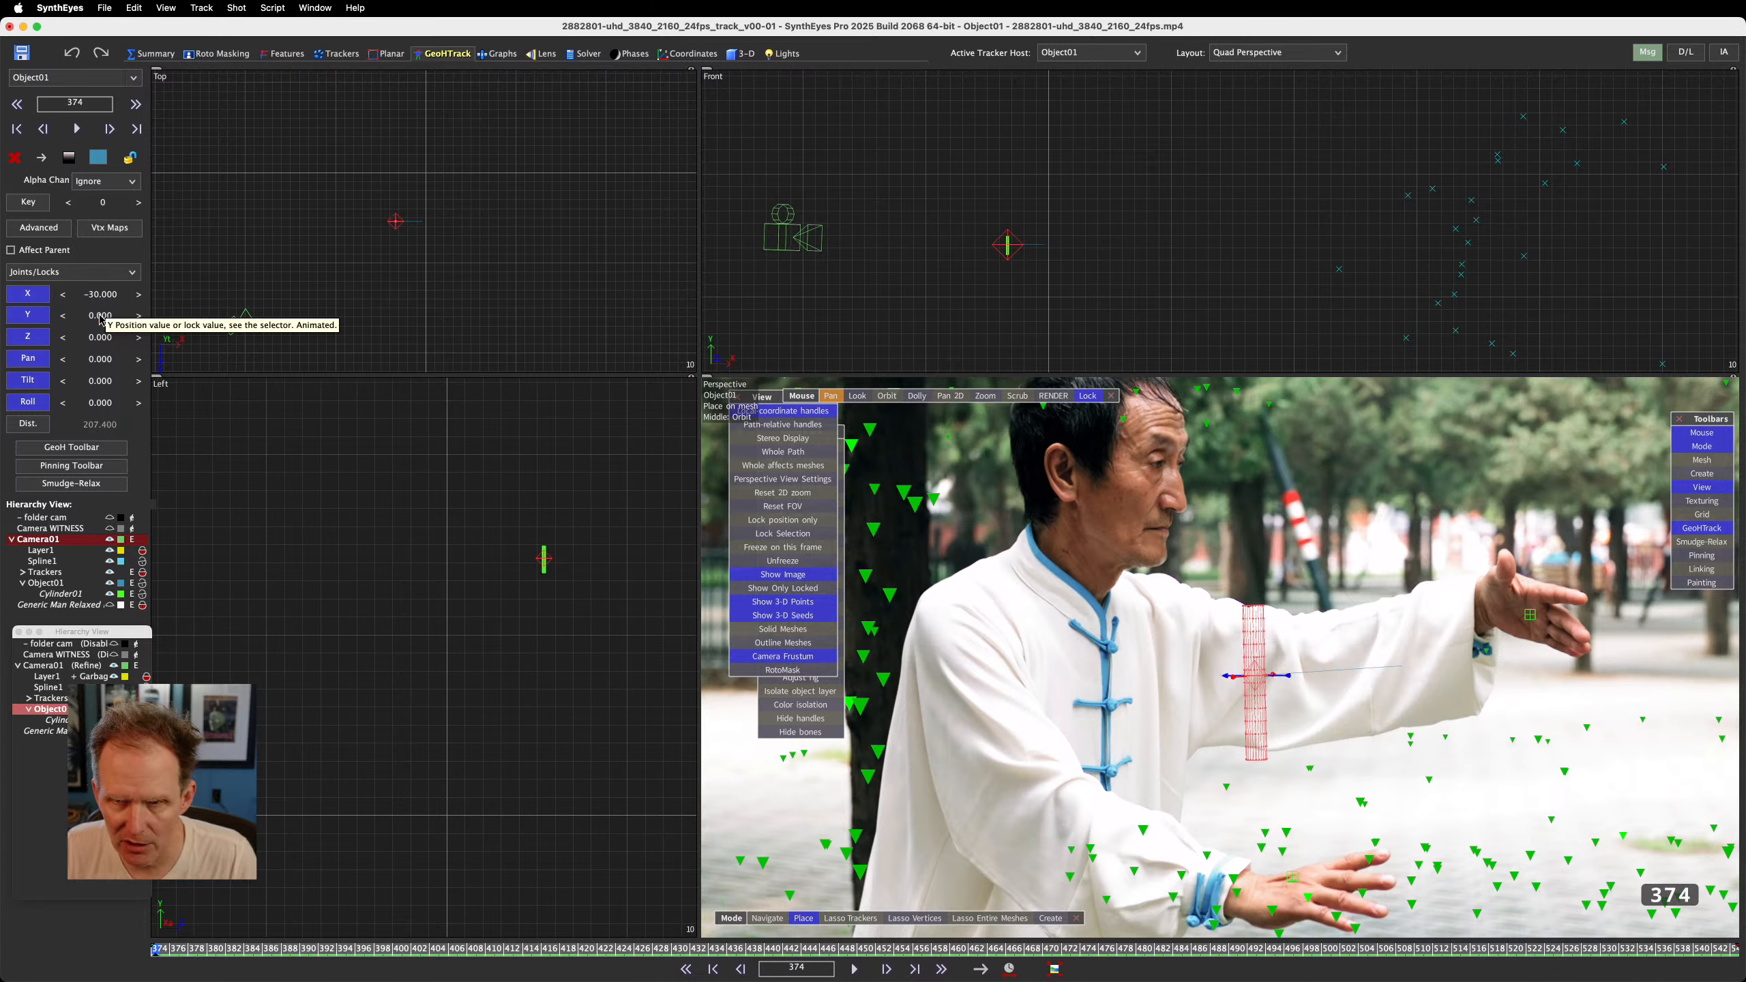
{"action": "left_click_drag", "start_coordinate": [99, 335], "coordinate": [73, 335]}
{"action": "right_click", "coordinate": [101, 337]}
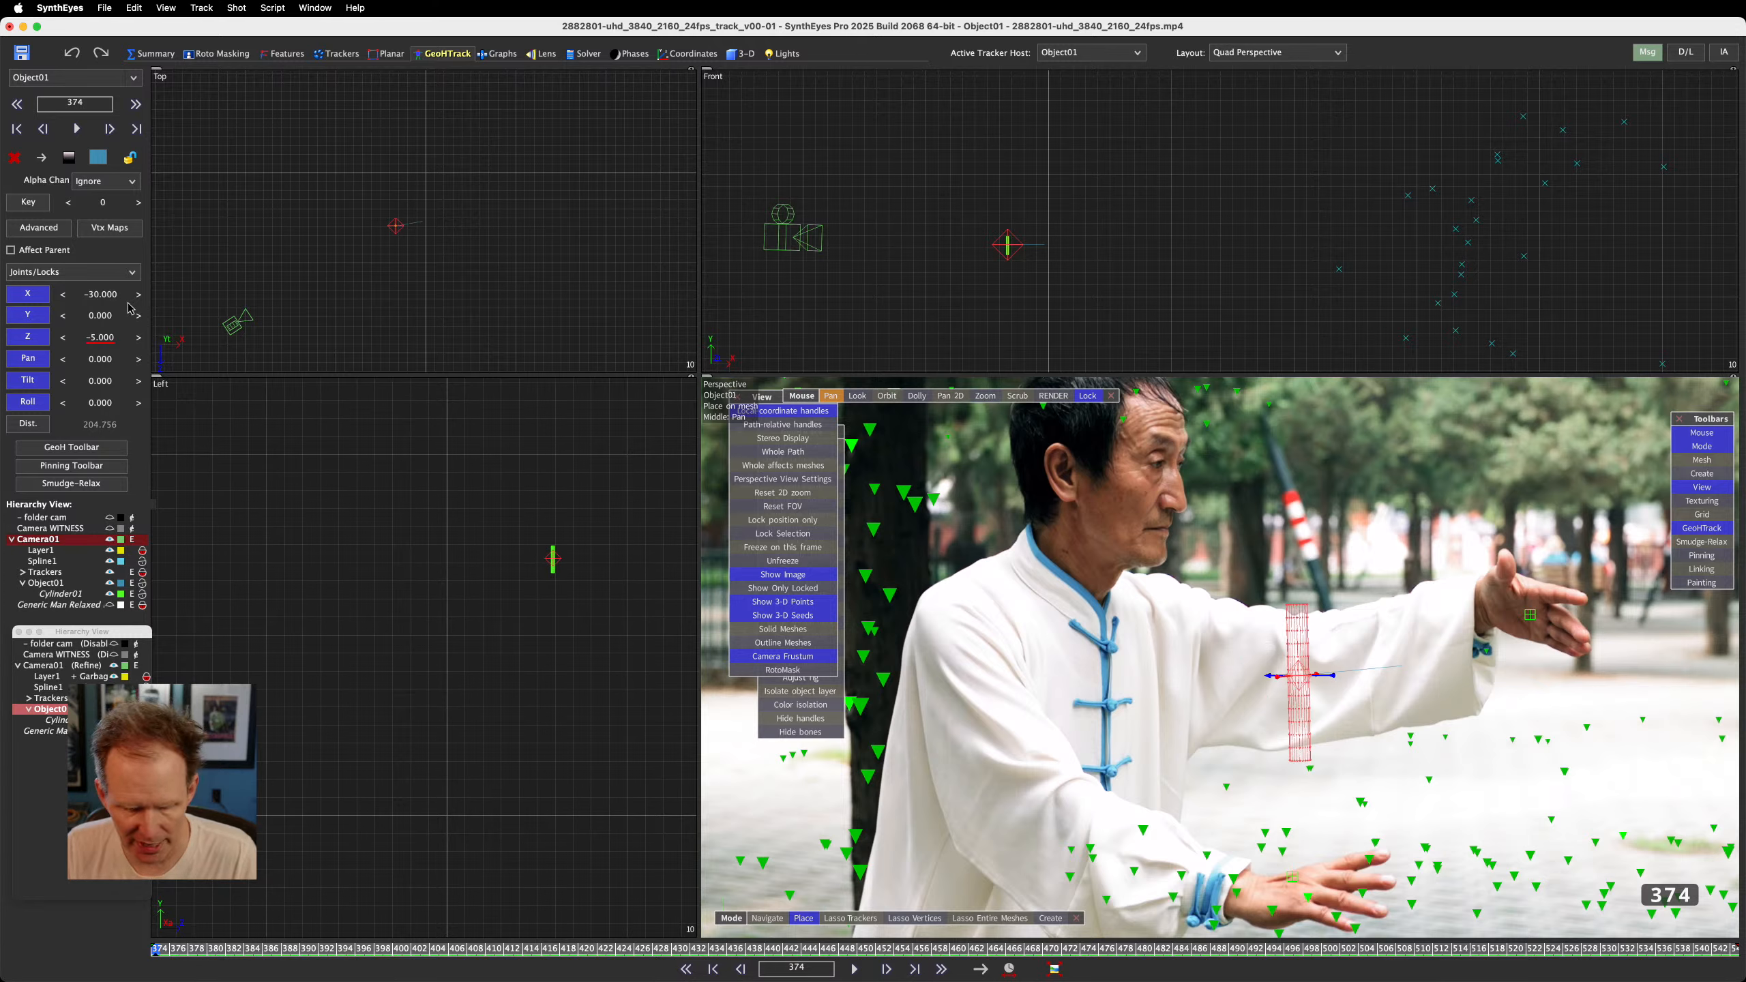
Unlock Object01's X, Y and Z joints so its position is tracked, leaving Pan, Tilt and Roll locked
{"action": "left_click", "coordinate": [31, 296]}
{"action": "left_click", "coordinate": [30, 315]}
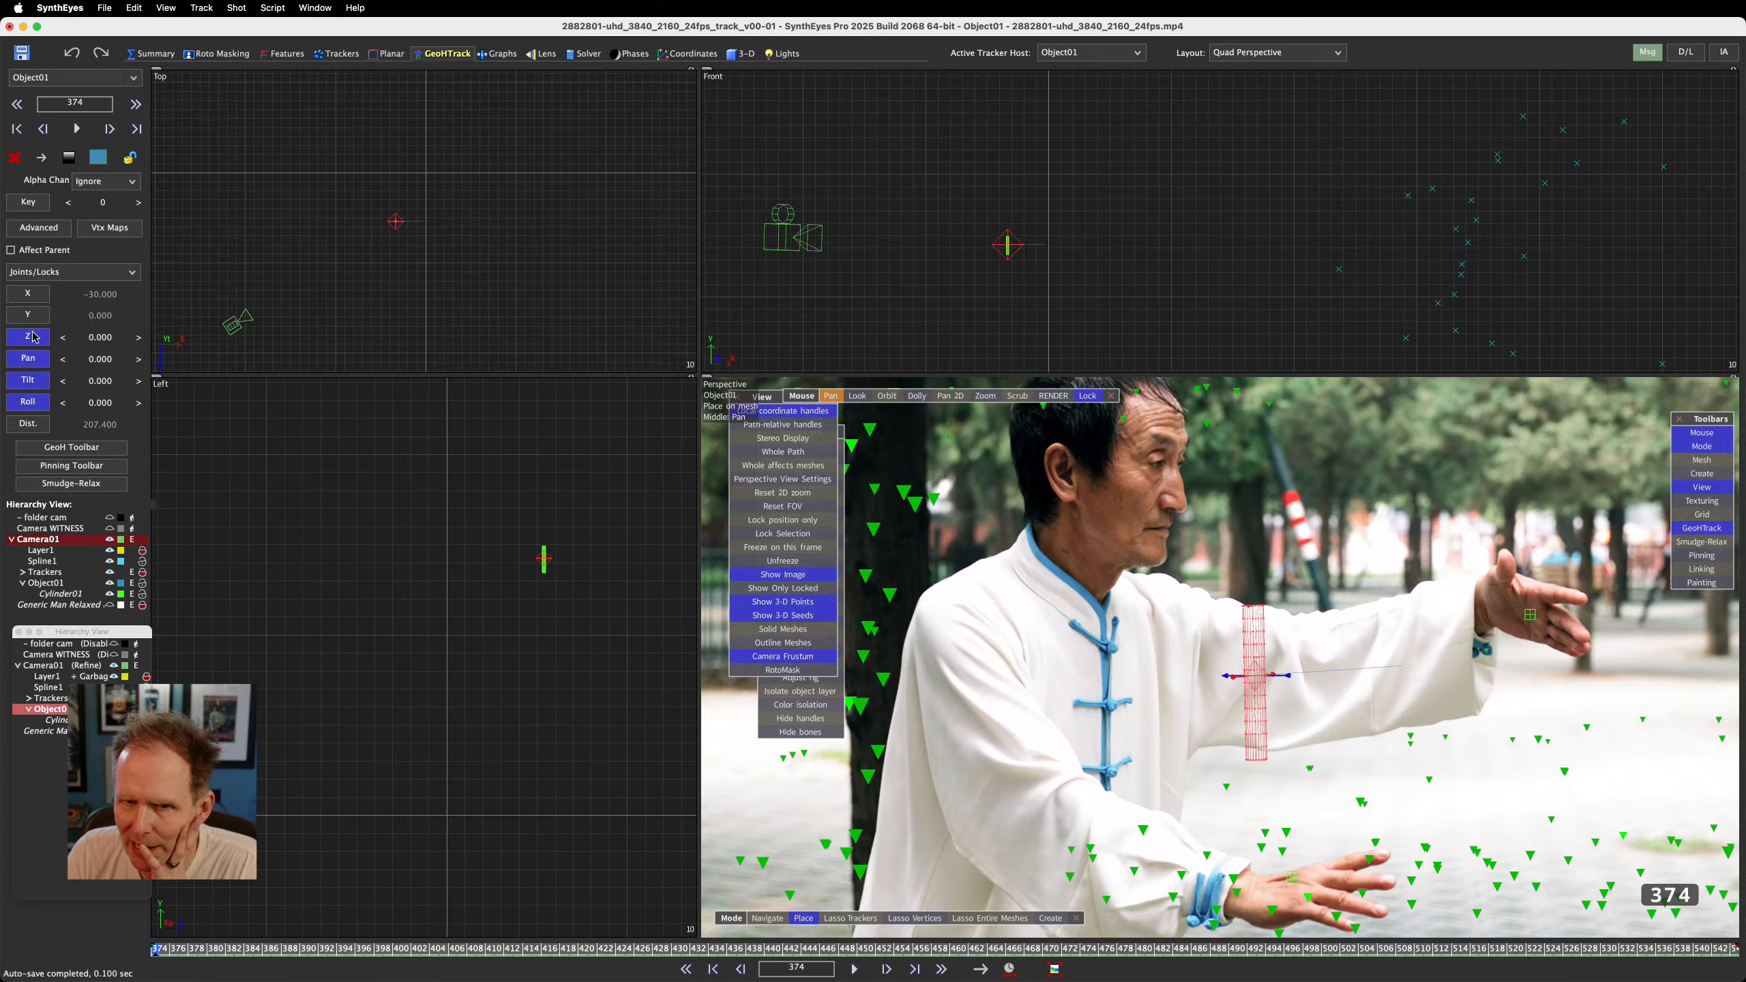
{"action": "left_click", "coordinate": [34, 337]}
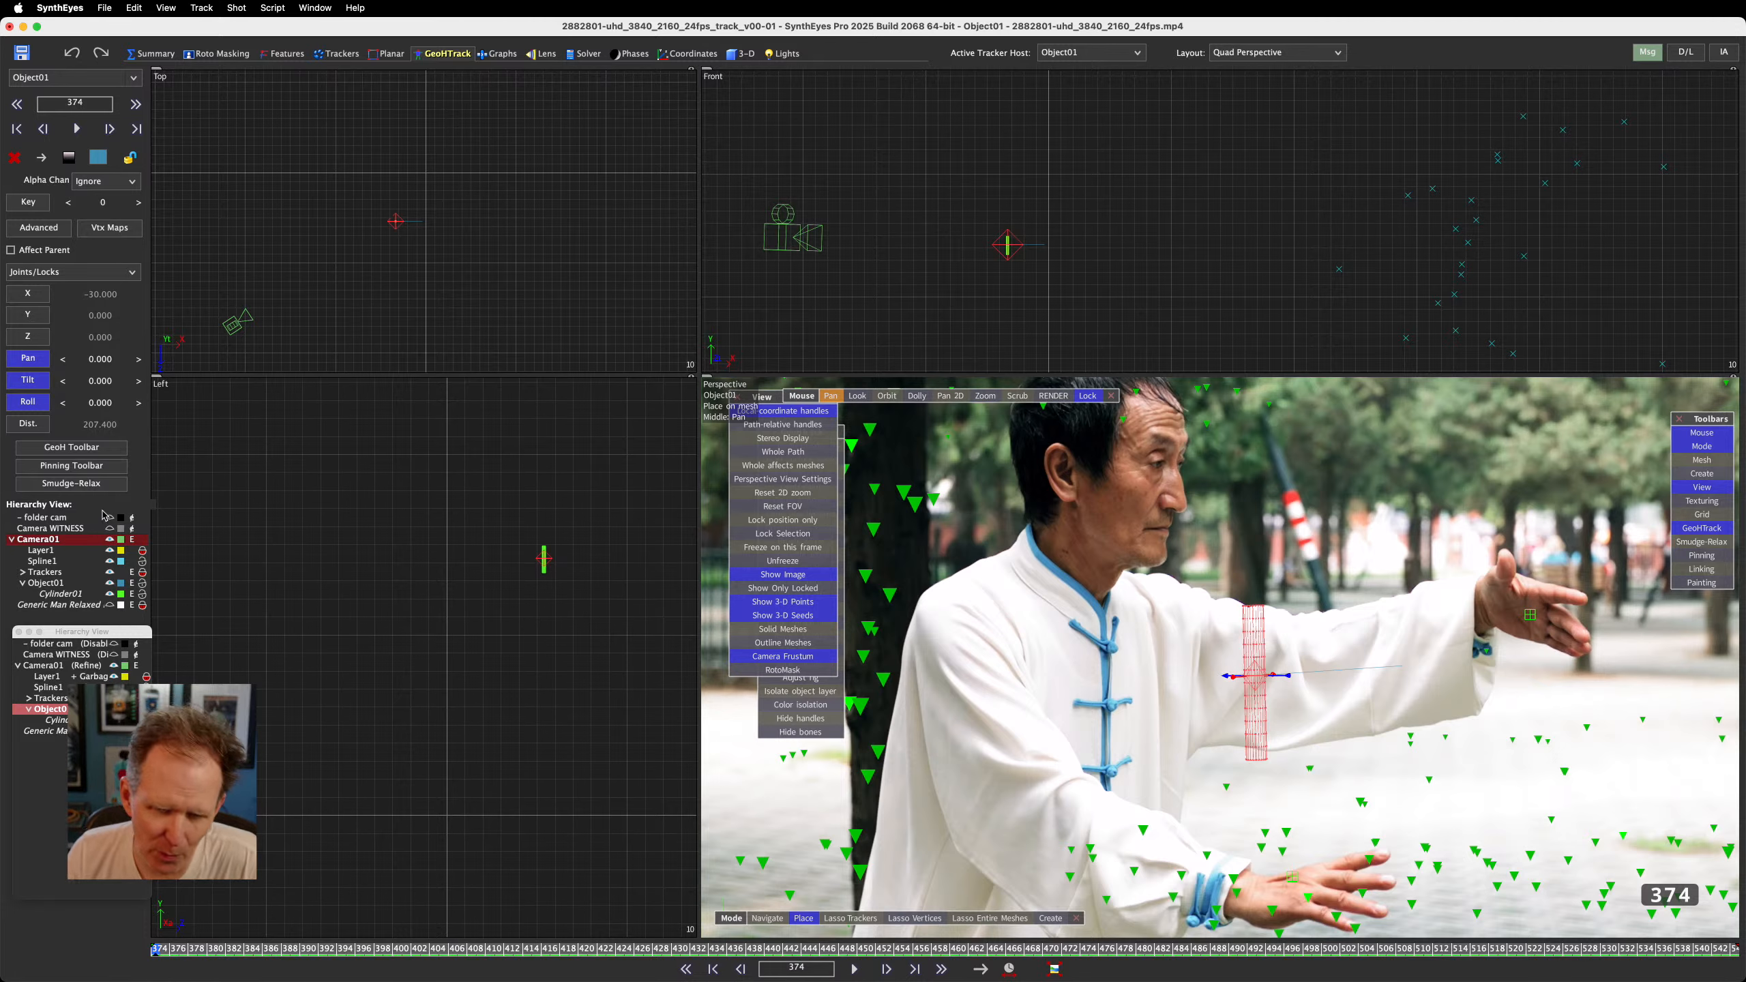
Expand the camera's trackers in the floating Hierarchy View and reparent trackers #408 and #409 to Object01
{"action": "left_click", "coordinate": [29, 698]}
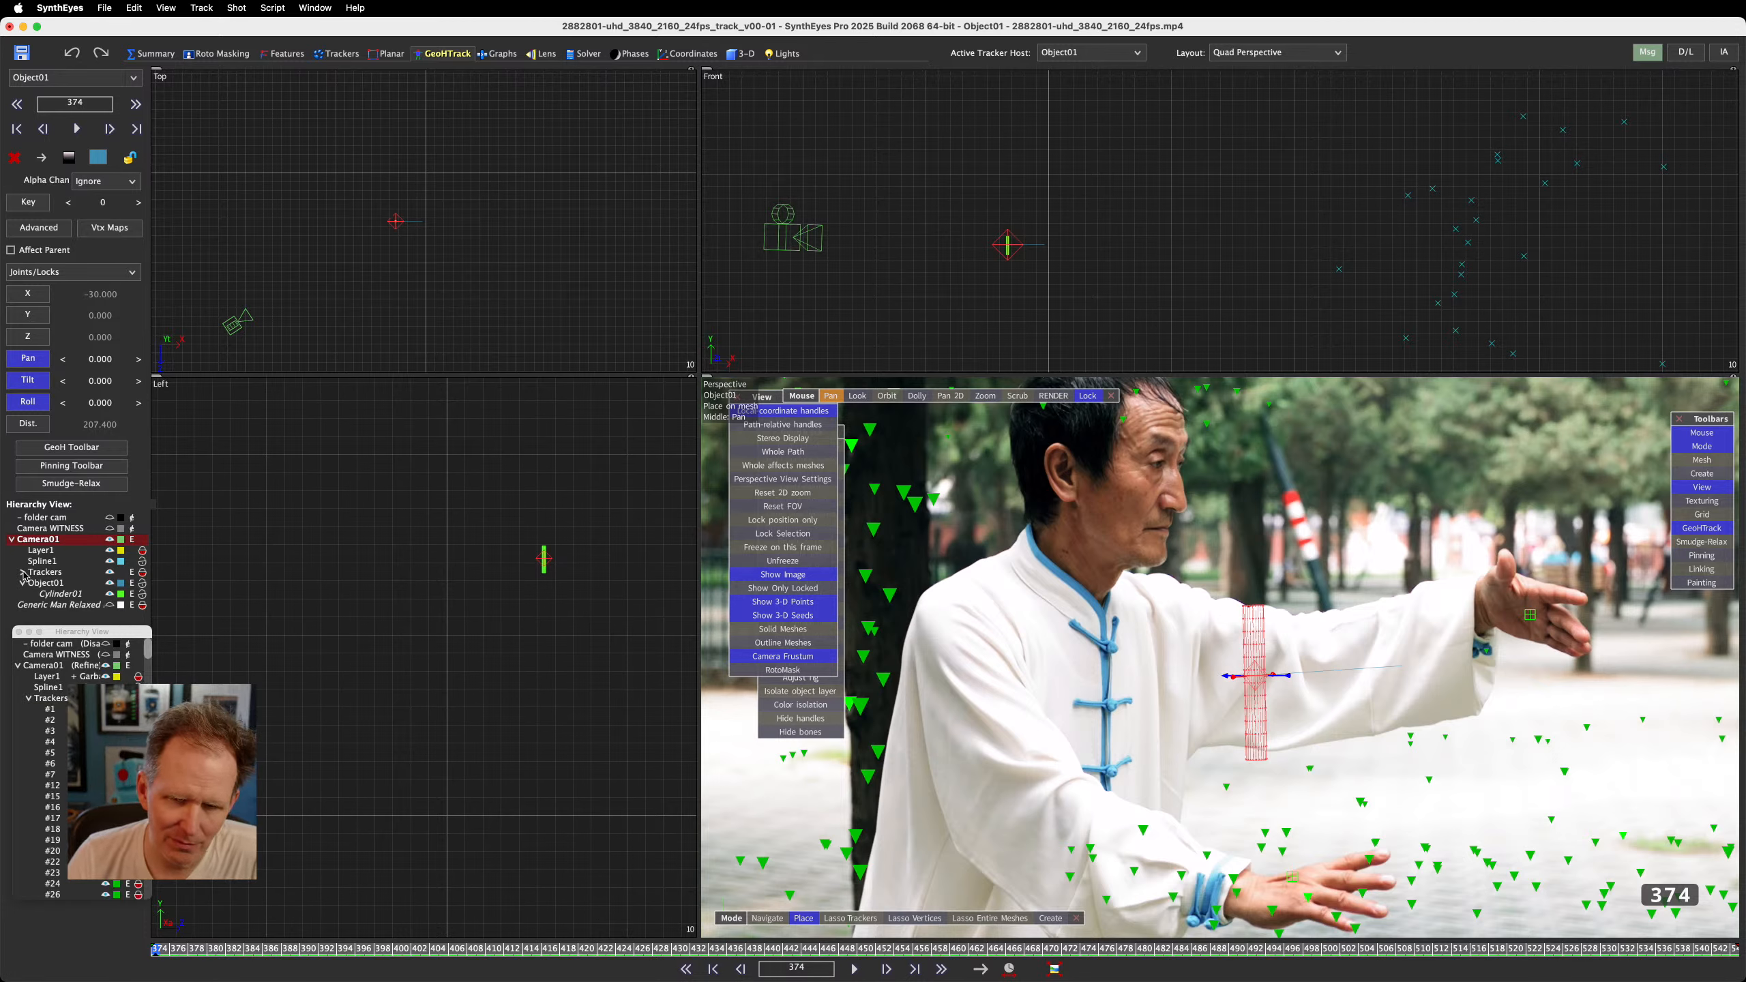
{"action": "scroll", "coordinate": [68, 837], "scroll_direction": "down", "scroll_amount": 7}
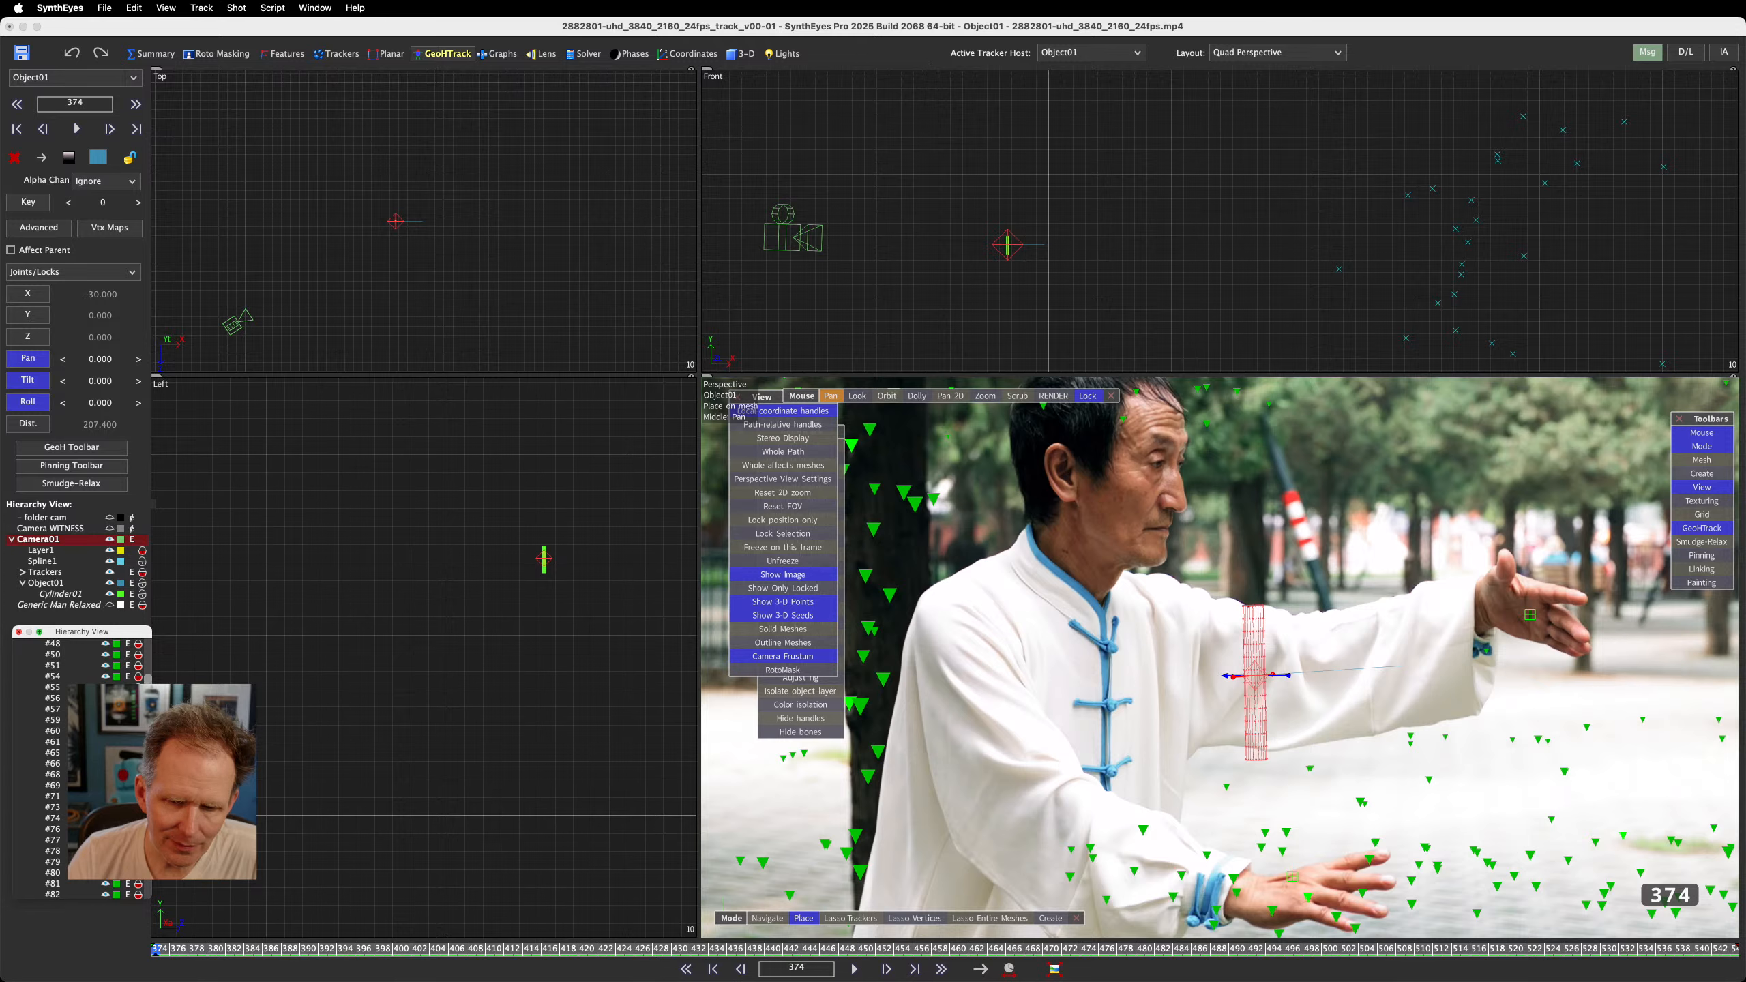
{"action": "scroll", "coordinate": [75, 791], "scroll_direction": "down", "scroll_amount": 15}
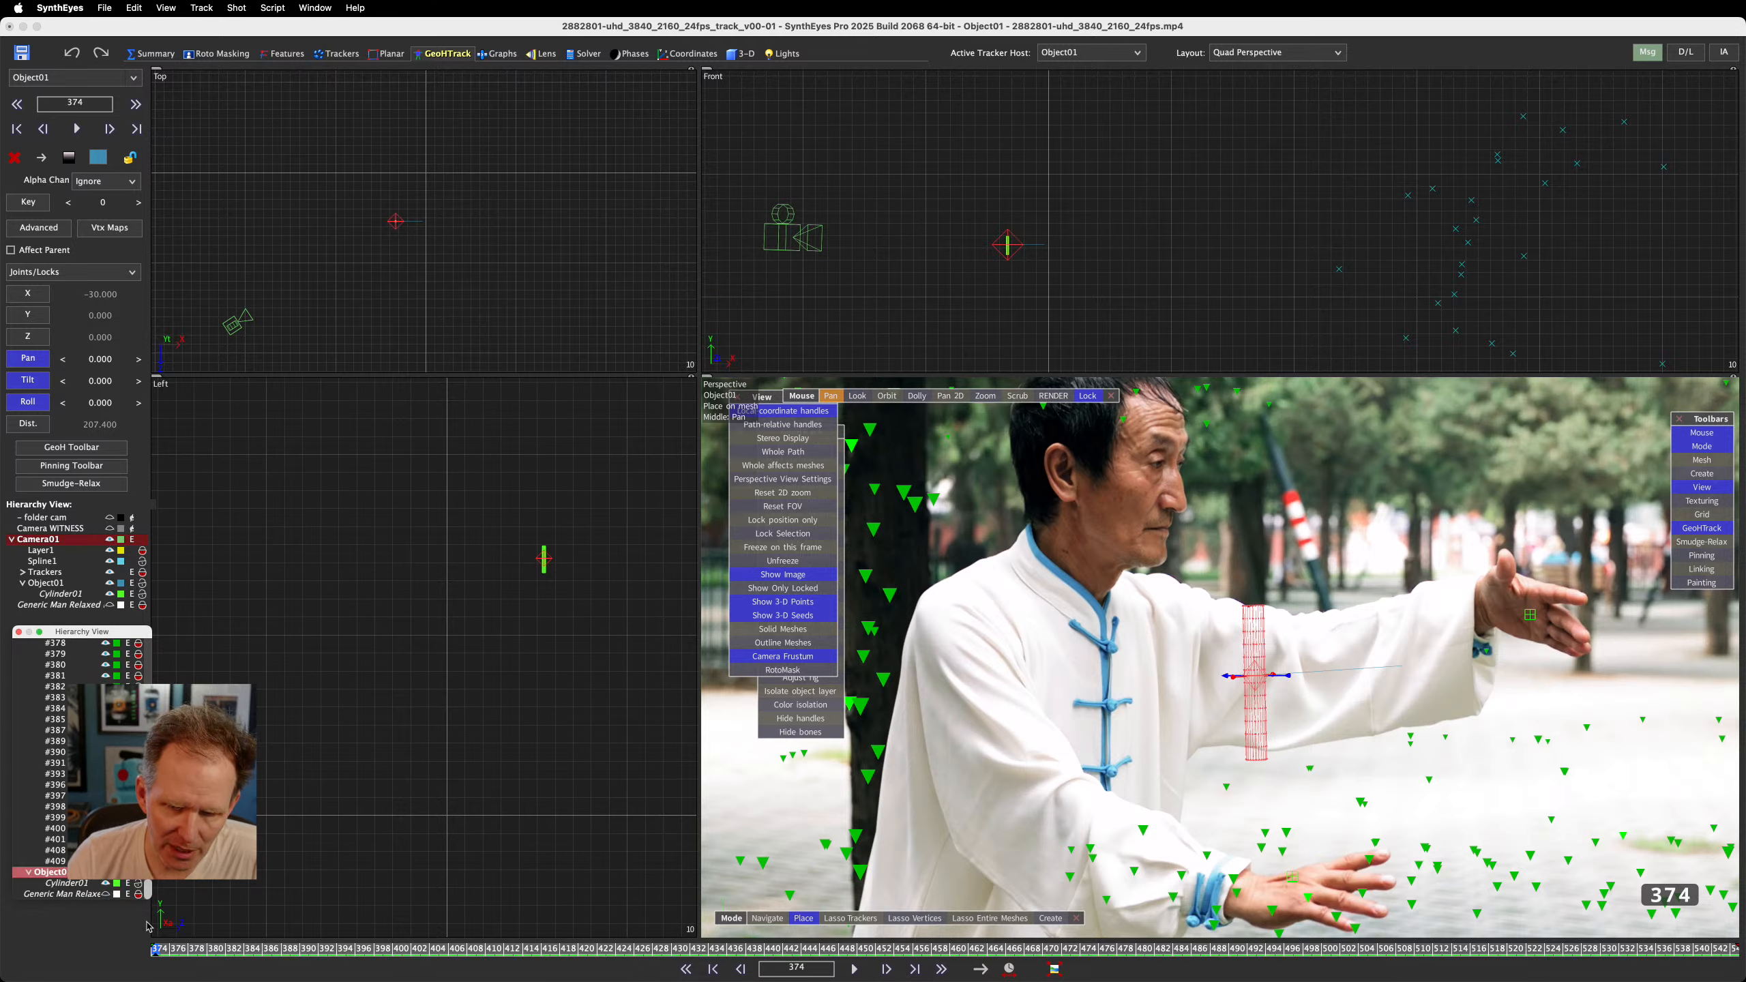
{"action": "left_click", "coordinate": [55, 861]}
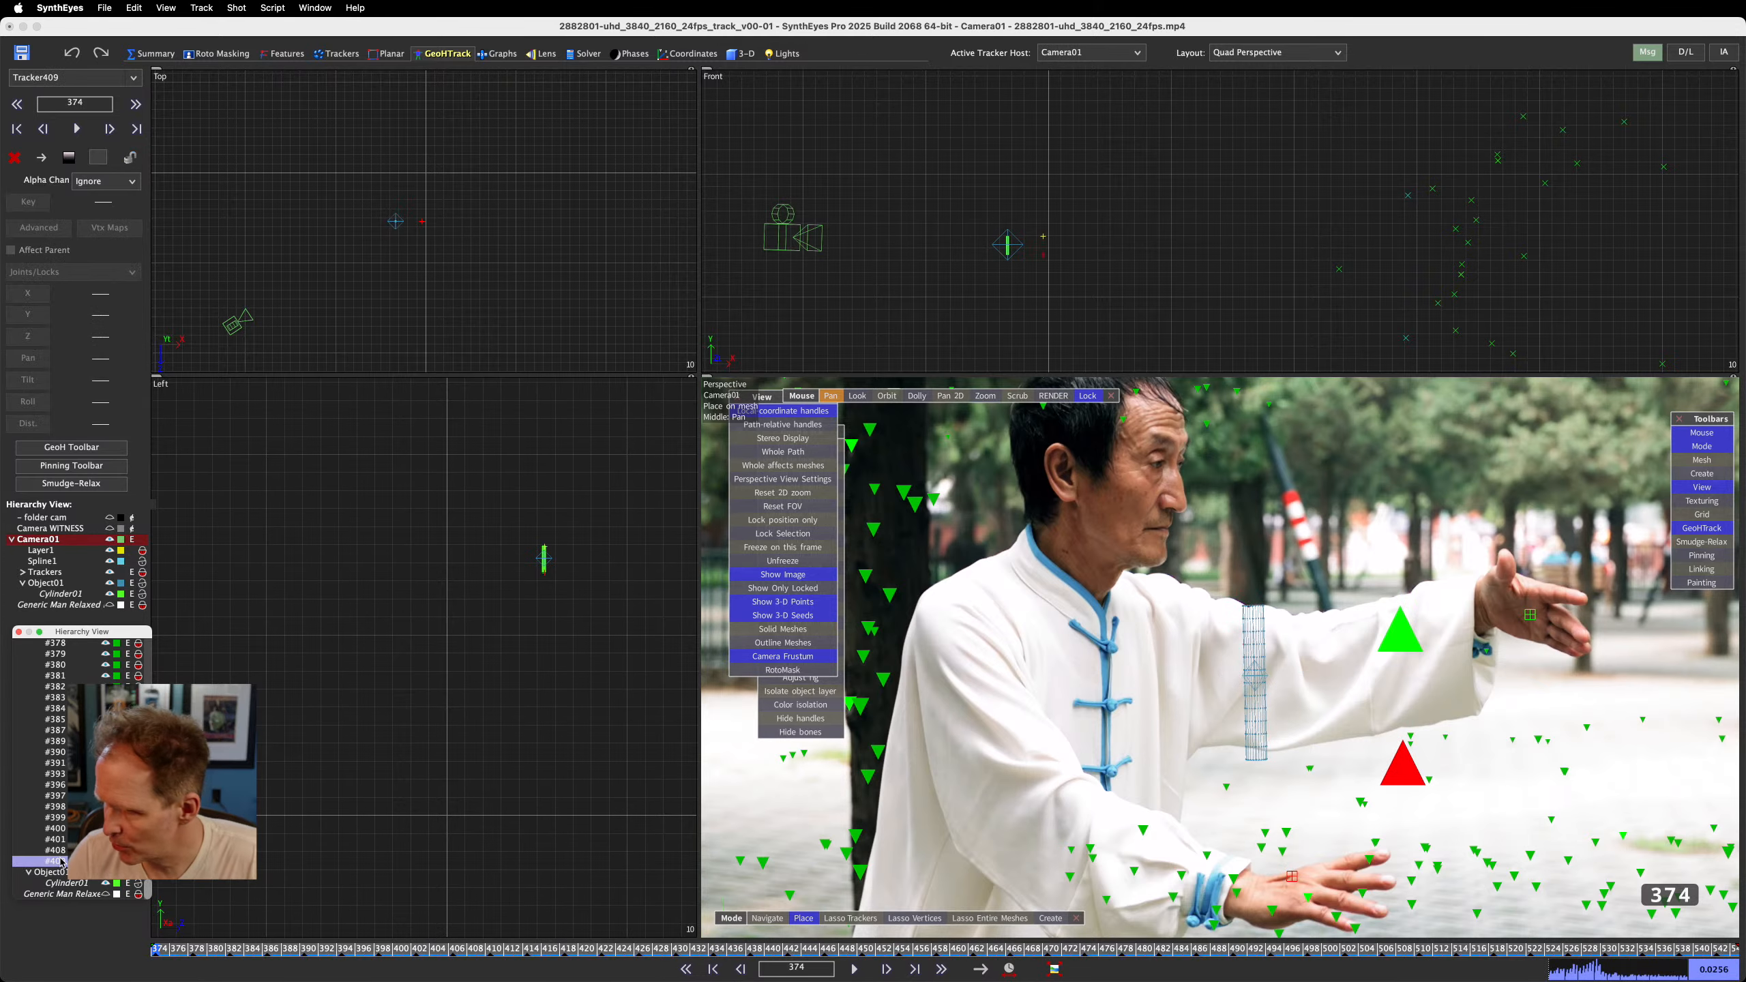
{"action": "left_click", "coordinate": [55, 850]}
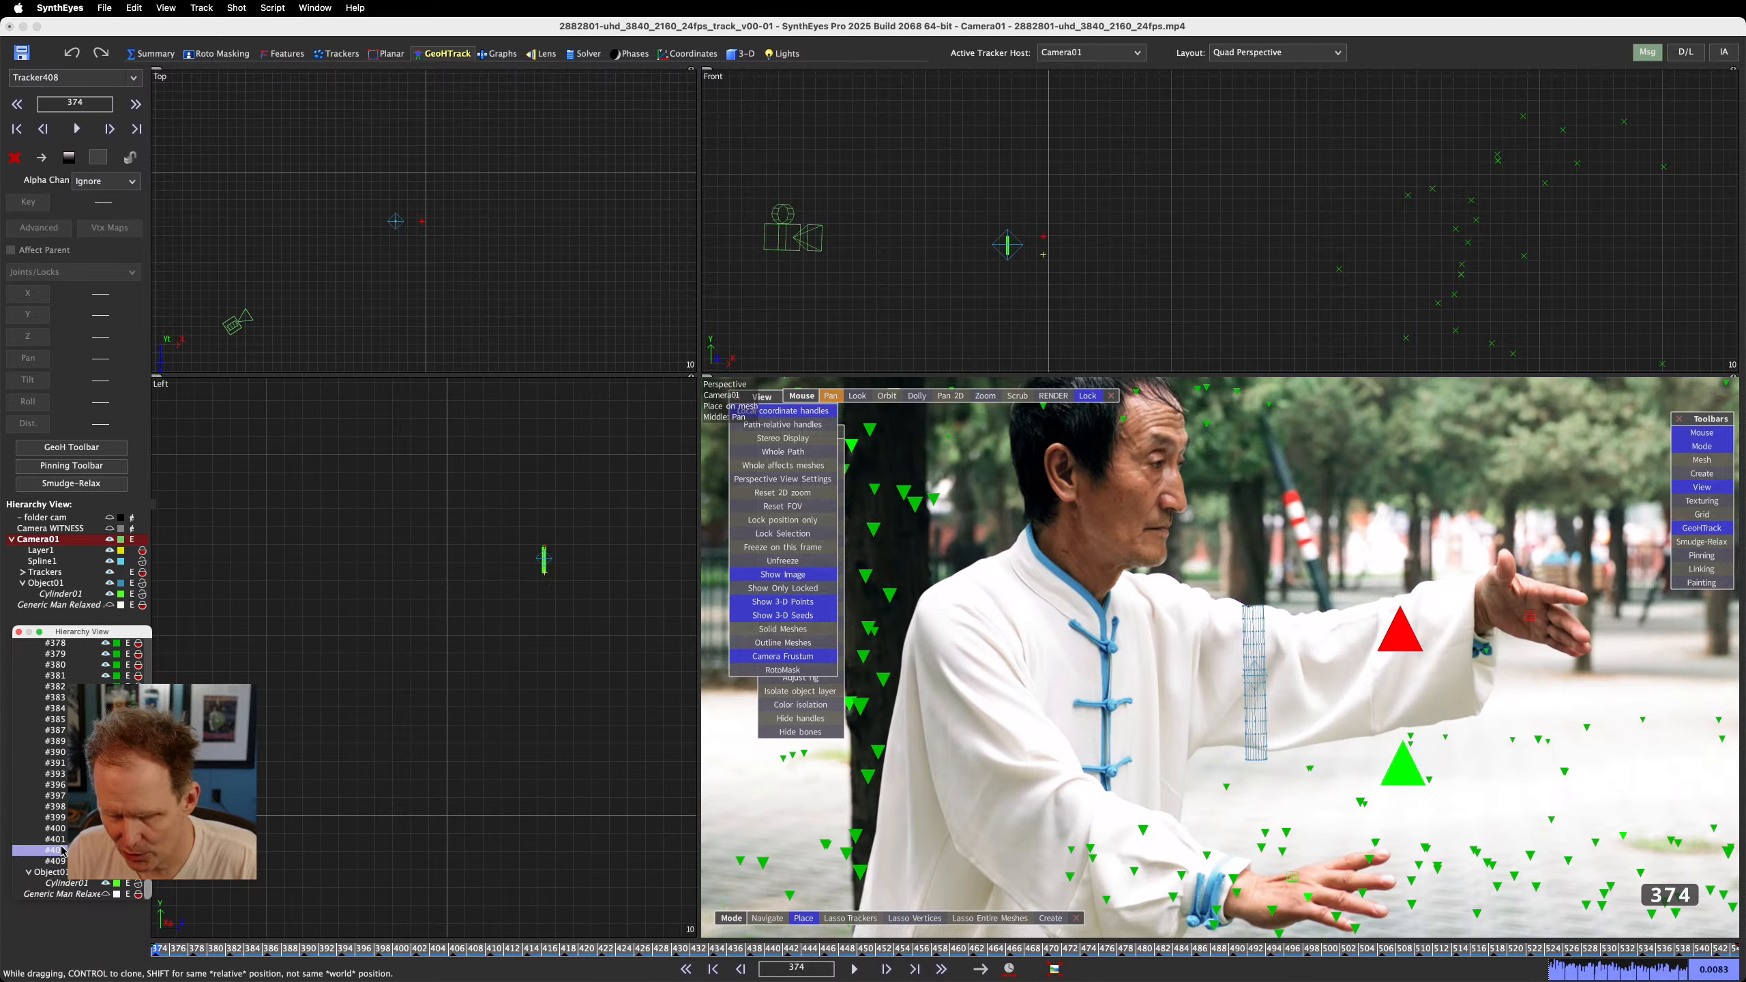
{"action": "left_click", "coordinate": [56, 862], "text": "shift"}
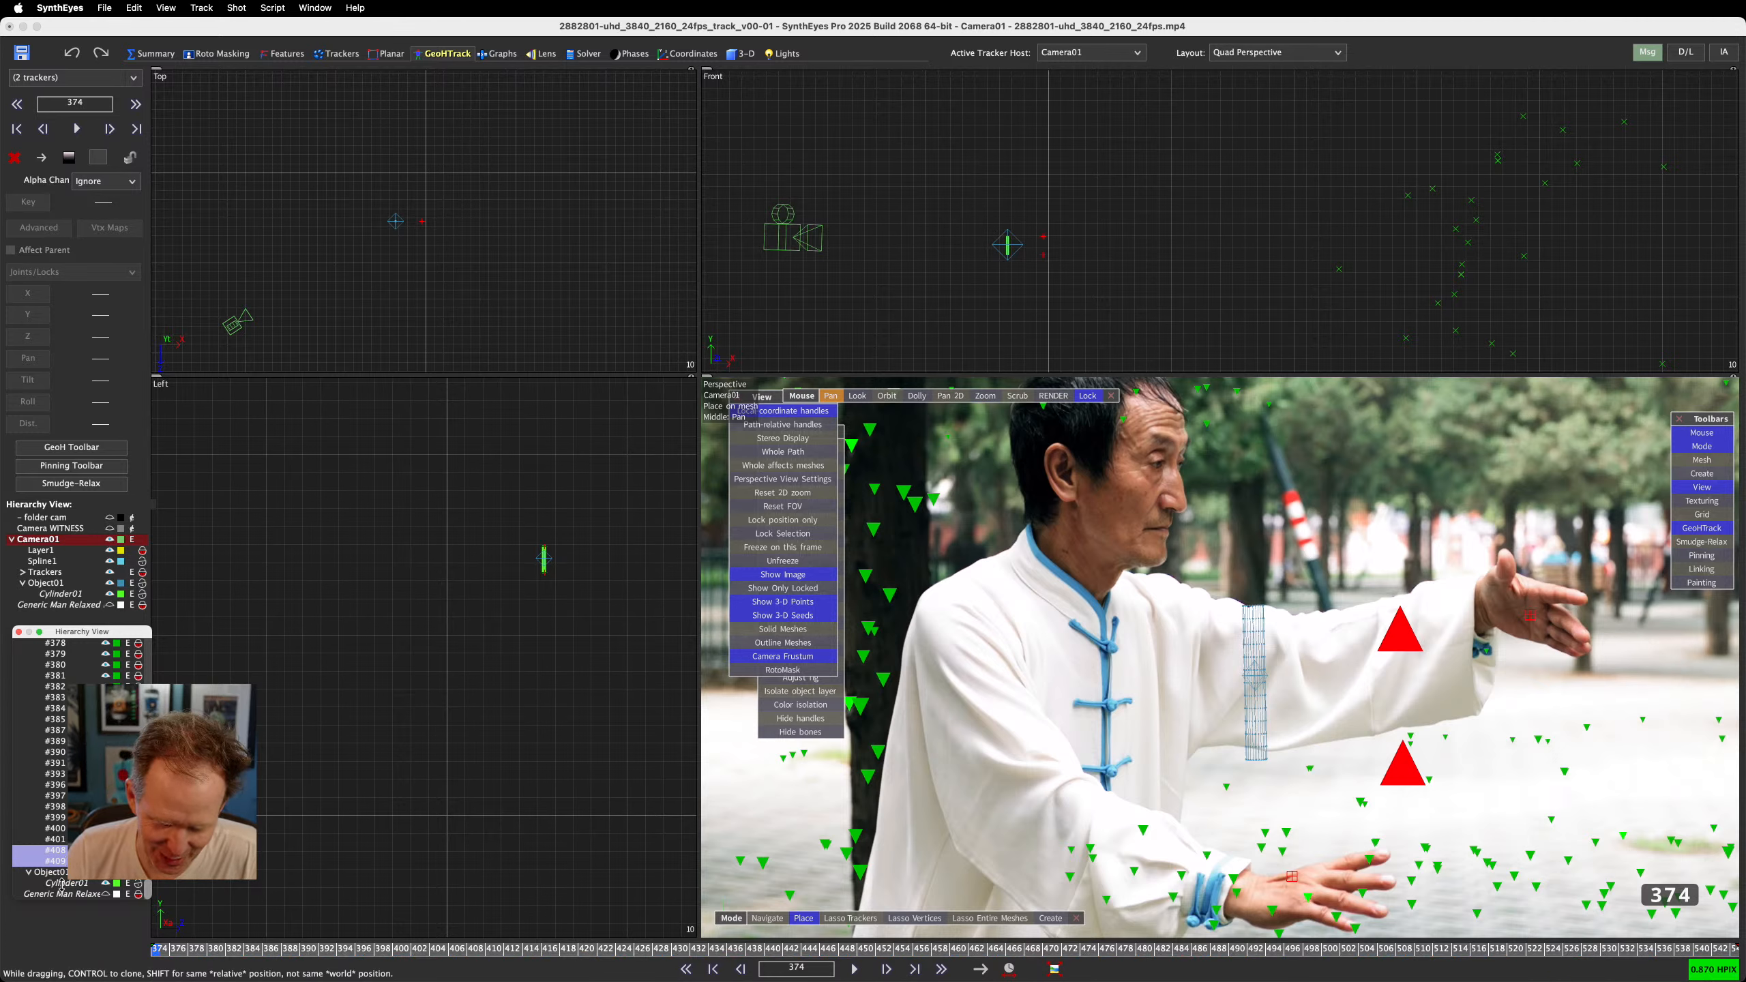
{"action": "left_click_drag", "start_coordinate": [62, 874], "coordinate": [63, 878]}
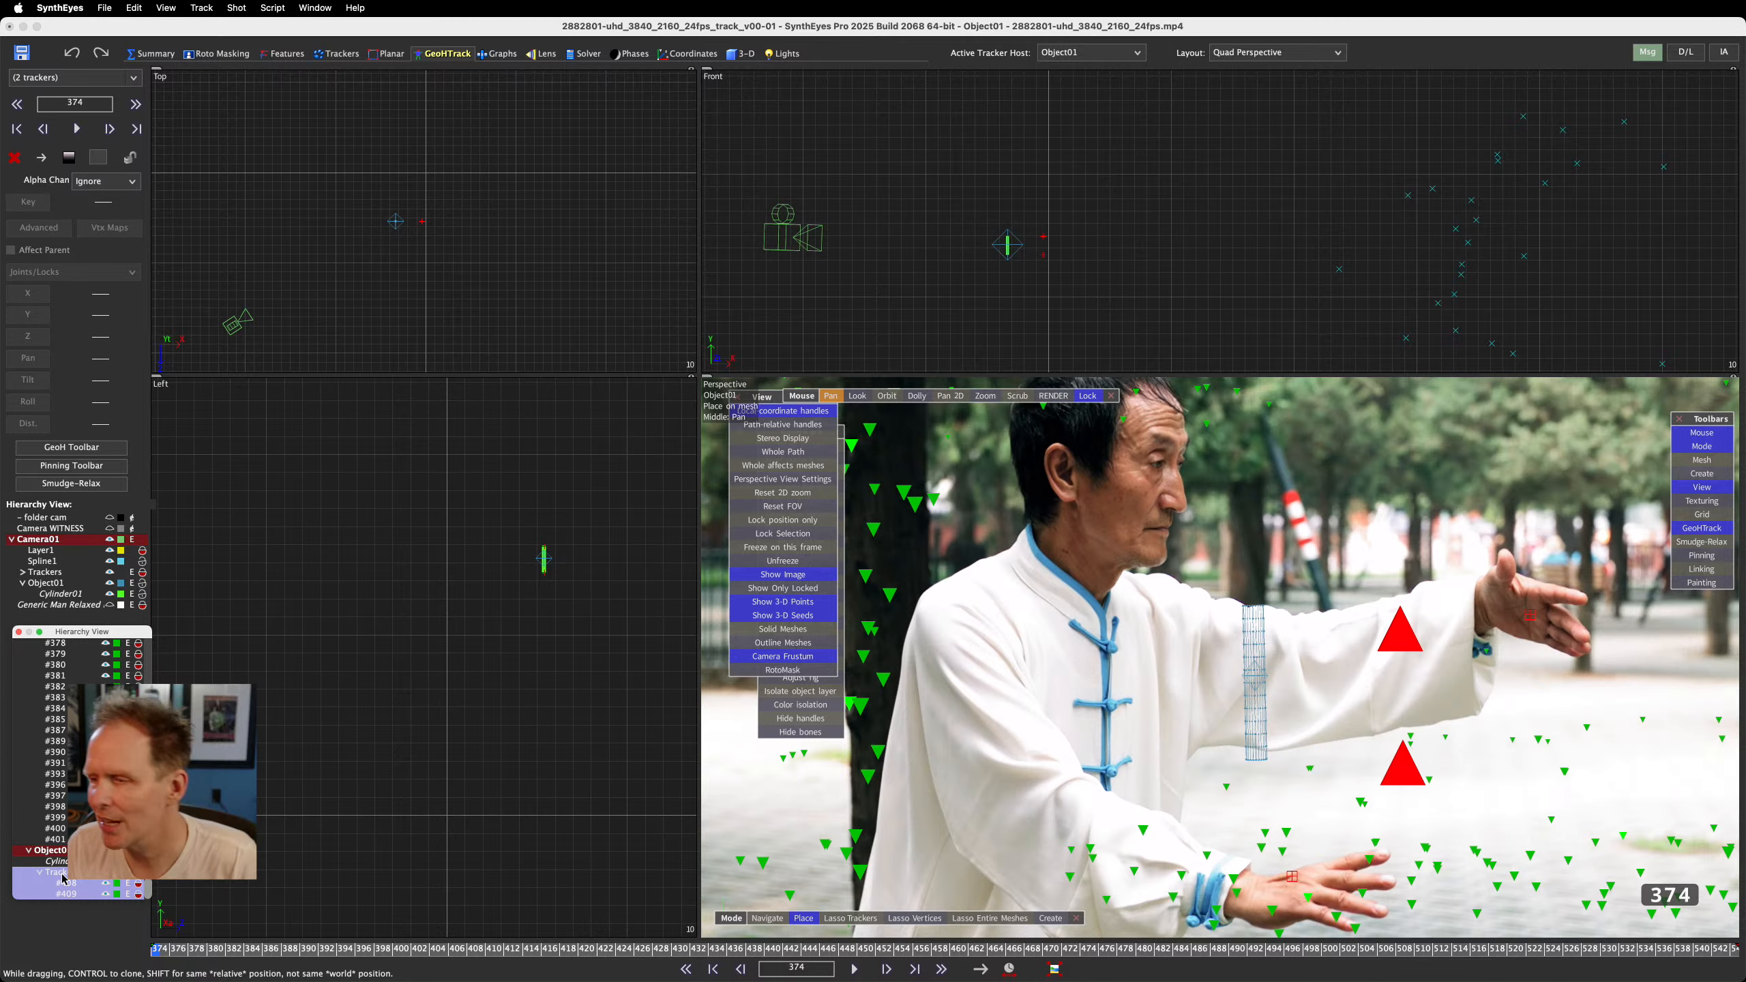
Collapse the camera's Trackers group in the floating Hierarchy View and select Object01
{"action": "left_click", "coordinate": [127, 480]}
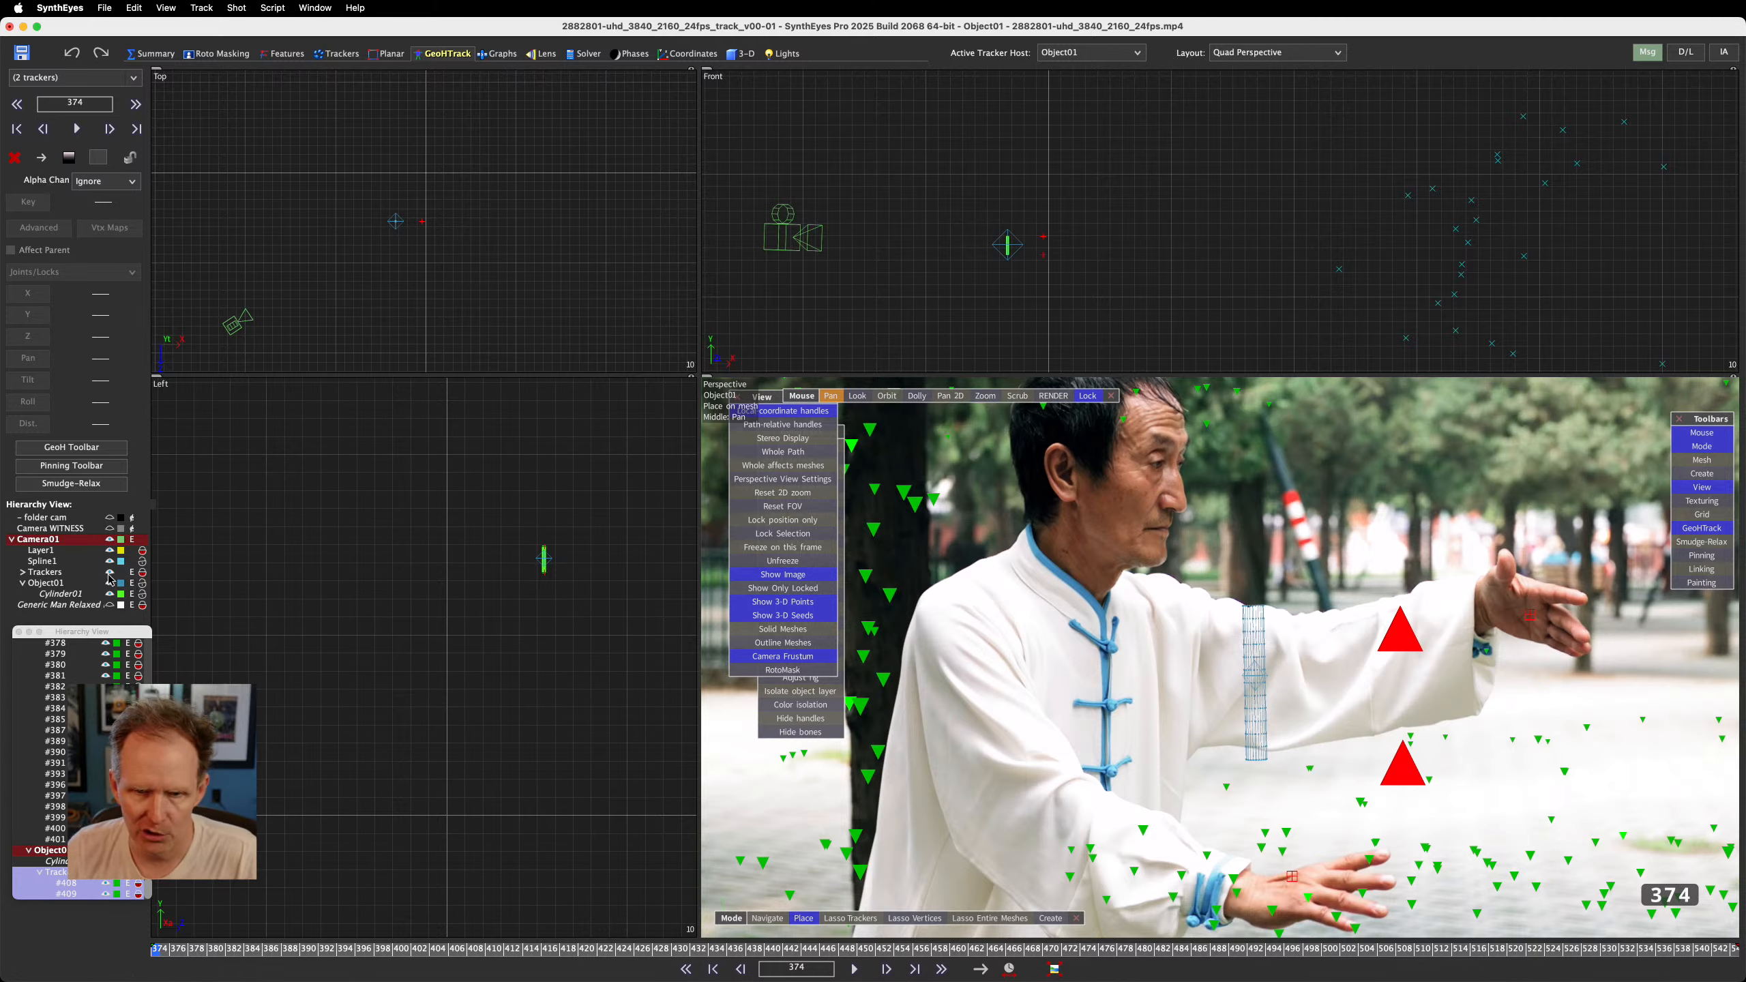
{"action": "left_click", "coordinate": [60, 668]}
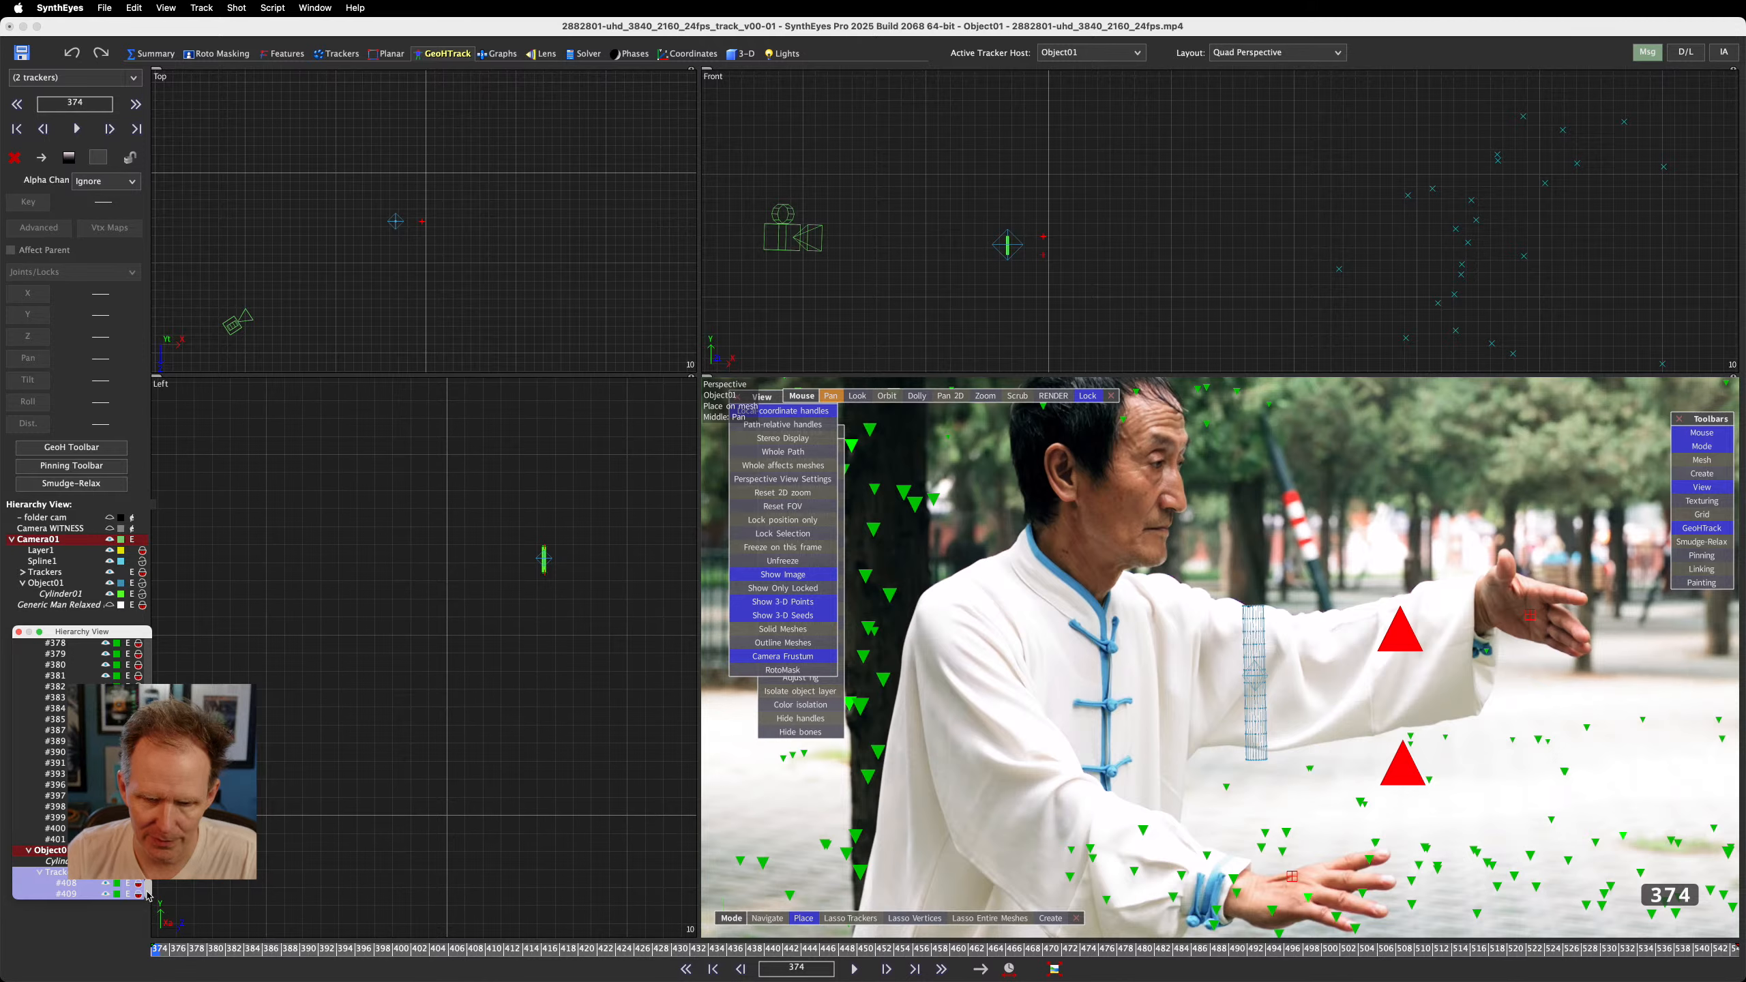
{"action": "left_click_drag", "start_coordinate": [163, 676], "coordinate": [145, 875]}
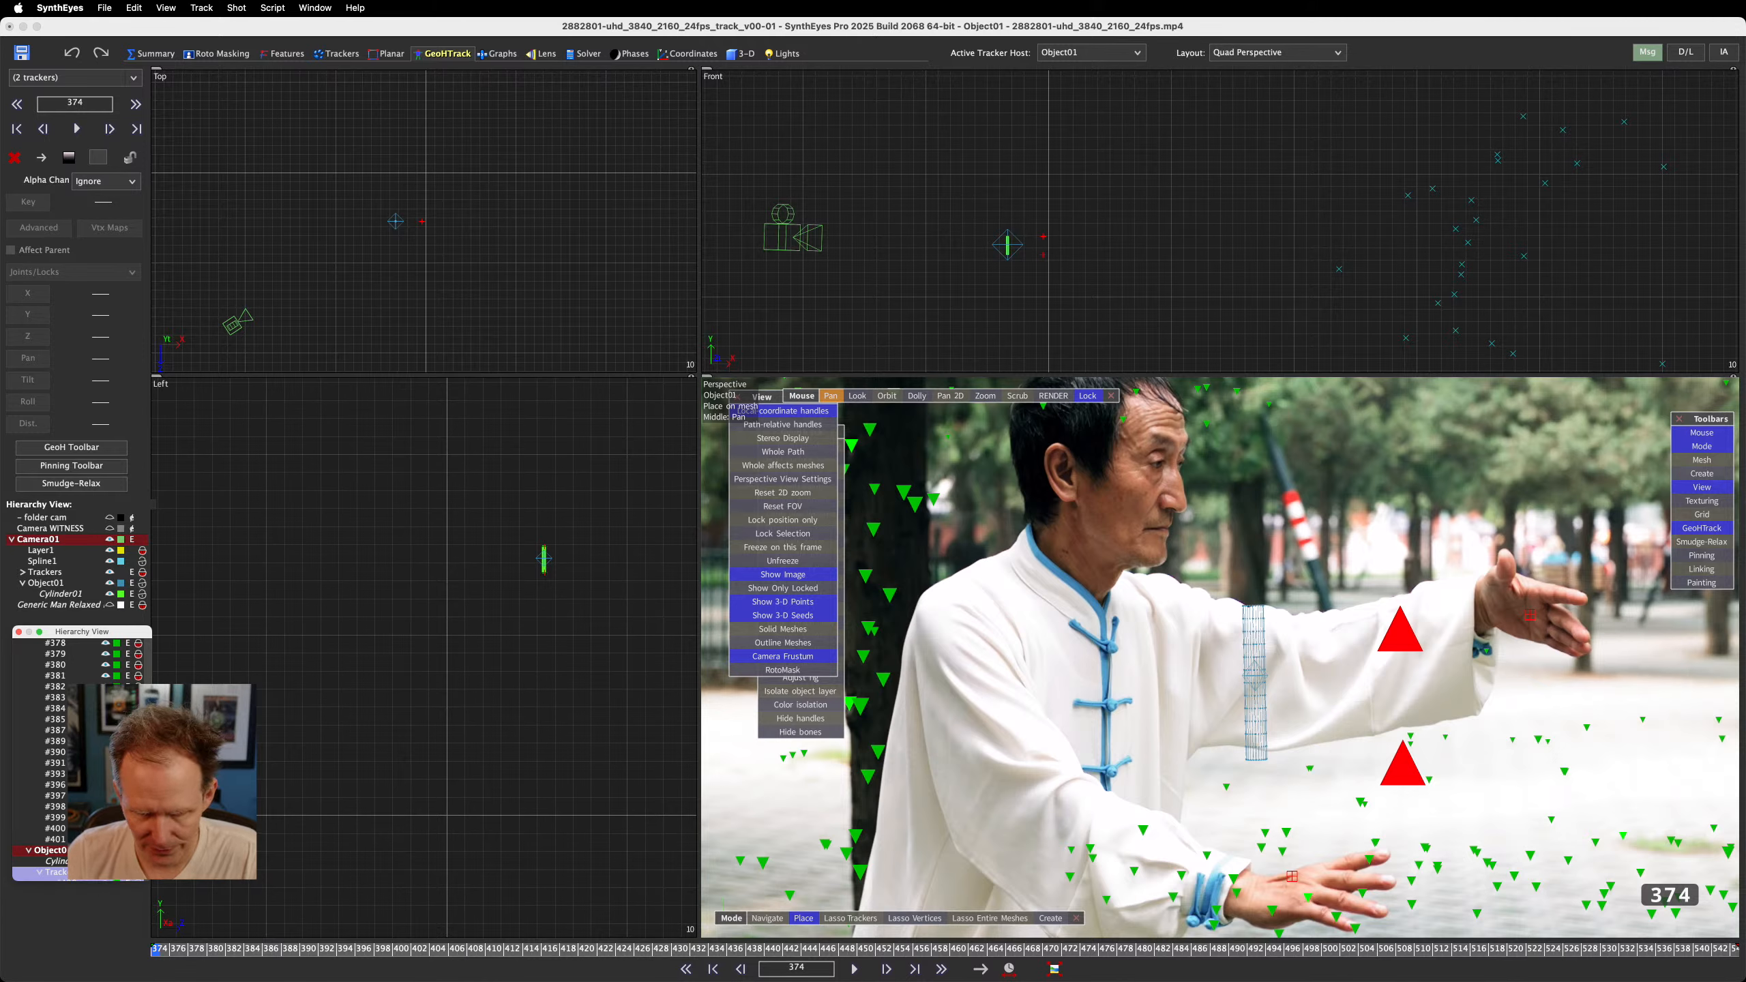
{"action": "scroll", "coordinate": [84, 668], "scroll_direction": "up", "scroll_amount": 15}
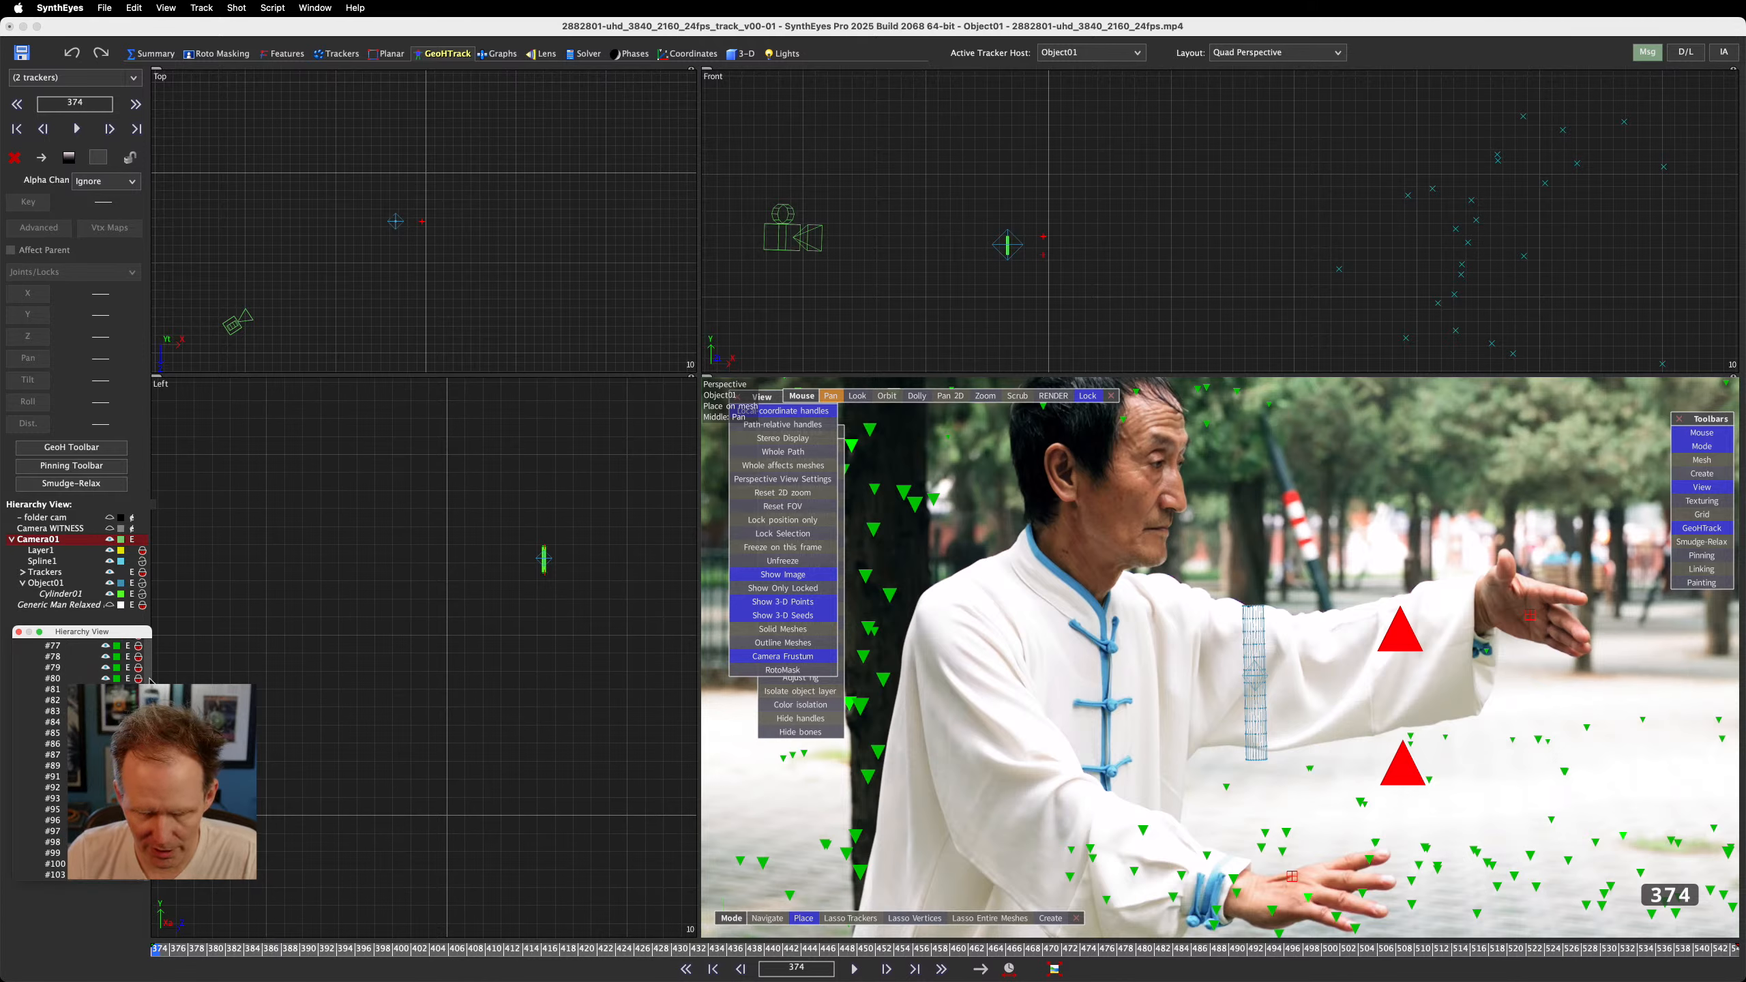
{"action": "left_click", "coordinate": [28, 700]}
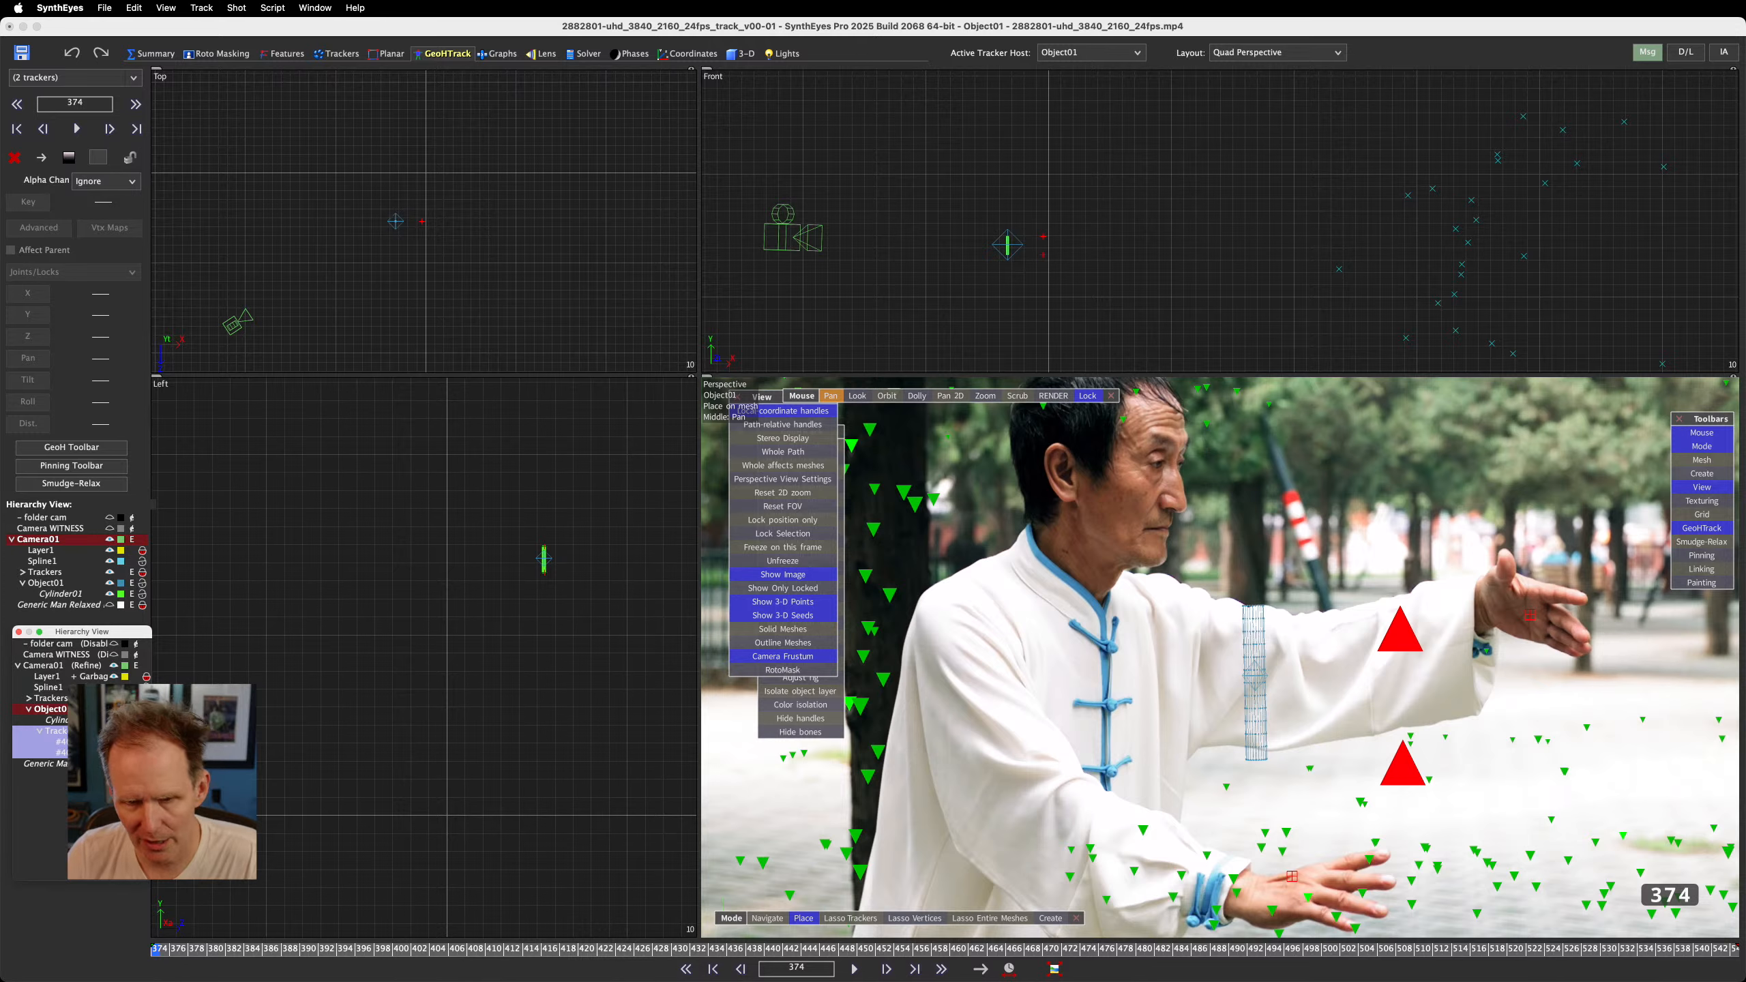
{"action": "left_click", "coordinate": [61, 710]}
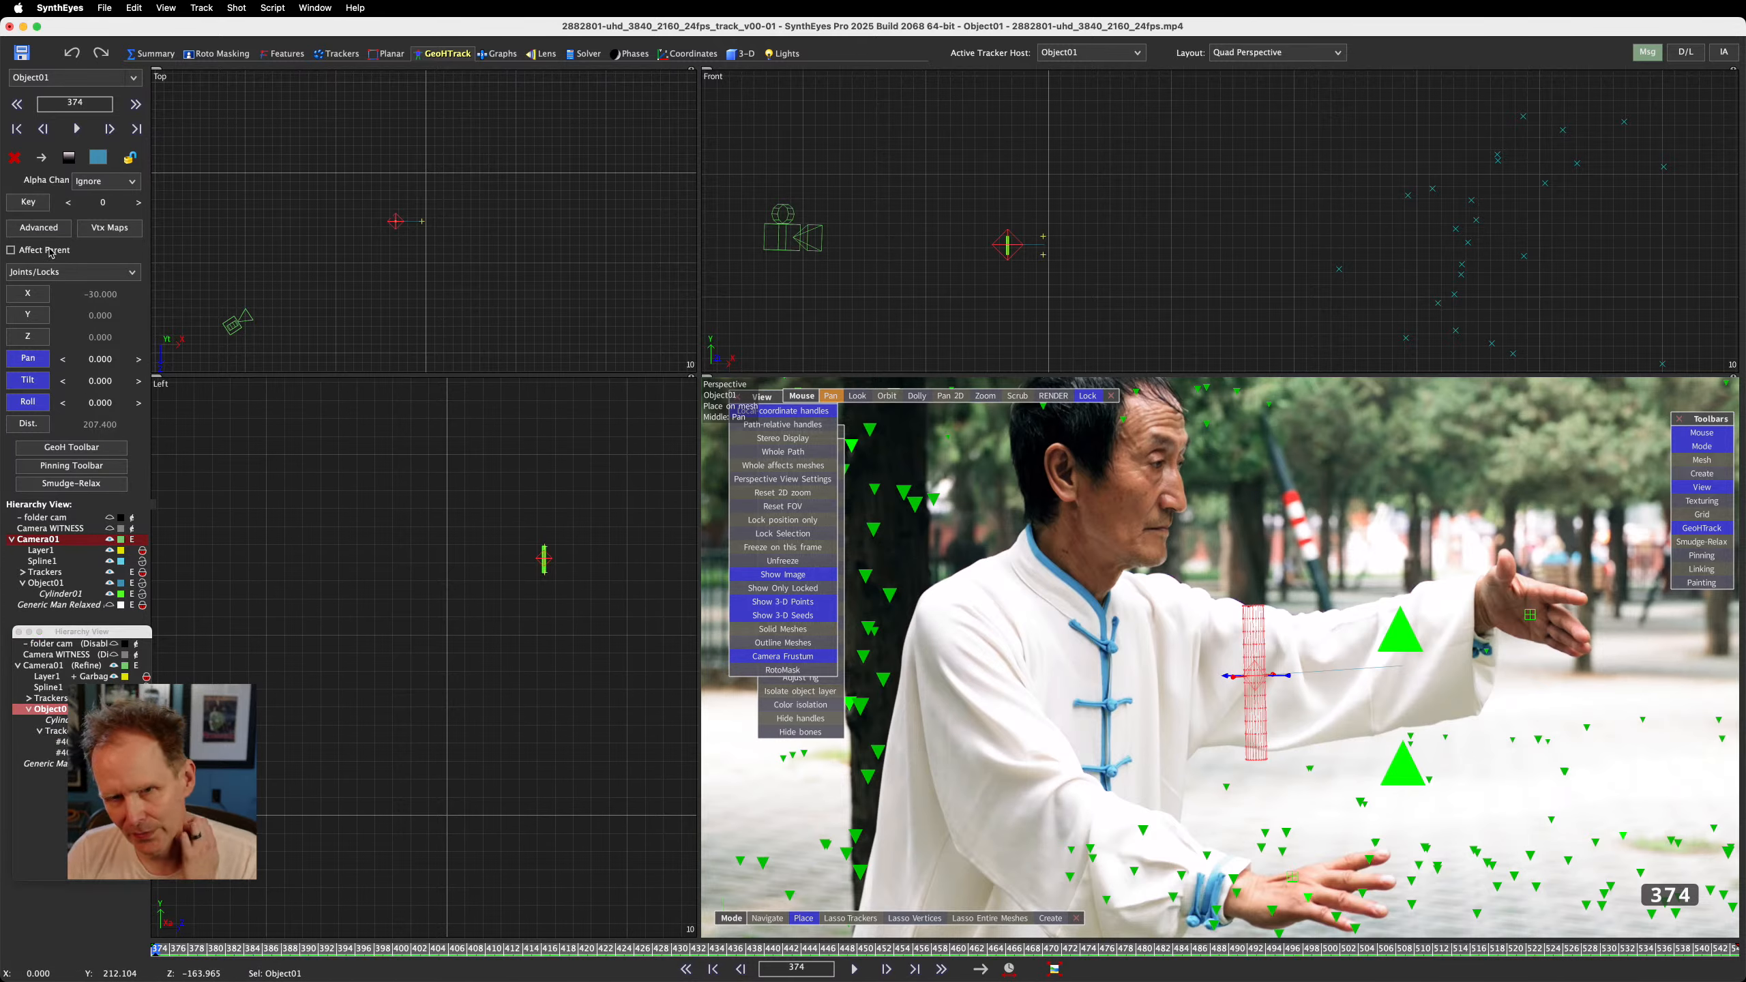
Update Object01's position from its trackers by toggling its key at frame 374, ending with it off, and play through to frame 544
{"action": "left_click", "coordinate": [27, 202]}
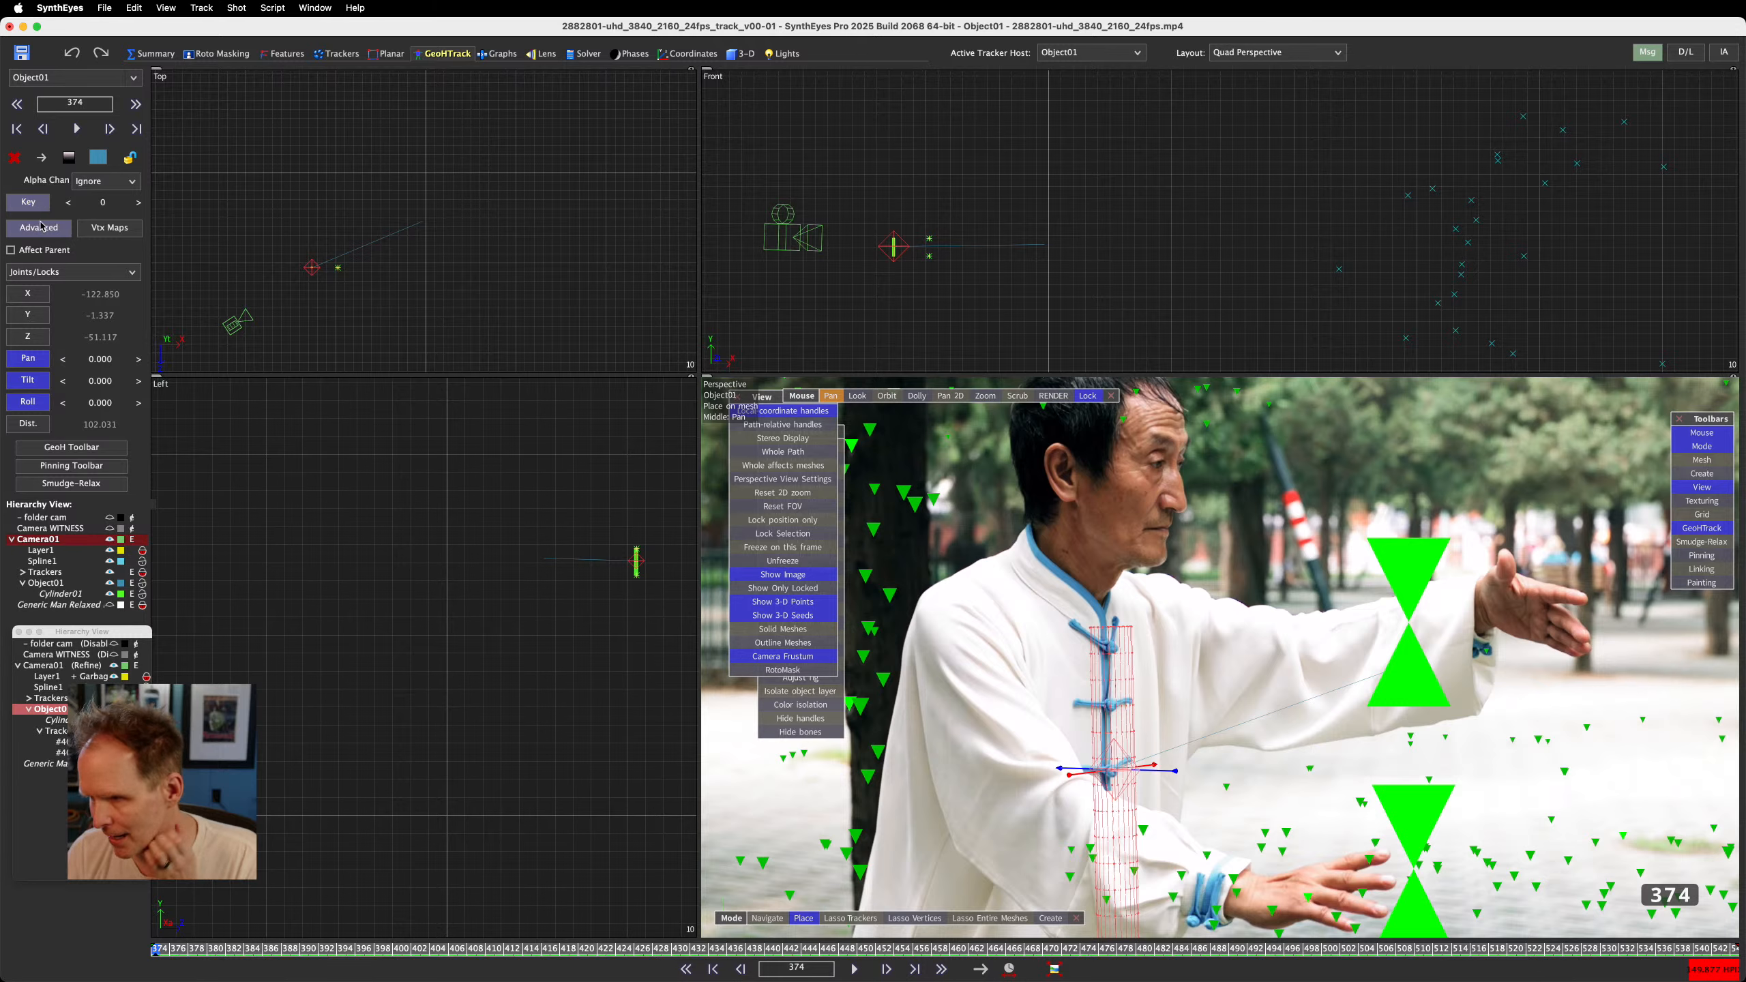
{"action": "left_click", "coordinate": [38, 206]}
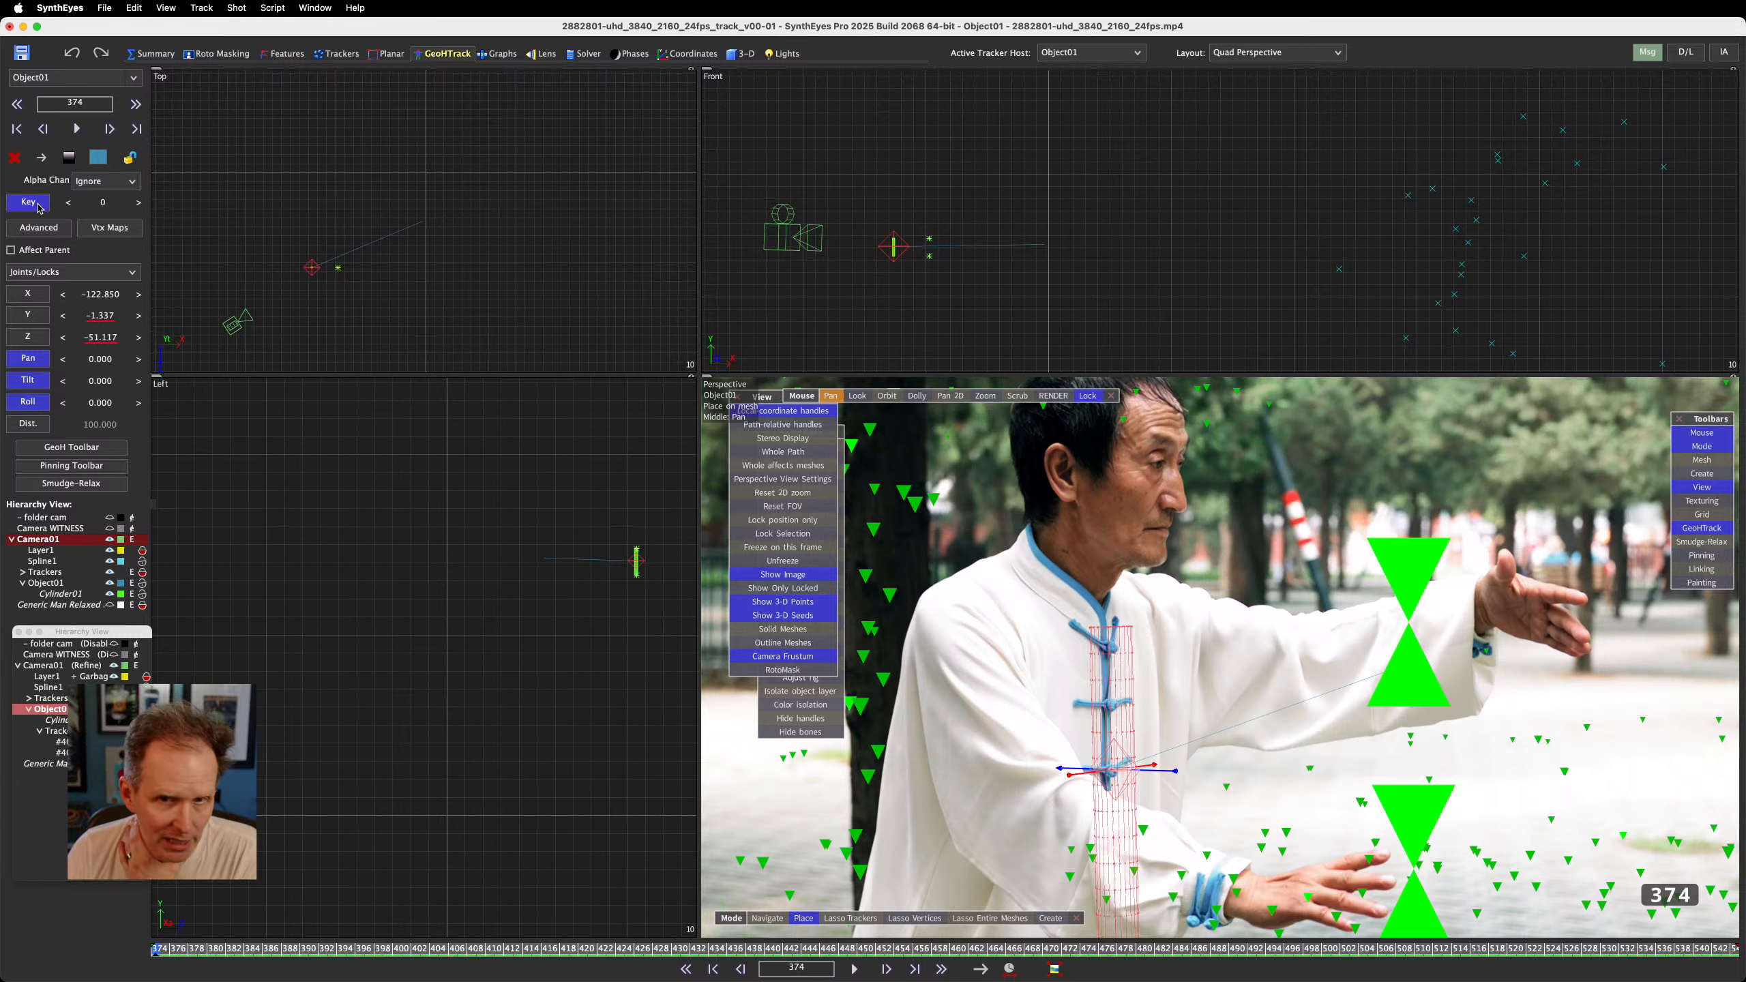
{"action": "left_click", "coordinate": [38, 206]}
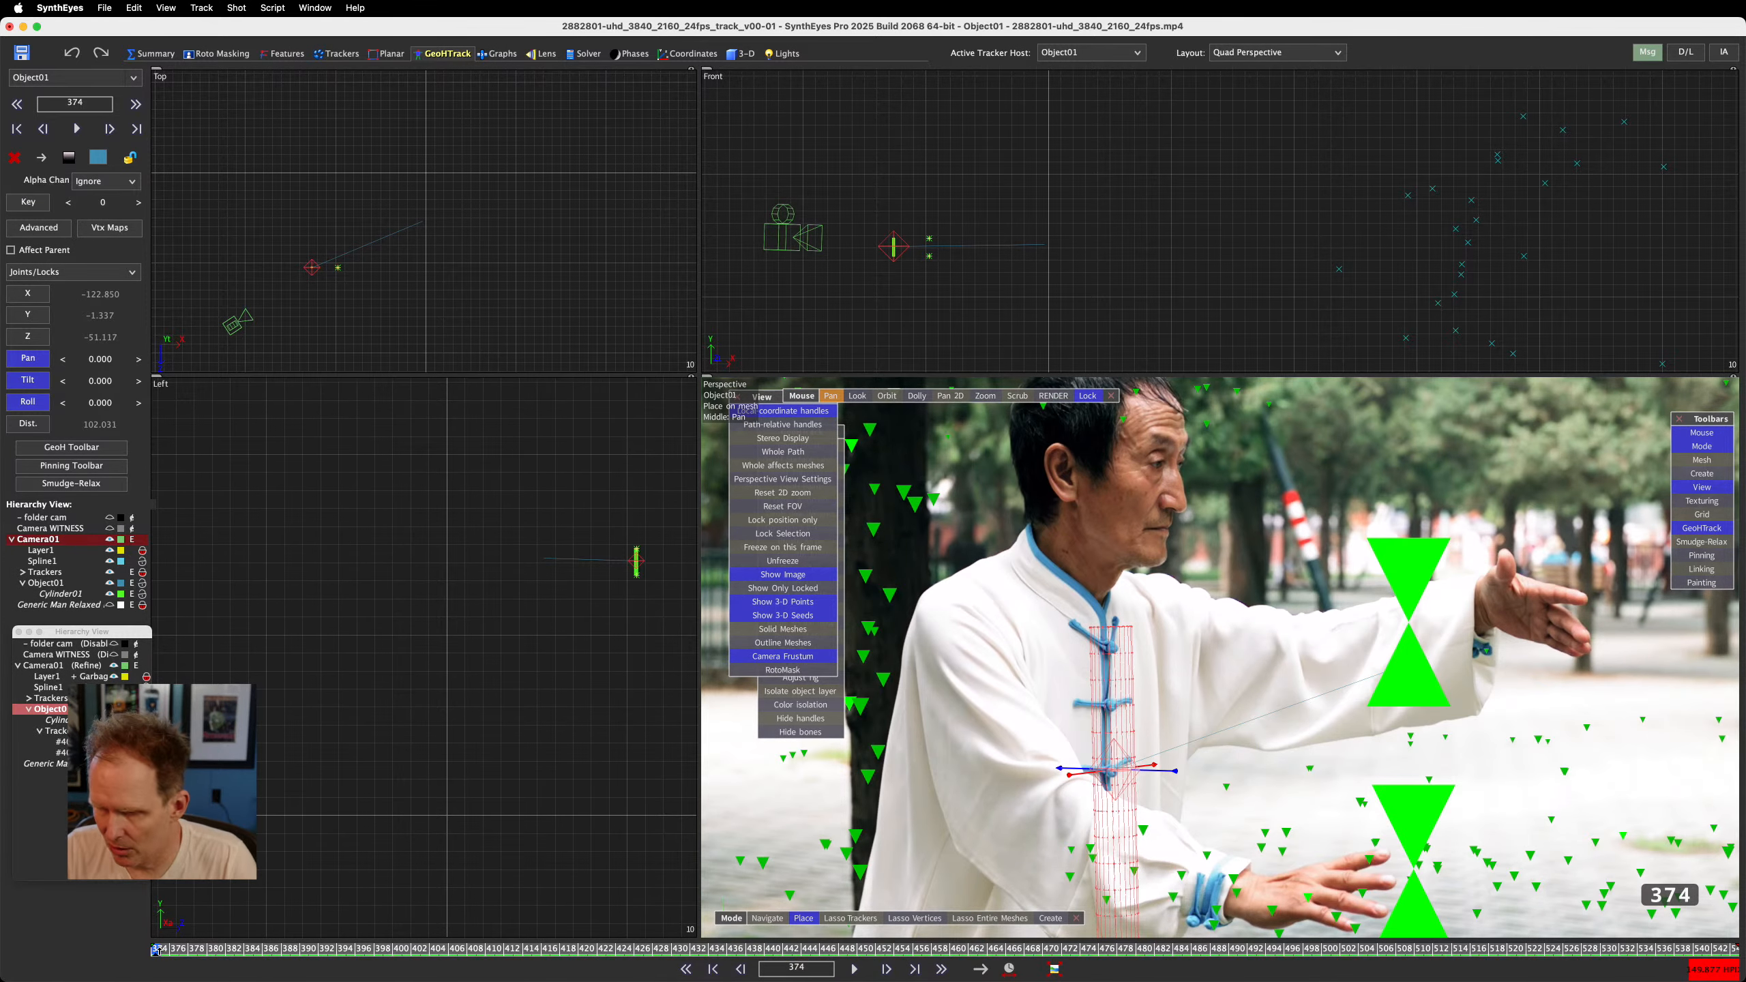
{"action": "key", "text": "space"}
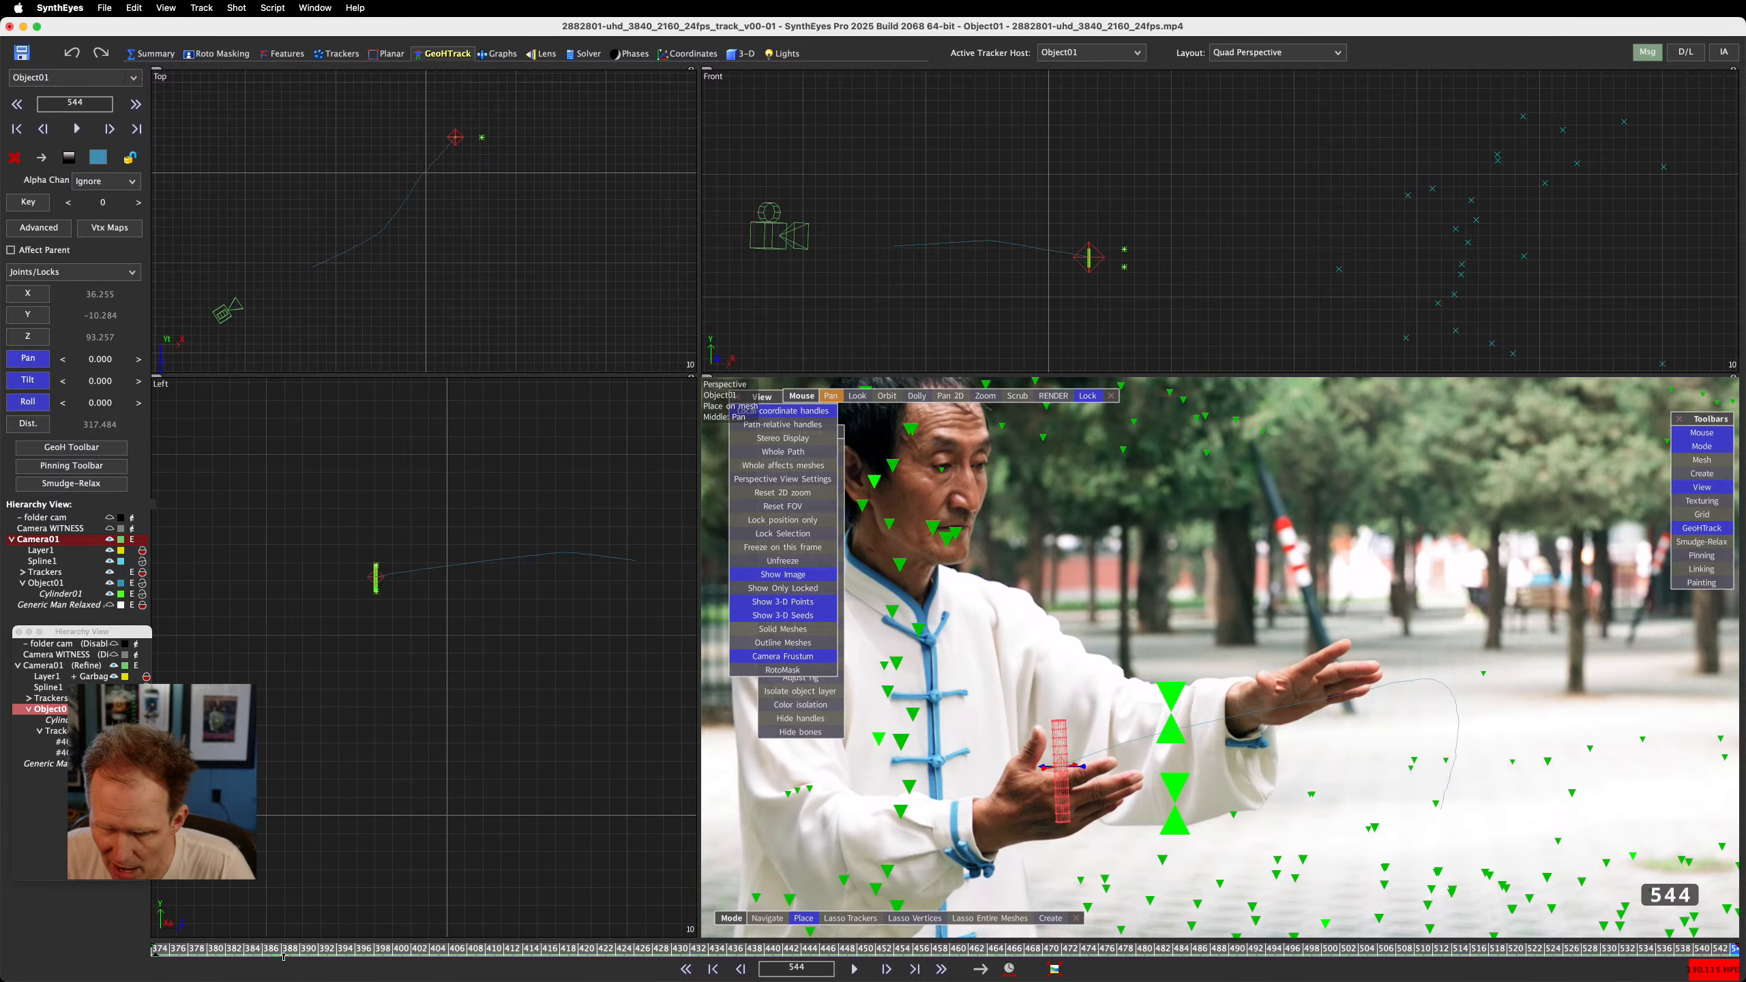
Scrub back and forth across the shot to examine how Object01 and its cylinder follow the hand trackers, ending at frame 374
{"action": "left_click_drag", "start_coordinate": [283, 950], "coordinate": [137, 954]}
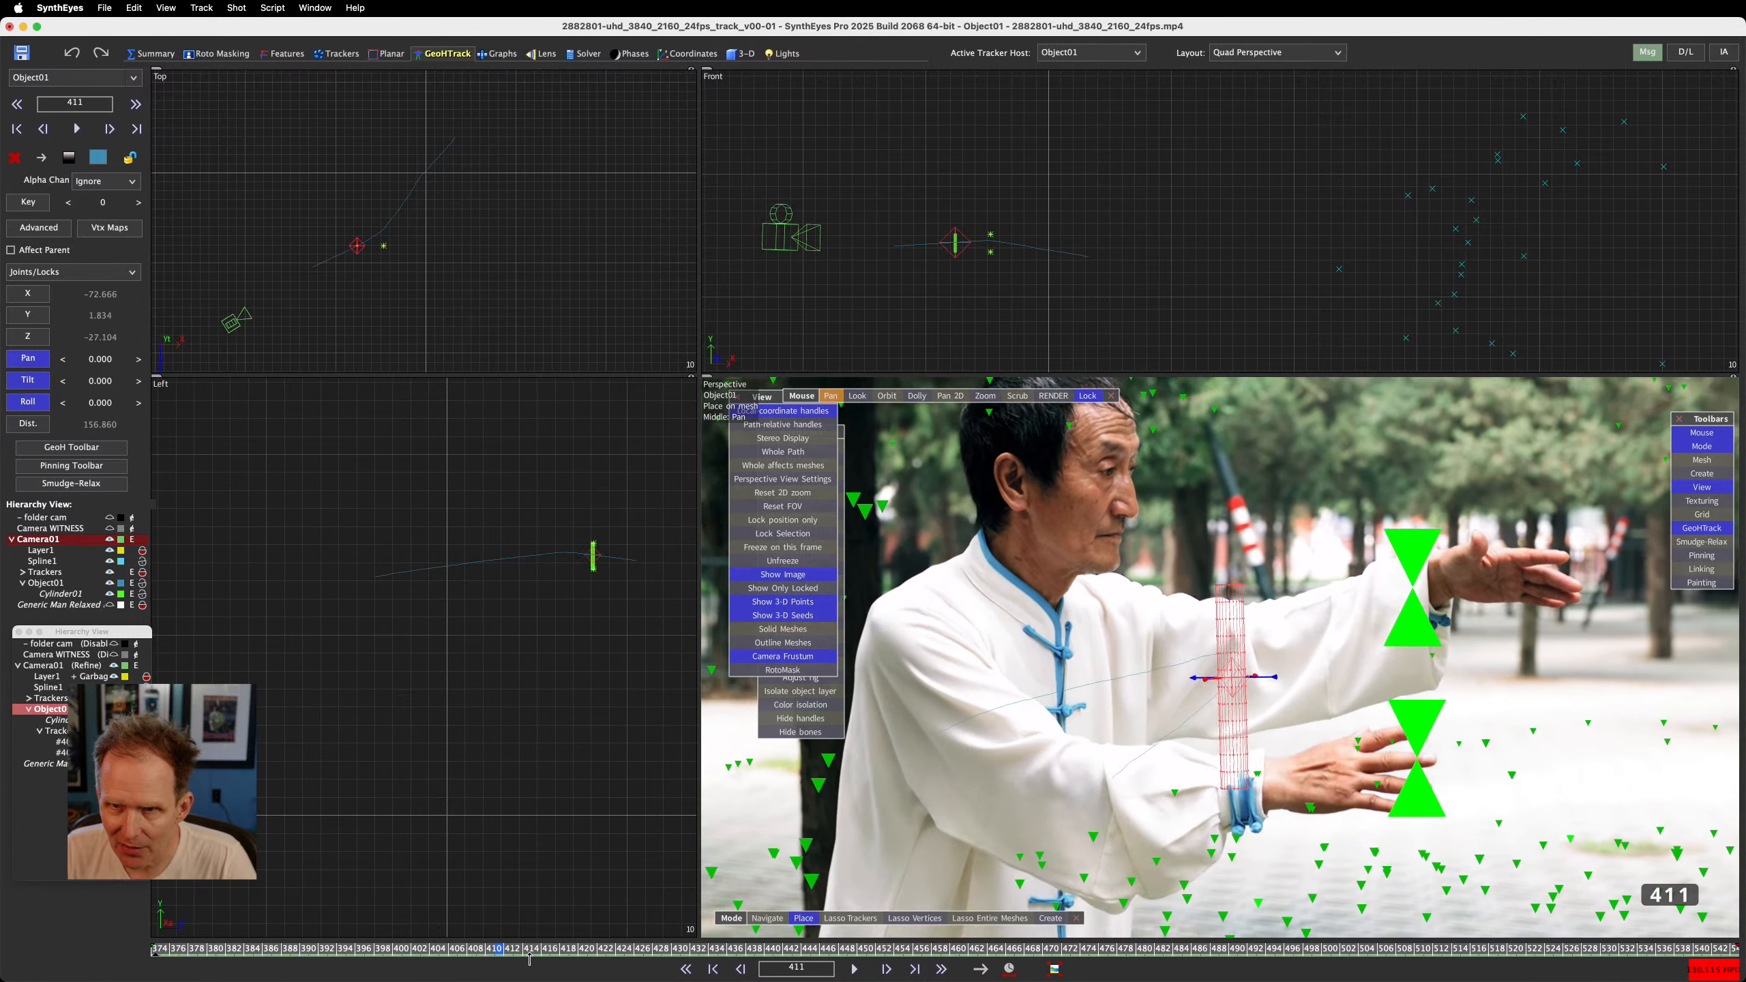
{"action": "left_click_drag", "start_coordinate": [1736, 951], "coordinate": [639, 964]}
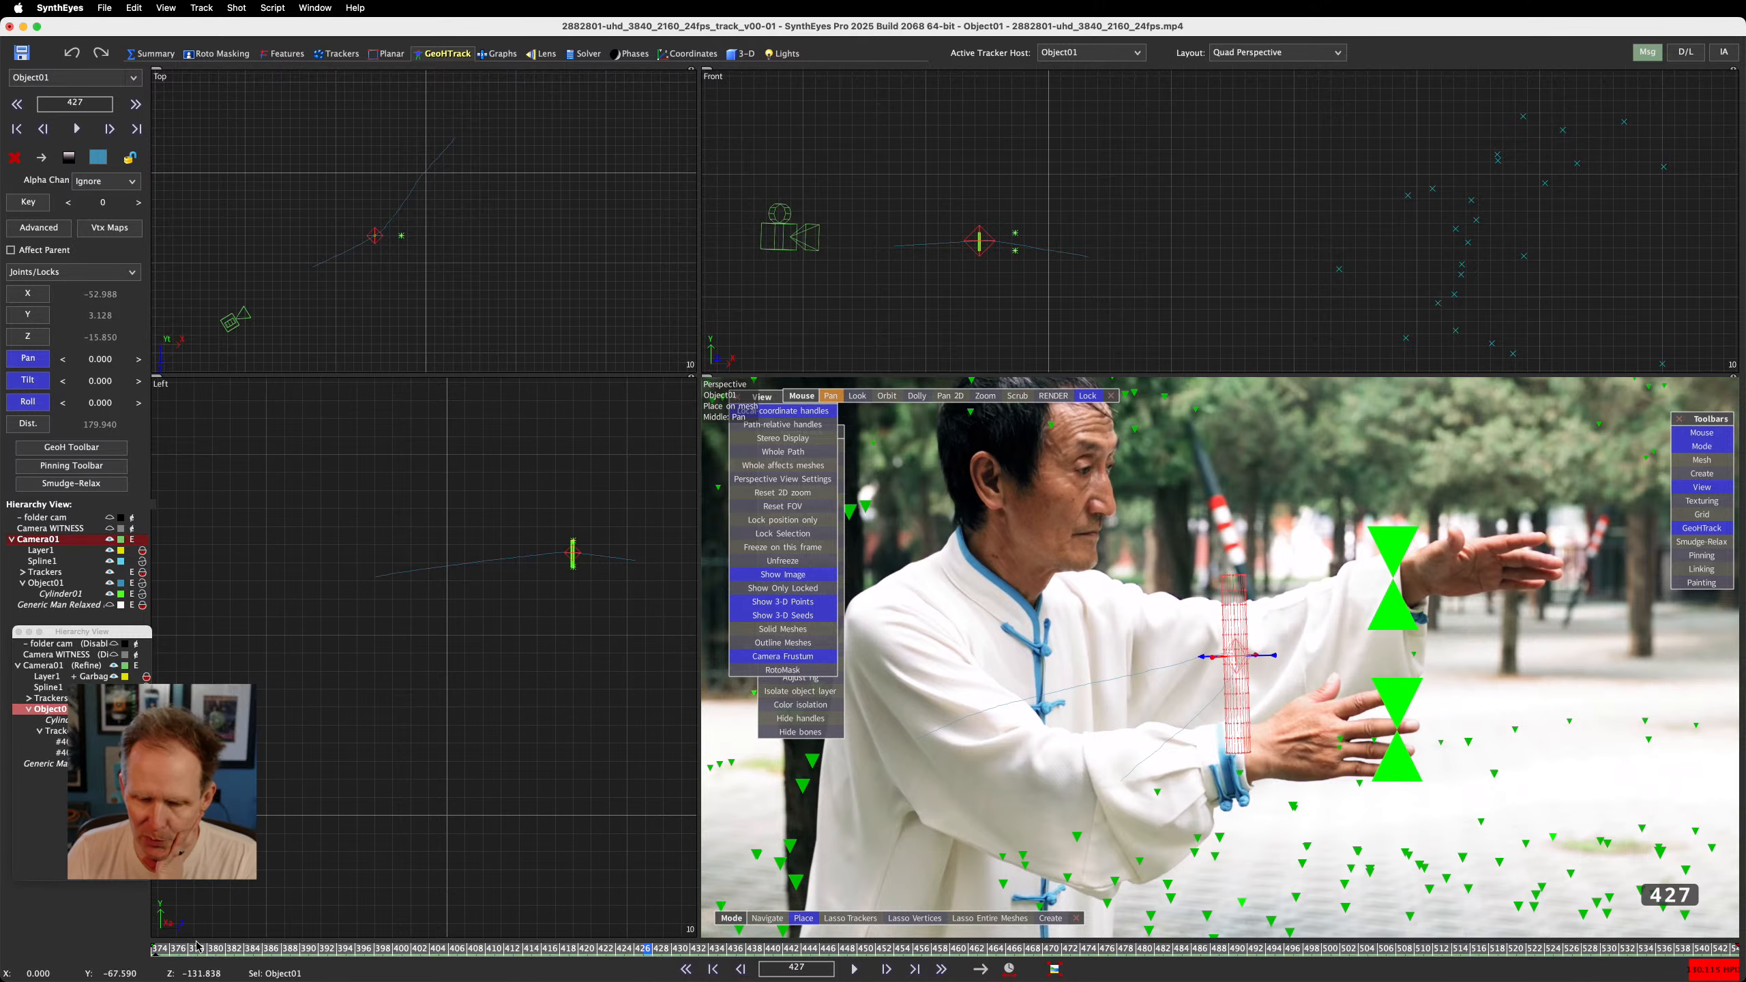
{"action": "left_click_drag", "start_coordinate": [160, 954], "coordinate": [1364, 925]}
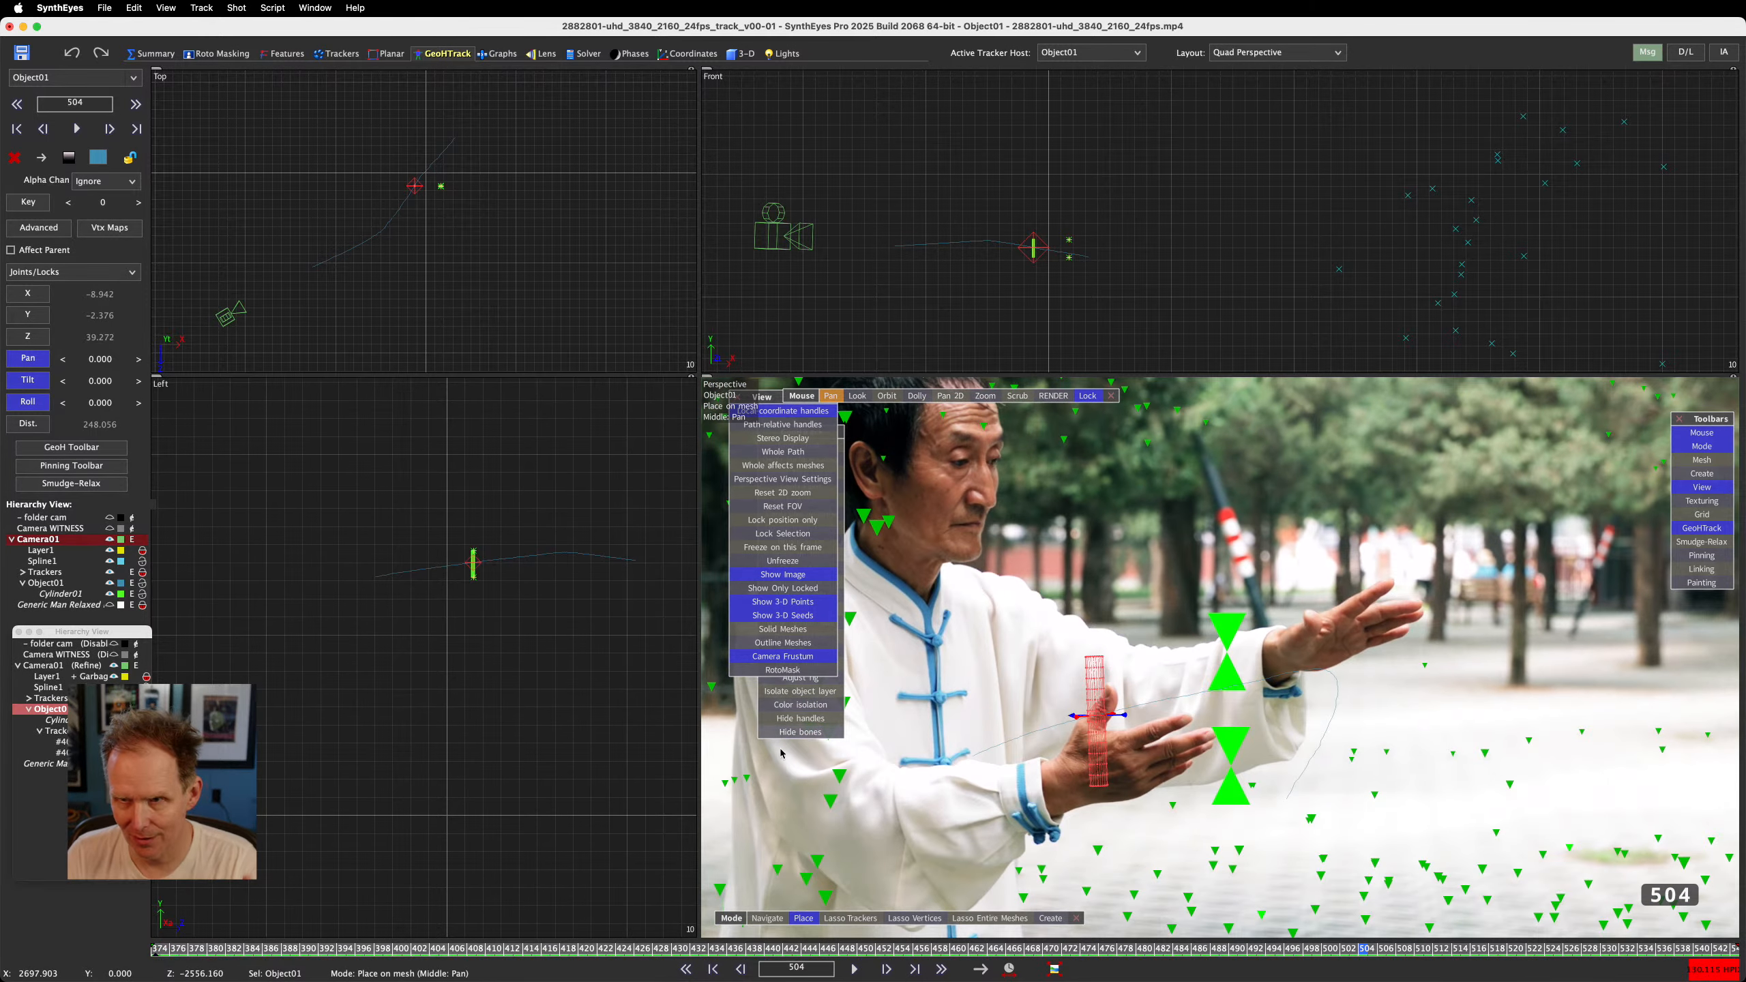
{"action": "left_click_drag", "start_coordinate": [281, 949], "coordinate": [108, 975]}
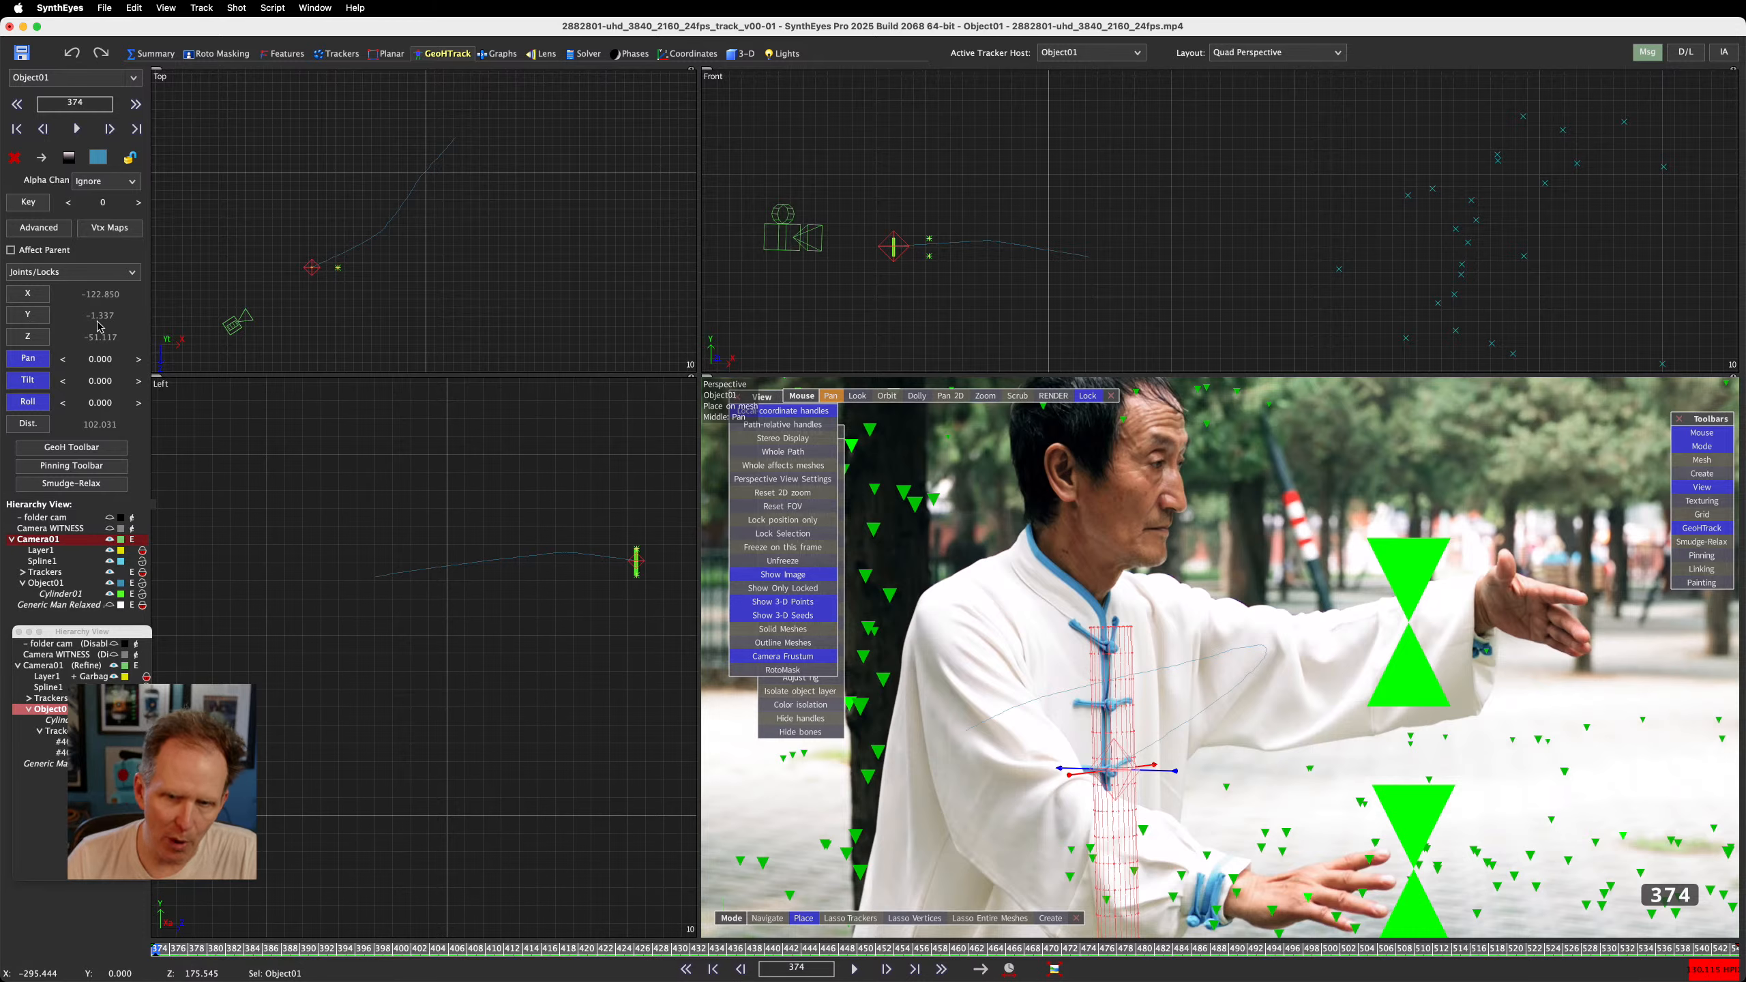
Unlock Object01's Pan joint at frame 374, and try small Tilt and Roll offsets, undoing each one
{"action": "left_click", "coordinate": [29, 360]}
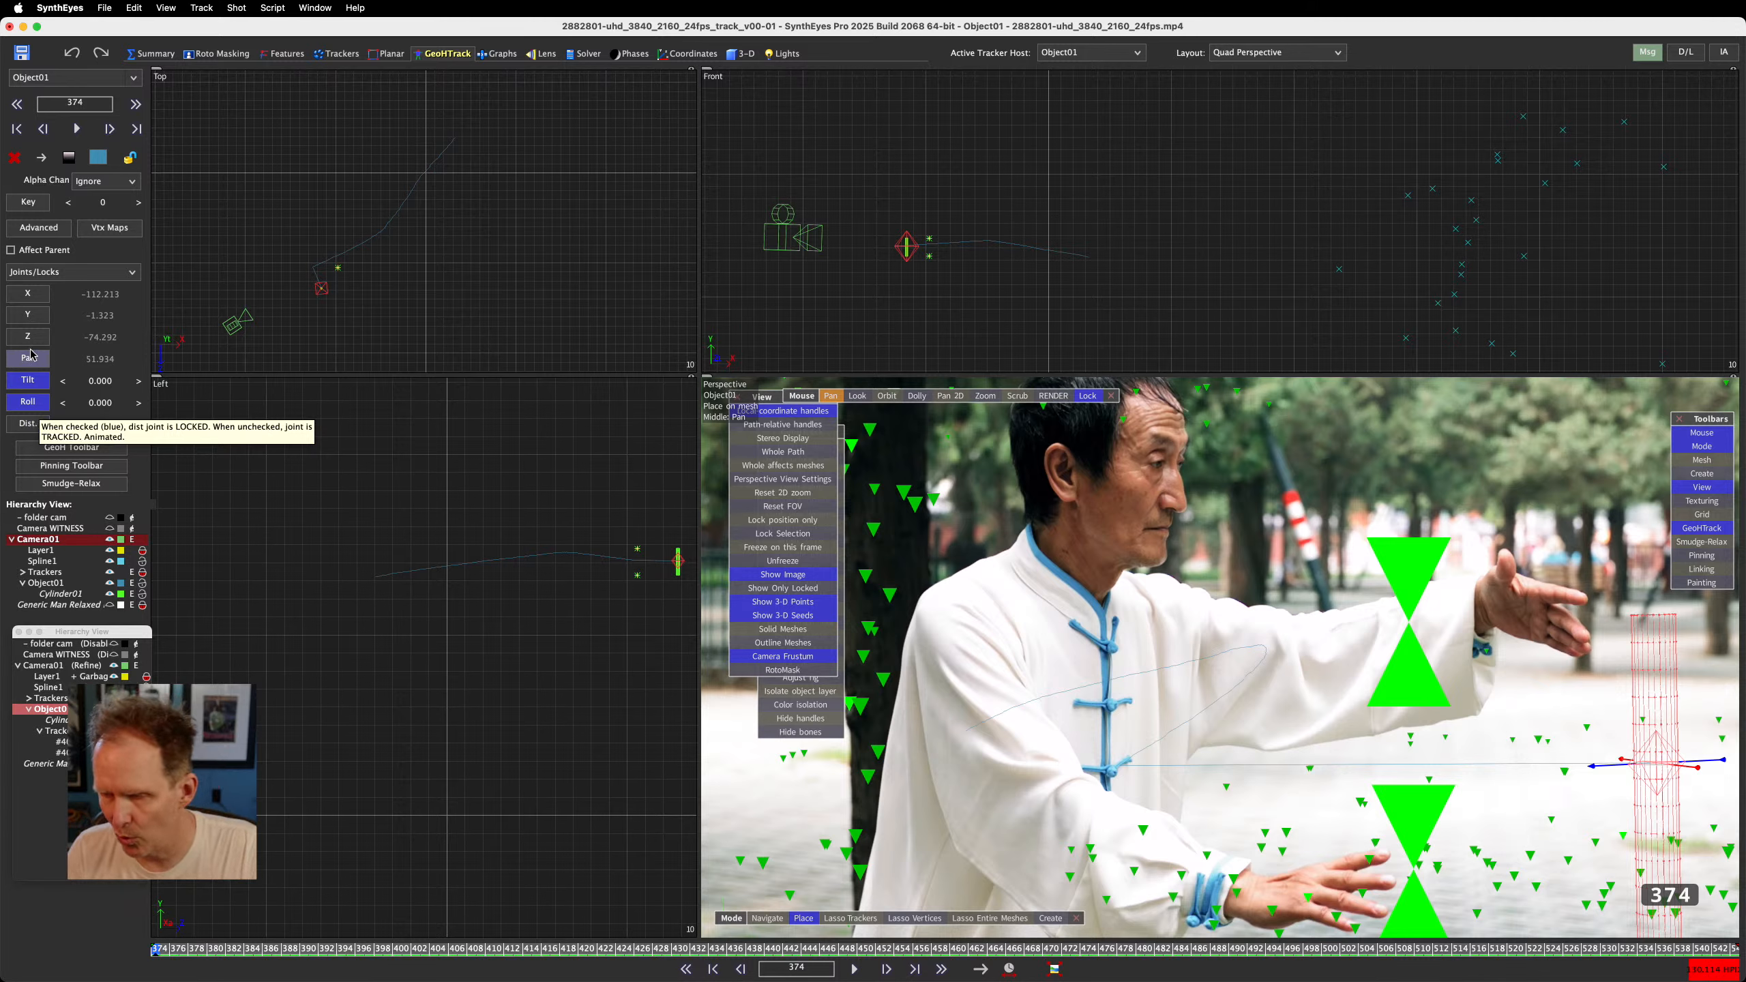
{"action": "left_click_drag", "start_coordinate": [95, 379], "coordinate": [82, 380]}
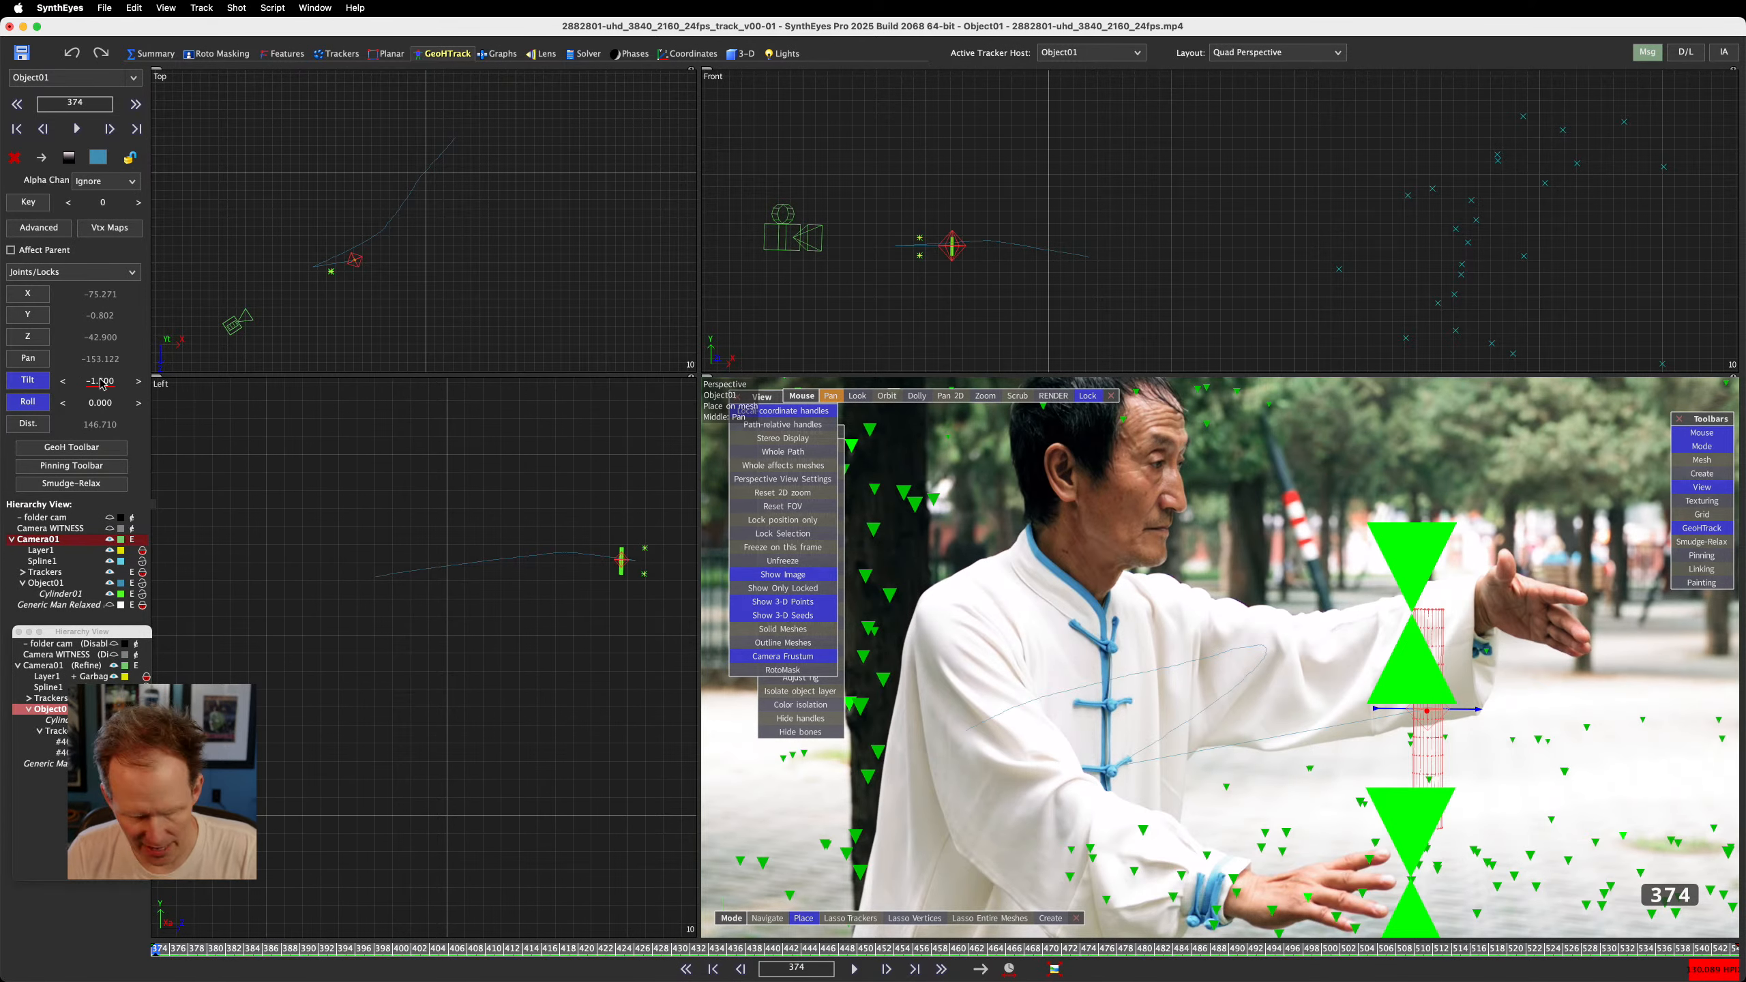
{"action": "key", "text": "super+z"}
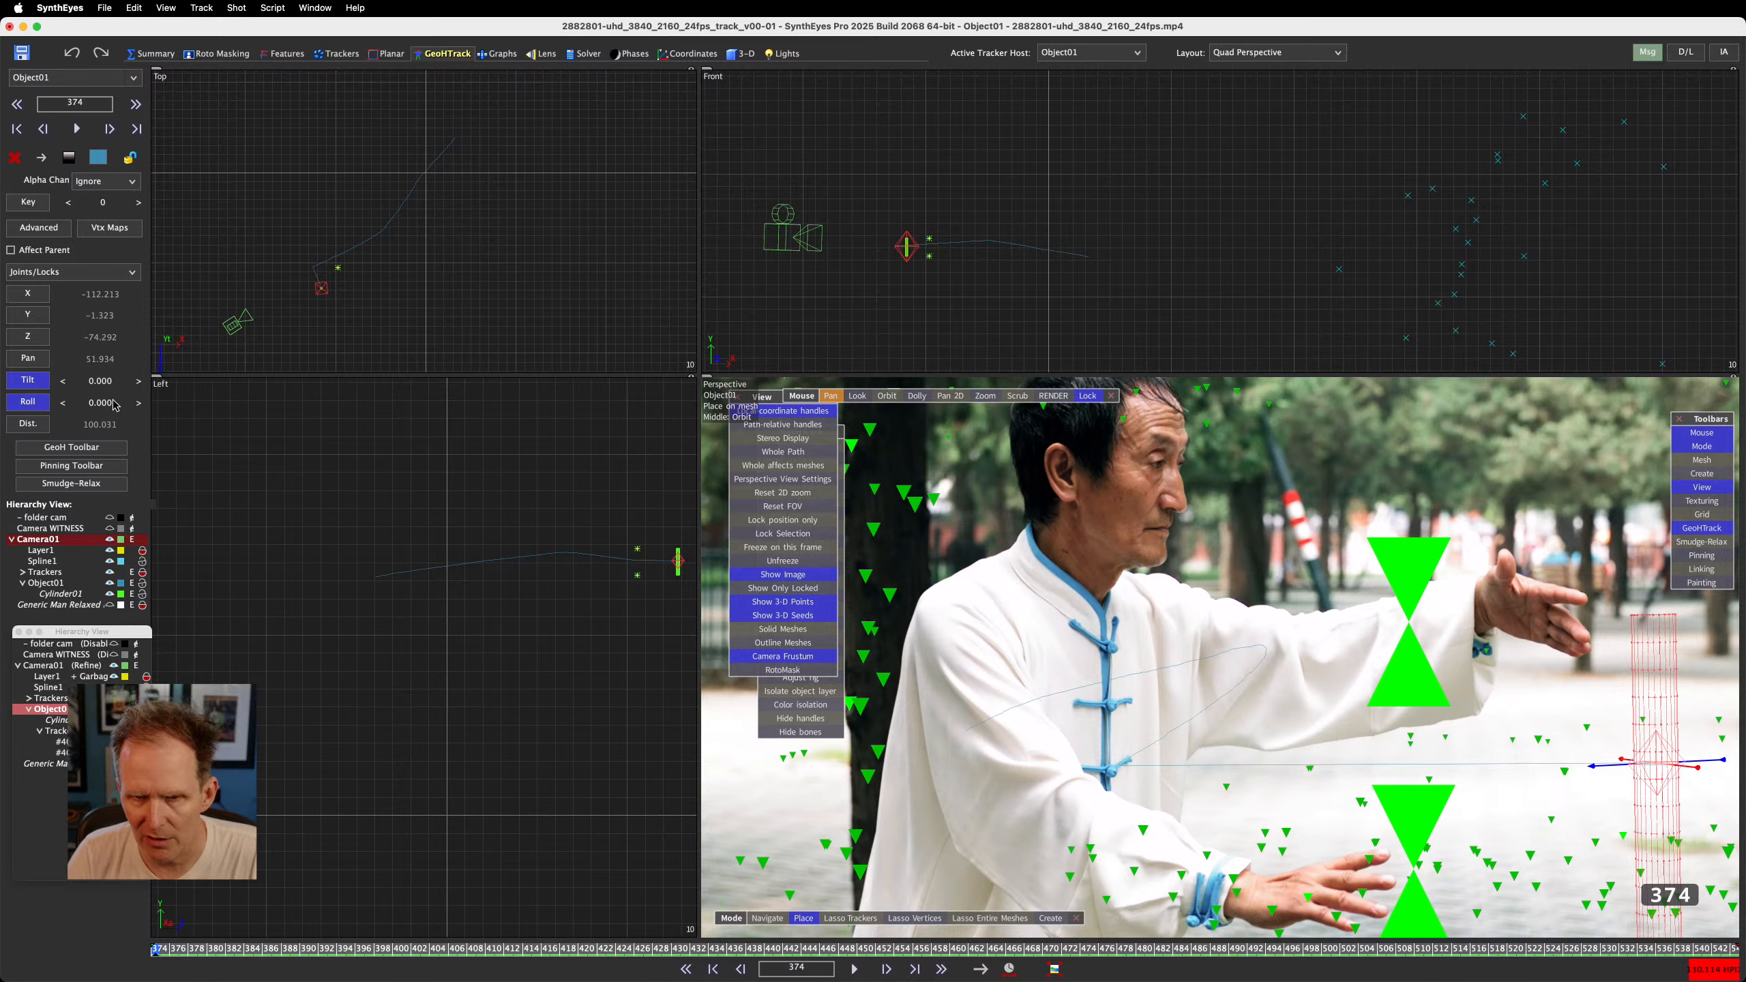
{"action": "left_click_drag", "start_coordinate": [101, 403], "coordinate": [110, 402]}
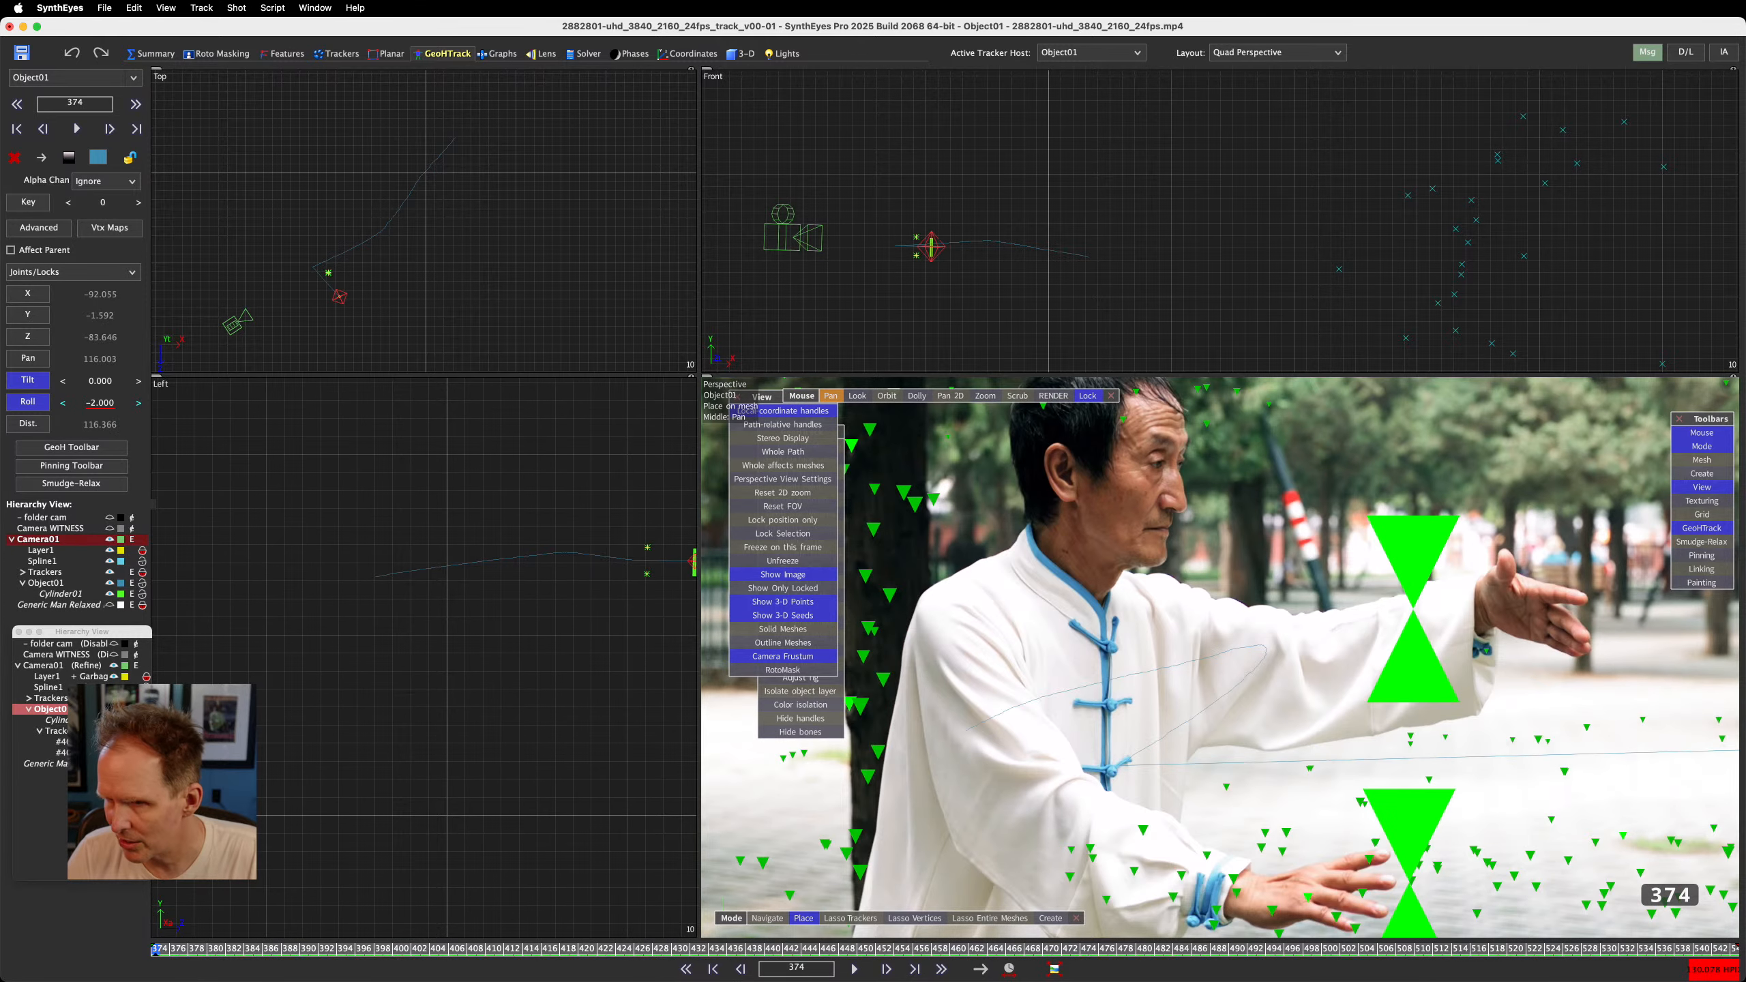
{"action": "key", "text": "super+z"}
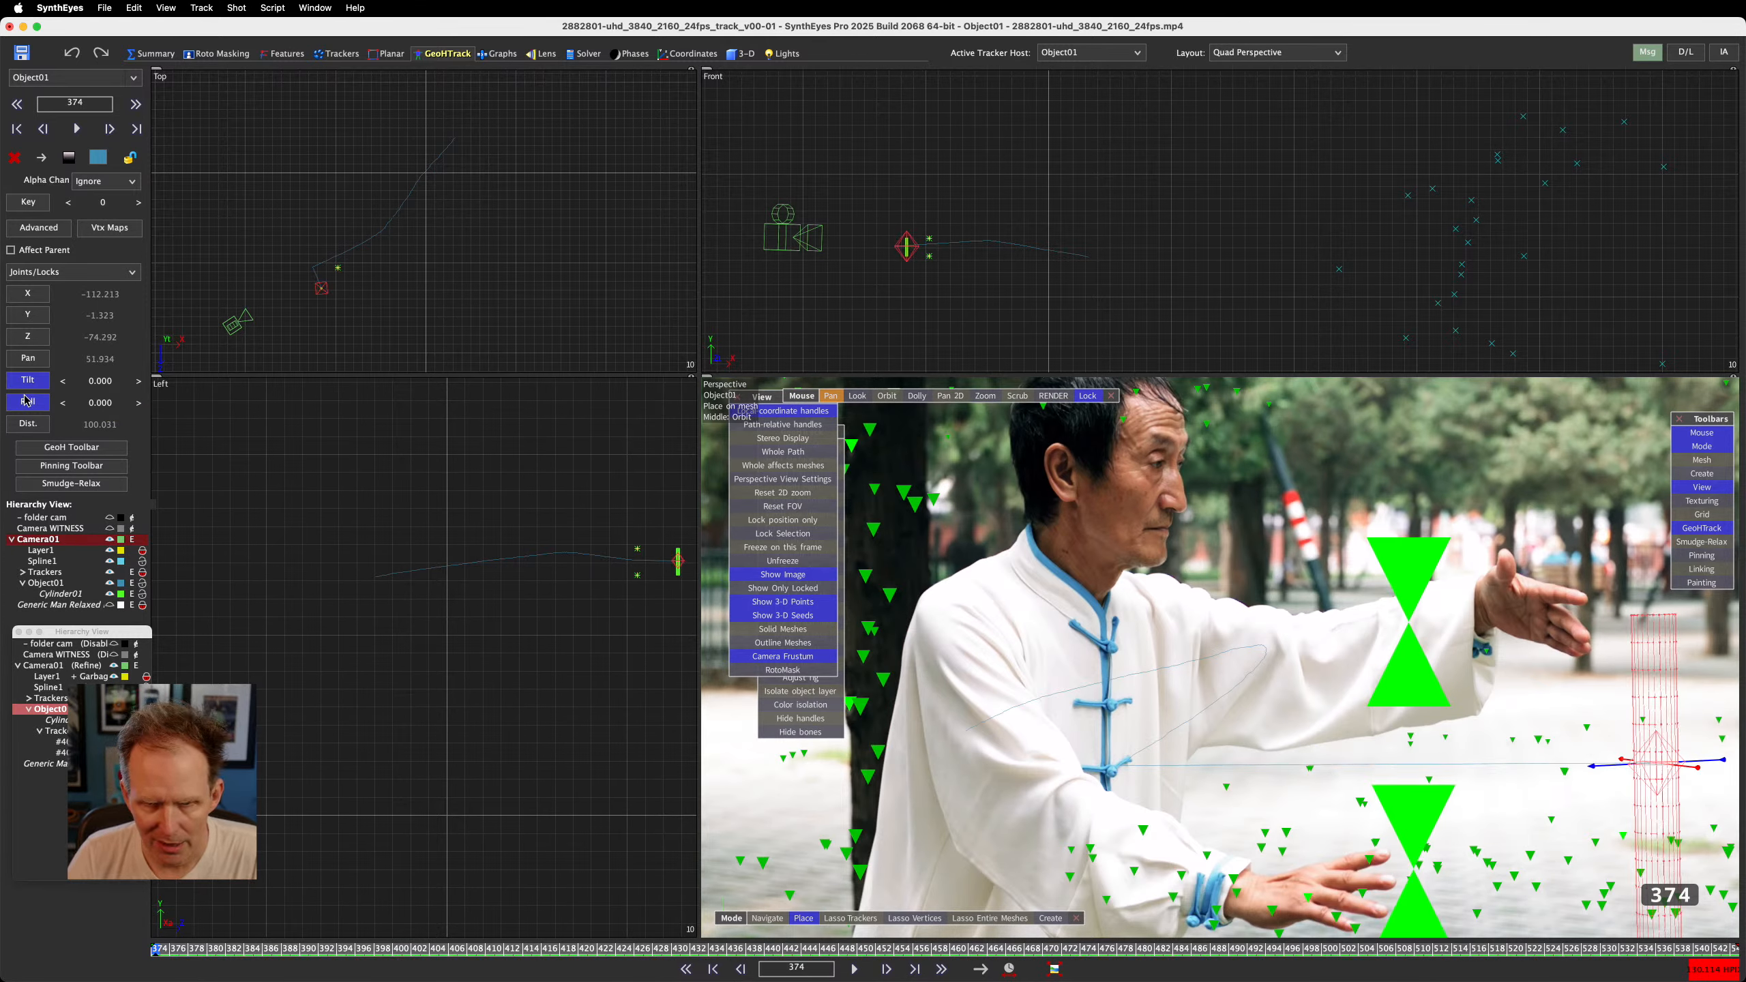
Unlock Object01's Roll joint, scrub to frame 476, and return to frame 374 to unlock the Tilt joint
{"action": "left_click", "coordinate": [37, 406]}
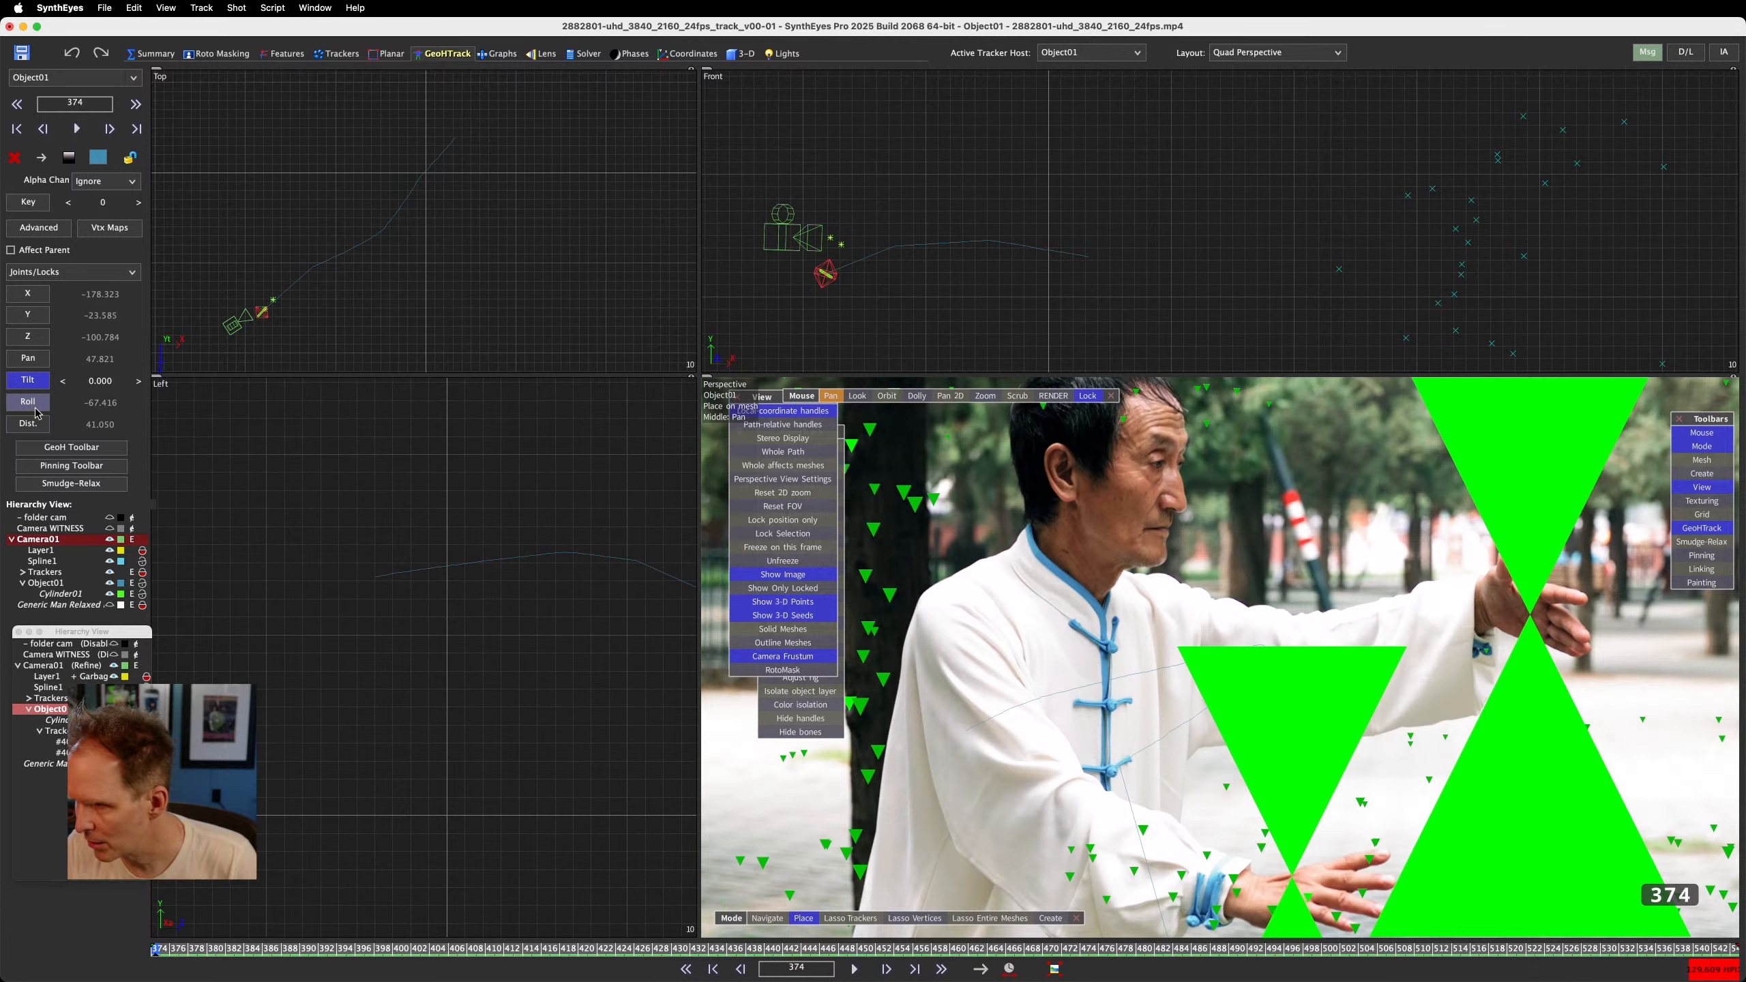
{"action": "left_click", "coordinate": [135, 7]}
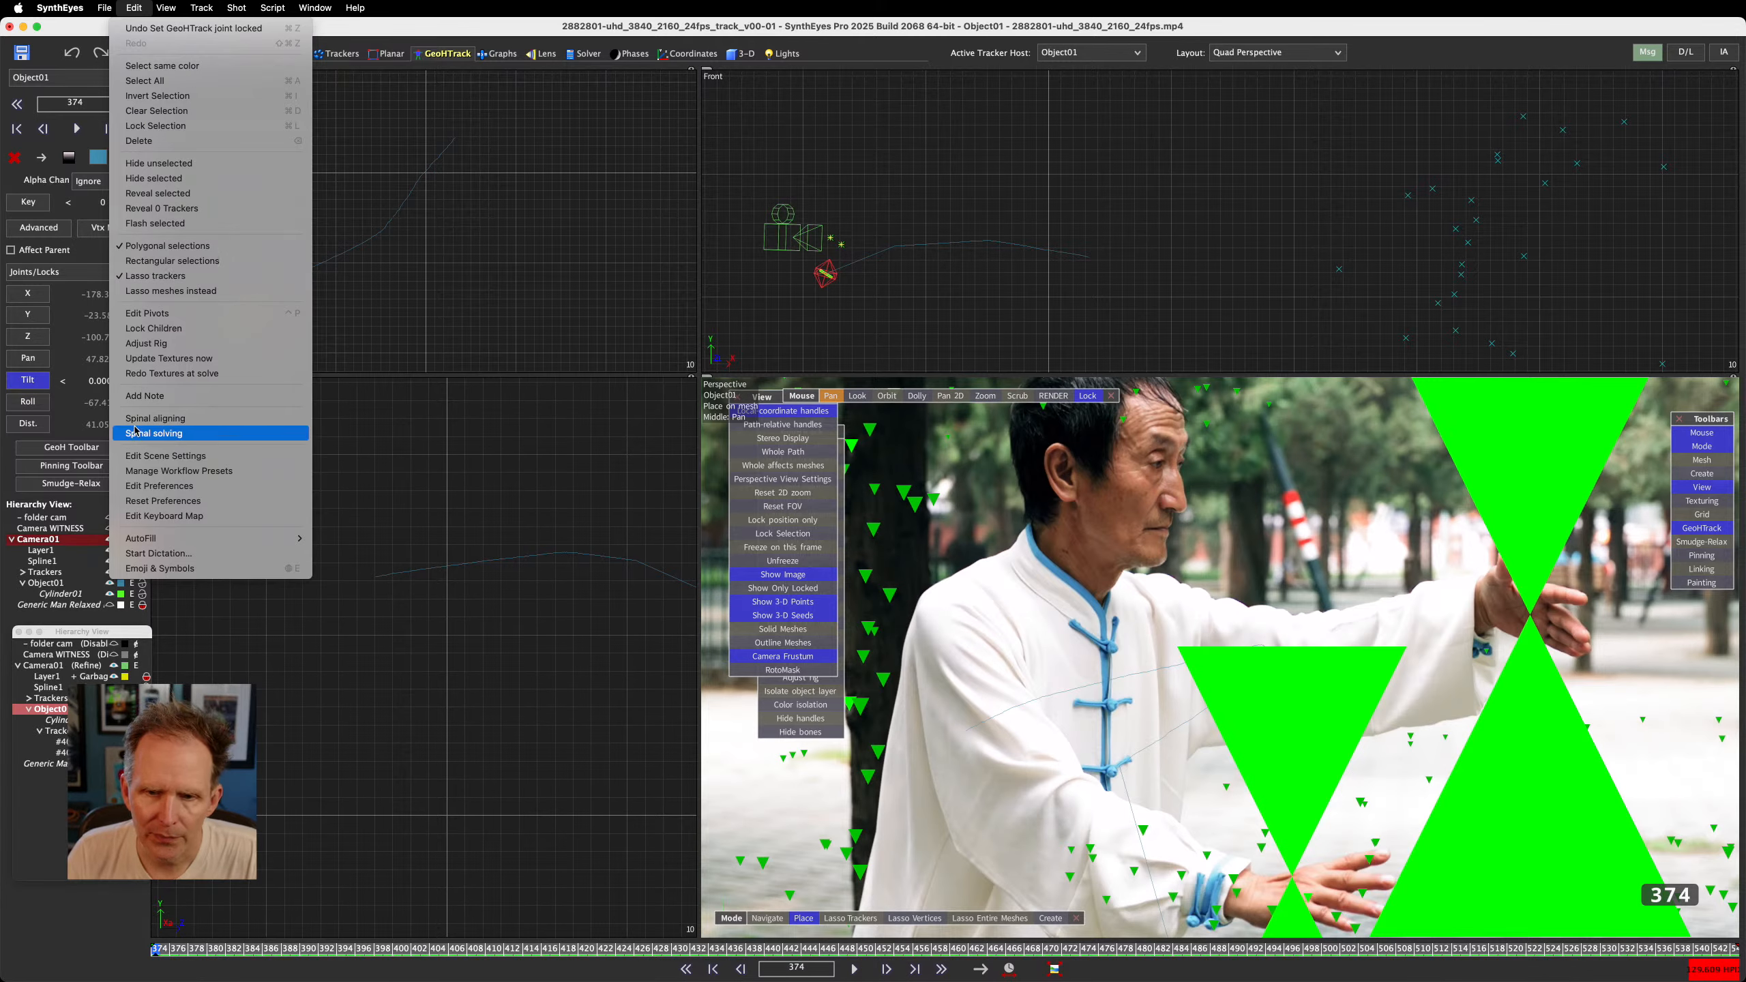
{"action": "left_click", "coordinate": [138, 517]}
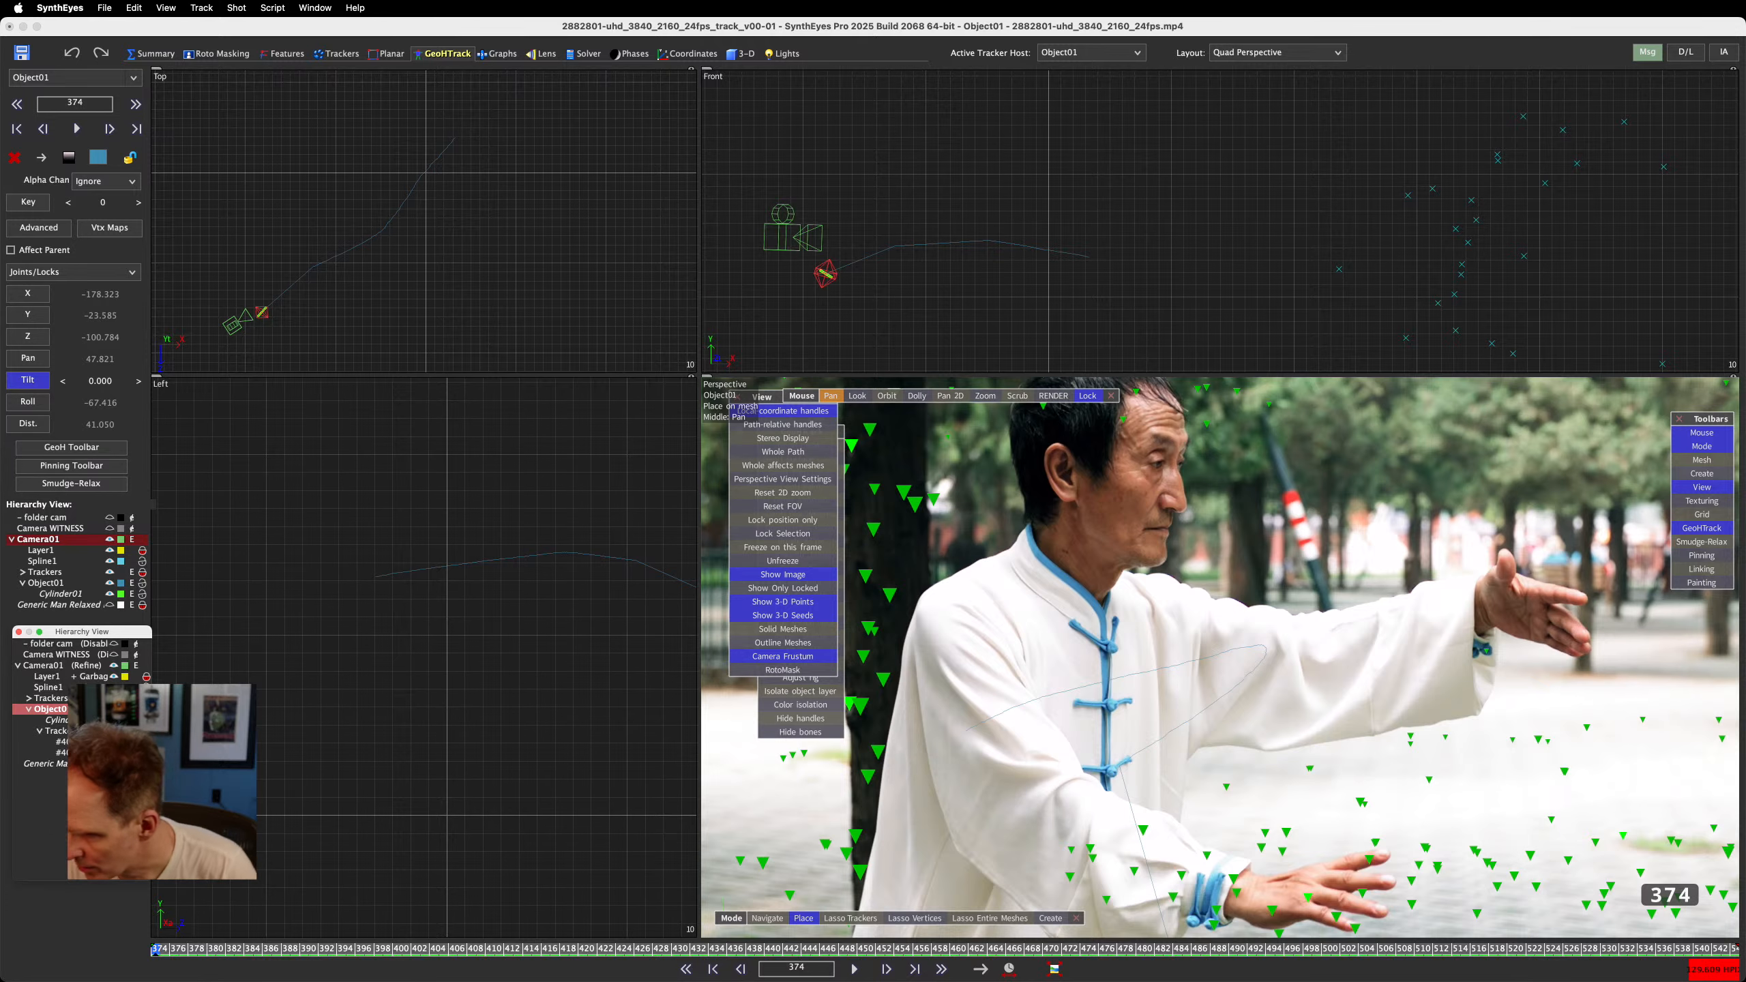
{"action": "left_click", "coordinate": [144, 949]}
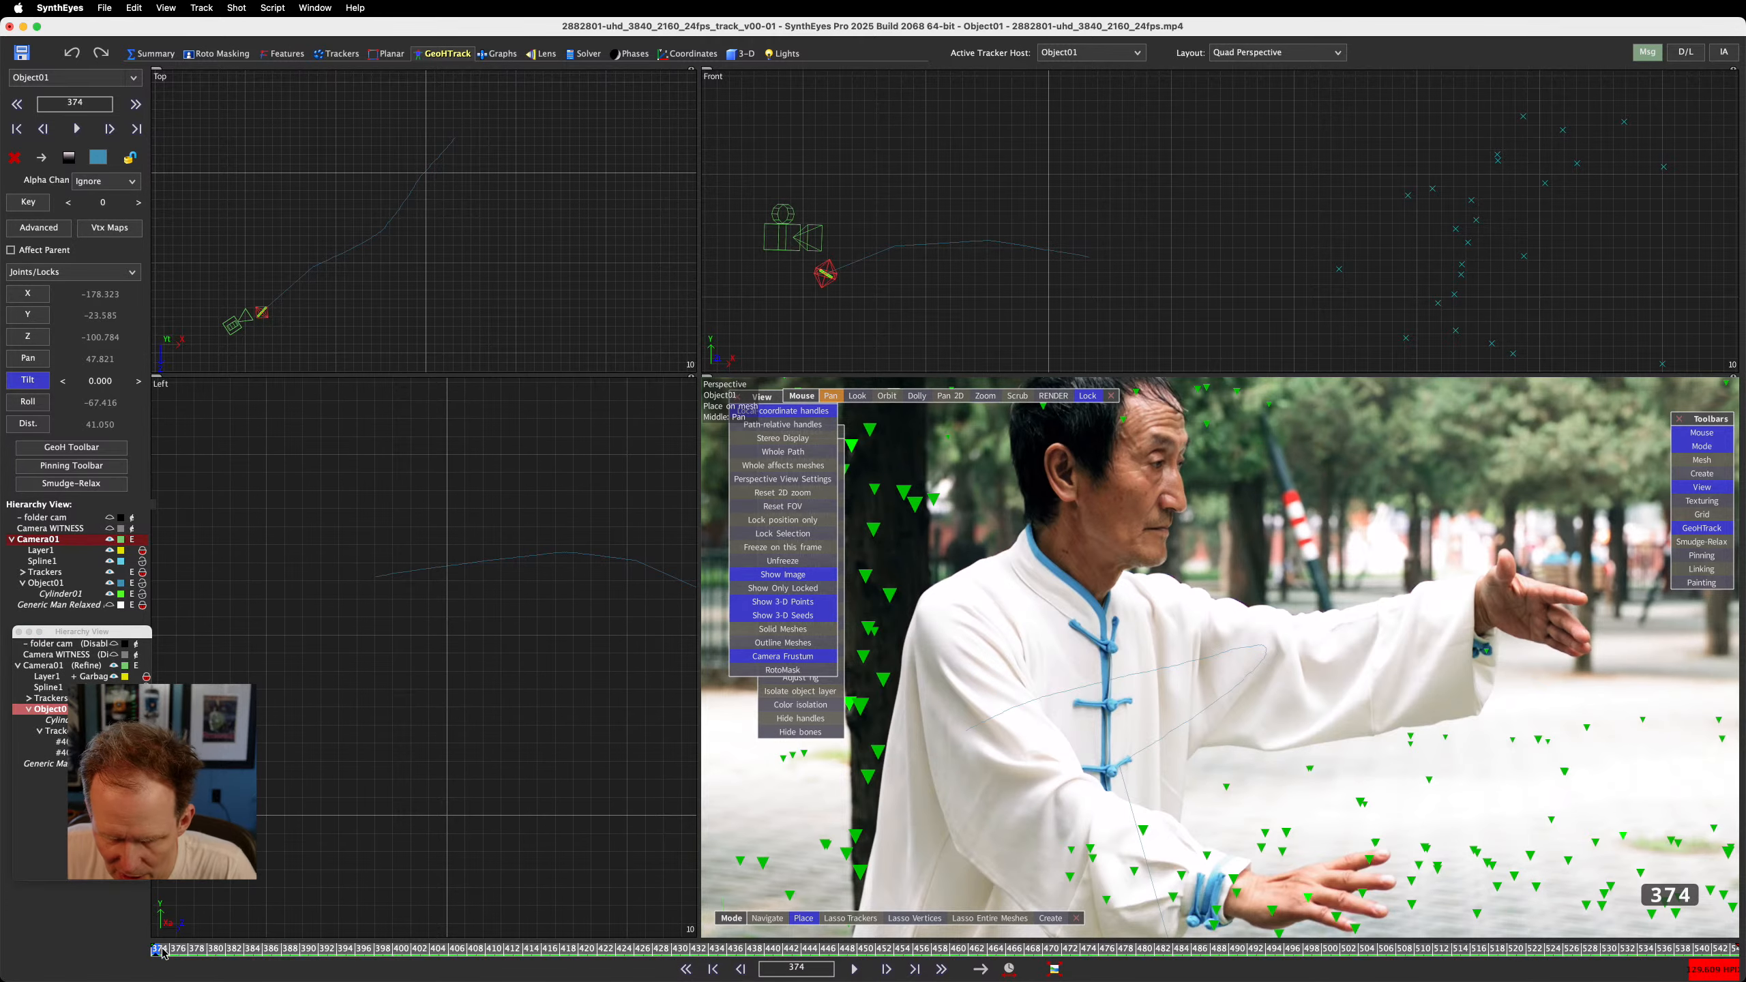
{"action": "left_click_drag", "start_coordinate": [163, 953], "coordinate": [1103, 950]}
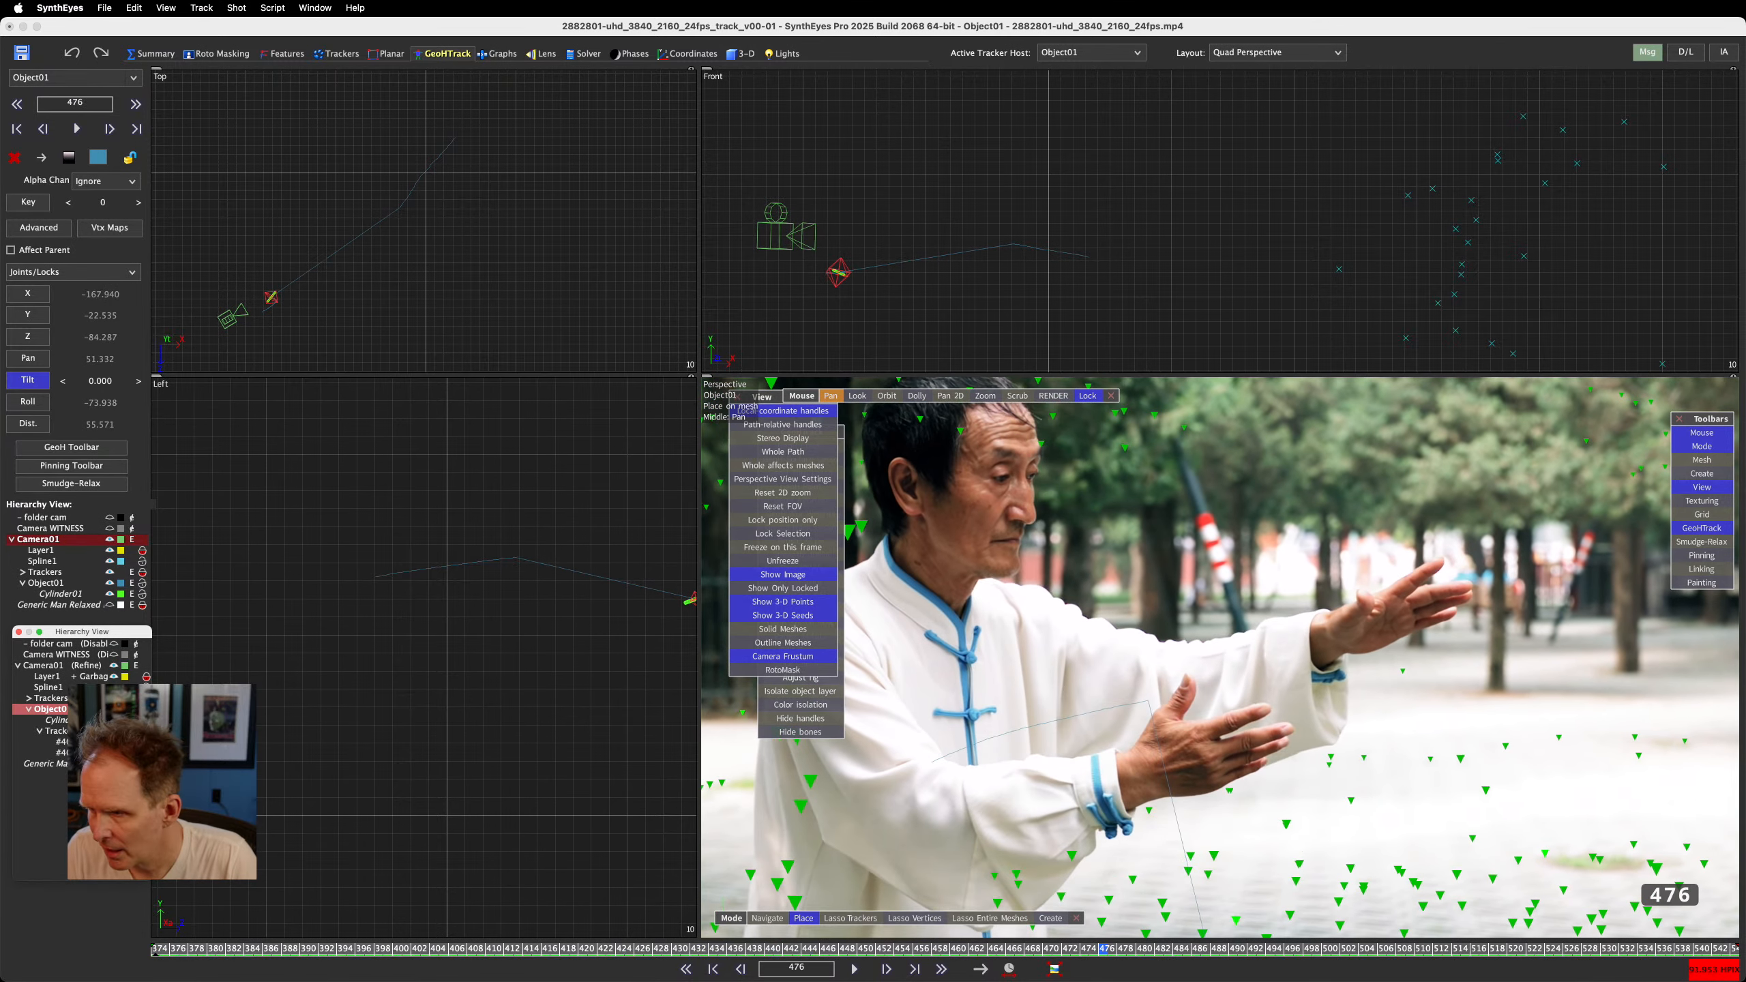
{"action": "left_click", "coordinate": [163, 953]}
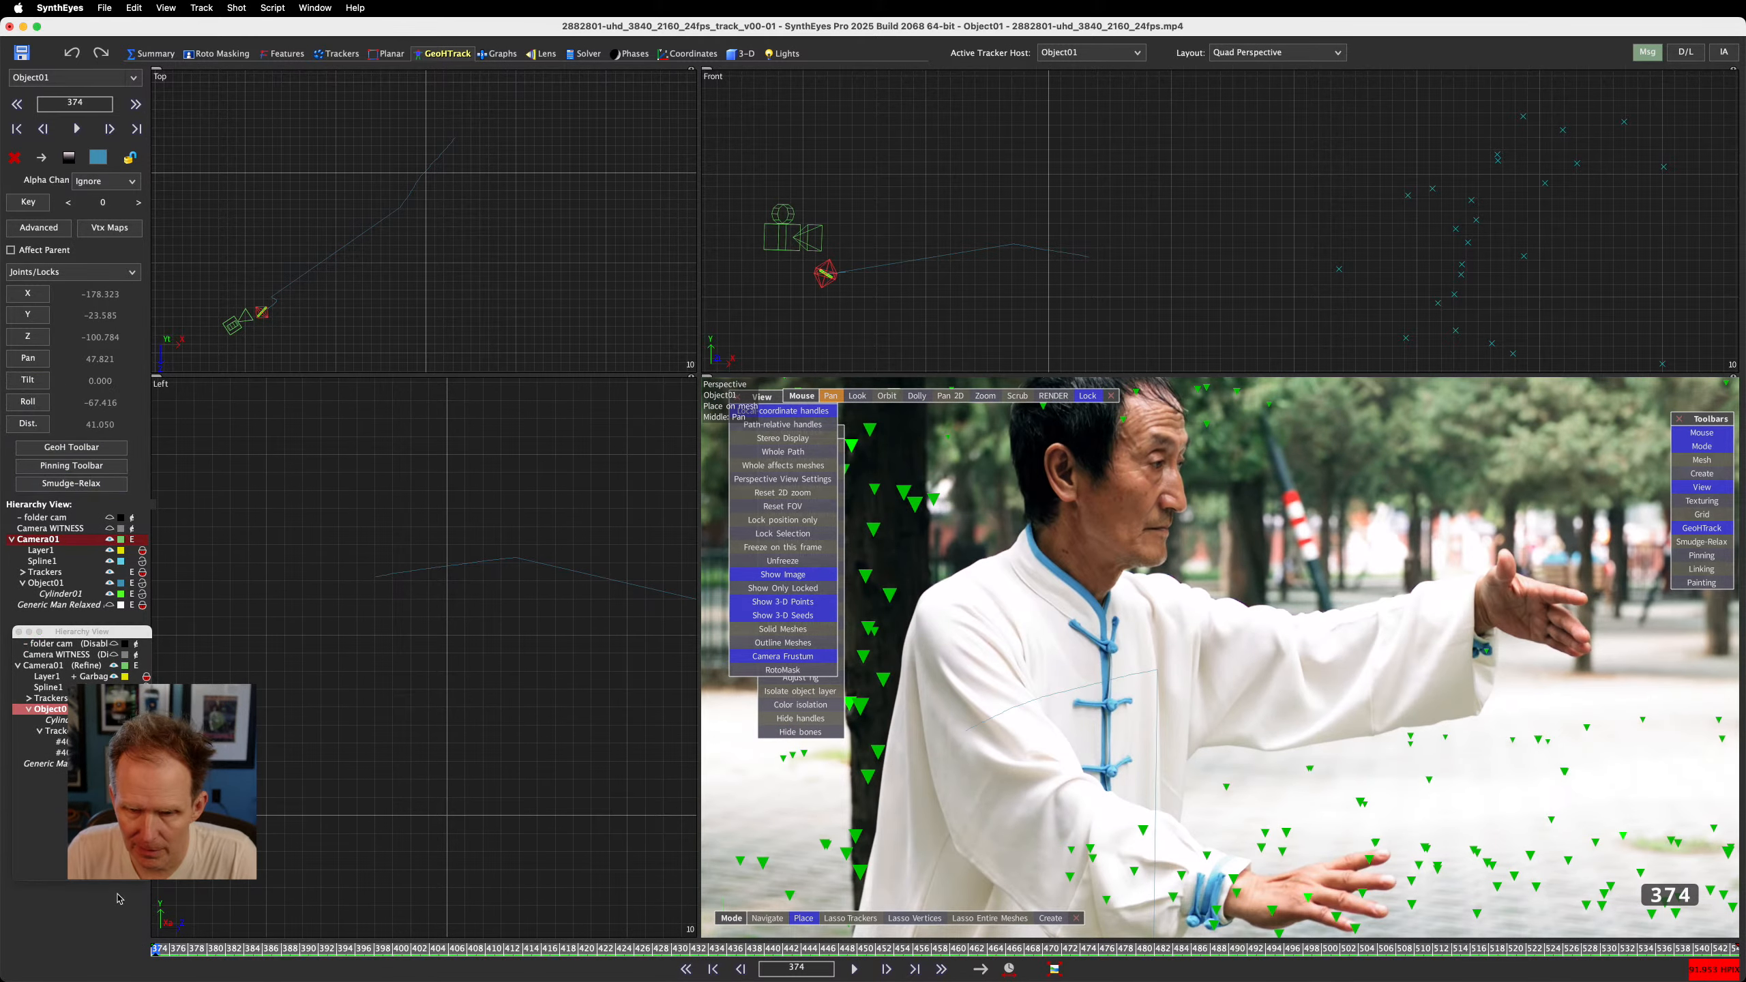
Play Object01's fully unlocked tracking forward to frame 527 and step back to frame 374, examining its position in the Front view
{"action": "key", "text": "space"}
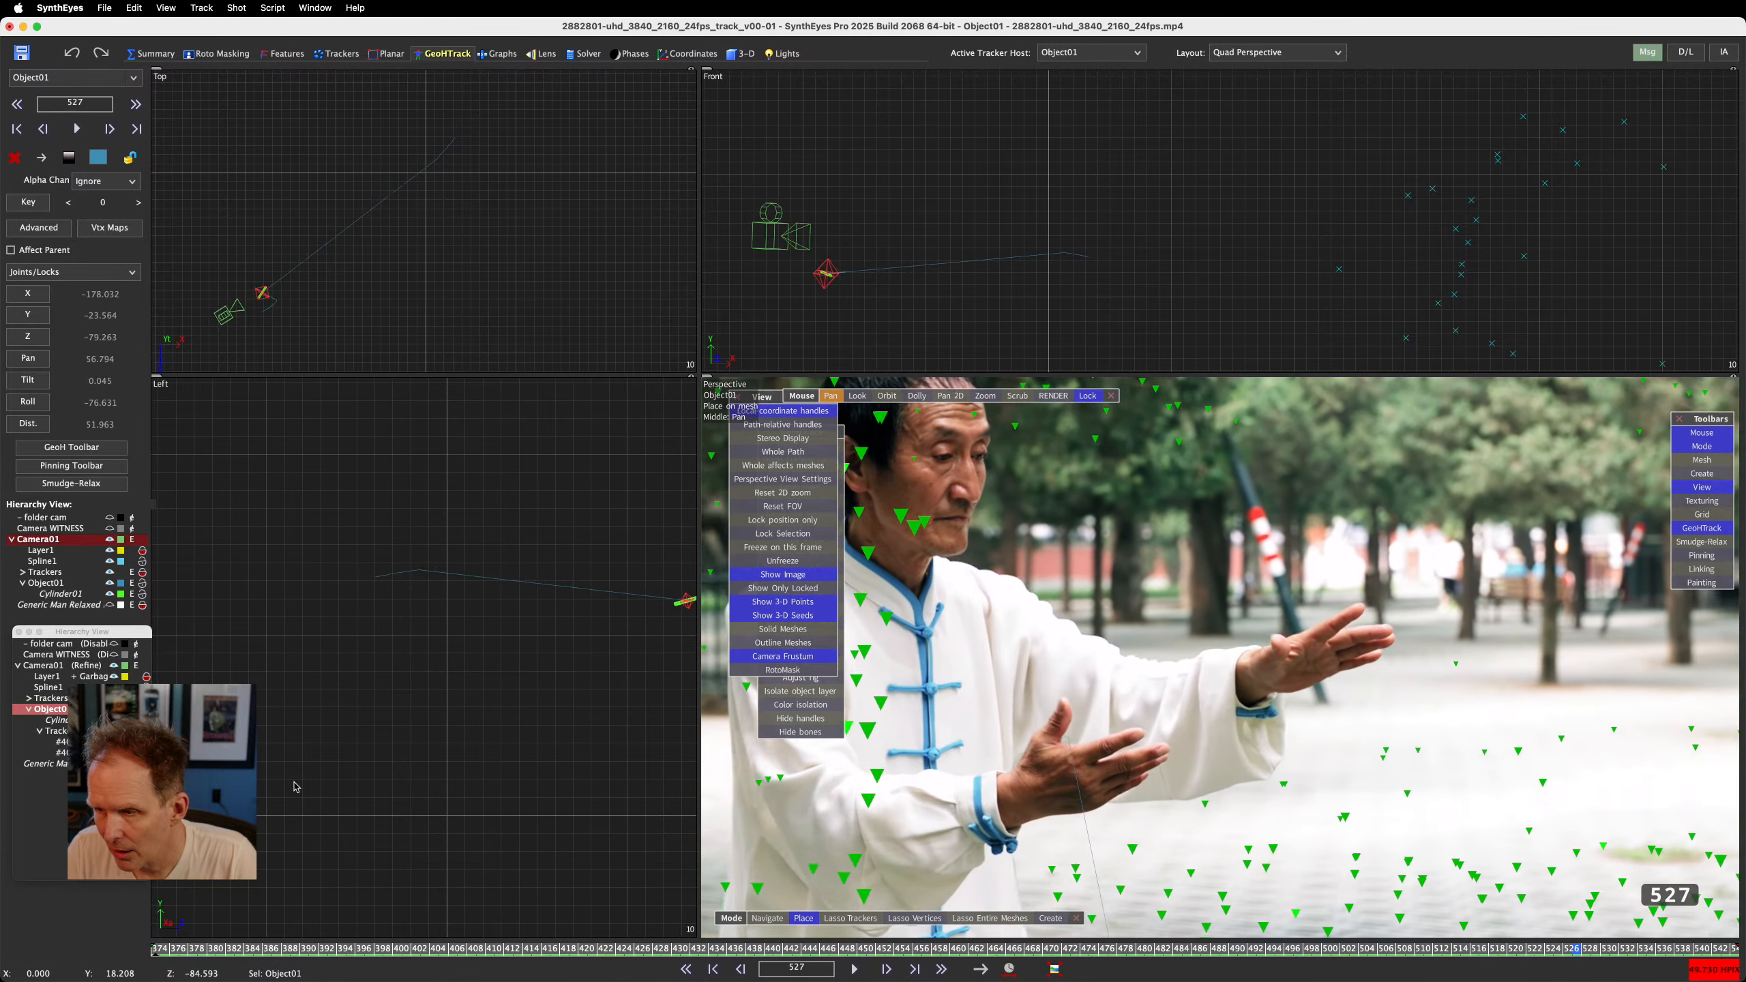
{"action": "key", "text": "s"}
{"action": "key", "text": "s"}
{"action": "key", "text": "s"}
{"action": "key", "text": "s"}
{"action": "key", "text": "s"}
{"action": "key", "text": "s"}
{"action": "key", "text": "s"}
{"action": "key", "text": "s"}
{"action": "key", "text": "s"}
{"action": "key", "text": "s"}
{"action": "key", "text": "s"}
{"action": "key", "text": "s"}
{"action": "key", "text": "s"}
{"action": "key", "text": "s"}
{"action": "key", "text": "s"}
{"action": "key", "text": "s"}
{"action": "key", "text": "s"}
{"action": "key", "text": "s"}
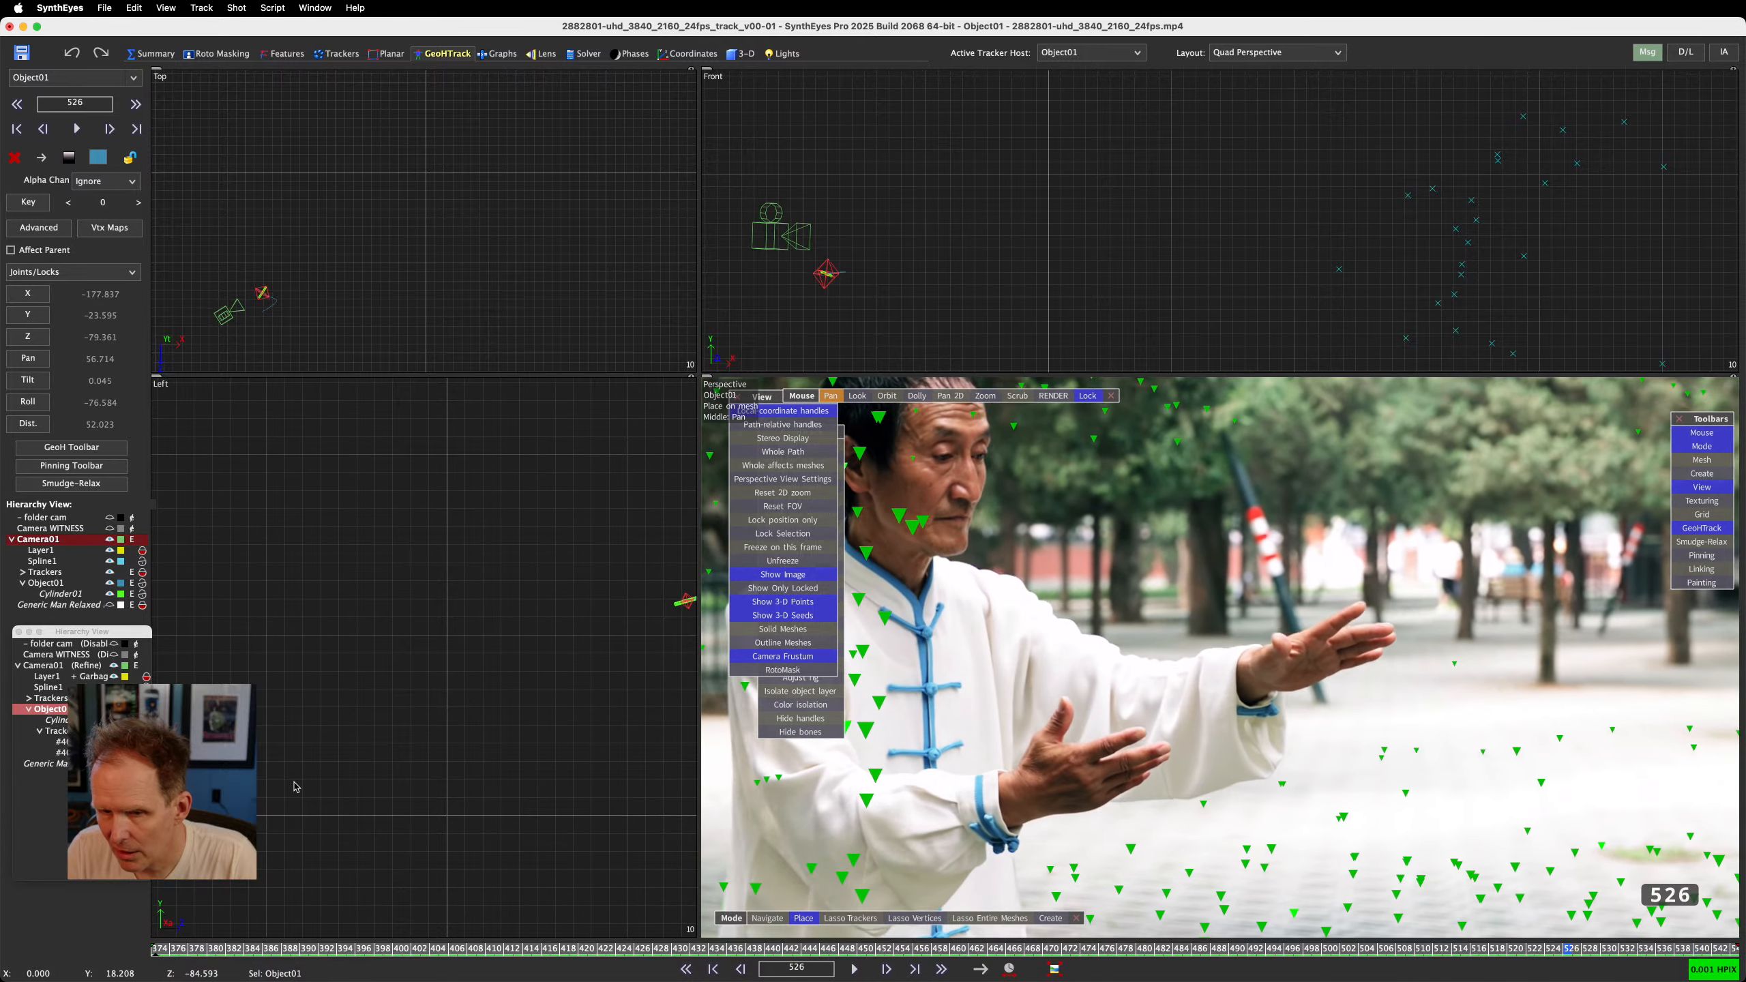
{"action": "key", "text": "s"}
{"action": "key", "text": "s"}
{"action": "key", "text": "s"}
{"action": "key", "text": "s"}
{"action": "key", "text": "s"}
{"action": "key", "text": "s"}
{"action": "key", "text": "s"}
{"action": "key", "text": "s"}
{"action": "key", "text": "s"}
{"action": "key", "text": "s"}
{"action": "key", "text": "s"}
{"action": "key", "text": "s"}
{"action": "key", "text": "s"}
{"action": "key", "text": "s"}
{"action": "key", "text": "s"}
{"action": "key", "text": "s"}
{"action": "key", "text": "s"}
{"action": "key", "text": "s"}
{"action": "key", "text": "s"}
{"action": "key", "text": "s"}
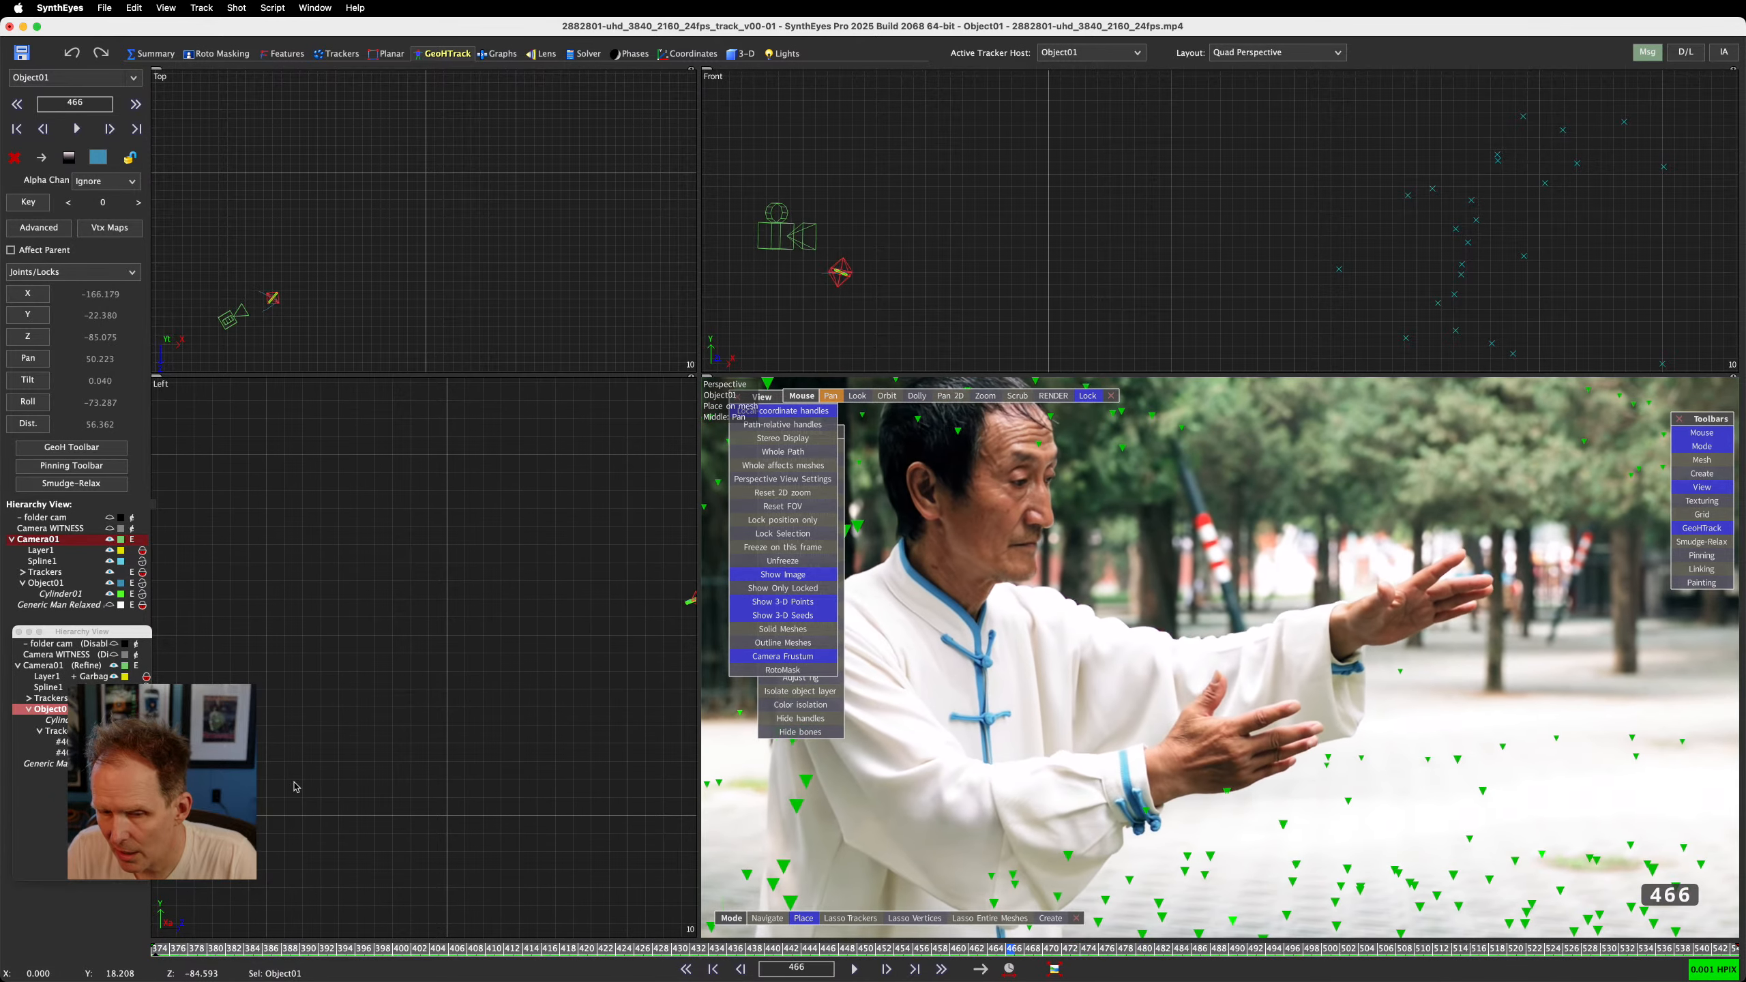
{"action": "key", "text": "s"}
{"action": "key", "text": "s"}
{"action": "key", "text": "s"}
{"action": "key", "text": "s"}
{"action": "key", "text": "s"}
{"action": "key", "text": "s"}
{"action": "key", "text": "s"}
{"action": "key", "text": "s"}
{"action": "key", "text": "s"}
{"action": "key", "text": "s"}
{"action": "key", "text": "s"}
{"action": "key", "text": "s"}
{"action": "key", "text": "s"}
{"action": "key", "text": "s"}
{"action": "key", "text": "s"}
{"action": "key", "text": "s"}
{"action": "key", "text": "s"}
{"action": "key", "text": "s"}
{"action": "key", "text": "s"}
{"action": "key", "text": "s"}
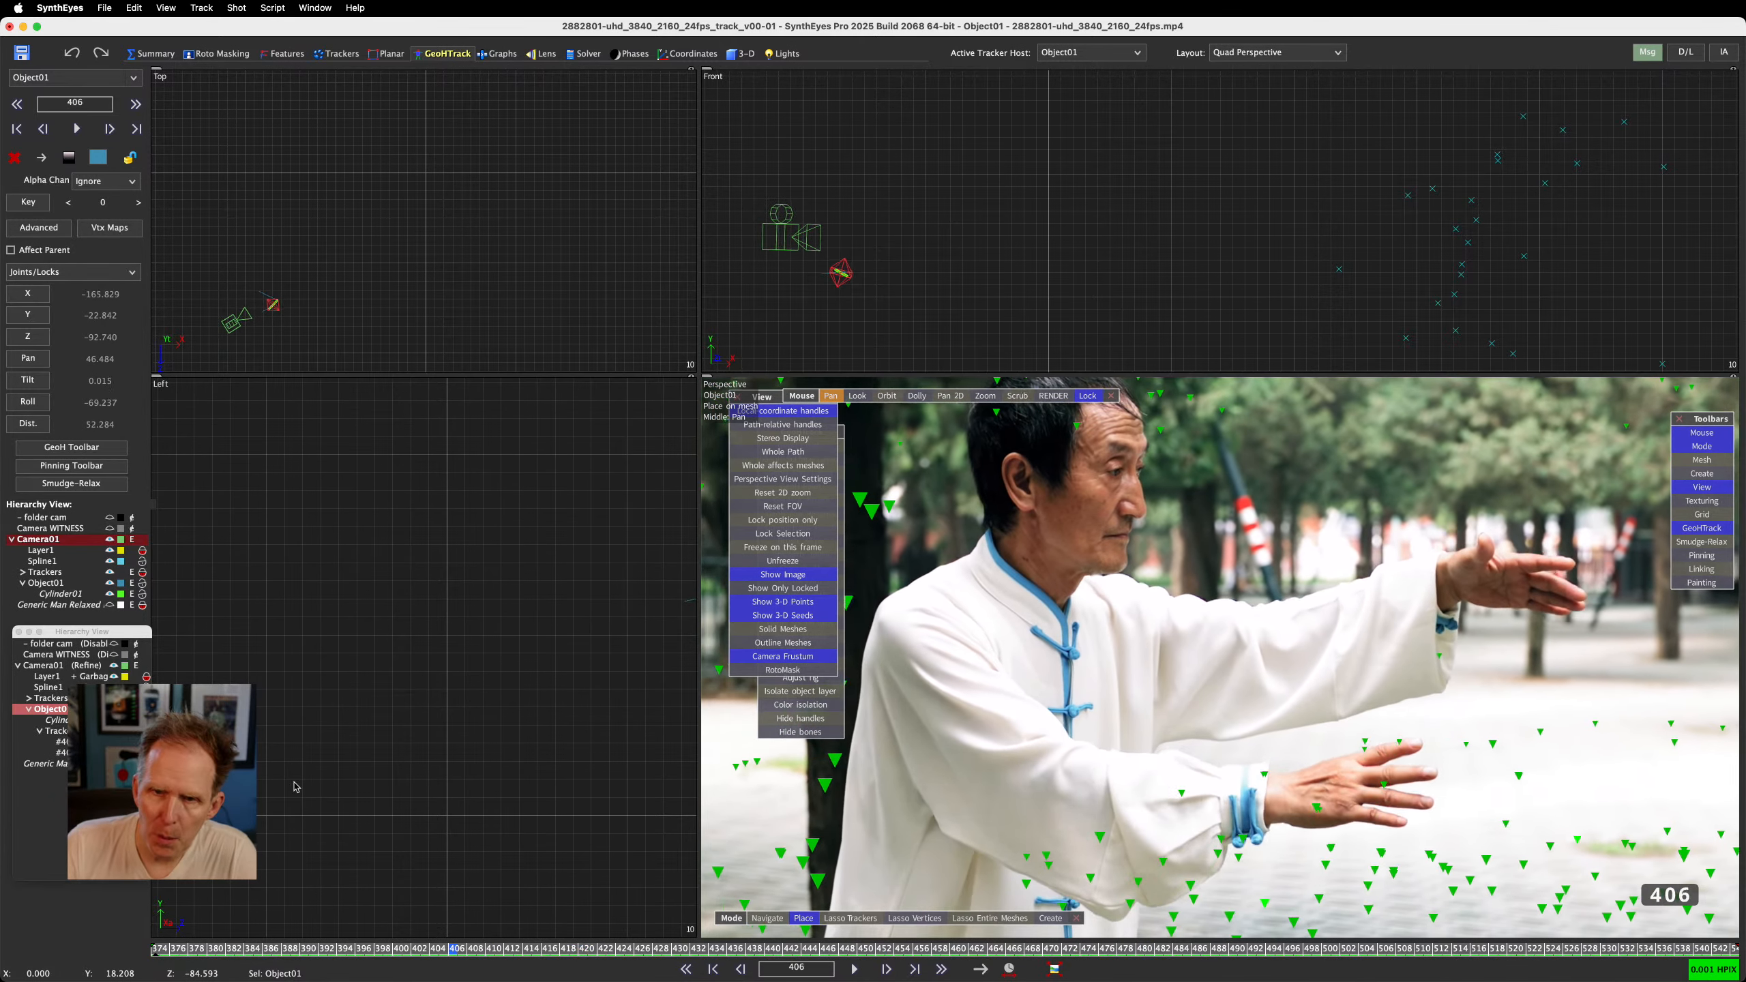
{"action": "key", "text": "s"}
{"action": "key", "text": "s"}
{"action": "key", "text": "s"}
{"action": "key", "text": "s"}
{"action": "key", "text": "s"}
{"action": "key", "text": "s"}
{"action": "key", "text": "s"}
{"action": "key", "text": "s"}
{"action": "key", "text": "s"}
{"action": "key", "text": "s"}
{"action": "key", "text": "s"}
{"action": "key", "text": "s"}
{"action": "key", "text": "s"}
{"action": "key", "text": "s"}
{"action": "key", "text": "s"}
{"action": "key", "text": "s"}
{"action": "key", "text": "s"}
{"action": "key", "text": "s"}
{"action": "key", "text": "s"}
{"action": "key", "text": "s"}
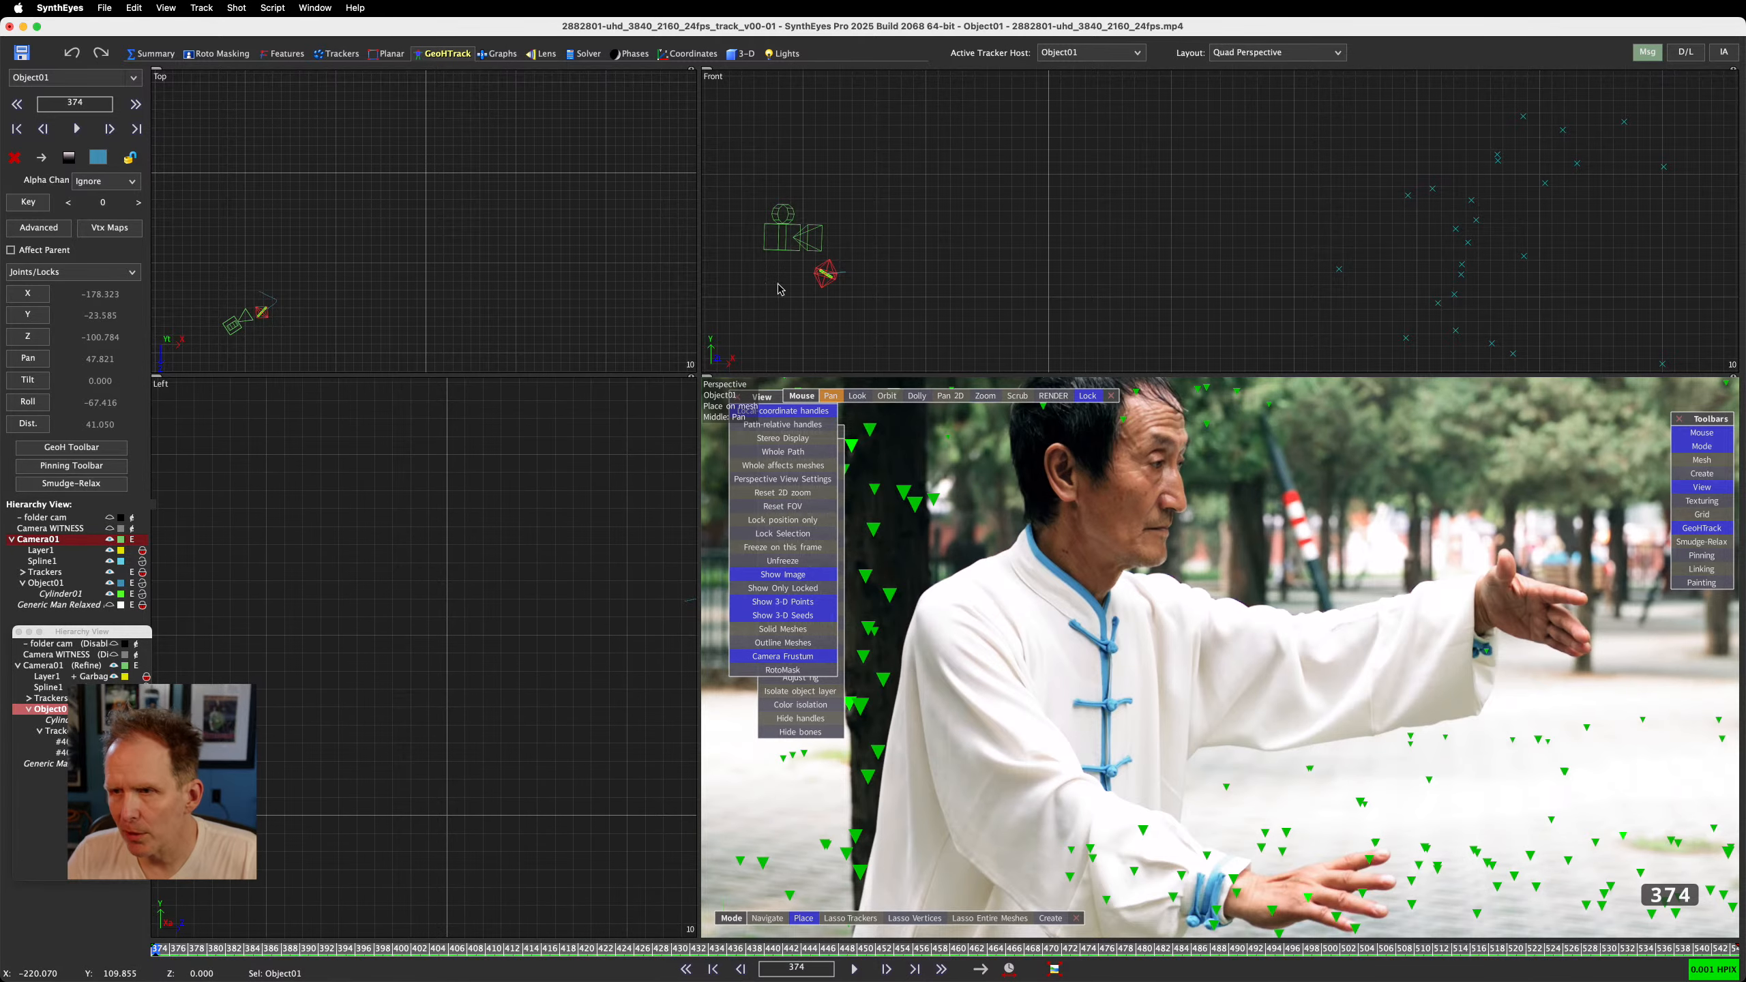
{"action": "scroll", "coordinate": [860, 294], "scroll_direction": "up", "scroll_amount": 3}
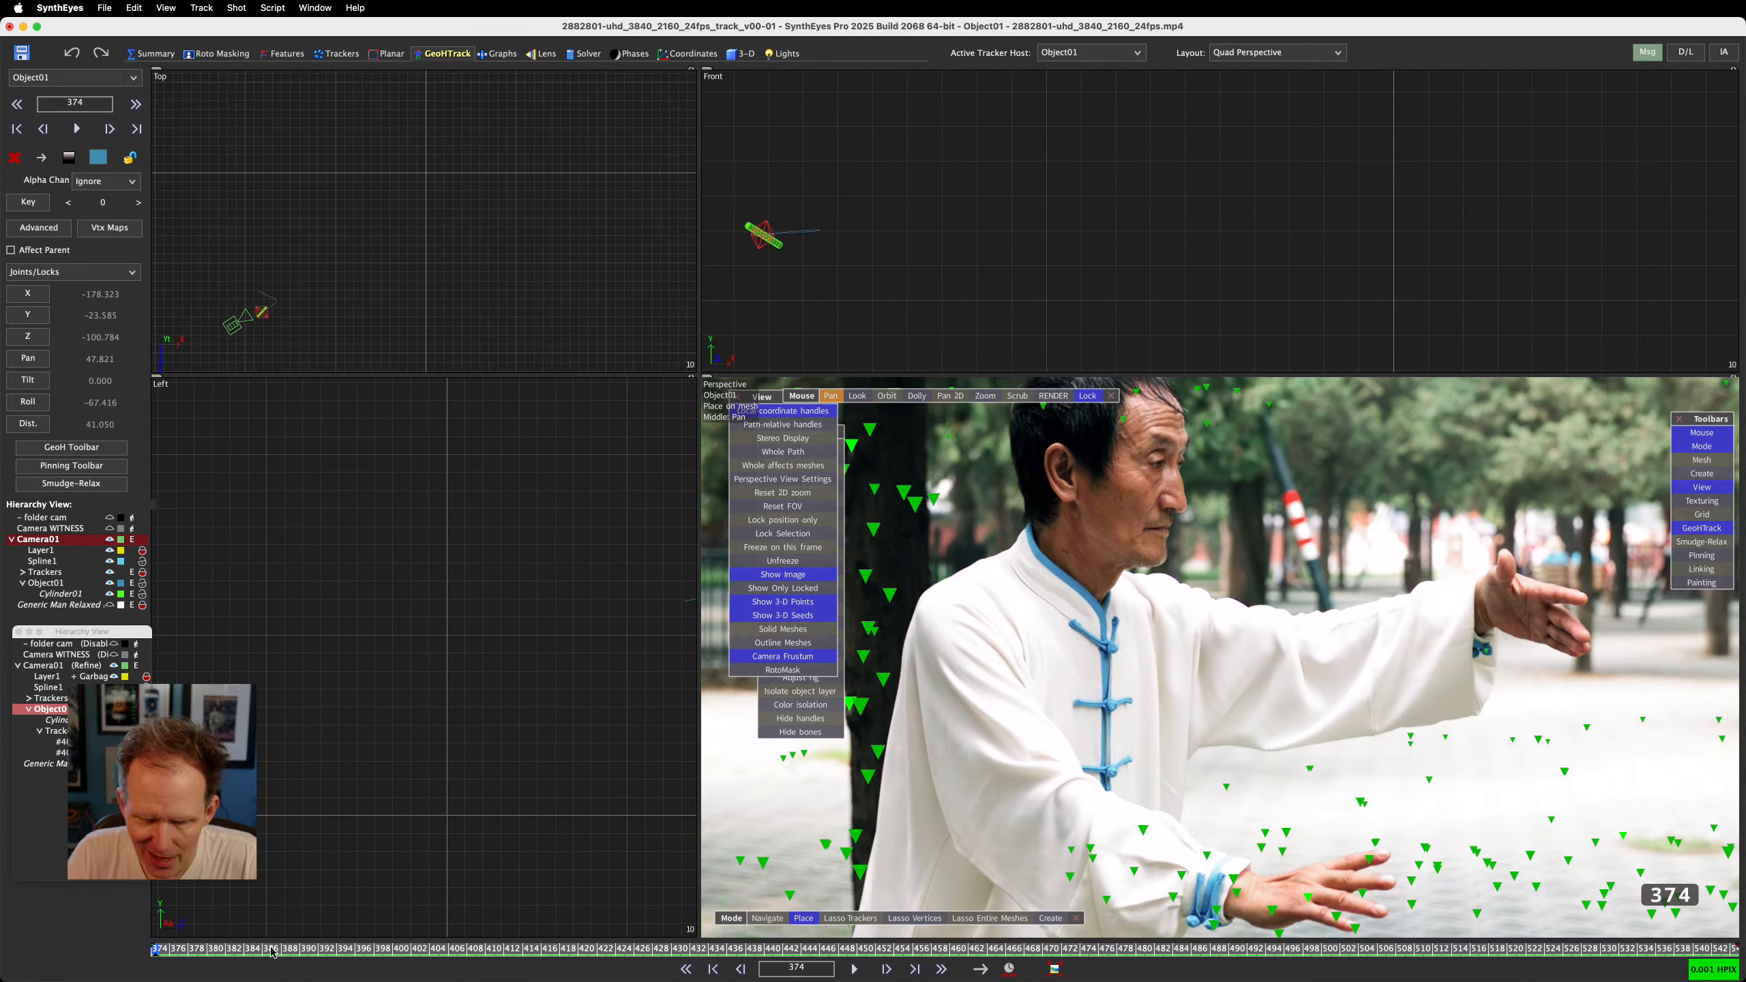
{"action": "left_click_drag", "start_coordinate": [155, 949], "coordinate": [77, 967]}
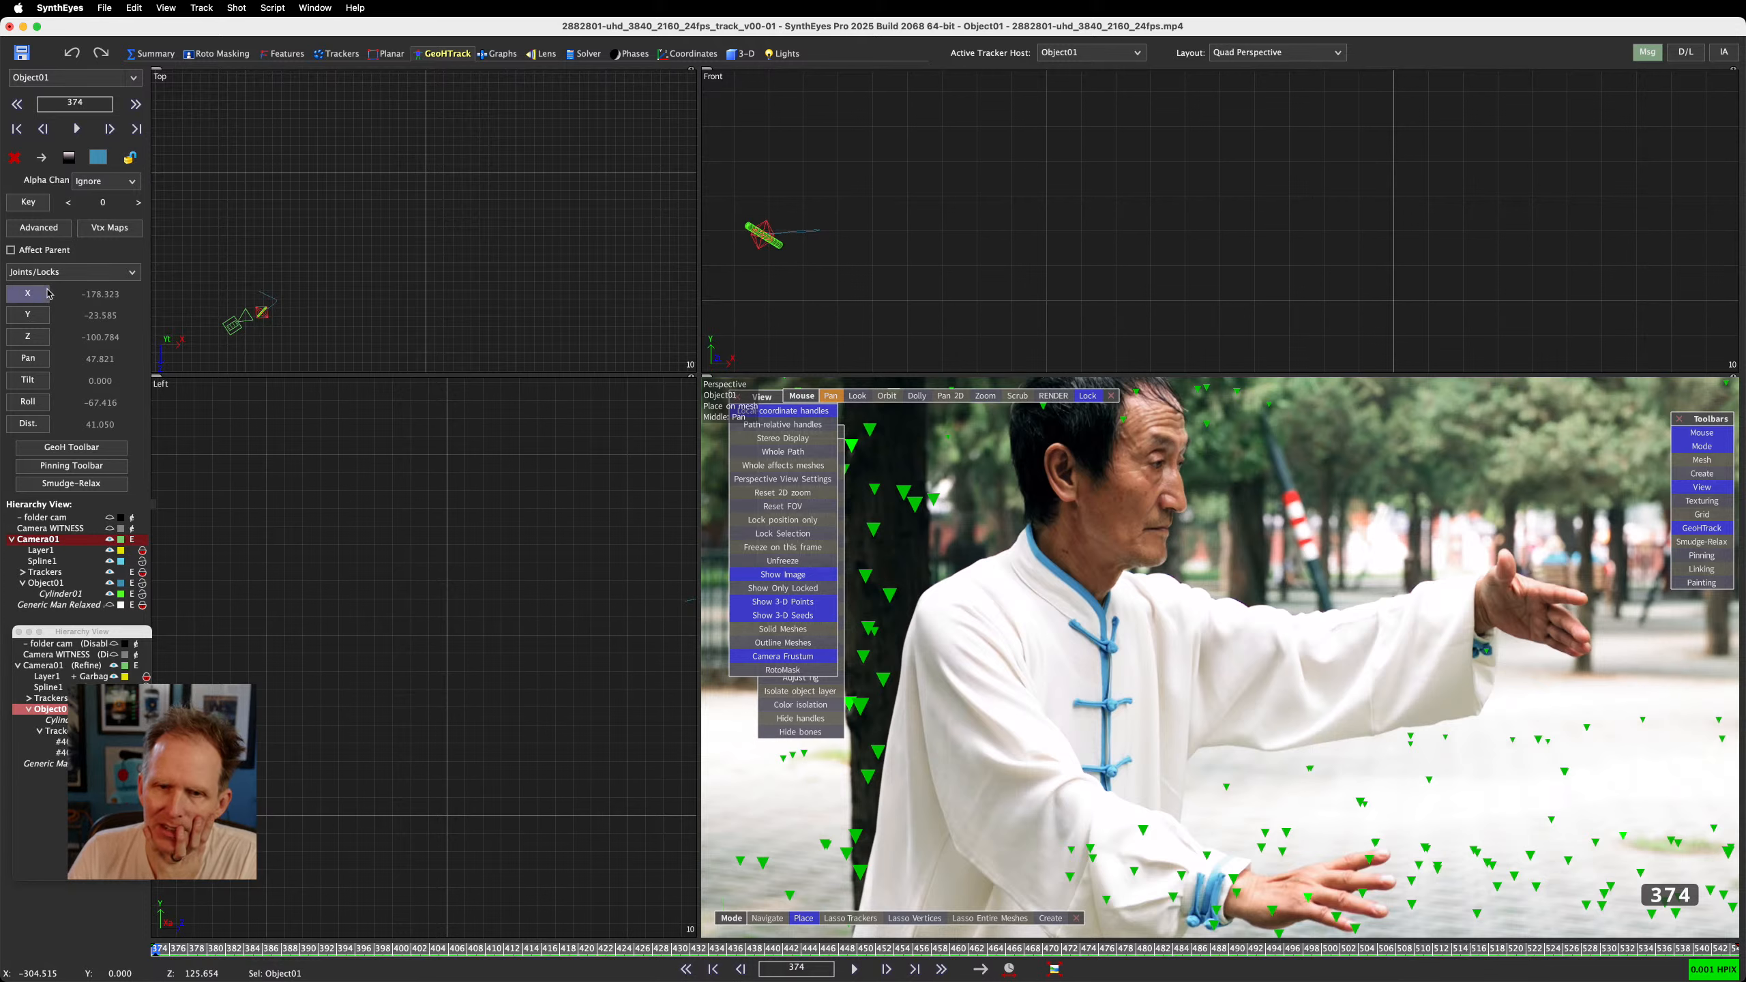
Key Object01 at frame 374 and lock its Pan, Tilt and Roll joints
{"action": "left_click", "coordinate": [34, 206]}
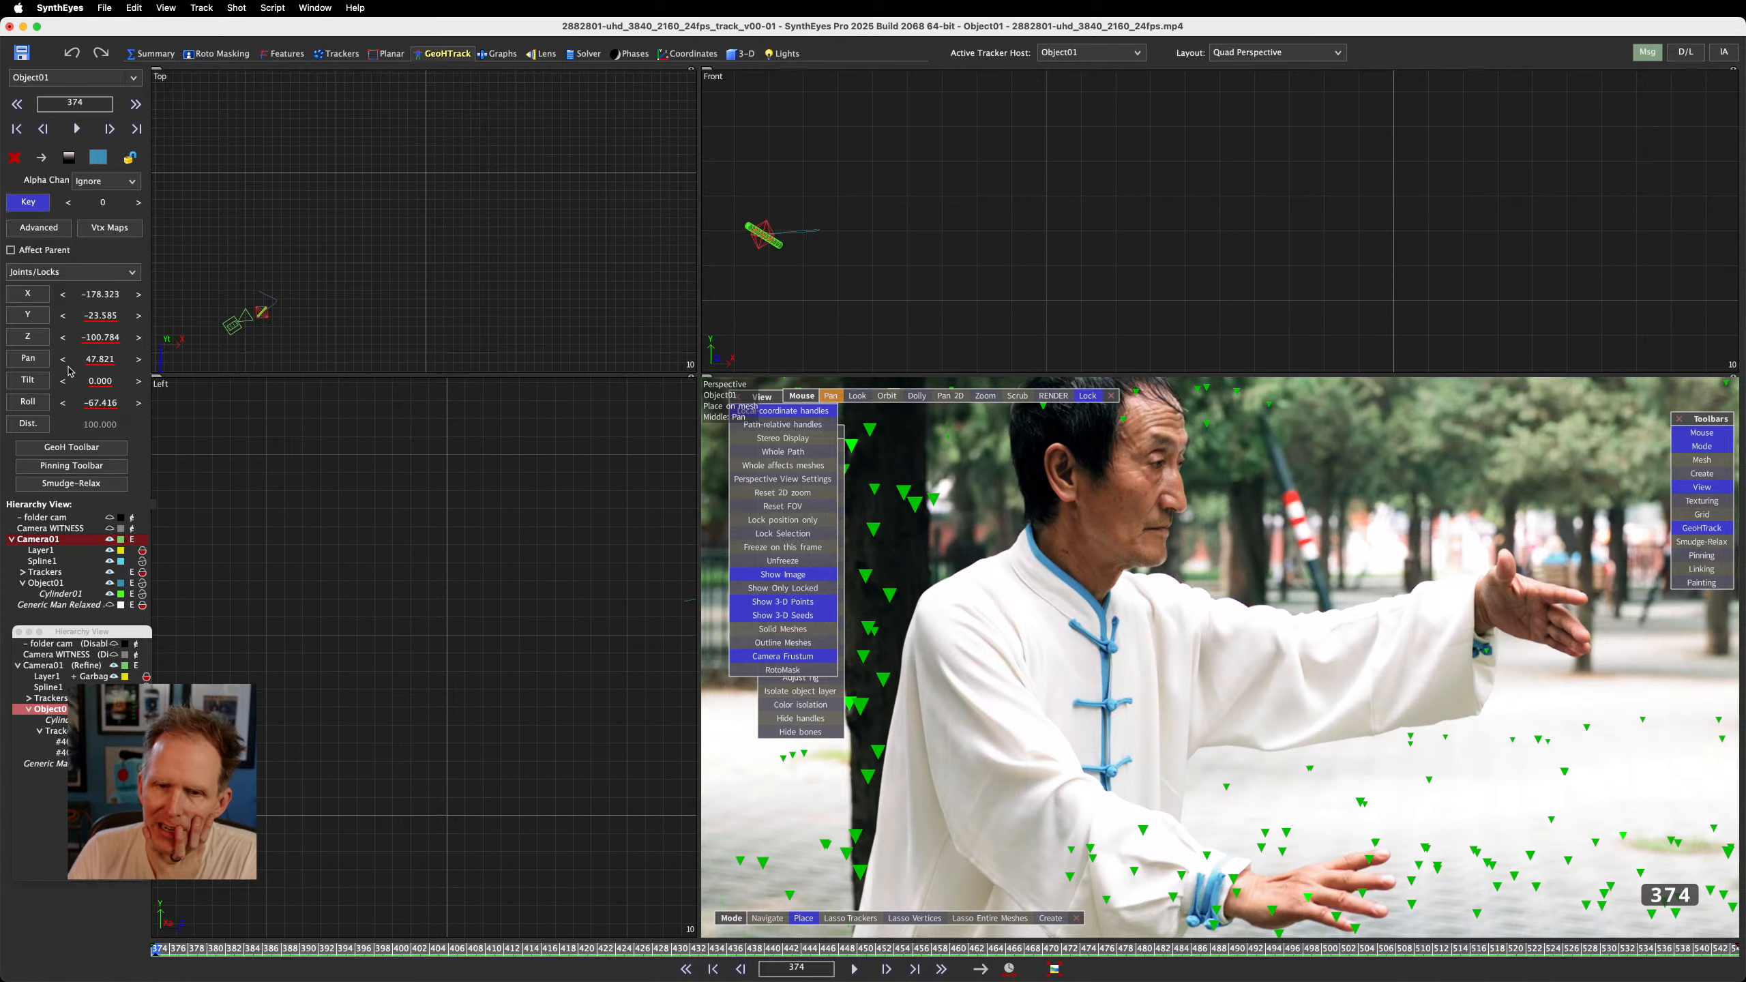
{"action": "left_click", "coordinate": [28, 358]}
{"action": "left_click", "coordinate": [27, 381]}
{"action": "left_click", "coordinate": [31, 402]}
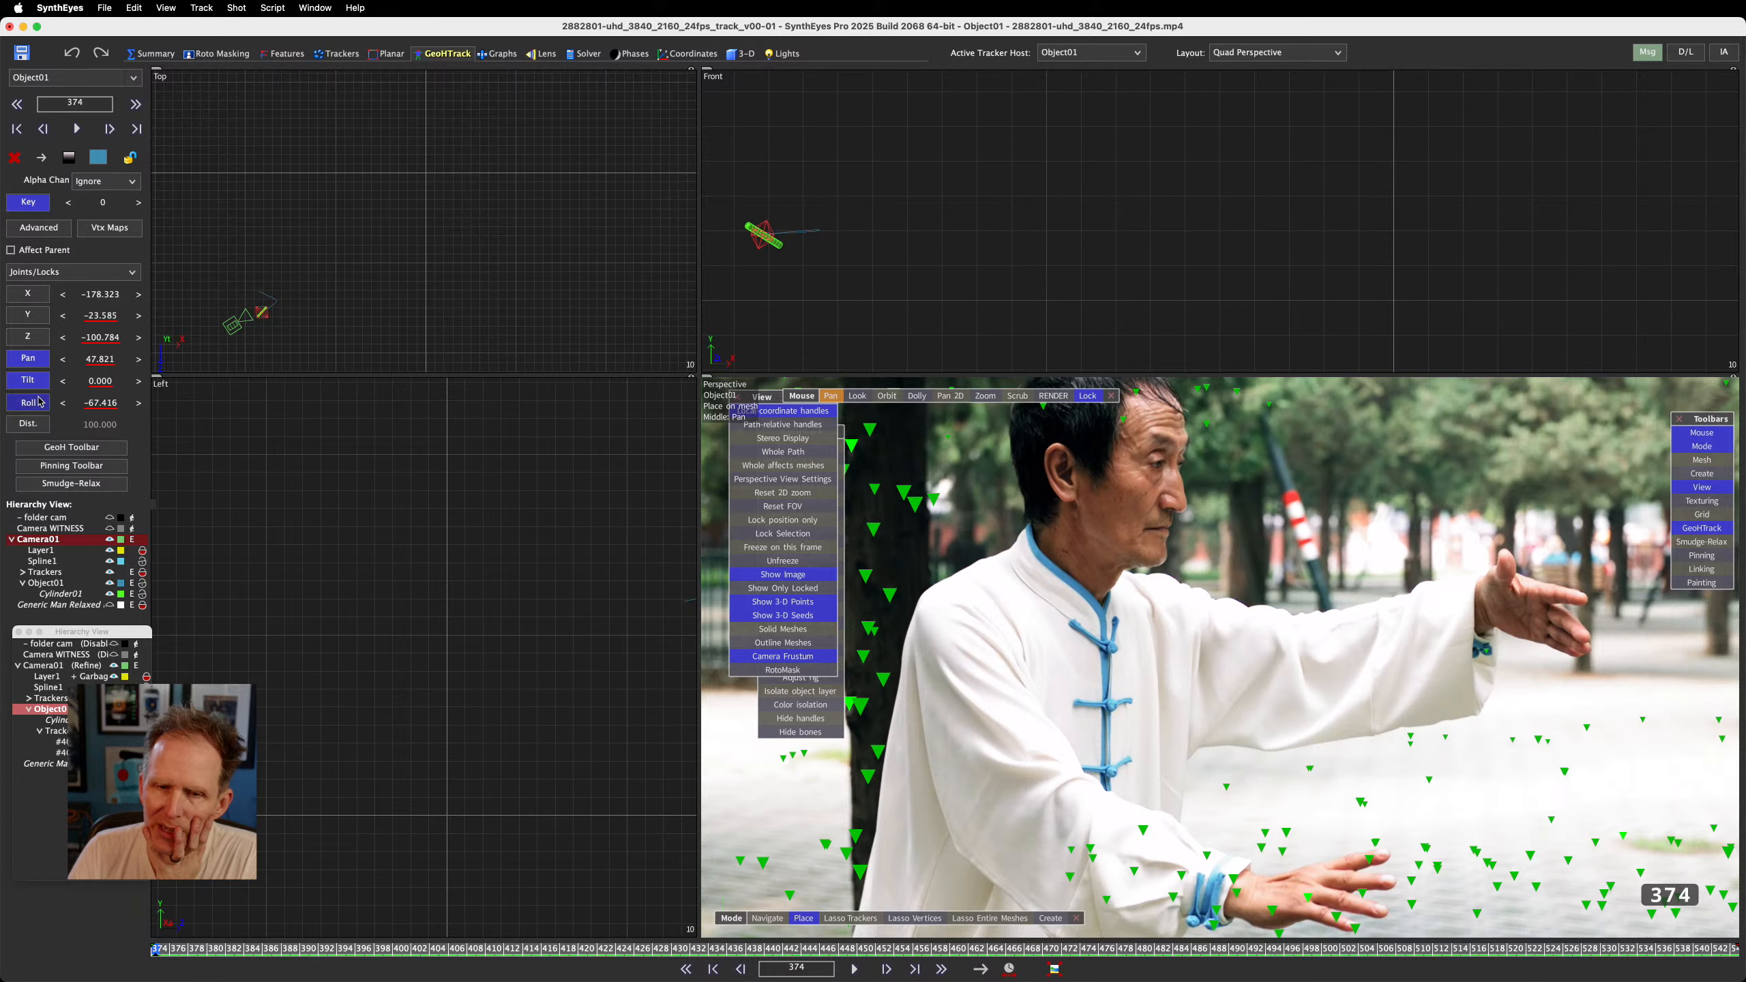
Reset Object01's Pan and Roll values to 0 and turn off its key at frame 374
{"action": "right_click", "coordinate": [97, 360]}
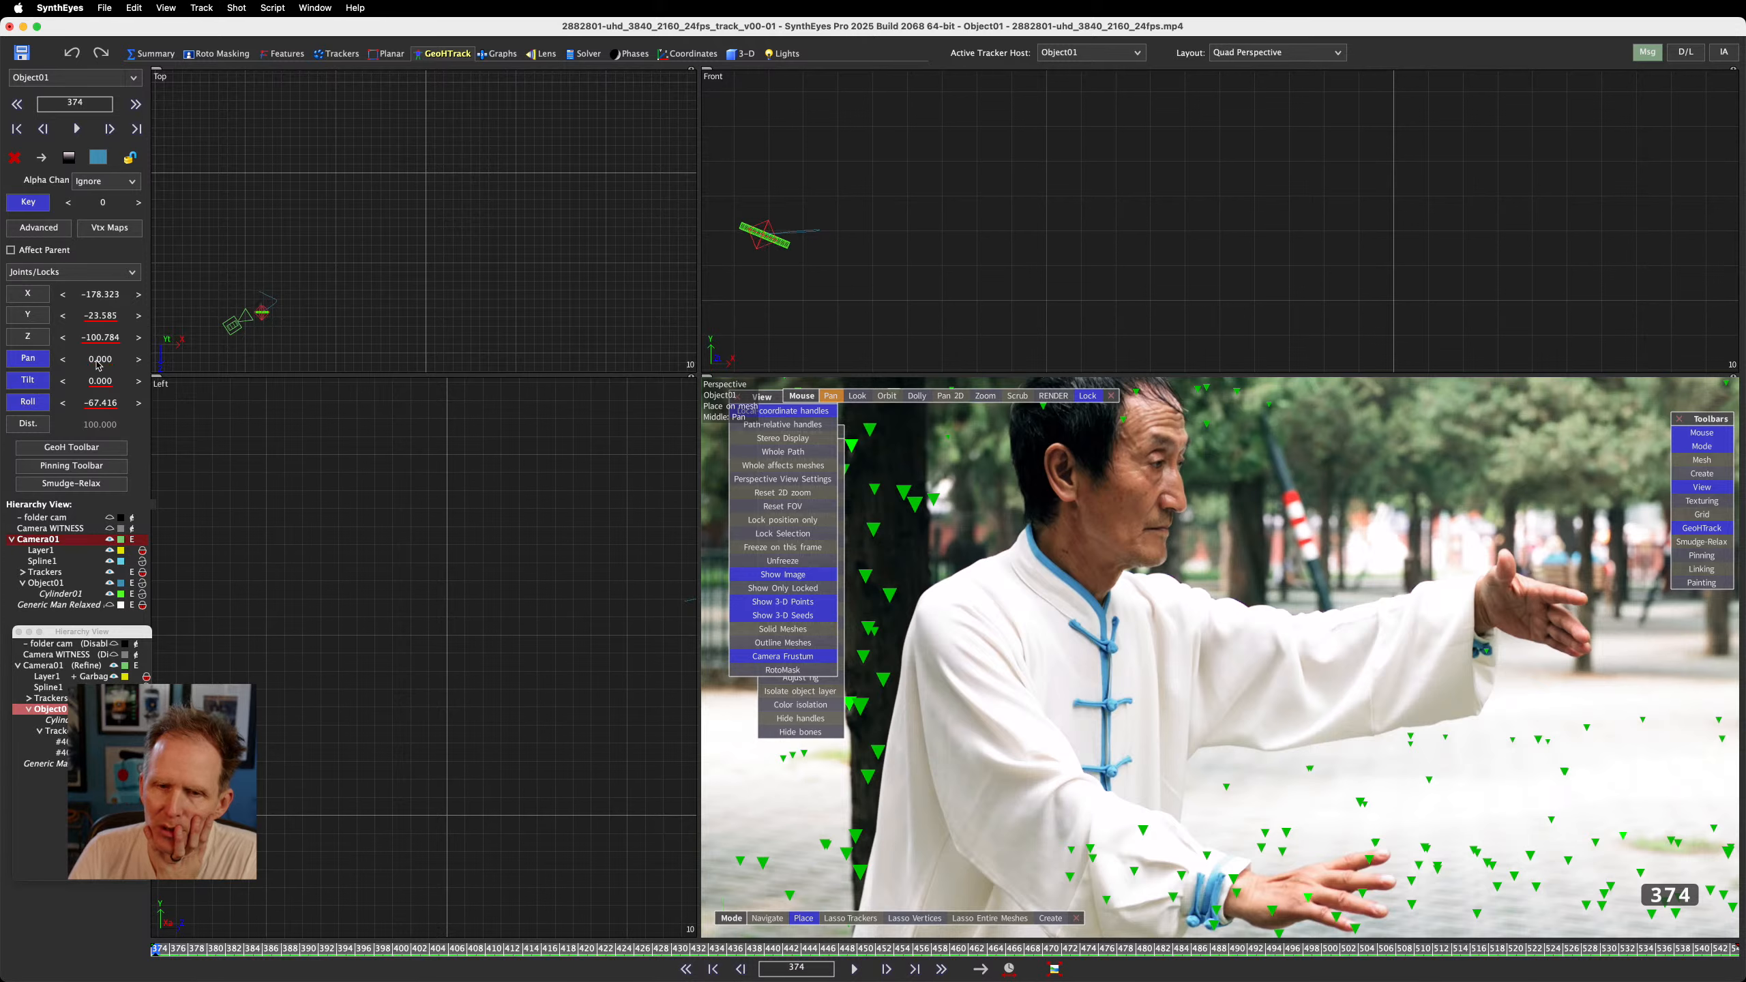
{"action": "right_click", "coordinate": [103, 403]}
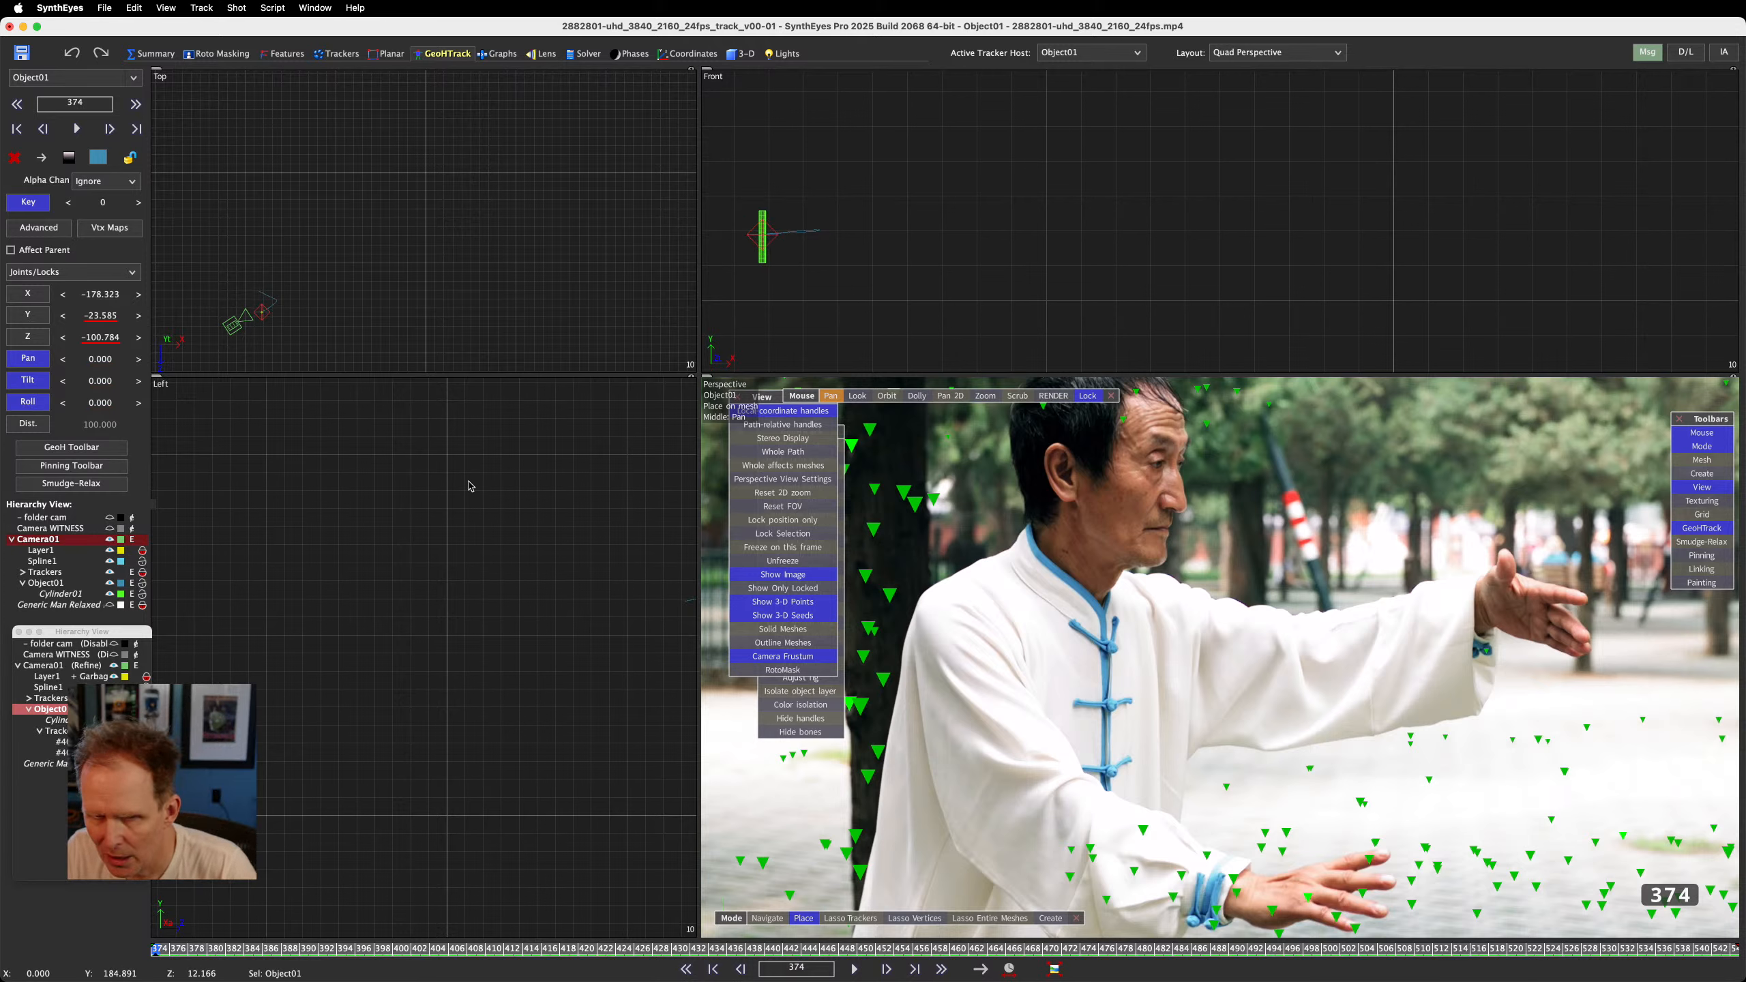
{"action": "left_click", "coordinate": [28, 202]}
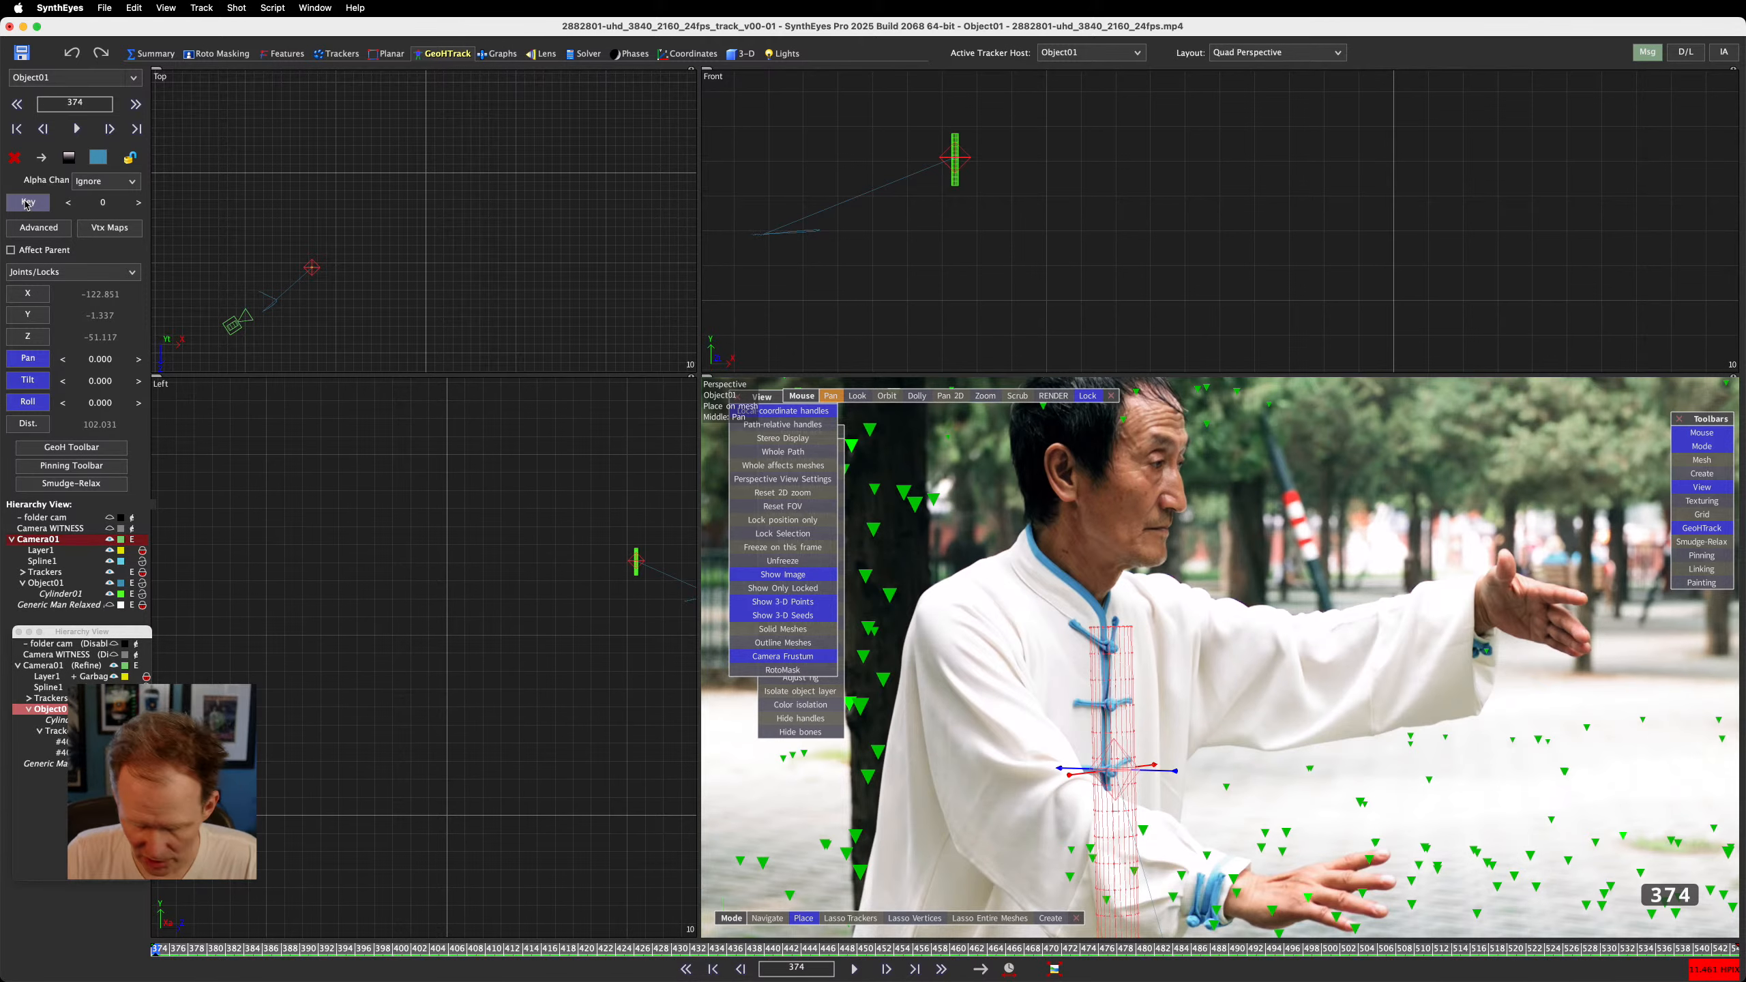
Step from frame 374 forward to frame 428 and back to 374, examining Object01's position-only tracking with its rotation joints locked
{"action": "key", "text": "Right"}
{"action": "key", "text": "Right"}
{"action": "key", "text": "Right"}
{"action": "key", "text": "Right"}
{"action": "key", "text": "Right"}
{"action": "key", "text": "Right"}
{"action": "key", "text": "Right"}
{"action": "key", "text": "Right"}
{"action": "key", "text": "Right"}
{"action": "key", "text": "Right"}
{"action": "key", "text": "Right"}
{"action": "key", "text": "Right"}
{"action": "key", "text": "Right"}
{"action": "key", "text": "Right"}
{"action": "key", "text": "Right"}
{"action": "key", "text": "Right"}
{"action": "key", "text": "Right"}
{"action": "key", "text": "Right"}
{"action": "key", "text": "Right"}
{"action": "key", "text": "Right"}
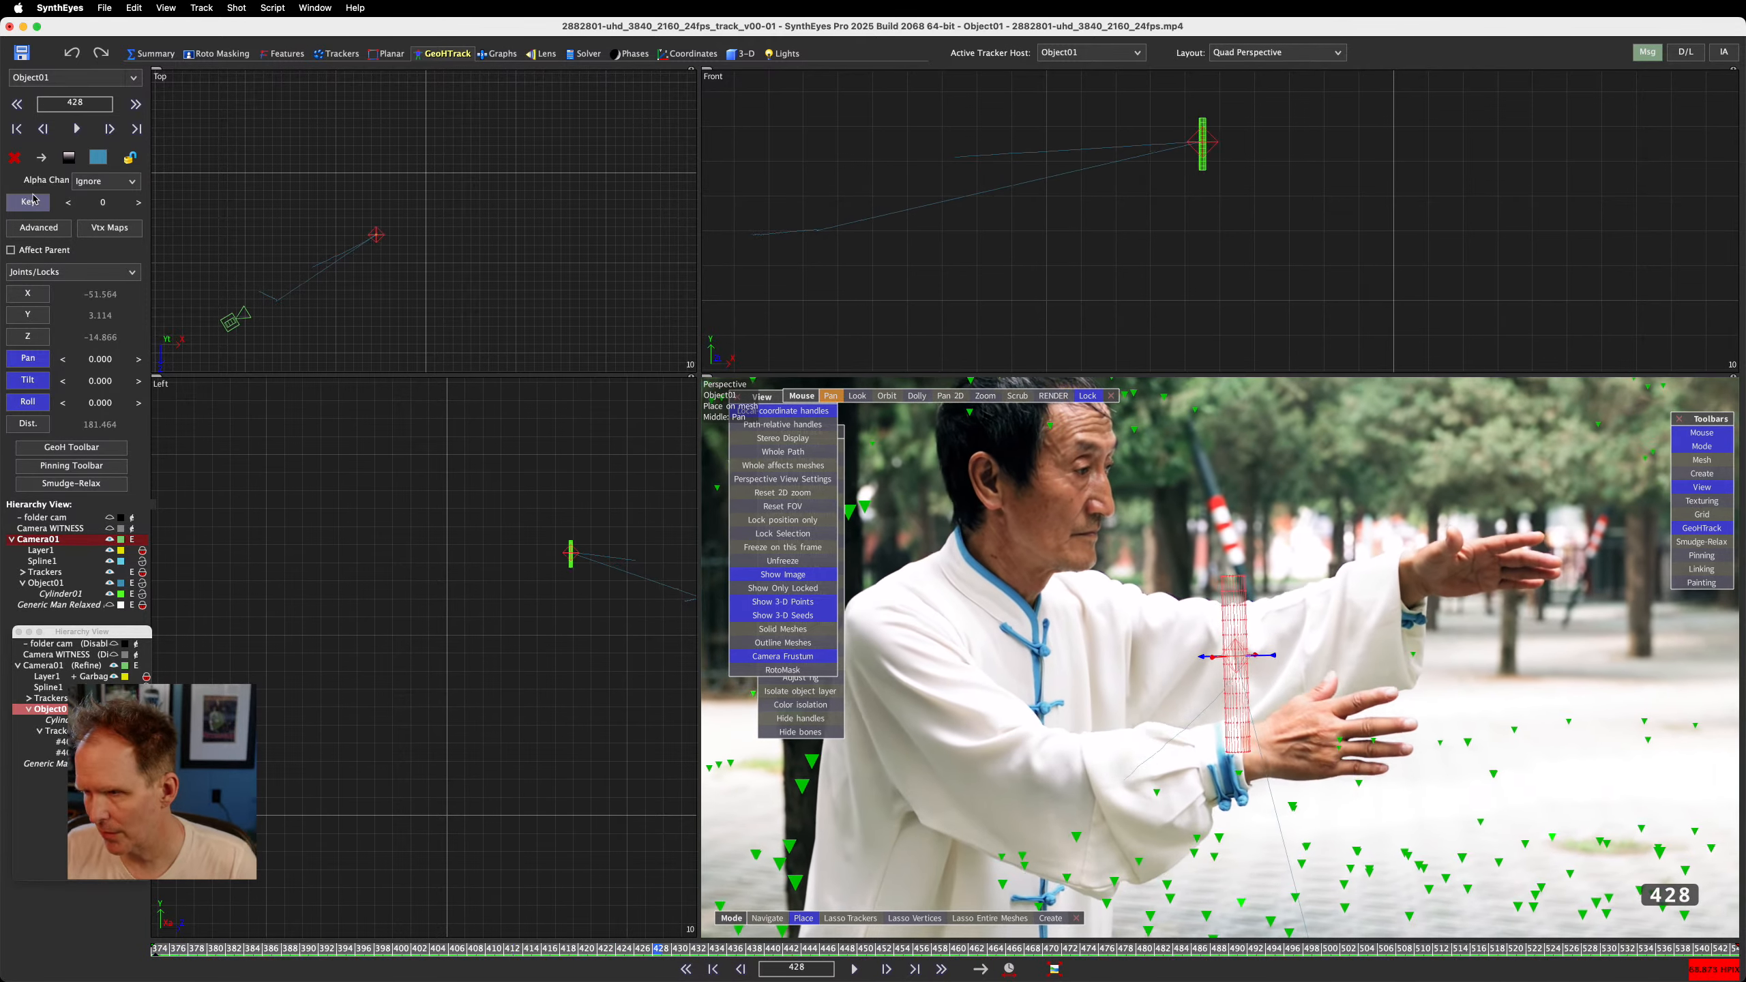
{"action": "key", "text": "Left"}
{"action": "key", "text": "Left"}
{"action": "key", "text": "Left"}
{"action": "key", "text": "Left"}
{"action": "key", "text": "Left"}
{"action": "key", "text": "Left"}
{"action": "key", "text": "Left"}
{"action": "key", "text": "Left"}
{"action": "key", "text": "Left"}
{"action": "key", "text": "Left"}
{"action": "key", "text": "Left"}
{"action": "key", "text": "Left"}
{"action": "key", "text": "Left"}
{"action": "key", "text": "Left"}
{"action": "key", "text": "Left"}
{"action": "key", "text": "Left"}
{"action": "key", "text": "Left"}
{"action": "key", "text": "Left"}
{"action": "key", "text": "Left"}
{"action": "key", "text": "Left"}
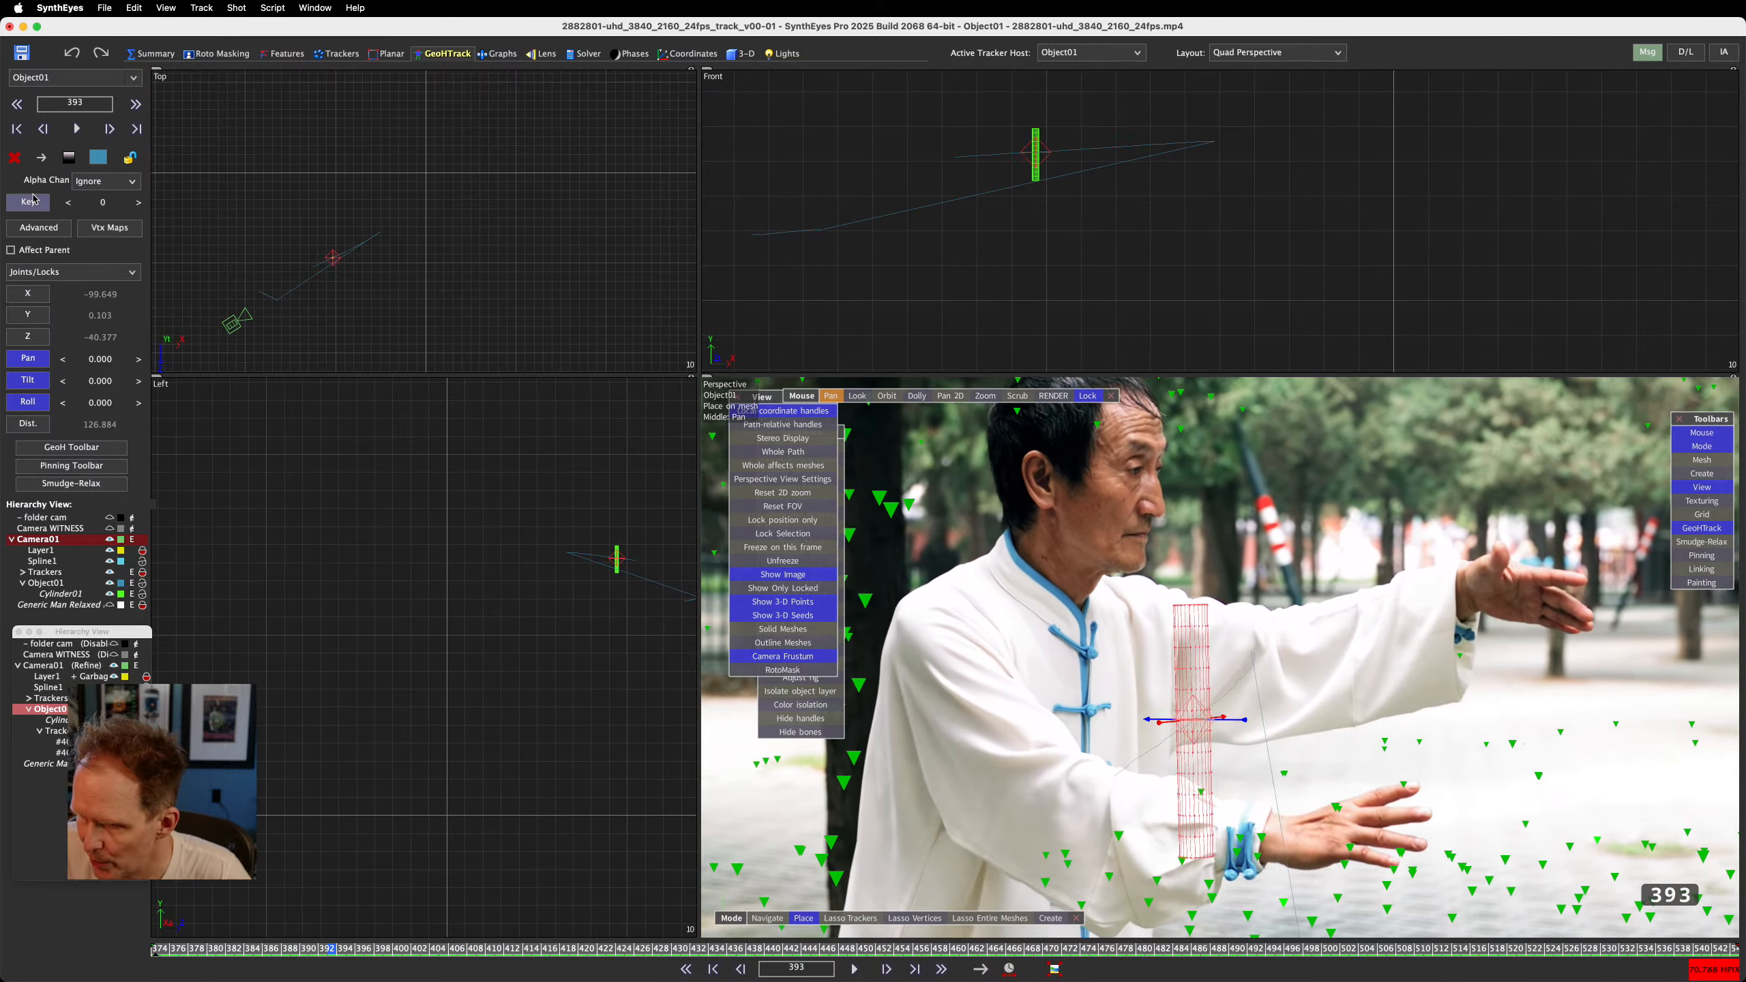
{"action": "key", "text": "Left"}
{"action": "key", "text": "Left"}
{"action": "key", "text": "Left"}
{"action": "key", "text": "Left"}
{"action": "key", "text": "Left"}
{"action": "key", "text": "Left"}
{"action": "key", "text": "Left"}
{"action": "key", "text": "Left"}
{"action": "key", "text": "Left"}
{"action": "key", "text": "Left"}
{"action": "key", "text": "Left"}
{"action": "key", "text": "Left"}
{"action": "key", "text": "Left"}
{"action": "key", "text": "Left"}
{"action": "key", "text": "Left"}
{"action": "key", "text": "Left"}
{"action": "key", "text": "Left"}
{"action": "key", "text": "Left"}
{"action": "key", "text": "Left"}
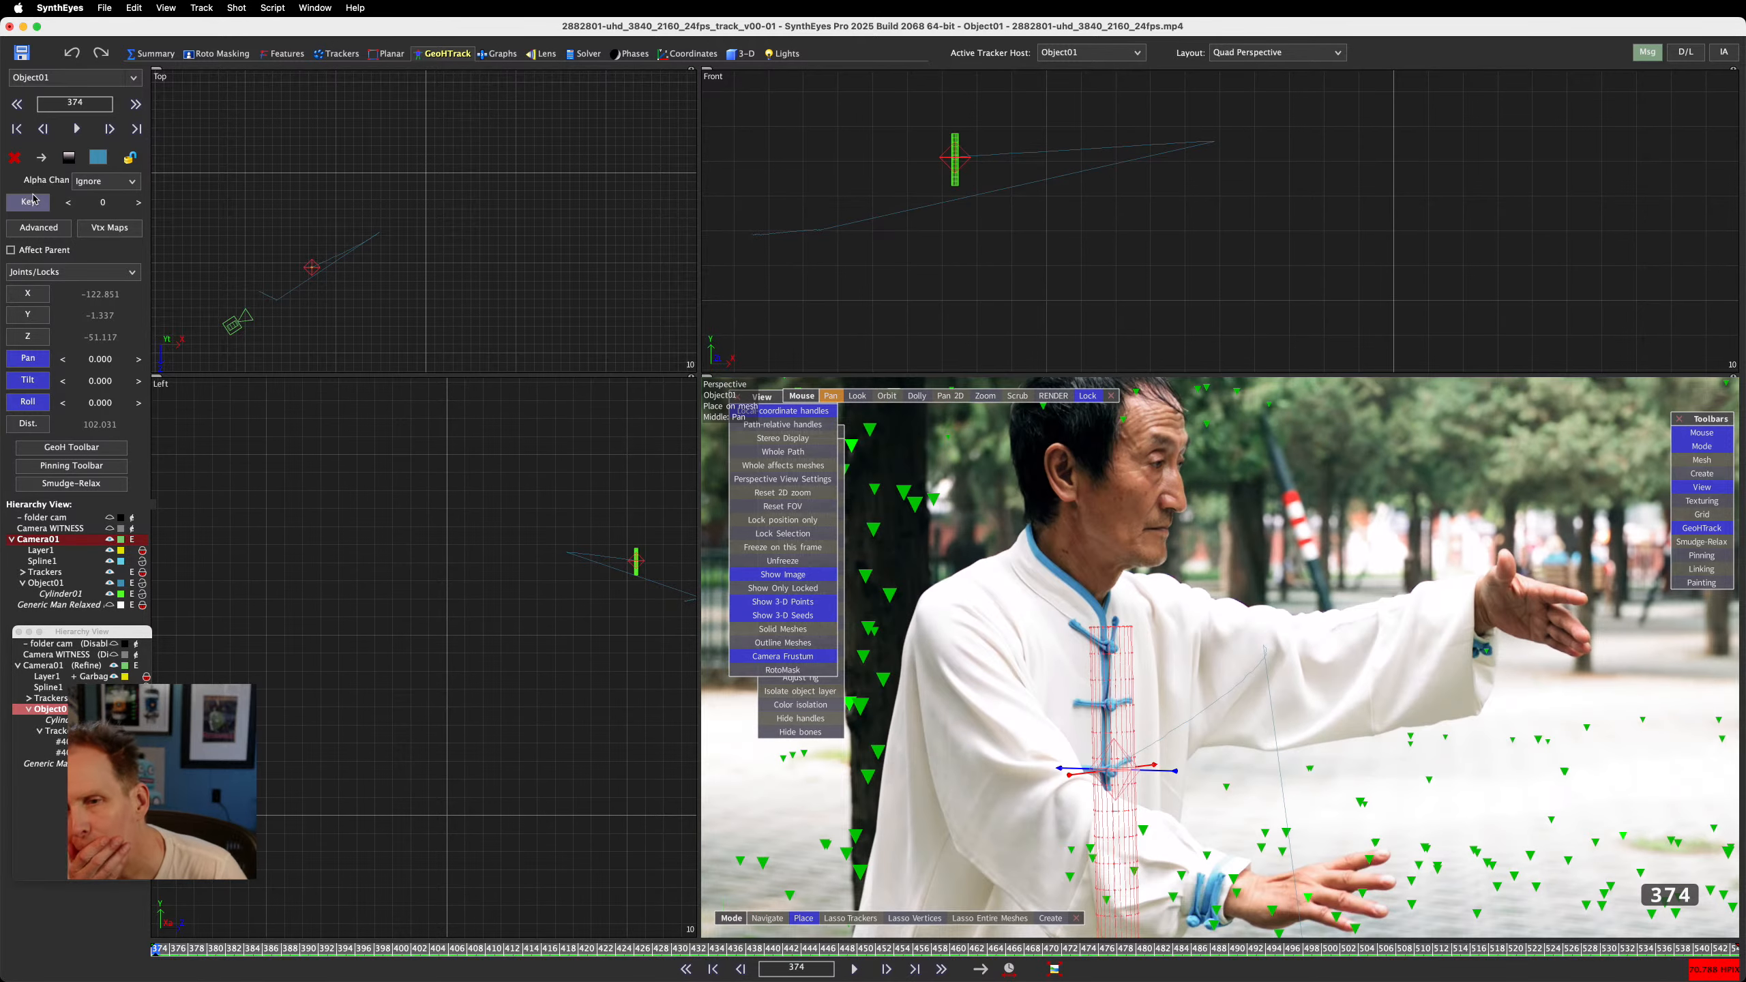
Move the GeoHTrack toolbar clear of the View toolbar in the Perspective view and turn on Edit Pivots
{"action": "scroll", "coordinate": [322, 272], "scroll_direction": "up", "scroll_amount": 10}
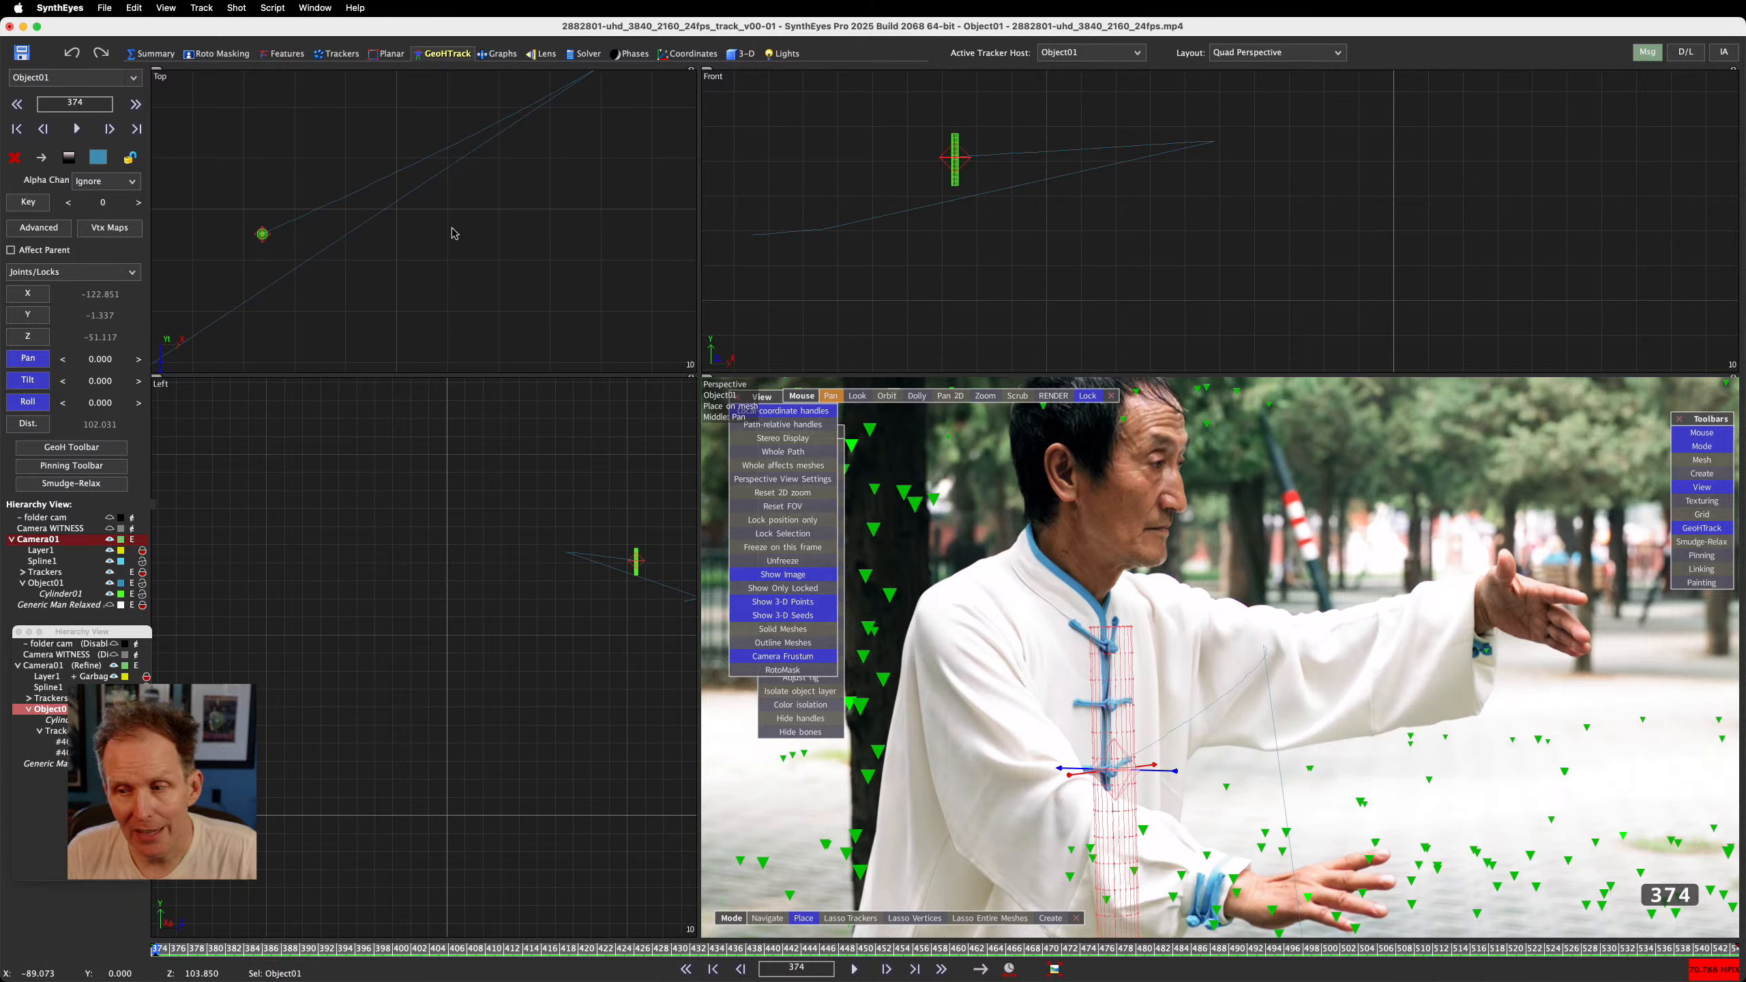
{"action": "left_click", "coordinate": [846, 437]}
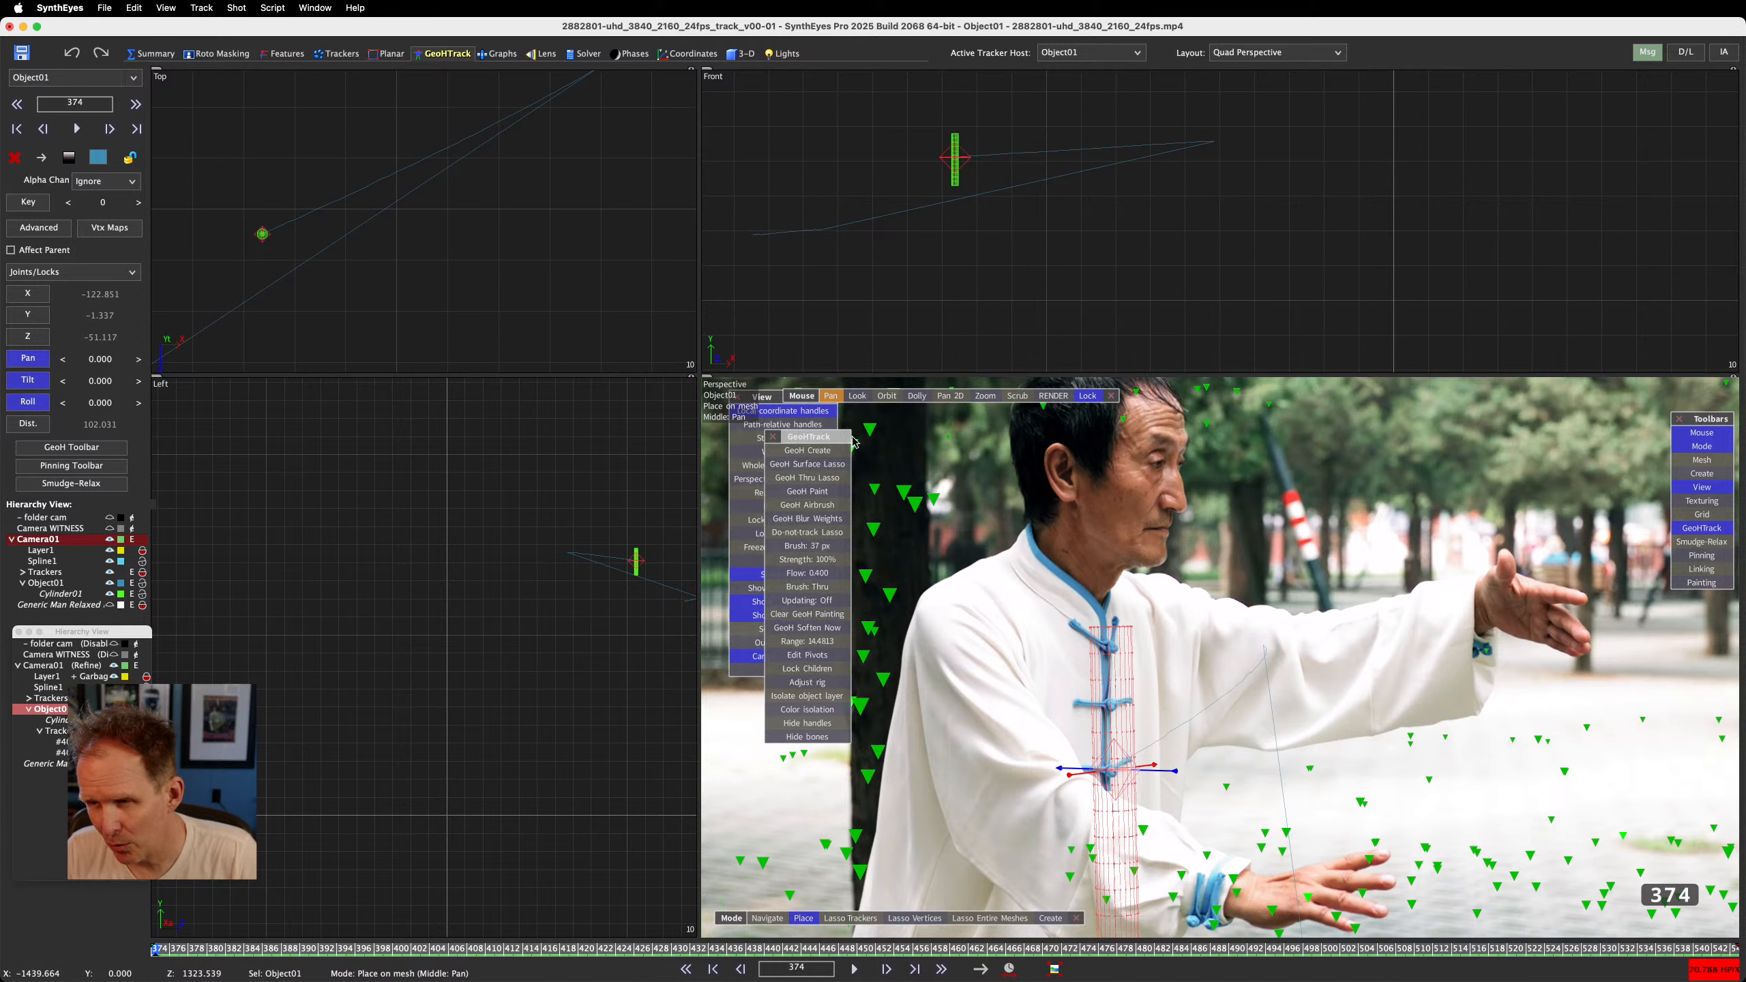
{"action": "left_click_drag", "start_coordinate": [853, 442], "coordinate": [941, 590]}
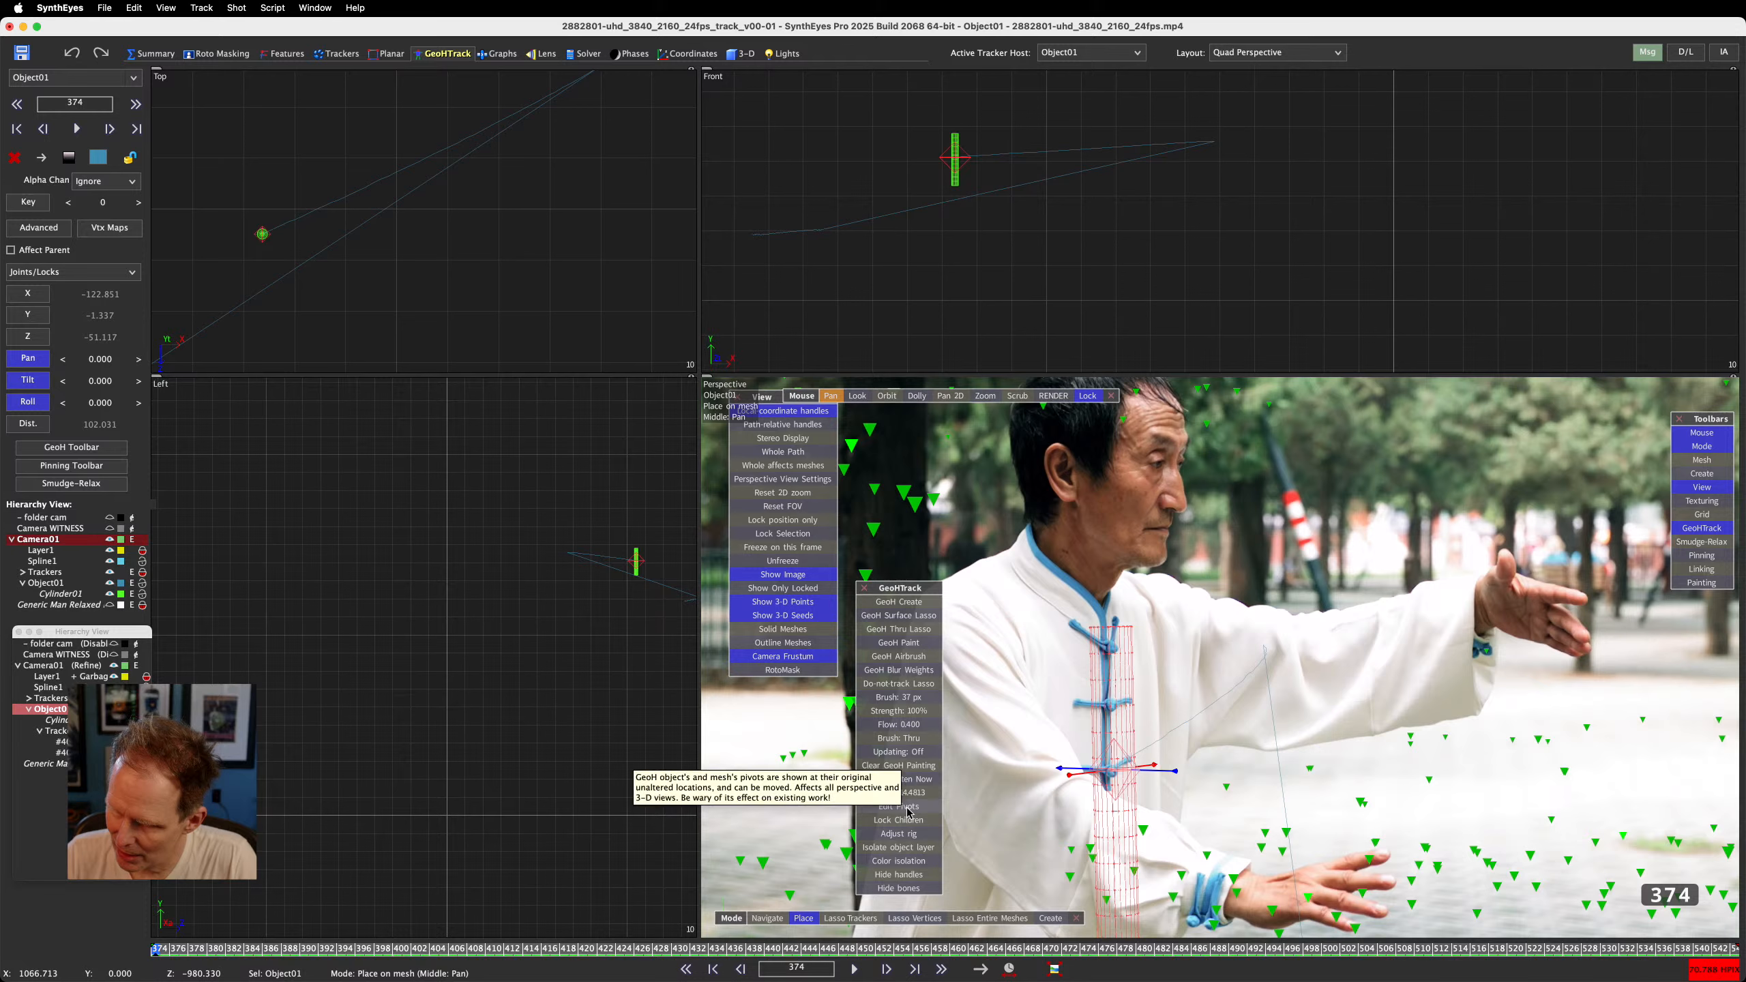
{"action": "left_click", "coordinate": [907, 810]}
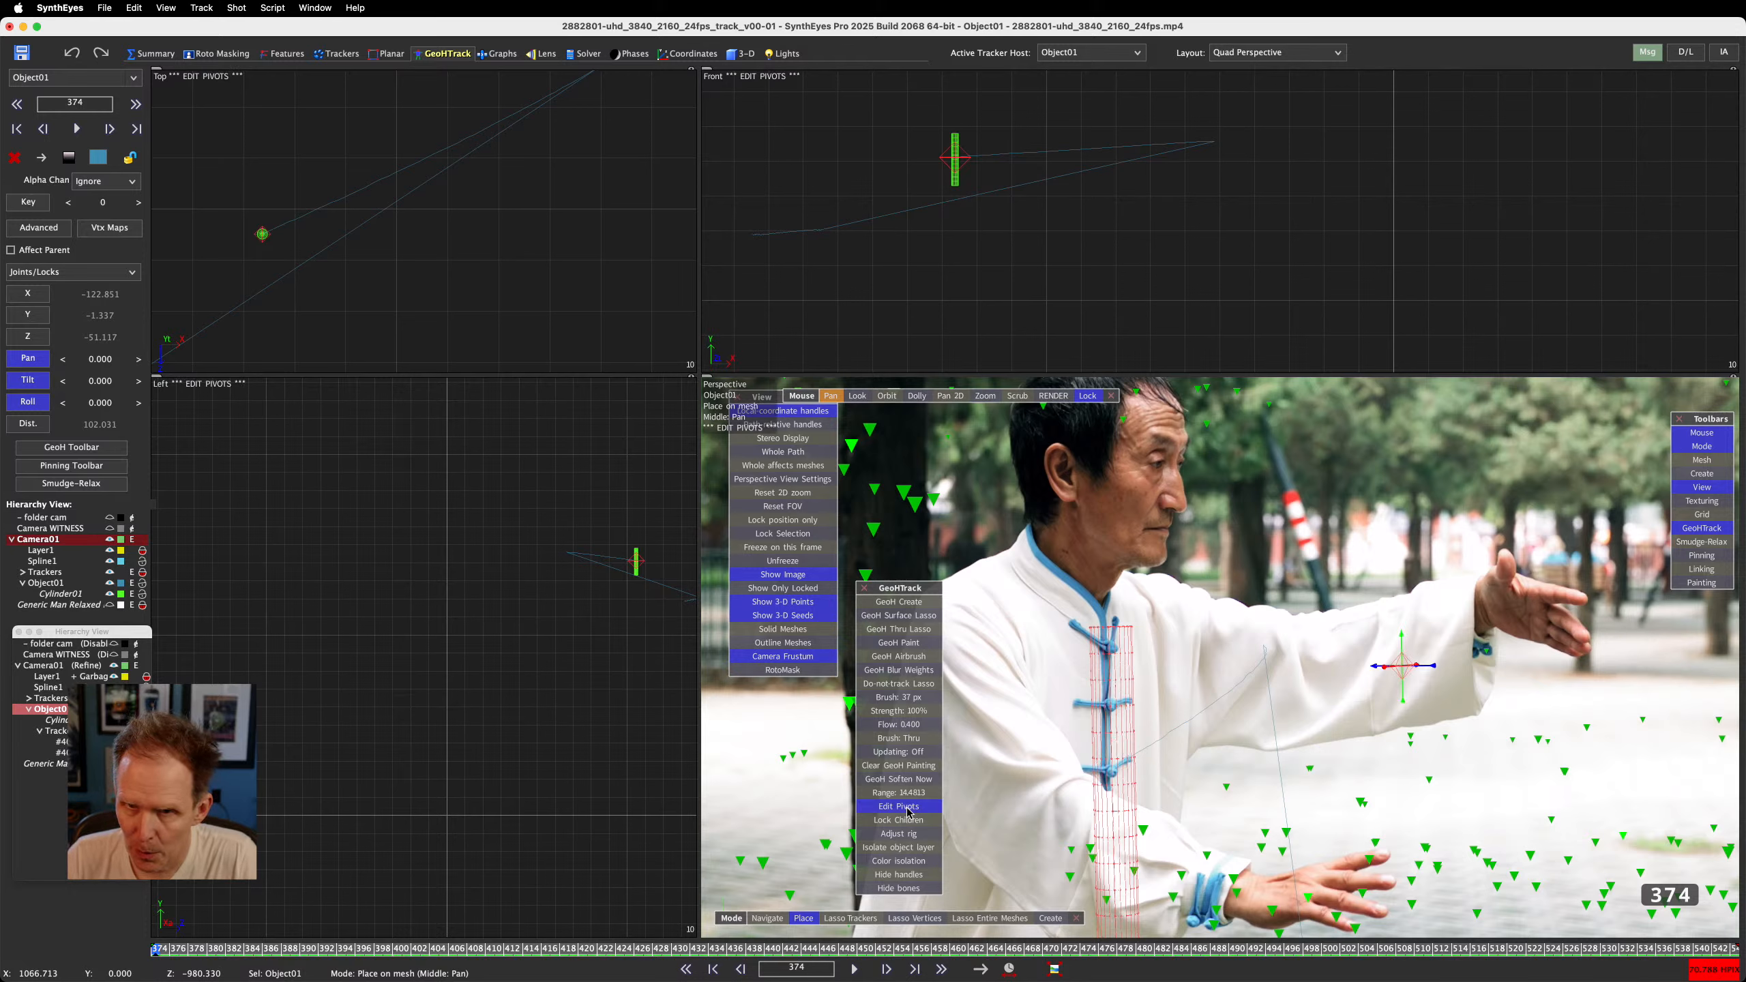
Clear the cylinder selection made in the Top view and reselect Object01 in the hierarchy
{"action": "scroll", "coordinate": [270, 240], "scroll_direction": "up", "scroll_amount": 3}
{"action": "left_click", "coordinate": [259, 242]}
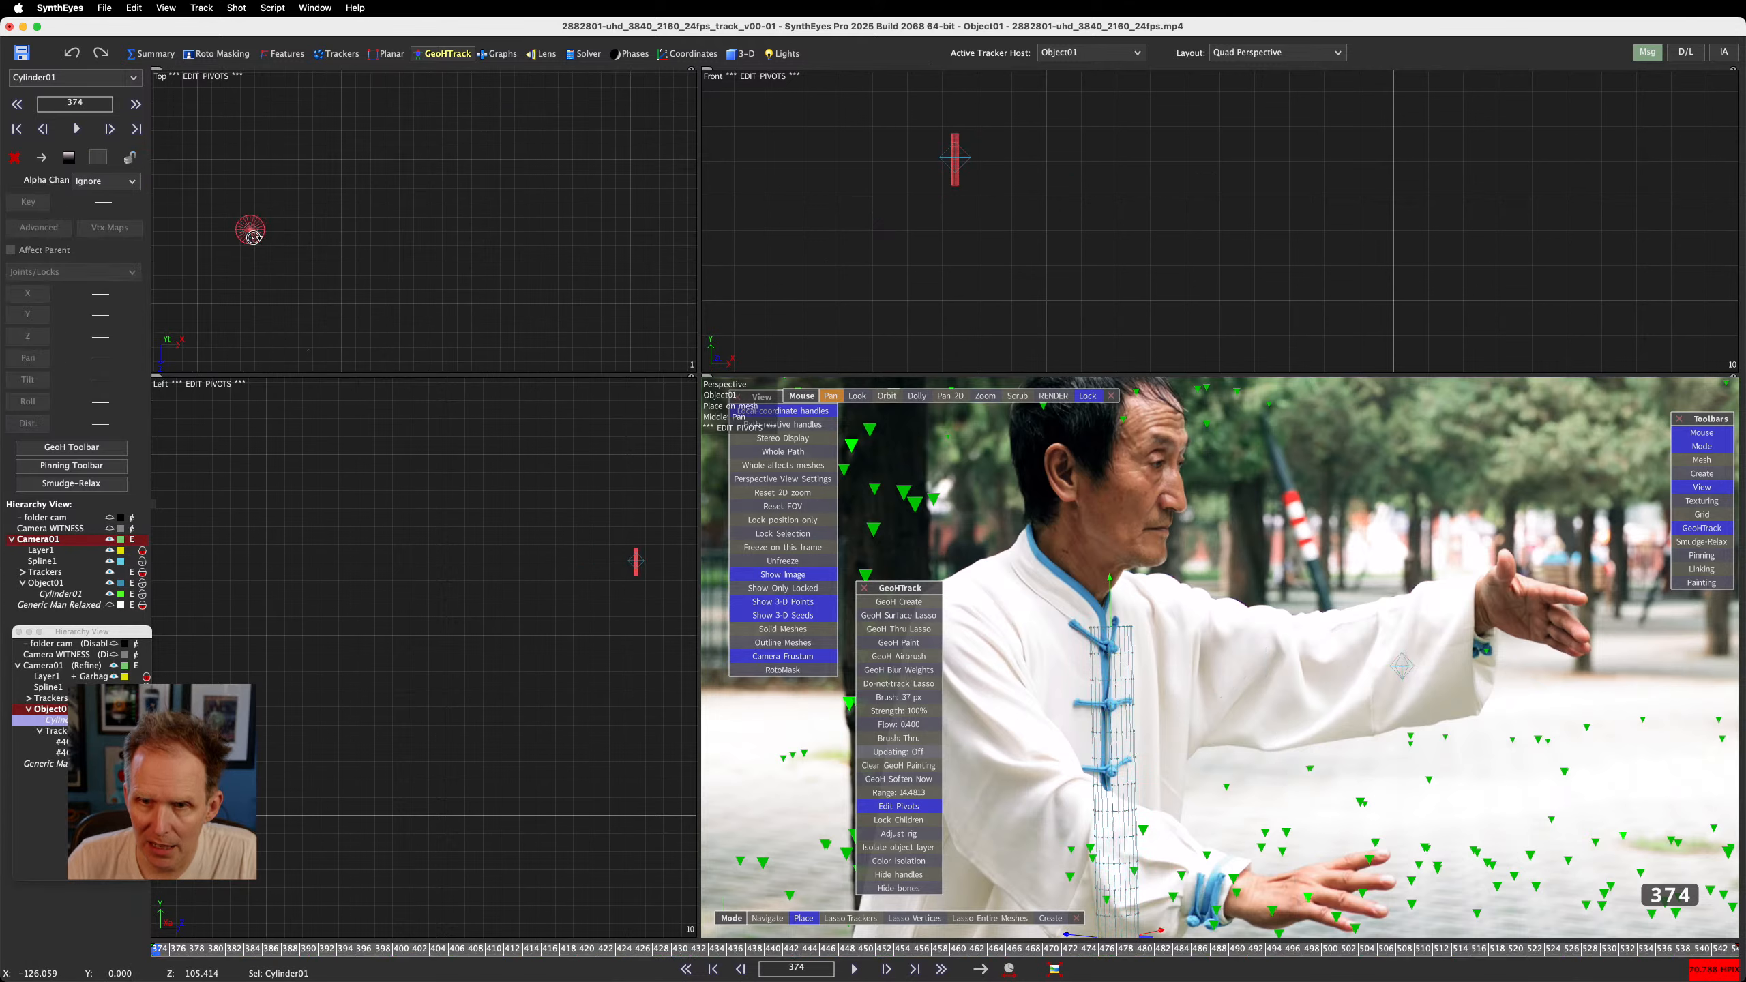
{"action": "left_click", "coordinate": [254, 231]}
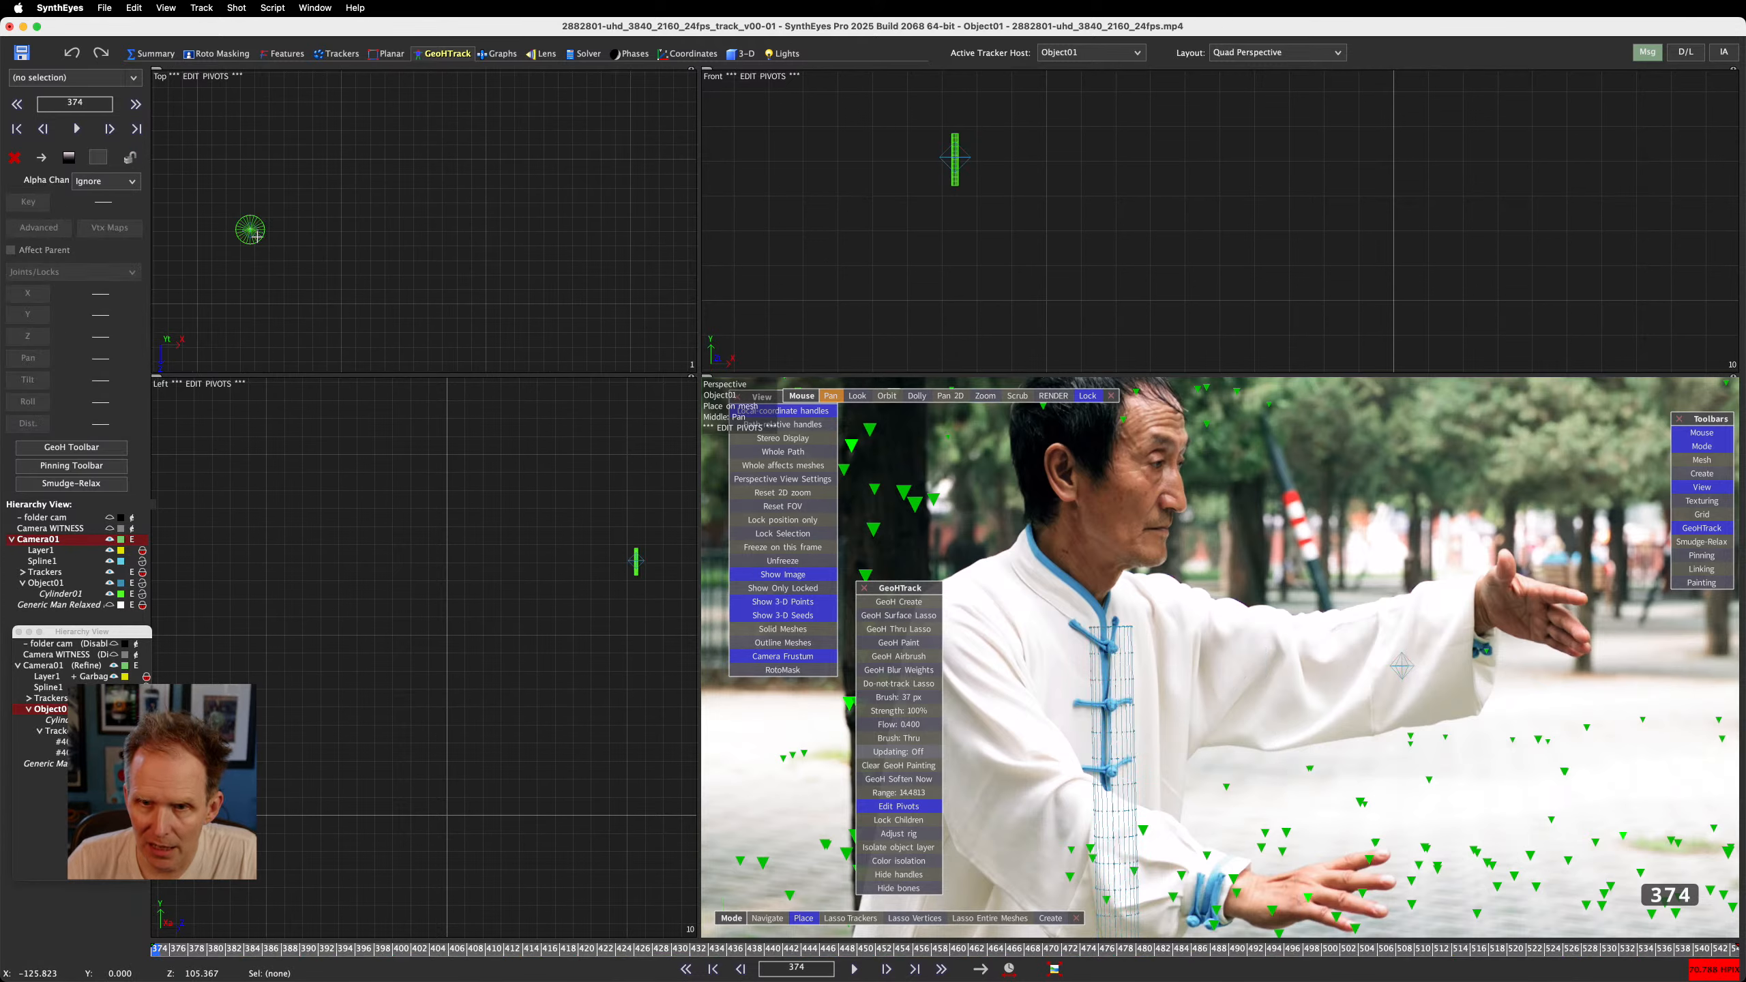
{"action": "left_click", "coordinate": [66, 678]}
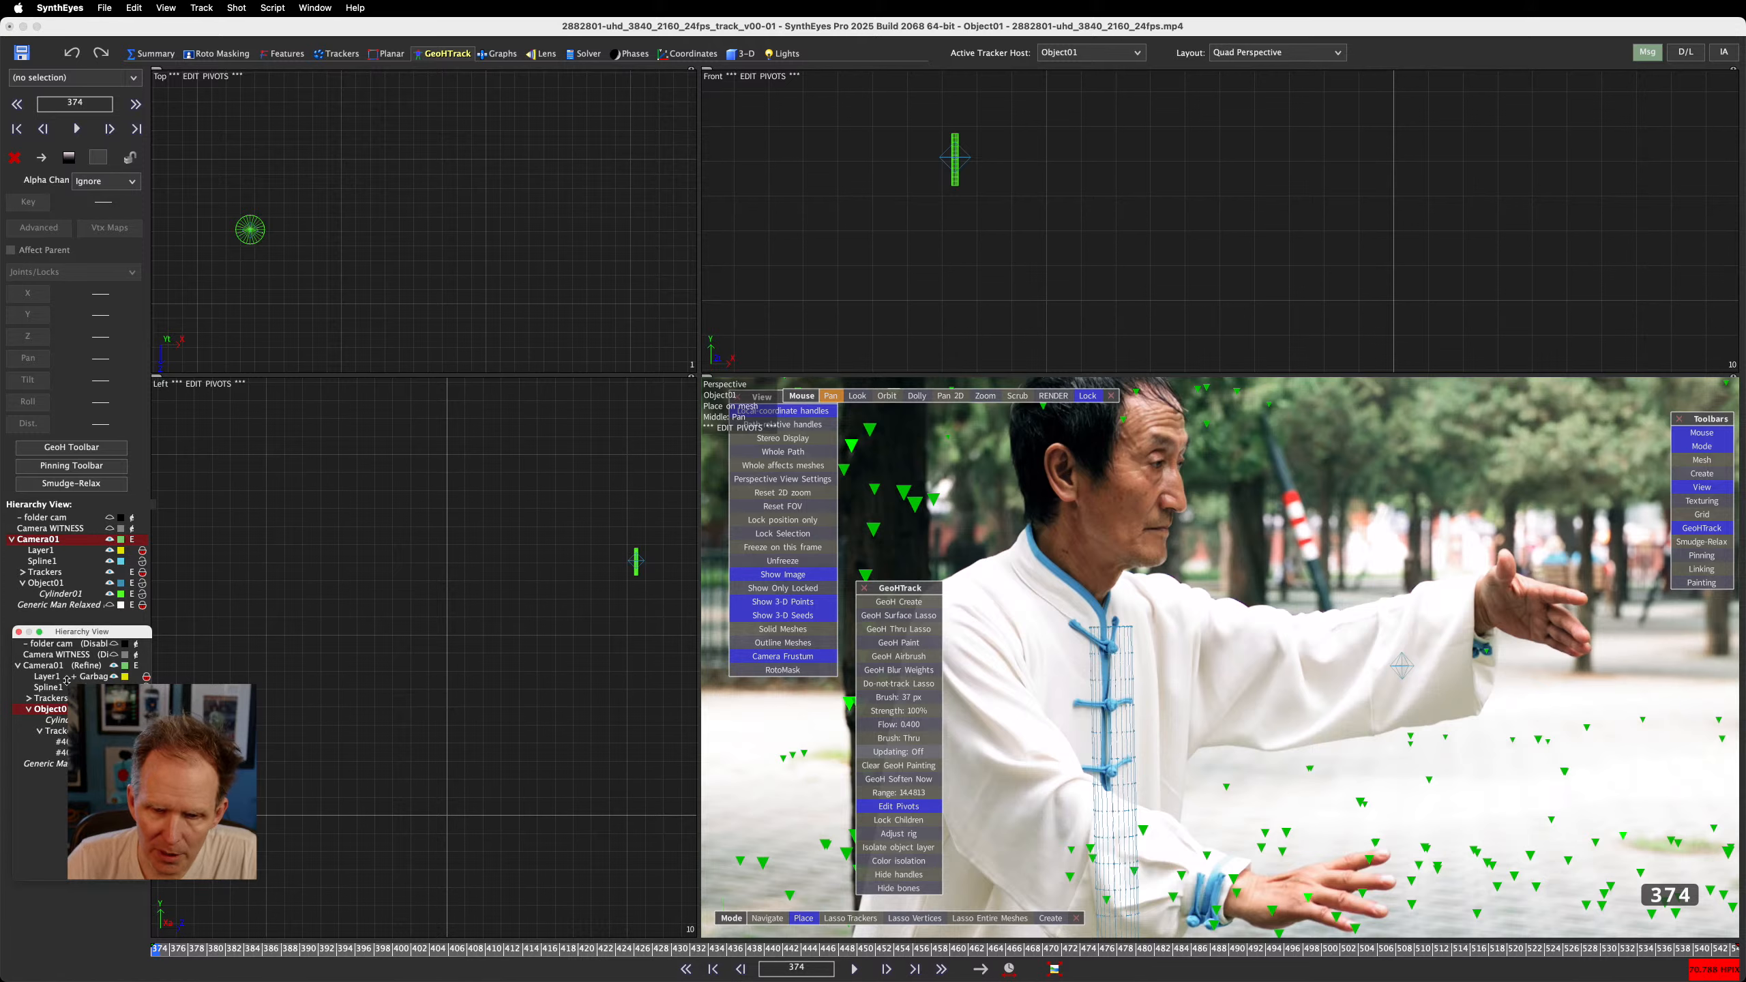
{"action": "left_click", "coordinate": [65, 710]}
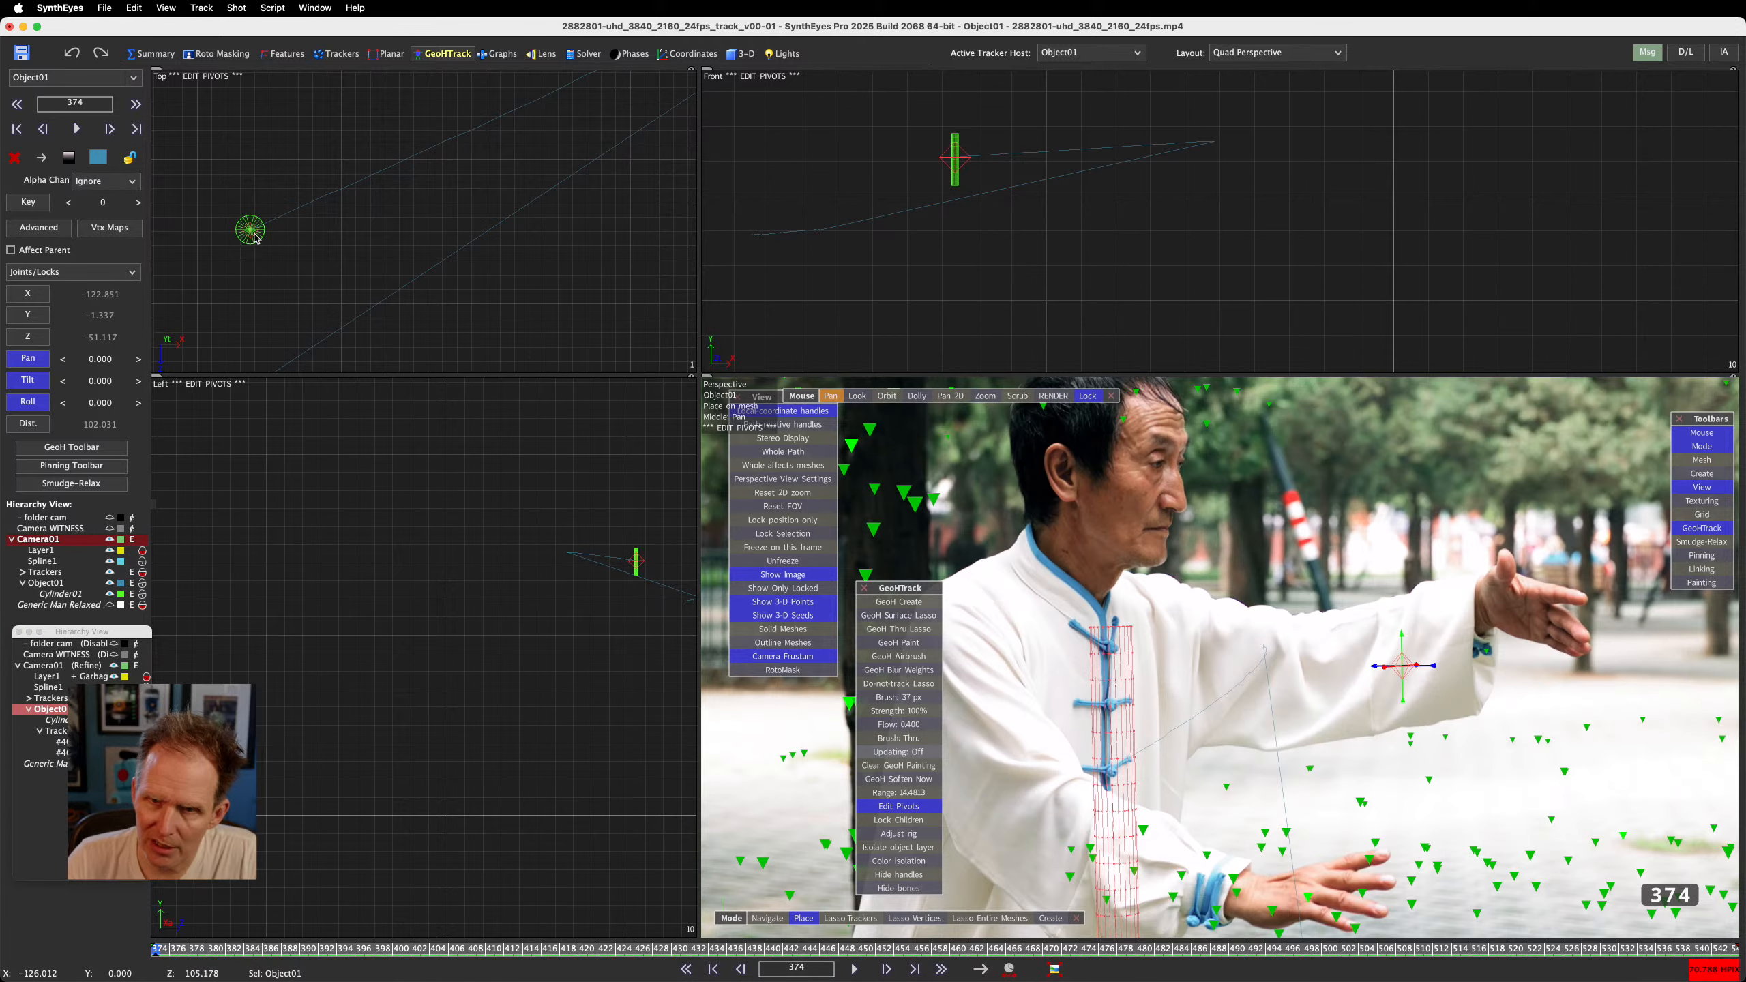
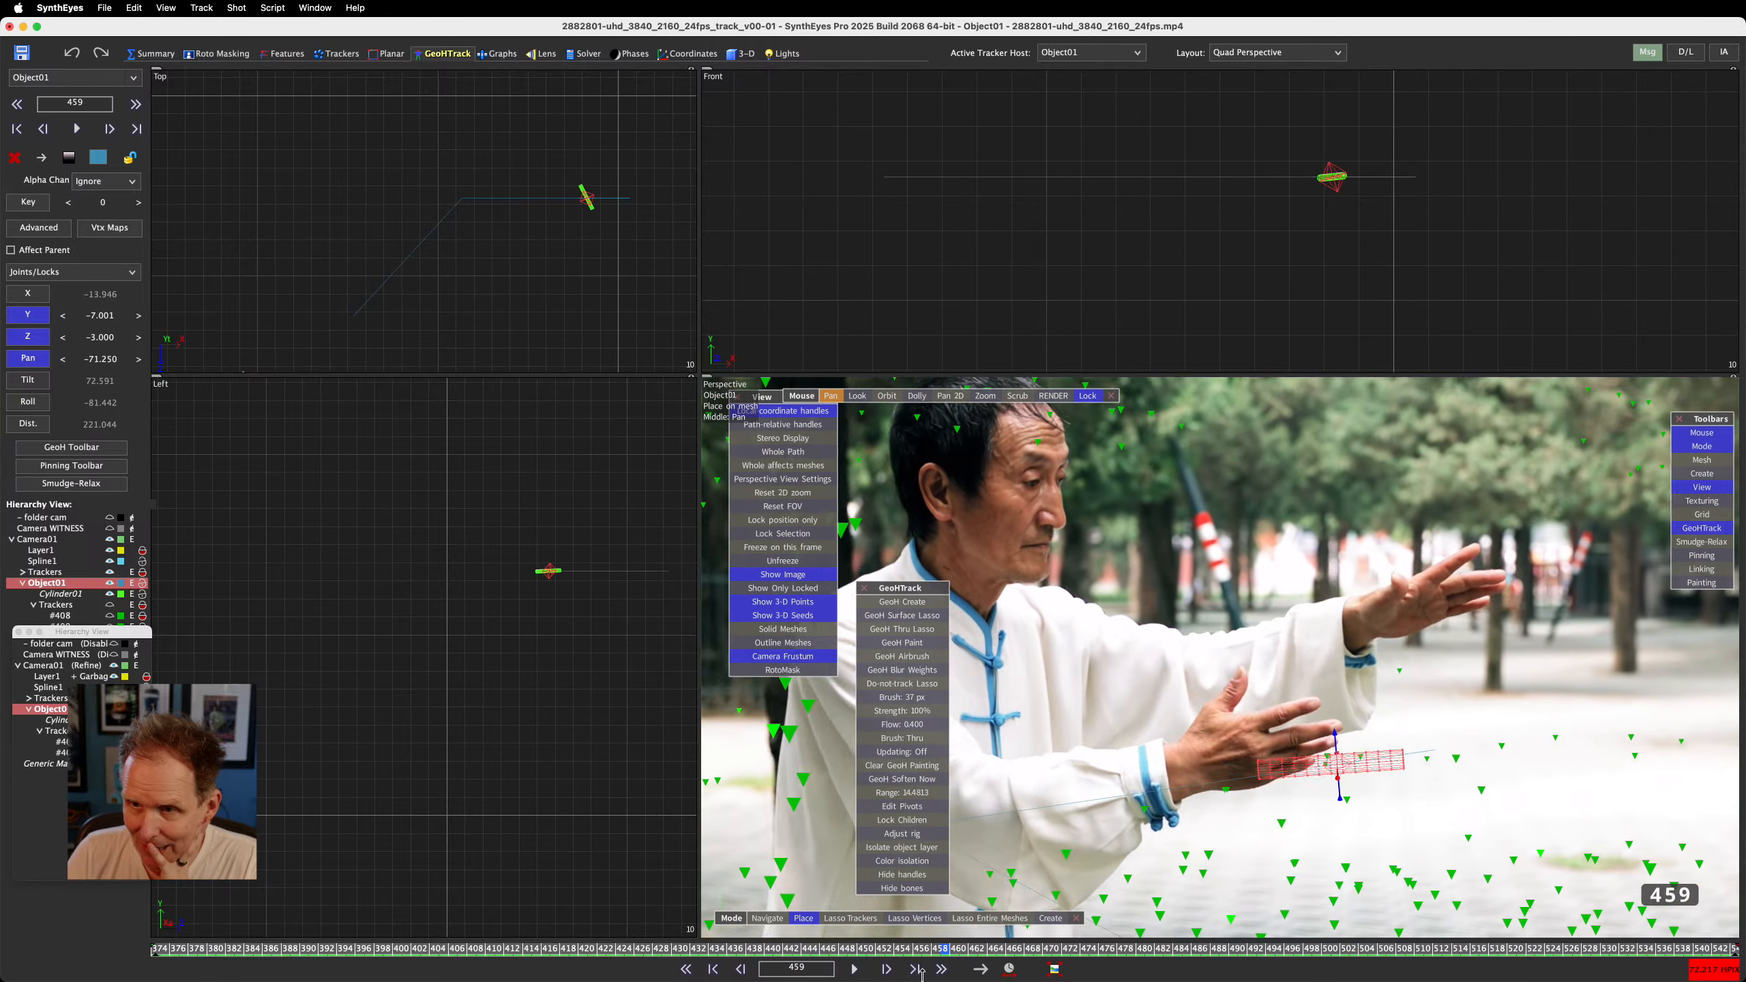
Play the shot to frame 544 and scrub from frame 374 to 544, examining Object01's path with the Z joint unlocked
{"action": "key", "text": "space"}
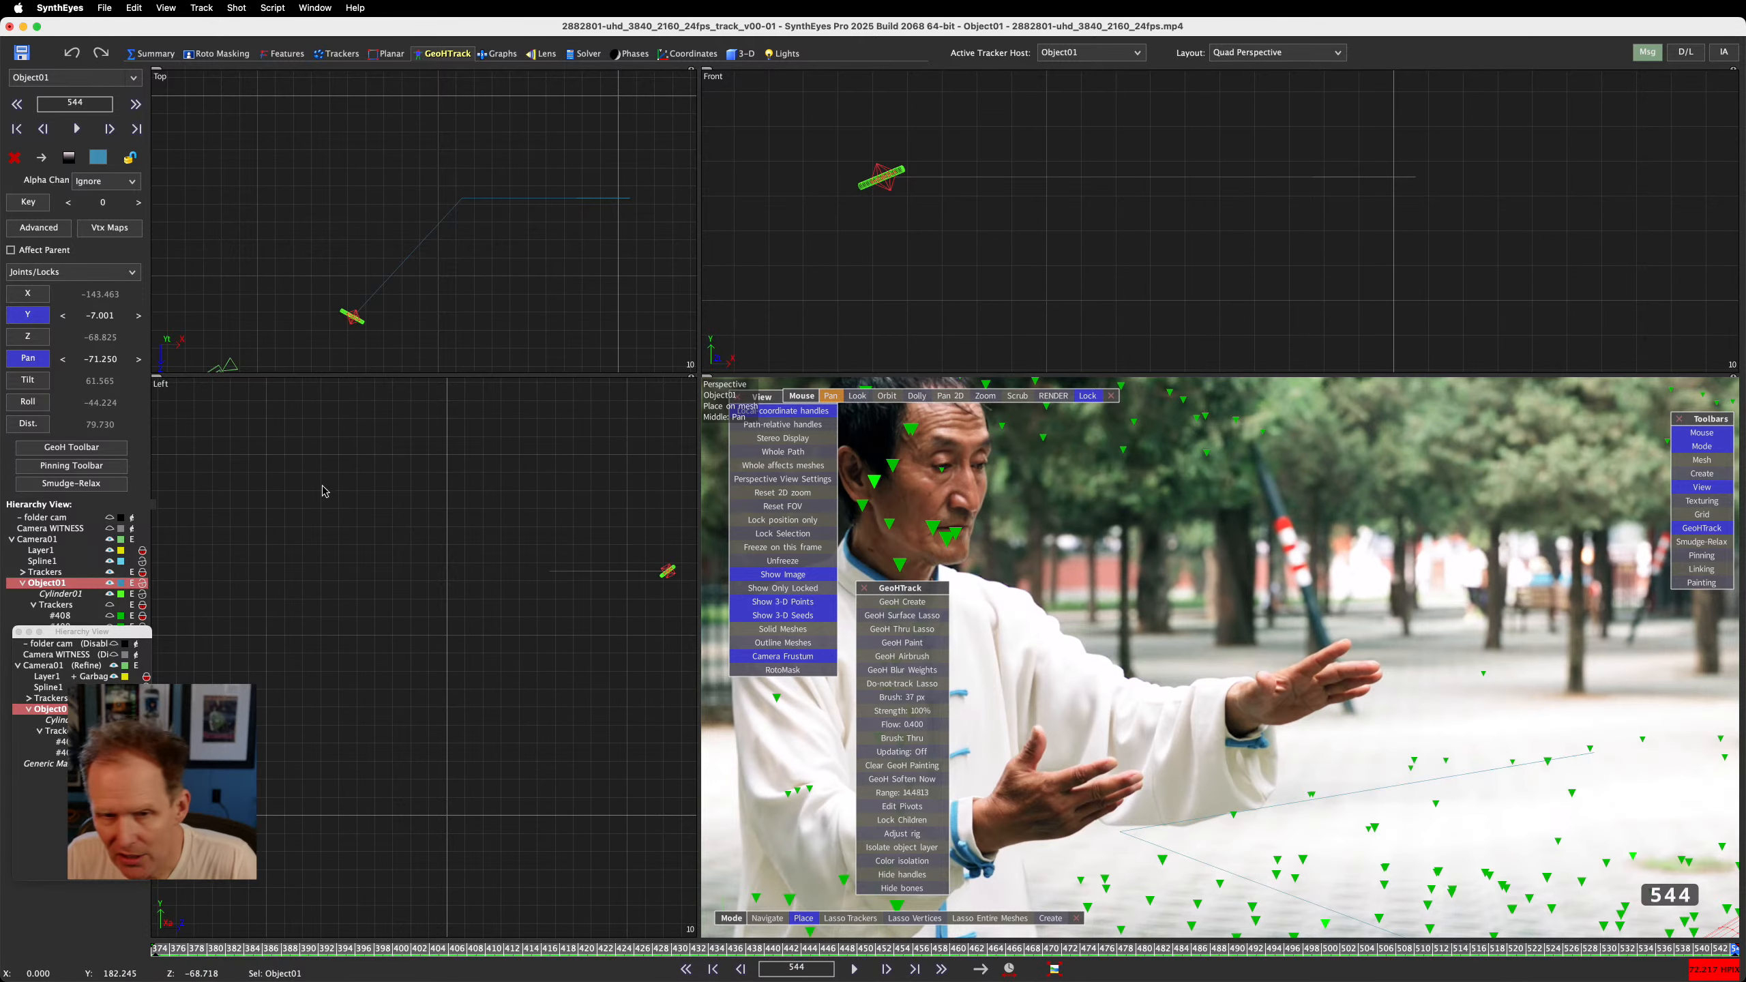
{"action": "left_click", "coordinate": [155, 950]}
{"action": "left_click_drag", "start_coordinate": [126, 954], "coordinate": [1737, 952]}
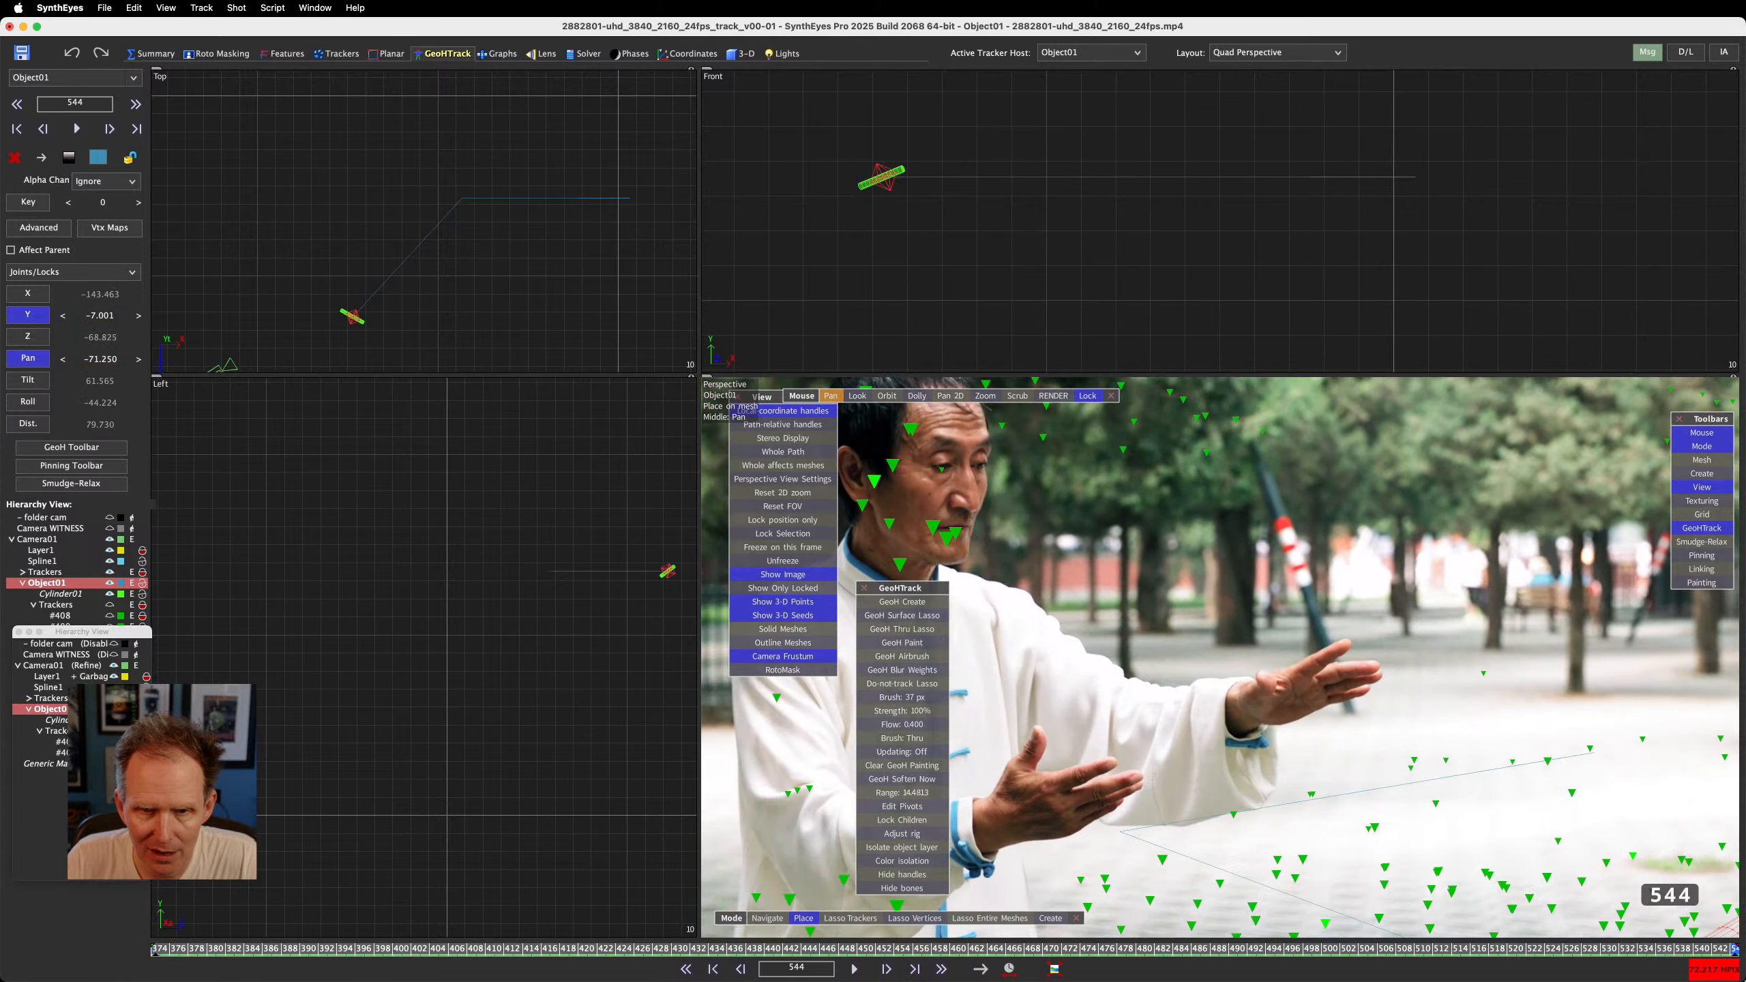
Lock Object01's Z joint and play its tracking from frame 374 to frame 544
{"action": "left_click", "coordinate": [28, 336]}
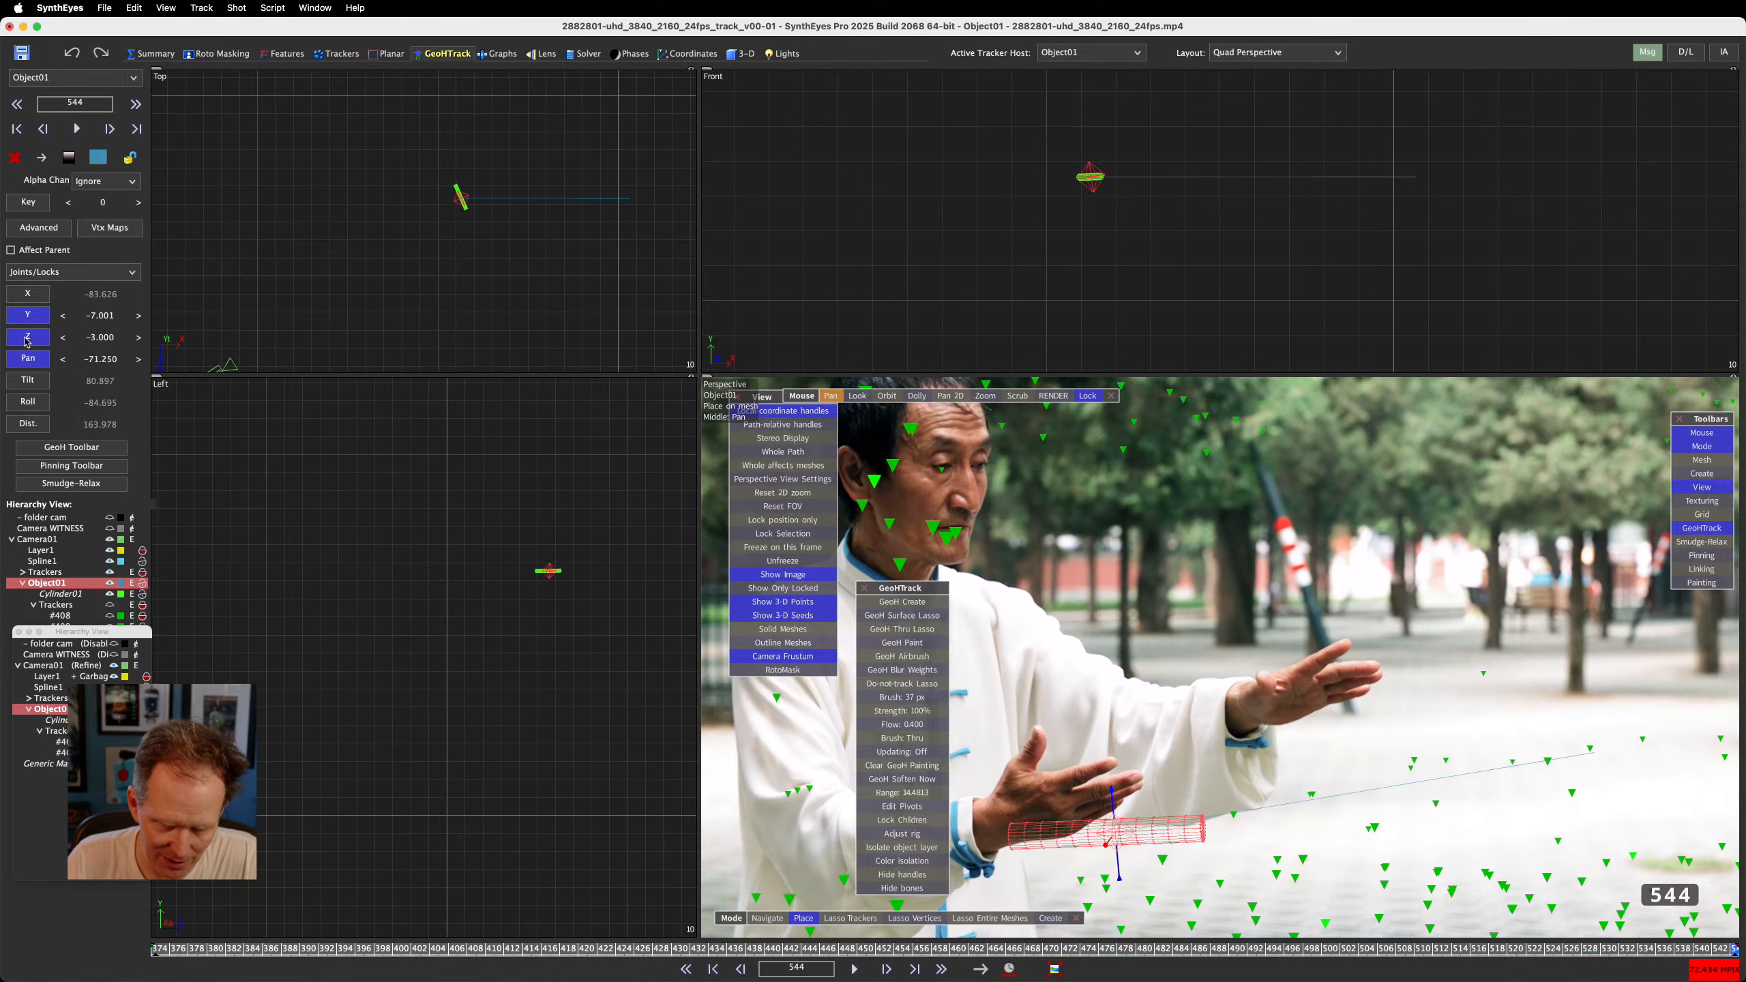
{"action": "left_click", "coordinate": [158, 951]}
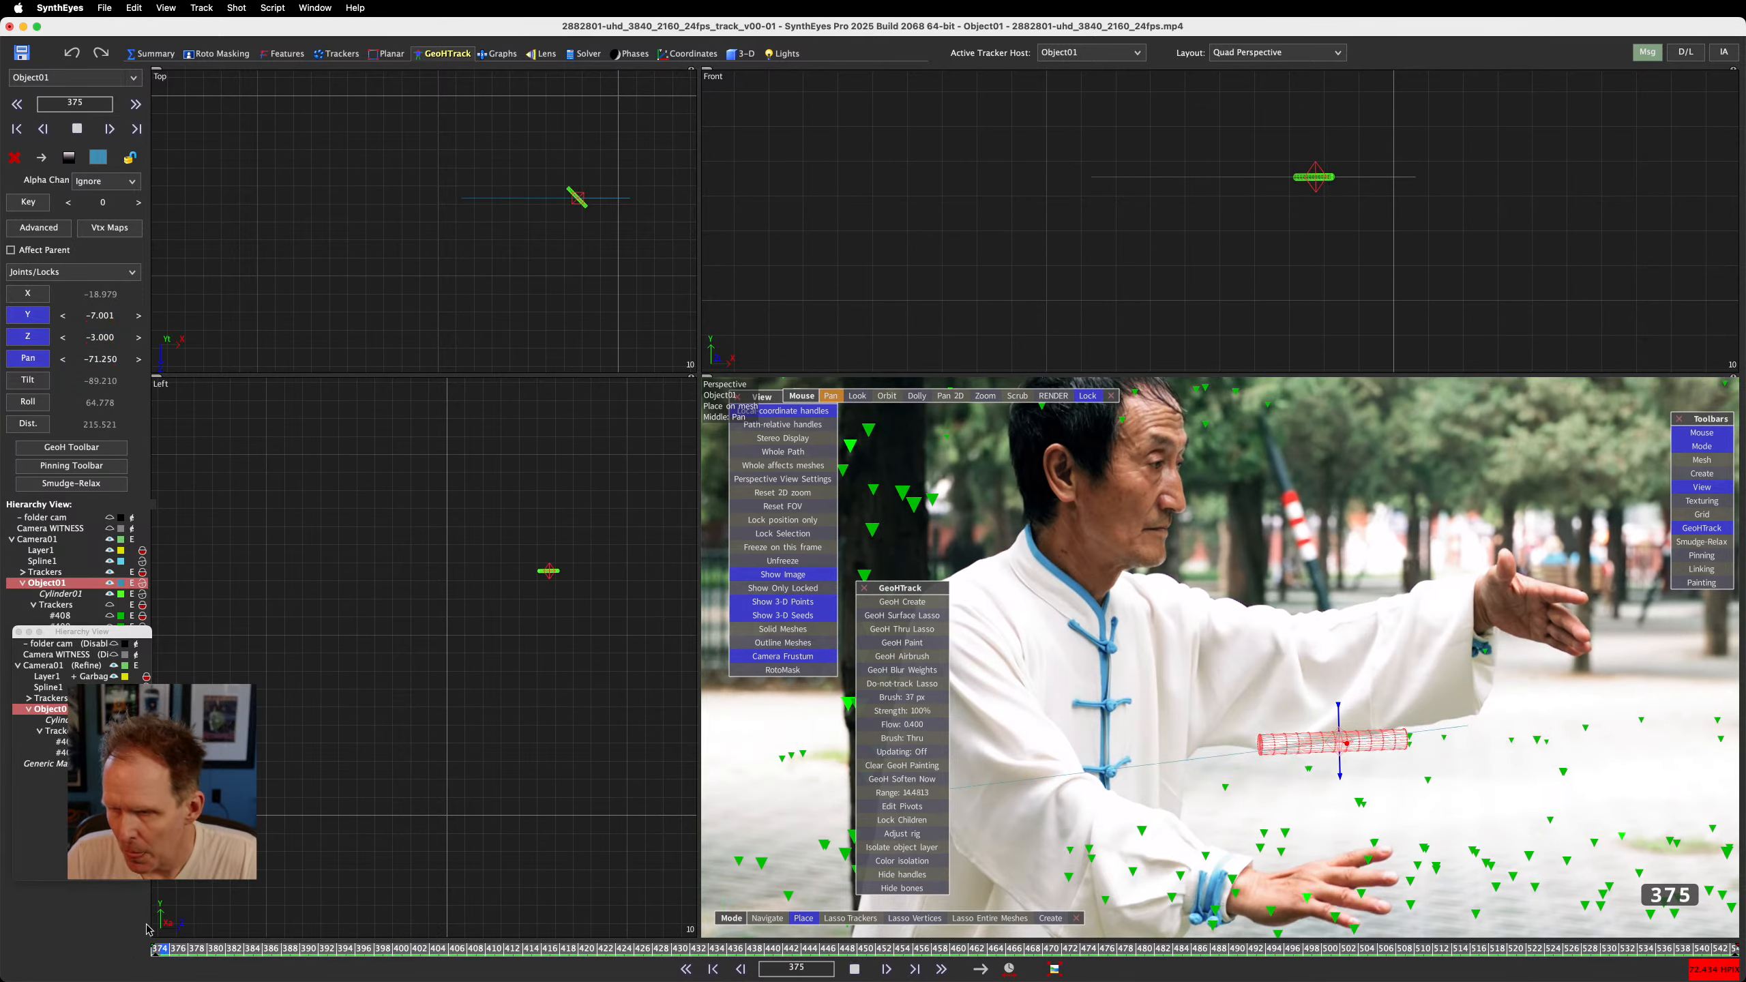
{"action": "key", "text": "space"}
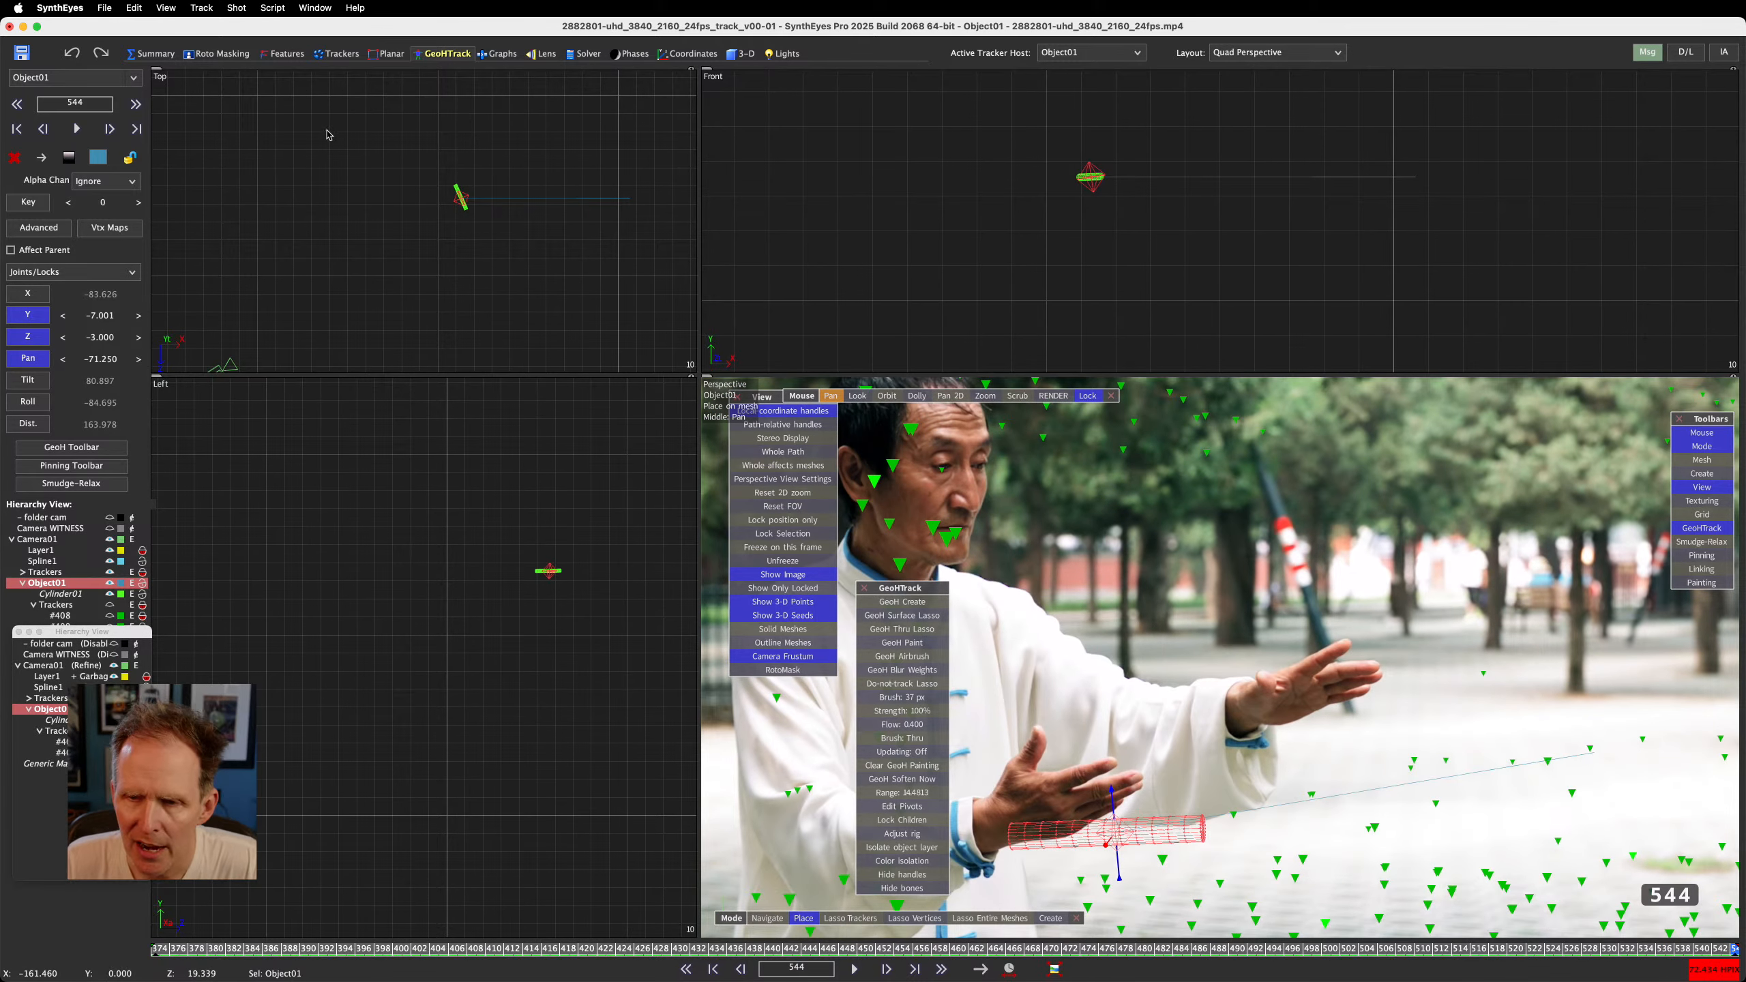
{"action": "scroll", "coordinate": [311, 259], "scroll_direction": "down", "scroll_amount": 5}
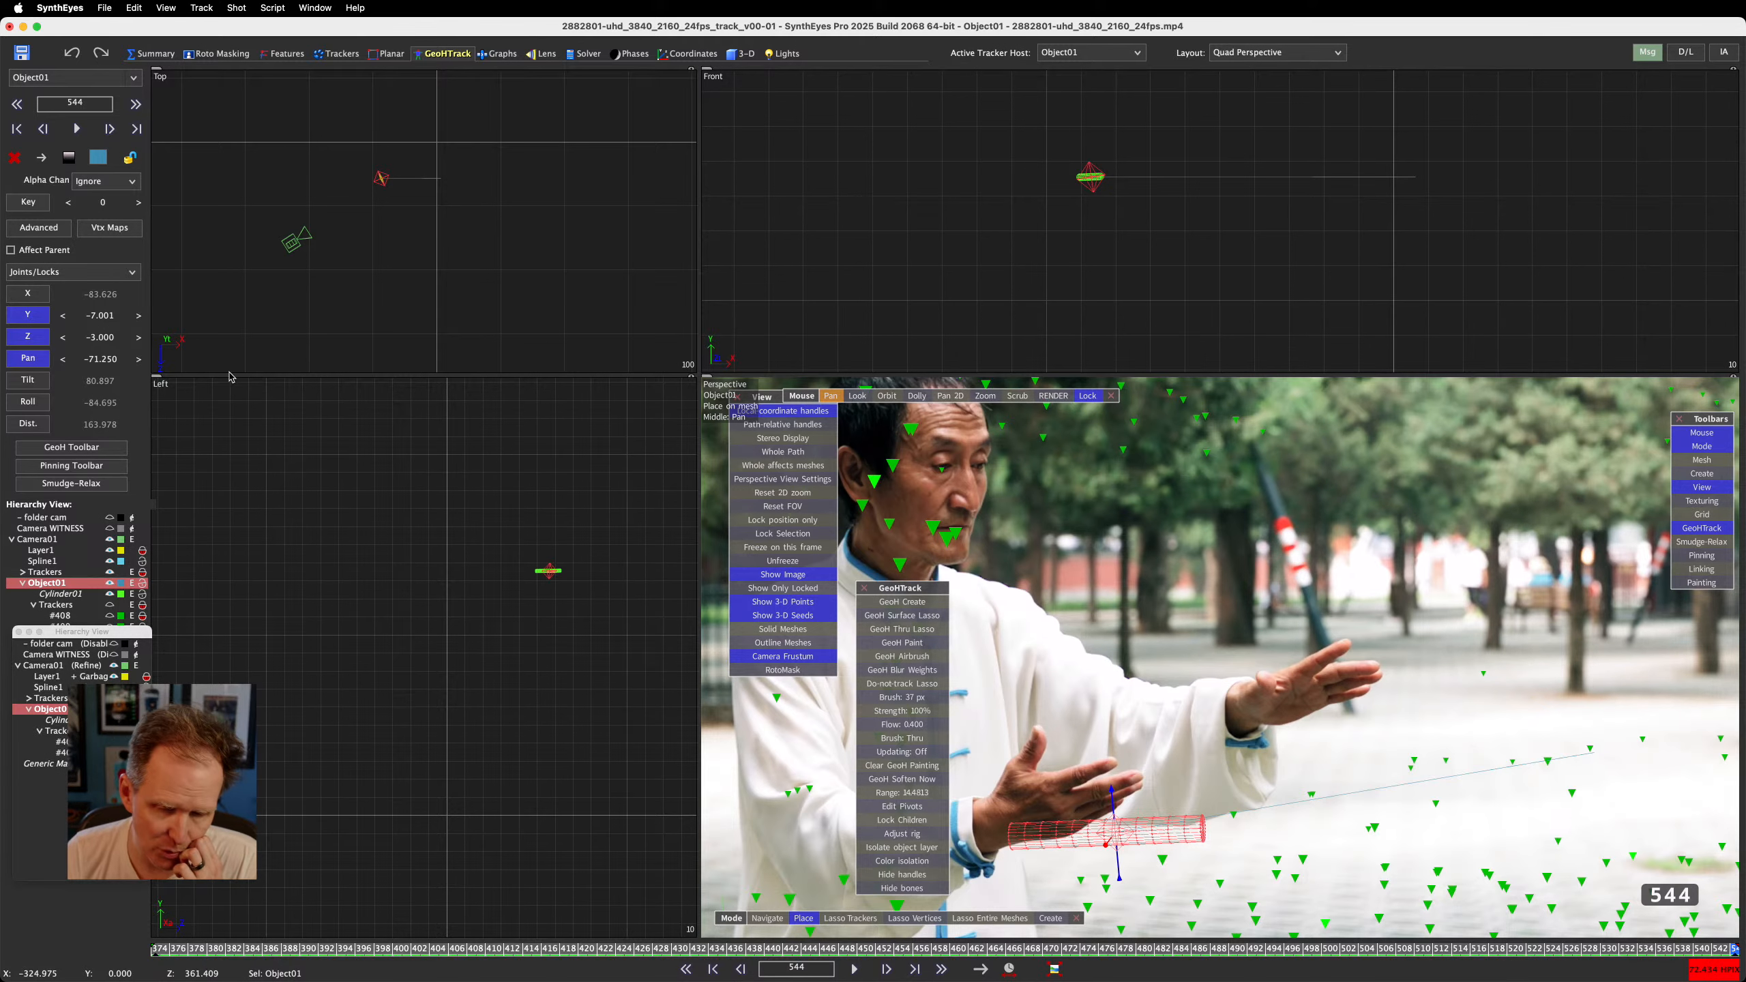
Unlock Object01's Pan joint at frame 374, play the tracking through to frame 544, and return to frame 374
{"action": "left_click_drag", "start_coordinate": [169, 950], "coordinate": [156, 949]}
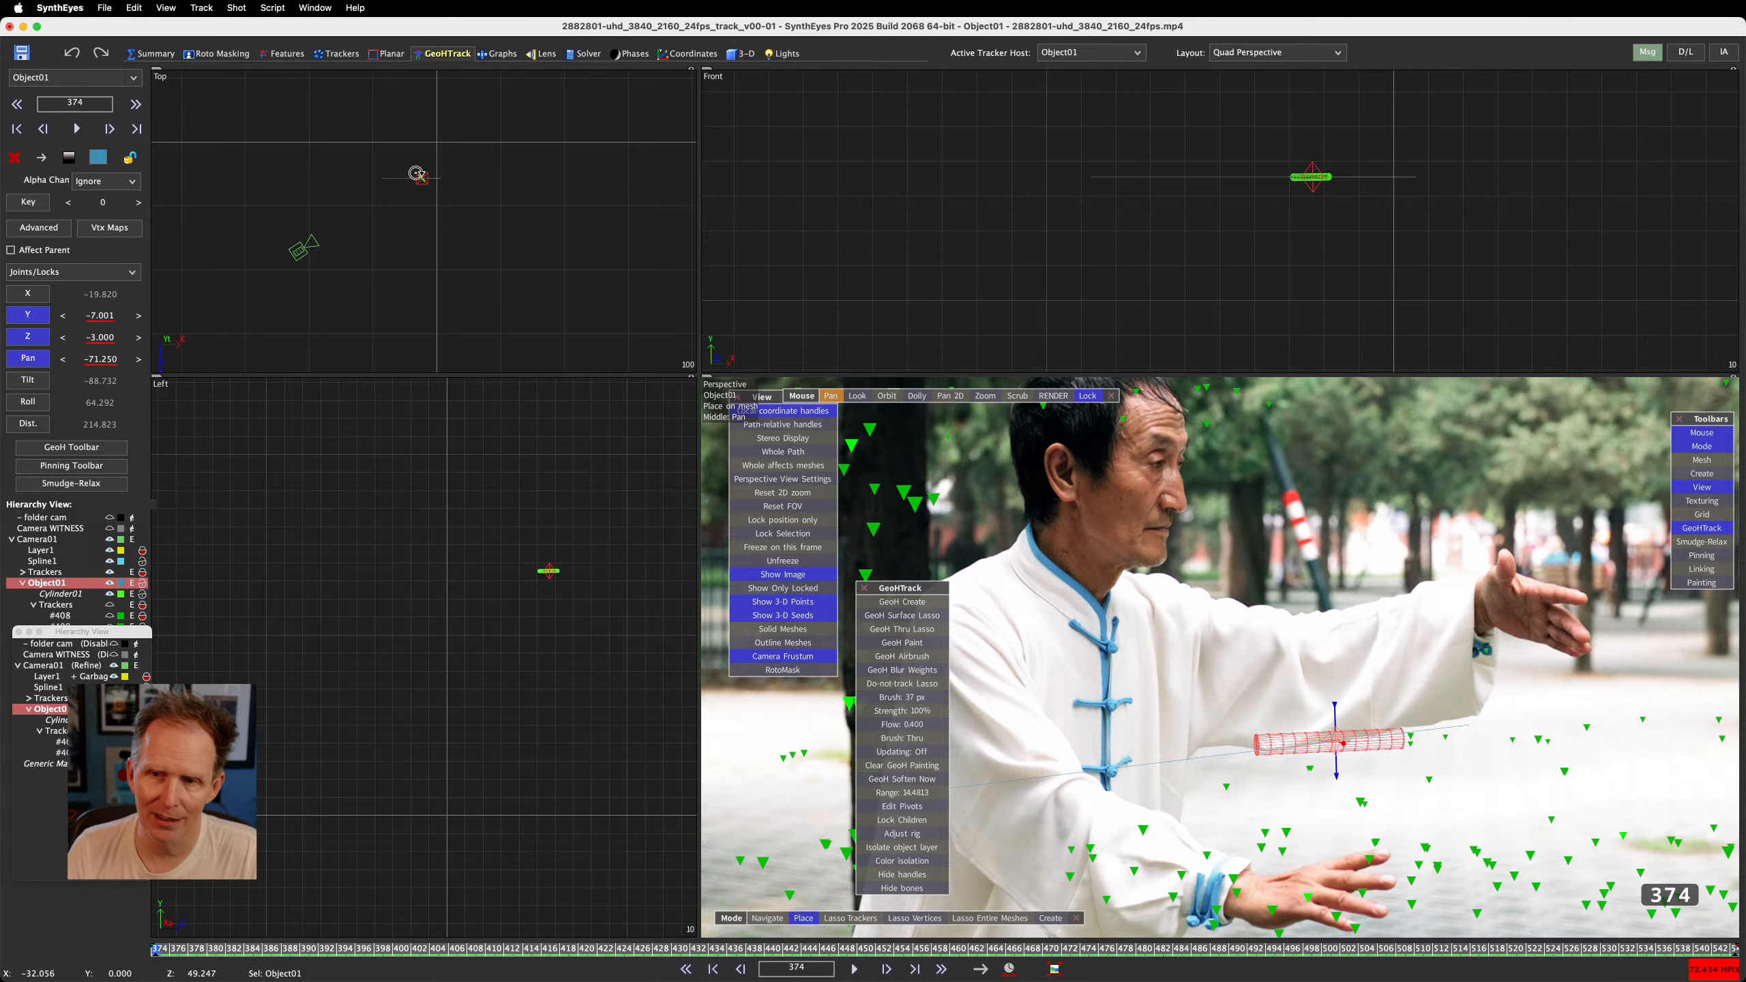
{"action": "scroll", "coordinate": [433, 182], "scroll_direction": "up", "scroll_amount": 4}
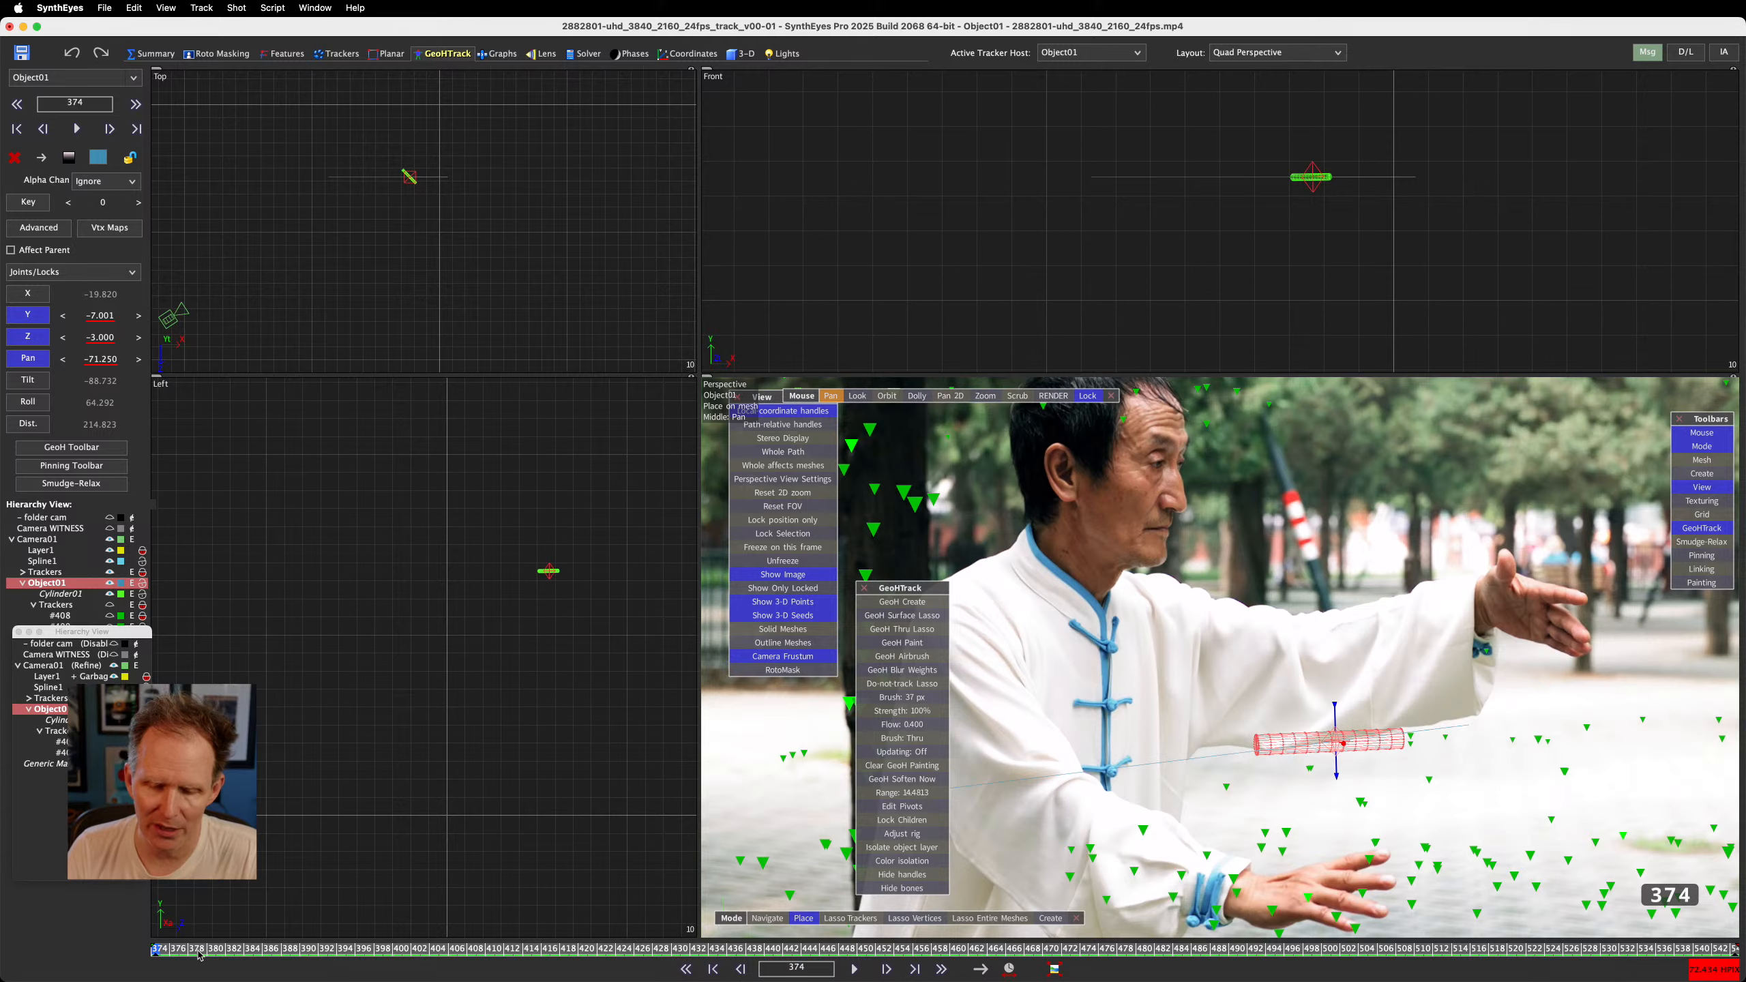
{"action": "mouse_move", "coordinate": [157, 950]}
{"action": "left_mouse_down"}
{"action": "mouse_move", "coordinate": [1744, 976]}
{"action": "mouse_move", "coordinate": [159, 956]}
{"action": "left_mouse_up"}
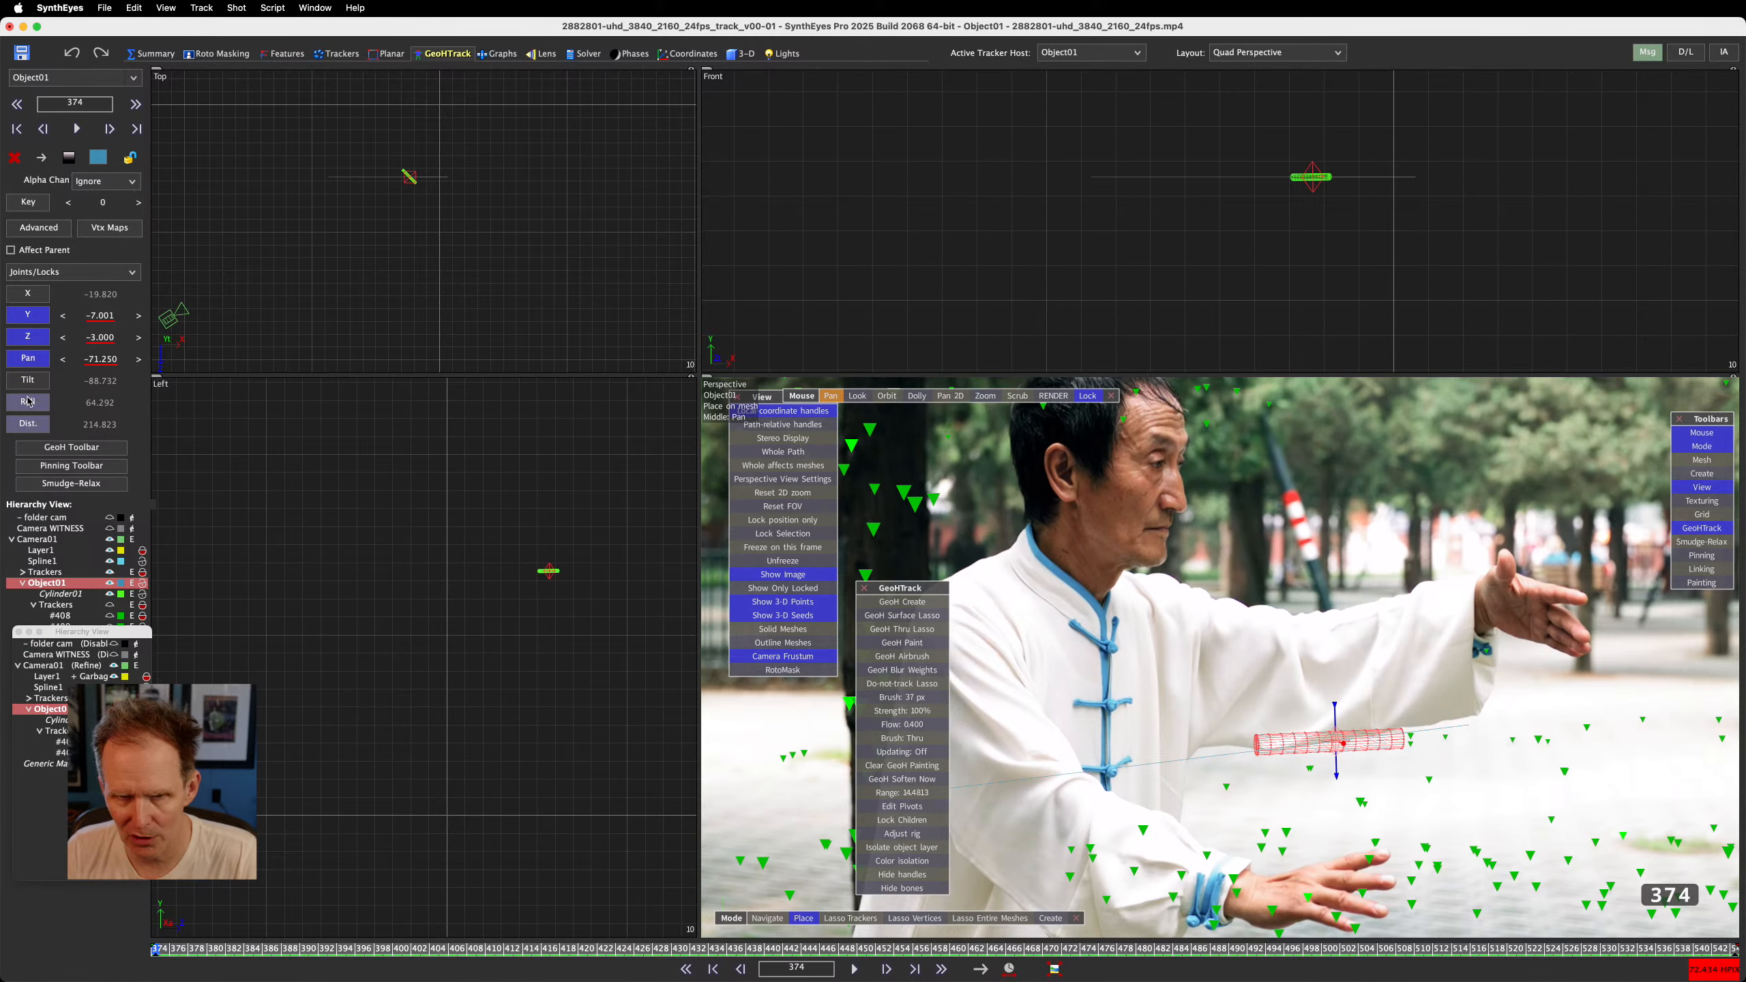
{"action": "left_click", "coordinate": [28, 360]}
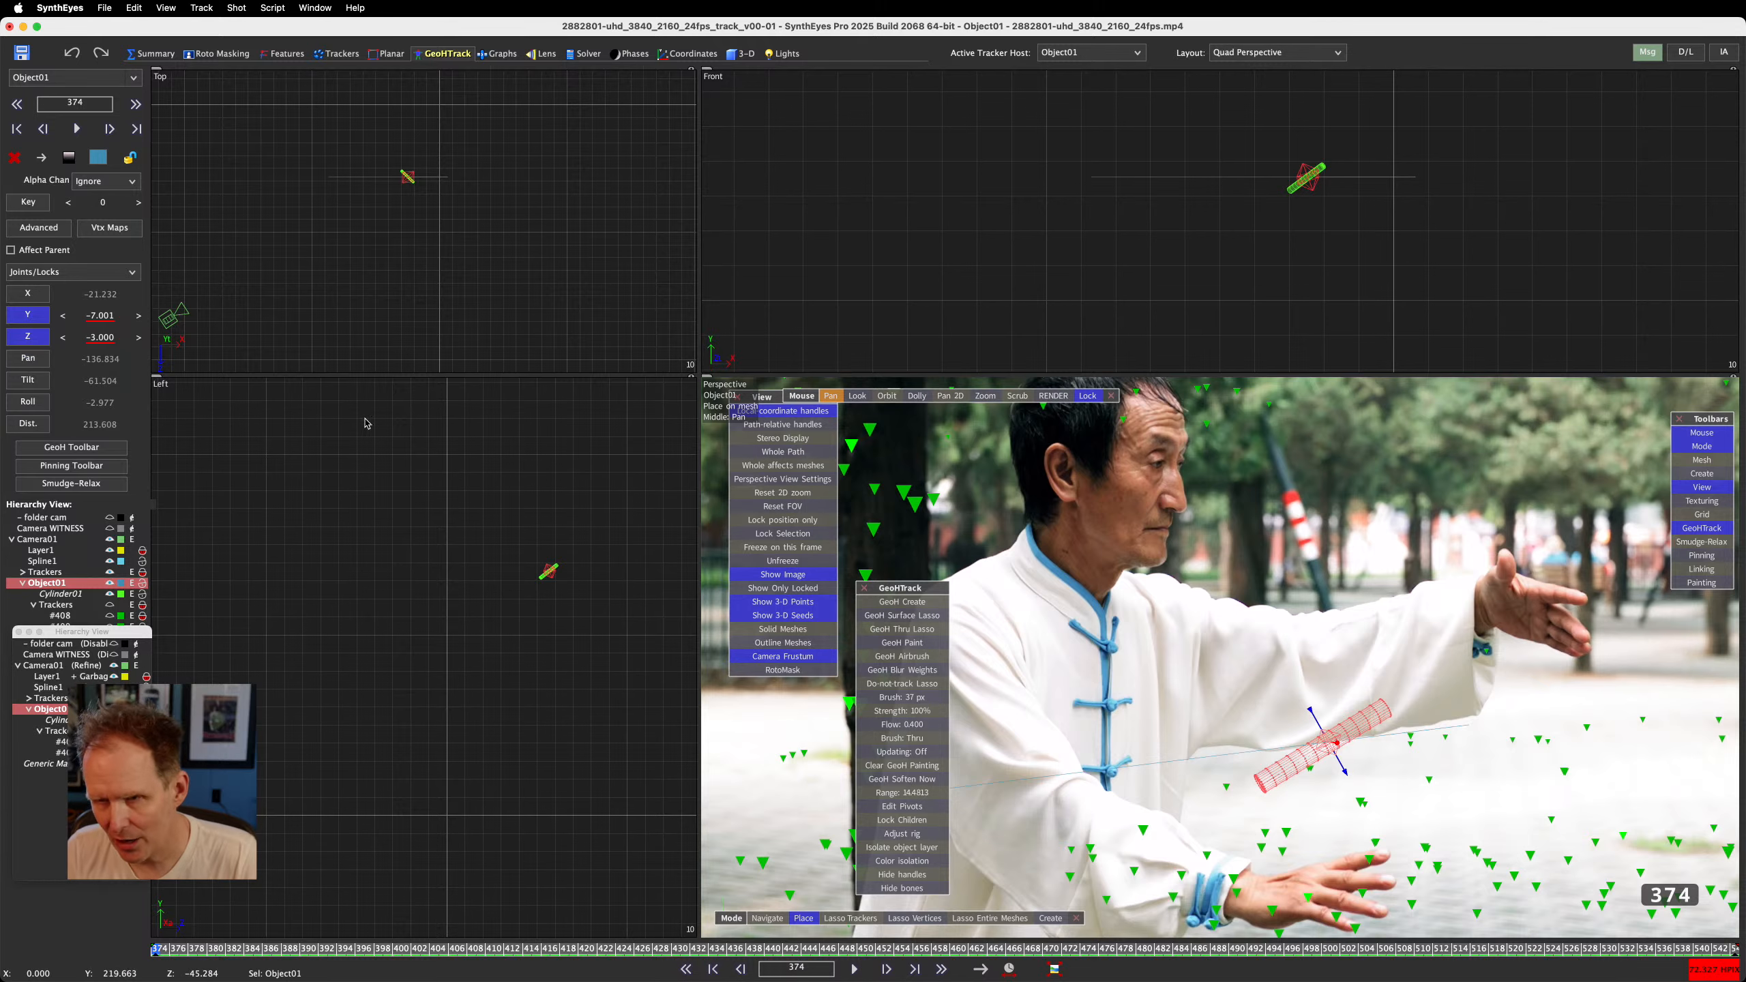
{"action": "key", "text": "space"}
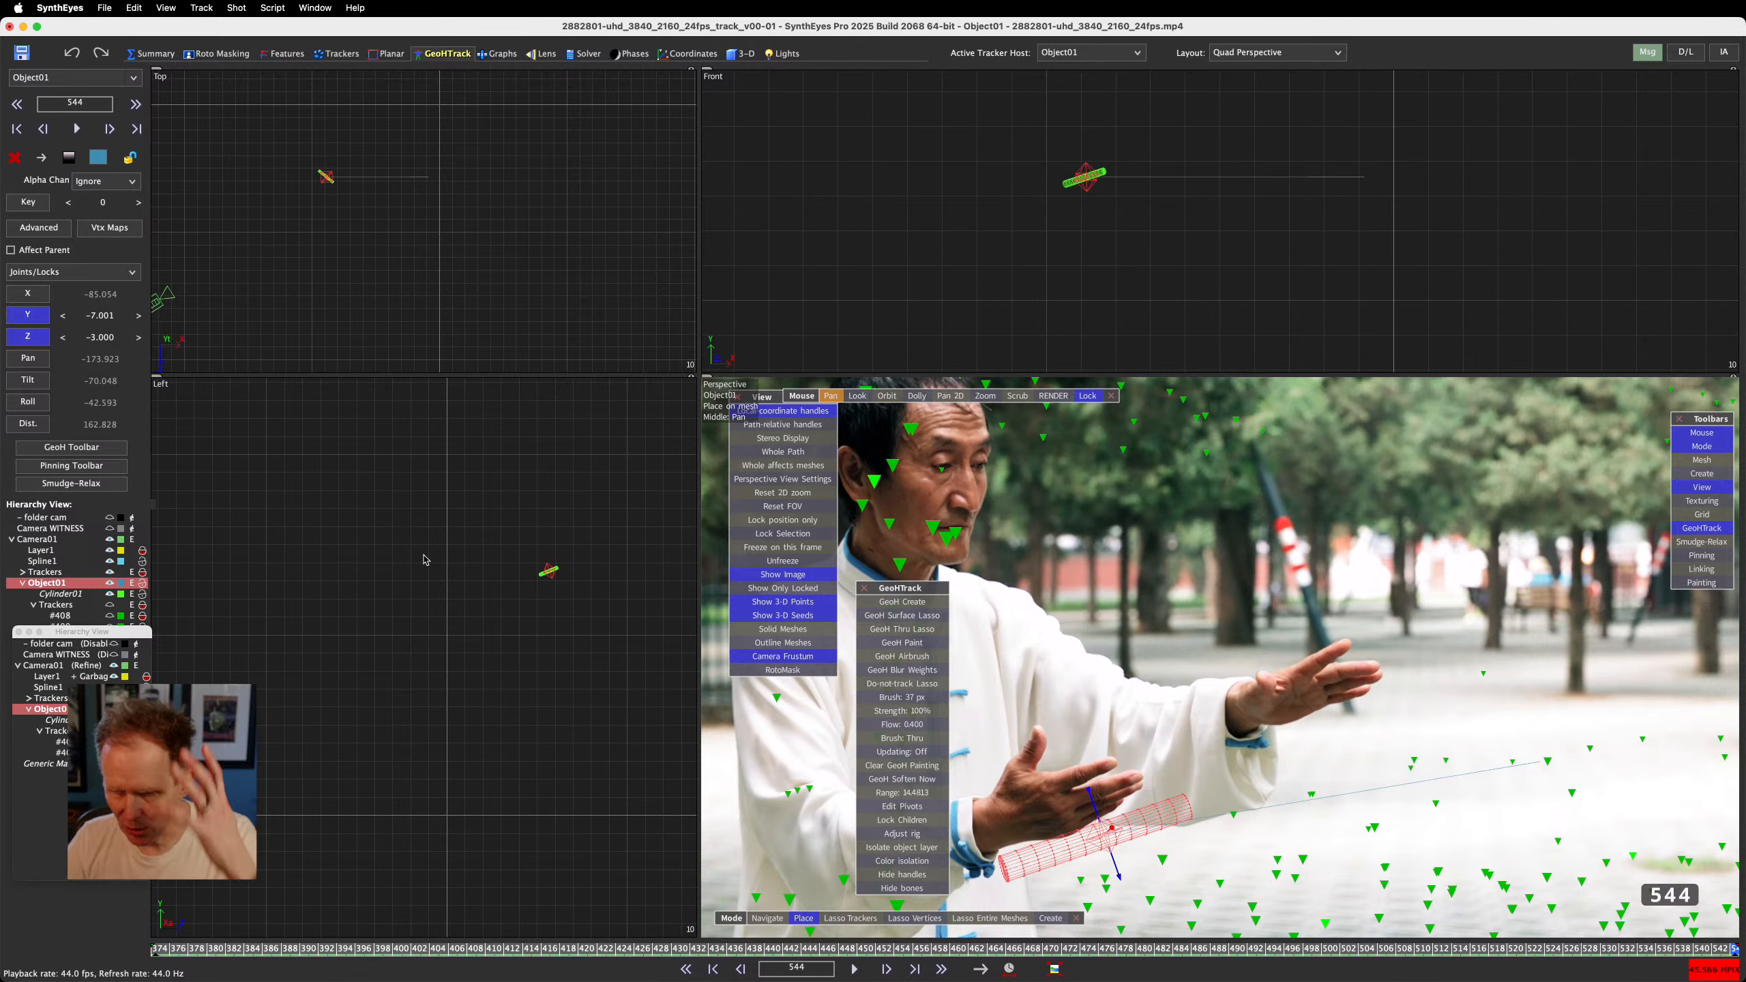
{"action": "left_click_drag", "start_coordinate": [199, 949], "coordinate": [158, 949]}
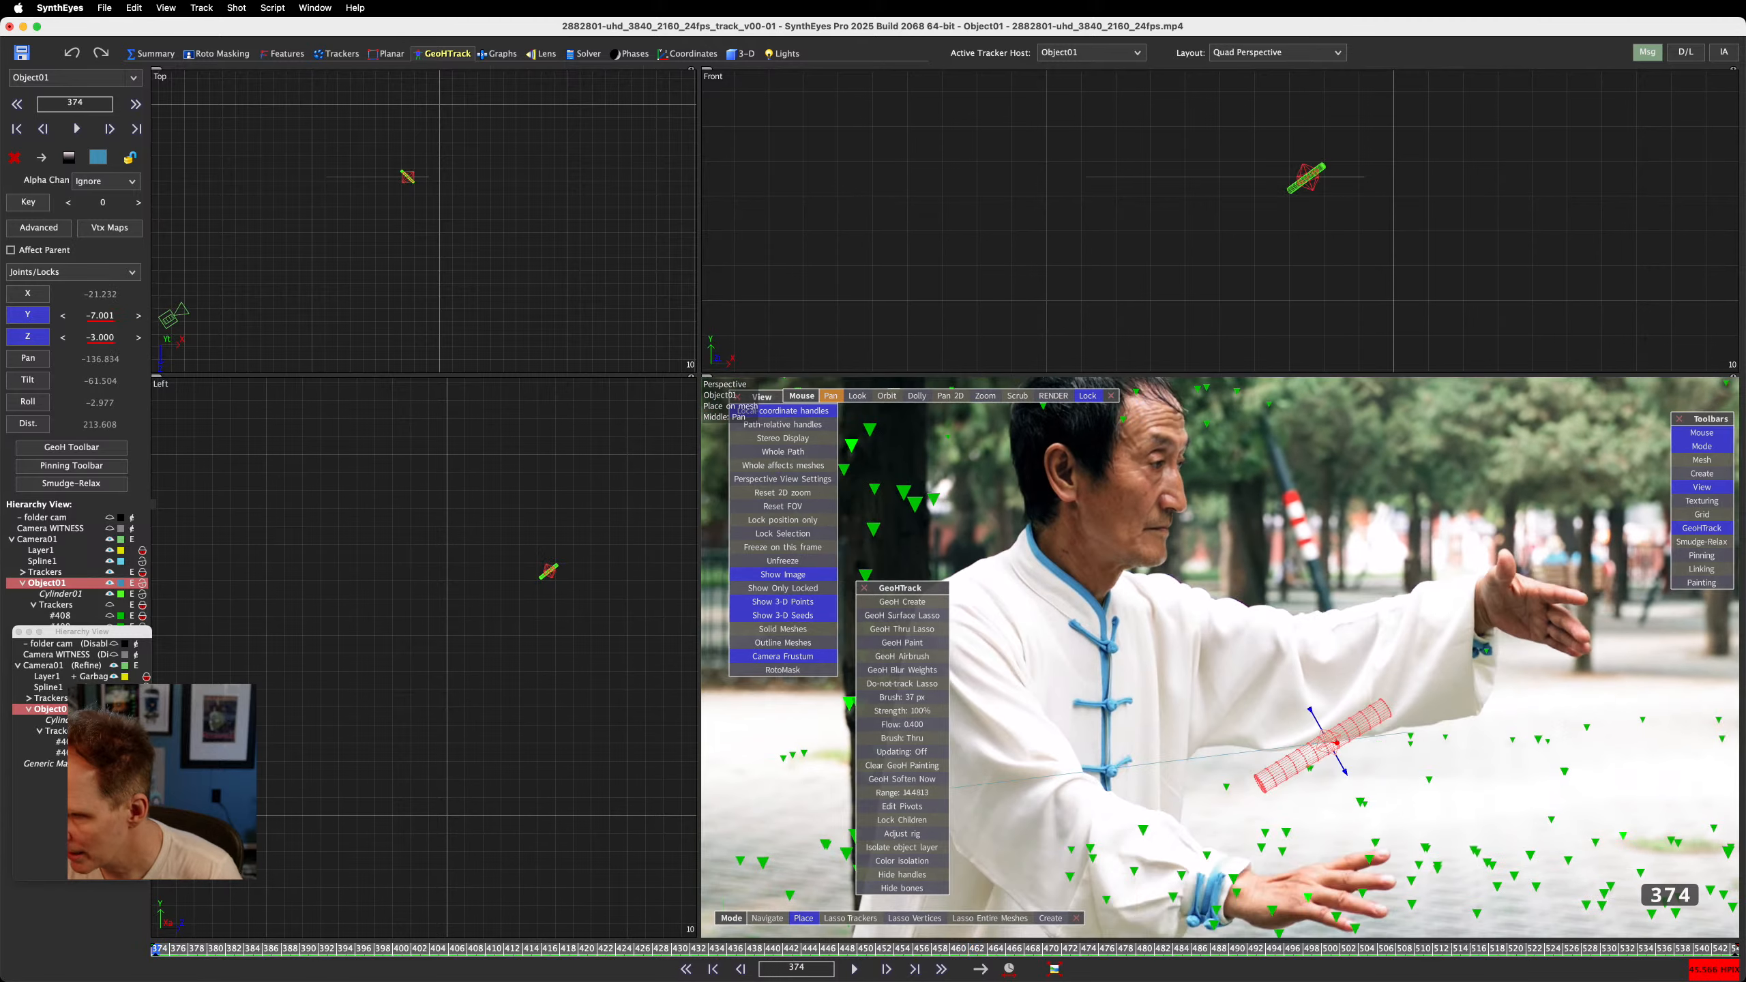
Make Object01's two hand trackers visible in the Trackers workspace
{"action": "left_click", "coordinate": [336, 55]}
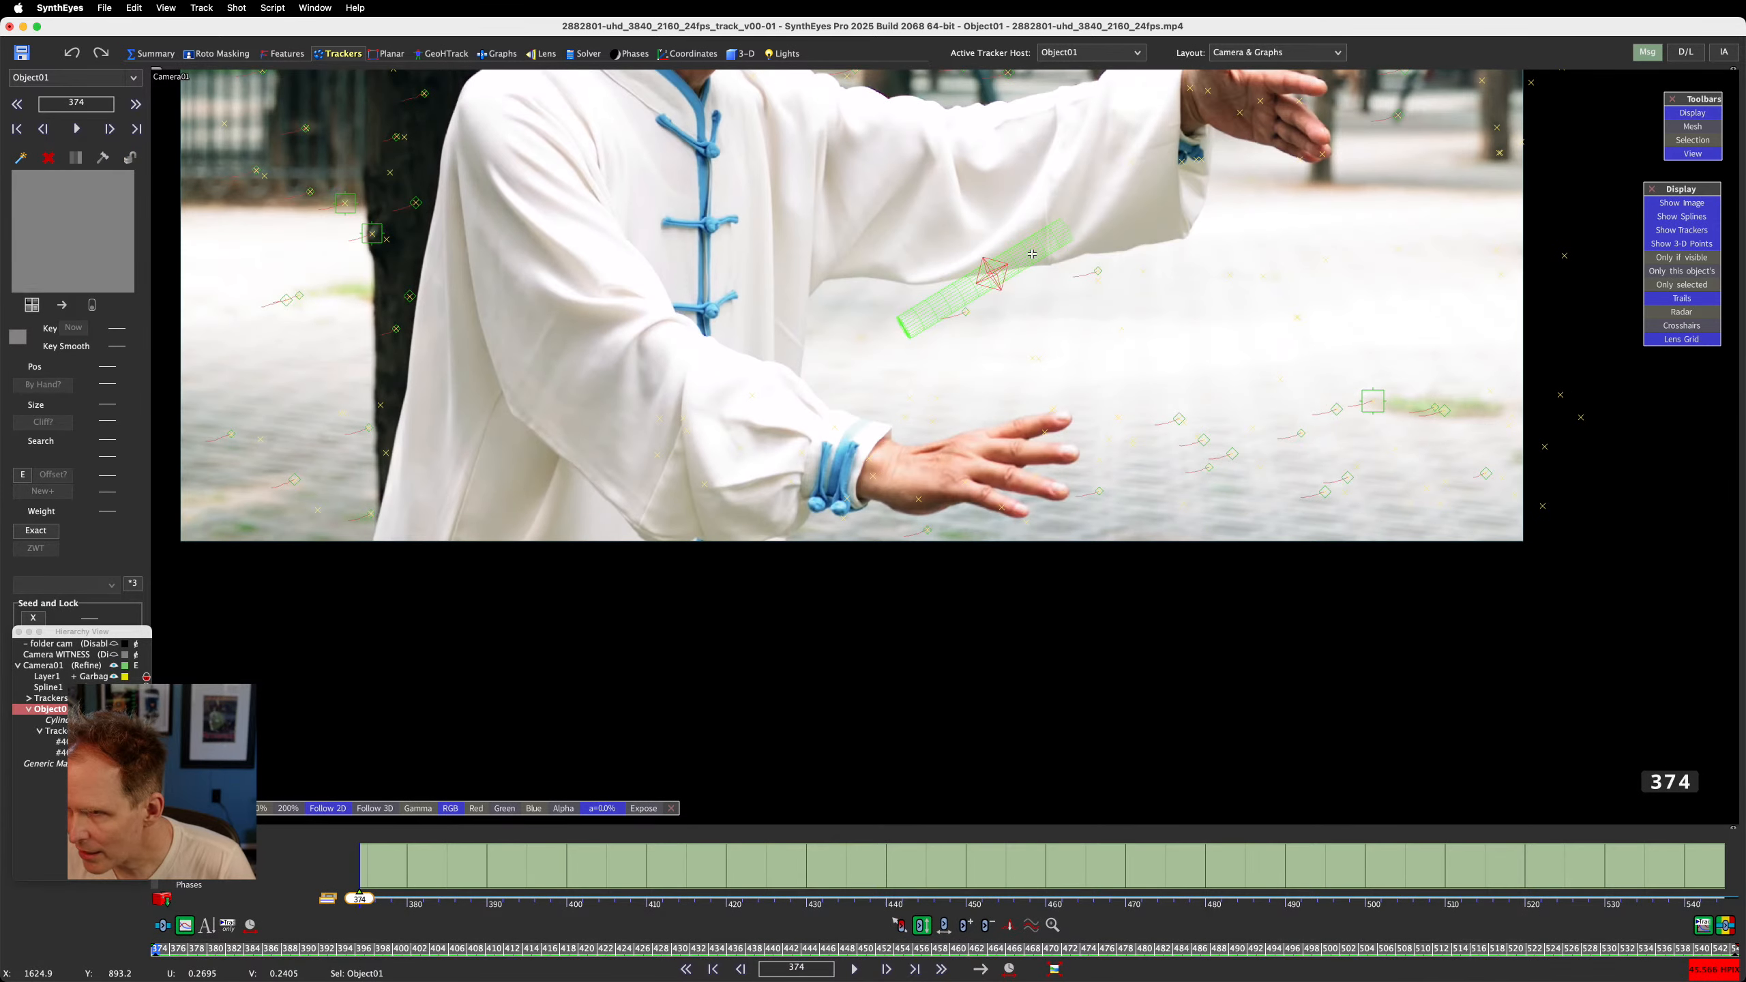
{"action": "left_click", "coordinate": [38, 820]}
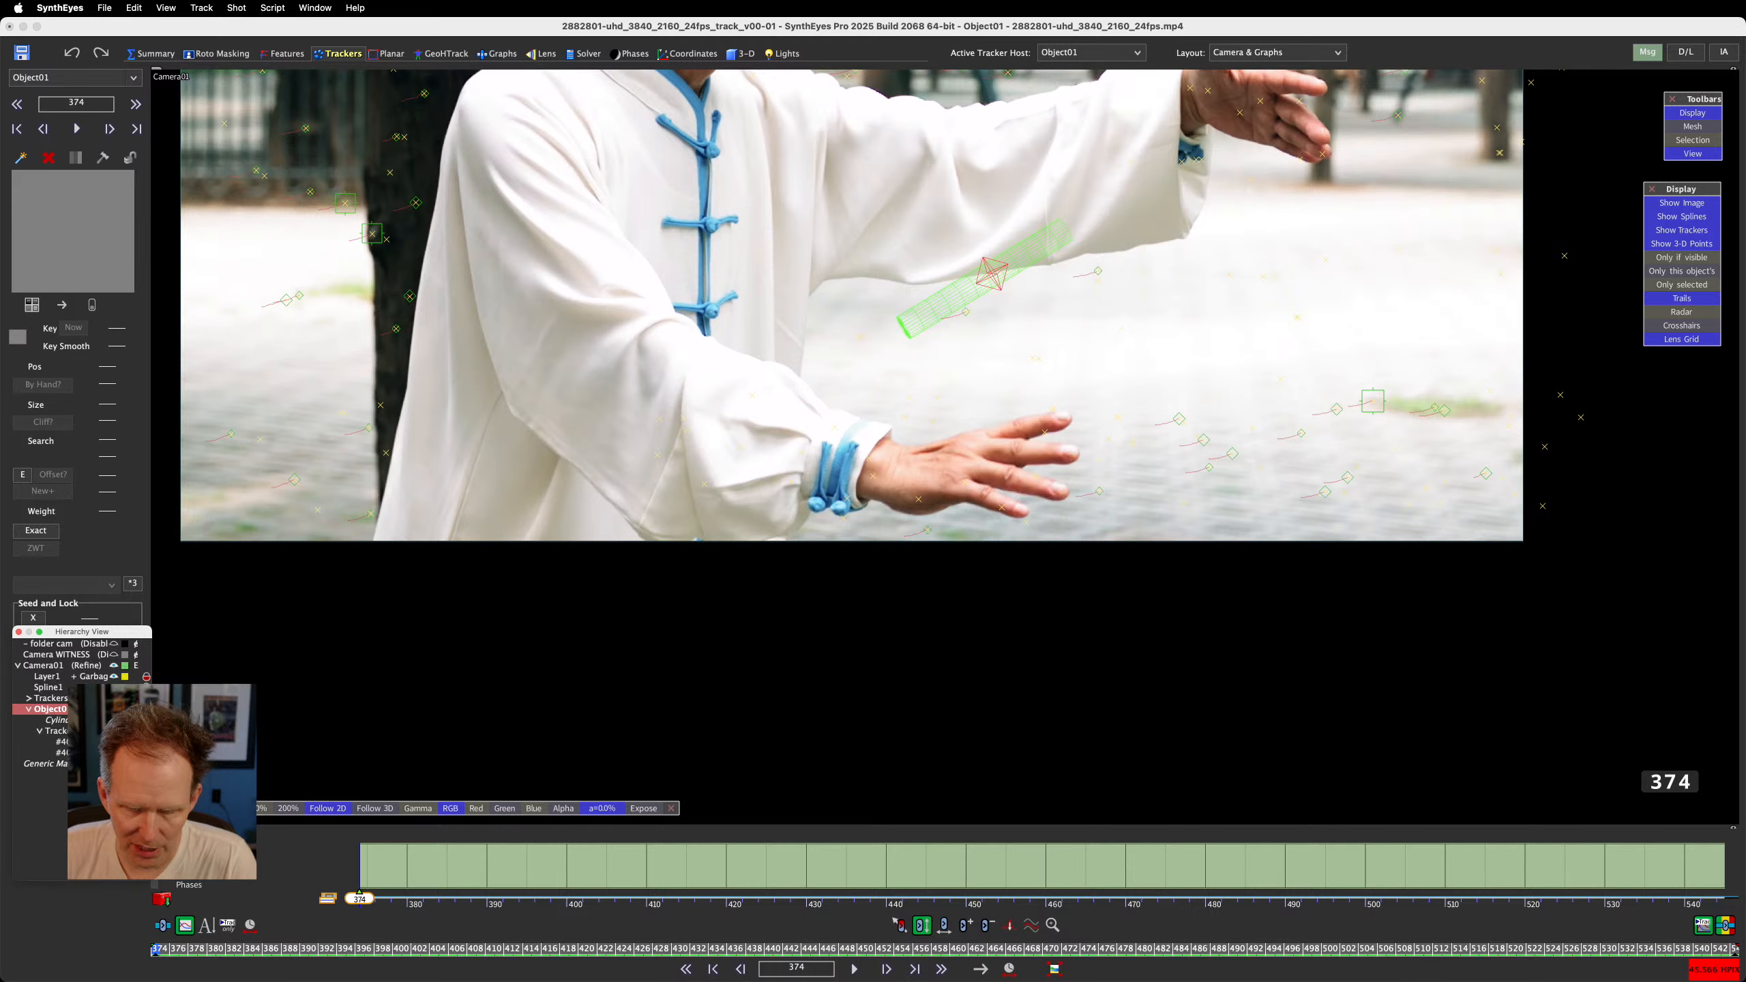
{"action": "left_click", "coordinate": [114, 731]}
{"action": "left_click", "coordinate": [998, 563]}
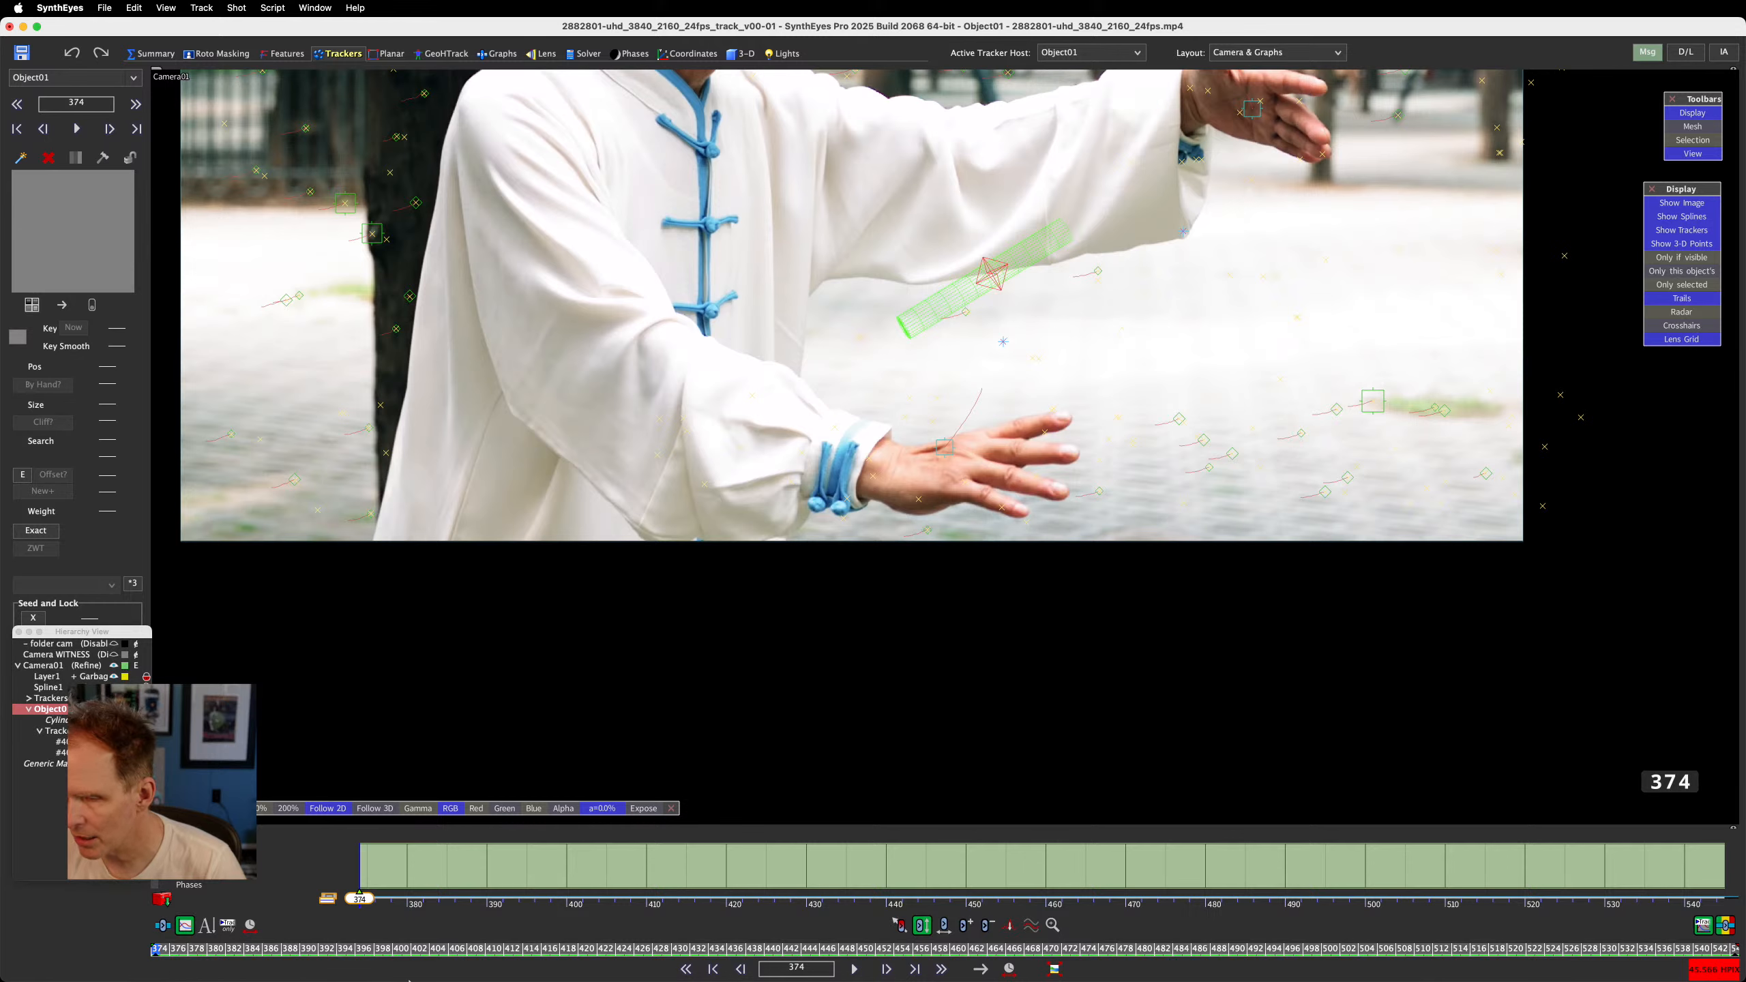
{"action": "left_click_drag", "start_coordinate": [179, 939], "coordinate": [390, 937]}
{"action": "mouse_move", "coordinate": [343, 849]}
{"action": "left_mouse_down"}
{"action": "mouse_move", "coordinate": [157, 852]}
{"action": "mouse_move", "coordinate": [401, 768]}
{"action": "mouse_move", "coordinate": [896, 818]}
{"action": "mouse_move", "coordinate": [1181, 772]}
{"action": "mouse_move", "coordinate": [1492, 780]}
{"action": "mouse_move", "coordinate": [1743, 834]}
{"action": "mouse_move", "coordinate": [365, 839]}
{"action": "left_mouse_up"}
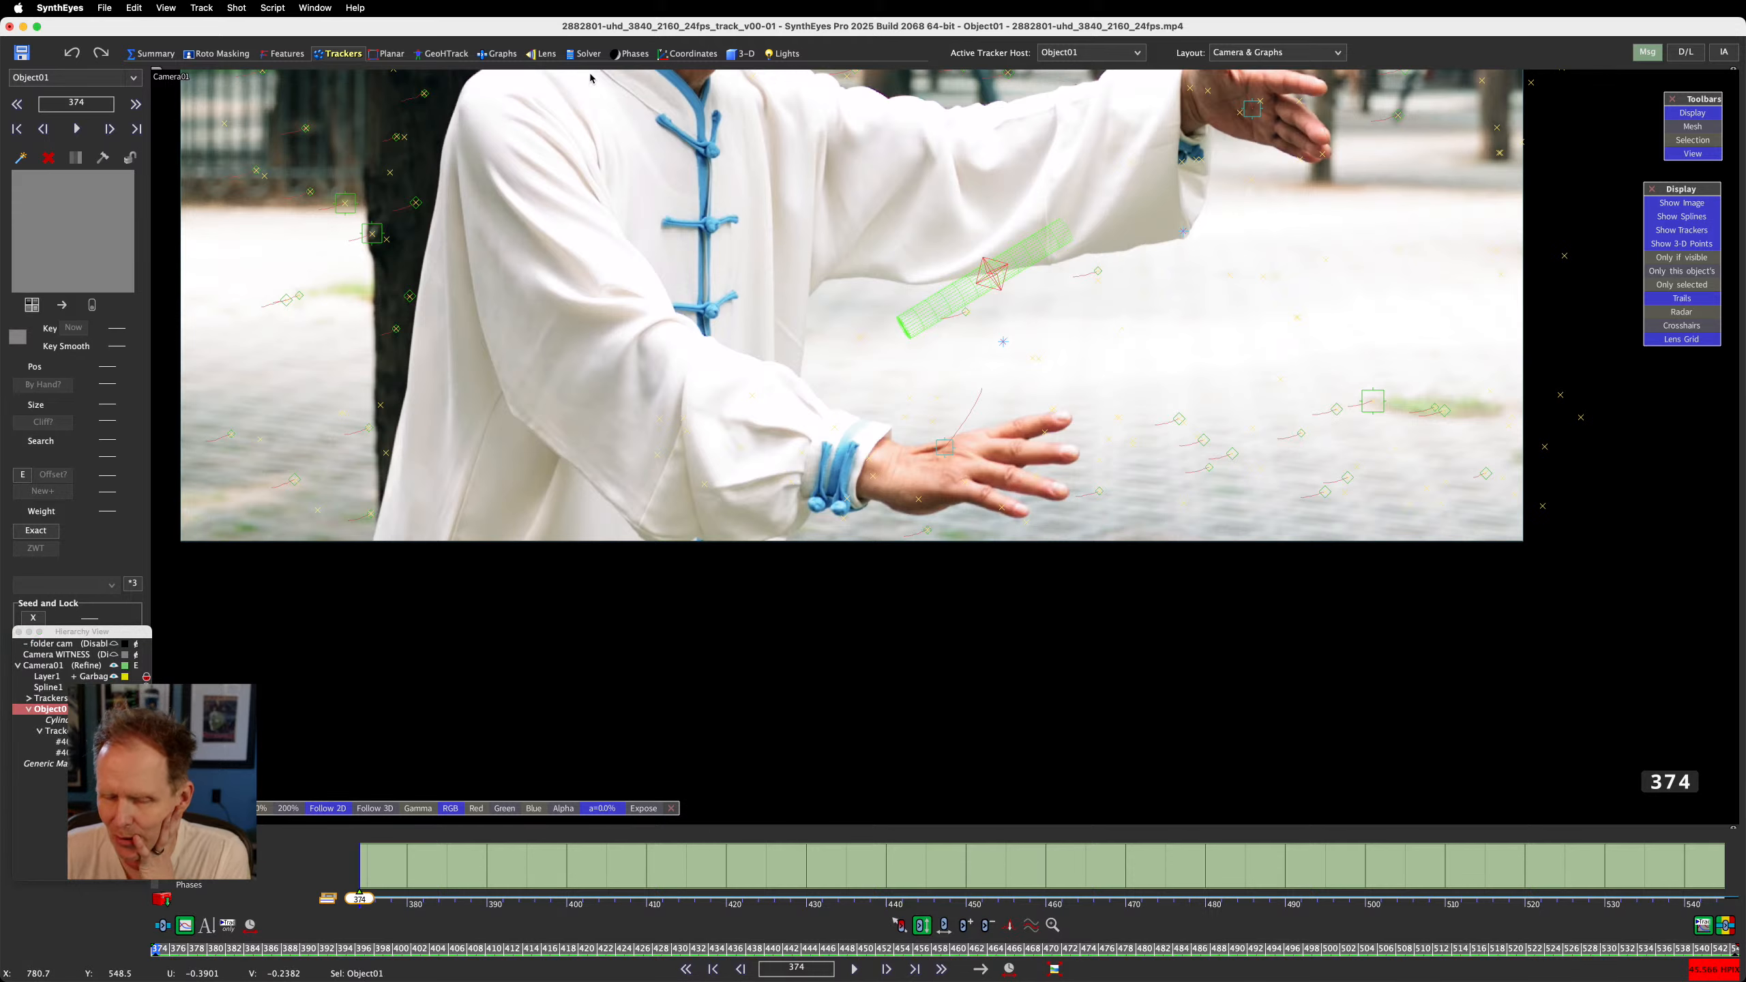
Switch to the 3-D workspace and scrub from frame 374 to frame 501, comparing the hand trackers' positions with the cylinder
{"action": "left_click", "coordinate": [749, 55]}
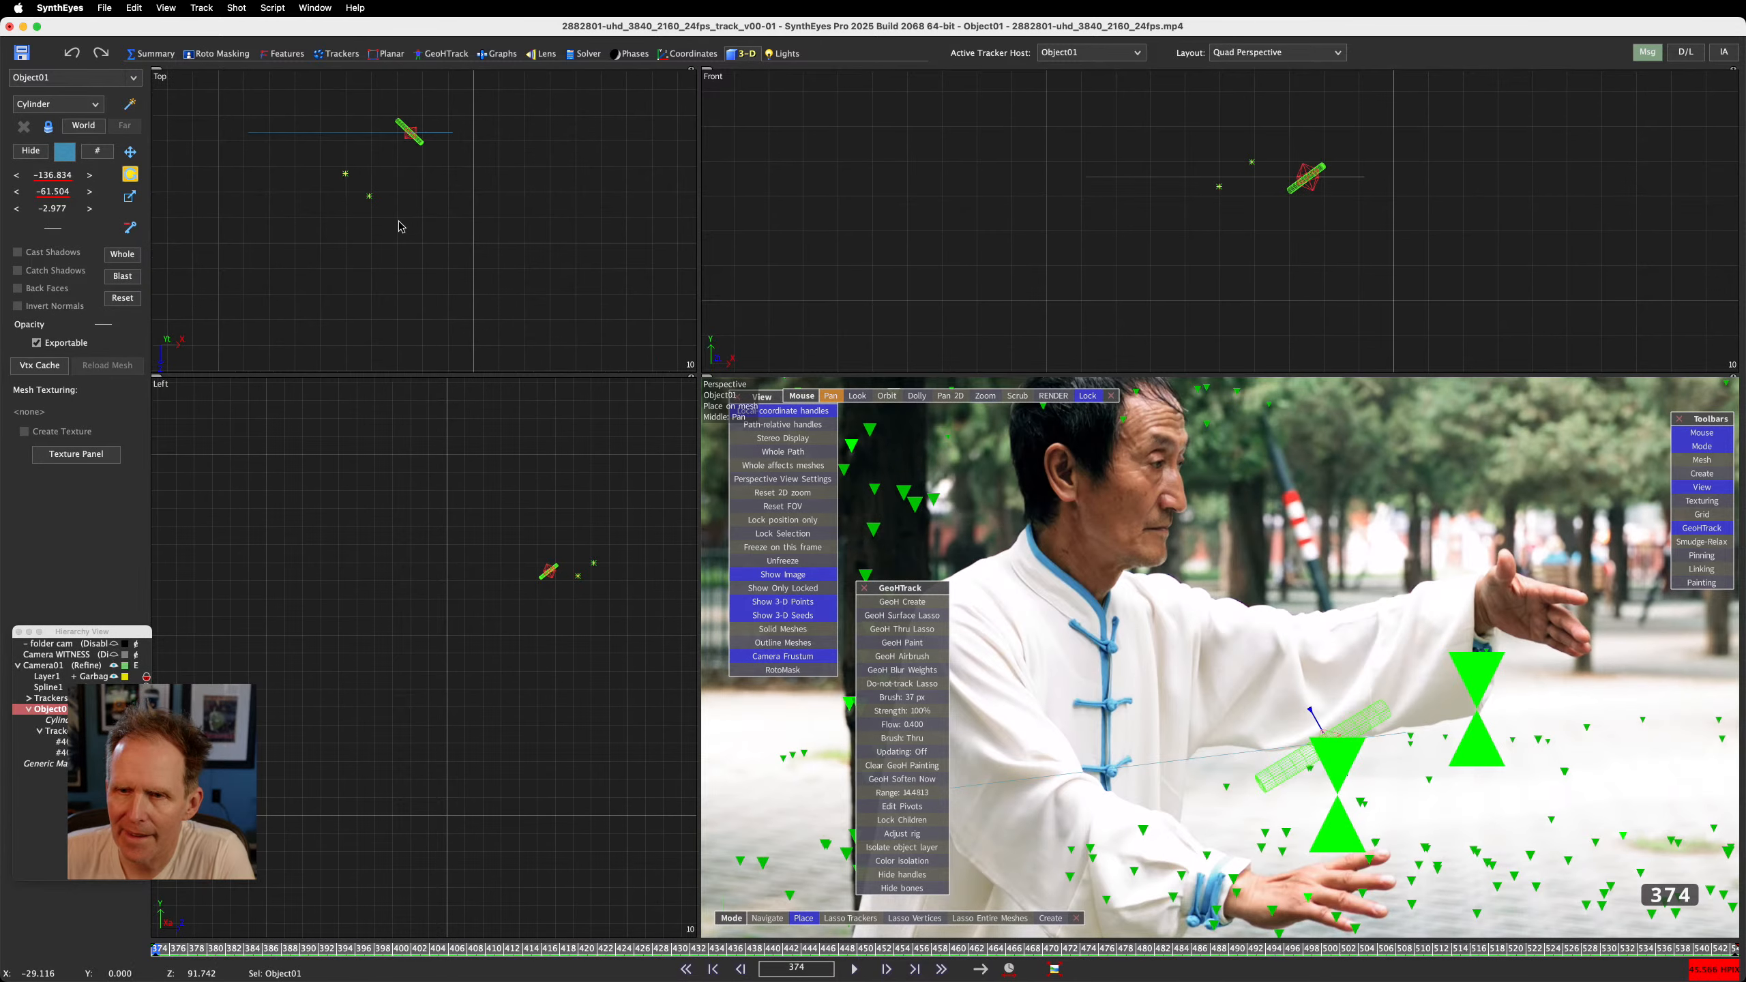
{"action": "scroll", "coordinate": [401, 227], "scroll_direction": "down", "scroll_amount": 2}
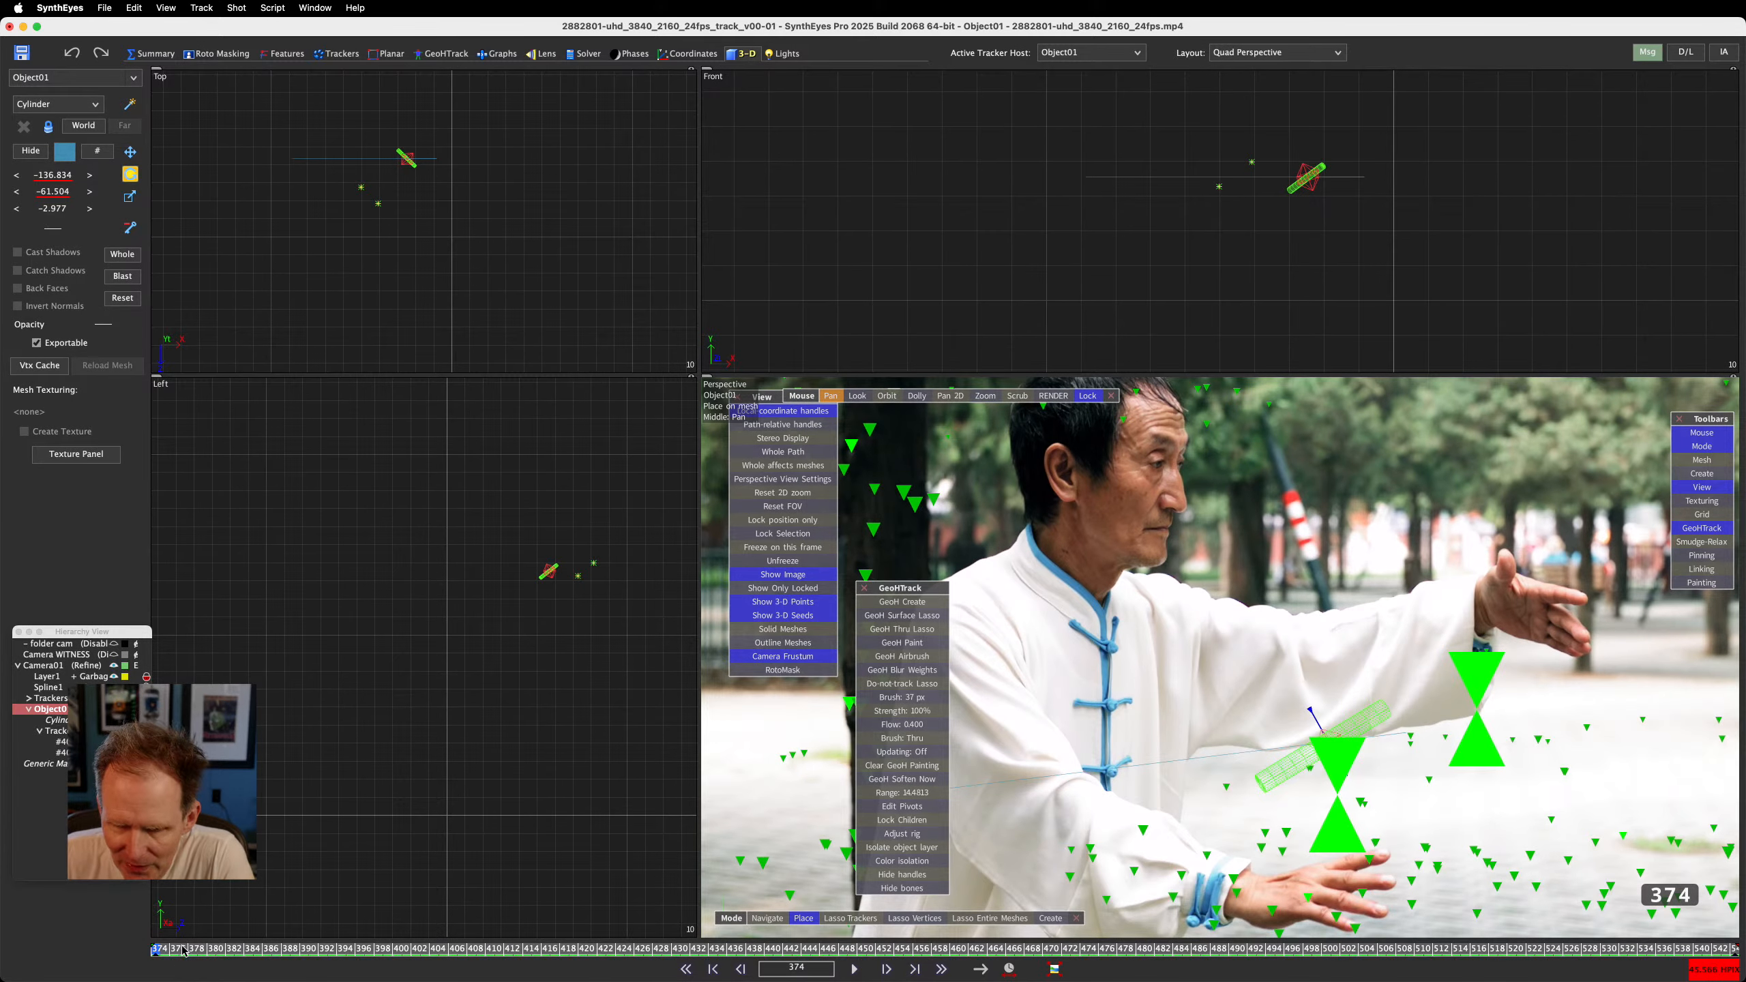
{"action": "left_click_drag", "start_coordinate": [182, 951], "coordinate": [1336, 951]}
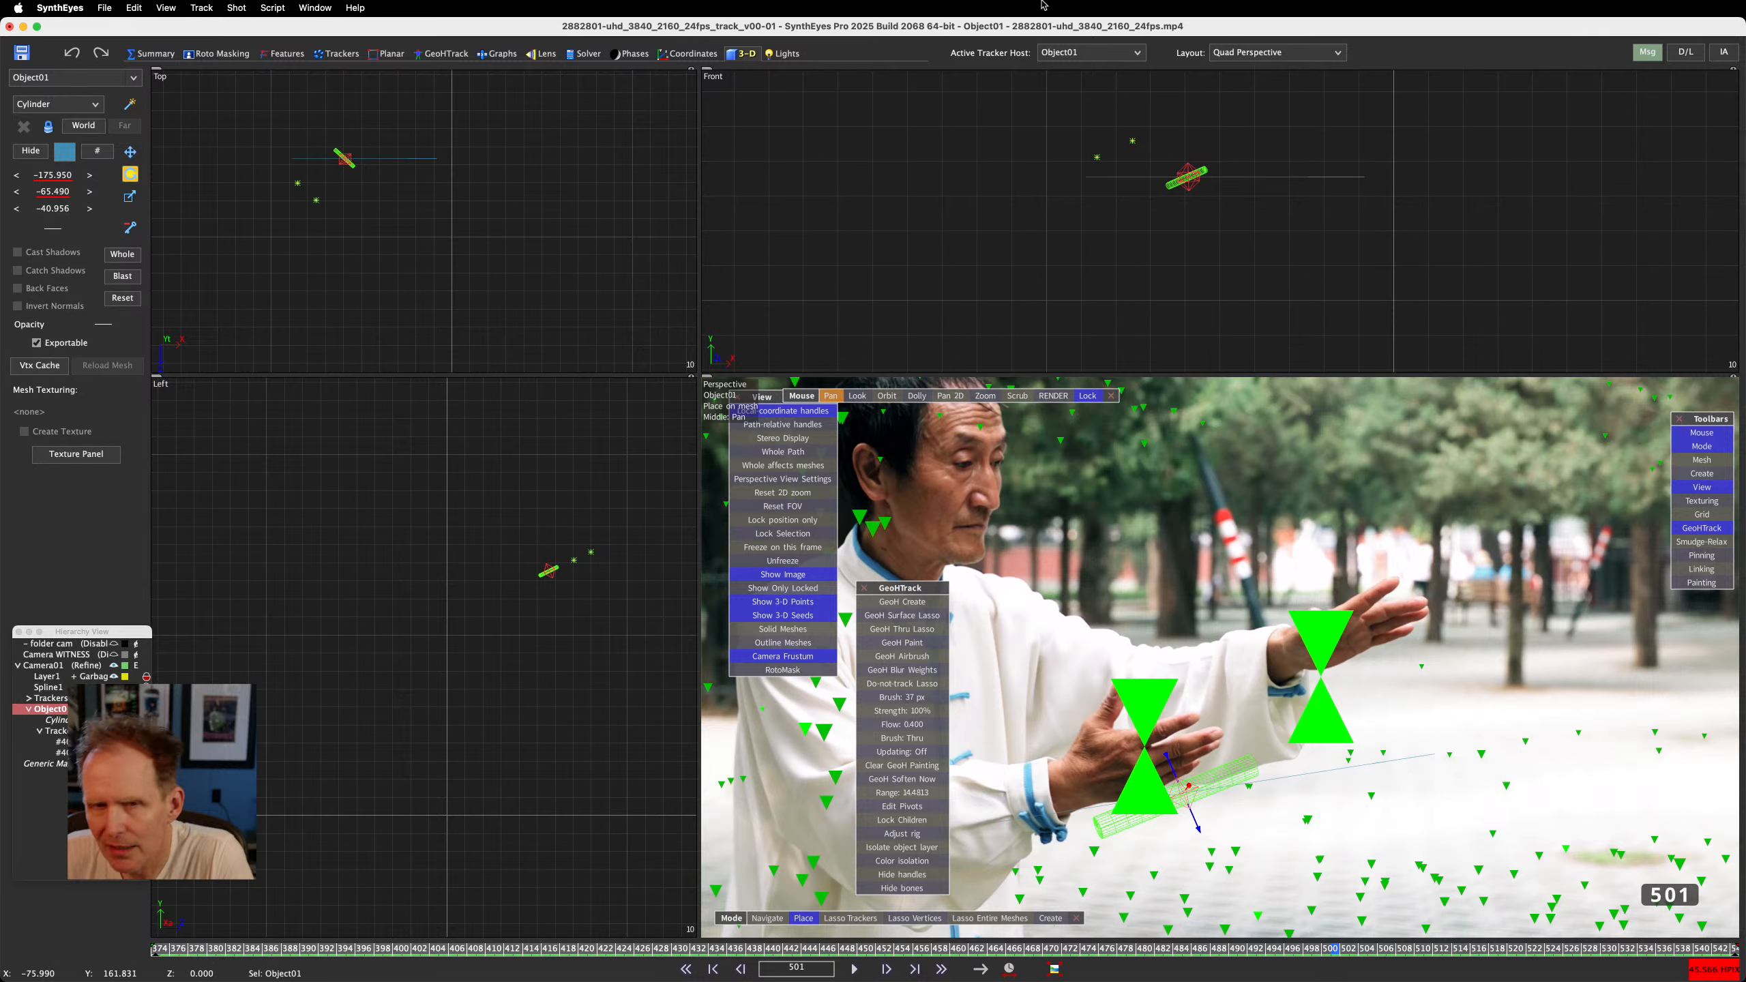
Reduce the scene's perspective Tracker Size to 1.250 in the Scene Settings
{"action": "left_click", "coordinate": [134, 8]}
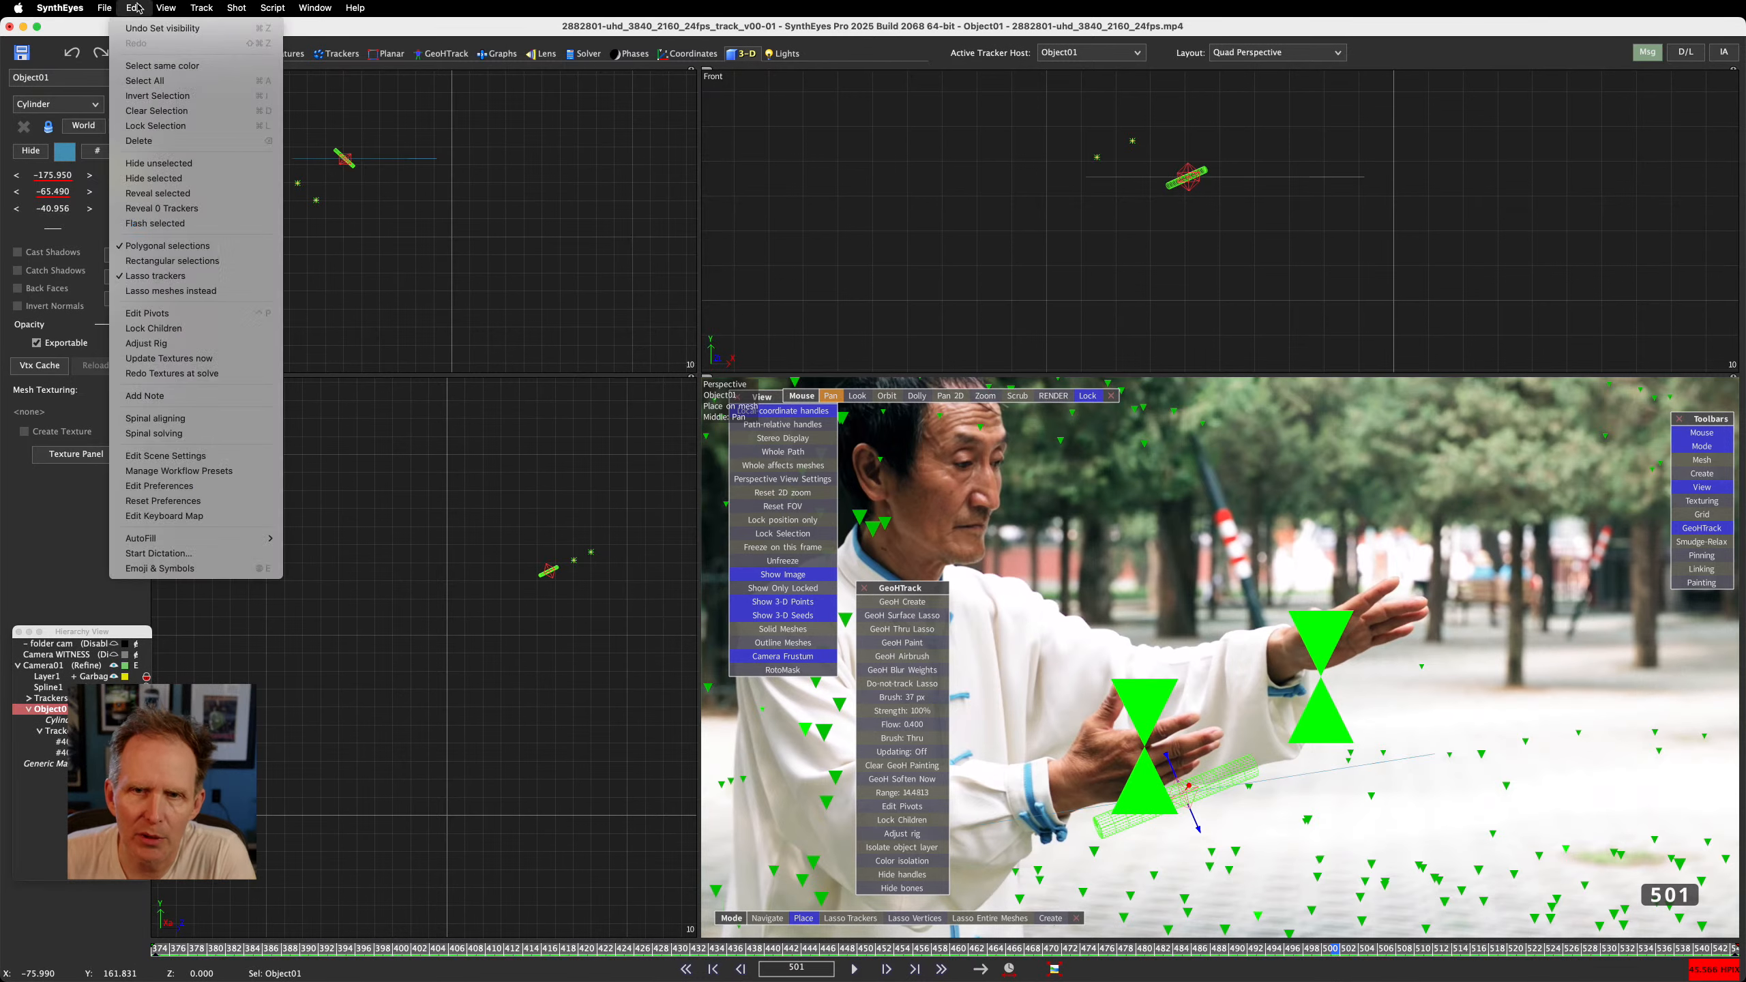
{"action": "left_click", "coordinate": [148, 456]}
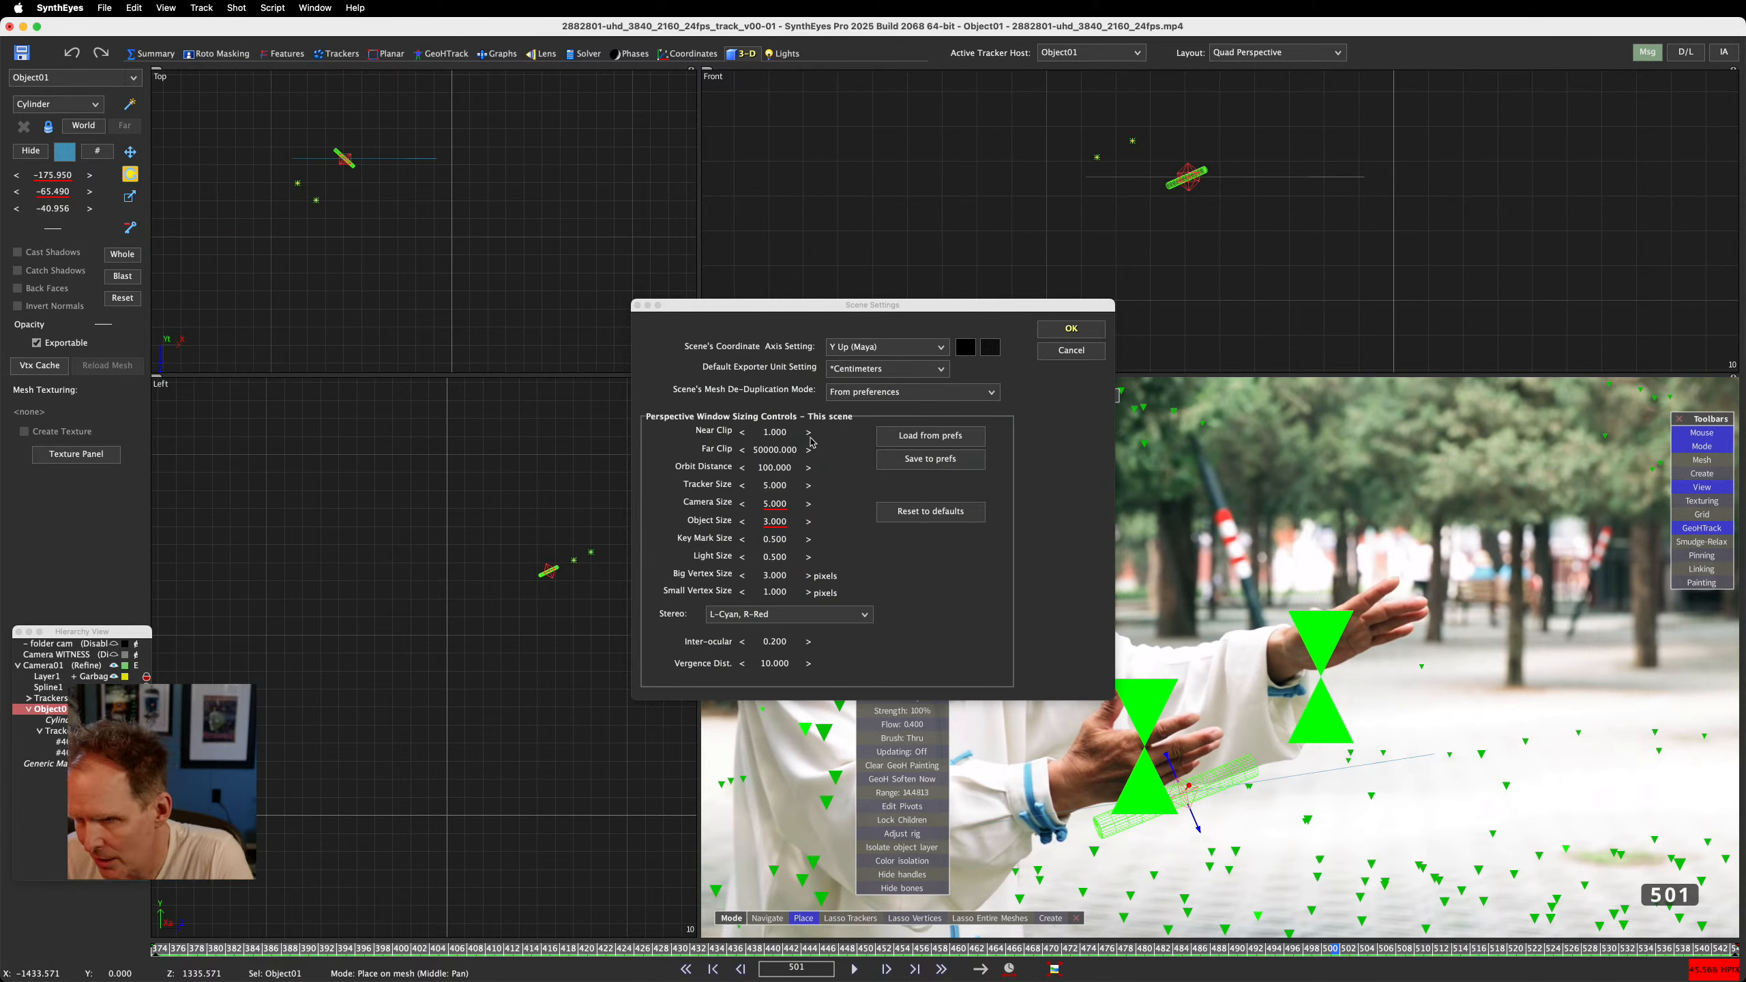
{"action": "left_click", "coordinate": [778, 489]}
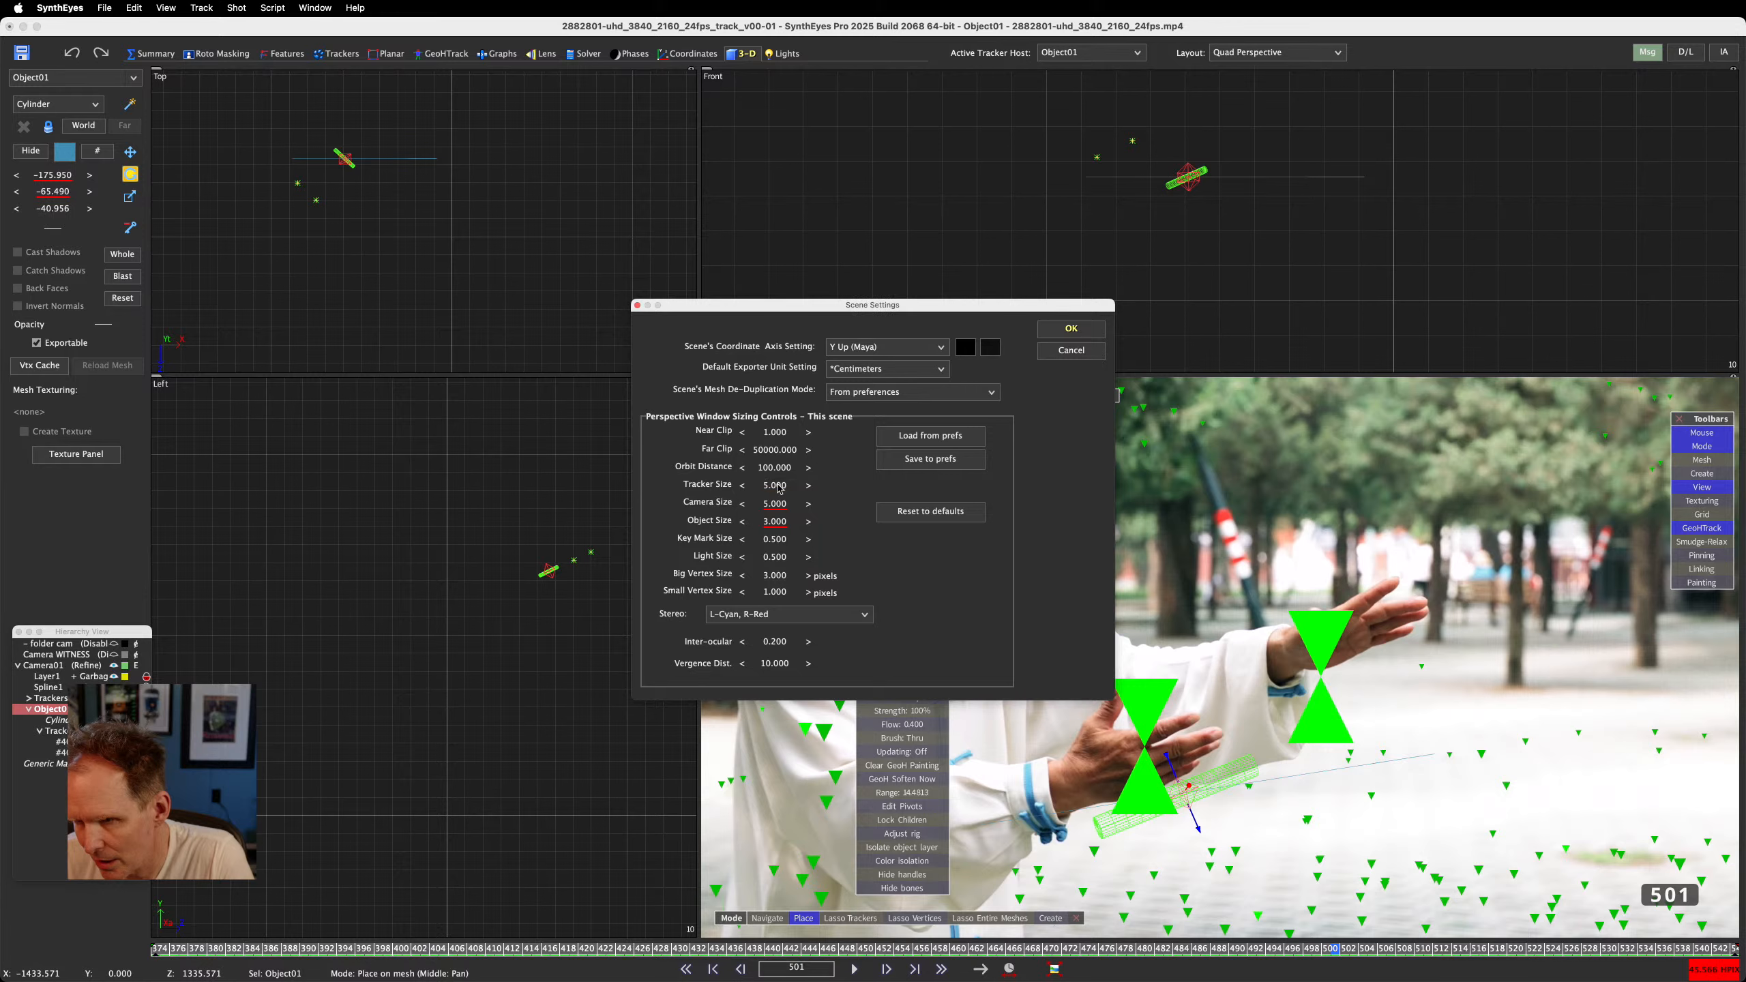
{"action": "left_click_drag", "start_coordinate": [778, 489], "coordinate": [694, 489]}
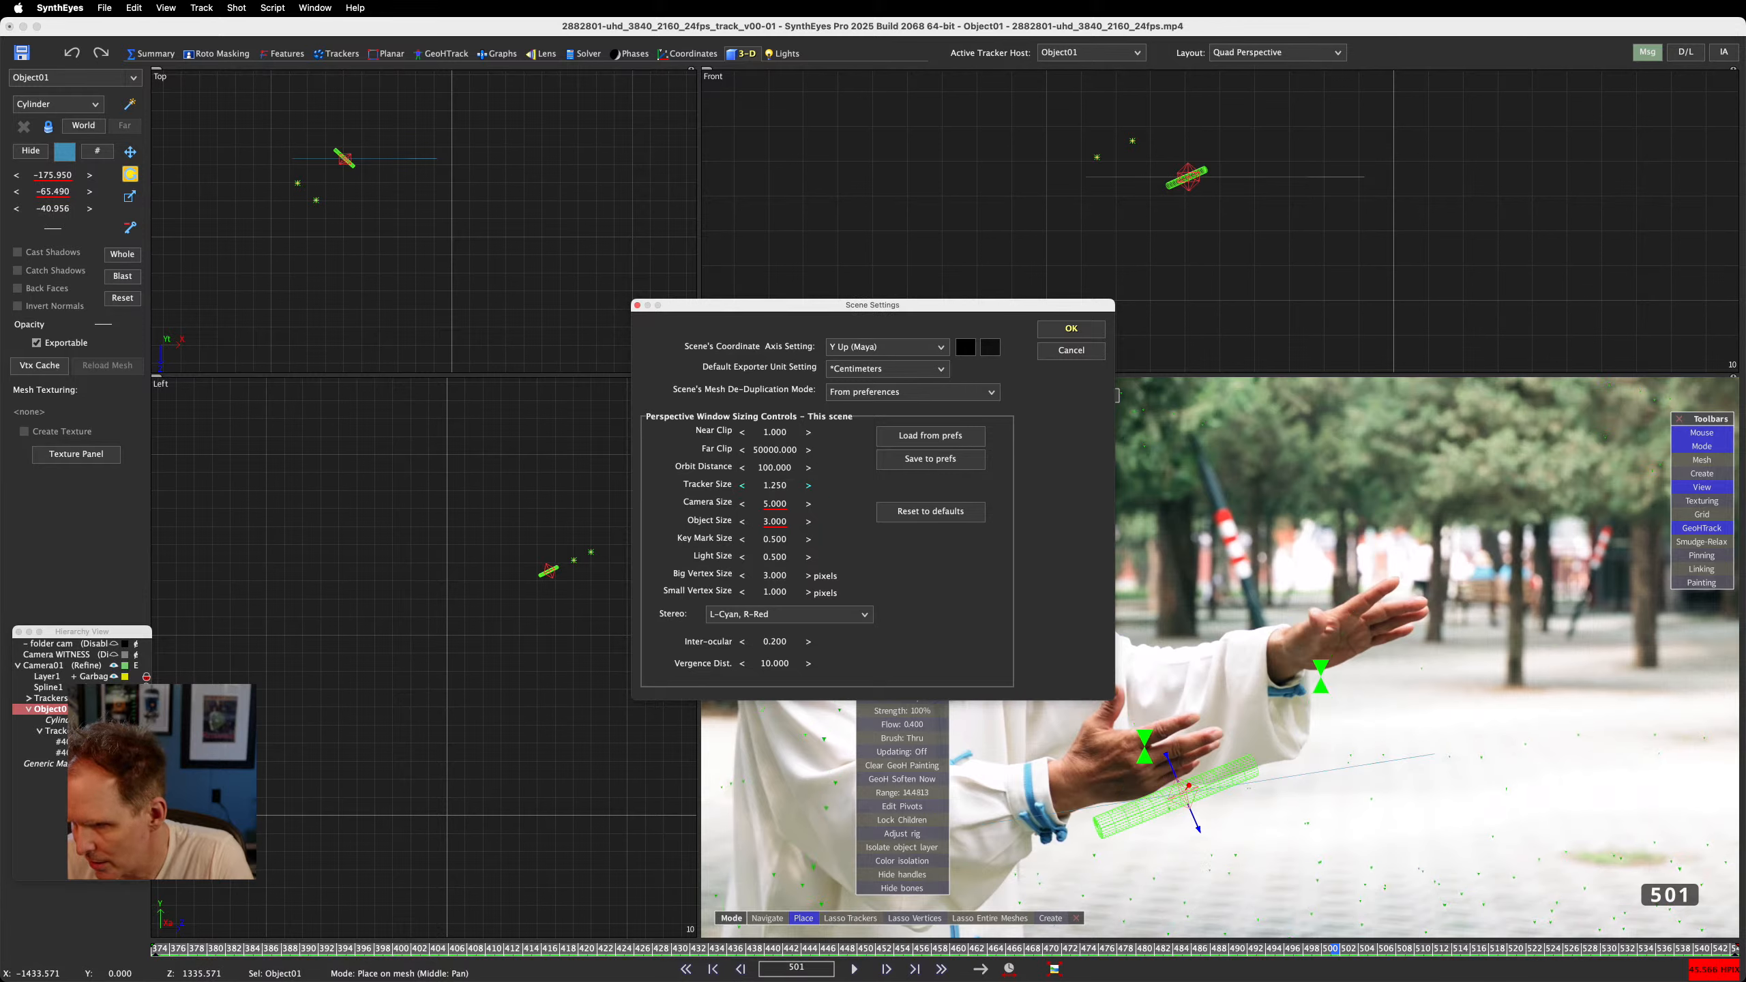
{"action": "left_click", "coordinate": [1071, 328]}
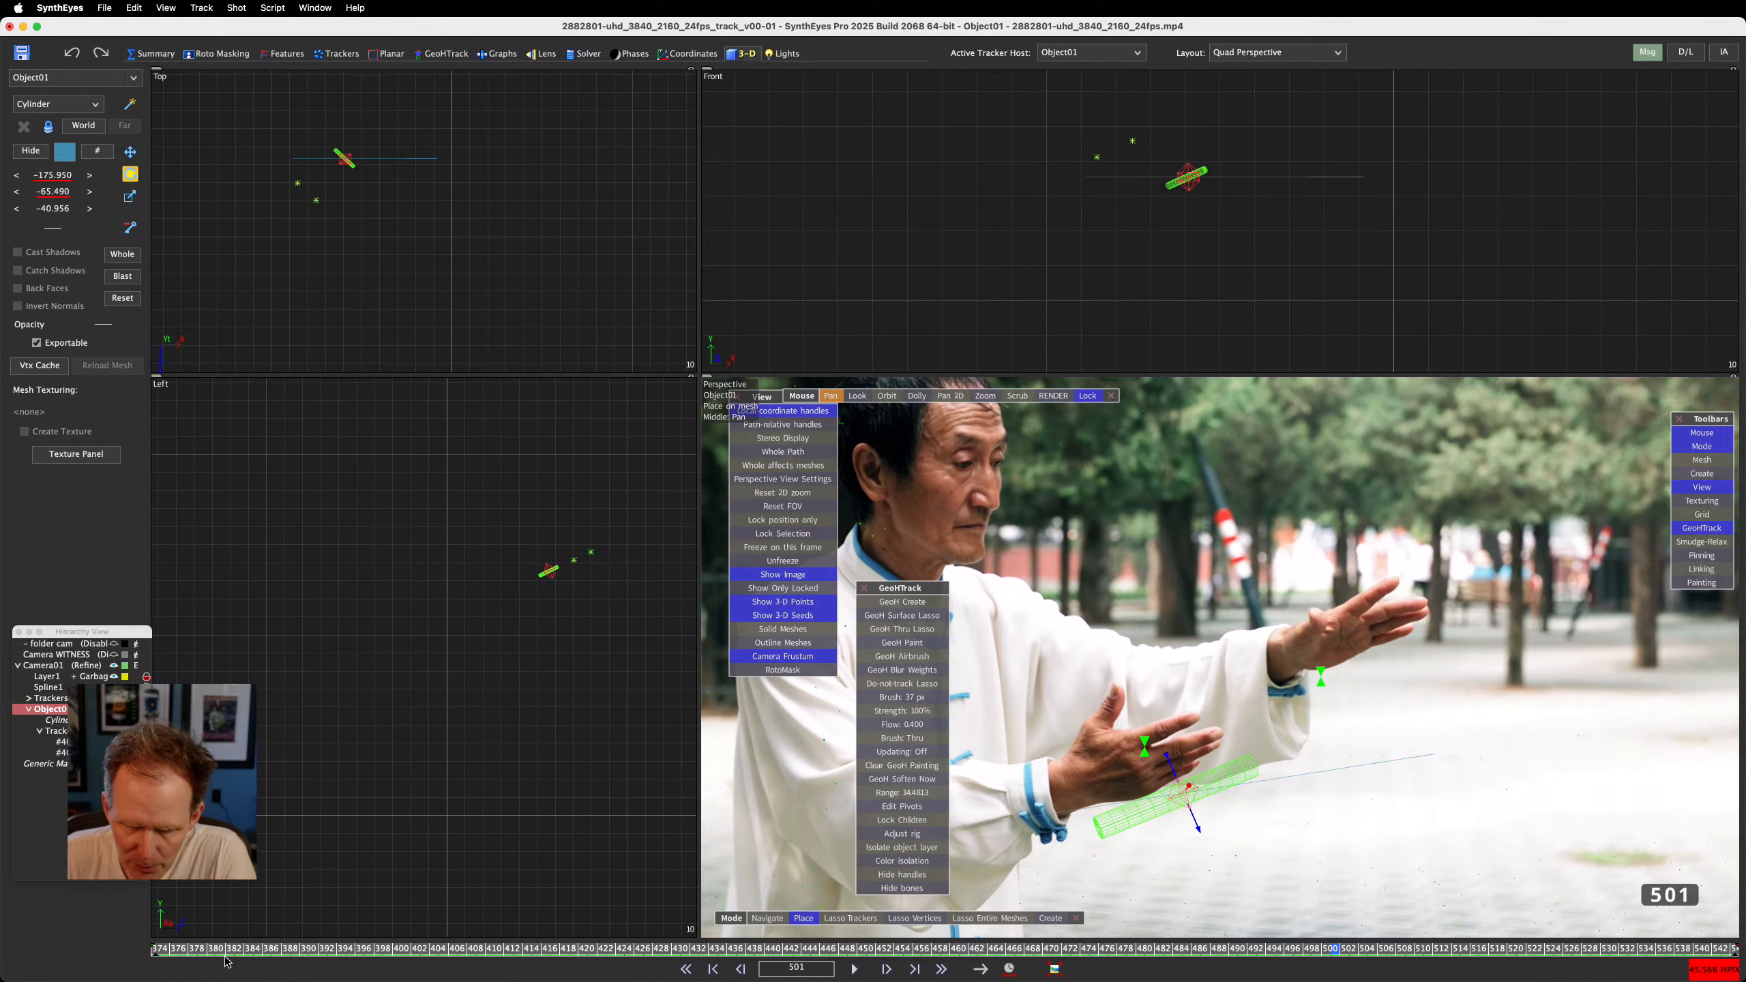
Unlock Object01's Y and Z joints at frame 374, play the tracking through to frame 544, and return to frame 374
{"action": "mouse_move", "coordinate": [261, 950]}
{"action": "left_mouse_down"}
{"action": "mouse_move", "coordinate": [1740, 949]}
{"action": "mouse_move", "coordinate": [160, 965]}
{"action": "left_mouse_up"}
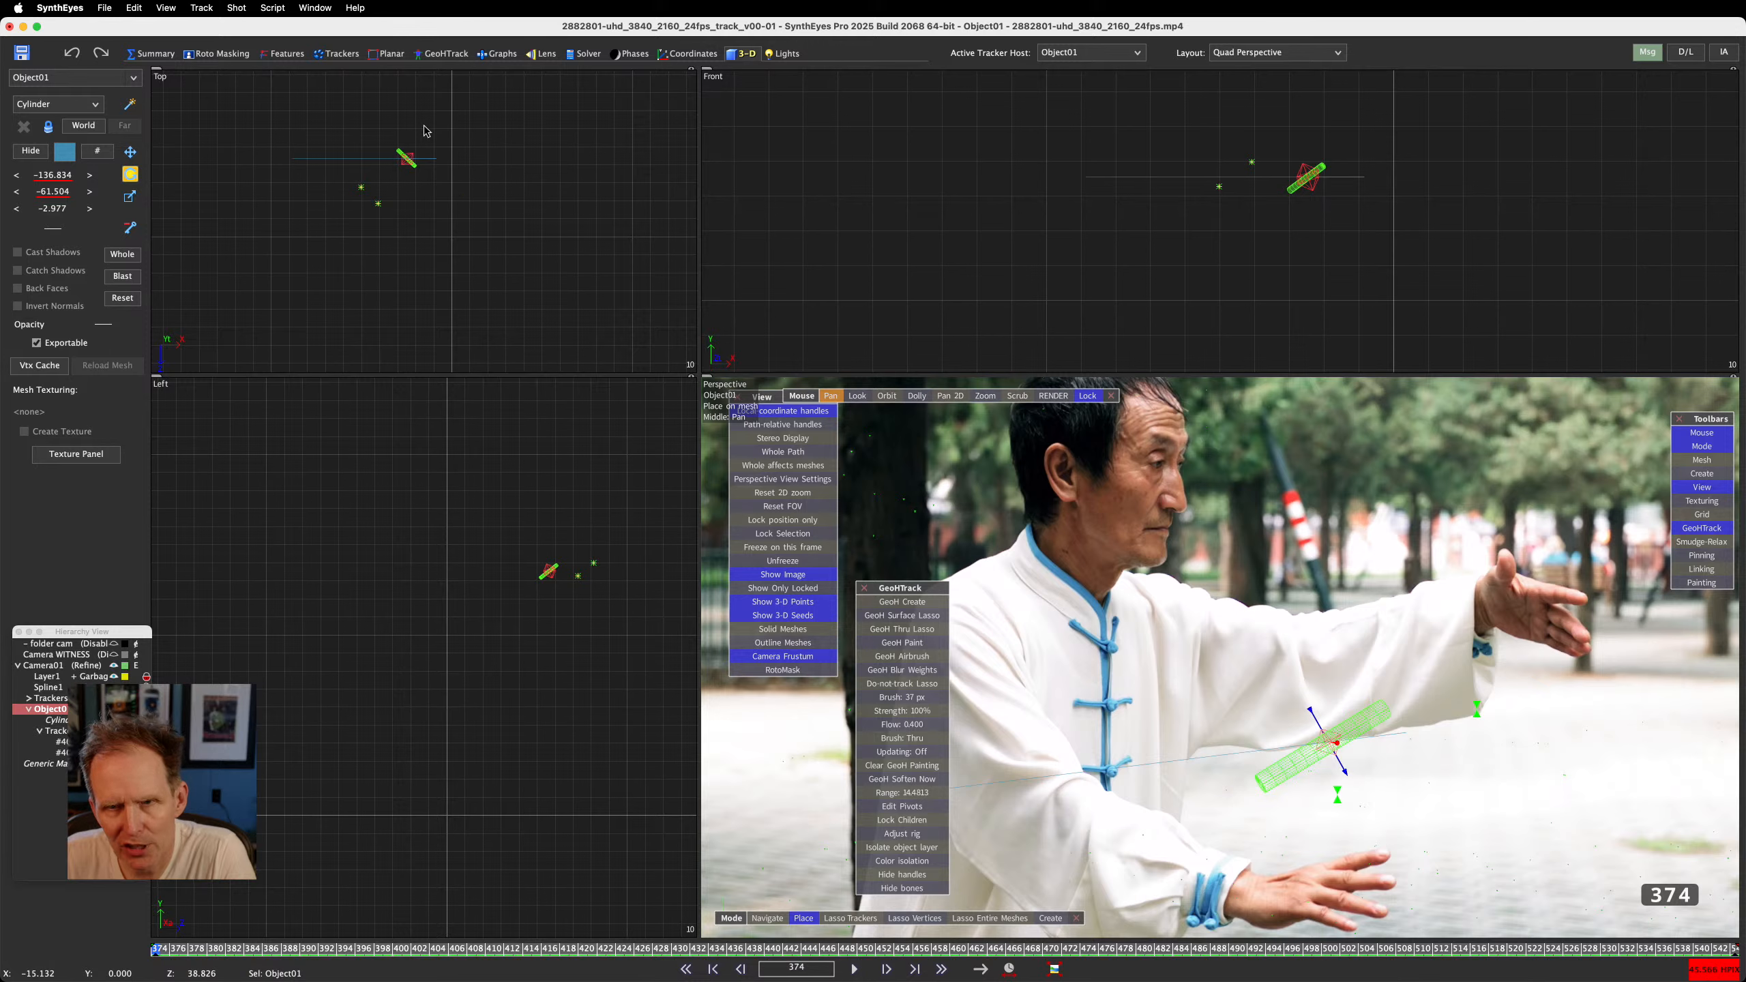
{"action": "left_click", "coordinate": [445, 54]}
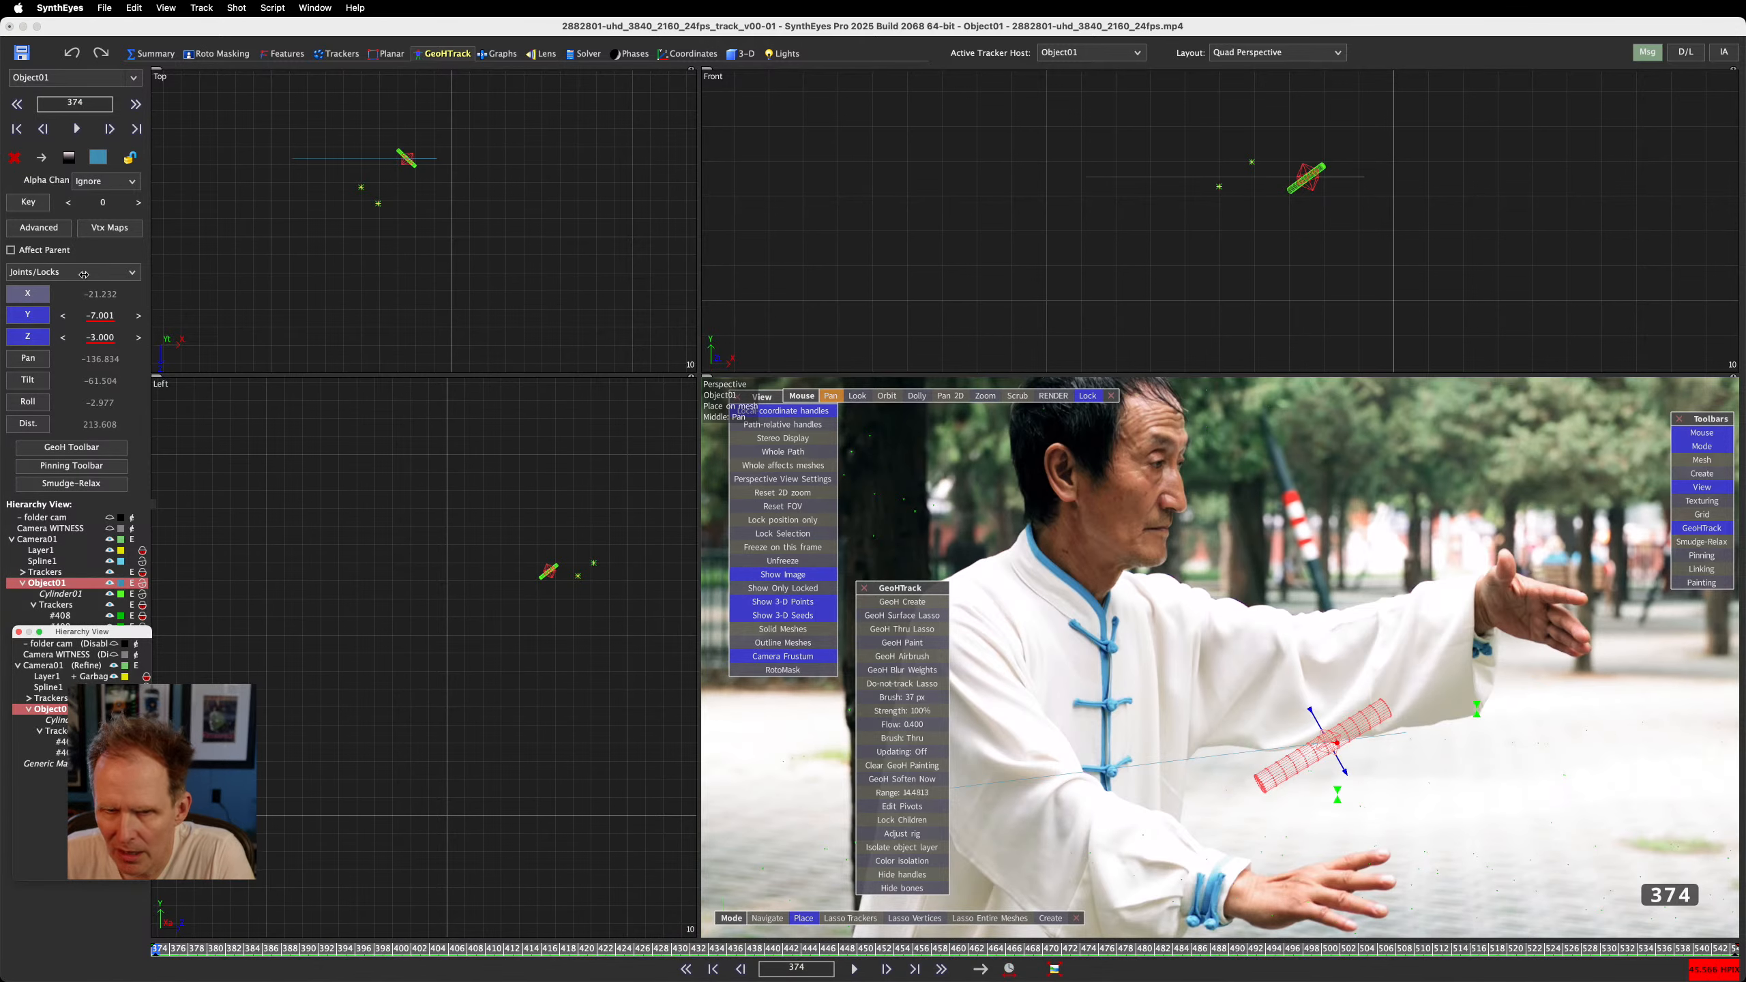
{"action": "left_click", "coordinate": [28, 316]}
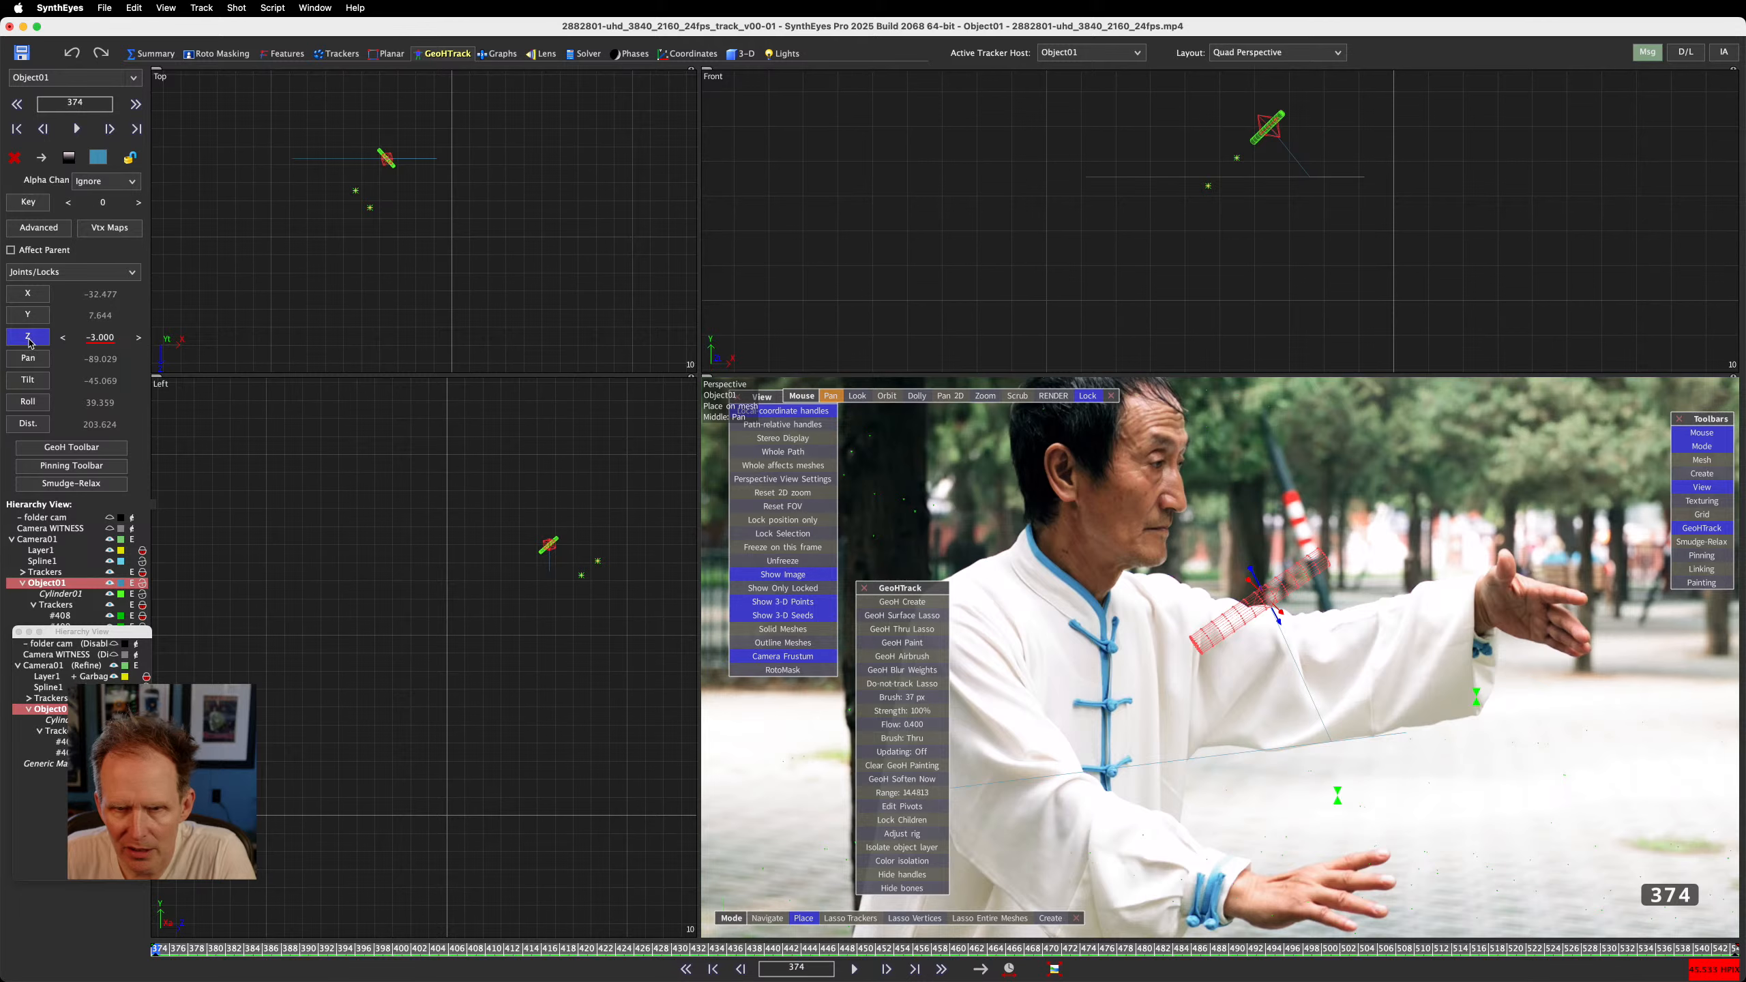
{"action": "left_click", "coordinate": [28, 337]}
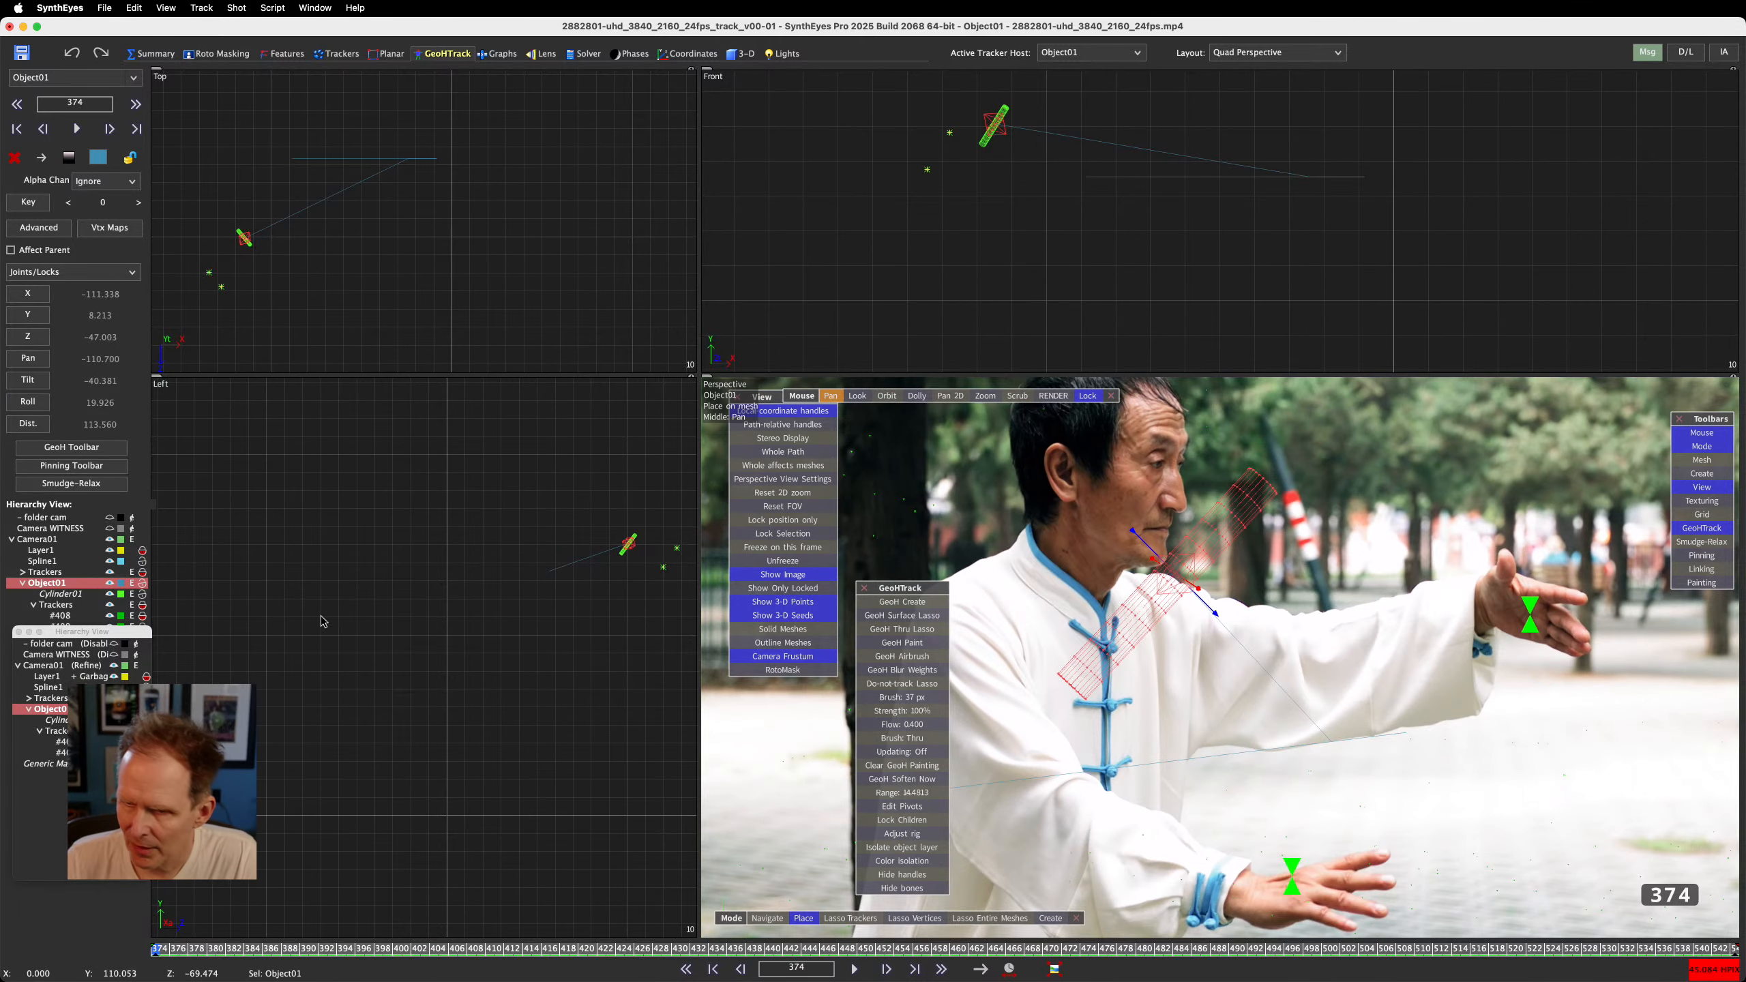
{"action": "key", "text": "space"}
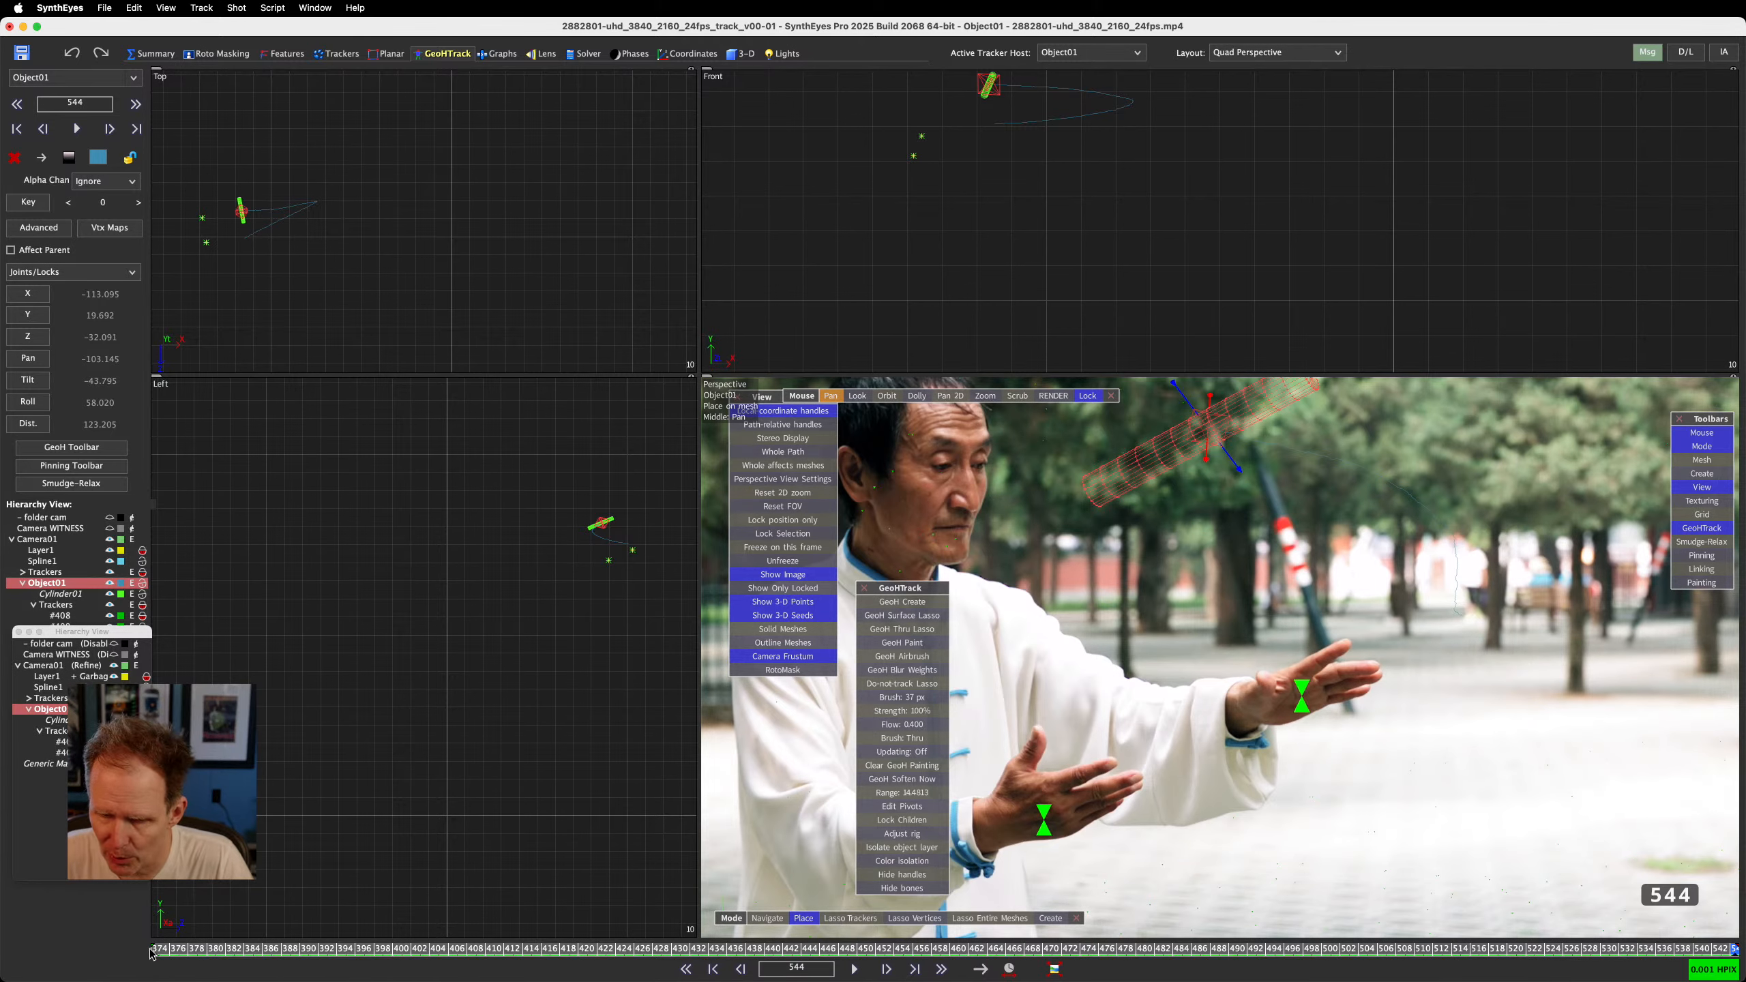
{"action": "left_click_drag", "start_coordinate": [152, 953], "coordinate": [22, 928]}
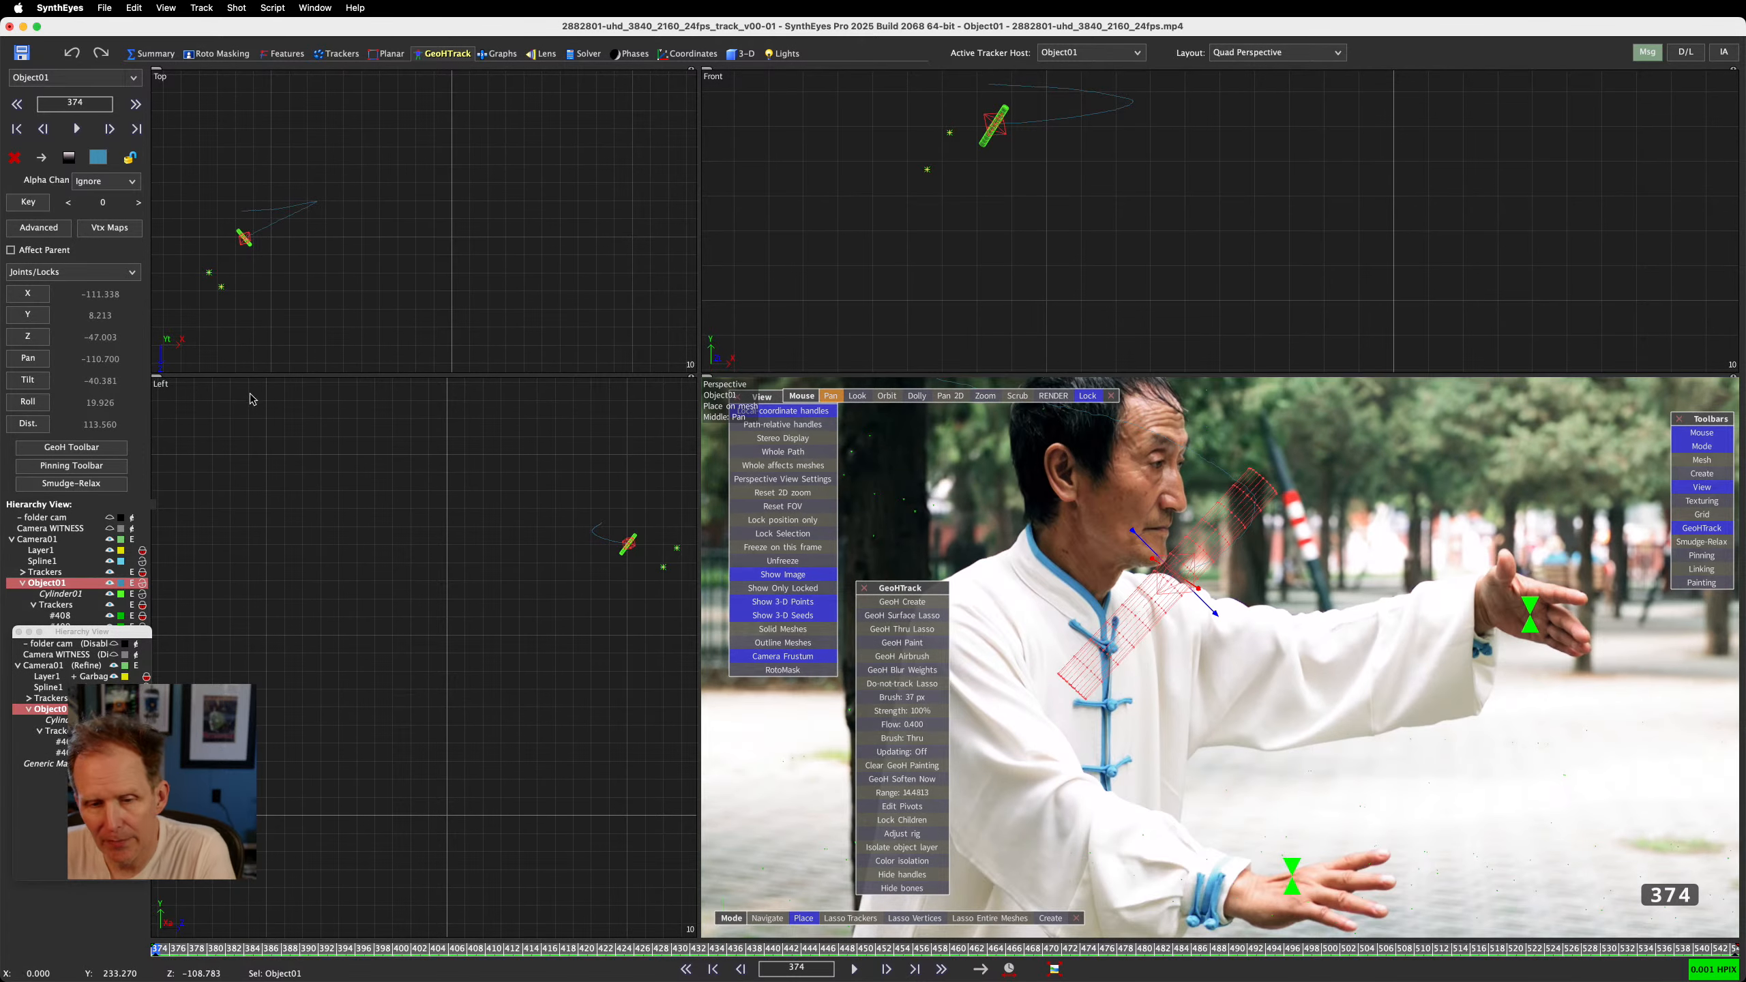
Move tracker #409 from Object01 to the folder cam in the hierarchy and reselect Object01
{"action": "left_click", "coordinate": [101, 660]}
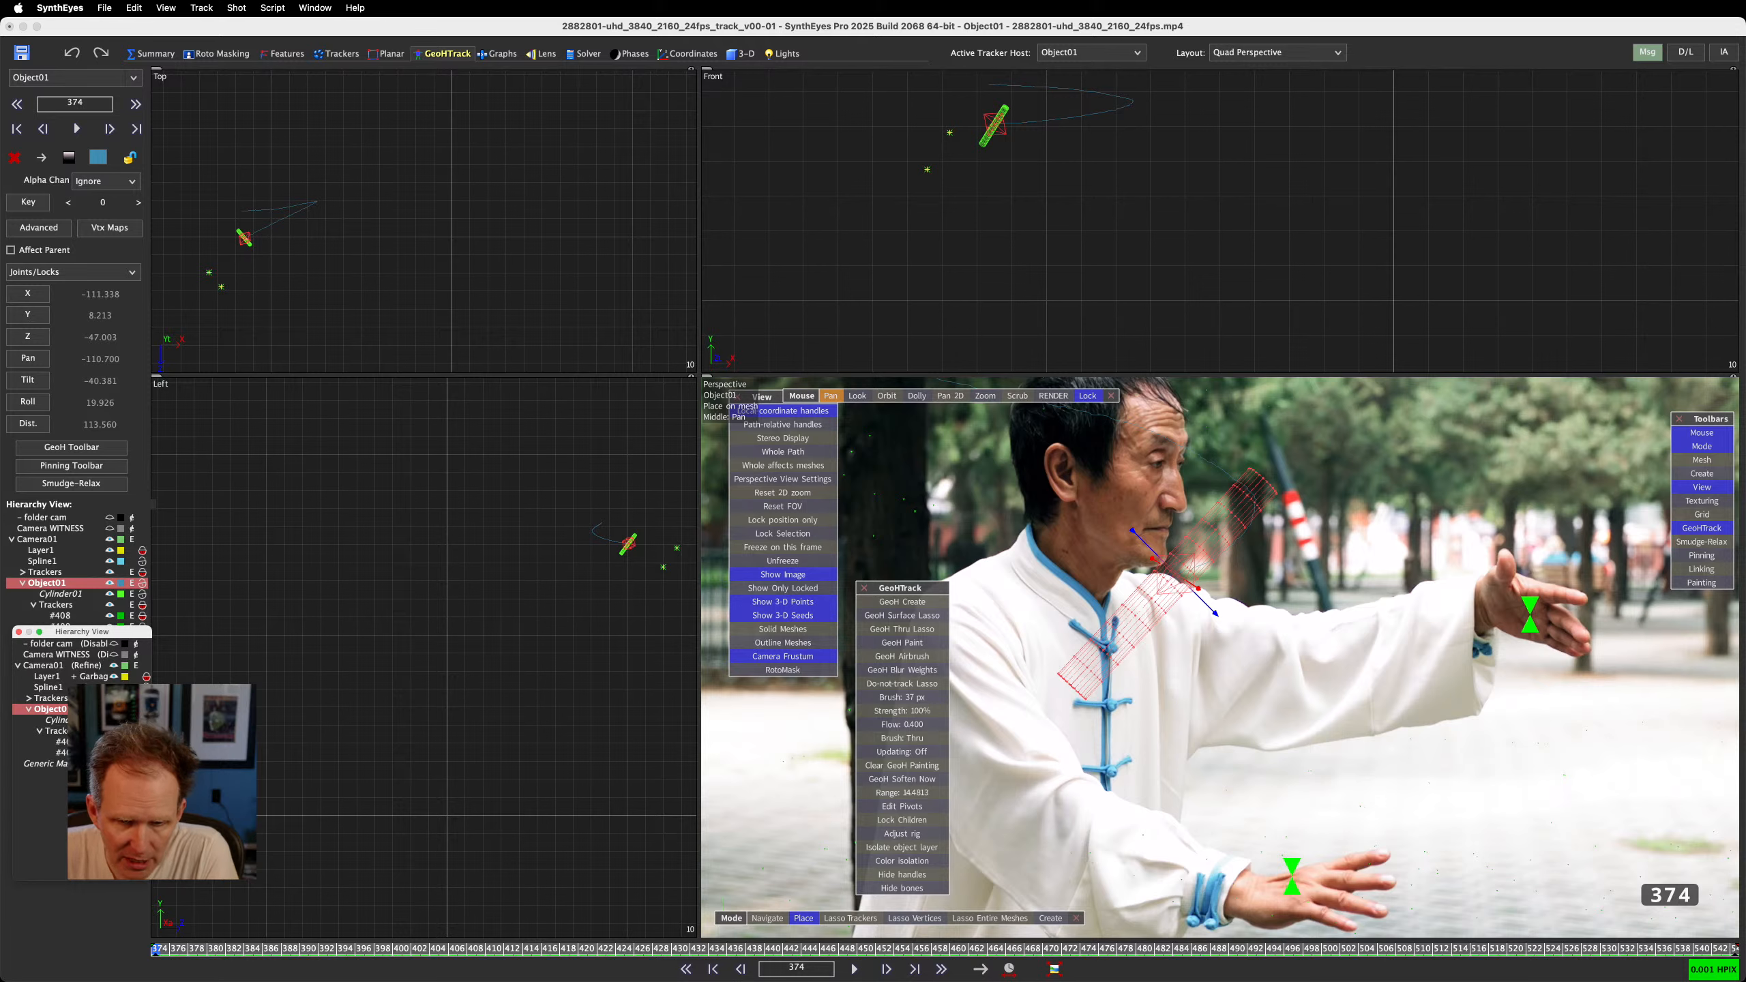
{"action": "left_click", "coordinate": [60, 752]}
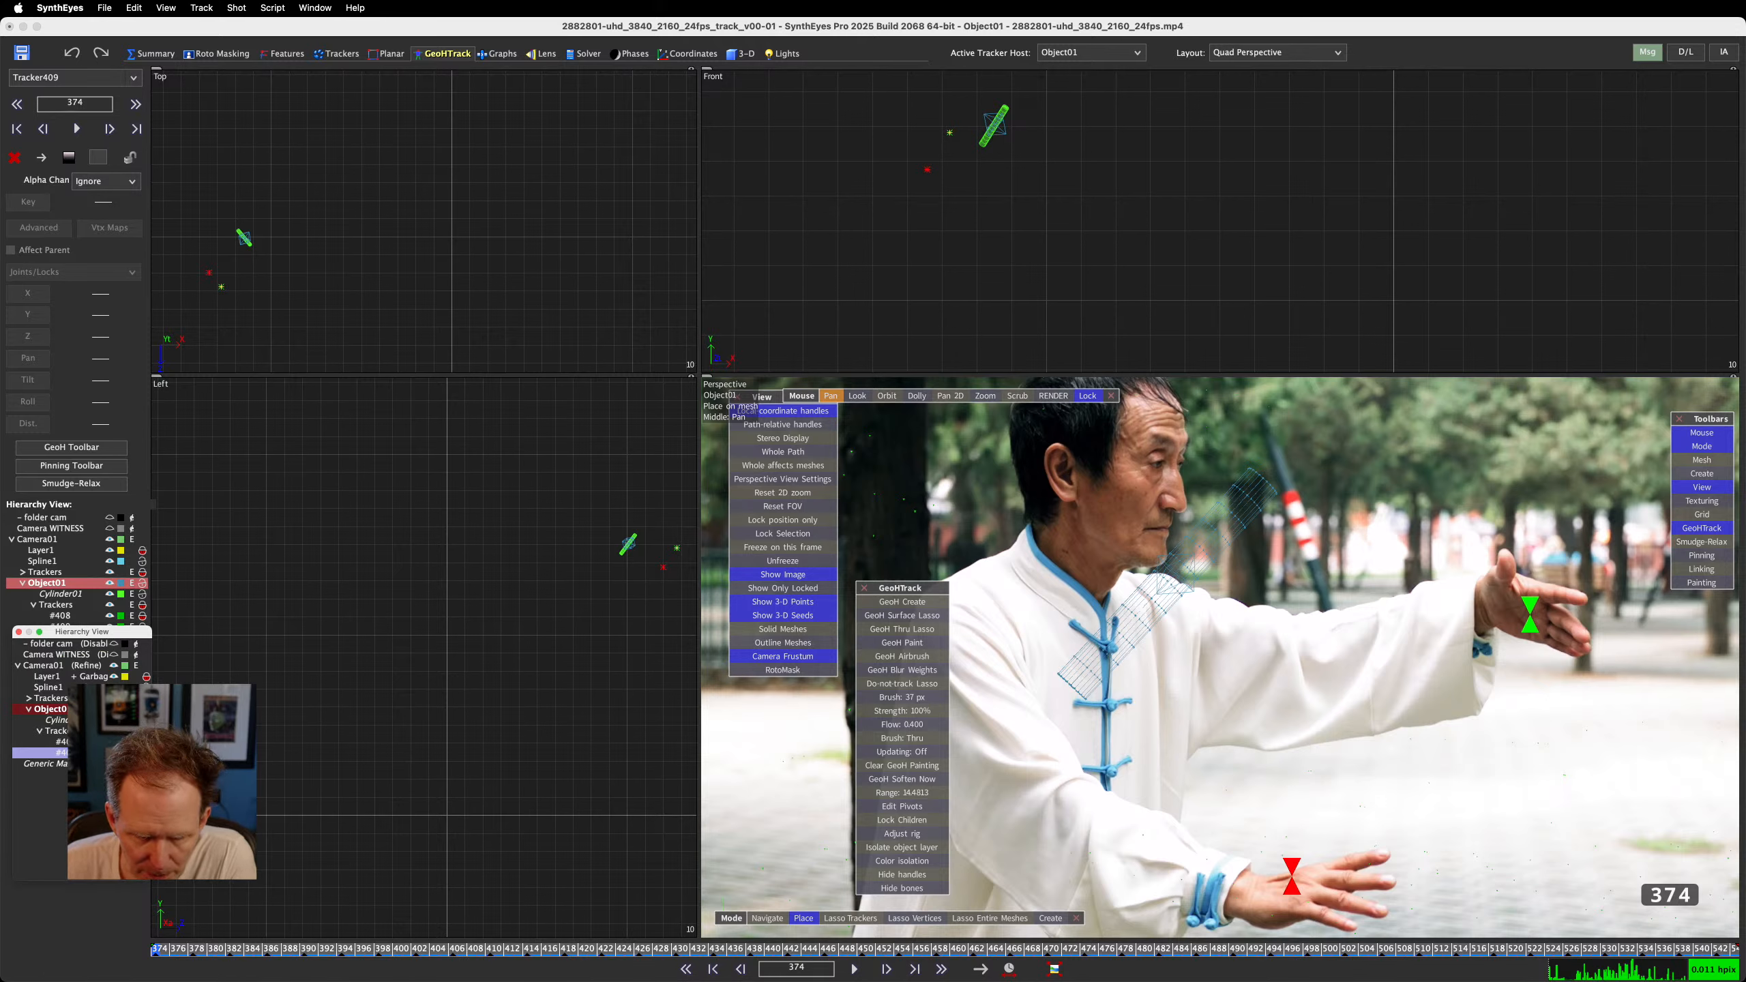
{"action": "left_click_drag", "start_coordinate": [77, 753], "coordinate": [80, 646]}
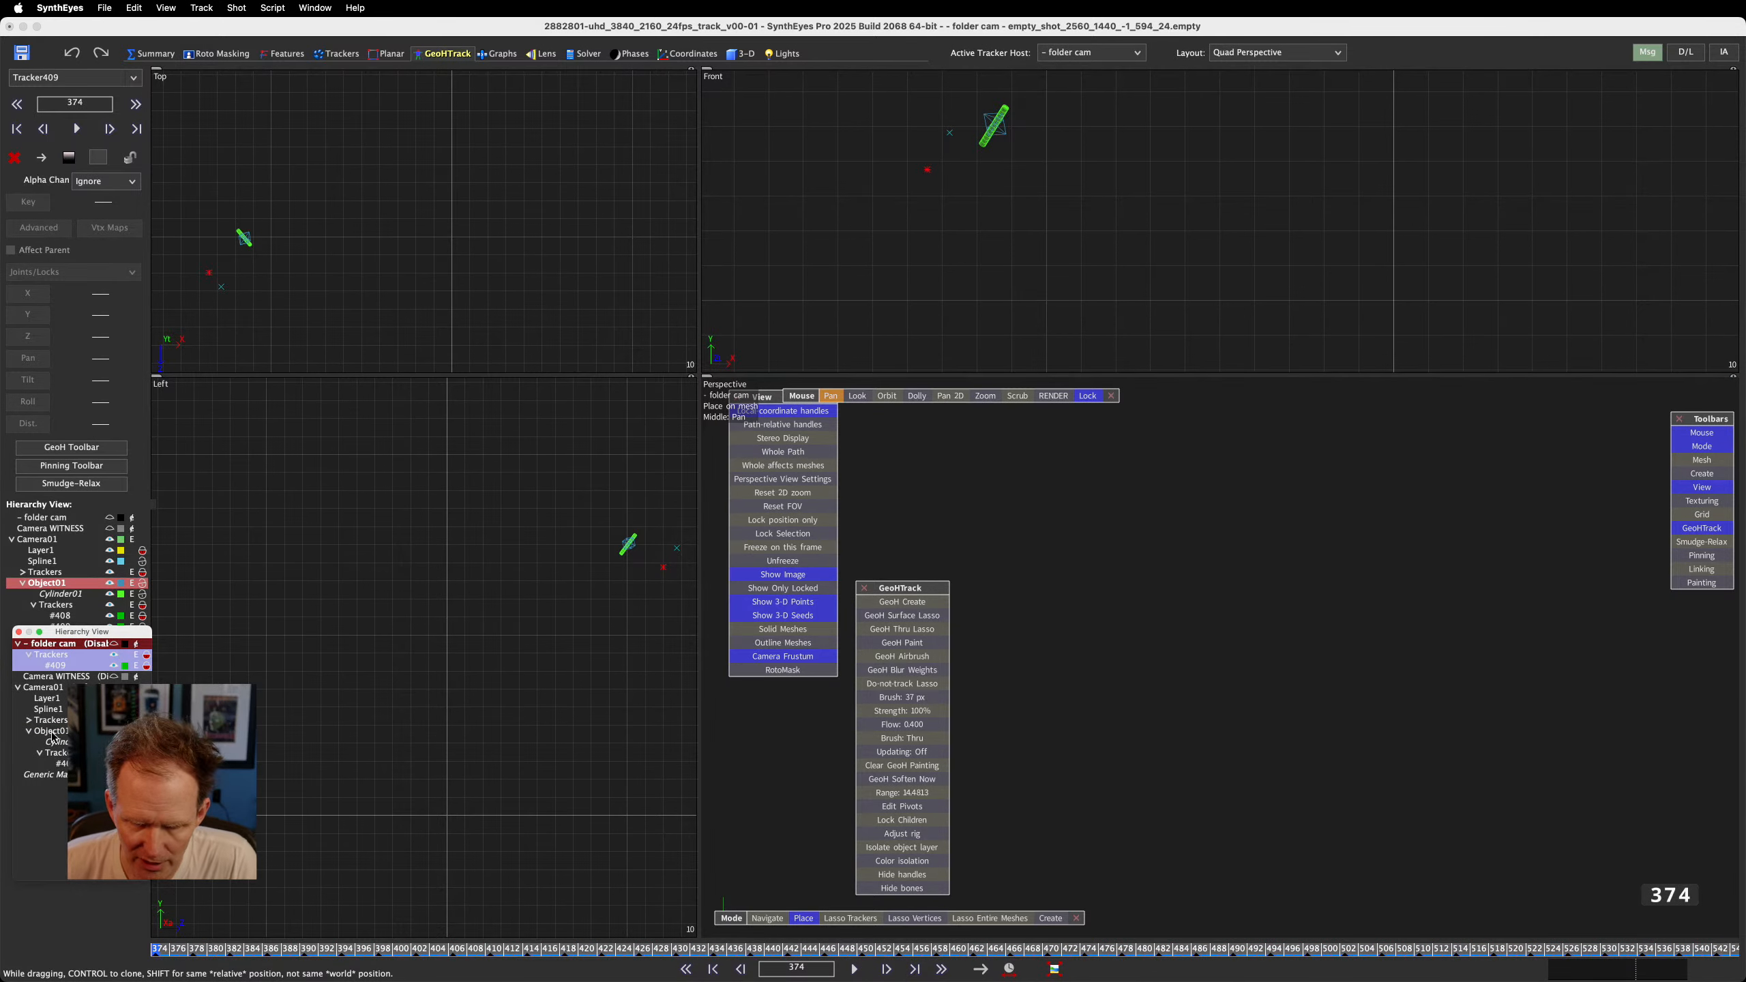
{"action": "left_click", "coordinate": [43, 685]}
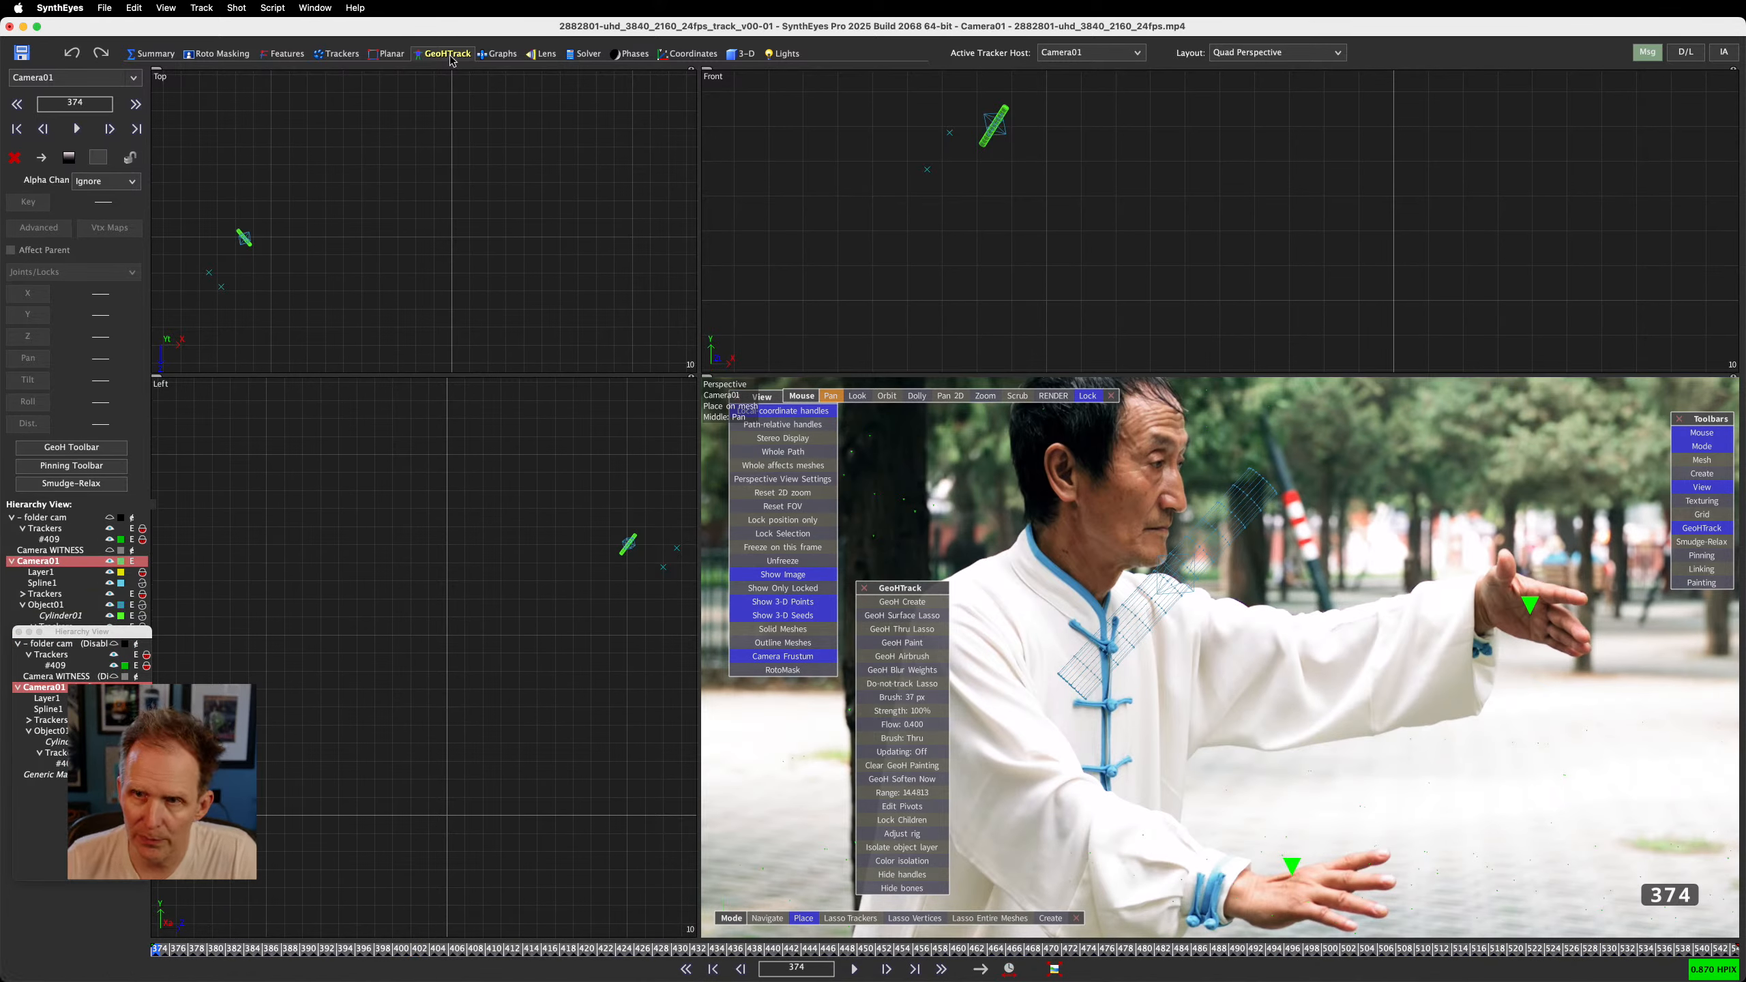
{"action": "left_click_drag", "start_coordinate": [72, 633], "coordinate": [64, 684]}
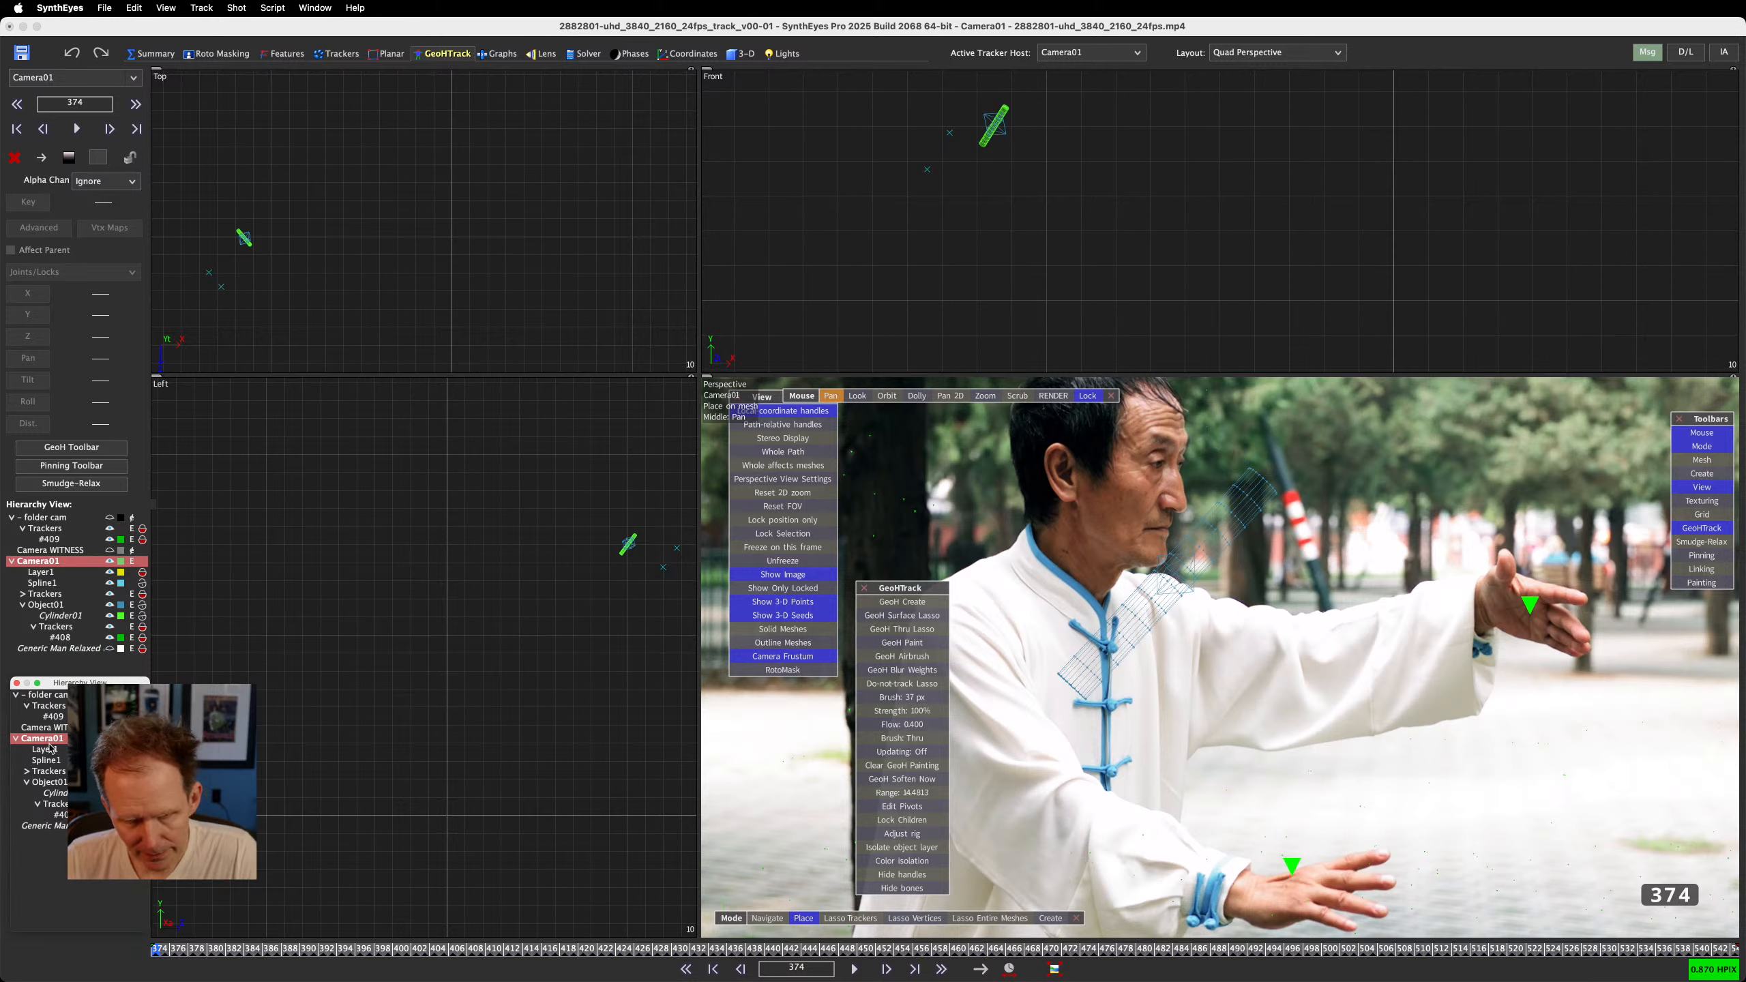
{"action": "left_click", "coordinate": [55, 782]}
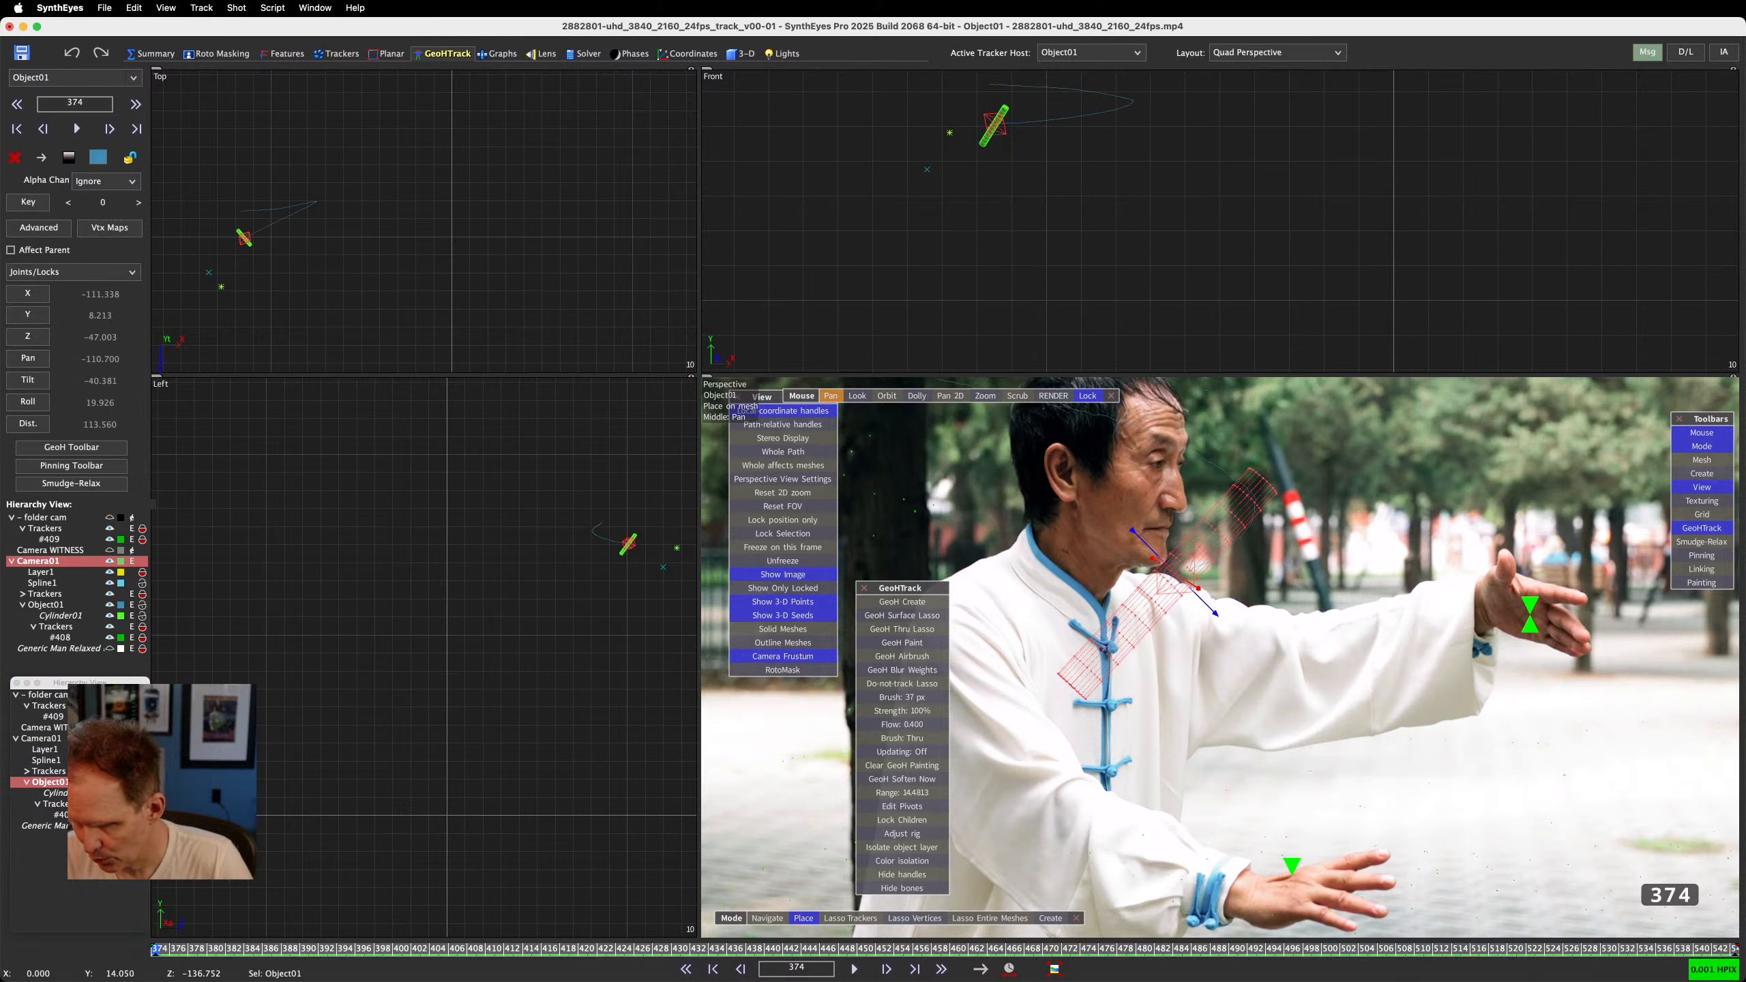
Lock Object01's X, Y, Z, Pan, Tilt and Roll joints at frame 374
{"action": "left_click", "coordinate": [24, 201]}
{"action": "left_click", "coordinate": [24, 201]}
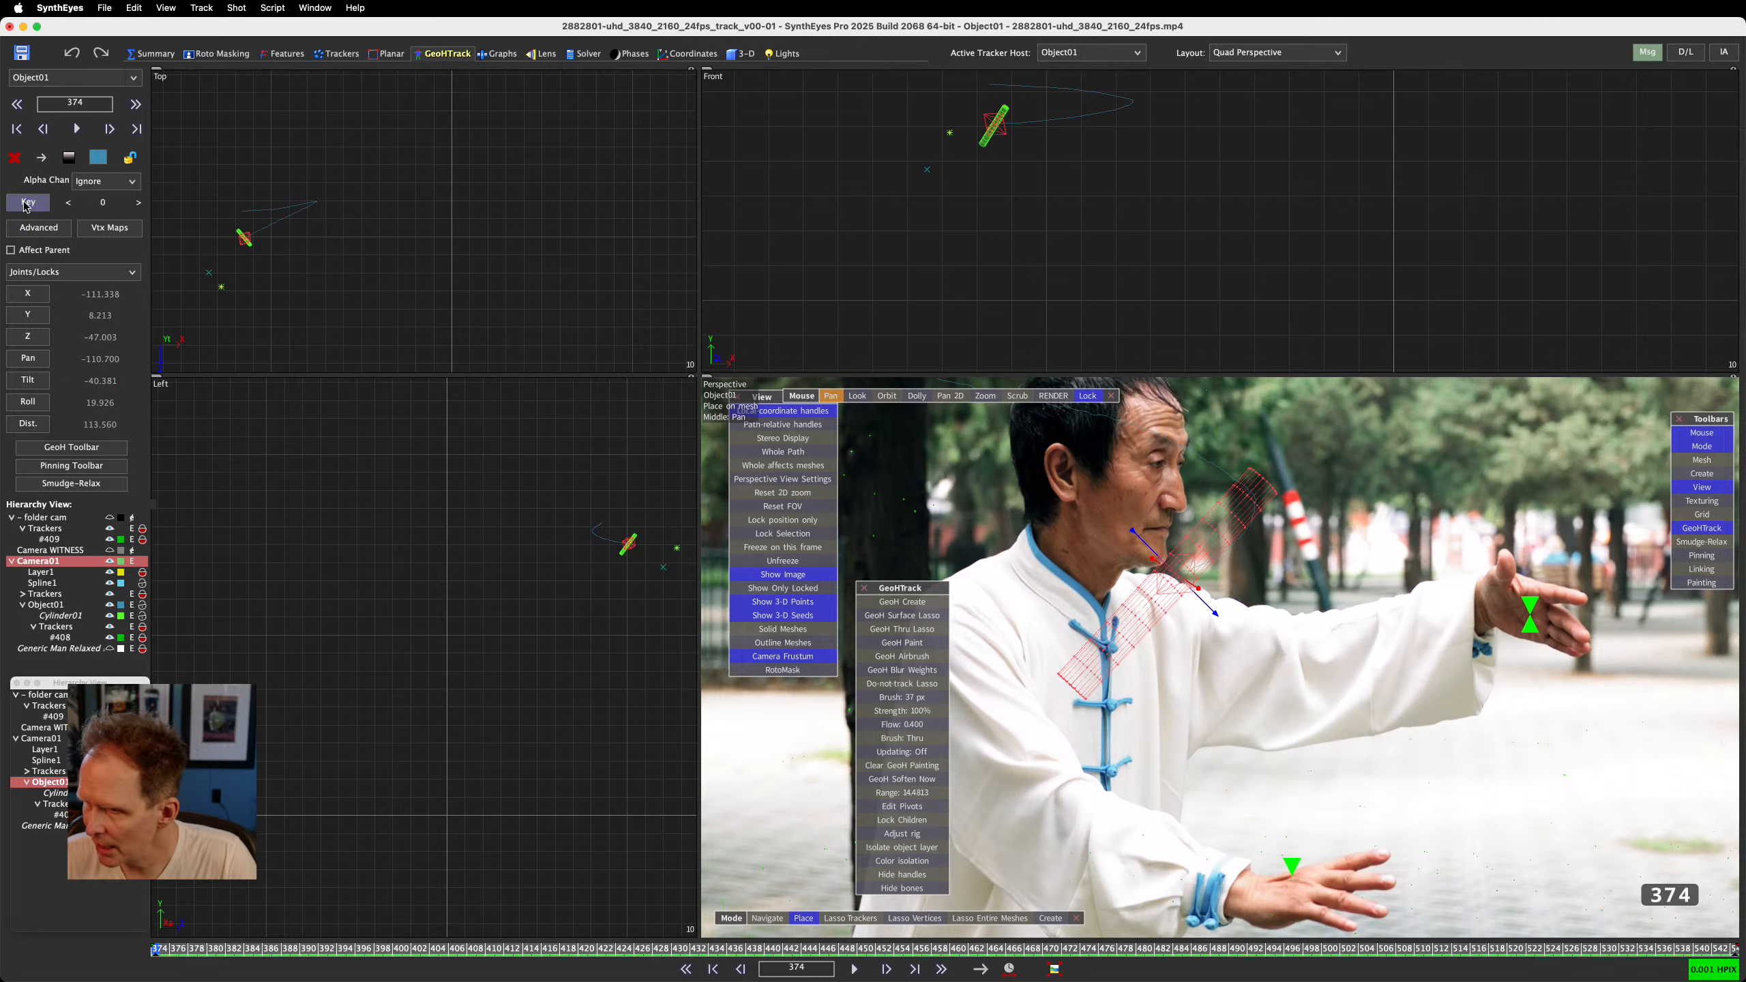
{"action": "left_click", "coordinate": [24, 201]}
{"action": "left_click", "coordinate": [24, 201]}
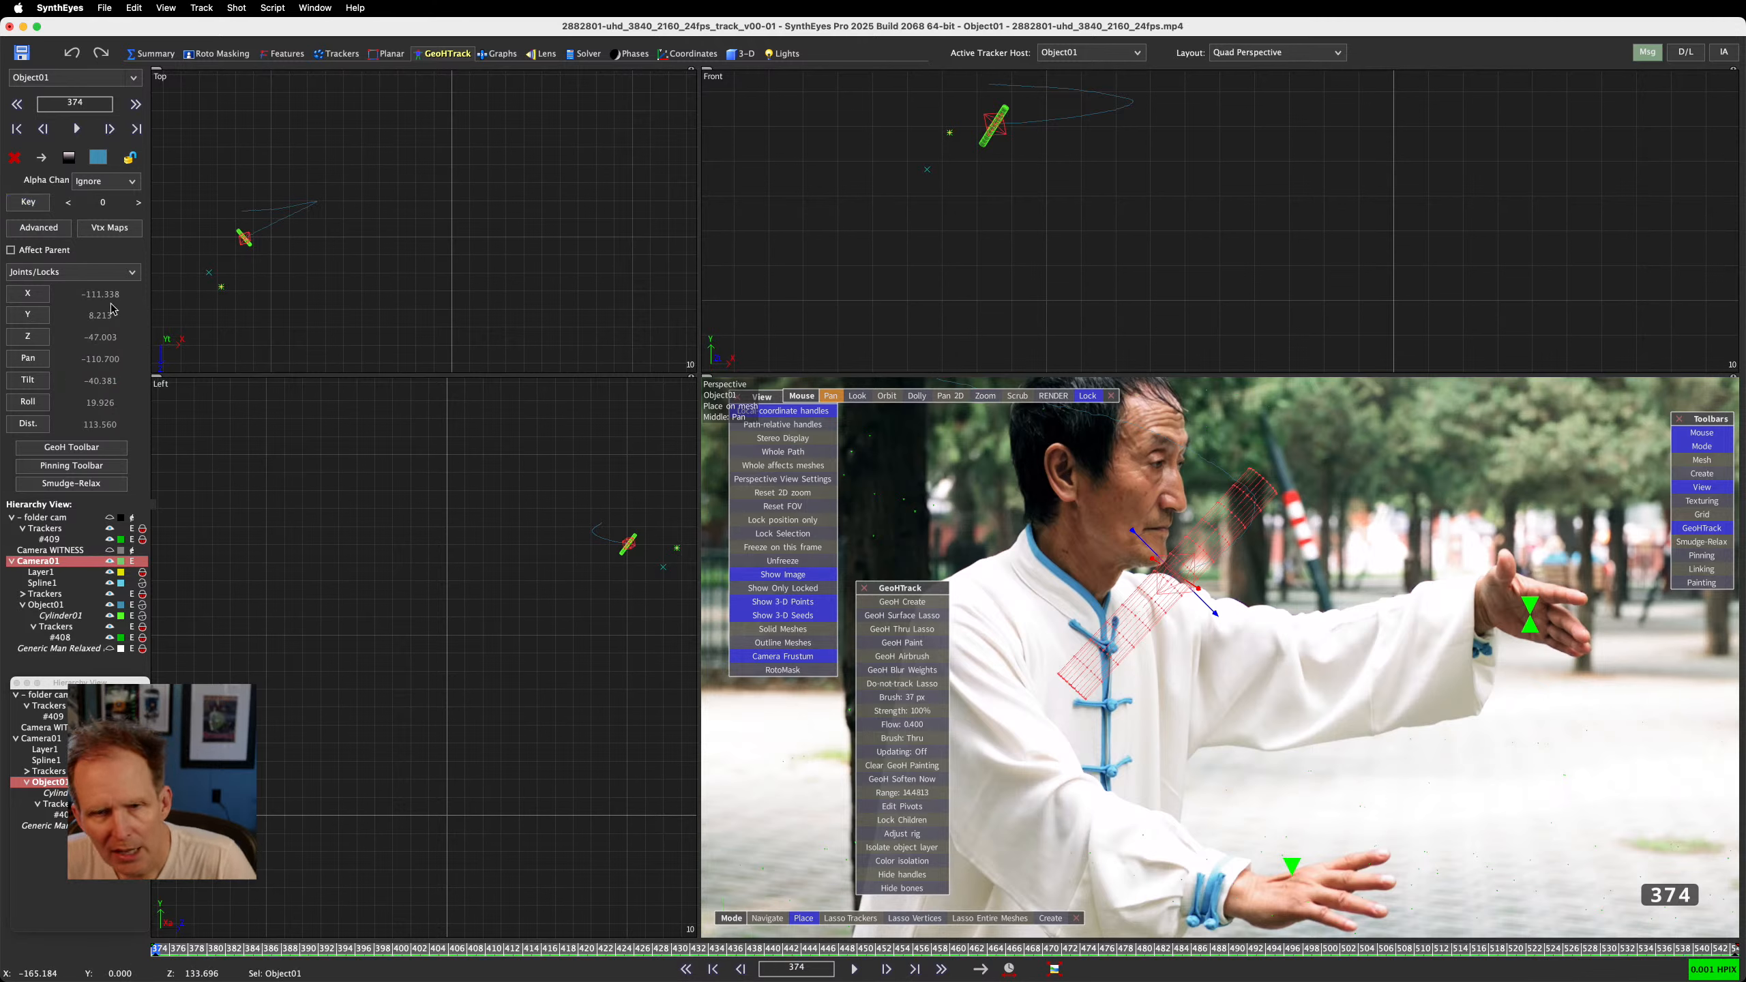
{"action": "left_click", "coordinate": [27, 294]}
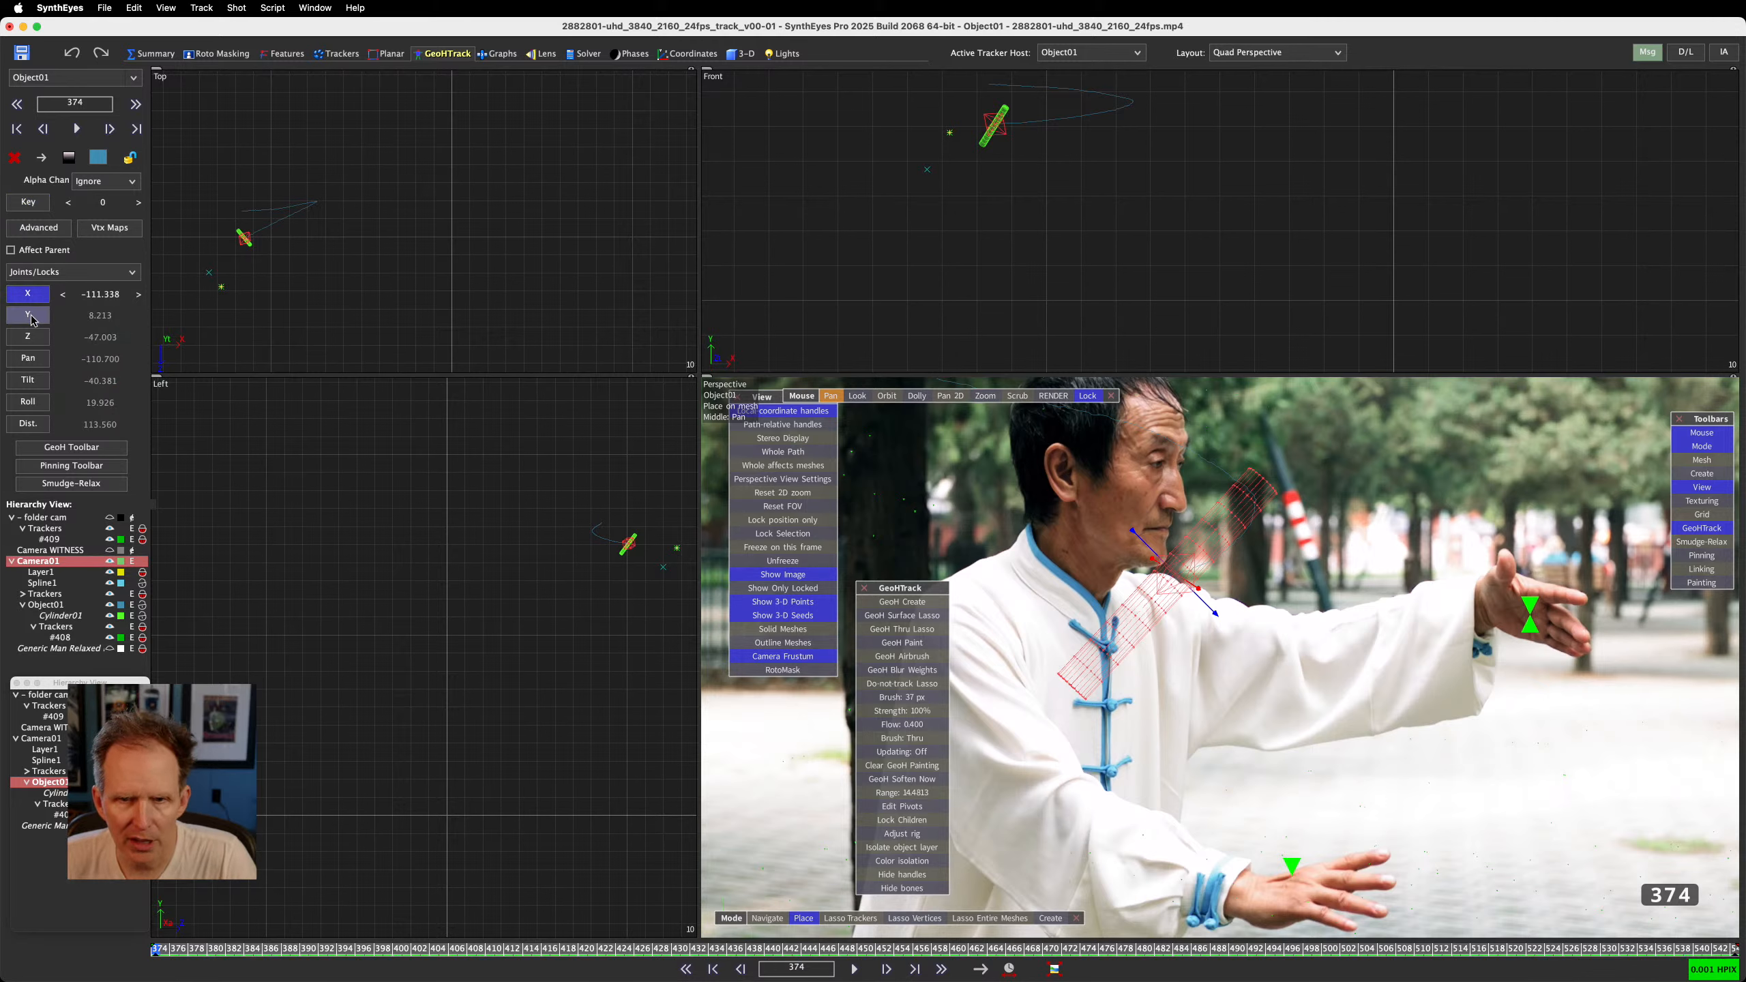
{"action": "left_click", "coordinate": [27, 315]}
{"action": "left_click", "coordinate": [27, 337]}
{"action": "left_click", "coordinate": [27, 357]}
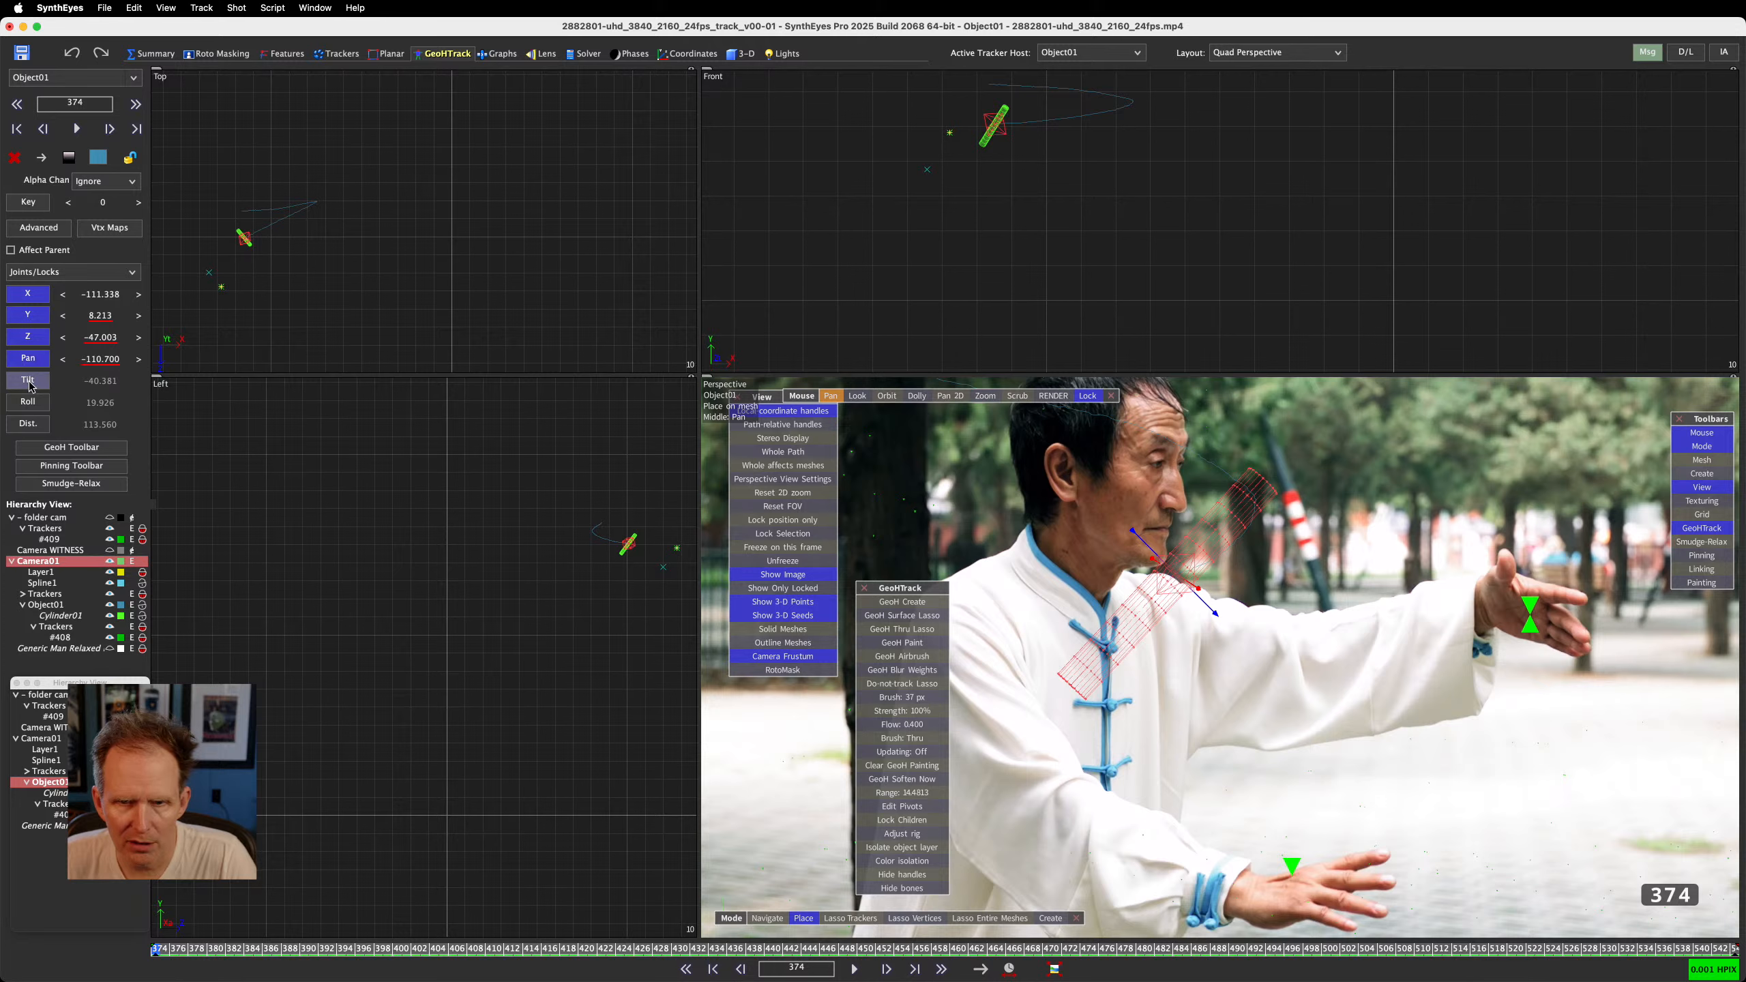
{"action": "left_click", "coordinate": [28, 380]}
{"action": "left_click", "coordinate": [27, 402]}
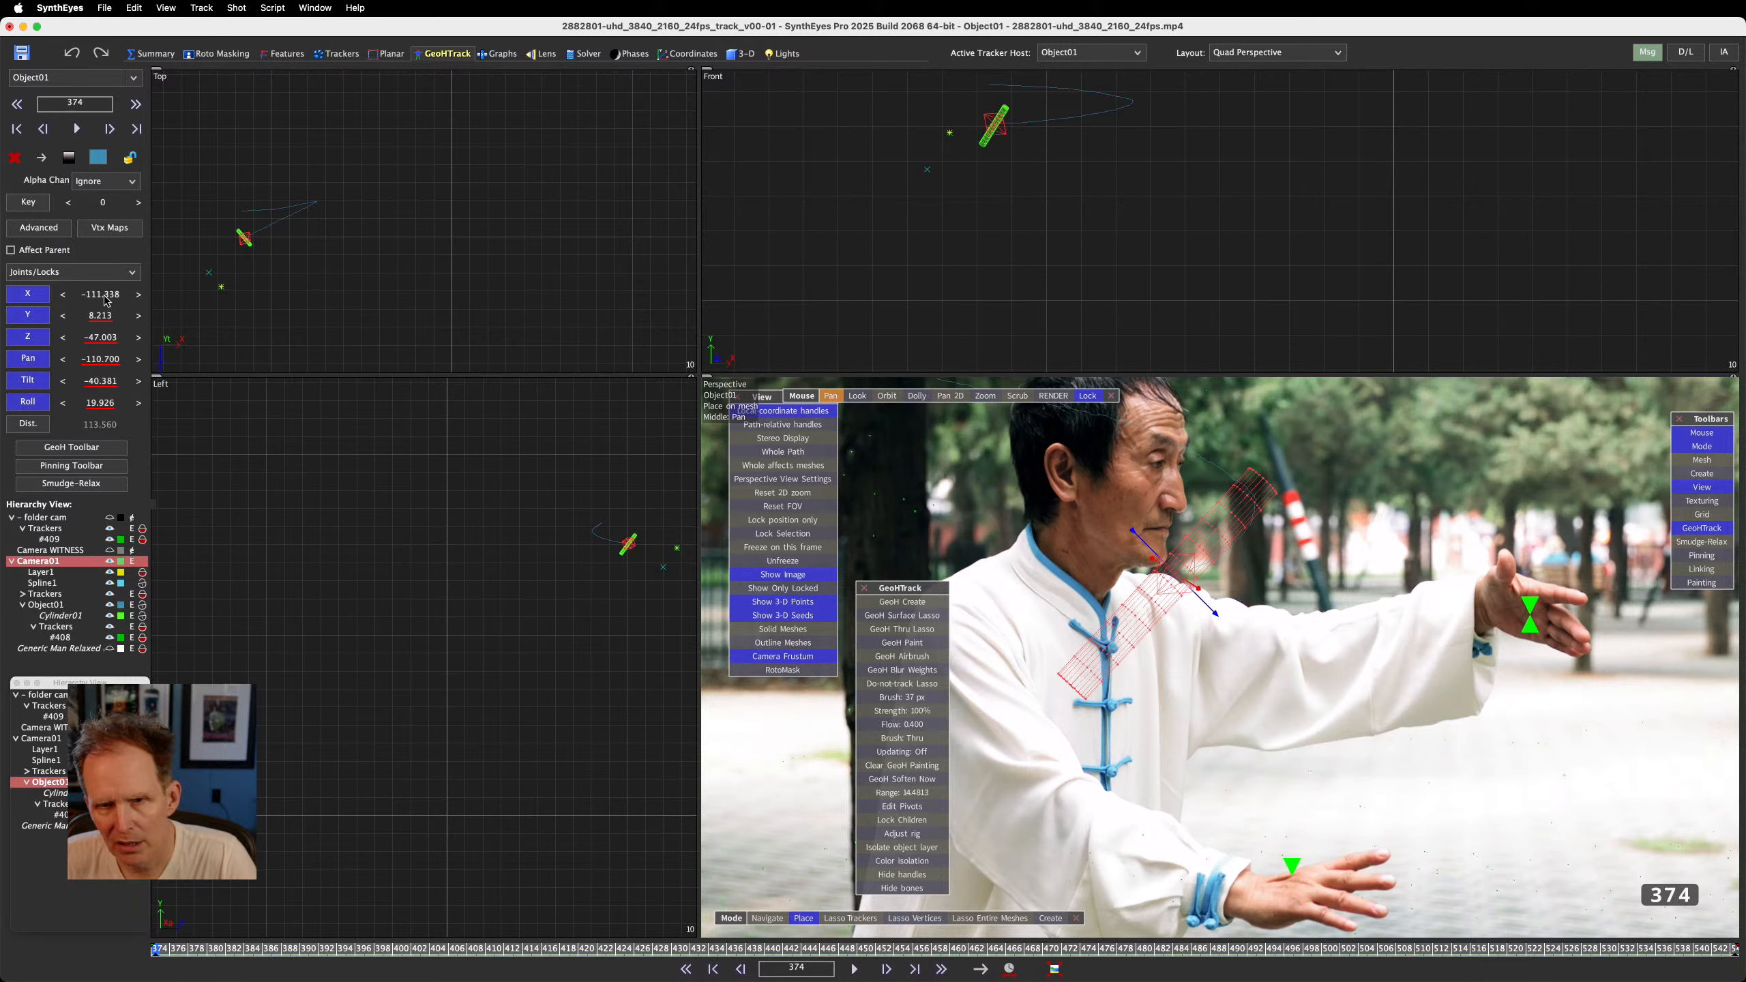
{"action": "left_click_drag", "start_coordinate": [105, 294], "coordinate": [107, 297]}
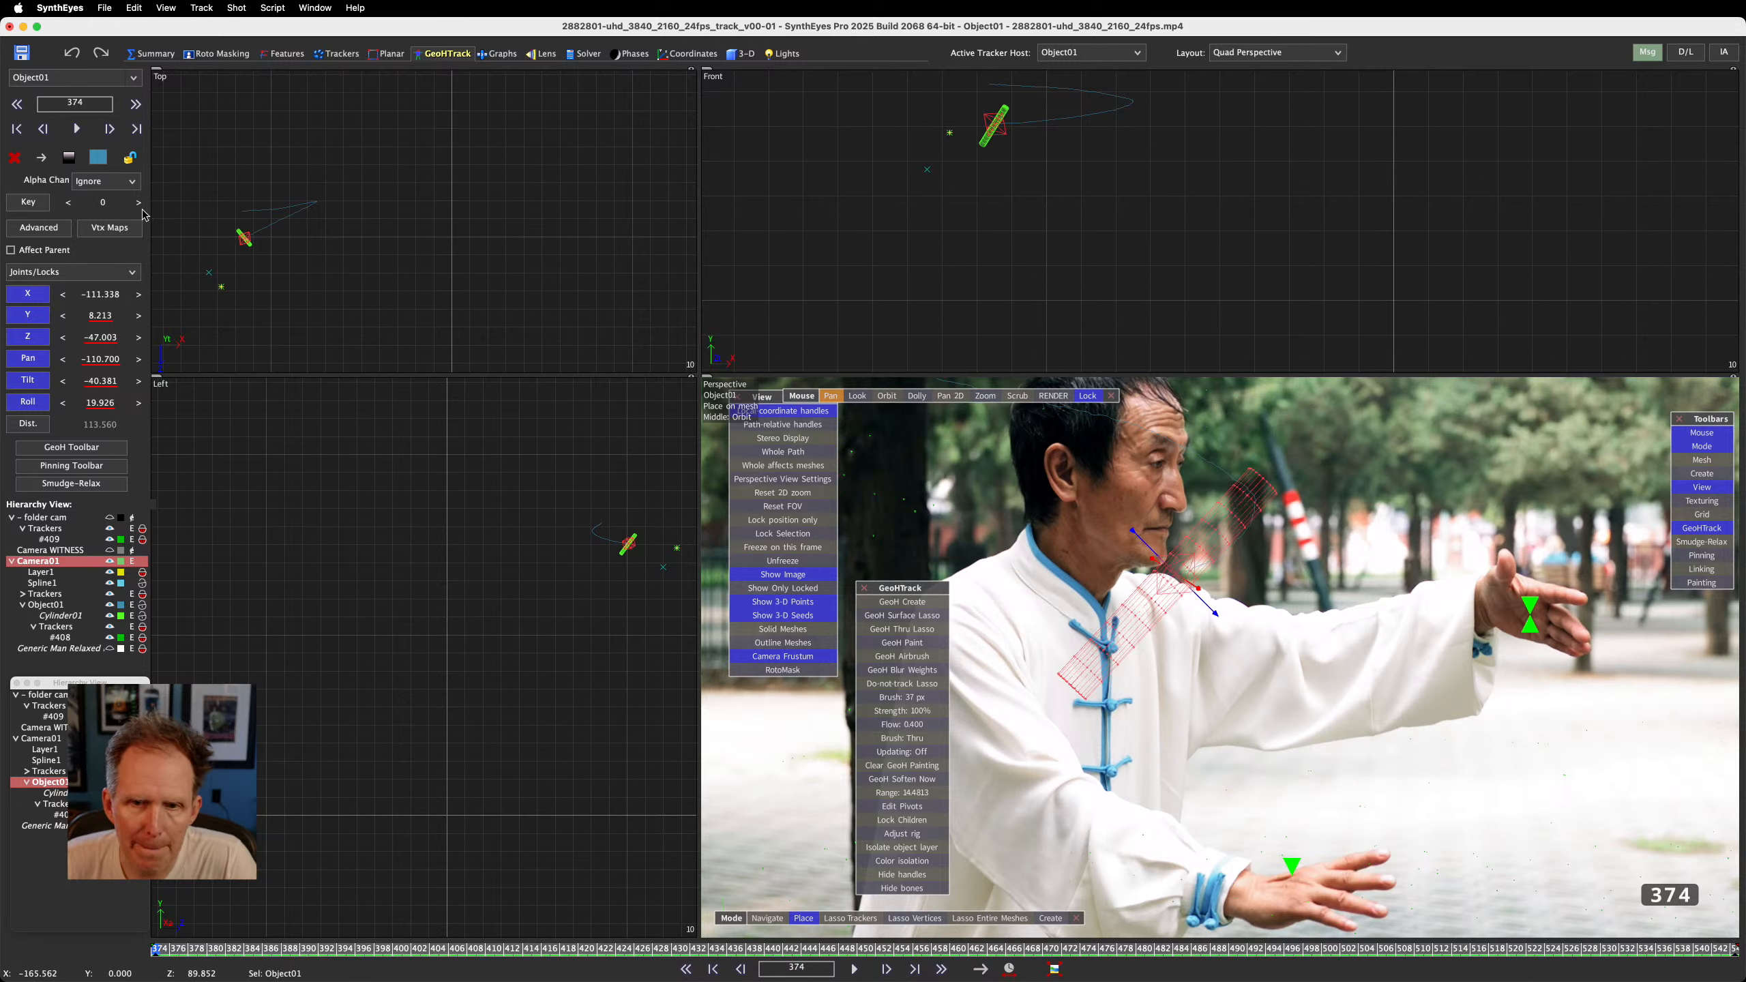
Unlock Object01's X and Z joints, play the tracking from frame 374, and return to frame 374
{"action": "left_click", "coordinate": [29, 295]}
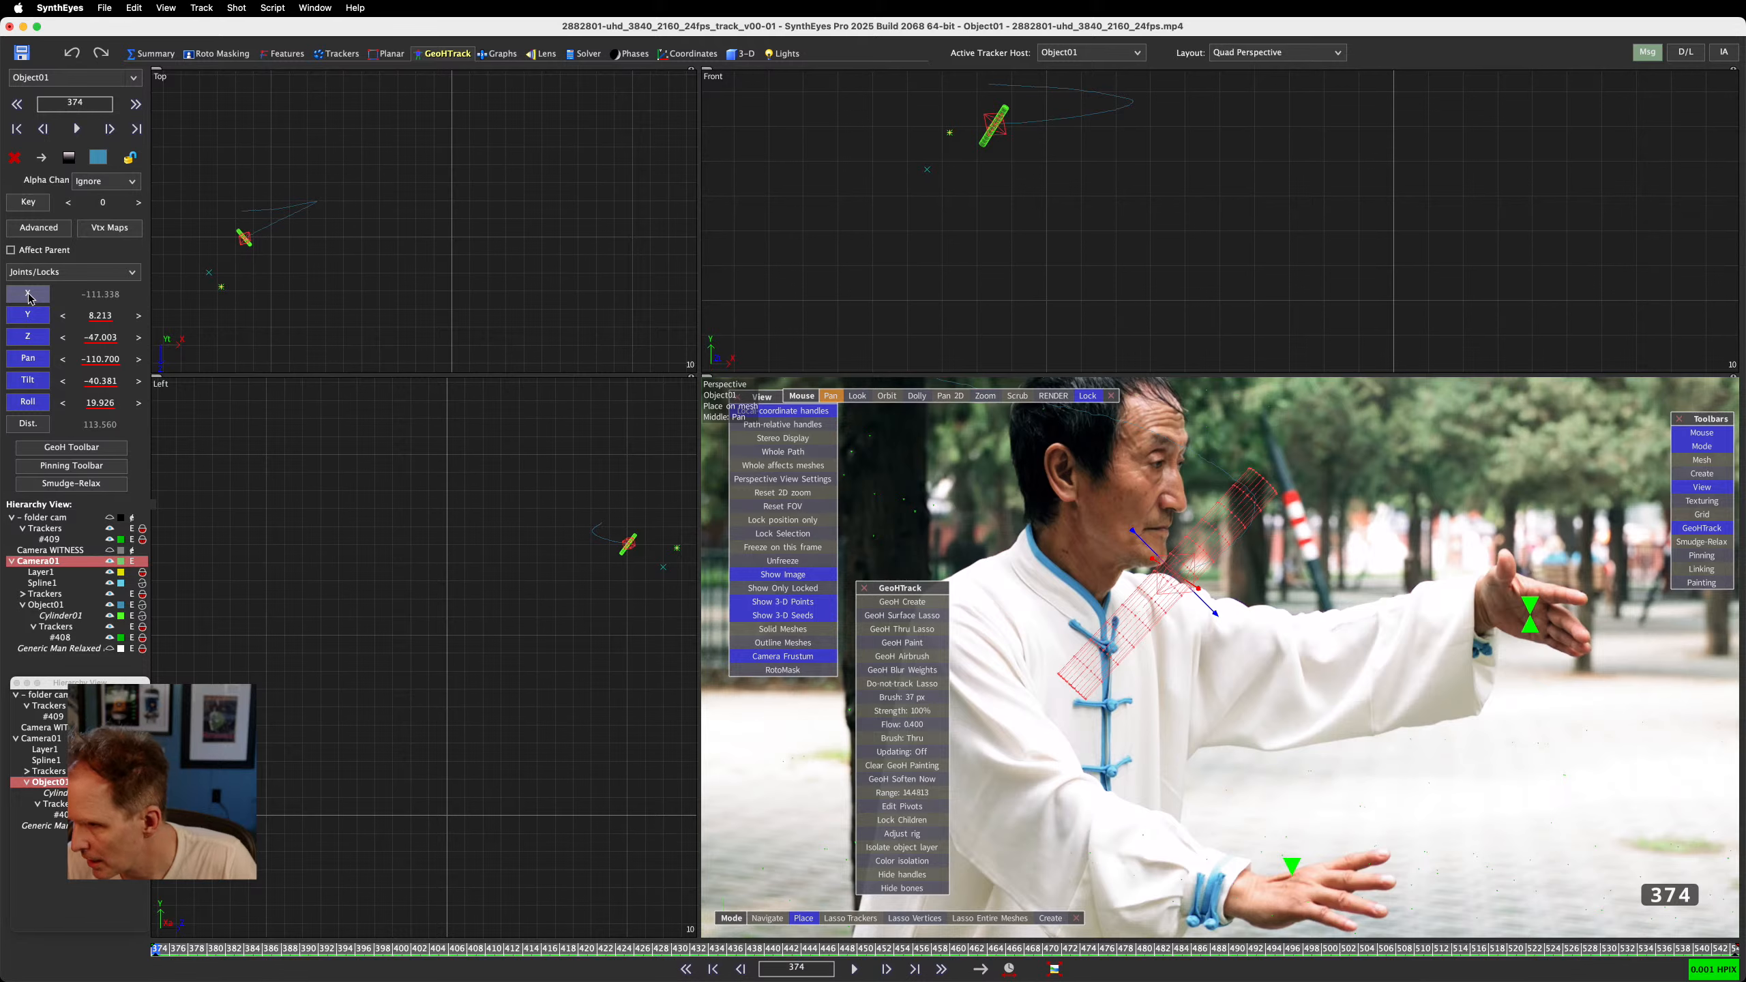
{"action": "left_click", "coordinate": [38, 343]}
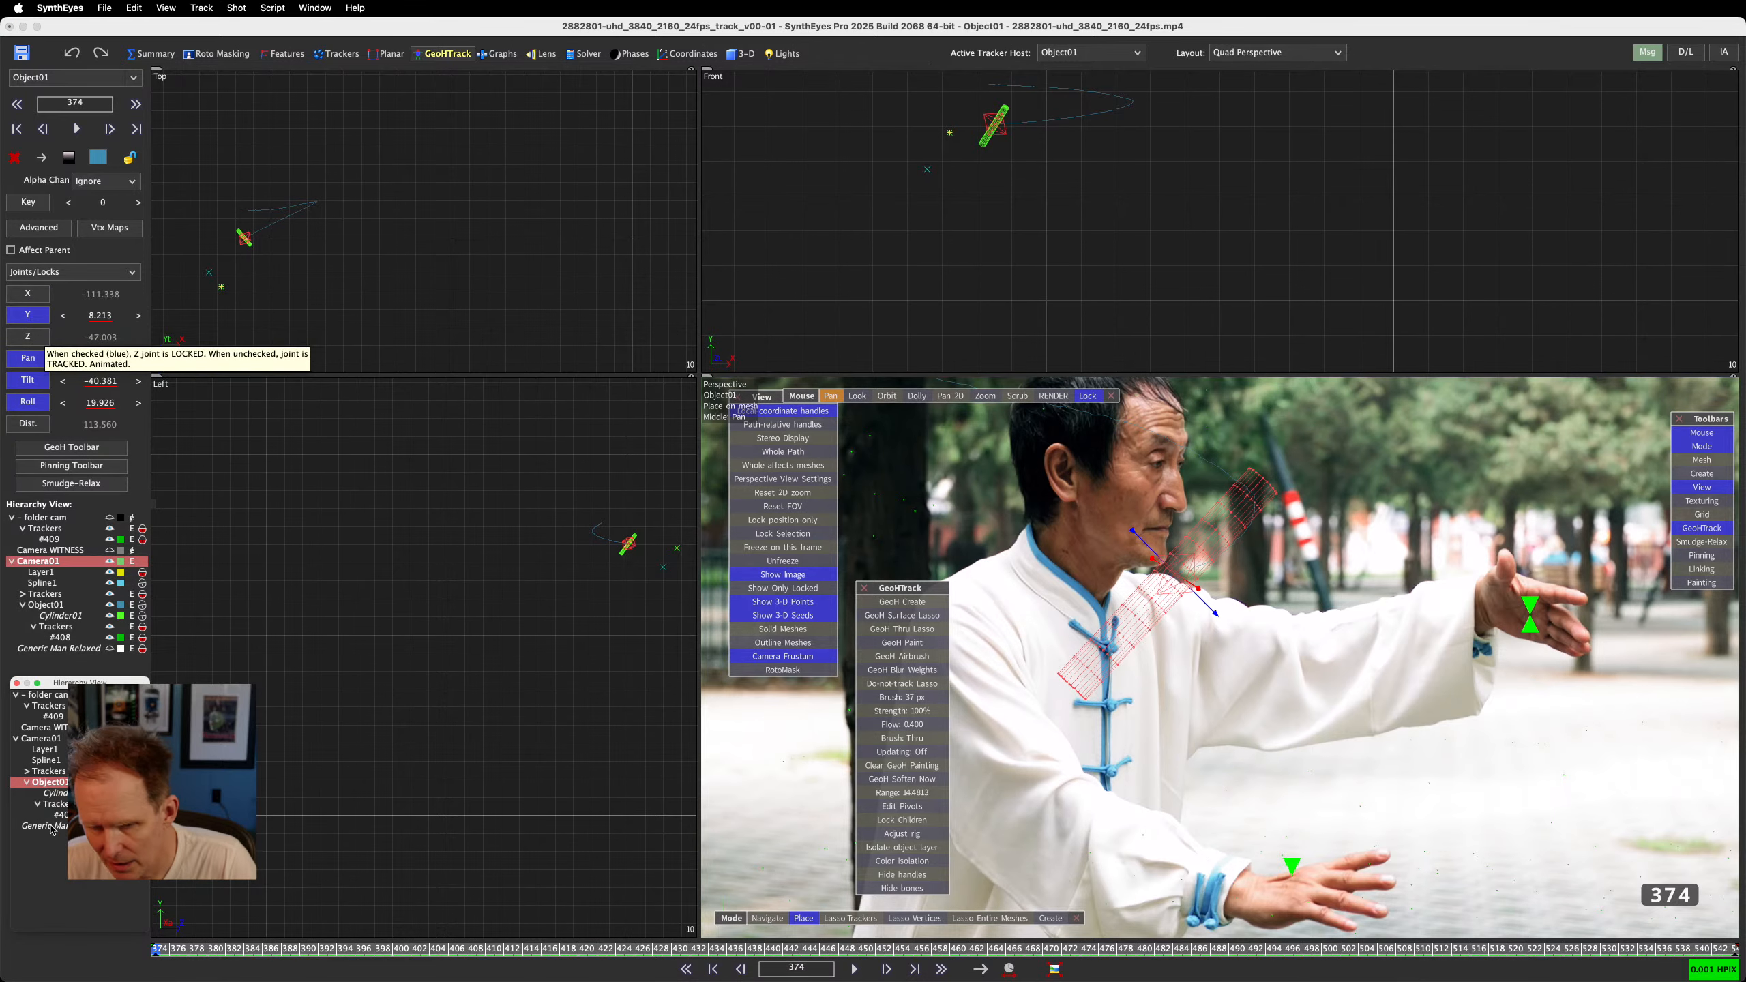
{"action": "left_click", "coordinate": [34, 201]}
{"action": "key", "text": "space"}
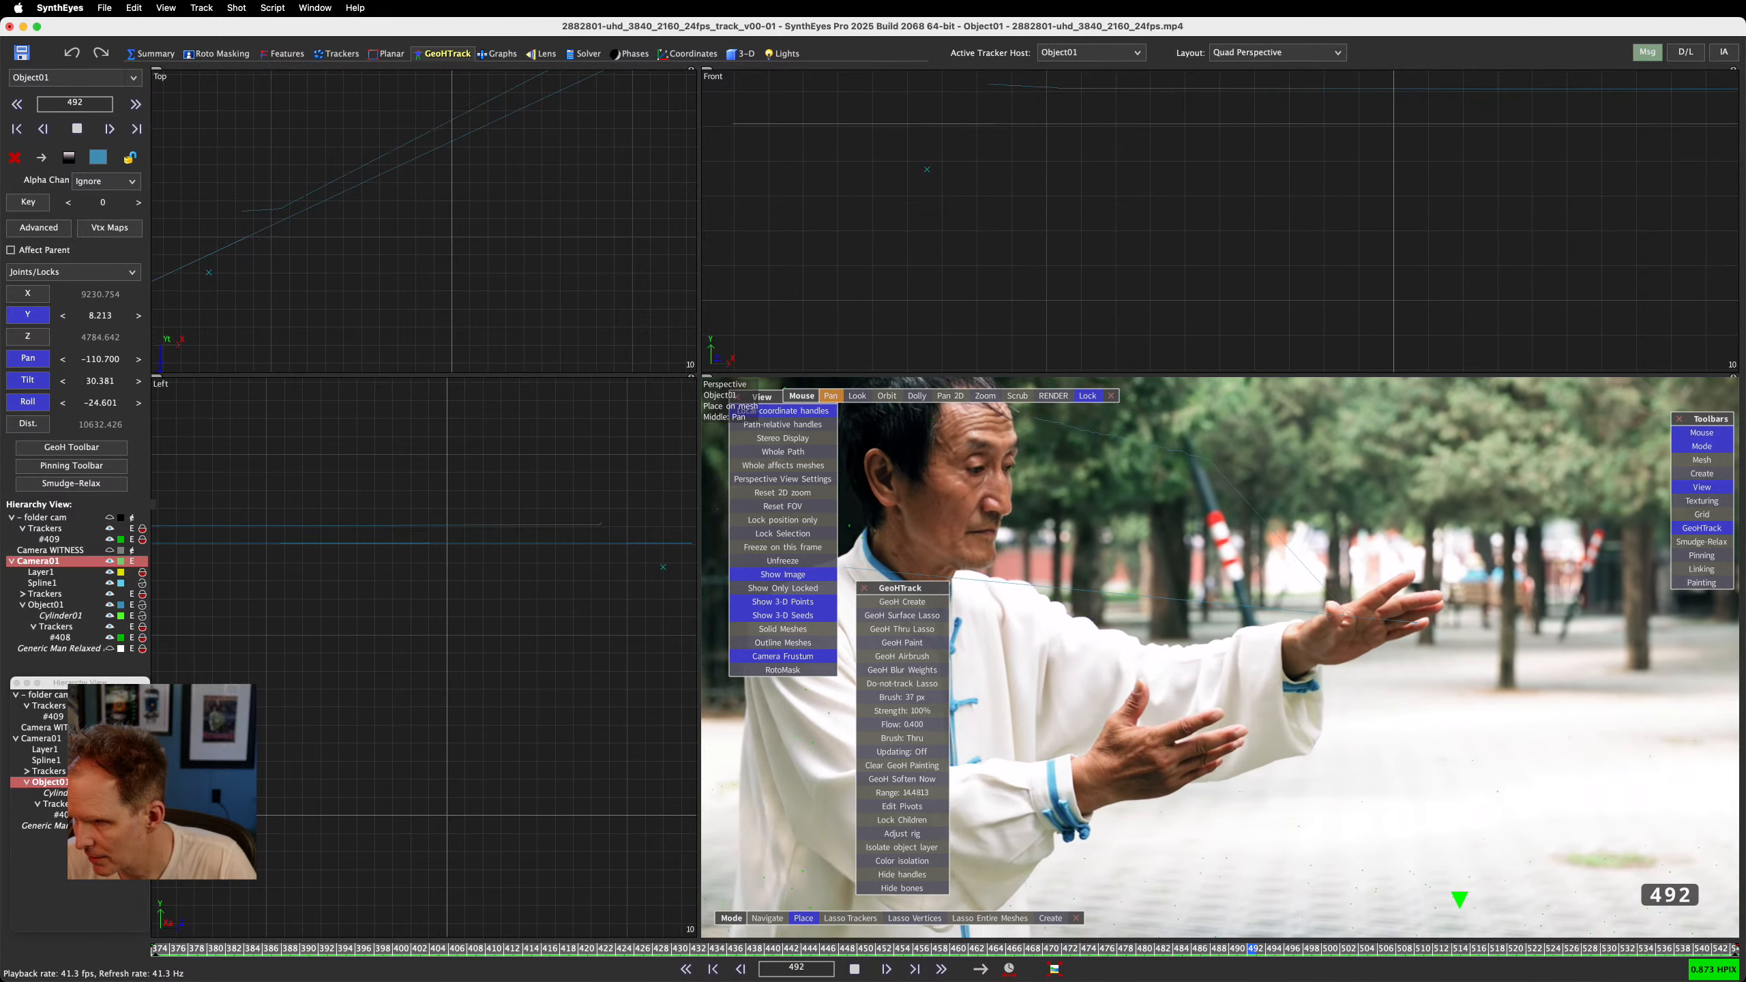
{"action": "key", "text": "space"}
{"action": "left_click_drag", "start_coordinate": [227, 949], "coordinate": [133, 947]}
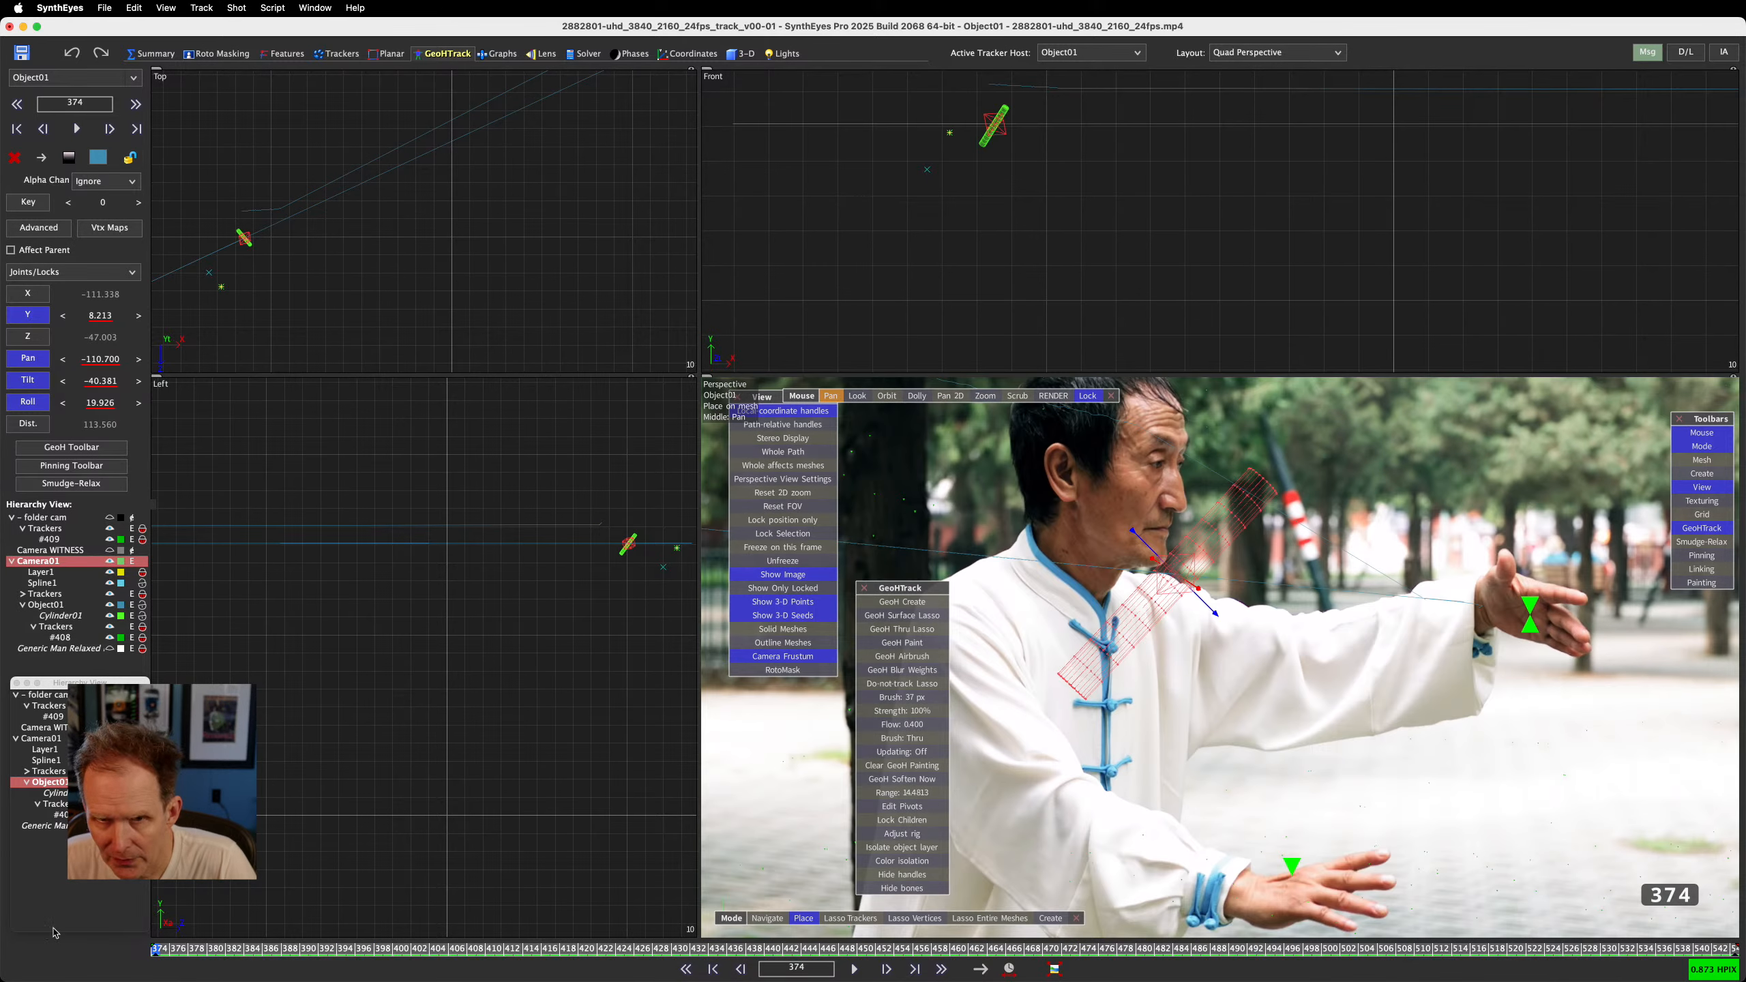
Scrub through the tracked frames from 374 onward, examining Object01's path relative to the camera in the Top view, and return to frame 374
{"action": "left_click", "coordinate": [322, 947]}
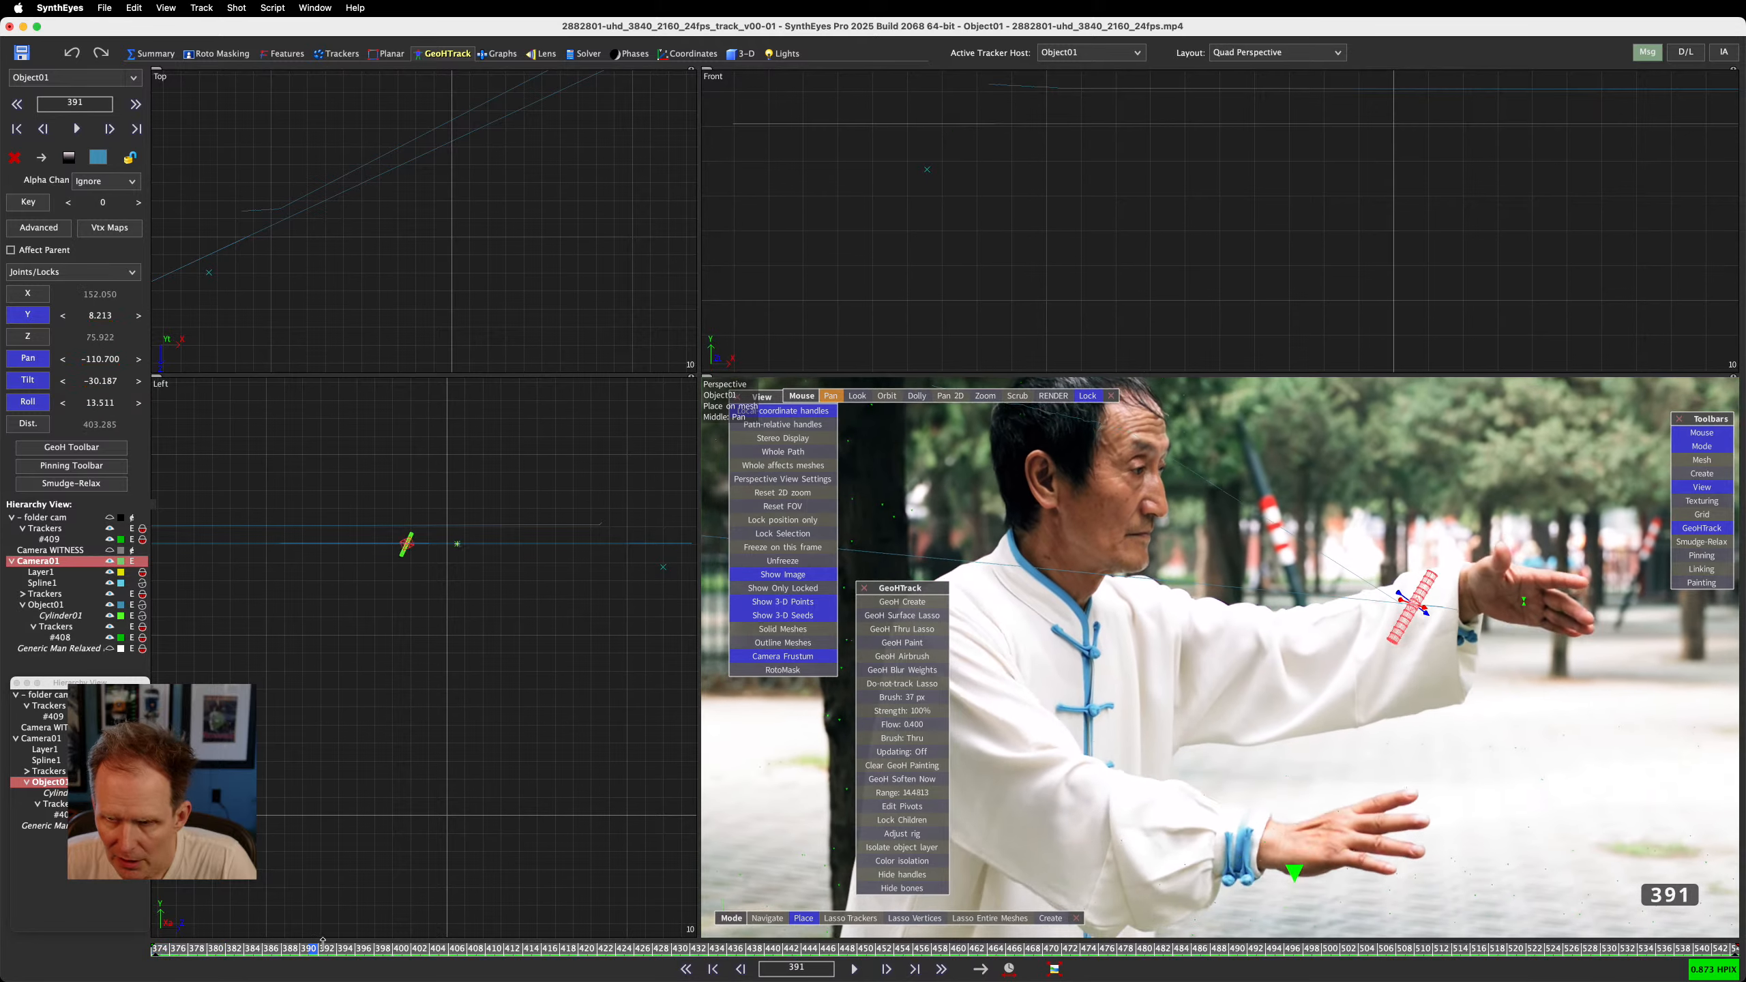
{"action": "left_click_drag", "start_coordinate": [322, 944], "coordinate": [679, 946]}
{"action": "scroll", "coordinate": [486, 292], "scroll_direction": "down", "scroll_amount": 8}
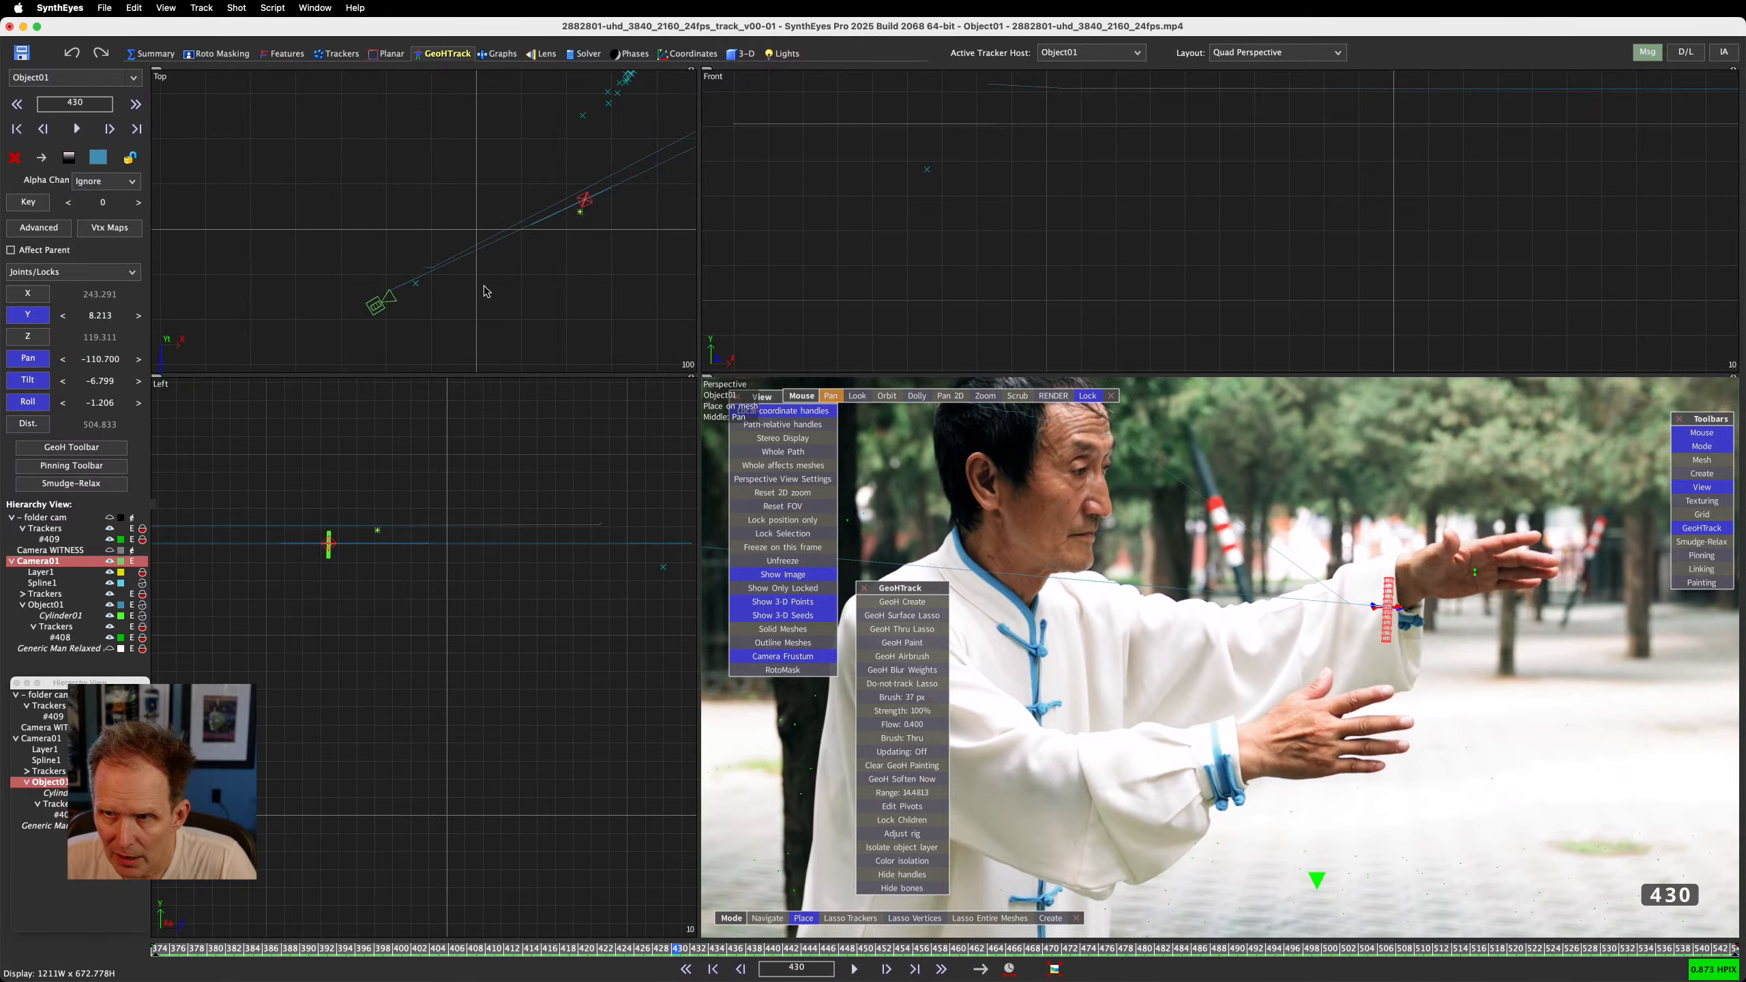
{"action": "scroll", "coordinate": [487, 292], "scroll_direction": "up", "scroll_amount": 2}
{"action": "left_click", "coordinate": [302, 946]}
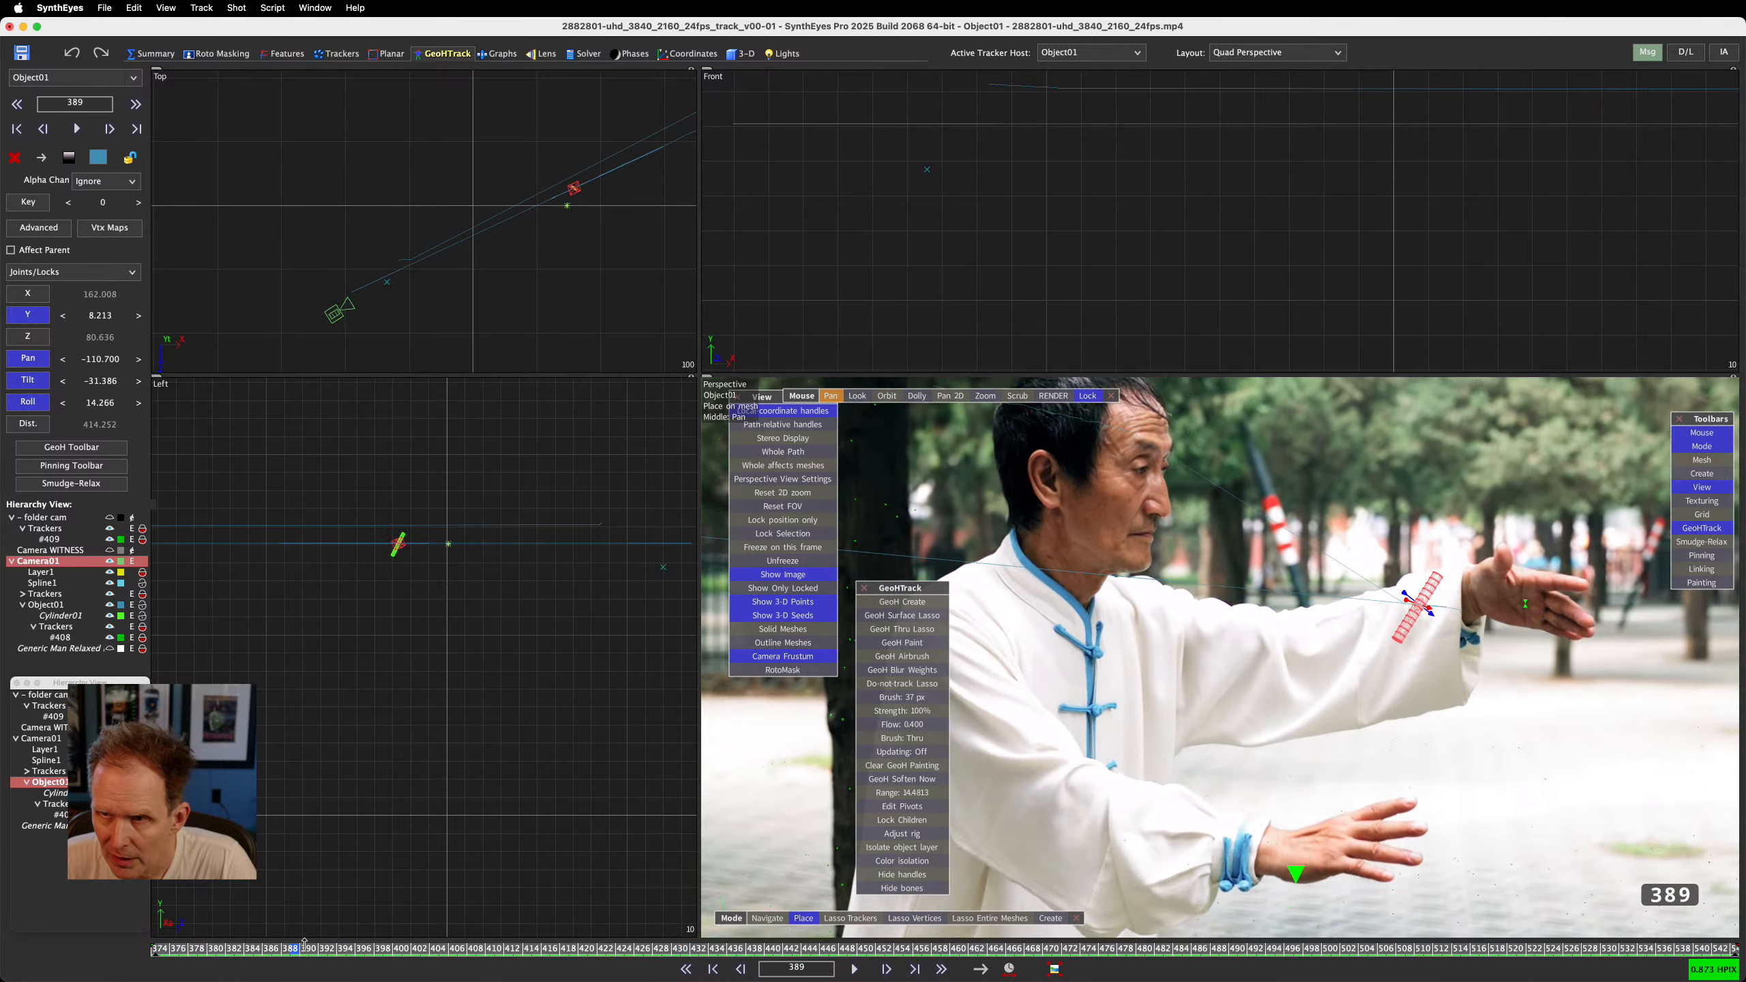
{"action": "left_click_drag", "start_coordinate": [304, 940], "coordinate": [855, 968]}
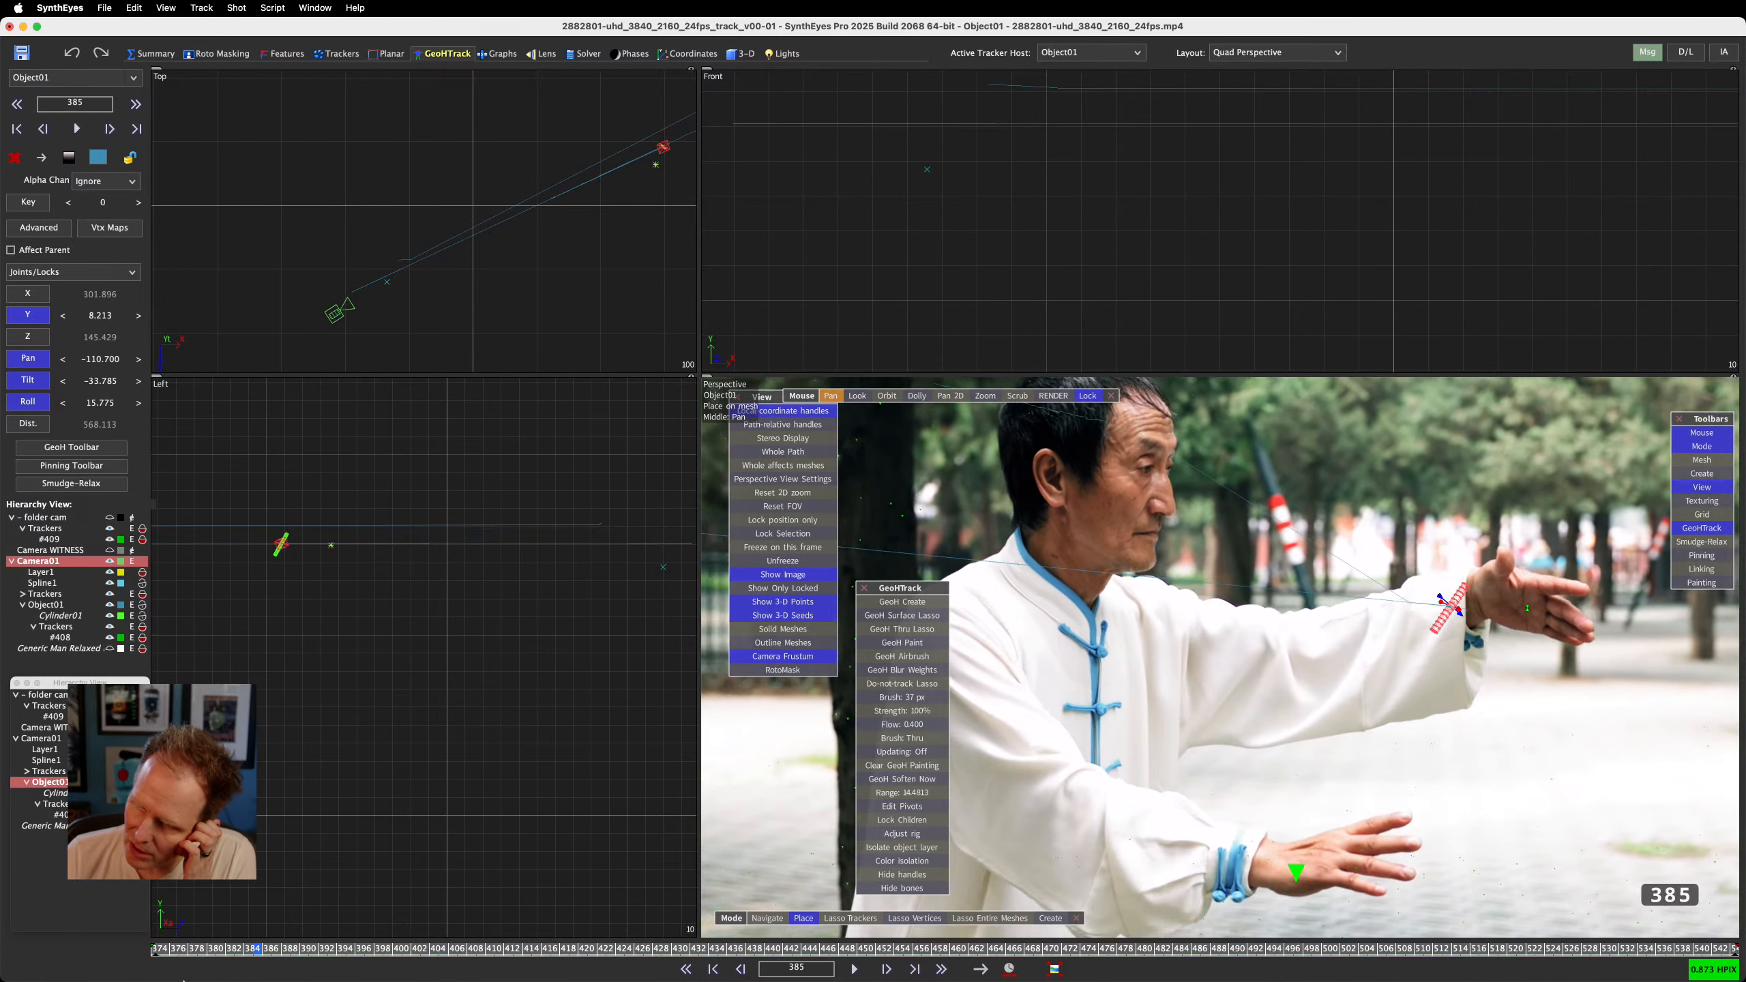
{"action": "left_click_drag", "start_coordinate": [133, 964], "coordinate": [101, 980]}
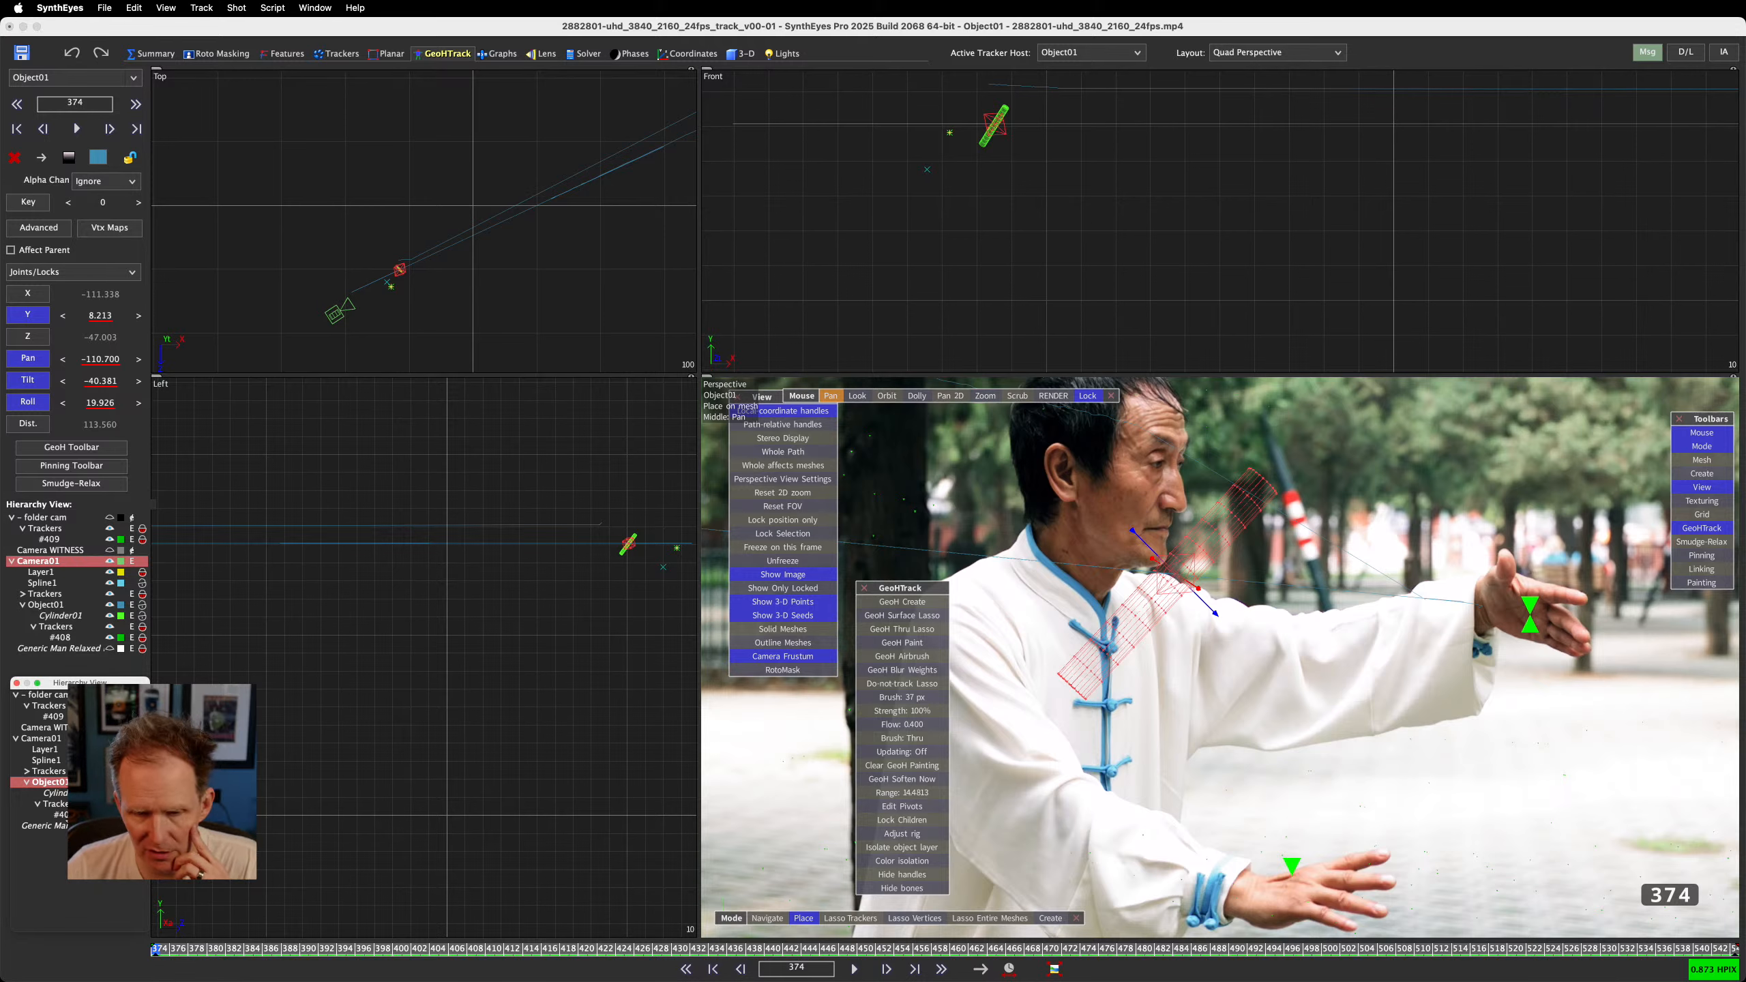
Move tracker #408 from Object01 to the folder cam in the hierarchy and select Object01's cylinder
{"action": "left_click_drag", "start_coordinate": [66, 816], "coordinate": [63, 713]}
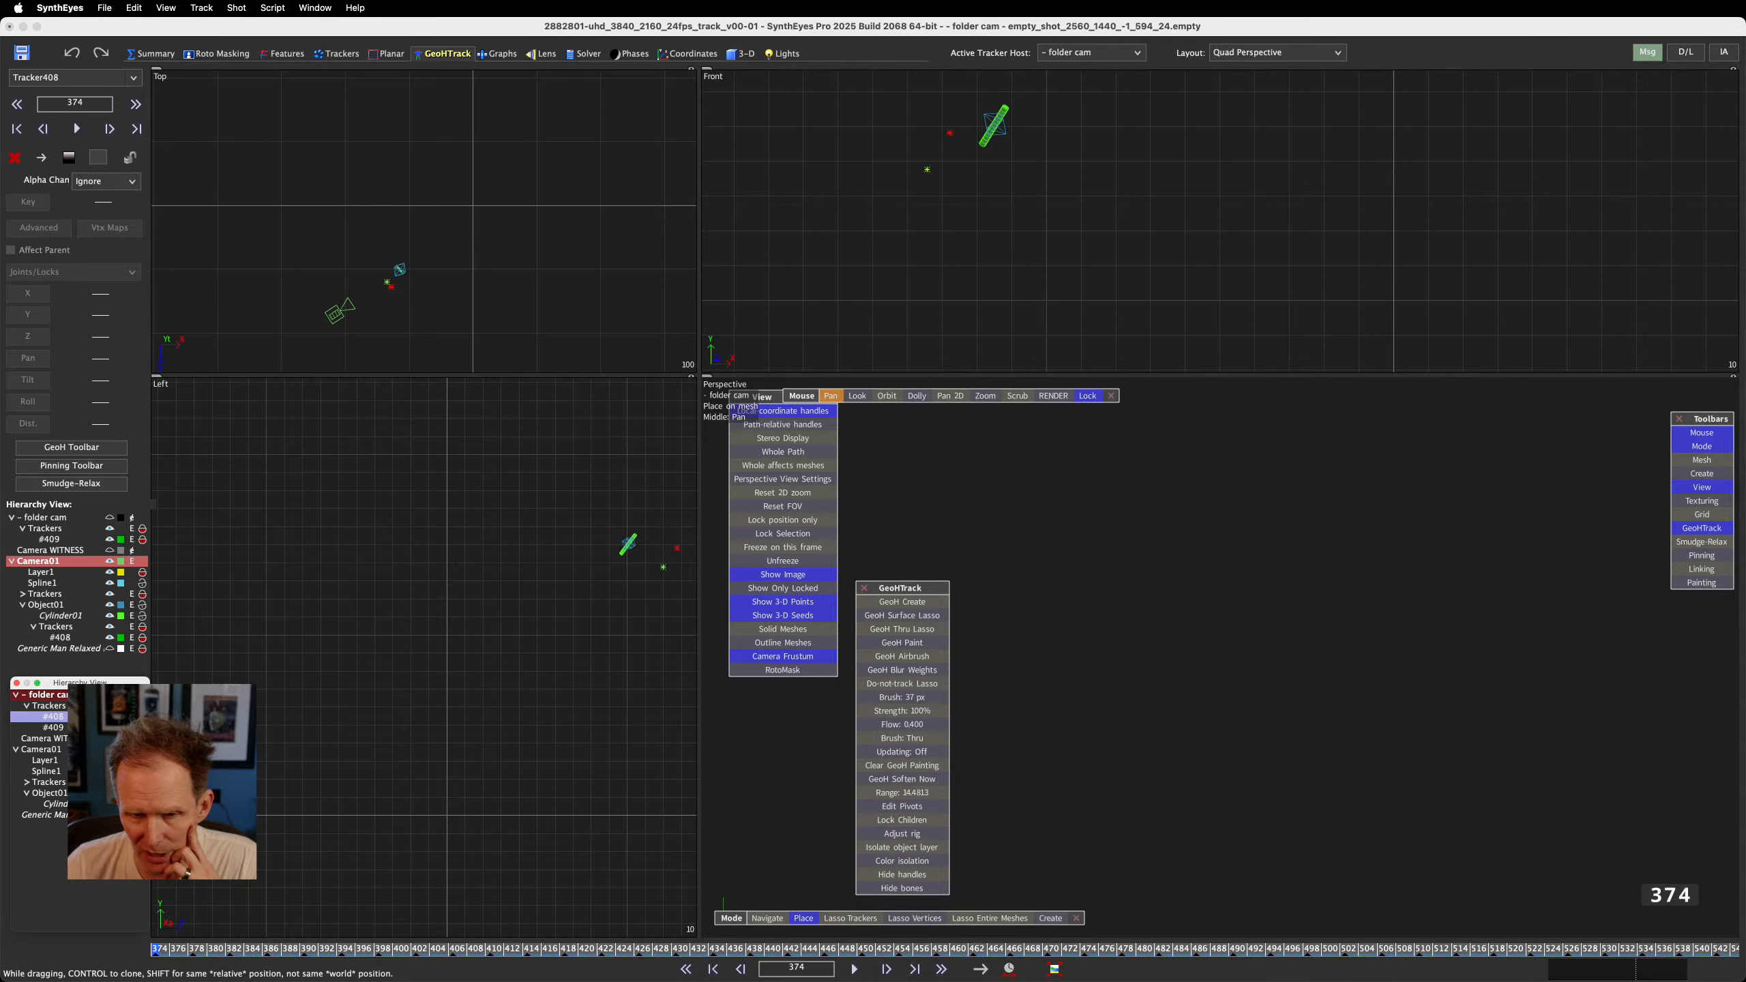
{"action": "left_click", "coordinate": [56, 793]}
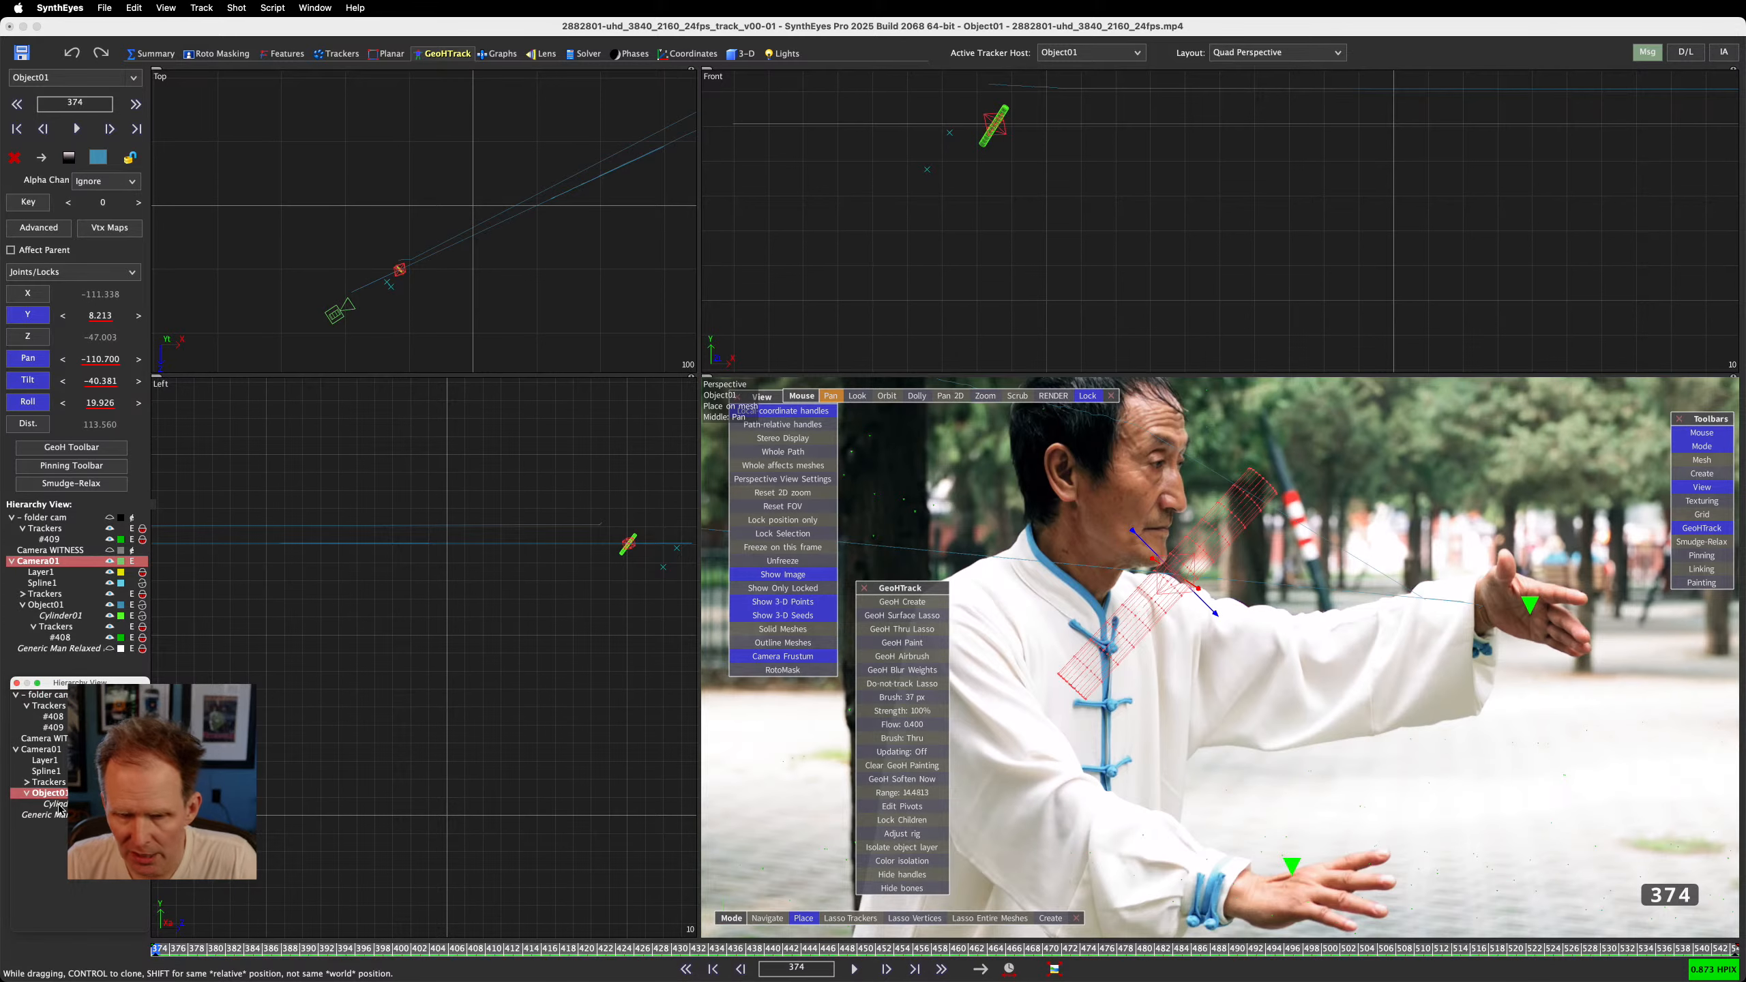
{"action": "left_click", "coordinate": [56, 804]}
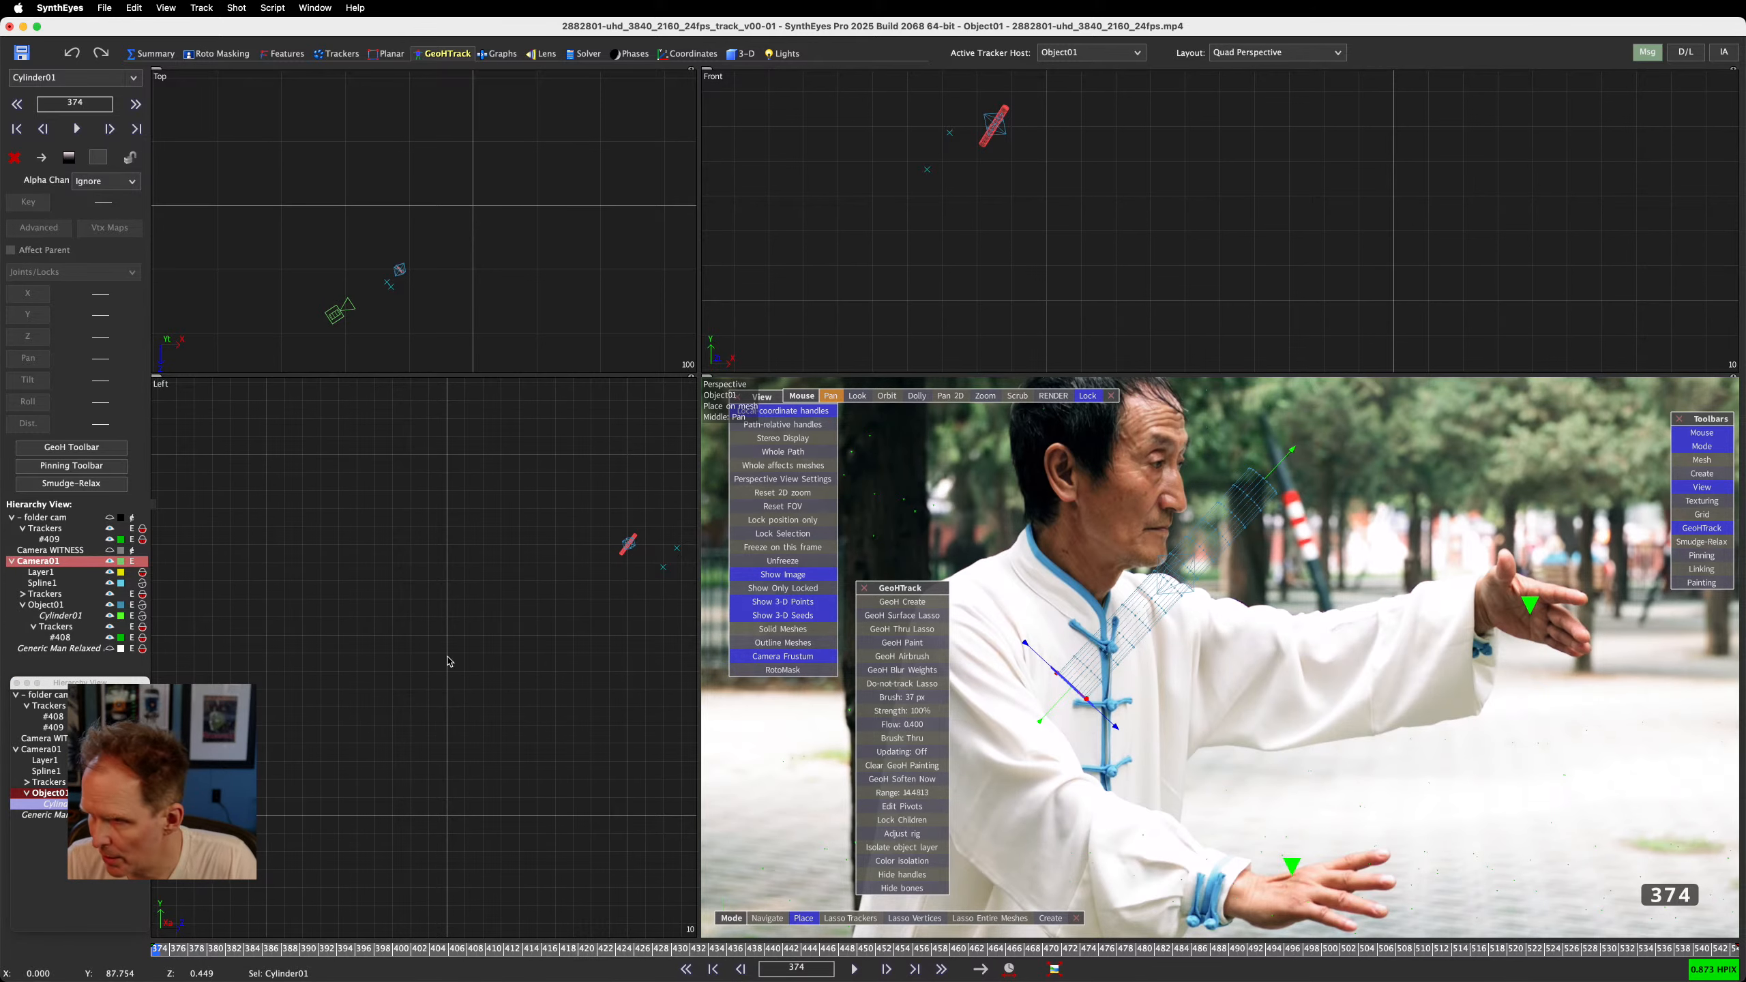
Unparent the cylinder from Object01 in the hierarchy and reset all three of its rotation values to 0
{"action": "left_click", "coordinate": [14, 789]}
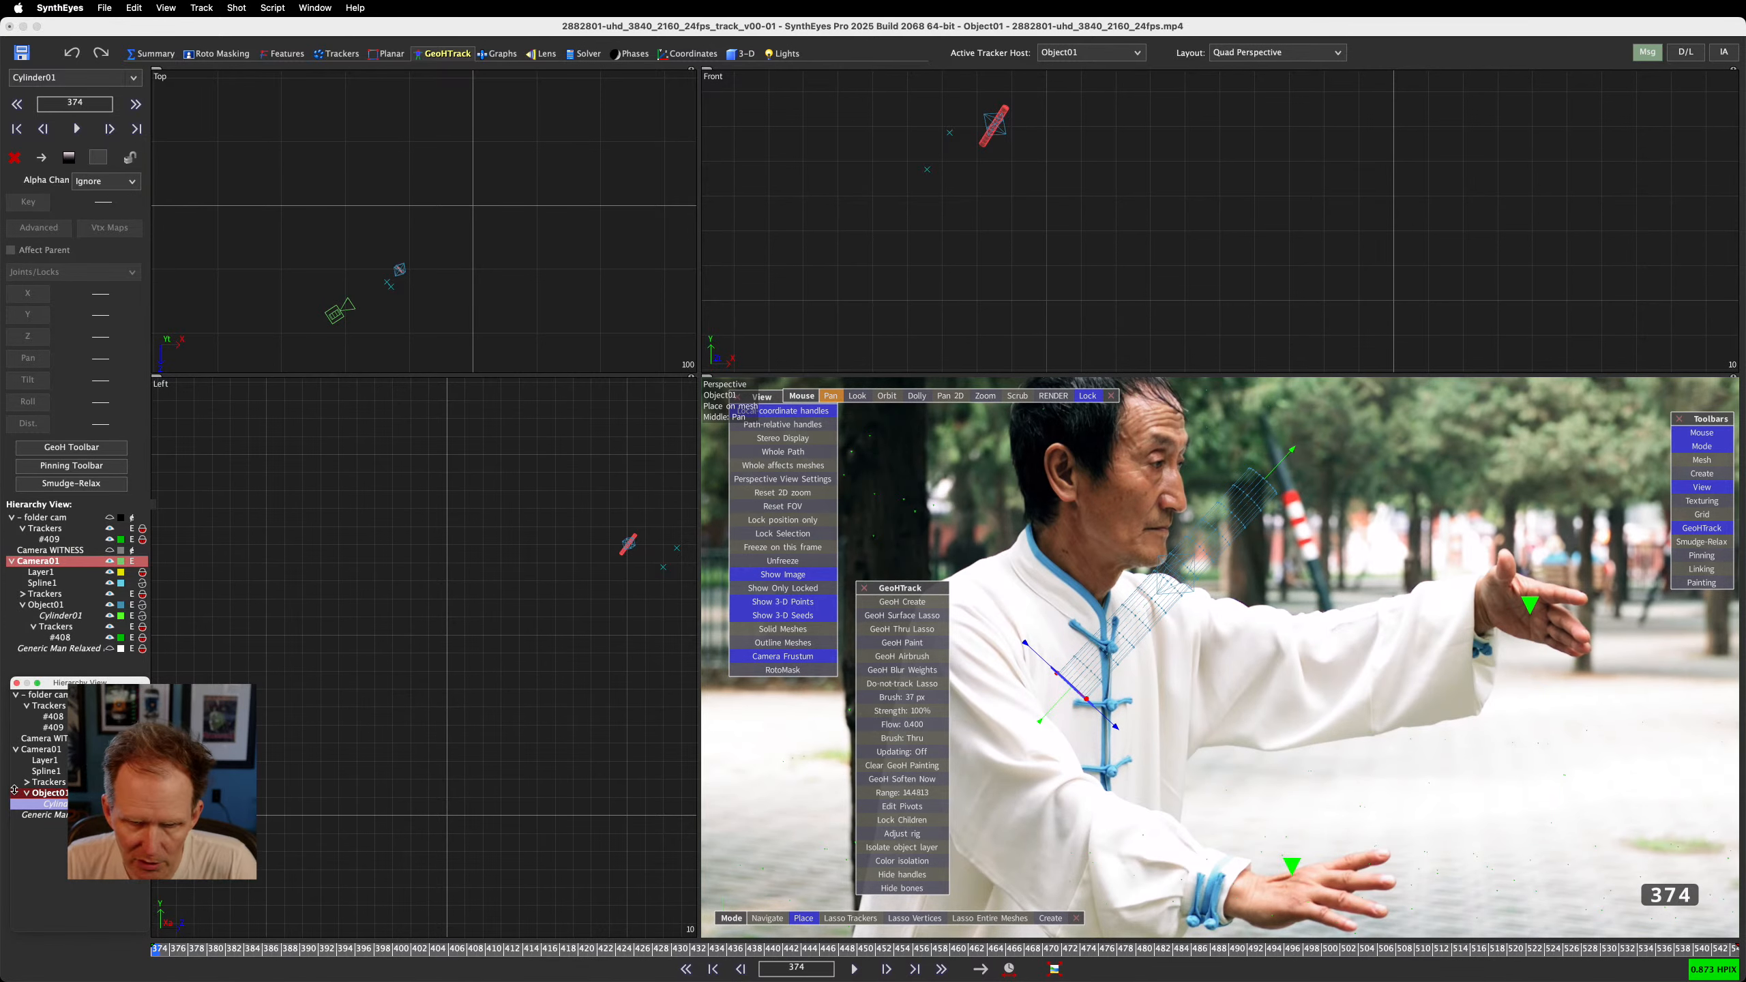
{"action": "left_click", "coordinate": [65, 805]}
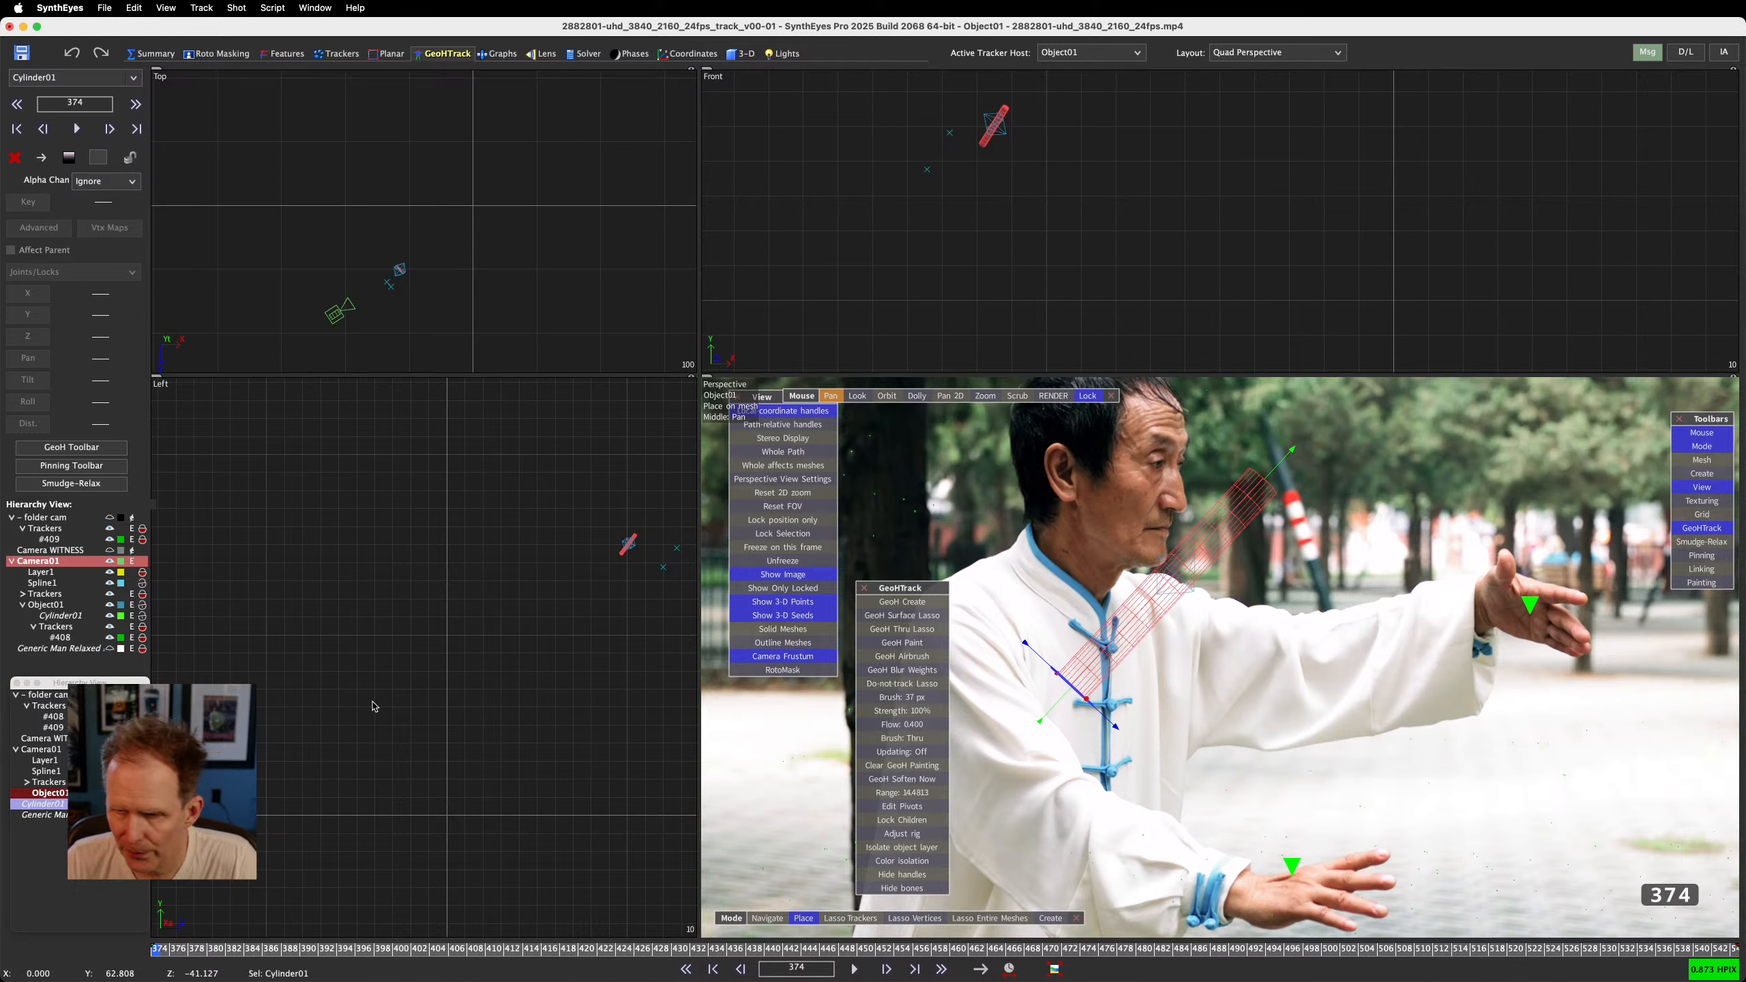
{"action": "left_click", "coordinate": [743, 54]}
{"action": "right_click", "coordinate": [50, 176]}
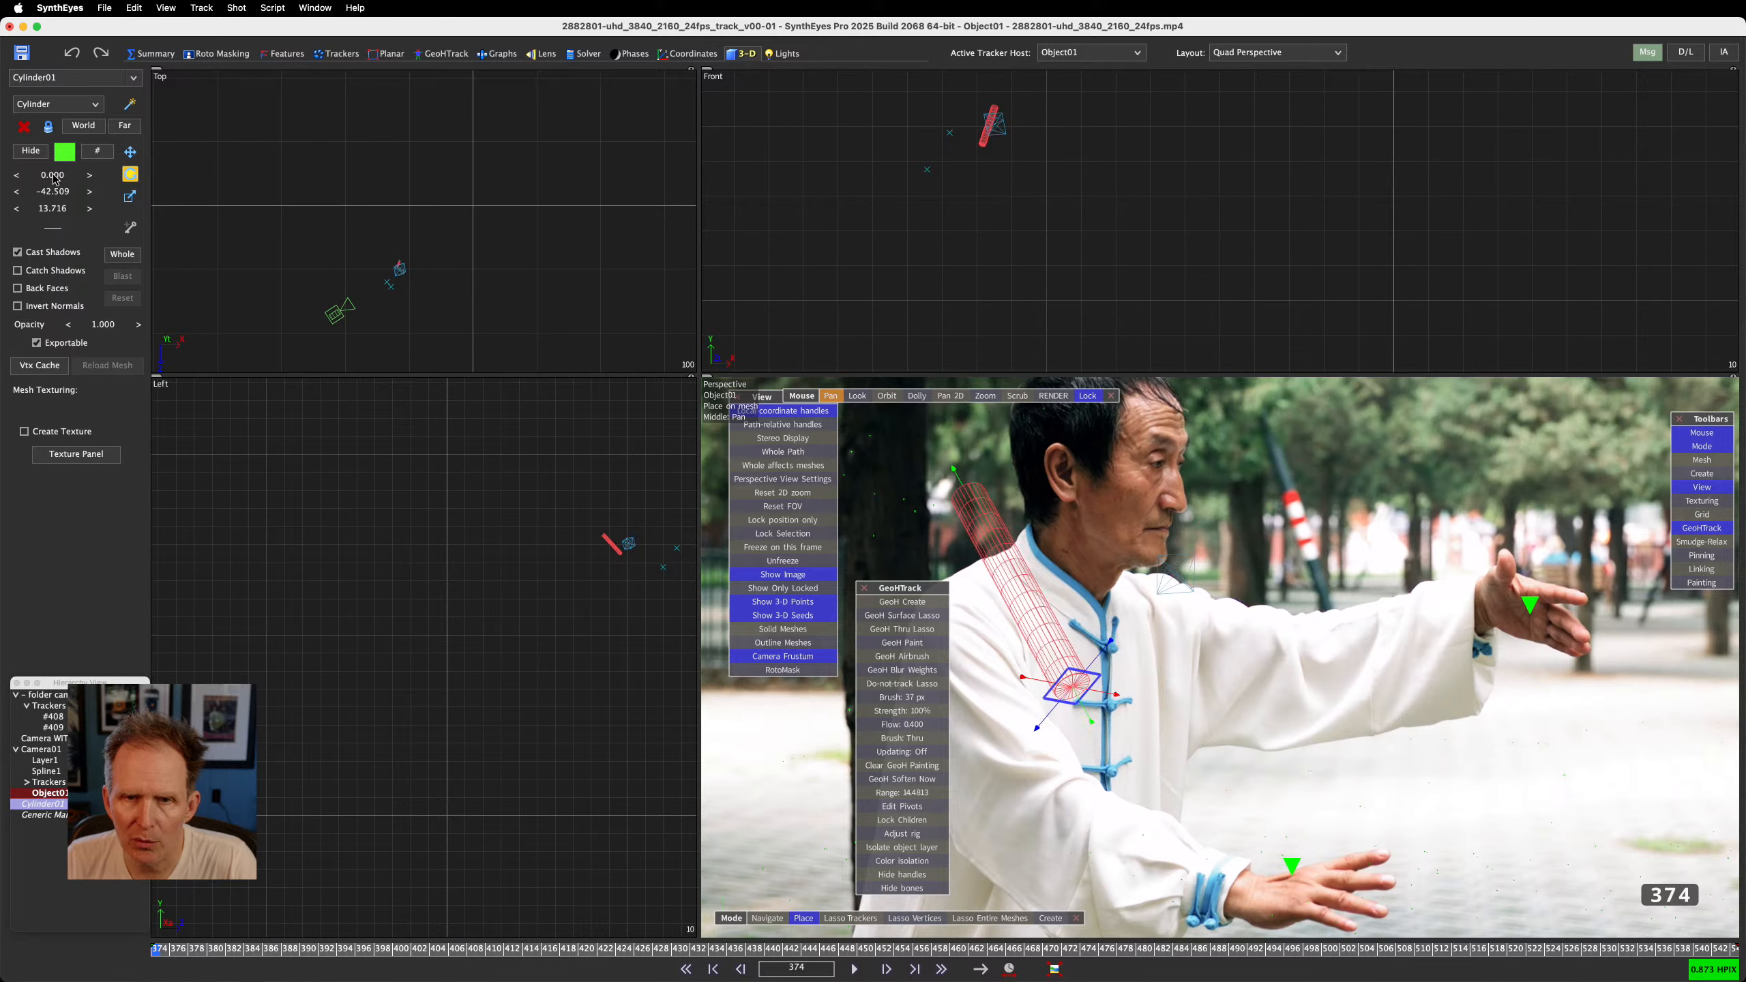
{"action": "right_click", "coordinate": [50, 192]}
{"action": "right_click", "coordinate": [49, 209]}
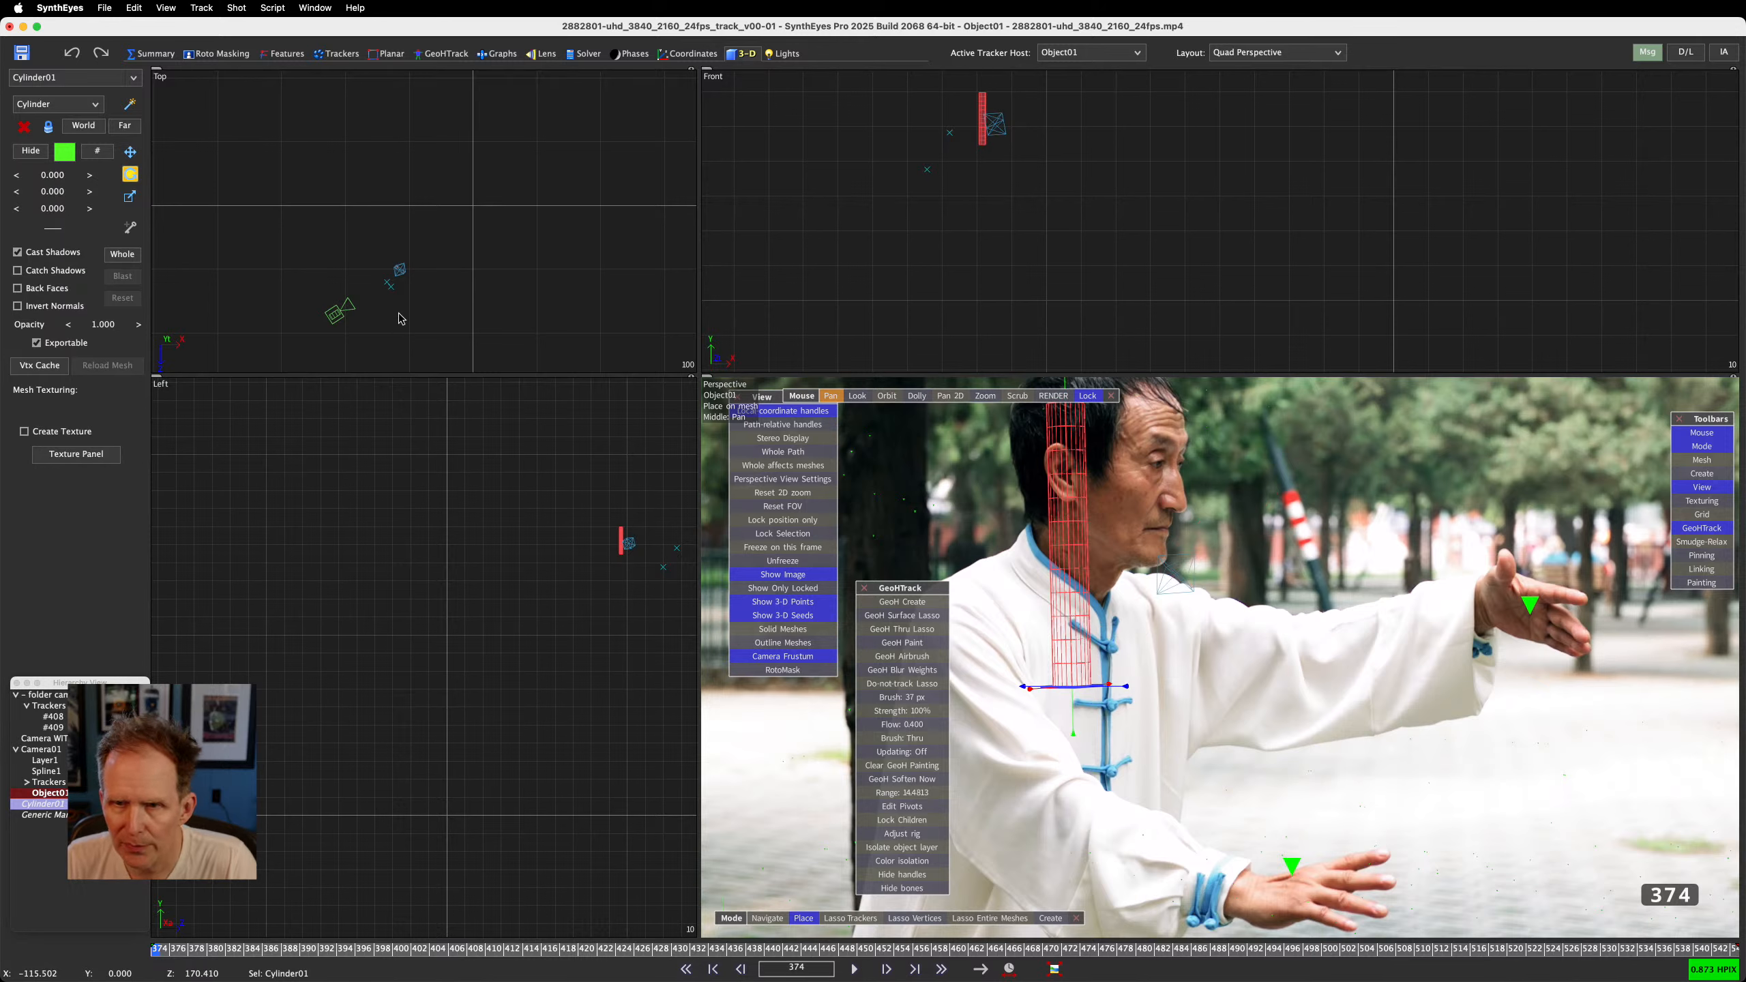
Rotate the cylinder to -45 degrees about its vertical axis in the Top view
{"action": "scroll", "coordinate": [406, 302], "scroll_direction": "up", "scroll_amount": 10}
{"action": "scroll", "coordinate": [333, 160], "scroll_direction": "up", "scroll_amount": 10}
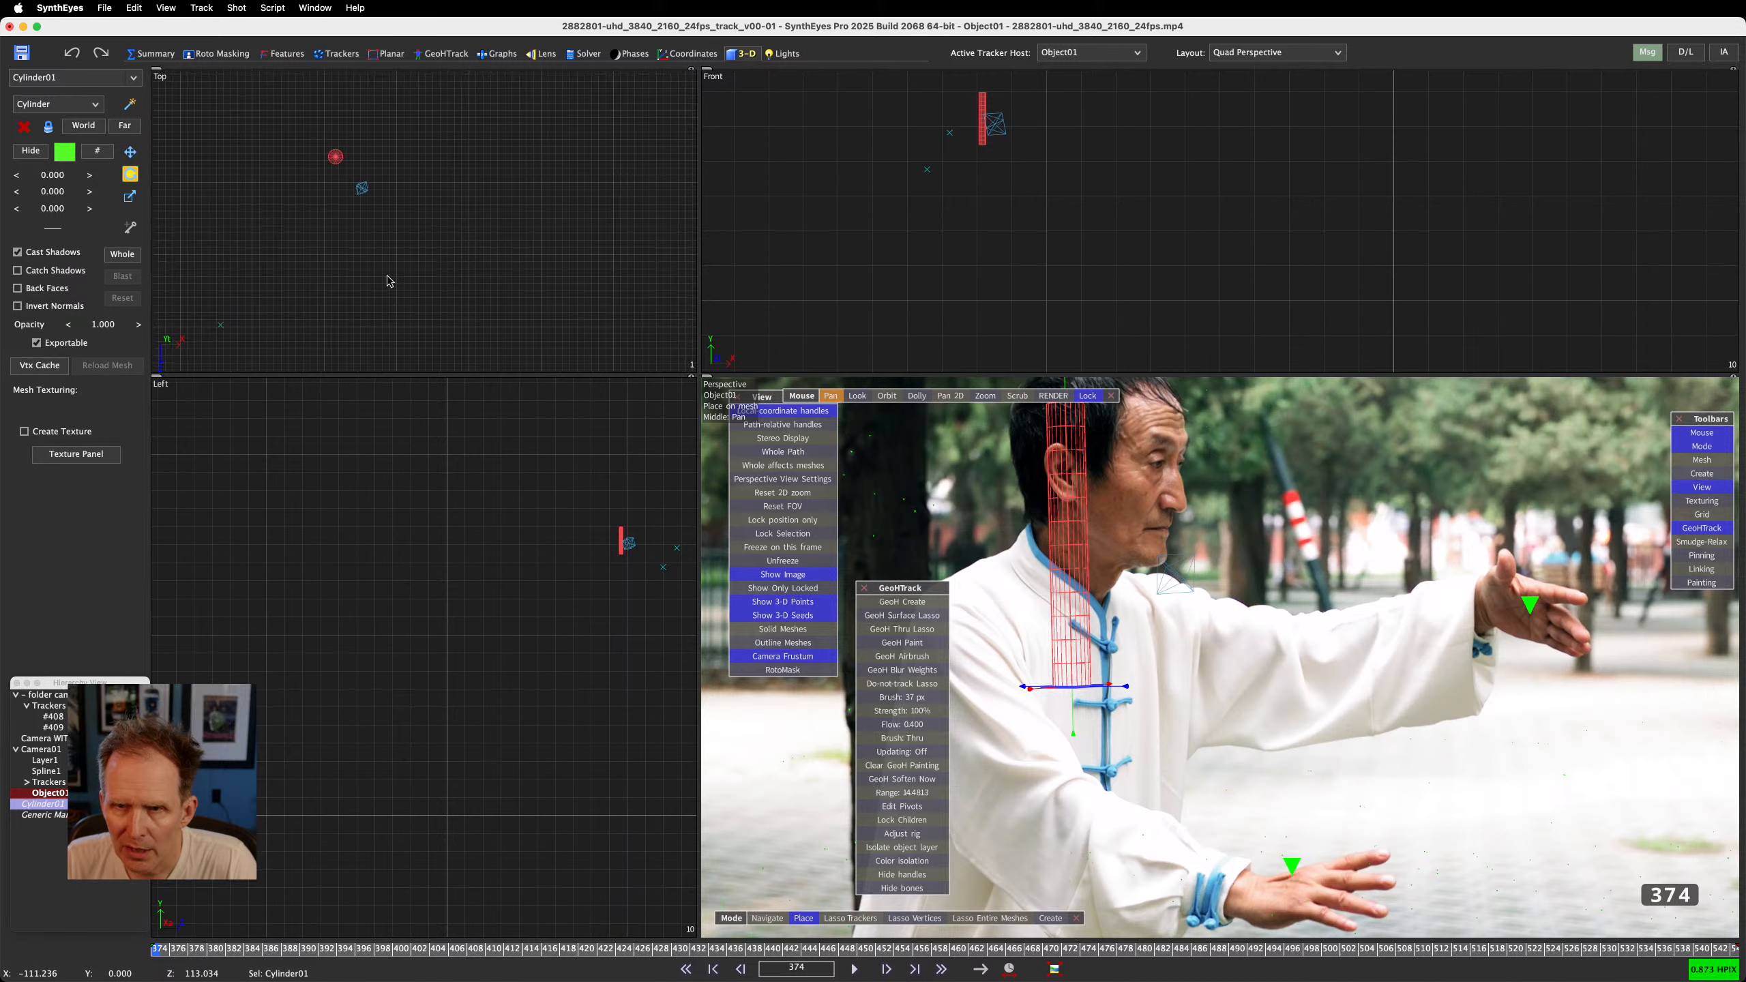
{"action": "scroll", "coordinate": [344, 167], "scroll_direction": "up", "scroll_amount": 2}
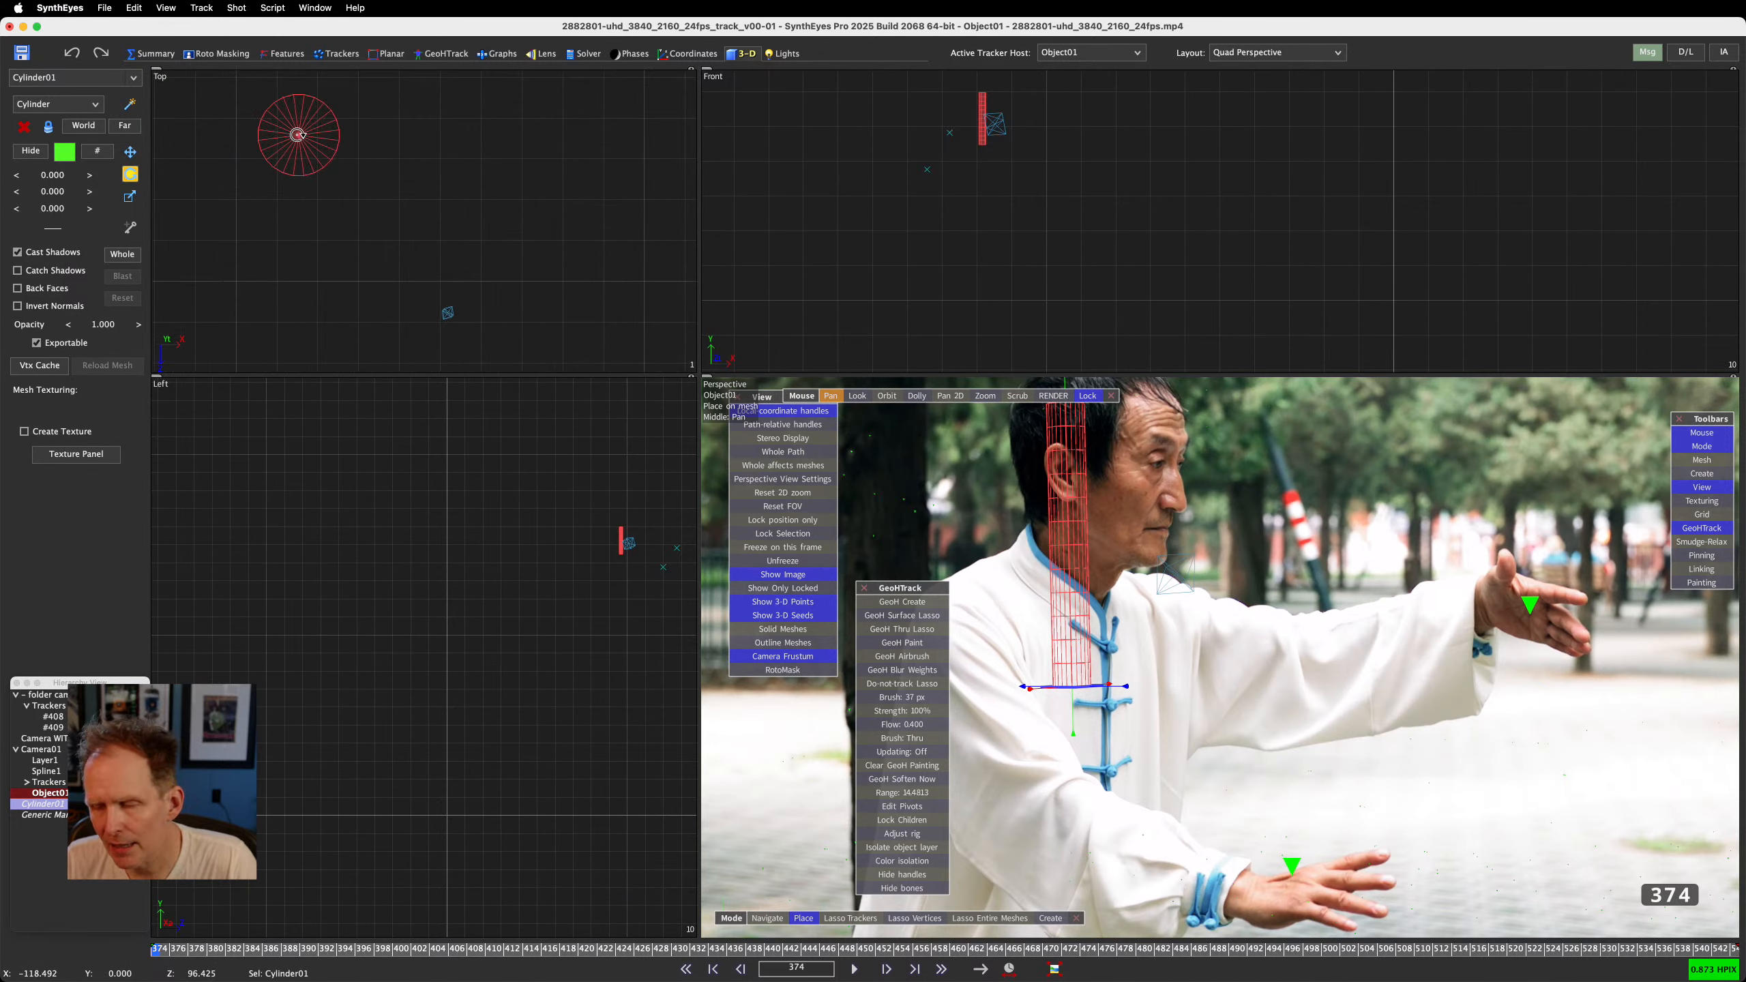
{"action": "left_click_drag", "start_coordinate": [297, 135], "coordinate": [302, 226]}
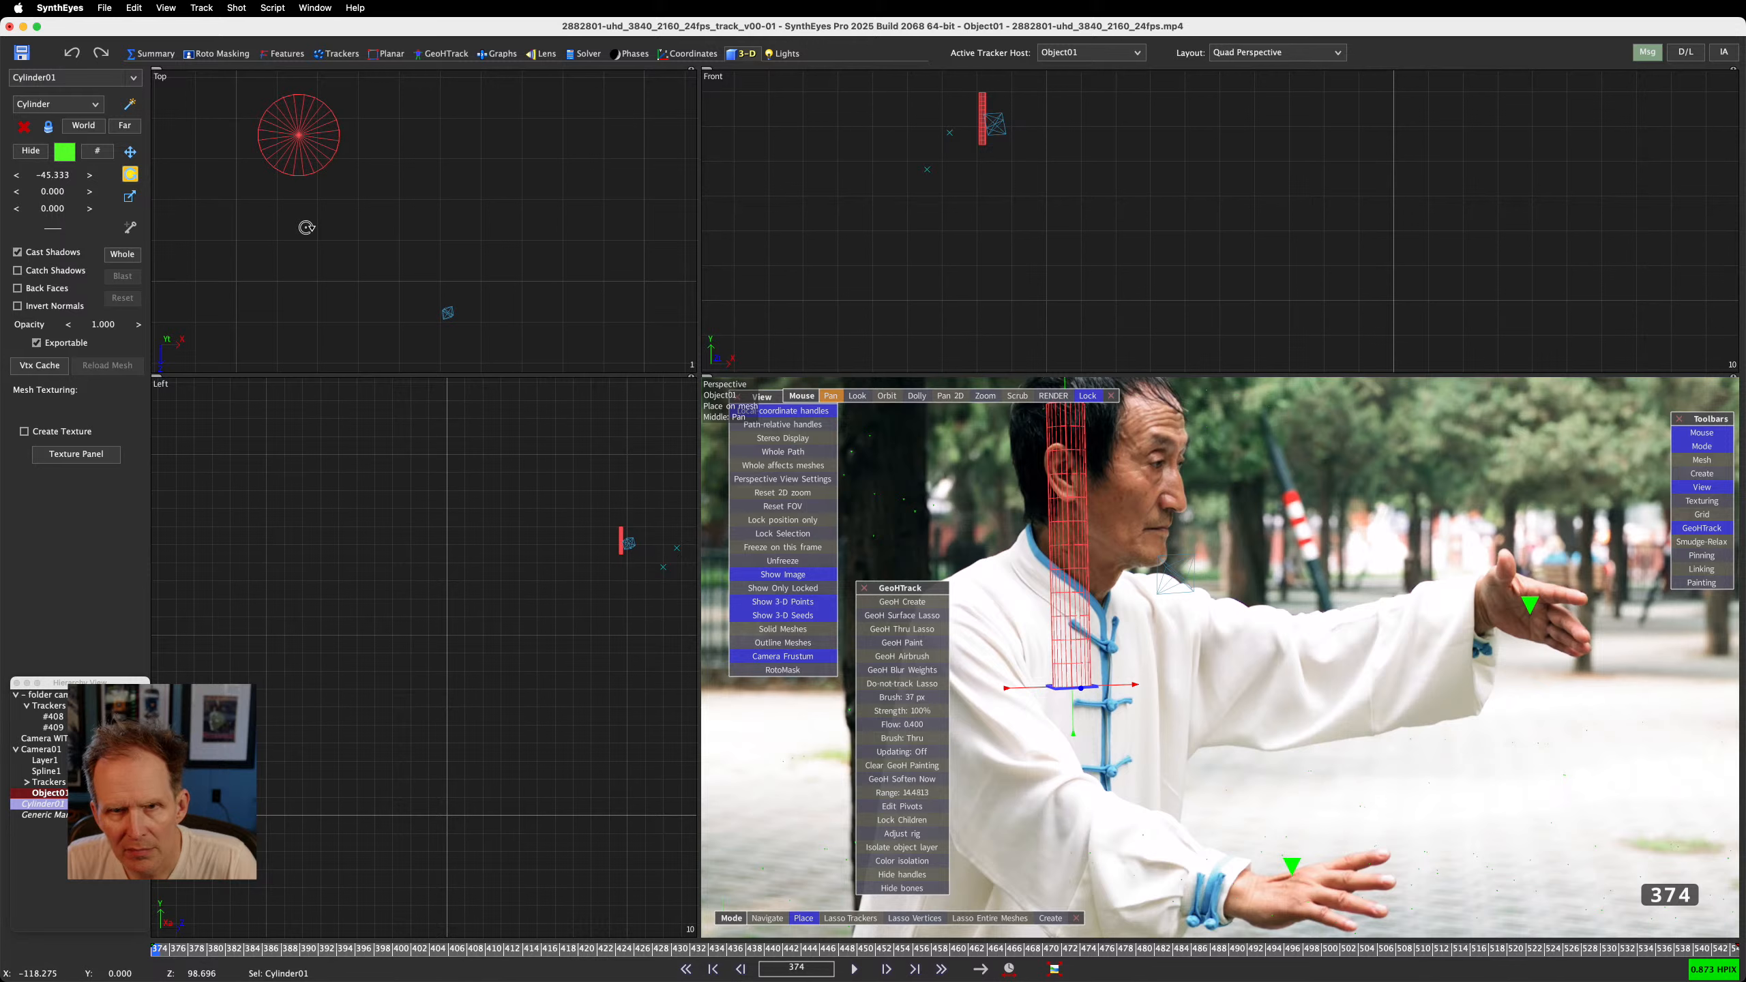
{"action": "scroll", "coordinate": [417, 257], "scroll_direction": "down", "scroll_amount": 15}
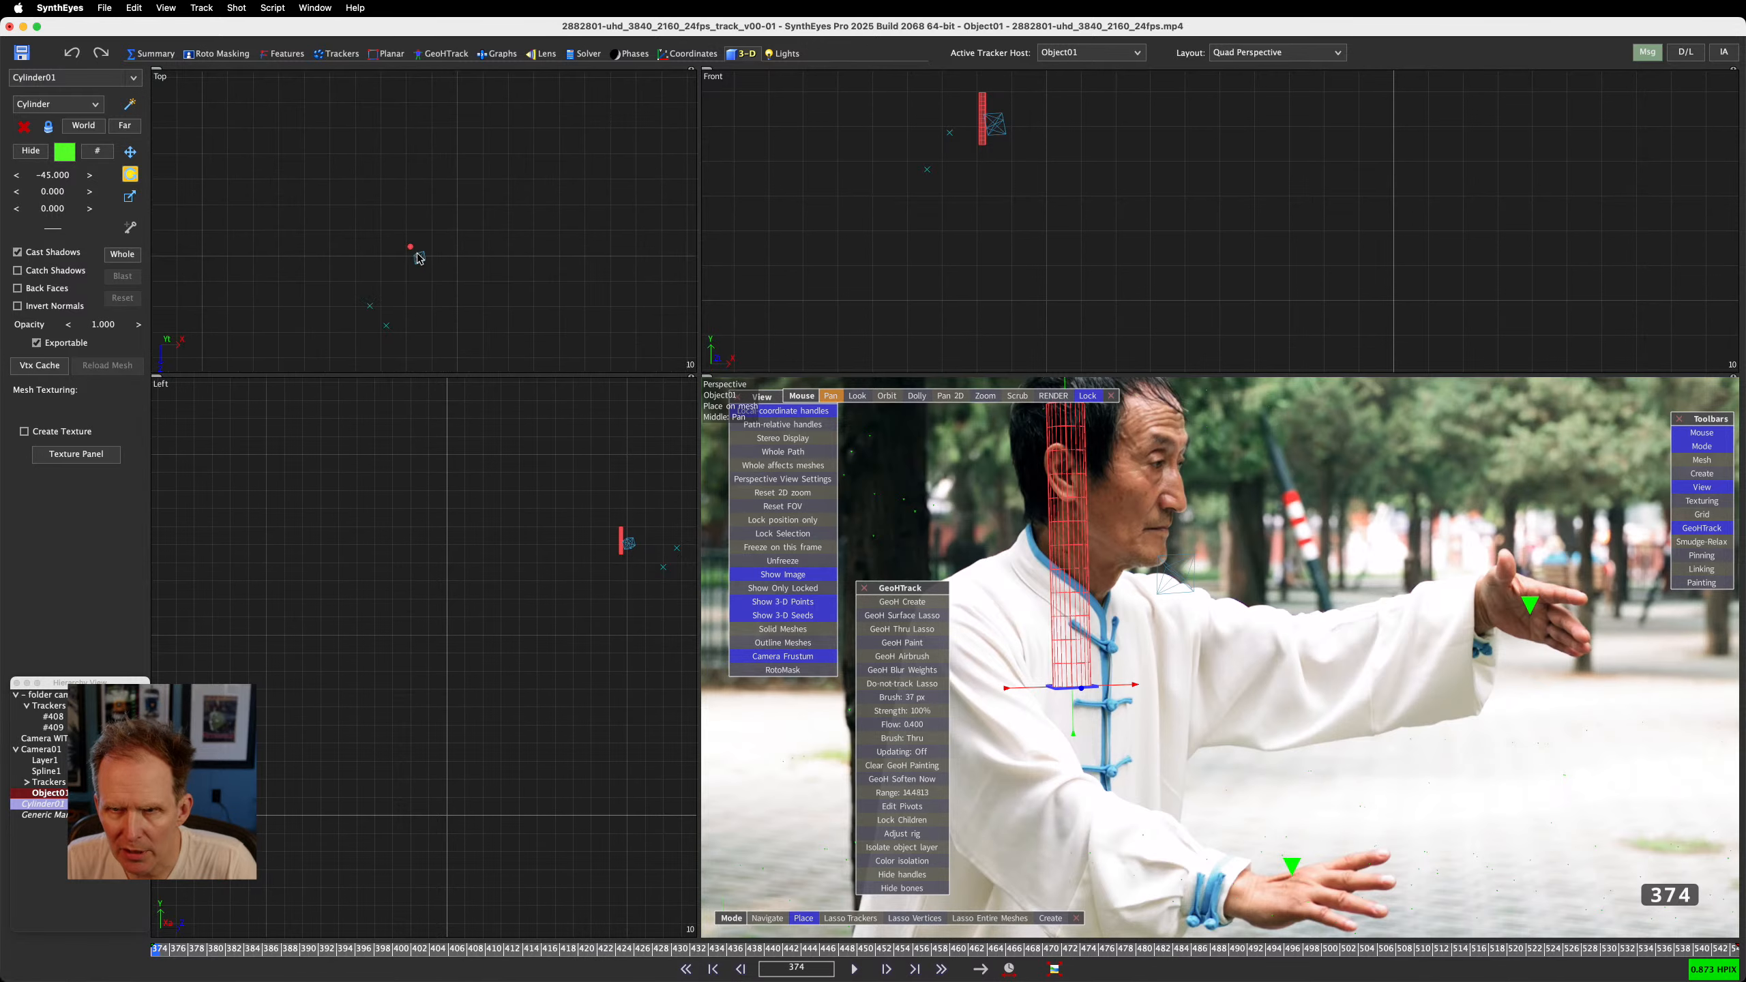
{"action": "scroll", "coordinate": [418, 257], "scroll_direction": "up", "scroll_amount": 5}
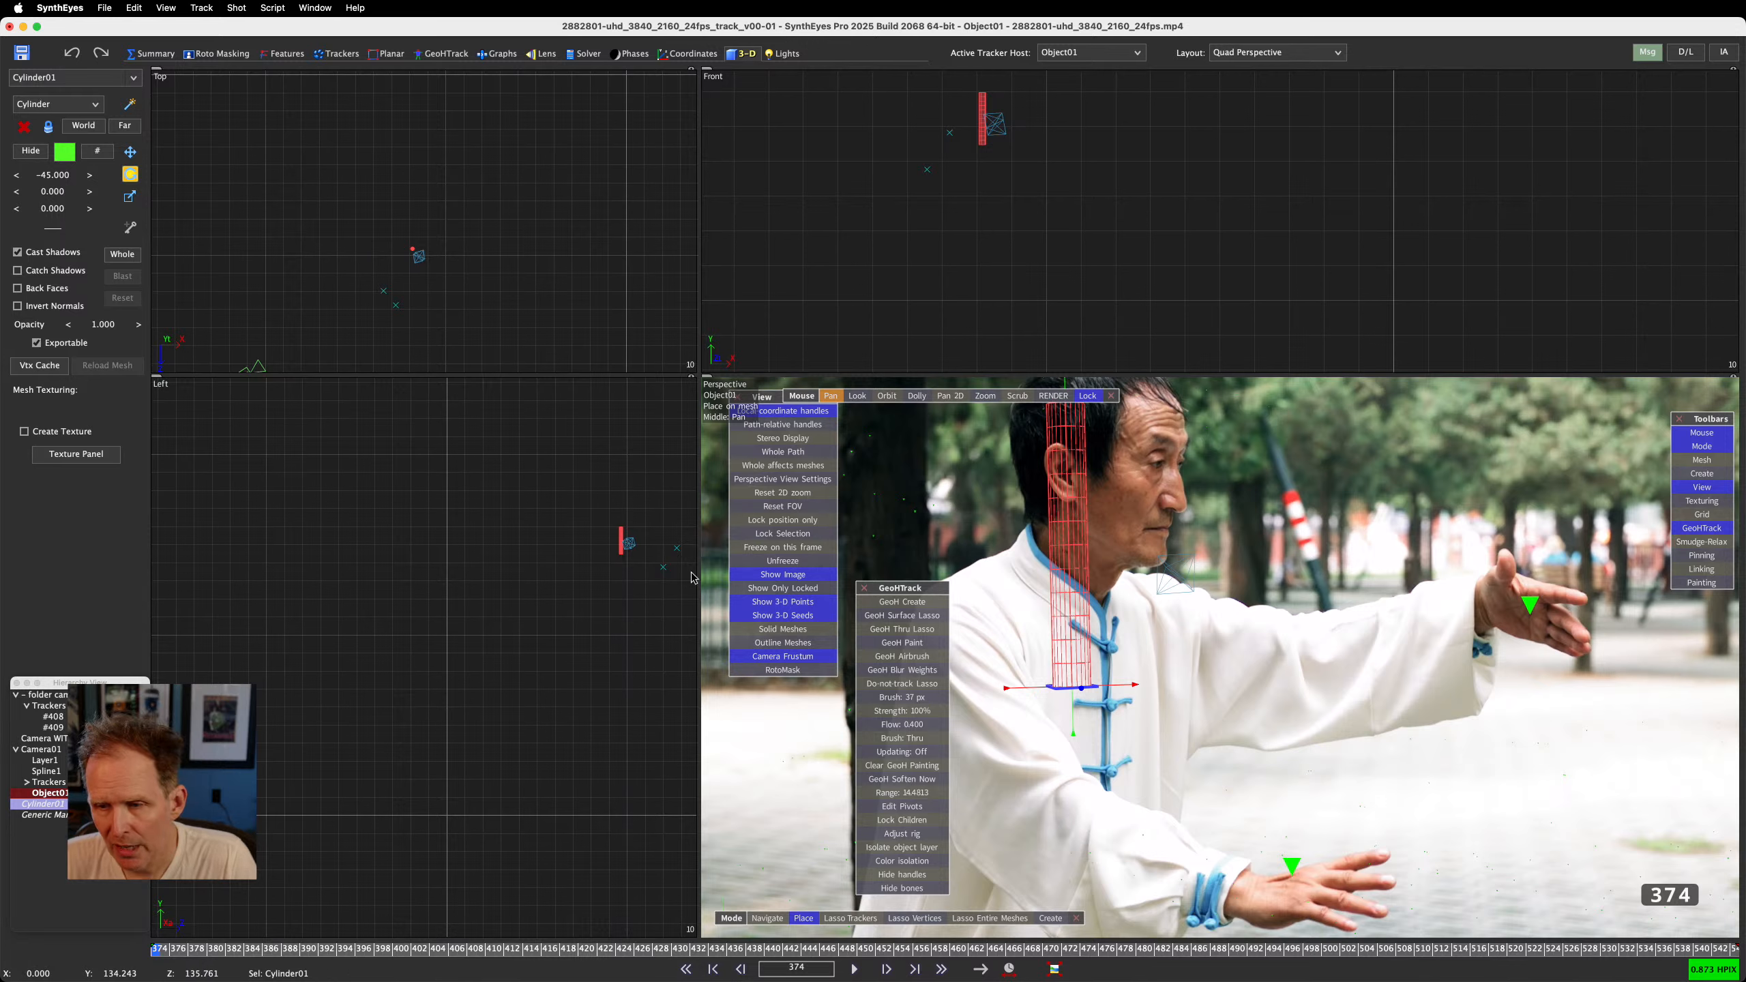
Delete Object01 and switch the perspective view to 2D panning, locked to Camera01
{"action": "left_click", "coordinate": [631, 541]}
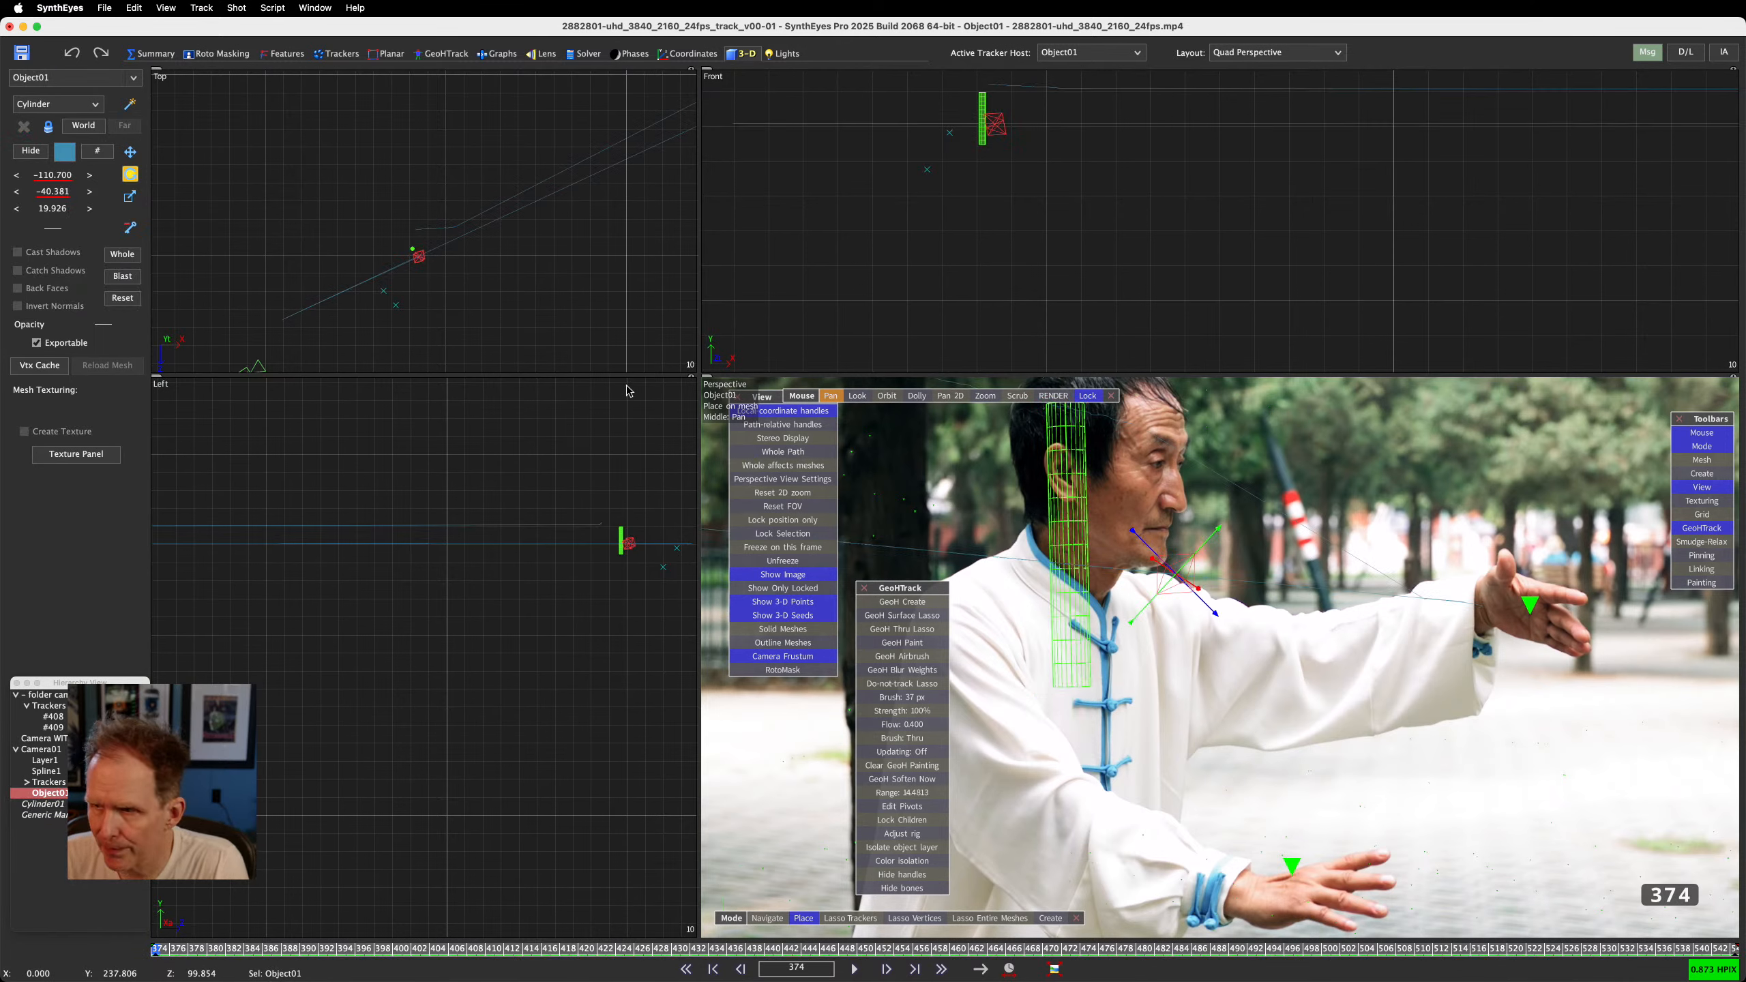
{"action": "left_click", "coordinate": [77, 793]}
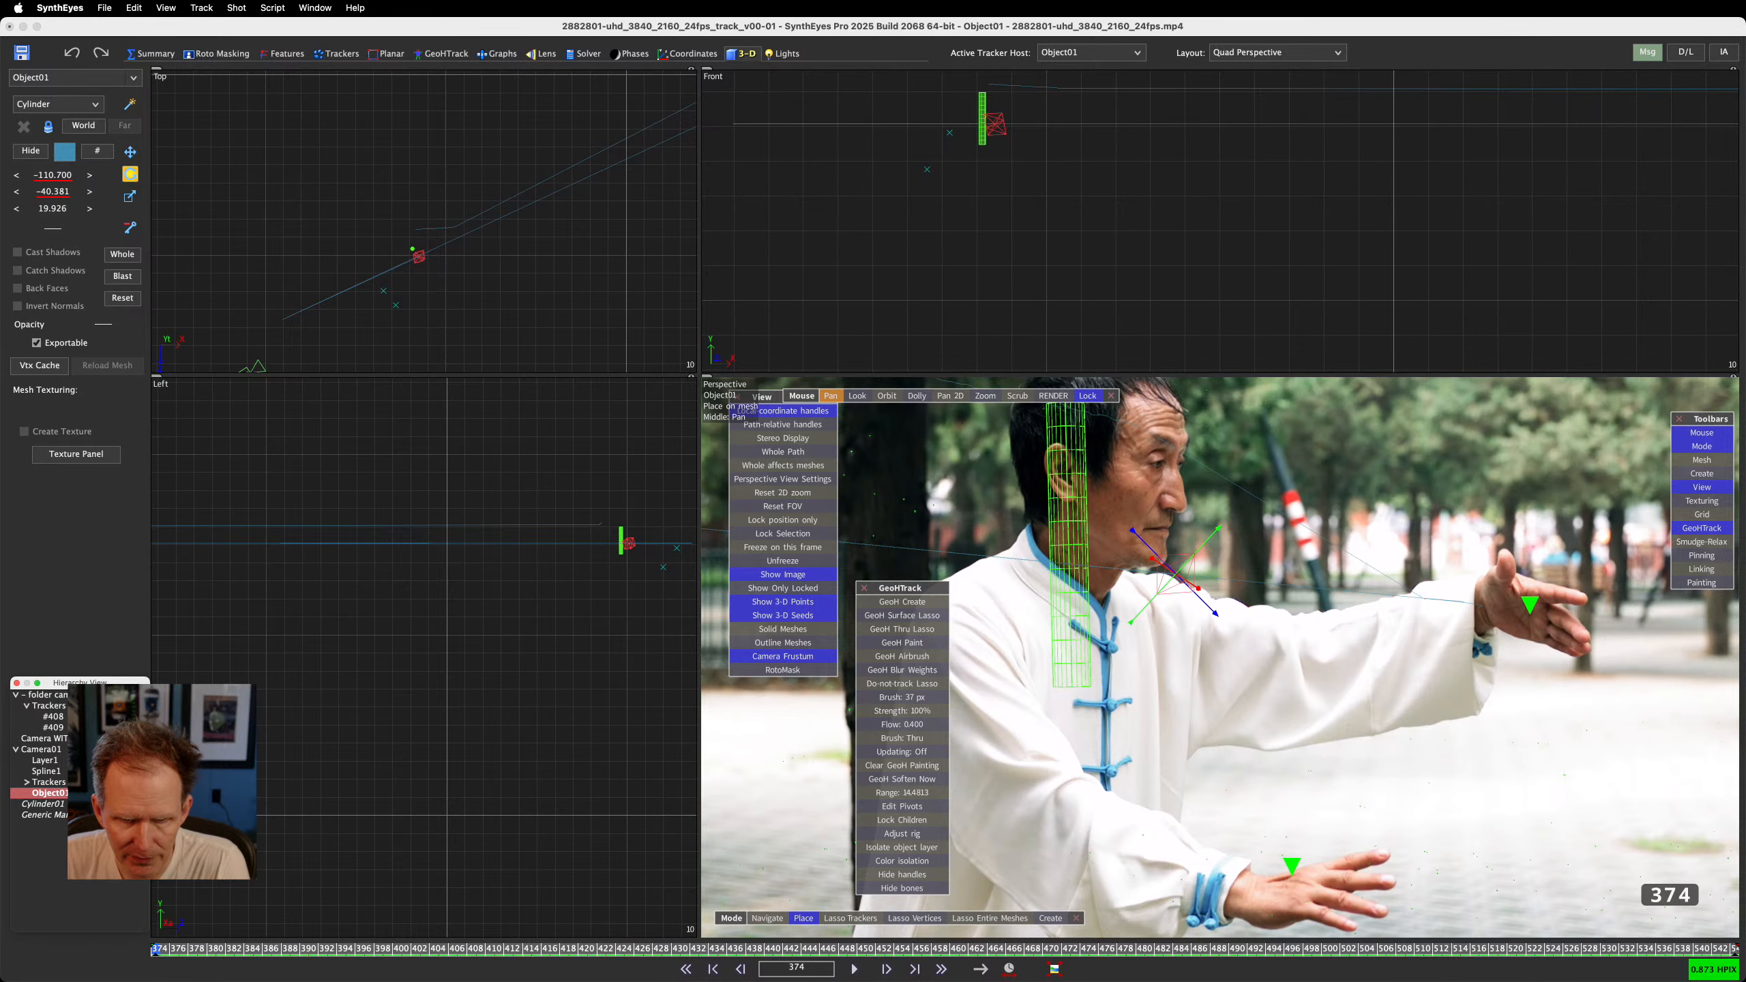
{"action": "left_click", "coordinate": [388, 676]}
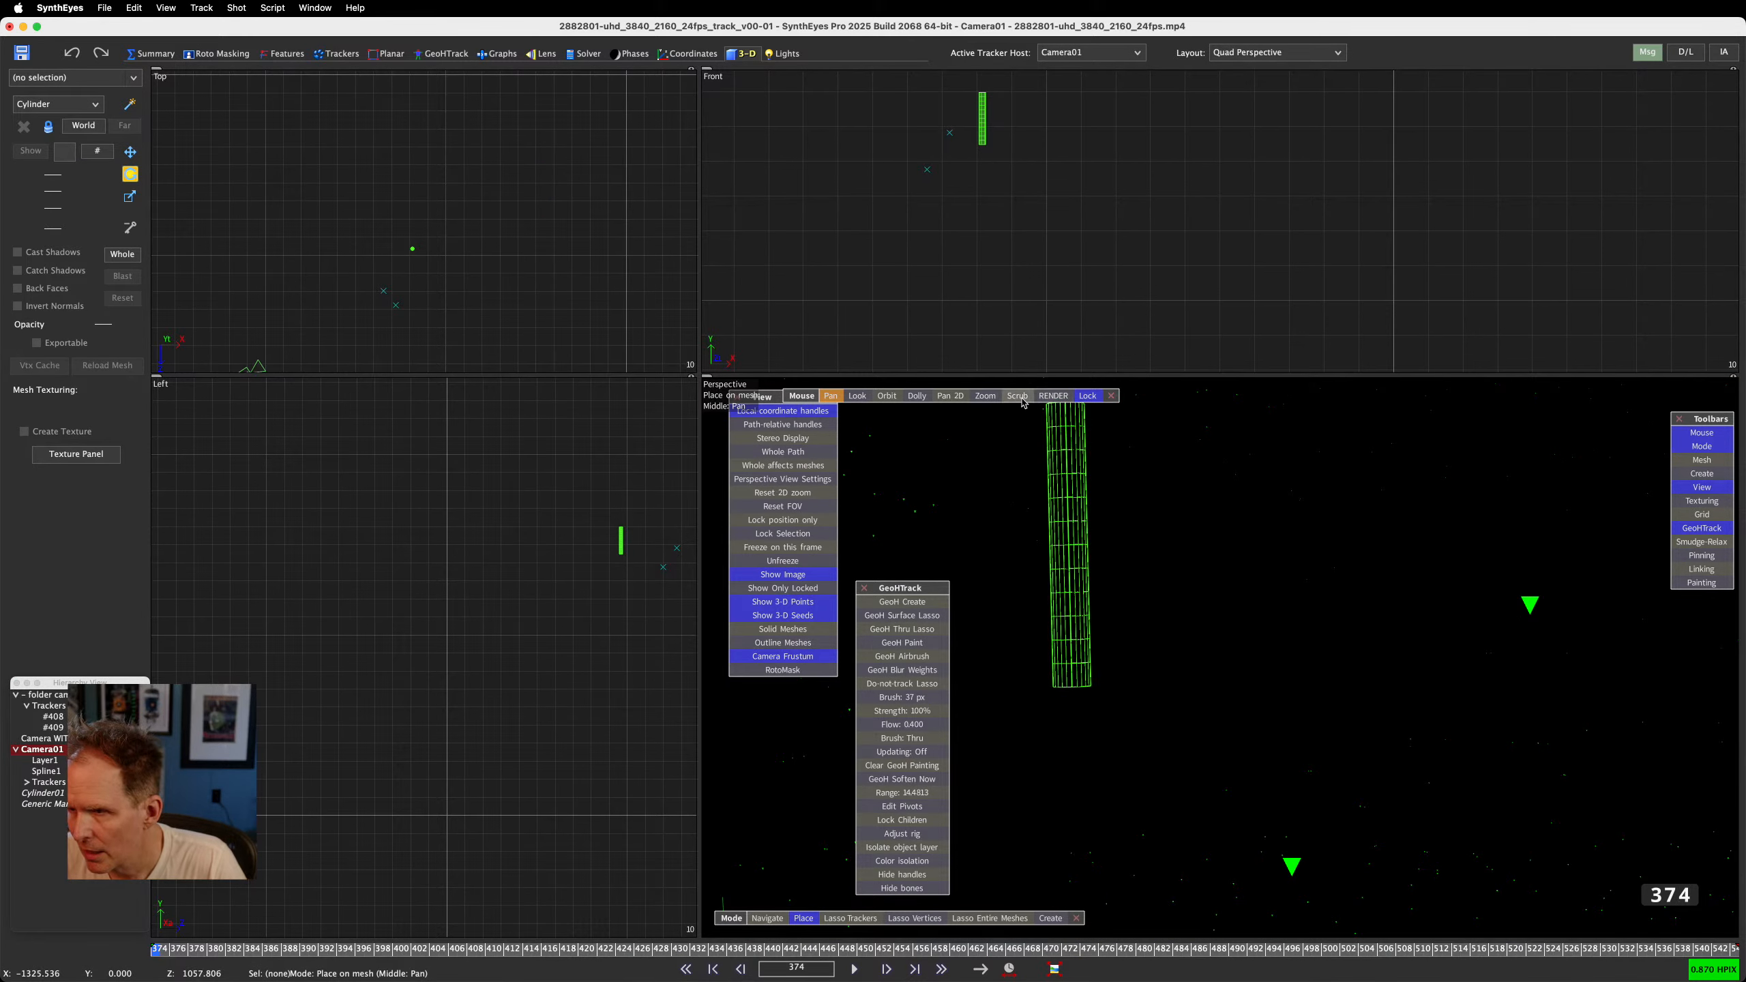
{"action": "left_click", "coordinate": [950, 396]}
{"action": "left_click", "coordinate": [1101, 399]}
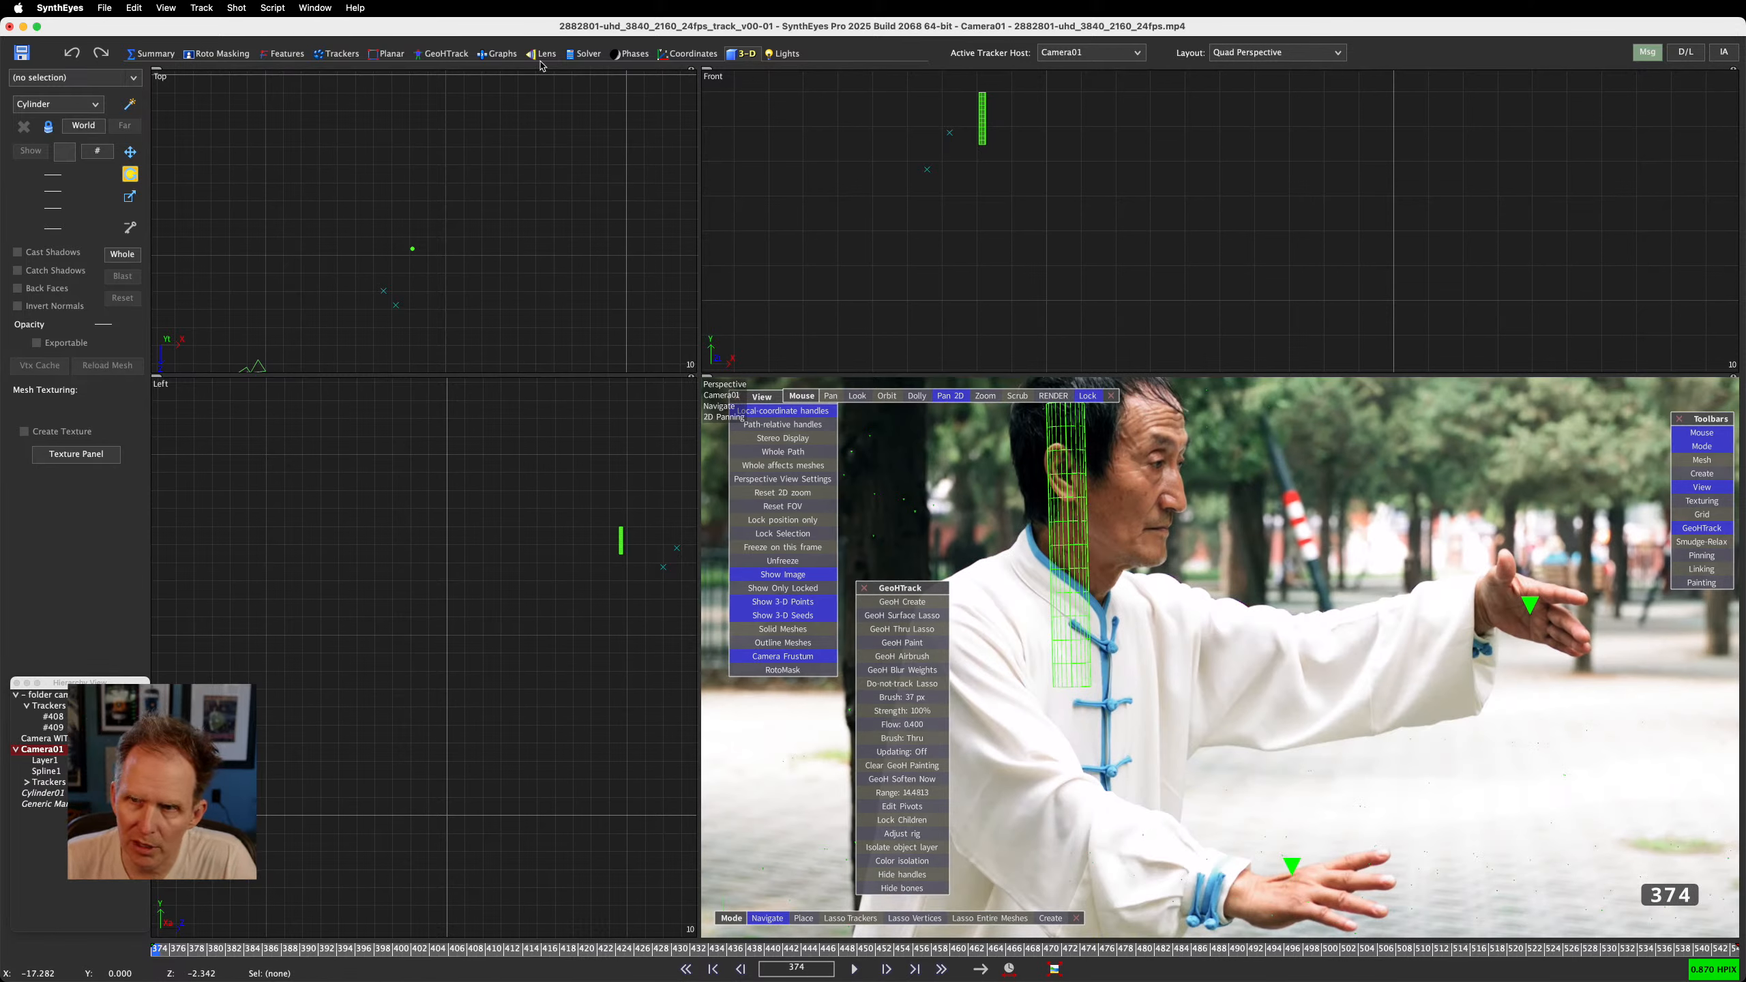
Create a new GeoH object from the cylinder in the camera view, test its X joint, and reset the joint to 0
{"action": "left_click", "coordinate": [465, 54]}
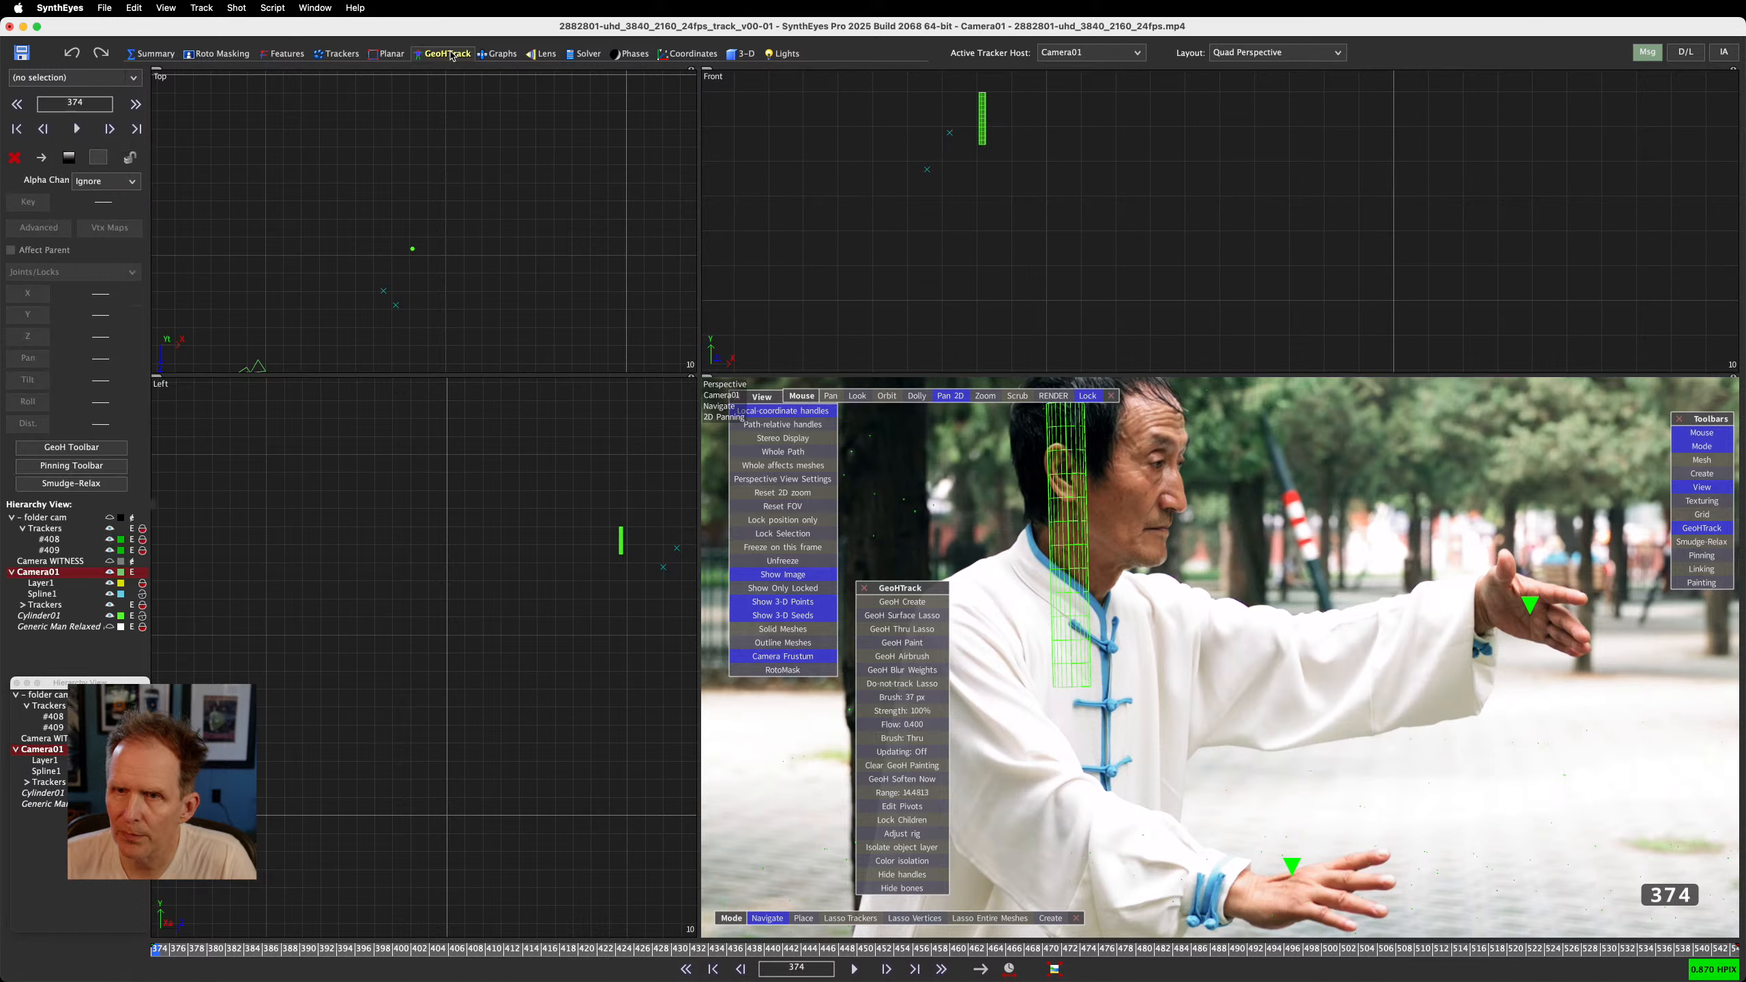
{"action": "left_click", "coordinate": [100, 449]}
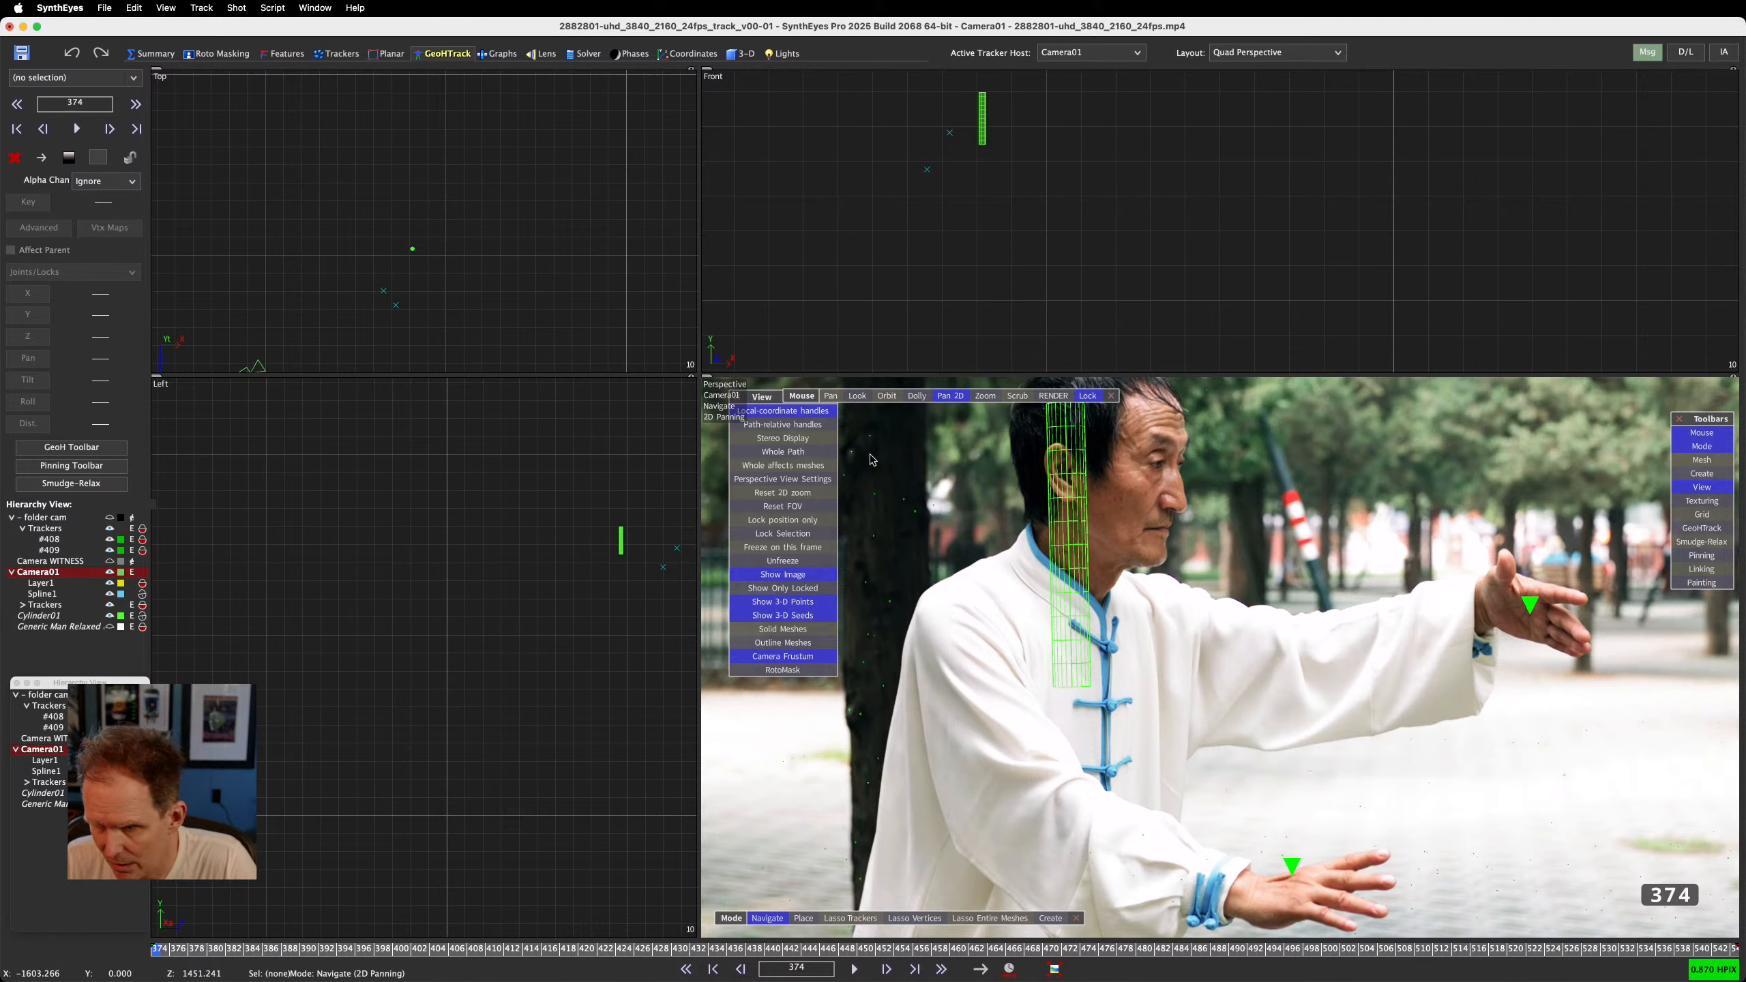
{"action": "left_click_drag", "start_coordinate": [770, 398], "coordinate": [765, 474]}
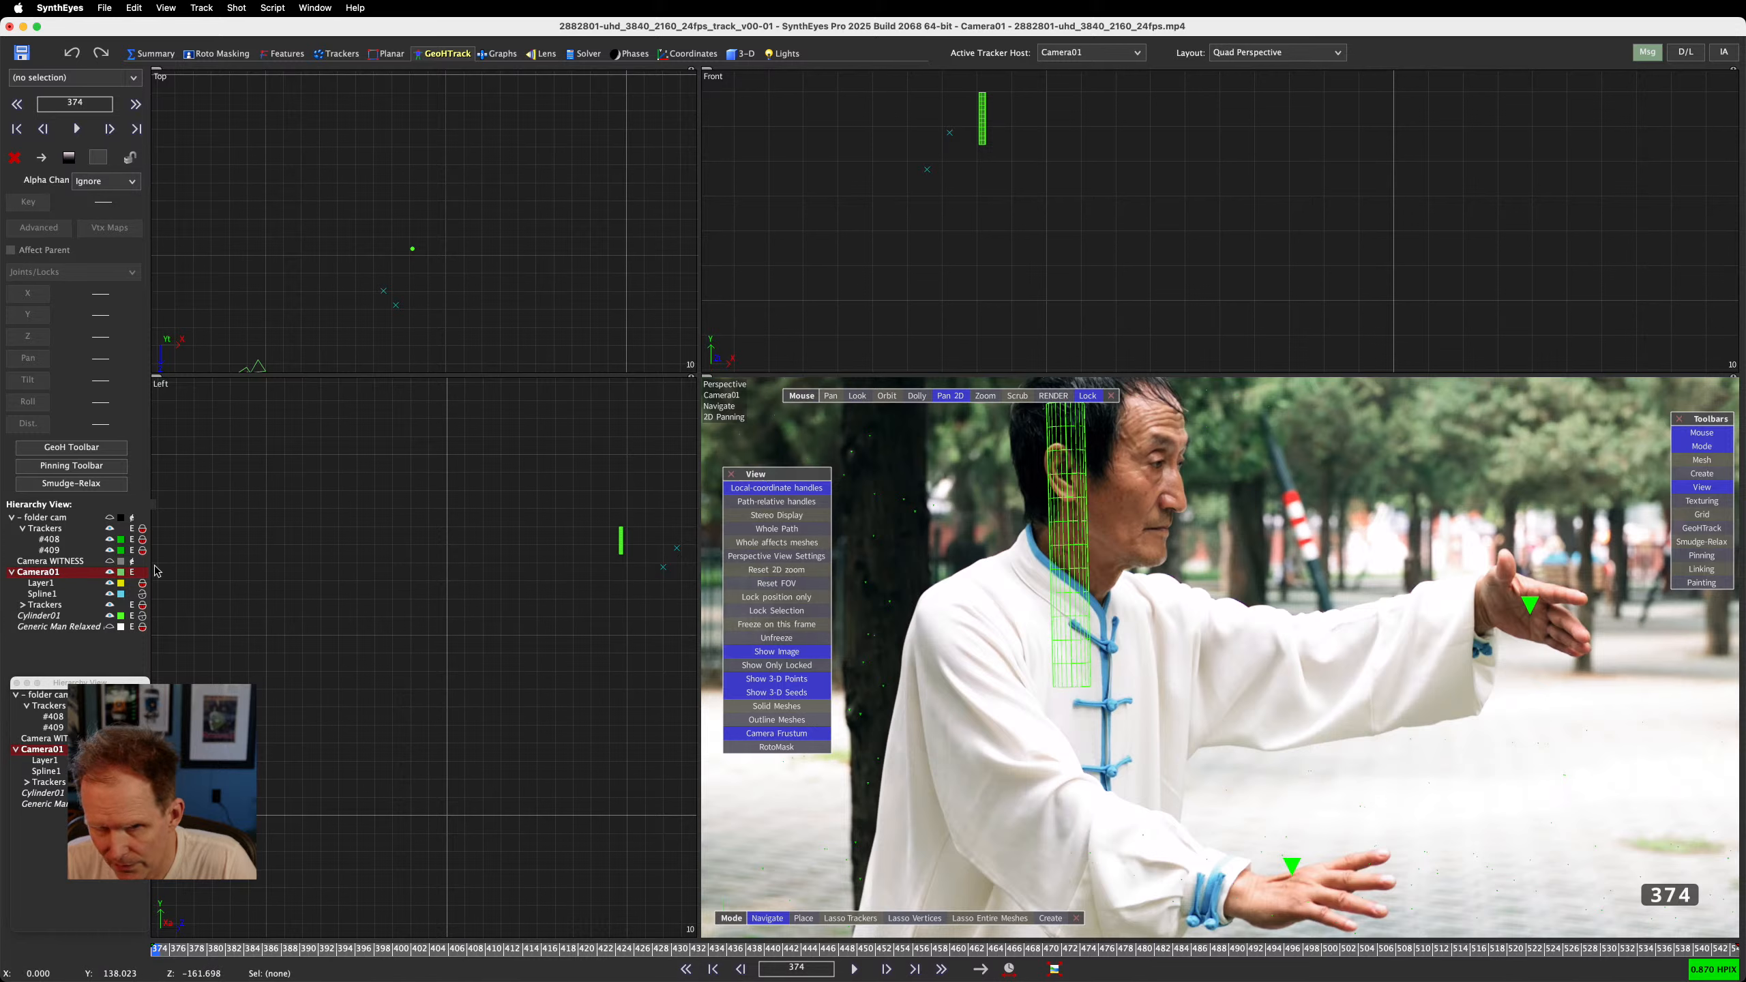
{"action": "left_click", "coordinate": [72, 447]}
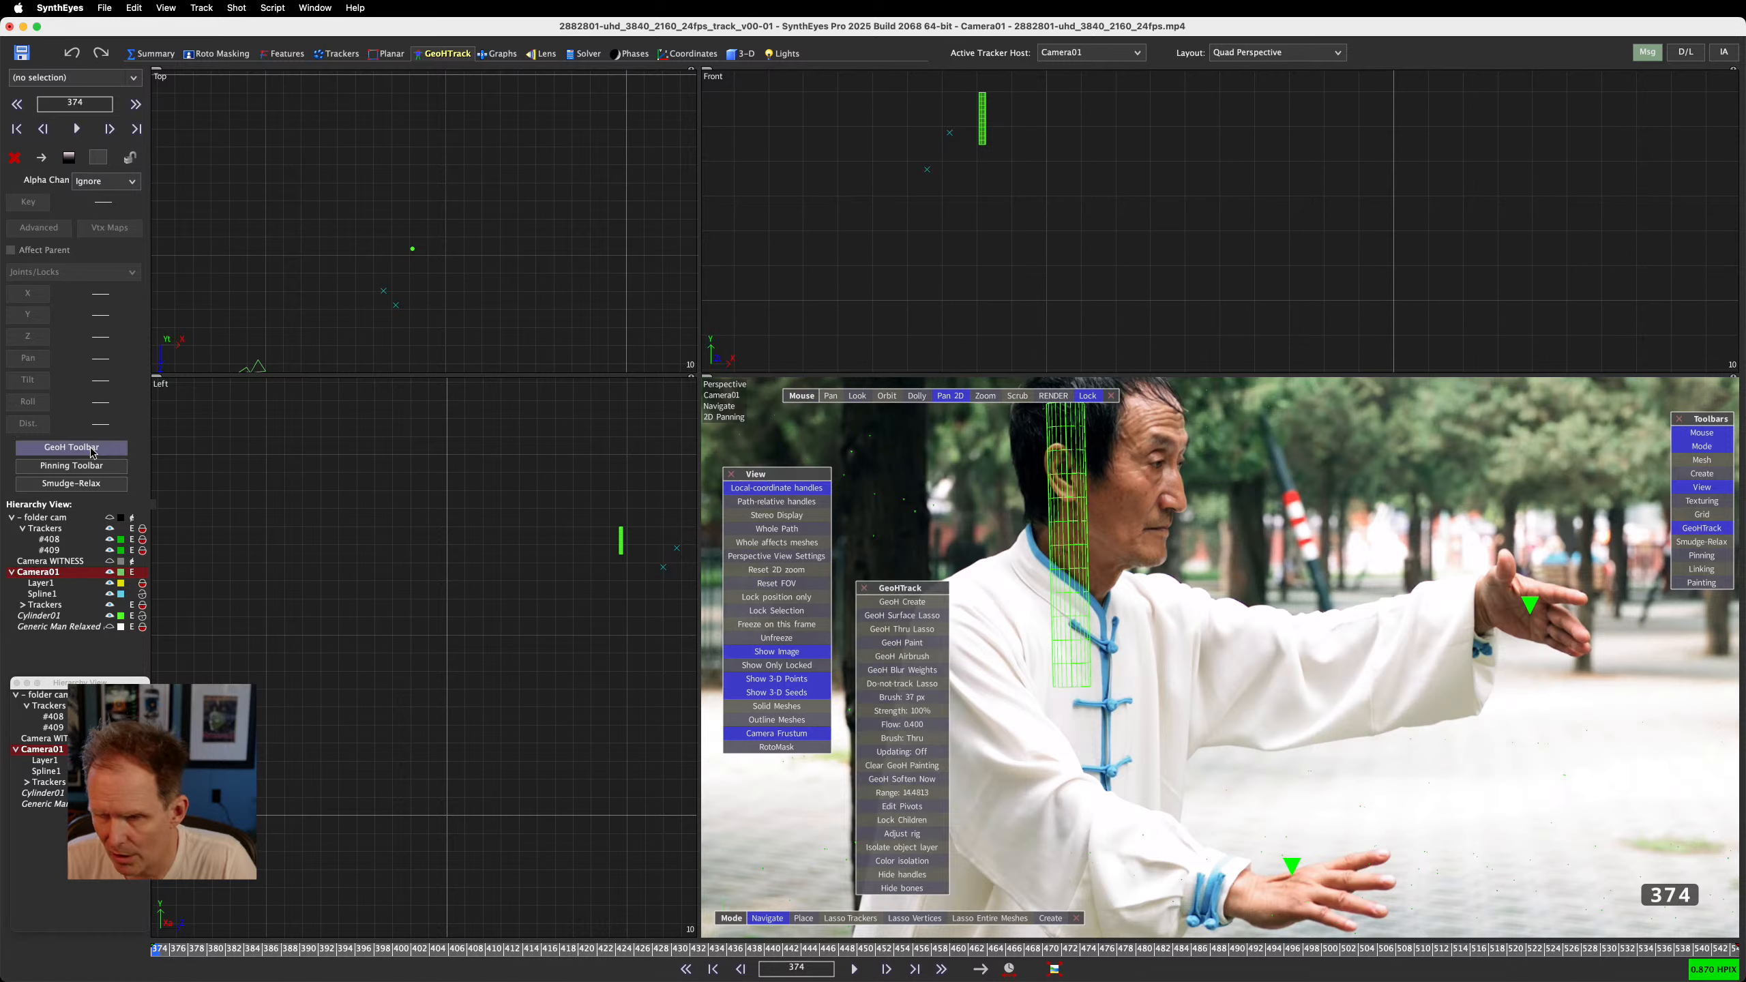
{"action": "left_click", "coordinate": [902, 601]}
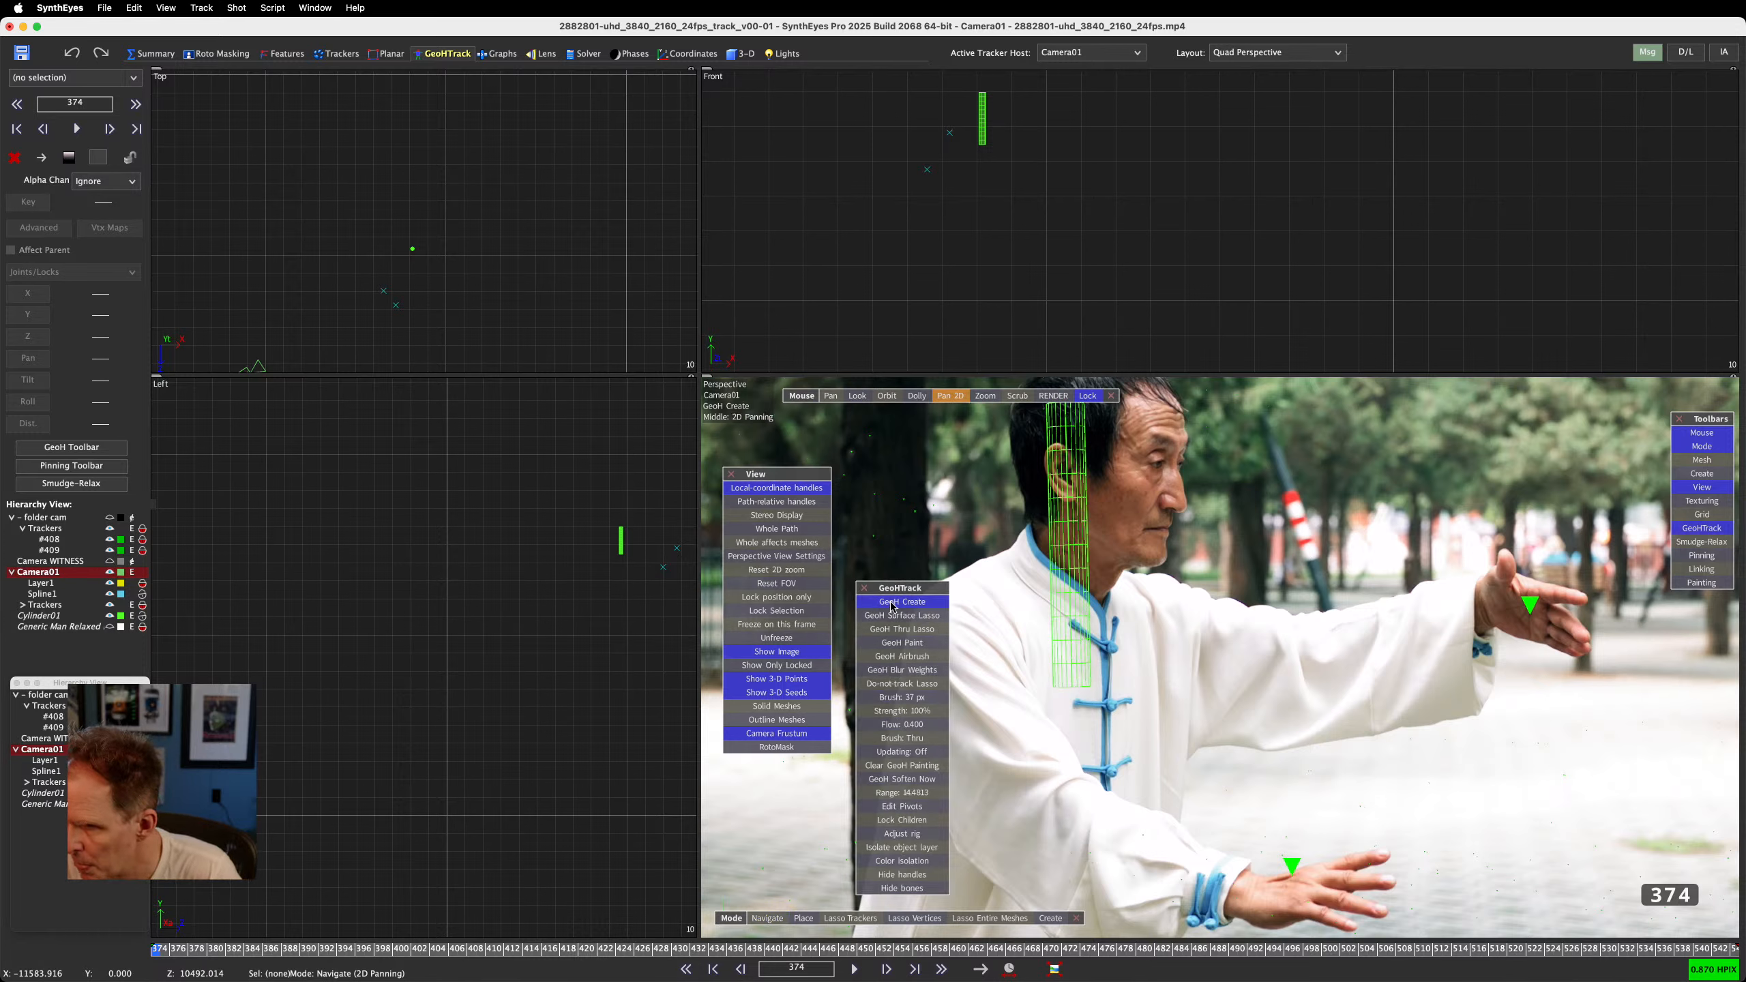
{"action": "left_click", "coordinate": [1082, 515]}
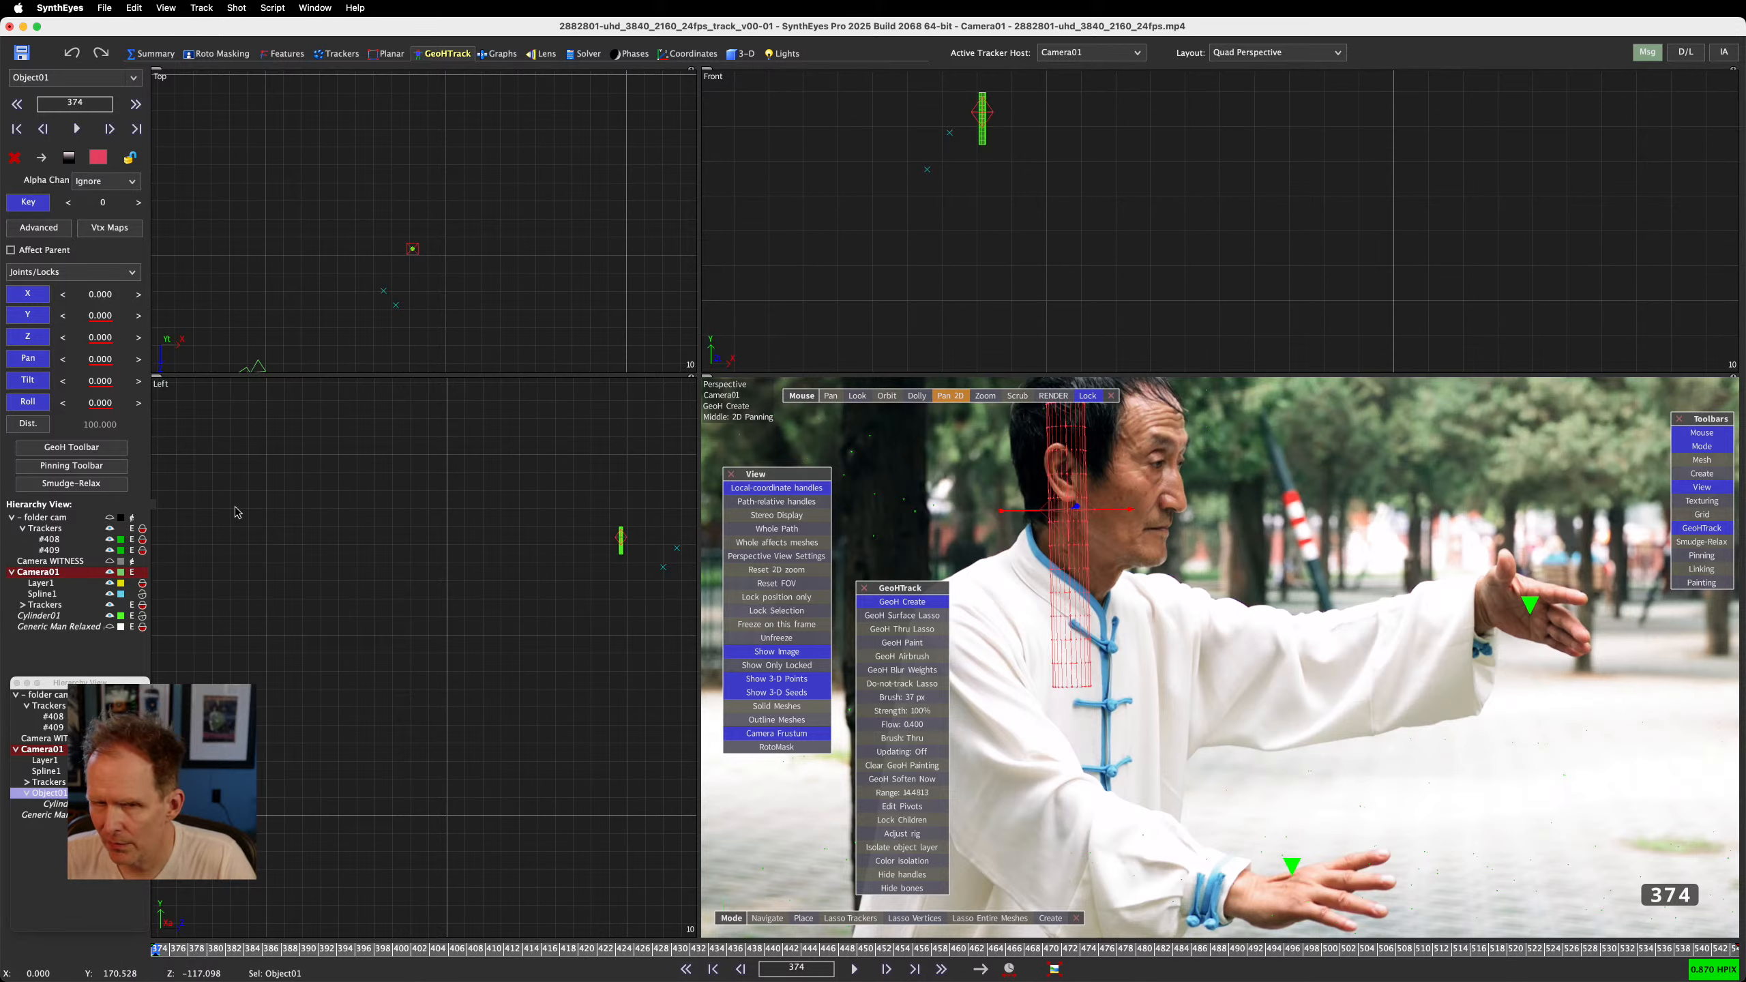
{"action": "mouse_move", "coordinate": [118, 297]}
{"action": "left_mouse_down"}
{"action": "mouse_move", "coordinate": [159, 297]}
{"action": "mouse_move", "coordinate": [84, 298]}
{"action": "mouse_move", "coordinate": [132, 297]}
{"action": "left_mouse_up"}
{"action": "right_click", "coordinate": [100, 295]}
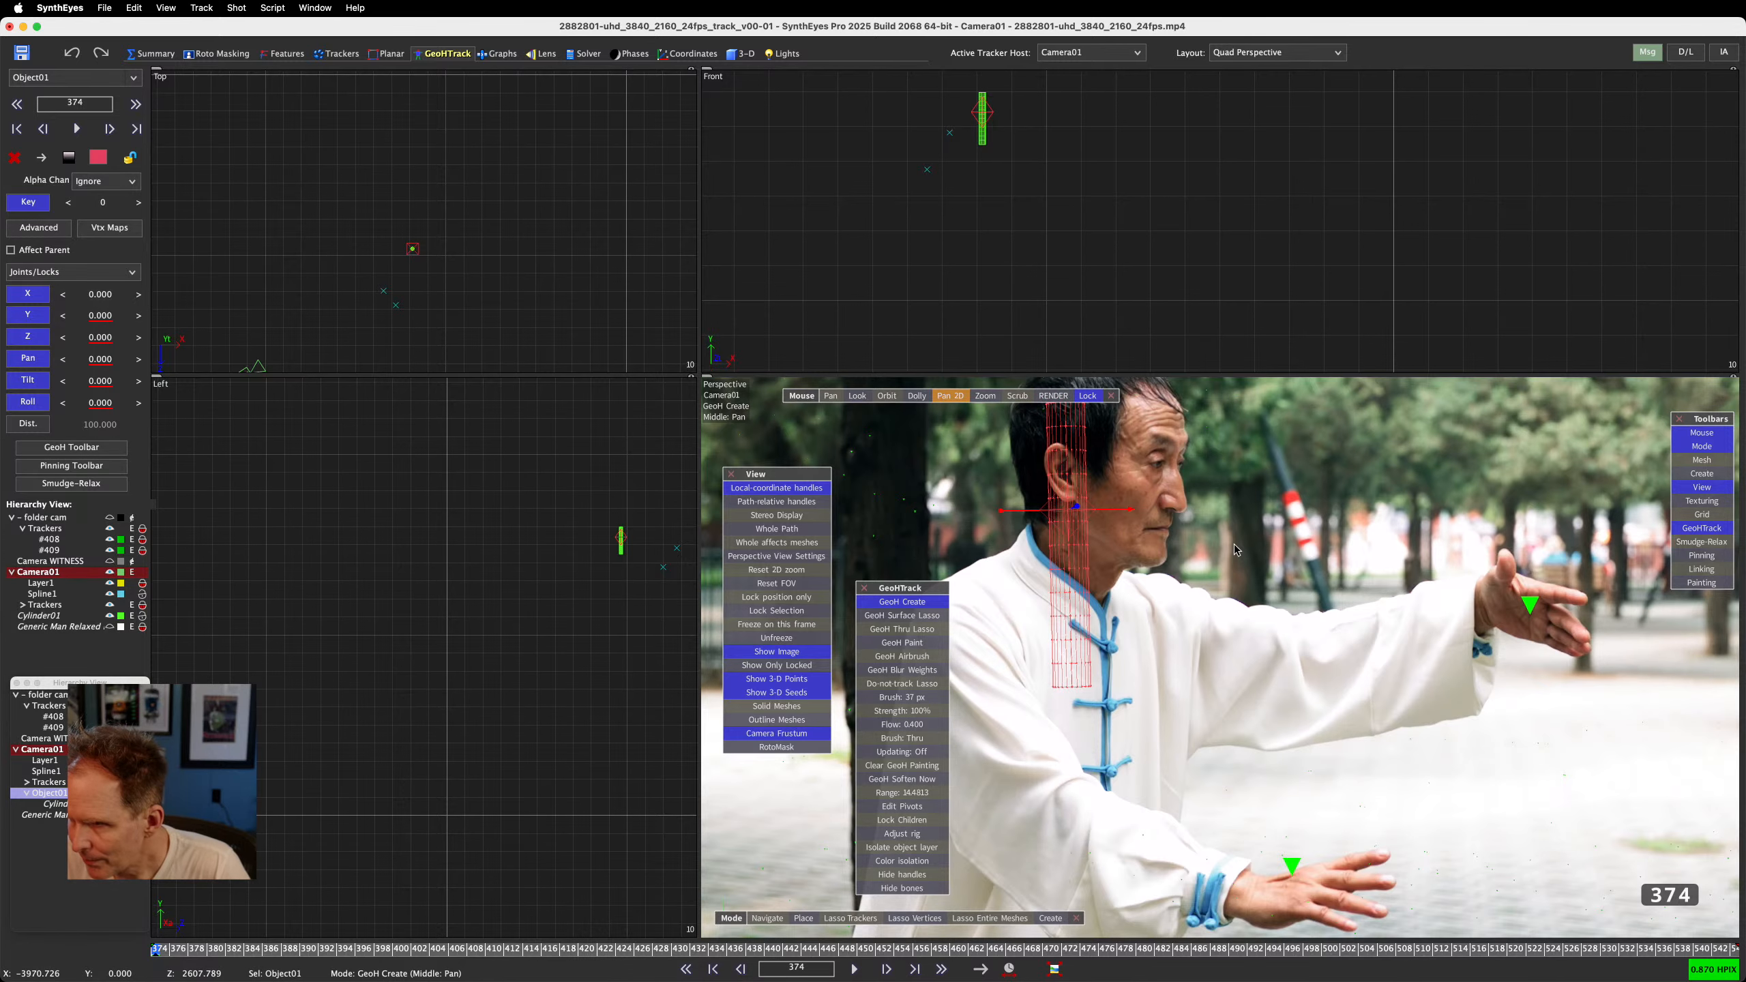
Move trackers #408 and #409 from the folder cam to Object01 in the hierarchy
{"action": "scroll", "coordinate": [1191, 456], "scroll_direction": "down", "scroll_amount": 2}
{"action": "middle_click_drag", "start_coordinate": [1192, 455], "coordinate": [1195, 480]}
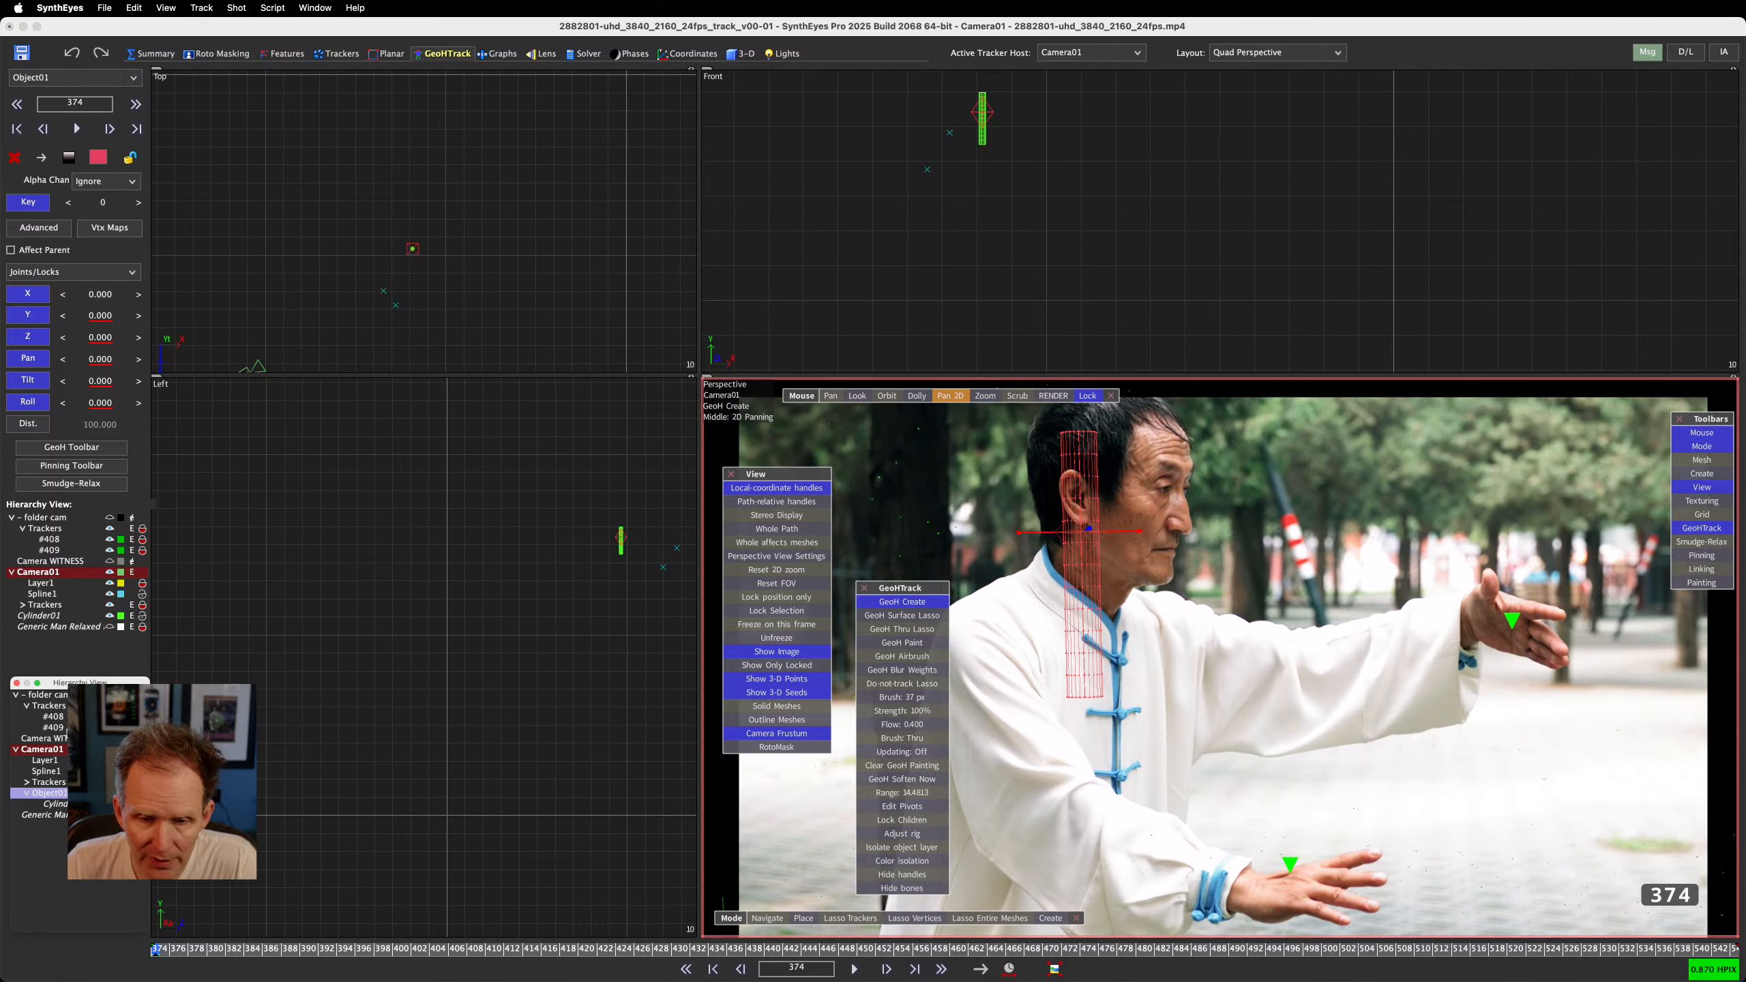
{"action": "left_click", "coordinate": [62, 717]}
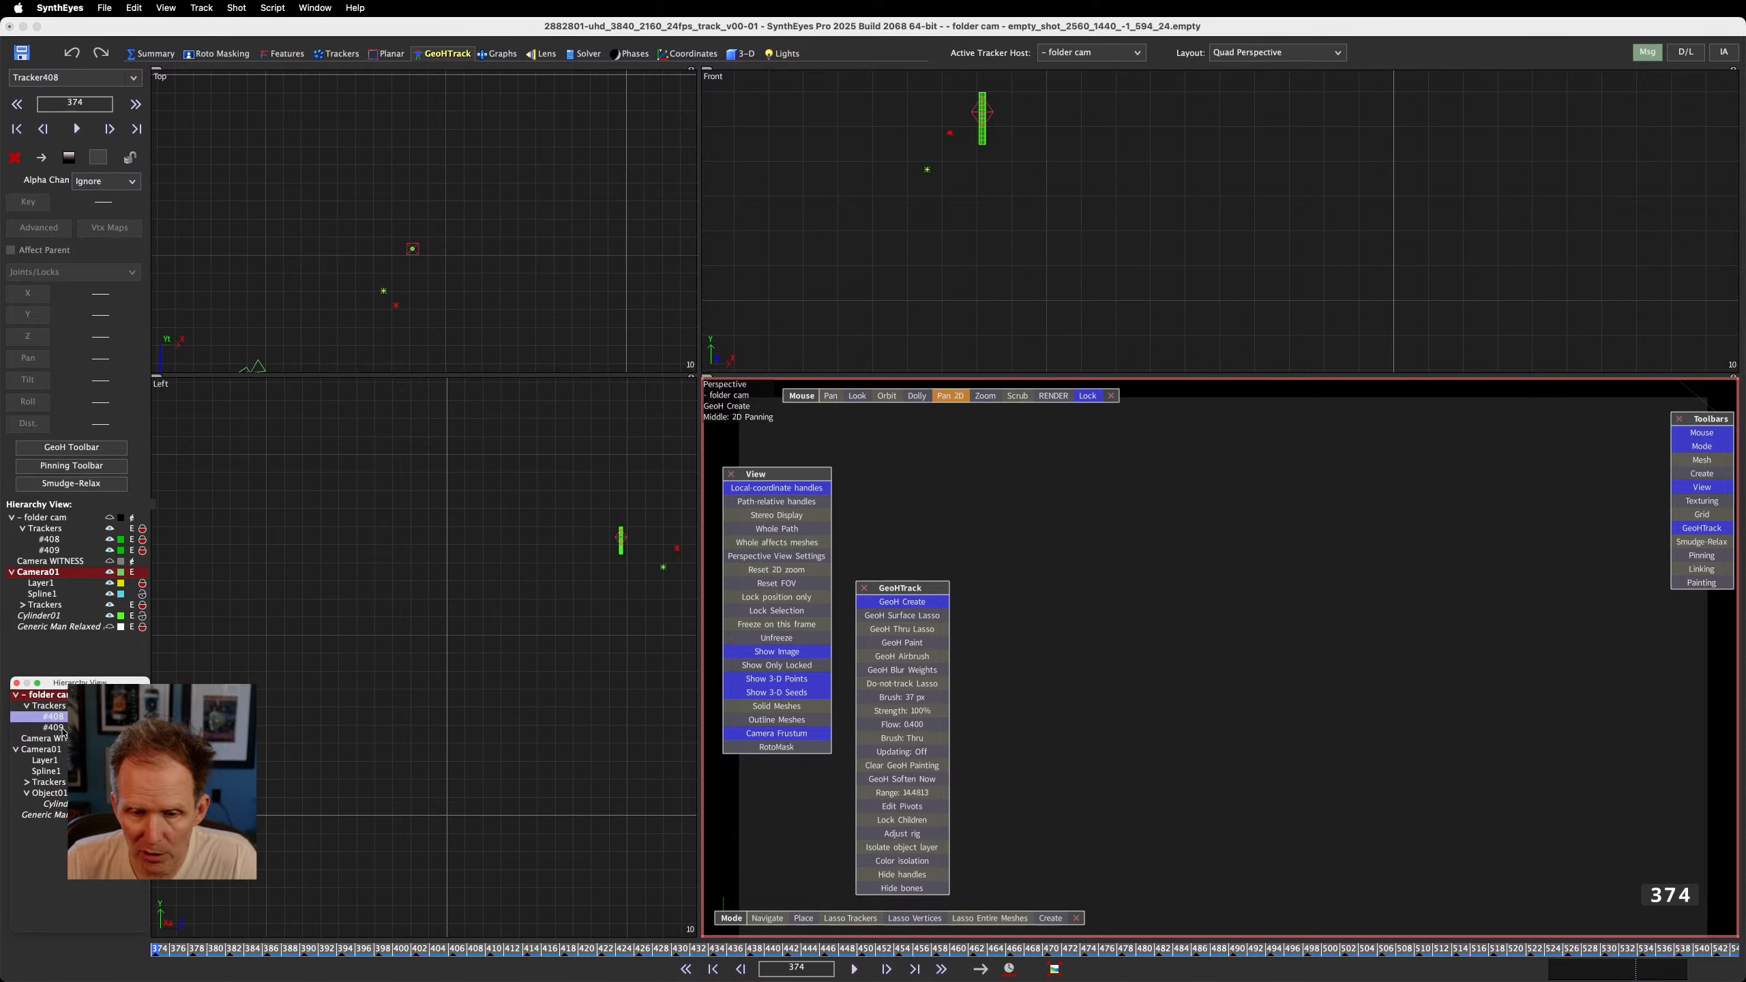
{"action": "left_click", "coordinate": [62, 727], "text": "shift"}
{"action": "left_click_drag", "start_coordinate": [57, 795], "coordinate": [56, 795]}
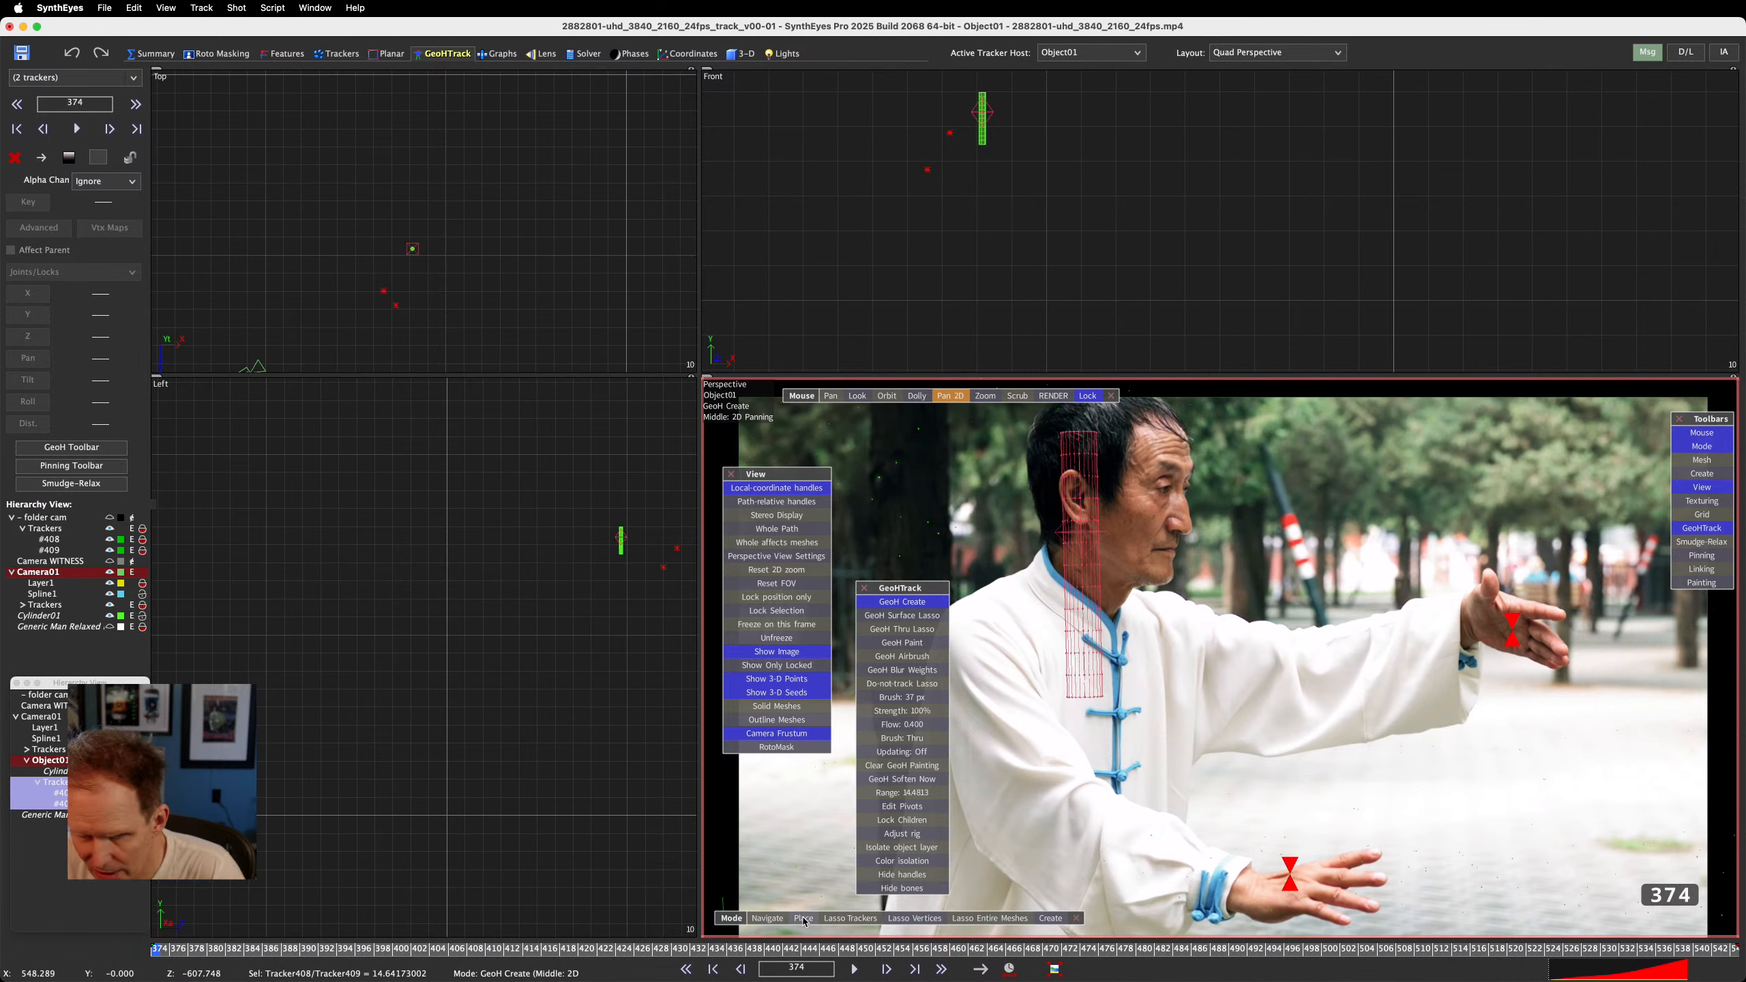
Place tracker #408 on the upper end of the cylinder mesh and tracker #409 on its lower end
{"action": "key", "text": "super+d"}
{"action": "key", "text": "Down"}
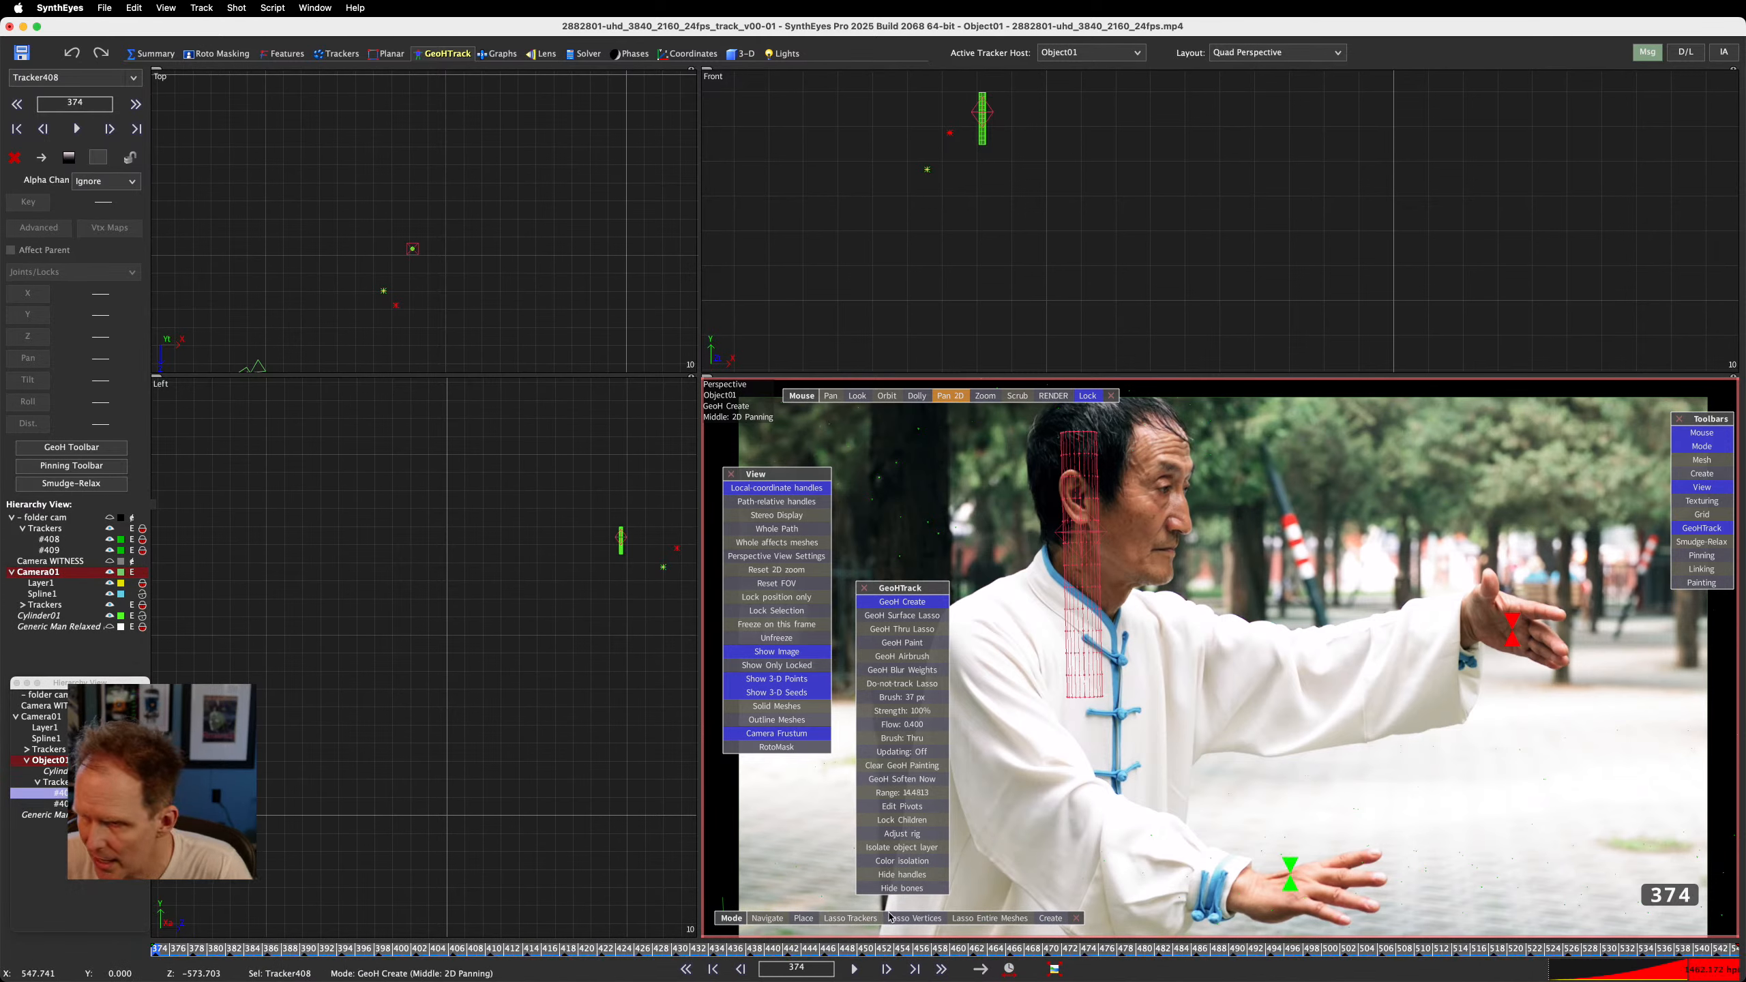
{"action": "left_click", "coordinate": [803, 918]}
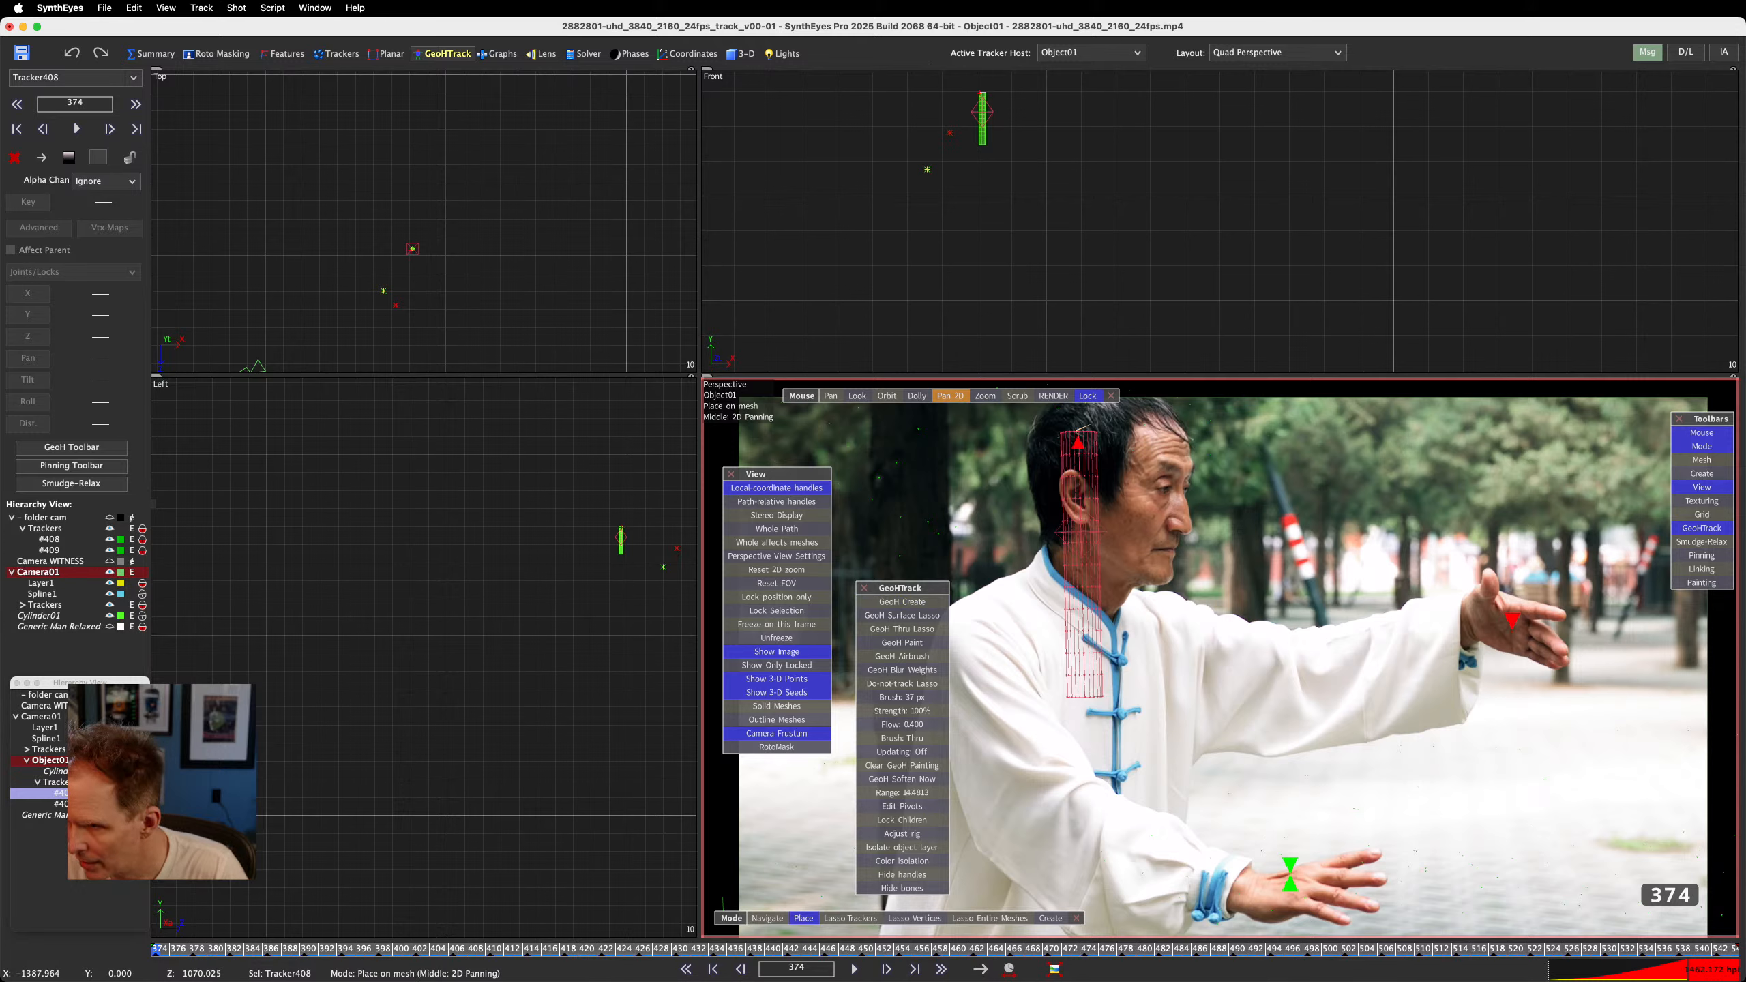
{"action": "left_click", "coordinate": [1079, 444]}
{"action": "left_click", "coordinate": [1290, 875]}
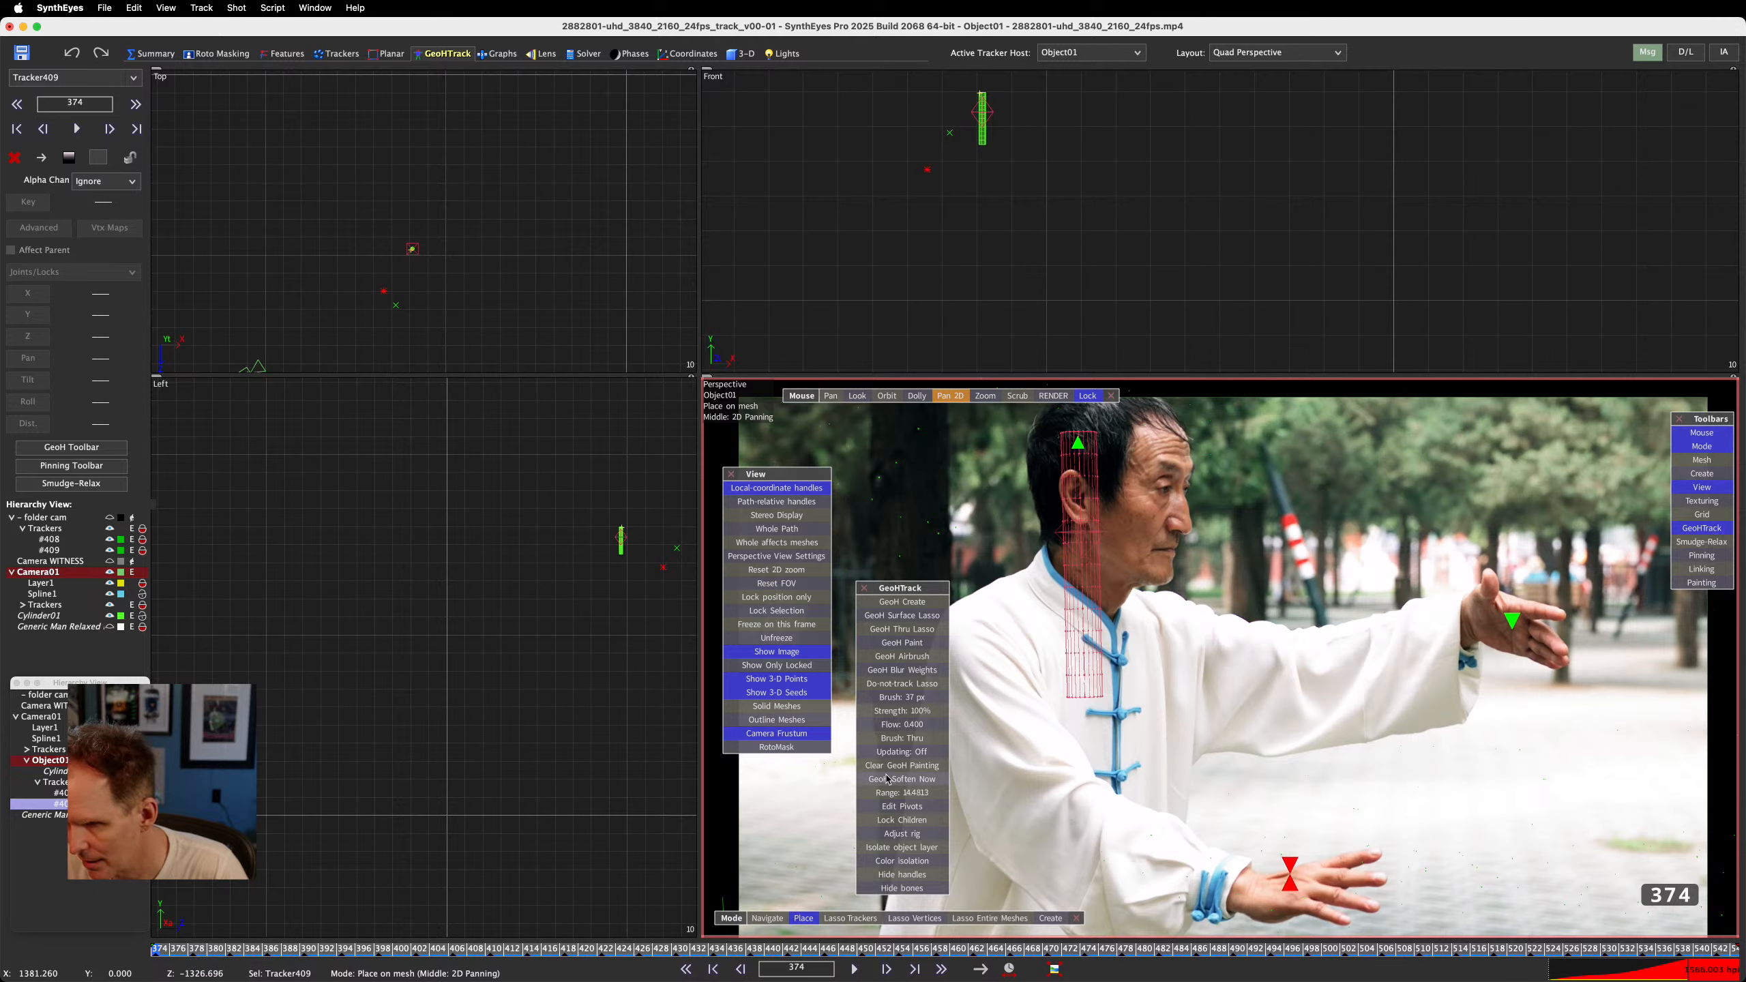
{"action": "left_click", "coordinate": [1083, 693]}
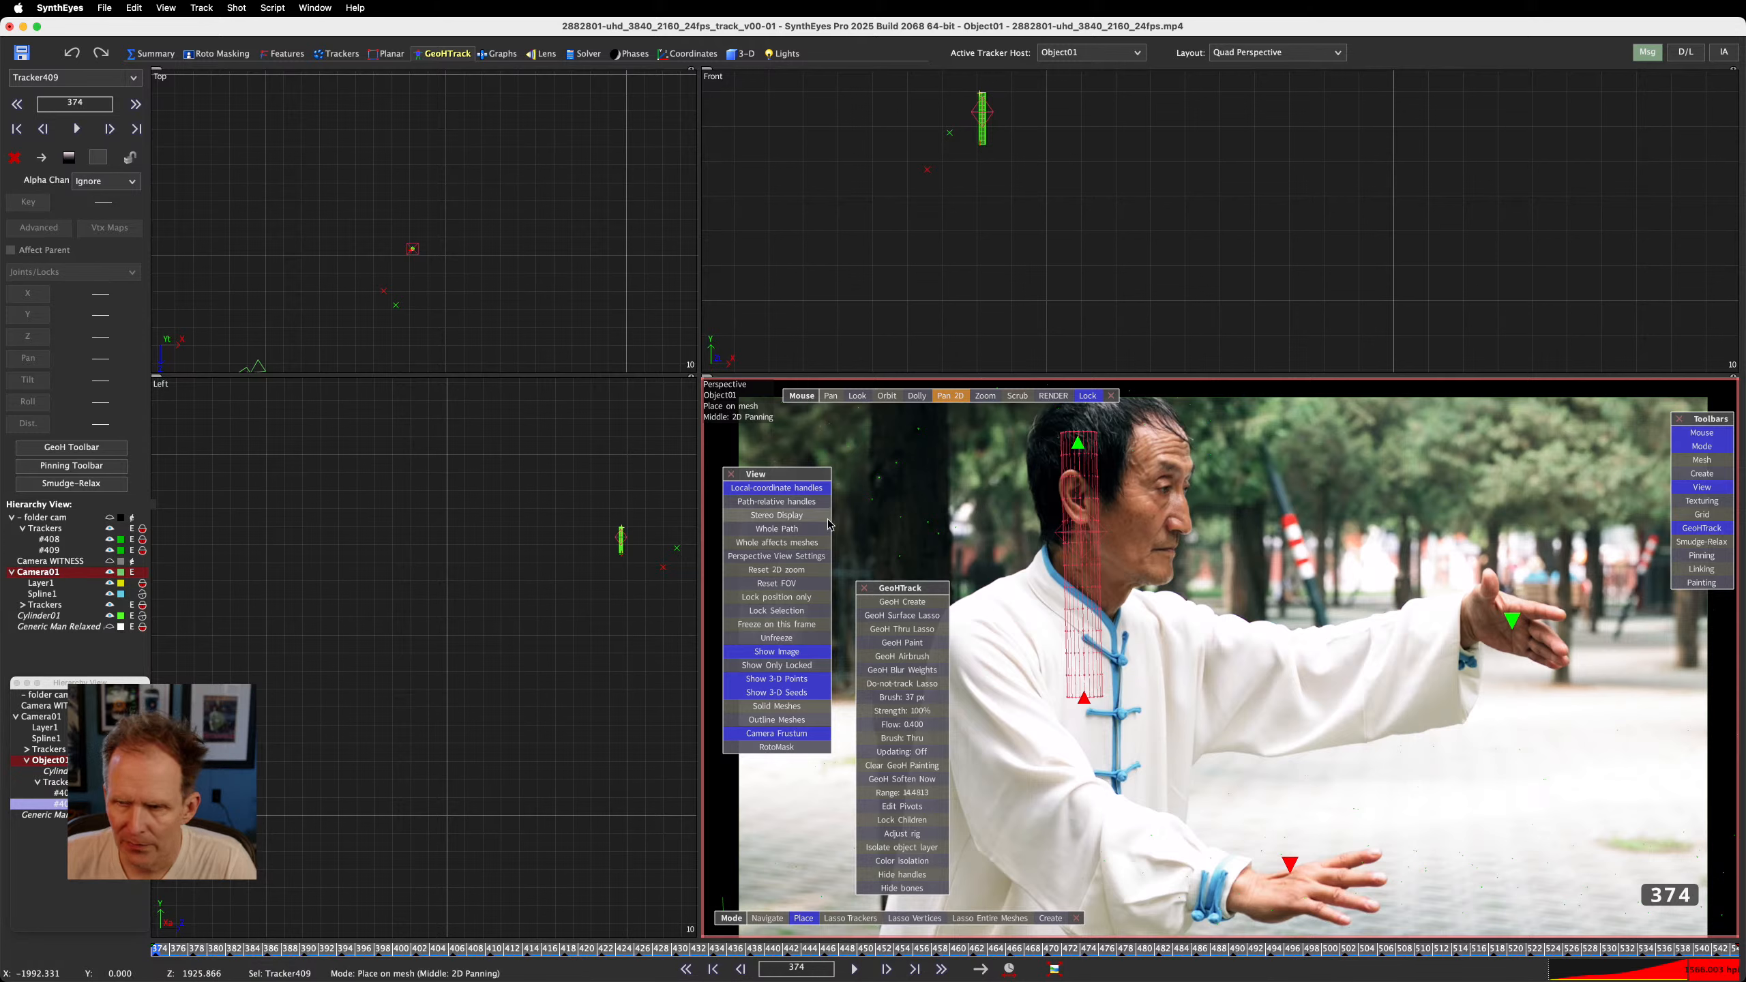
Unlock Object01's X, Y and Roll joints, trying out the Roll and Y motions and undoing each trial change
{"action": "left_click", "coordinate": [47, 761]}
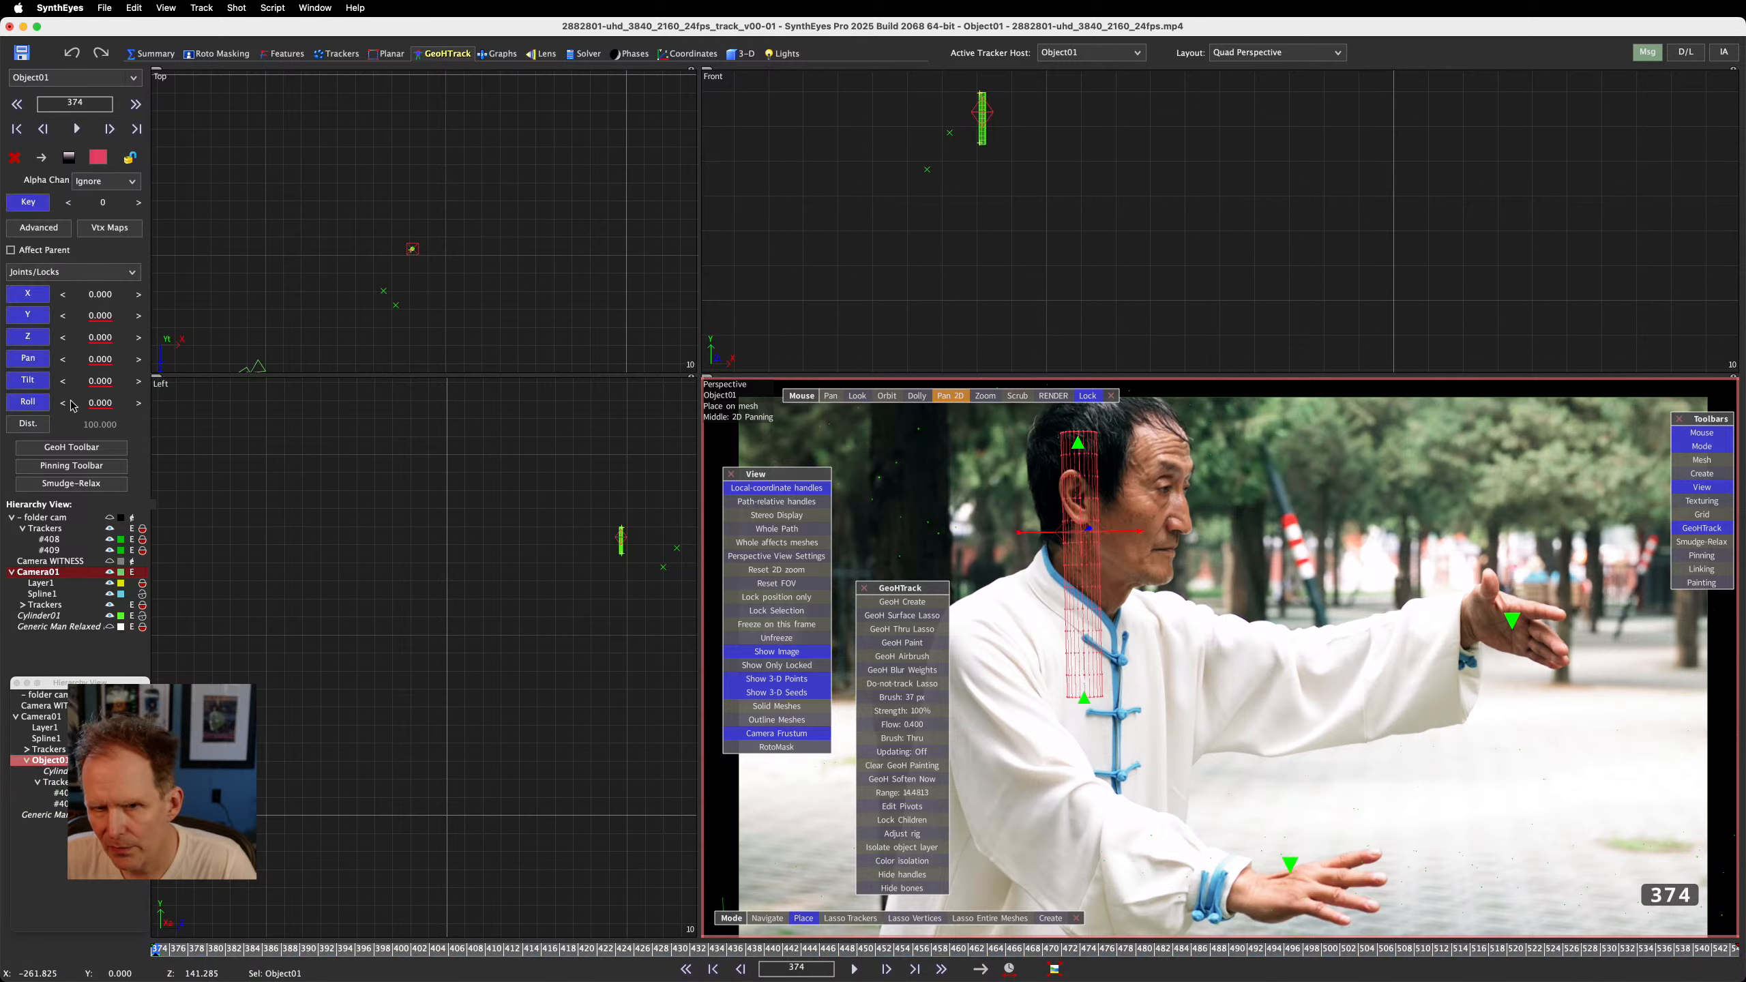
{"action": "mouse_move", "coordinate": [100, 403]}
{"action": "left_mouse_down"}
{"action": "mouse_move", "coordinate": [166, 403]}
{"action": "mouse_move", "coordinate": [90, 403]}
{"action": "mouse_move", "coordinate": [156, 403]}
{"action": "mouse_move", "coordinate": [97, 403]}
{"action": "mouse_move", "coordinate": [120, 403]}
{"action": "left_mouse_up"}
{"action": "key", "text": "super+z"}
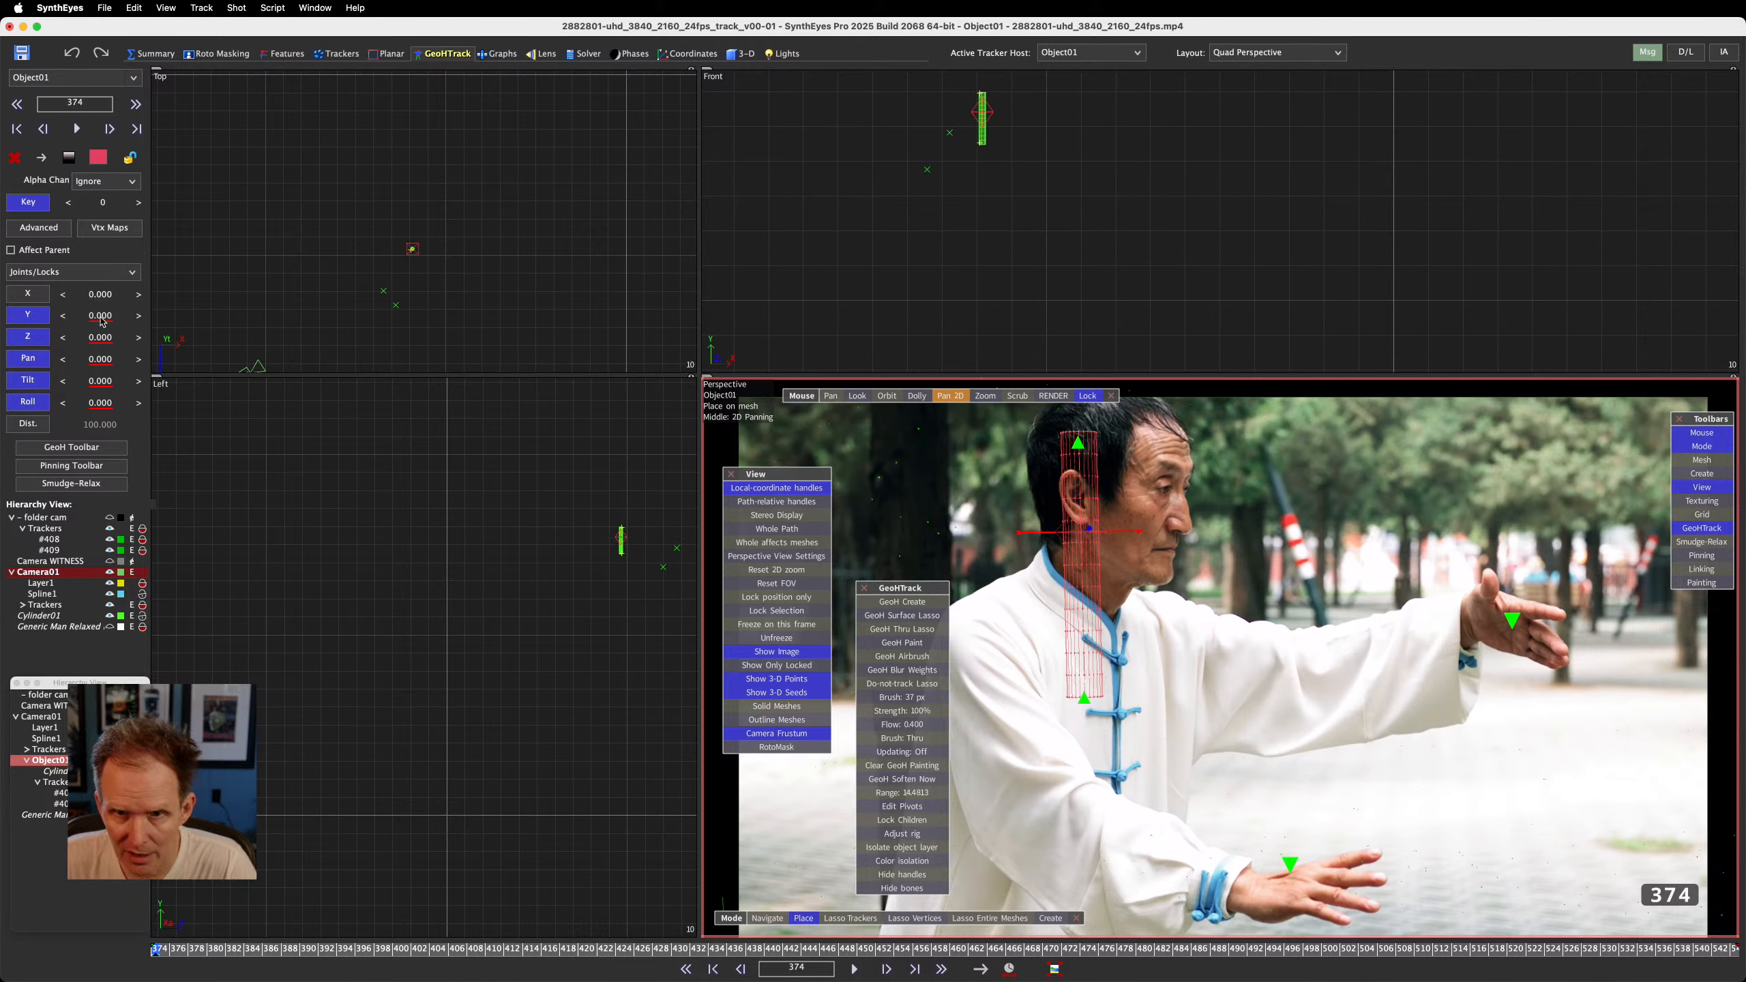
{"action": "mouse_move", "coordinate": [100, 318]}
{"action": "left_mouse_down"}
{"action": "mouse_move", "coordinate": [121, 318]}
{"action": "mouse_move", "coordinate": [79, 318]}
{"action": "left_mouse_up"}
{"action": "key", "text": "super+z"}
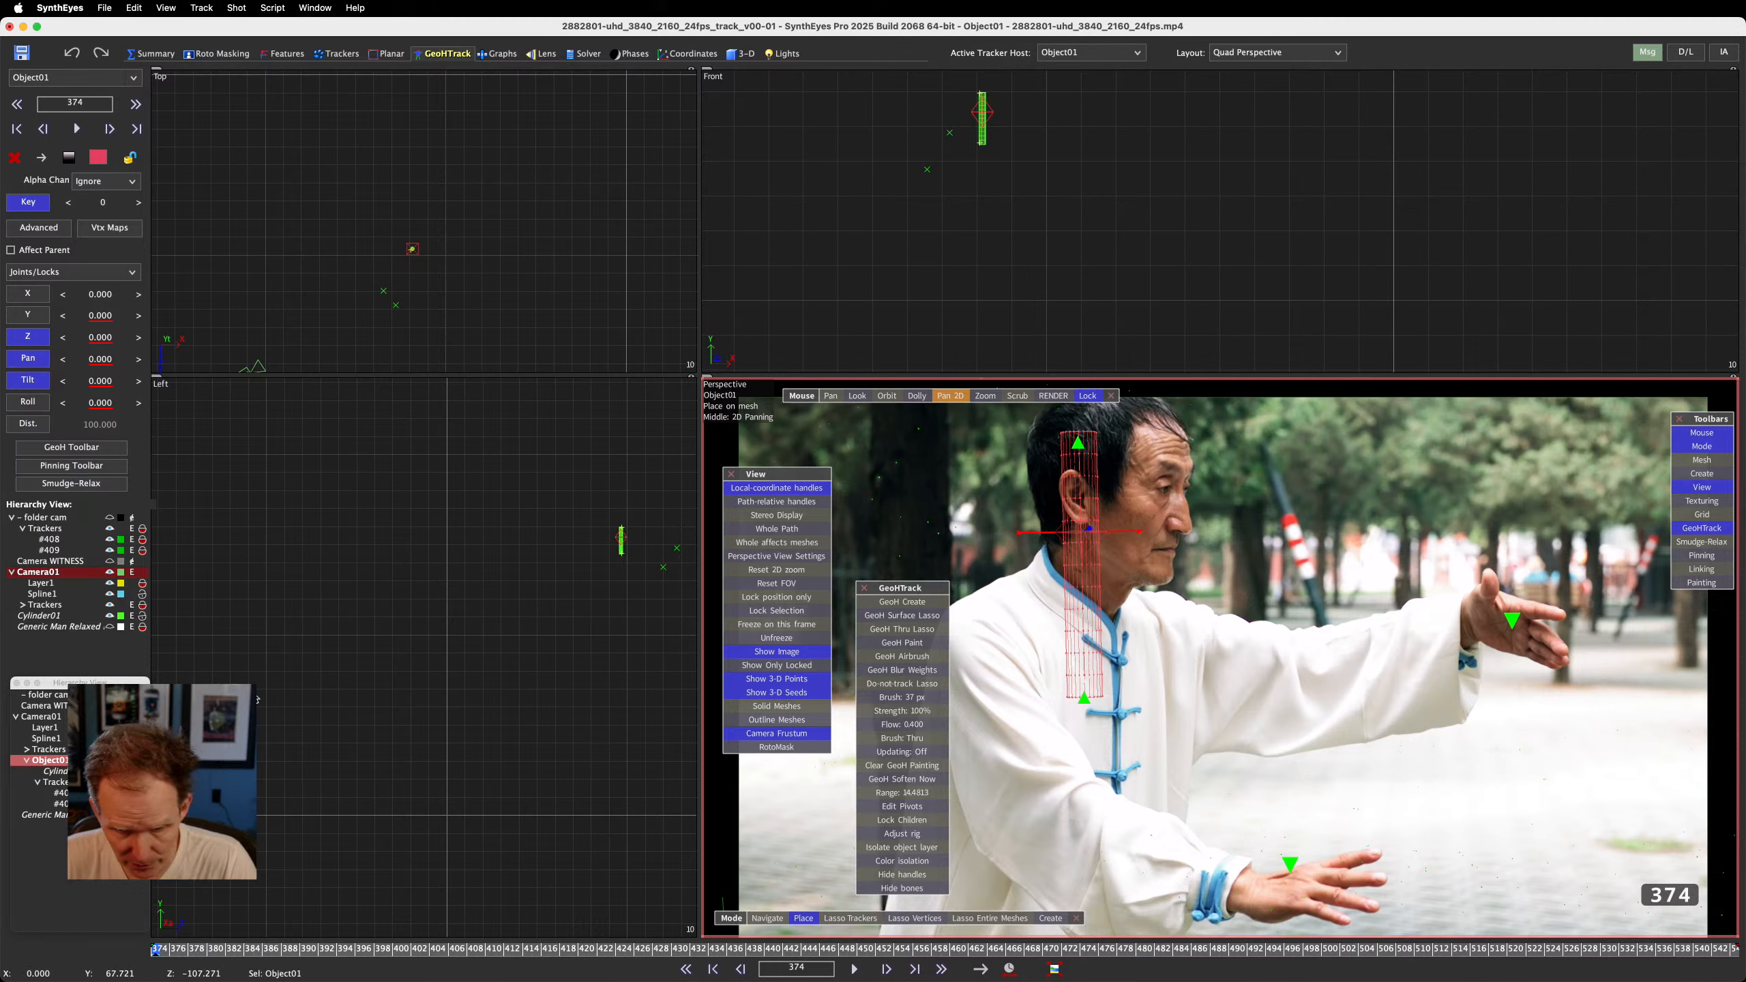
Turn off Object01's key at frame 374, play the tracking through frame 544, and replay it from 374 to 507
{"action": "left_click", "coordinate": [28, 202]}
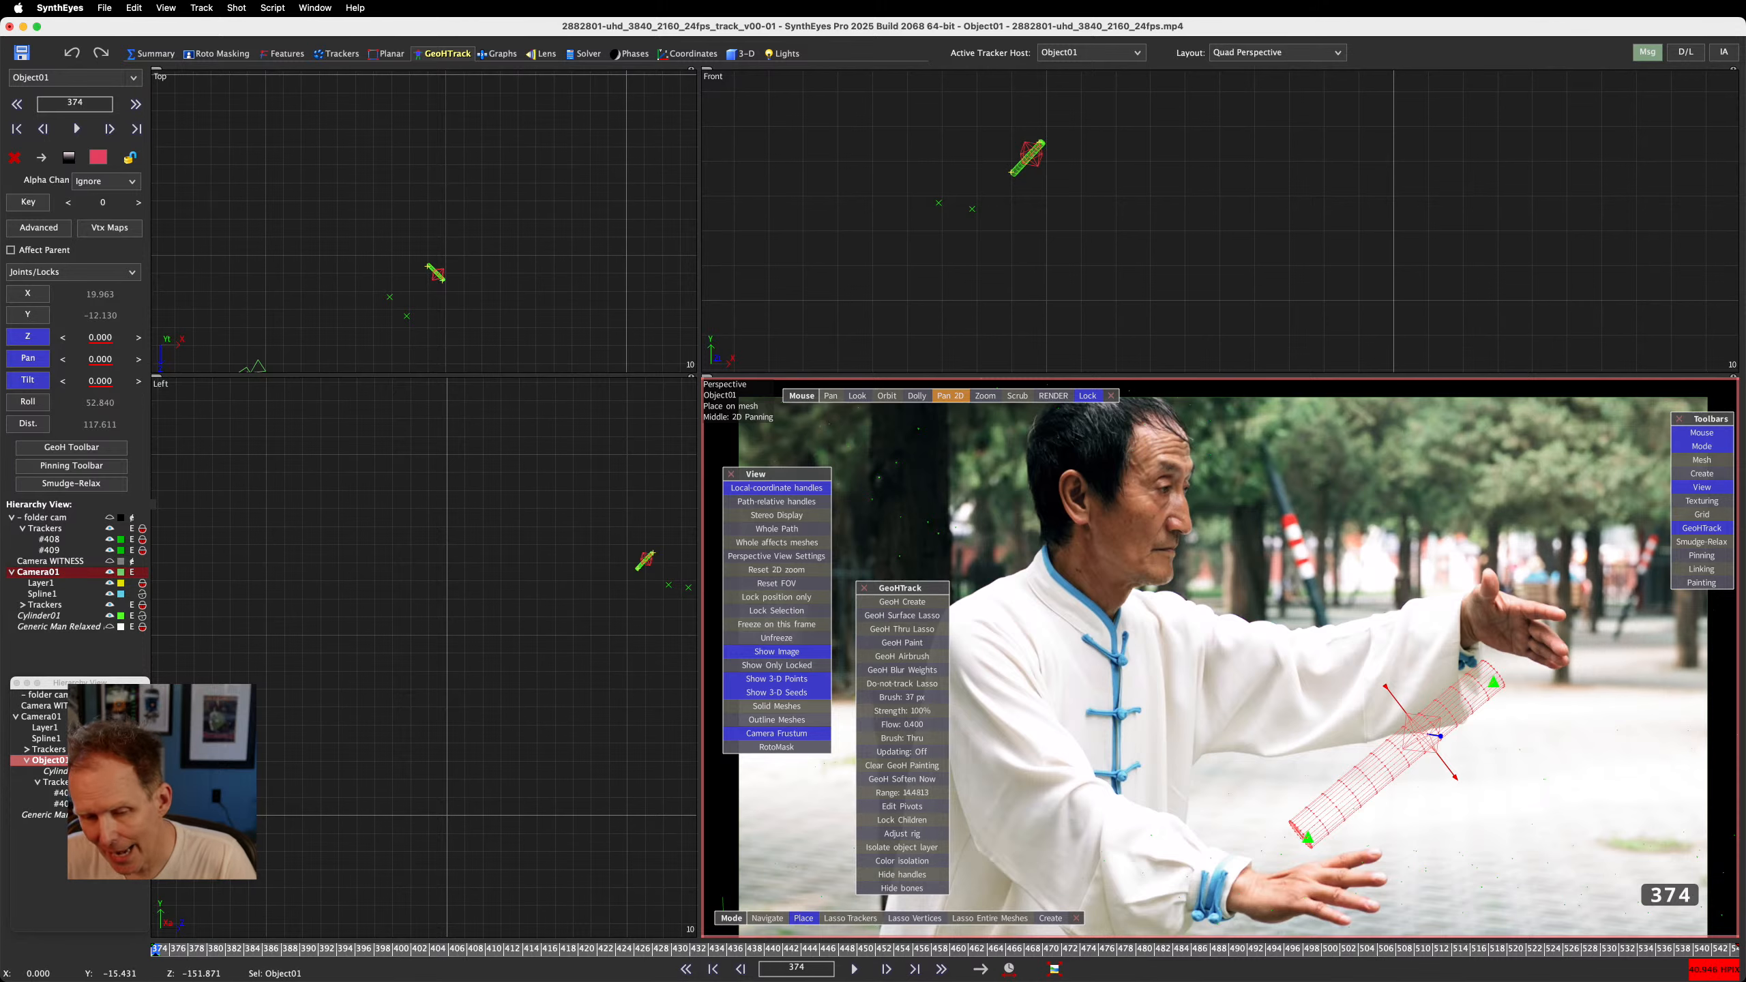
{"action": "key", "text": "space"}
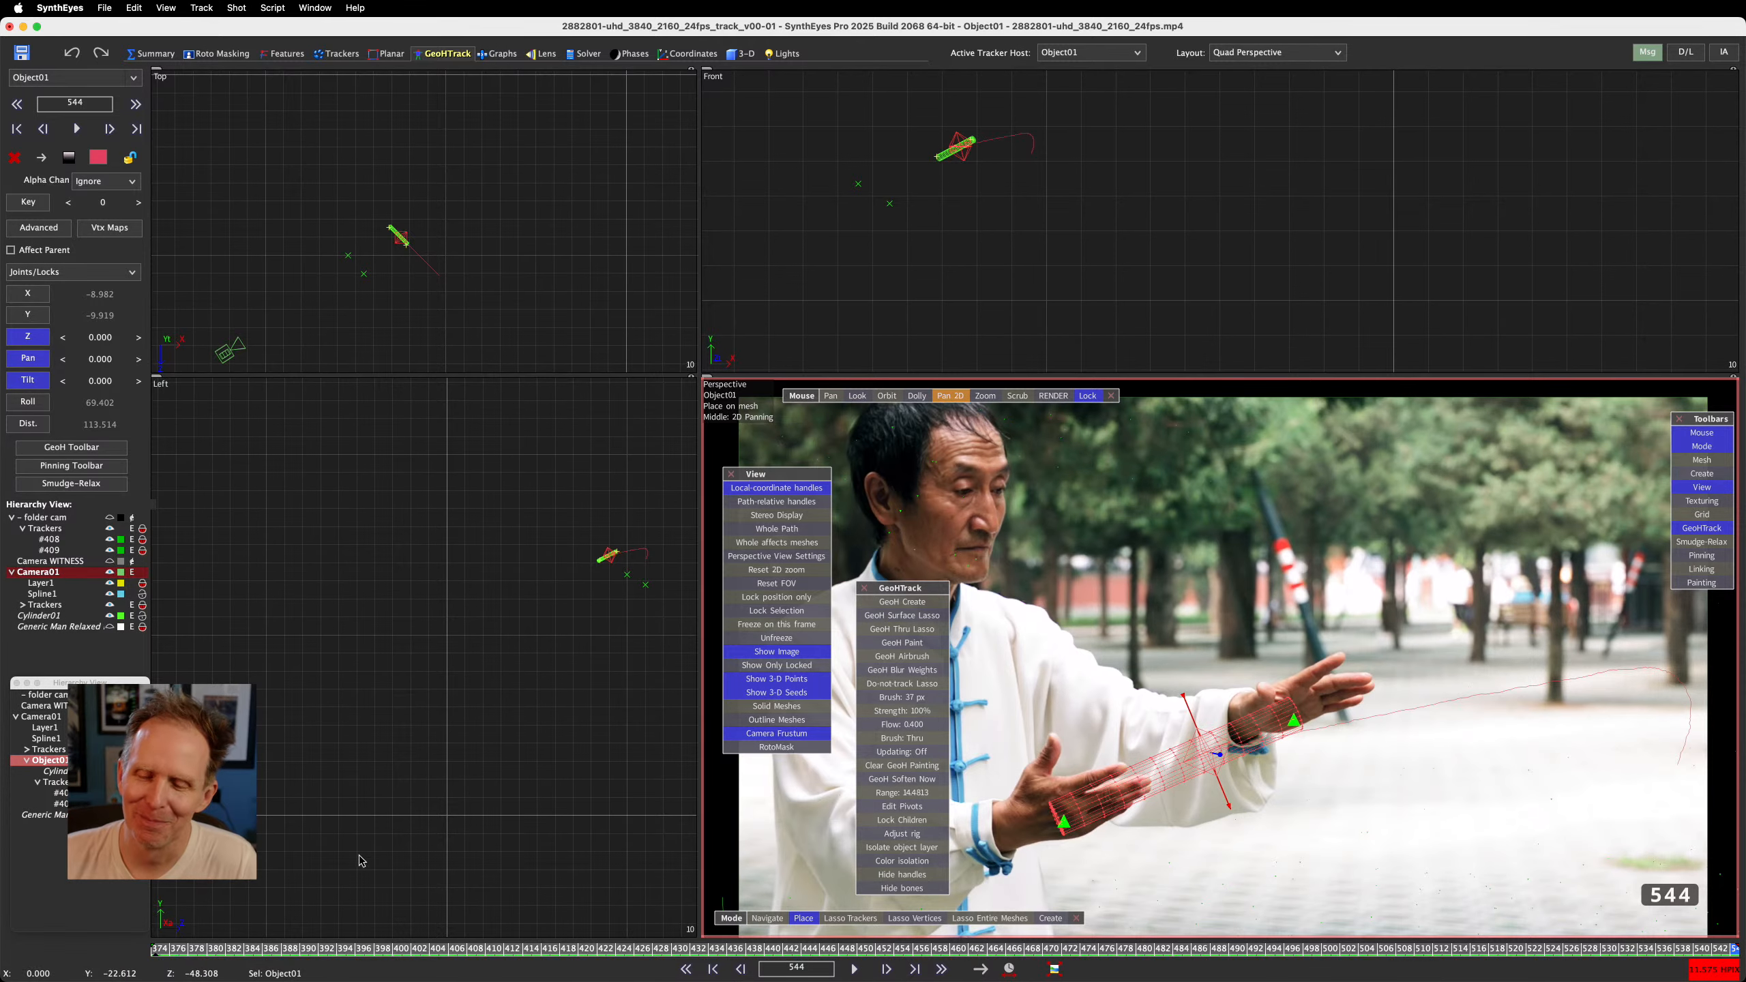
{"action": "left_click_drag", "start_coordinate": [259, 948], "coordinate": [133, 956]}
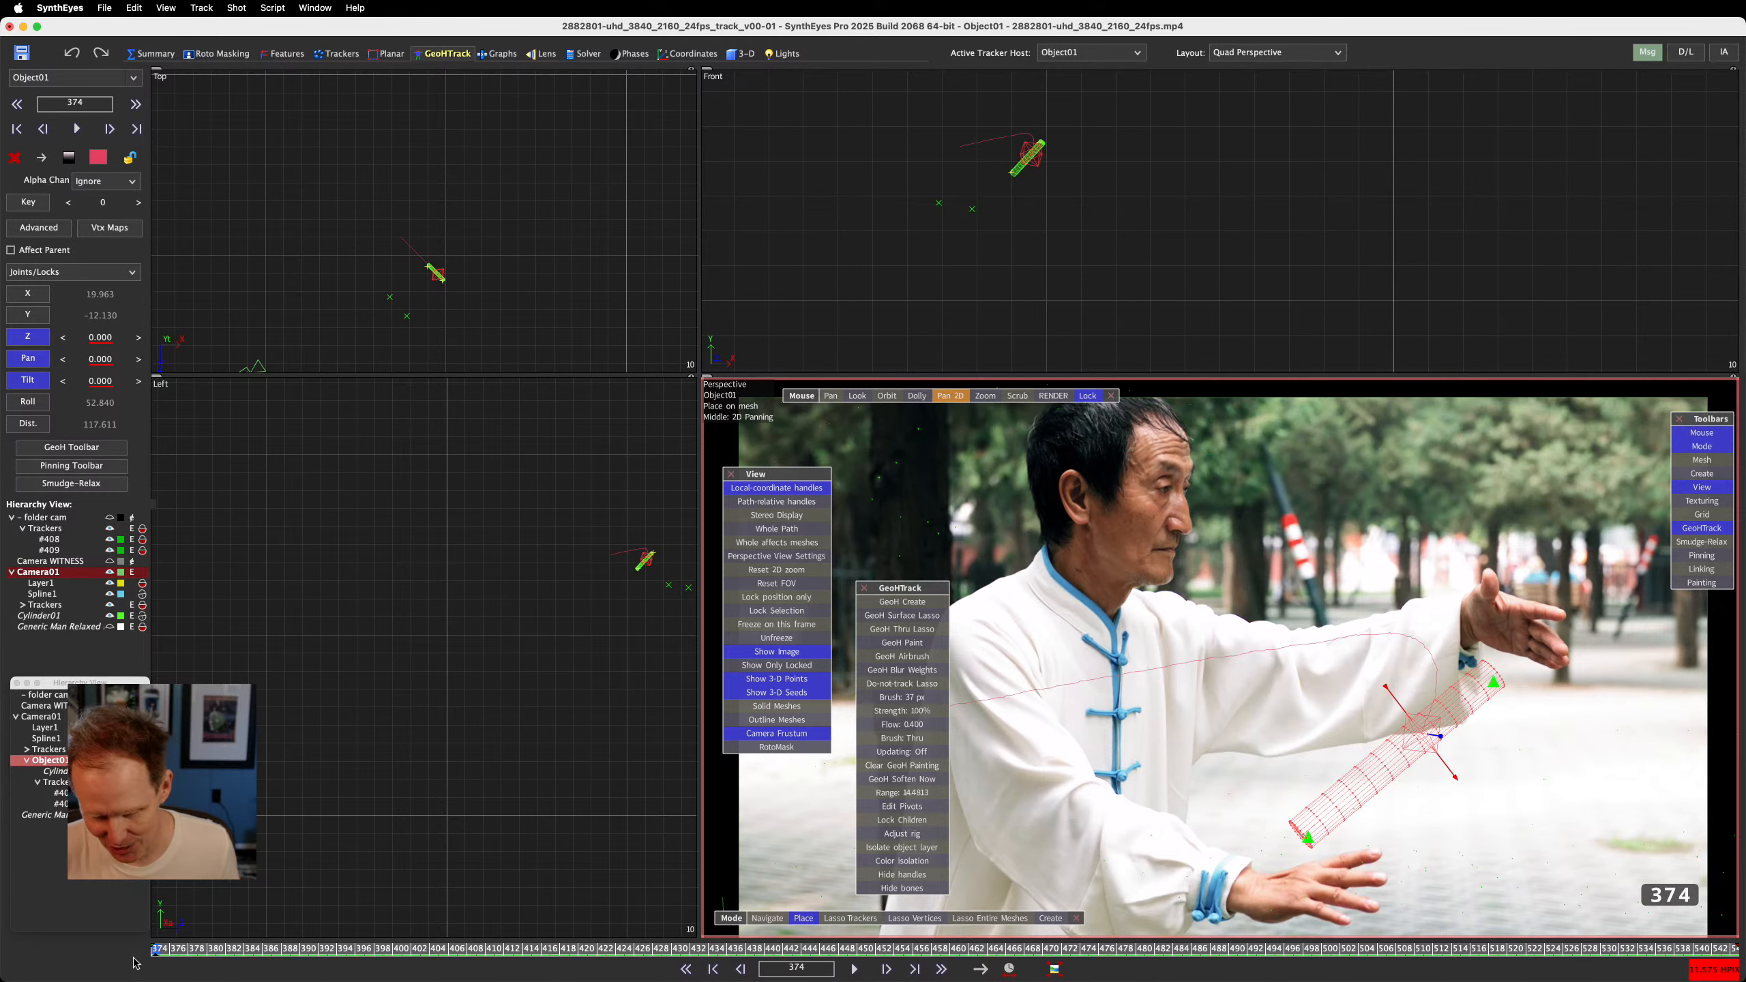
{"action": "key", "text": "space"}
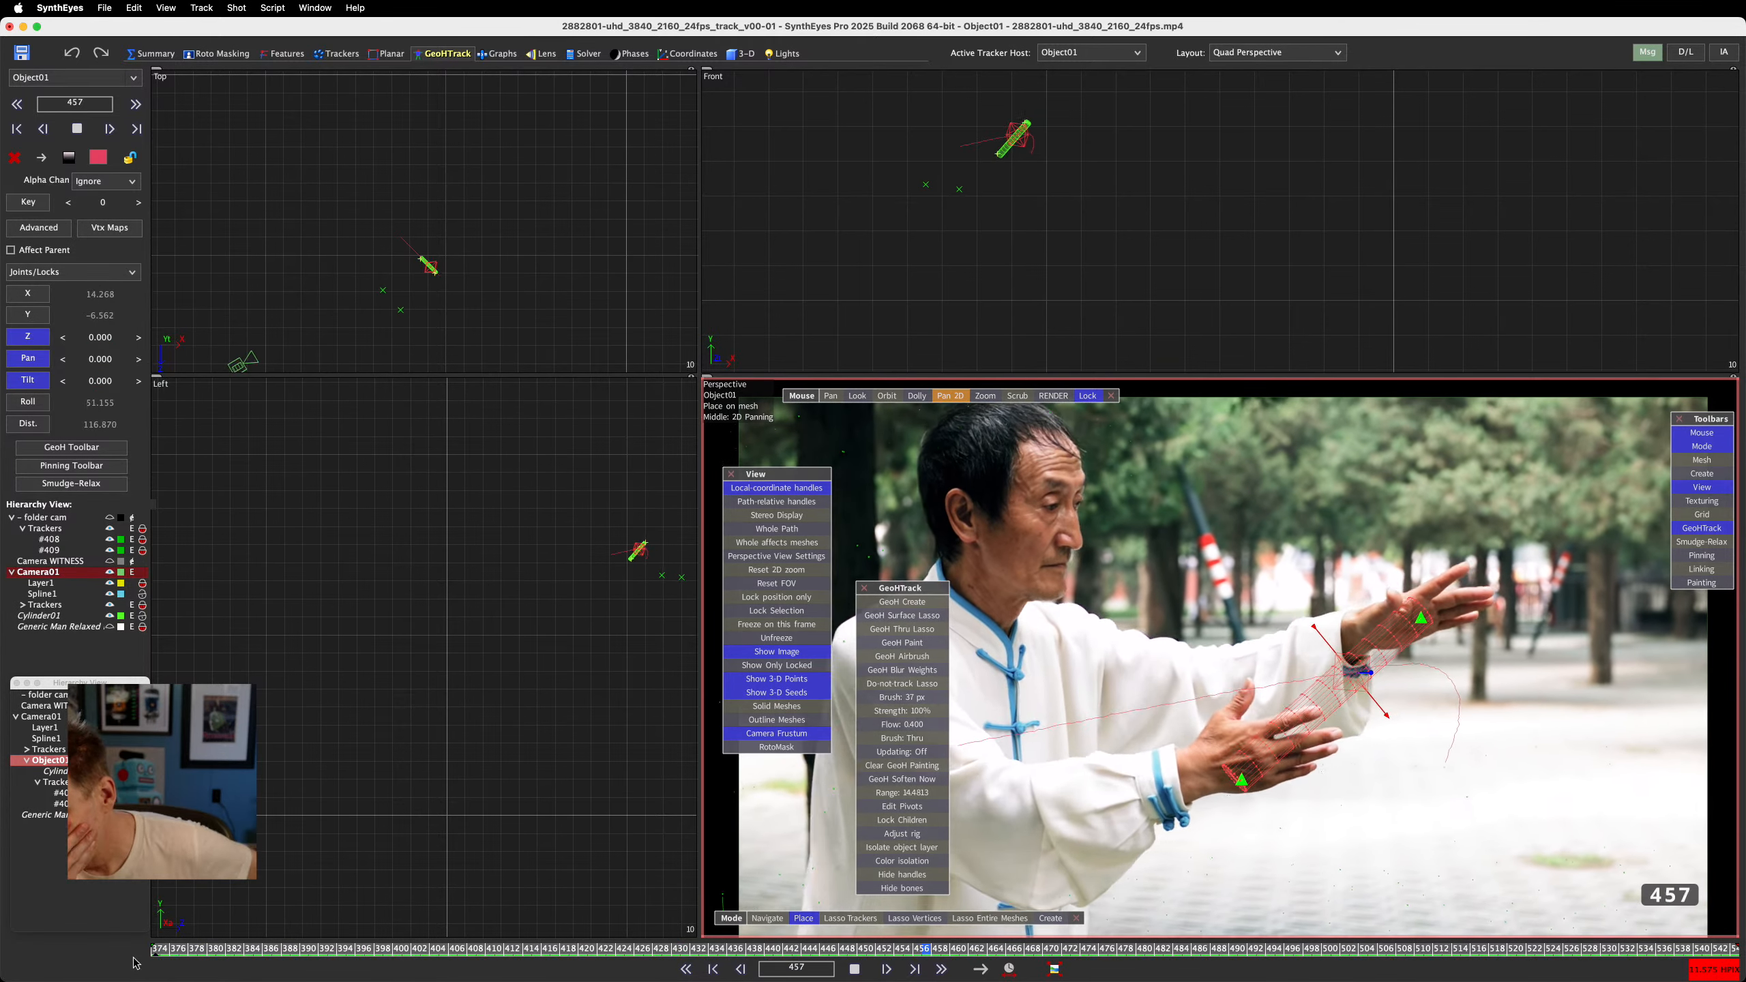
{"action": "key", "text": "space"}
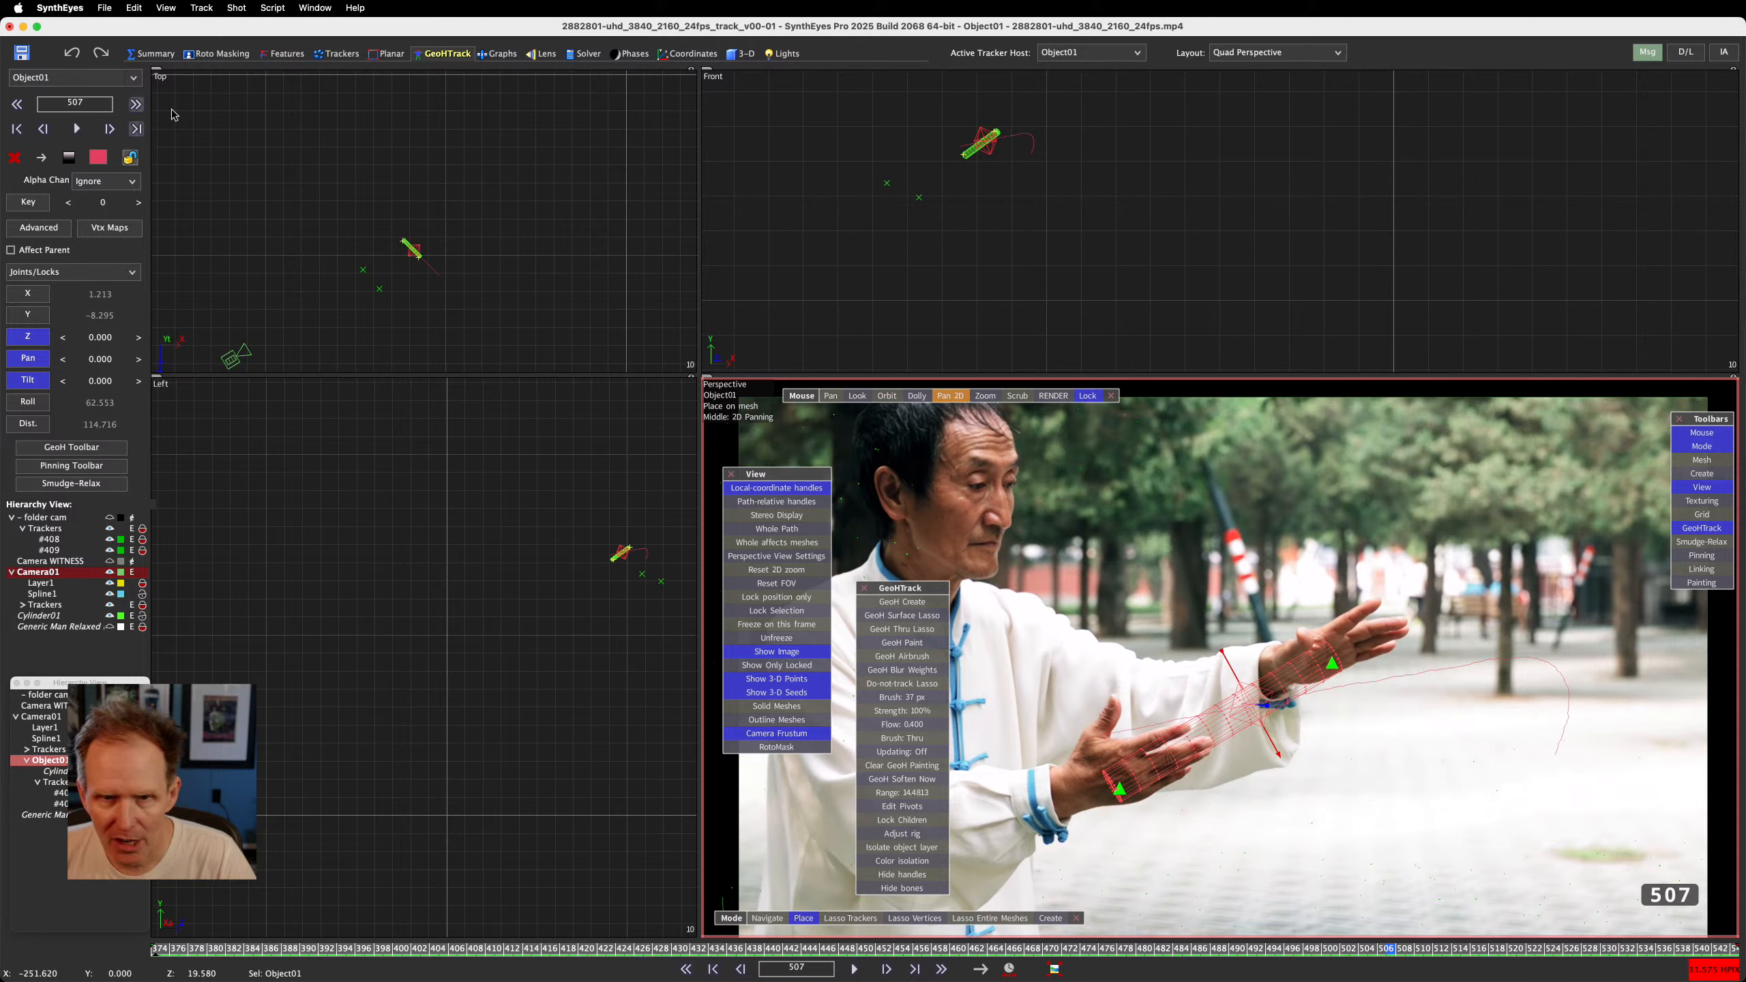
Set the cylinder mesh's length to 10 and its other two dimensions to 1, and play the shot with nothing selected
{"action": "left_click", "coordinate": [408, 246]}
{"action": "scroll", "coordinate": [409, 234], "scroll_direction": "up", "scroll_amount": 5}
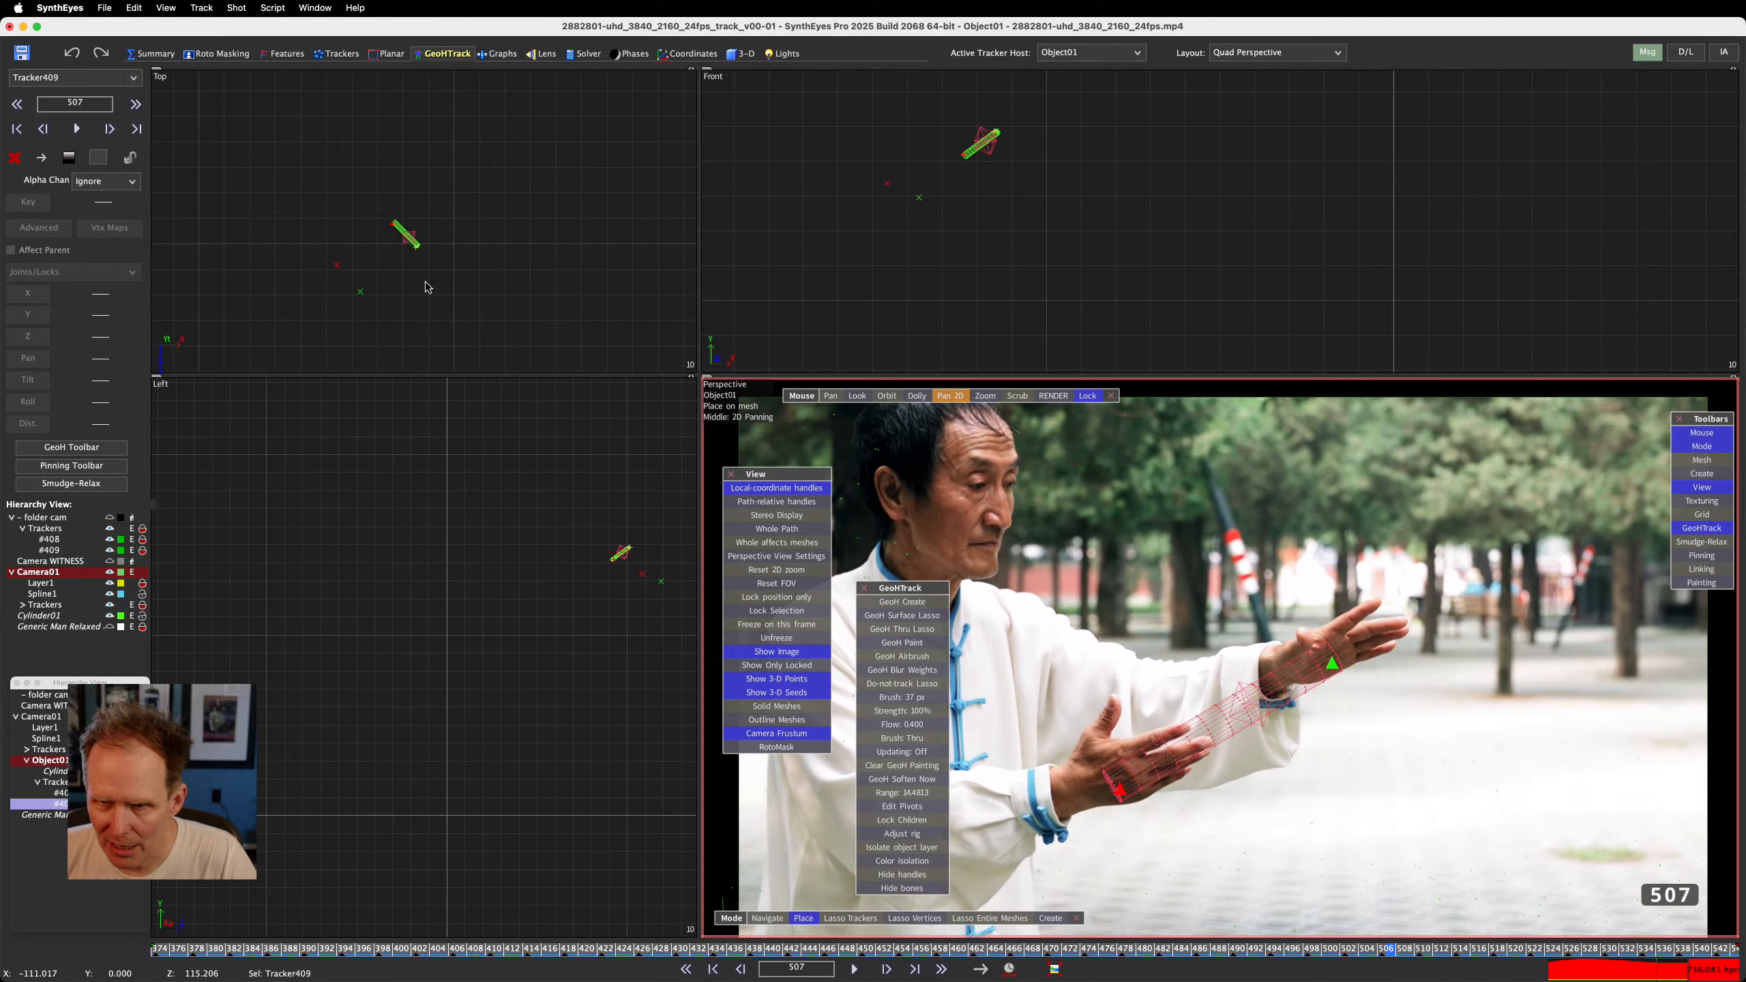
{"action": "left_click", "coordinate": [412, 199]}
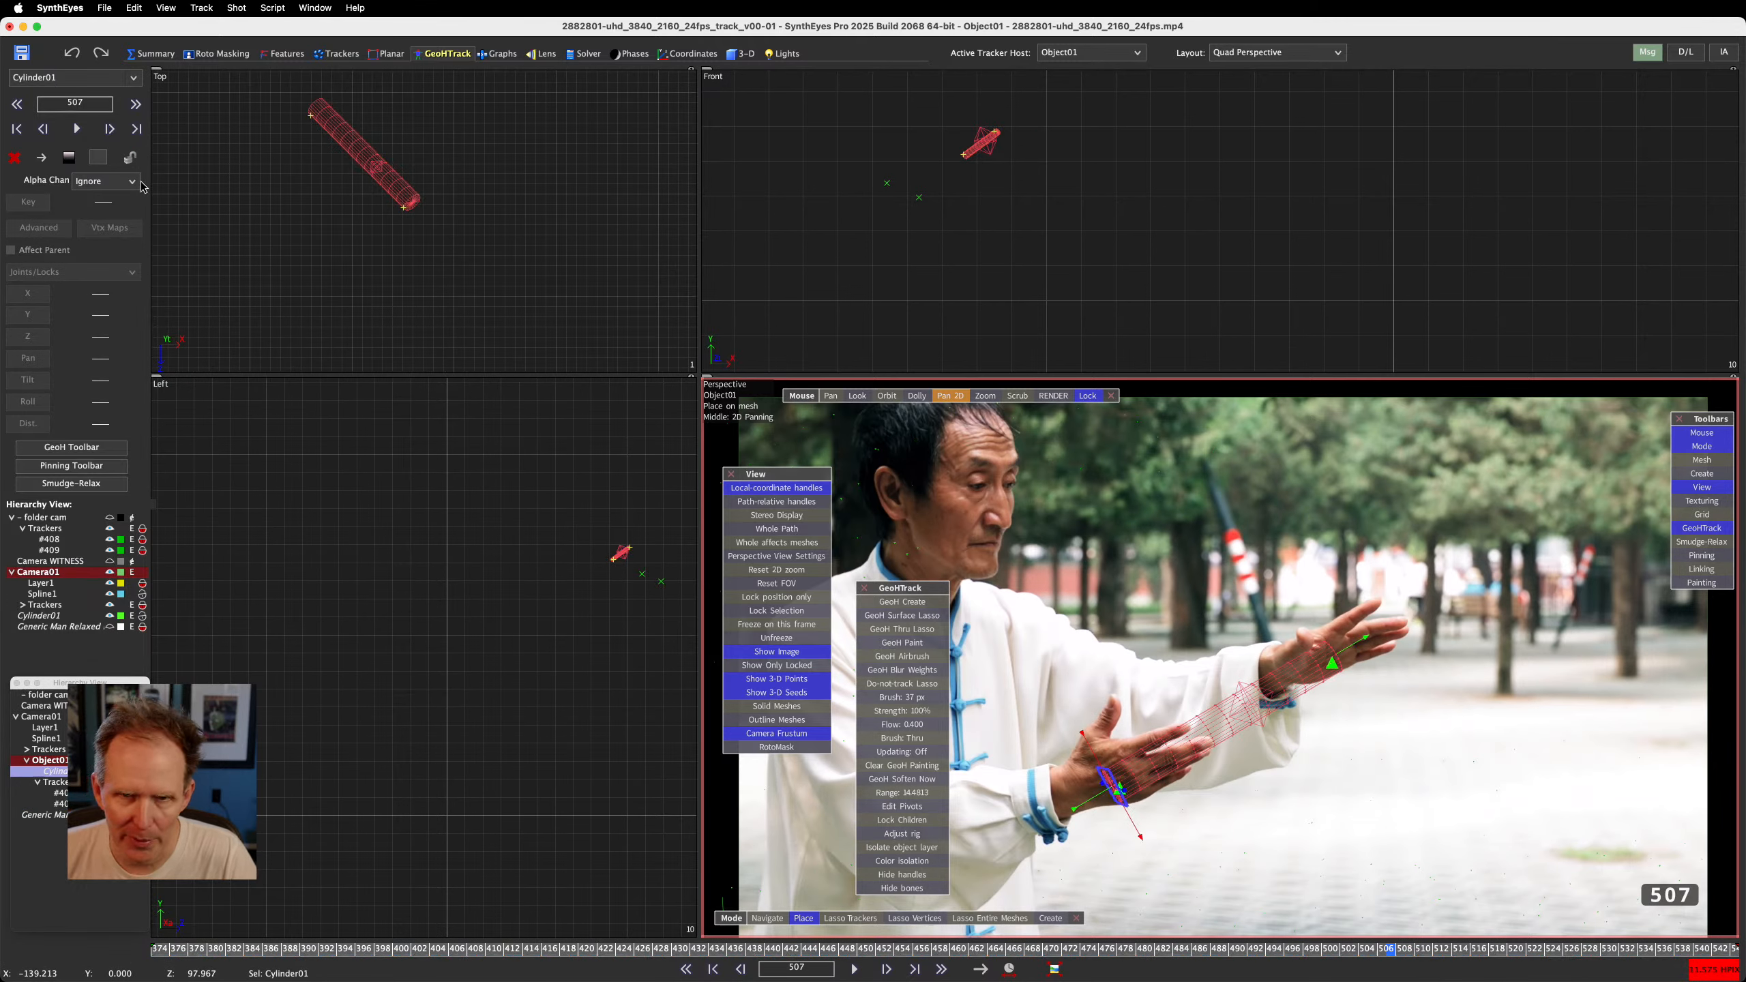
{"action": "left_click", "coordinate": [753, 55]}
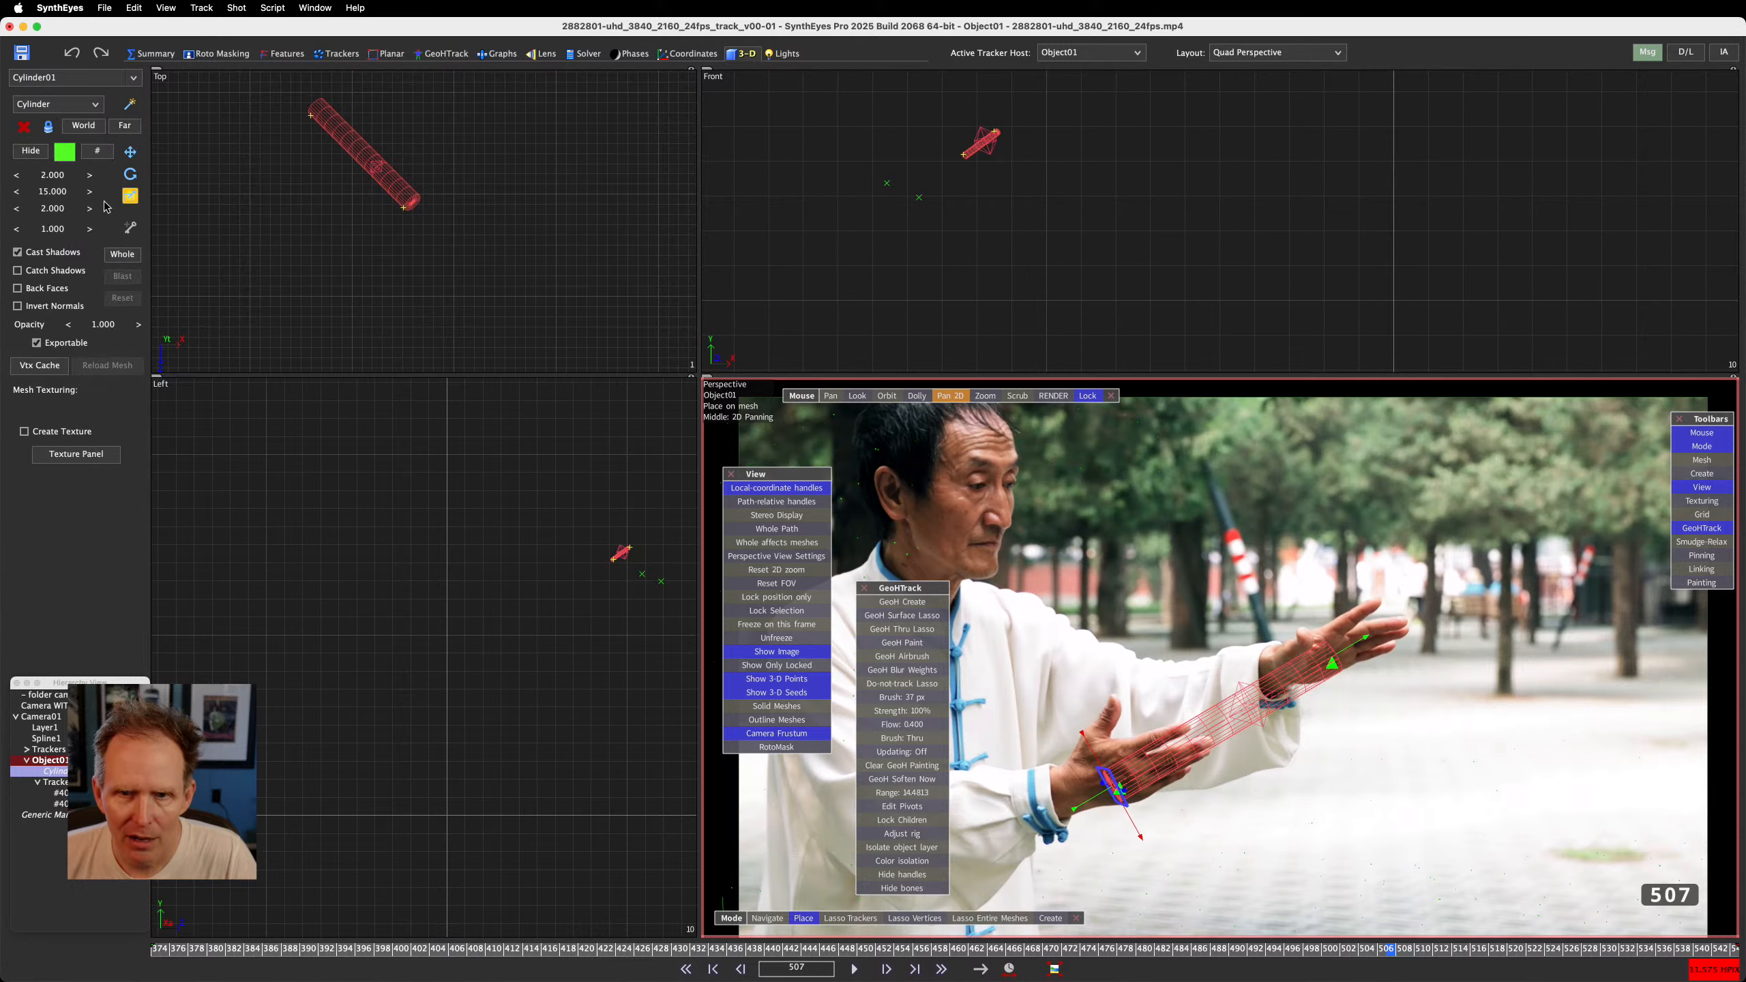
{"action": "double_click", "coordinate": [53, 193]}
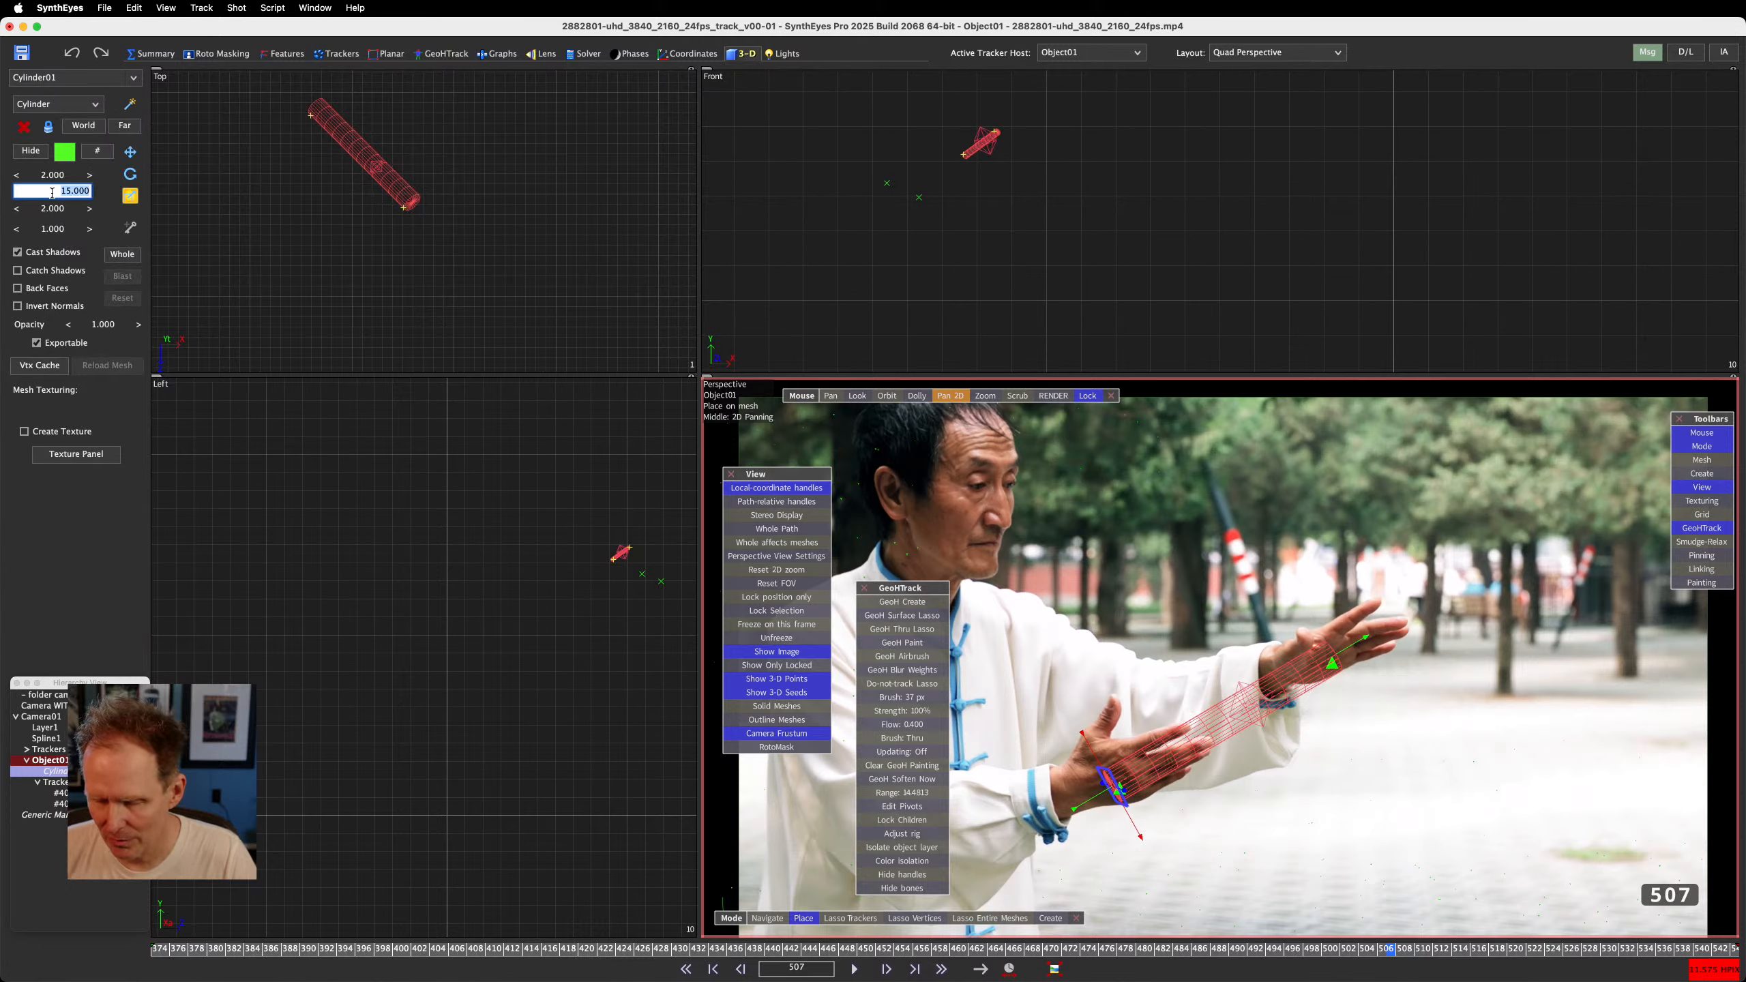
{"action": "type", "text": "10"}
{"action": "key", "text": "Return"}
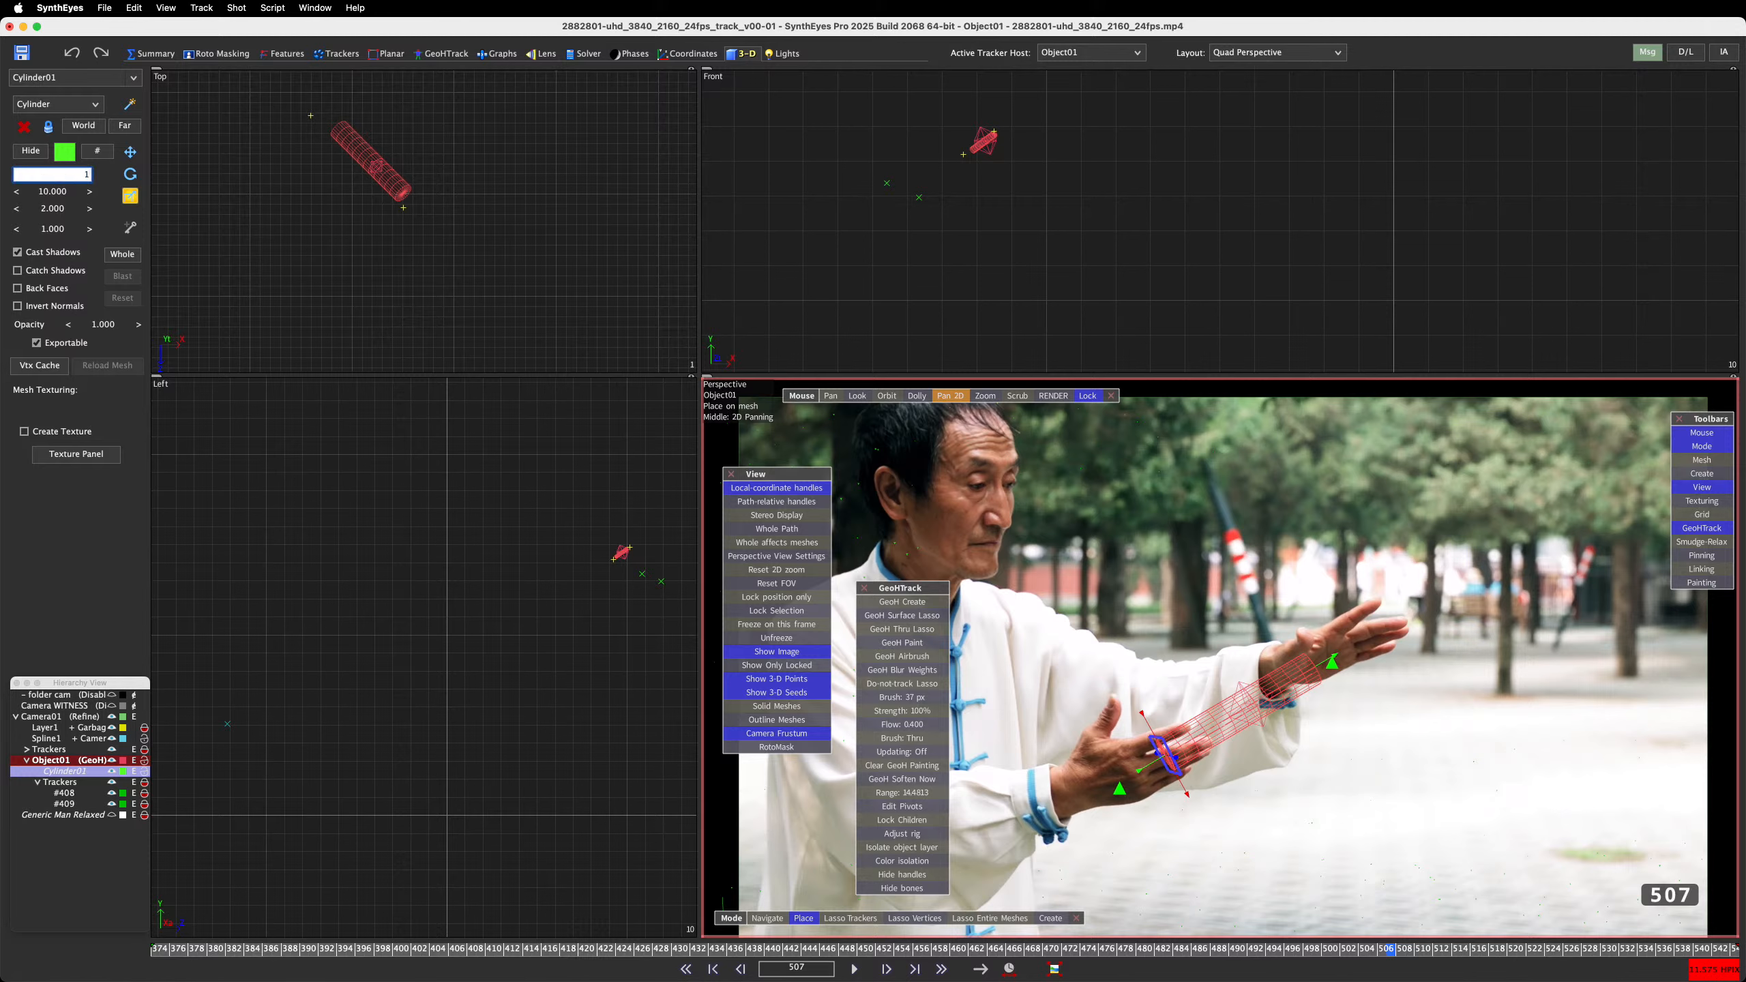
{"action": "key", "text": "Tab"}
{"action": "type", "text": "1"}
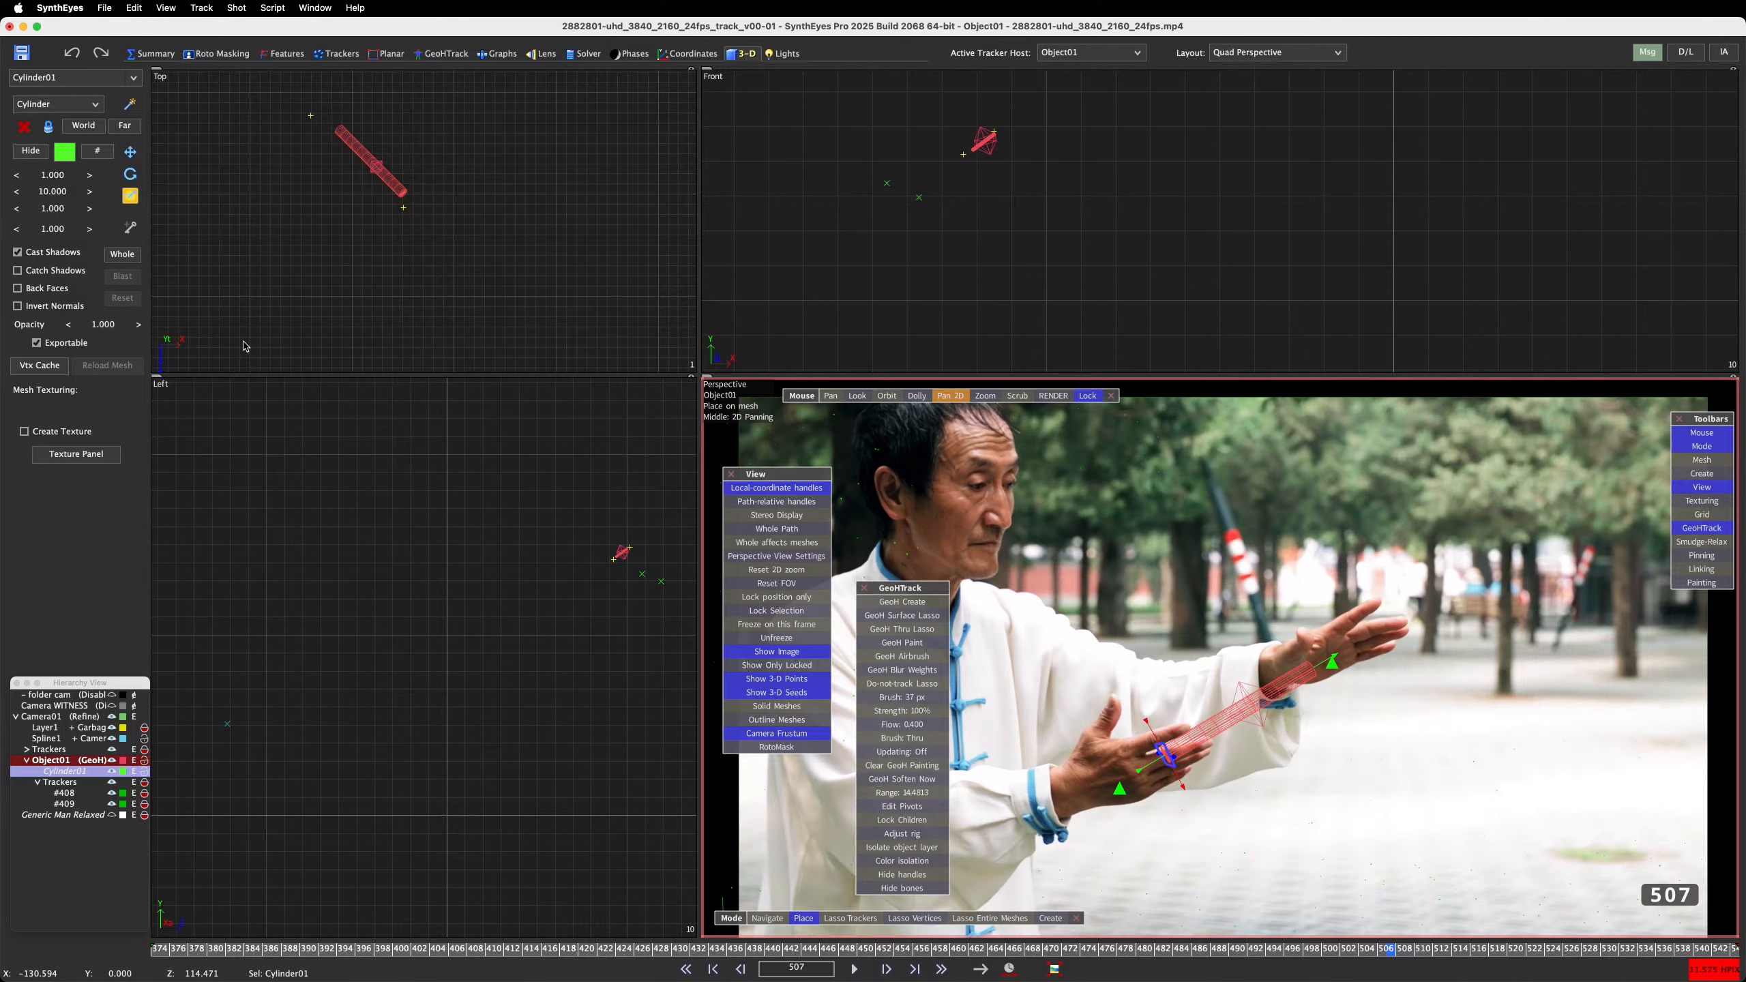
{"action": "left_click", "coordinate": [347, 502]}
{"action": "key", "text": "space"}
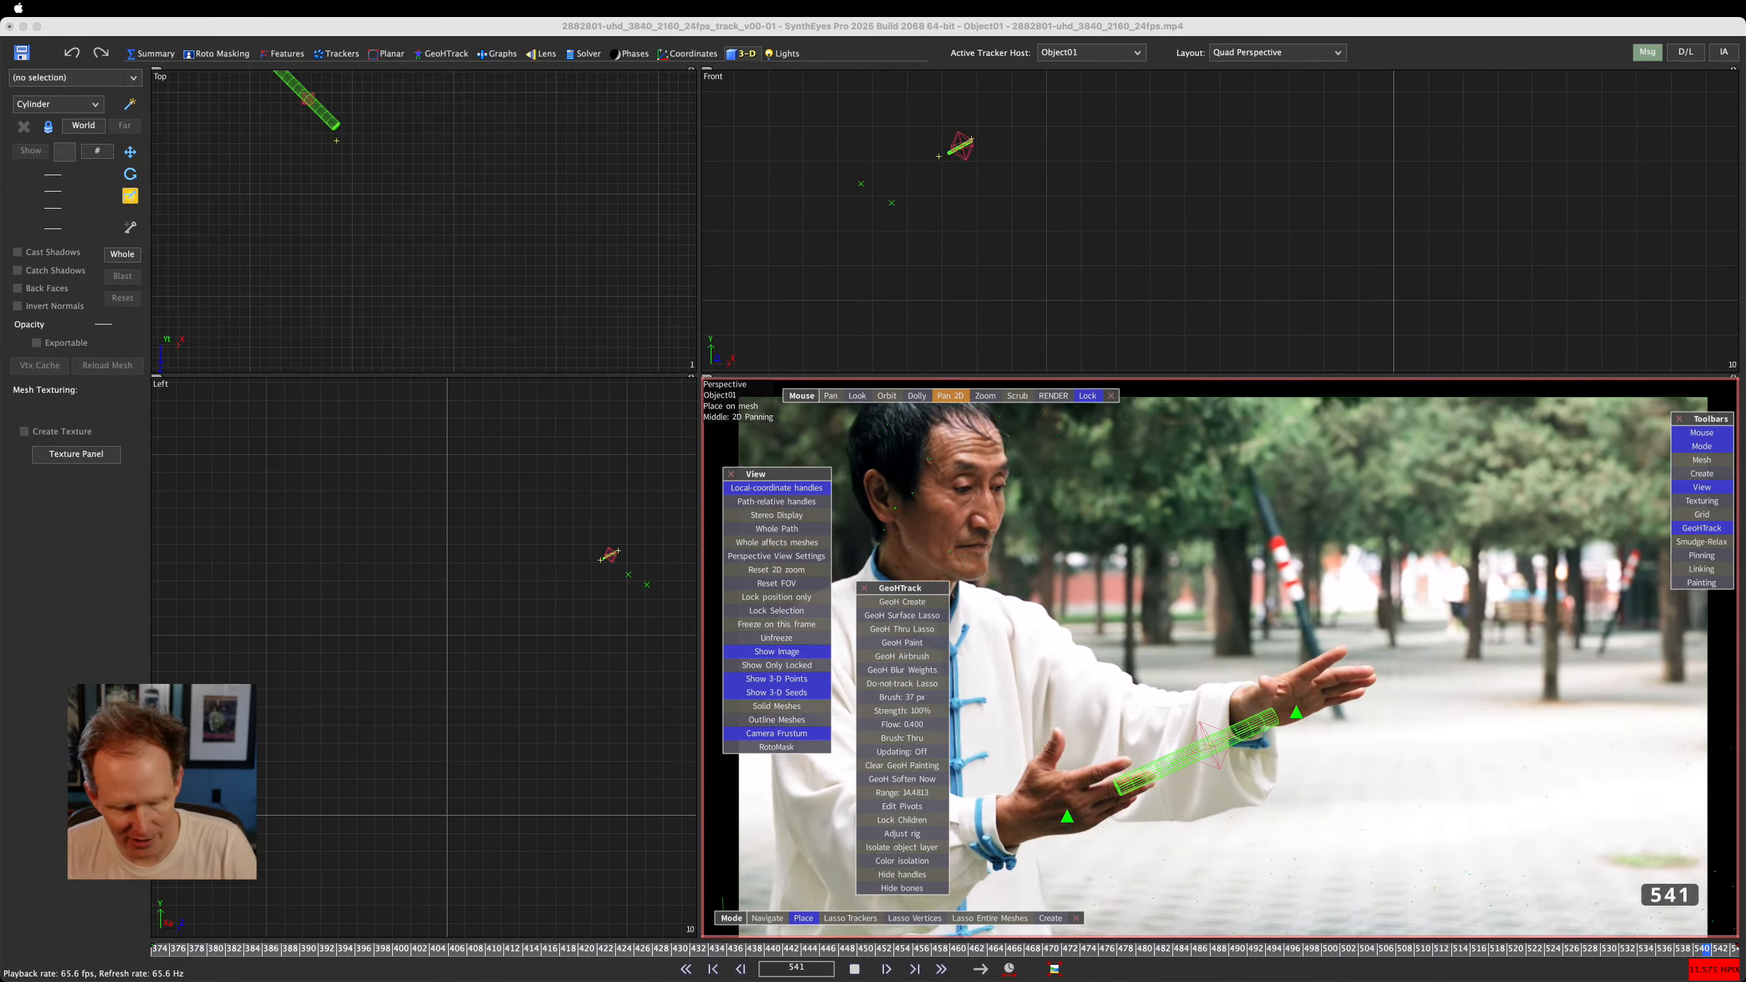
Switch to Finder and open the video Nomad - Anthem.mov from the Desktop folder
{"action": "key", "text": "super+Tab"}
{"action": "key", "text": "super+Tab"}
{"action": "key", "text": "super+Tab"}
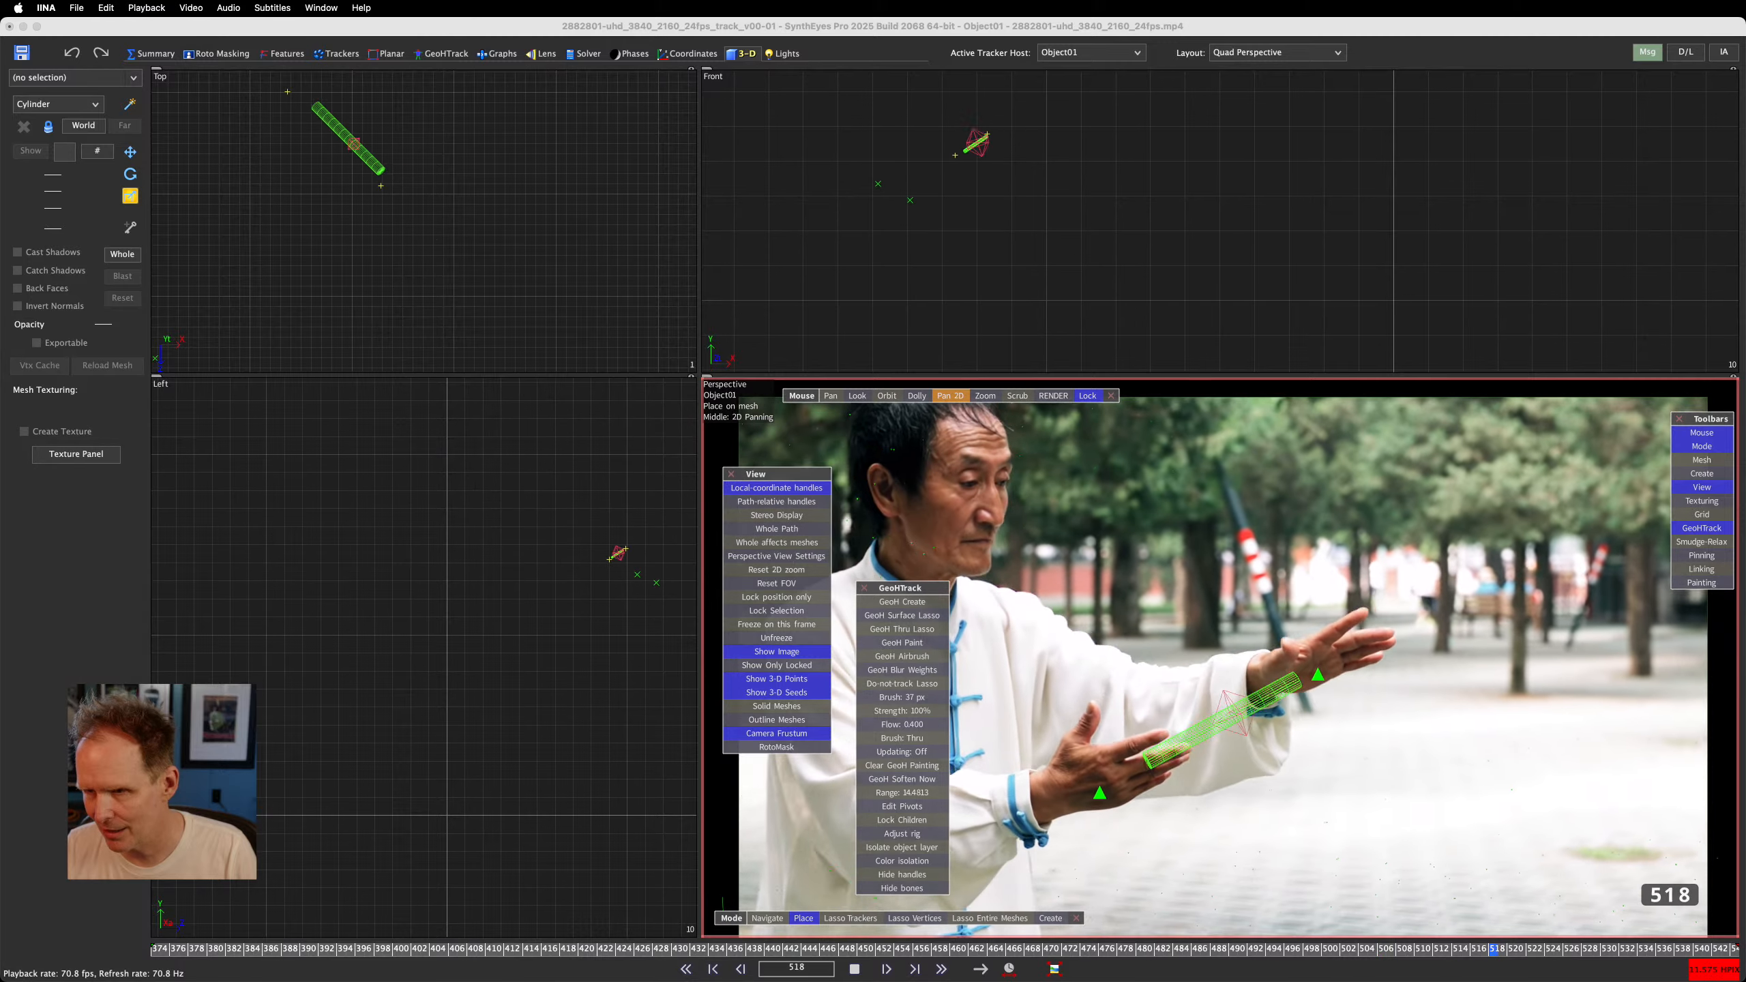
{"action": "key", "text": "super+Tab"}
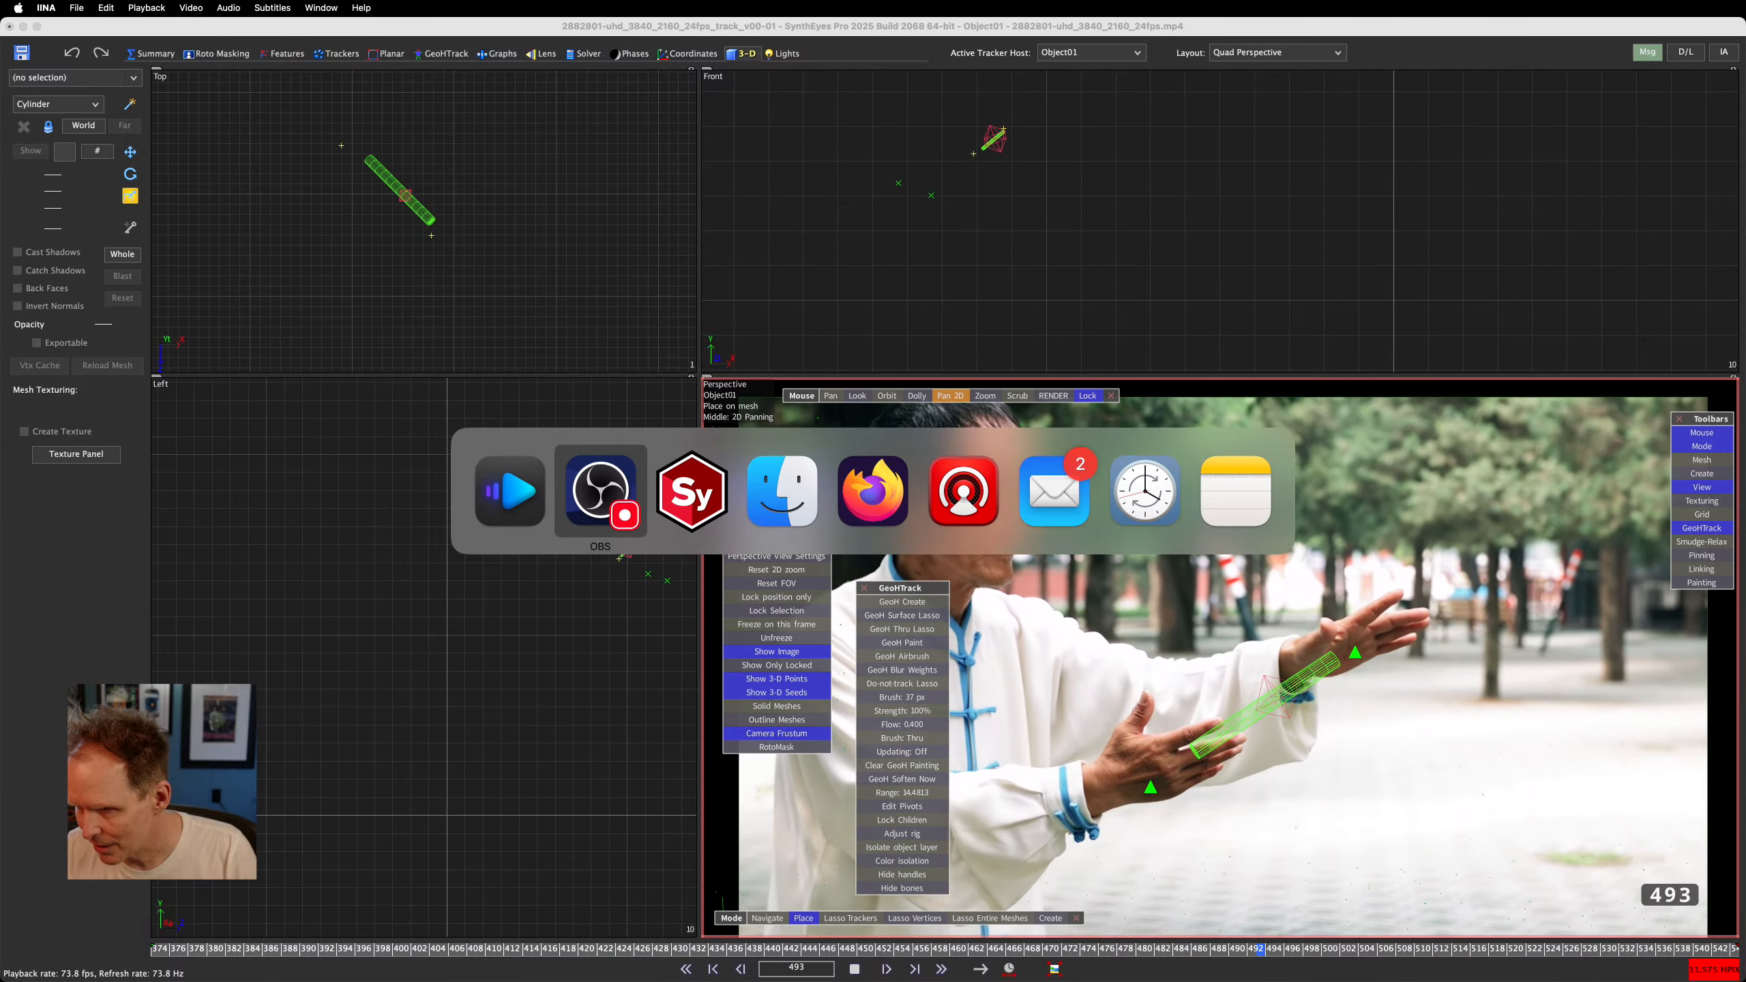
{"action": "key", "text": "super+Tab"}
{"action": "key", "text": "super+Tab"}
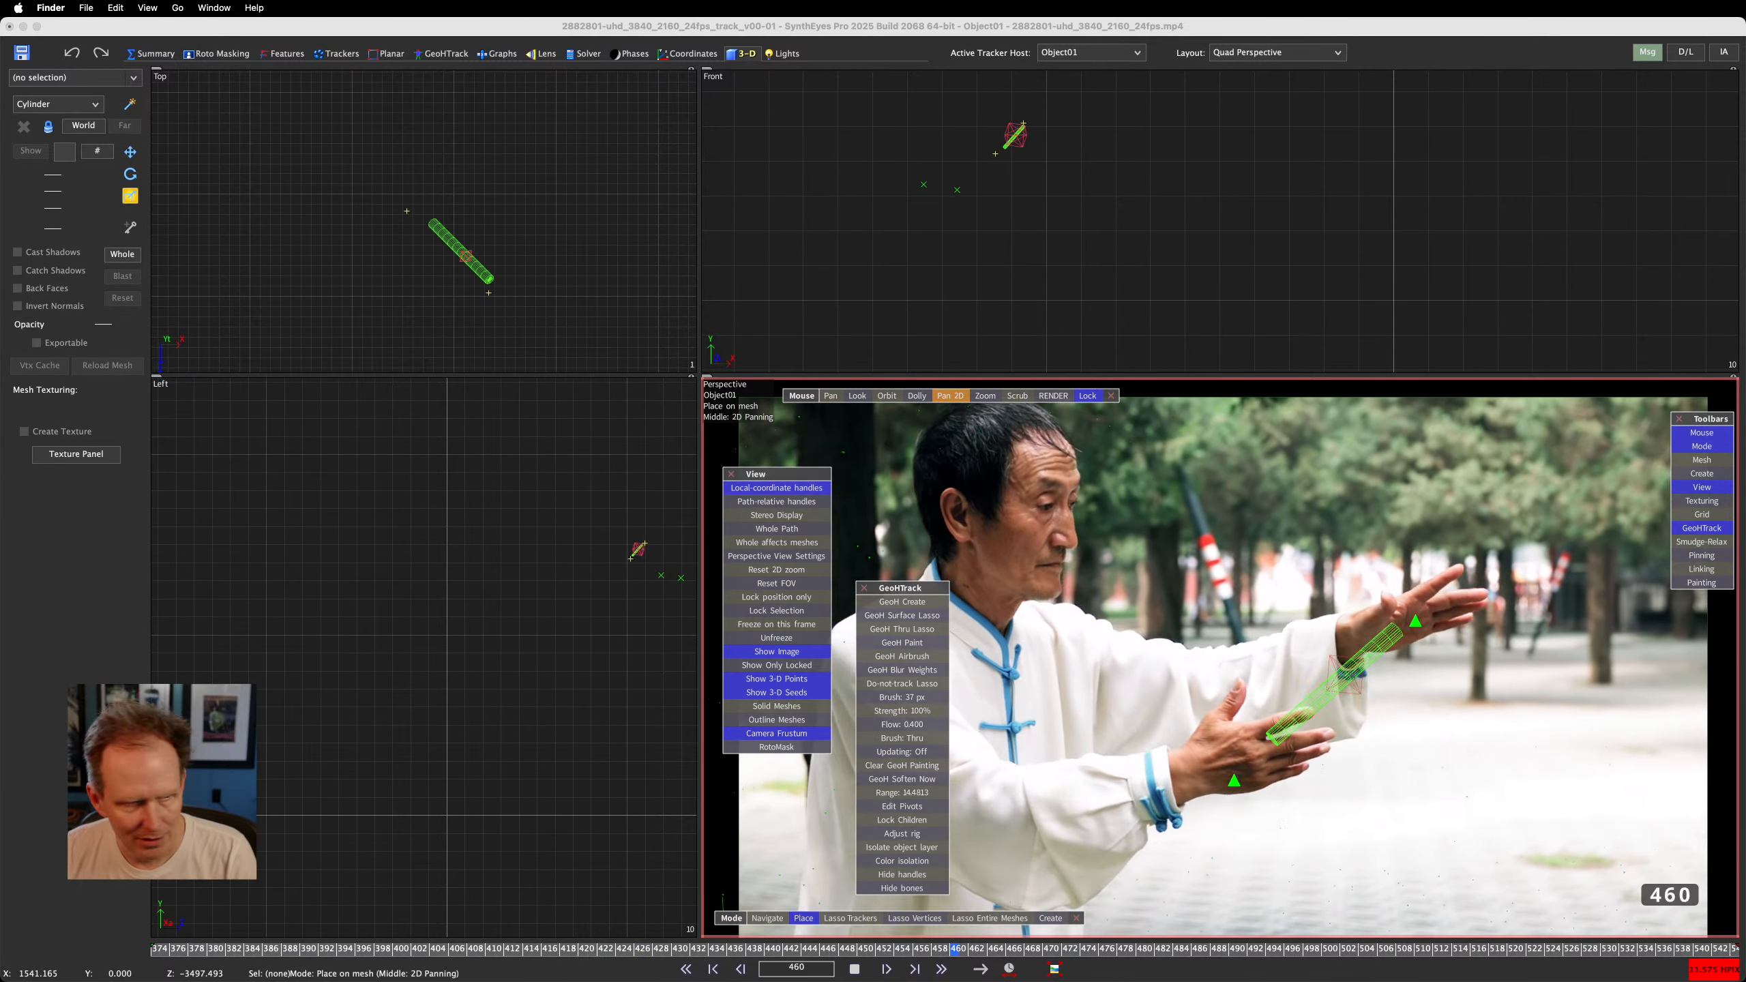
{"action": "key", "text": "super+n"}
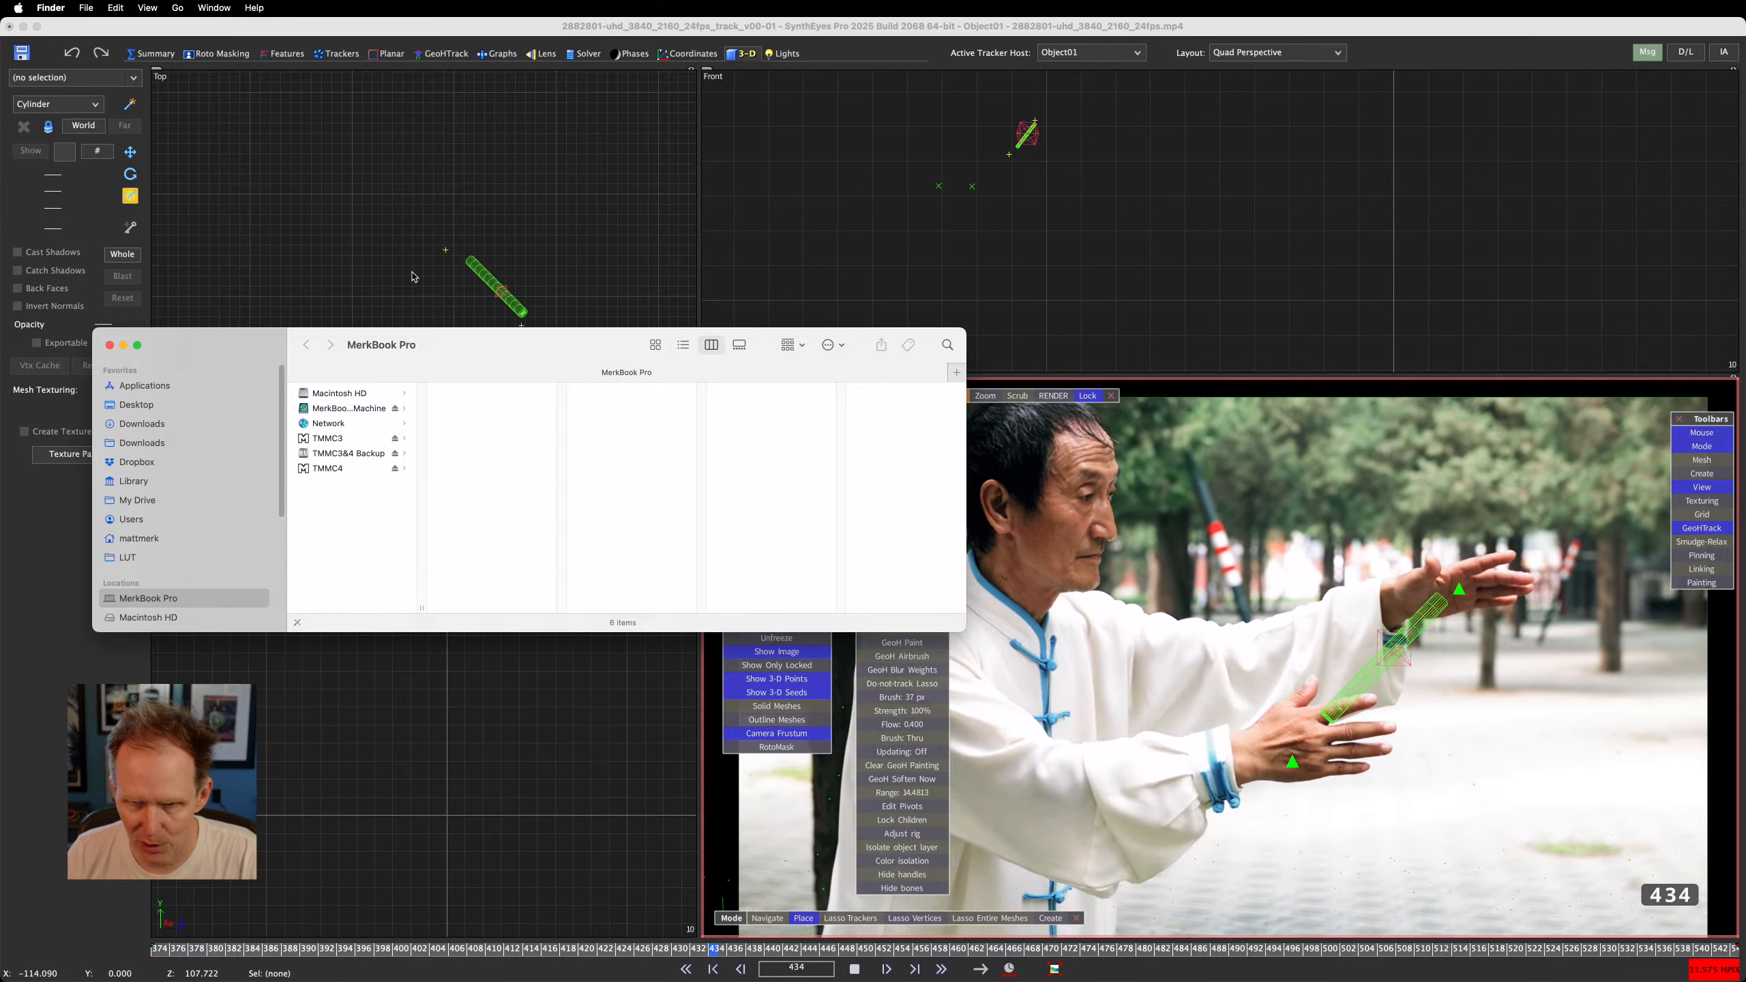
{"action": "left_click", "coordinate": [162, 389]}
{"action": "left_click", "coordinate": [155, 405]}
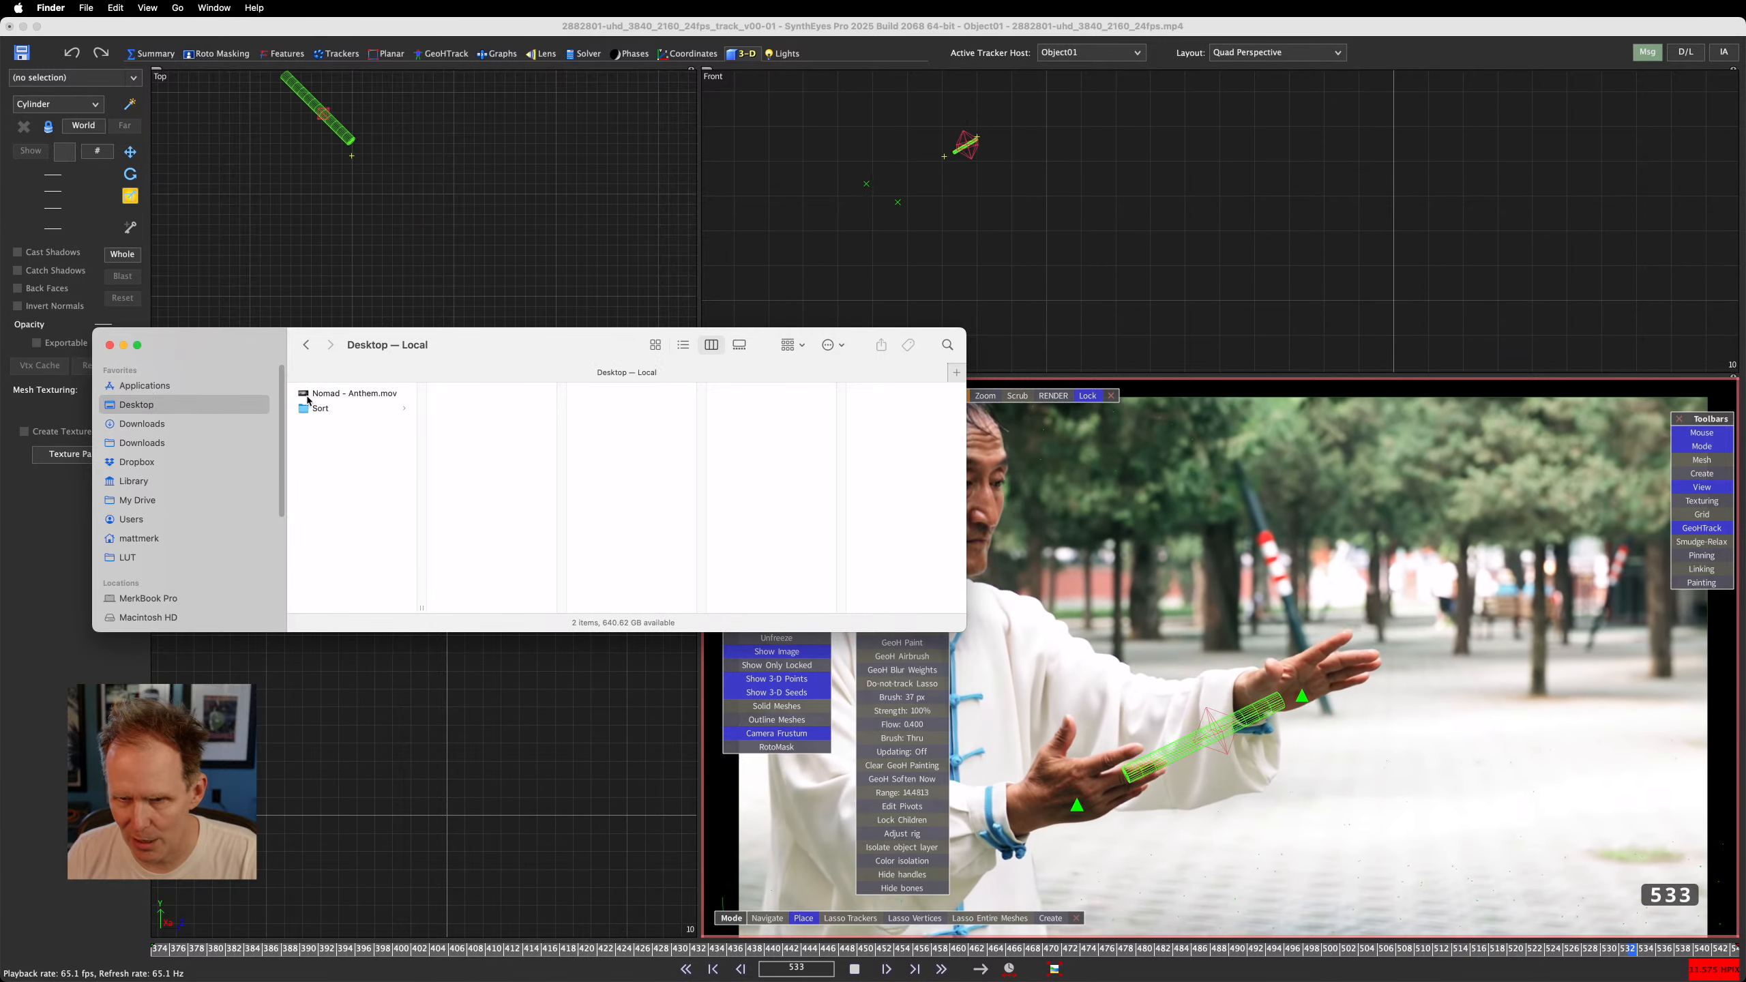
{"action": "double_click", "coordinate": [354, 393]}
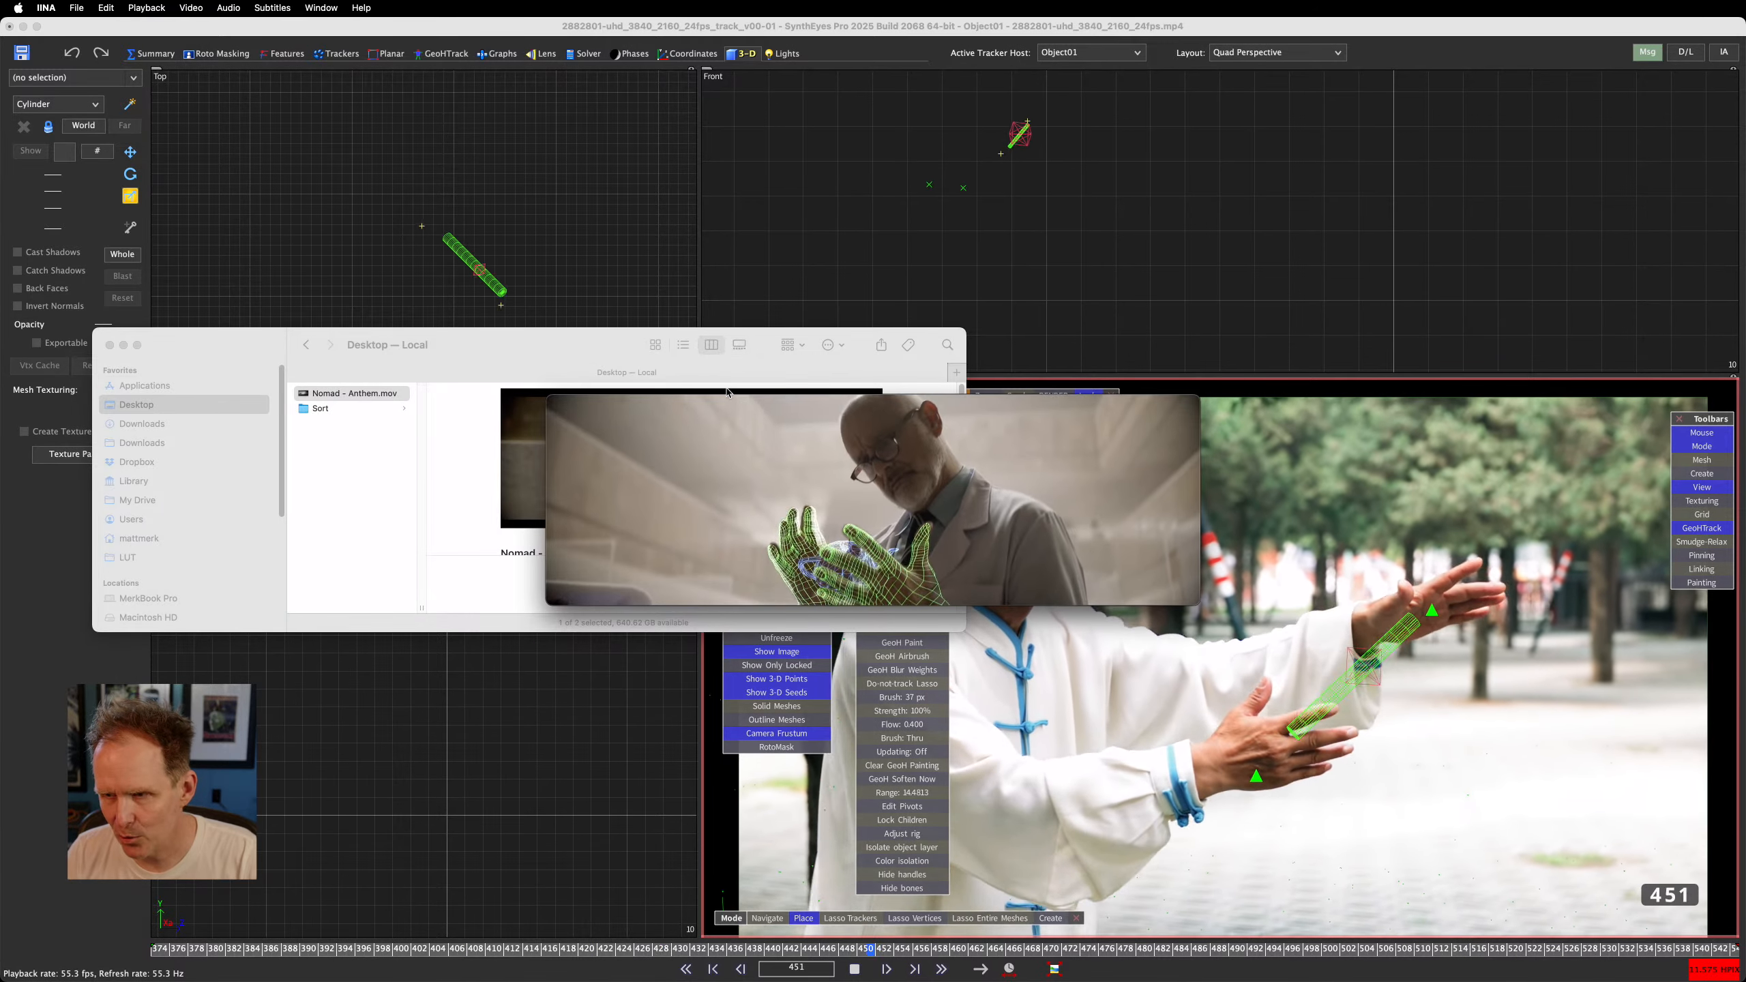
Move the video window and the Finder window apart to watch the hand-tracking example, and return to SynthEyes with playback stopped
{"action": "left_click_drag", "start_coordinate": [725, 405], "coordinate": [1064, 113]}
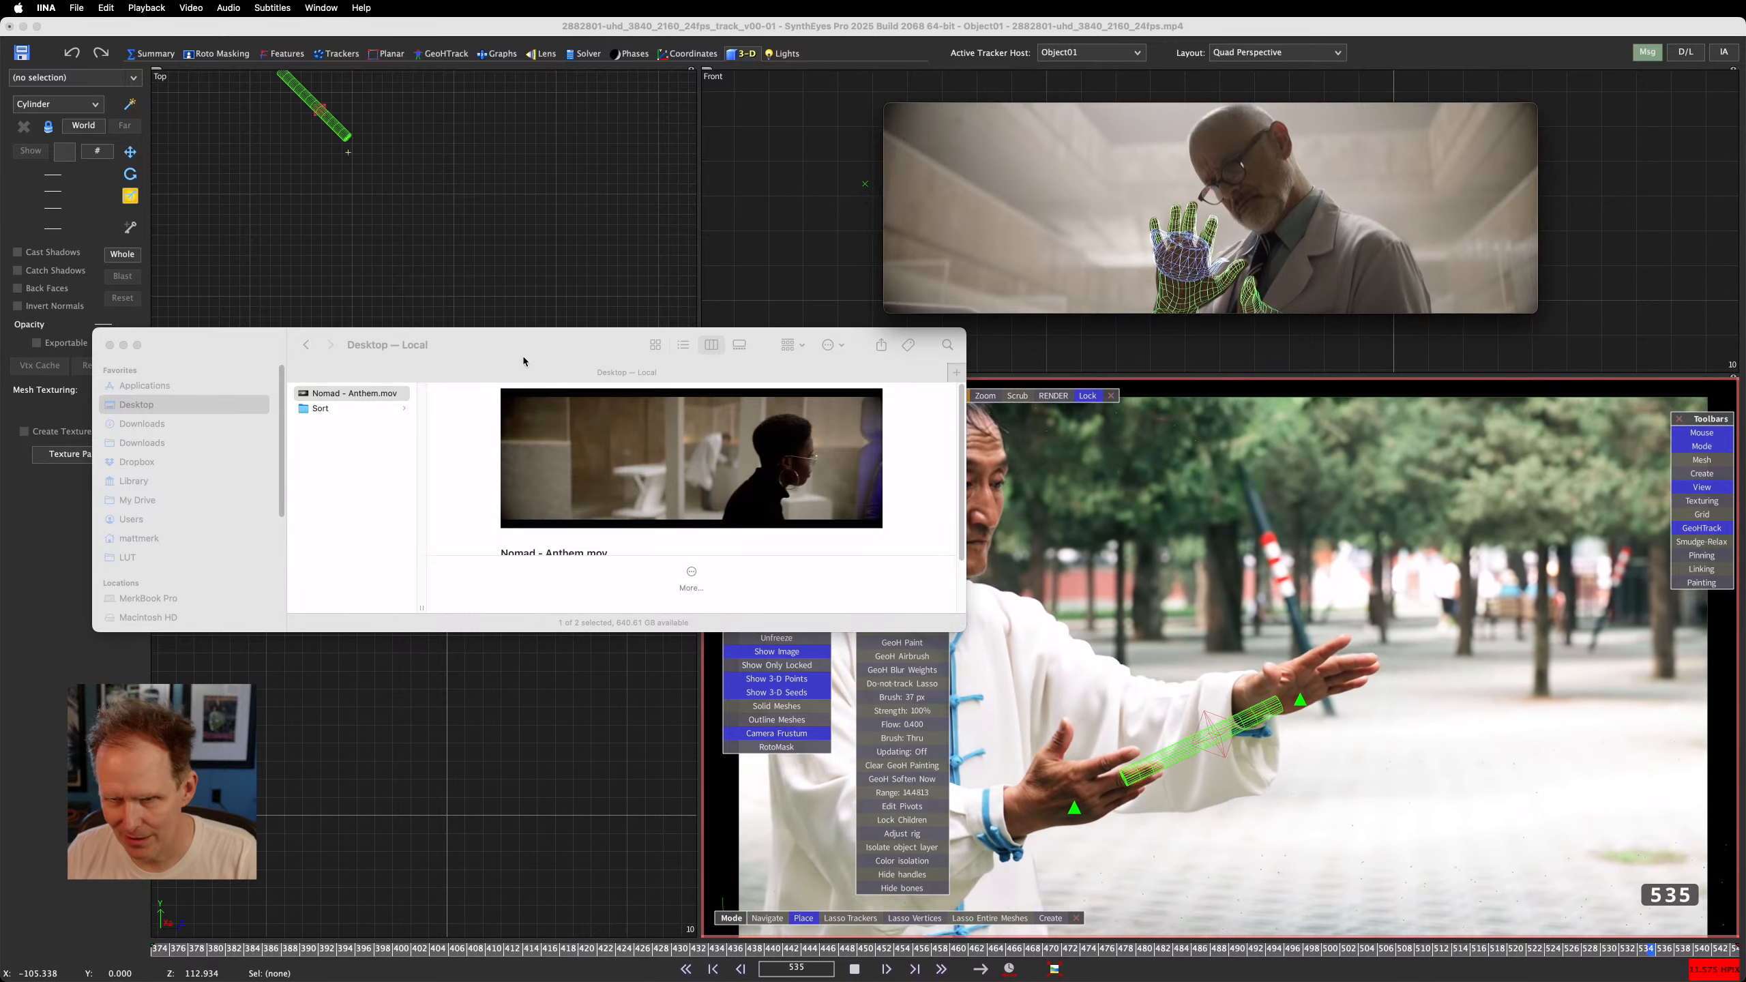
{"action": "left_click_drag", "start_coordinate": [523, 355], "coordinate": [0, 419]}
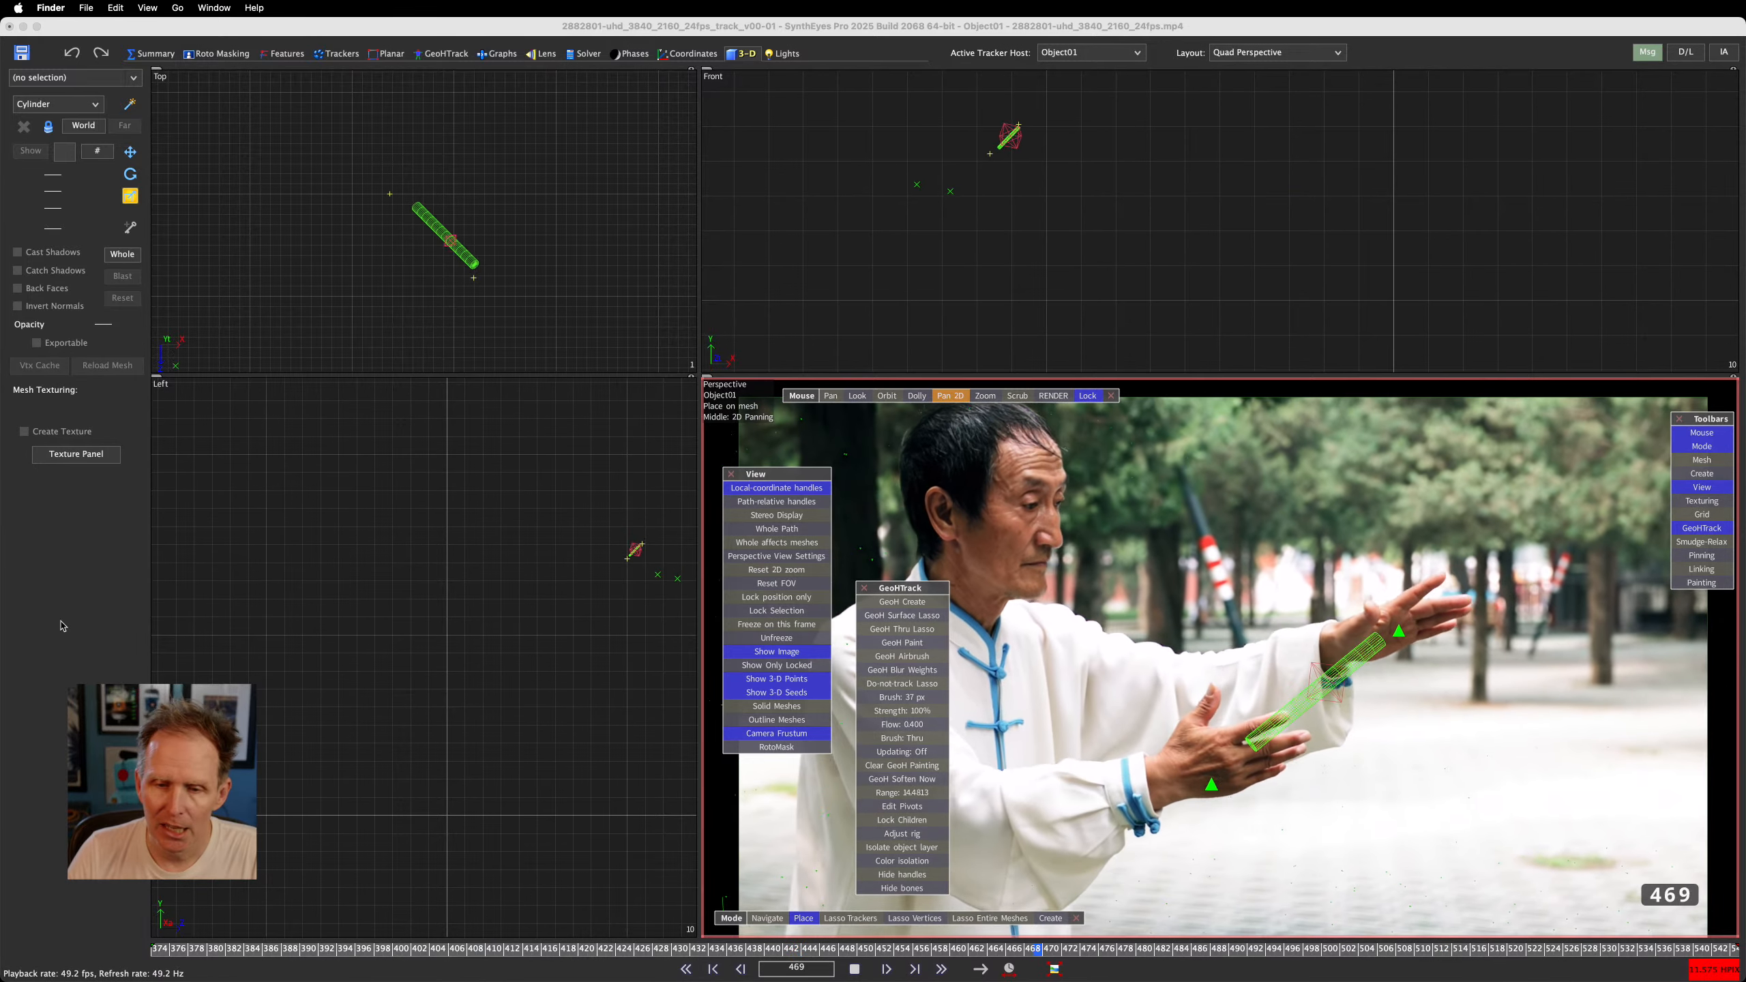
{"action": "left_click", "coordinate": [506, 304]}
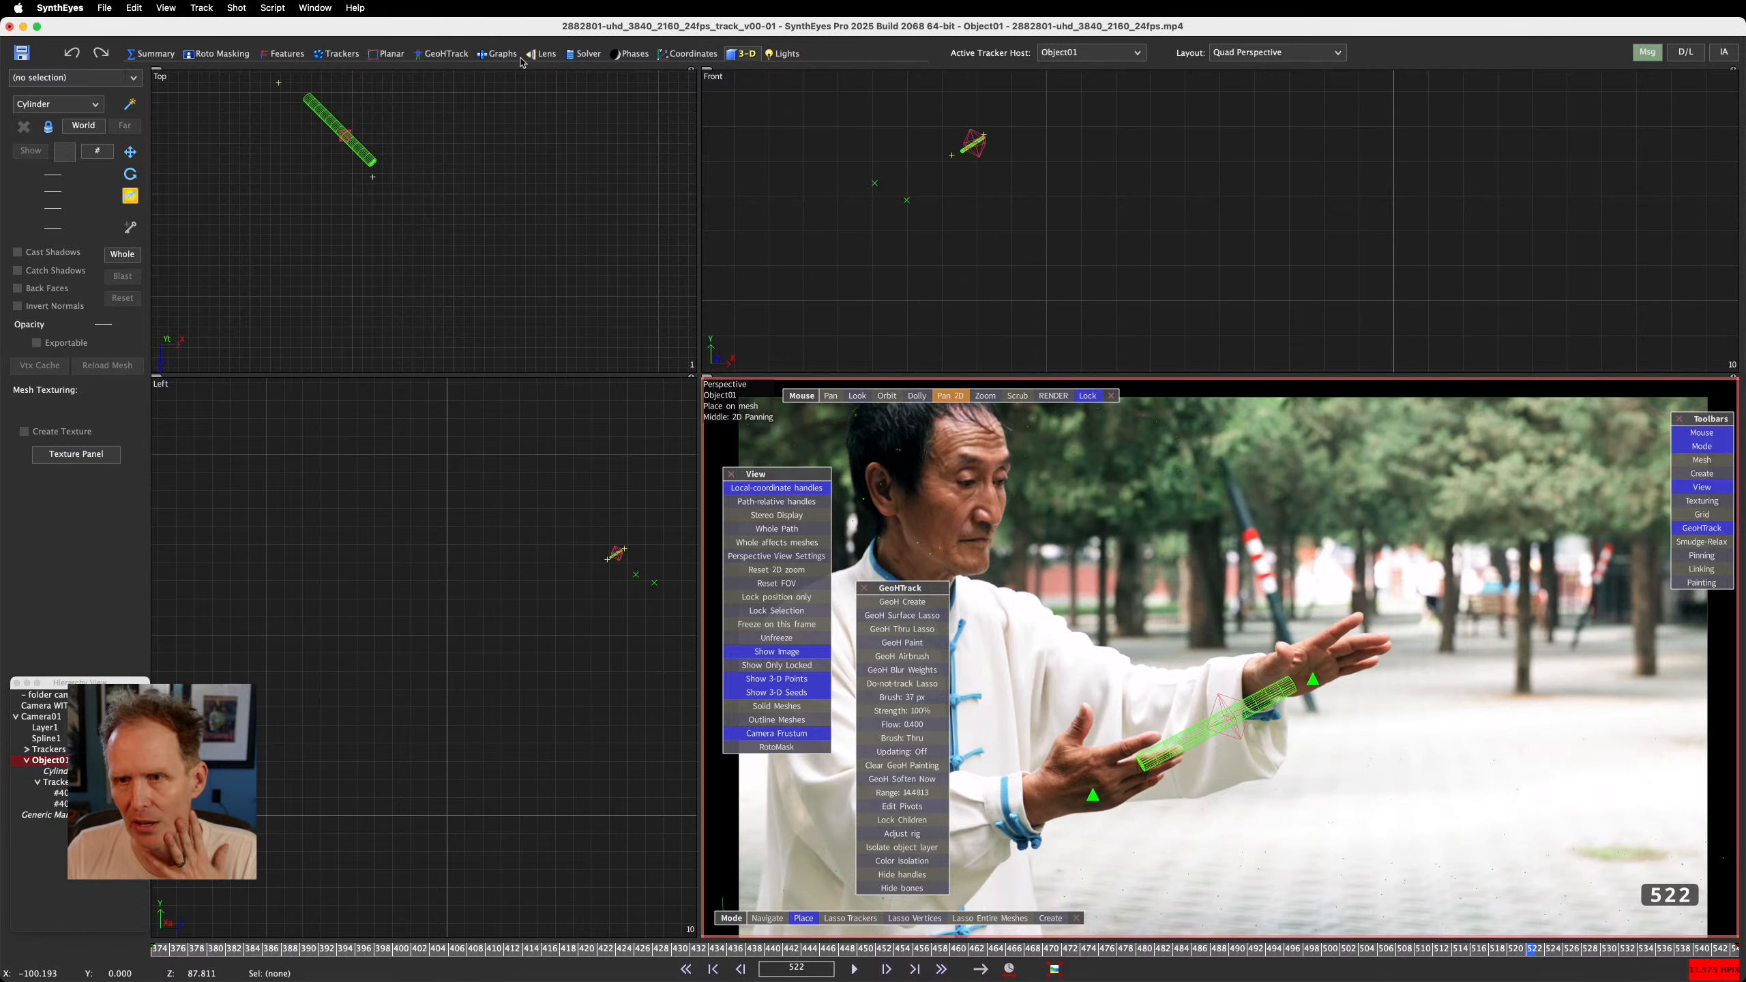
Select Object01 for geometric hierarchy tracking and go to frame 374
{"action": "left_click", "coordinate": [446, 54]}
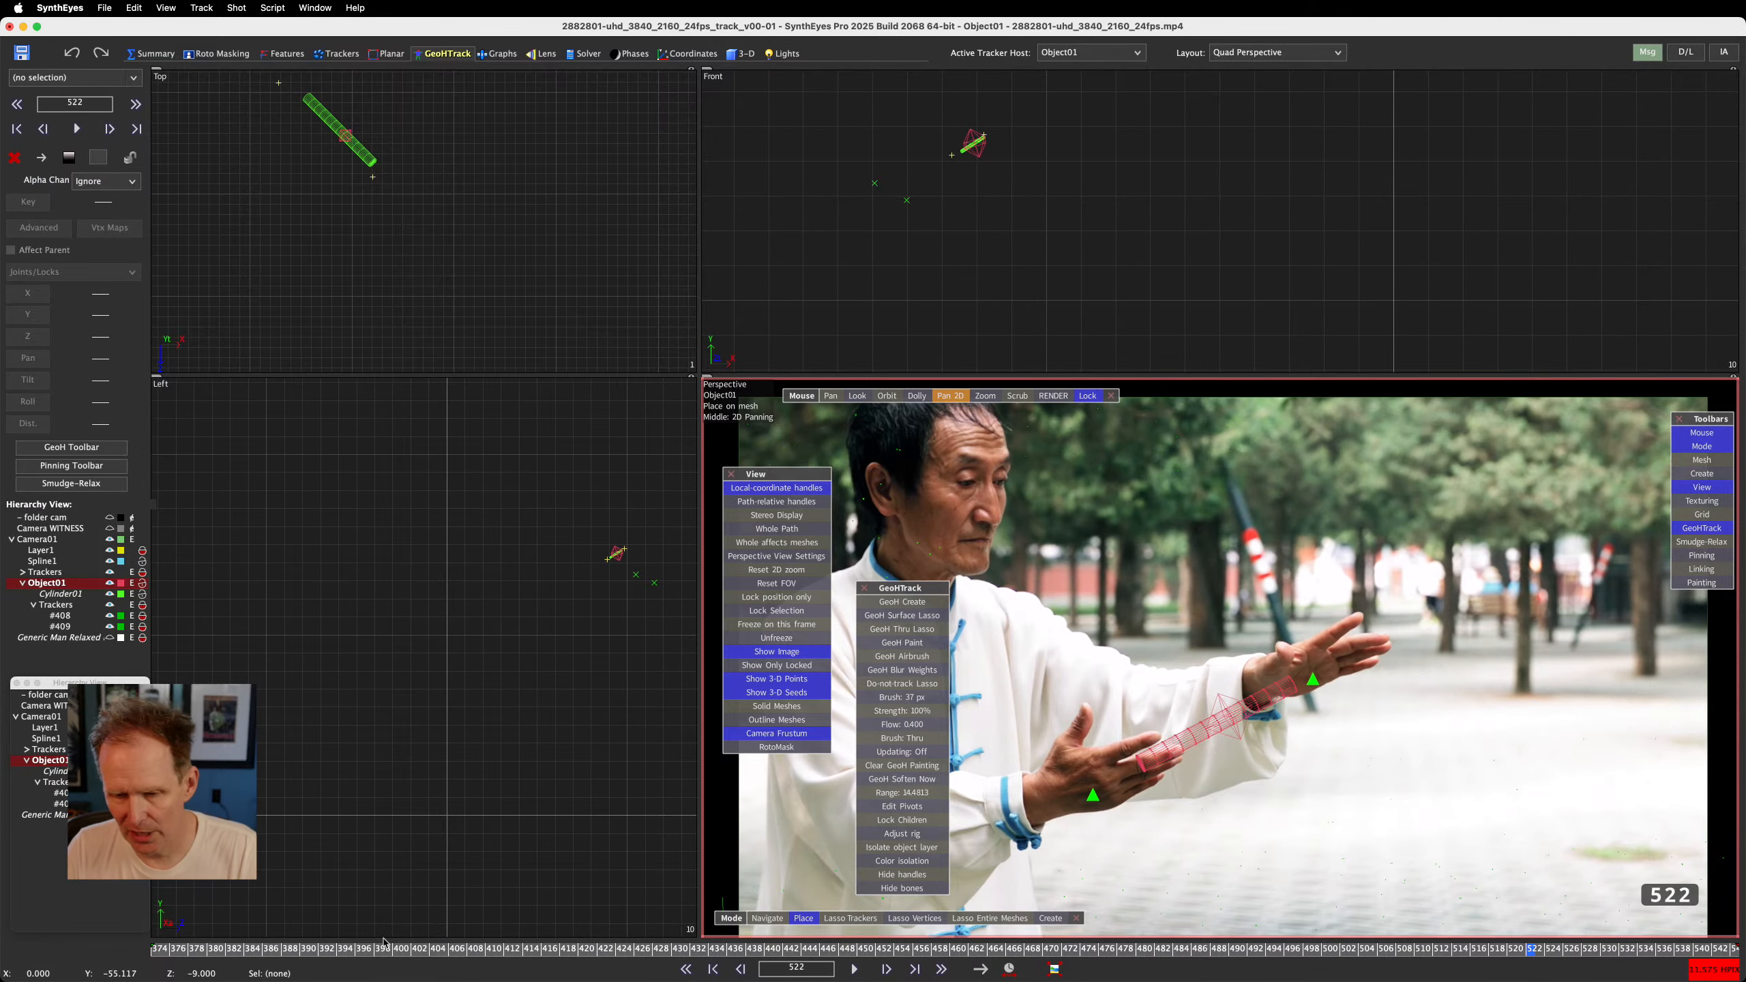
{"action": "left_click_drag", "start_coordinate": [443, 963], "coordinate": [1233, 948]}
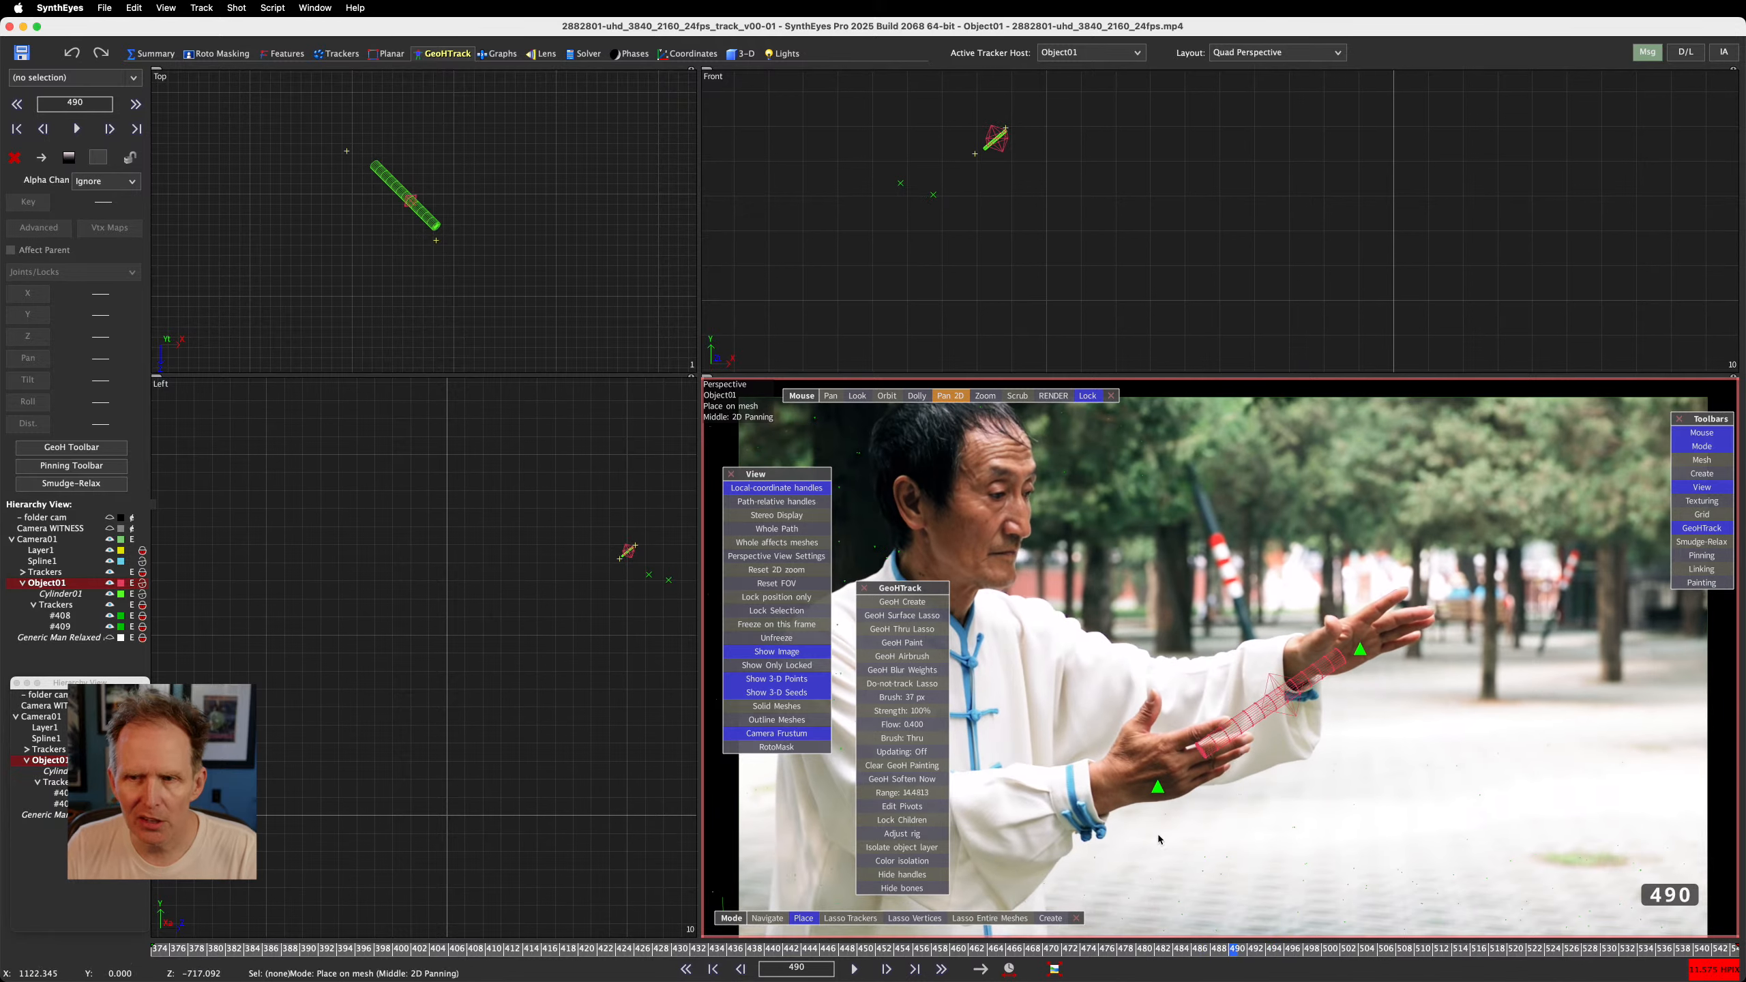
{"action": "scroll", "coordinate": [520, 191], "scroll_direction": "down", "scroll_amount": 3}
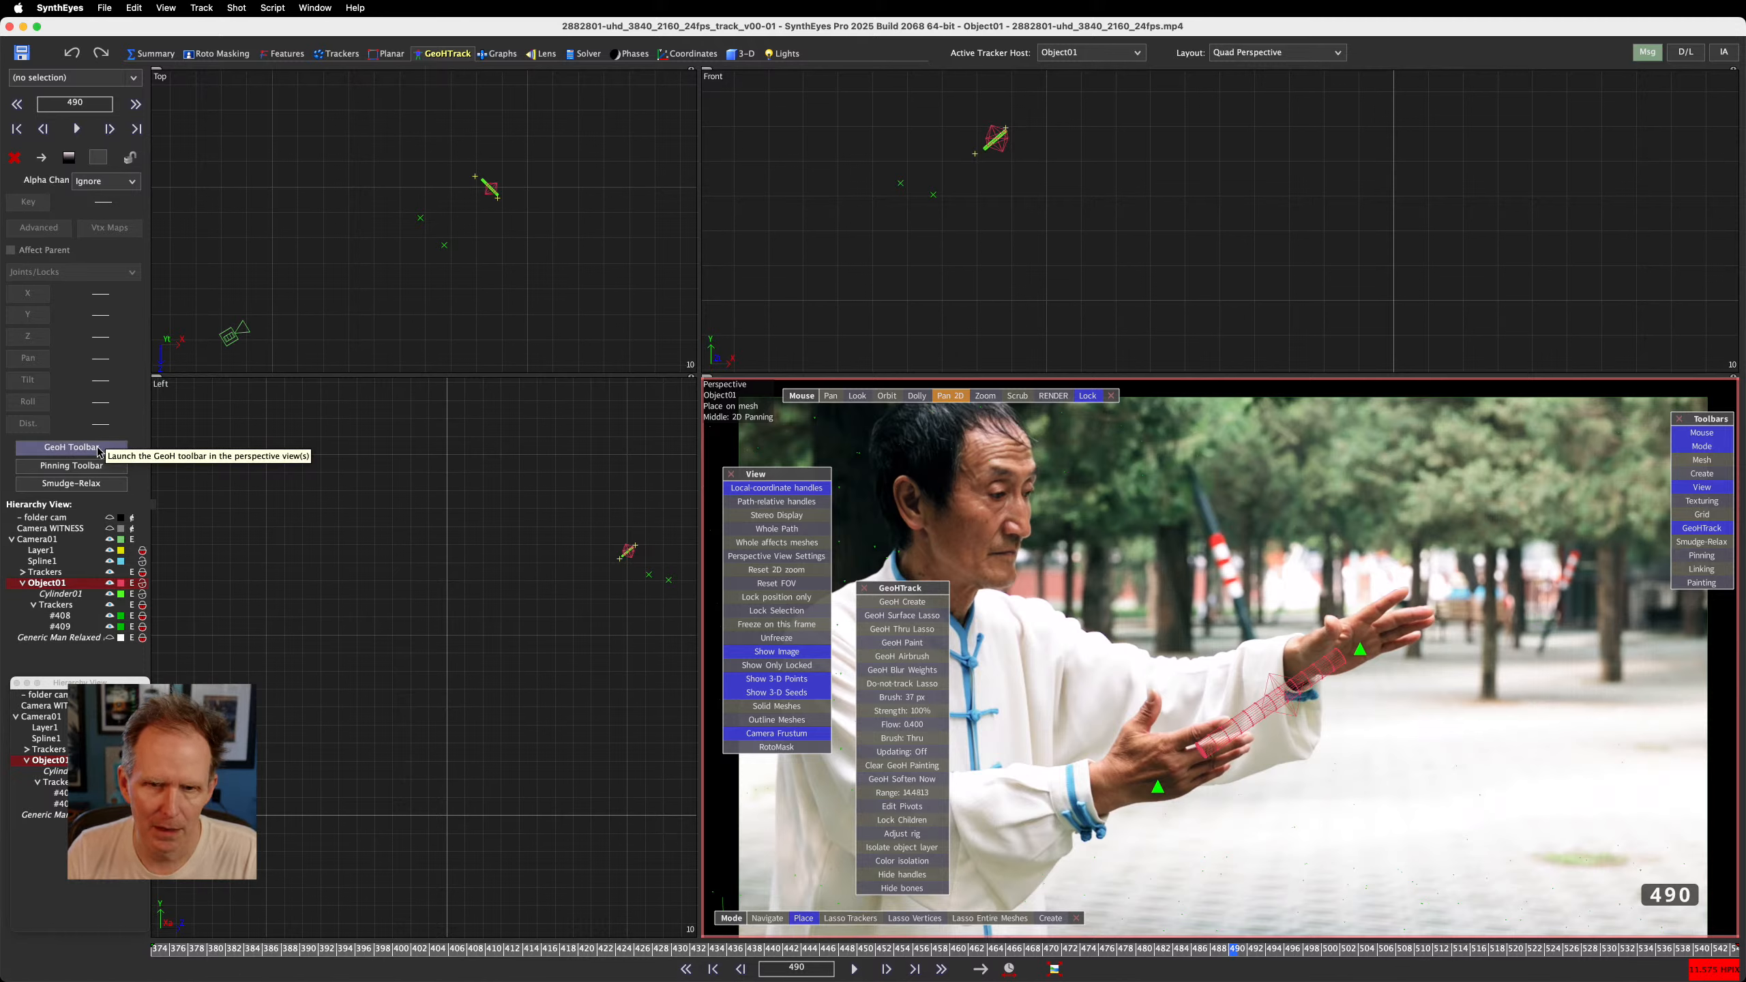
{"action": "left_click", "coordinate": [57, 763]}
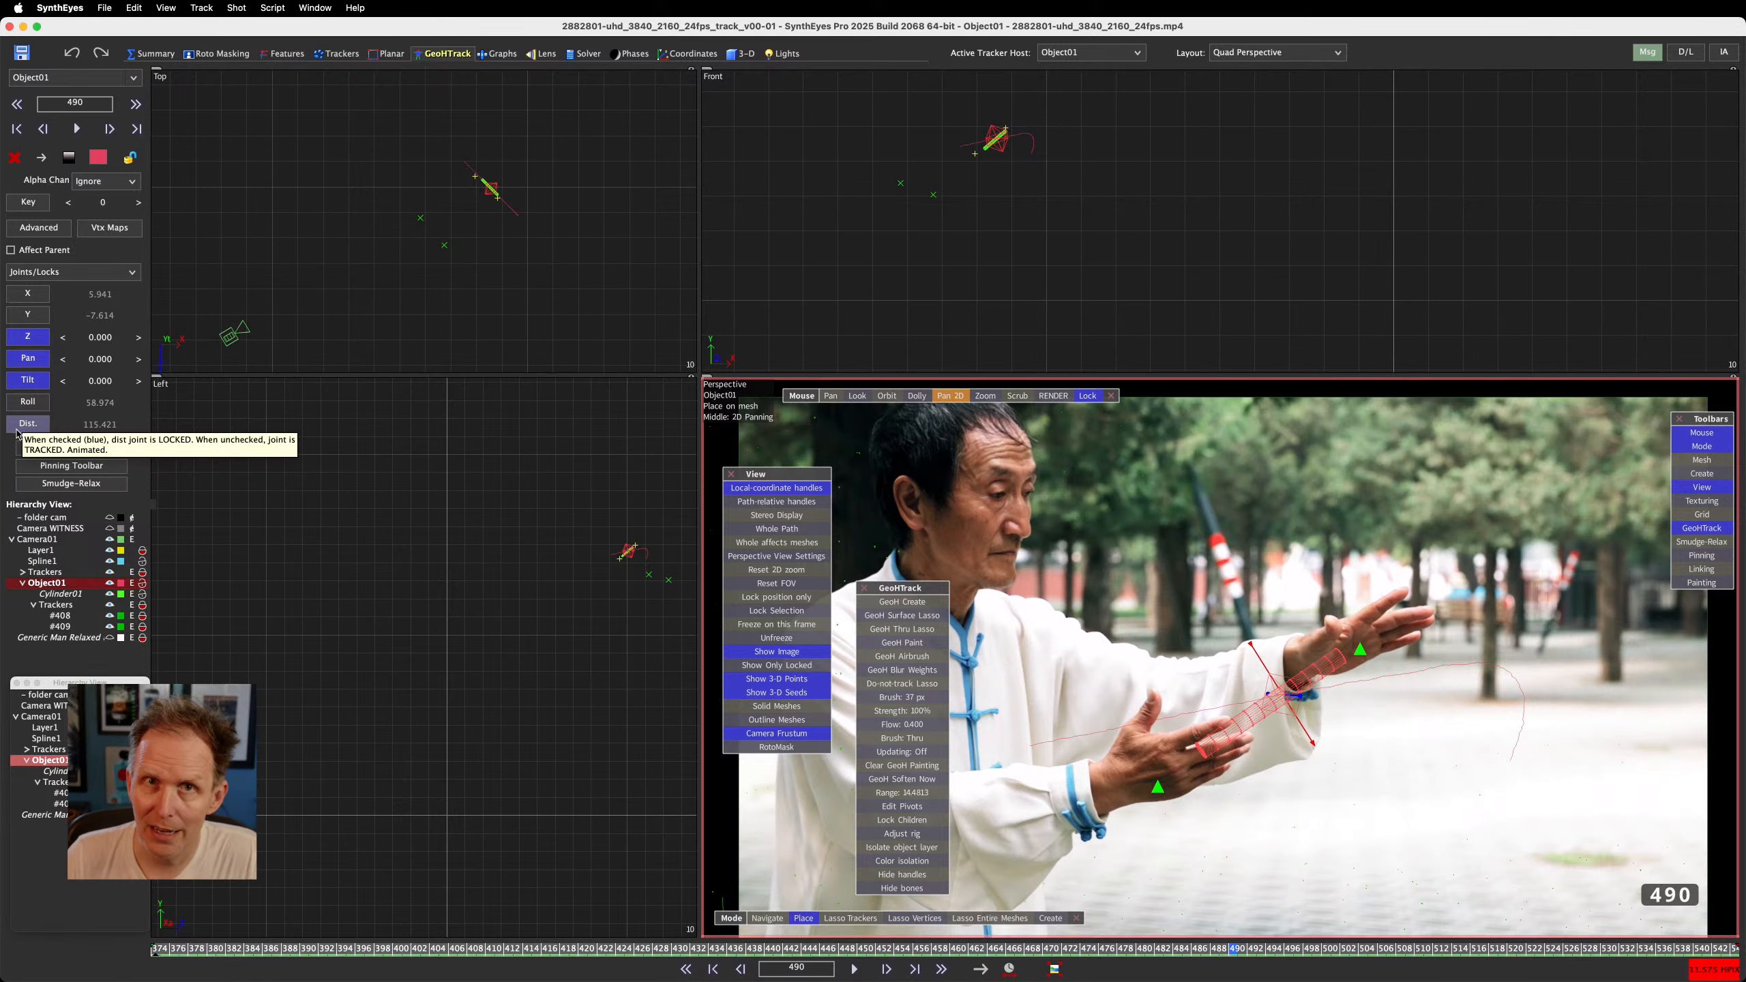
{"action": "left_click", "coordinate": [234, 950]}
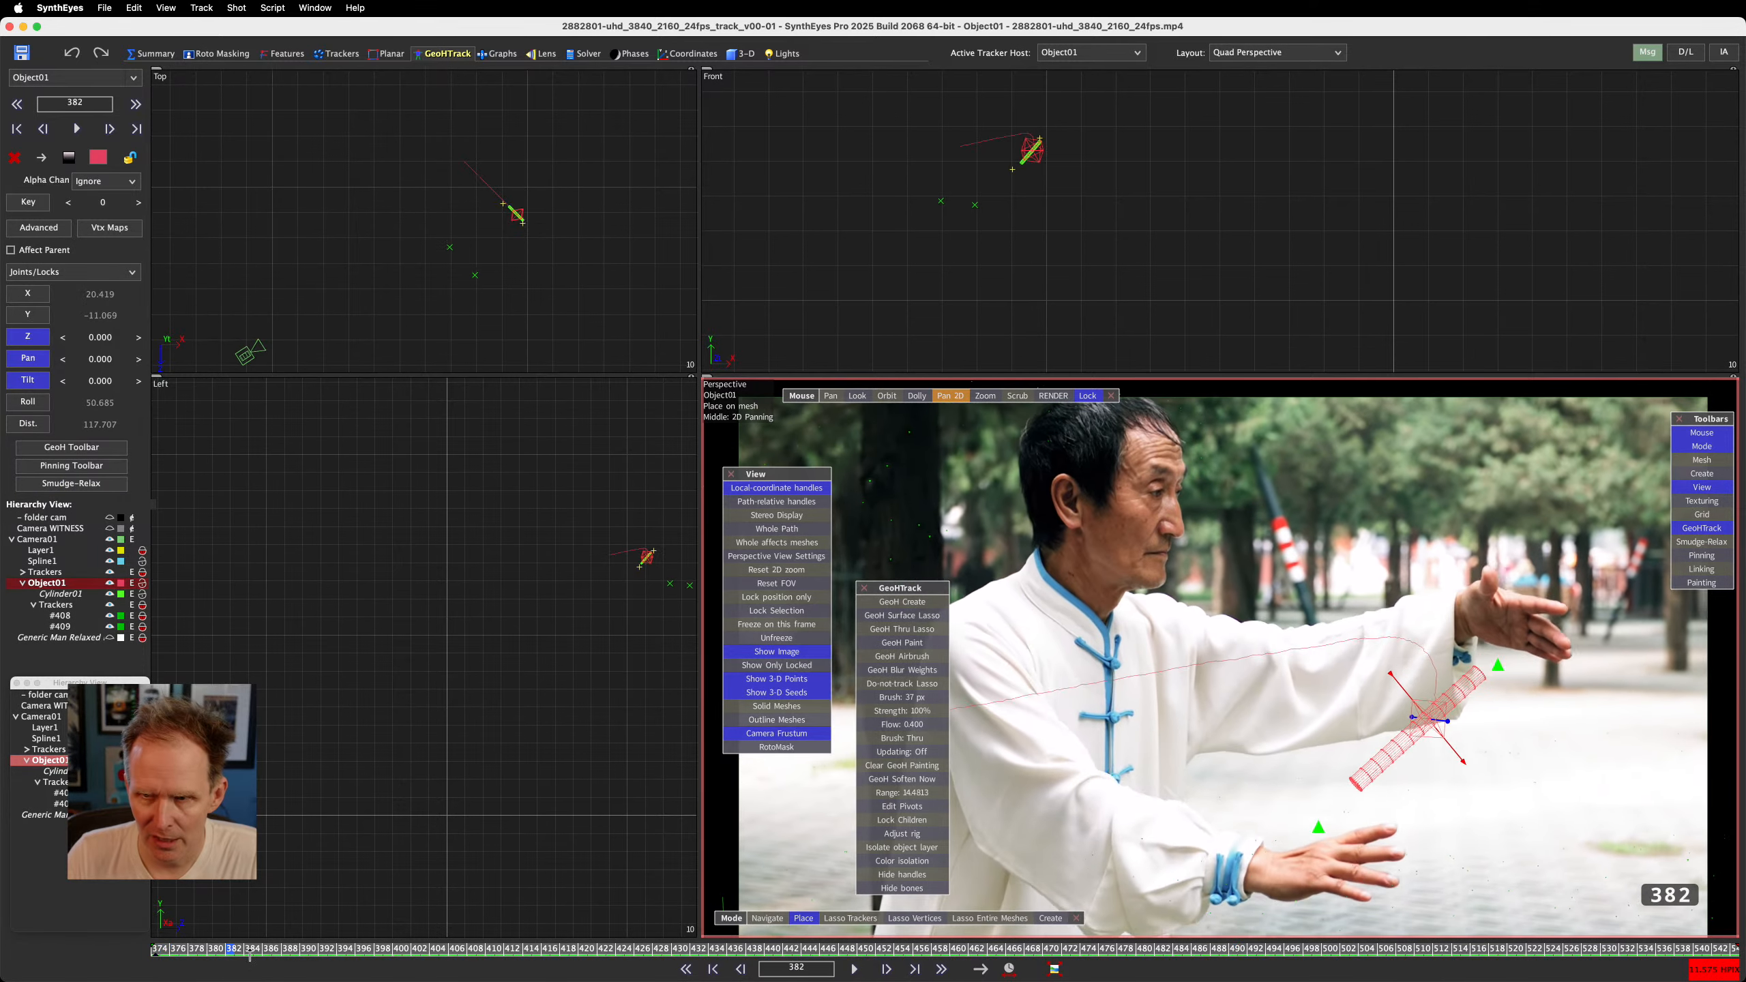
{"action": "left_click_drag", "start_coordinate": [250, 956], "coordinate": [156, 955]}
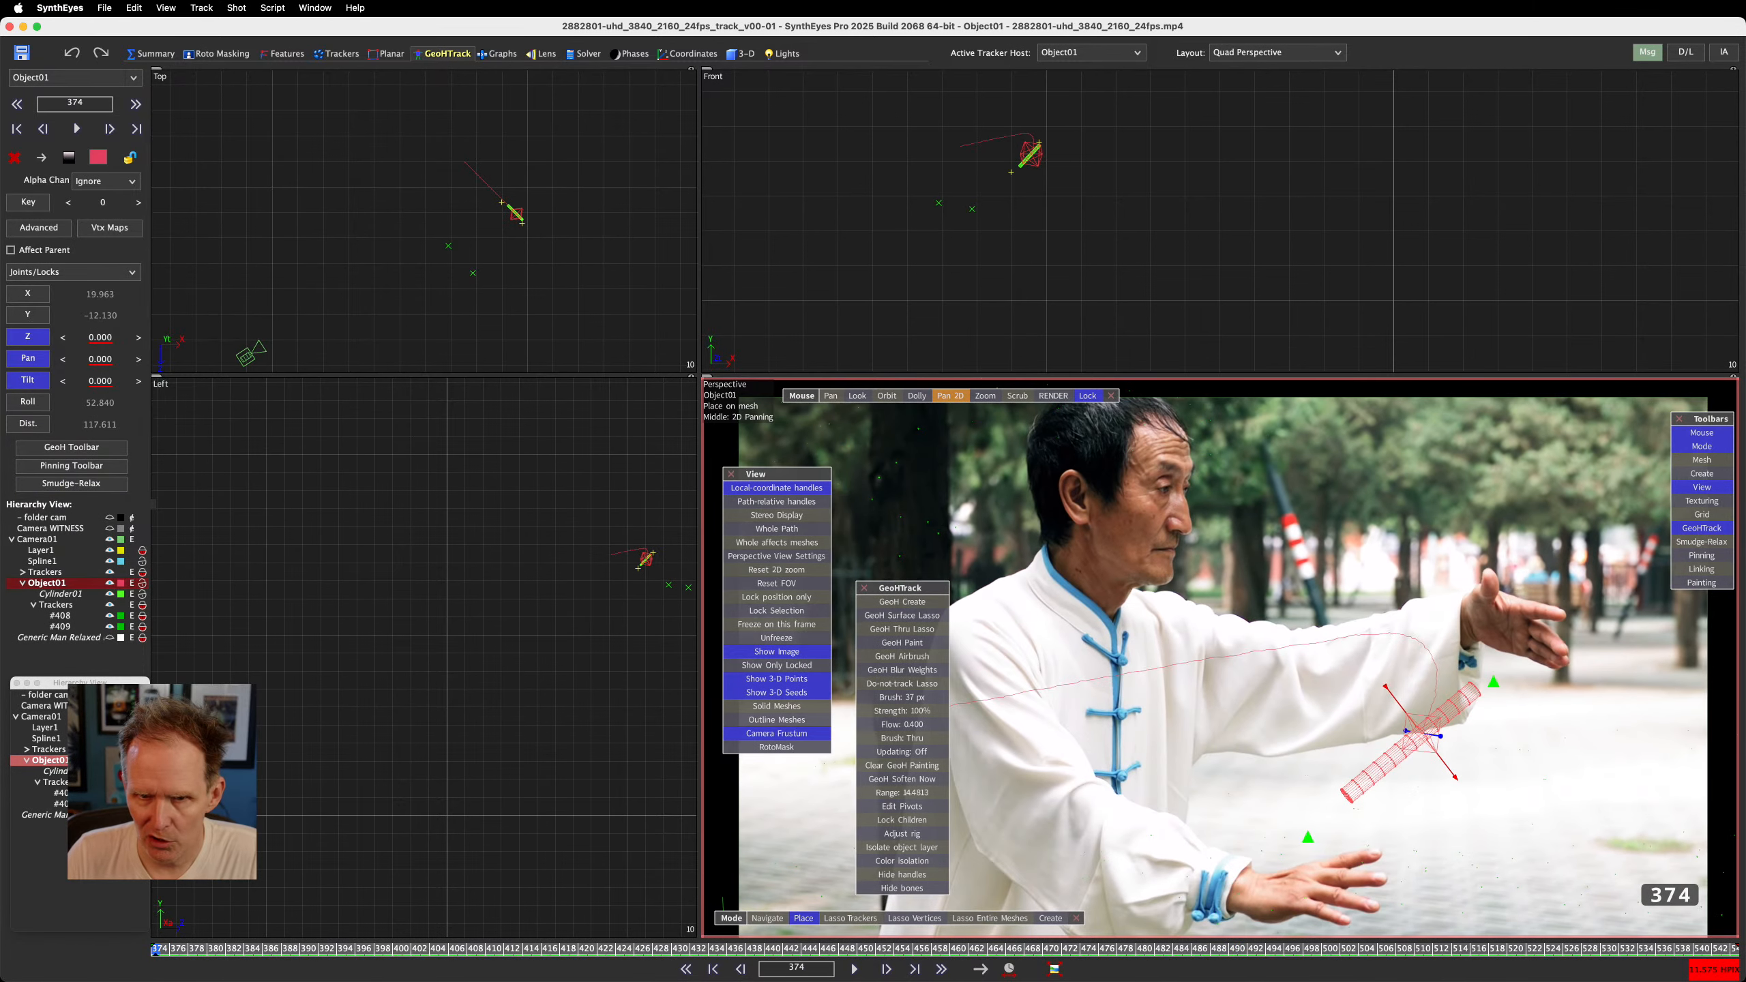
Try locking Object01's Dist. joint at 117 on frame 374 with the key on, and turn the key off
{"action": "left_click", "coordinate": [39, 426]}
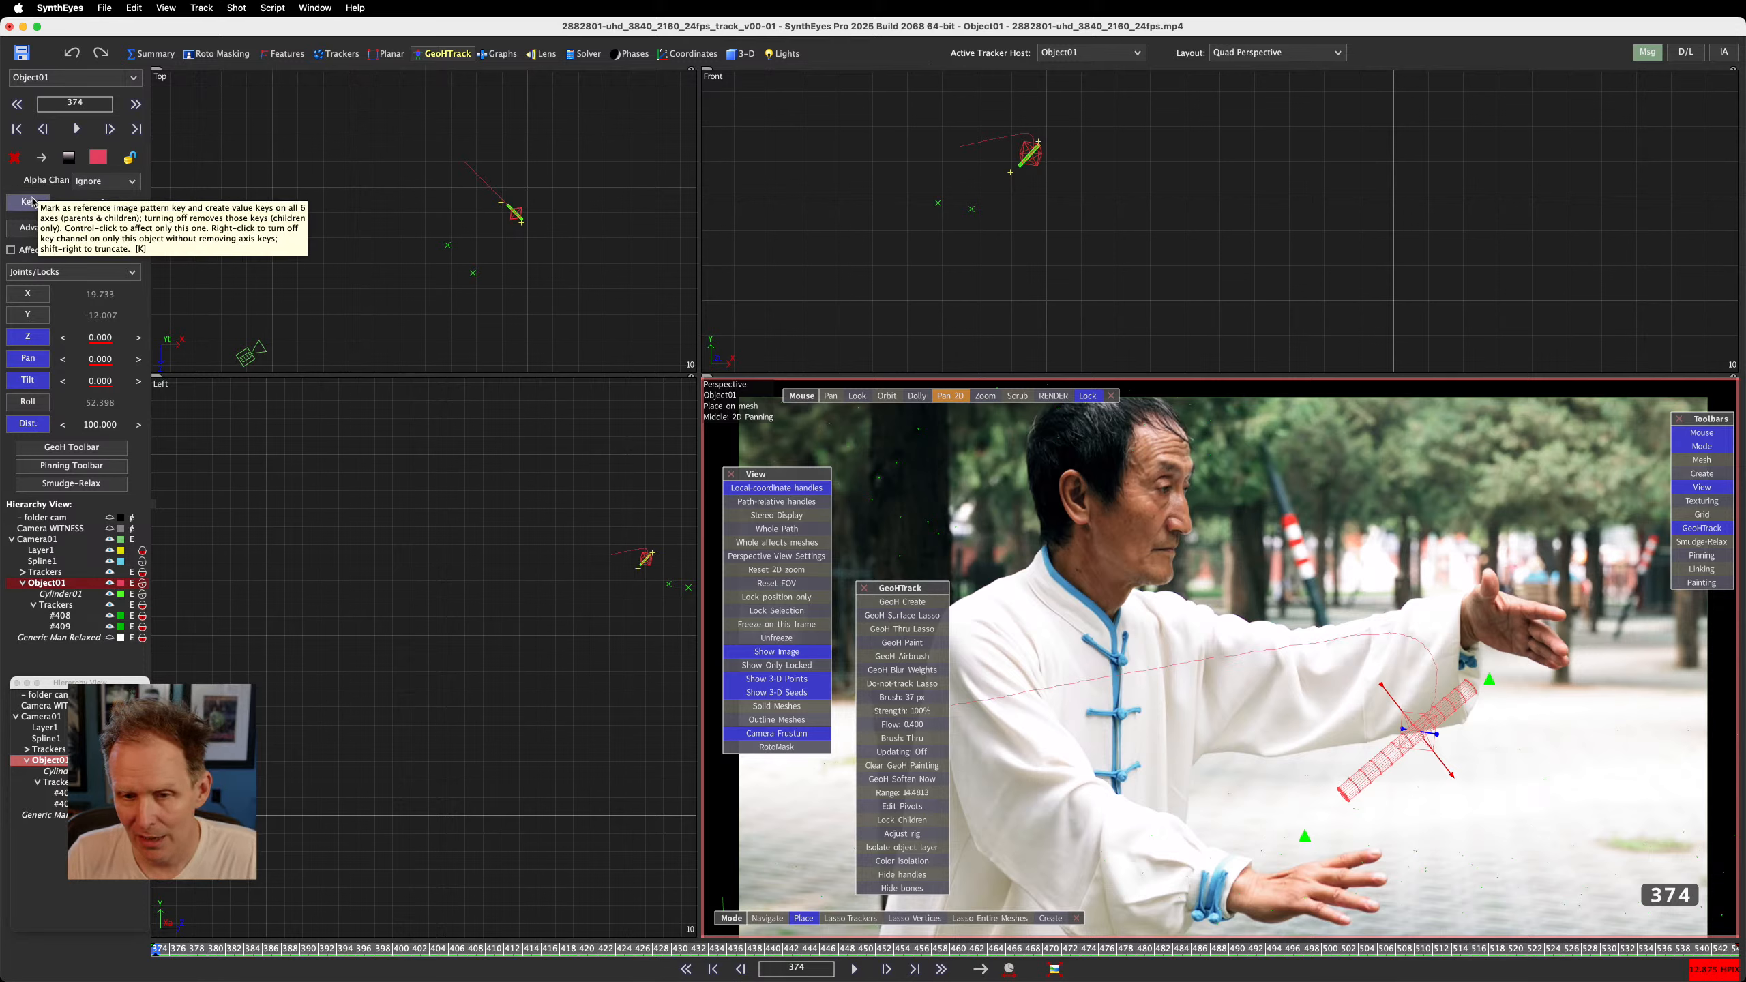
{"action": "left_click", "coordinate": [30, 429]}
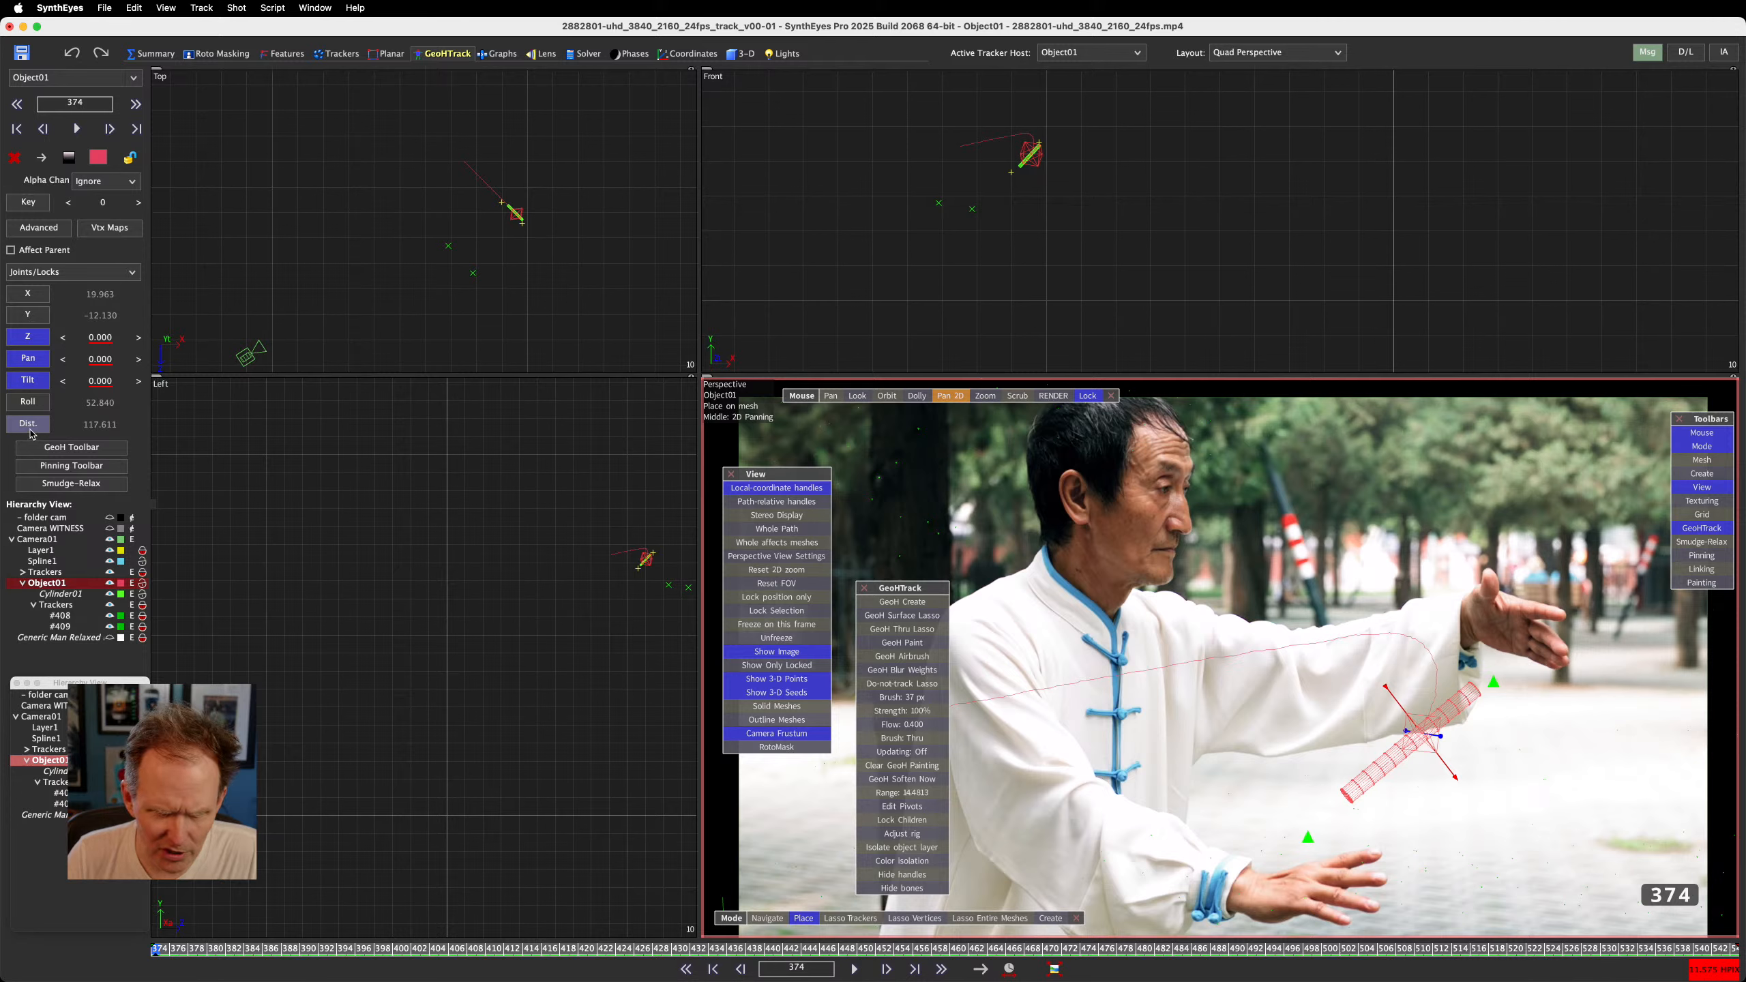
{"action": "left_click", "coordinate": [39, 203]}
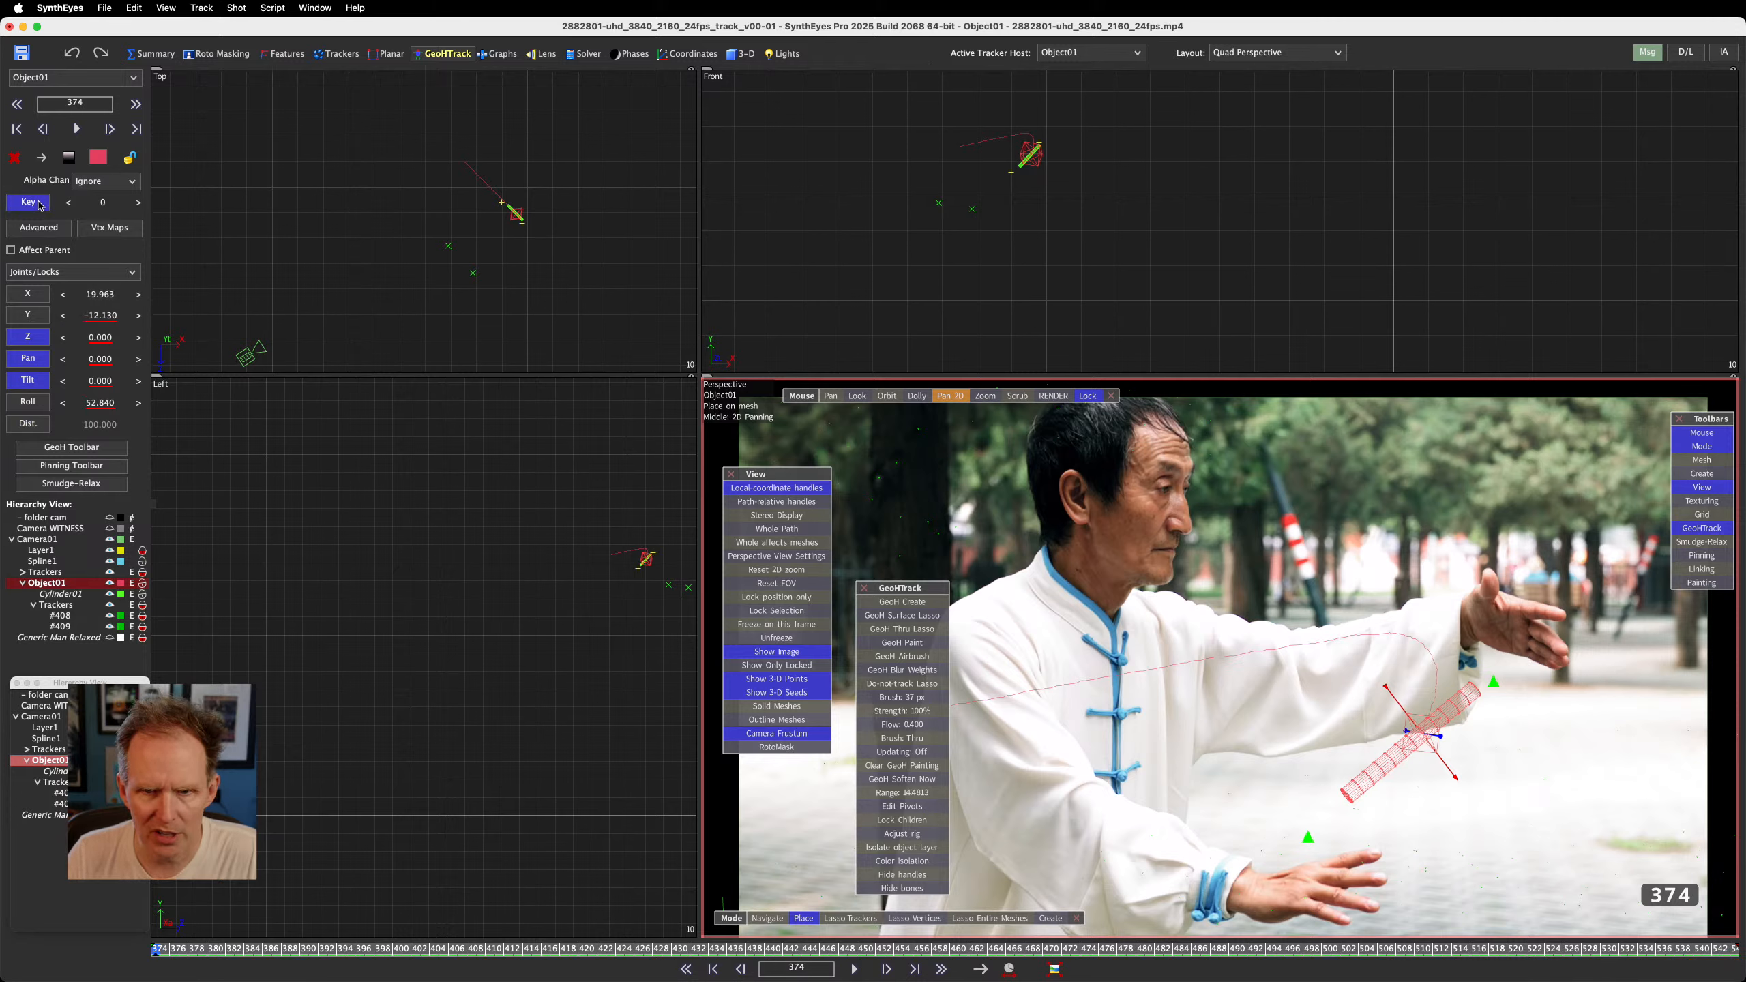
{"action": "left_click", "coordinate": [28, 424]}
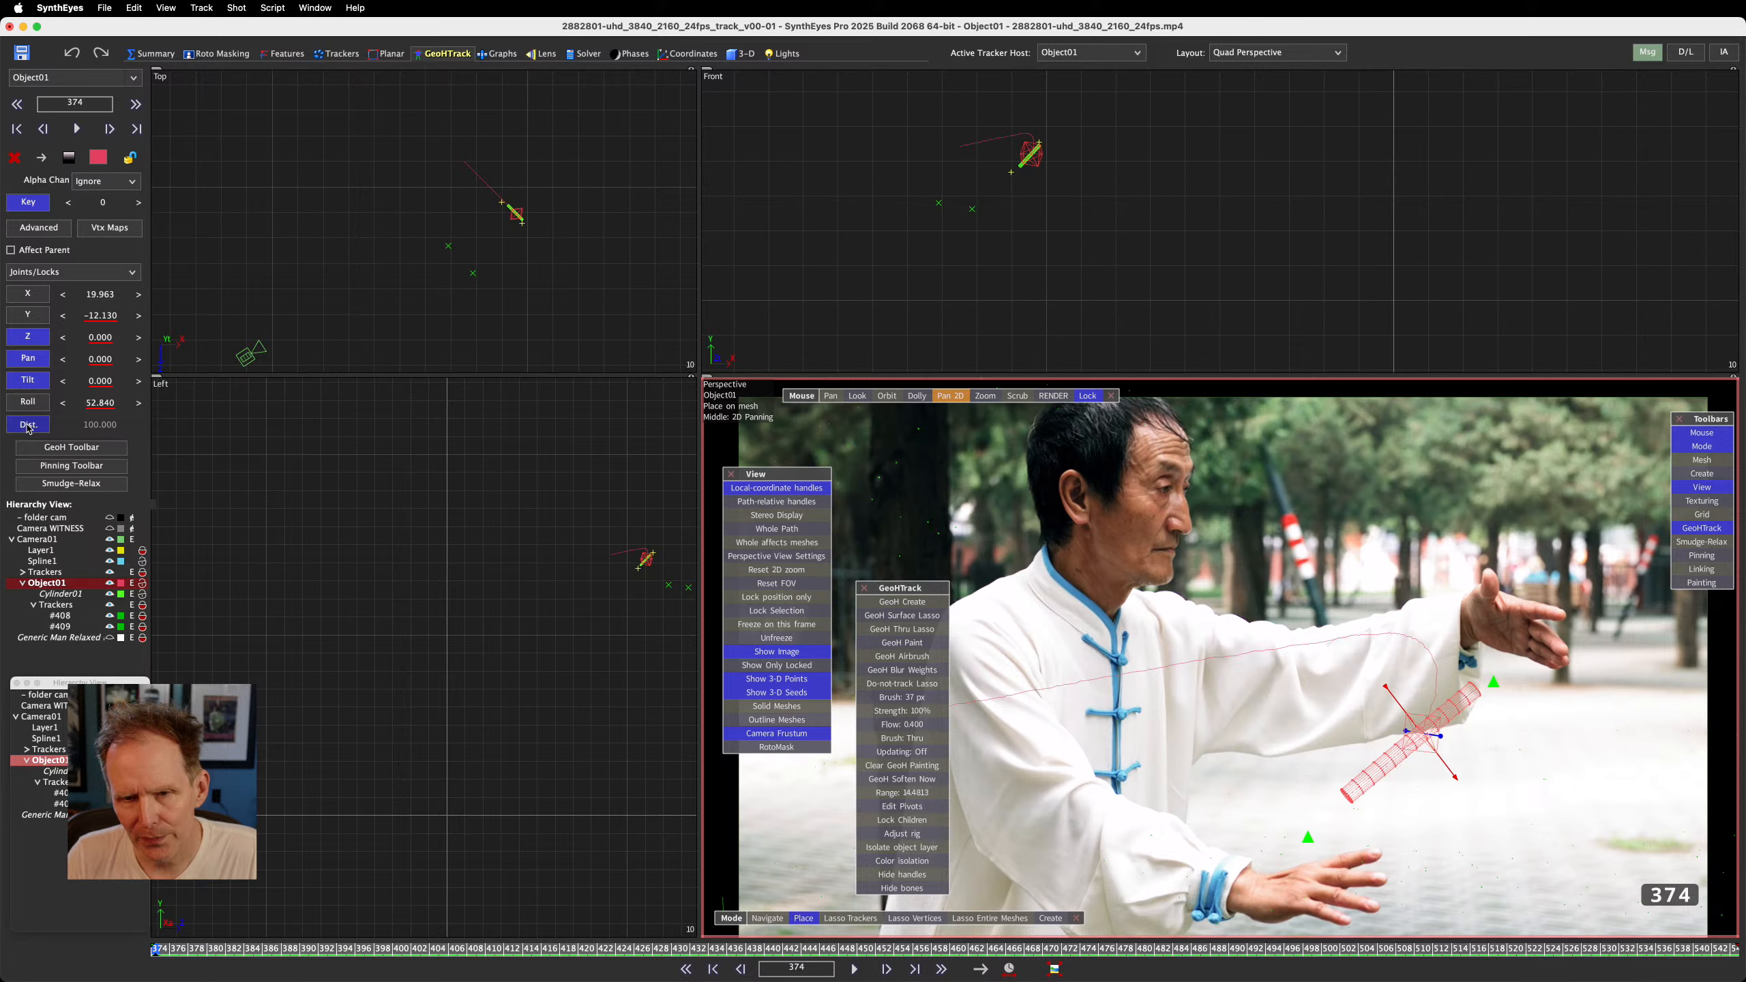
{"action": "left_click", "coordinate": [102, 424]}
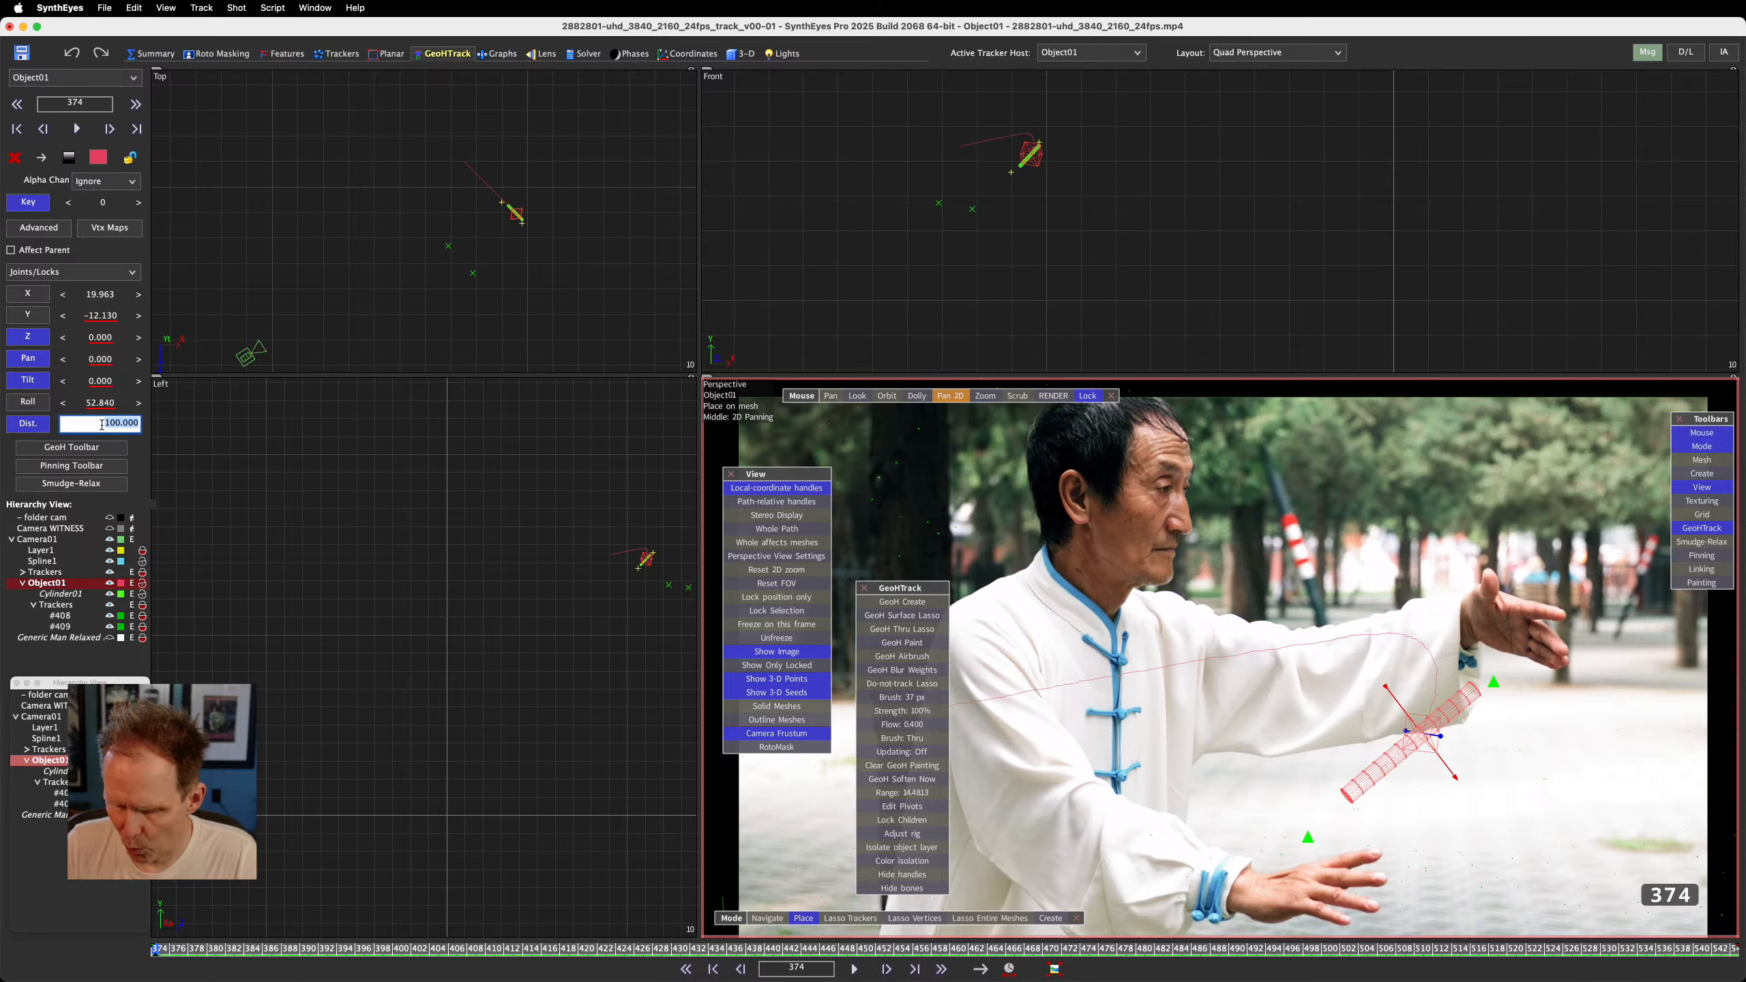
{"action": "type", "text": "117"}
{"action": "key", "text": "Return"}
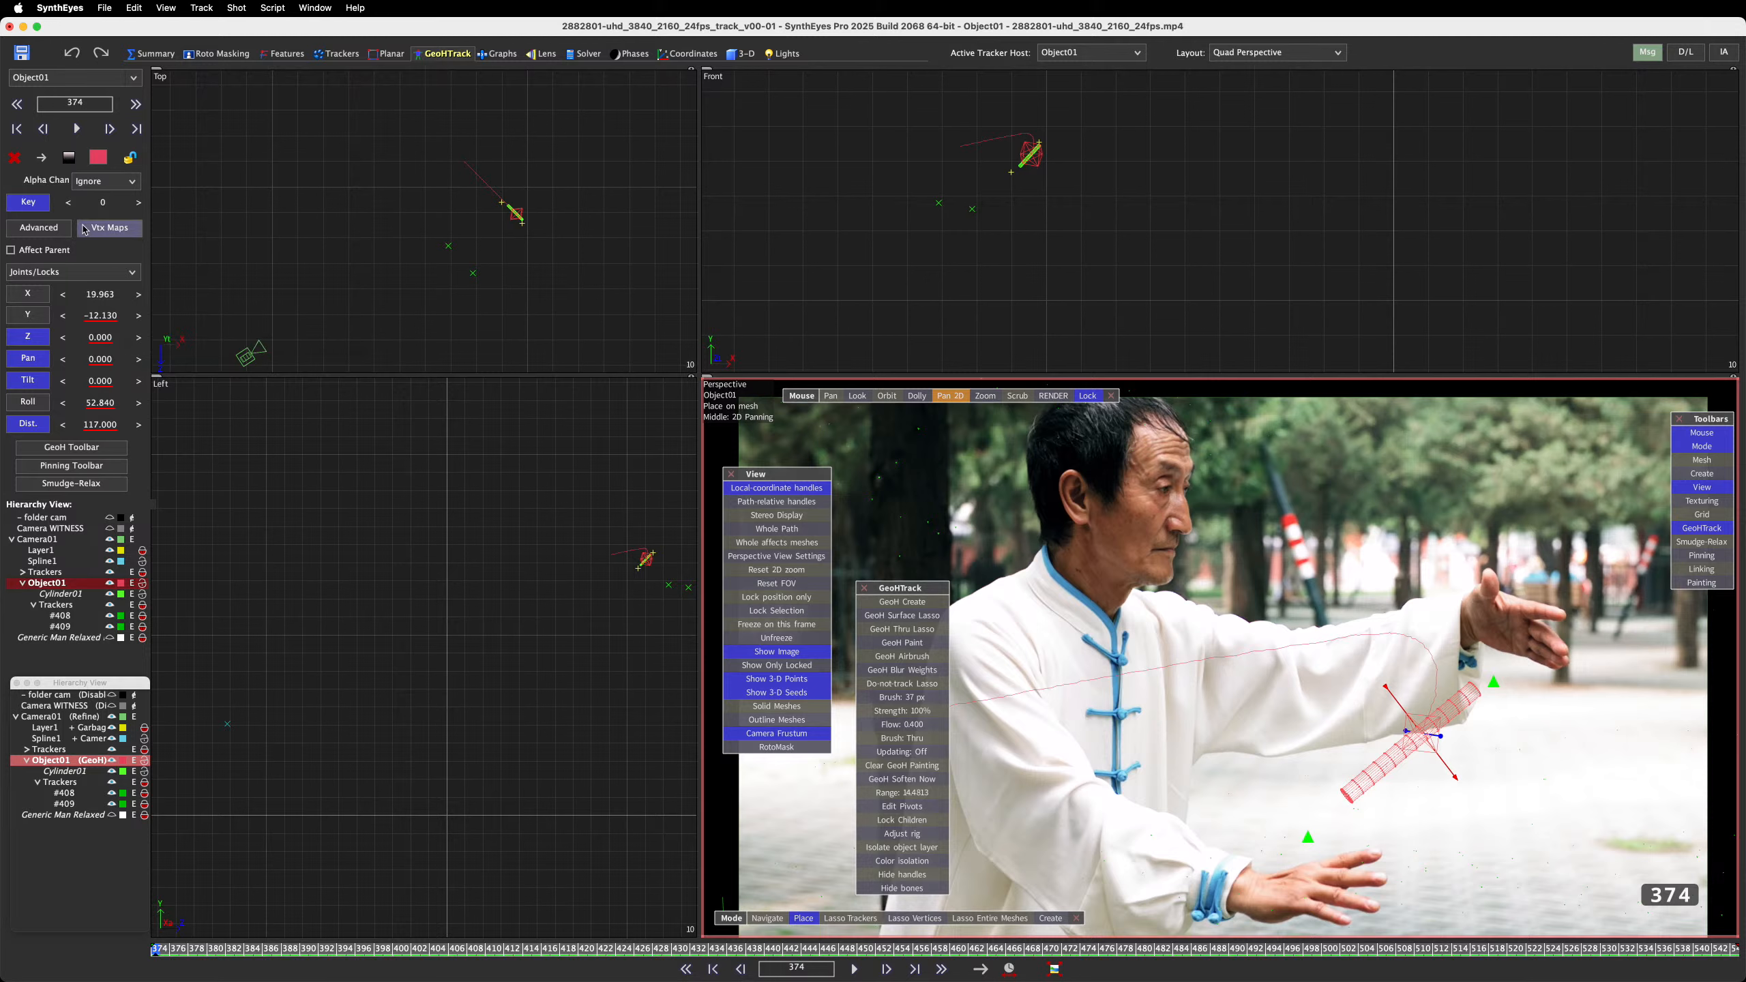
{"action": "left_click", "coordinate": [27, 202]}
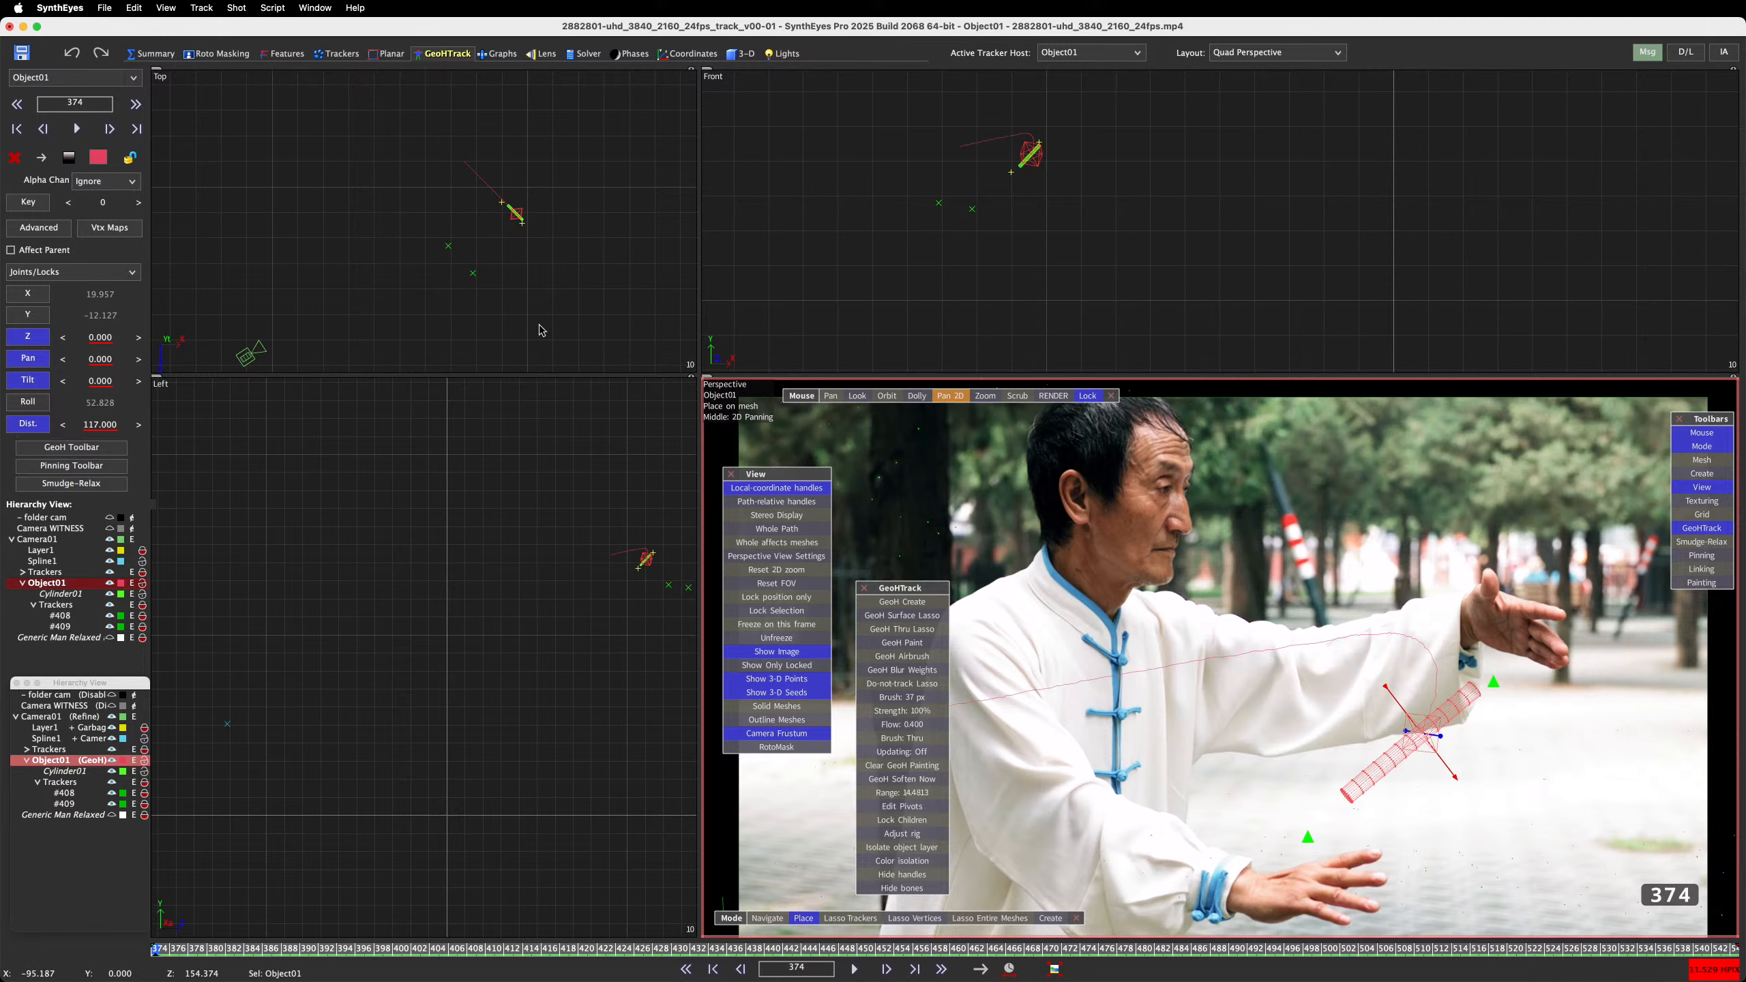
Try a Dist. value of 157 on Object01 at frame 544 and review the motion between frames 374 and 544
{"action": "key", "text": "space"}
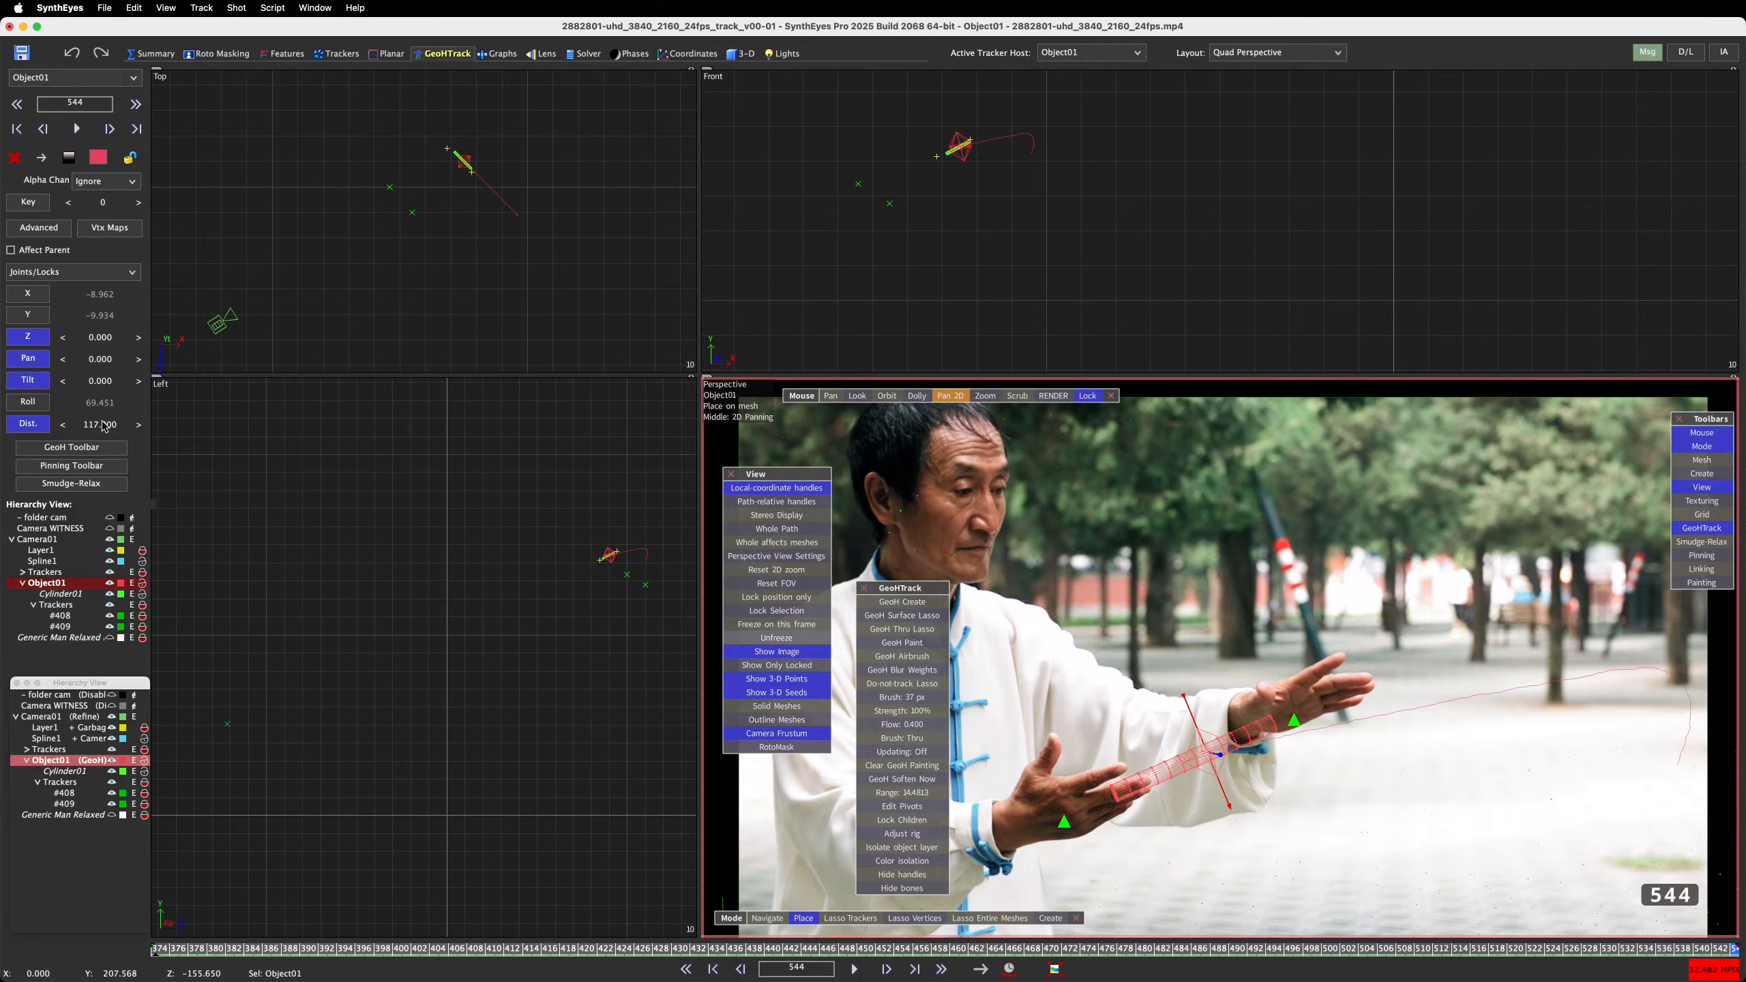
{"action": "left_click_drag", "start_coordinate": [103, 424], "coordinate": [120, 425]}
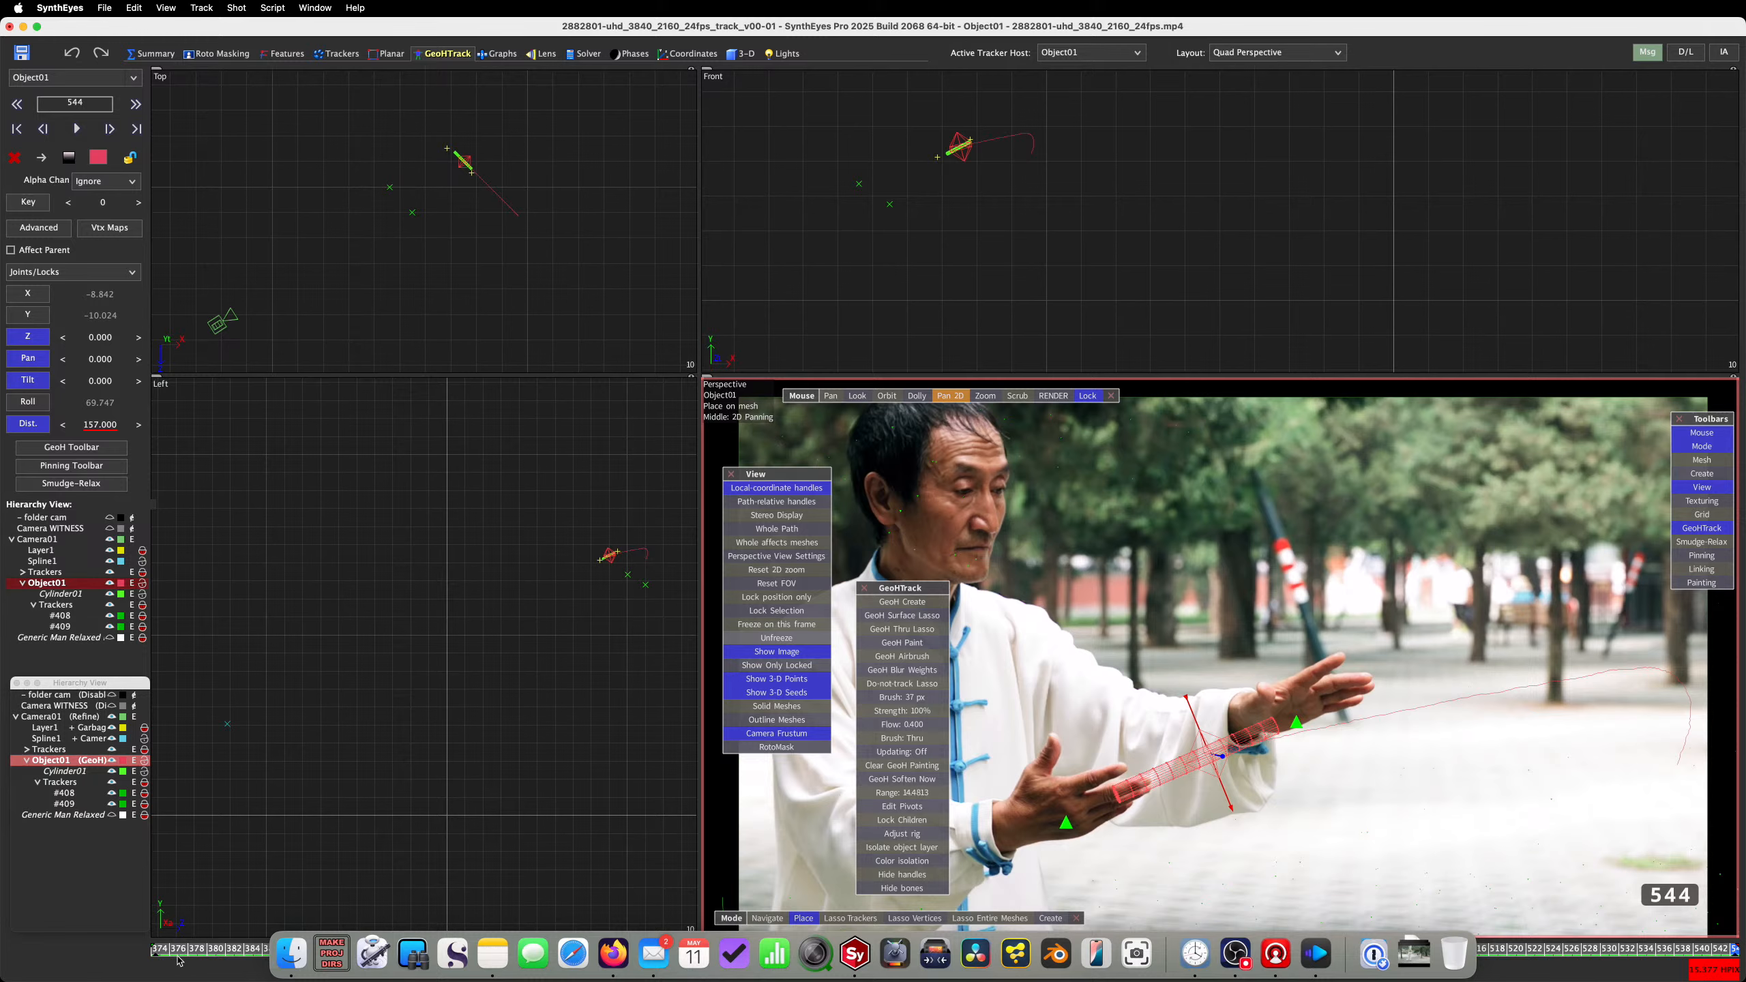
{"action": "left_click_drag", "start_coordinate": [177, 957], "coordinate": [85, 956]}
{"action": "key", "text": "space"}
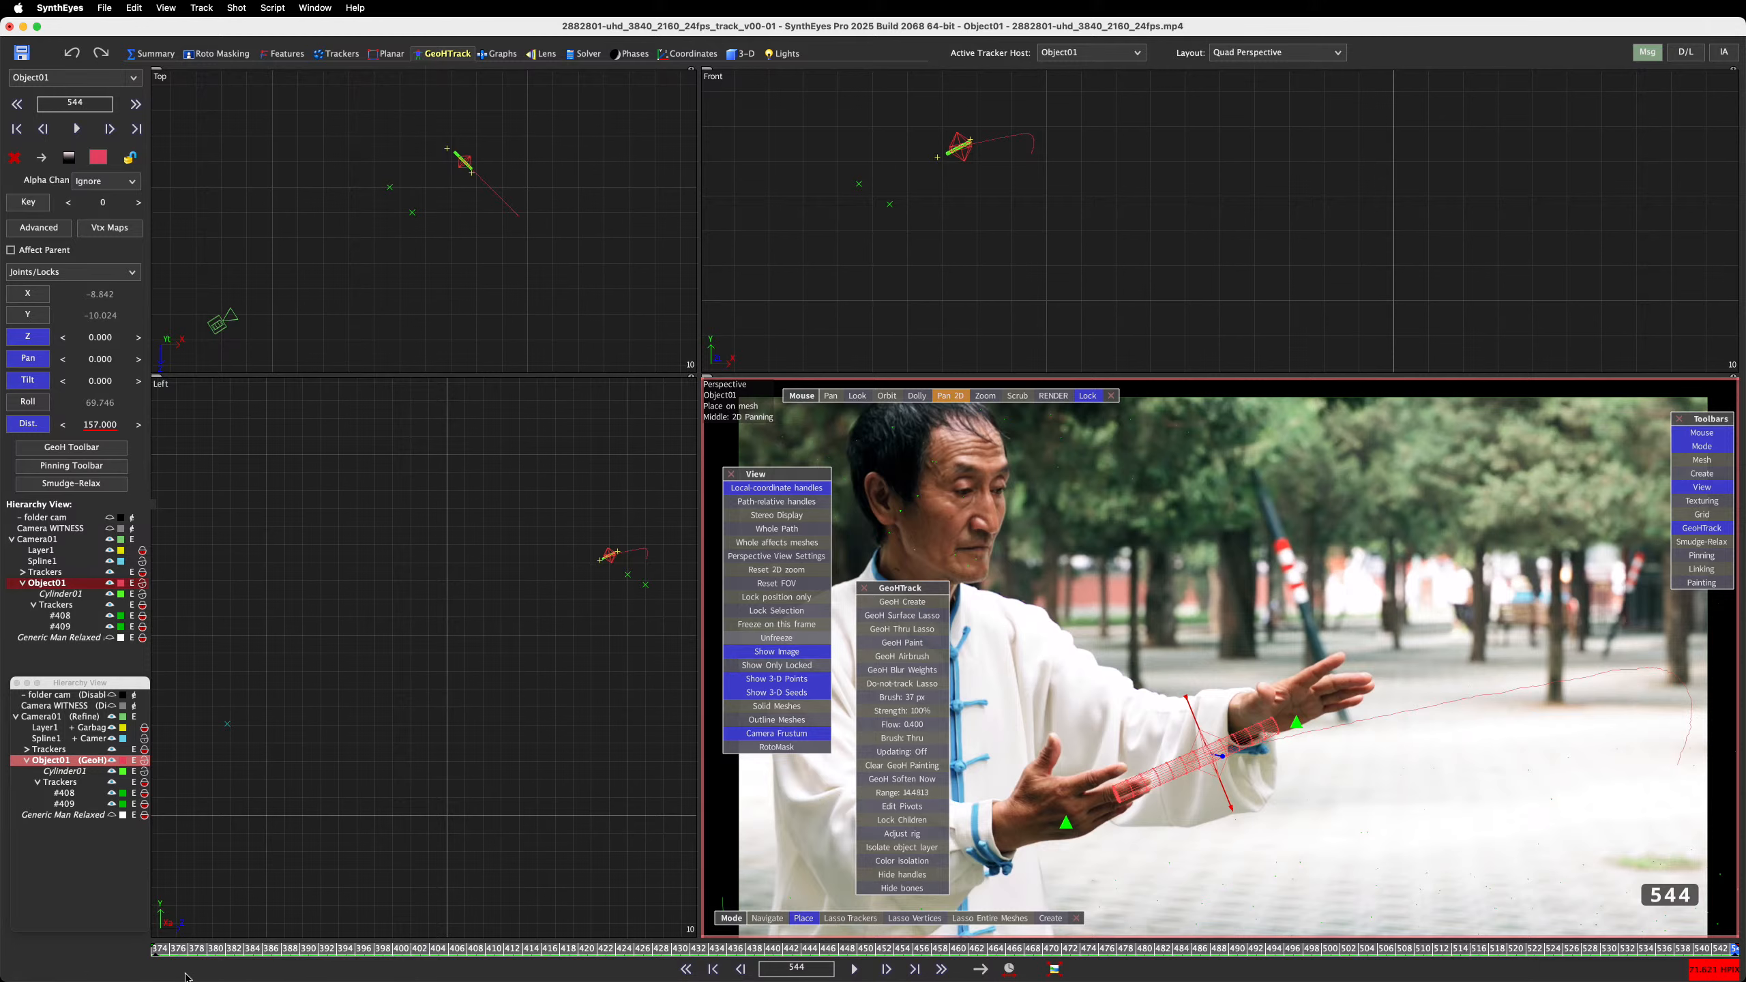
{"action": "mouse_move", "coordinate": [182, 953]}
{"action": "left_mouse_down"}
{"action": "mouse_move", "coordinate": [1733, 949]}
{"action": "mouse_move", "coordinate": [159, 949]}
{"action": "left_mouse_up"}
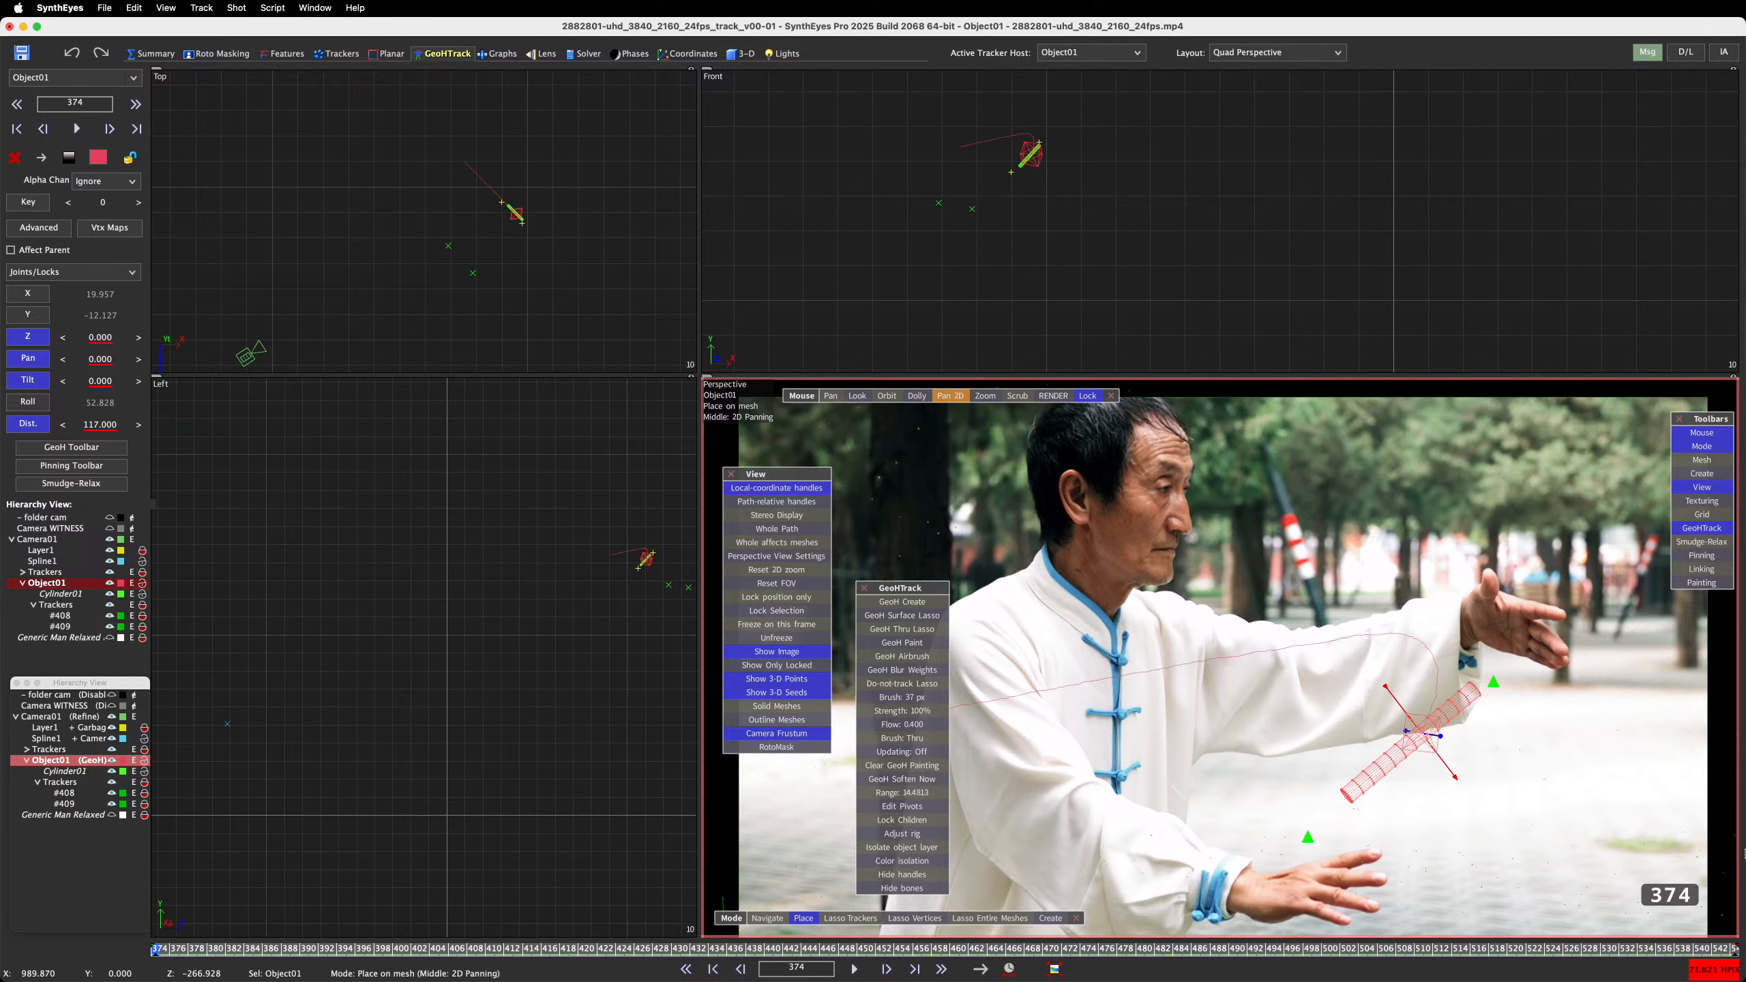
{"action": "left_click", "coordinate": [1736, 952]}
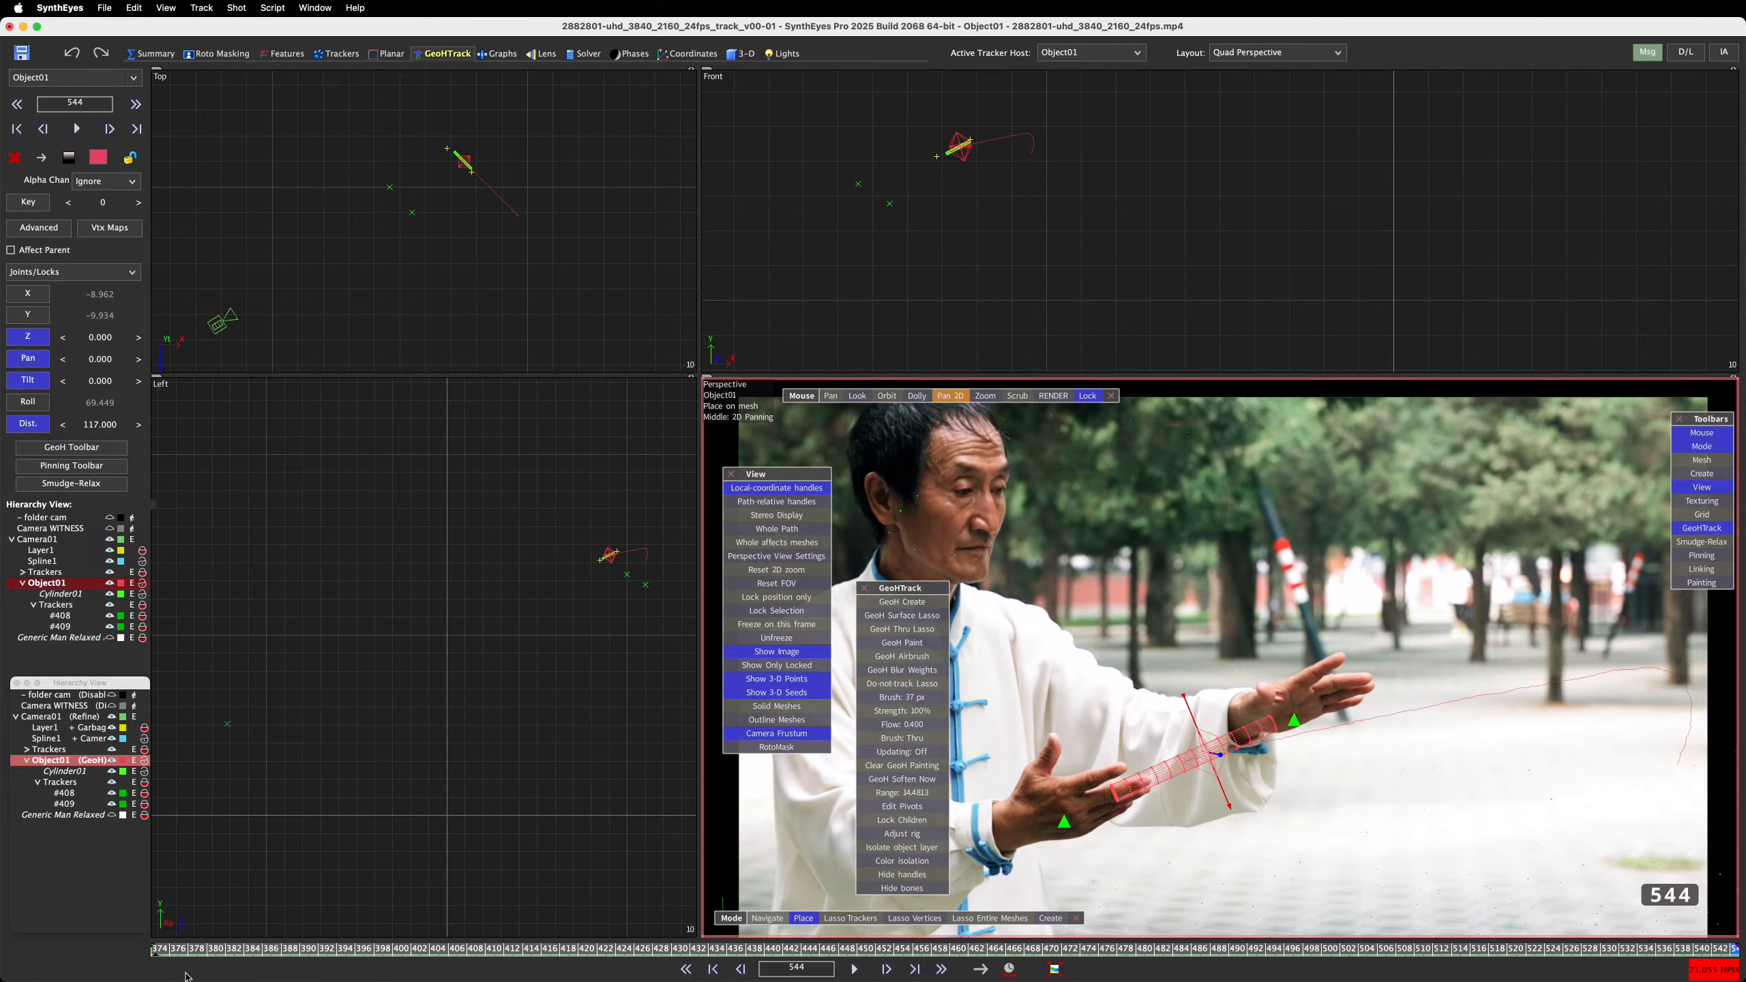
{"action": "left_click", "coordinate": [156, 951]}
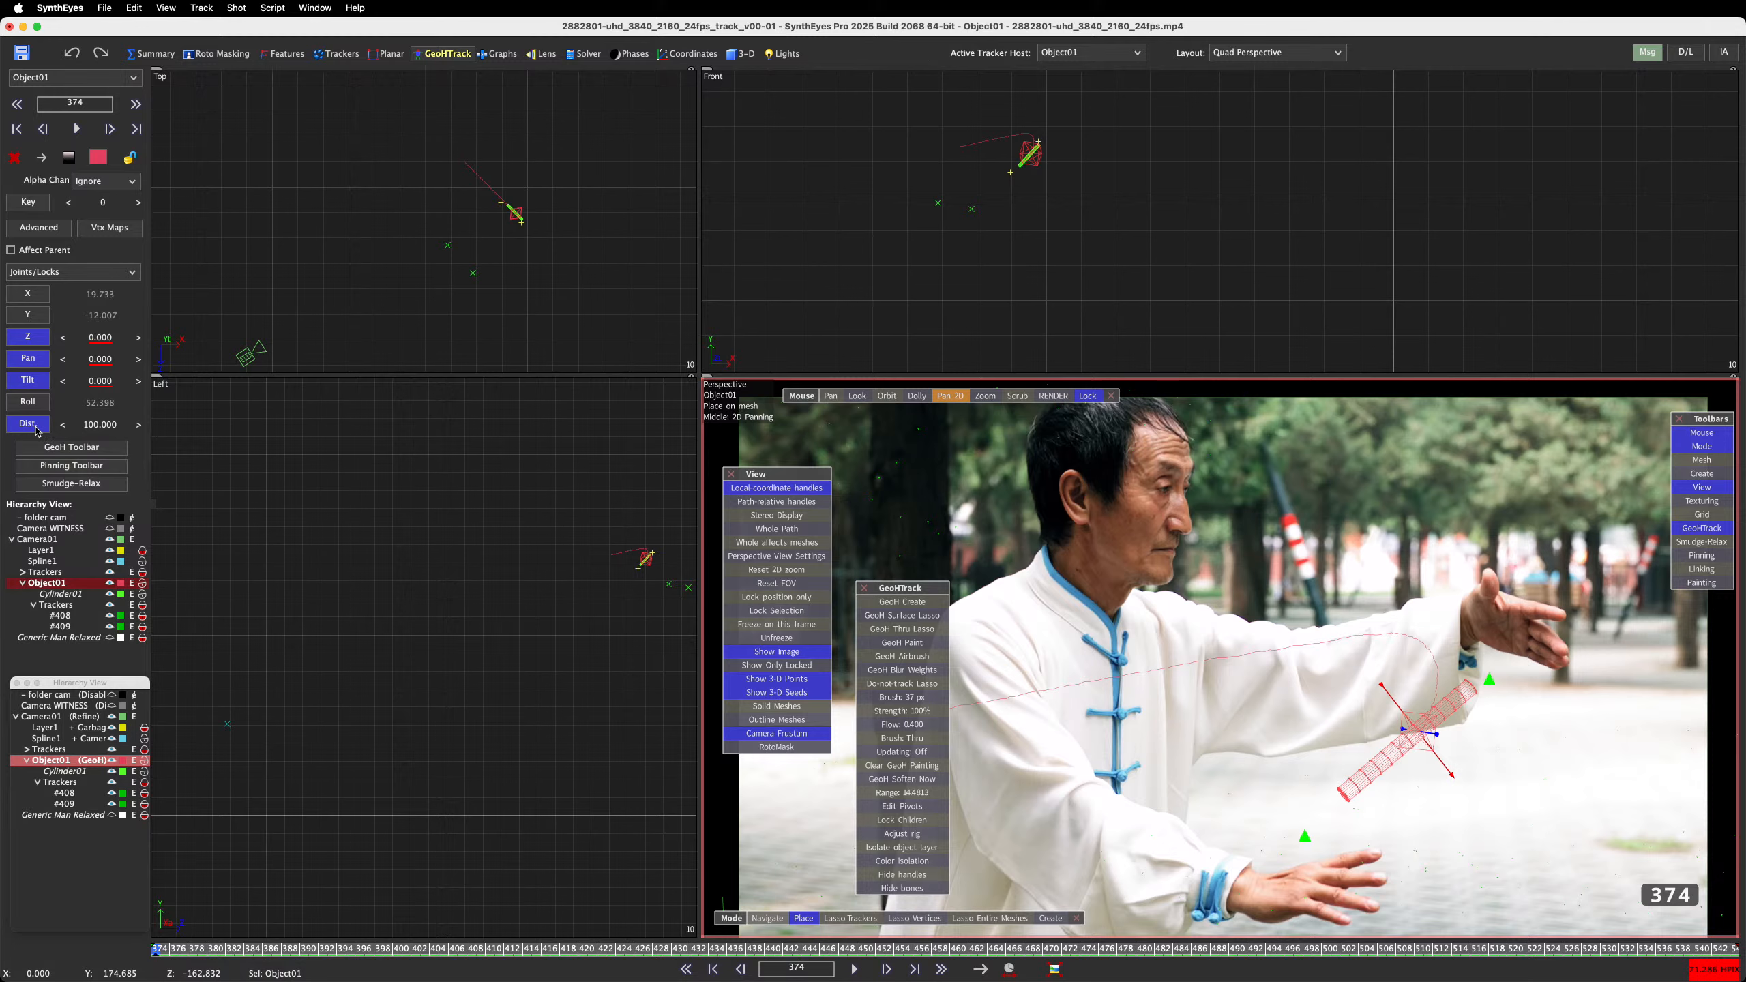
Turn on Adjust rig in the GeoHTrack tools and key Object01's joints at frame 374
{"action": "mouse_move", "coordinate": [158, 951]}
{"action": "left_mouse_down"}
{"action": "mouse_move", "coordinate": [1735, 950]}
{"action": "mouse_move", "coordinate": [157, 950]}
{"action": "left_mouse_up"}
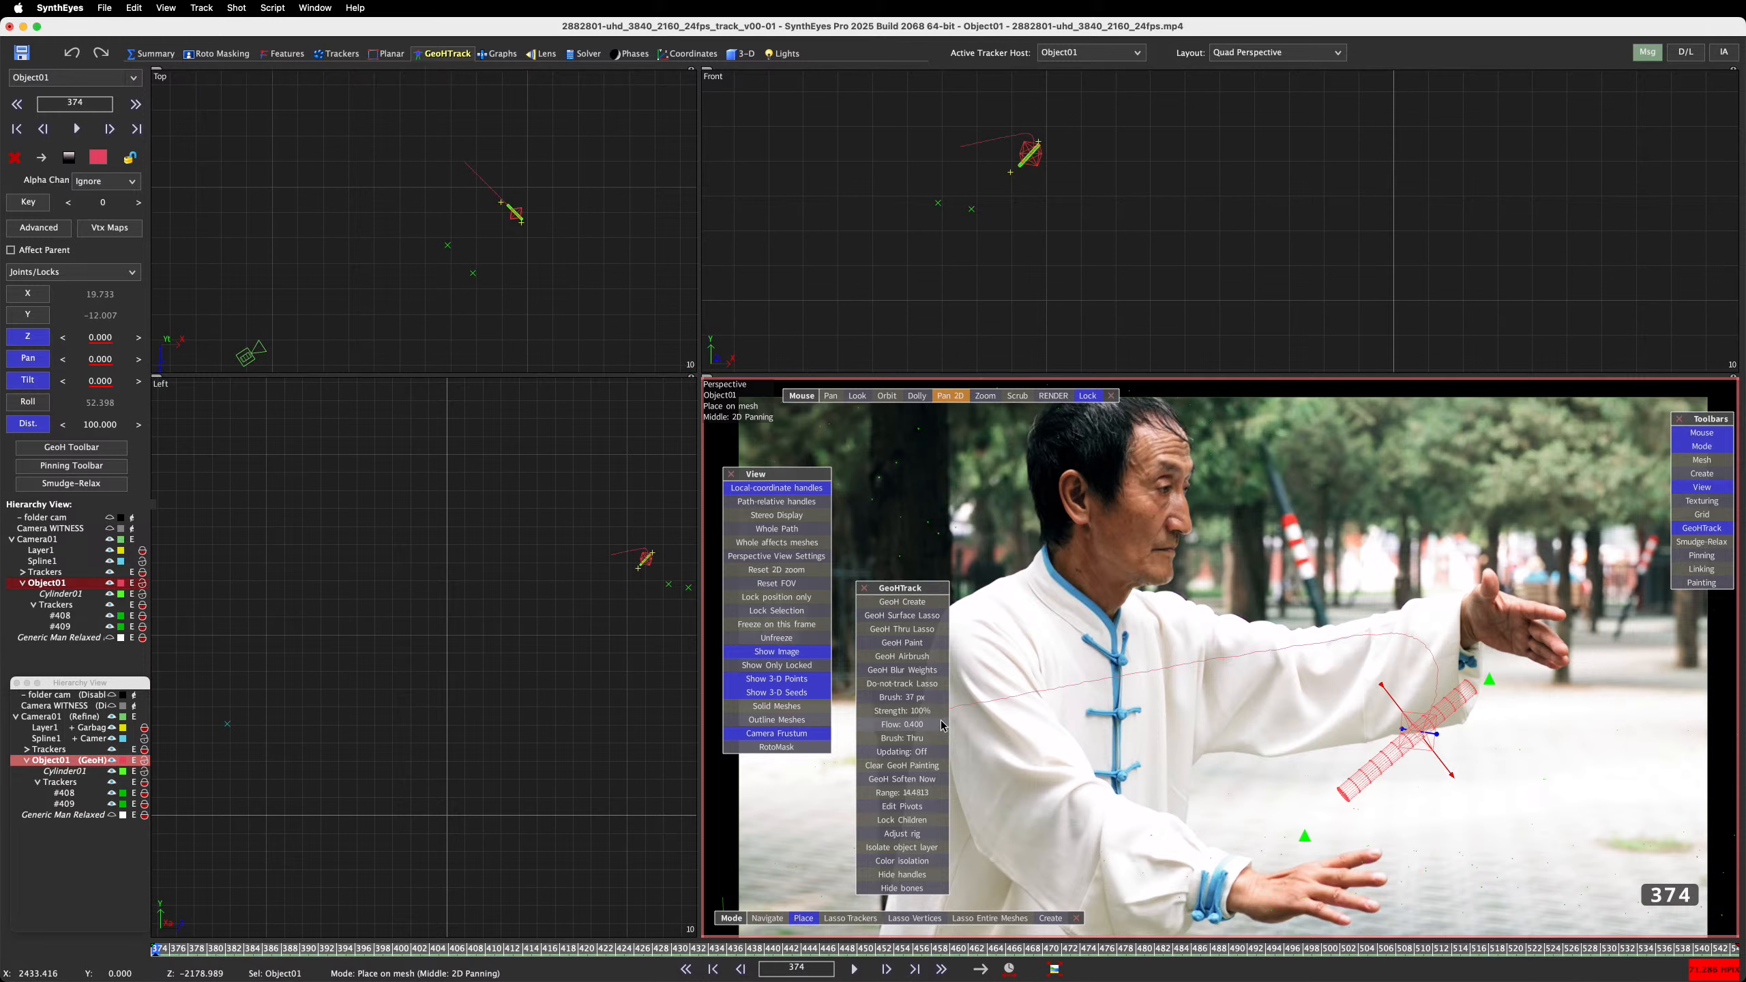
{"action": "left_click", "coordinate": [914, 835]}
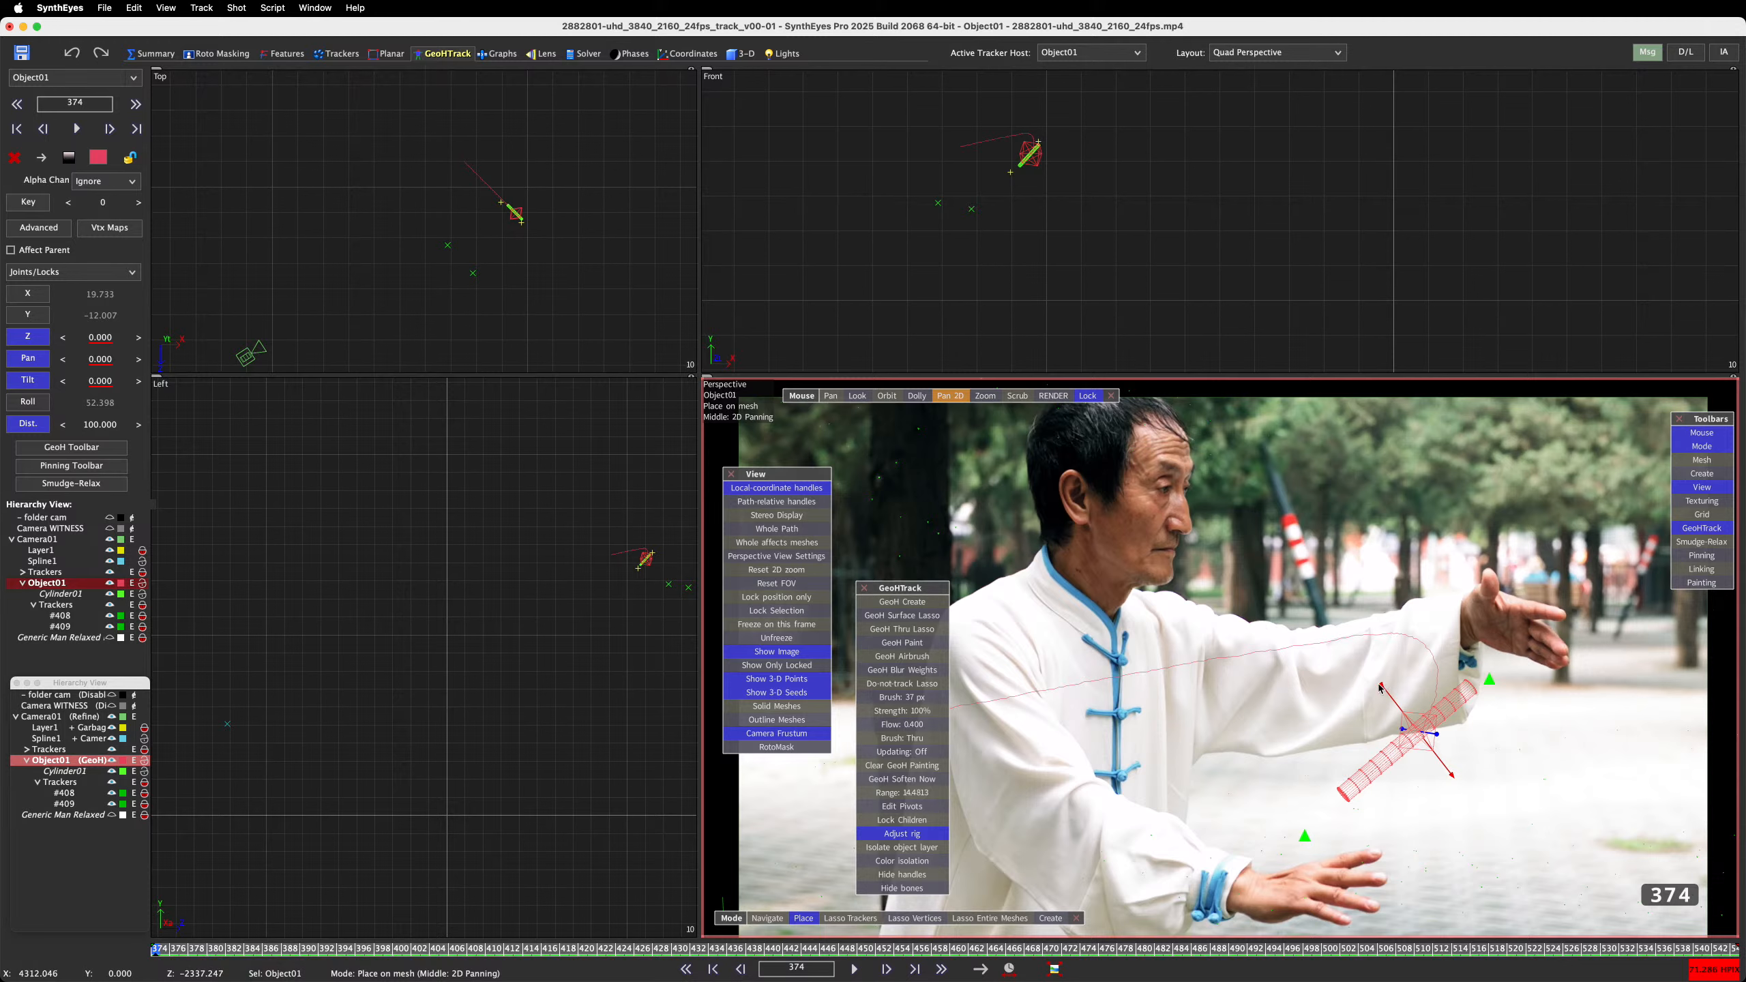
{"action": "mouse_move", "coordinate": [1383, 685]}
{"action": "left_mouse_down"}
{"action": "mouse_move", "coordinate": [1396, 699]}
{"action": "mouse_move", "coordinate": [1382, 685]}
{"action": "left_mouse_up"}
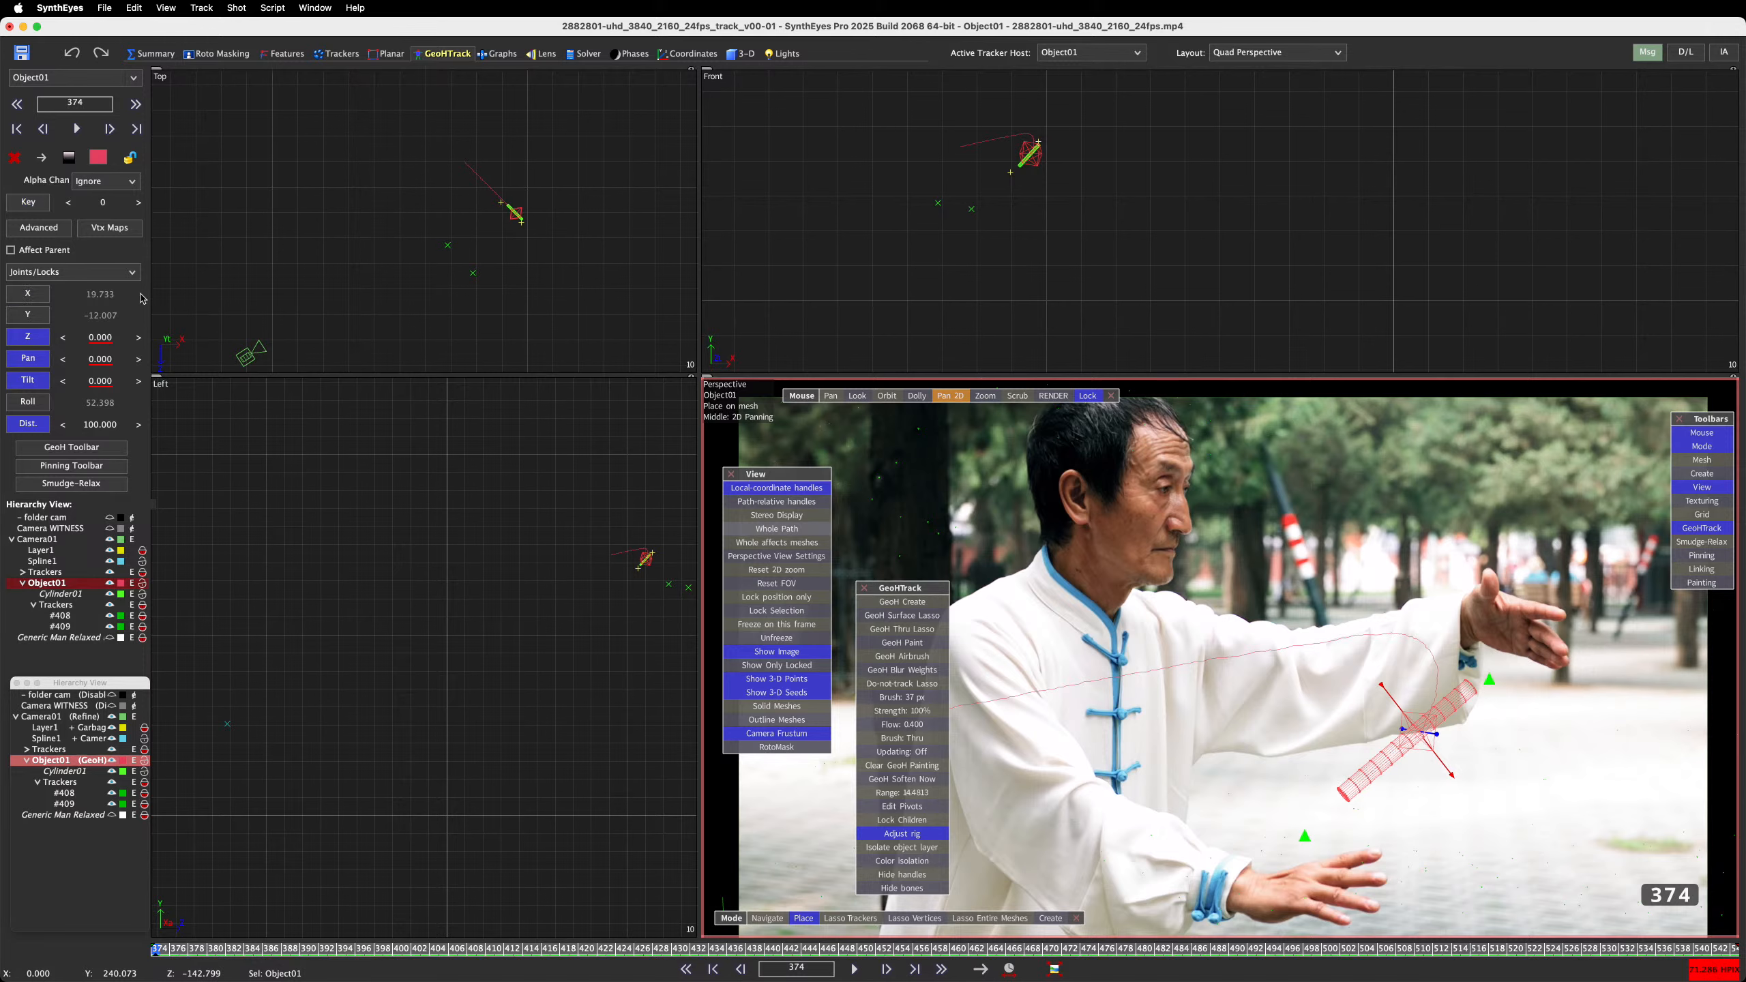
{"action": "left_click", "coordinate": [27, 201]}
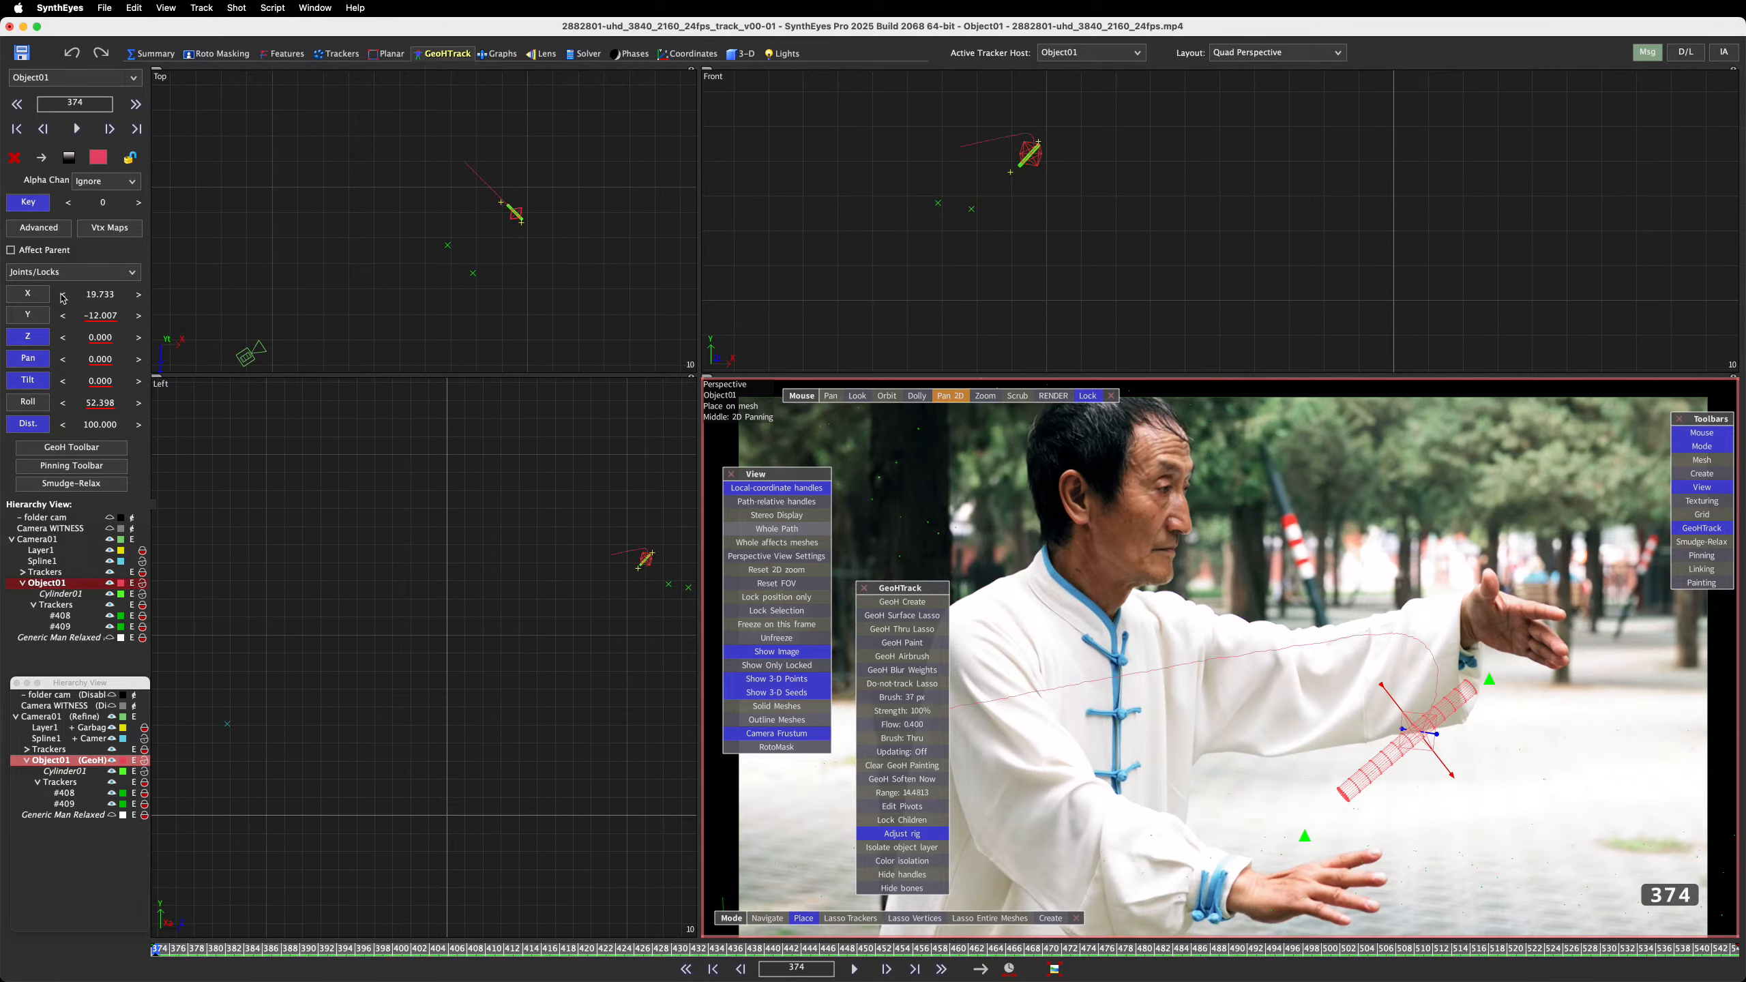
At frame 489, move Object01 in the Top view to X about 10.362 and Z about 11.528
{"action": "left_click_drag", "start_coordinate": [480, 952], "coordinate": [1223, 979]}
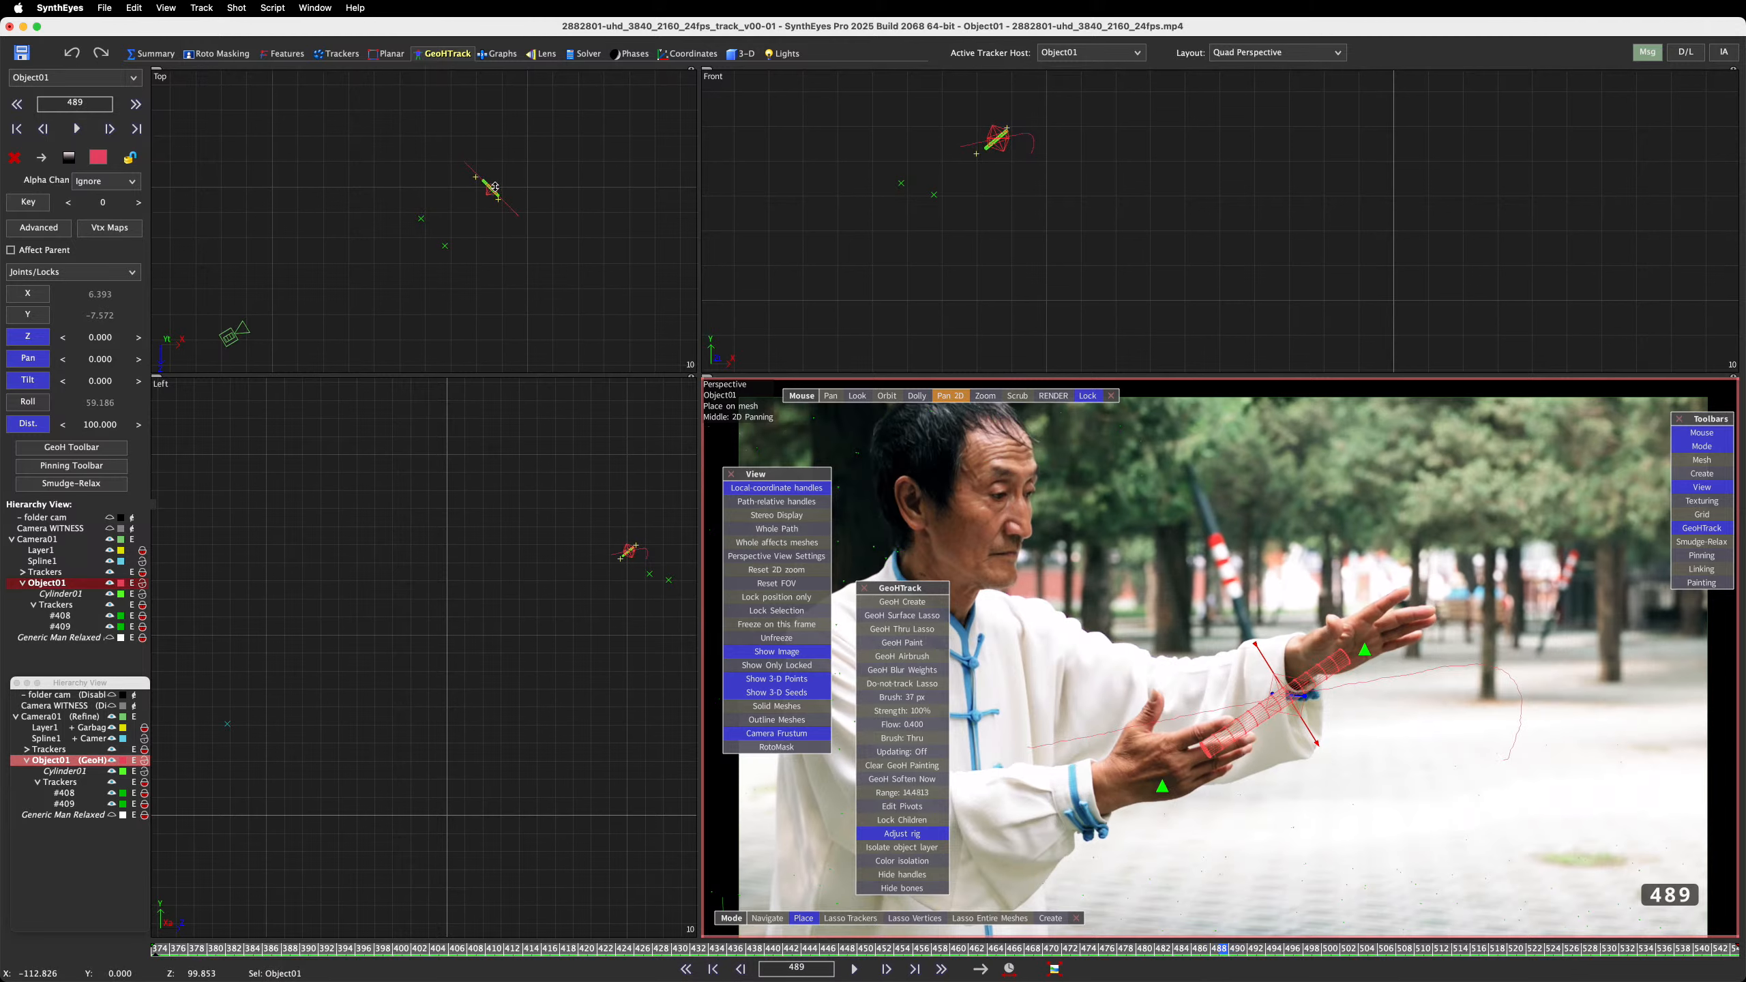
{"action": "left_click_drag", "start_coordinate": [494, 186], "coordinate": [496, 184]}
{"action": "key", "text": "super+z"}
{"action": "left_click_drag", "start_coordinate": [494, 185], "coordinate": [521, 172]}
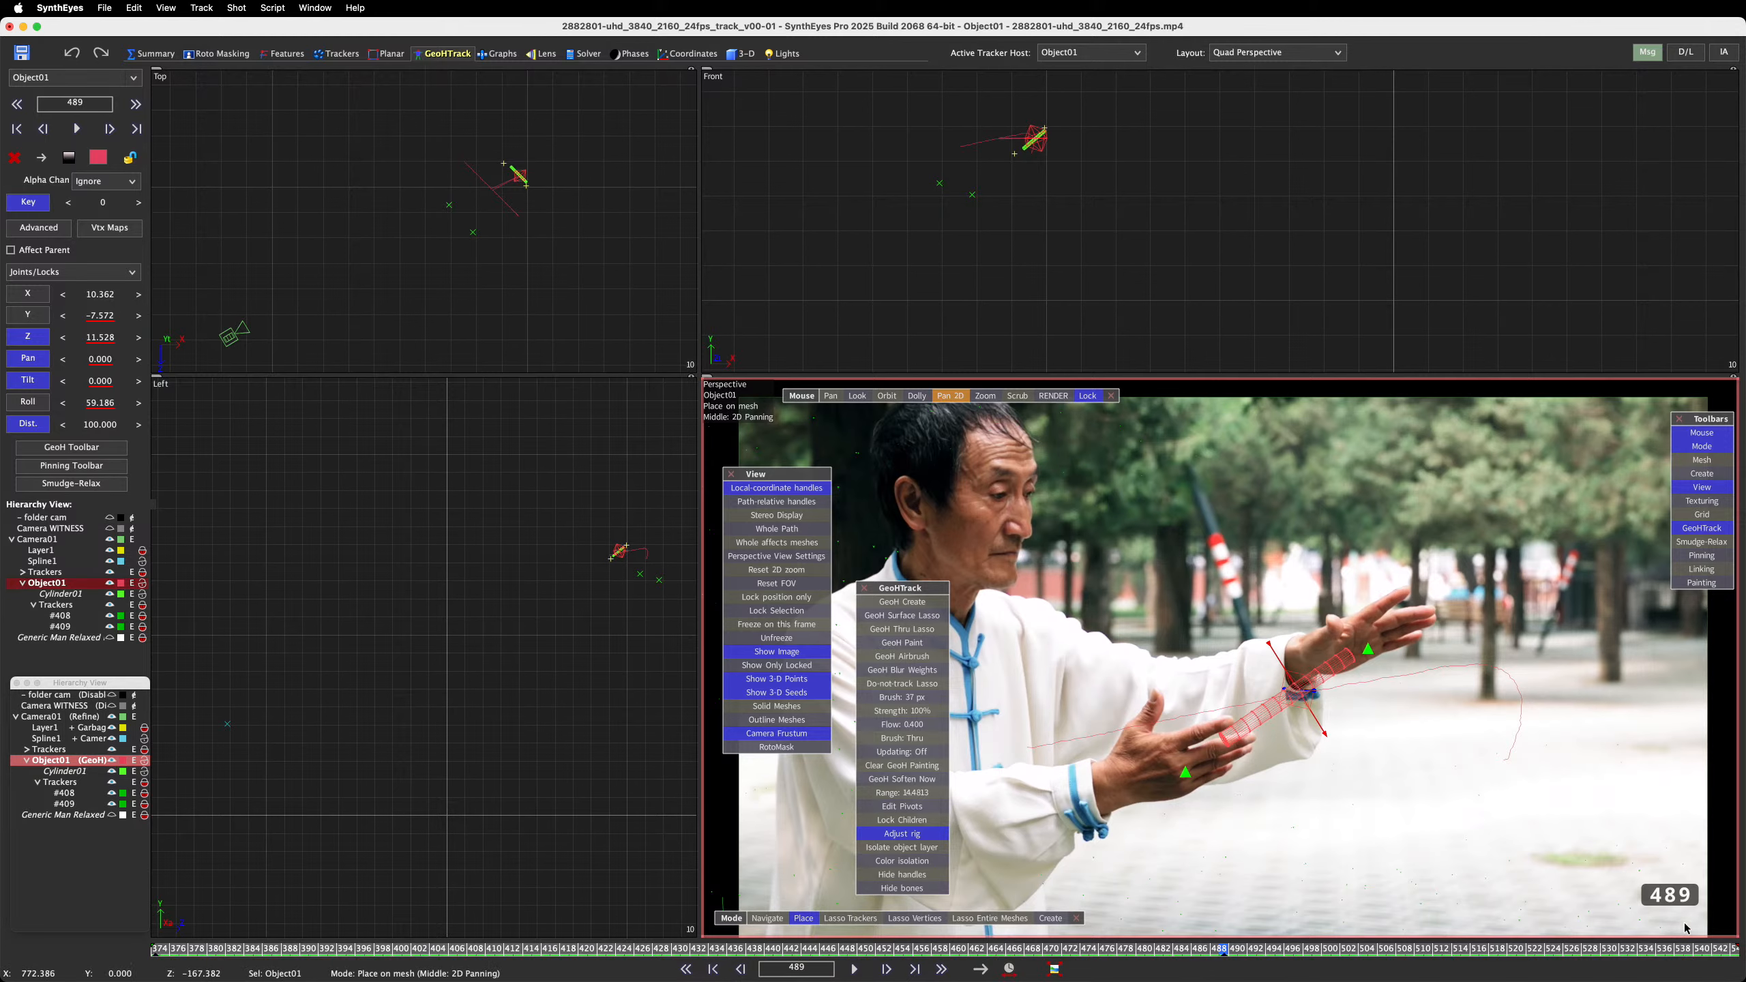
Key Object01's joints at frame 544 and play the shot back from frame 374
{"action": "left_click_drag", "start_coordinate": [1364, 951], "coordinate": [1741, 969]}
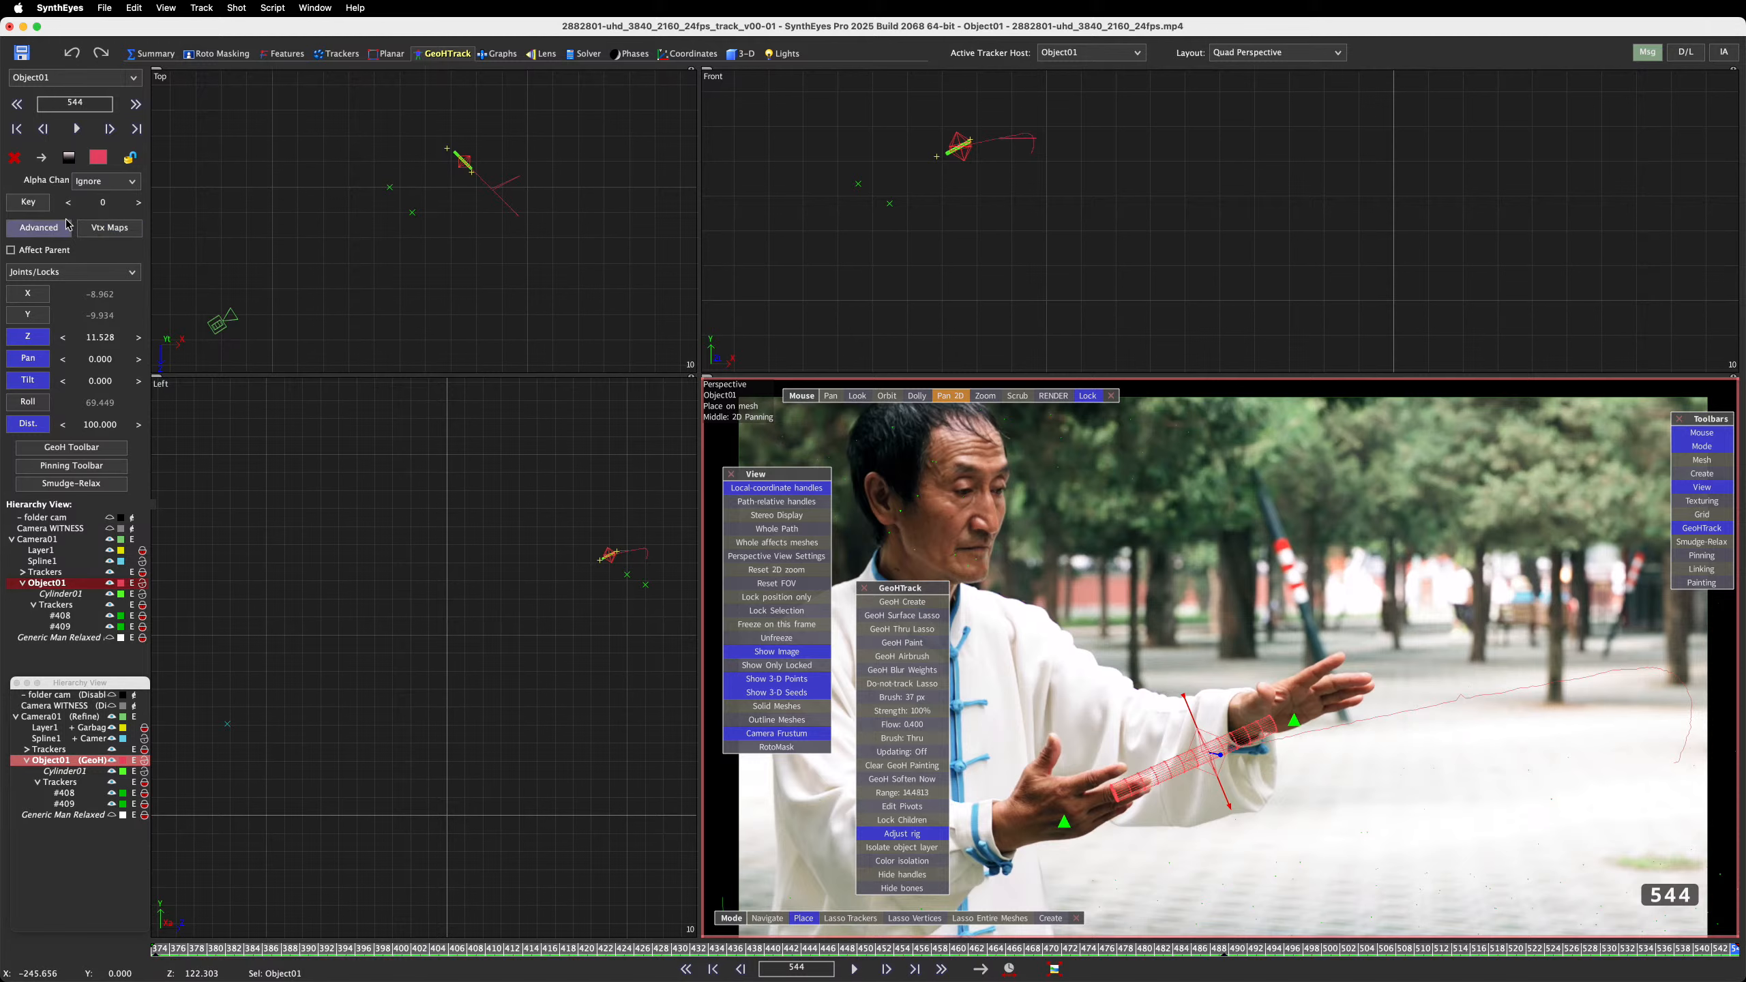
{"action": "left_click", "coordinate": [42, 206]}
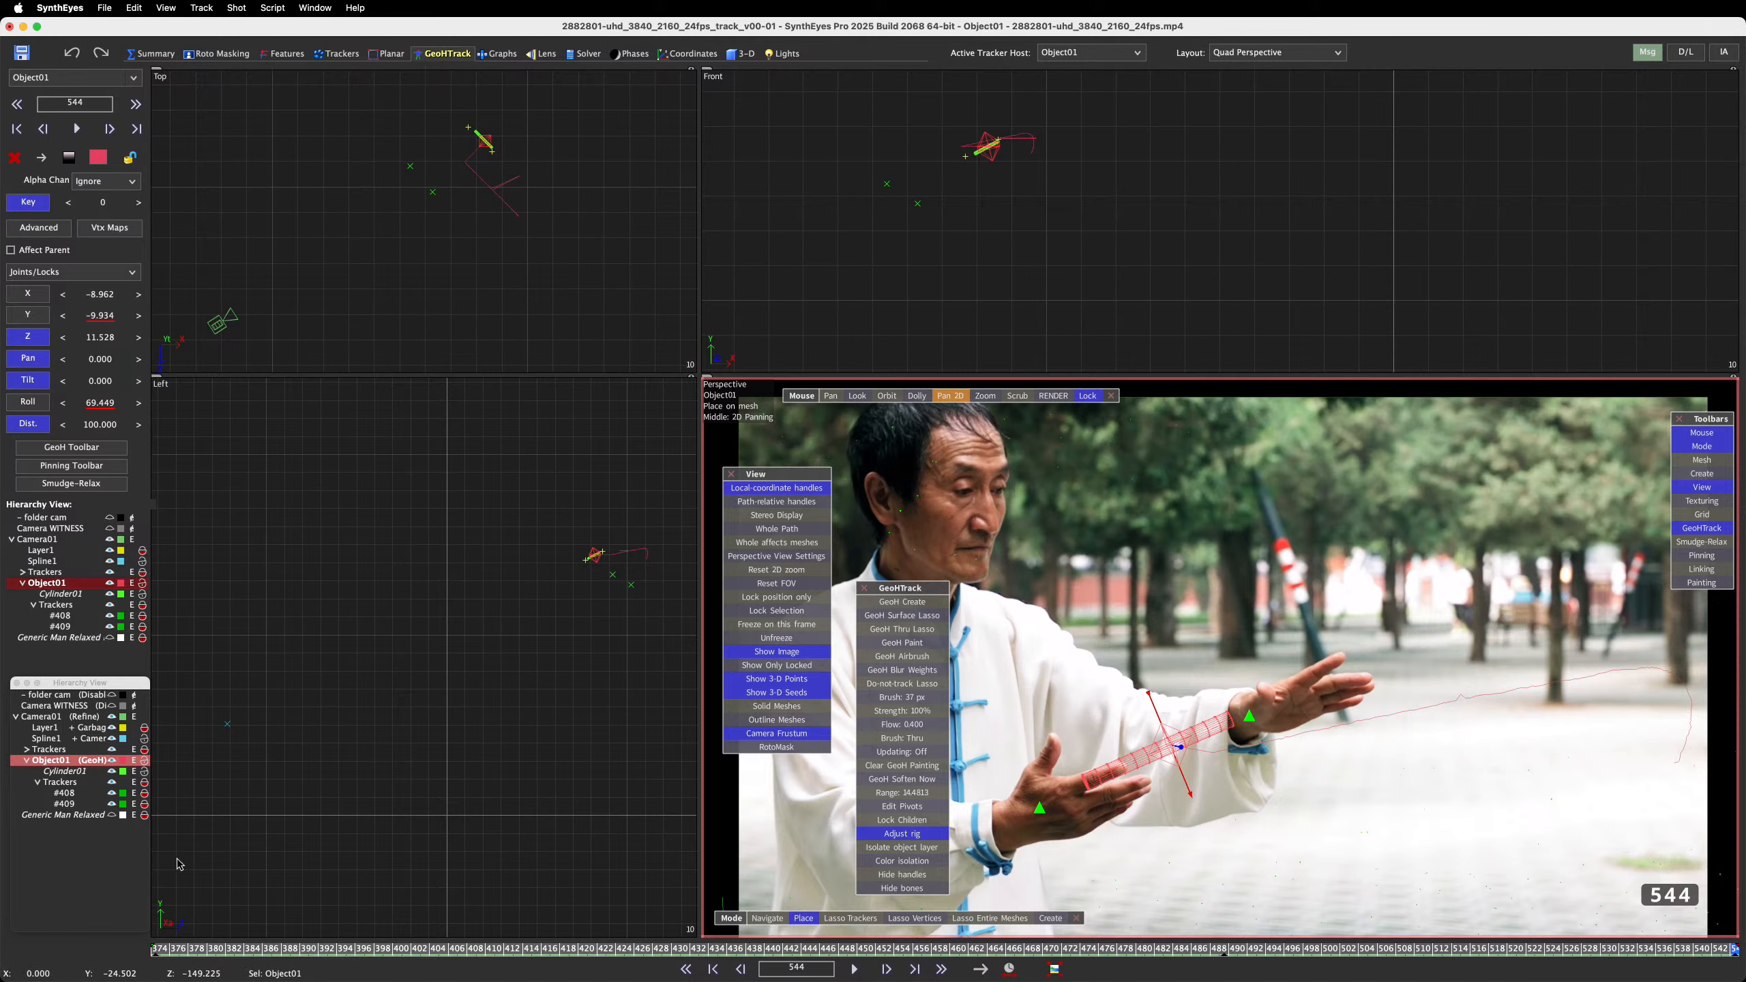
{"action": "left_click_drag", "start_coordinate": [159, 950], "coordinate": [123, 952]}
{"action": "key", "text": "space"}
{"action": "scroll", "coordinate": [570, 178], "scroll_direction": "up", "scroll_amount": 5}
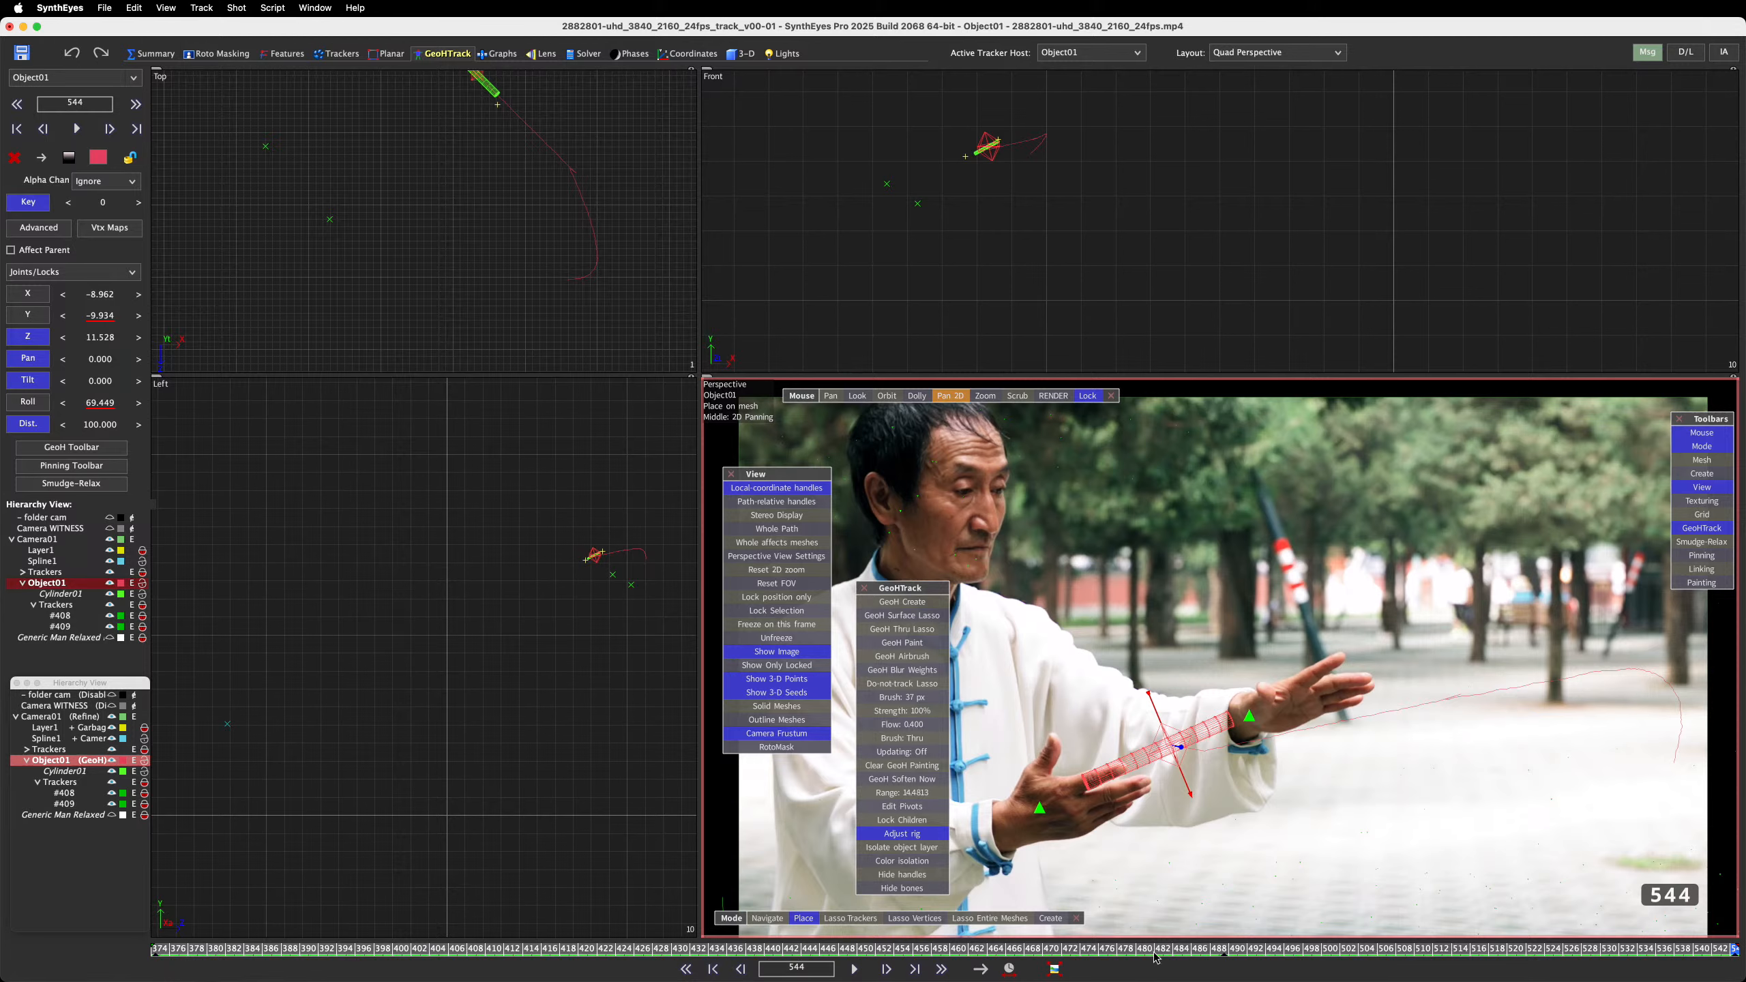
Refresh Object01's joint key at frame 489 and play the motion back from frame 374
{"action": "mouse_move", "coordinate": [1241, 950]}
{"action": "left_mouse_down"}
{"action": "mouse_move", "coordinate": [1190, 953]}
{"action": "mouse_move", "coordinate": [1235, 953]}
{"action": "mouse_move", "coordinate": [1222, 960]}
{"action": "left_mouse_up"}
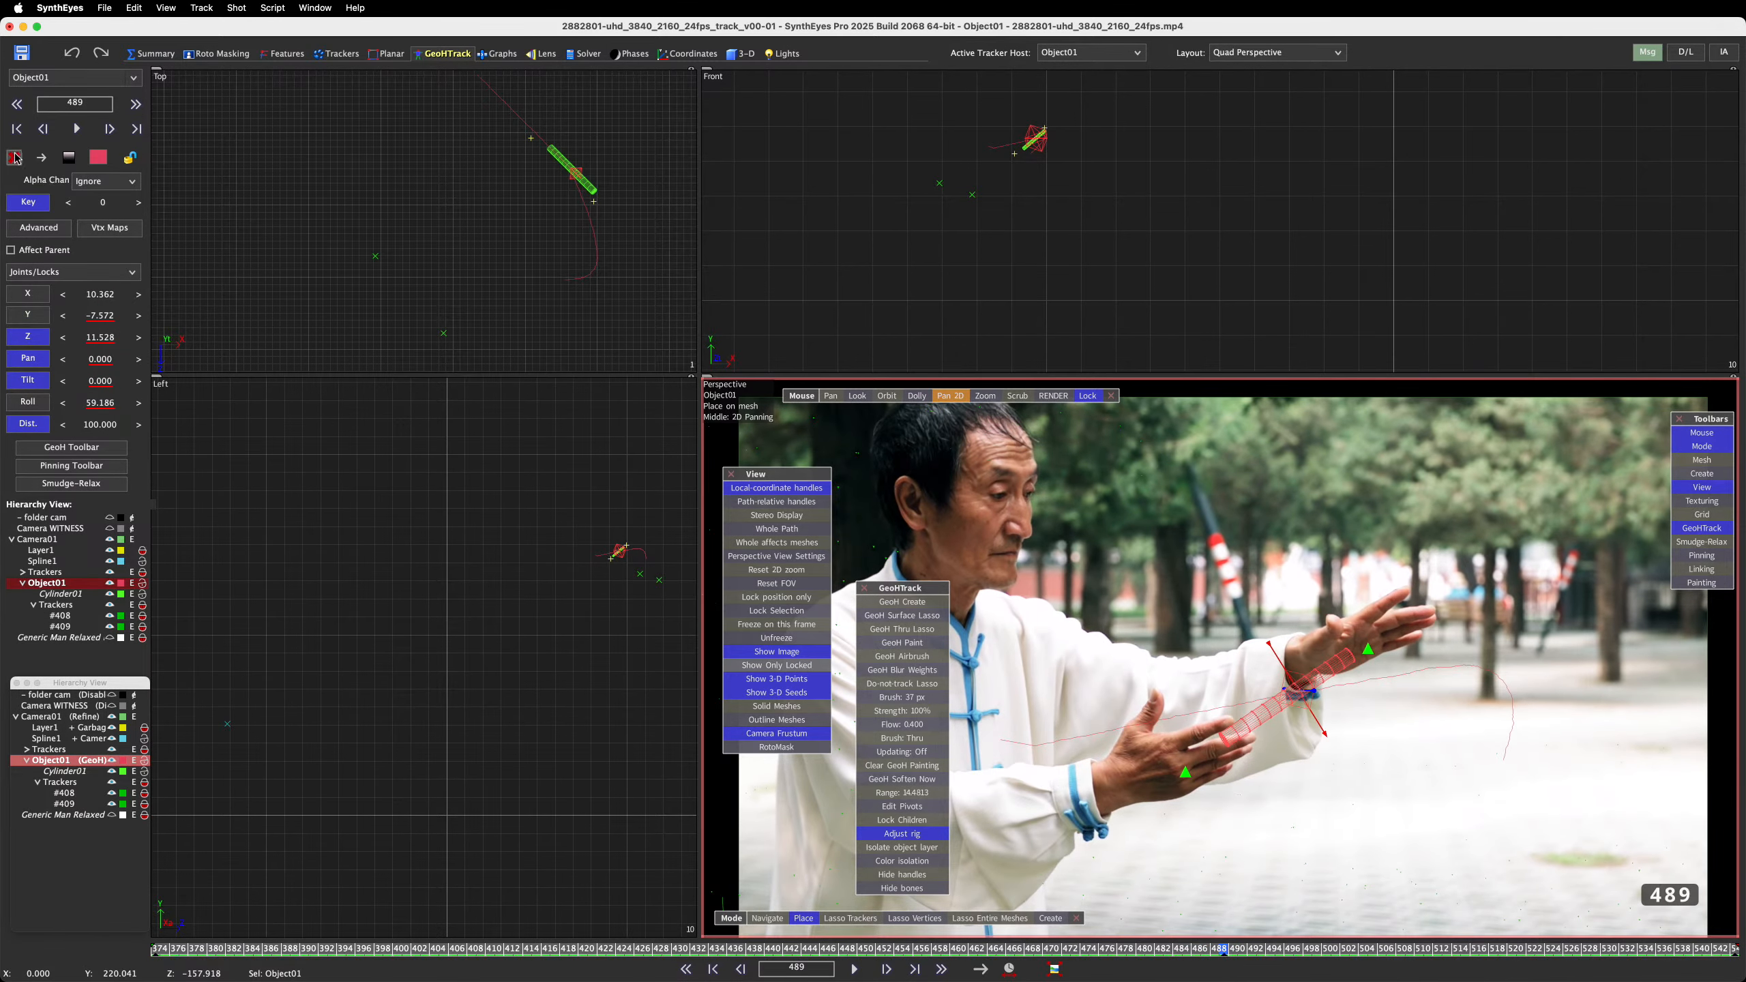
{"action": "left_click", "coordinate": [30, 201]}
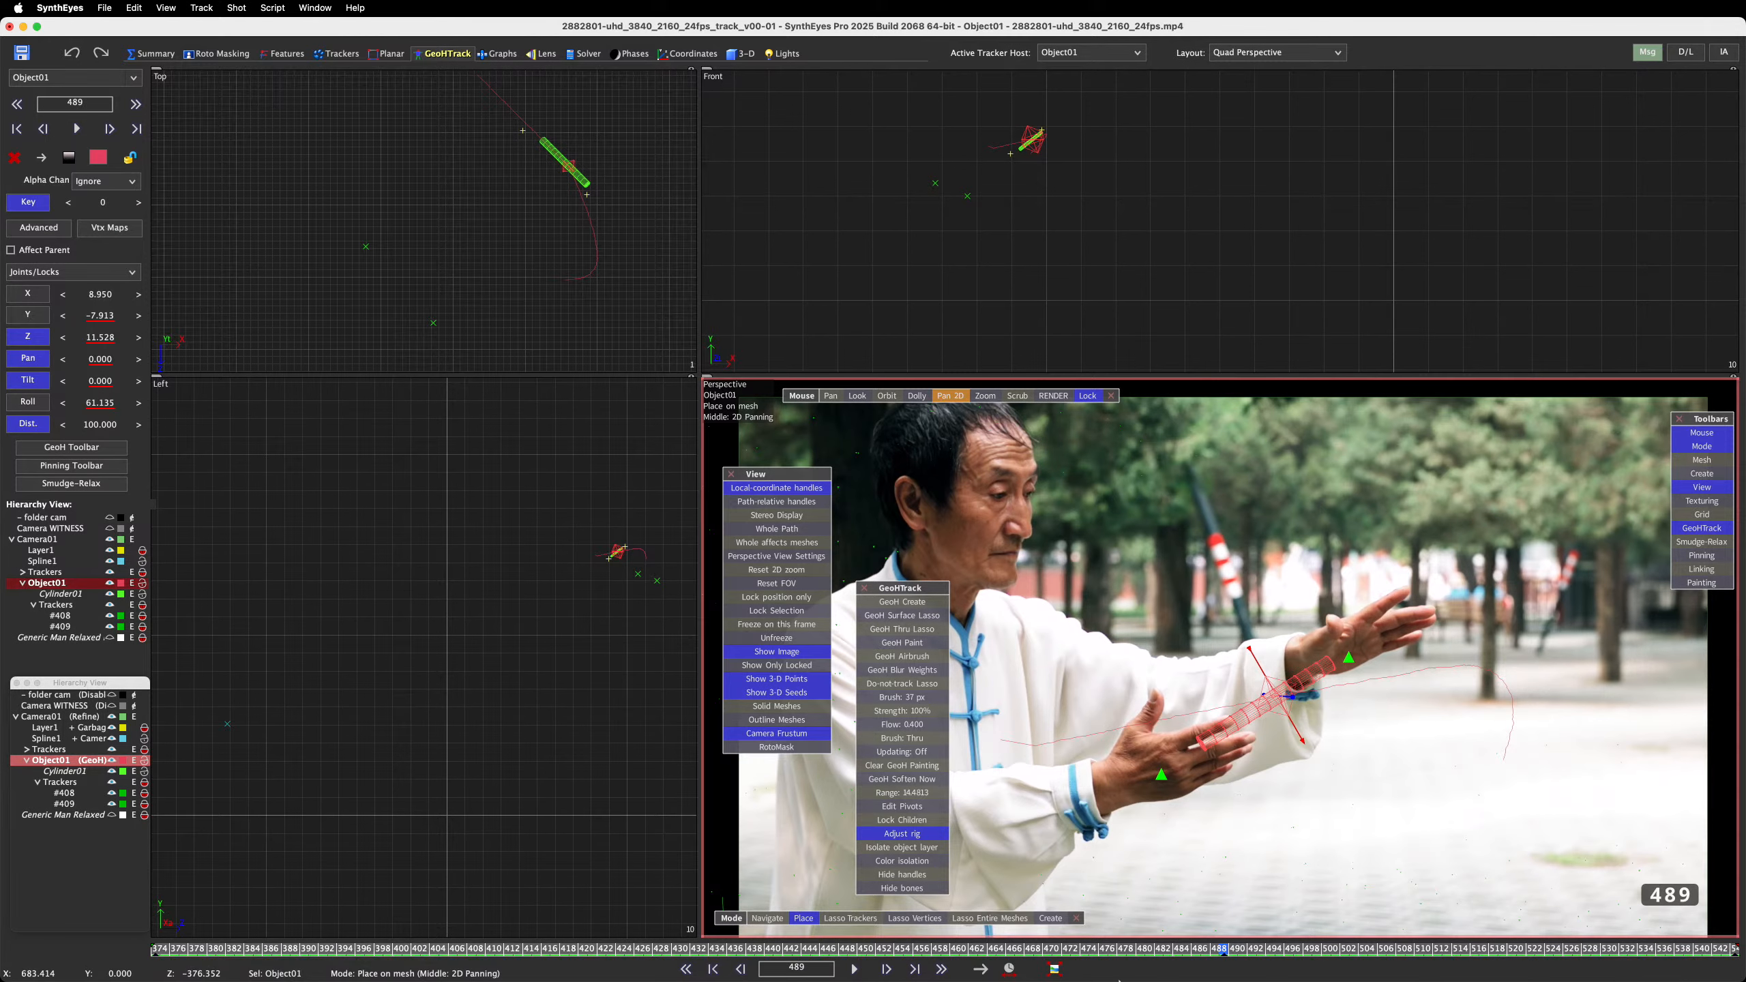
{"action": "left_click", "coordinate": [157, 948]}
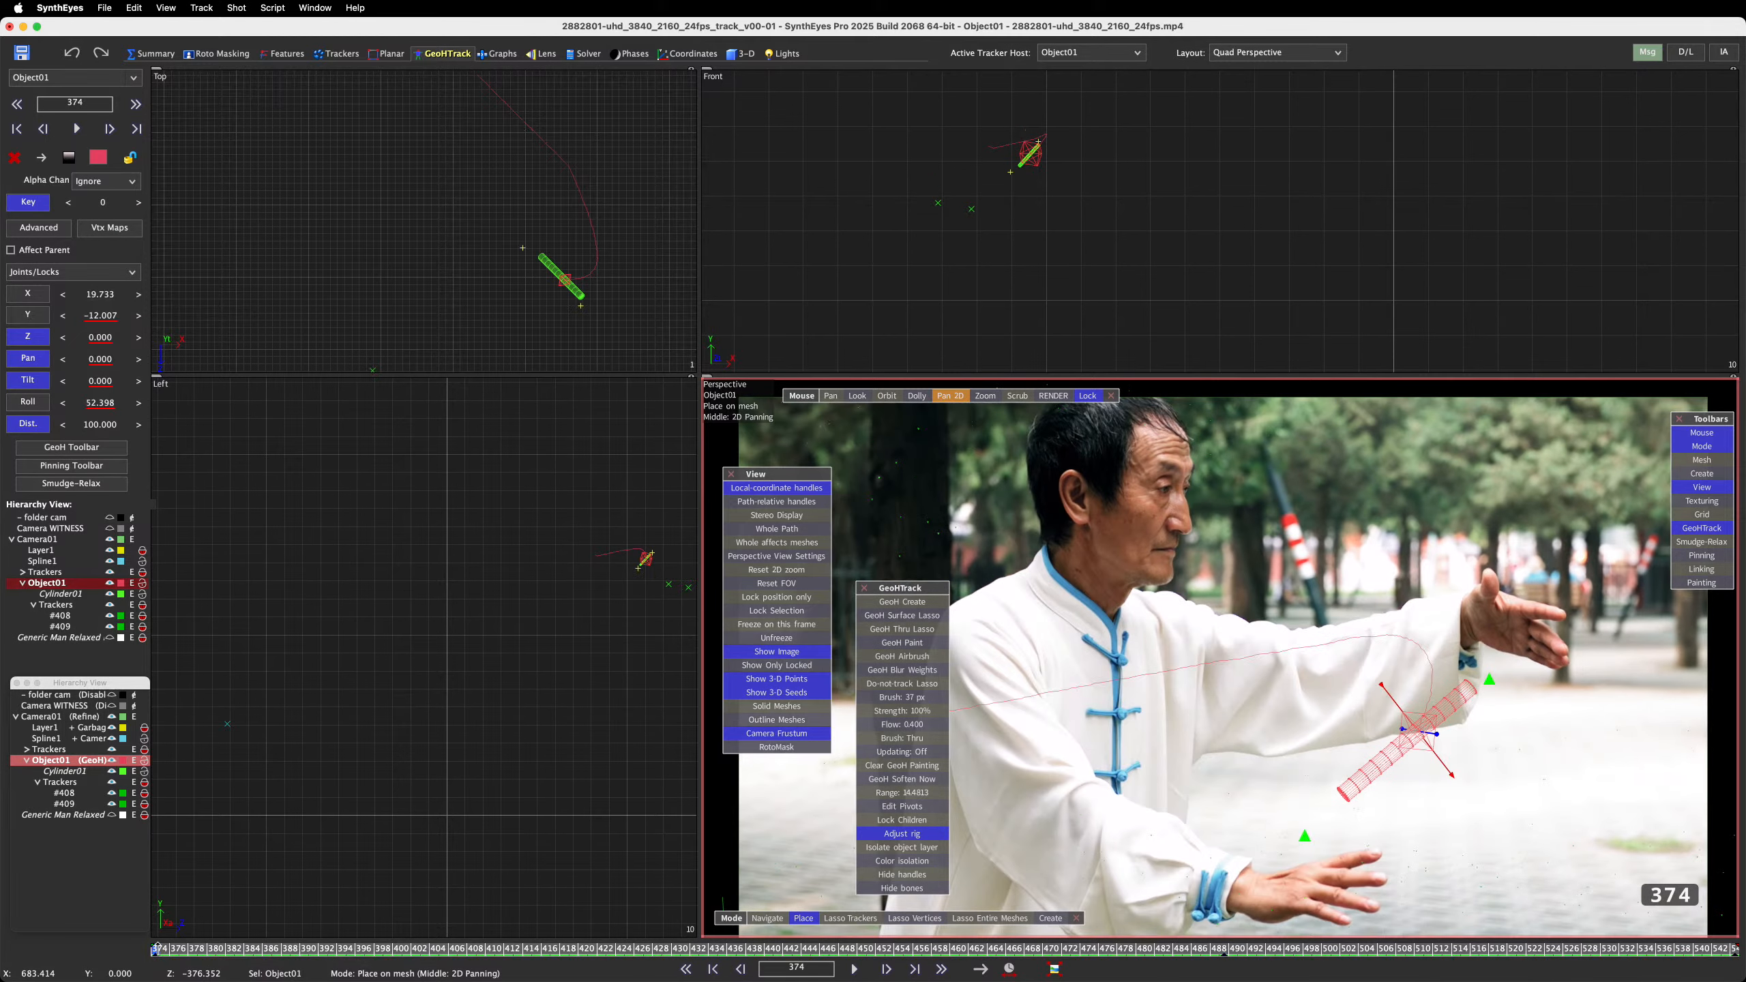
{"action": "key", "text": "space"}
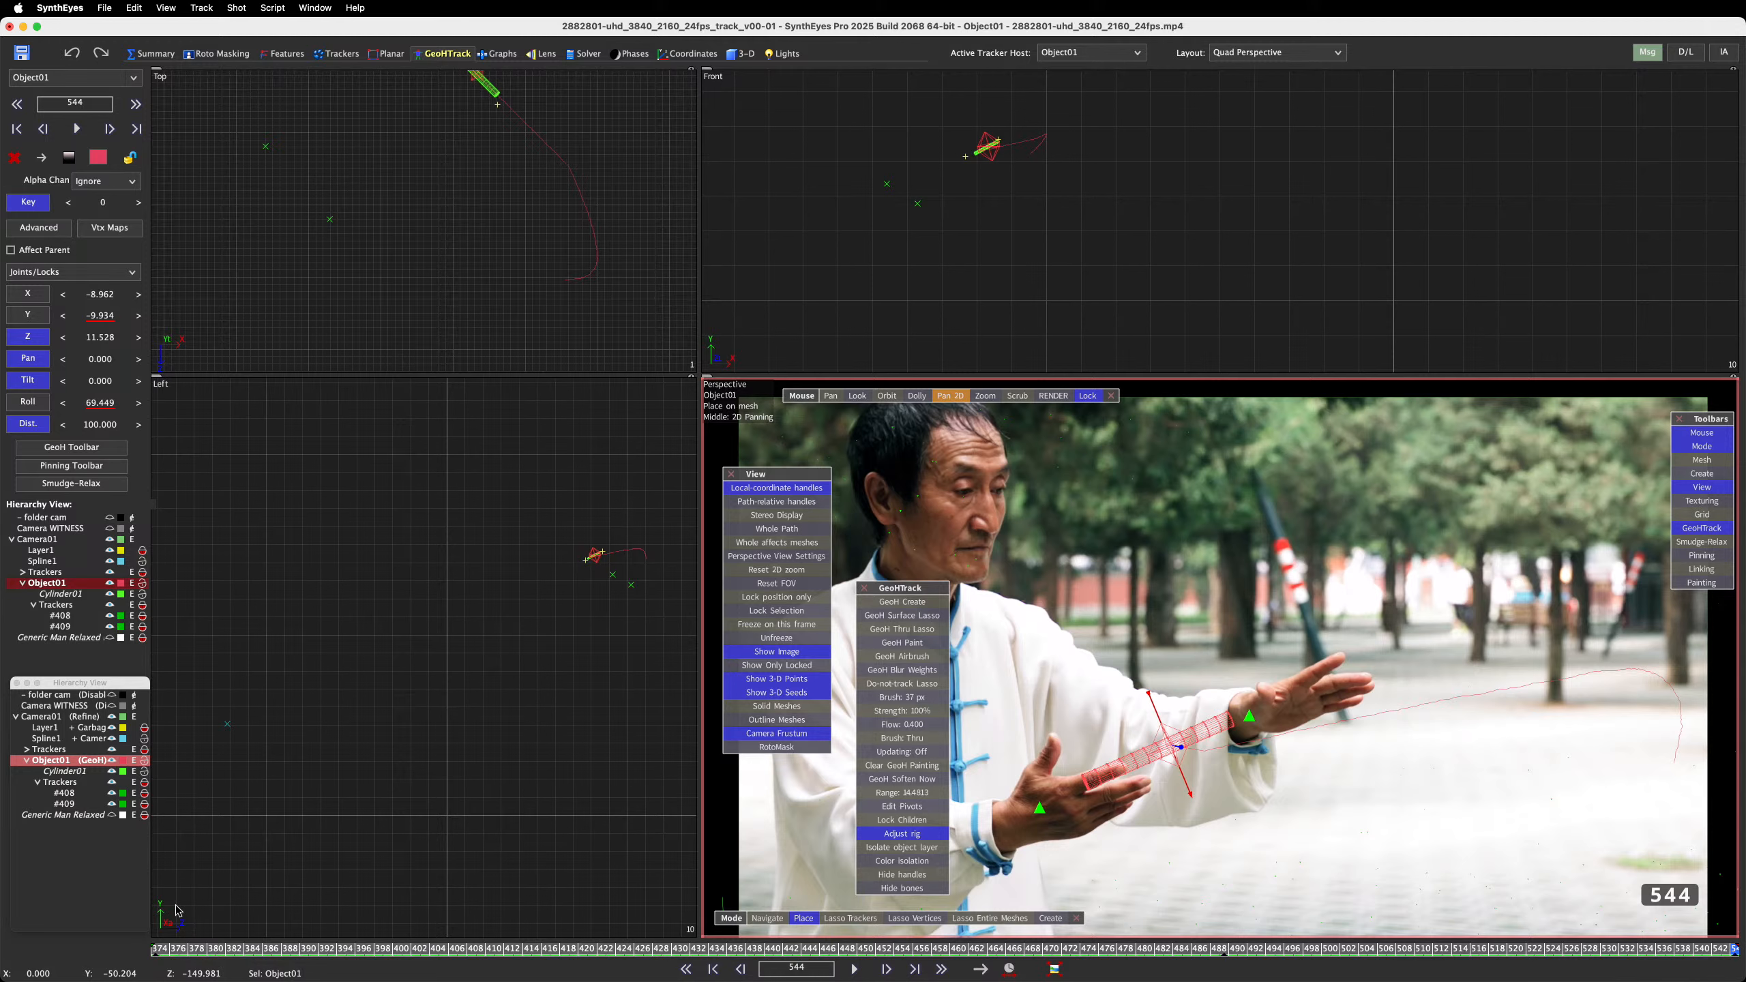
At frame 489, clear Object01's key, lock its Y joint, and set the key again
{"action": "left_click", "coordinate": [115, 926]}
{"action": "left_click", "coordinate": [43, 973]}
{"action": "left_click_drag", "start_coordinate": [201, 954], "coordinate": [1224, 971]}
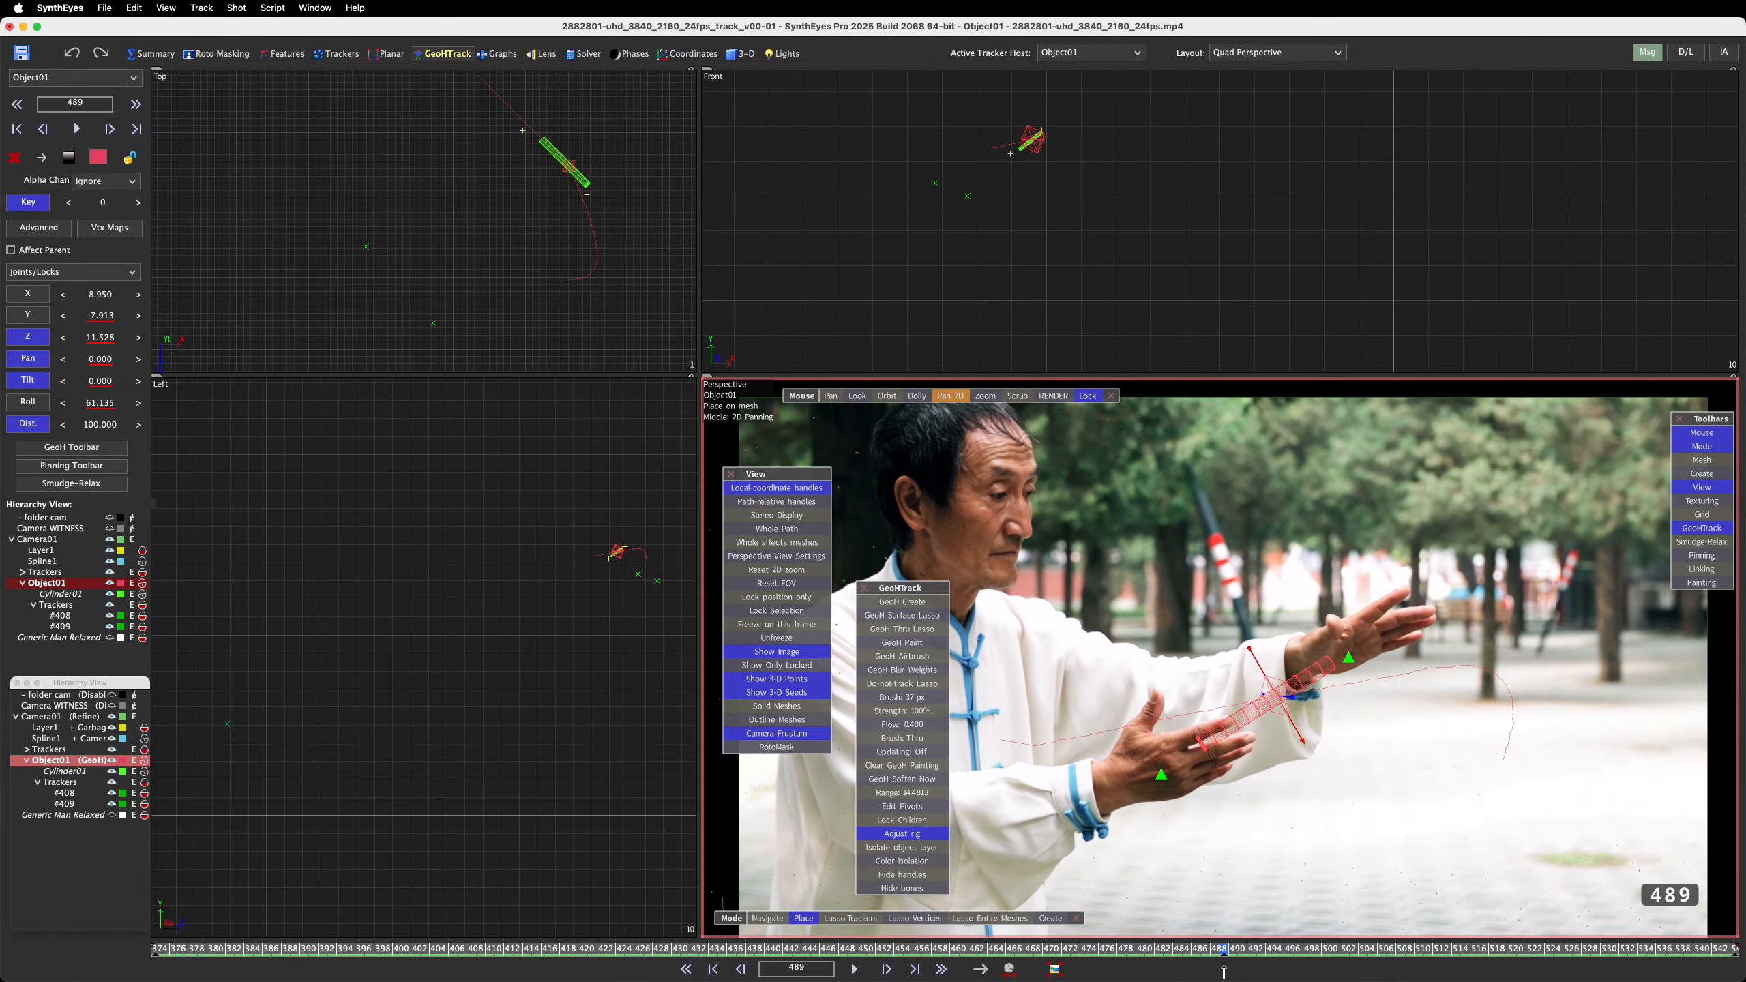
{"action": "left_click", "coordinate": [38, 205]}
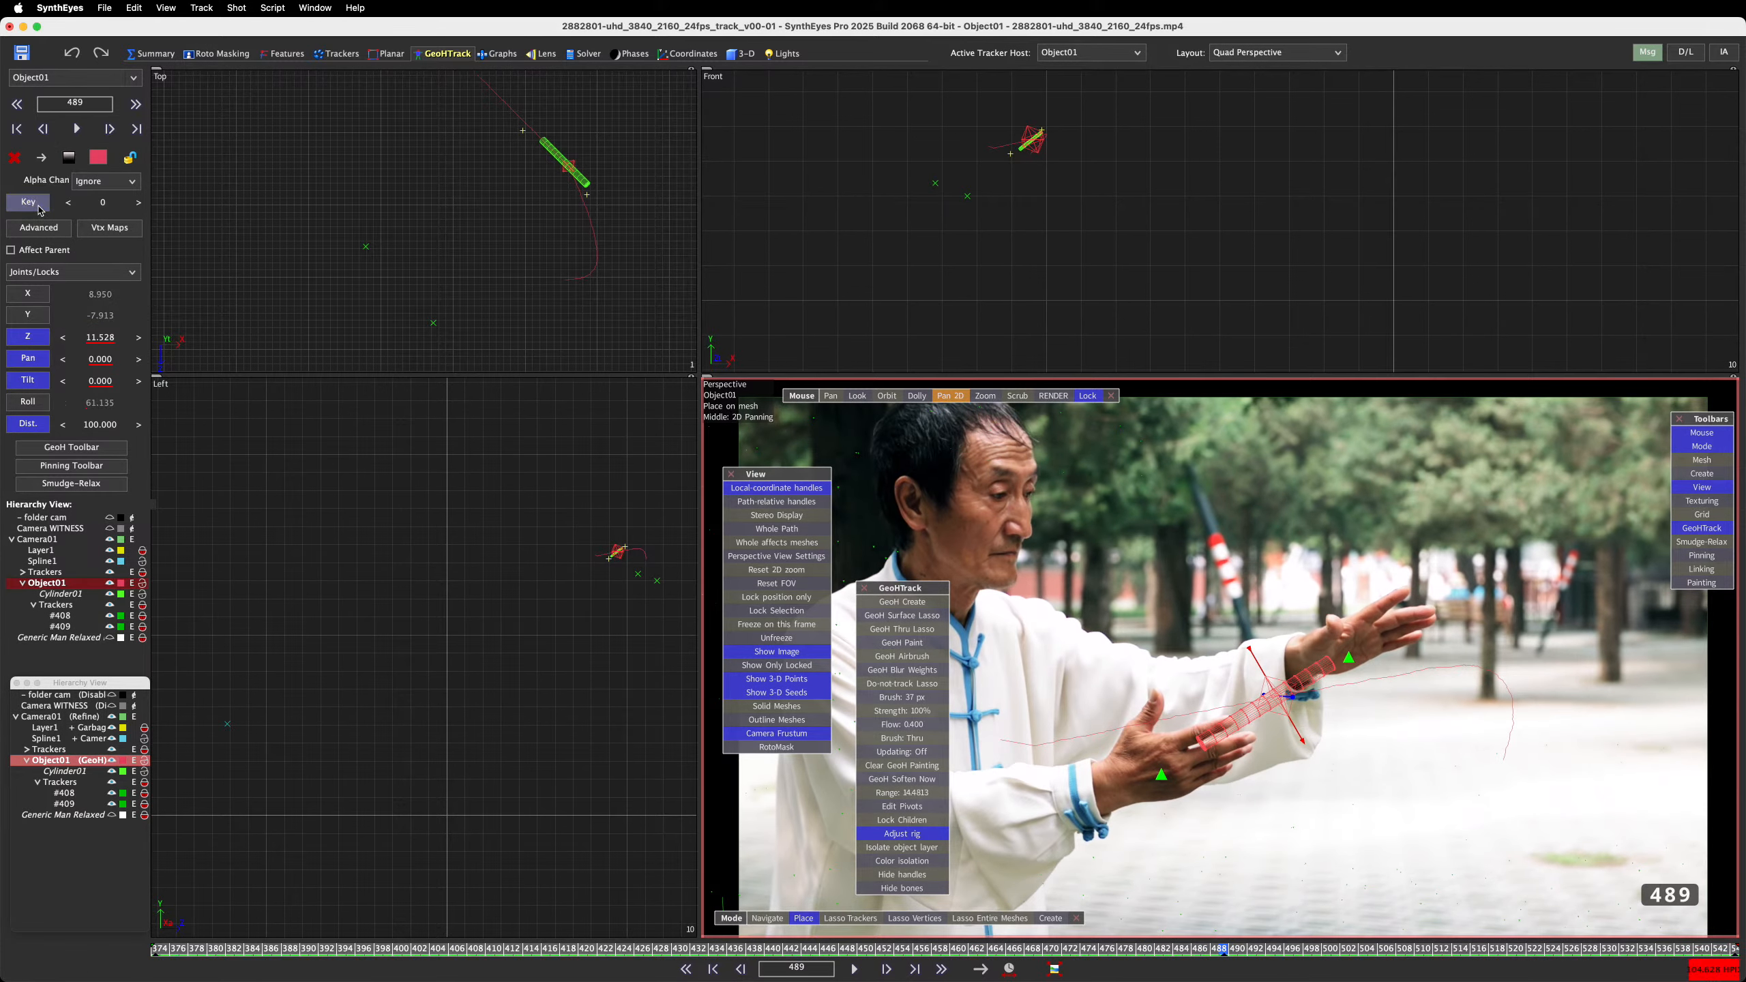
{"action": "left_click", "coordinate": [22, 318]}
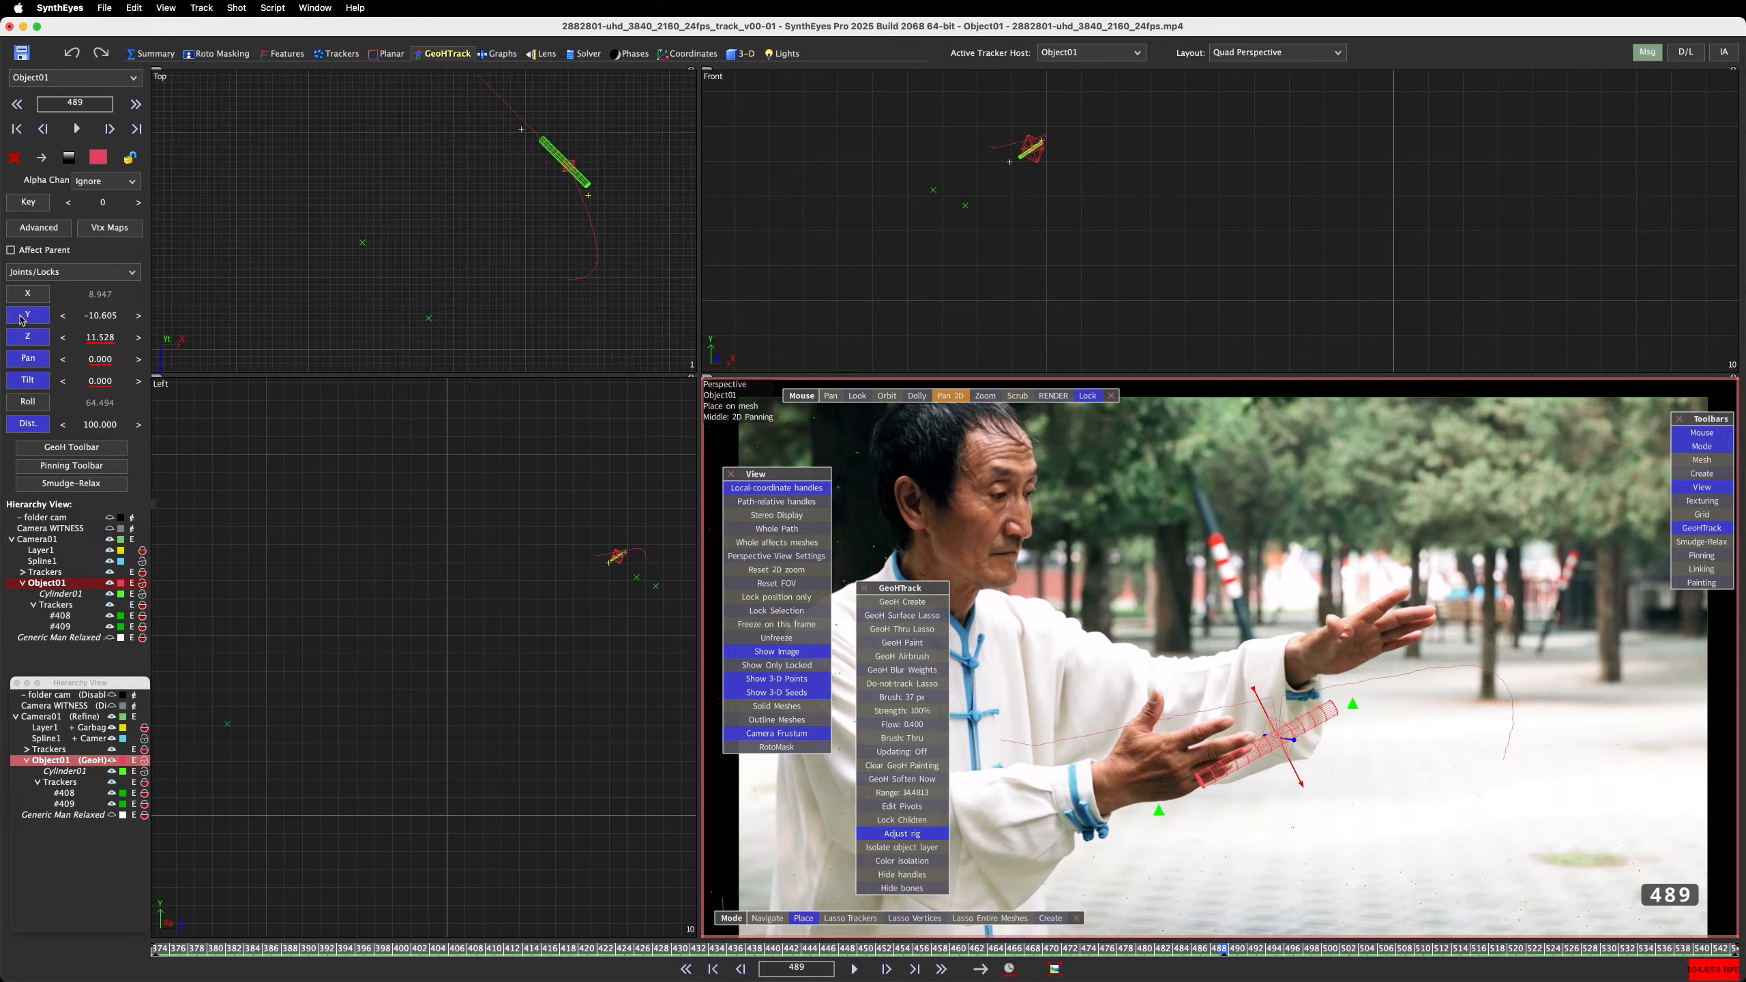
{"action": "left_click", "coordinate": [23, 319]}
{"action": "left_click", "coordinate": [28, 204]}
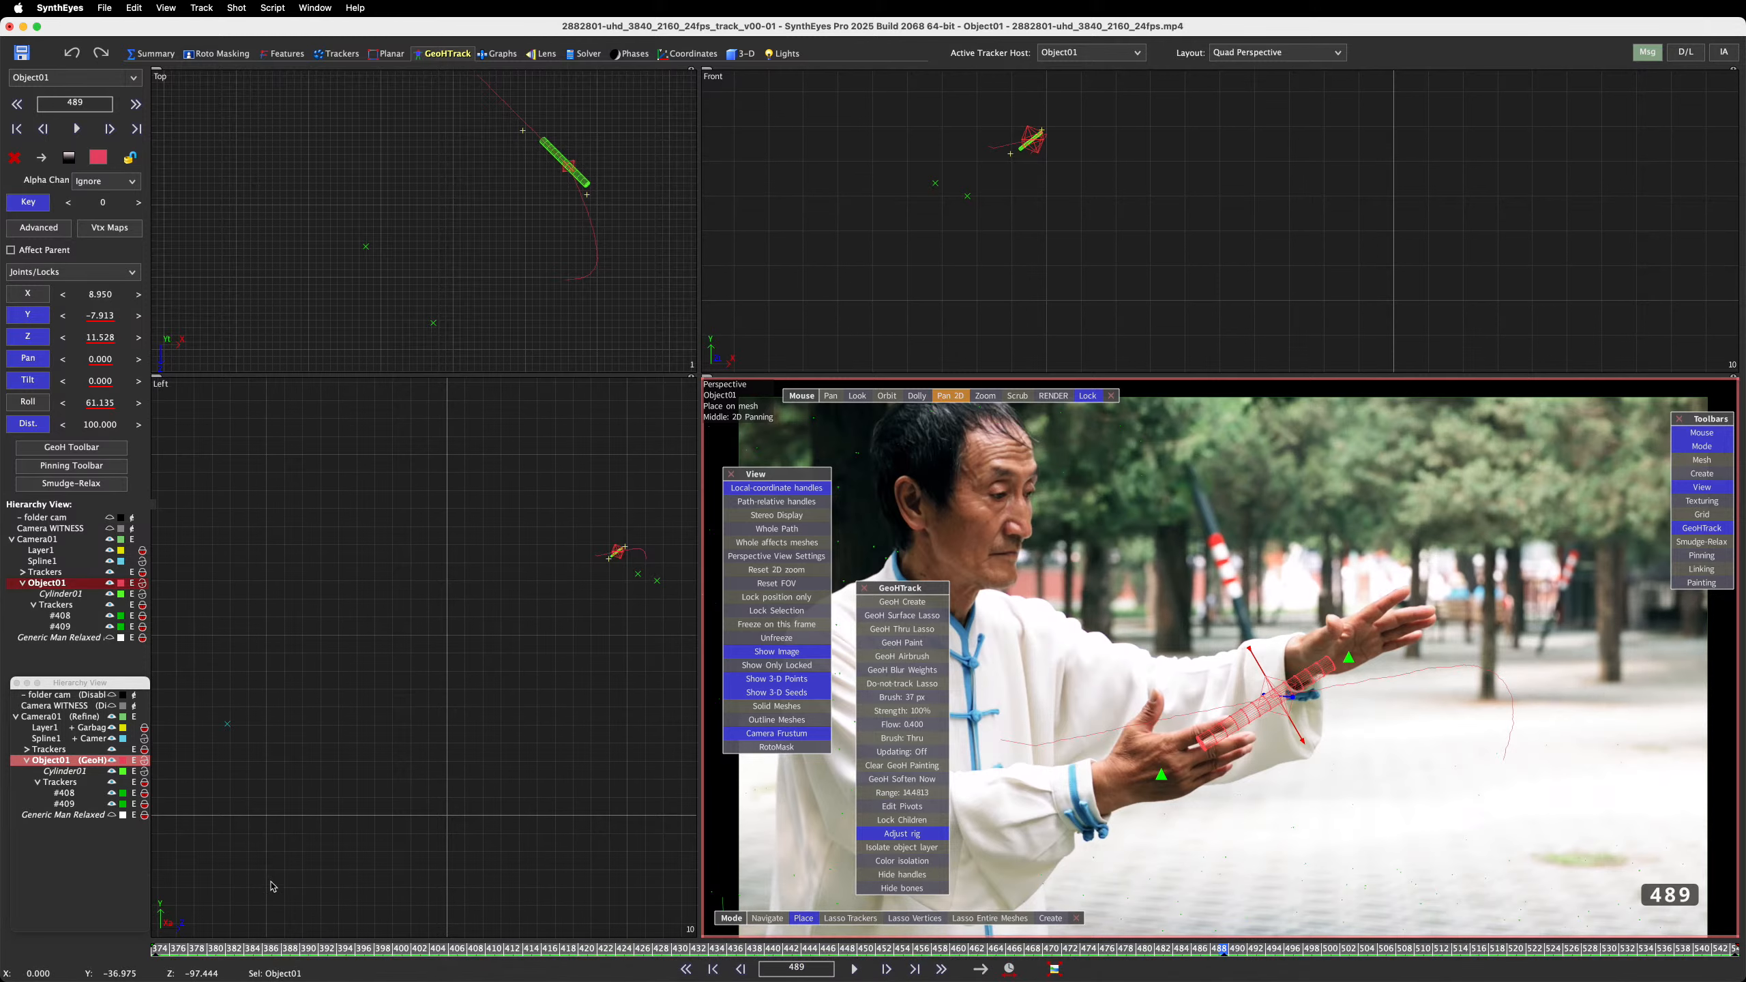
Play the motion from frame 374 to frame 544 and turn off Object01's key at frame 544
{"action": "left_click", "coordinate": [165, 954]}
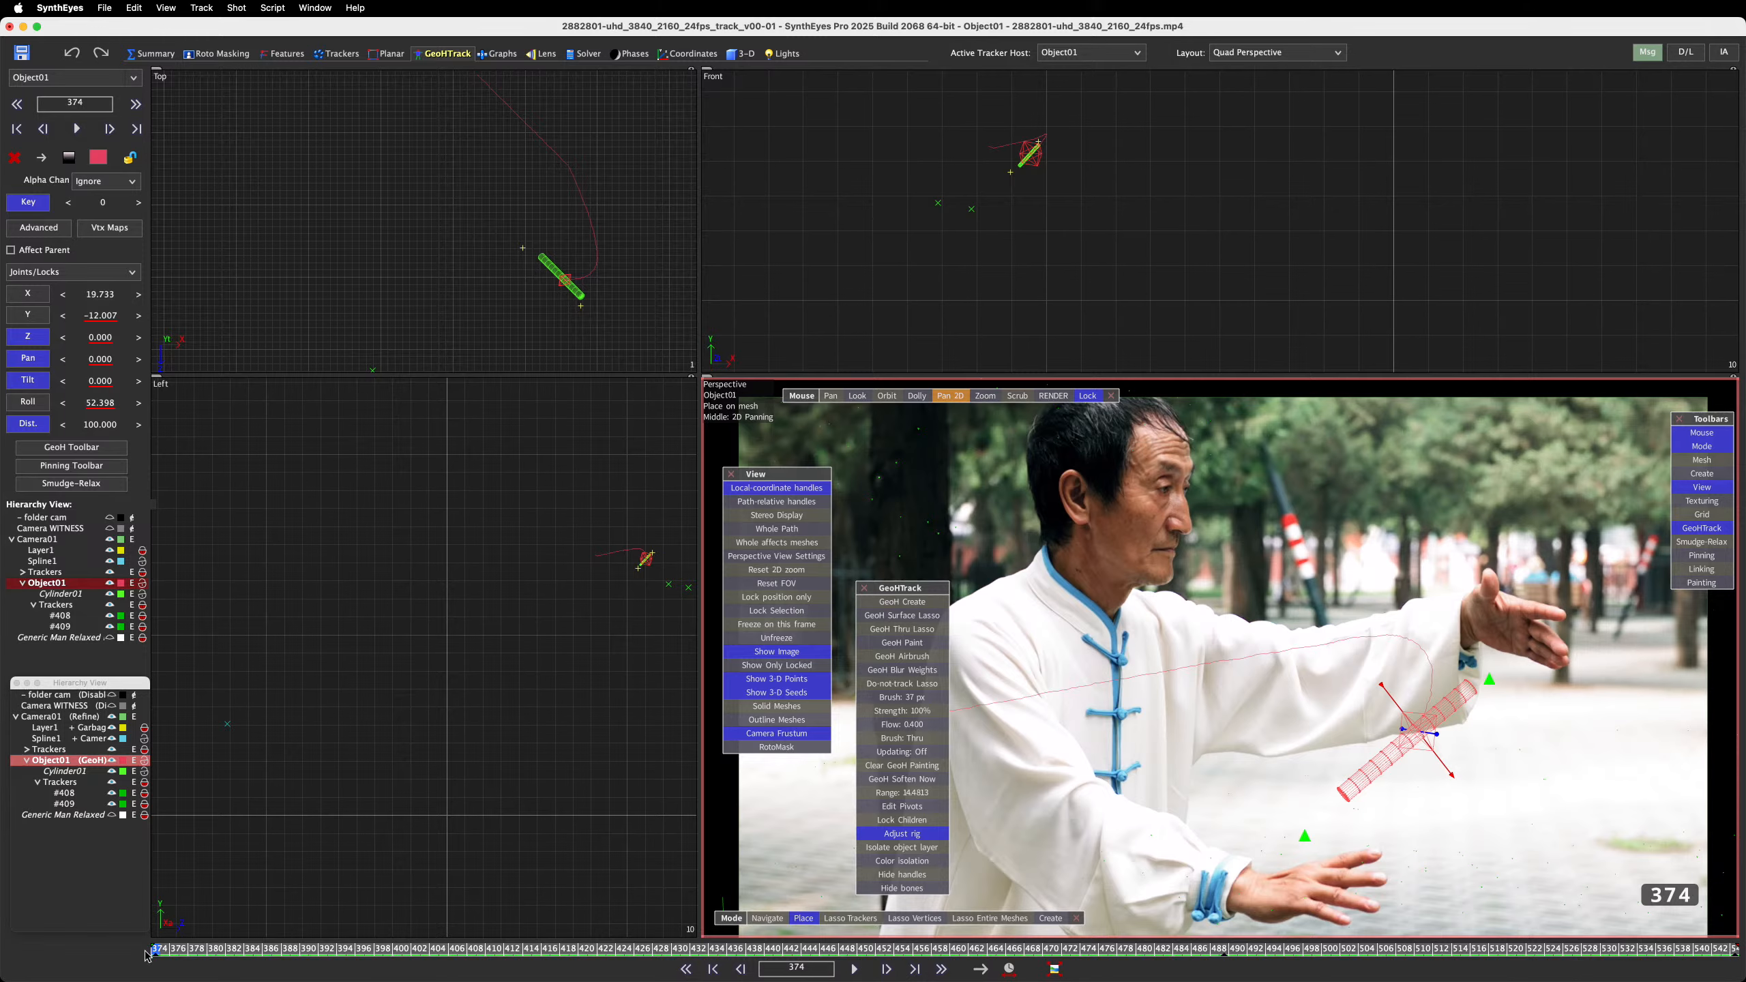
{"action": "key", "text": "space"}
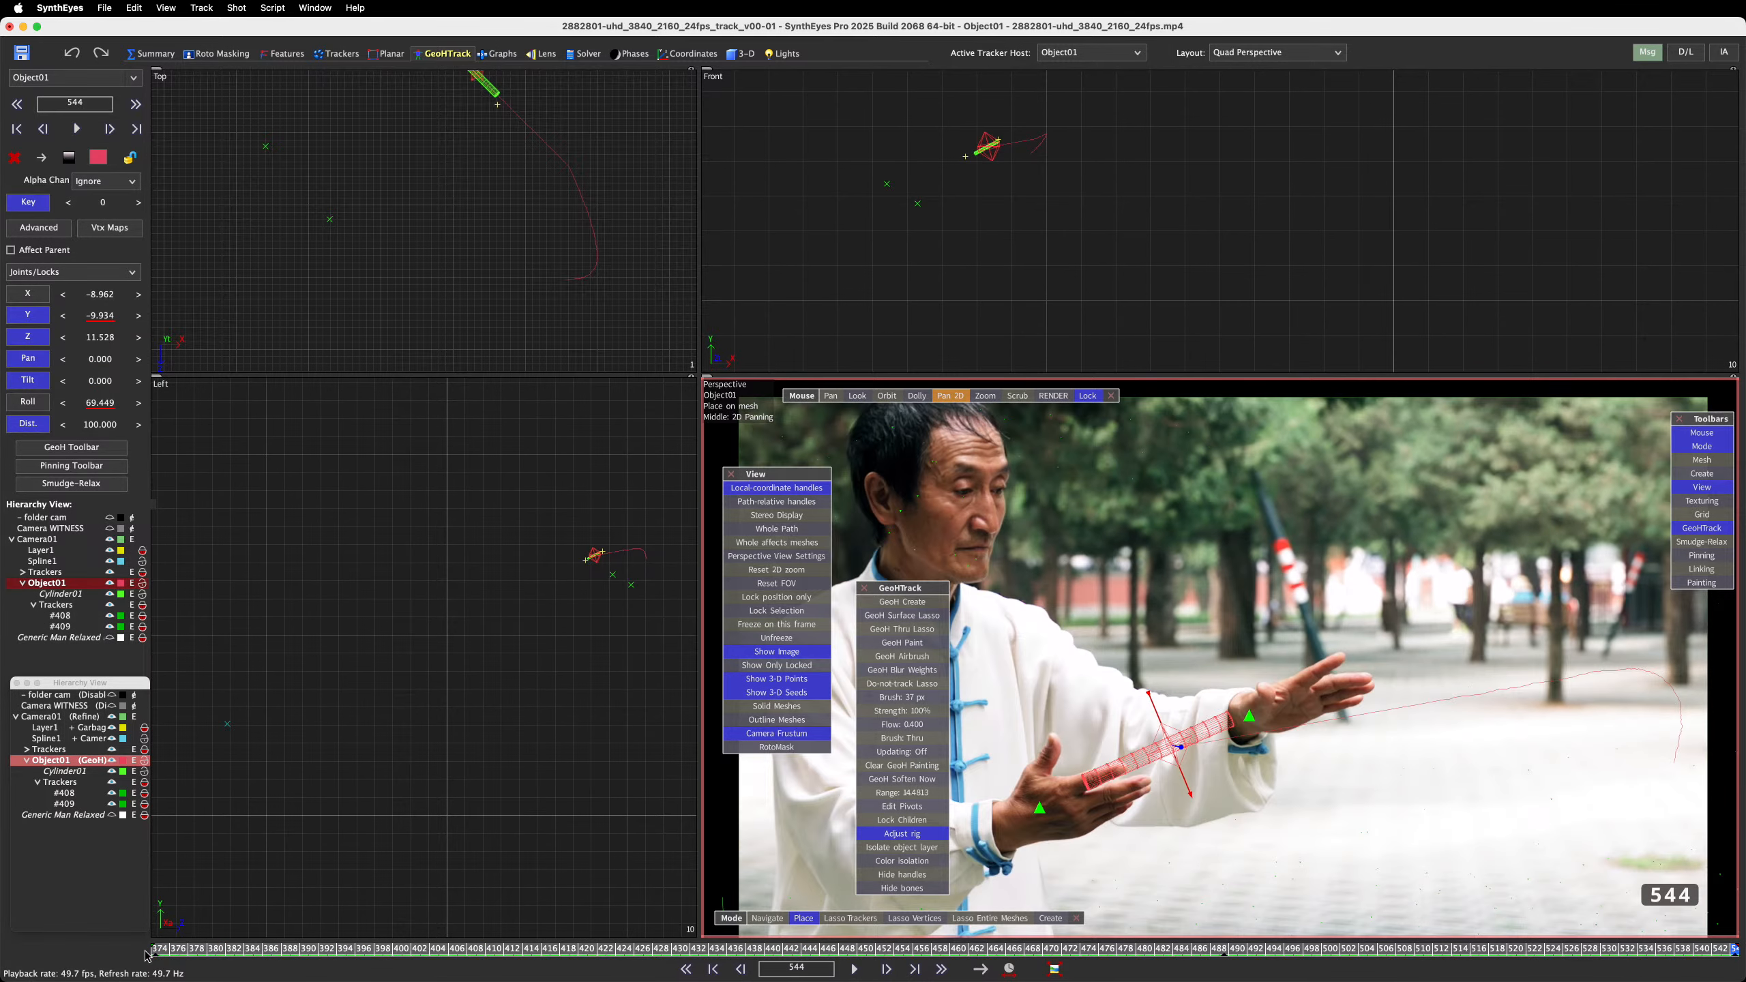
{"action": "right_click", "coordinate": [96, 298]}
{"action": "left_click", "coordinate": [24, 200]}
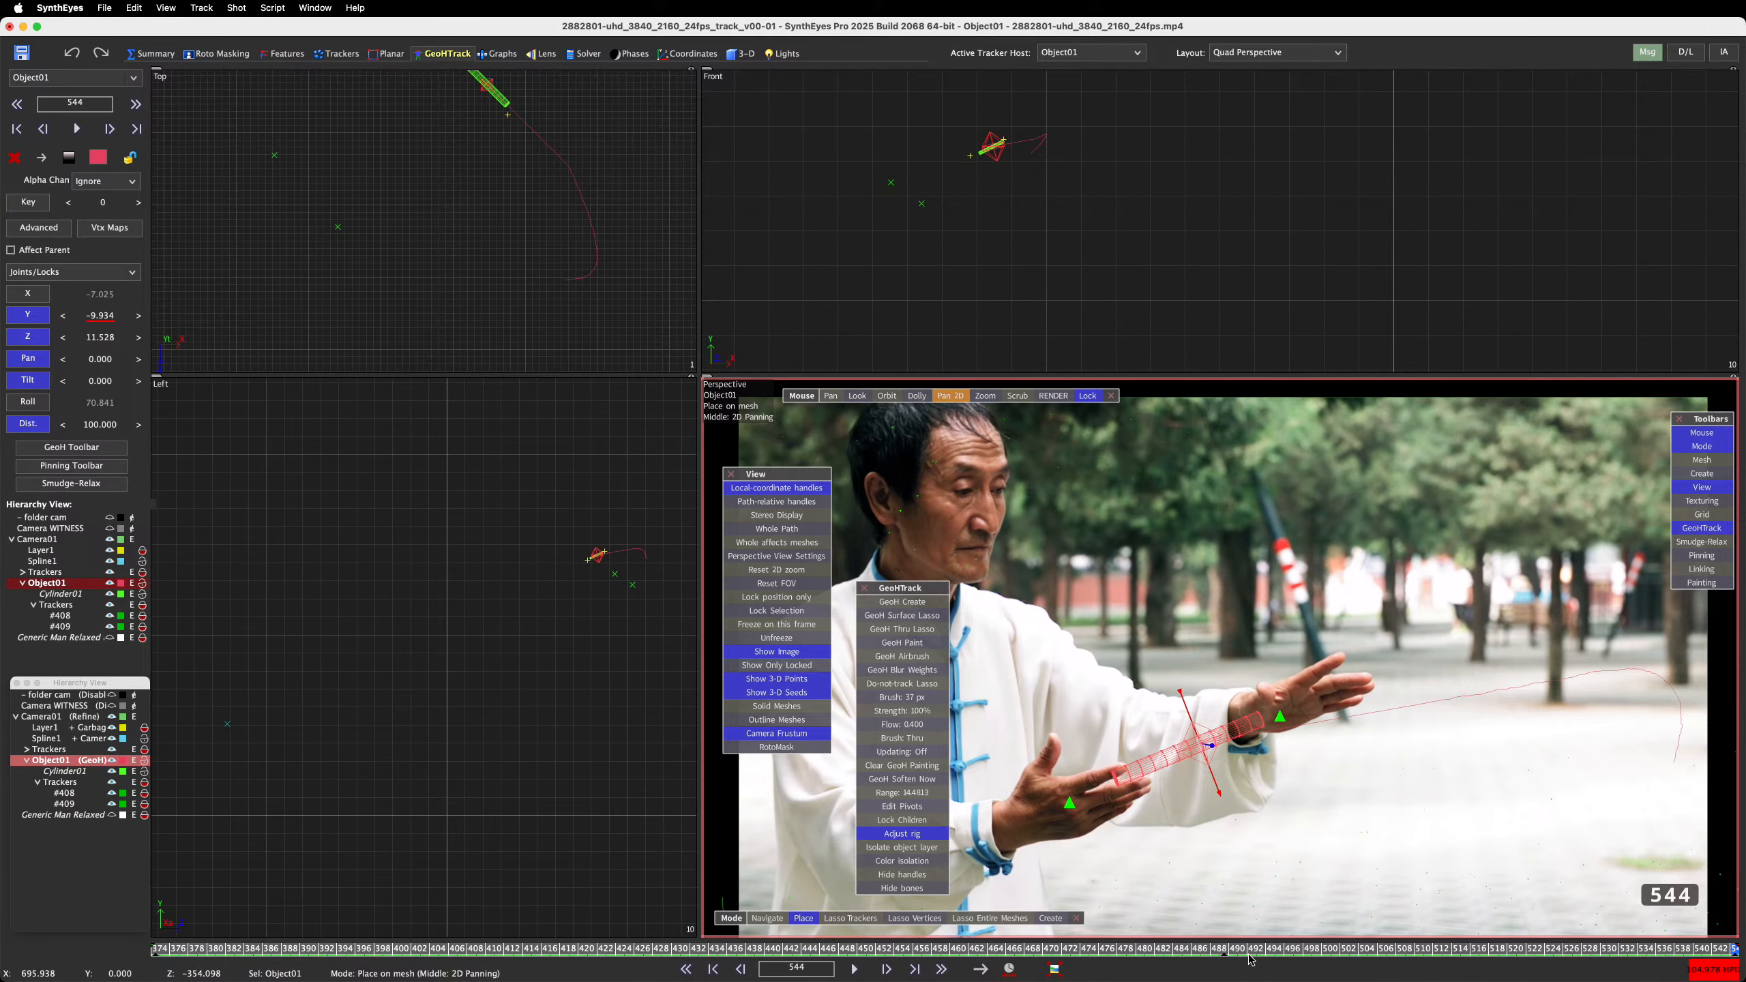
Play and scrub the shot around frames 489 to 544 to review how Object01 follows the hands
{"action": "left_click_drag", "start_coordinate": [1226, 949], "coordinate": [1745, 949]}
{"action": "left_click", "coordinate": [1136, 954]}
{"action": "key", "text": "space"}
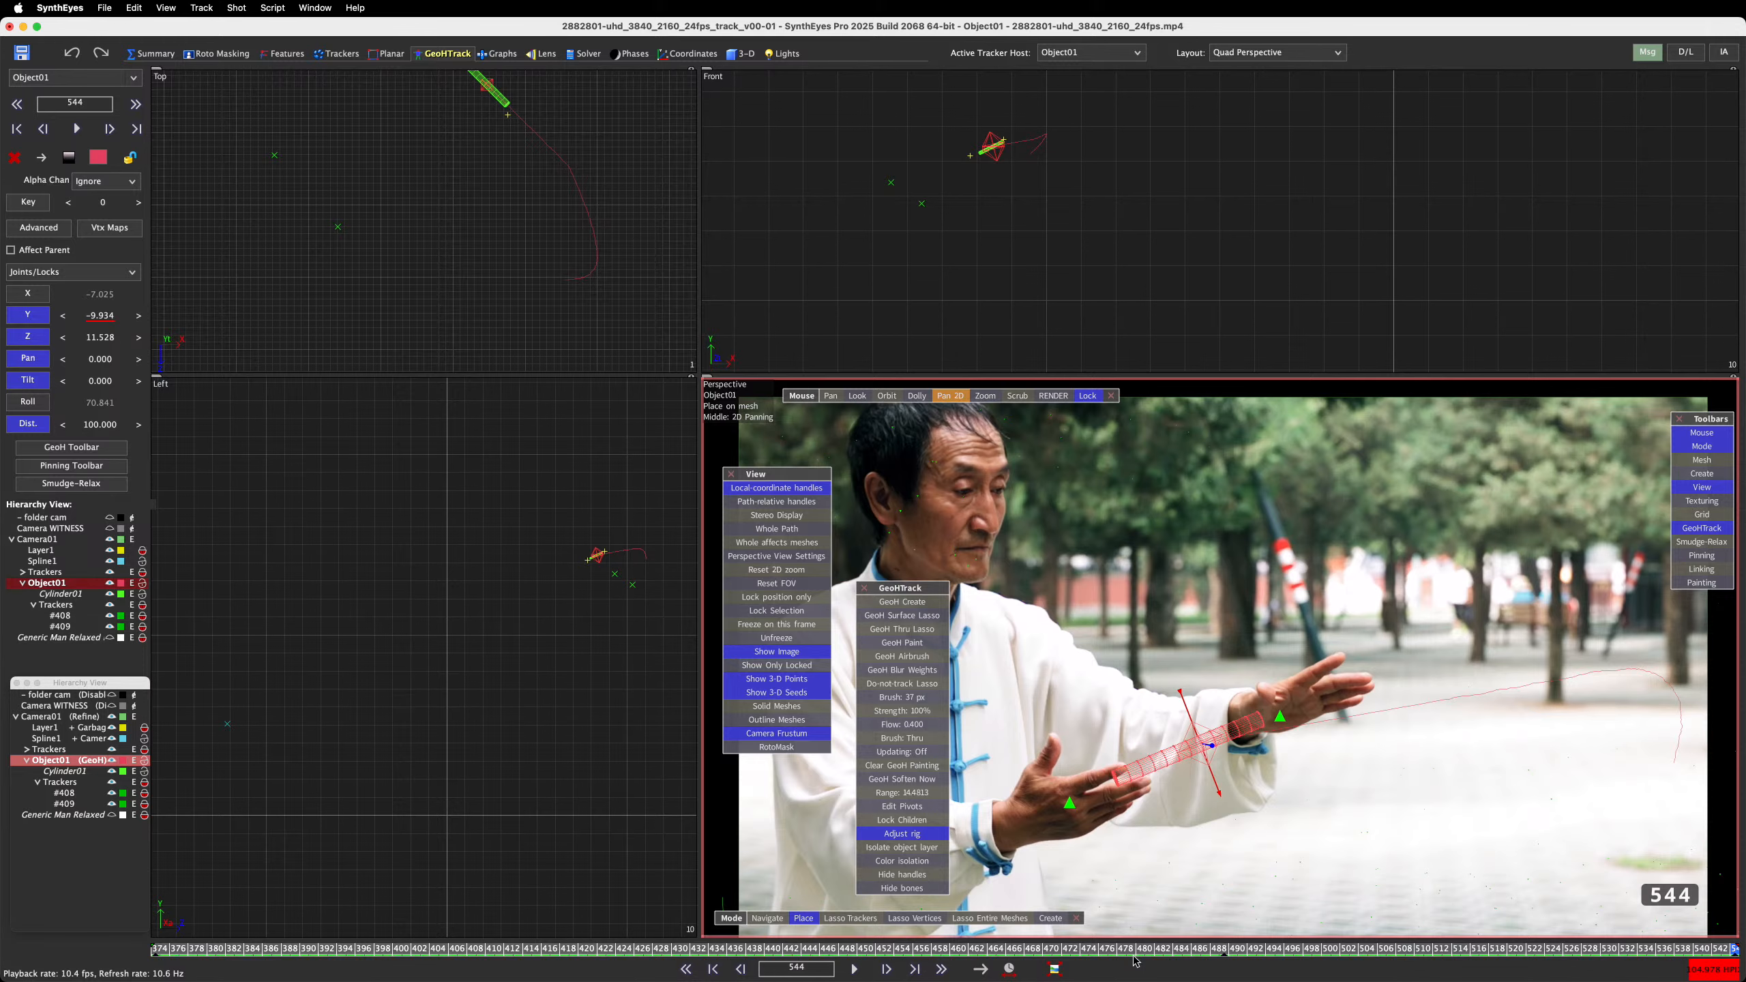
{"action": "left_click", "coordinate": [1221, 953]}
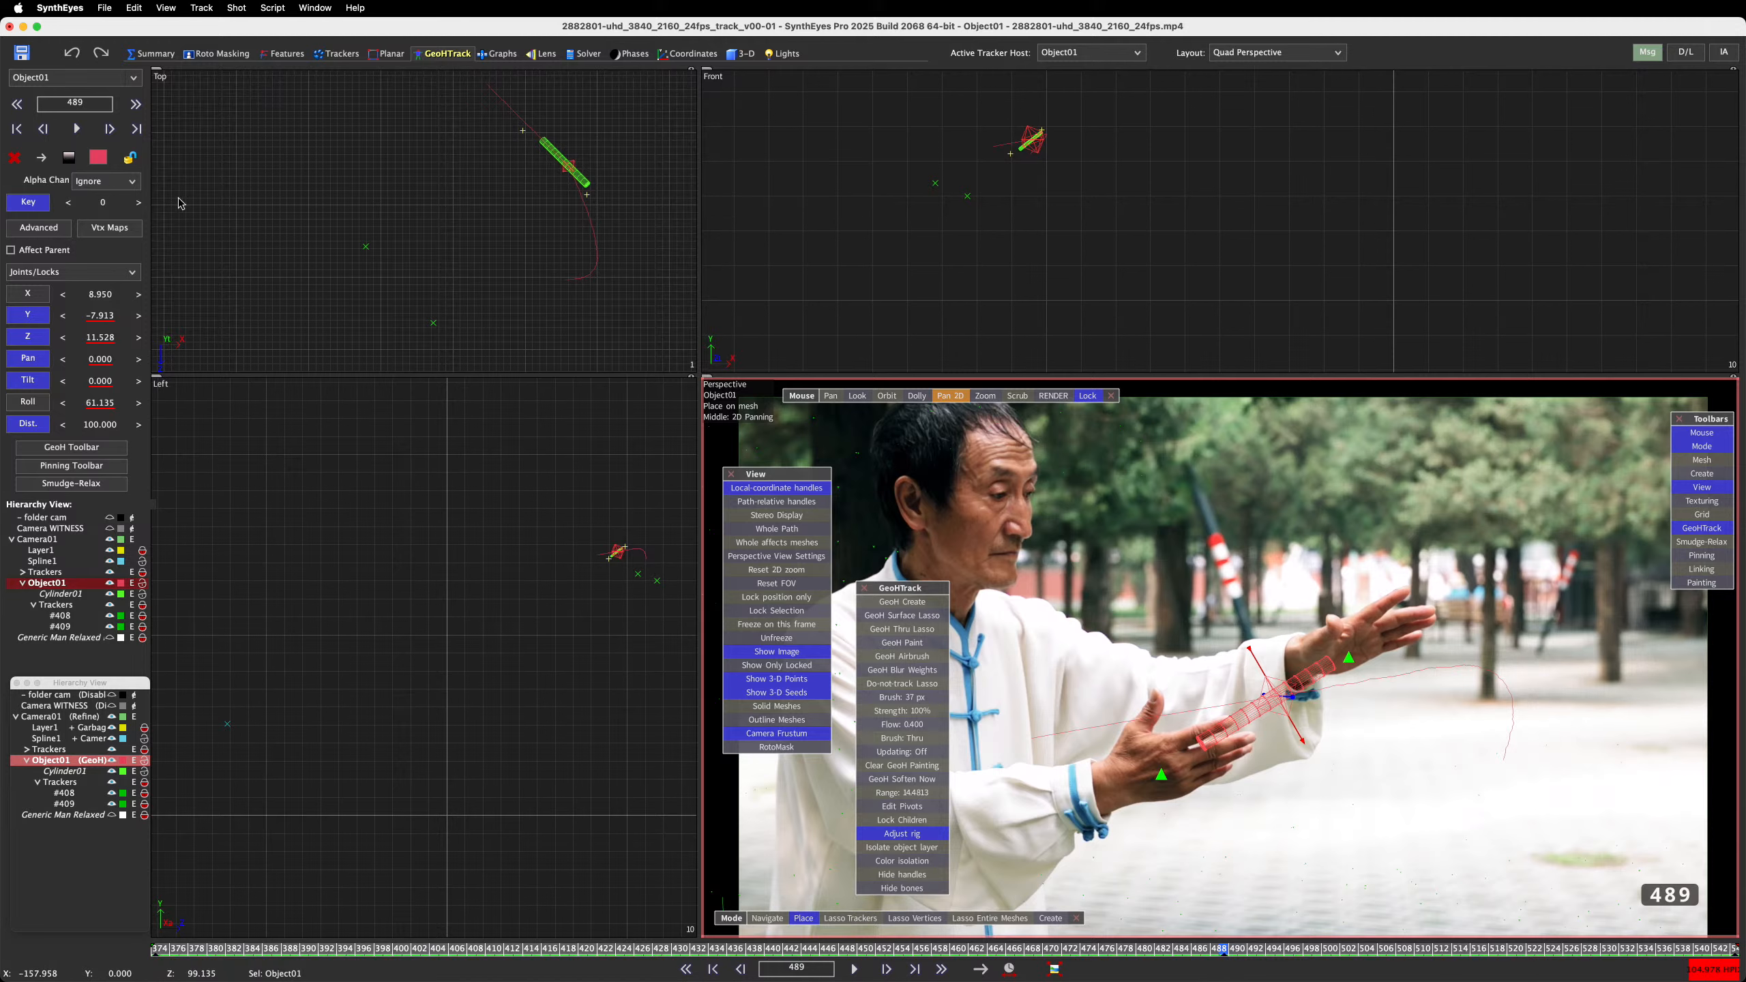
{"action": "left_click", "coordinate": [1234, 950]}
{"action": "left_click_drag", "start_coordinate": [1234, 950], "coordinate": [1581, 950]}
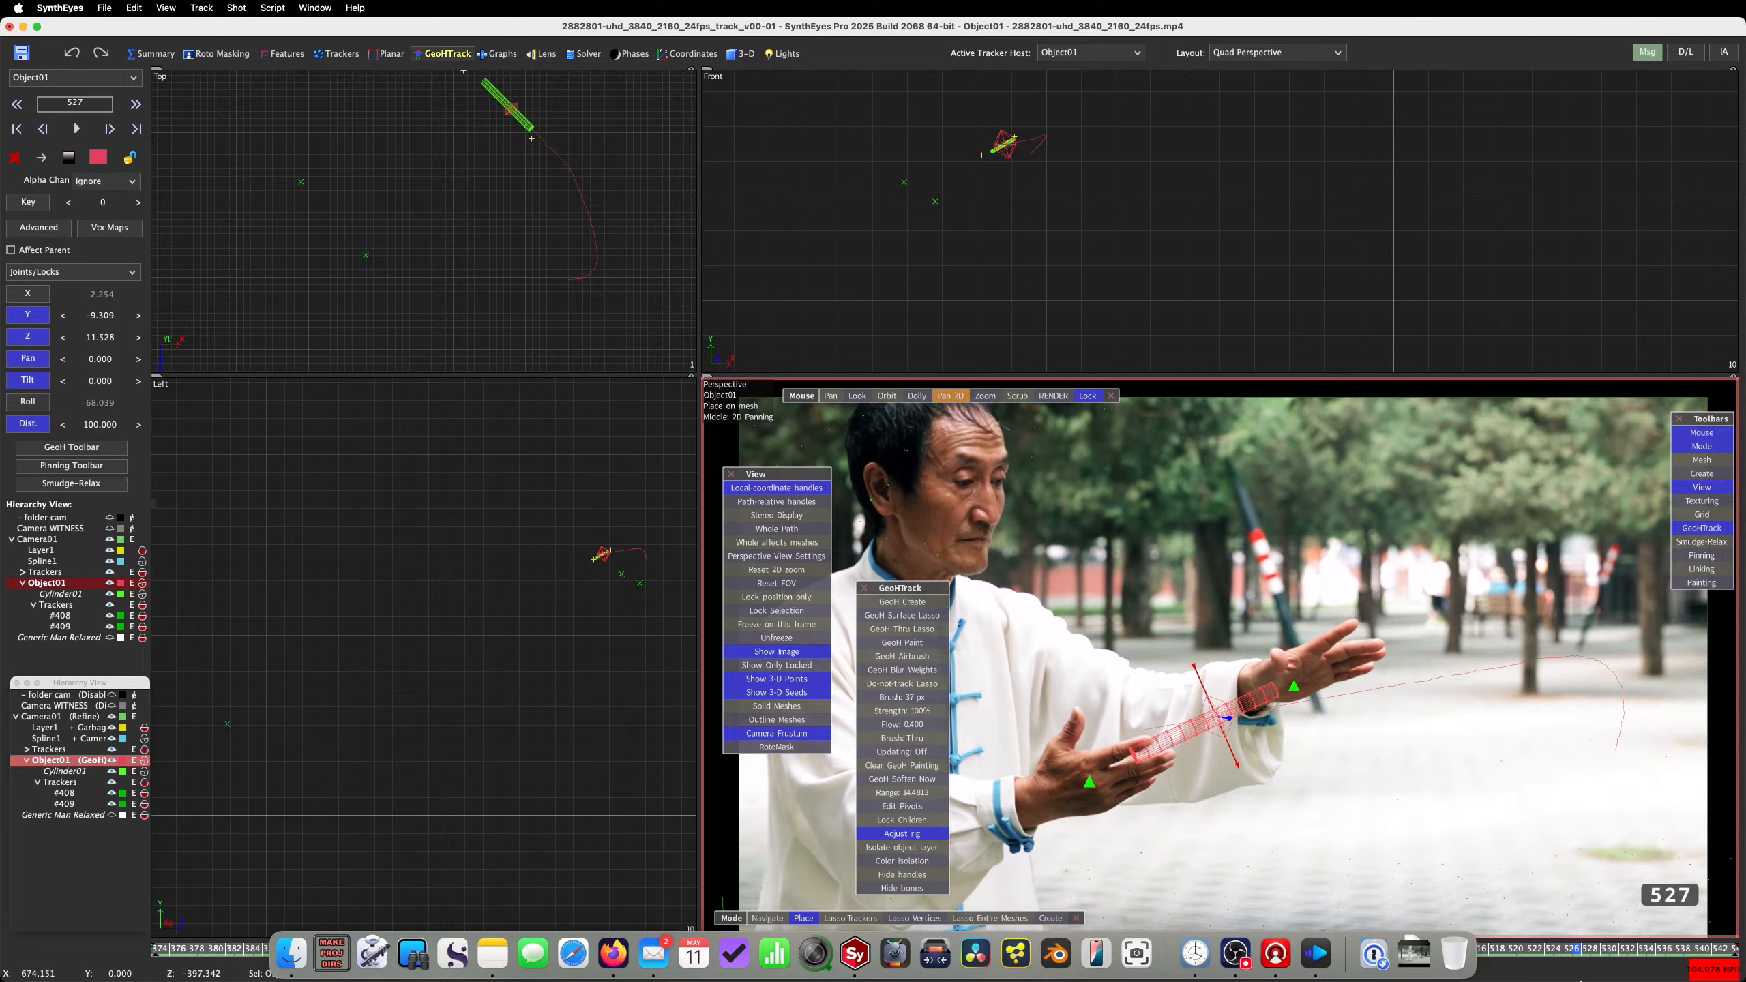
Open the Solver room to examine the Axis Locks and return to frame 374
{"action": "left_click", "coordinate": [584, 54]}
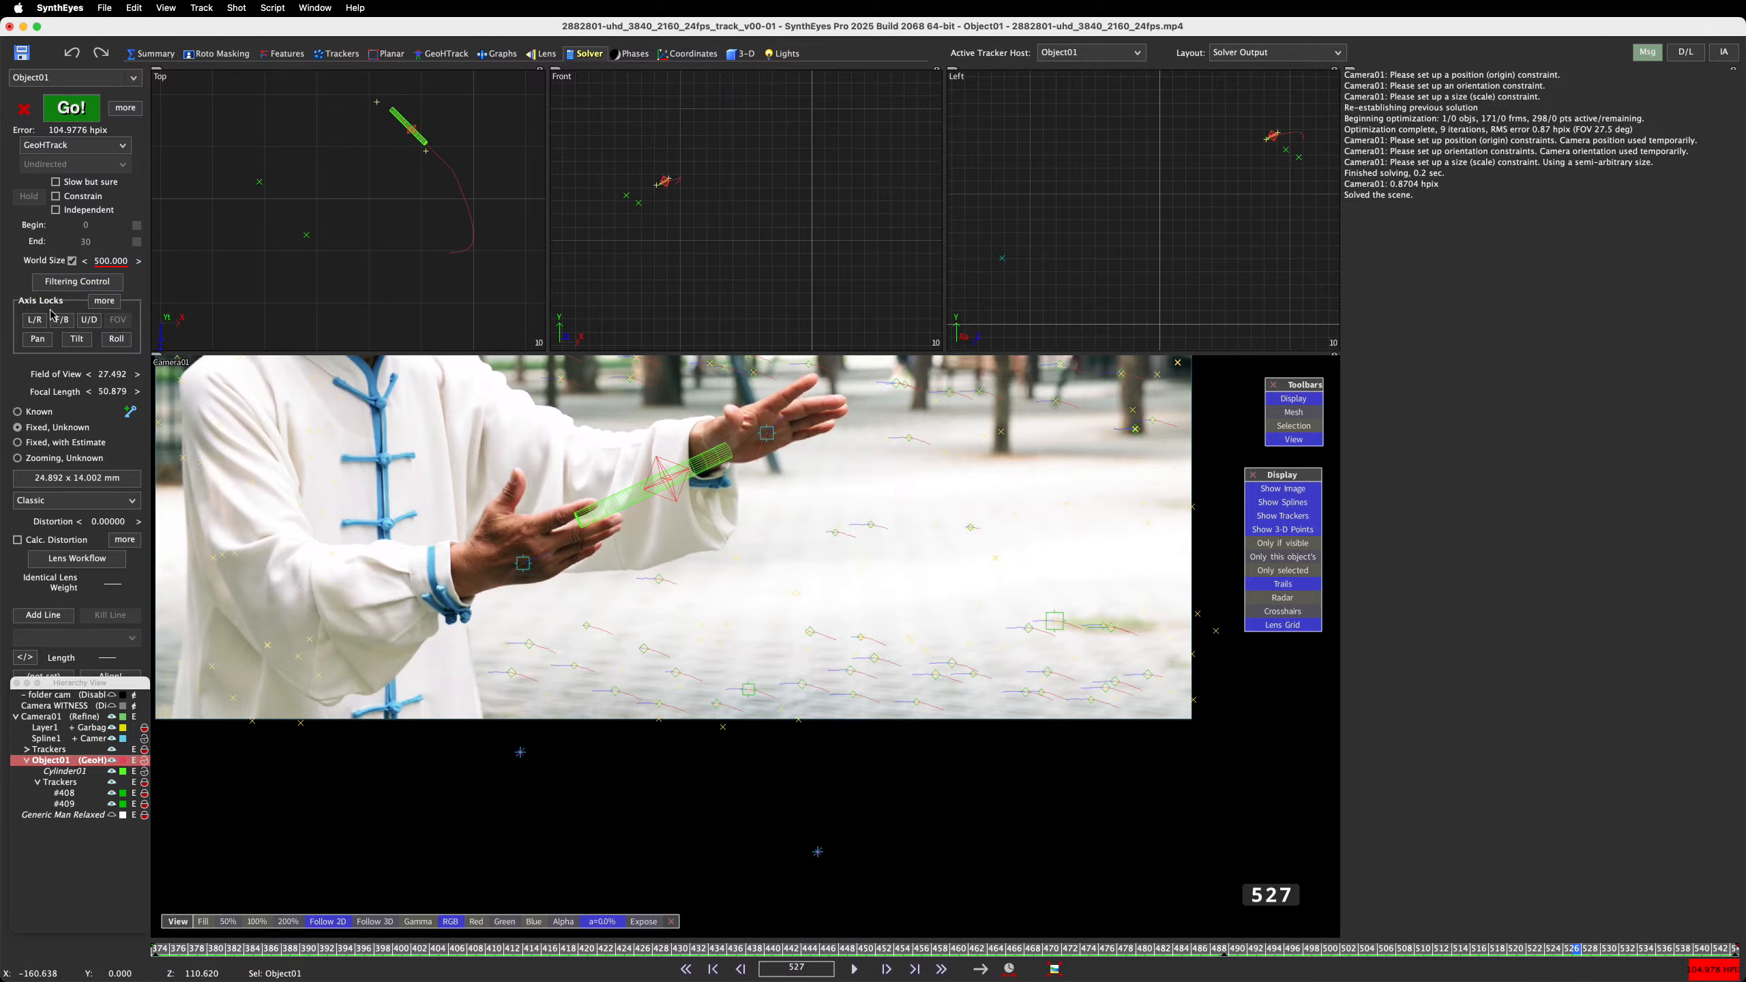
{"action": "left_click", "coordinate": [90, 322]}
{"action": "left_click_drag", "start_coordinate": [571, 949], "coordinate": [124, 963]}
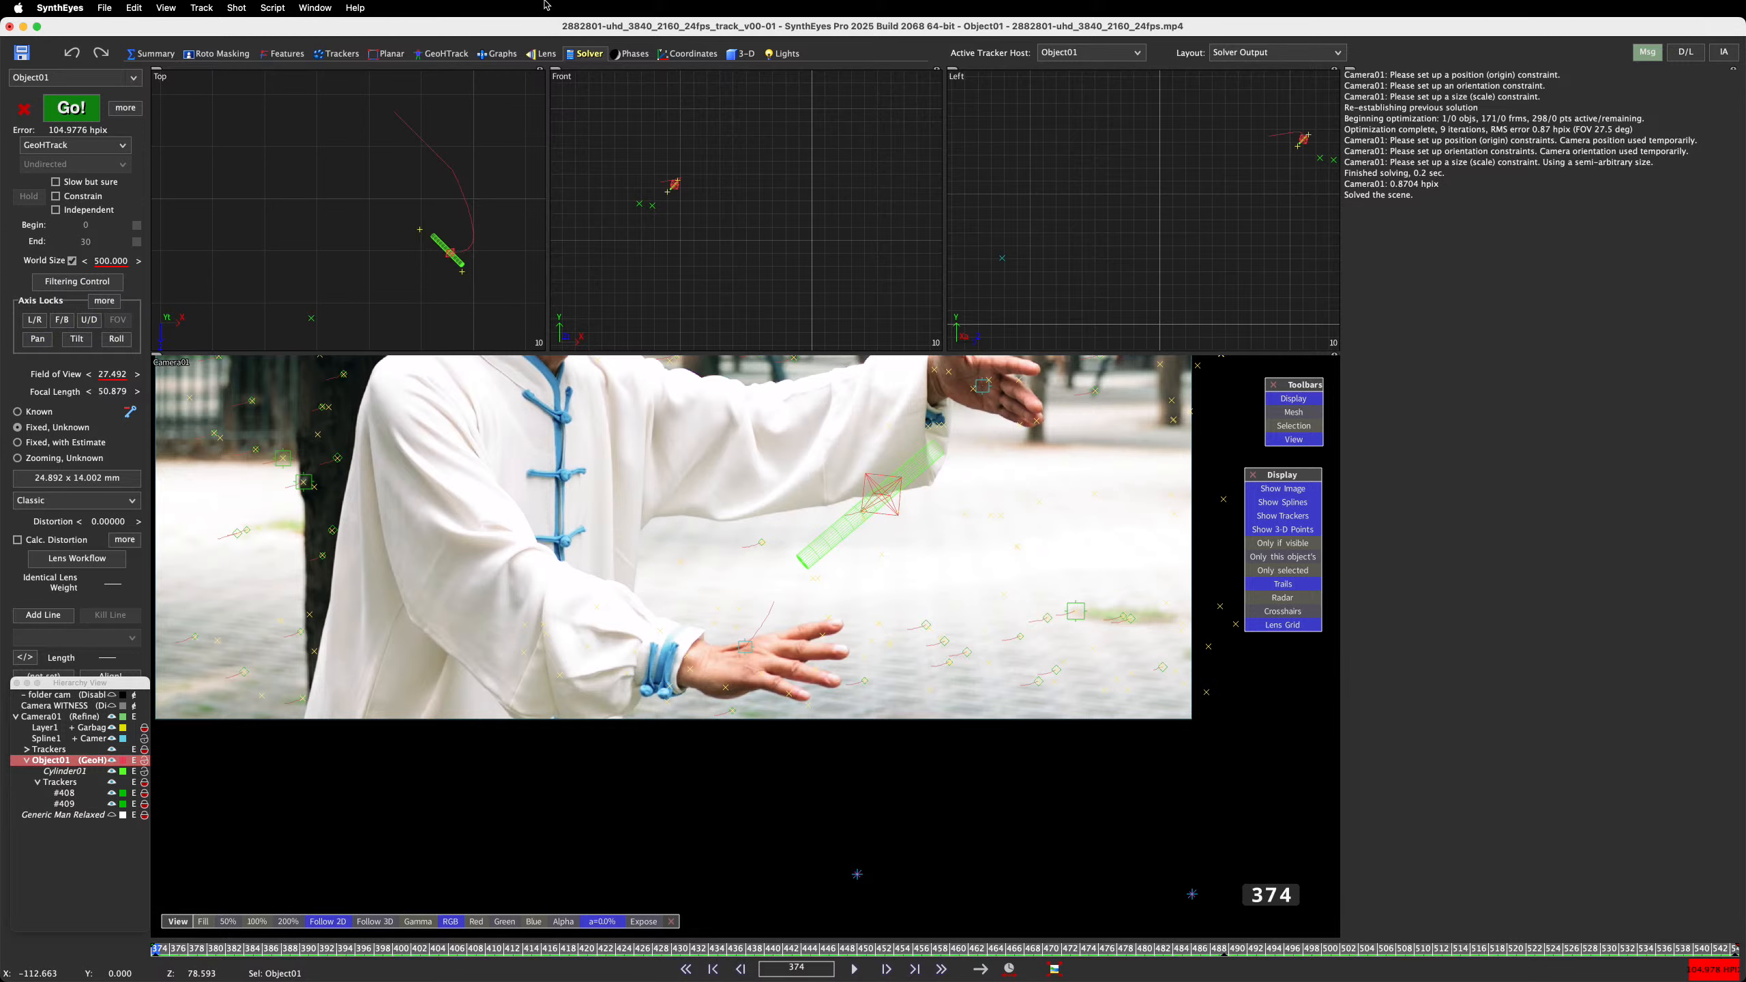
Return to the GeoHTrack room and play Object01's motion from frame 374 to frame 544
{"action": "left_click", "coordinate": [431, 55]}
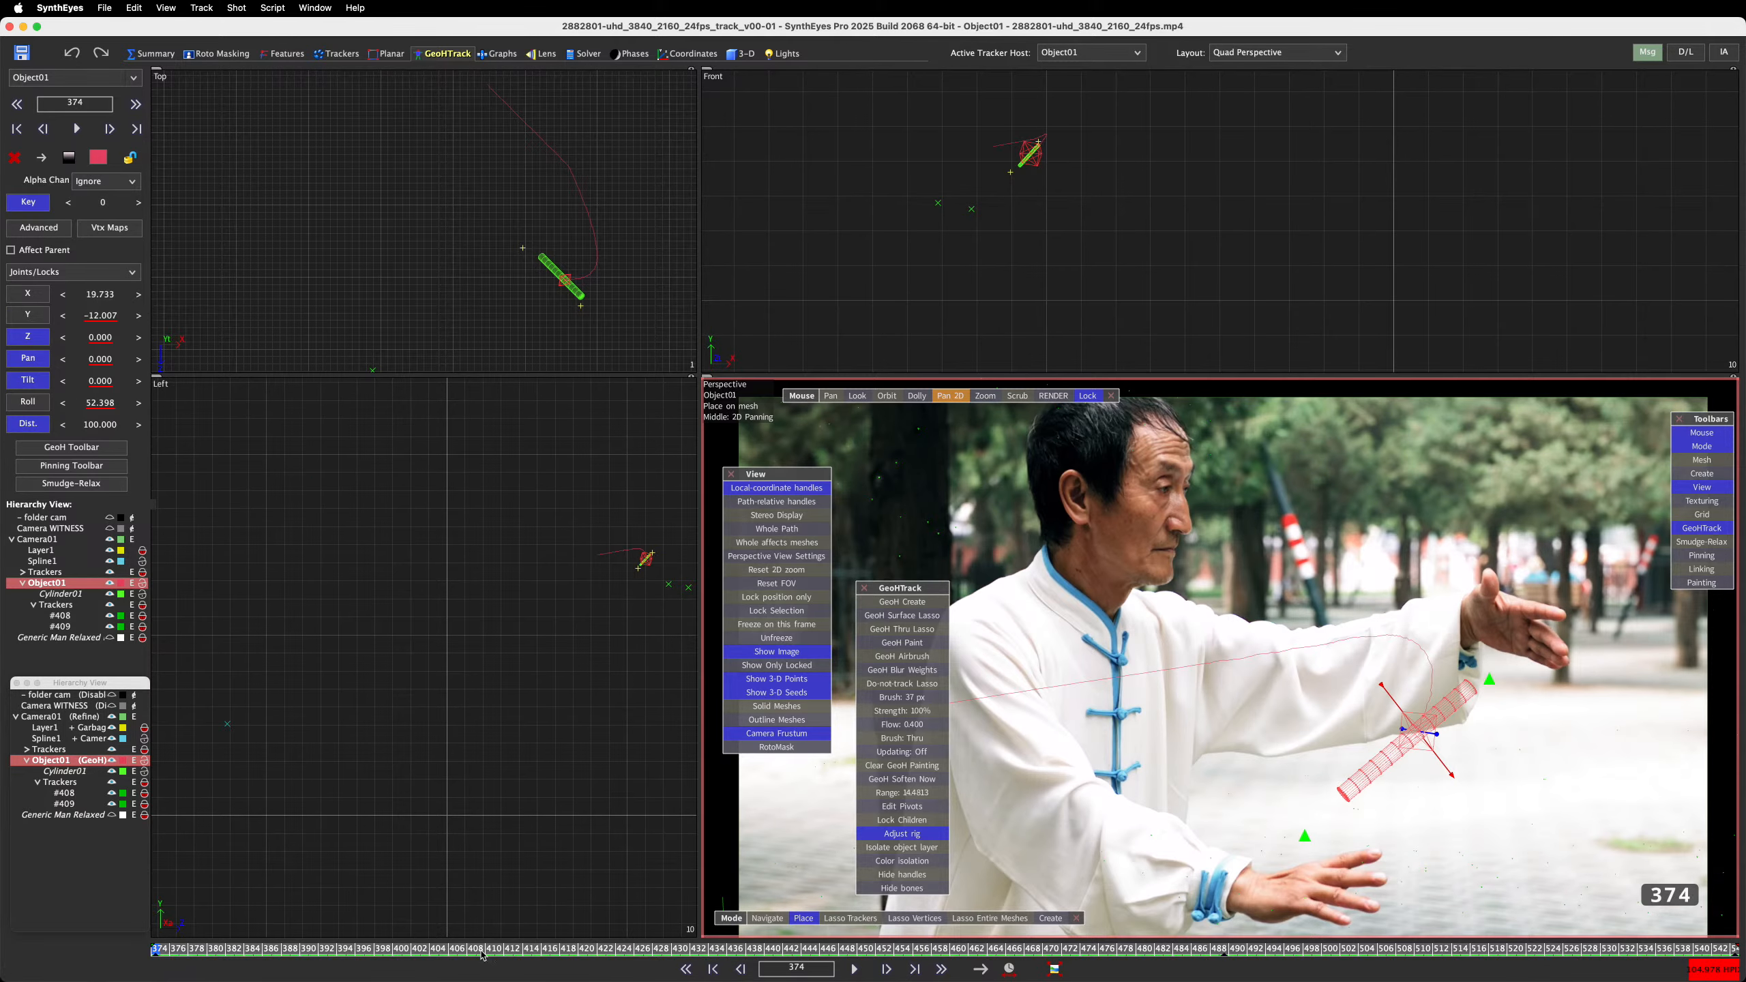
{"action": "key", "text": "space"}
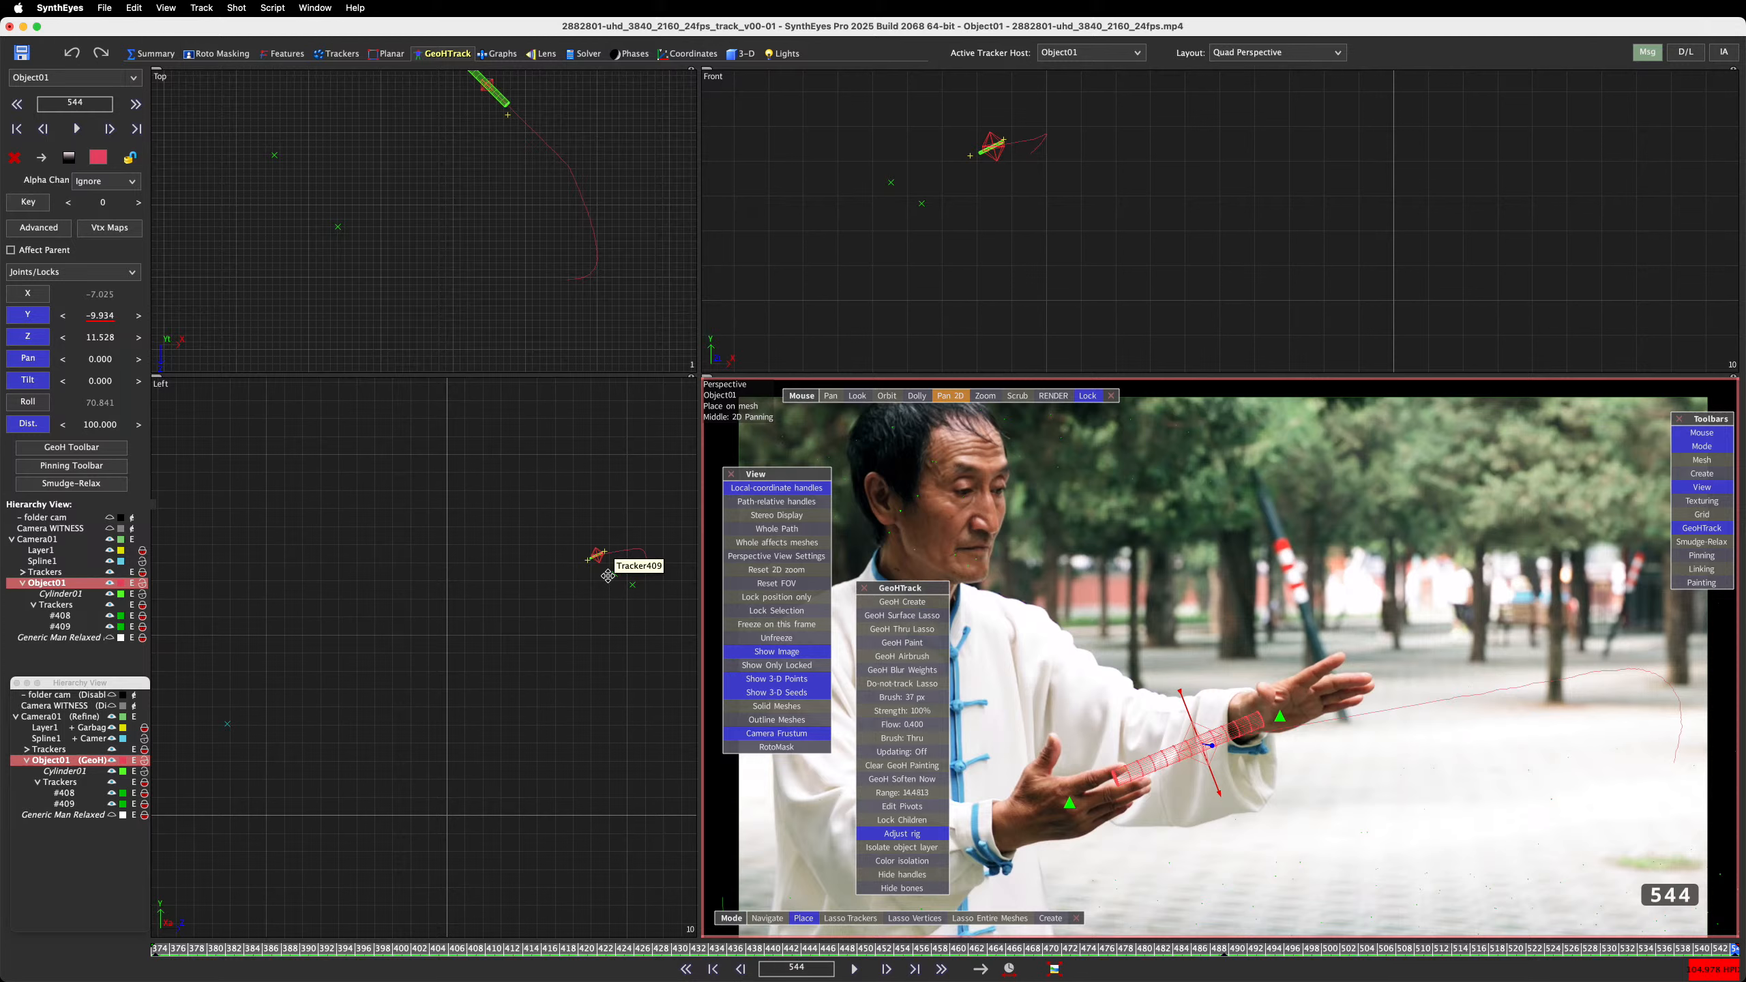
{"action": "left_click", "coordinate": [126, 683]}
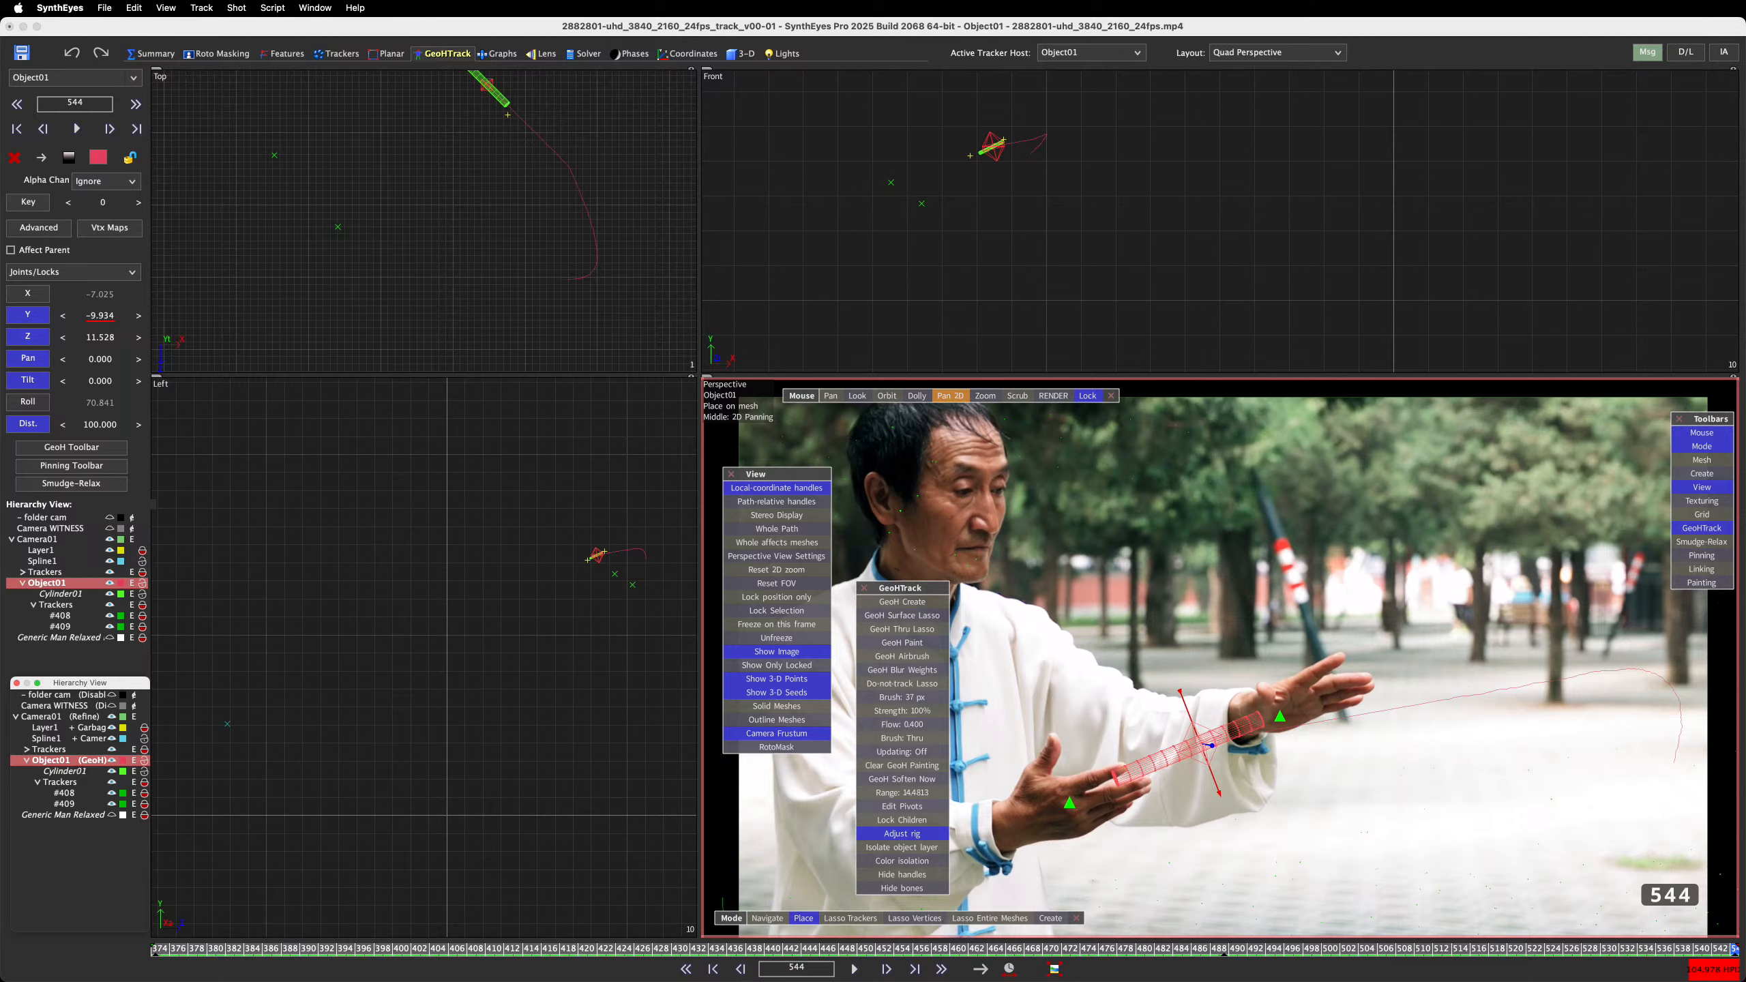